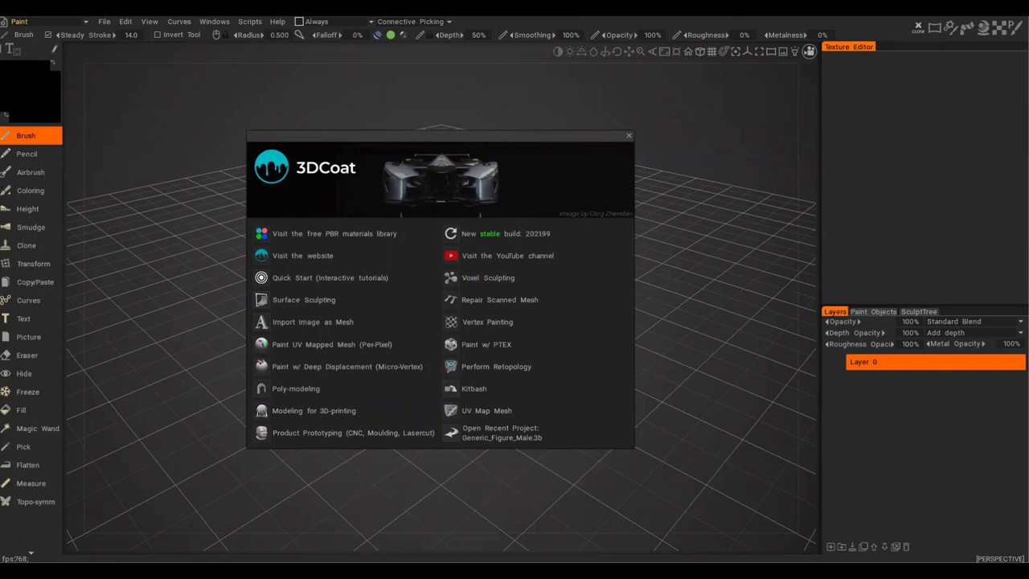
Start a new voxel sculpting scene from the preset male figure.
click(378, 527)
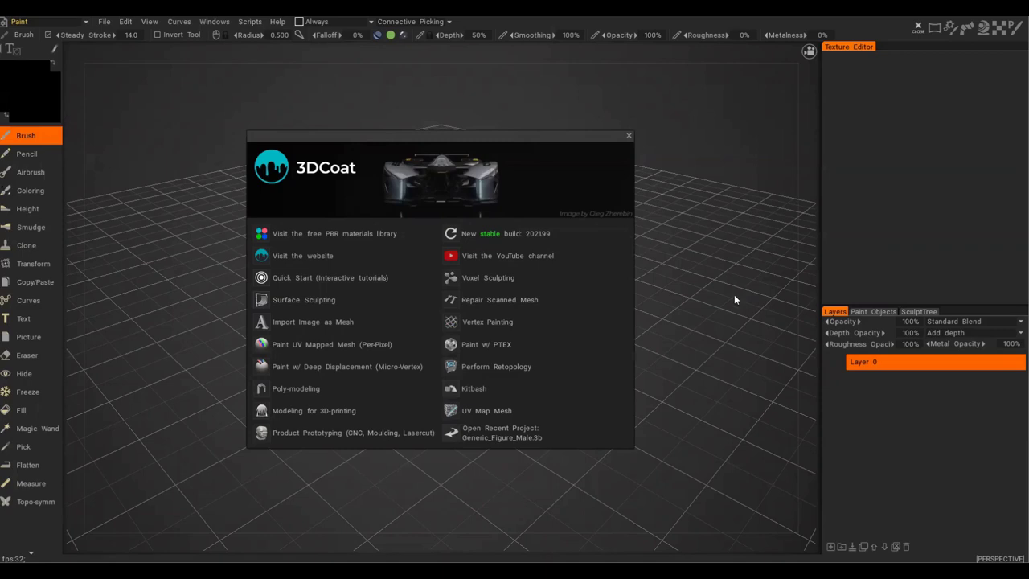
click(486, 278)
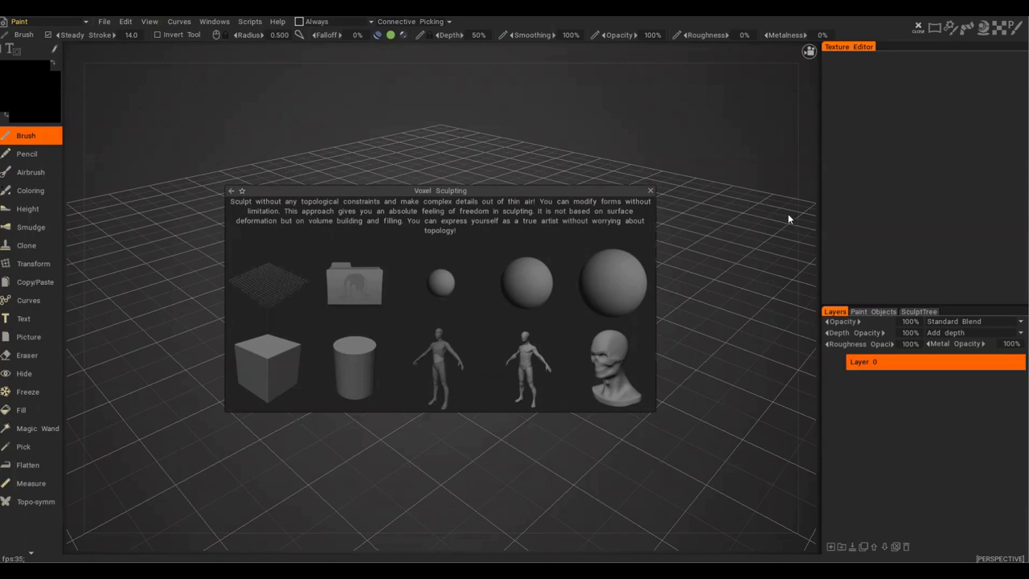
drag(551, 190, 566, 184)
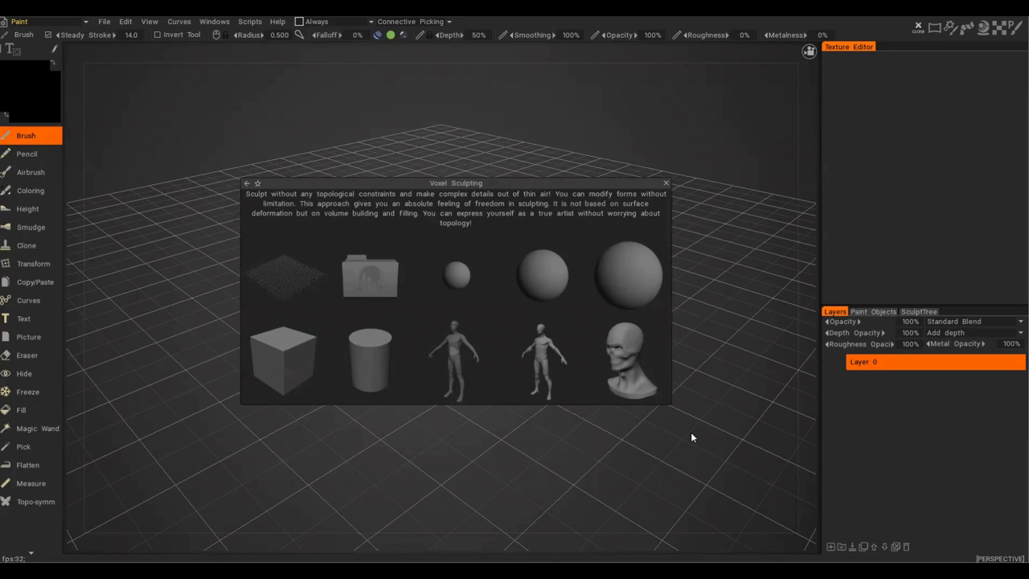
click(548, 348)
alt+right_drag(536, 269, 575, 277)
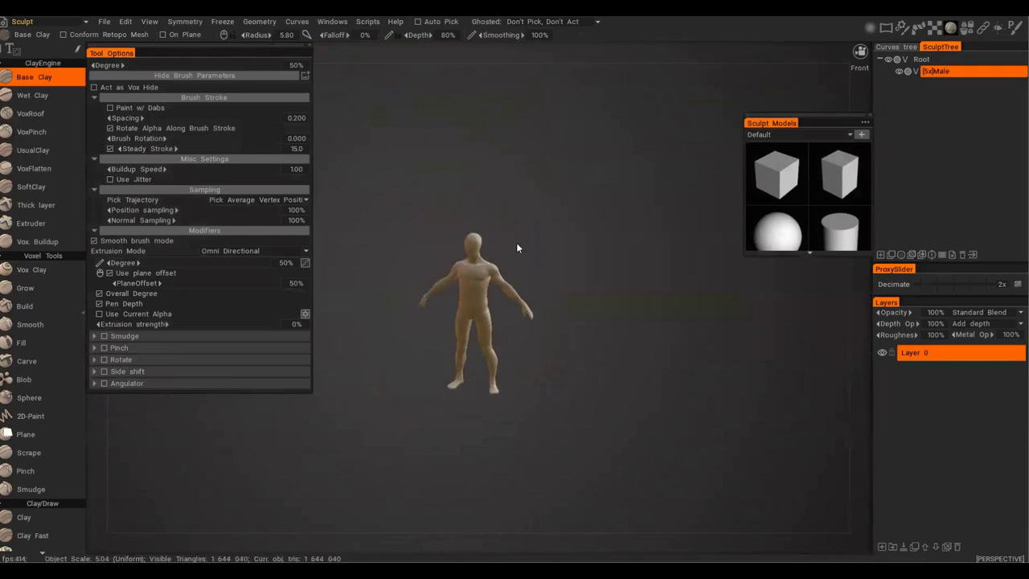
Show the floor grid and switch the viewport to orthographic projection with the figure facing front.
click(759, 53)
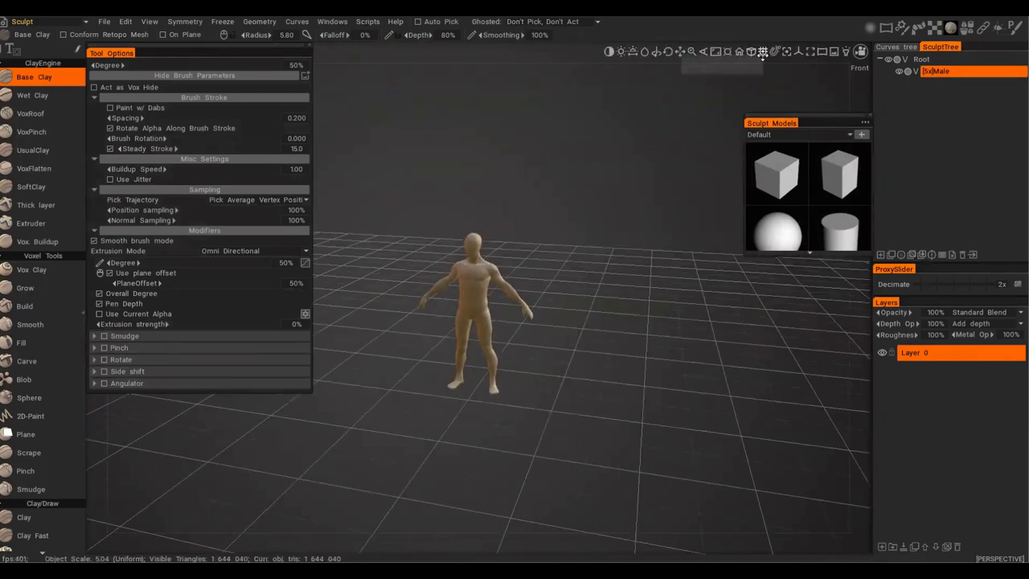
click(752, 50)
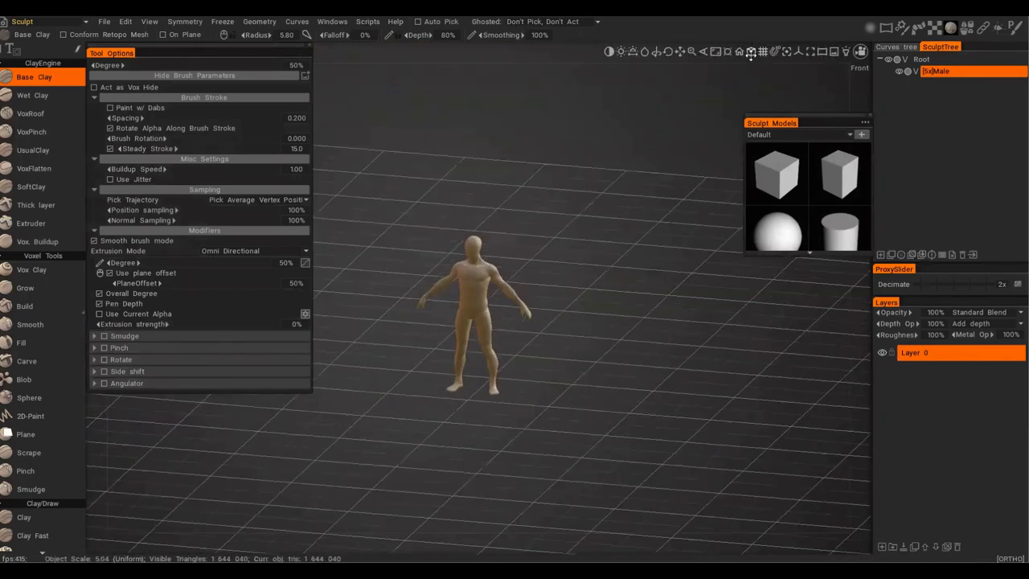
alt+drag(614, 180, 667, 142)
alt+right_drag(591, 234, 691, 245)
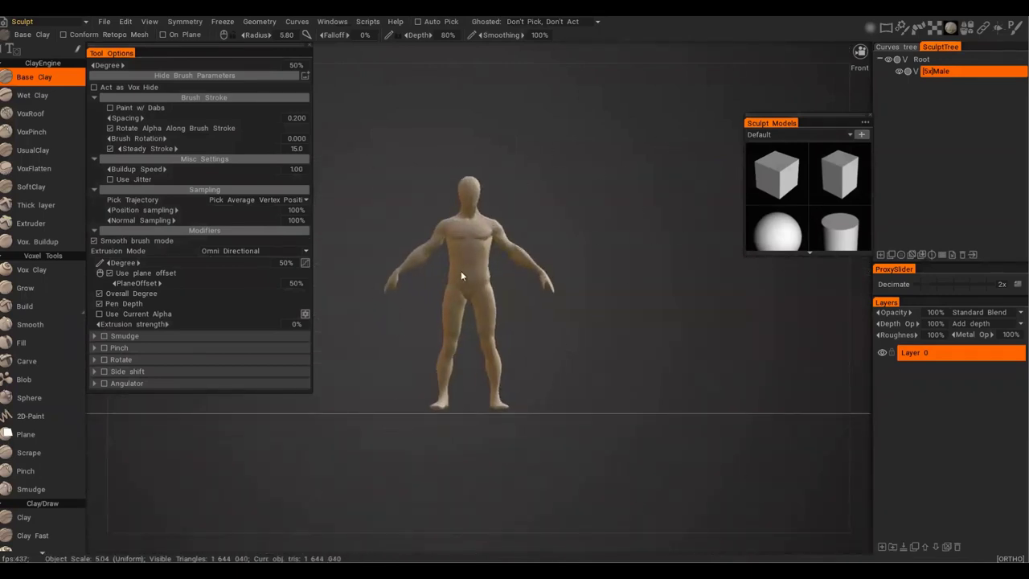
middle_drag(616, 218, 636, 232)
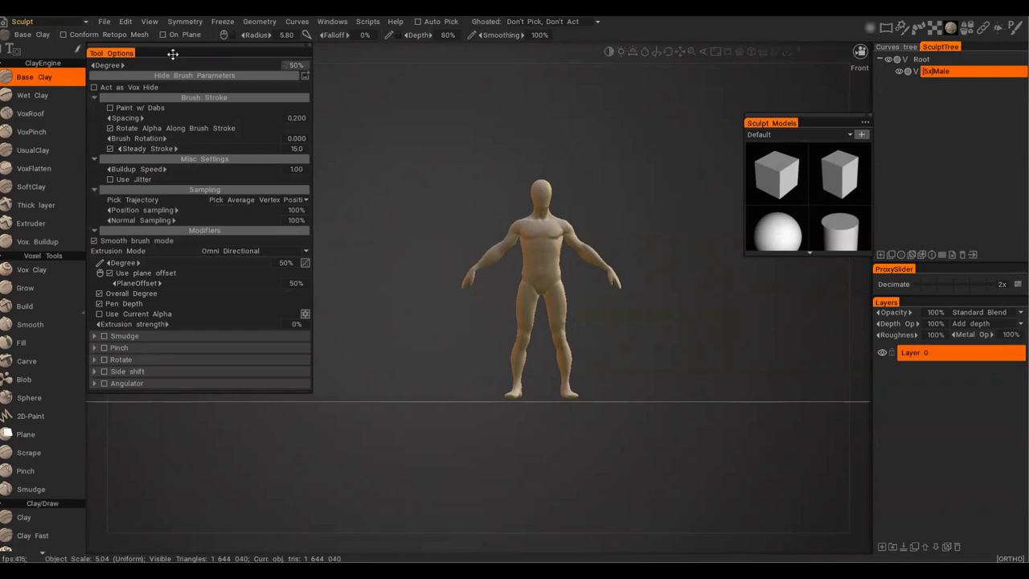
click(105, 21)
mouse_move(160, 155)
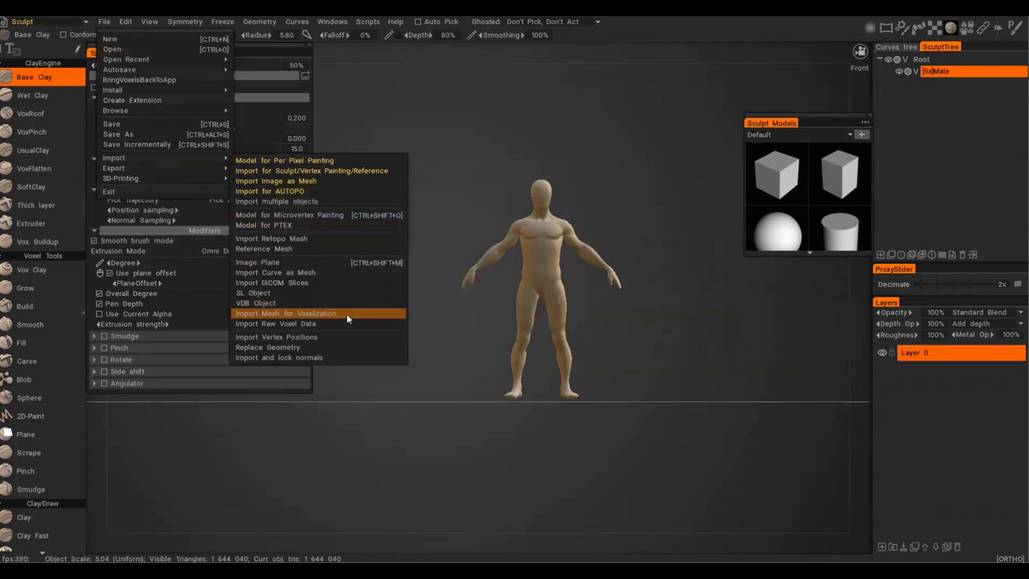
click(605, 135)
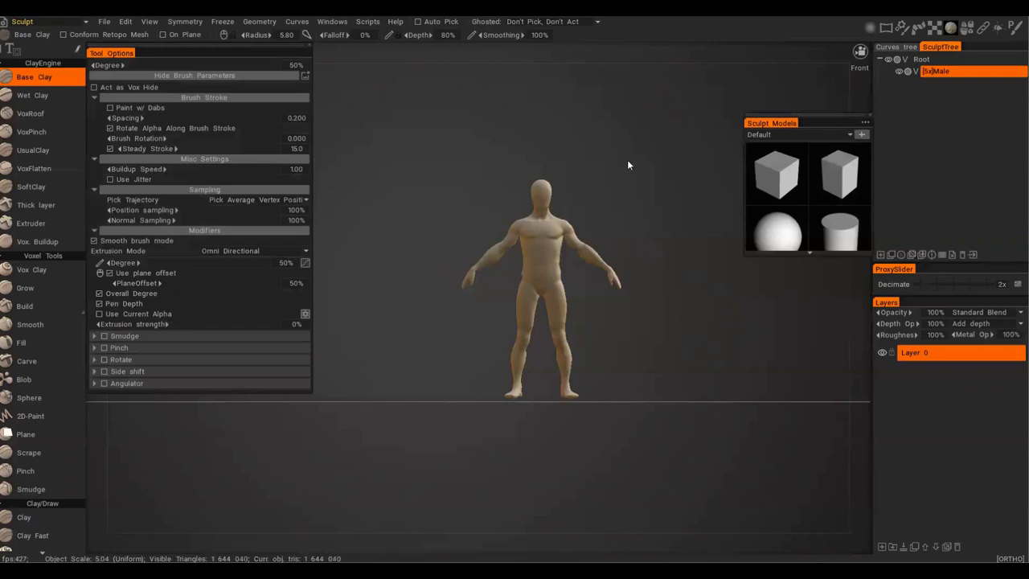
Enable mirror symmetry across the X axis for the male figure.
alt+right_drag(623, 211, 656, 212)
alt+middle_drag(654, 207, 621, 216)
alt+right_drag(648, 215, 661, 214)
alt+drag(661, 219, 637, 192)
scroll(582, 190, up, 3)
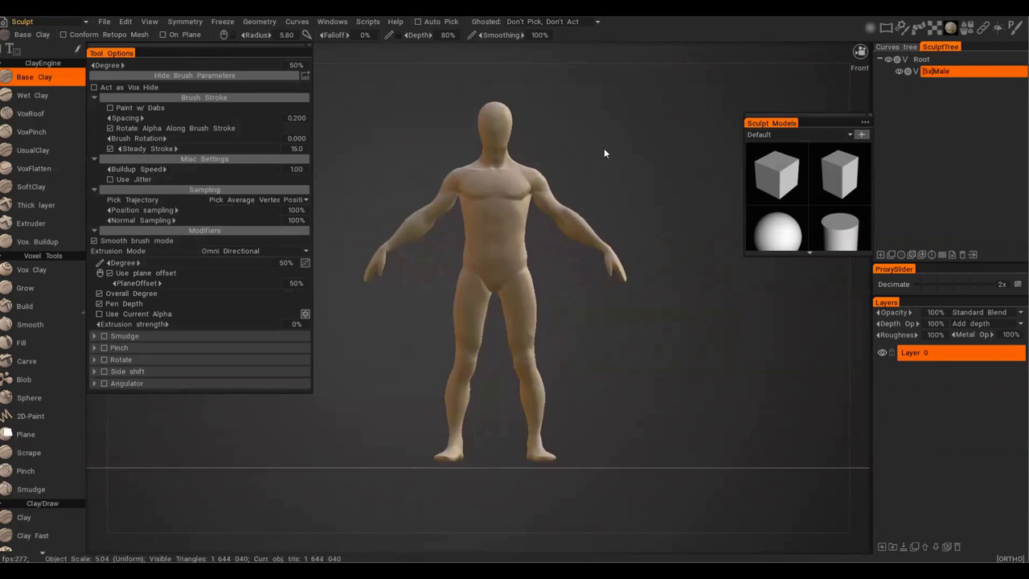
key(s)
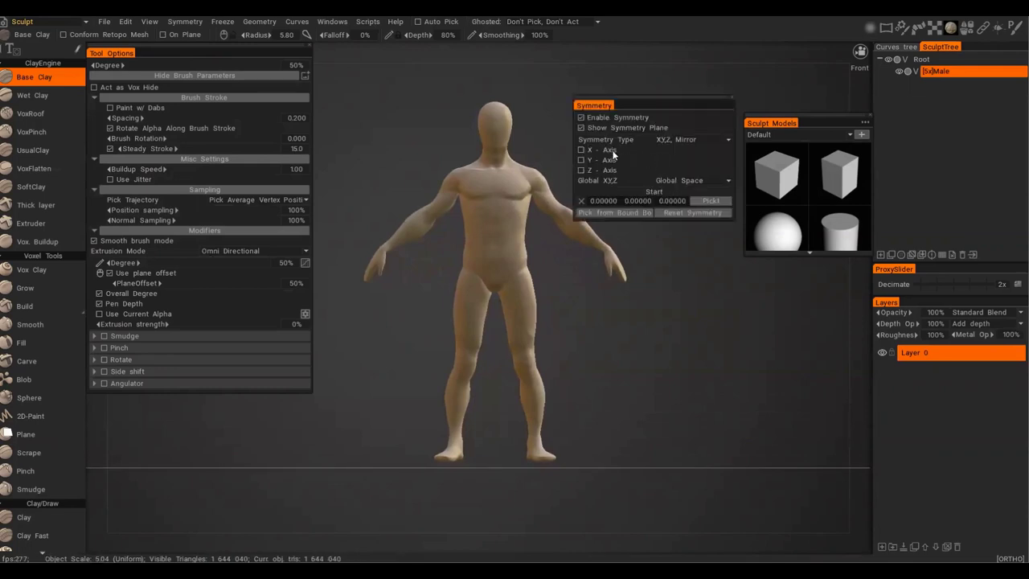
click(612, 154)
alt+drag(591, 237, 636, 184)
alt+middle_drag(636, 184, 633, 202)
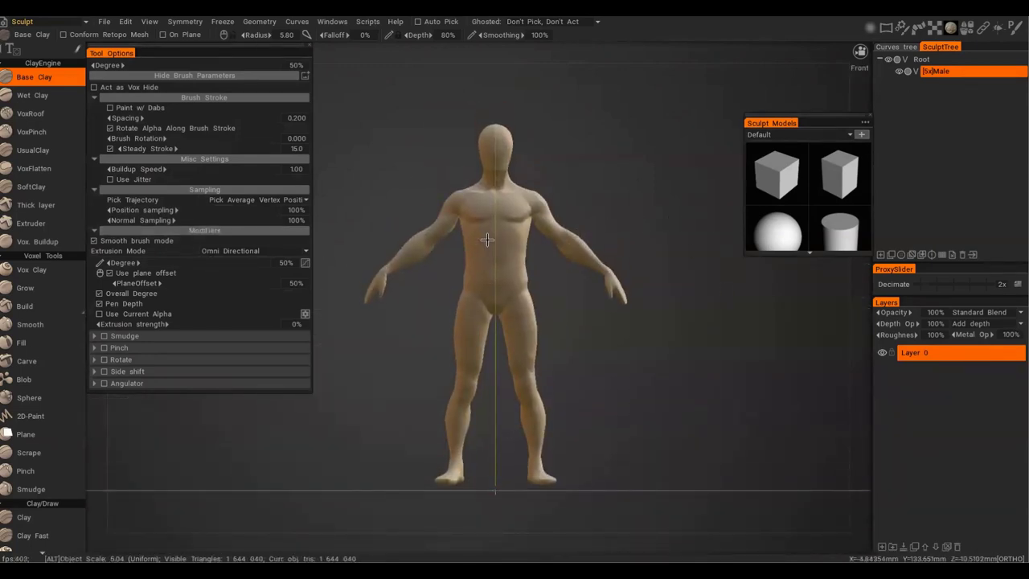
Soften the chest, abdomen, legs and arm on the front of the figure with the voxel Smooth tool.
scroll(560, 237, up, 2)
scroll(556, 230, down, 1)
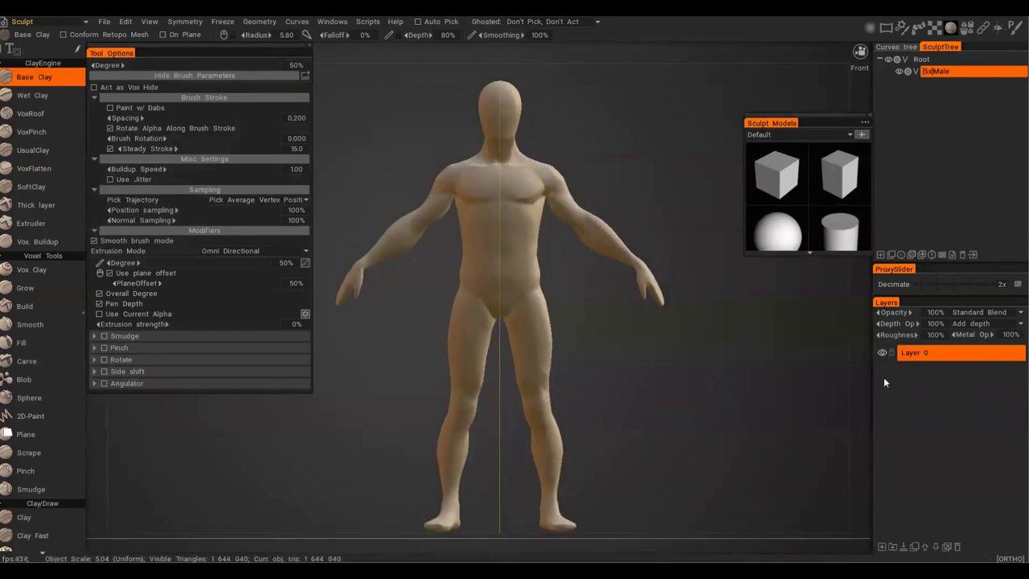
click(34, 325)
mouse_move(476, 225)
mouse_down()
mouse_move(480, 201)
mouse_move(454, 186)
mouse_up()
drag(452, 186, 441, 193)
drag(484, 244, 494, 251)
mouse_move(537, 336)
mouse_down()
mouse_move(453, 298)
mouse_move(492, 290)
mouse_move(550, 320)
mouse_move(532, 220)
mouse_move(551, 201)
mouse_up()
mouse_move(502, 368)
mouse_down()
mouse_move(483, 361)
mouse_move(457, 378)
mouse_move(456, 408)
mouse_up()
drag(387, 246, 410, 226)
Smooth the muscle detail on the figure's back, buttocks and legs from the back view.
mouse_move(410, 225)
right_down()
mouse_move(405, 260)
mouse_move(691, 292)
mouse_move(553, 310)
right_up()
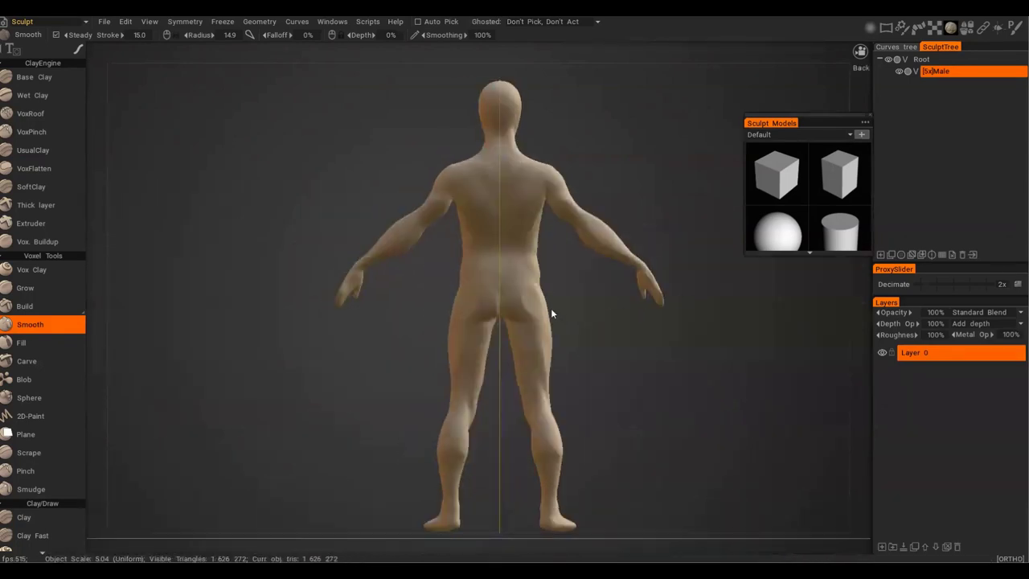
right_drag(512, 365, 600, 351)
mouse_move(551, 328)
mouse_down()
mouse_move(541, 302)
mouse_move(545, 321)
mouse_up()
mouse_move(566, 438)
mouse_down()
mouse_move(547, 367)
mouse_move(491, 309)
mouse_move(485, 177)
mouse_move(408, 180)
mouse_move(516, 163)
mouse_up()
alt+right_drag(579, 303, 510, 400)
alt+middle_drag(509, 401, 498, 305)
mouse_move(441, 353)
mouse_down()
mouse_move(454, 317)
mouse_move(467, 319)
mouse_up()
mouse_move(535, 342)
mouse_down()
mouse_move(519, 297)
mouse_move(516, 202)
mouse_up()
Smooth the remaining detail on the figure's neck, torso and forearm from the front view.
alt+drag(462, 282, 792, 297)
mouse_move(515, 197)
mouse_down()
mouse_move(473, 230)
mouse_move(499, 190)
mouse_up()
alt+middle_drag(534, 201, 538, 327)
mouse_move(514, 331)
mouse_down()
mouse_move(505, 340)
mouse_move(508, 272)
mouse_move(497, 253)
mouse_up()
drag(393, 278, 405, 255)
mouse_move(484, 265)
mouse_down()
mouse_move(499, 246)
mouse_move(504, 269)
mouse_up()
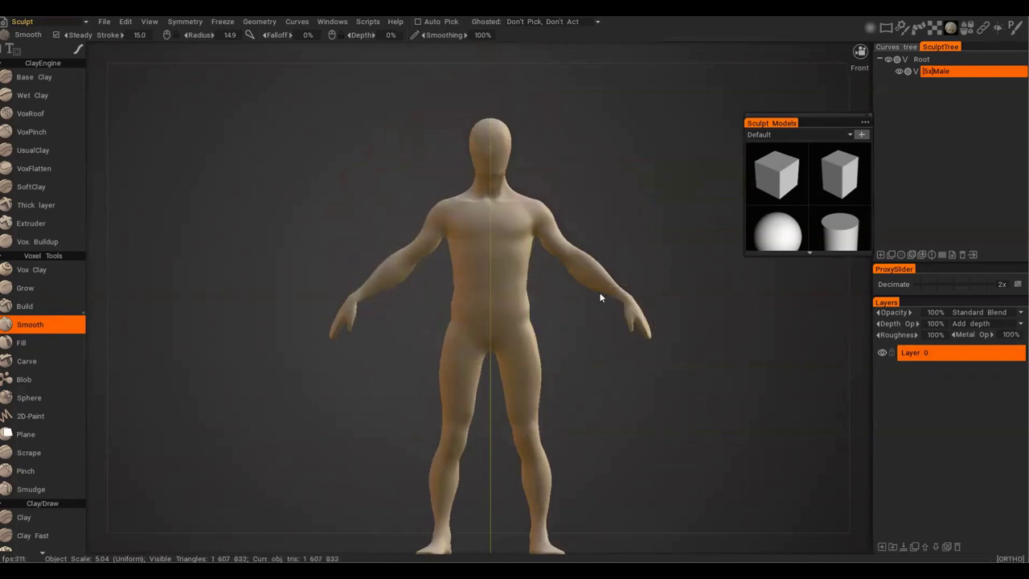
Look over the smoothed figure and the available voxel tools, including the object tools such as Vox Layer.
alt+right_drag(522, 269, 625, 239)
alt+middle_drag(624, 238, 614, 249)
alt+right_drag(614, 250, 557, 268)
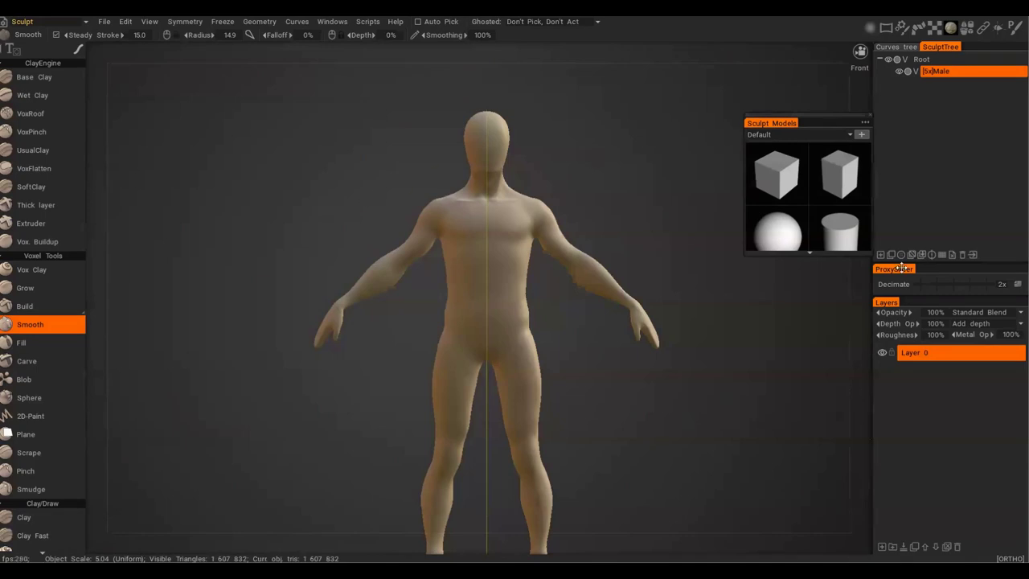
right_drag(551, 416, 608, 423)
middle_drag(632, 412, 621, 428)
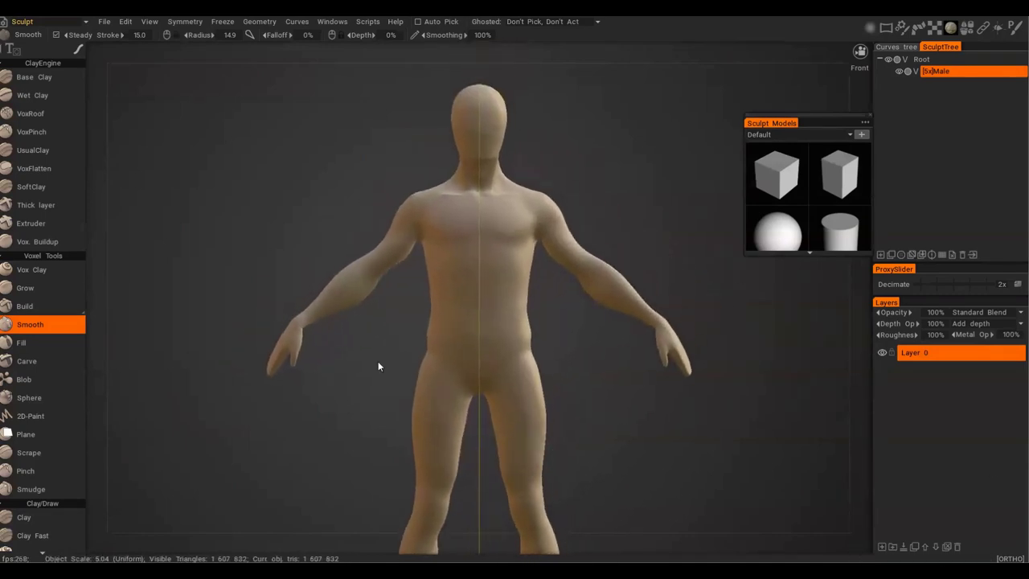
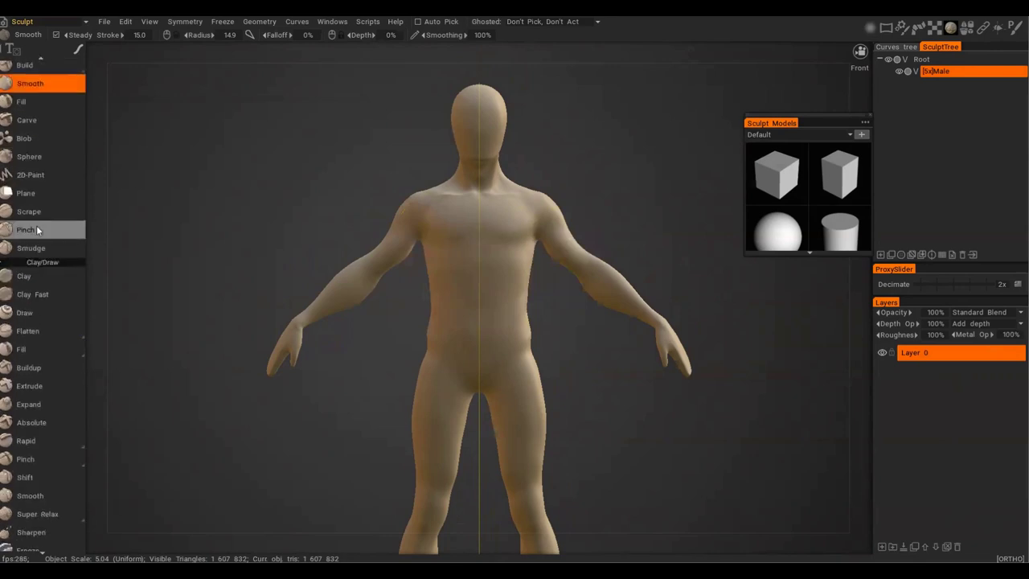
scroll(55, 180, down, 5)
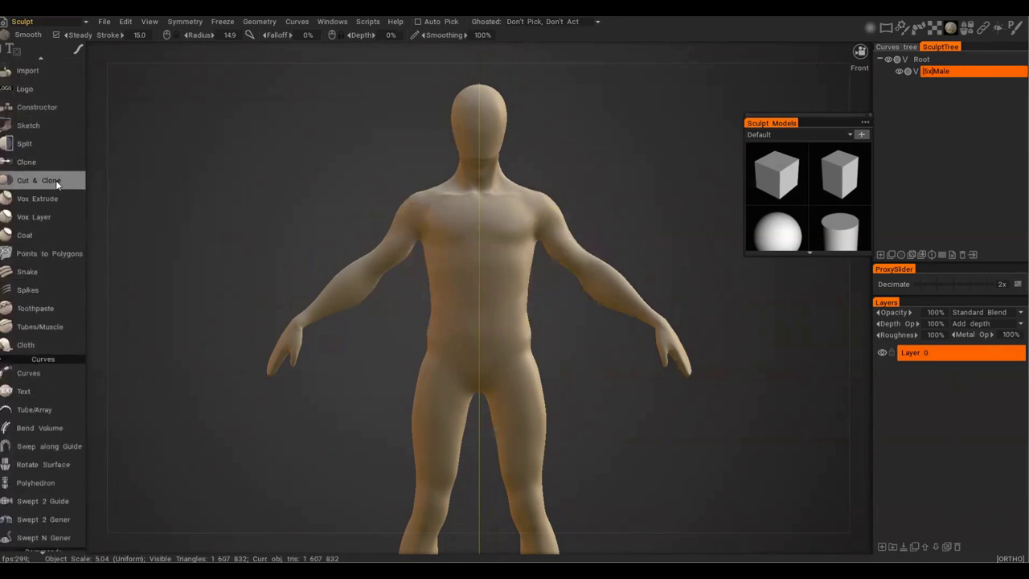
scroll(50, 241, up, 2)
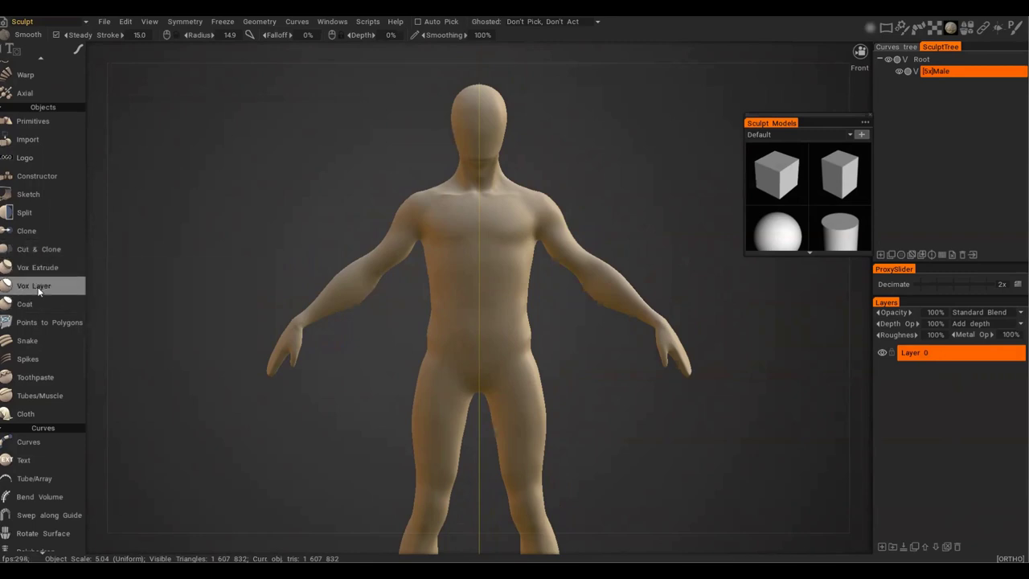
alt+right_drag(265, 291, 254, 326)
alt+middle_drag(254, 327, 252, 251)
alt+right_drag(333, 275, 333, 295)
alt+middle_drag(300, 243, 285, 260)
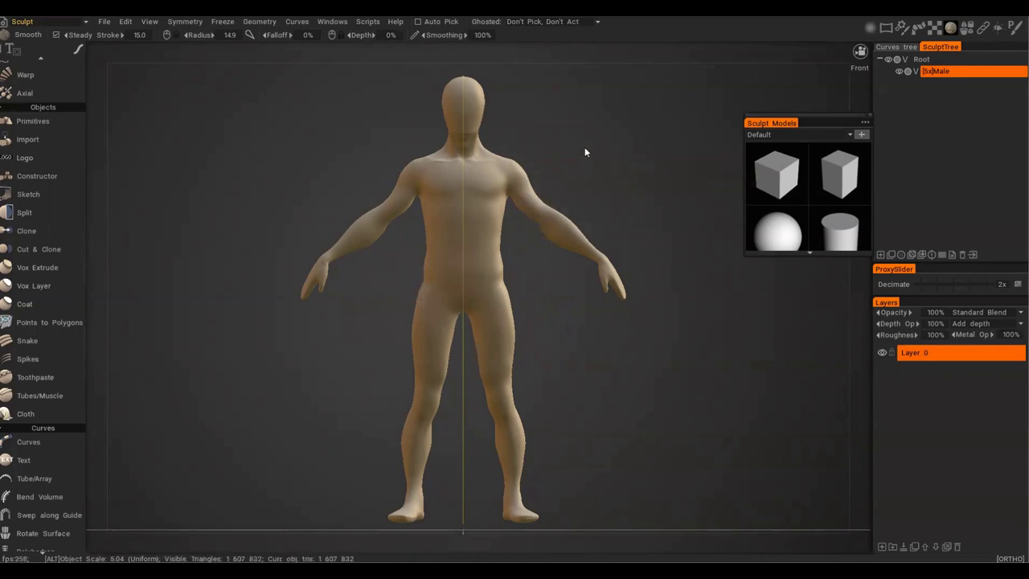
right_drag(586, 152, 651, 200)
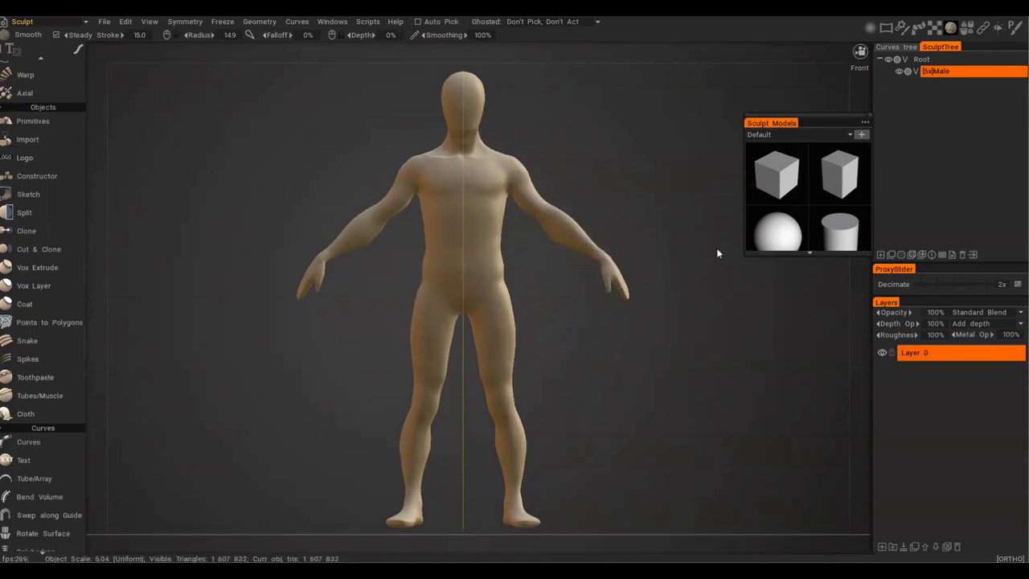
Convert the male volume from voxel to surface mode and activate the Vox Layer tool.
click(915, 71)
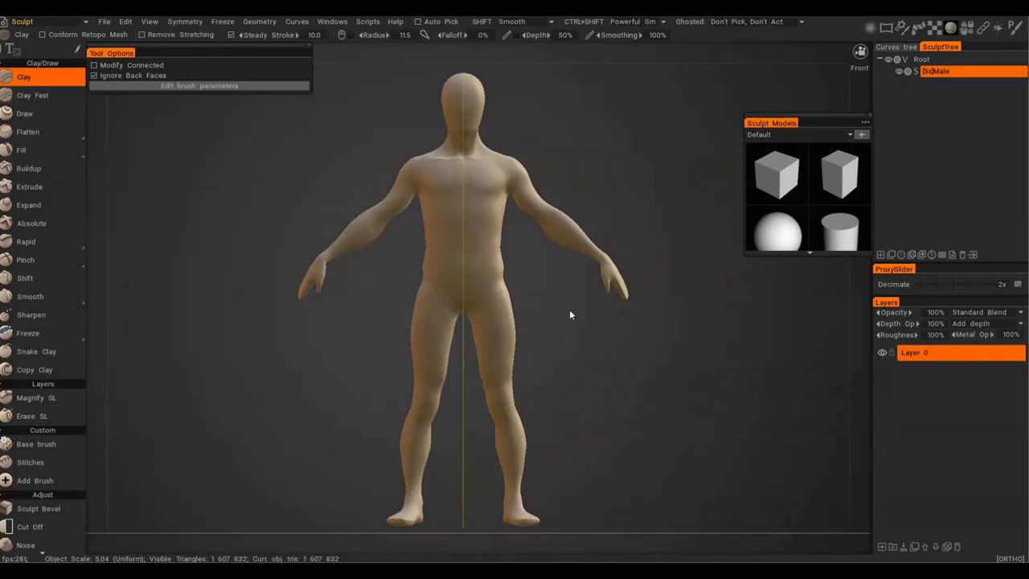
scroll(61, 169, down, 12)
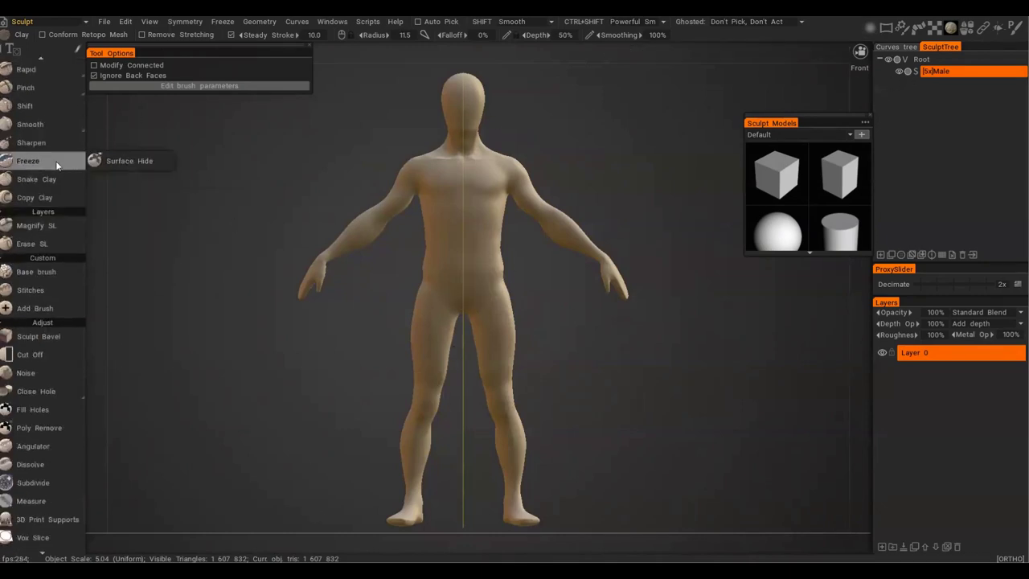
scroll(76, 166, down, 10)
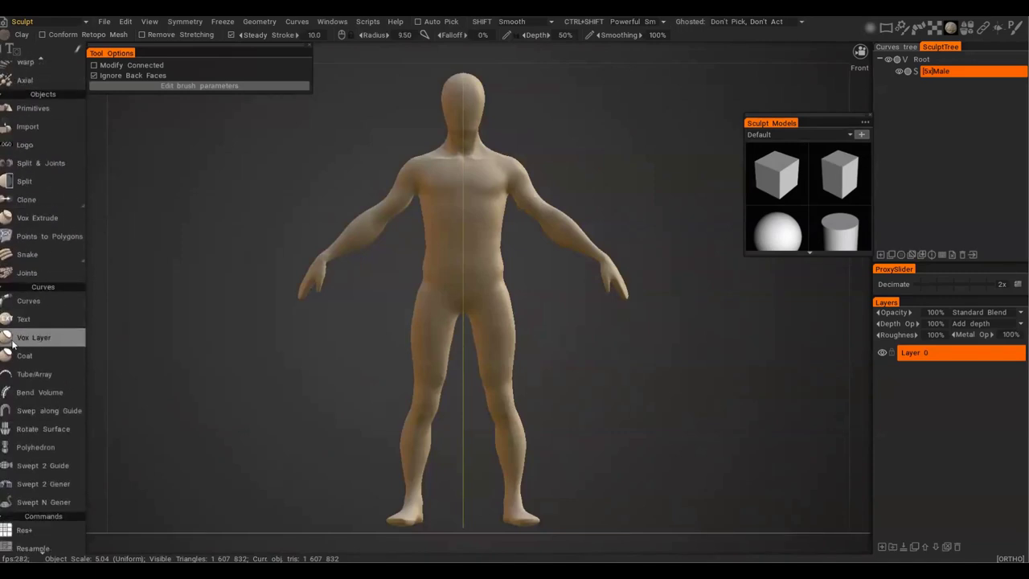
mouse_move(33, 340)
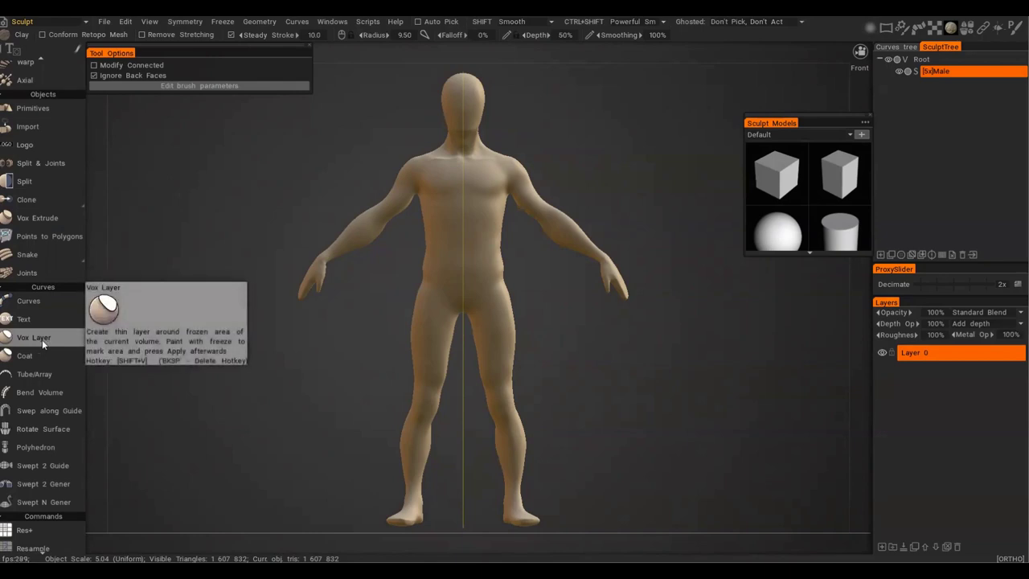
click(42, 339)
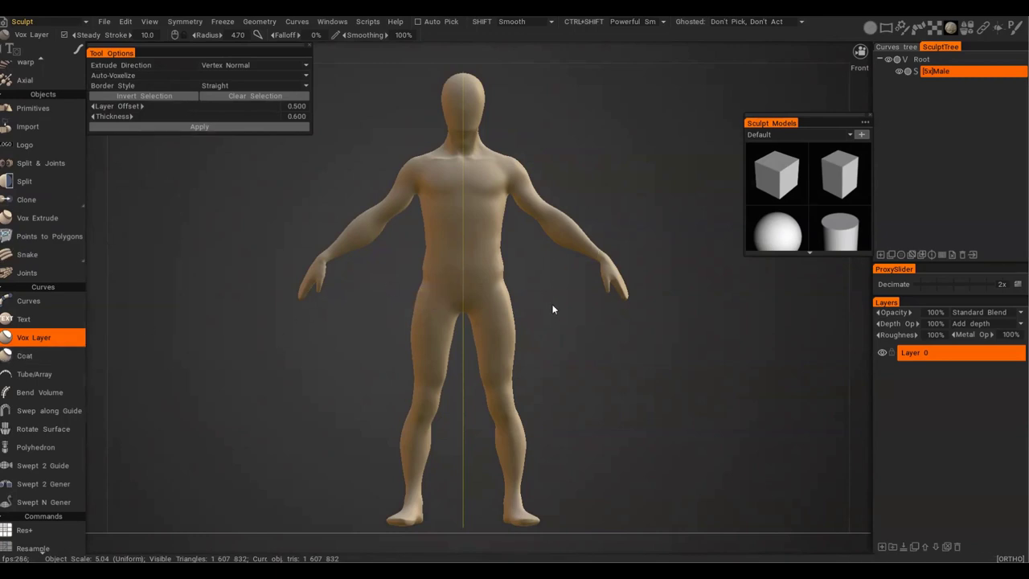
scroll(503, 187, up, 1)
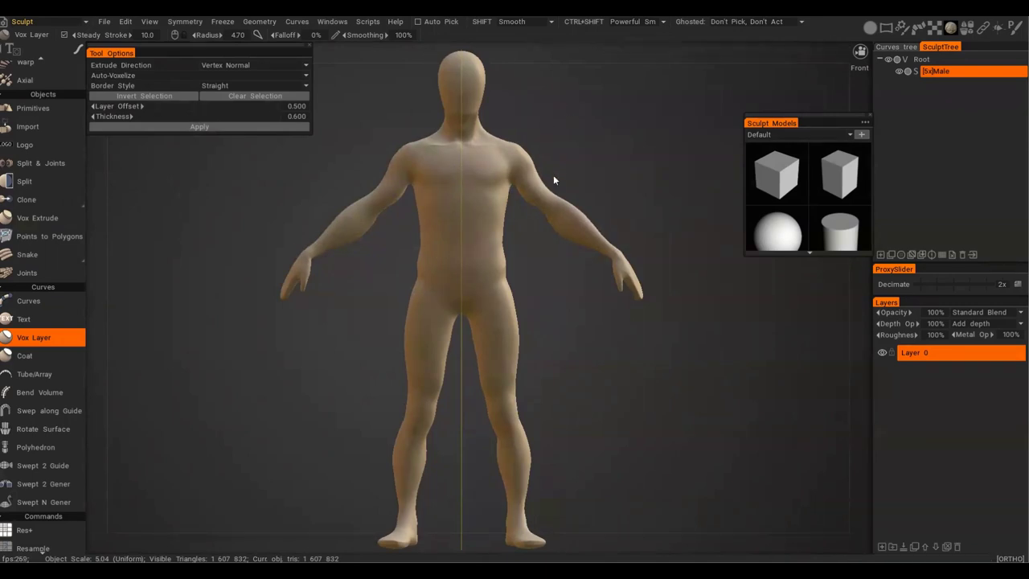
Set the Vox Layer selection stroke to the freehand lasso mode.
key(space)
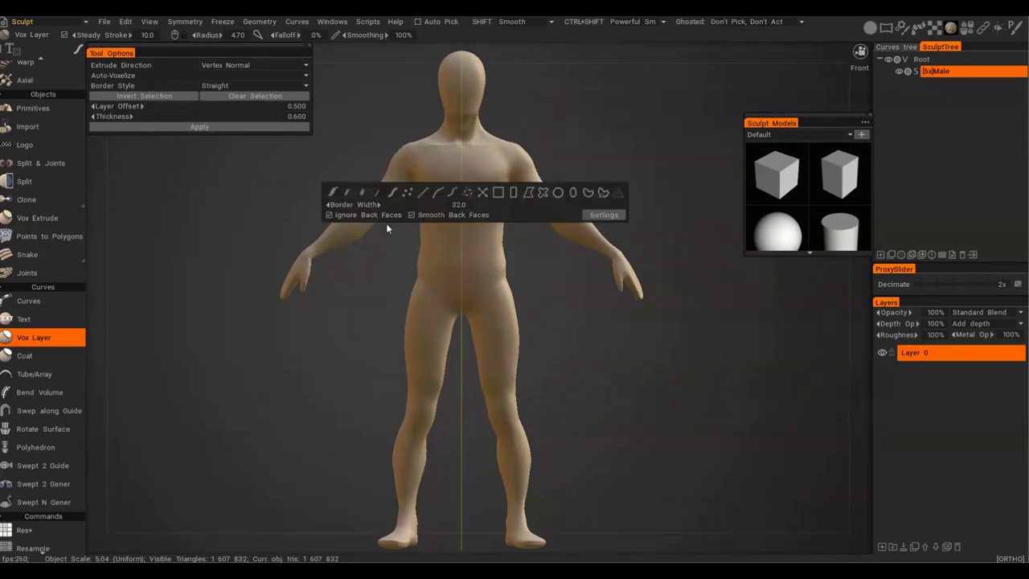
key(space)
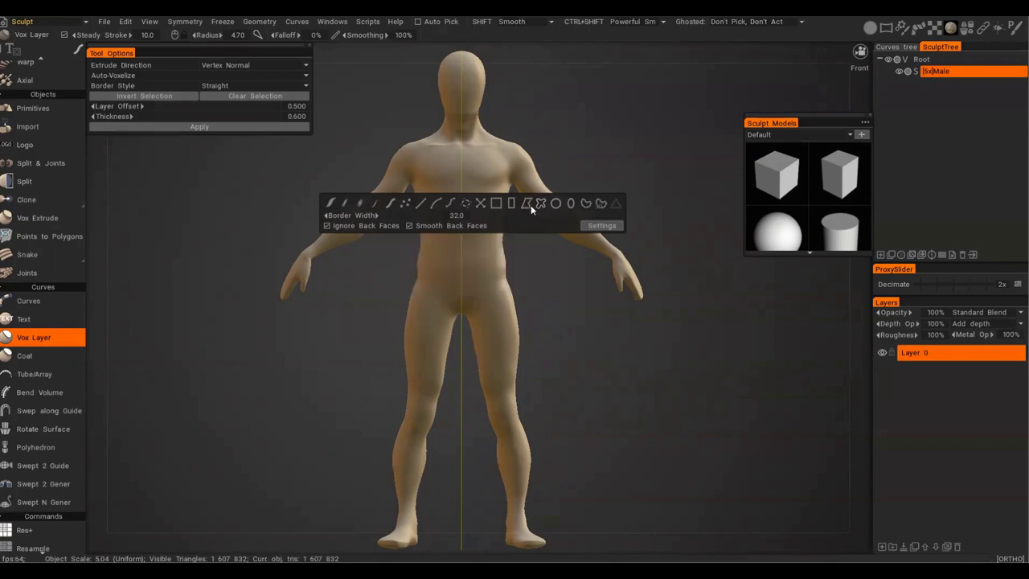
click(543, 203)
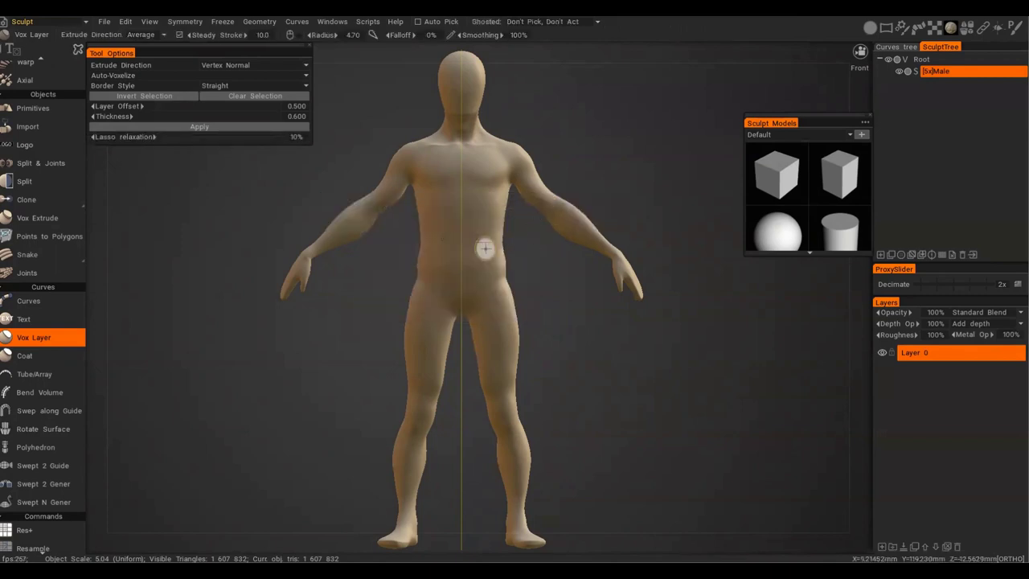
Try marking the upper torso and one arm with a lasso outline, and clear that selection after checking it.
click(270, 213)
mouse_move(365, 281)
mouse_down()
mouse_move(475, 269)
mouse_move(467, 144)
mouse_move(432, 144)
mouse_up()
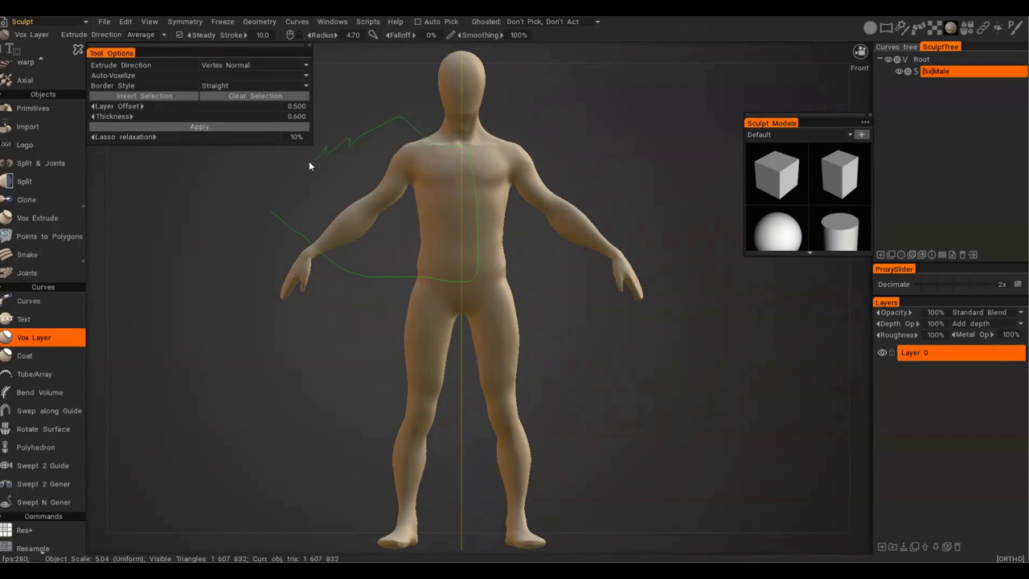
mouse_move(402, 280)
alt+mouse_down()
mouse_move(373, 253)
mouse_move(498, 207)
mouse_move(553, 221)
mouse_move(401, 237)
mouse_move(509, 273)
mouse_move(480, 301)
mouse_move(451, 290)
mouse_move(409, 248)
alt+mouse_up()
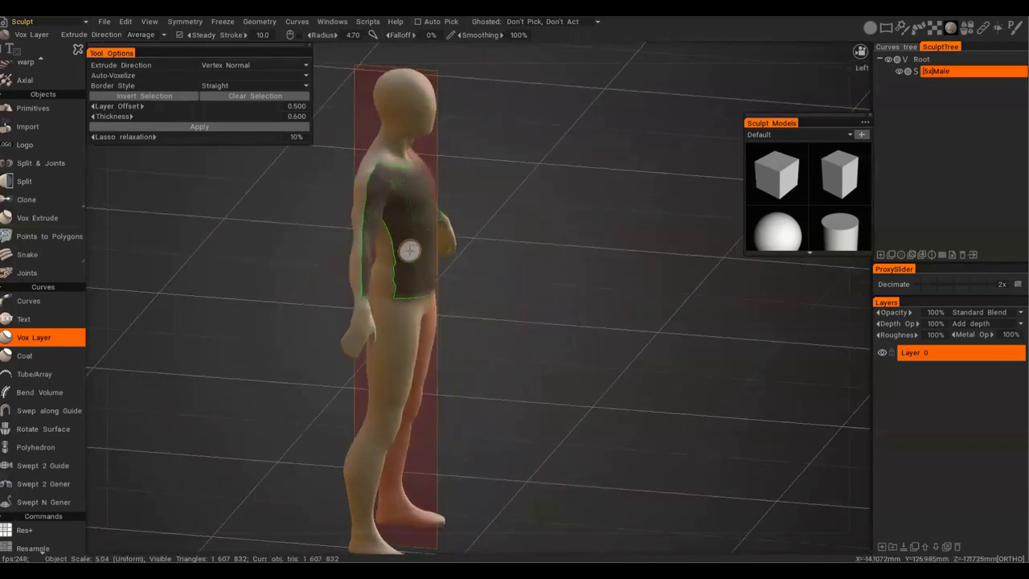
alt+drag(520, 314, 412, 284)
key(ctrl+d)
alt+right_drag(497, 214, 499, 253)
key(e)
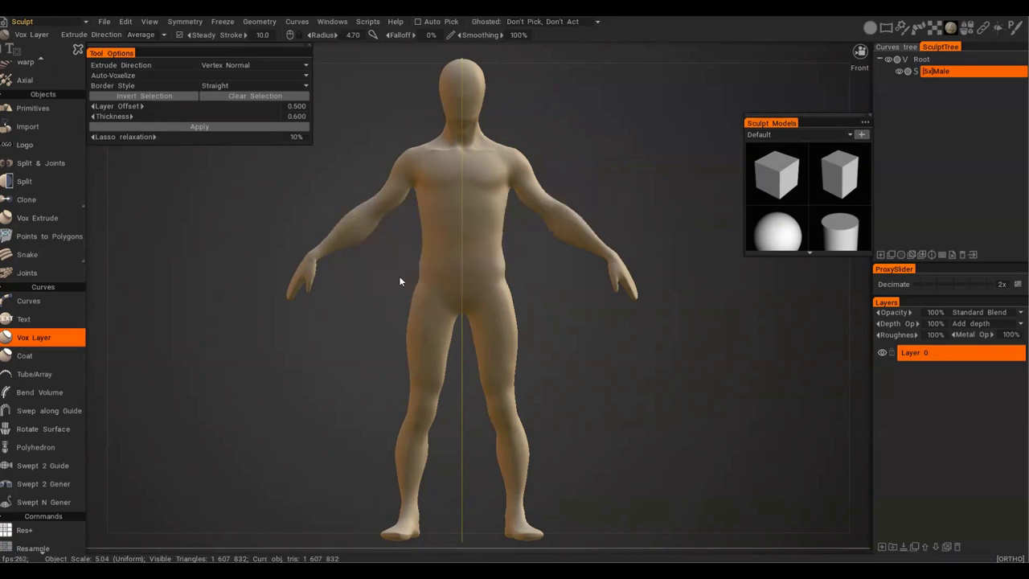
Lasso-select the torso and both arms from neckline to waist and wrists, and set the Vox Layer to Create as Surface.
mouse_move(298, 222)
mouse_down()
mouse_move(402, 273)
mouse_move(448, 274)
mouse_move(473, 231)
mouse_move(472, 161)
mouse_move(438, 145)
mouse_move(376, 153)
mouse_move(401, 188)
mouse_move(381, 218)
mouse_move(539, 201)
mouse_move(413, 234)
mouse_up()
alt+middle_drag(412, 234, 314, 258)
alt+drag(314, 258, 527, 196)
alt+middle_drag(527, 197, 562, 306)
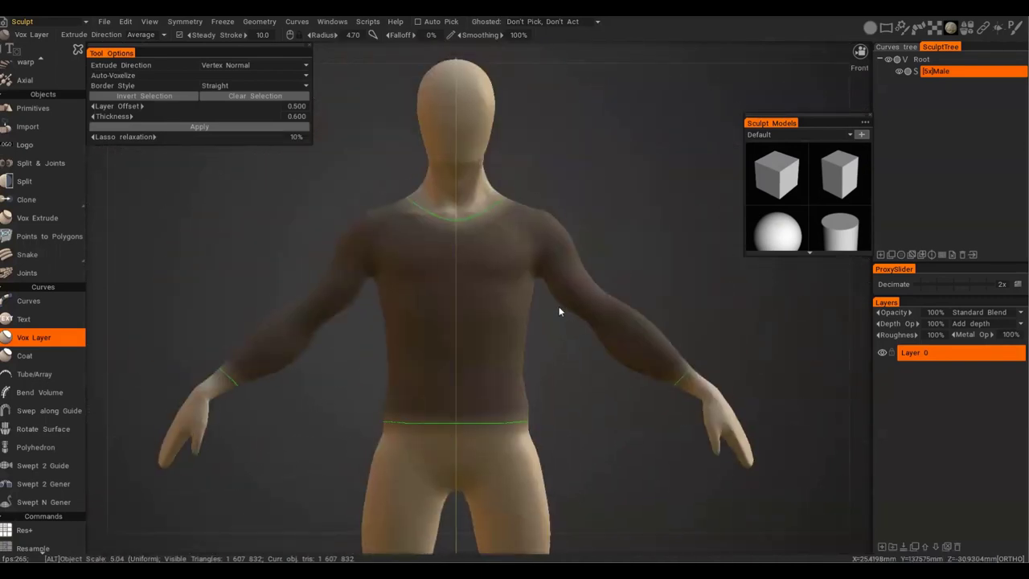
alt+right_drag(563, 305, 543, 299)
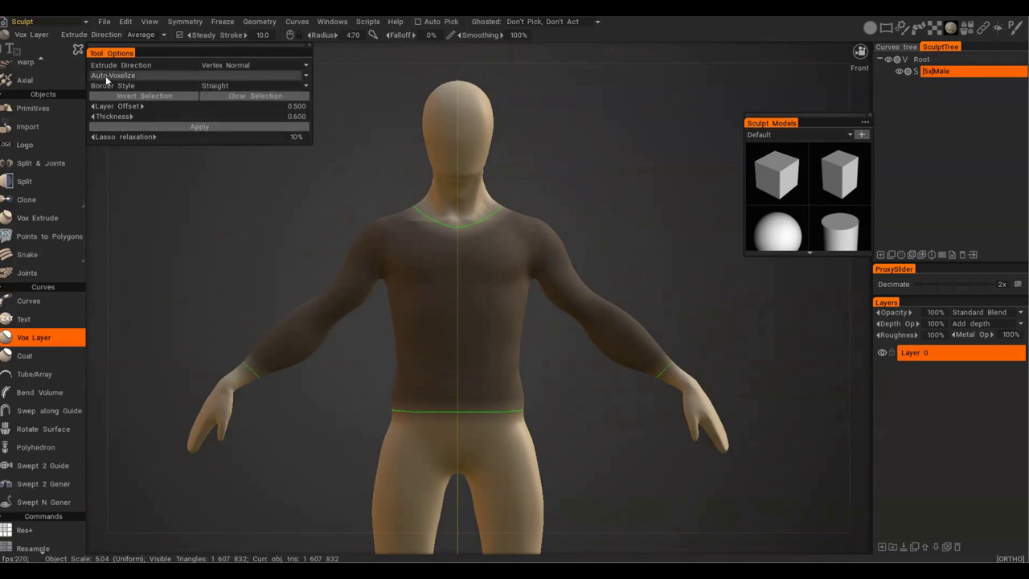
click(156, 78)
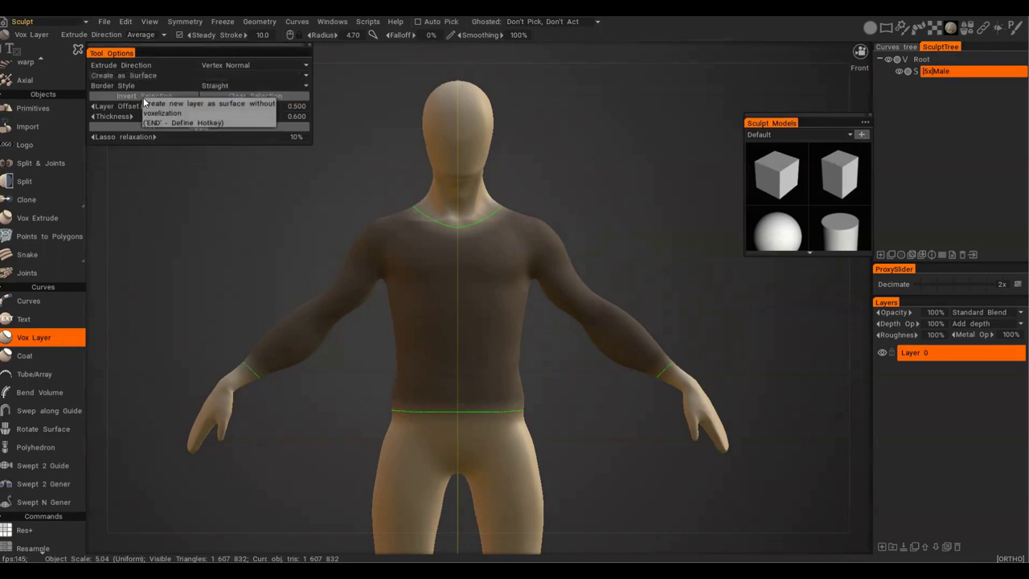
click(143, 99)
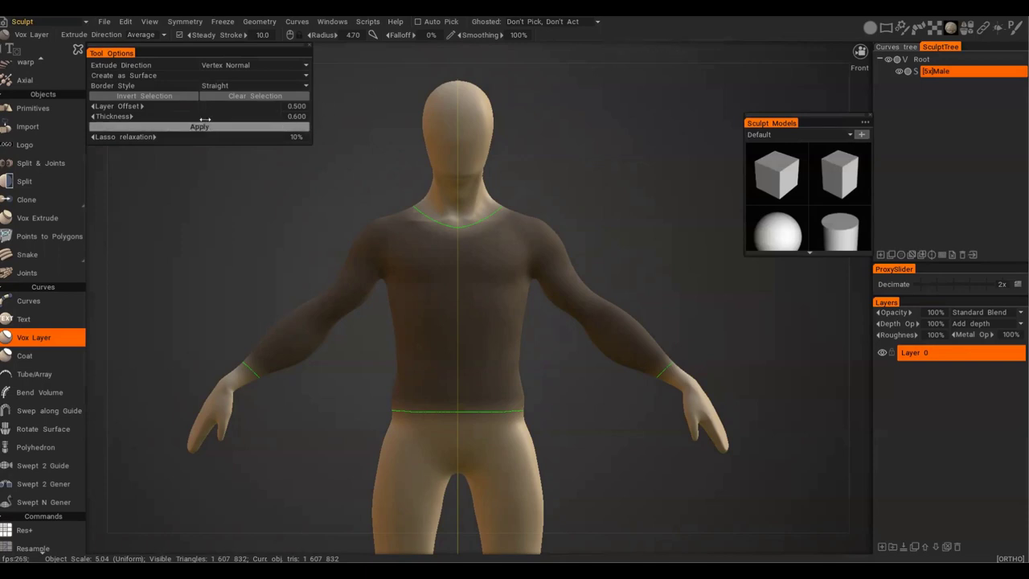
Create a layer over the selected torso and arms with a layer offset of -2 and a thickness of 2.5.
click(298, 107)
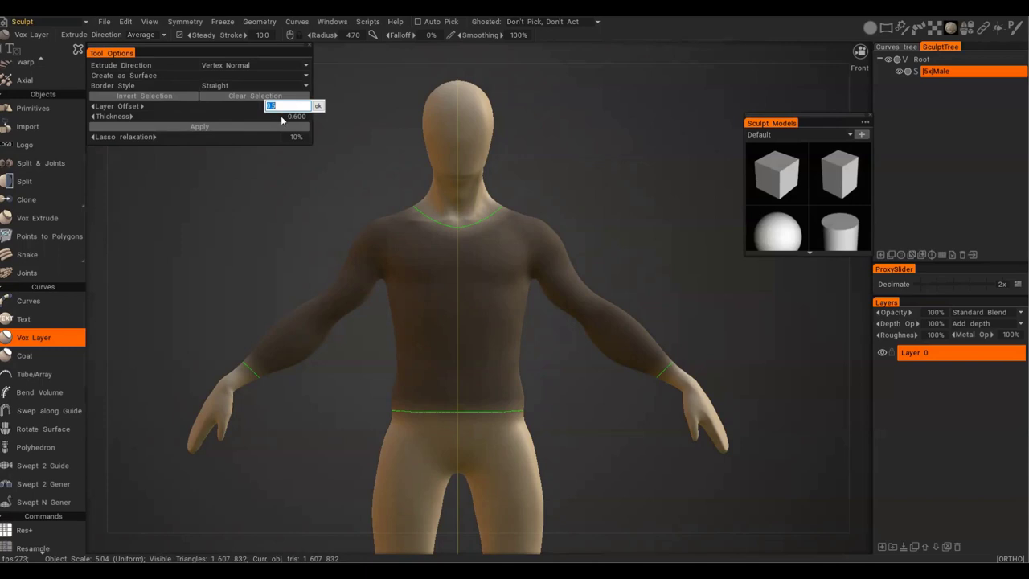
text(-2)
scroll(402, 334, up, 3)
alt+drag(418, 338, 470, 286)
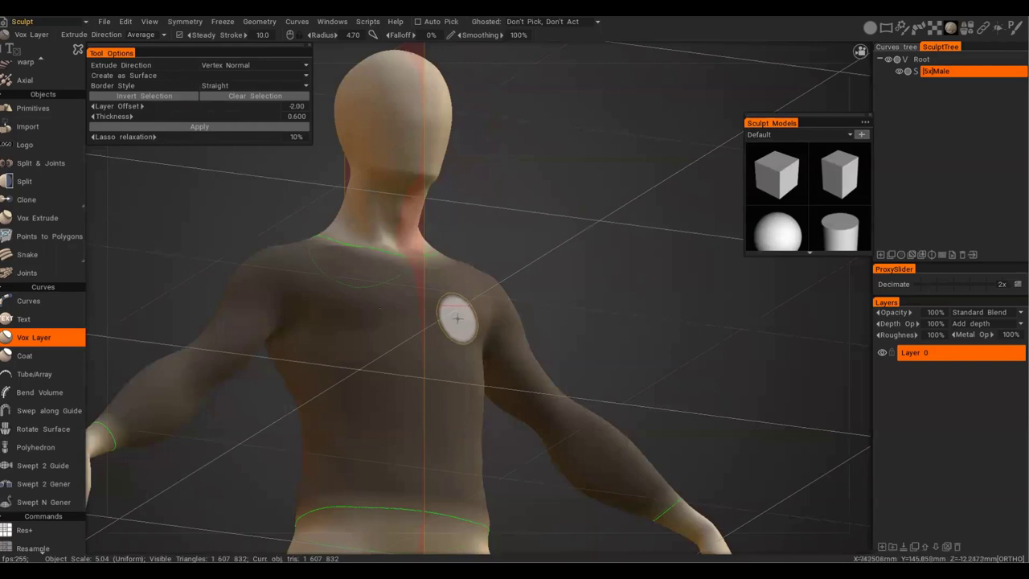
alt+drag(472, 310, 445, 326)
alt+middle_drag(446, 327, 483, 278)
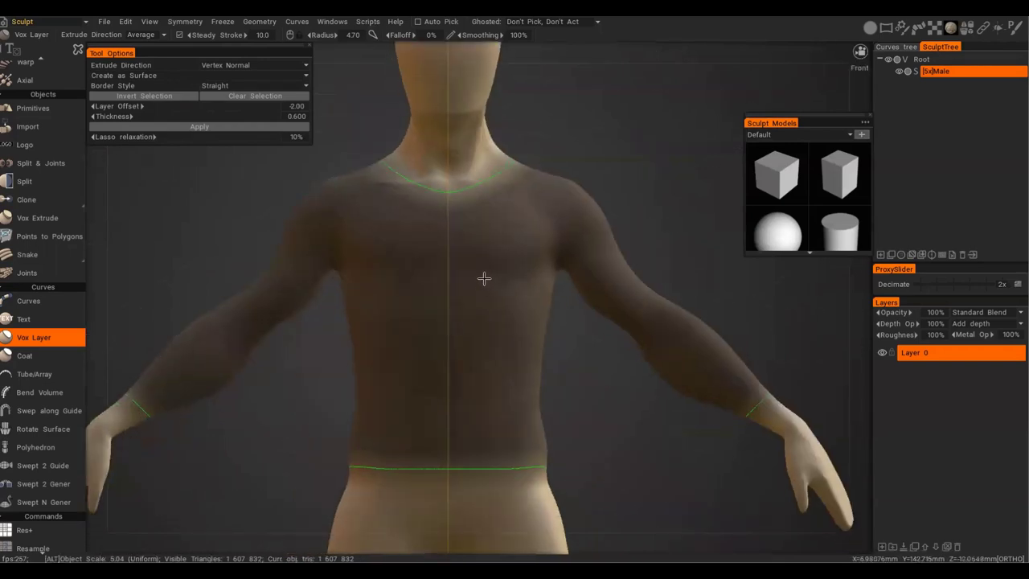
alt+drag(547, 223, 567, 202)
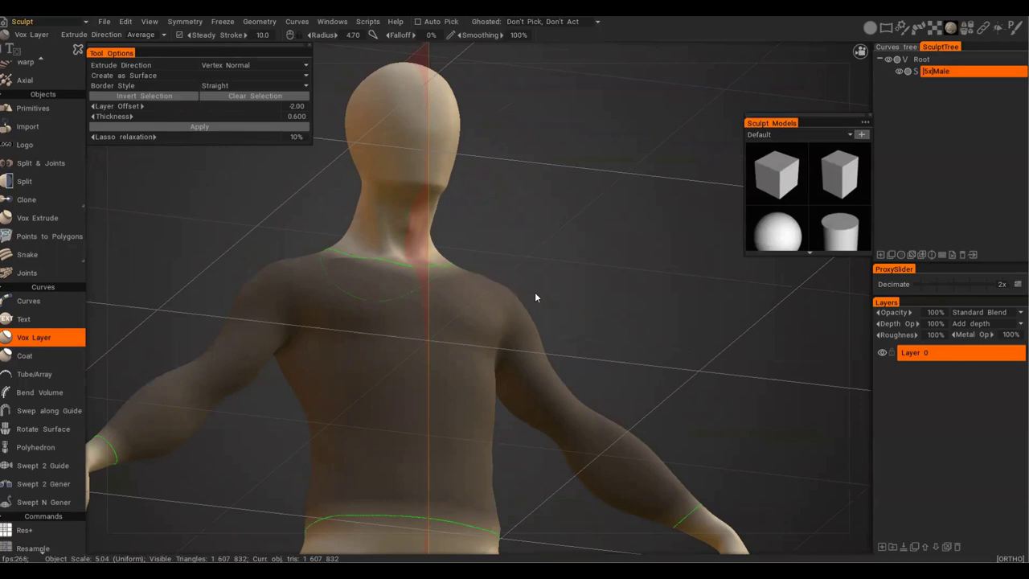
key(KP_1)
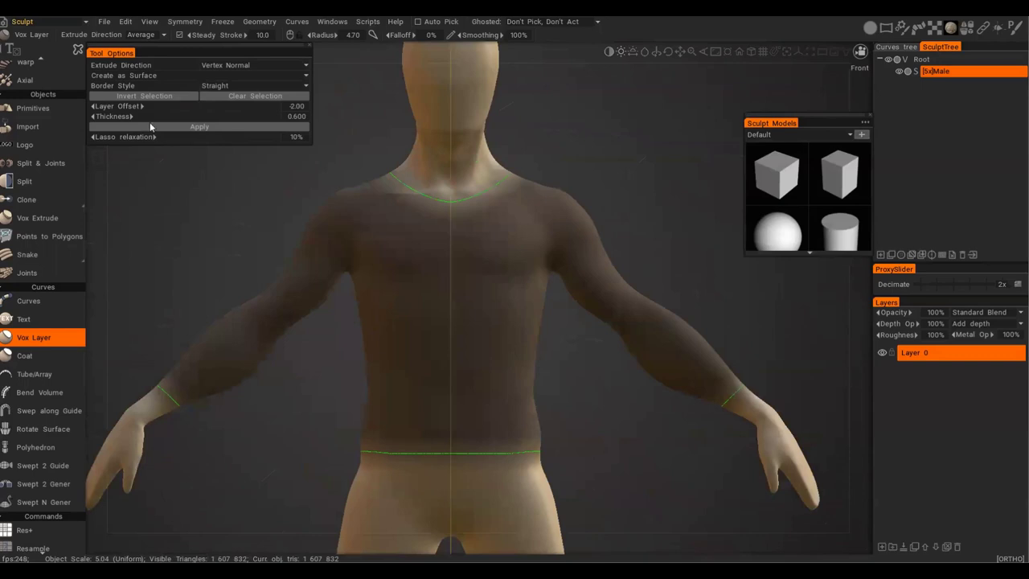
click(293, 116)
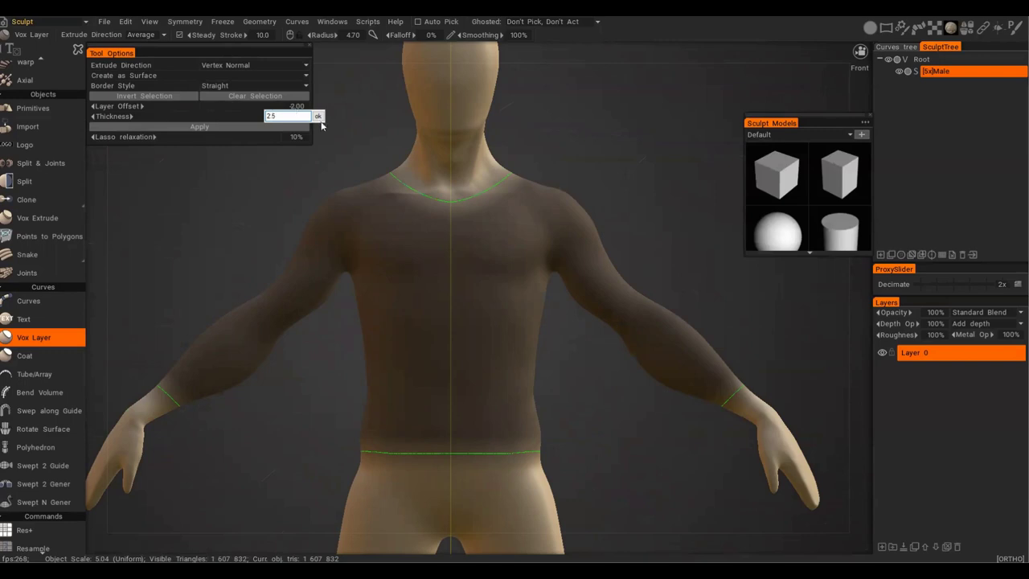
text(2.5)
key(Return)
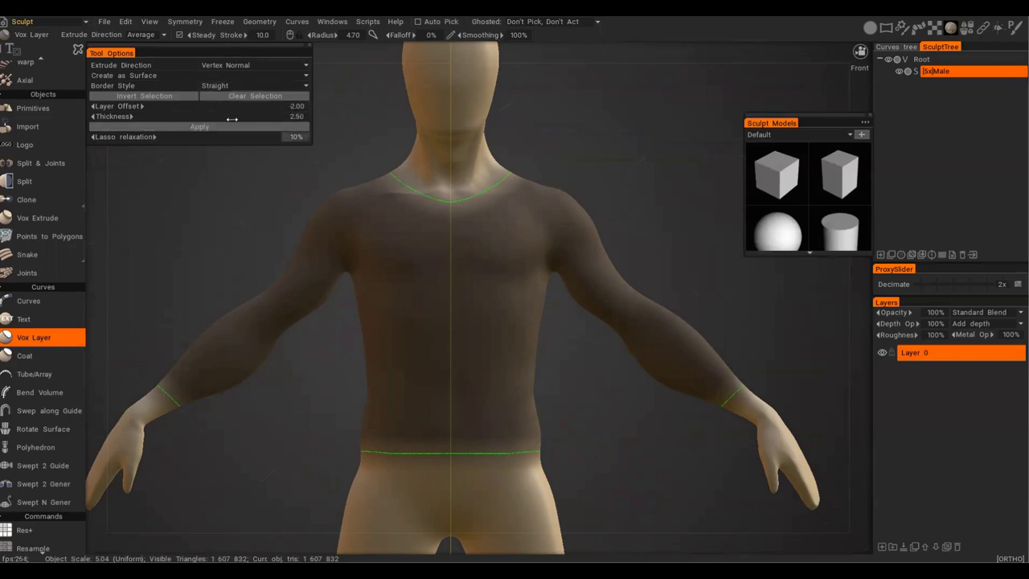
click(226, 130)
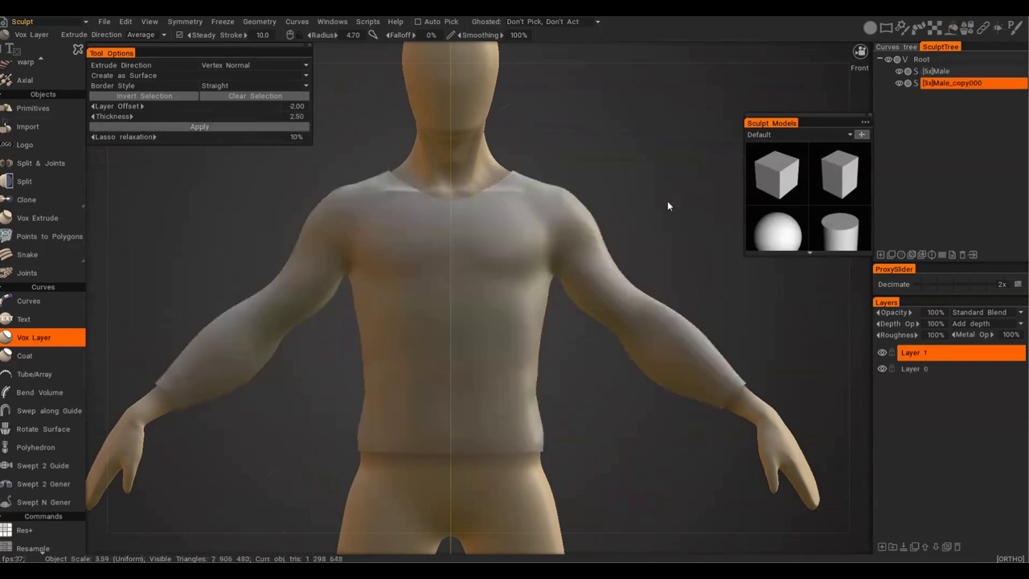
Examine the new shirt layer from the side and close up around the wrist opening.
alt+drag(603, 271, 497, 376)
alt+right_drag(345, 261, 205, 402)
alt+middle_drag(205, 402, 424, 354)
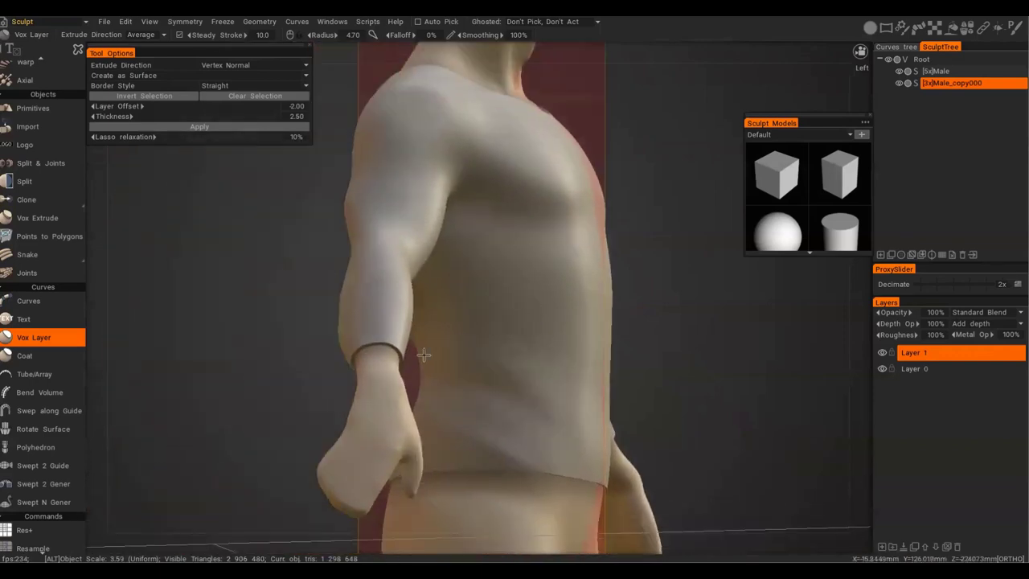
alt+drag(380, 380, 457, 216)
alt+right_drag(457, 216, 570, 223)
alt+middle_drag(570, 222, 572, 244)
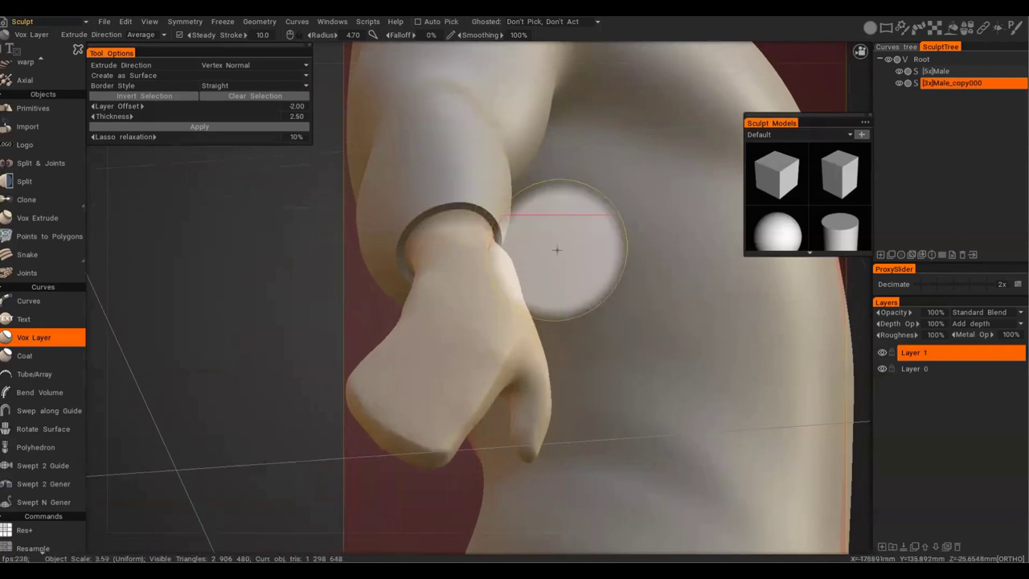
Hide the male base figure to examine the shirt layer's wall thickness at the sleeve and waist, and show the figure again.
key(p)
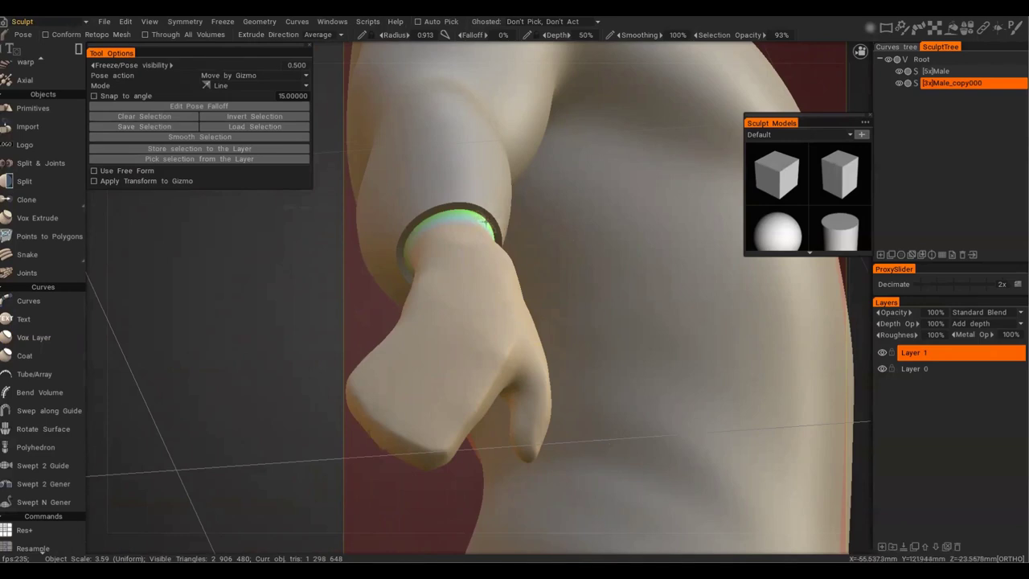
click(899, 72)
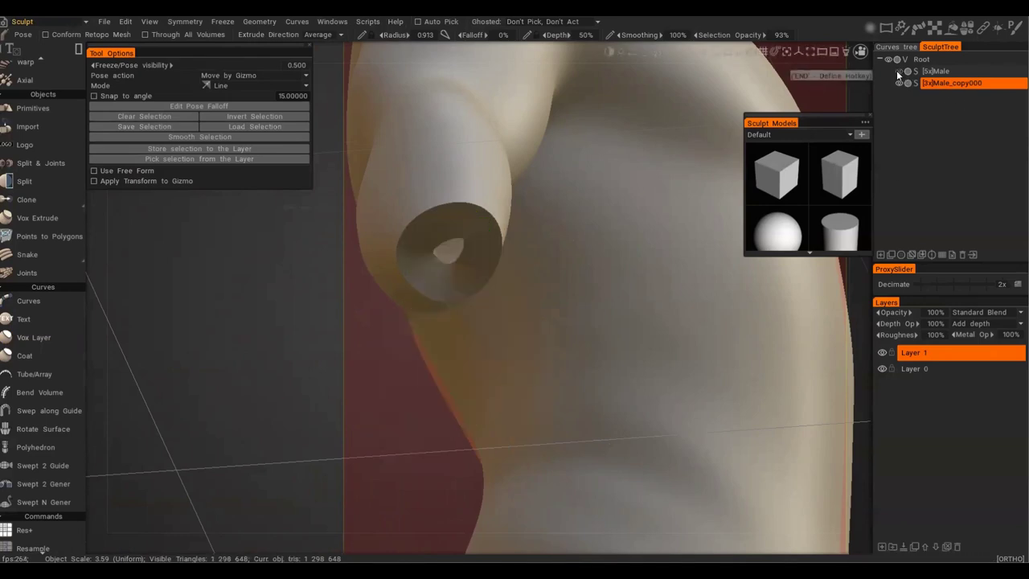
alt+drag(656, 277, 607, 221)
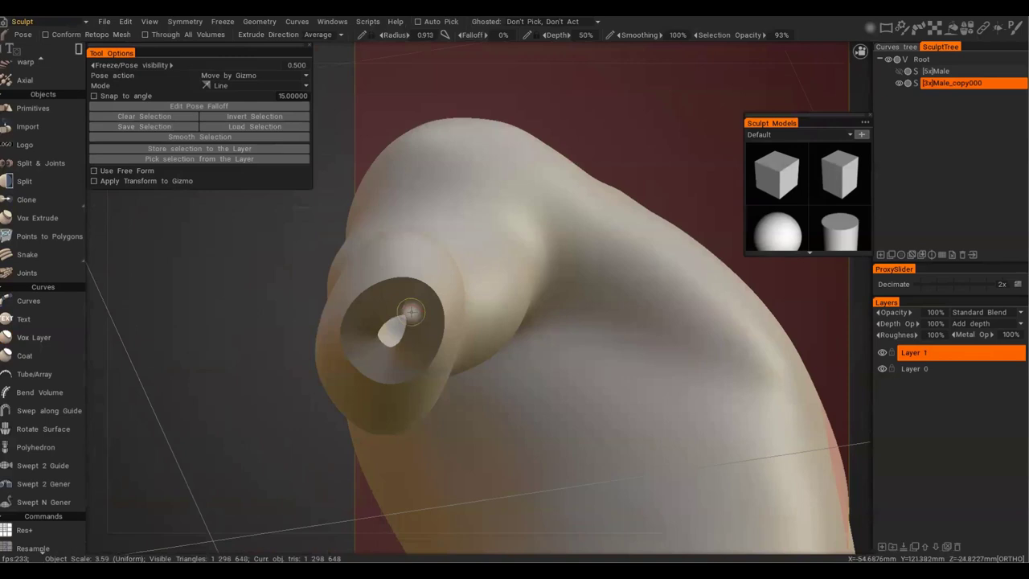
mouse_move(414, 311)
alt+mouse_down()
mouse_move(393, 339)
mouse_move(453, 340)
mouse_move(413, 329)
alt+mouse_up()
alt+drag(422, 260, 377, 273)
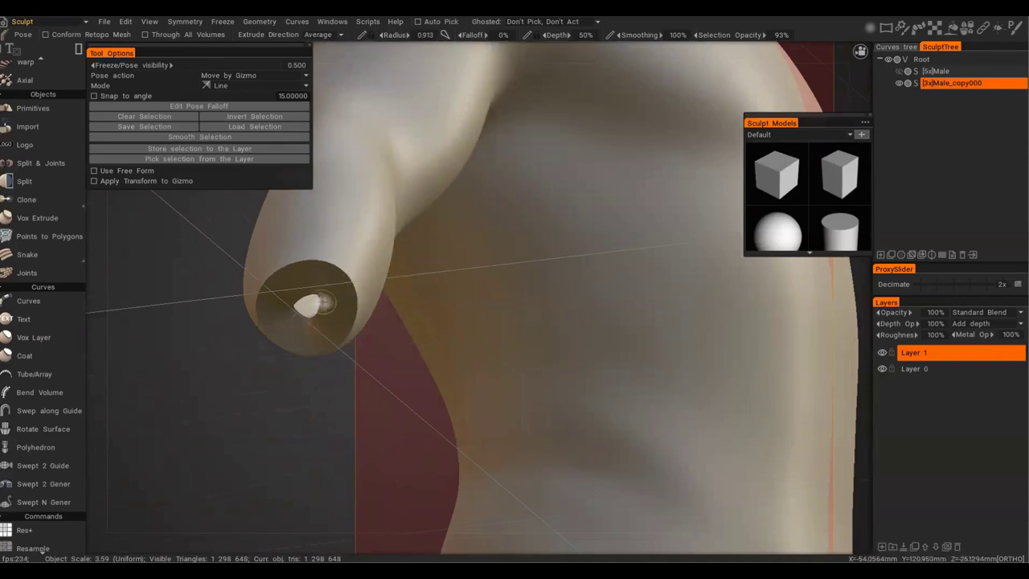
mouse_move(410, 311)
alt+mouse_down()
mouse_move(532, 312)
mouse_move(481, 369)
mouse_move(702, 183)
alt+mouse_up()
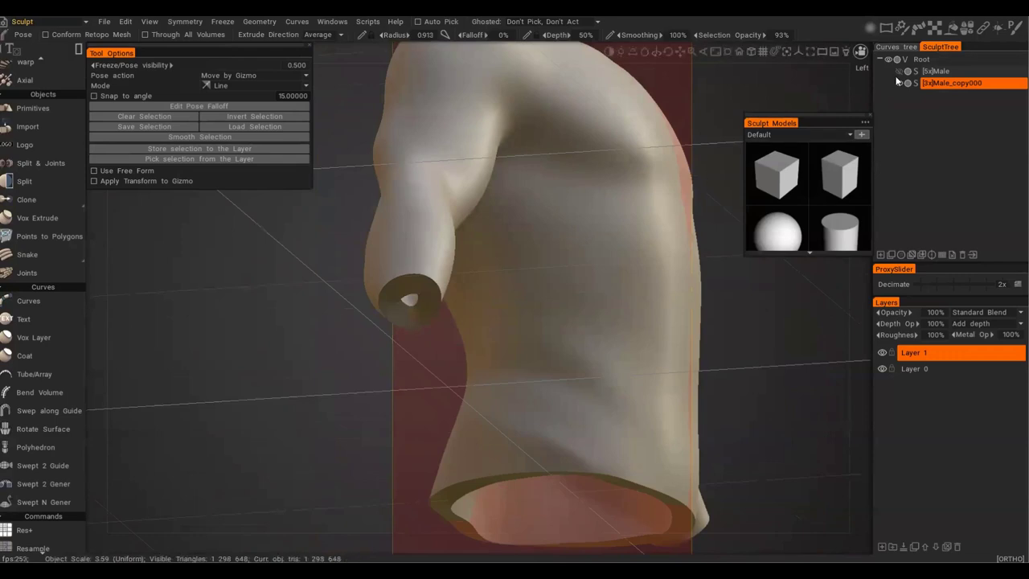
click(899, 72)
Undo the created shirt layer and return to the Vox Layer selection on the male torso, viewed from the front.
key(ctrl)
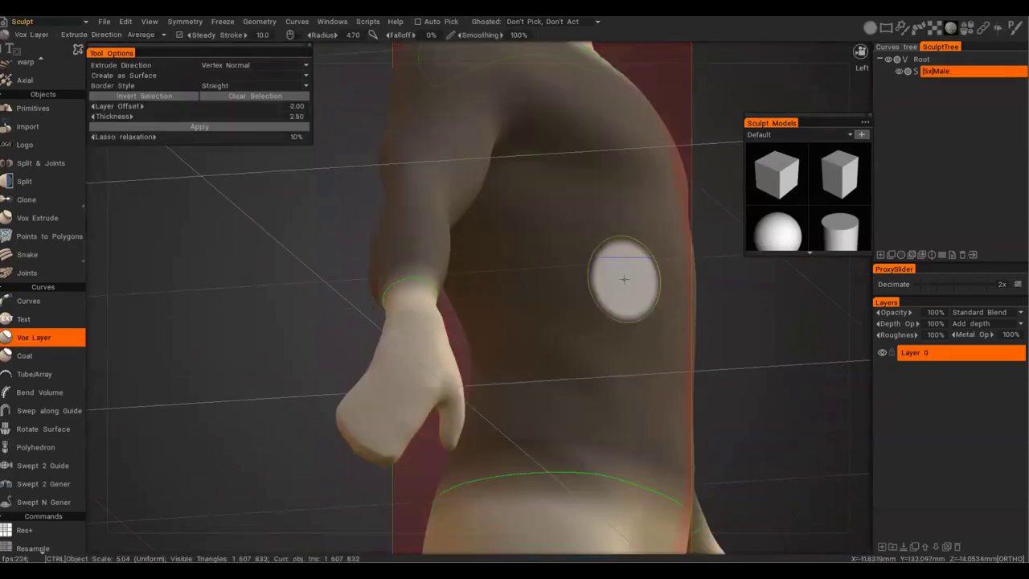
alt+drag(554, 276, 476, 319)
alt+right_drag(477, 319, 459, 300)
alt+middle_drag(459, 300, 563, 164)
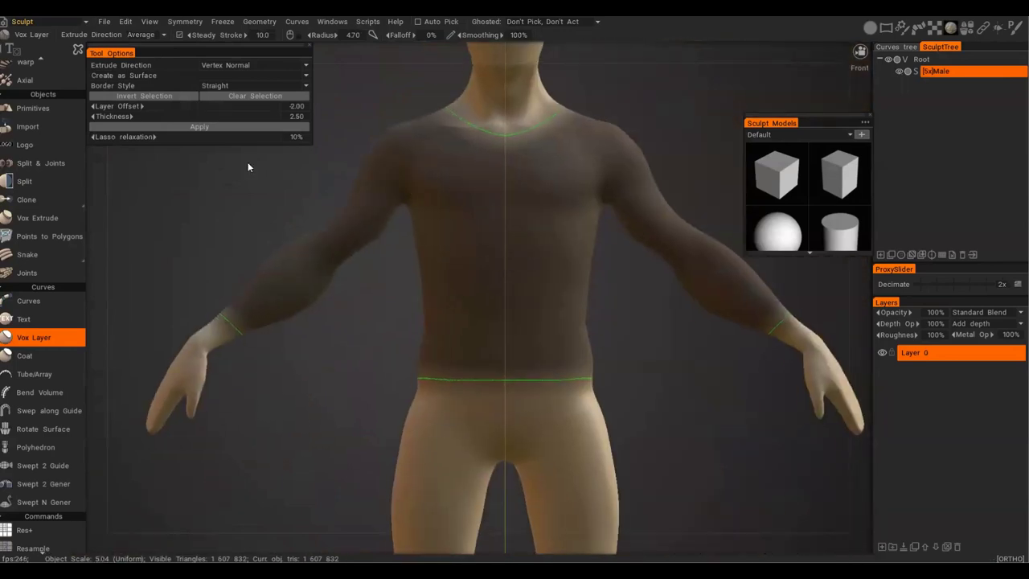
alt+right_drag(482, 227, 526, 235)
alt+middle_drag(430, 270, 475, 296)
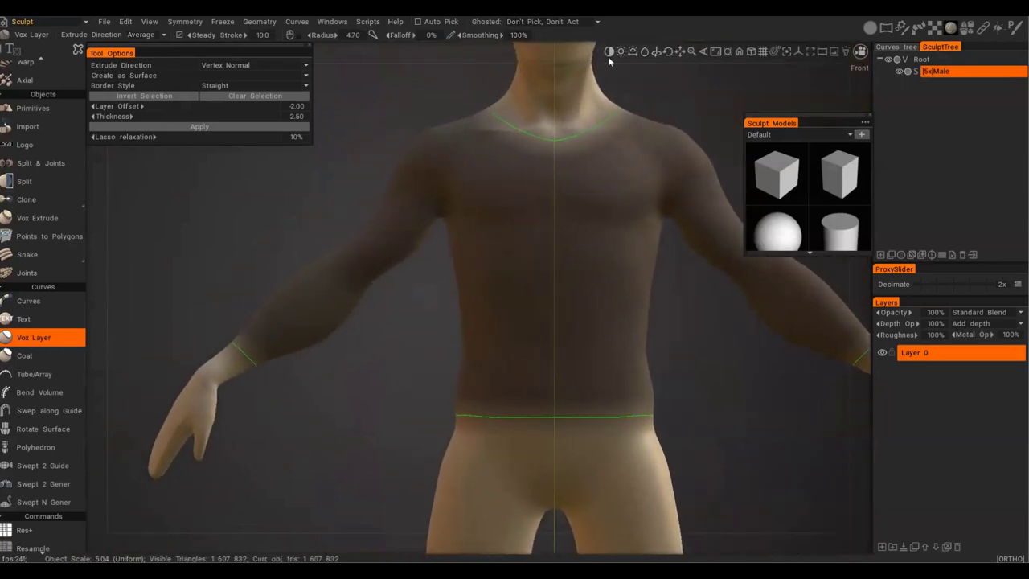
scroll(302, 136, up, 1)
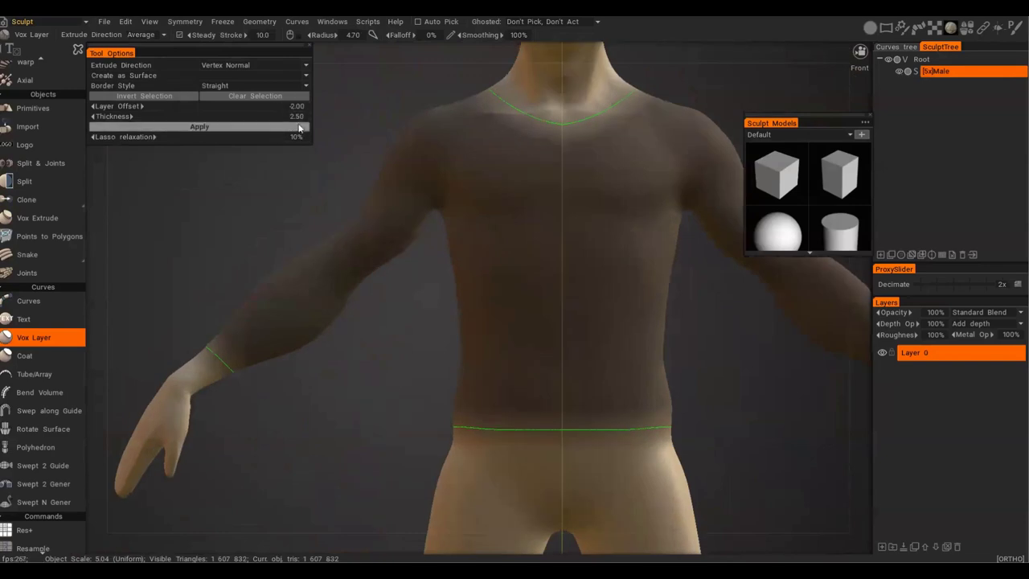
Set the layer offset to -1 and the thickness to 1.5, and apply the Vox Layer to the selection.
click(295, 107)
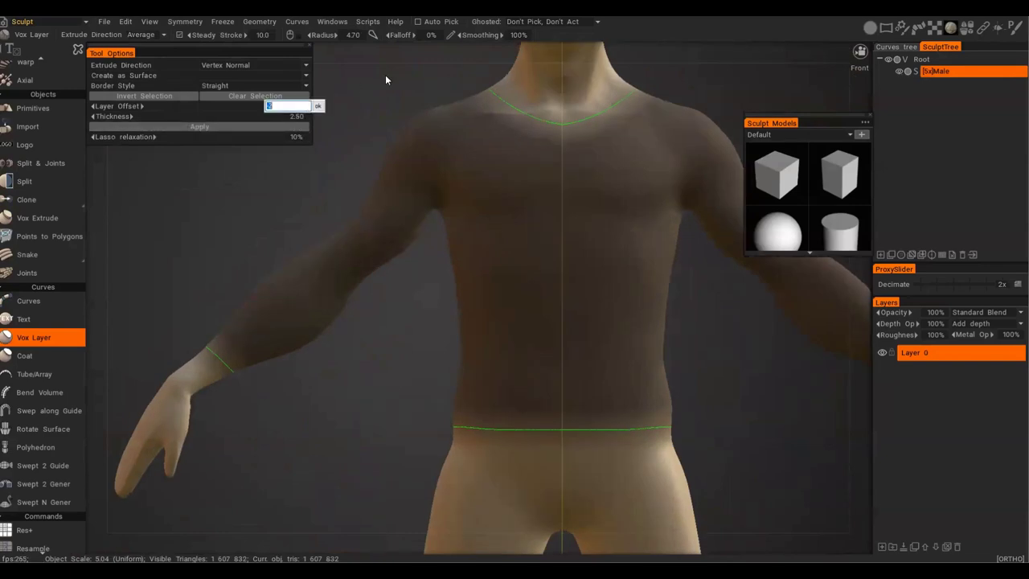
click(296, 116)
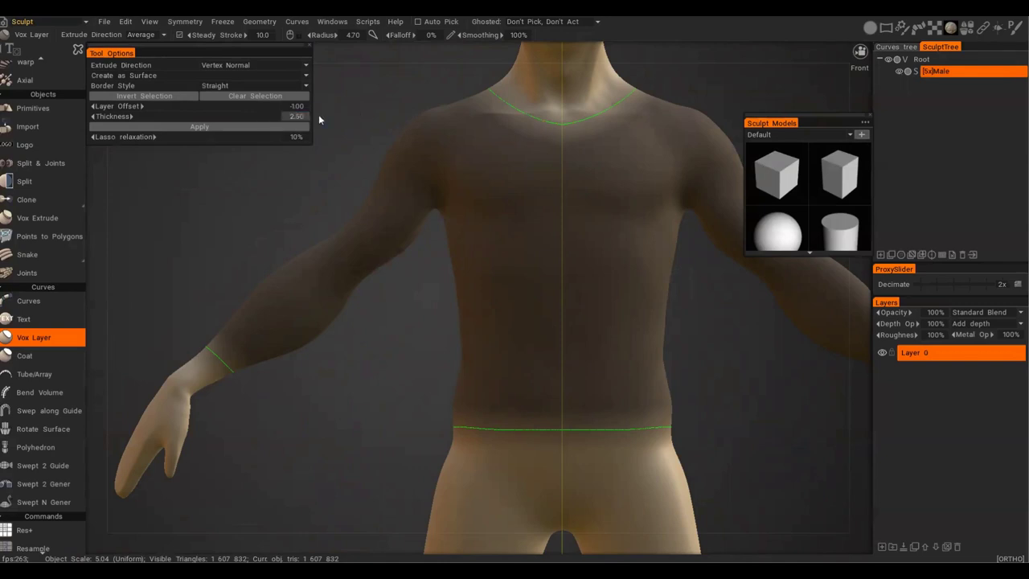
text(1.5)
key(Return)
click(194, 129)
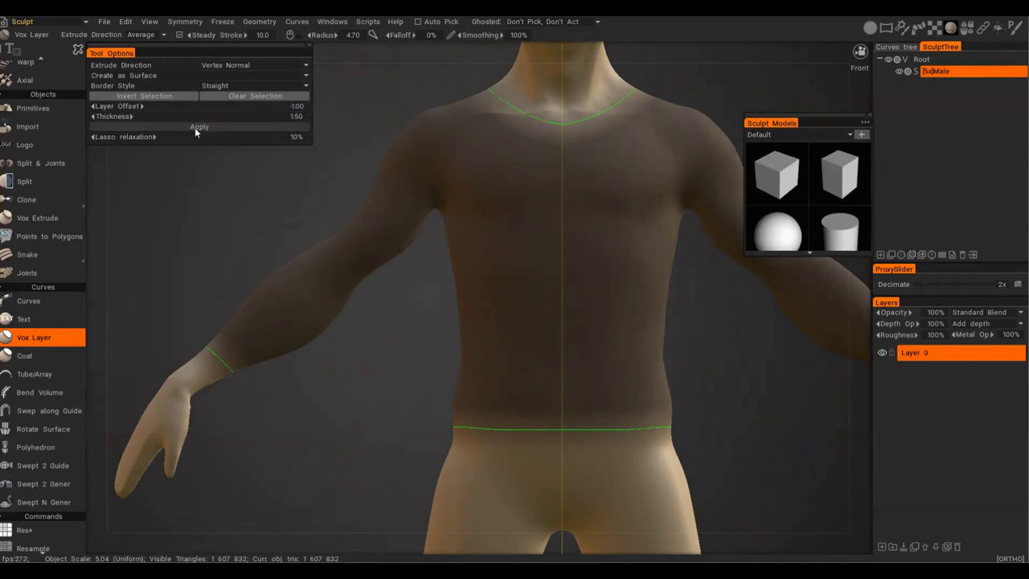
Check the sleeve opening and front of the shirt layer with the male base figure hidden, and restore the figure's visibility.
mouse_move(232, 428)
alt+mouse_down()
mouse_move(309, 371)
mouse_move(251, 421)
alt+mouse_up()
alt+right_drag(251, 421, 233, 346)
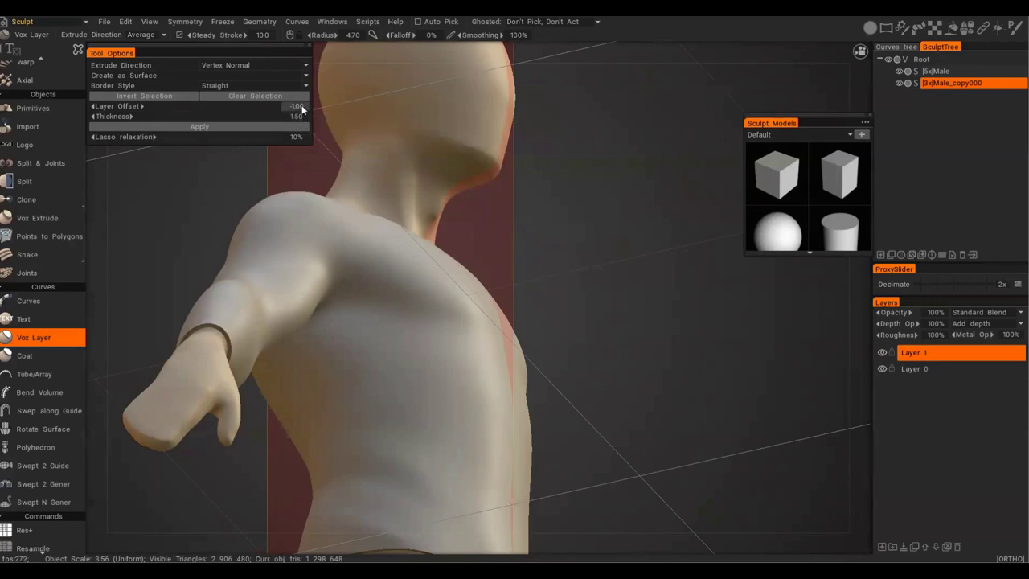
click(899, 70)
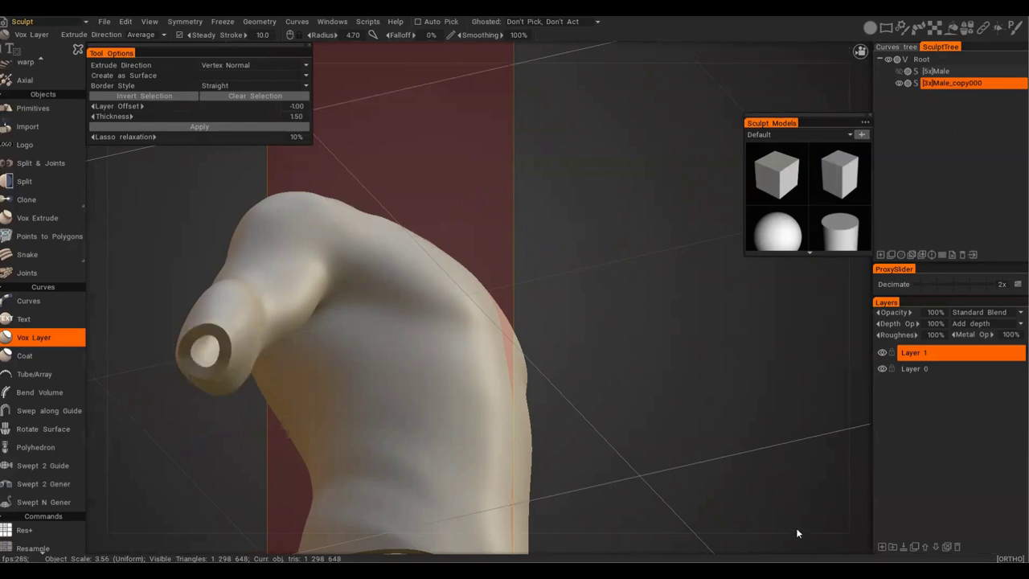
alt+drag(361, 396, 407, 396)
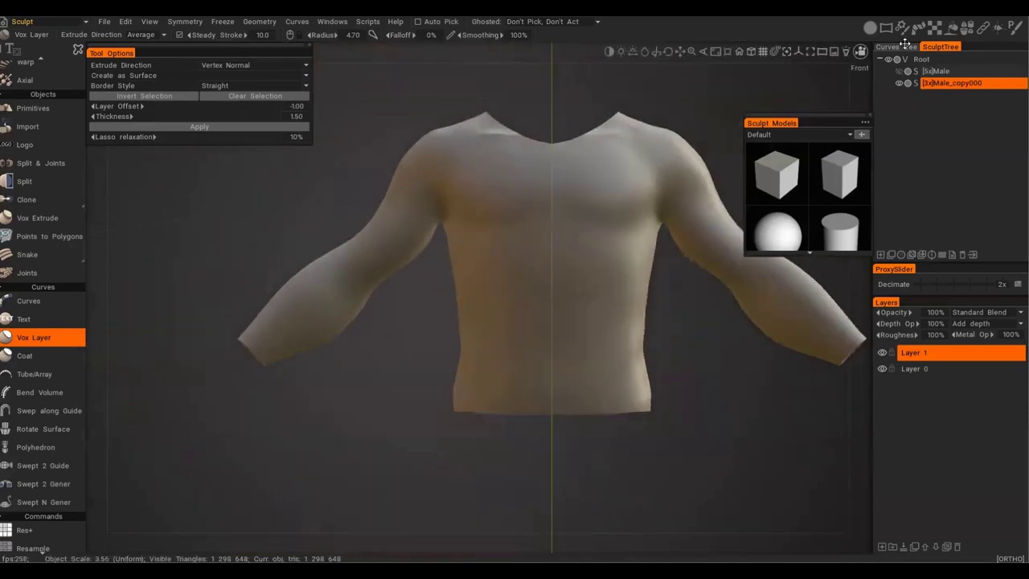
click(900, 72)
Assign the muted green shader to the shirt layer so it contrasts with the body.
scroll(618, 263, down, 3)
alt+middle_drag(734, 263, 539, 239)
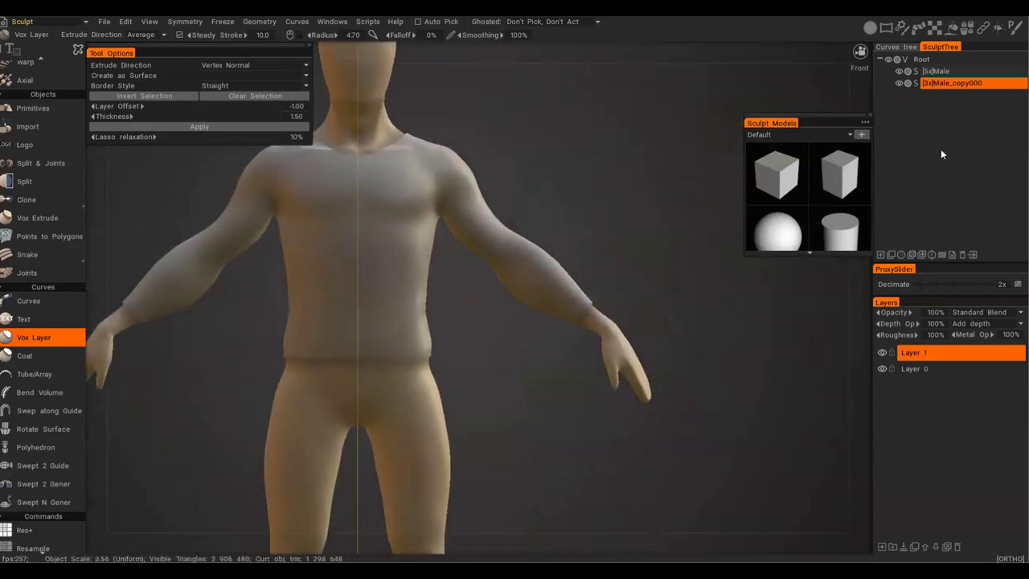
alt+right_drag(334, 346, 324, 373)
alt+middle_drag(470, 276, 496, 241)
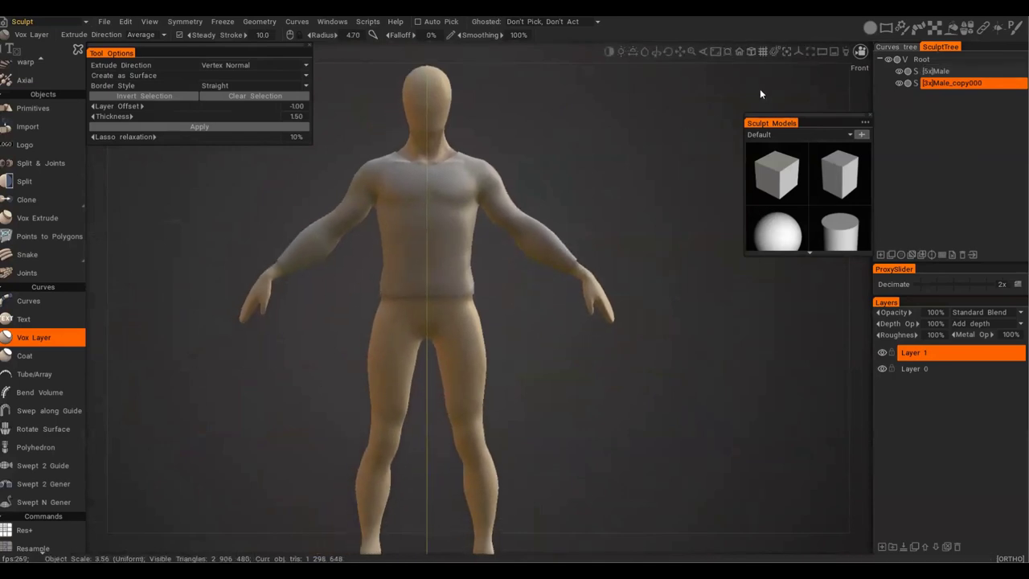
alt+right_drag(425, 165, 814, 162)
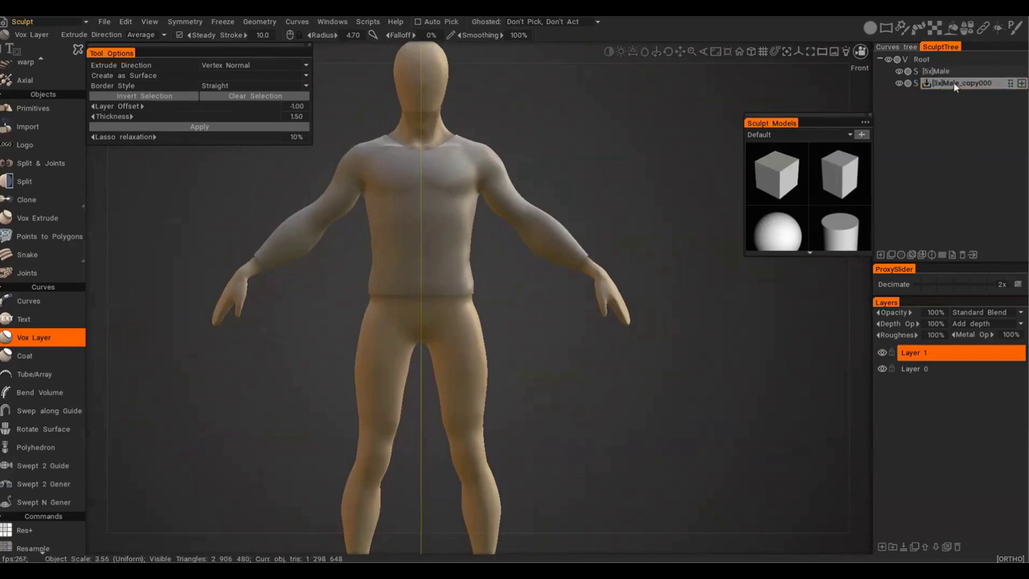
click(952, 28)
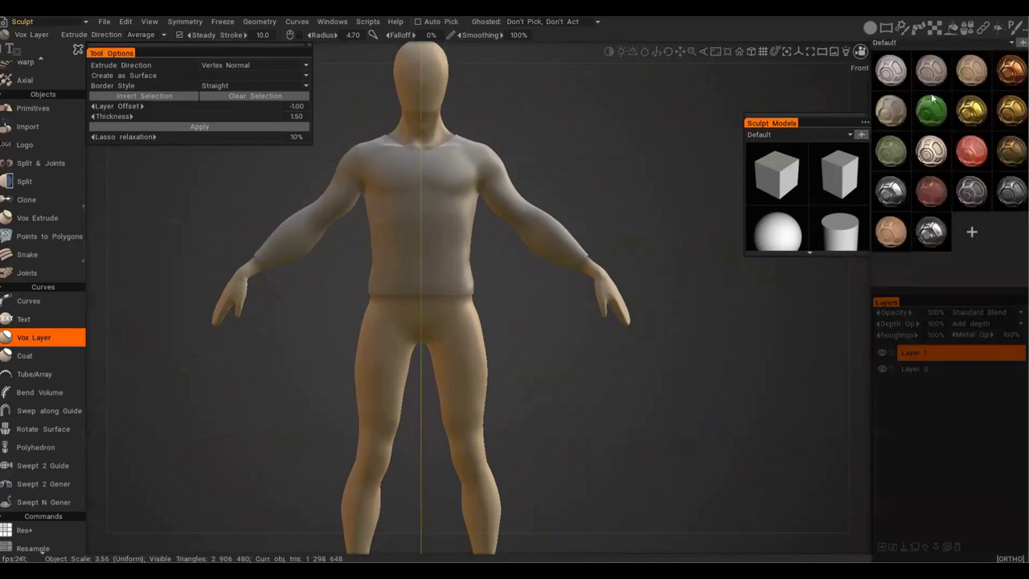
click(902, 151)
alt+right_drag(481, 259, 501, 278)
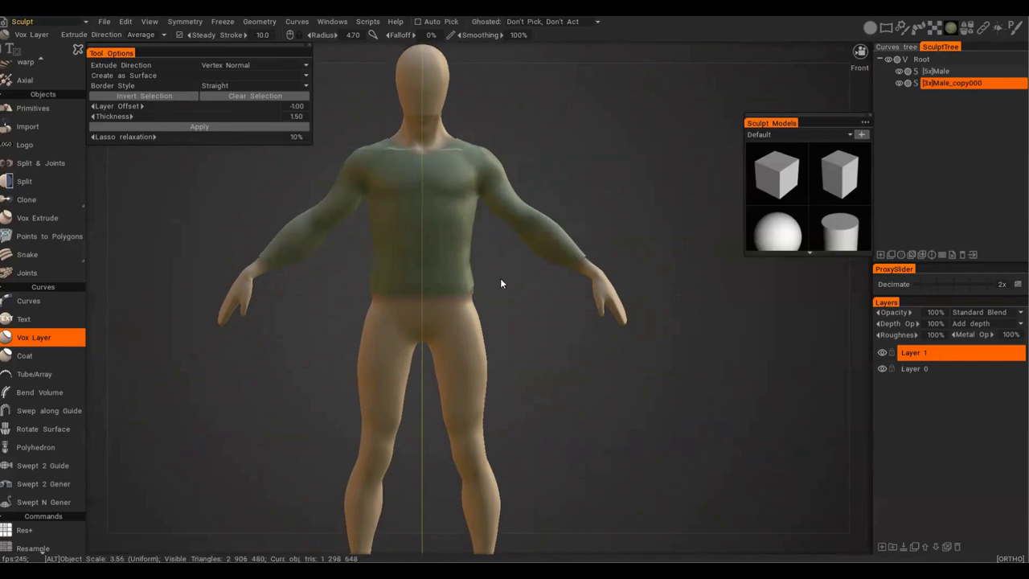
alt+middle_drag(500, 278, 559, 242)
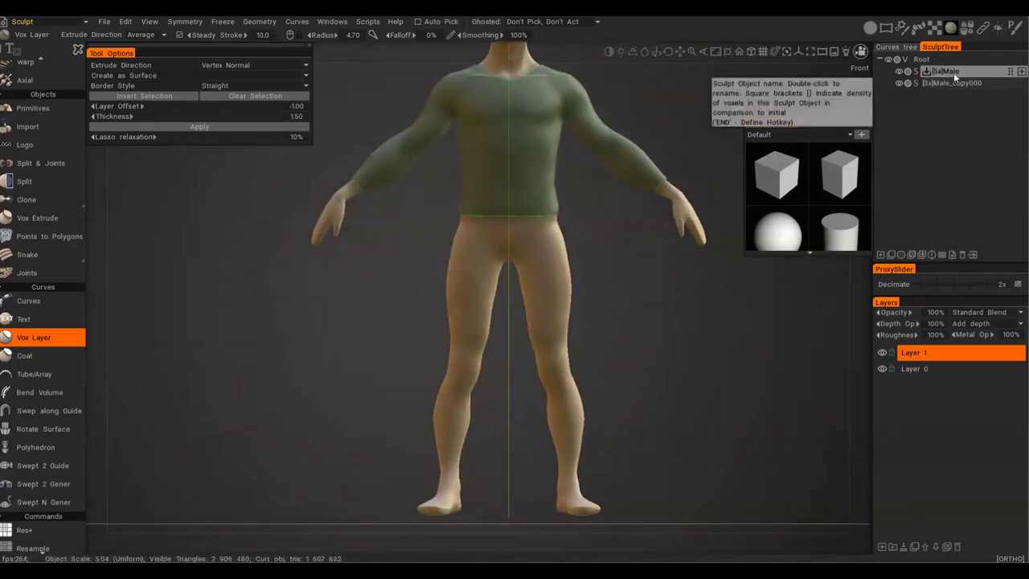
Select the male base figure's legs from the waist to the ankles with a closed polygonal selection from the front view.
click(958, 72)
middle_drag(663, 131, 655, 169)
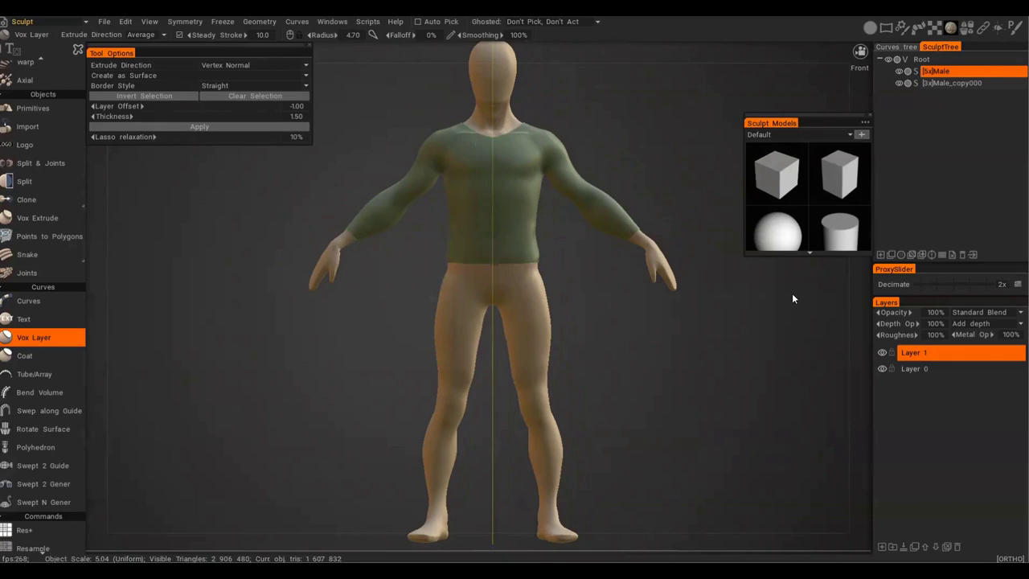
scroll(728, 309, down, 1)
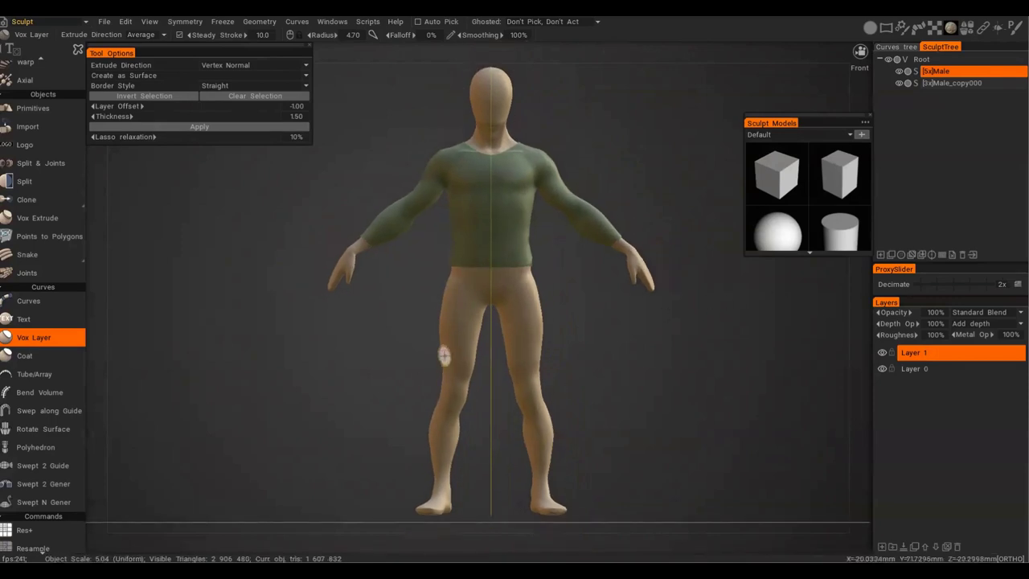
key(e)
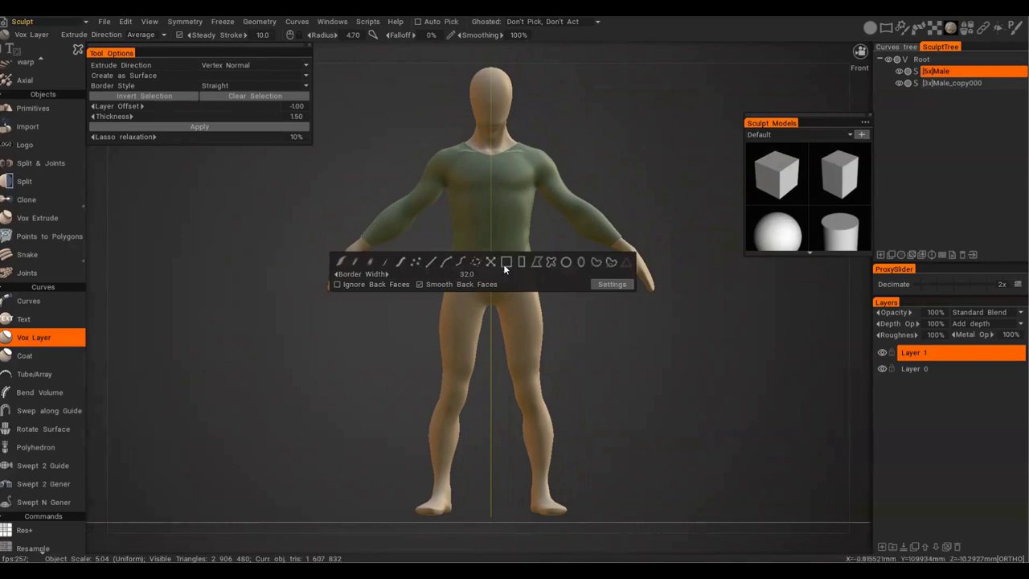
click(536, 262)
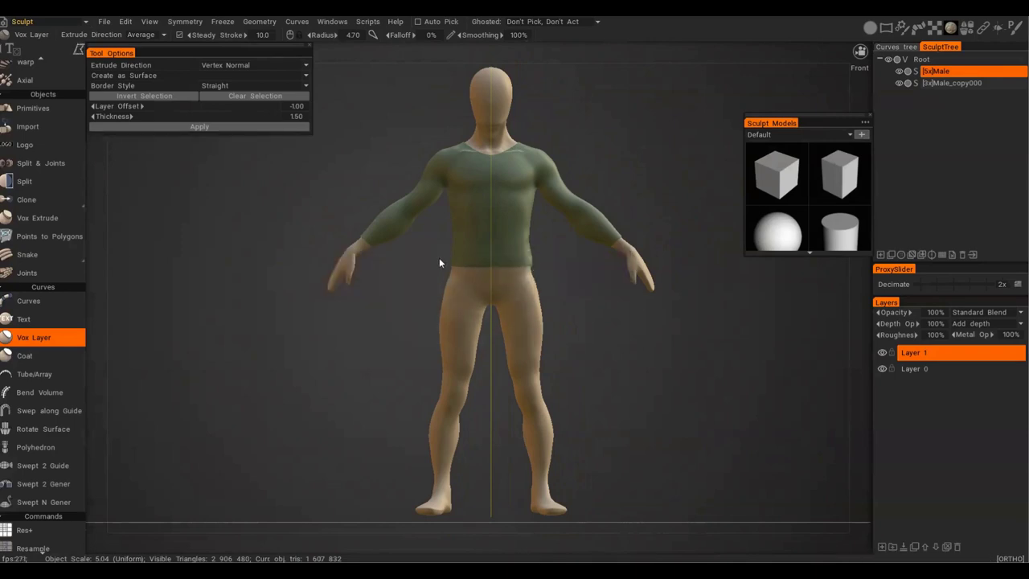
drag(443, 261, 496, 262)
click(455, 484)
click(392, 477)
click(434, 257)
Set the Vox Layer thickness to 1.2 and apply it to the leg selection to create the trousers.
alt+right_drag(582, 358, 317, 233)
alt+drag(317, 233, 491, 348)
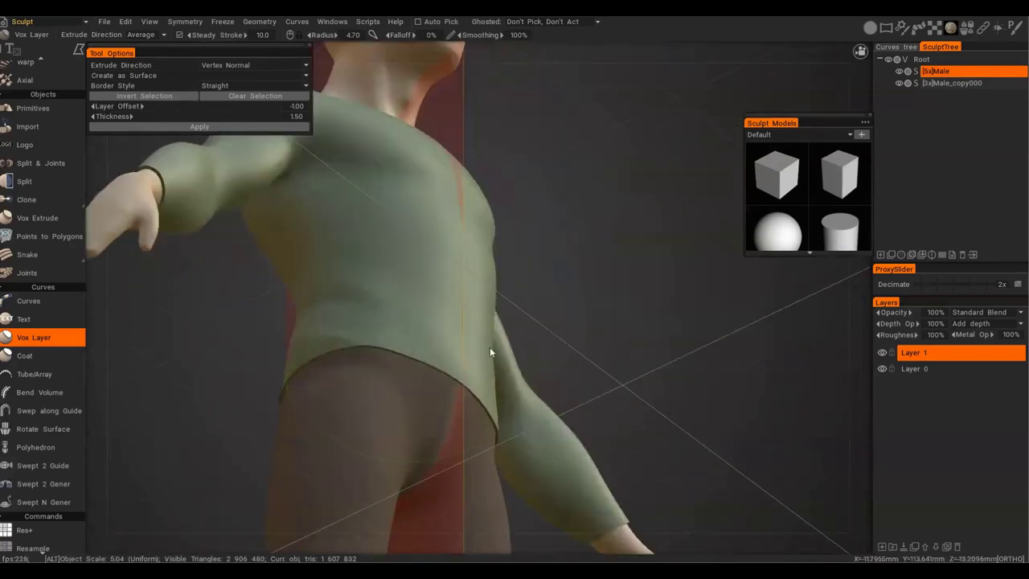
alt+right_drag(490, 348, 526, 338)
alt+middle_drag(528, 338, 556, 264)
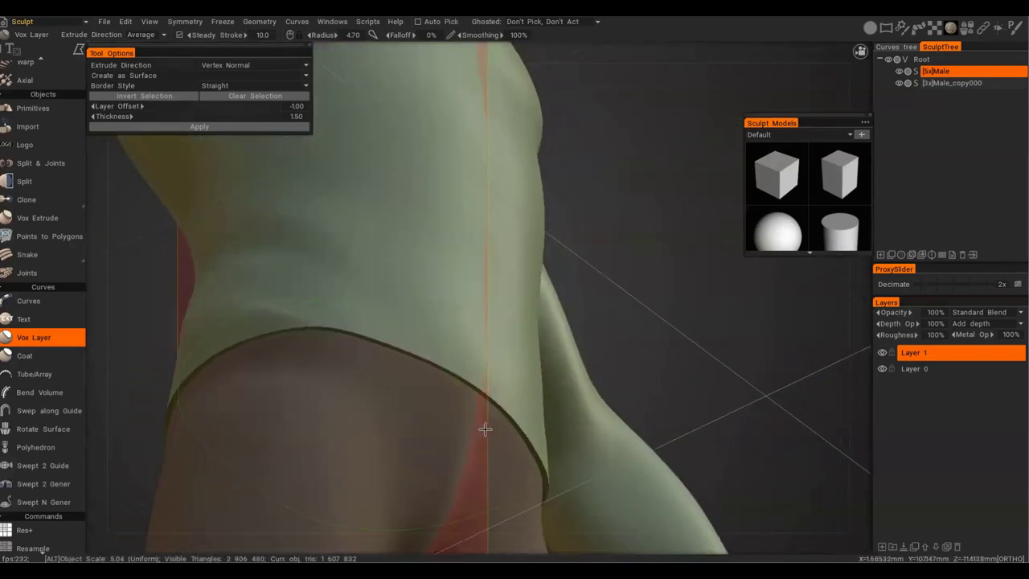
alt+middle_drag(485, 427, 498, 286)
alt+right_drag(488, 230, 499, 179)
mouse_move(378, 350)
alt+right_down()
mouse_move(373, 371)
mouse_move(169, 317)
alt+right_up()
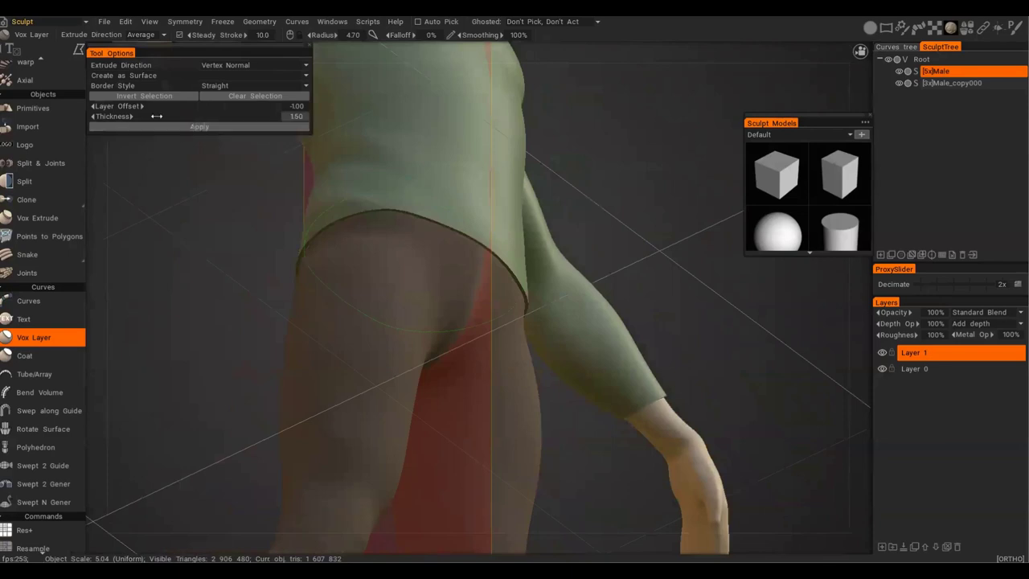
click(295, 115)
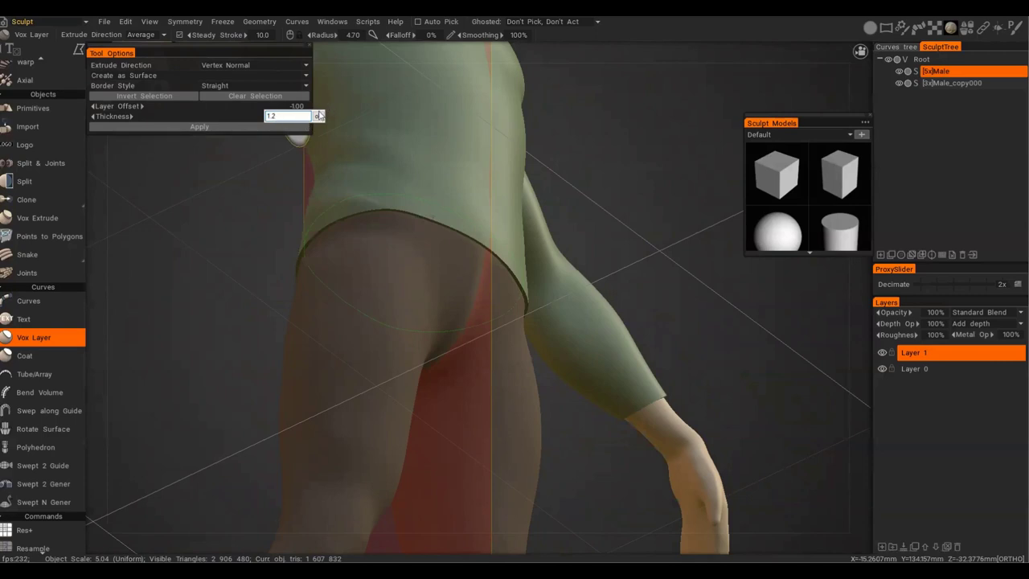
click(286, 128)
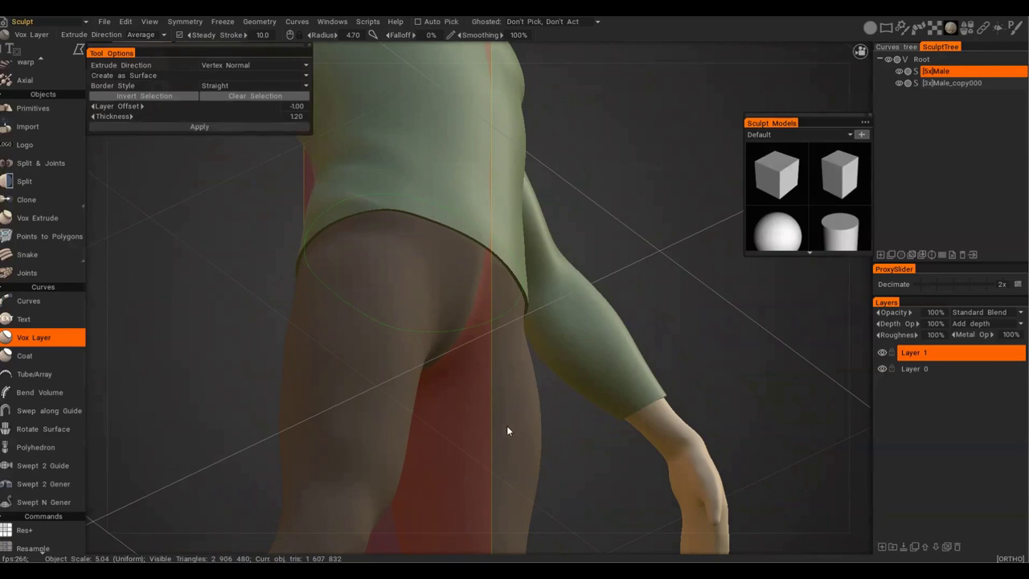
Examine the trouser layer around the waist and shirt hem from below and from the front.
alt+drag(551, 333, 485, 402)
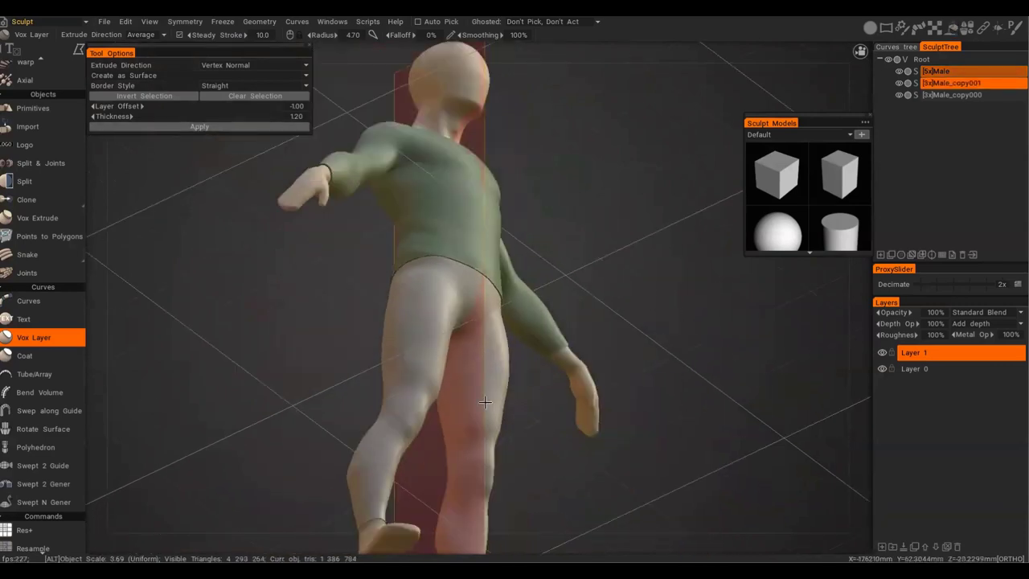
alt+middle_drag(484, 402, 509, 337)
alt+right_drag(477, 401, 569, 168)
alt+right_drag(524, 118, 574, 317)
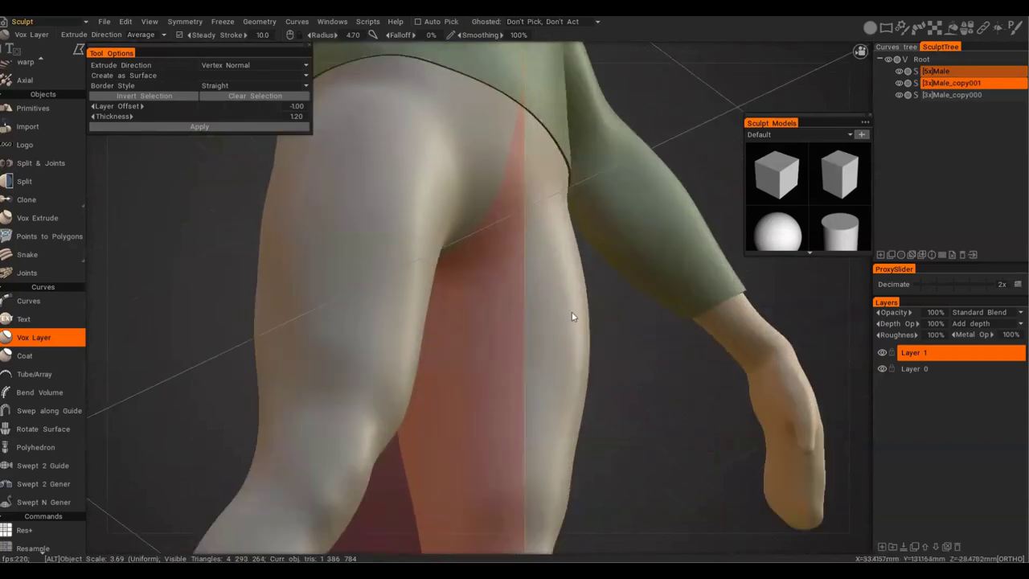
alt+middle_drag(574, 317, 565, 481)
alt+drag(492, 267, 511, 279)
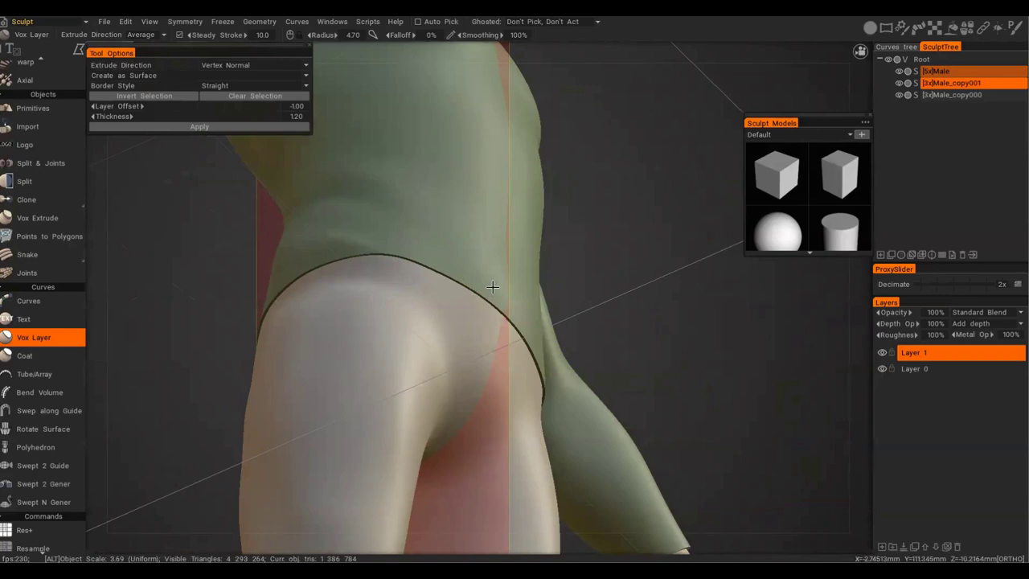
alt+drag(501, 326, 531, 402)
alt+right_drag(530, 402, 422, 380)
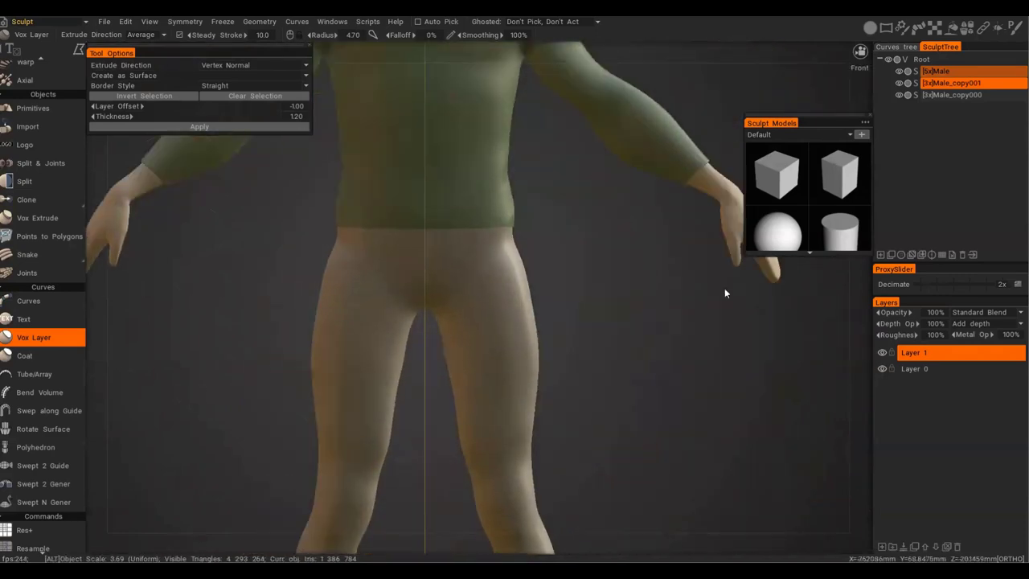
Assign the dark red shader to the trouser layer.
click(955, 84)
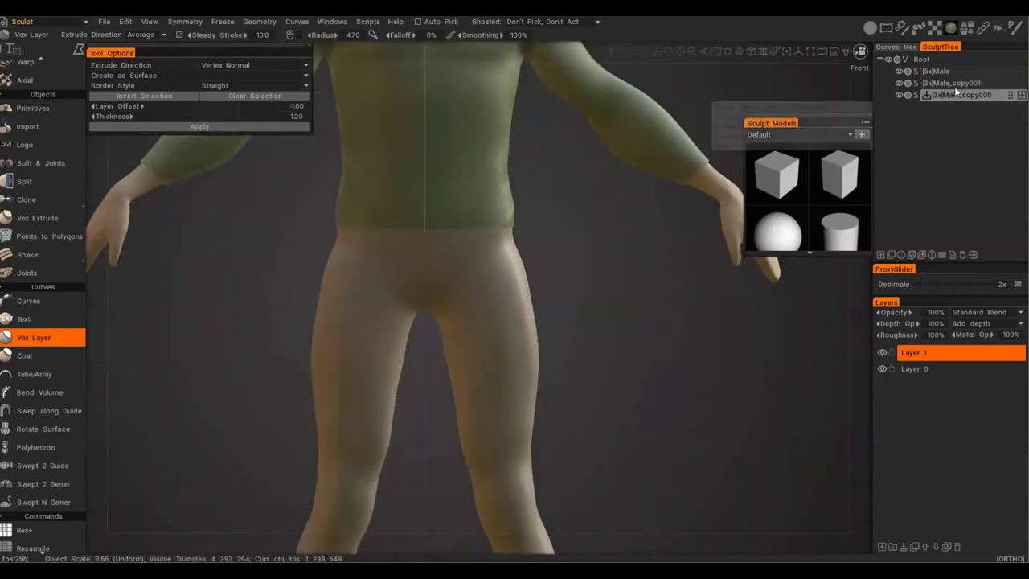
click(953, 30)
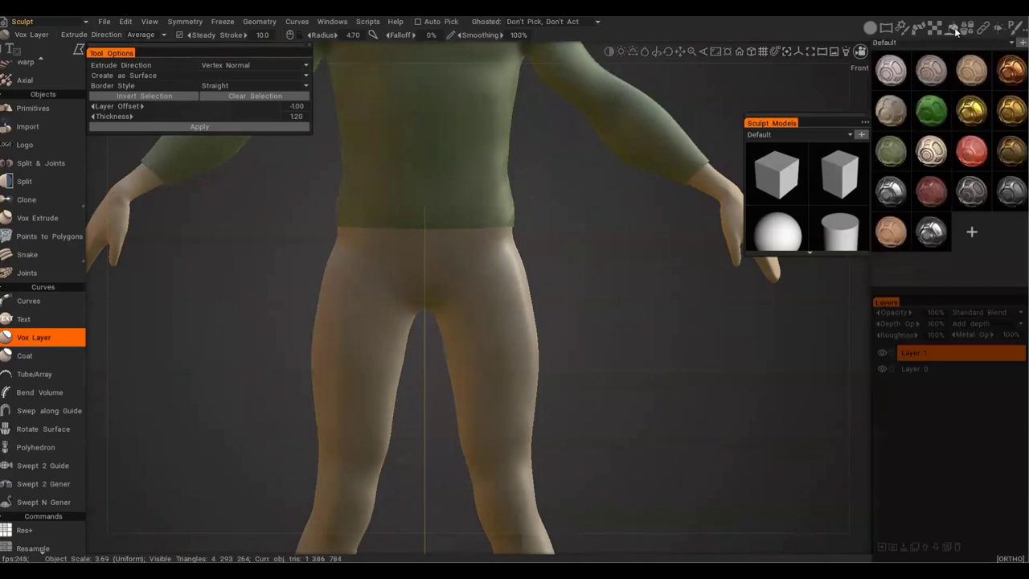
click(920, 200)
alt+right_drag(659, 397, 475, 413)
alt+middle_drag(538, 396, 509, 414)
Hide and show the shirt layer repeatedly to check the waist area beneath it, leaving the shirt visible.
click(899, 95)
click(899, 95)
click(899, 95)
click(899, 95)
click(899, 95)
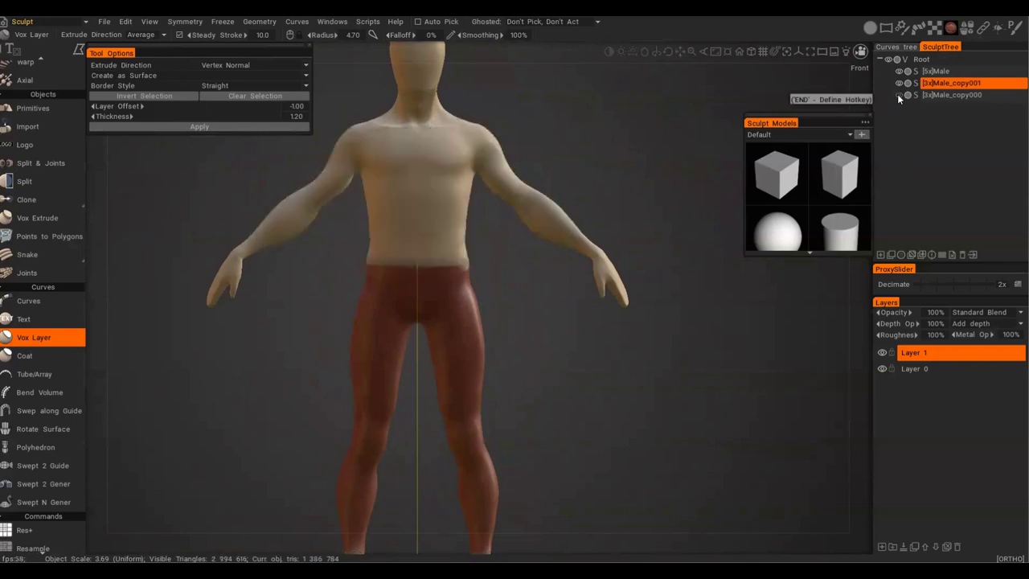
click(899, 95)
click(898, 96)
click(898, 95)
scroll(439, 363, down, 3)
alt+drag(439, 363, 403, 414)
scroll(410, 411, up, 2)
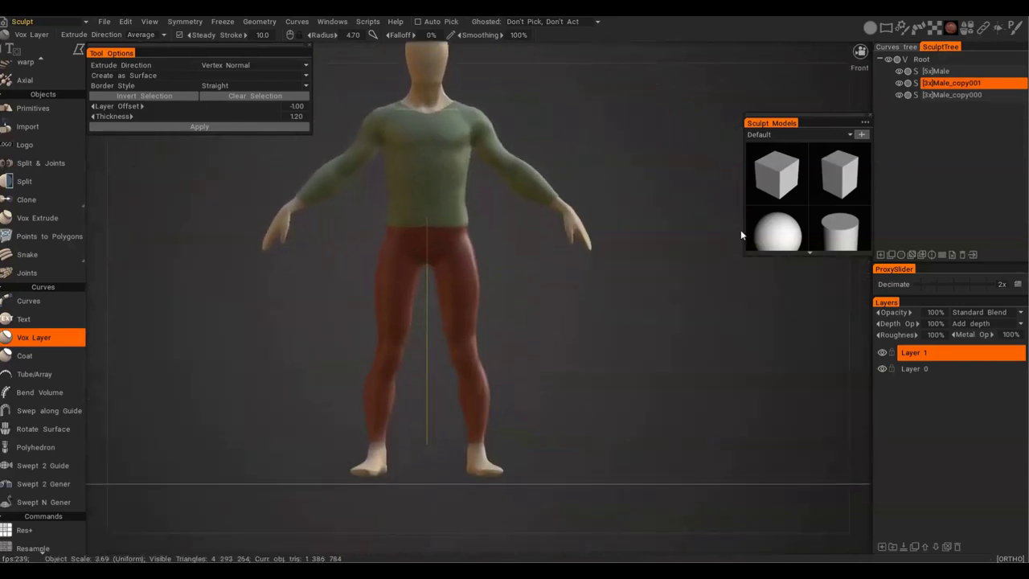
Isolate the male base figure by hiding the clothing layers, and clear its leg selection.
click(937, 71)
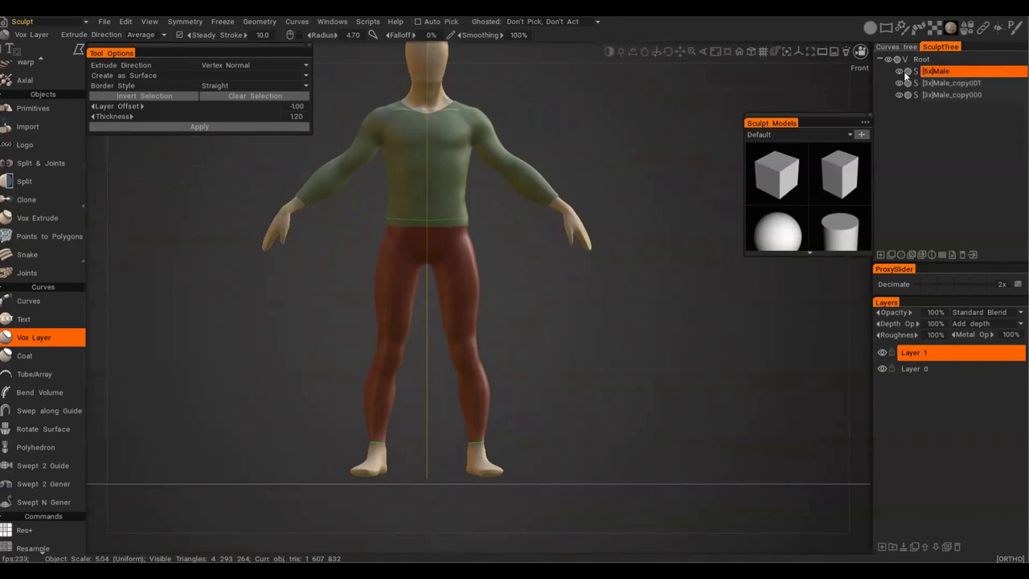
alt+click(905, 73)
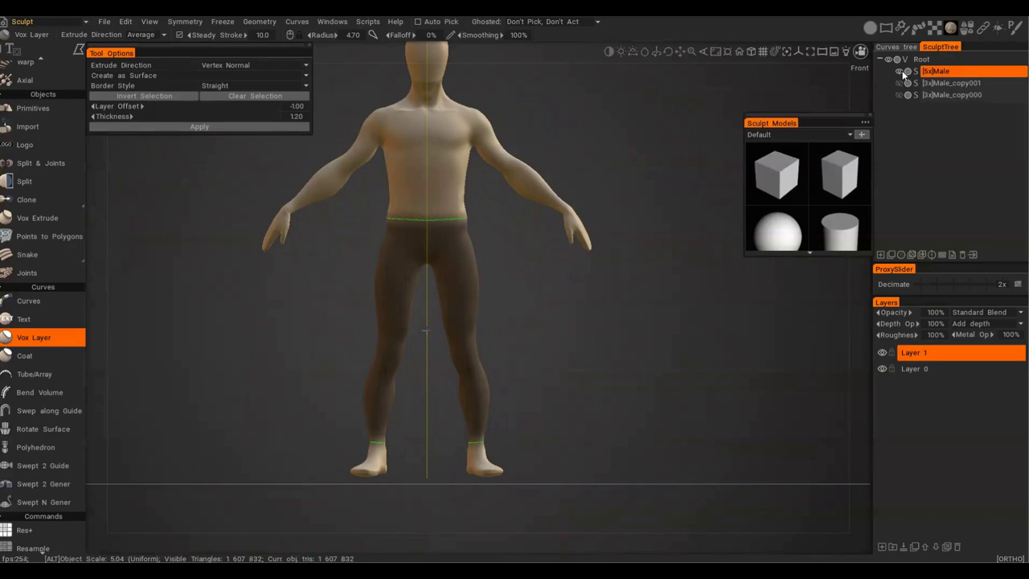
alt+click(898, 73)
alt+click(899, 73)
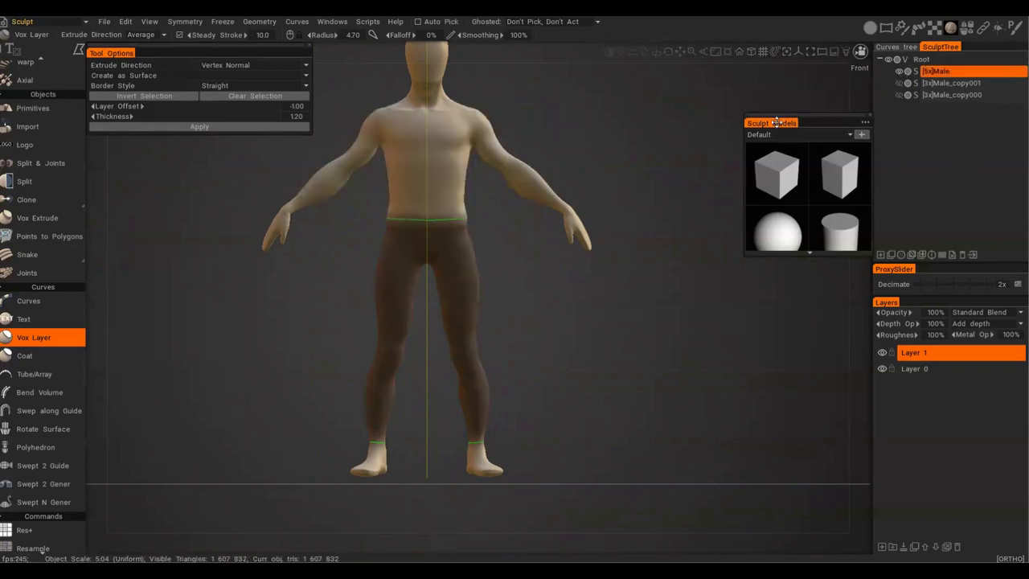
click(284, 95)
Select the figure's feet and lower shins up to mid-calf with a closed polygonal selection from the front view.
alt+right_drag(417, 367, 432, 352)
alt+middle_drag(432, 351, 471, 226)
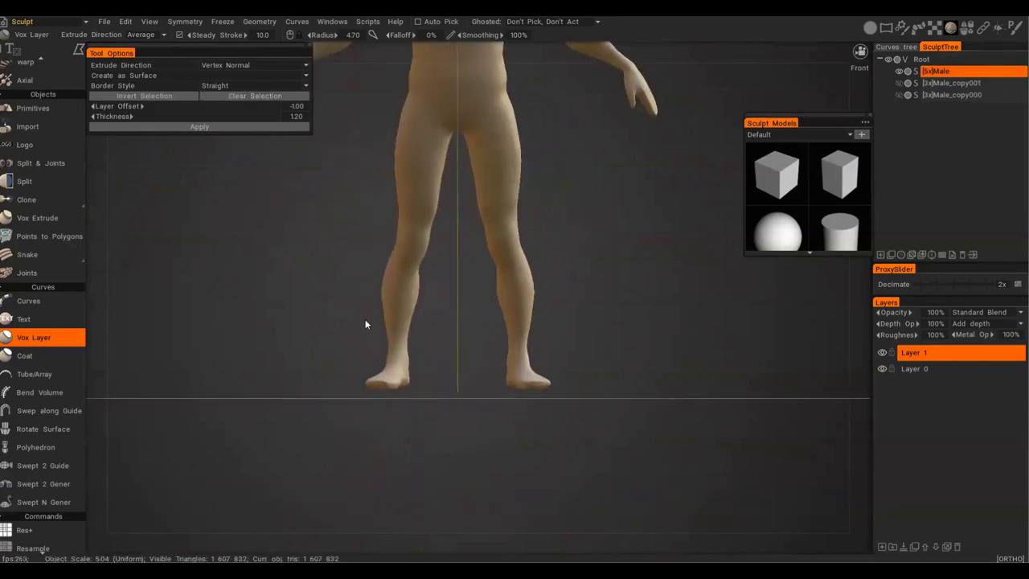
drag(366, 314, 440, 315)
click(439, 311)
click(431, 396)
click(353, 402)
click(305, 382)
click(354, 334)
mouse_move(347, 347)
alt+mouse_down()
mouse_move(370, 314)
mouse_move(416, 362)
mouse_move(341, 358)
mouse_move(423, 348)
alt+mouse_up()
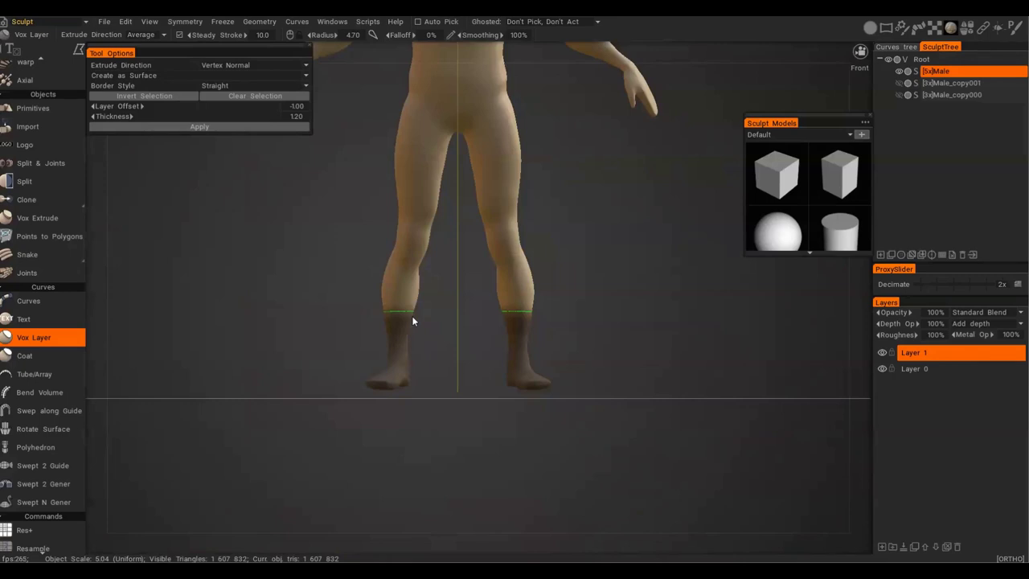
Set the Vox Layer thickness to 1.7 and apply it to the foot selection to create the boots.
alt+right_drag(367, 368, 443, 414)
alt+middle_drag(443, 415, 461, 429)
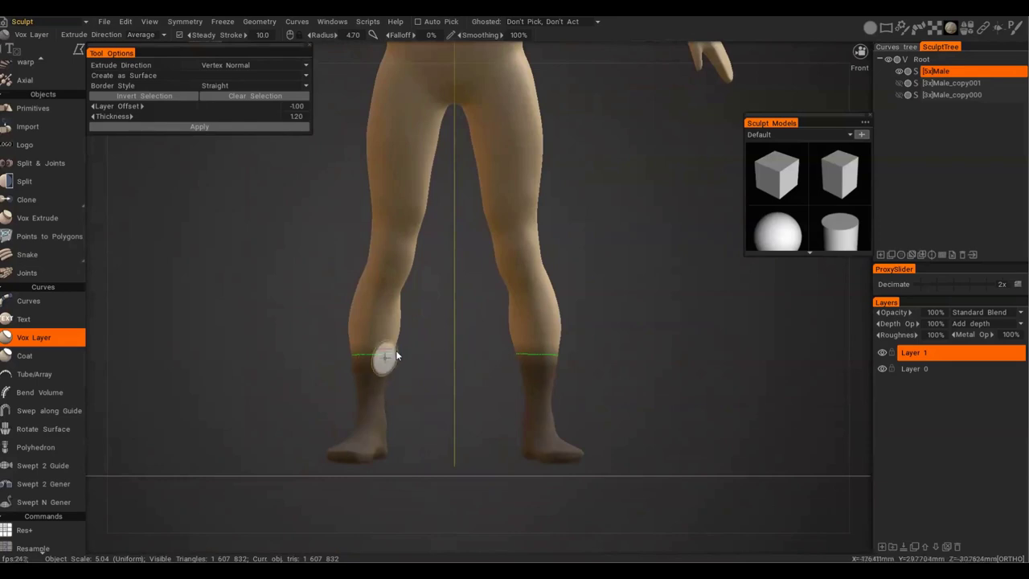
click(297, 116)
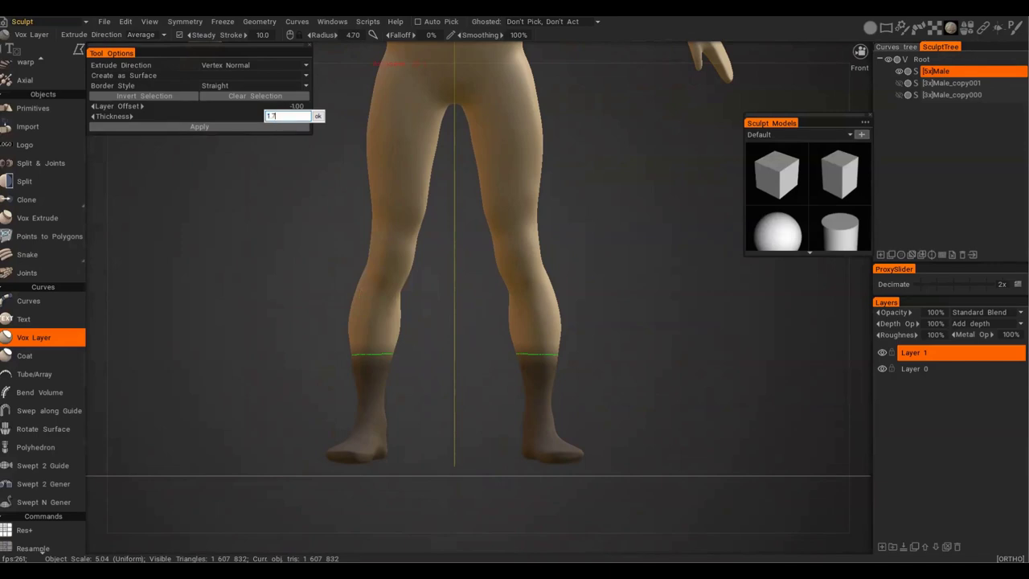
text(1.7)
key(Return)
click(200, 126)
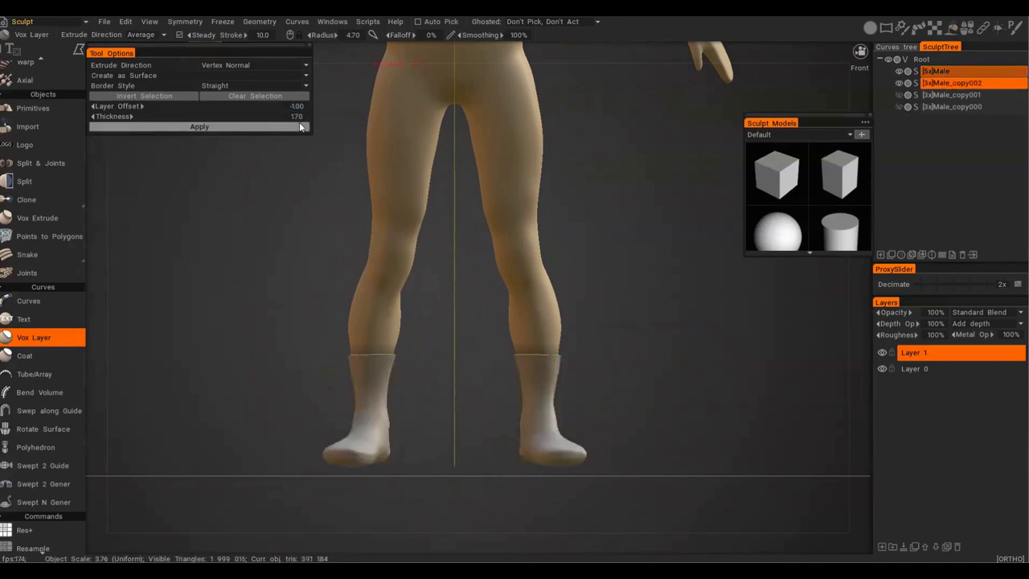
Restore the visibility of the shirt and trouser layers and check how the boots sit over the trouser legs.
mouse_move(450, 346)
mouse_down()
mouse_move(471, 372)
mouse_move(421, 419)
mouse_up()
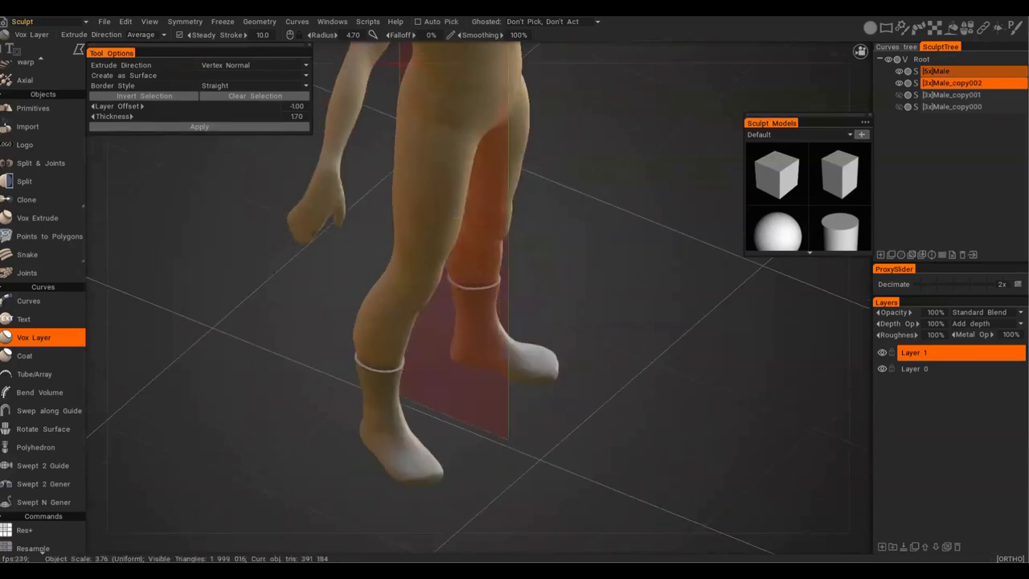
click(900, 94)
click(900, 106)
mouse_move(655, 280)
alt+mouse_down()
mouse_move(607, 238)
mouse_move(567, 222)
alt+mouse_up()
mouse_move(305, 389)
alt+mouse_down()
mouse_move(376, 465)
mouse_move(446, 429)
alt+mouse_up()
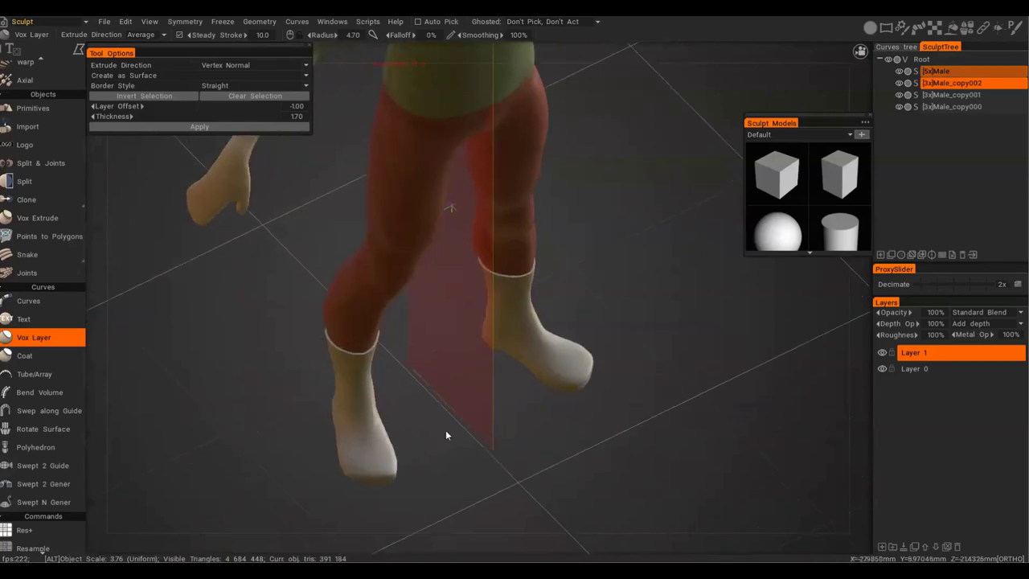
alt+right_drag(446, 429, 498, 370)
alt+drag(537, 266, 567, 315)
alt+right_drag(567, 310, 452, 276)
alt+middle_drag(453, 277, 390, 365)
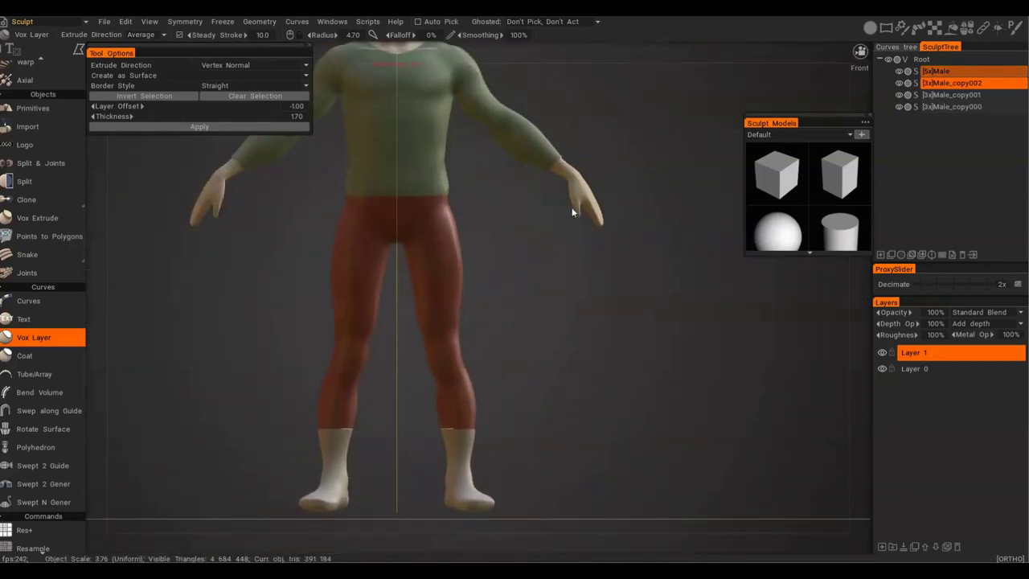
Assign the muted green shader to the boot layer to match the shirt.
click(953, 106)
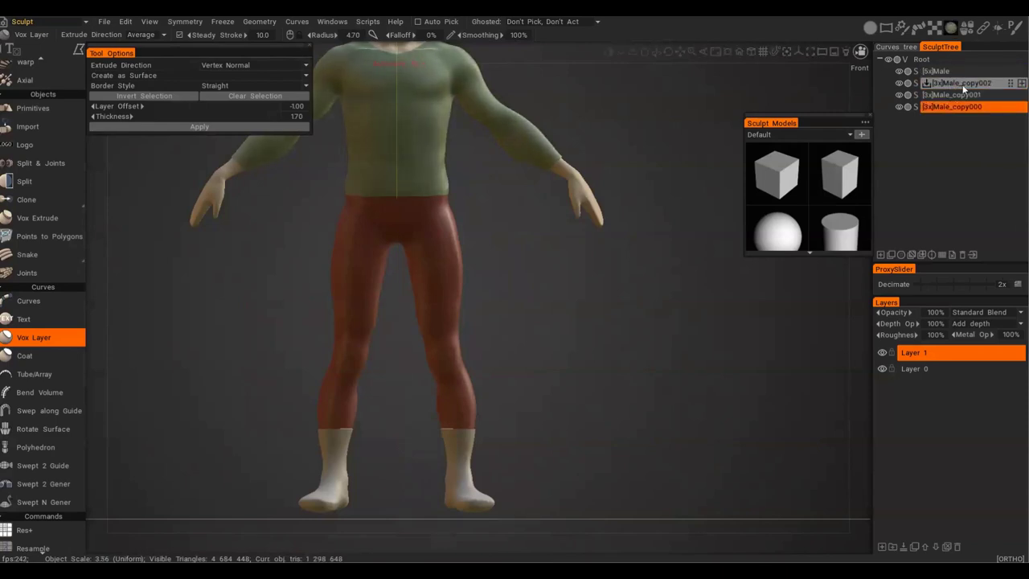
click(951, 27)
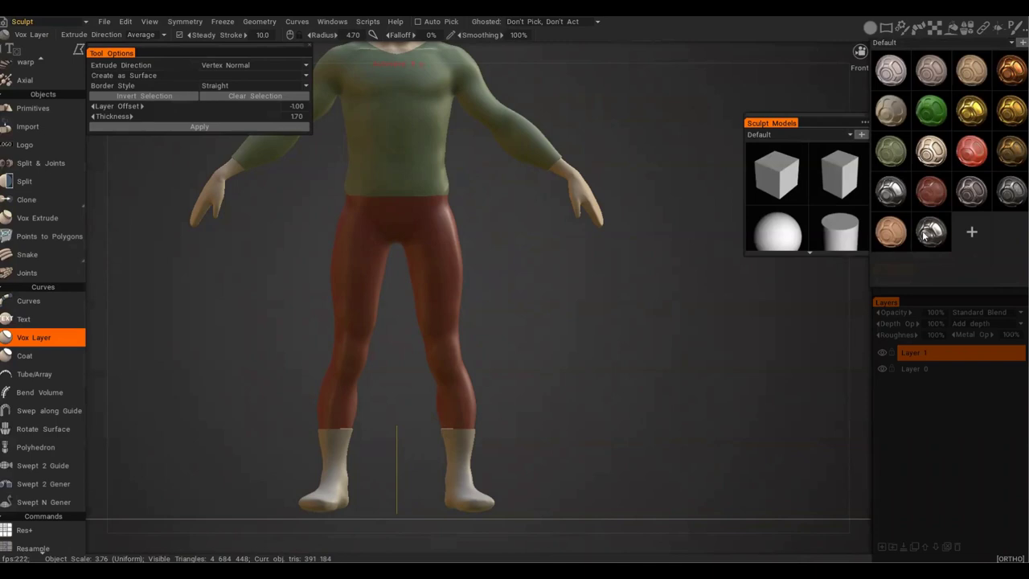
click(901, 154)
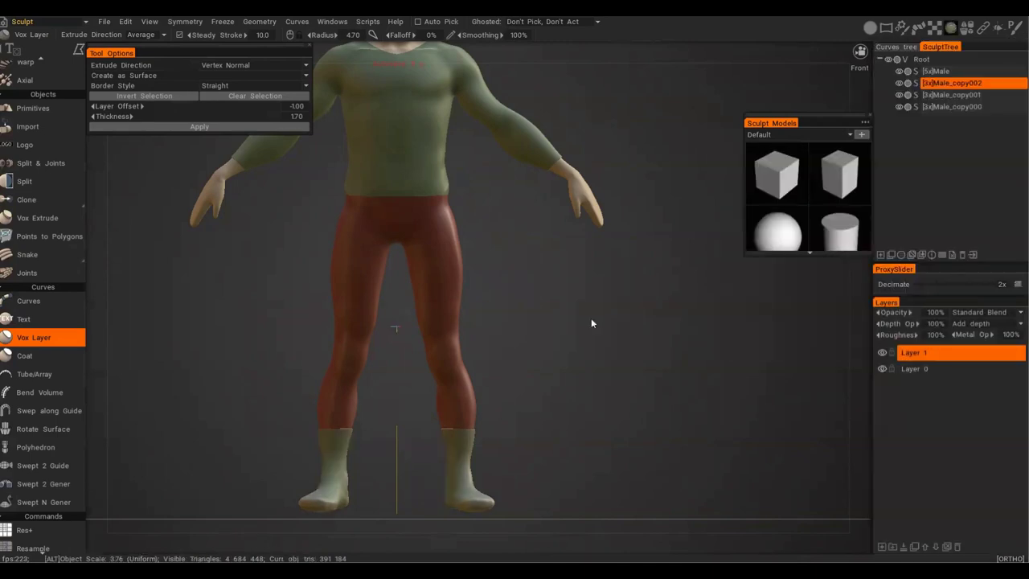
Examine the complete outfit of shirt, trousers and boots on the figure from the front and side.
scroll(540, 329, down, 2)
middle_drag(490, 340, 511, 378)
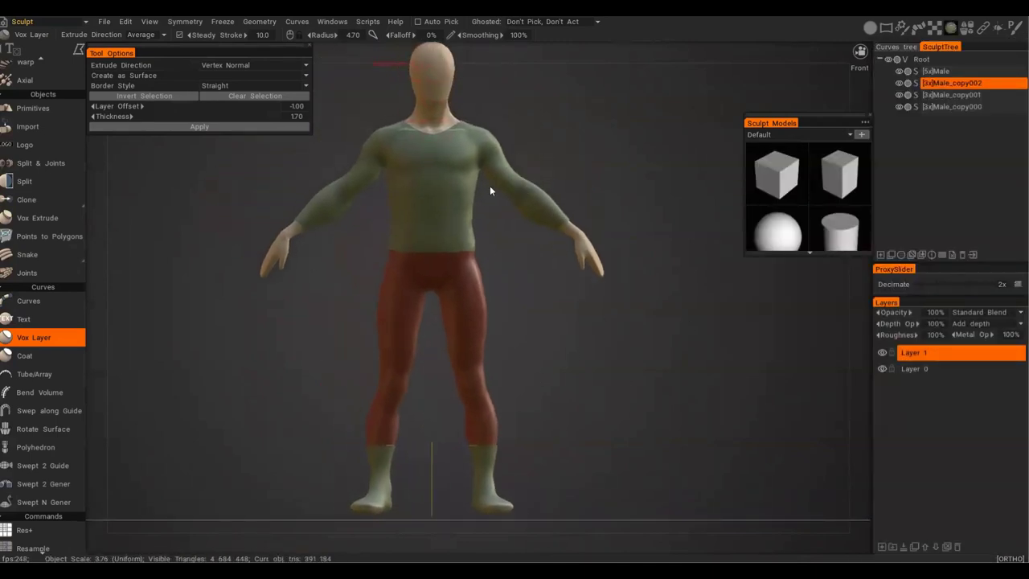
alt+drag(321, 340, 504, 307)
alt+right_drag(504, 308, 485, 292)
alt+middle_drag(485, 292, 571, 245)
alt+drag(704, 324, 576, 306)
alt+middle_drag(576, 305, 572, 462)
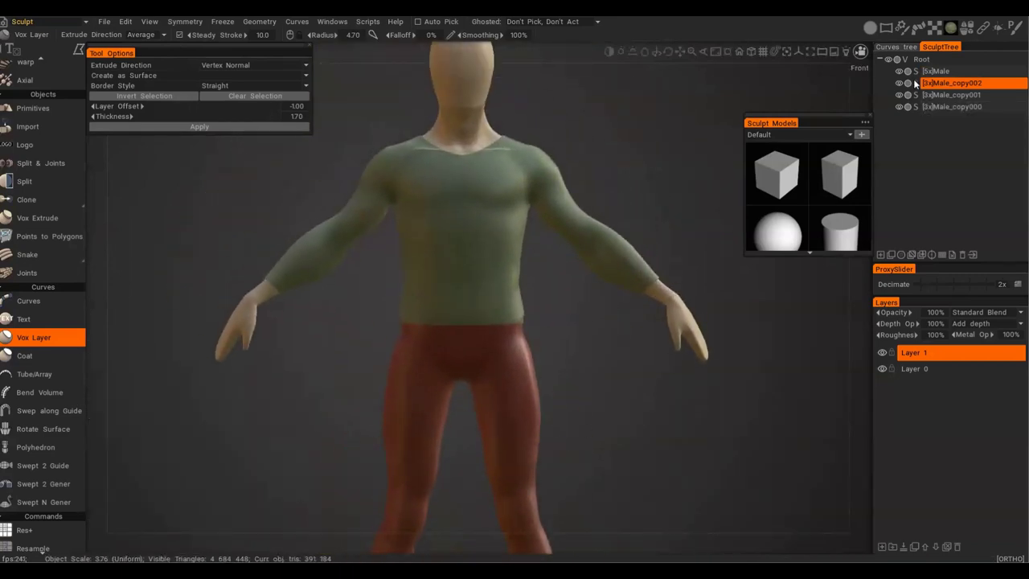
alt+drag(426, 233, 556, 231)
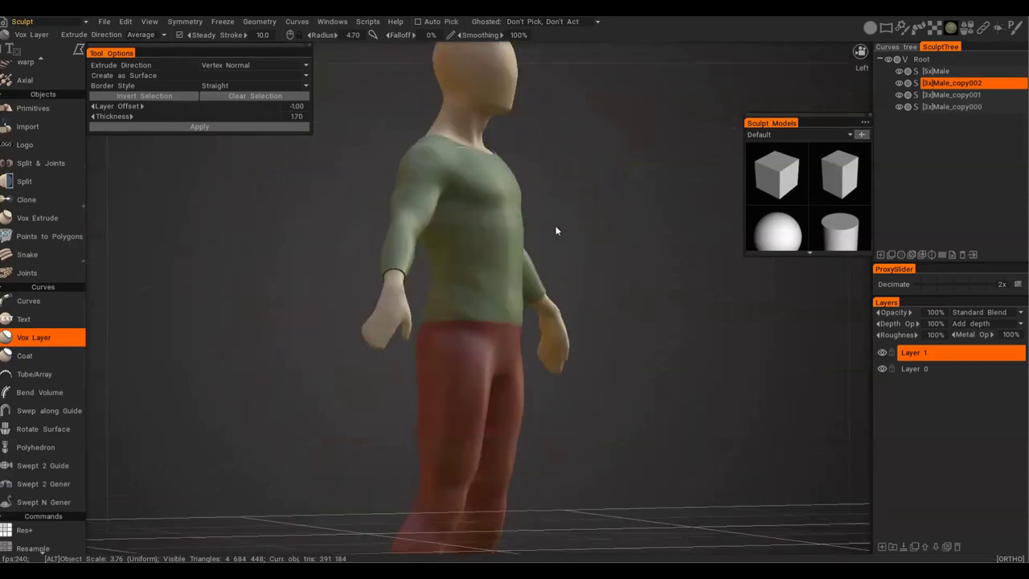
alt+middle_drag(576, 403, 583, 282)
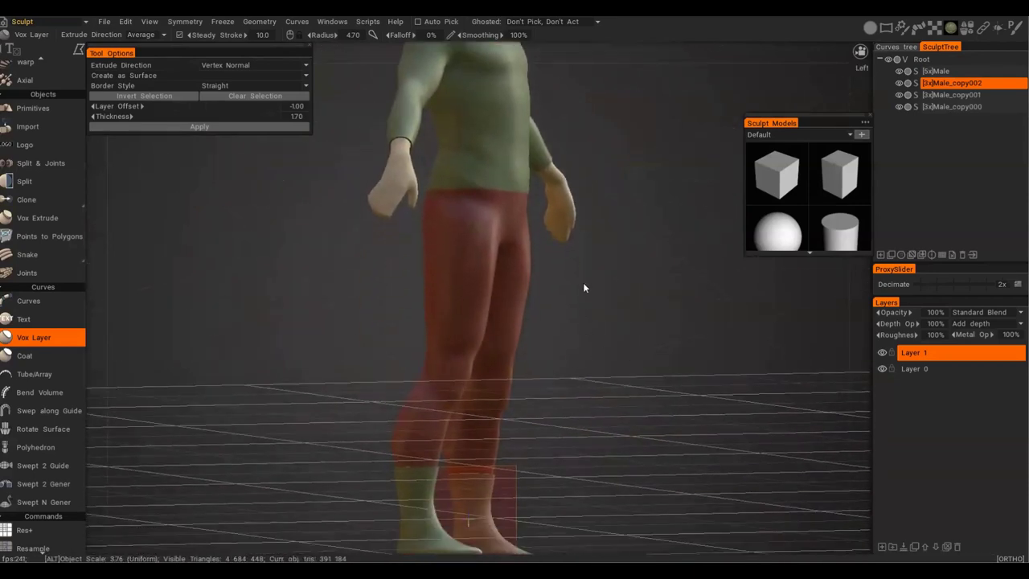
Convert the trouser layer to voxels with a required poly count of 1,802,820 and automatic hole closing.
key(t)
alt+drag(603, 298, 518, 381)
click(458, 306)
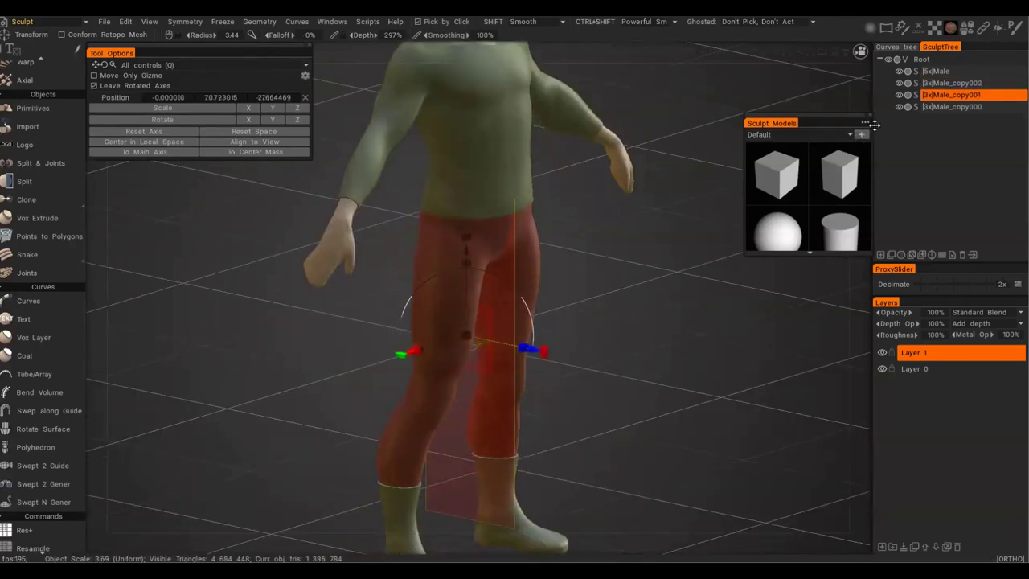
click(915, 95)
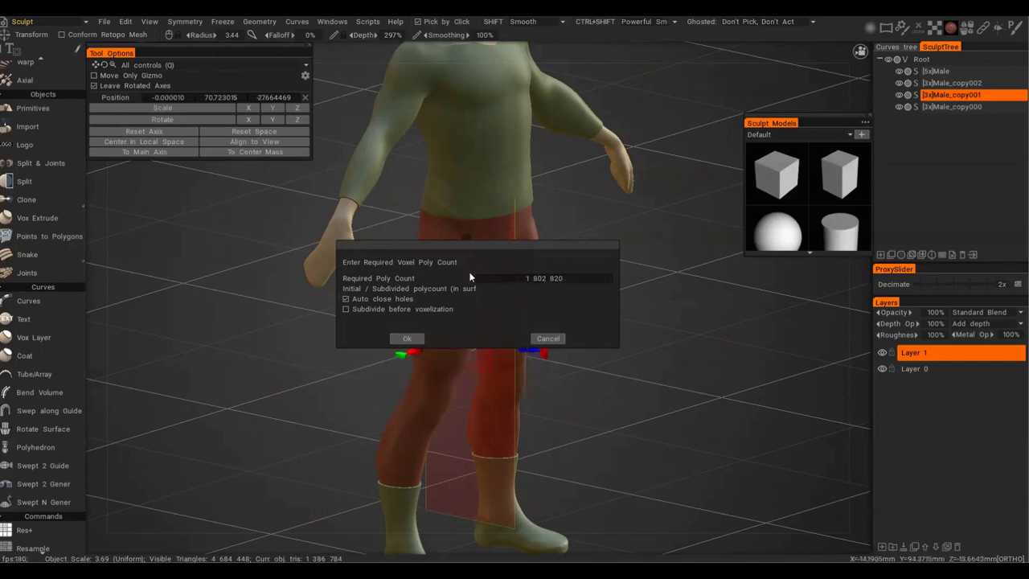
click(407, 338)
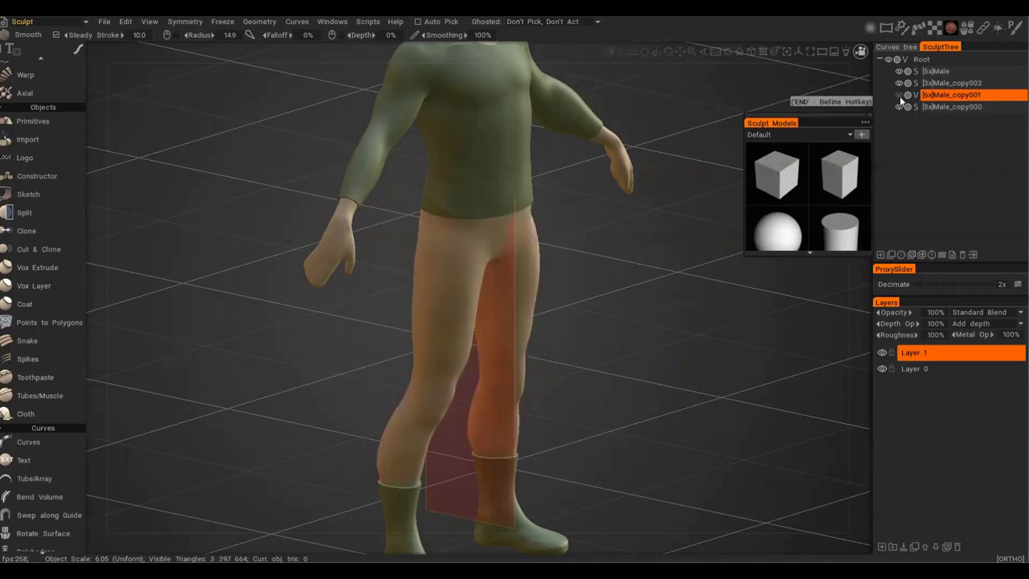
alt+drag(486, 372, 448, 366)
scroll(74, 186, up, 5)
scroll(65, 157, up, 10)
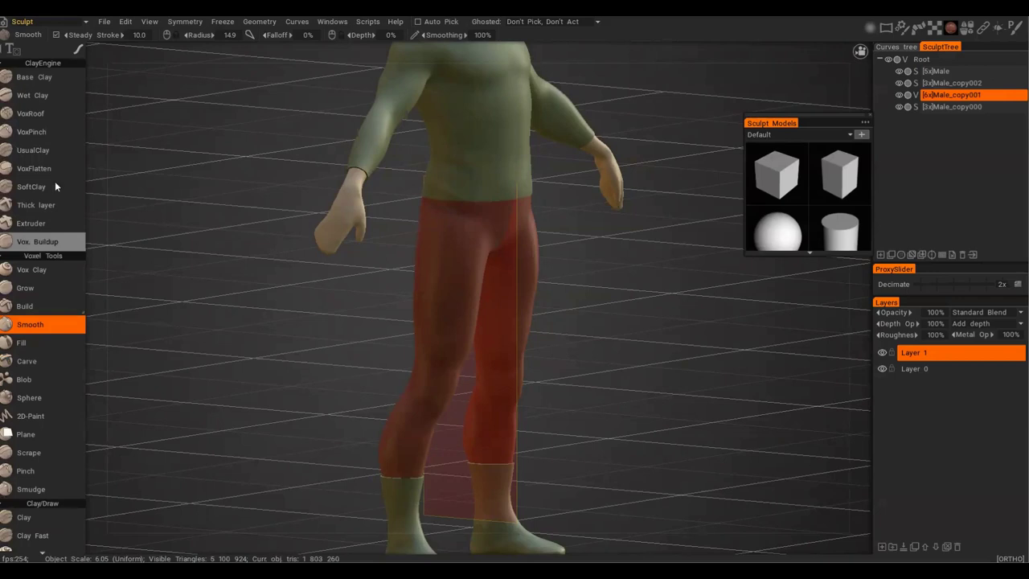
alt+drag(309, 210, 322, 358)
scroll(26, 362, down, 10)
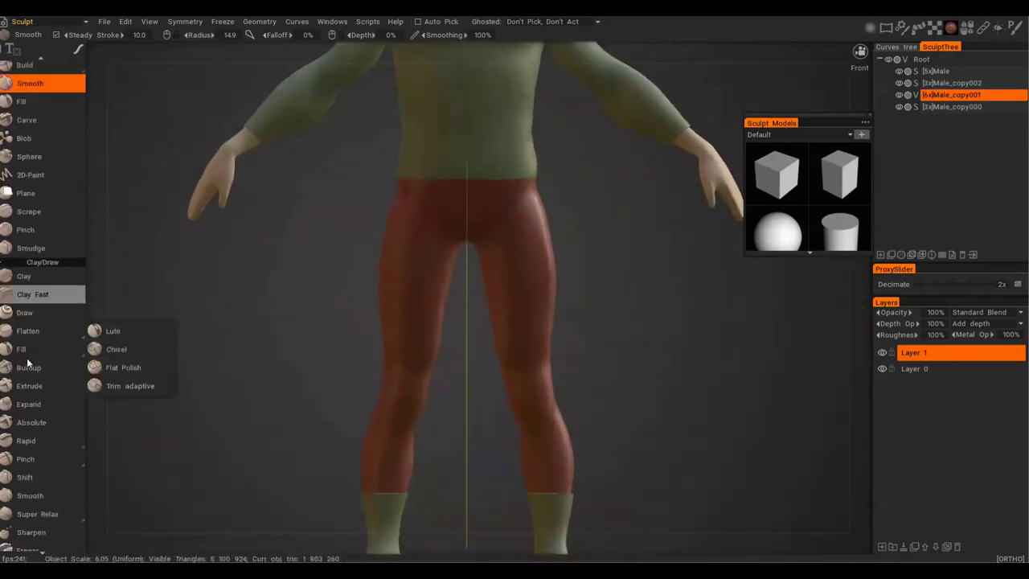
alt+drag(414, 305, 541, 301)
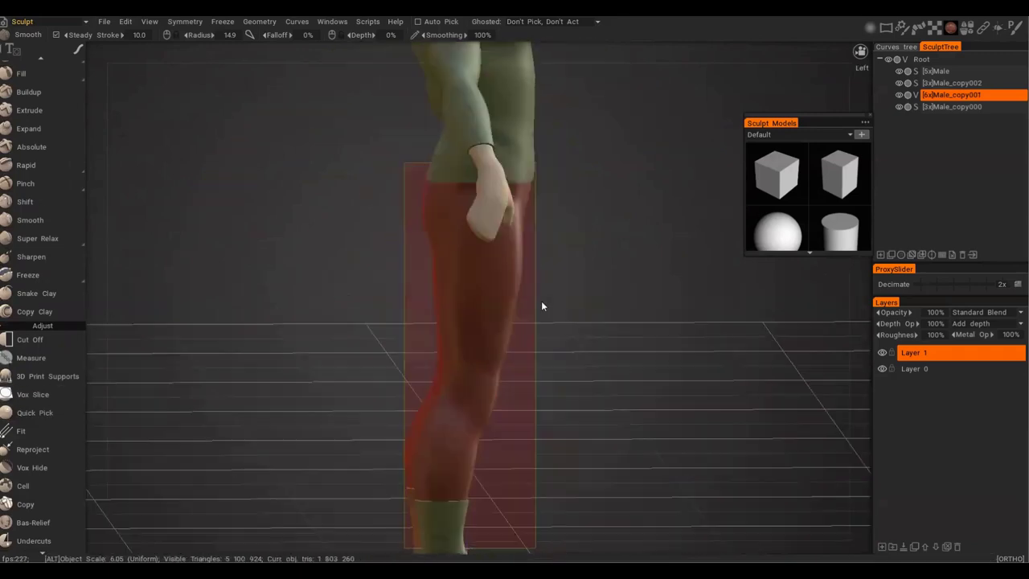
alt+drag(372, 470, 486, 447)
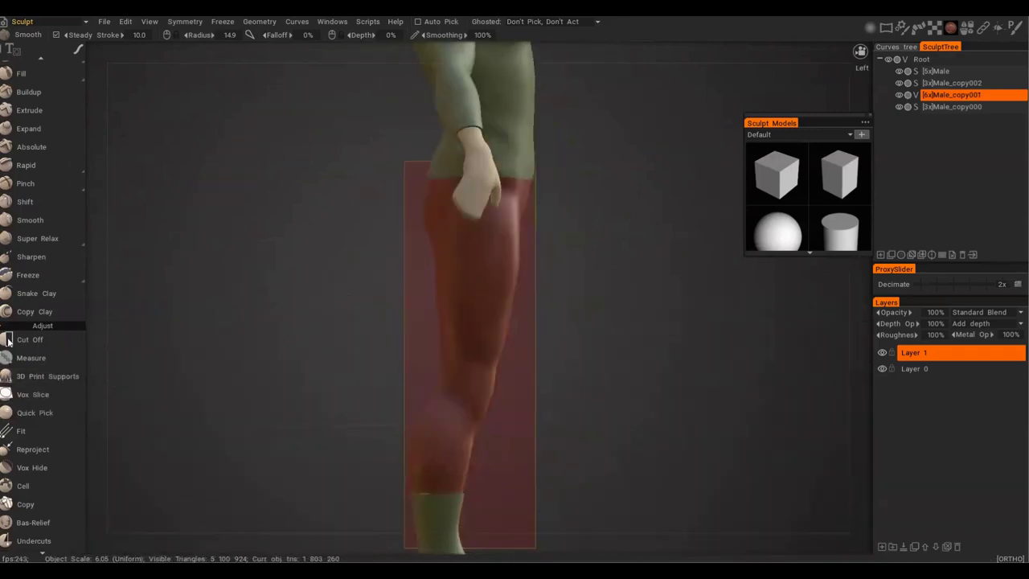
key(Return)
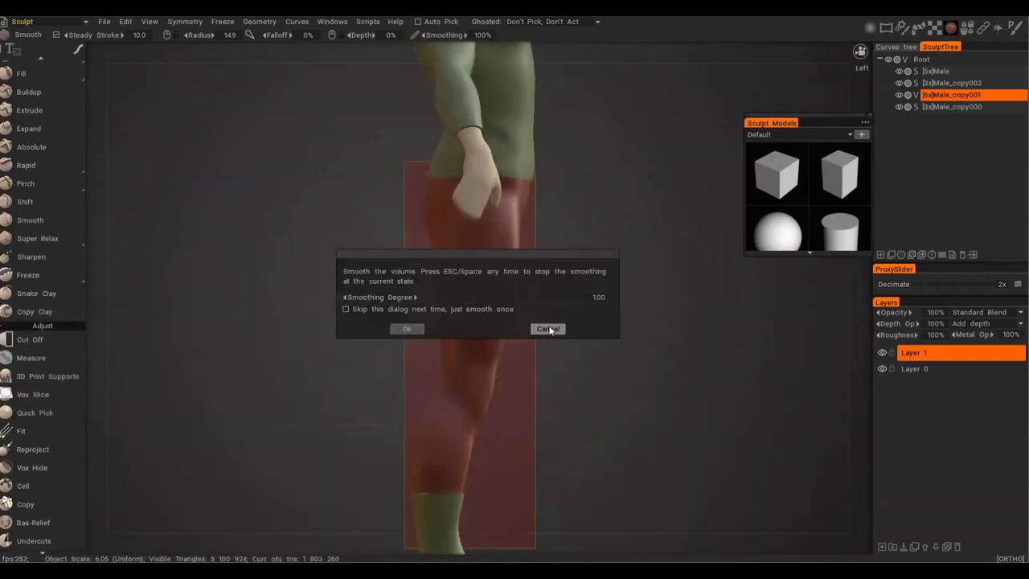
click(549, 328)
Isolate the trouser layer and set up Vox Hide with the Vertex Lasso stroke mode.
scroll(80, 348, down, 6)
scroll(81, 347, up, 8)
key(h)
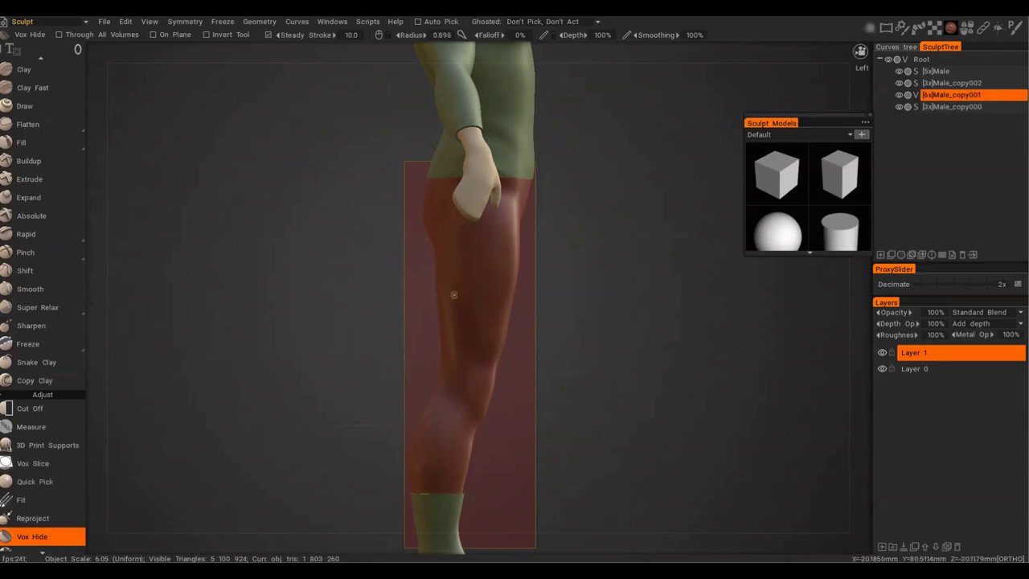
alt+click(899, 94)
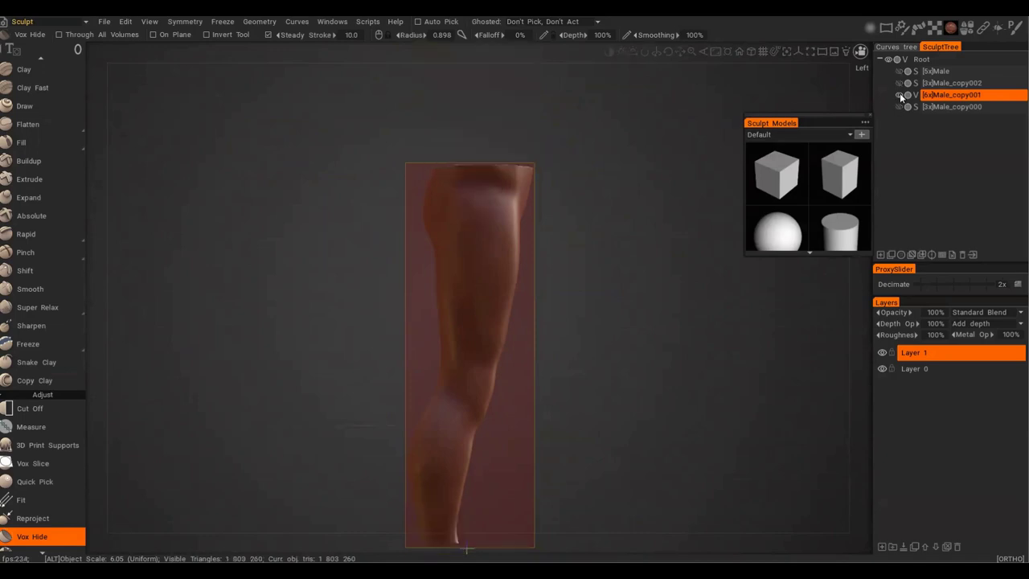
click(957, 95)
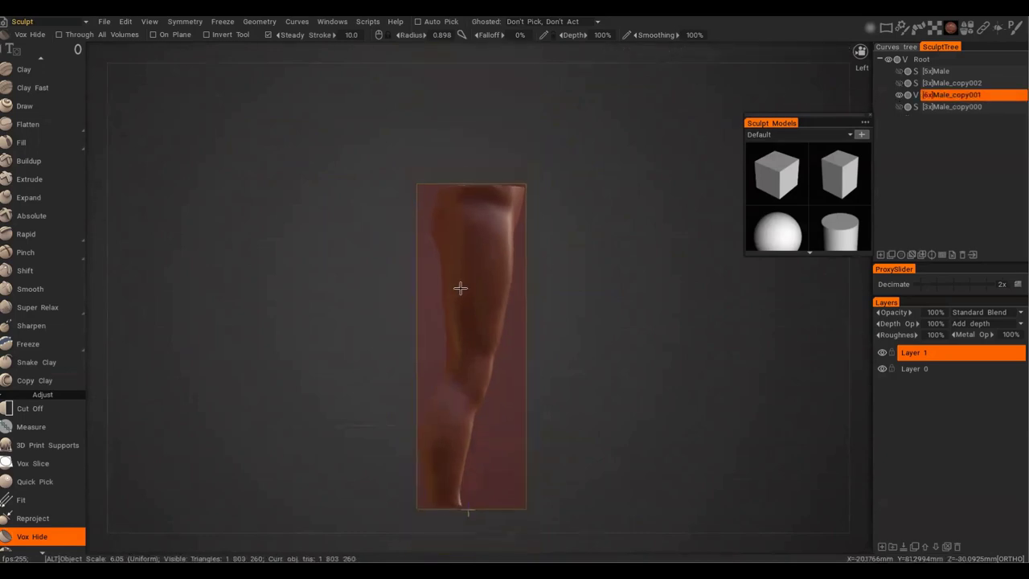
key(space)
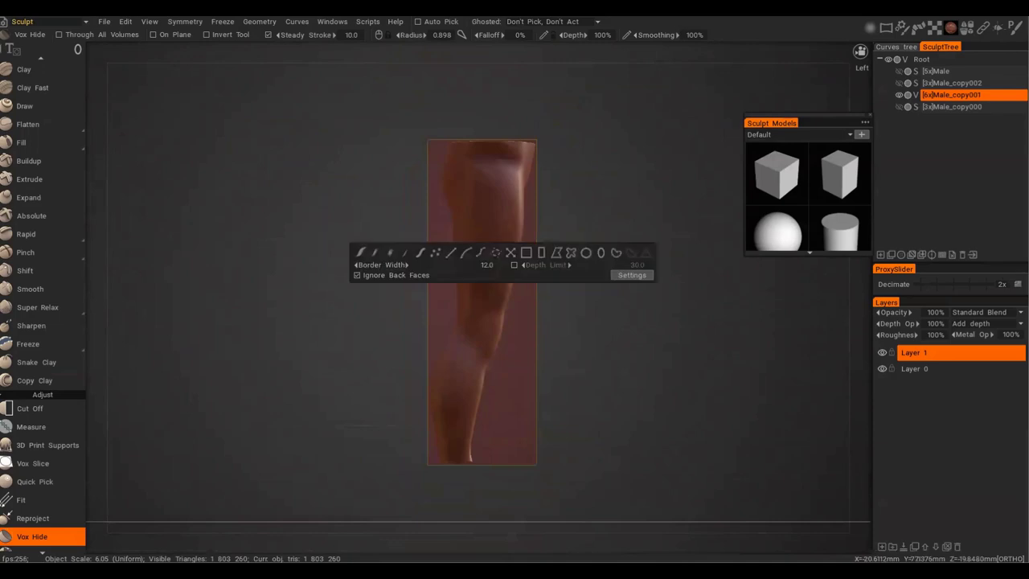
click(558, 254)
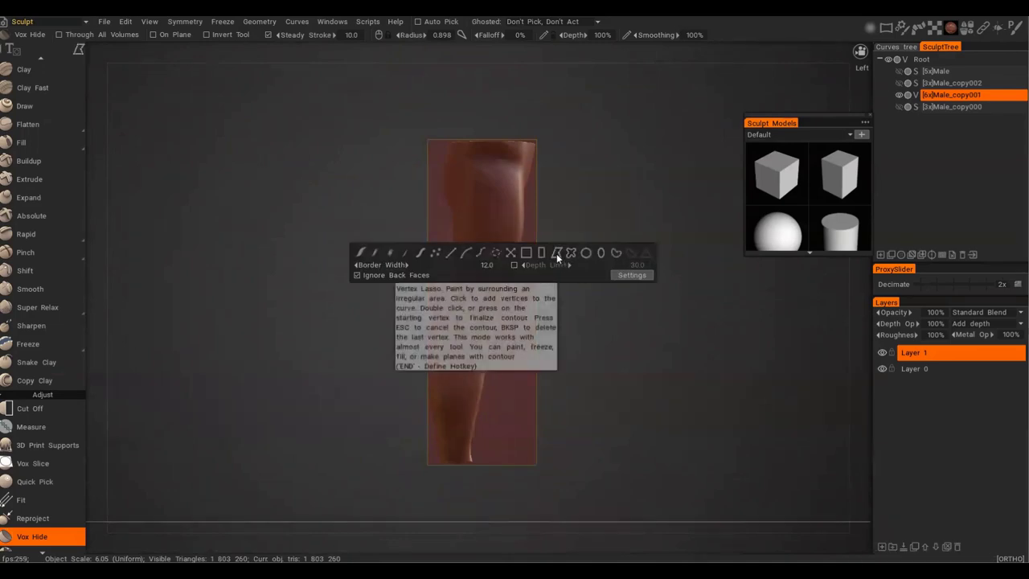
Outline and hide the back half of the trousers in side view, and separate the hidden part into its own object.
click(479, 108)
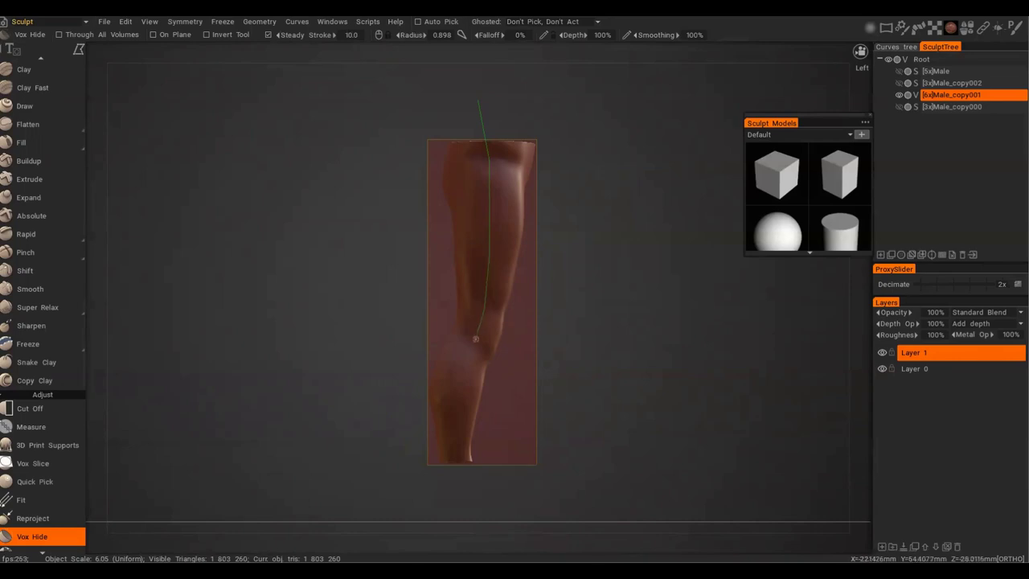
drag(459, 379, 458, 488)
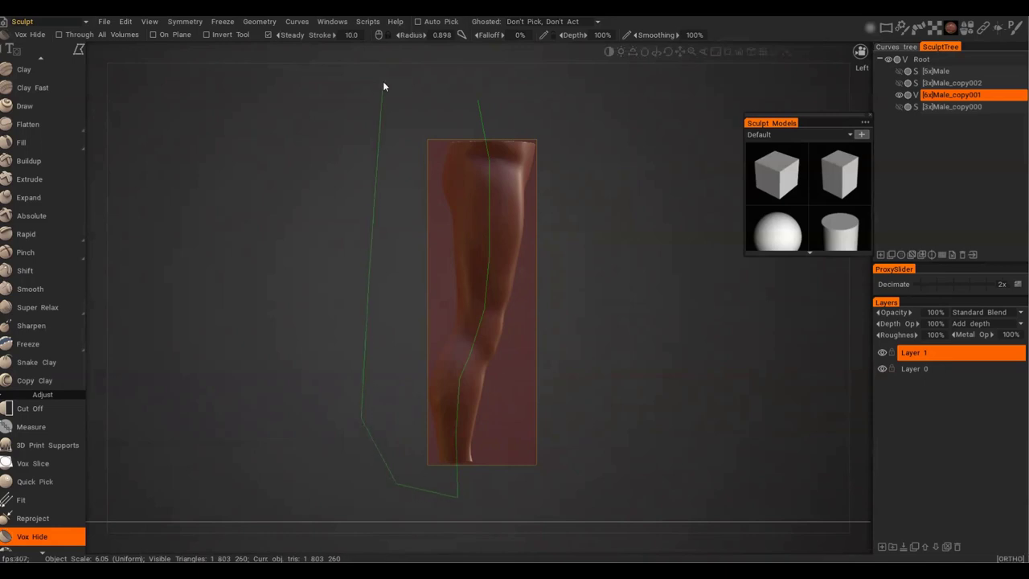
click(383, 81)
alt+drag(460, 294, 477, 467)
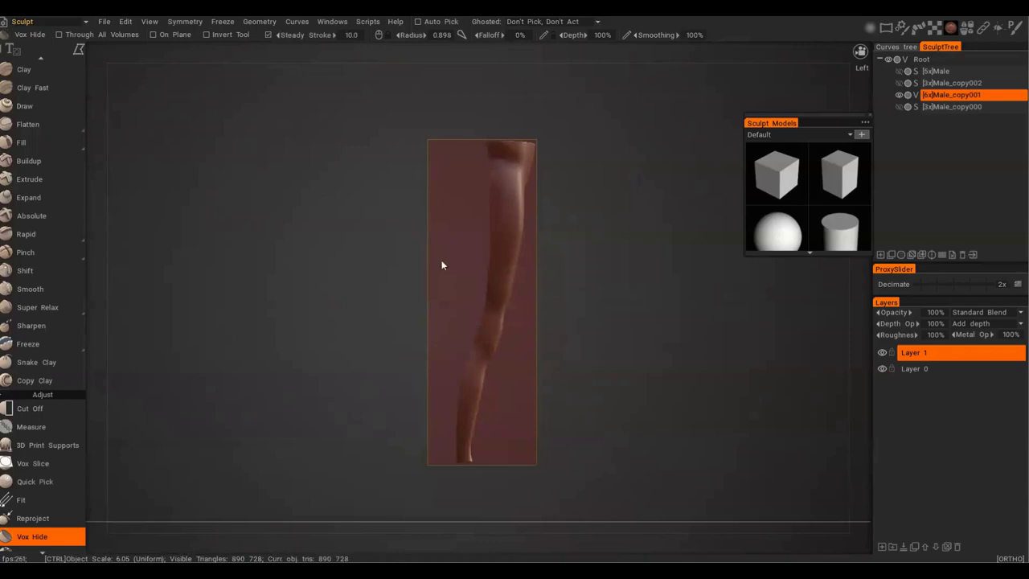
key(ctrl+h)
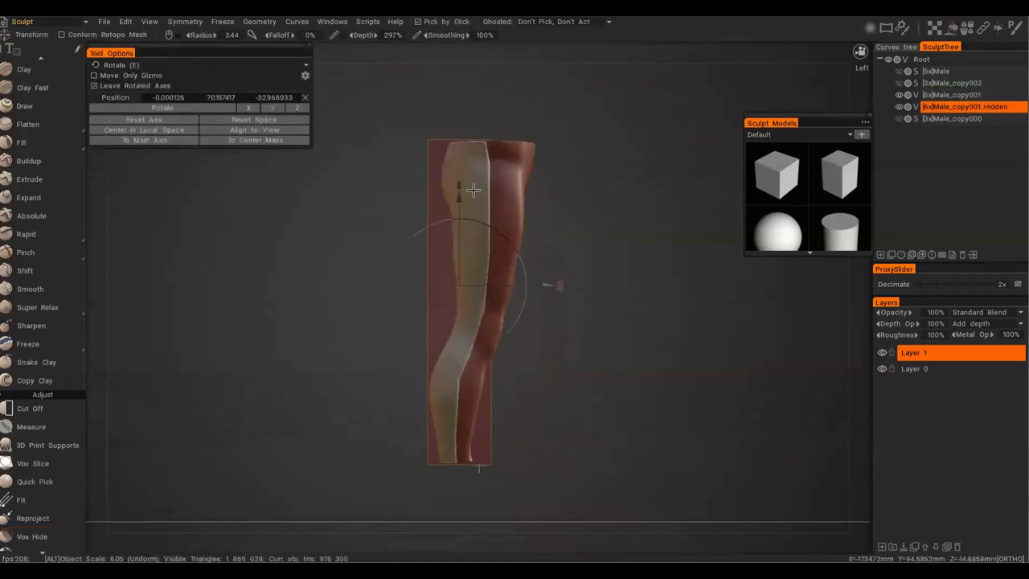
Assign the dark red trouser shader to the separated back half of the trousers.
scroll(552, 287, up, 5)
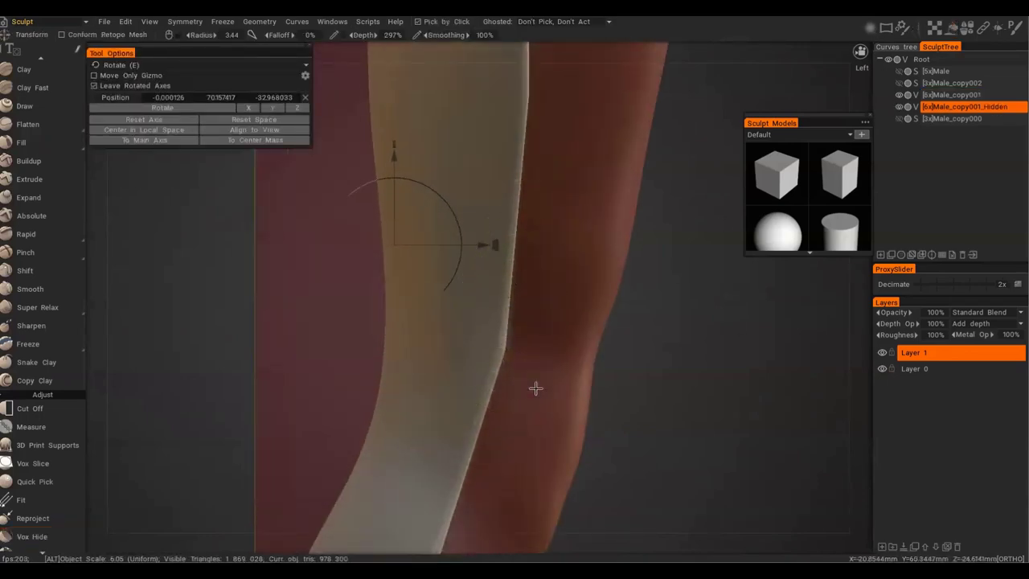
scroll(535, 388, down, 5)
click(952, 28)
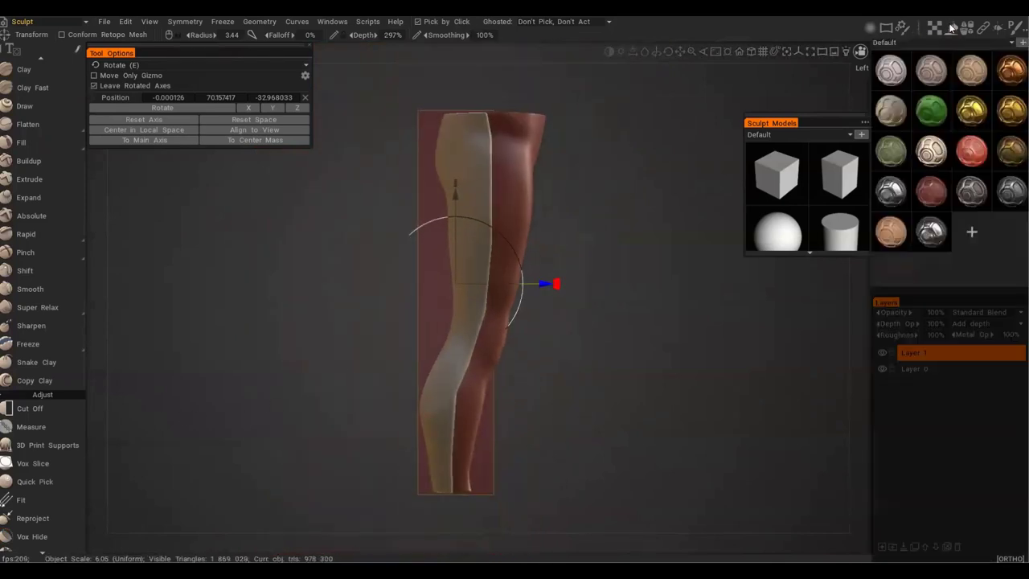
click(933, 193)
Convert the shirt layer to voxels with a required poly count of 1,688,244 and automatic hole closing.
alt+drag(625, 358, 592, 197)
scroll(620, 318, up, 4)
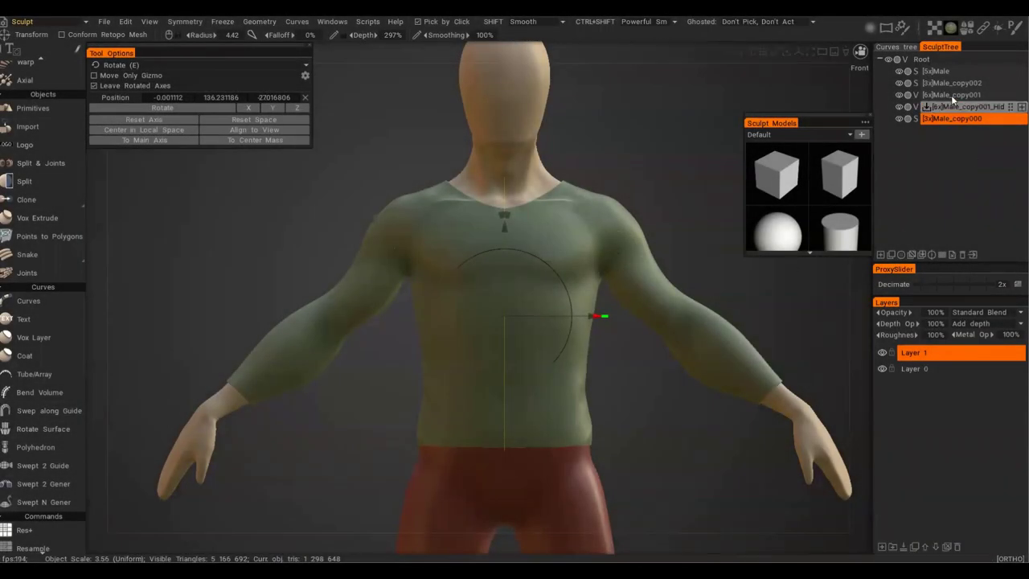
click(952, 83)
click(953, 118)
click(899, 118)
click(900, 117)
click(900, 118)
click(900, 117)
mouse_move(450, 288)
alt+mouse_down()
mouse_move(612, 285)
mouse_move(555, 323)
alt+mouse_up()
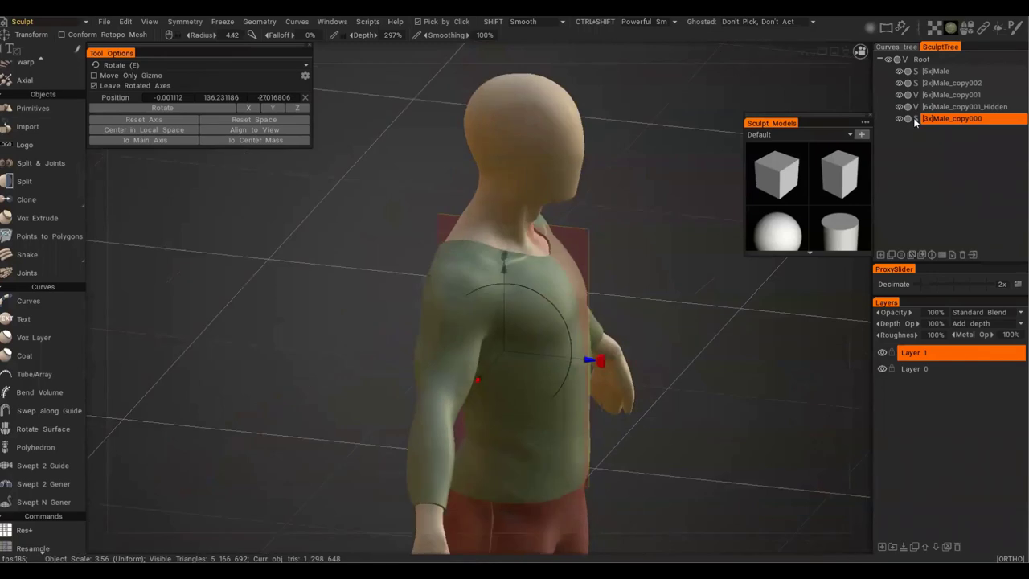
click(915, 118)
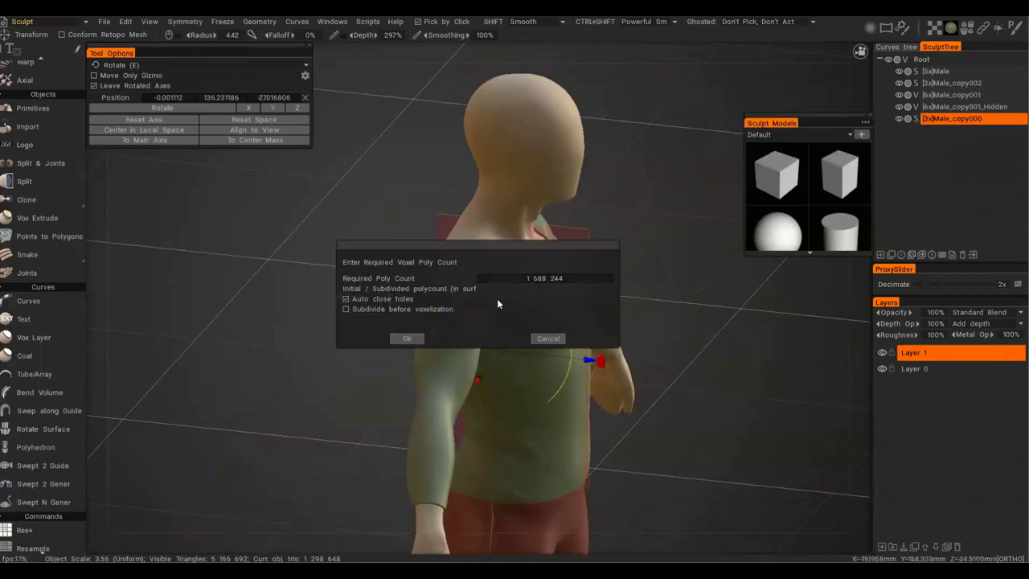
click(407, 339)
Isolate the voxelized shirt layer, hiding the body, trousers and boots, and set a straight front view of it.
alt+drag(490, 501, 579, 451)
click(900, 118)
click(900, 119)
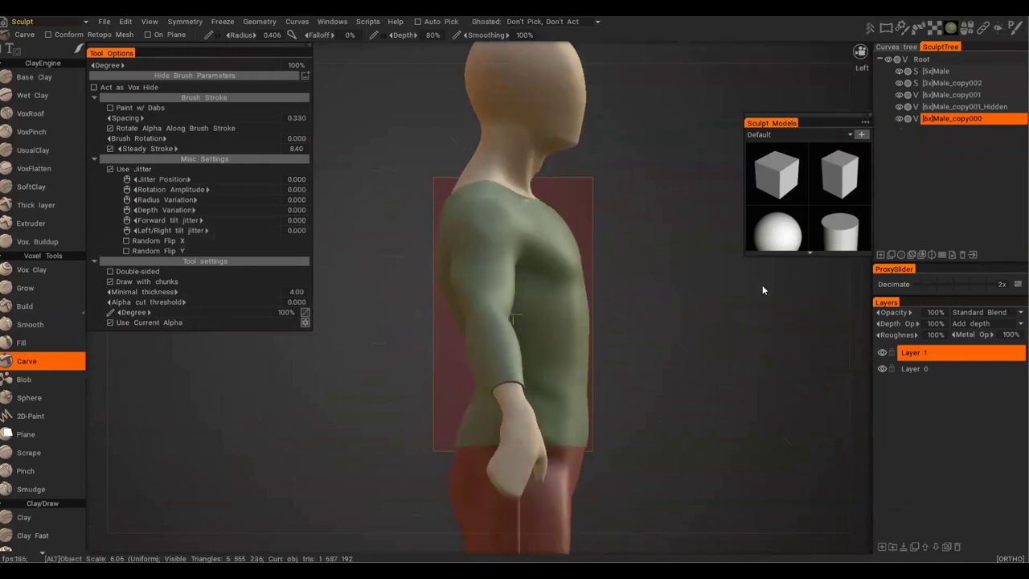
alt+click(898, 117)
mouse_move(691, 316)
alt+mouse_down()
mouse_move(487, 309)
mouse_move(437, 389)
mouse_move(462, 385)
alt+mouse_up()
alt+drag(533, 225, 429, 351)
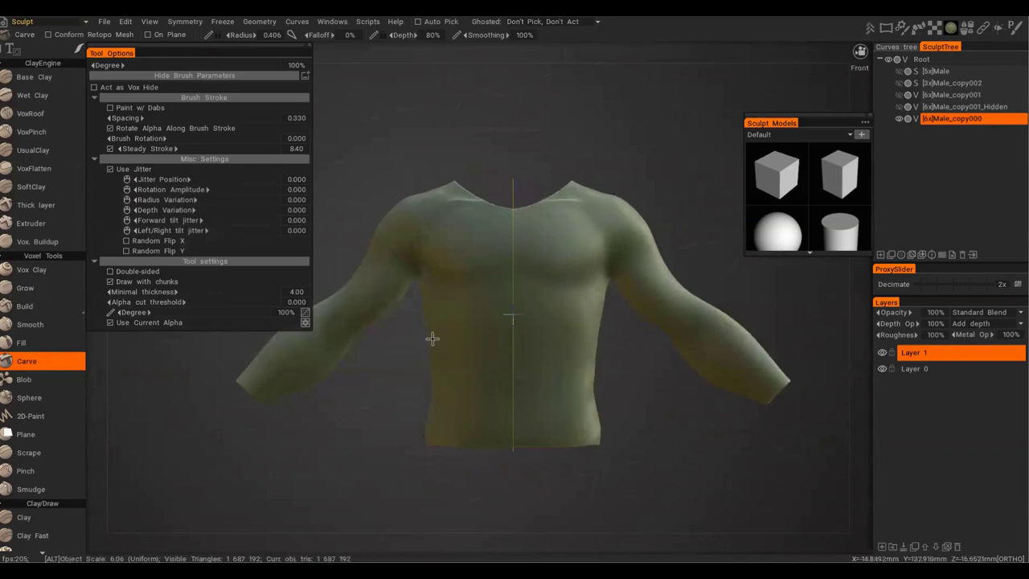
alt+middle_drag(515, 260, 586, 223)
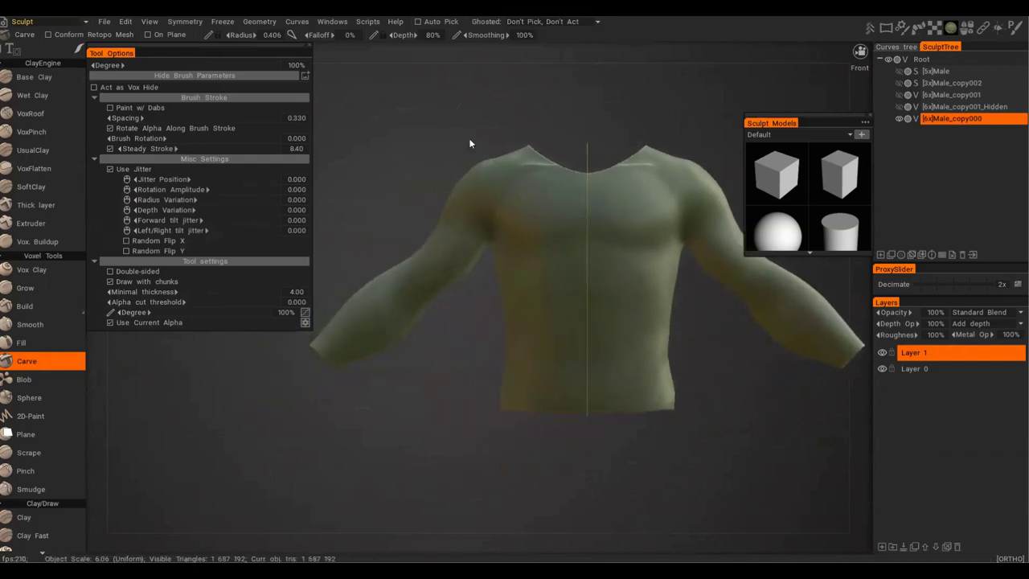
alt+middle_drag(471, 143, 526, 281)
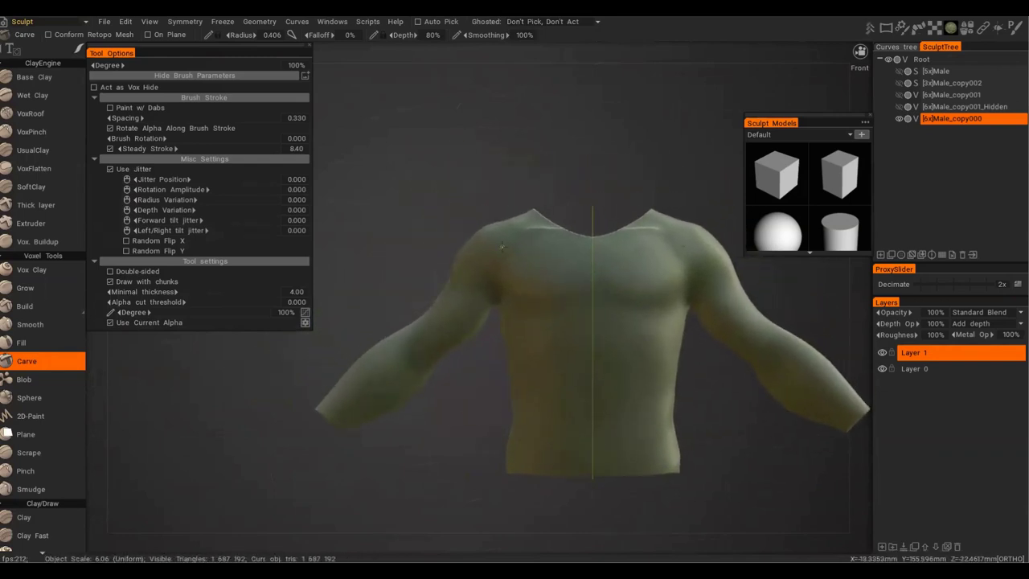
Hide both sleeves at the shoulders with a Vox Hide vertex lasso and separate them into their own object.
key(e)
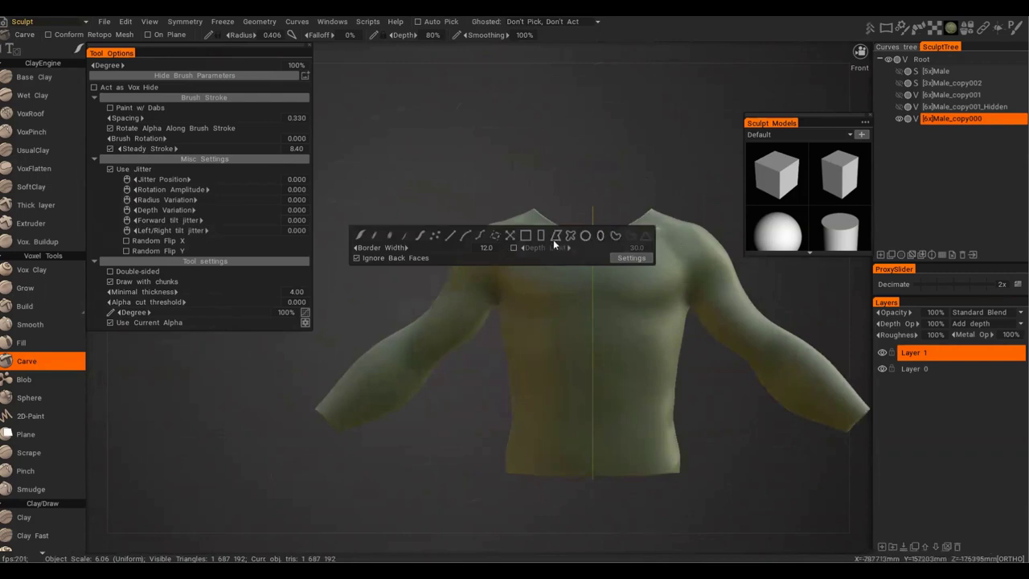
click(572, 236)
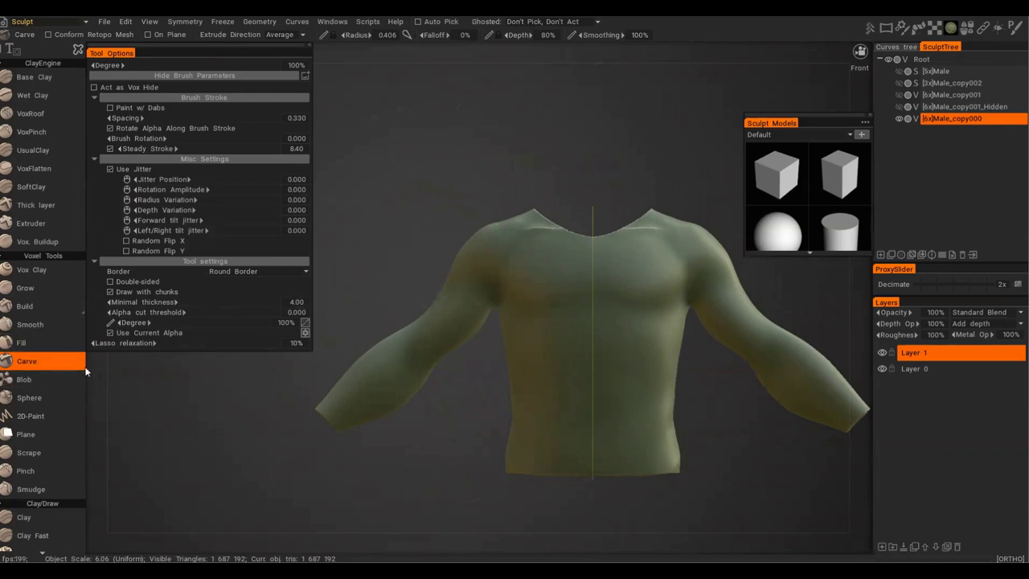
scroll(40, 362, down, 10)
click(32, 330)
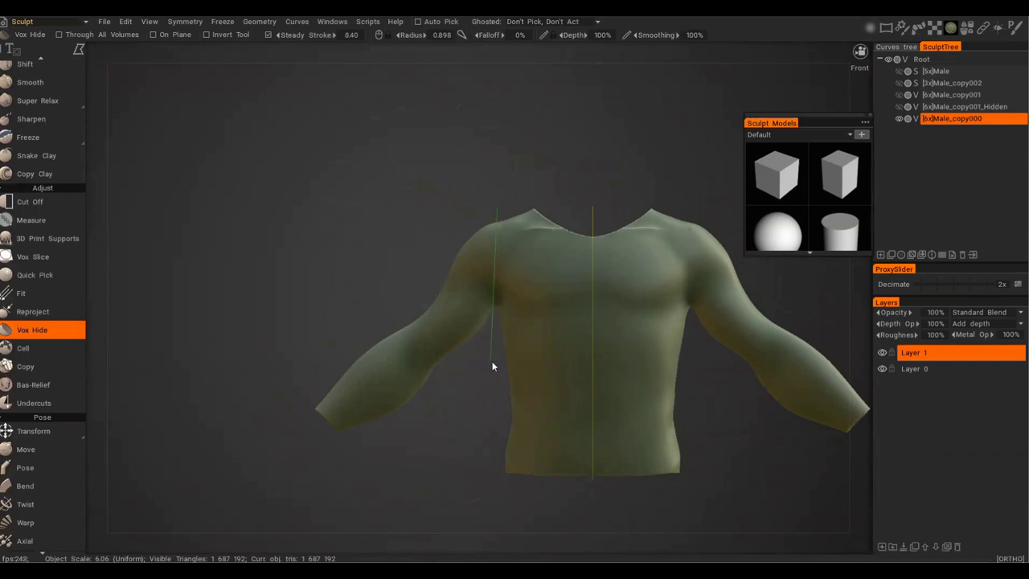
click(476, 199)
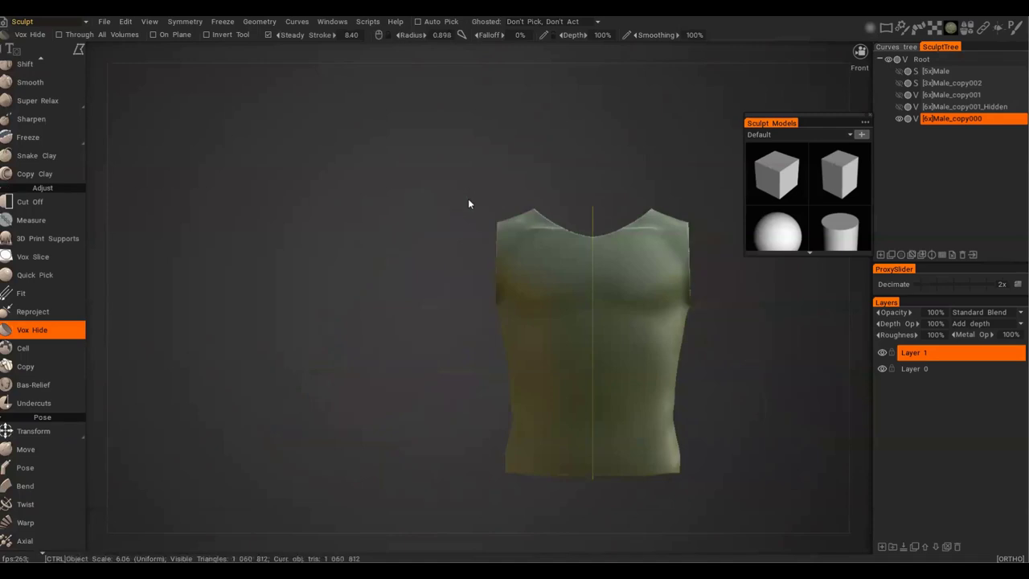
key(ctrl+h)
Select the shirt torso and examine the seams between the torso and the separated sleeves from above.
alt+drag(480, 202, 488, 229)
alt+drag(492, 293, 693, 425)
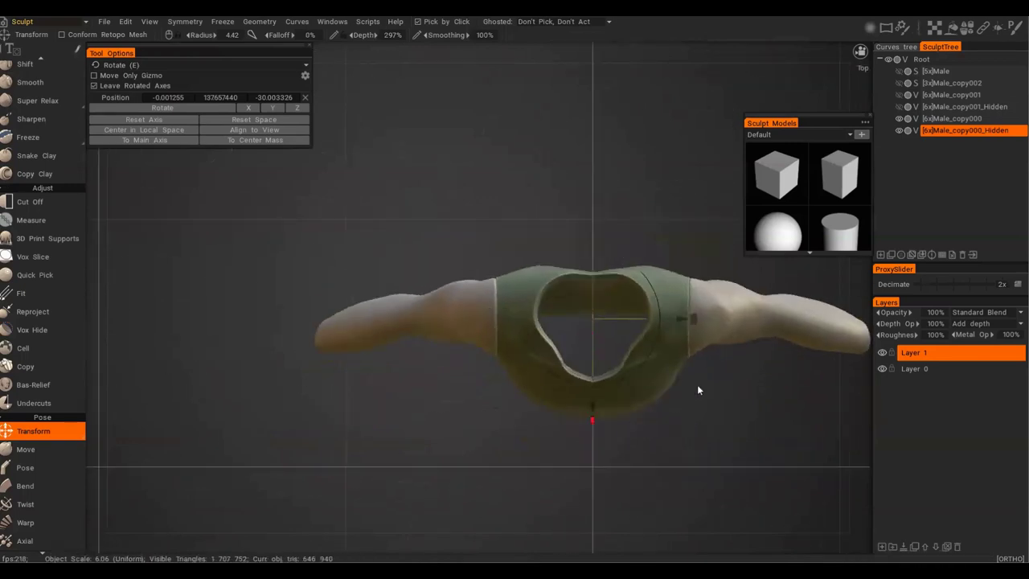
alt+middle_drag(698, 390, 691, 402)
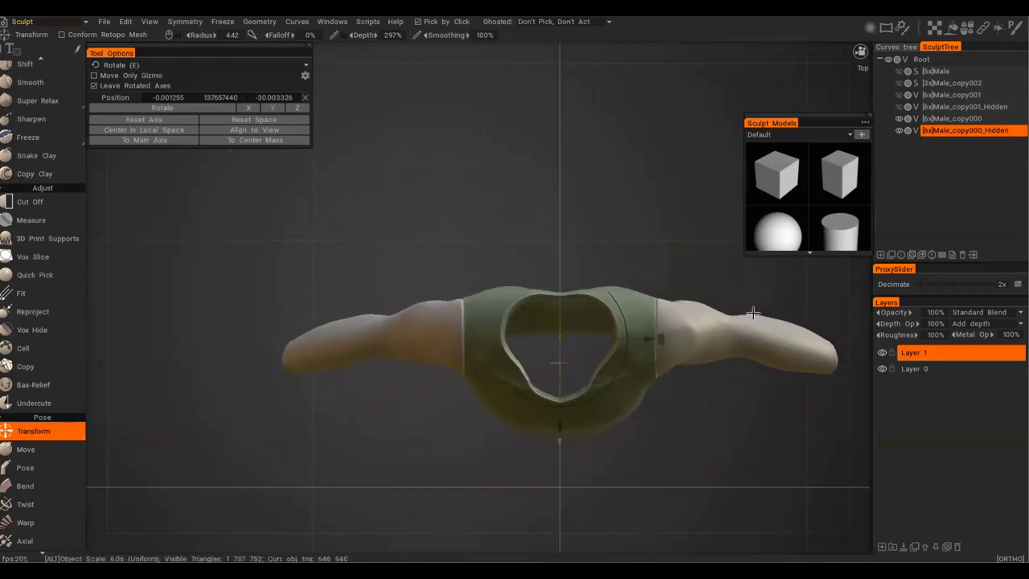
alt+middle_drag(639, 373, 713, 298)
click(611, 303)
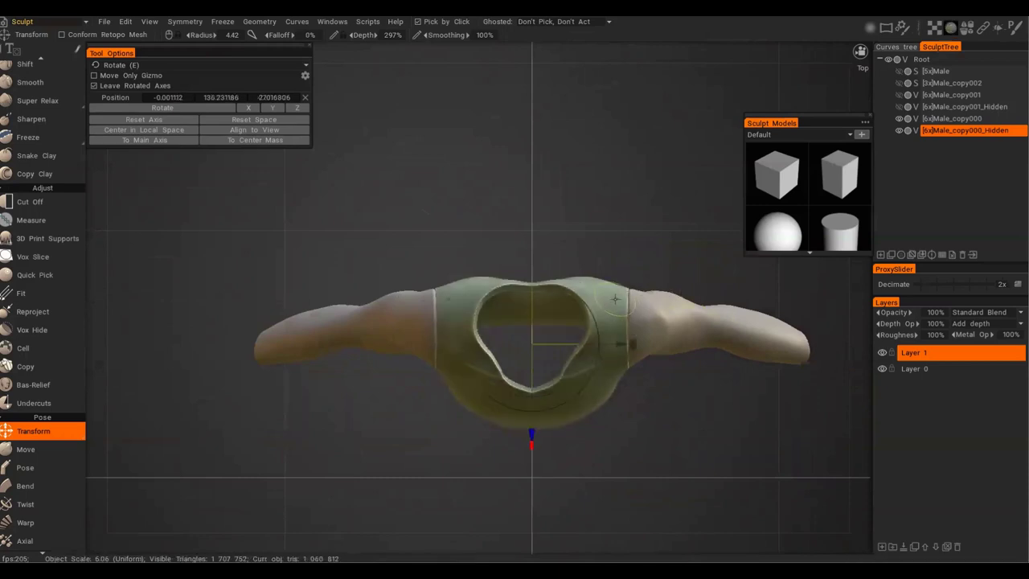
alt+right_drag(658, 343, 691, 356)
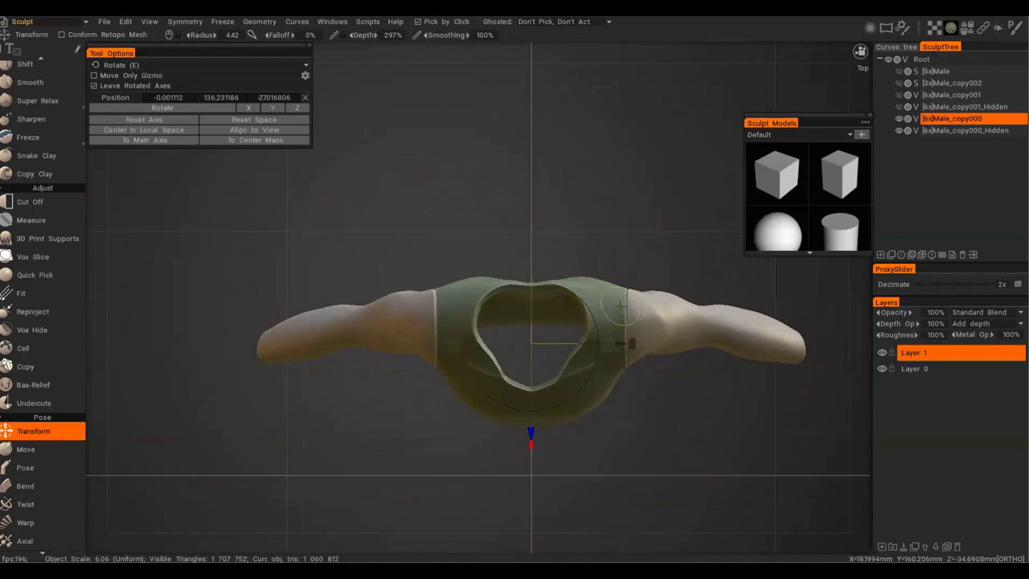
alt+shift+drag(645, 287, 668, 327)
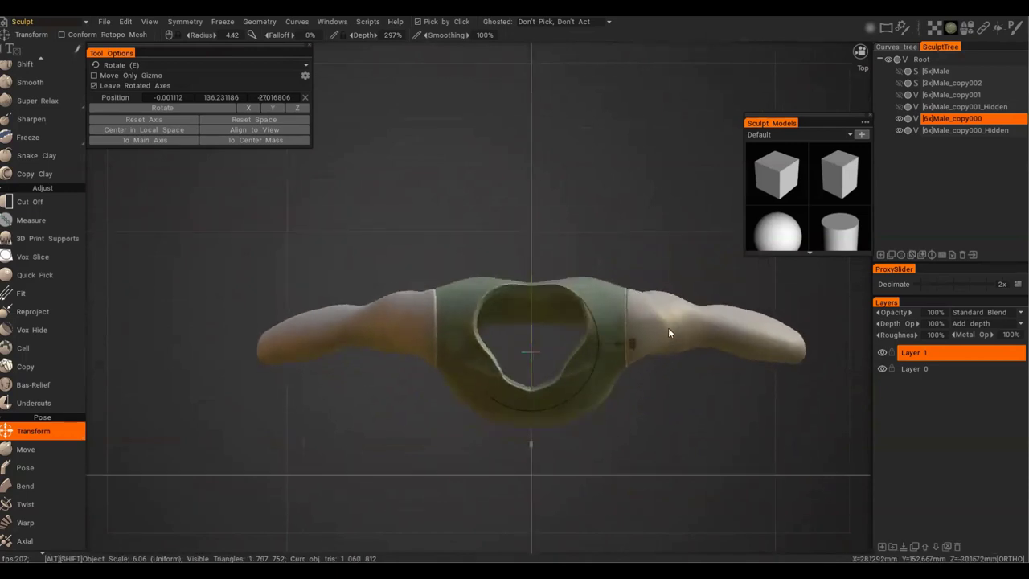
Hide the back half of the shirt torso with Vox Hide and separate it into its own back panel object.
key(h)
key(e)
click(653, 345)
mouse_move(345, 219)
mouse_down()
mouse_move(358, 245)
mouse_move(724, 304)
mouse_move(749, 330)
mouse_up()
alt+drag(467, 438, 422, 276)
key(ctrl+h)
scroll(626, 309, up, 3)
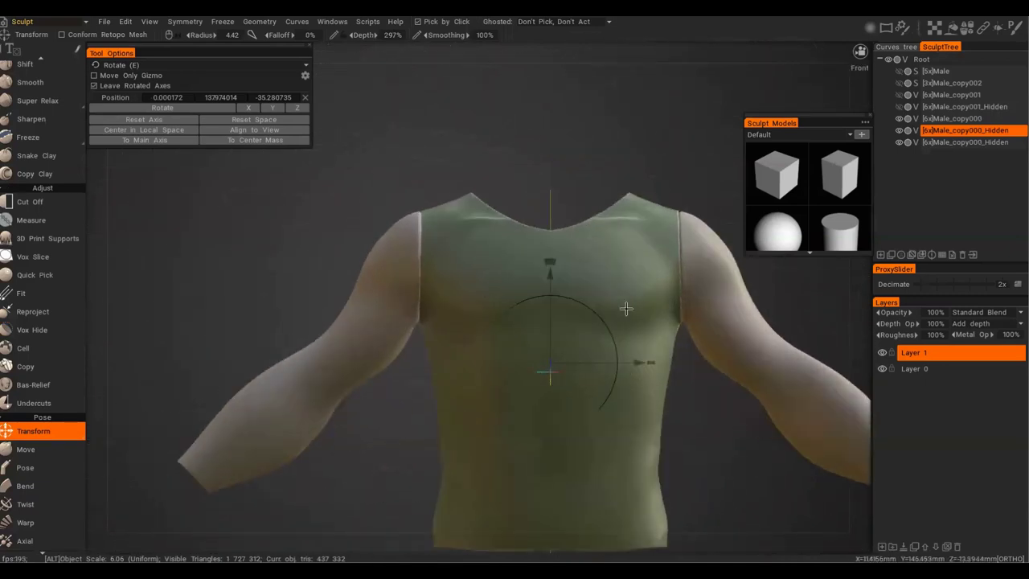
Examine the separated front, back and sleeve panels around the seams, and review the Geometry commands for hidden volumes.
alt+middle_drag(626, 309, 568, 349)
click(576, 283)
alt+drag(577, 283, 631, 304)
alt+middle_drag(623, 287, 614, 290)
alt+drag(546, 339, 603, 301)
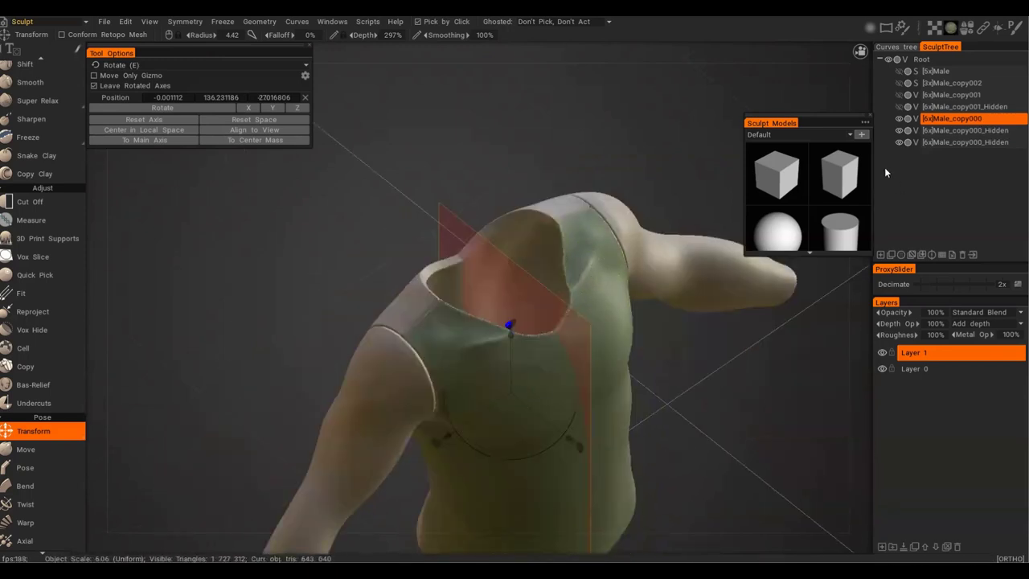
click(900, 119)
click(900, 119)
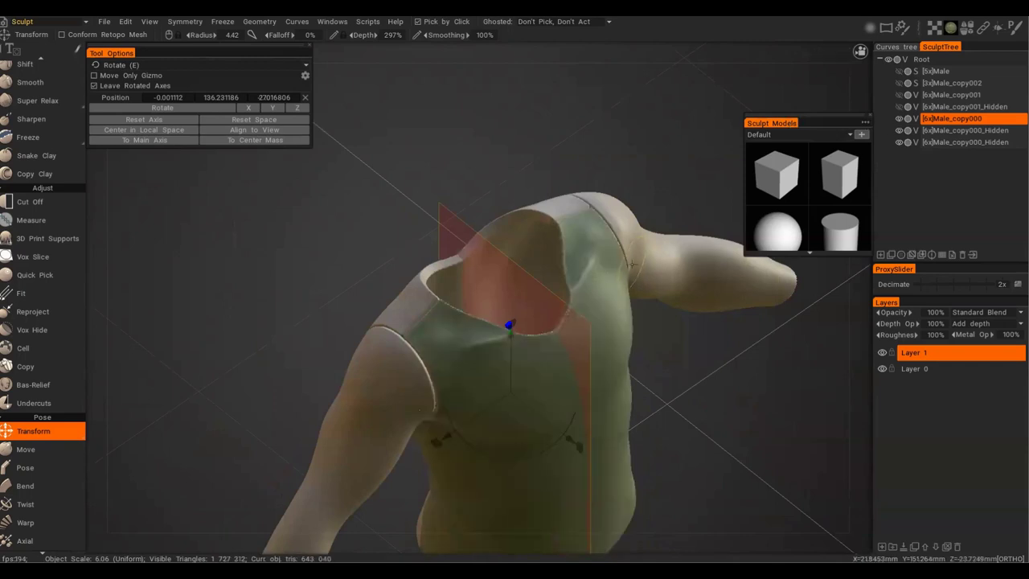
alt+drag(650, 311, 649, 316)
key(ctrl)
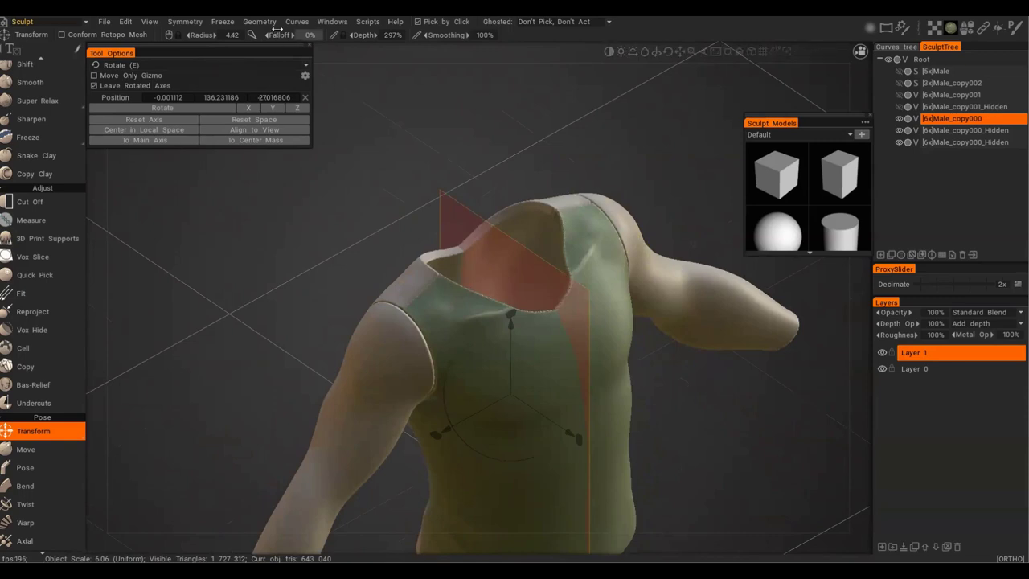
click(272, 26)
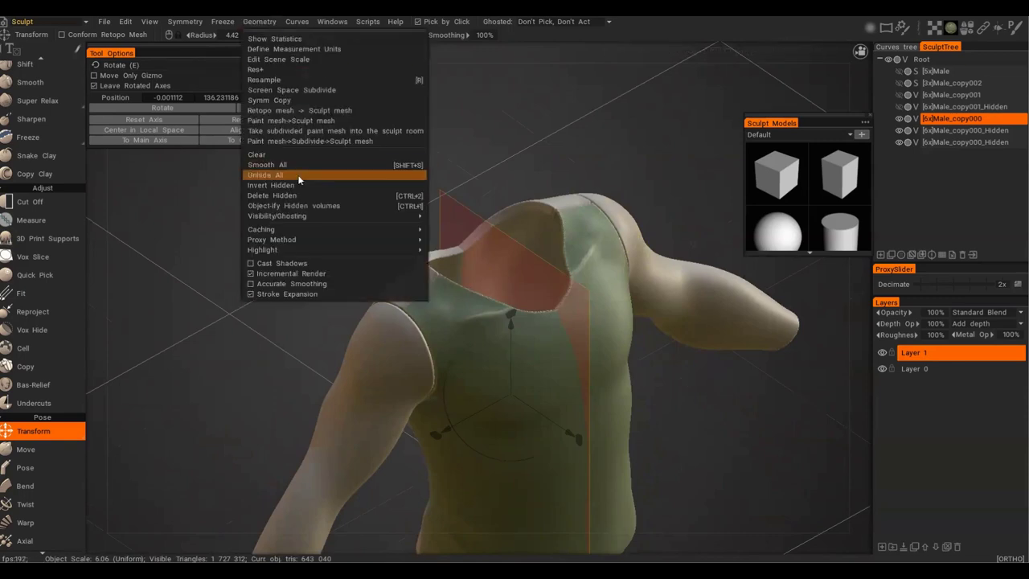
alt+drag(594, 394, 567, 434)
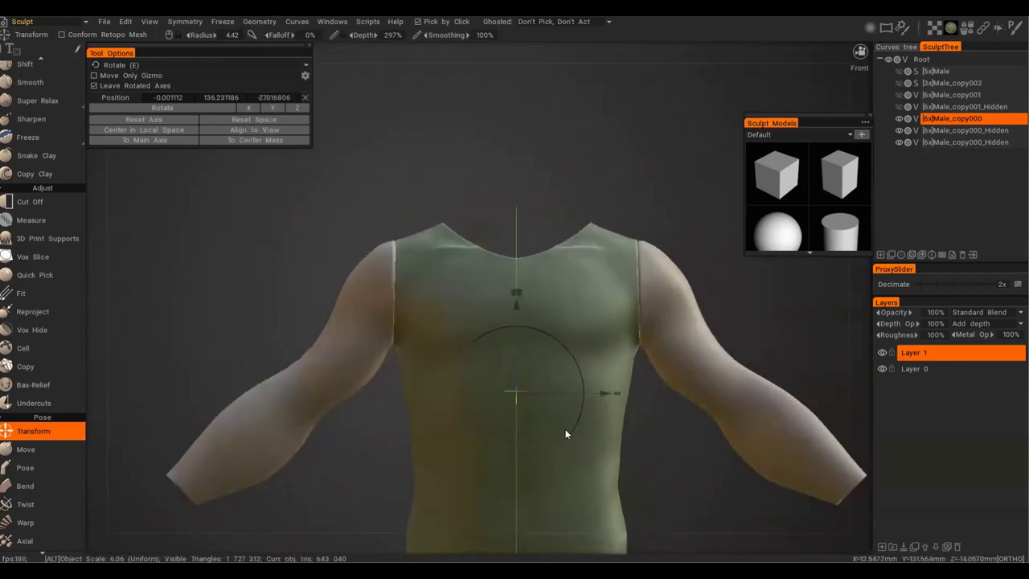
Try to separate a collar at the front neckline with an elliptical Vox Hide selection, and undo the separation.
alt+right_drag(568, 434, 567, 375)
key(h)
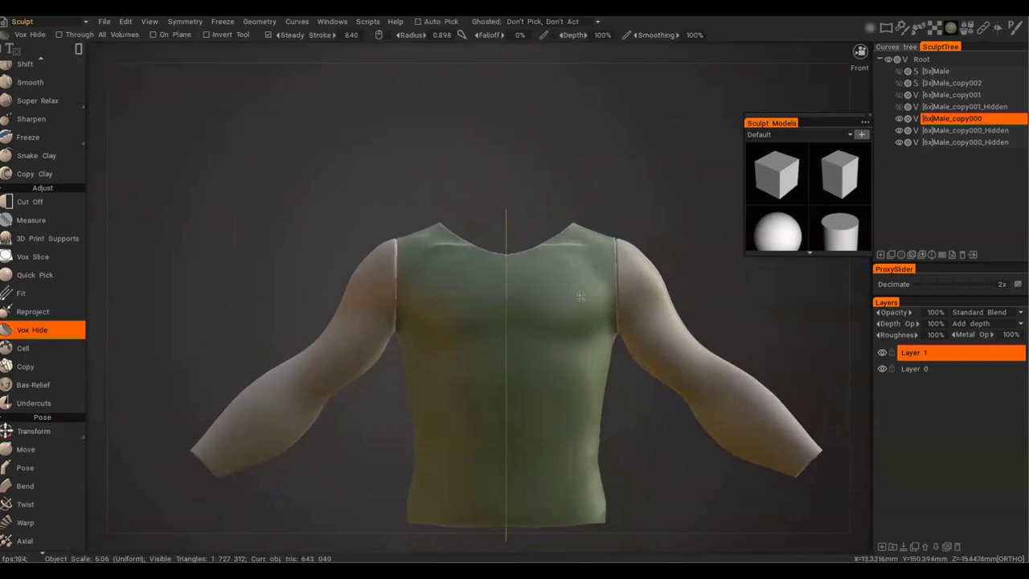
key(space)
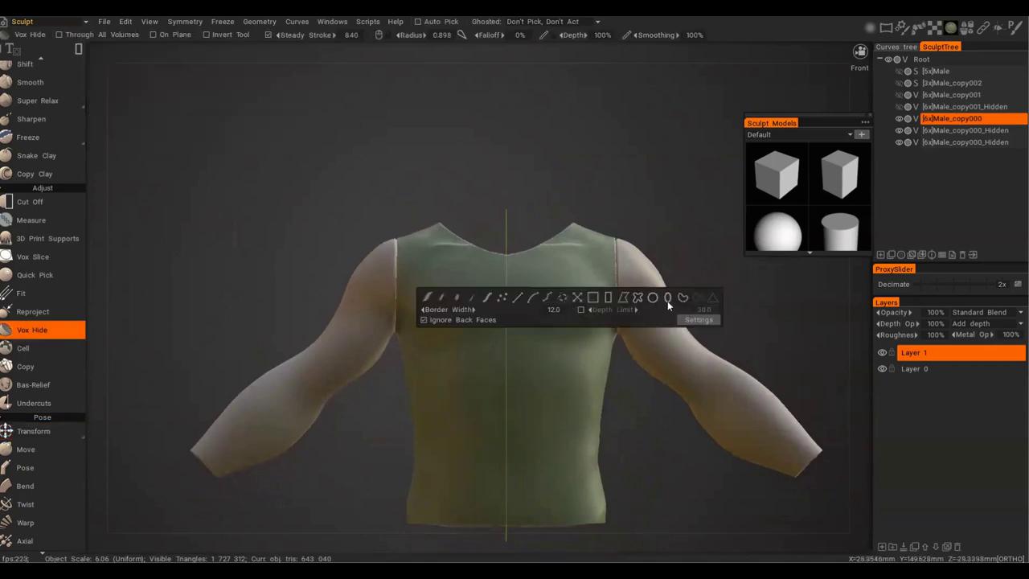
click(668, 298)
drag(585, 260, 591, 259)
alt+drag(510, 225, 546, 310)
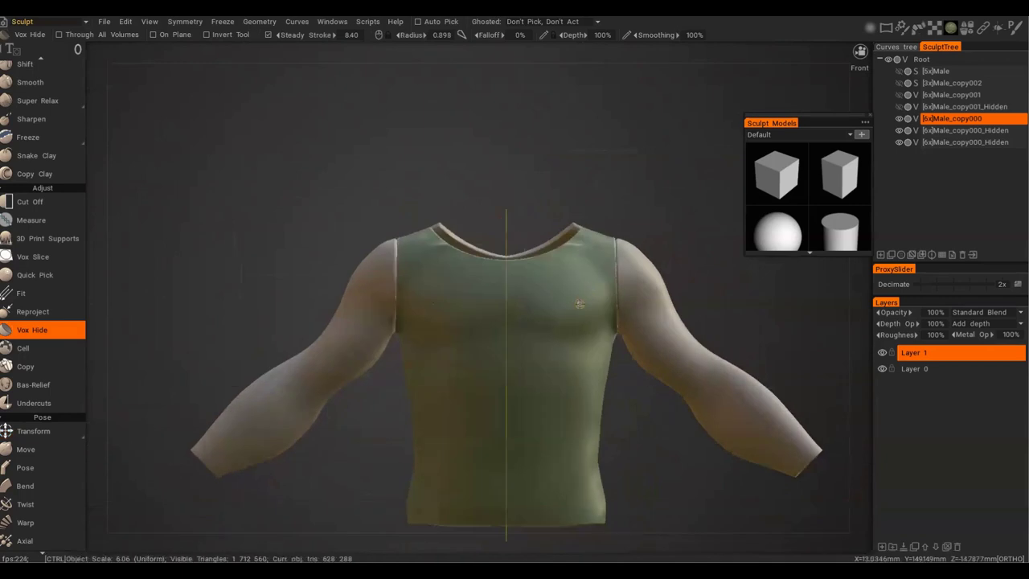
key(ctrl+h)
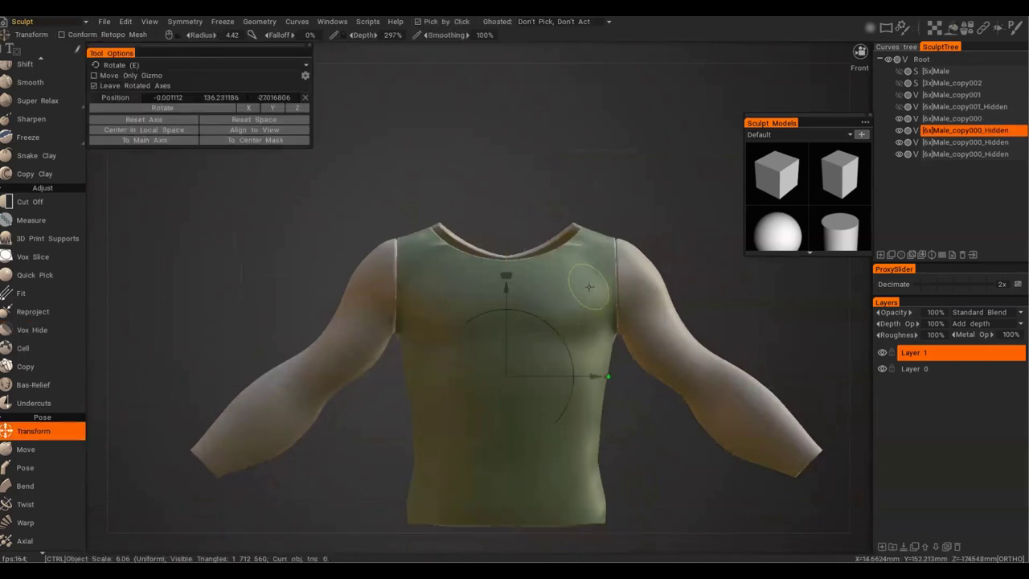
key(ctrl+z)
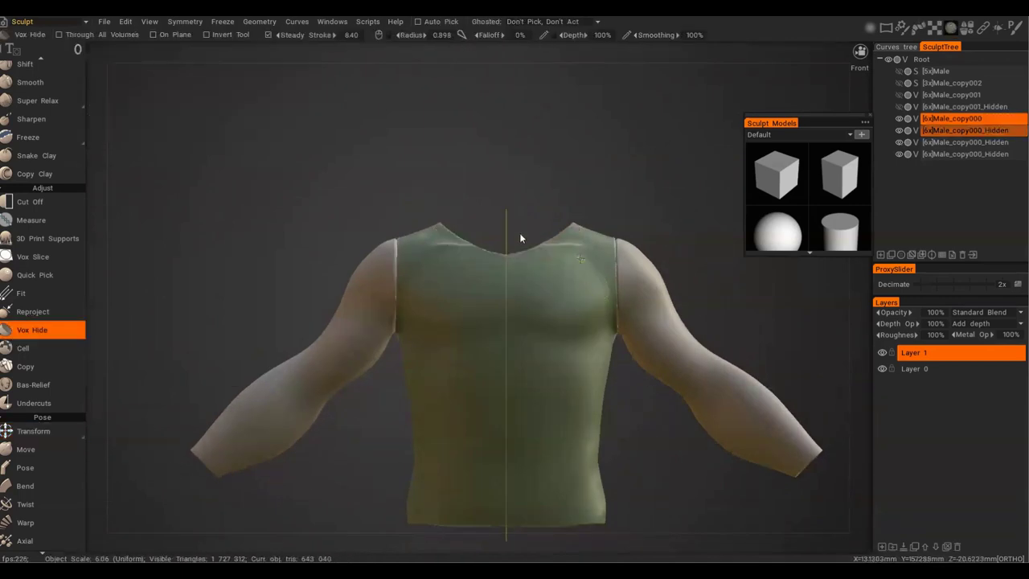
Hide a curved collar band along the front neckline with an elliptical Vox Hide selection and separate it into its own object.
alt+drag(496, 215, 481, 312)
drag(419, 128, 594, 266)
key(h)
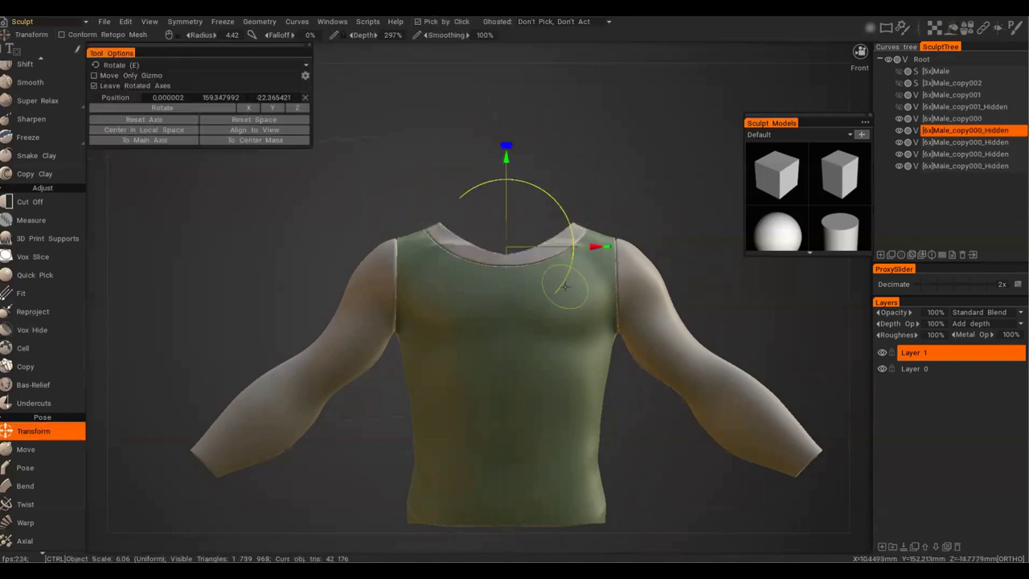
Select the back panel, hide a matching collar band along its neckline, and separate the band into its own object.
alt+drag(418, 320, 567, 355)
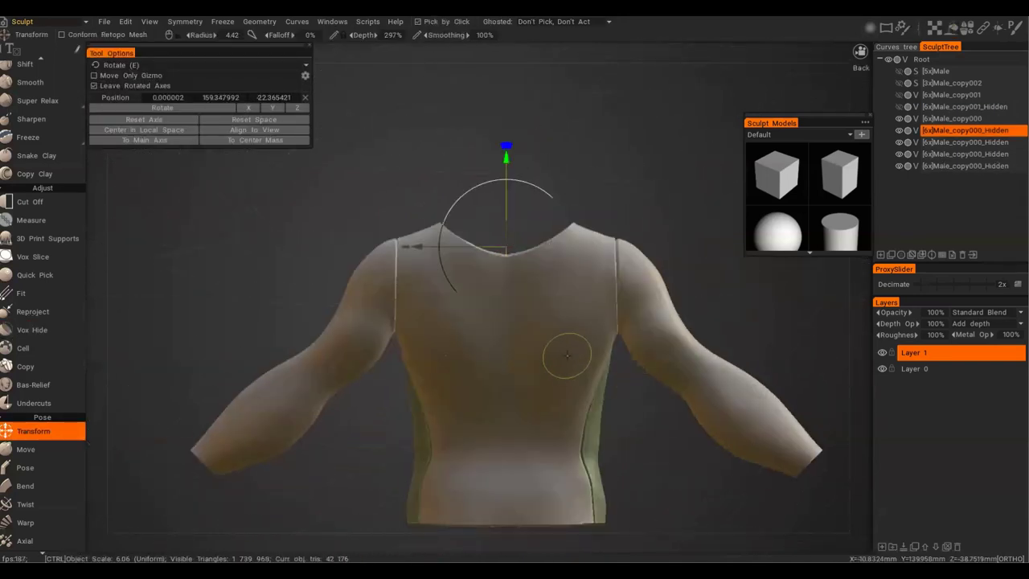
click(527, 337)
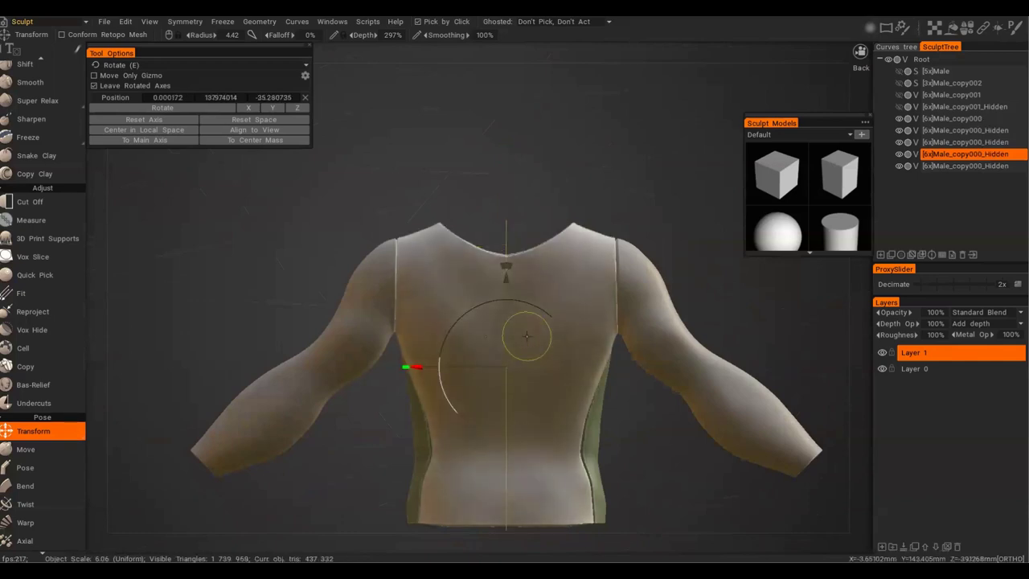
key(Escape)
drag(607, 267, 593, 369)
key(t)
alt+middle_drag(592, 369, 610, 323)
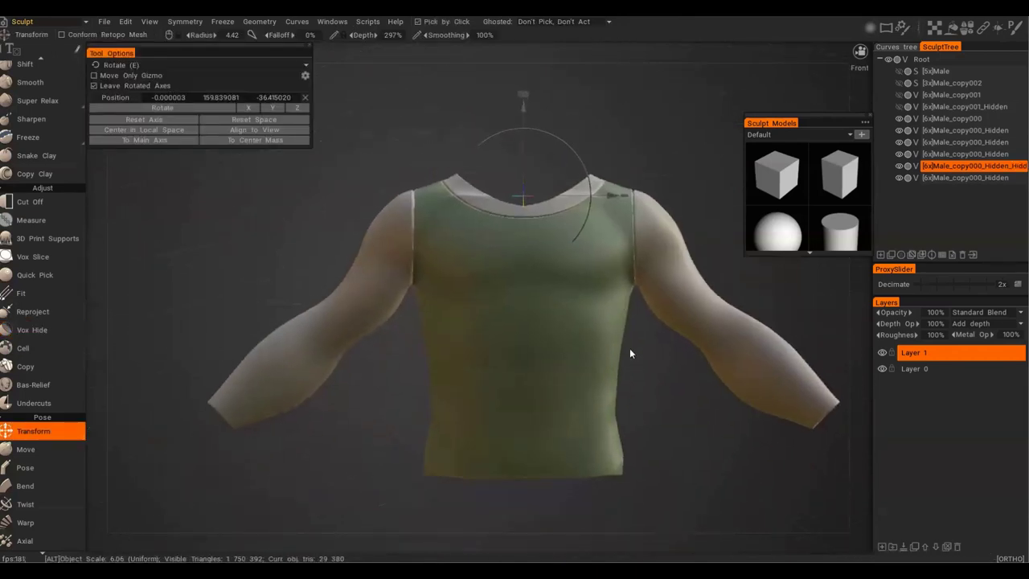
Select the sleeves, hide narrow cuff bands at both wrists with Vox Hide, and separate the cuffs into their own object.
alt+right_drag(632, 353, 581, 289)
alt+right_drag(543, 386, 529, 380)
alt+middle_drag(529, 380, 564, 340)
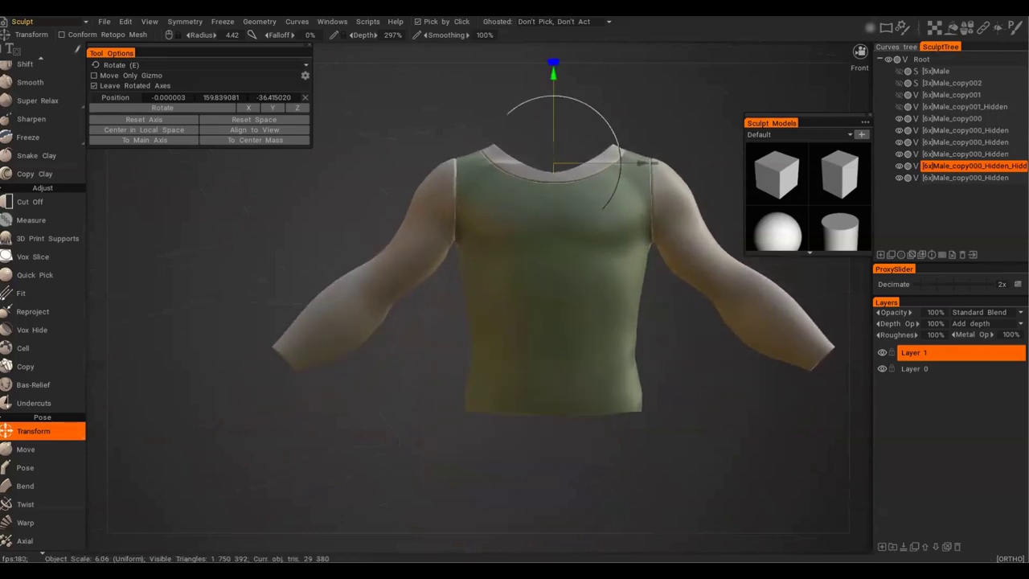
alt+drag(319, 375, 326, 339)
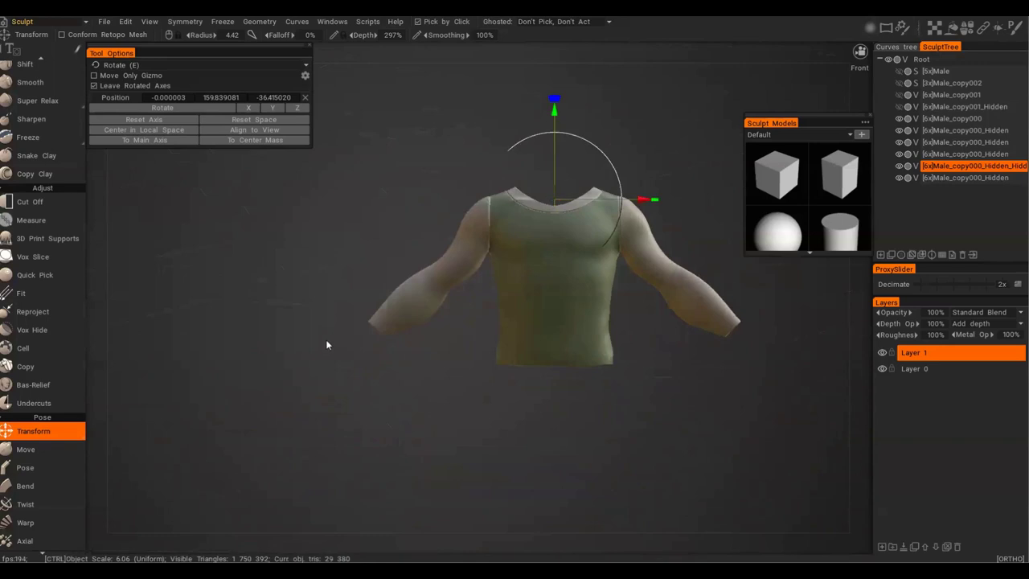
click(406, 309)
alt+right_drag(331, 369, 516, 363)
alt+middle_drag(516, 362, 598, 358)
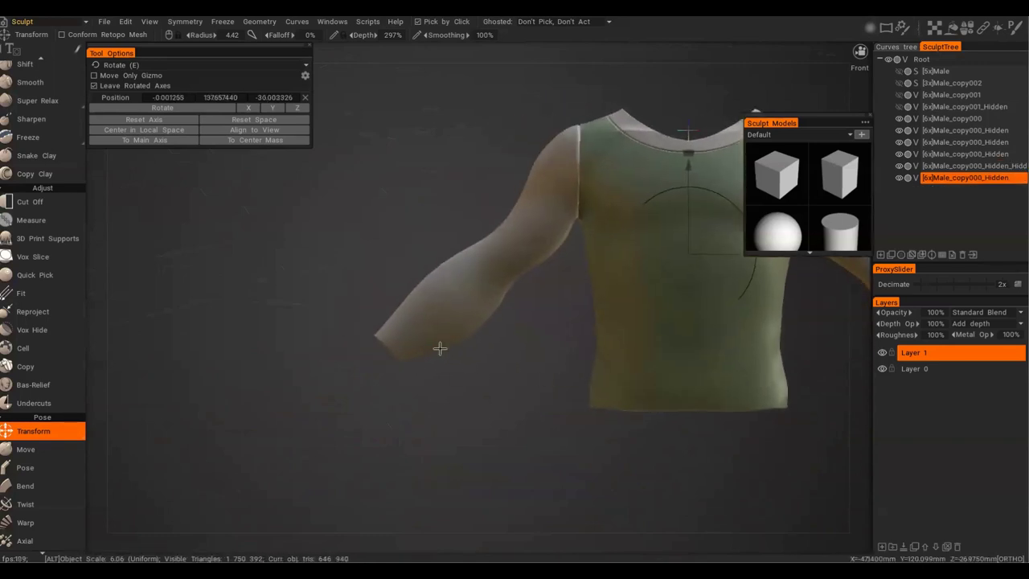
alt+middle_drag(796, 288, 719, 278)
click(900, 177)
click(899, 177)
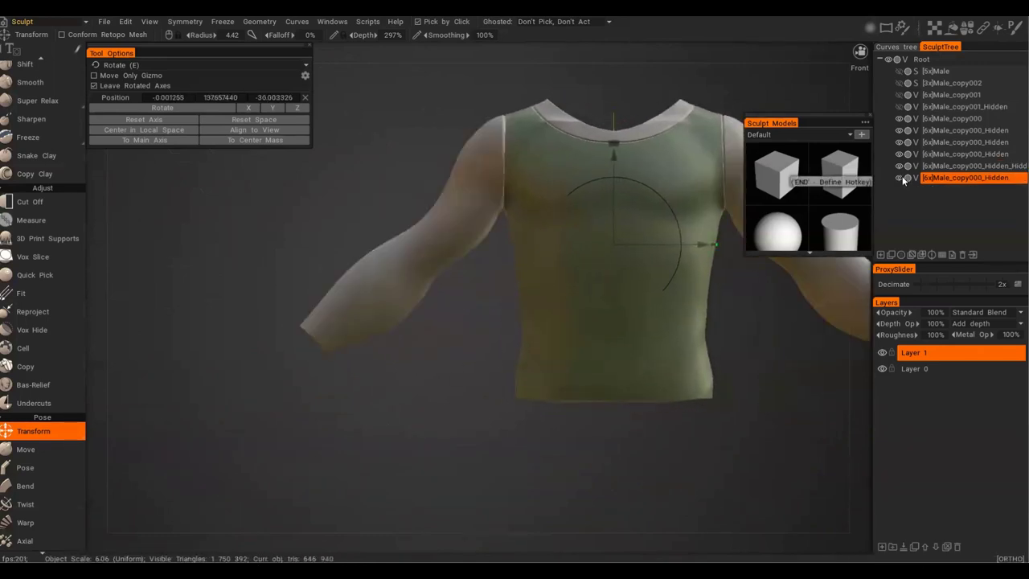
alt+right_drag(322, 340, 383, 329)
alt+middle_drag(383, 329, 381, 340)
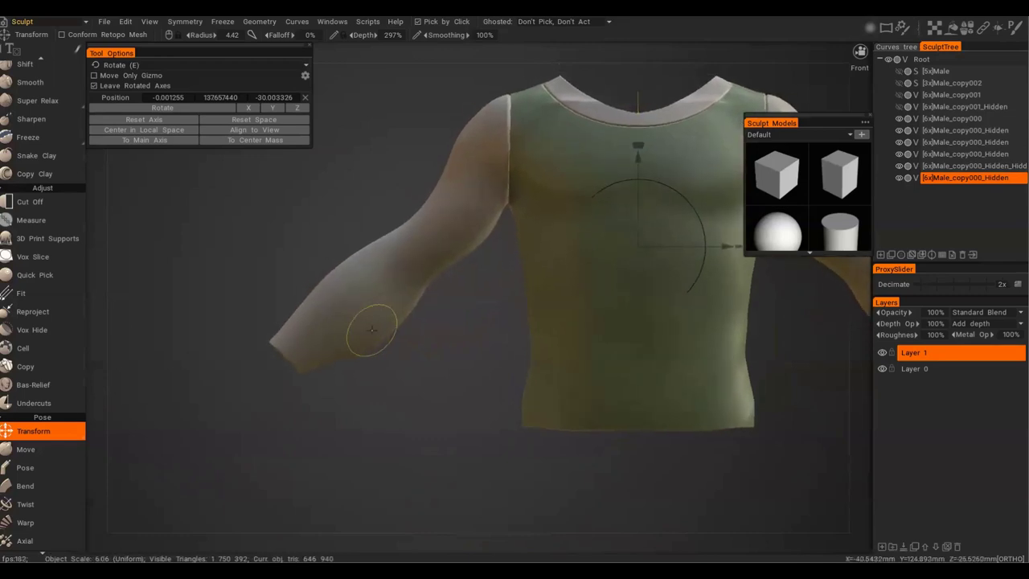
key(h)
key(e)
click(406, 346)
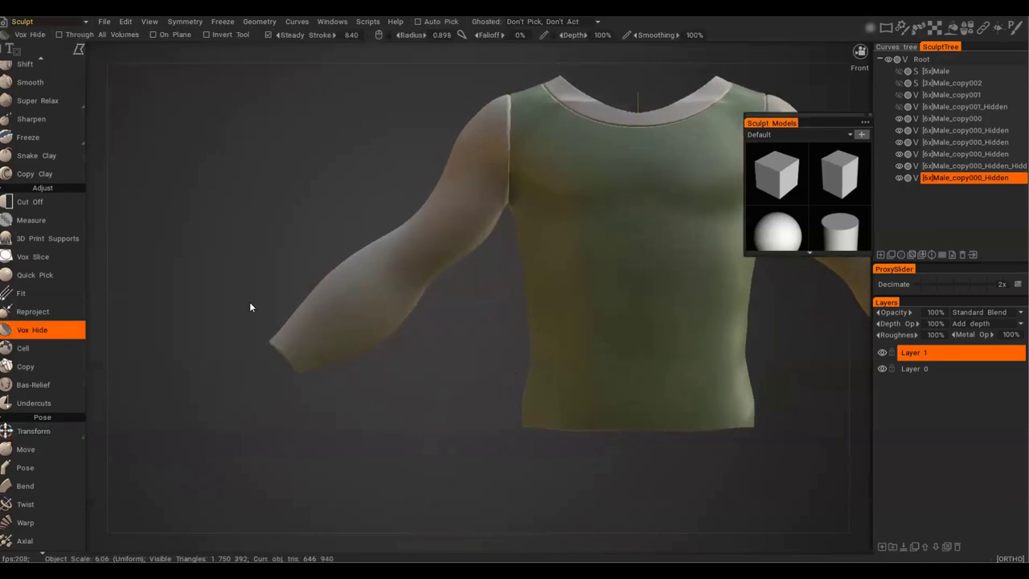
mouse_move(254, 400)
mouse_down()
mouse_move(207, 369)
mouse_move(279, 351)
mouse_up()
key(ctrl+h)
Examine the separated cuffs, collar bands and torso panels from above, the side and the front.
alt+drag(426, 381, 525, 419)
alt+right_drag(525, 419, 292, 404)
alt+drag(292, 403, 459, 428)
alt+right_drag(402, 440, 429, 455)
alt+drag(430, 454, 580, 476)
alt+middle_drag(618, 215, 593, 210)
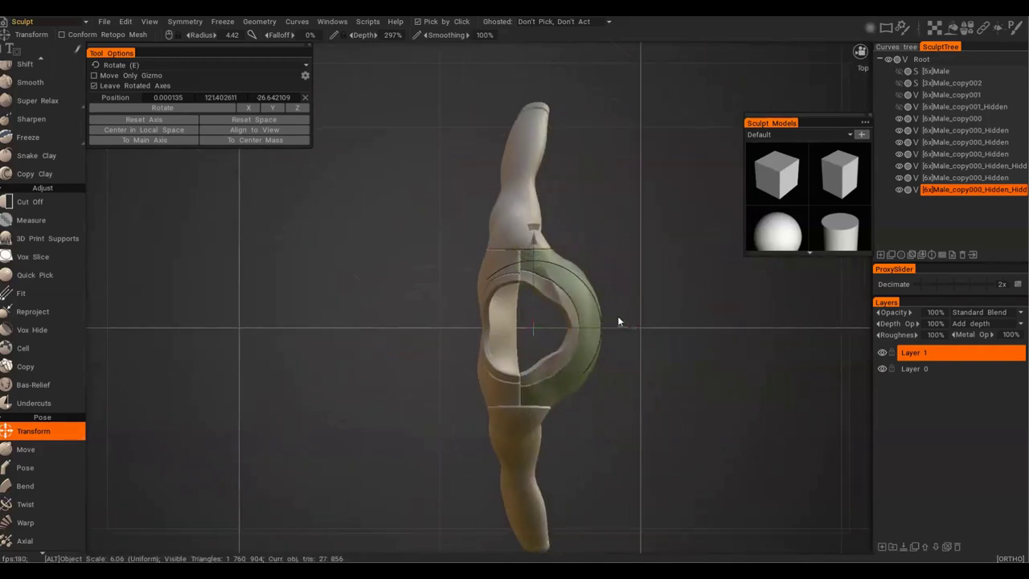
alt+drag(566, 227, 563, 229)
alt+drag(666, 126, 719, 213)
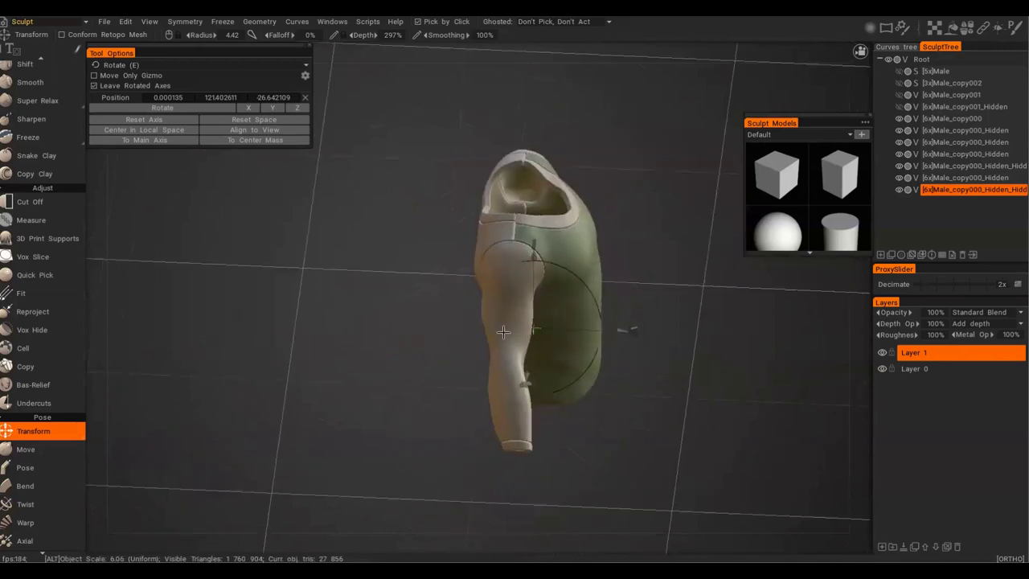
alt+drag(616, 433, 462, 372)
alt+right_drag(462, 372, 481, 366)
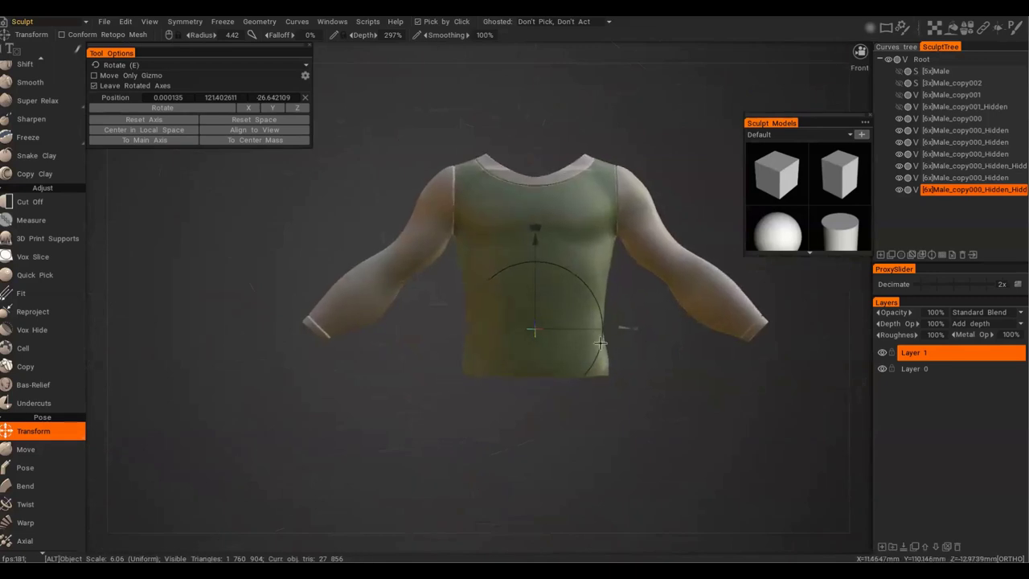
alt+middle_drag(480, 366, 424, 414)
Select the front torso panel and parent it to the sleeves, then reparent it to the cuffs.
click(544, 267)
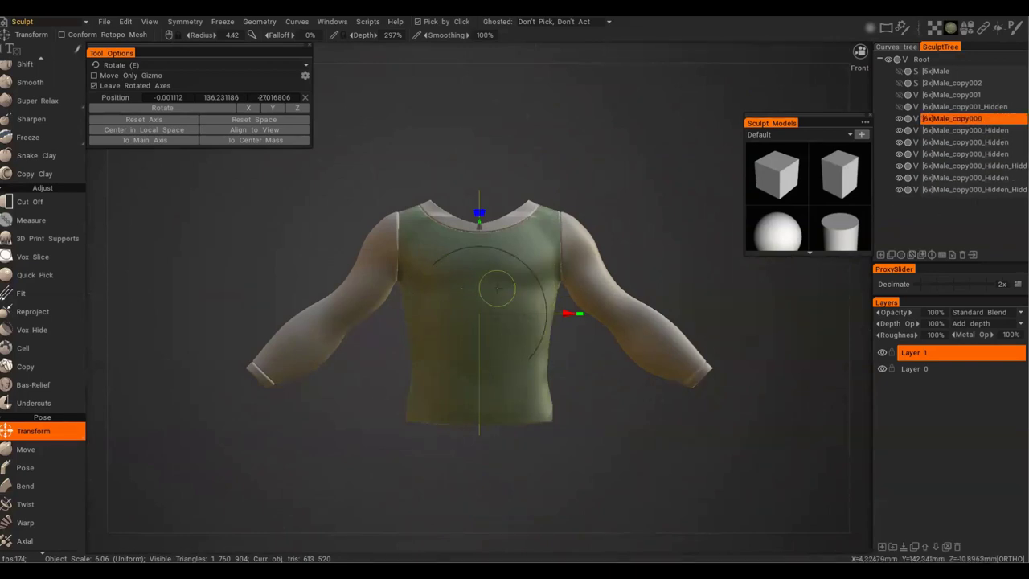
scroll(640, 183, up, 3)
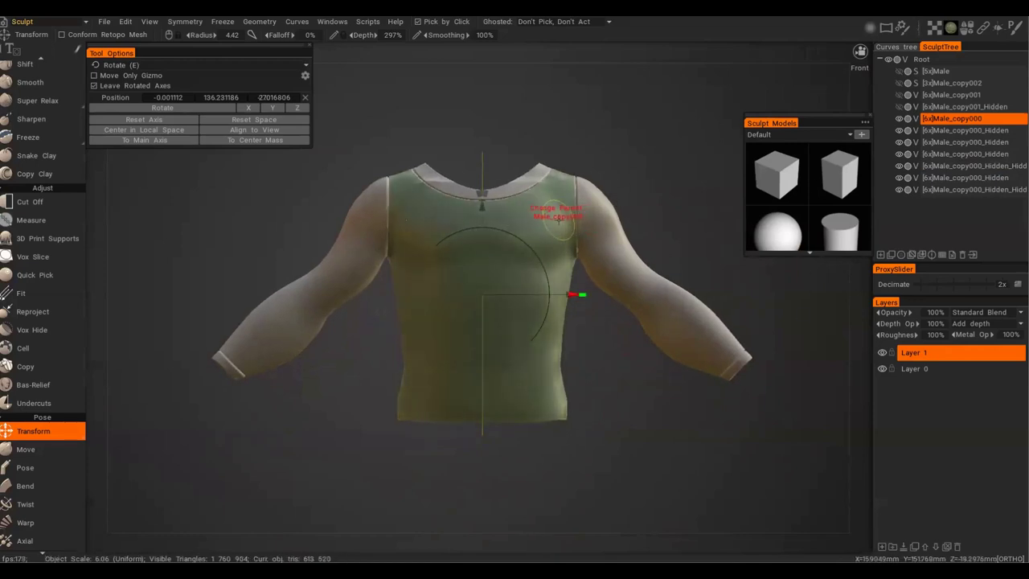
click(600, 222)
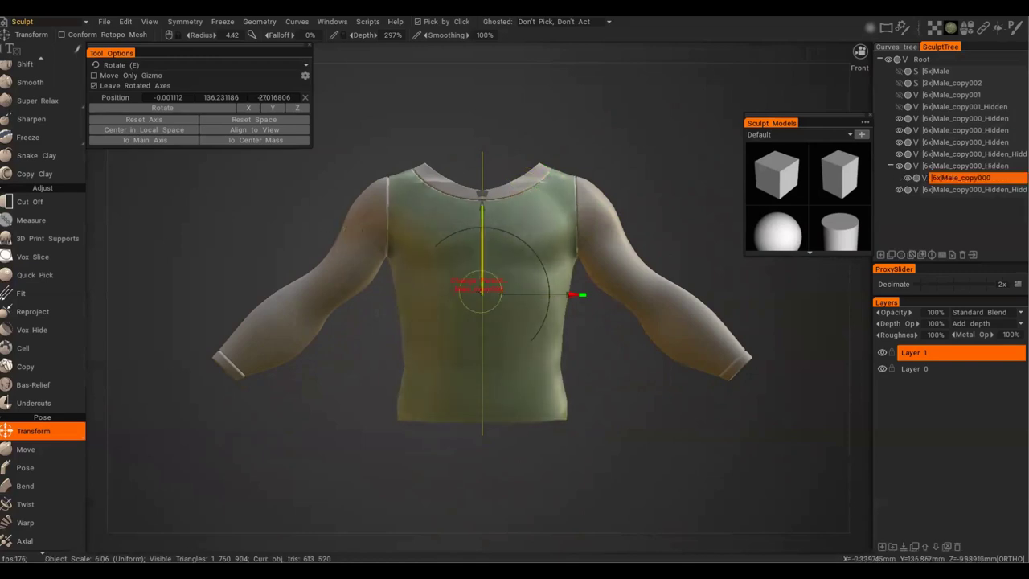
click(230, 373)
key(alt)
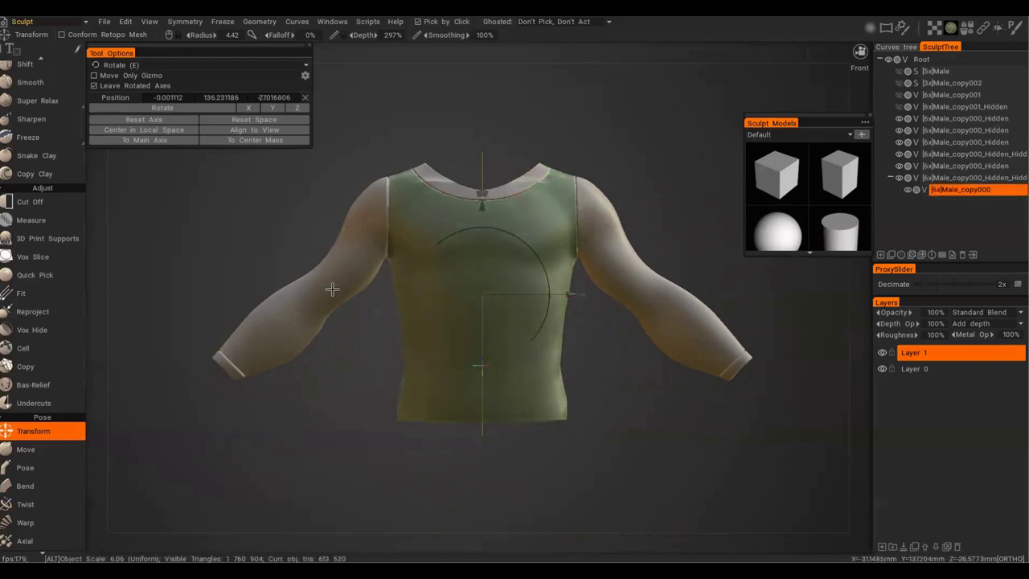
Parent the sleeves and the front collar band to the front torso panel.
alt+drag(411, 359, 412, 294)
key(KP_2)
key(h)
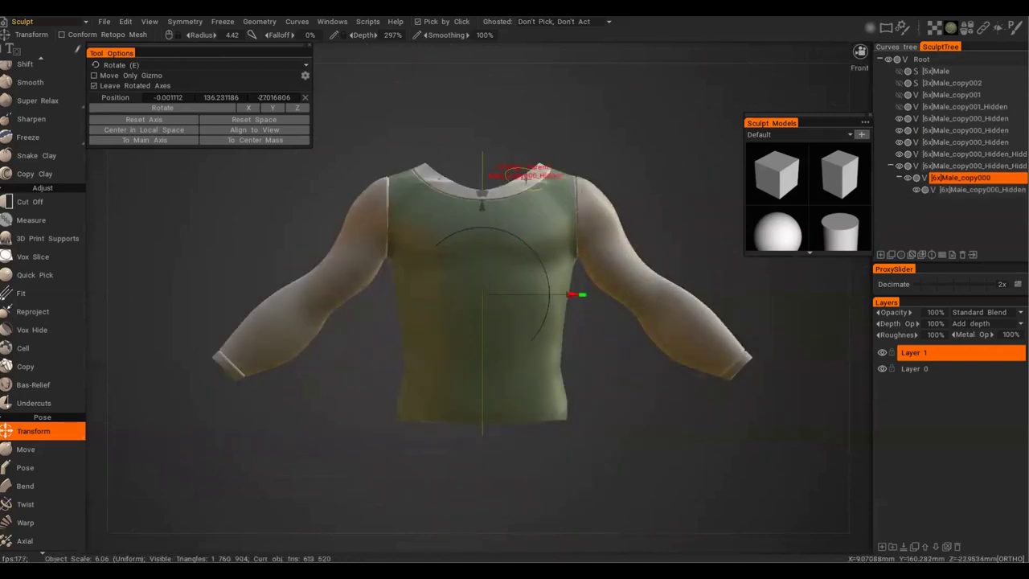
click(521, 177)
key(shift)
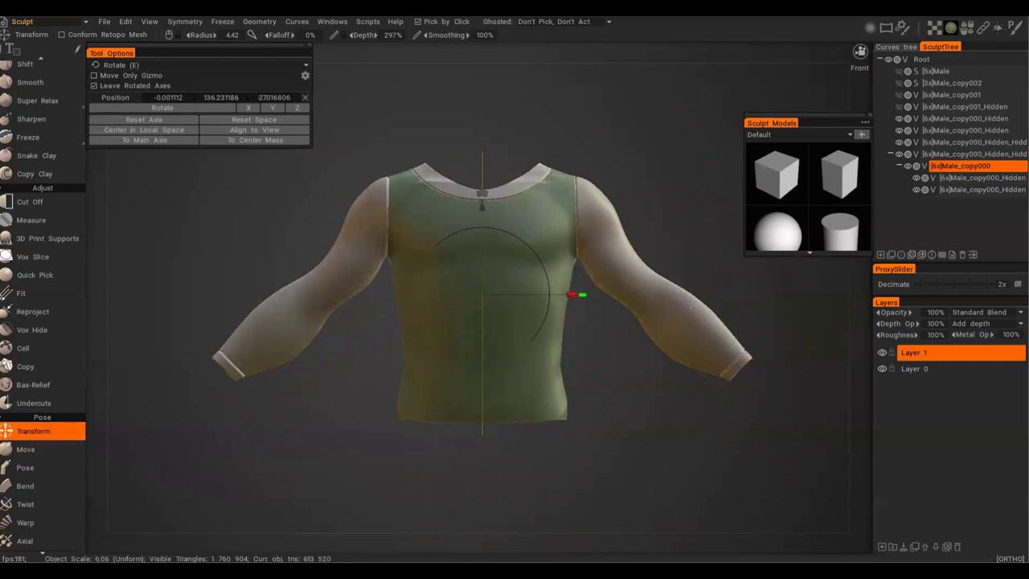
Parent the shirt's back panel to the front torso panel.
alt+drag(378, 269, 613, 301)
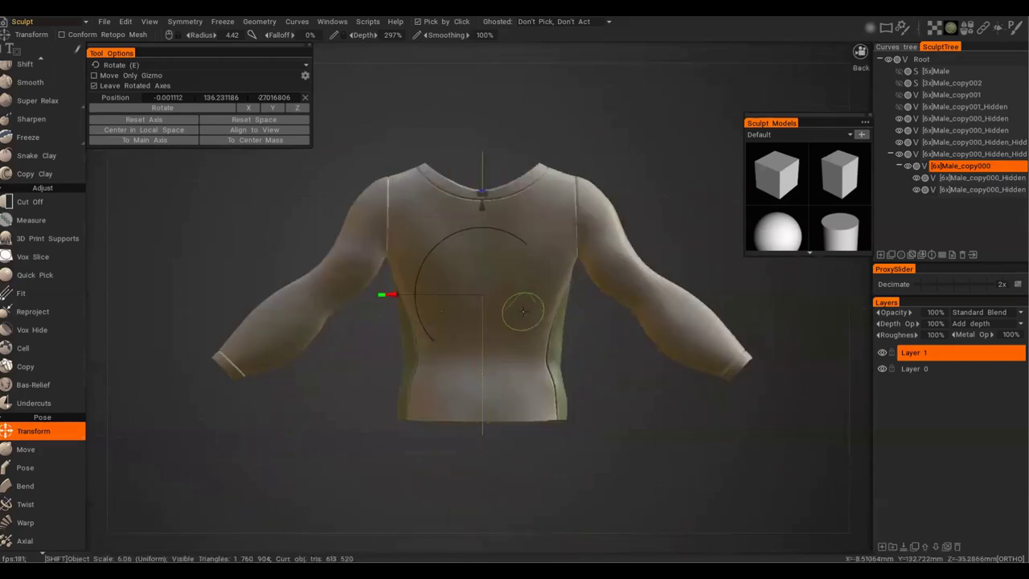
alt+drag(443, 272, 547, 296)
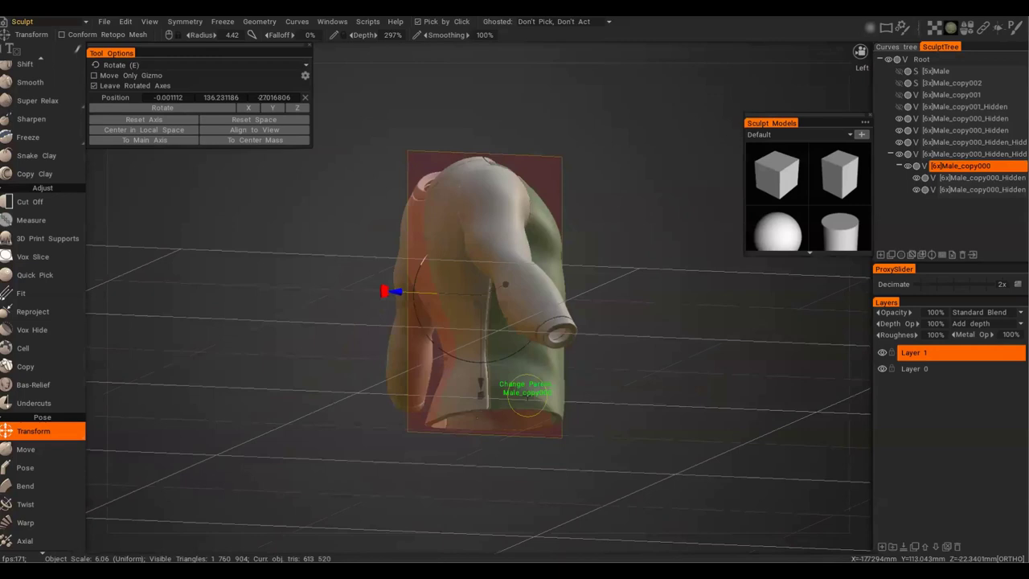
shift+click(547, 393)
Toggle the cuffs group's visibility to find the unparented piece, and parent the back collar band to the front torso panel.
alt+drag(452, 347, 550, 349)
click(898, 142)
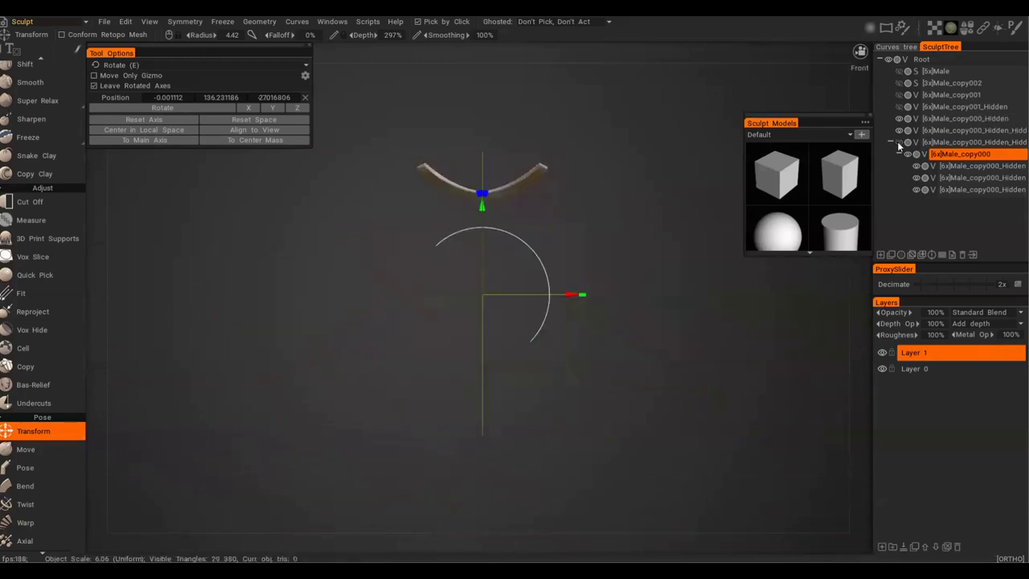
click(898, 142)
click(899, 143)
alt+drag(519, 203, 487, 204)
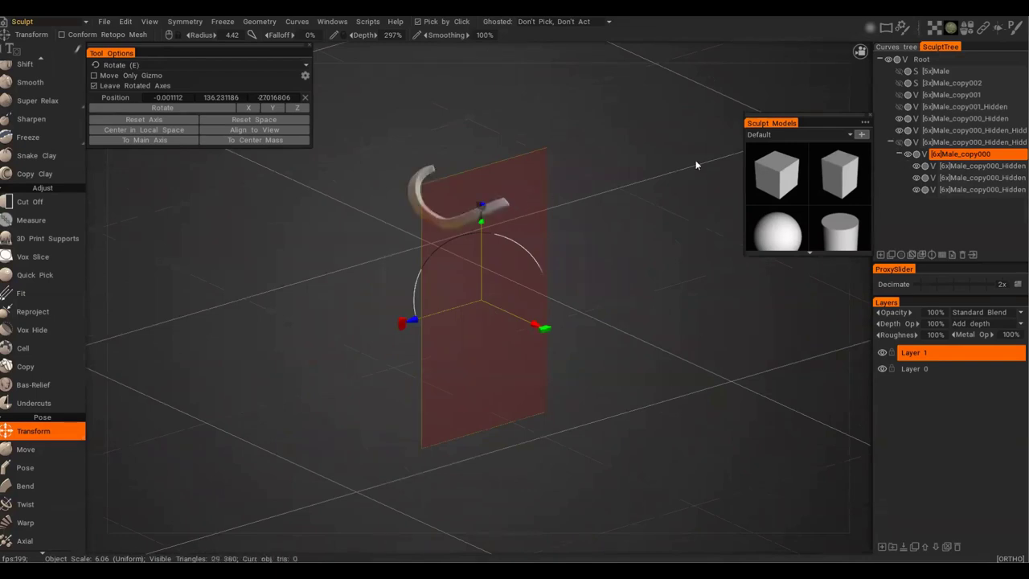
click(899, 144)
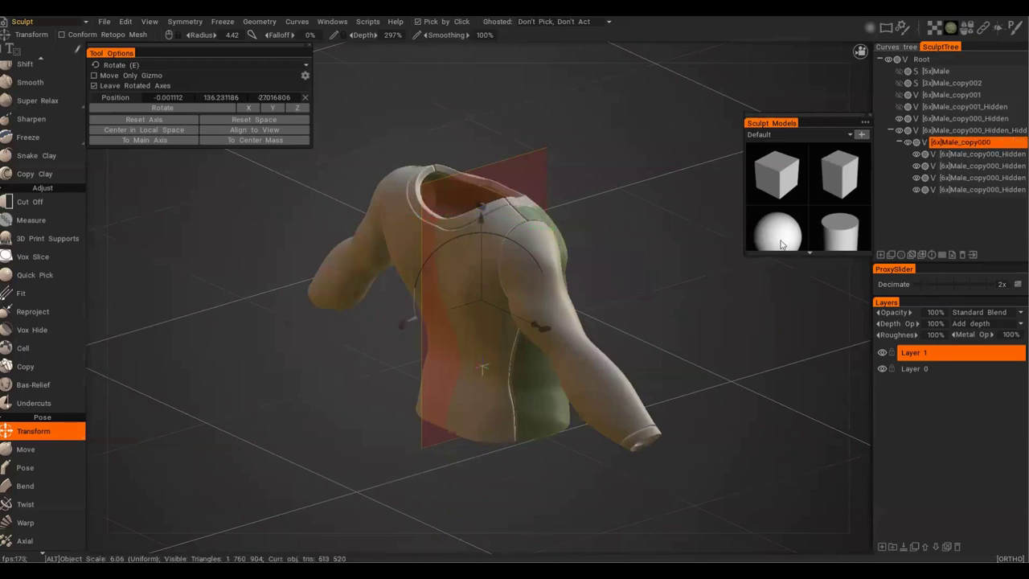
Collapse the cuffs group that holds all the shirt panels and rename it as Shirt.
scroll(778, 216, down, 1)
alt+drag(499, 286, 387, 294)
key(KP_2)
click(899, 129)
click(900, 130)
click(890, 129)
double_click(973, 130)
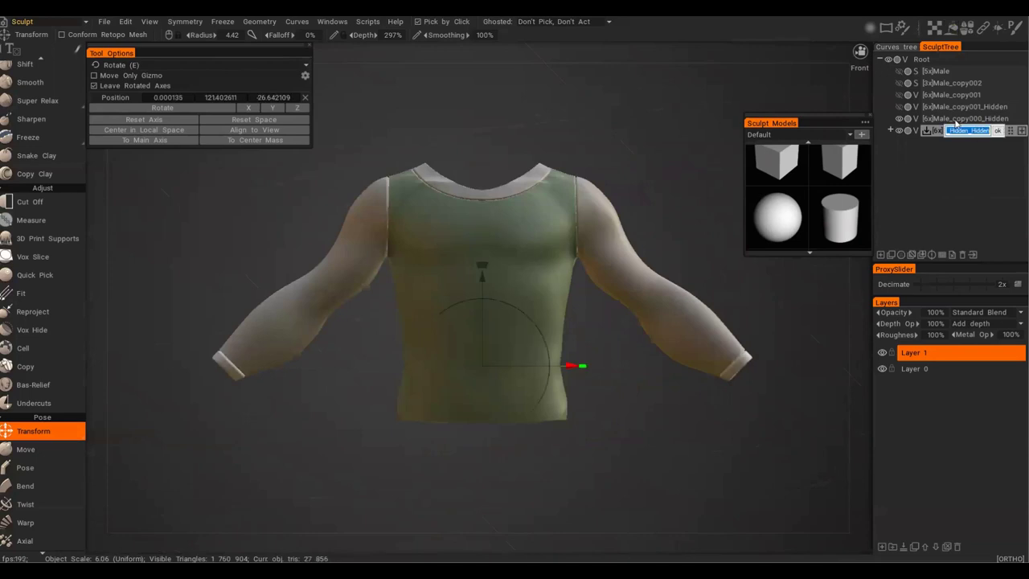
text(Shirt)
key(Return)
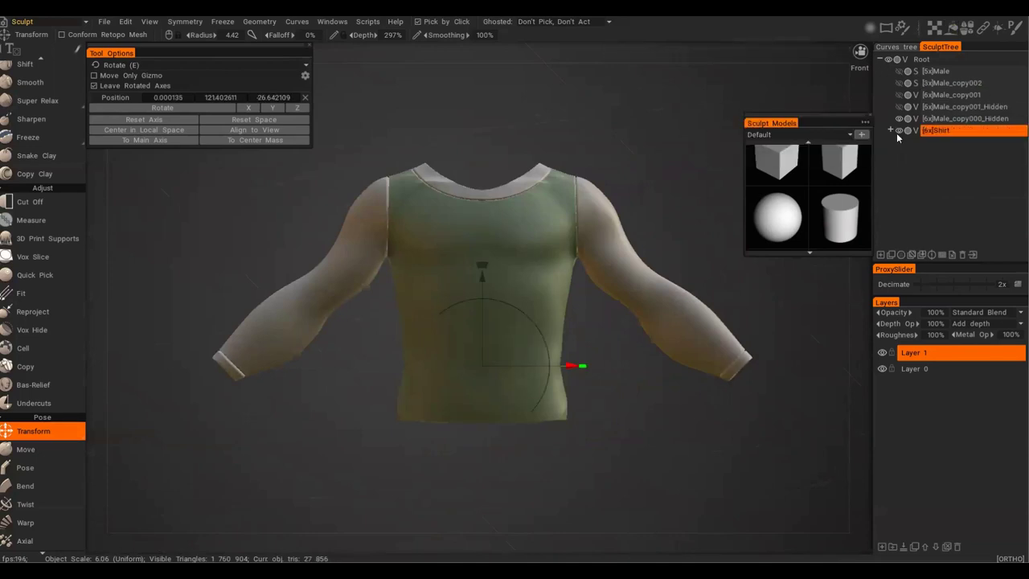
Select all the panels nested in the Shirt group and try to apply the dark green shader to them at once.
click(898, 130)
click(898, 131)
click(890, 128)
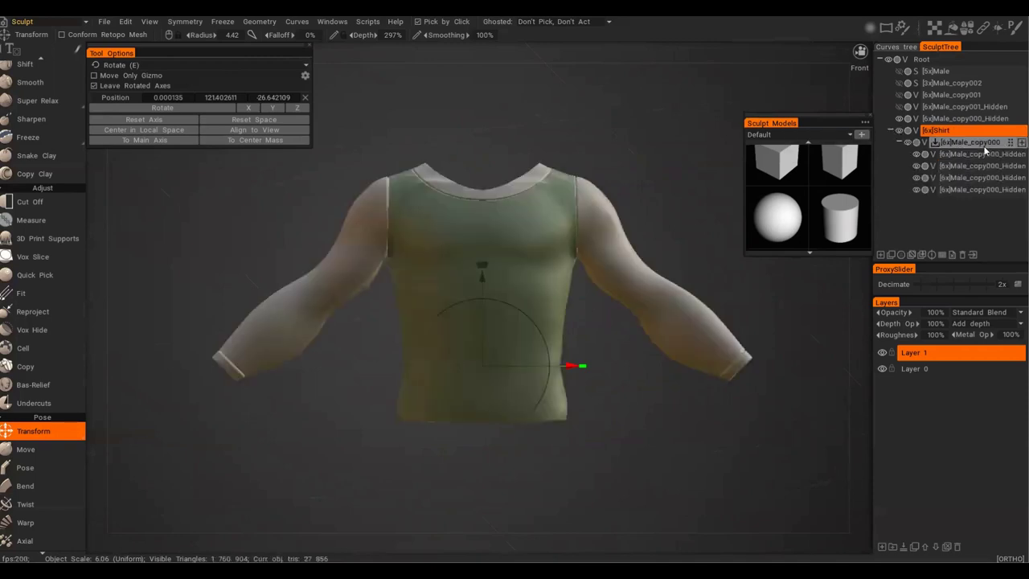
click(984, 147)
shift+click(965, 189)
mouse_move(951, 28)
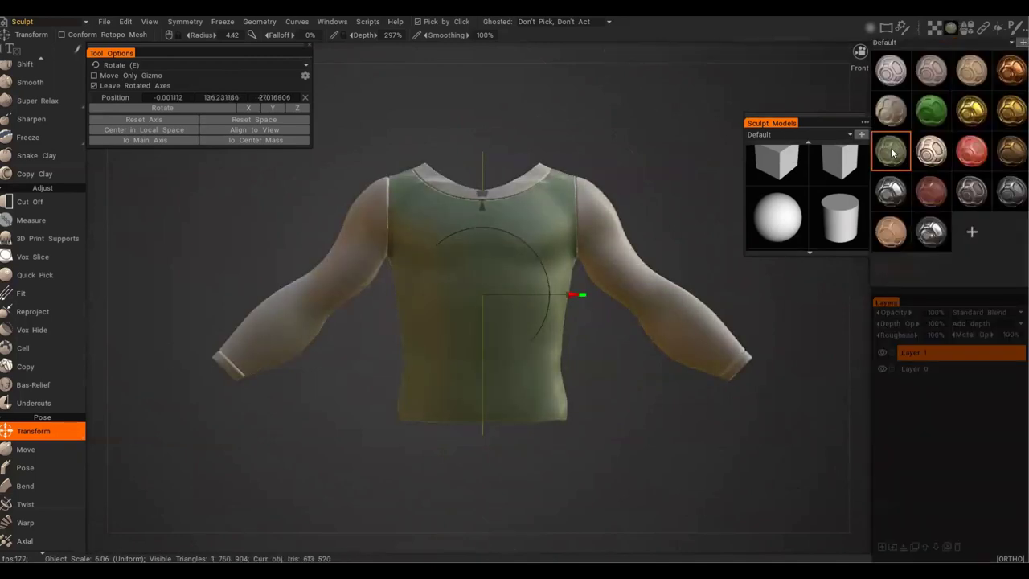
drag(740, 296, 764, 295)
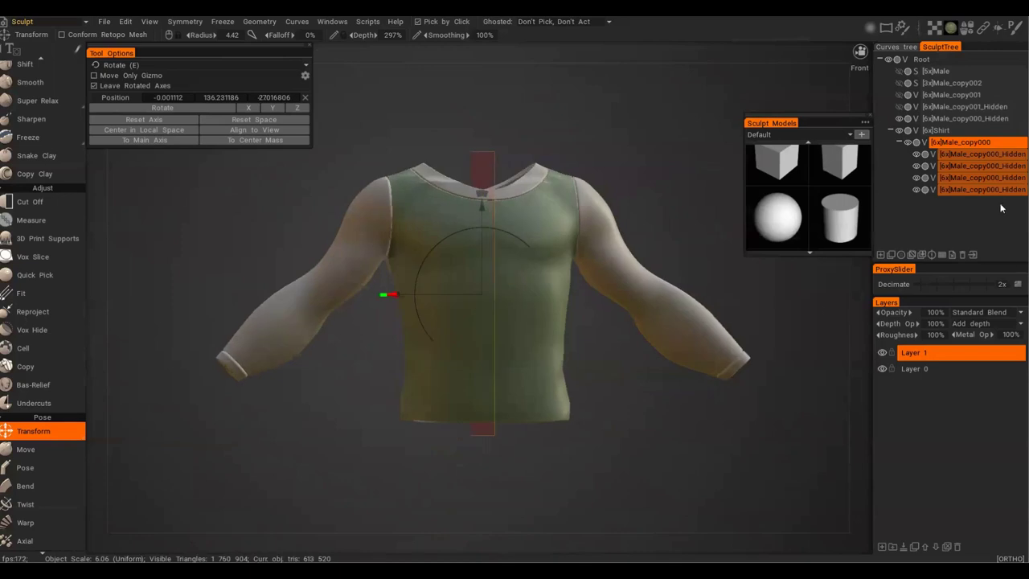
Apply the dark green shader individually to the shirt's back collar band, back panel and front collar band.
click(995, 192)
click(950, 27)
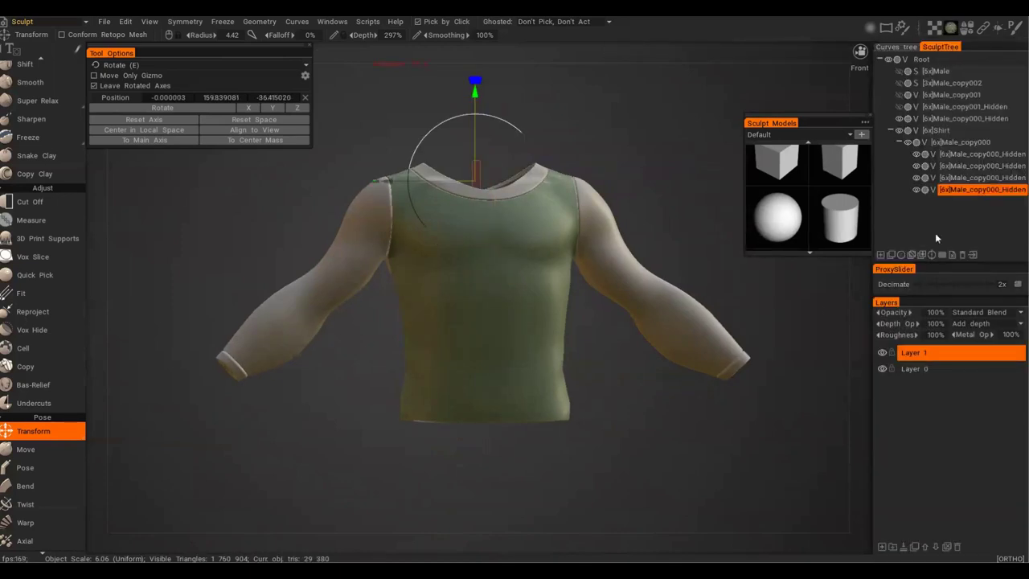
click(996, 171)
mouse_move(951, 28)
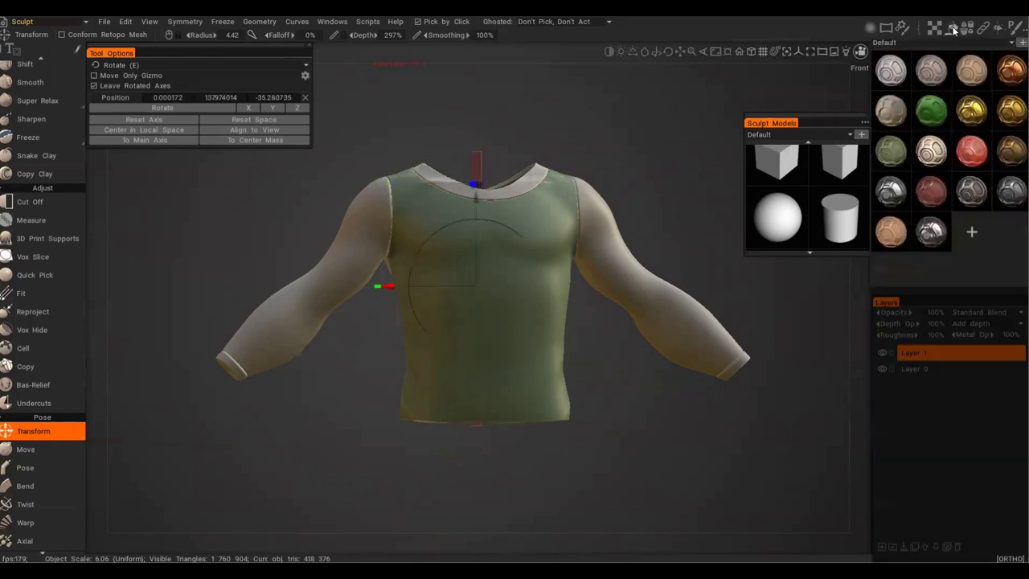
click(988, 167)
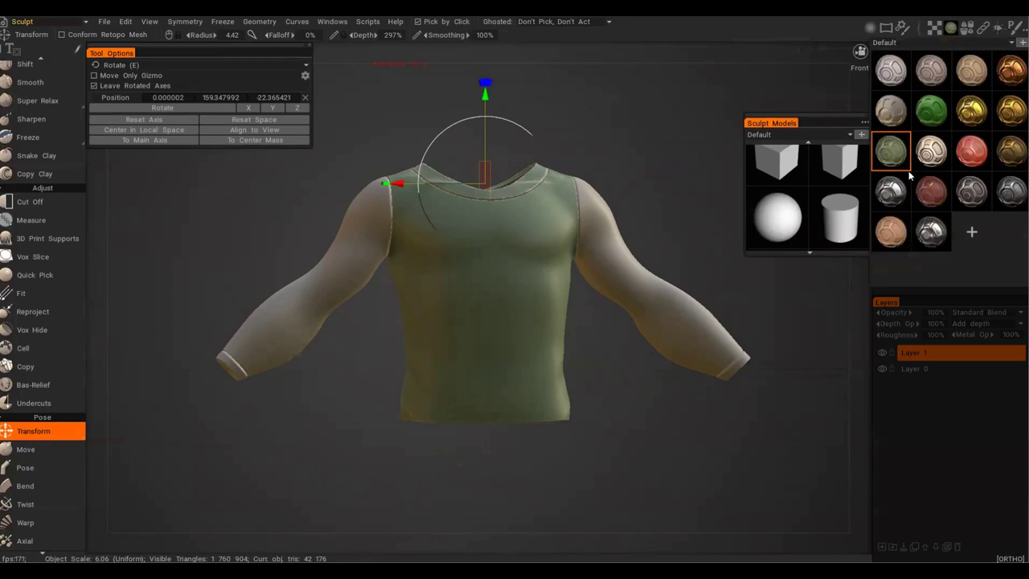
Apply the dark green shader to the shirt's sleeves, then select the front torso panel.
click(966, 154)
mouse_move(952, 29)
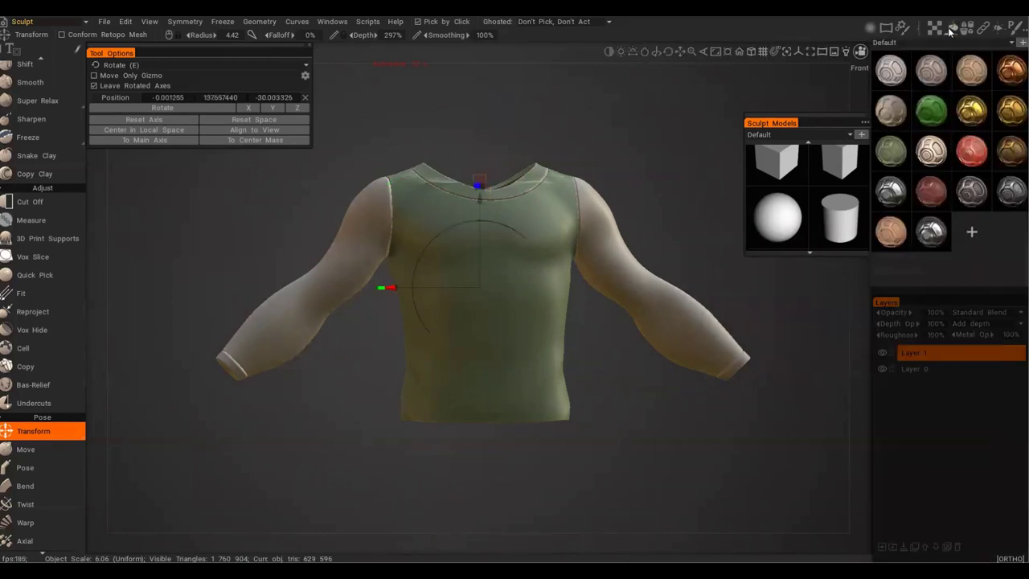
click(885, 155)
mouse_move(574, 282)
alt+mouse_down()
mouse_move(437, 293)
mouse_move(583, 285)
alt+mouse_up()
click(995, 153)
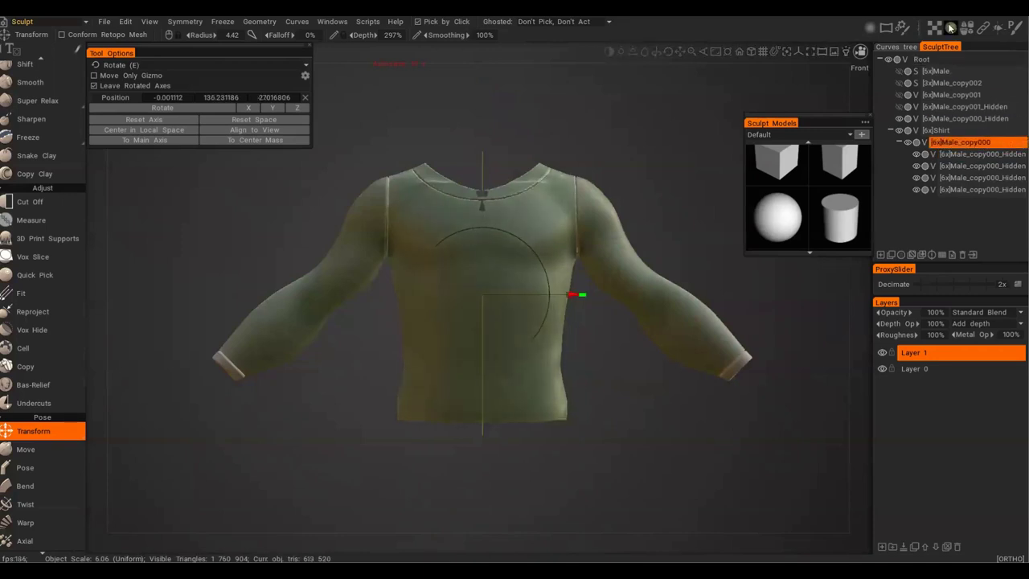
mouse_move(951, 27)
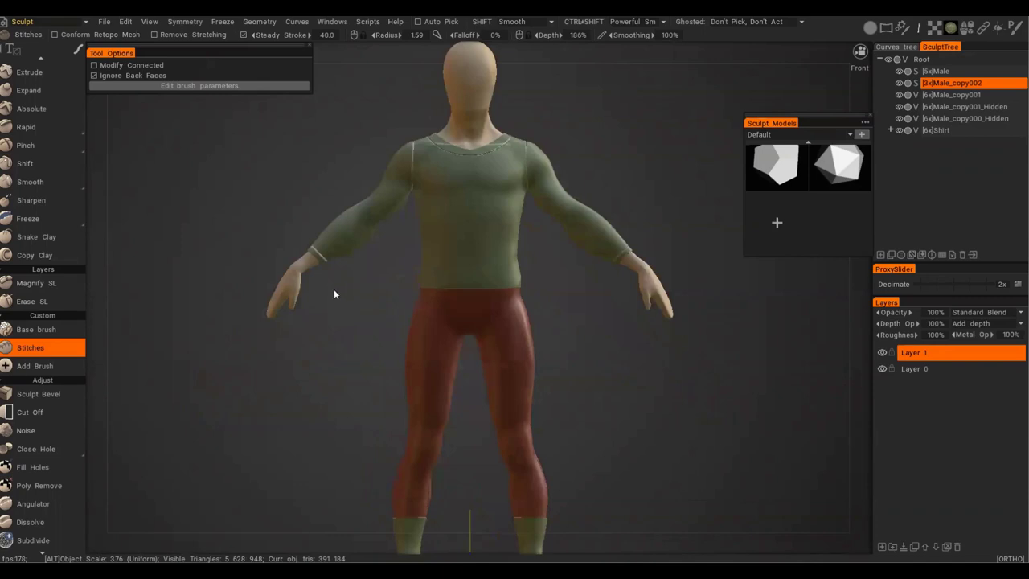
Examine the shirt and trouser seams from the front, back and side, down to the boots.
alt+drag(335, 294, 763, 233)
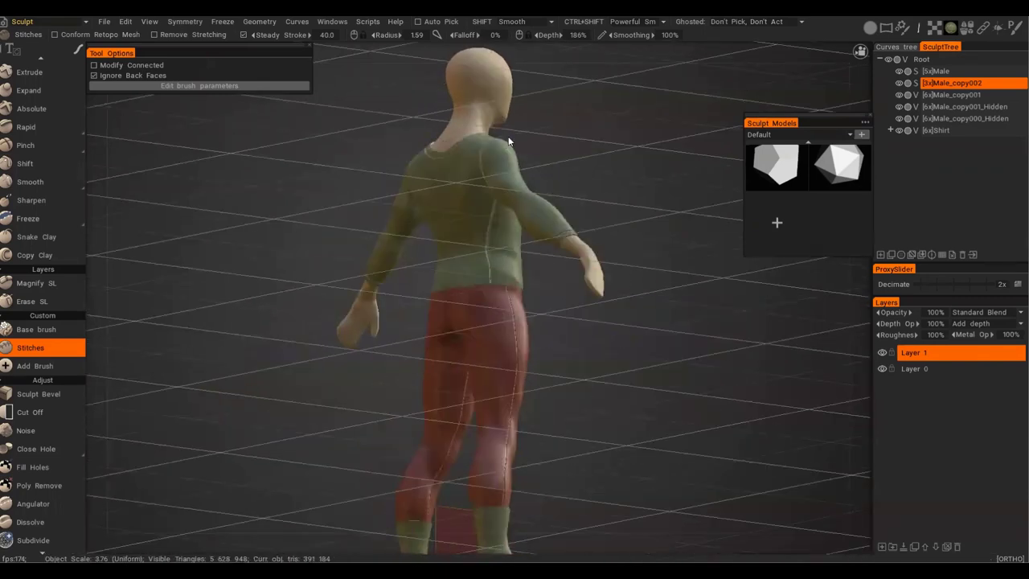
alt+drag(600, 190, 346, 207)
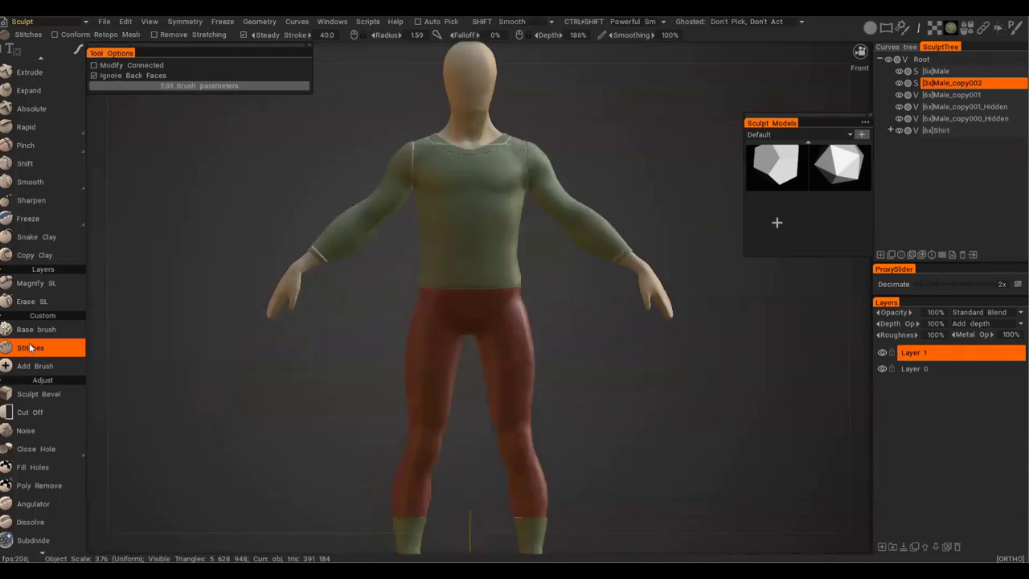
scroll(32, 161, up, 5)
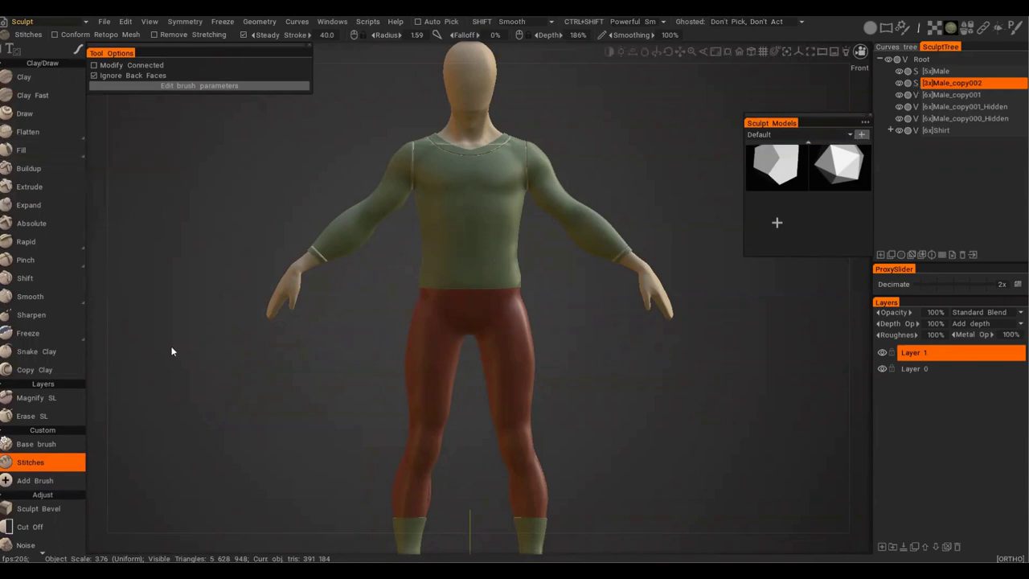
scroll(41, 421, down, 3)
right_drag(207, 330, 302, 292)
middle_drag(302, 293, 313, 140)
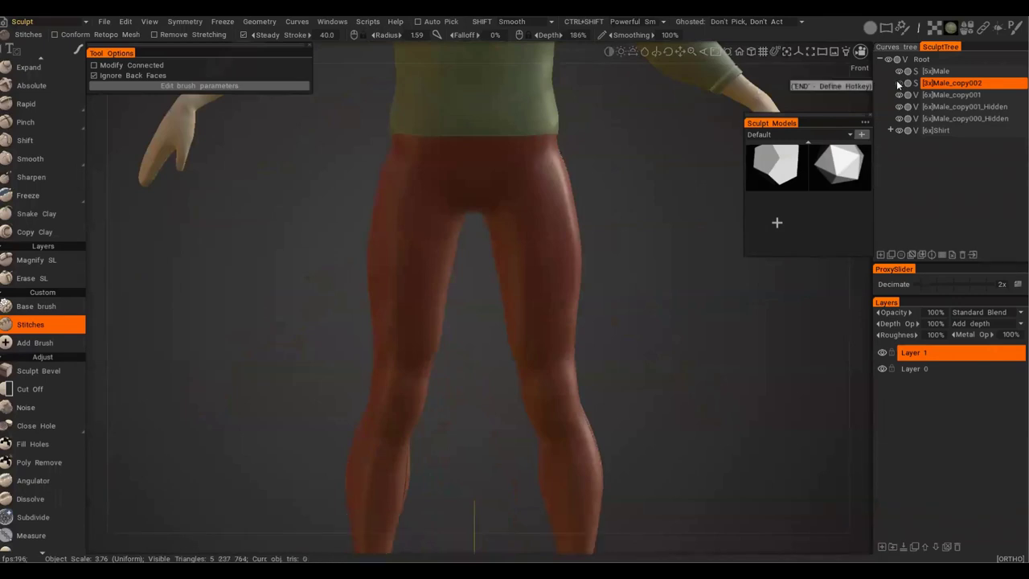
alt+middle_drag(518, 432, 433, 203)
alt+drag(434, 203, 603, 202)
alt+right_drag(455, 209, 609, 163)
alt+middle_drag(487, 157, 484, 289)
Choose the interlocking zipper-like strip pattern for the Stitches brush.
scroll(482, 289, up, 2)
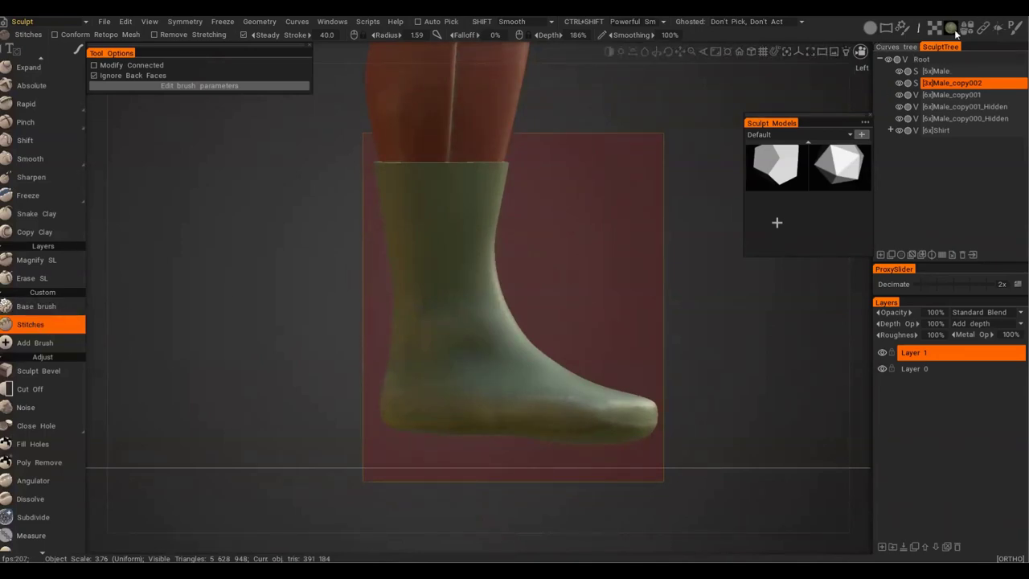
mouse_move(873, 28)
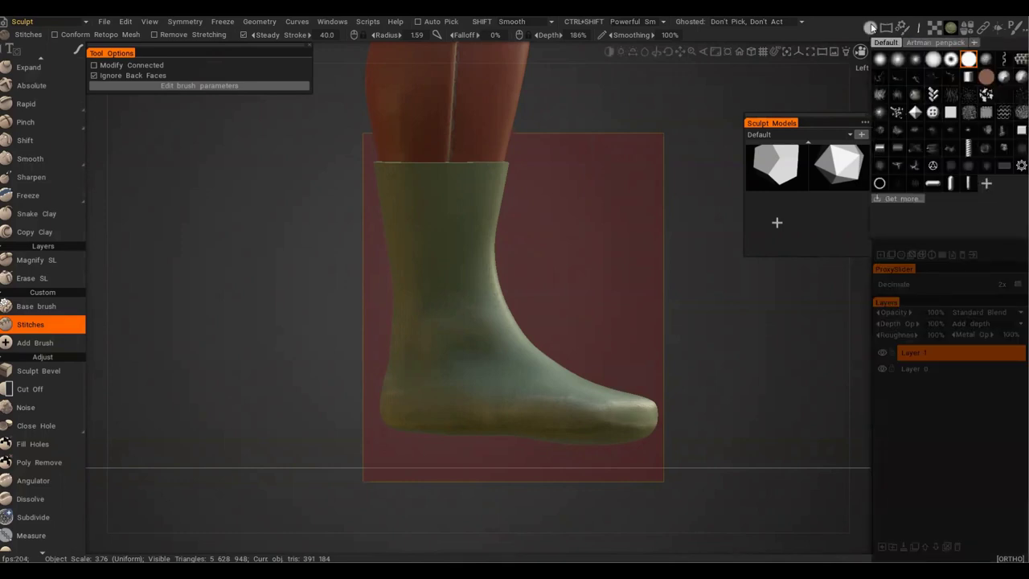
mouse_move(921, 31)
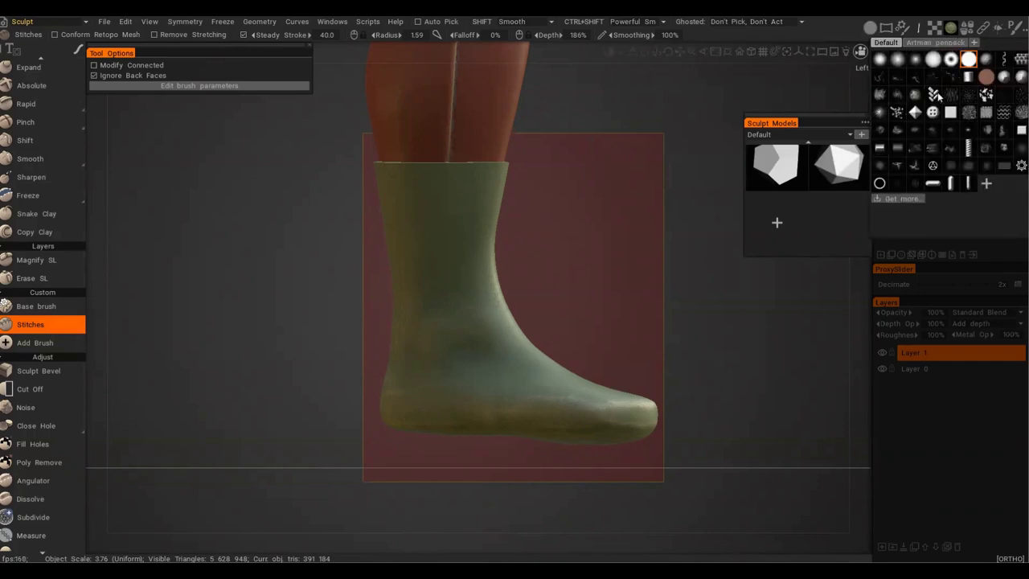
mouse_move(935, 95)
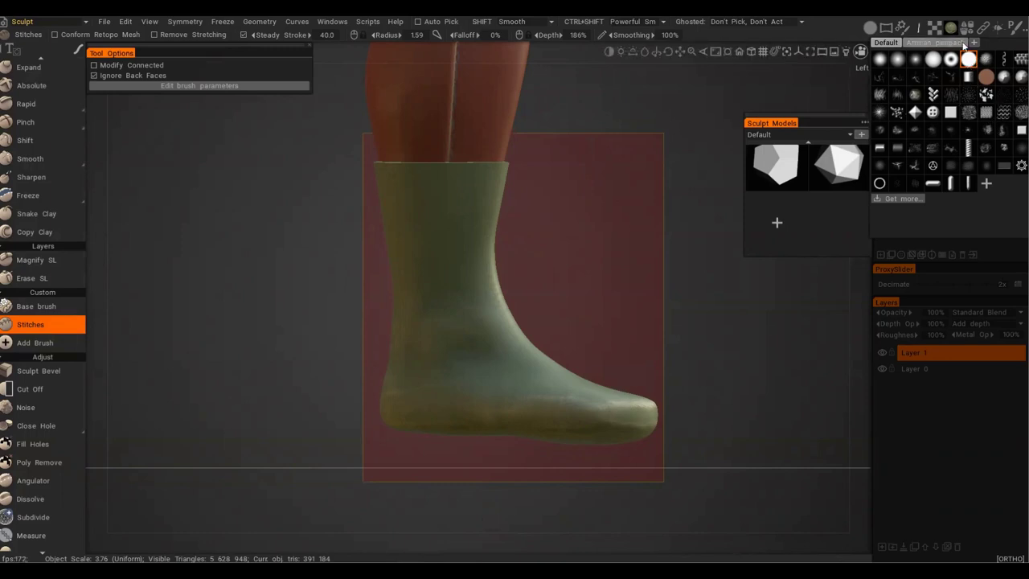
click(920, 42)
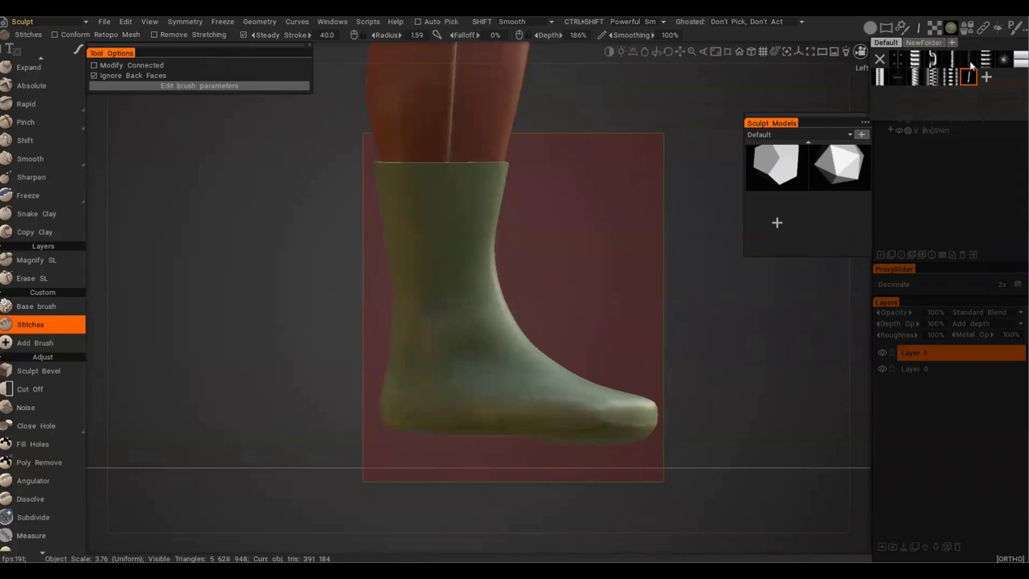
click(935, 84)
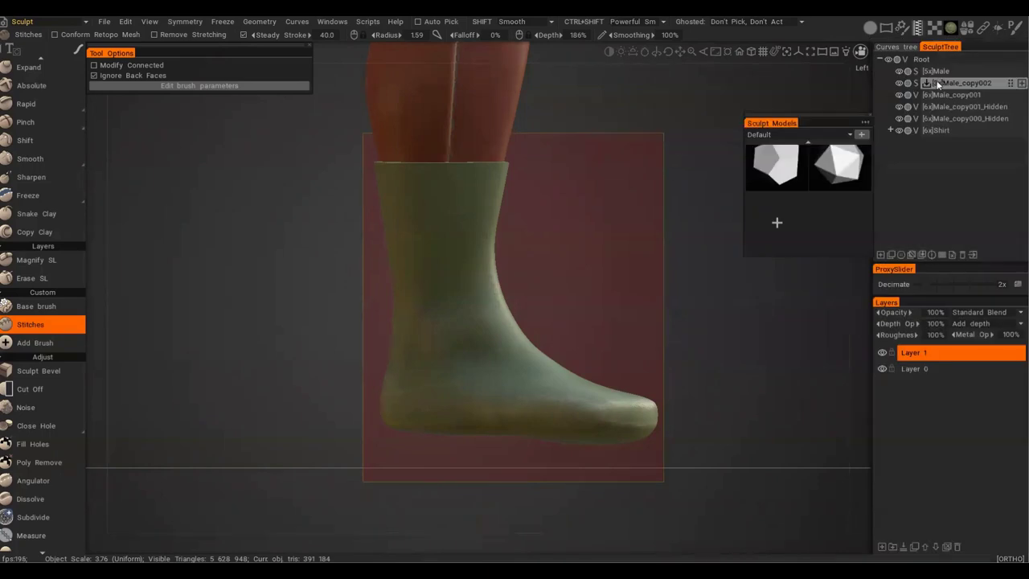
Set the Stitches brush radius to 0.833 and draw a stitched seam down the boot's side from its upper edge towards the toe.
right_drag(453, 213, 446, 219)
mouse_move(467, 205)
alt+mouse_down()
mouse_move(447, 207)
mouse_move(475, 212)
alt+mouse_up()
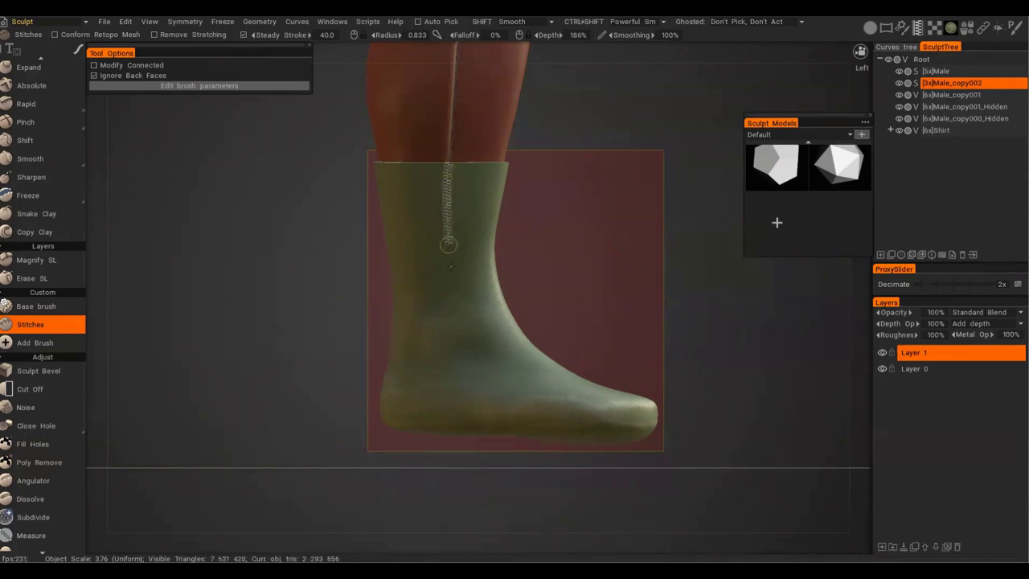
mouse_move(456, 299)
mouse_down()
mouse_move(489, 381)
mouse_move(591, 425)
mouse_up()
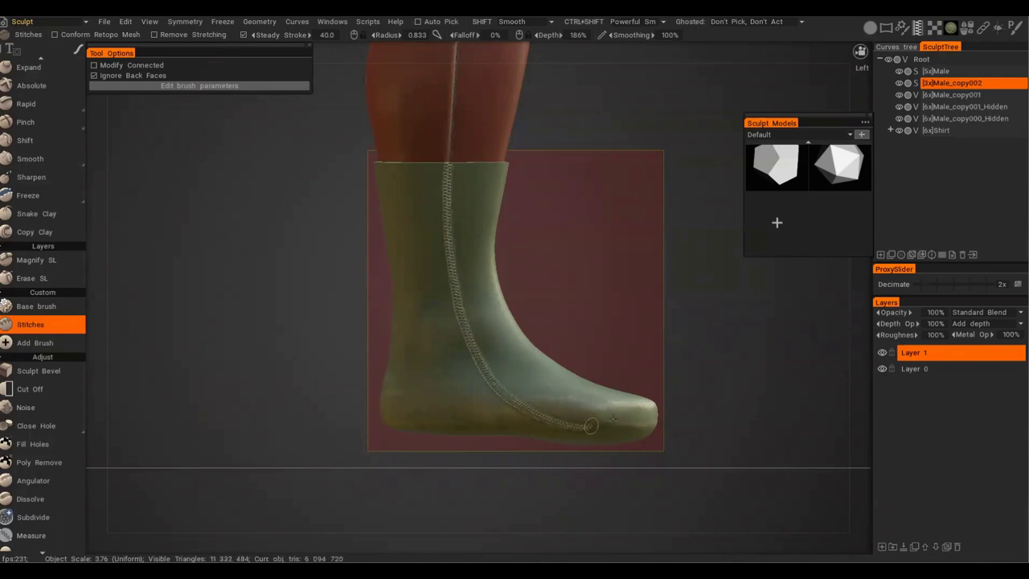
Inspect the boot's stitched seam up close from several angles, then view the whole boot from the side.
alt+drag(471, 271, 540, 341)
alt+middle_drag(804, 330, 513, 319)
alt+right_drag(346, 315, 581, 334)
alt+drag(582, 338, 427, 345)
alt+drag(586, 317, 443, 294)
alt+right_drag(474, 307, 706, 349)
mouse_move(695, 349)
alt+mouse_down()
mouse_move(503, 345)
mouse_move(381, 324)
mouse_move(617, 312)
mouse_move(728, 349)
alt+mouse_up()
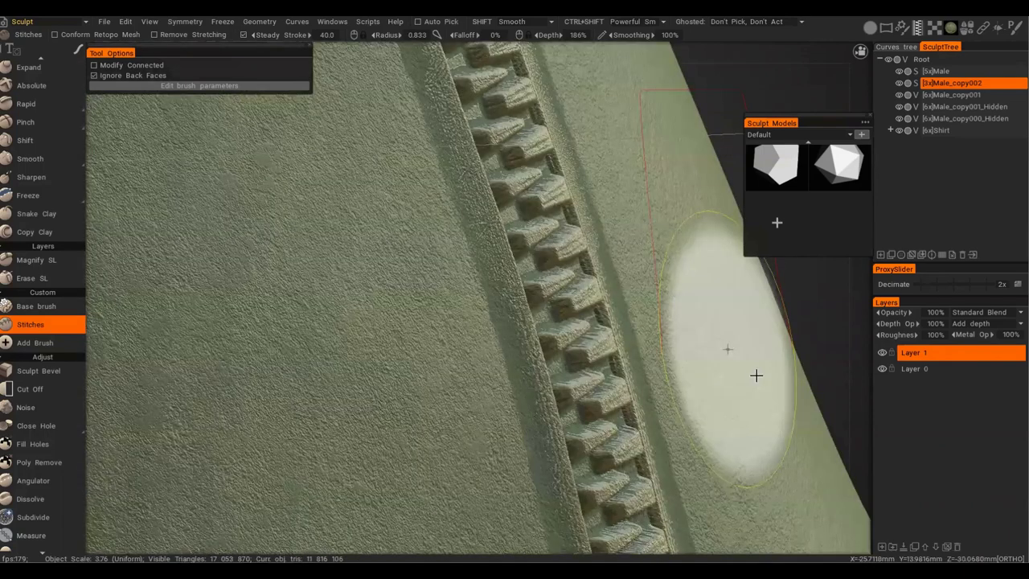
alt+right_drag(739, 371, 672, 402)
alt+drag(672, 402, 440, 346)
alt+right_drag(440, 347, 345, 364)
alt+middle_drag(344, 363, 388, 441)
mouse_move(555, 426)
alt+mouse_down()
mouse_move(517, 432)
mouse_move(560, 426)
alt+mouse_up()
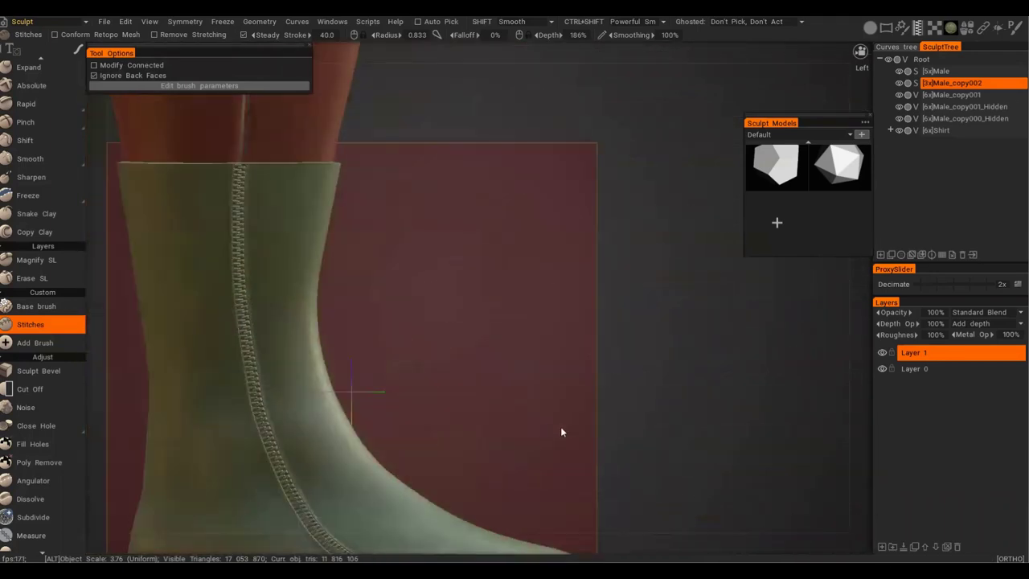
alt+middle_drag(561, 426, 642, 420)
alt+right_drag(432, 275, 423, 288)
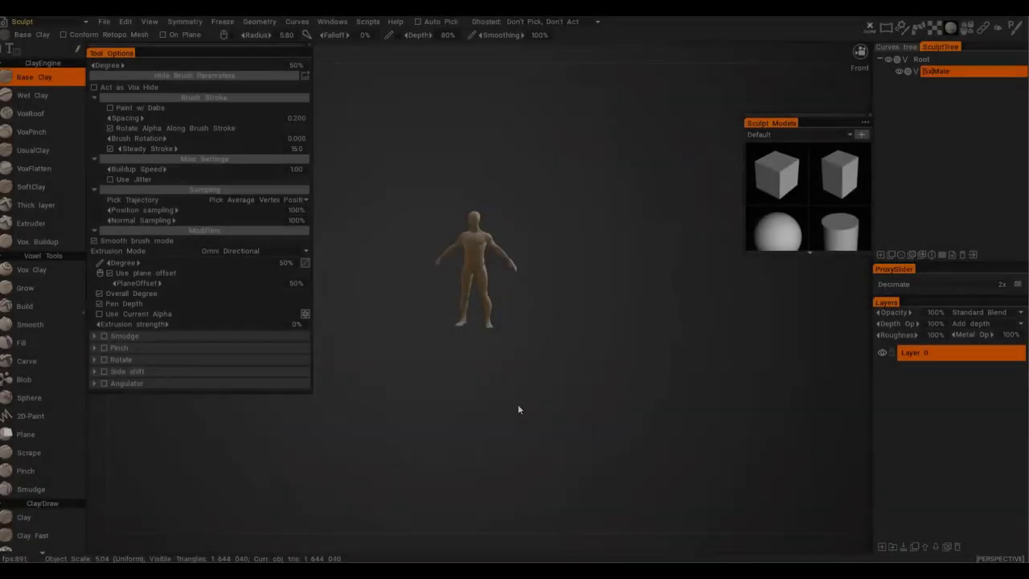
With symmetry on, mark a long-sleeved shirt region on the male figure from neck to waist and wrists using Vox Layer.
scroll(544, 269, up, 5)
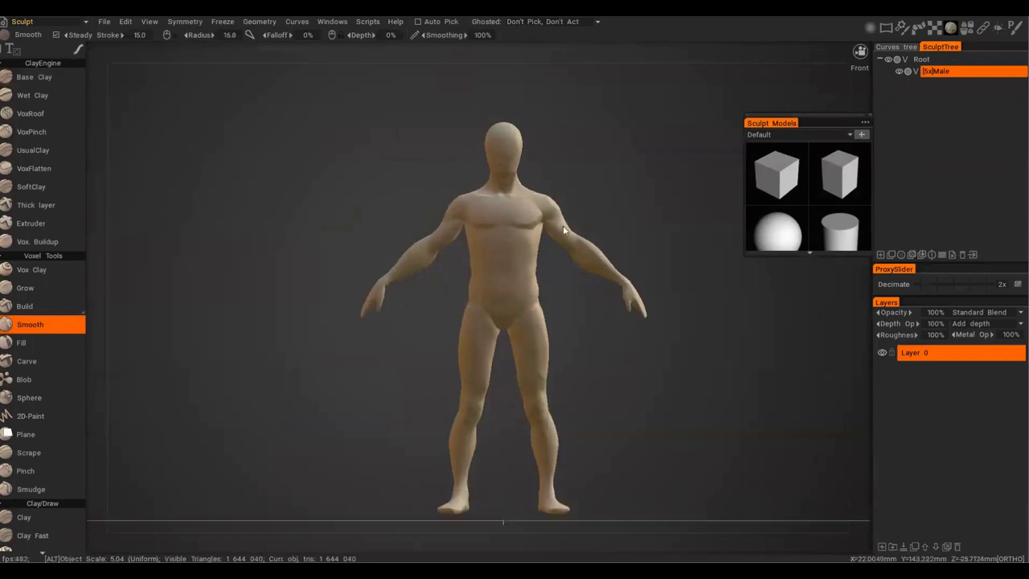
key(s)
click(466, 211)
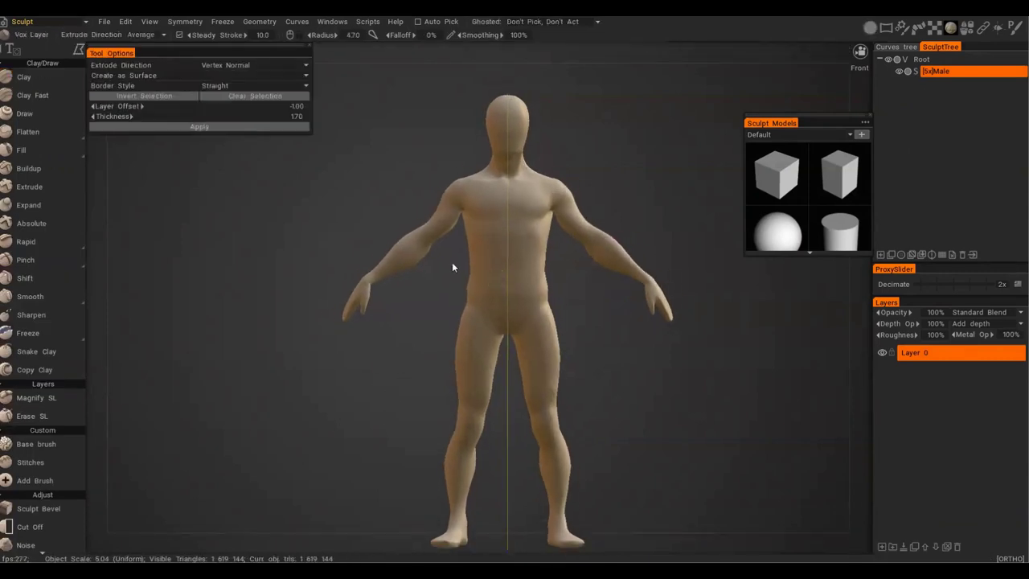
click(519, 179)
click(518, 305)
click(382, 295)
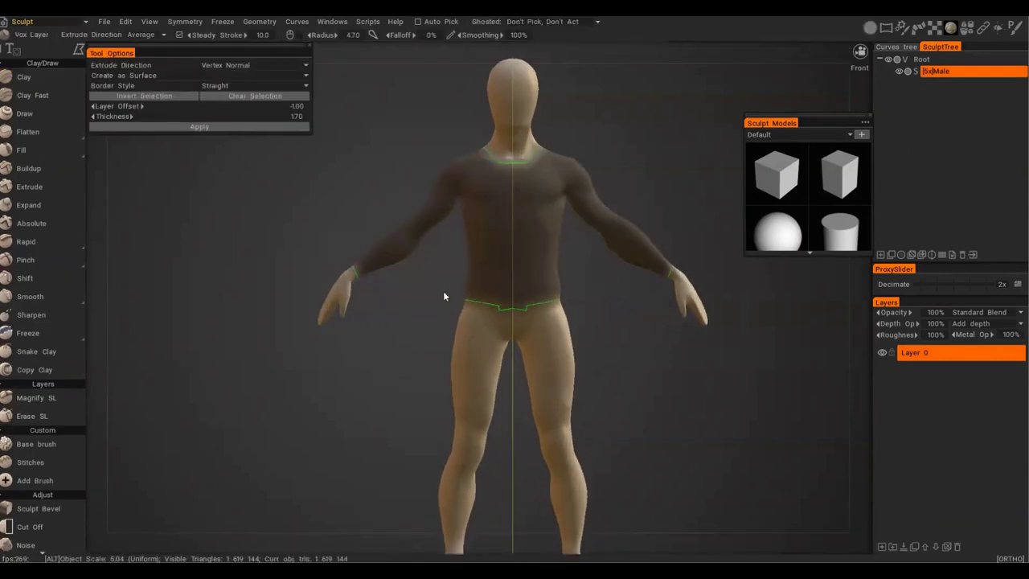
Create the shirt layer with a thickness of 1.5 and give it the dark red shader.
mouse_move(482, 312)
alt+mouse_down()
mouse_move(707, 346)
mouse_move(481, 322)
alt+mouse_up()
alt+middle_drag(481, 321, 496, 342)
click(297, 117)
text(1.5)
key(Return)
click(293, 127)
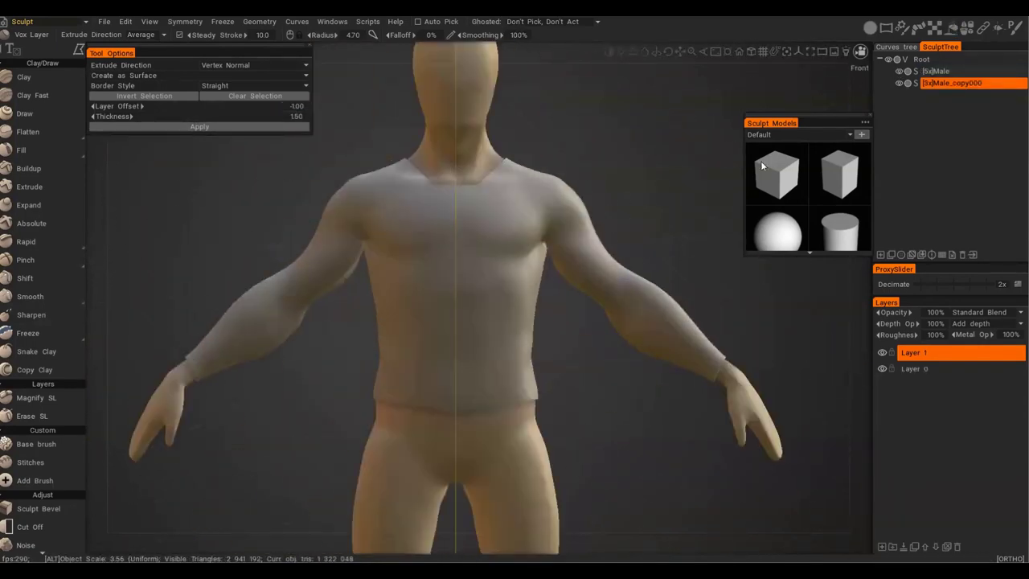
key(space)
click(938, 184)
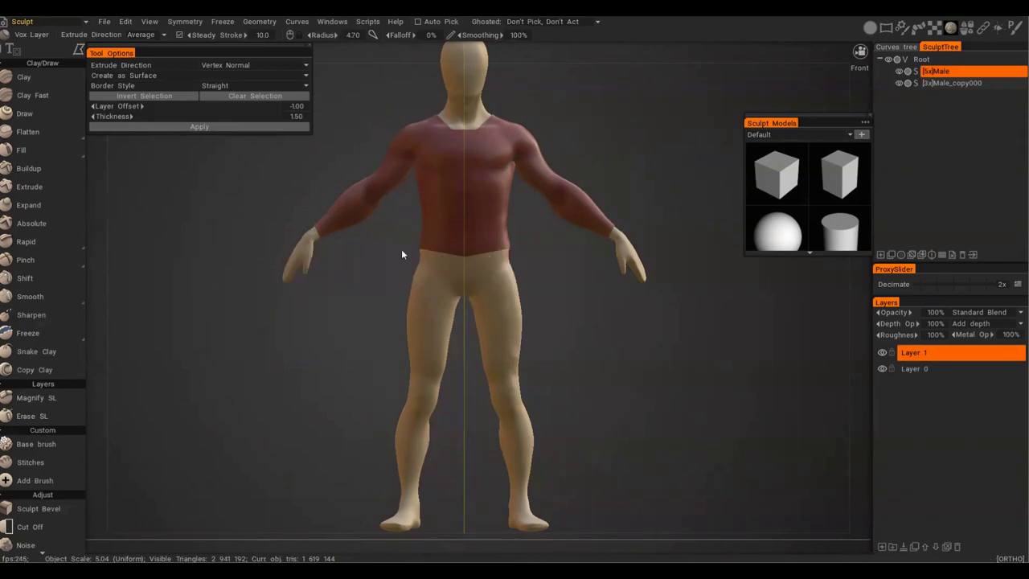
Mark the figure's lower body from waist to ankles and create the trousers layer with a thickness of 1.3.
drag(475, 245, 370, 491)
click(298, 117)
text(1.3)
key(Return)
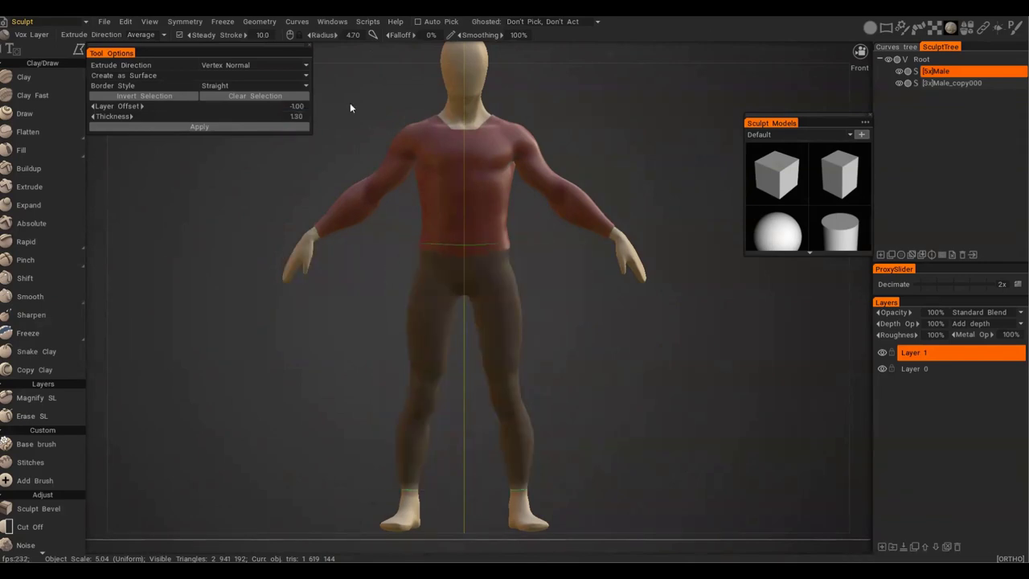
click(199, 127)
click(899, 72)
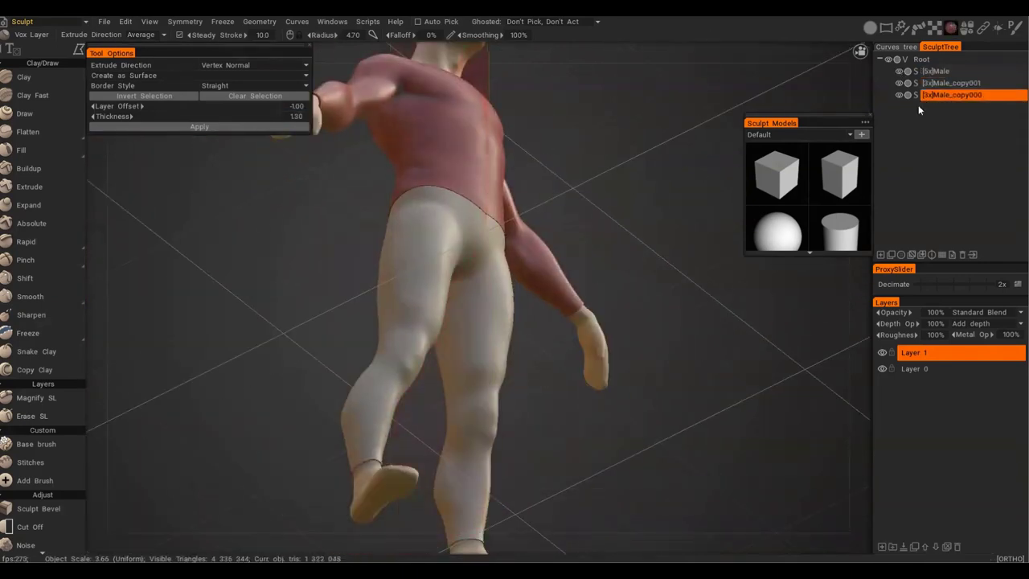
Save the scene as Character Tutorial 2.
key(ctrl+s)
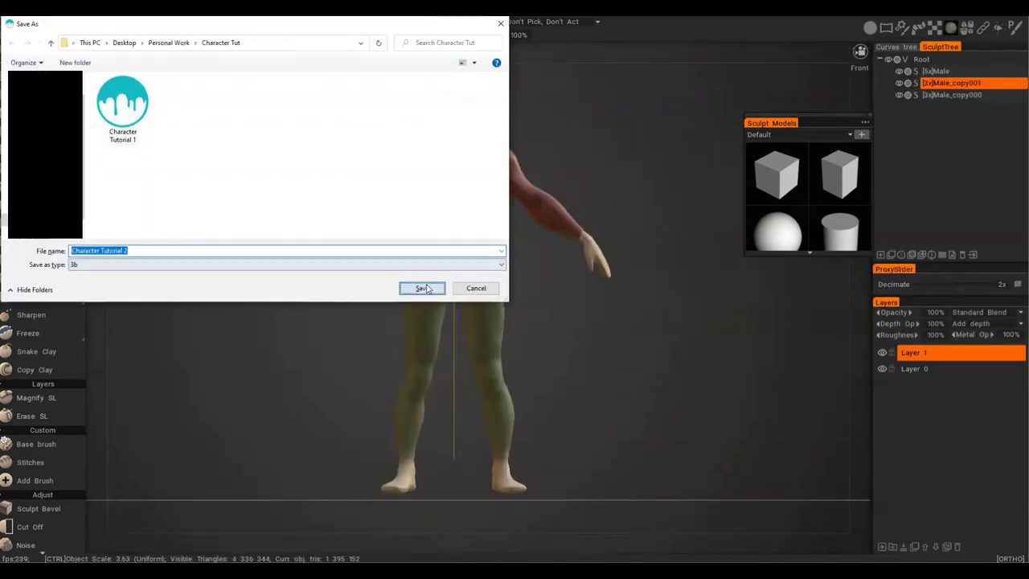
click(422, 288)
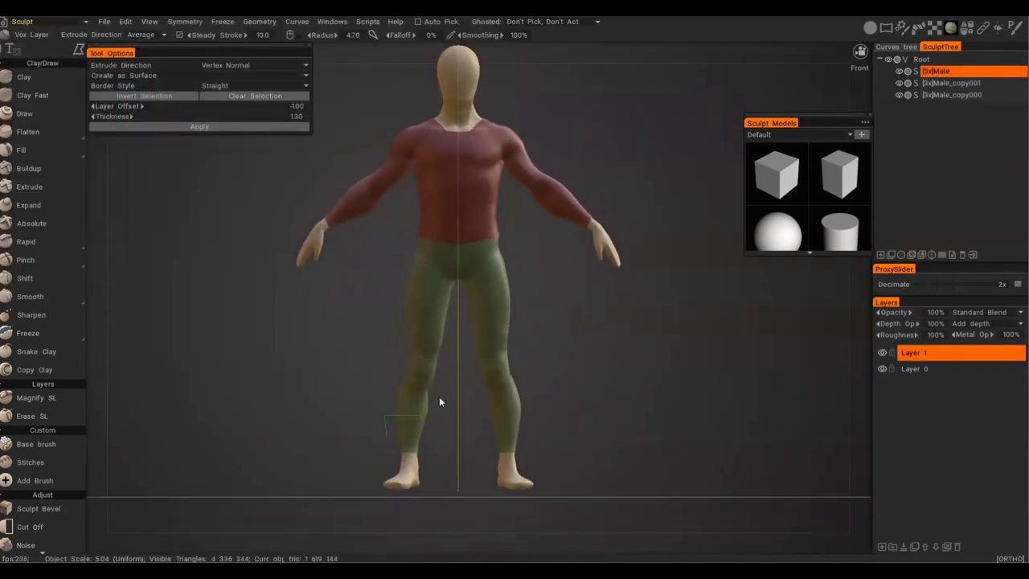
Create the boots layer over the lower legs and feet with a thickness of 1.7 and isolate the male figure.
click(294, 116)
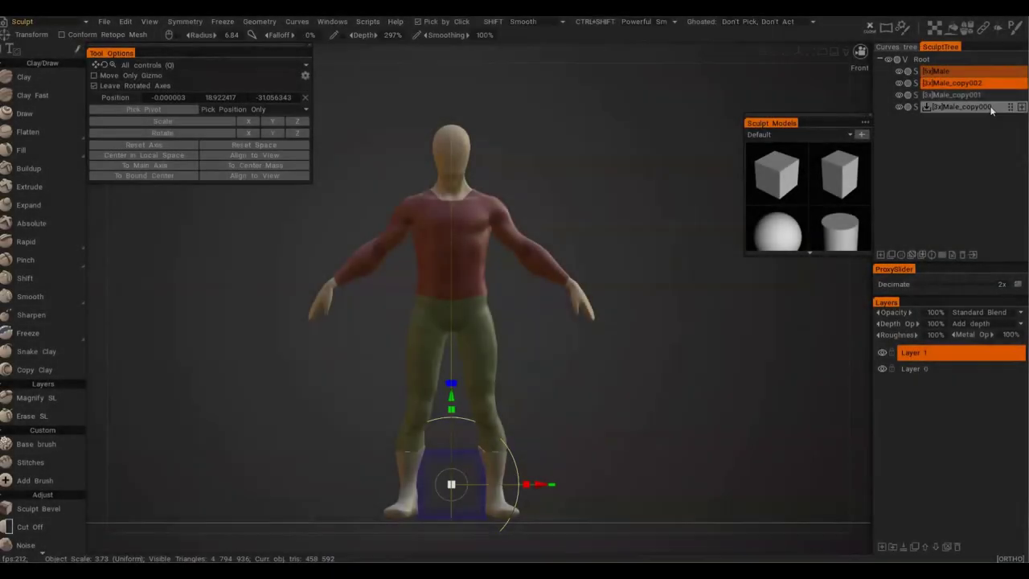
click(898, 83)
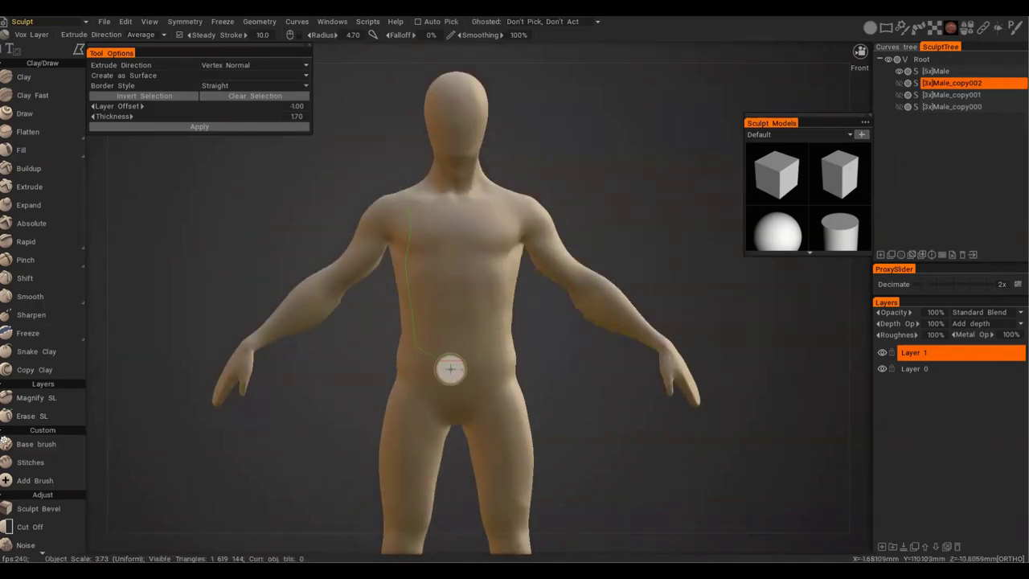
click(935, 71)
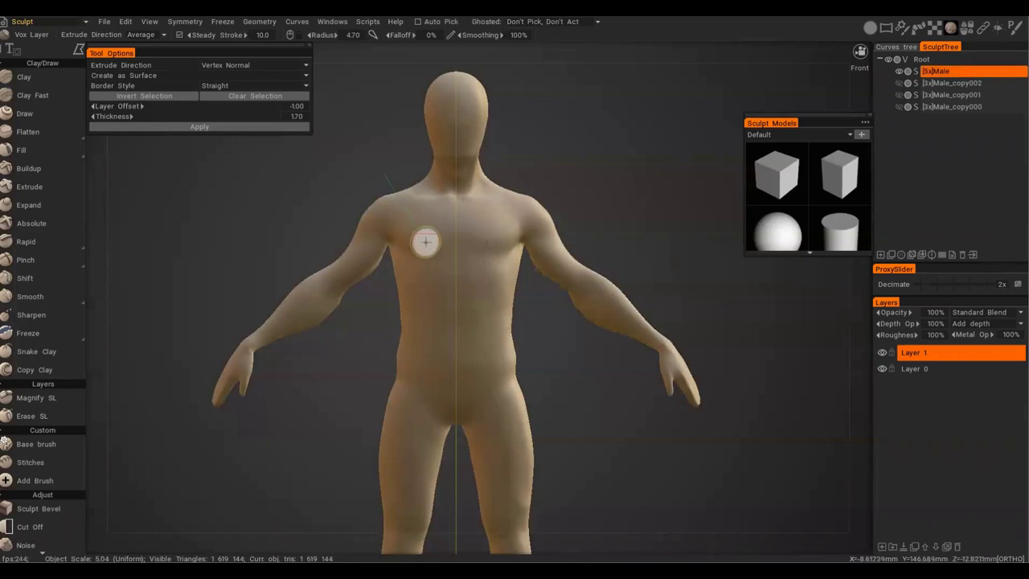
Mark a rounded chest plate region on the figure's front torso, from below the collar to the waist, using Vox Layer.
mouse_move(404, 250)
mouse_down()
mouse_move(465, 369)
mouse_move(406, 189)
mouse_up()
alt+drag(426, 317, 450, 314)
mouse_move(451, 314)
alt+right_down()
mouse_move(472, 285)
mouse_move(482, 314)
alt+right_up()
ctrl+drag(301, 196, 321, 201)
mouse_move(551, 346)
alt+mouse_down()
mouse_move(580, 358)
mouse_move(555, 350)
alt+mouse_up()
mouse_move(567, 438)
alt+middle_down()
mouse_move(549, 373)
mouse_move(546, 403)
alt+middle_up()
key(e)
click(592, 289)
mouse_move(360, 203)
mouse_down()
mouse_move(413, 308)
mouse_move(503, 312)
mouse_up()
mouse_move(369, 369)
mouse_down()
mouse_move(445, 473)
mouse_move(484, 474)
mouse_up()
alt+right_drag(483, 450, 471, 462)
alt+middle_drag(470, 462, 465, 418)
drag(399, 339, 470, 405)
alt+right_drag(463, 370, 431, 397)
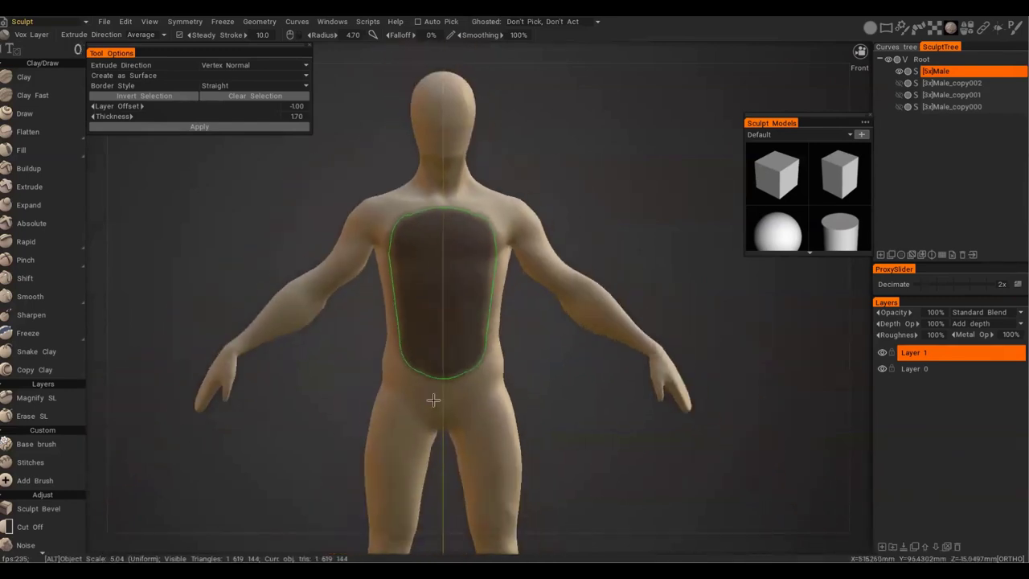
Create the chest plate layer with a thickness of 2.5, show the clothing and assign a polished metal shader to the plate.
click(295, 117)
text(2.5)
click(250, 127)
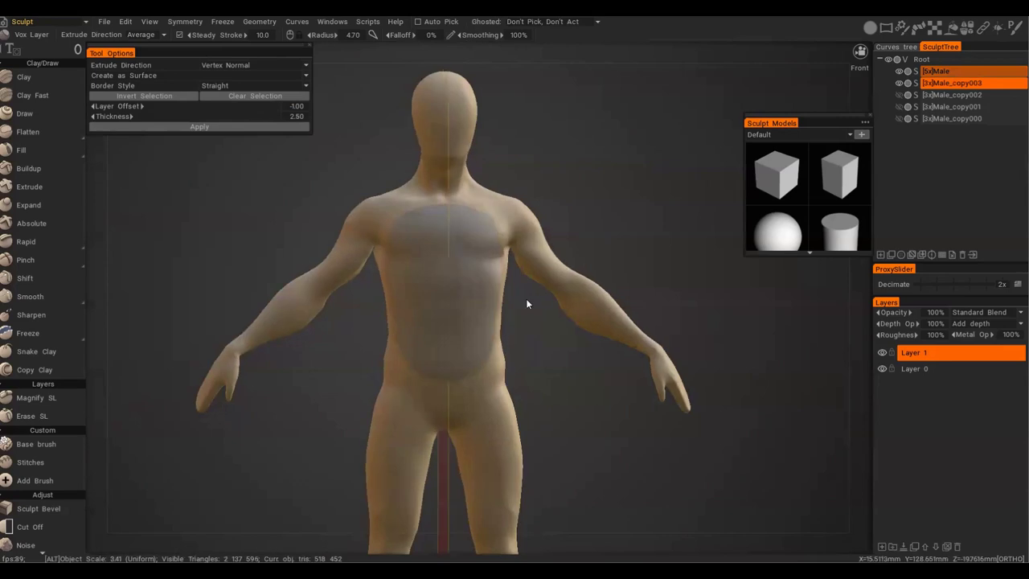
alt+drag(526, 298, 635, 299)
drag(899, 118, 898, 95)
alt+drag(603, 306, 483, 262)
mouse_move(952, 32)
click(948, 161)
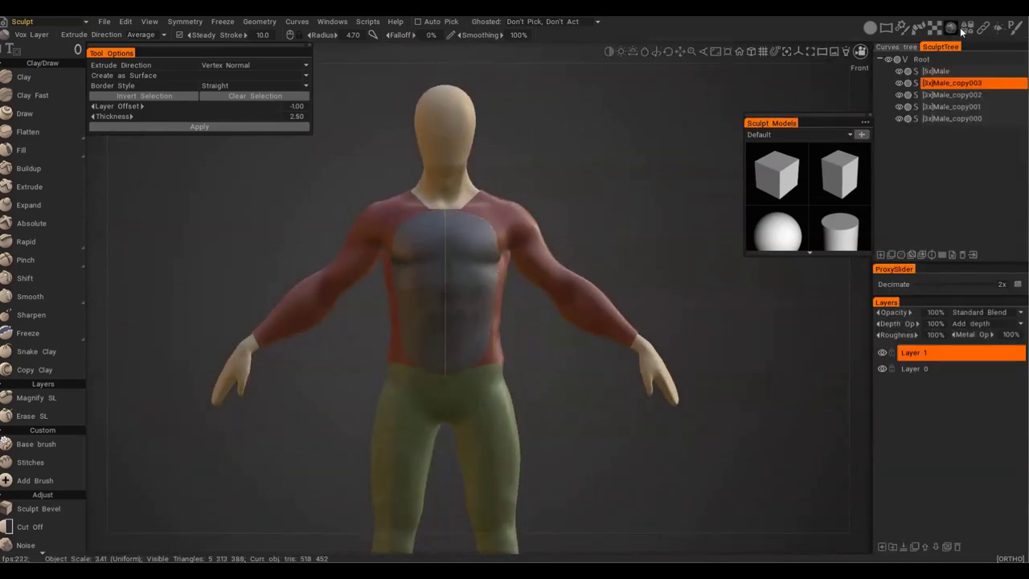
Trim the chest plate's upper corners near the armpits with Cut Off.
drag(667, 321, 592, 320)
key(KP_2)
key(t)
key(k)
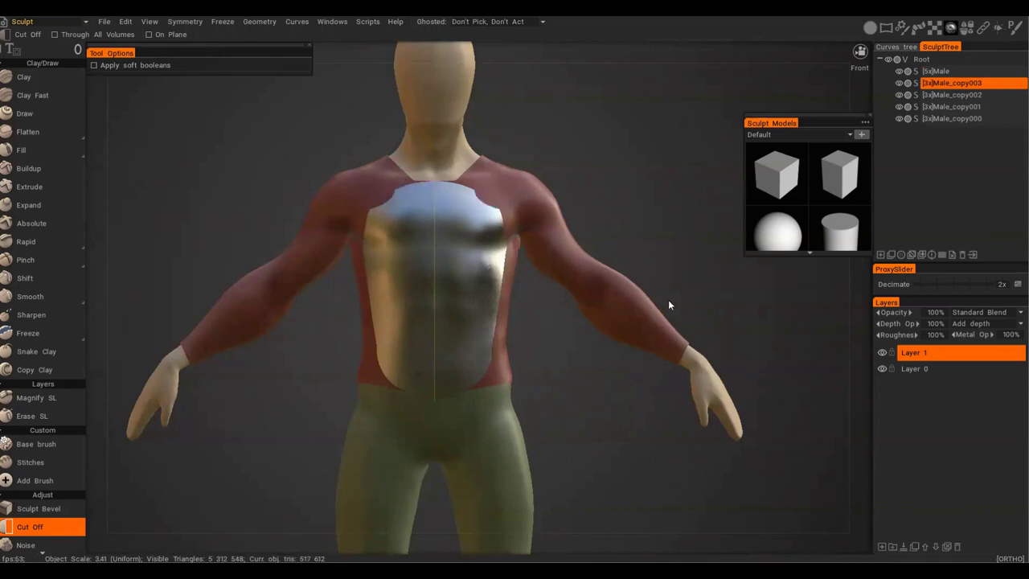
drag(669, 300, 419, 339)
key(KP_2)
Isolate the male figure and mark a symmetrical shoulder pad region over the outer shoulders and upper arms.
right_drag(549, 312, 547, 386)
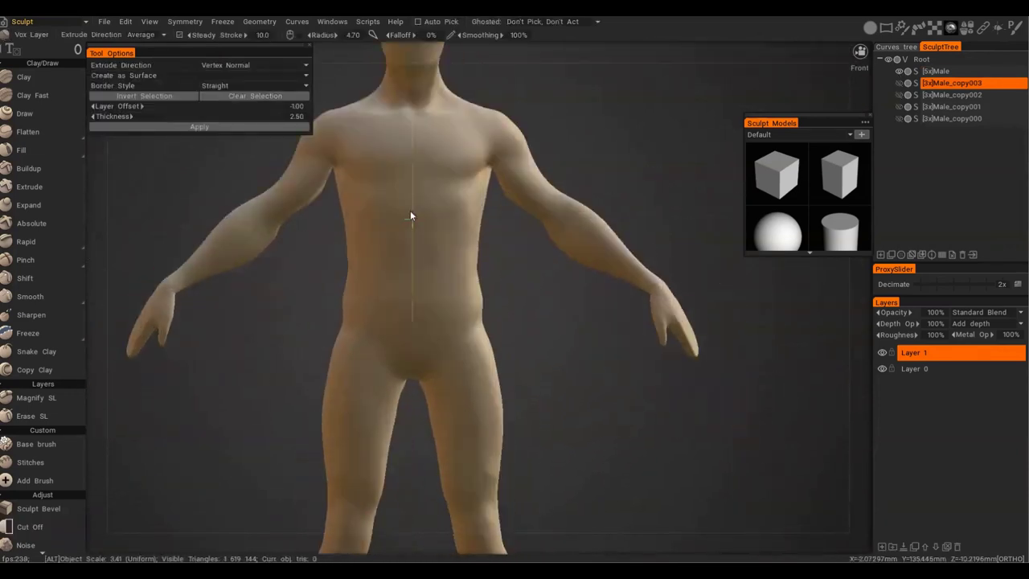
mouse_move(410, 210)
alt+mouse_down()
mouse_move(459, 293)
mouse_move(413, 336)
alt+mouse_up()
alt+drag(515, 410, 515, 303)
key(h)
mouse_move(385, 278)
alt+mouse_down()
mouse_move(311, 230)
mouse_move(552, 489)
mouse_move(413, 383)
mouse_move(438, 212)
mouse_move(292, 357)
mouse_move(399, 248)
mouse_move(379, 203)
alt+mouse_up()
key(e)
click(465, 238)
key(e)
right_drag(393, 219, 362, 221)
mouse_move(398, 241)
alt+mouse_down()
mouse_move(416, 278)
mouse_move(398, 284)
alt+mouse_up()
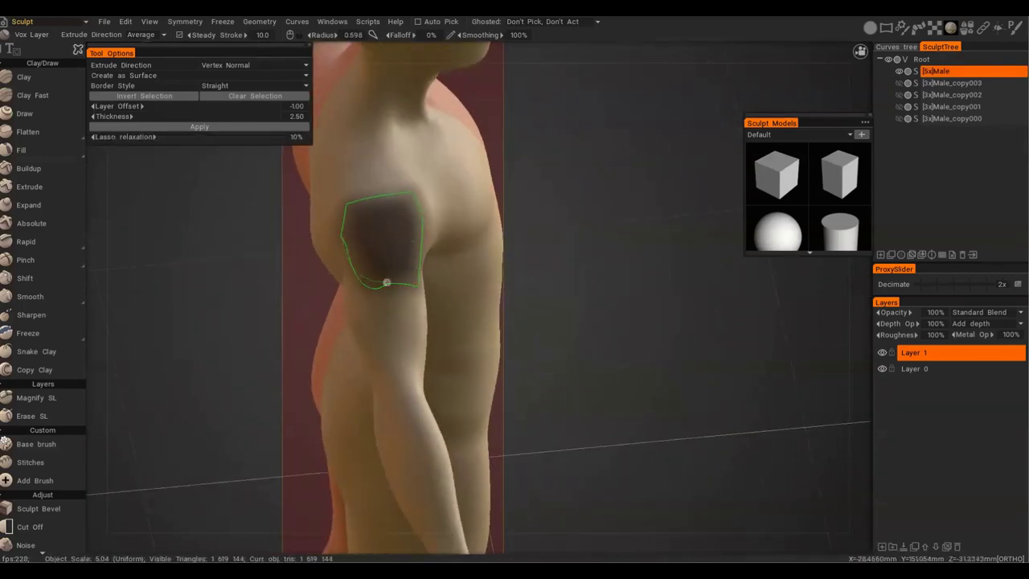
alt+shift+drag(360, 254, 354, 196)
alt+middle_drag(354, 196, 417, 325)
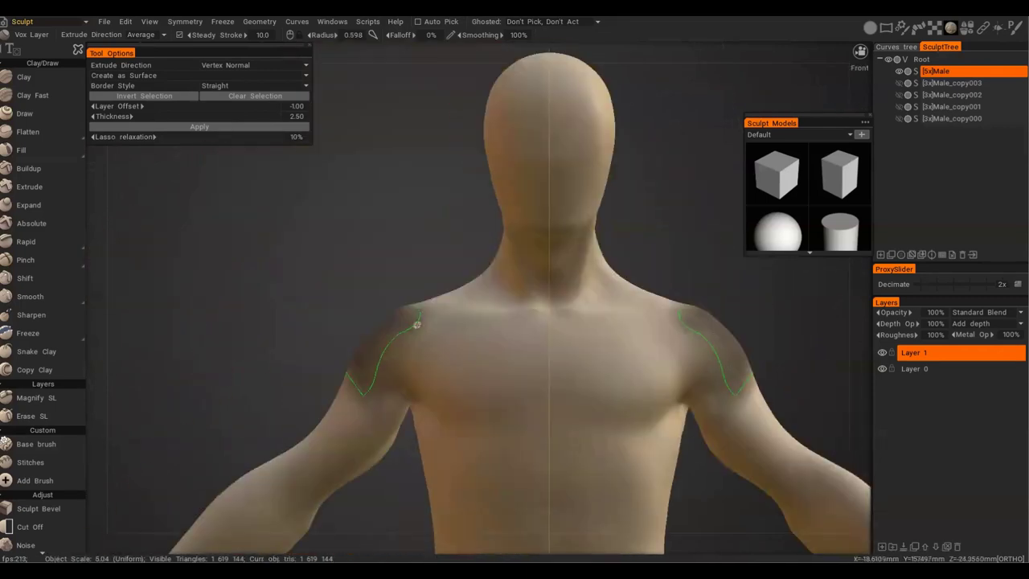
mouse_move(381, 359)
alt+mouse_down()
mouse_move(577, 388)
mouse_move(549, 400)
alt+mouse_up()
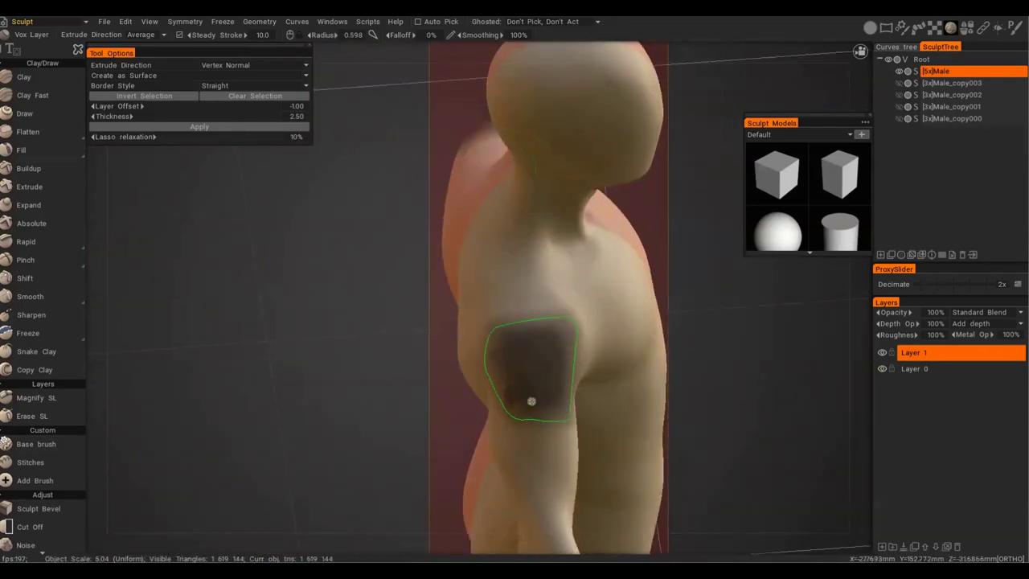
Create the metal shoulder pads with a thickness of 2.5 and smooth the armor surface with a smoothing degree of 1.
key(KP_1)
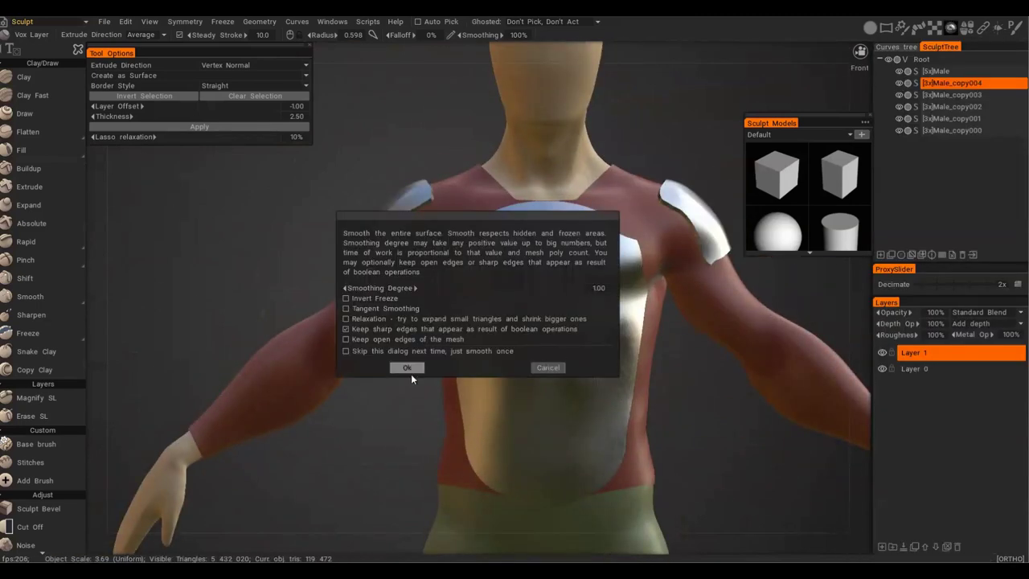
click(408, 369)
click(410, 368)
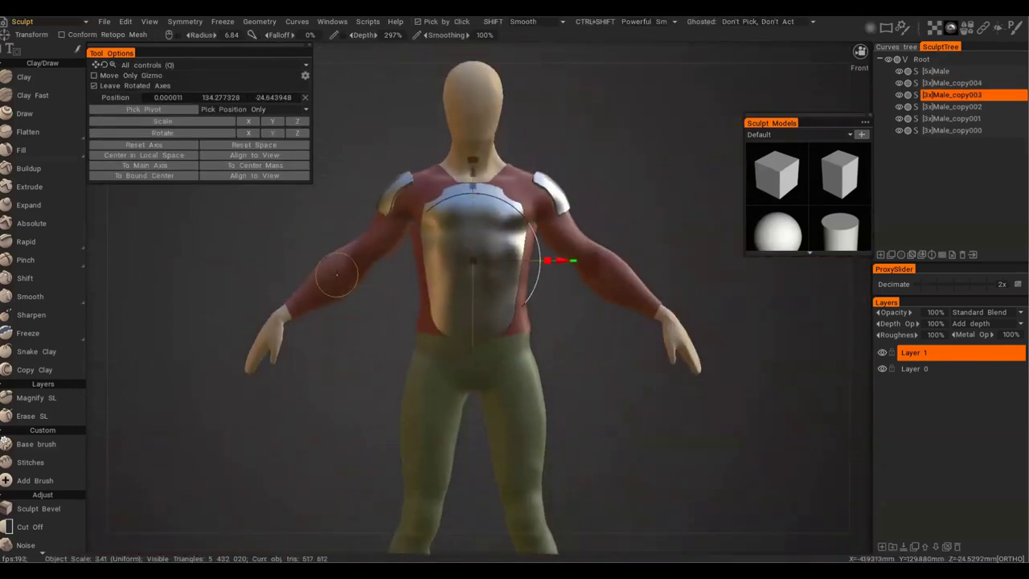
Mark the outer forearms of the figure from below the elbow to the wrist as the region for the forearm guards.
click(948, 72)
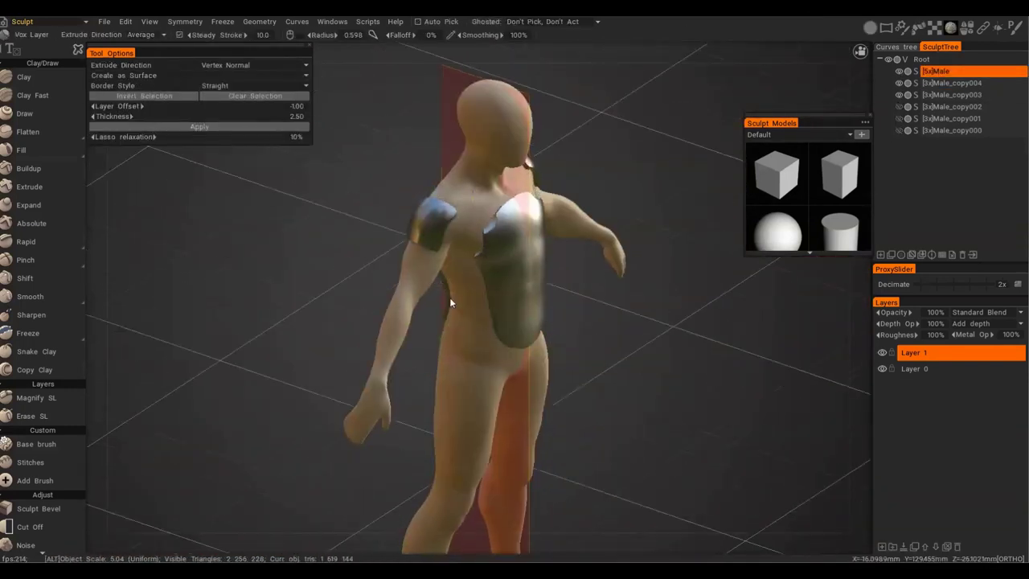
alt+drag(450, 298, 527, 310)
key(e)
mouse_move(572, 380)
alt+mouse_down()
mouse_move(684, 335)
mouse_move(436, 373)
alt+mouse_up()
alt+right_drag(437, 372, 638, 291)
alt+middle_drag(639, 291, 497, 318)
key(e)
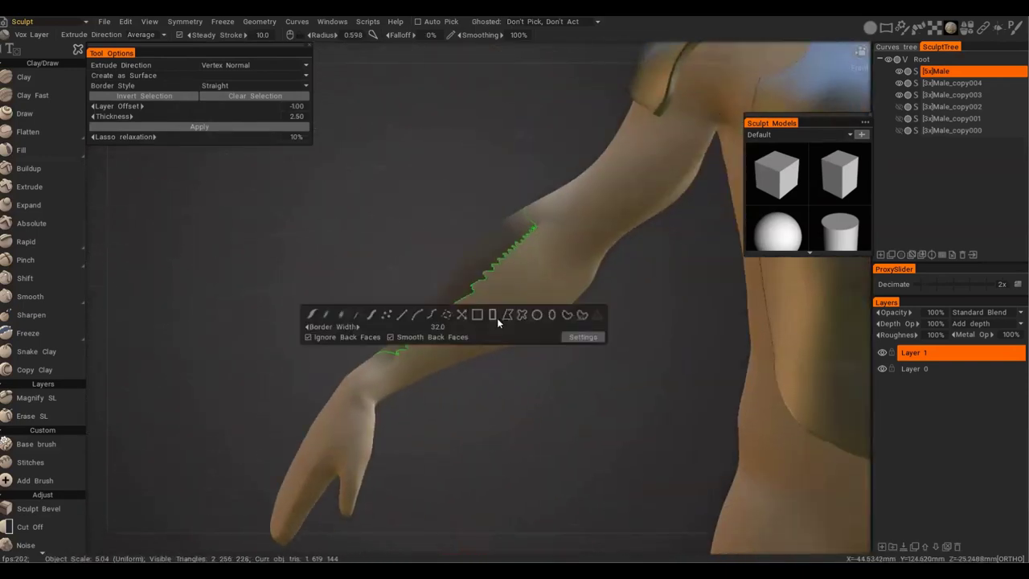
click(495, 316)
alt+drag(468, 260, 418, 394)
alt+right_drag(418, 394, 277, 340)
alt+drag(276, 340, 434, 358)
alt+right_drag(434, 358, 581, 381)
mouse_move(581, 382)
alt+mouse_down()
mouse_move(404, 341)
mouse_move(517, 369)
mouse_move(469, 348)
mouse_move(474, 365)
alt+mouse_up()
key(e)
alt+drag(475, 365, 499, 363)
drag(408, 300, 442, 346)
alt+drag(443, 345, 395, 331)
alt+right_drag(395, 331, 302, 282)
Create the forearm guards layer with a thickness of 2.5 and assign the polished metal shader.
click(199, 126)
mouse_move(951, 28)
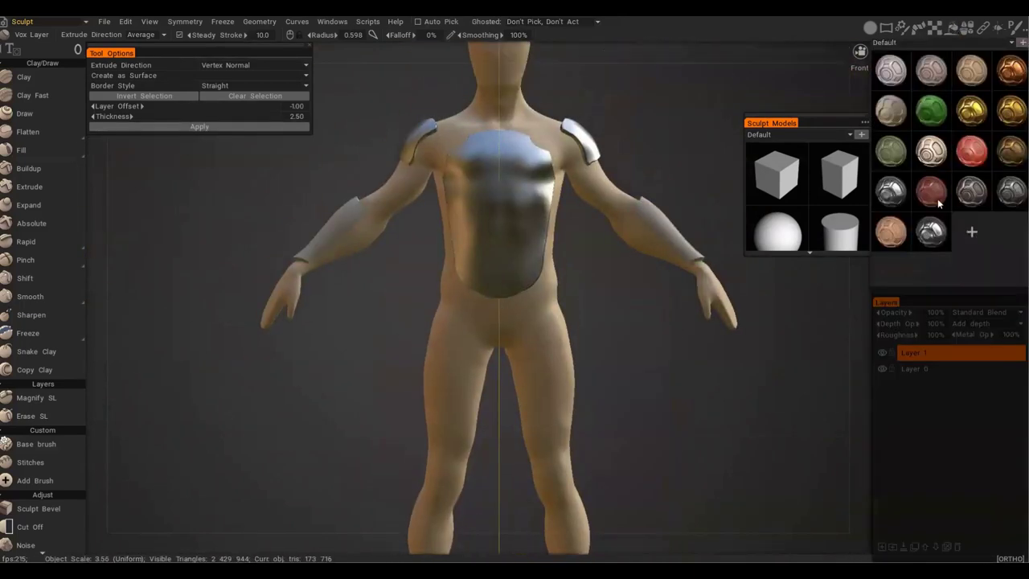
click(930, 230)
Examine the fit of the forearm guards and other armor from several sides, with the figure and clothing hidden and shown.
alt+right_drag(515, 265, 635, 298)
alt+drag(635, 297, 673, 281)
alt+drag(450, 370, 514, 330)
alt+right_drag(515, 330, 461, 296)
alt+drag(461, 295, 563, 337)
click(899, 71)
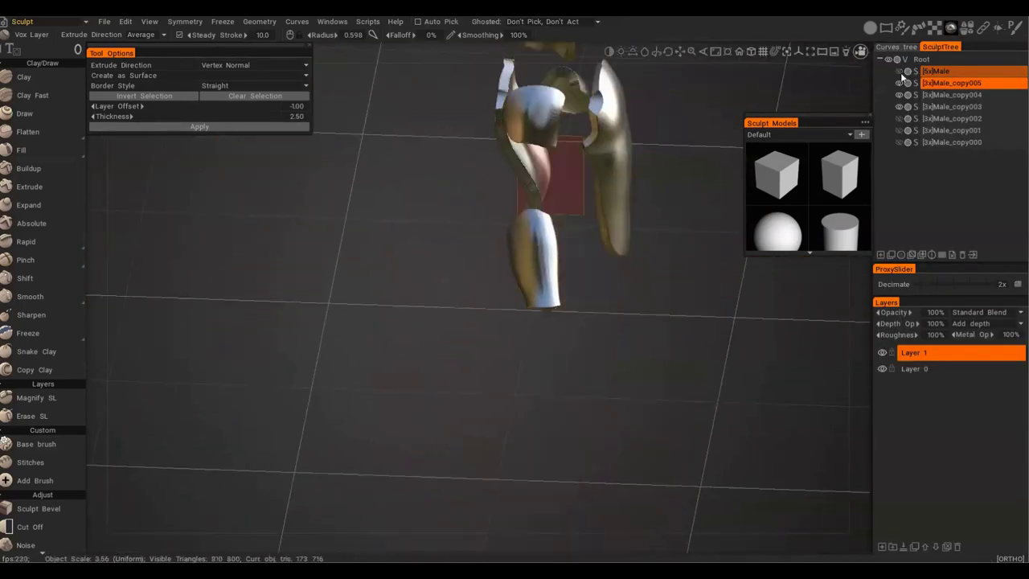
click(899, 71)
click(936, 72)
alt+drag(700, 337, 595, 305)
alt+right_drag(595, 305, 539, 273)
alt+click(899, 72)
alt+drag(522, 143, 519, 143)
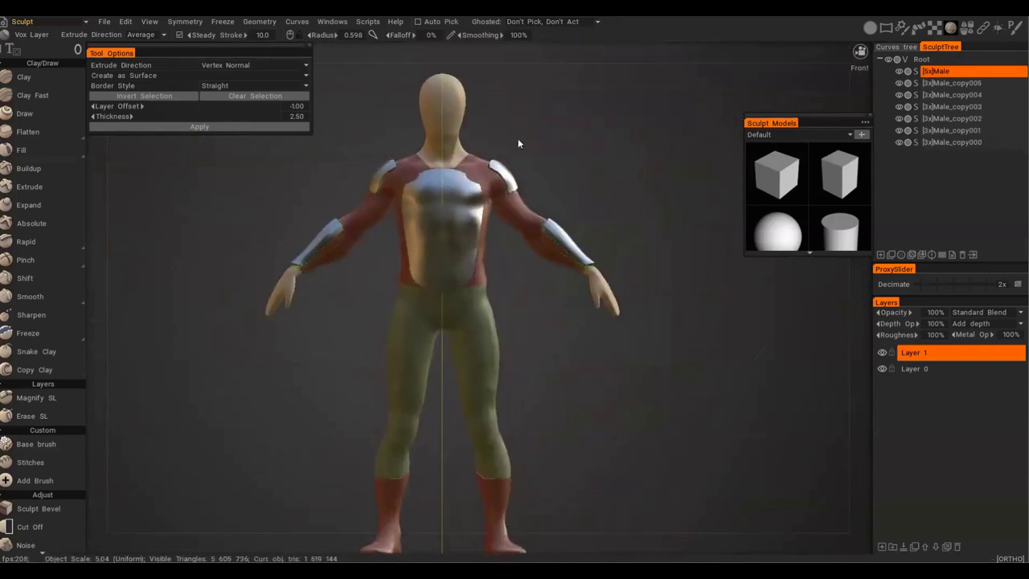
Mark both shins on the isolated figure with pointed upper edges and create the shin guards layer with a thickness of 2.5.
alt+middle_drag(550, 280, 557, 220)
alt+click(899, 72)
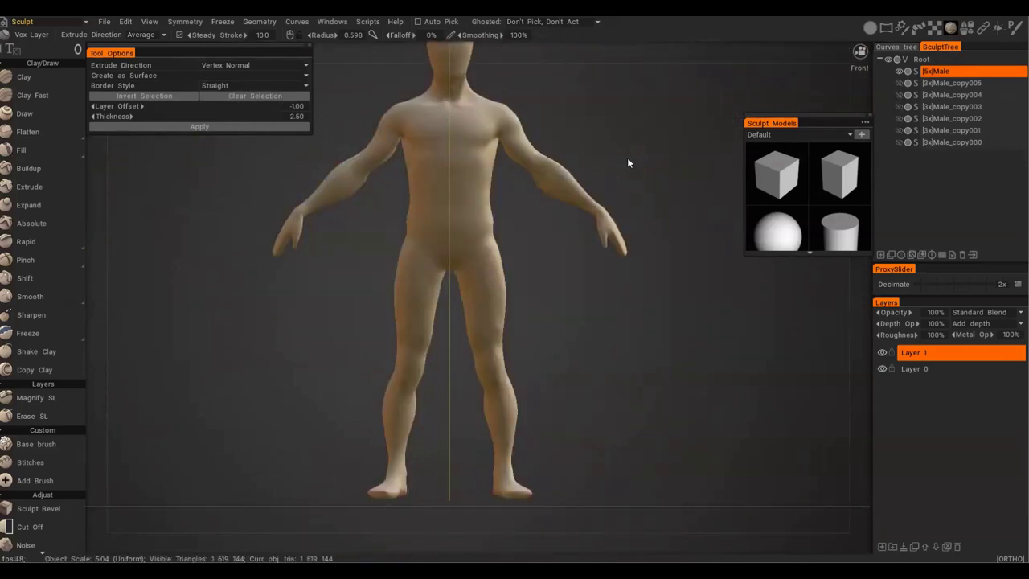
alt+middle_drag(545, 297, 545, 271)
key(e)
click(602, 314)
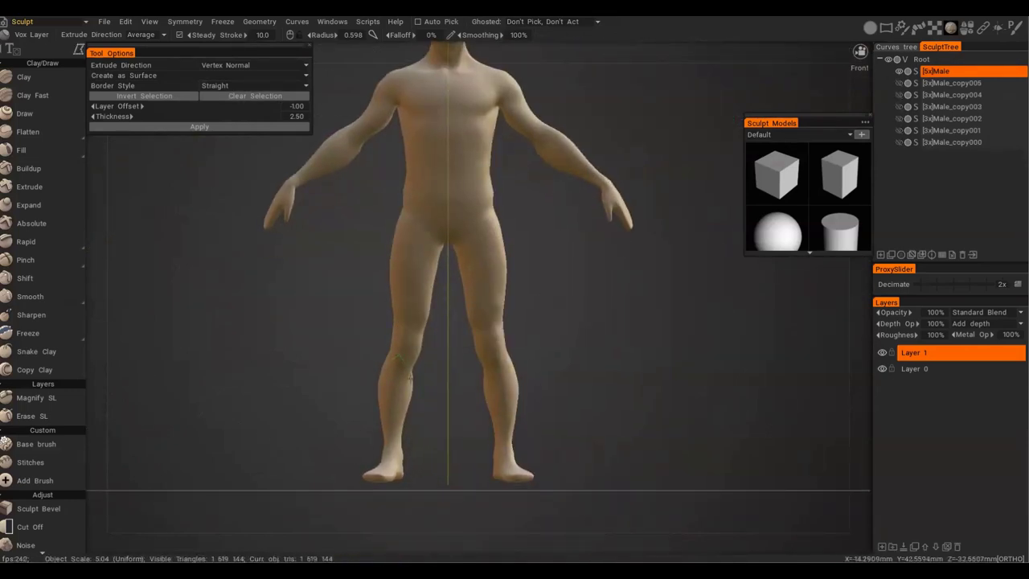
alt+drag(378, 413, 390, 406)
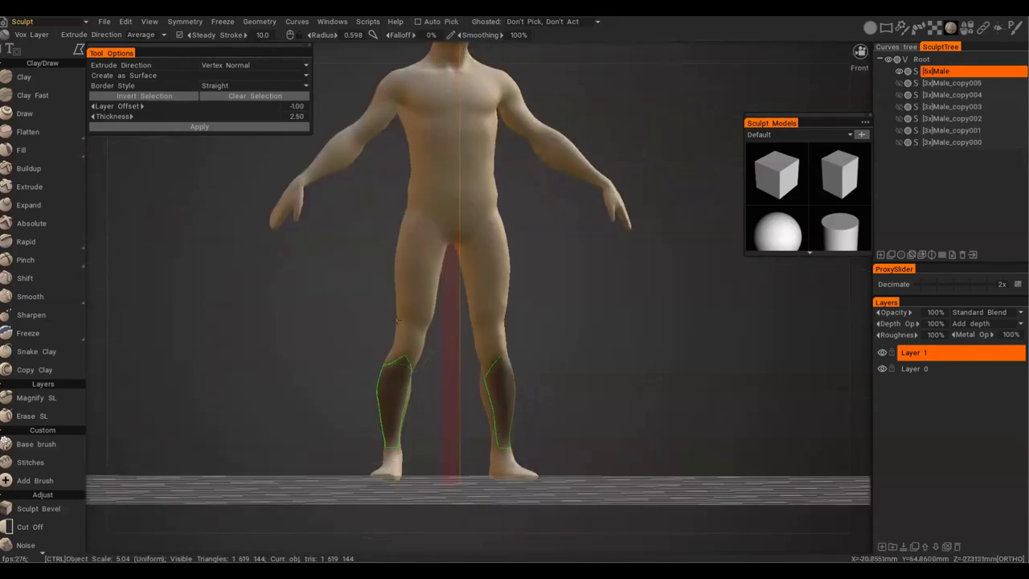
alt+drag(398, 321, 388, 312)
click(256, 127)
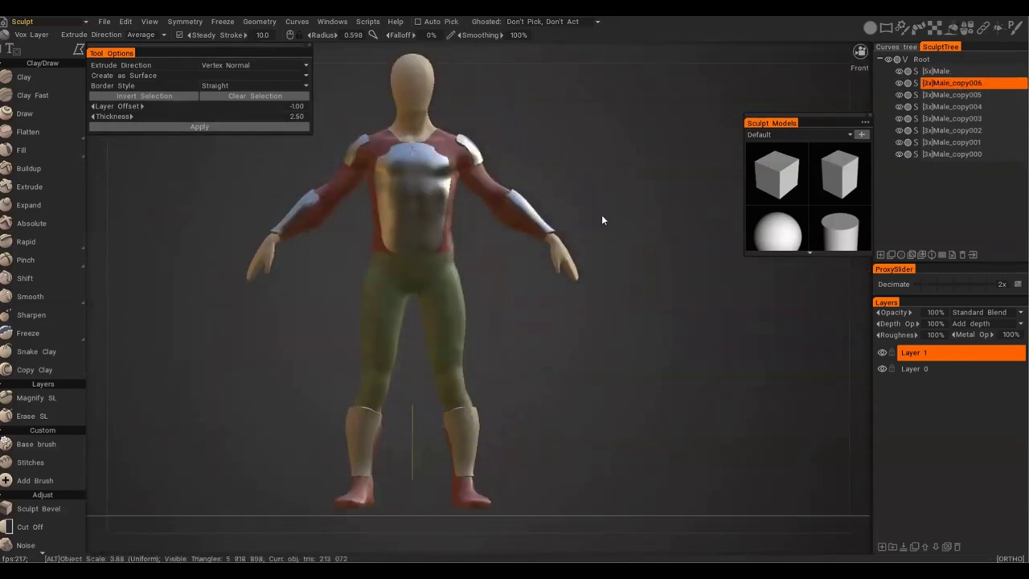
mouse_move(544, 330)
alt+right_down()
mouse_move(486, 310)
mouse_move(559, 319)
alt+right_up()
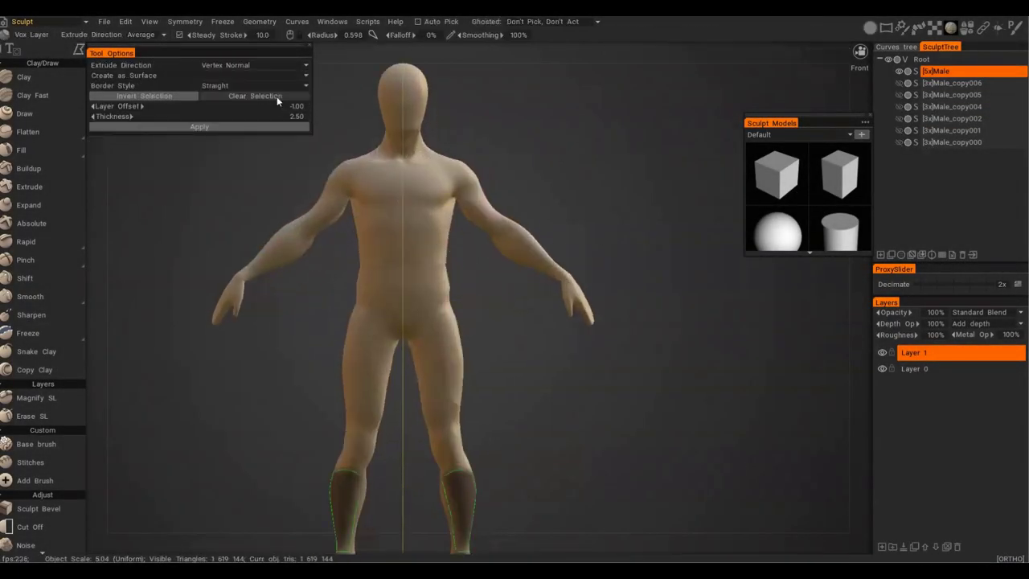
Mark the whole torso from neckline to a tapered lower edge and create a new torso armor layer with a thickness of 2.5.
key(e)
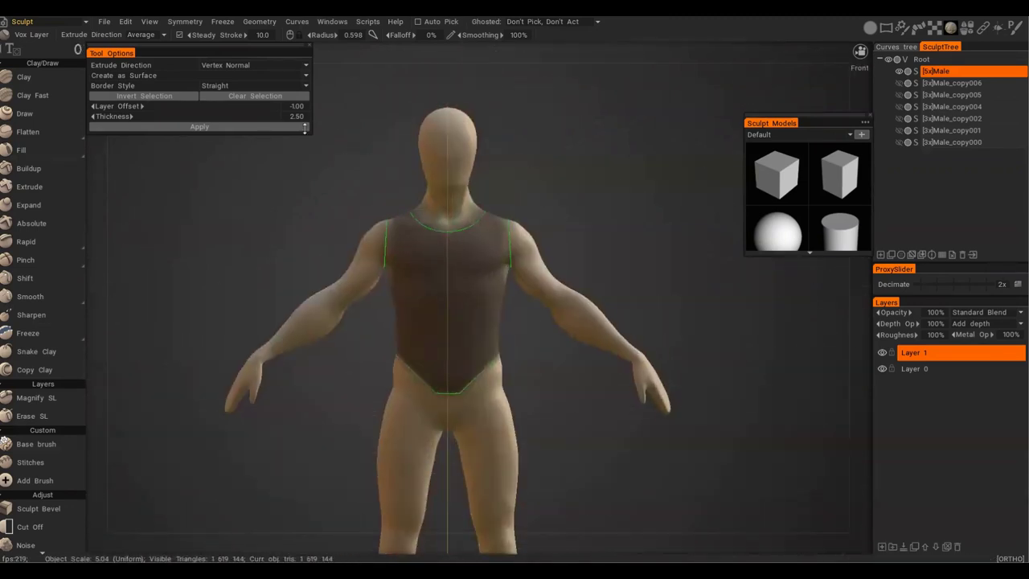
key(Return)
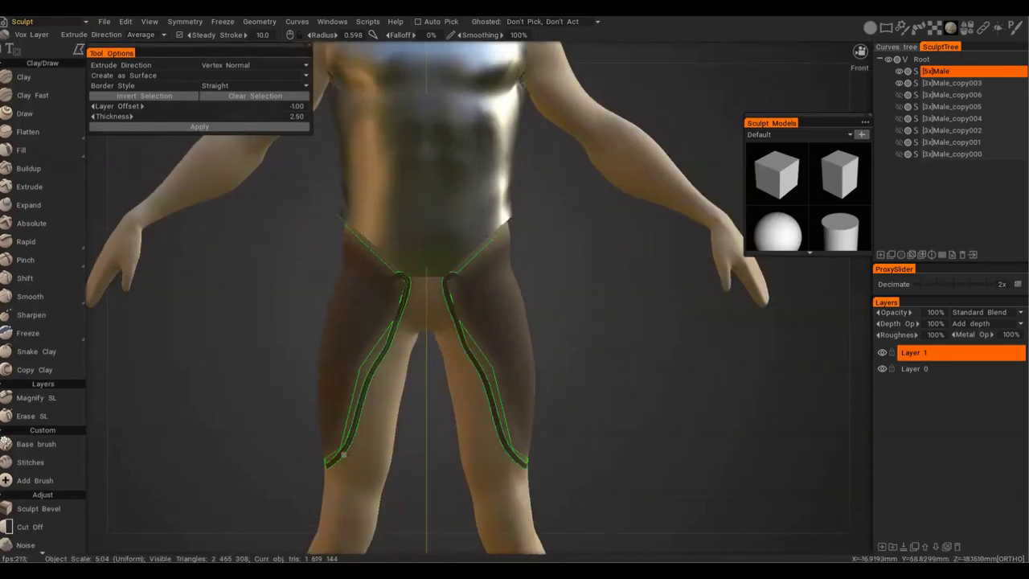
Refine the inner edges of the marked thighs, create the metal thigh guards with a thickness of 2.5 and trim them with Cut Off.
shift+drag(270, 386, 468, 341)
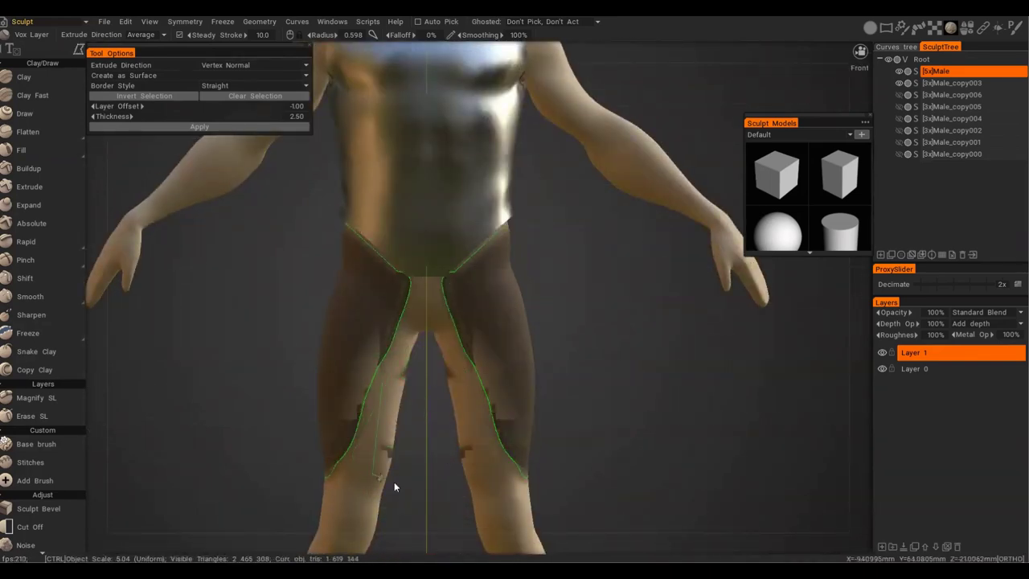
shift+drag(345, 467, 368, 386)
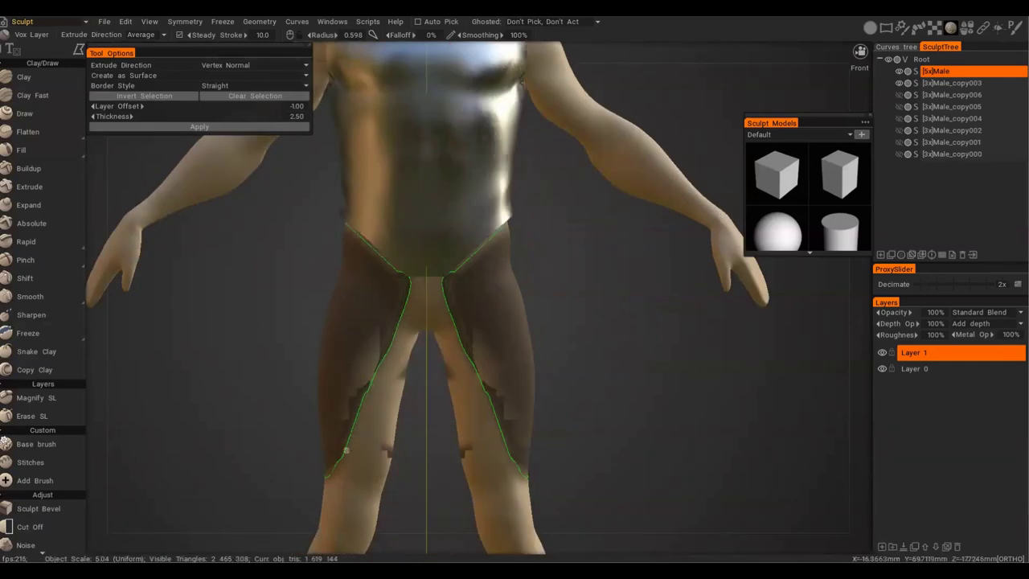
click(270, 127)
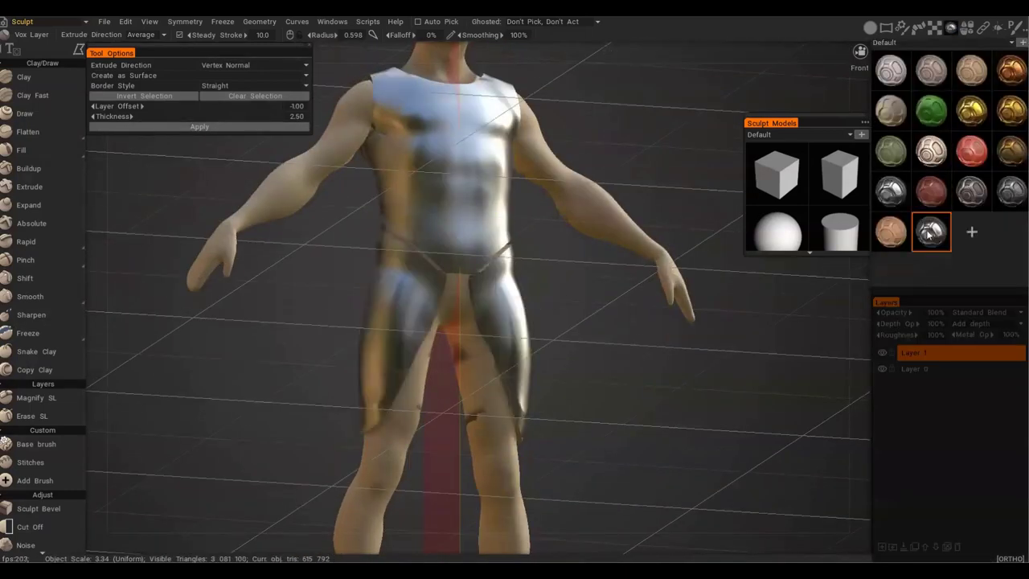
click(29, 527)
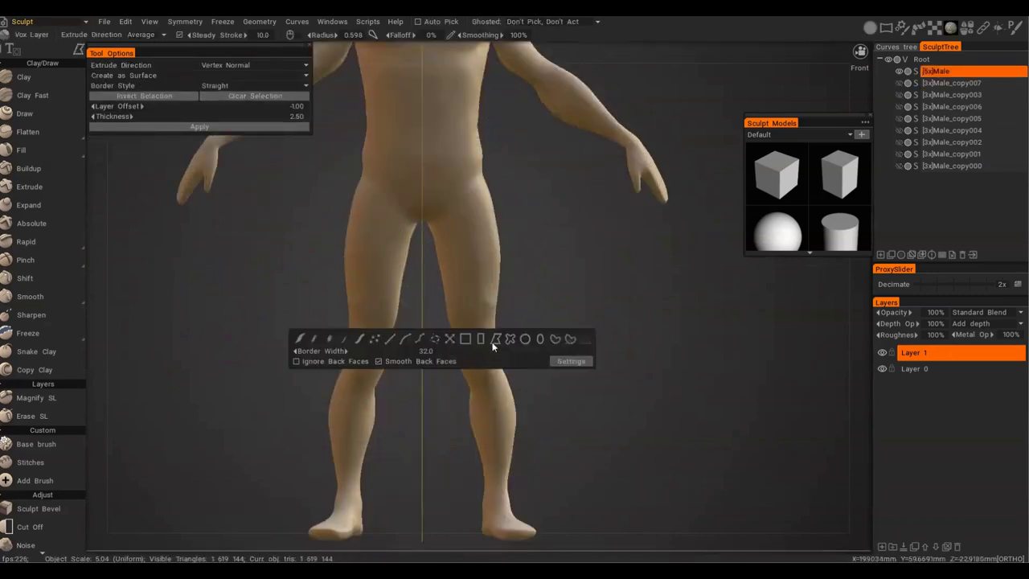
Mark an oval region over each knee and create the knee guards layer with a thickness of 2.5.
click(541, 339)
drag(350, 324, 382, 390)
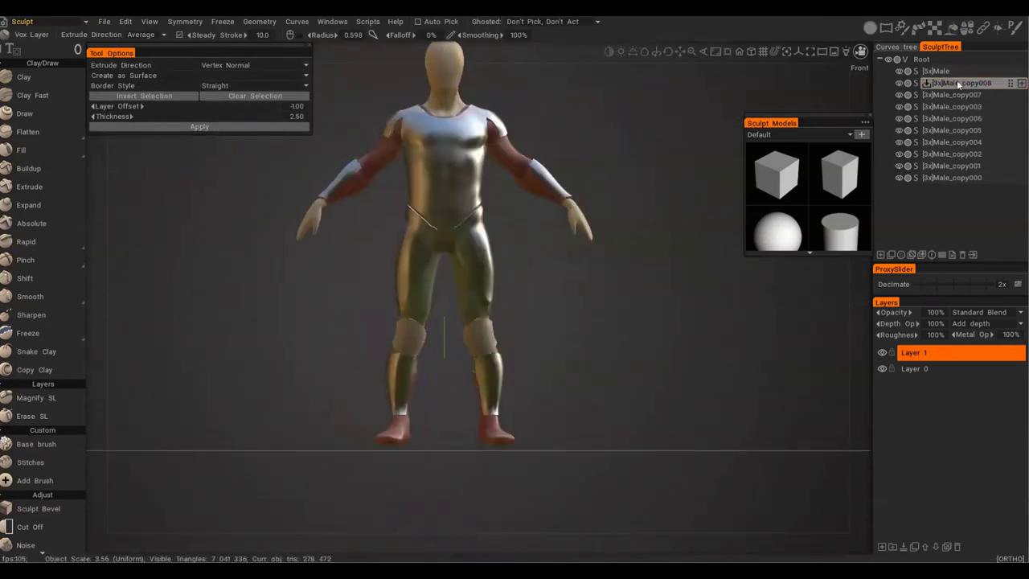
click(958, 83)
alt+drag(500, 280, 453, 306)
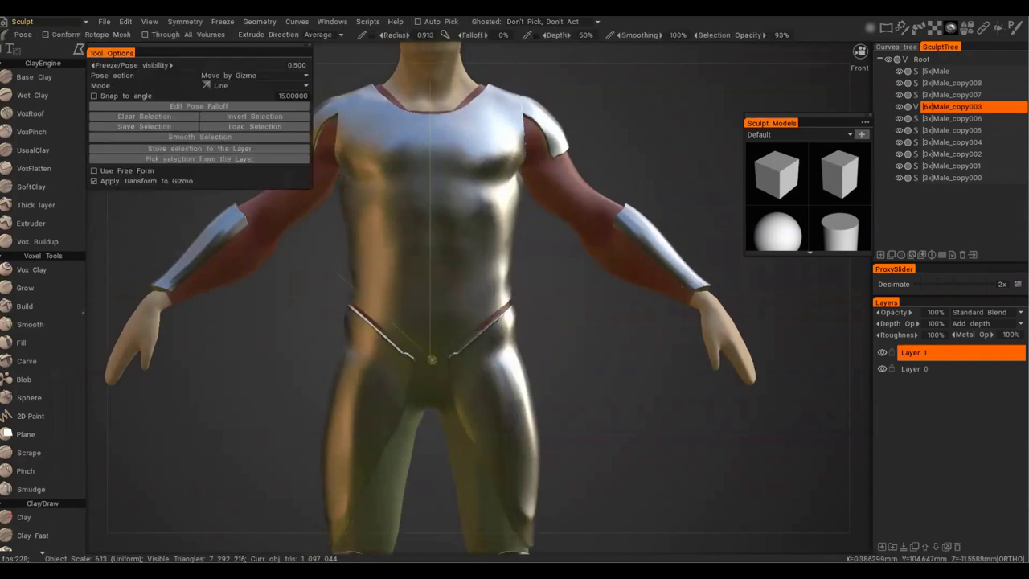
Raise a V-shaped trim band along the torso armor's lower edge using a Line selection in the Pose tool.
drag(429, 346, 433, 371)
middle_drag(313, 314, 344, 320)
mouse_move(446, 370)
alt+shift+mouse_down()
mouse_move(587, 340)
mouse_move(441, 354)
alt+shift+mouse_up()
alt+right_drag(441, 354, 483, 273)
key(ctrl+d)
Select a vertical line down the torso armor's centre with Pose, edit the pose falloff and shape the line into a ridge.
alt+middle_drag(484, 273, 486, 342)
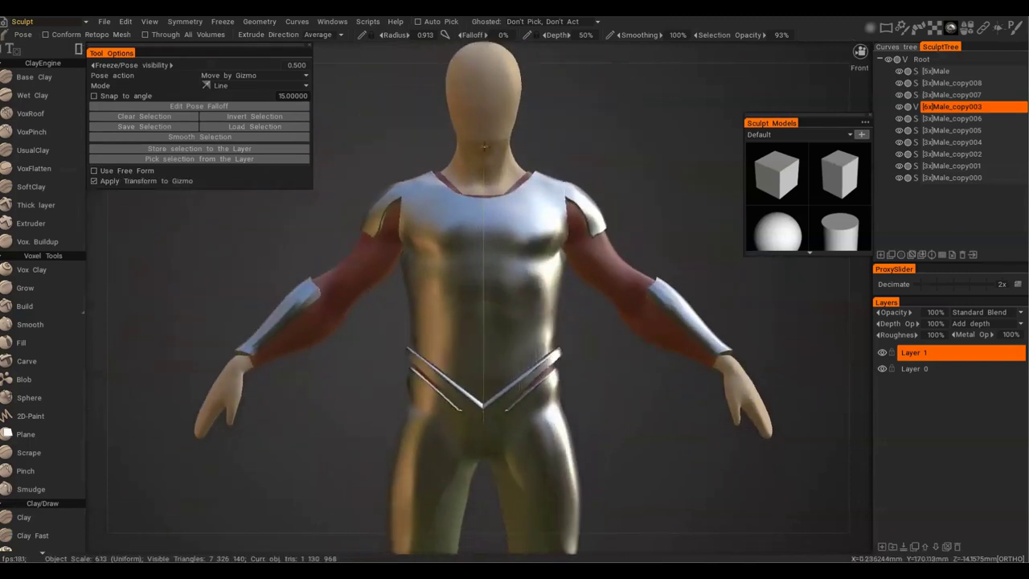
drag(630, 469, 631, 471)
alt+shift+drag(555, 346, 595, 394)
key(ctrl+d)
click(257, 105)
click(591, 439)
drag(486, 201, 601, 457)
alt+shift+drag(579, 402, 426, 322)
Try the voxel Smooth and Grow brushes on the torso armor's centre ridge.
click(31, 325)
alt+right_drag(450, 317, 505, 324)
alt+shift+drag(506, 324, 456, 254)
scroll(457, 255, down, 5)
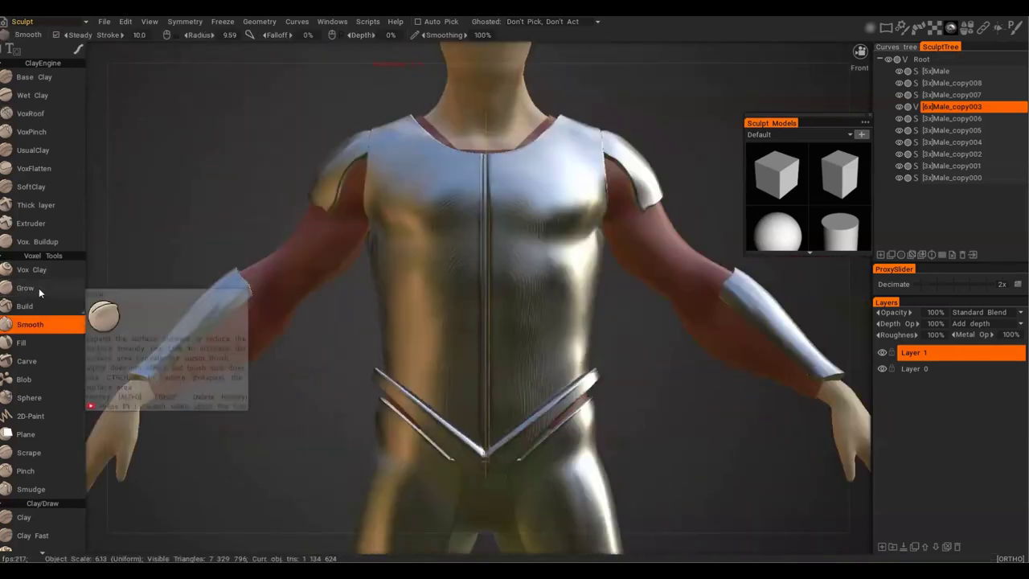
click(38, 288)
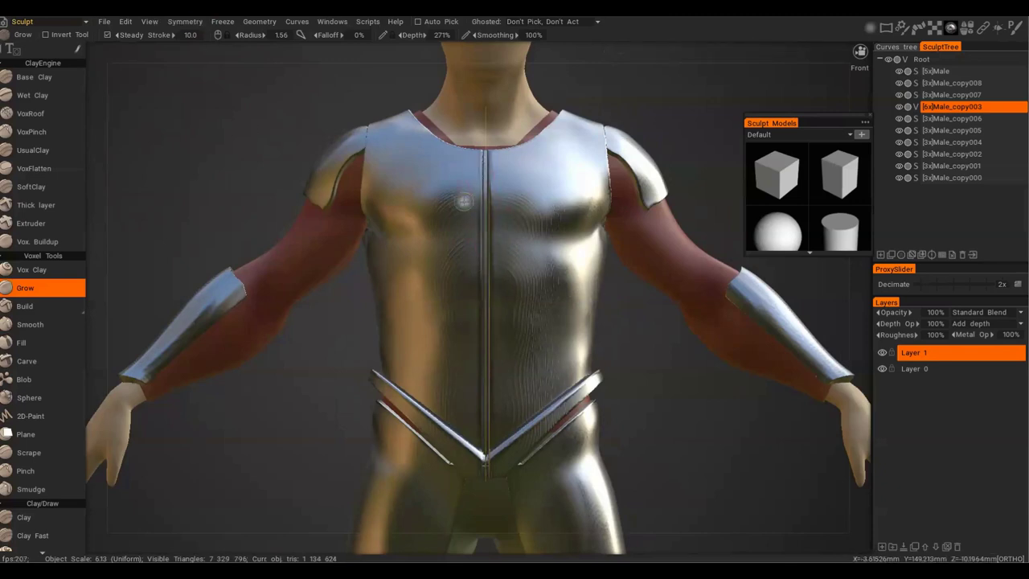
Raise rims around the torso armor's neckline and armholes using Pose selections, editing the pose falloff for the neckline.
key(p)
drag(439, 95, 516, 149)
drag(575, 159, 576, 160)
alt+middle_drag(574, 161, 595, 298)
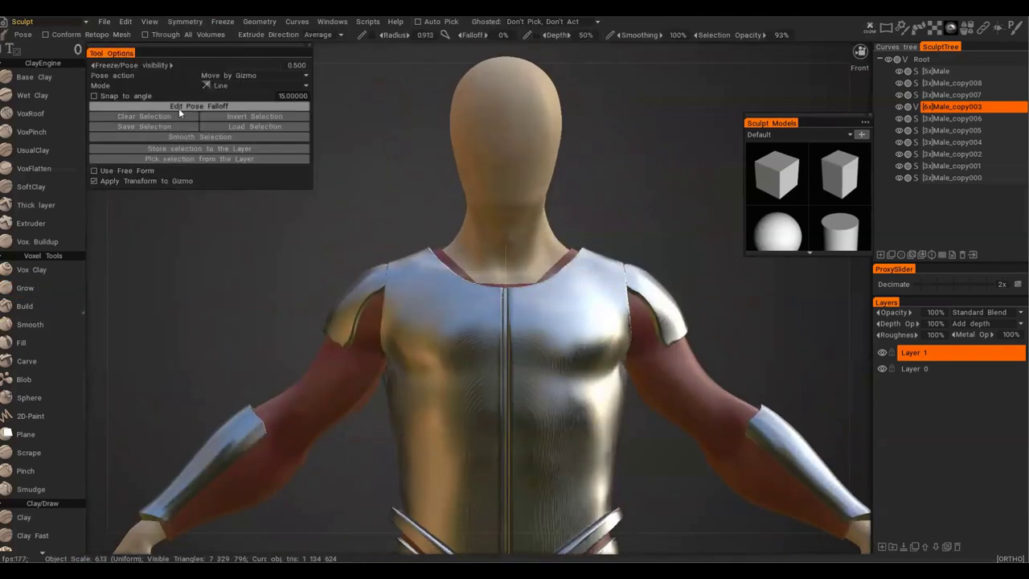
click(179, 106)
click(429, 438)
click(367, 439)
drag(488, 228, 543, 286)
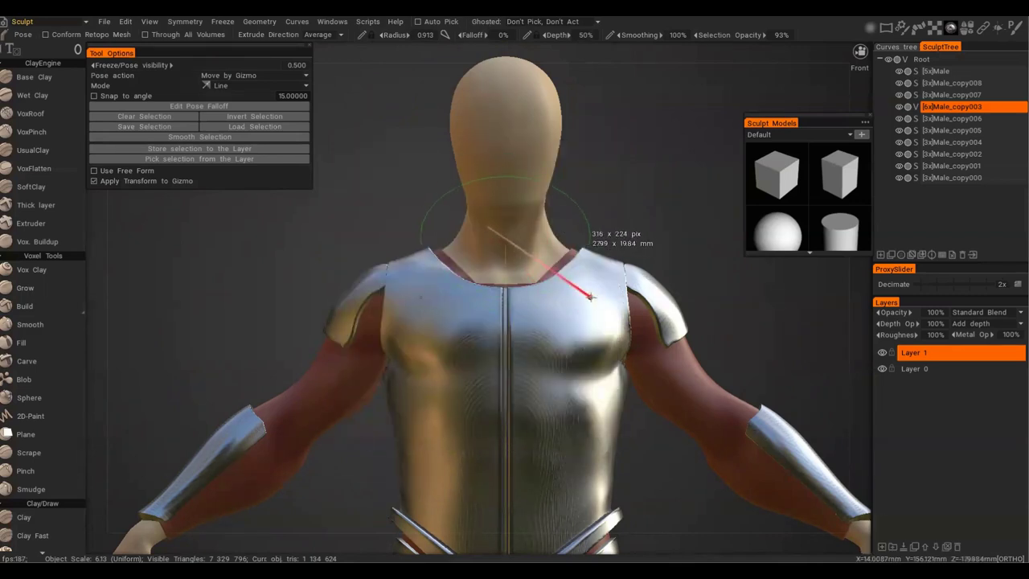
drag(590, 296, 590, 297)
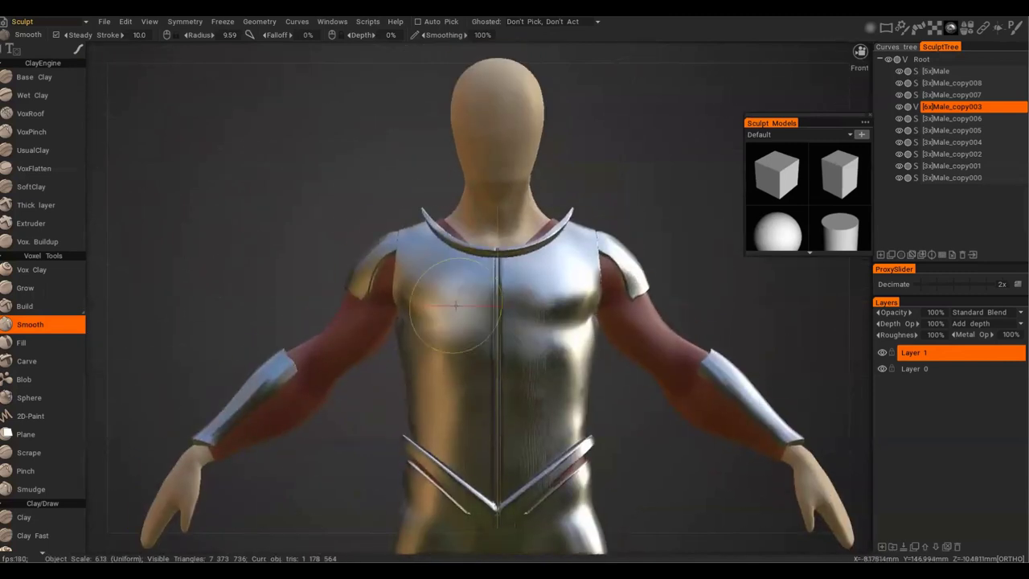
drag(404, 337, 404, 336)
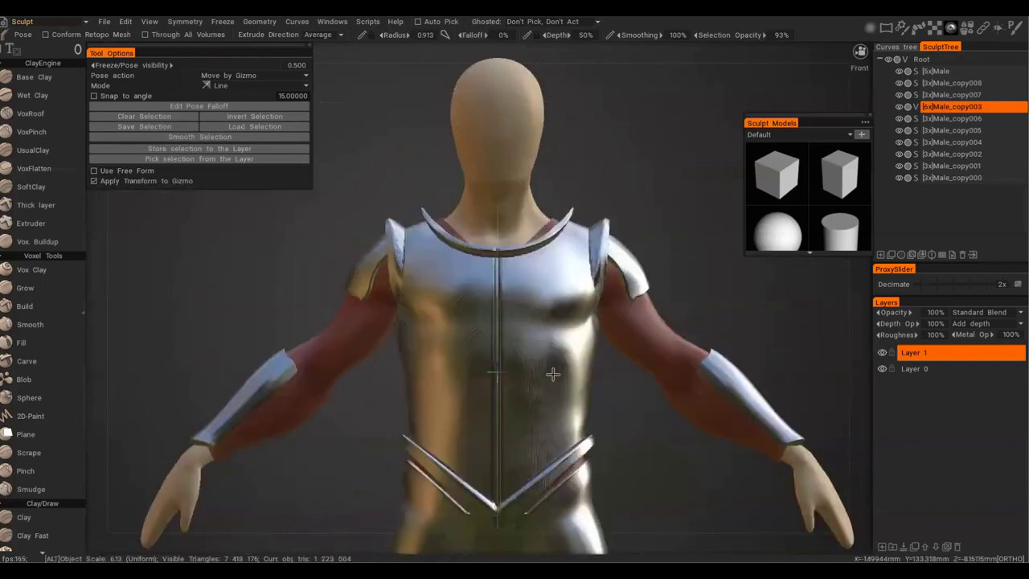
Raise a wider V-shaped band along the torso armor's trimmed lower edge with Pose and clean it up with Cut Off.
key(e)
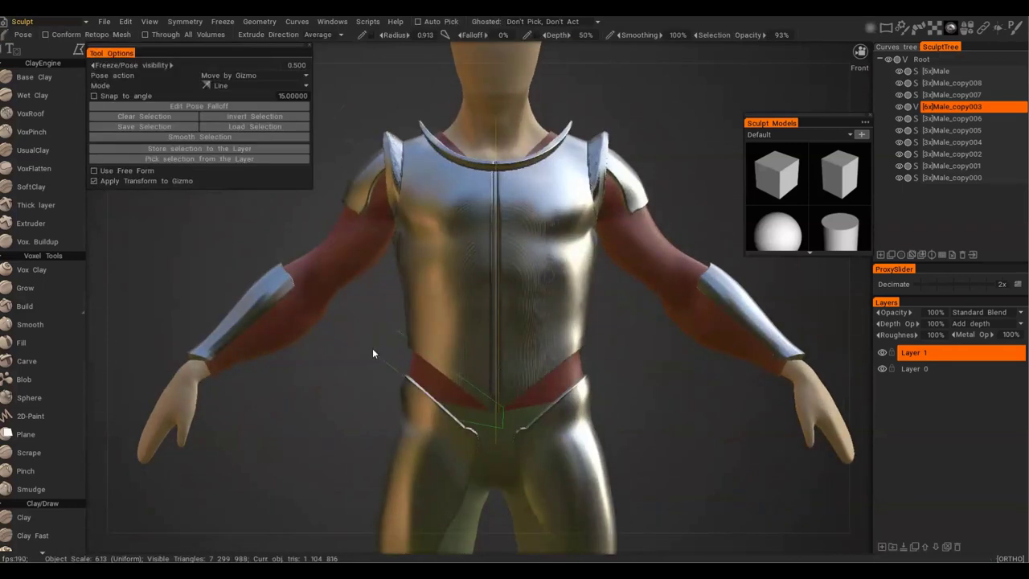
drag(372, 348, 448, 378)
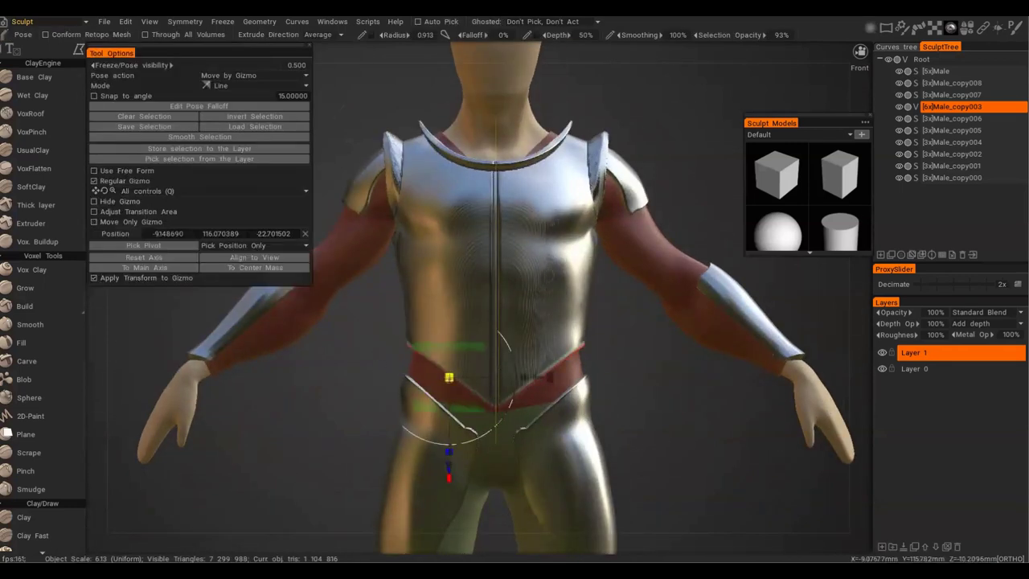
alt+drag(472, 440, 611, 434)
drag(592, 384, 586, 384)
alt+drag(563, 378, 458, 372)
drag(454, 283, 454, 290)
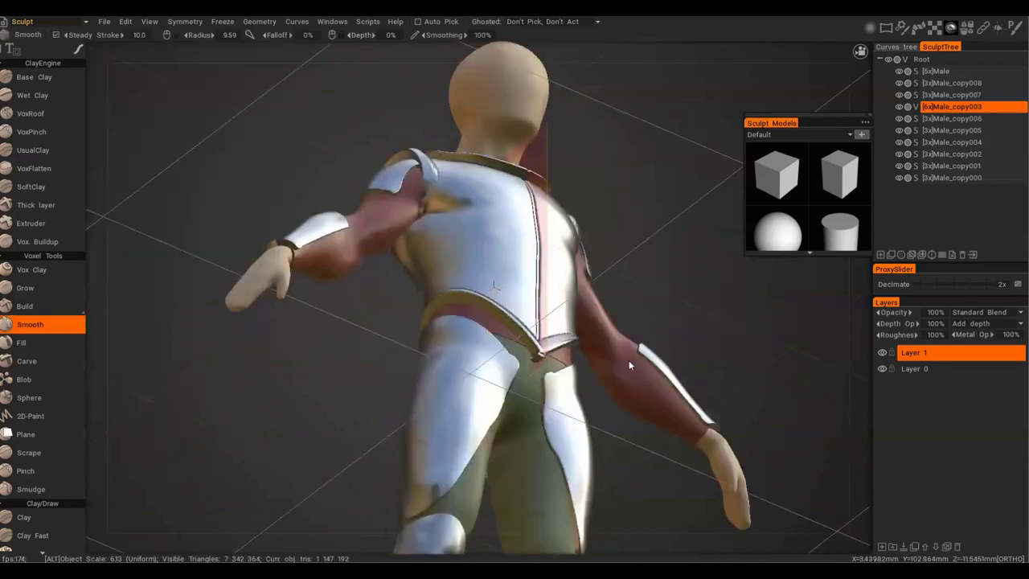
drag(629, 360, 482, 345)
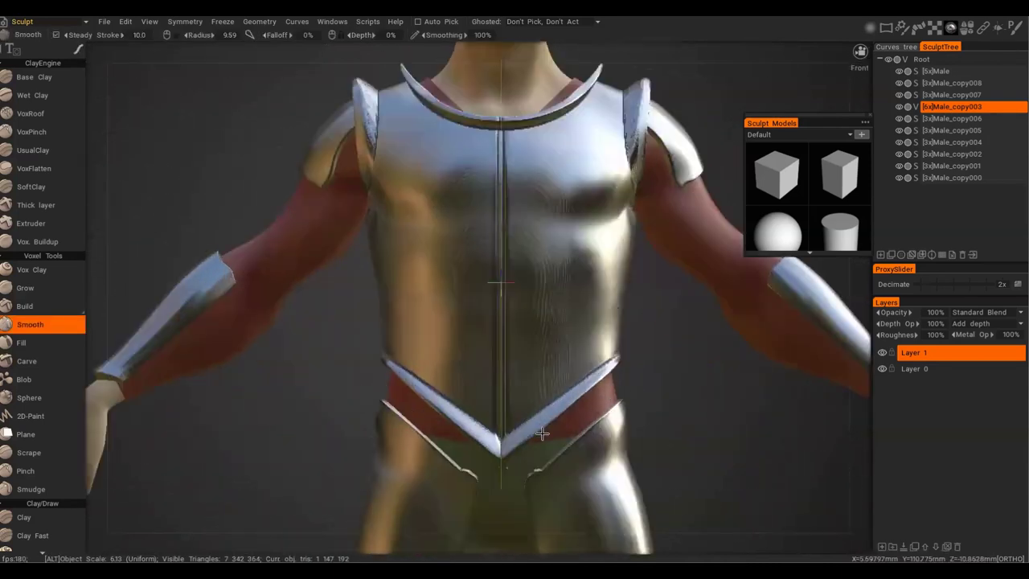
scroll(455, 337, up, 2)
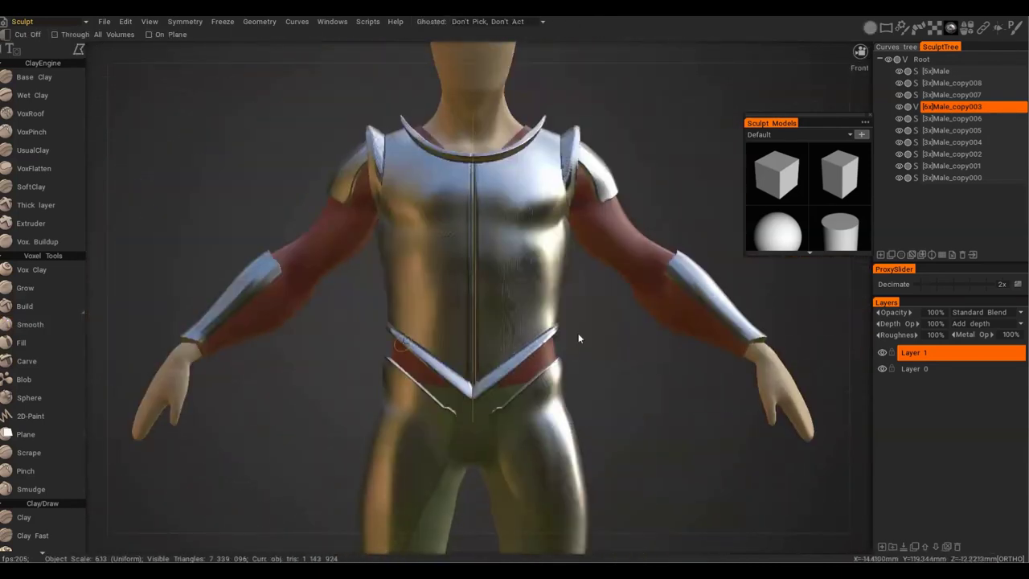
key(shift)
drag(579, 340, 441, 301)
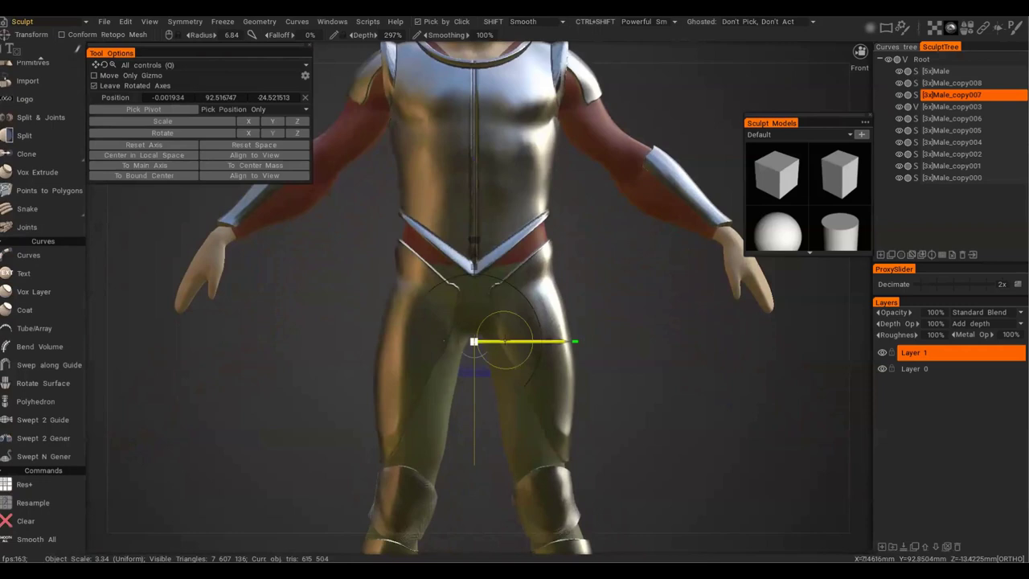
Trim the uneven inner corners of the thigh armor's upper edge with the Cut Off tool.
click(557, 315)
drag(455, 283, 492, 313)
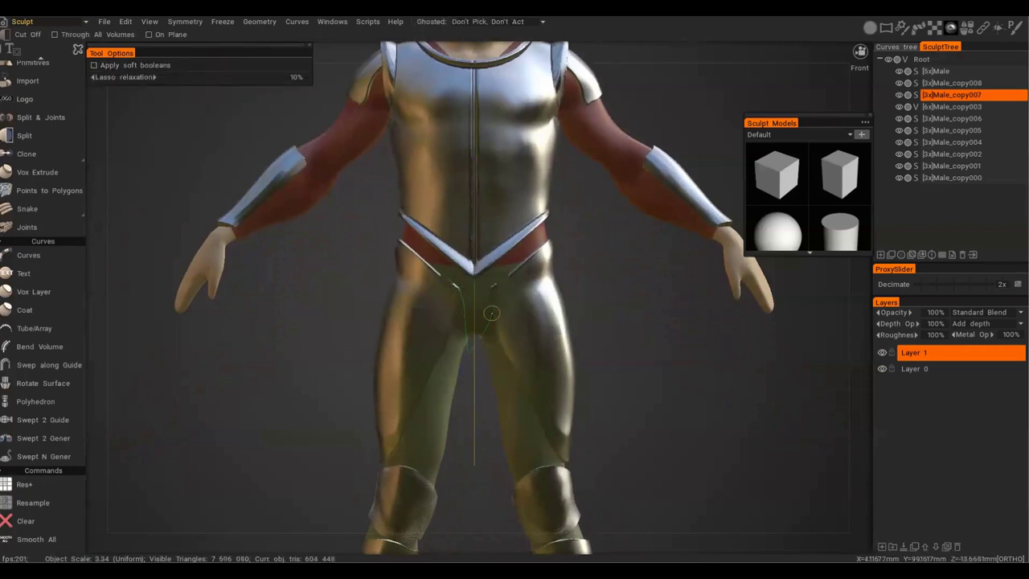
scroll(546, 279, up, 3)
drag(413, 241, 447, 286)
mouse_move(578, 338)
alt+mouse_down()
mouse_move(475, 252)
mouse_move(435, 344)
alt+mouse_up()
scroll(499, 337, up, 1)
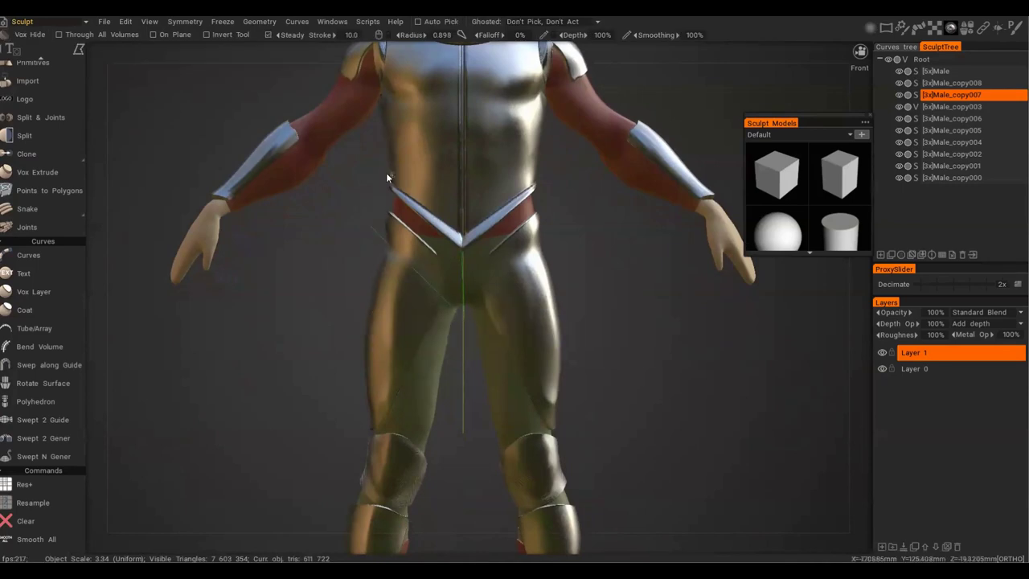
Try converting the thigh armor to voxels and splitting it into diagonal plates with Vox Hide.
key(r)
click(916, 95)
key(Return)
scroll(579, 350, up, 1)
click(407, 341)
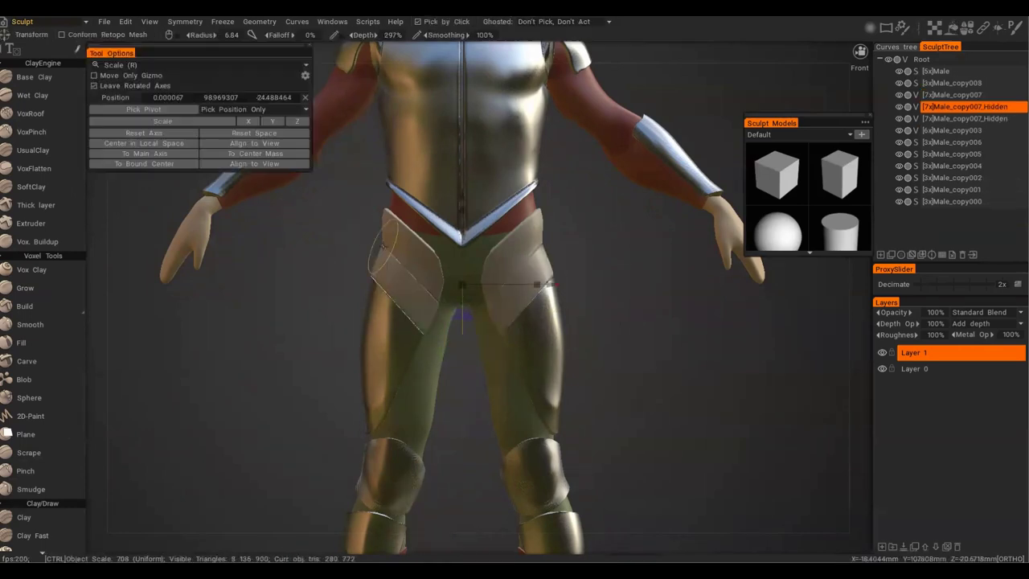
click(425, 381)
alt+drag(425, 366, 525, 345)
key(ctrl+z)
key(ctrl+z)
key(ctrl+z)
key(ctrl+z)
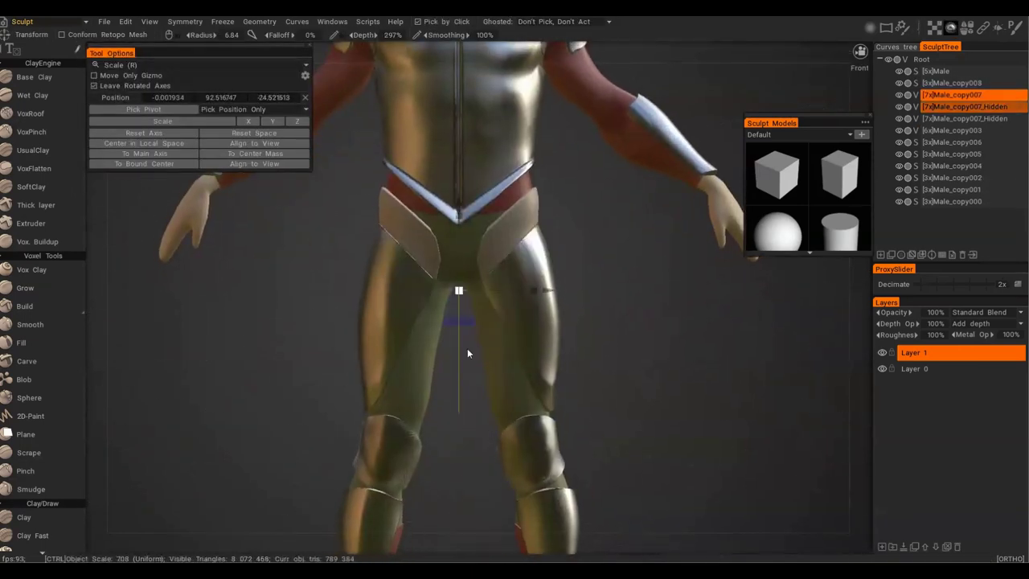
key(ctrl+z)
key(ctrl+z)
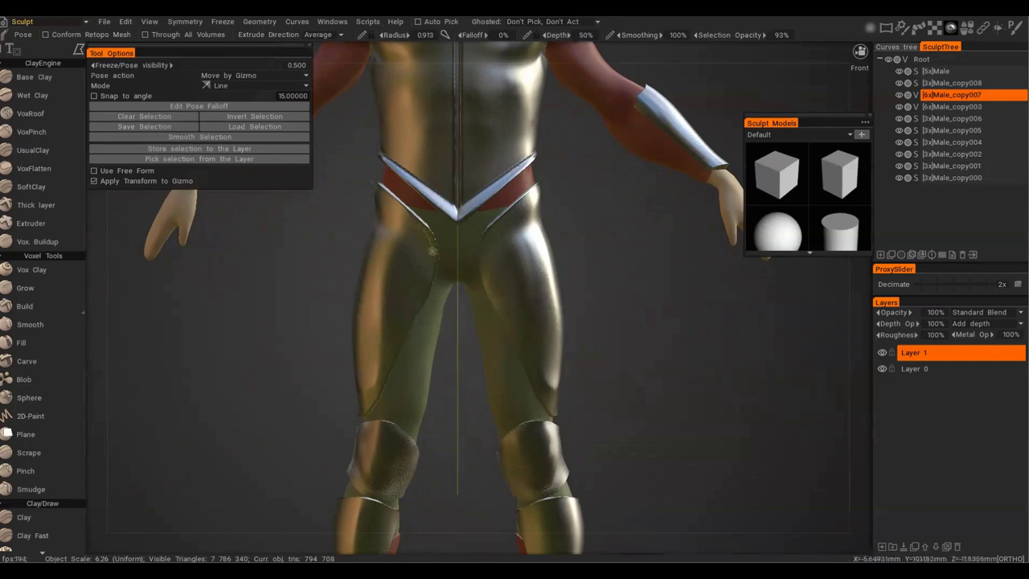
Raise a rim along the upper and inner edges of the voxel thigh armor with the Pose tool.
key(ctrl+z)
alt+drag(364, 410, 453, 400)
key(ctrl+z)
alt+drag(504, 426, 506, 333)
key(ctrl+z)
scroll(505, 332, down, 1)
key(t)
drag(531, 292, 549, 292)
alt+drag(550, 292, 472, 385)
key(ctrl+r)
drag(514, 315, 522, 319)
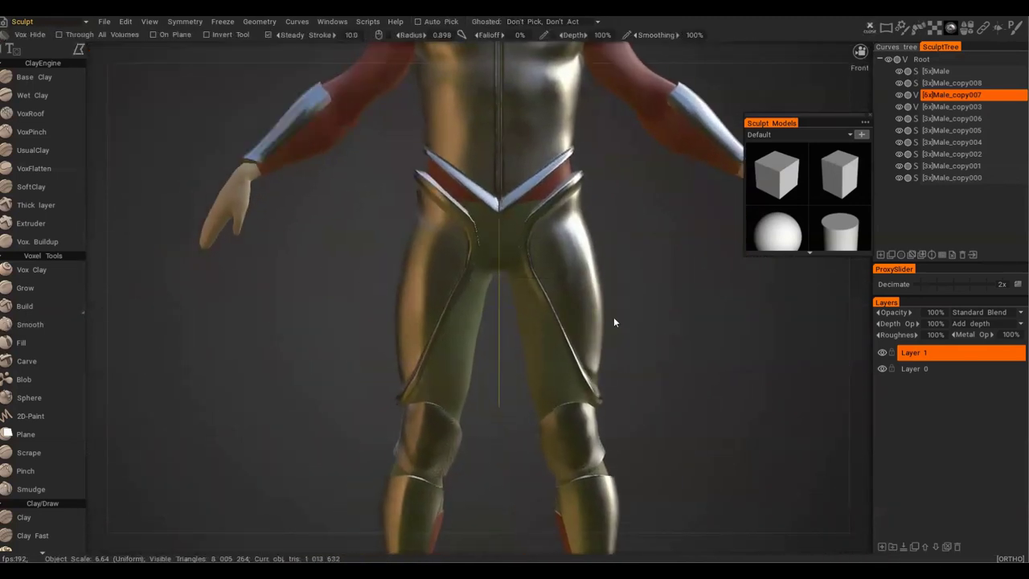
Split the thigh armor into a series of diagonal plates with Vox Hide, extracting each hidden part as its own layer.
key(e)
click(587, 271)
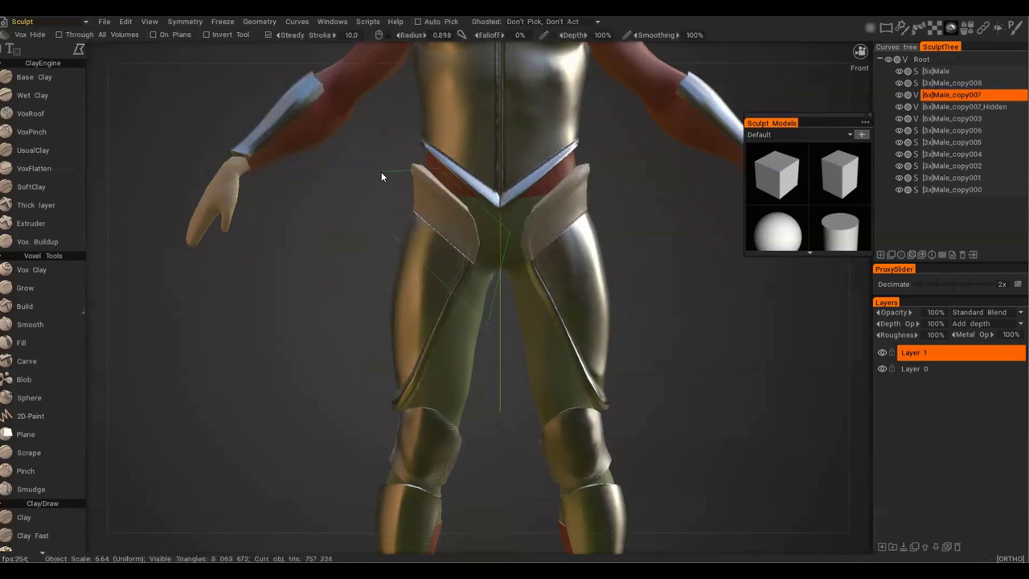
key(h)
drag(378, 268, 458, 344)
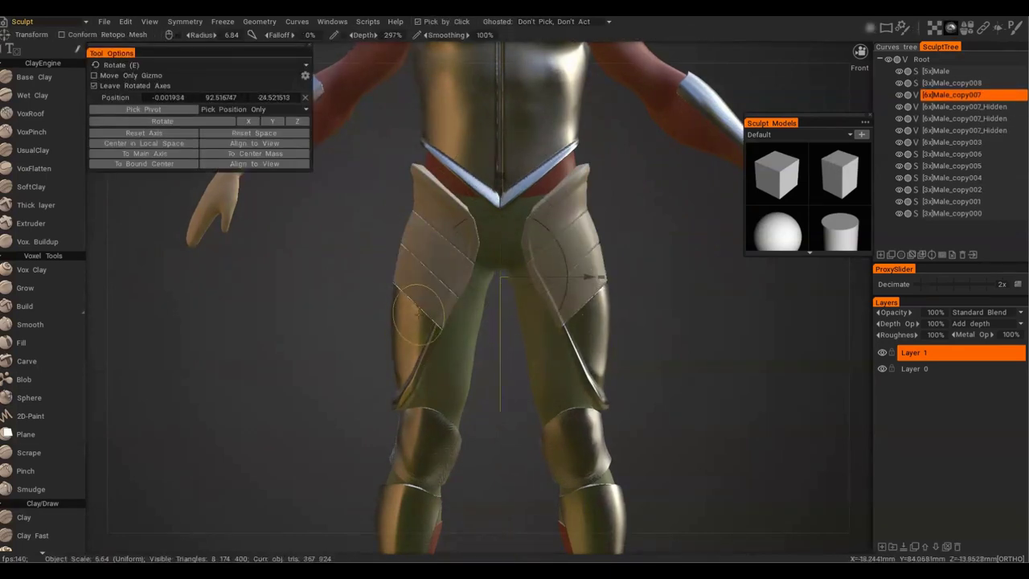
key(h)
alt+drag(429, 285, 600, 369)
key(h)
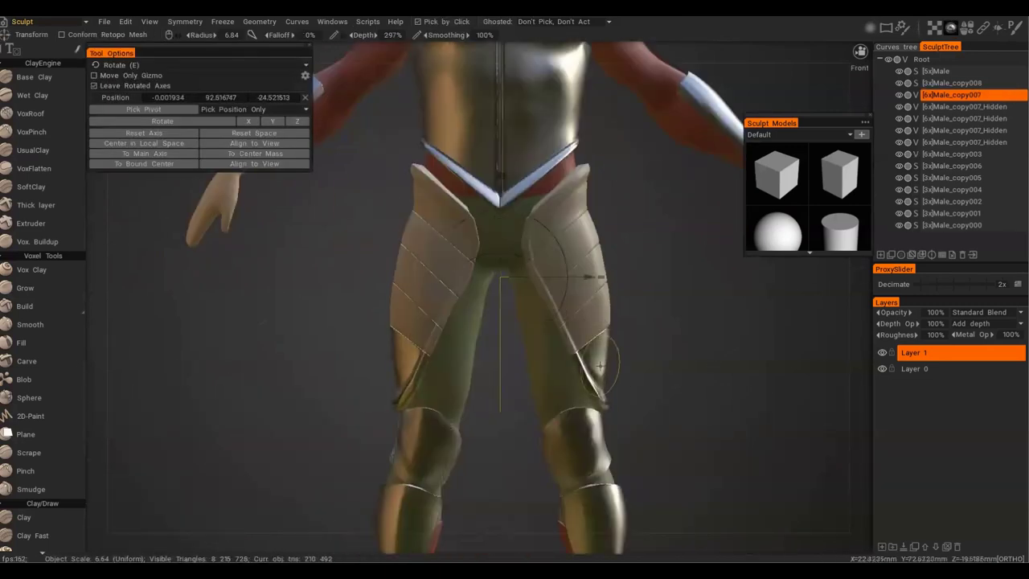
key(Escape)
drag(362, 352, 464, 405)
drag(486, 327, 378, 310)
key(h)
Group the thigh plate layers under one parent layer and rename it Thigh armor.
key(4)
key(2)
key(h)
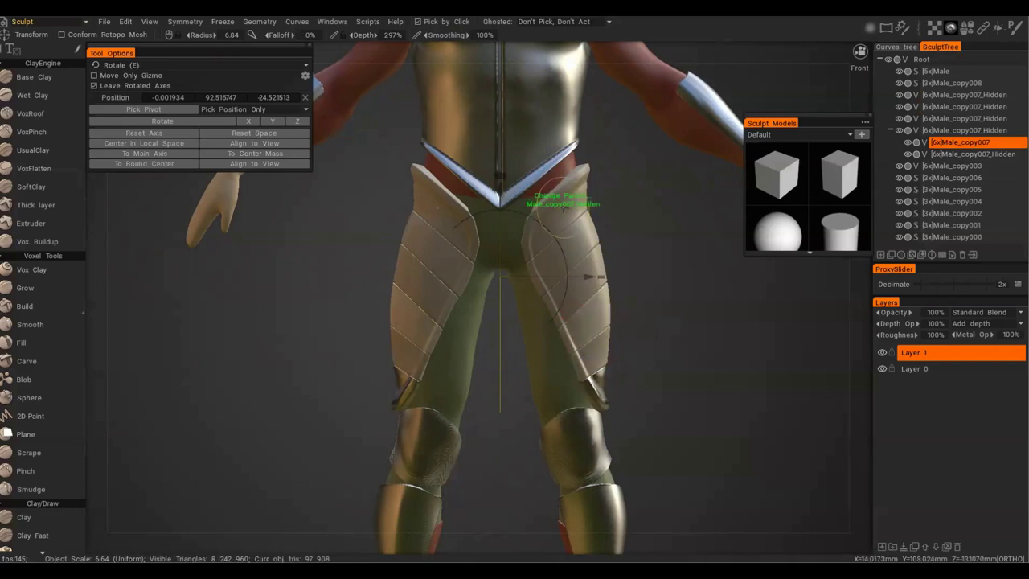
double_click(971, 98)
text(Thigh armor)
key(Return)
Scale and shift the individual thigh plates with the Transform gizmo so that they overlap one another.
click(972, 119)
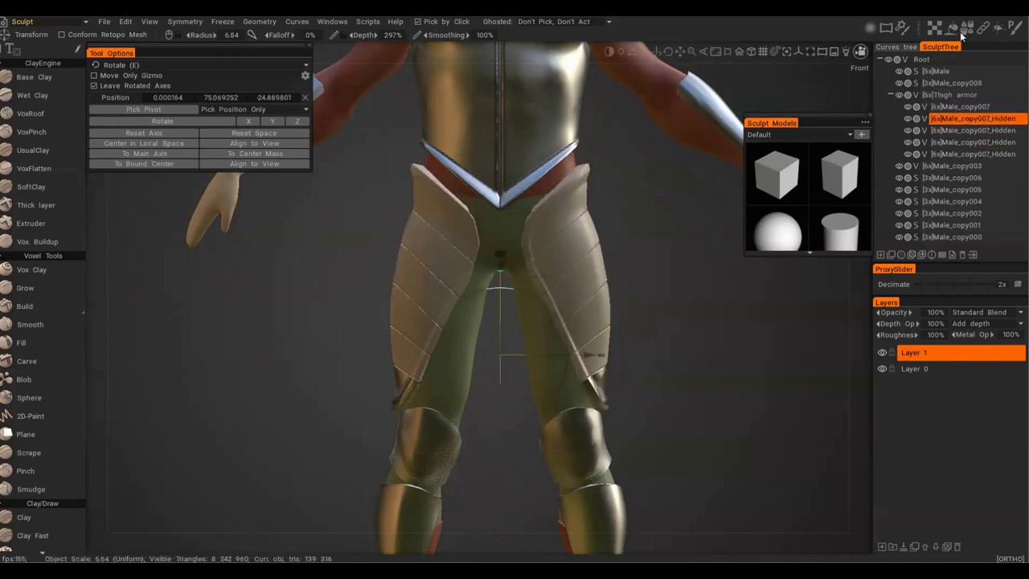
scroll(578, 193, up, 4)
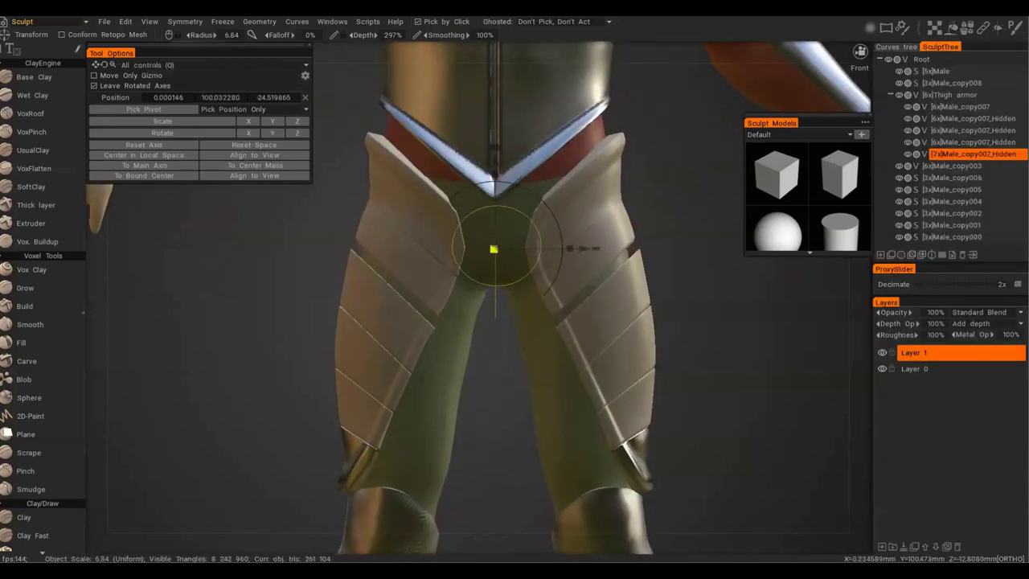
click(955, 95)
drag(495, 198, 498, 198)
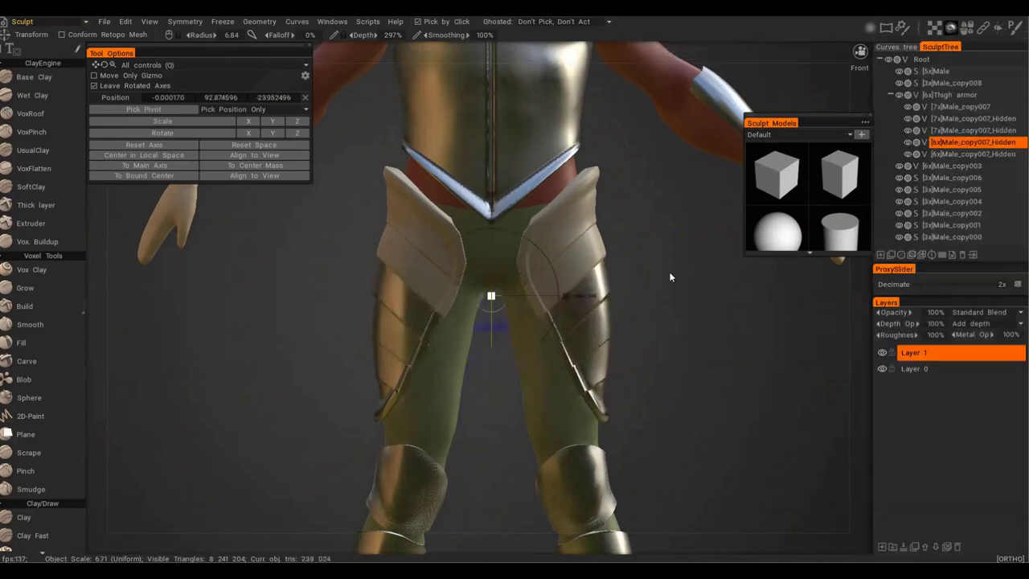
alt+shift+drag(691, 298, 611, 330)
Split the knee guards into front and back voxel layers and shape each part with a Pose selection.
alt+middle_drag(484, 412, 480, 350)
alt+right_drag(480, 350, 550, 320)
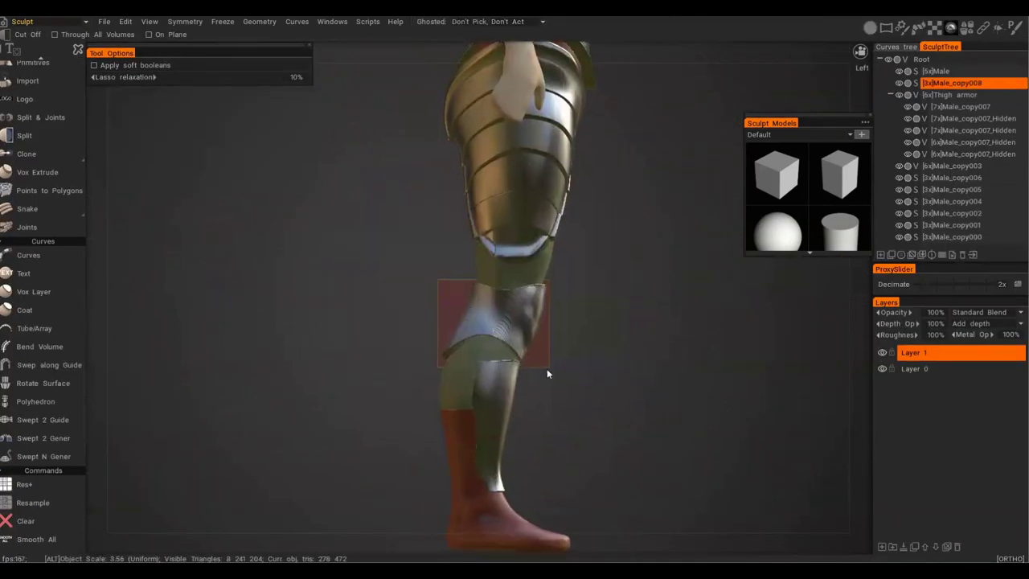
click(918, 84)
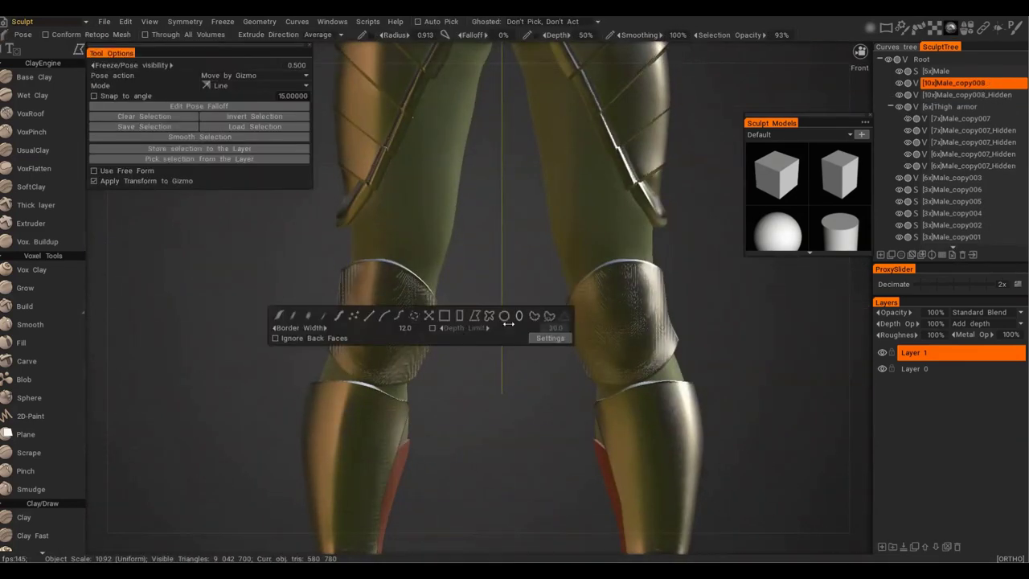
drag(382, 334, 450, 402)
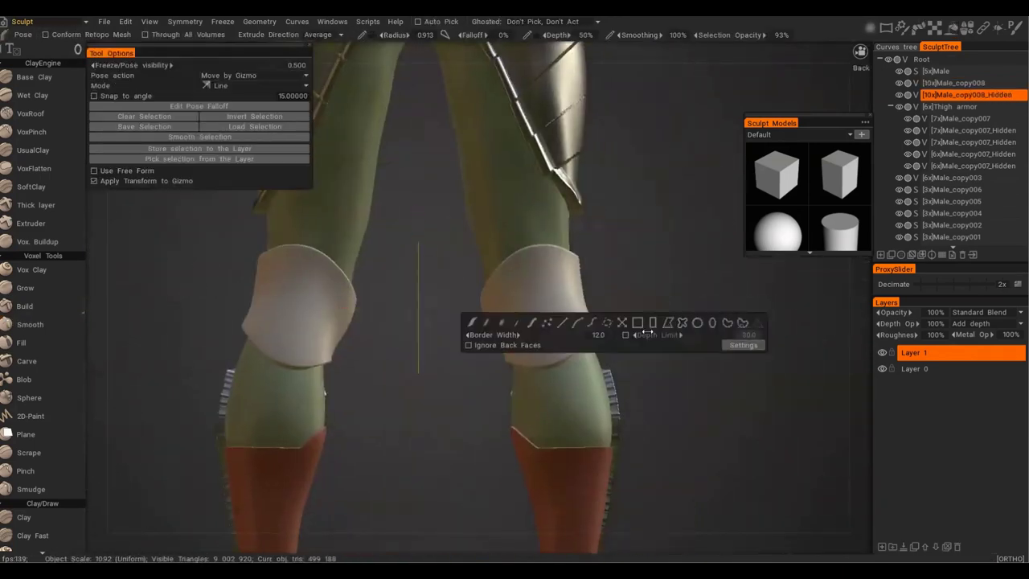
drag(537, 325, 615, 415)
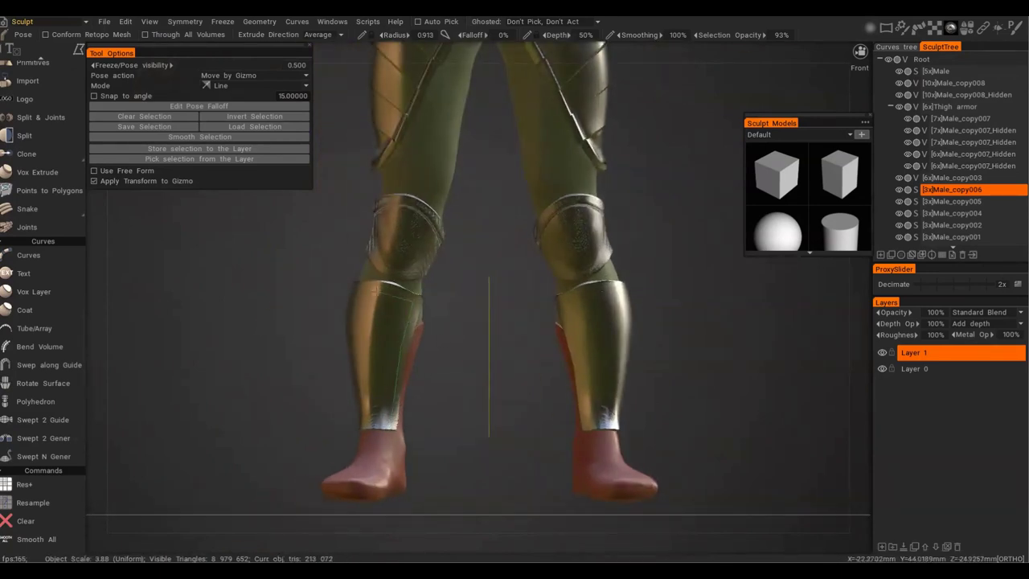
alt+drag(376, 290, 407, 296)
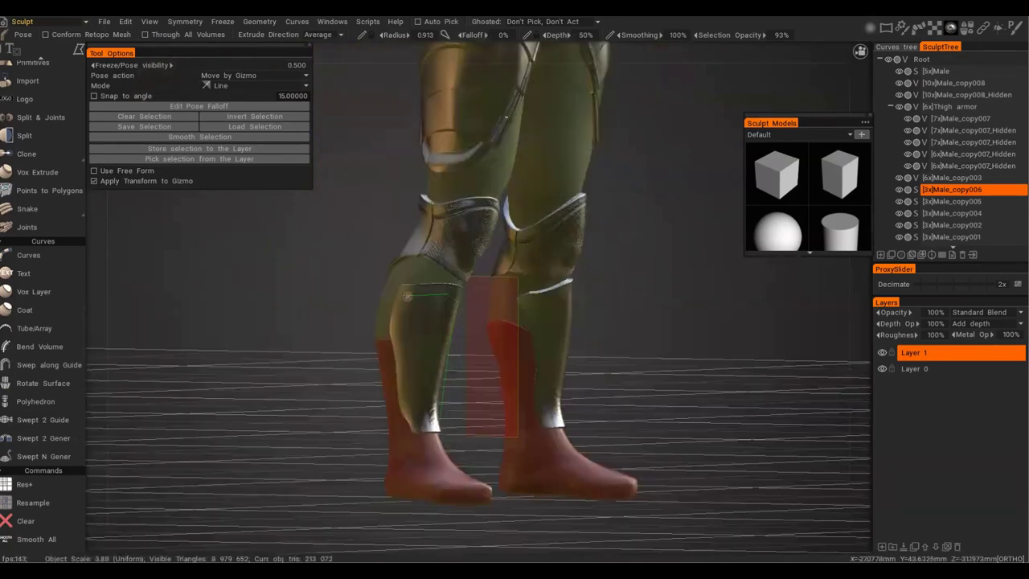
alt+drag(413, 408, 366, 422)
key(Return)
alt+drag(363, 346, 418, 342)
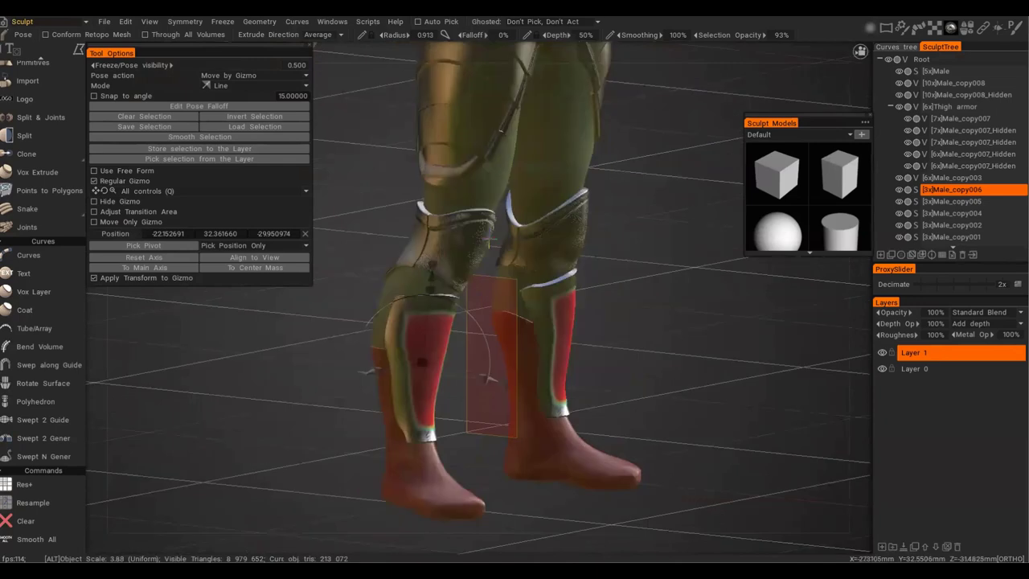
alt+drag(488, 383, 658, 423)
alt+shift+drag(611, 394, 633, 318)
Convert the shin guards layer to voxels.
click(916, 190)
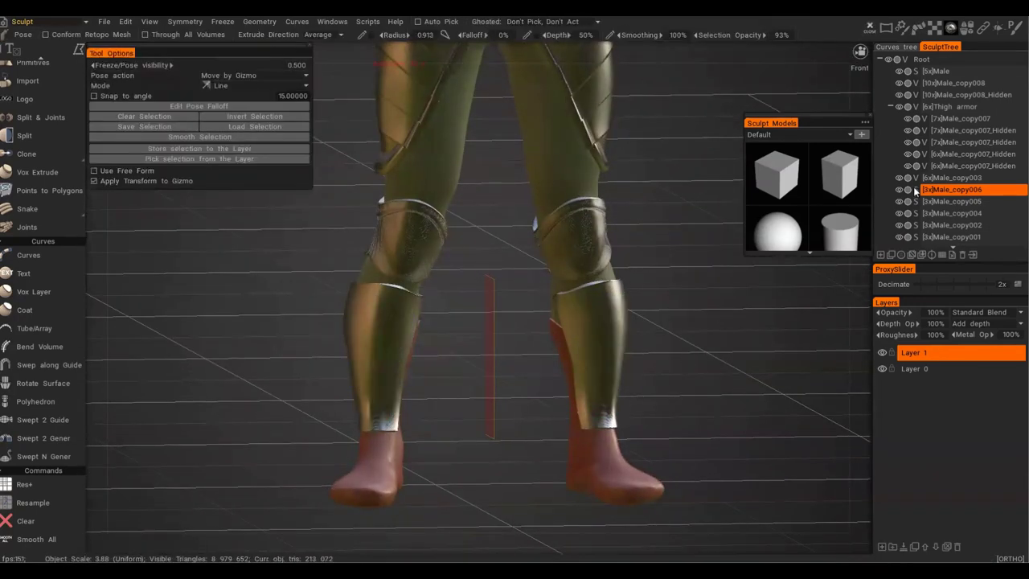
key(r)
alt+drag(424, 330, 379, 372)
Try to outline the front of the shin guard with a closed spline selection in Pose.
key(e)
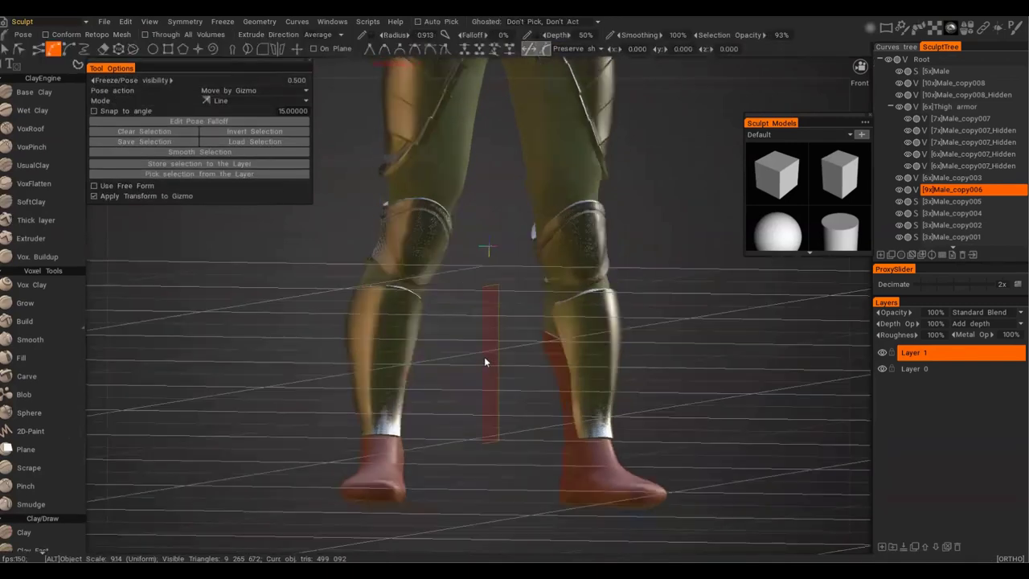
alt+shift+drag(424, 434, 382, 429)
click(382, 429)
click(390, 429)
click(397, 385)
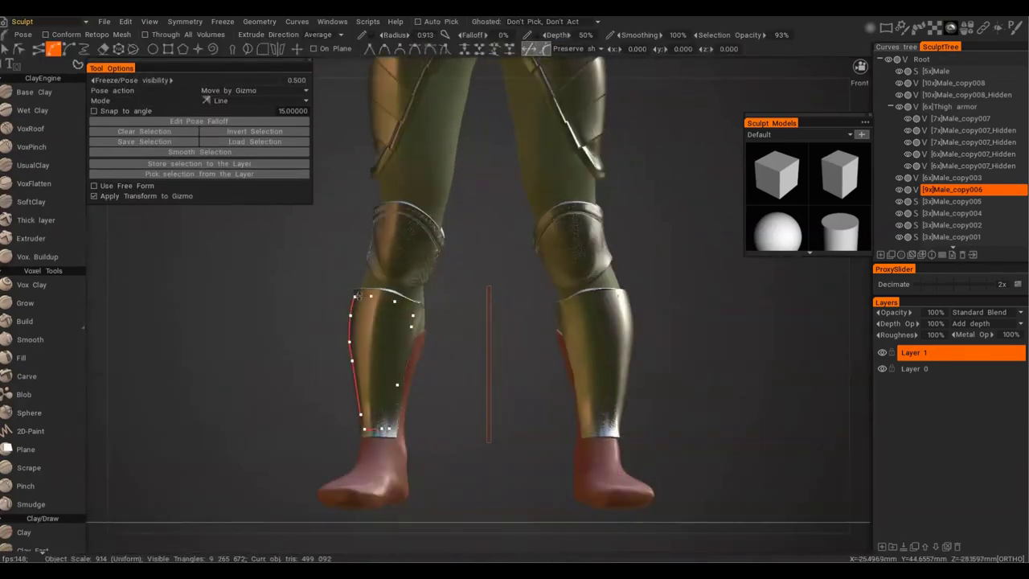
click(355, 297)
alt+drag(427, 326, 512, 304)
right_click(480, 524)
key(Escape)
key(Escape)
Select the front panels of the shin guards with a lasso in Pose and offset them from their borders.
key(e)
key(e)
click(552, 303)
drag(407, 303, 378, 295)
alt+drag(474, 318, 410, 314)
mouse_move(408, 312)
shift+mouse_down()
mouse_move(393, 388)
mouse_move(401, 397)
mouse_move(398, 372)
mouse_move(428, 368)
mouse_move(404, 338)
shift+mouse_up()
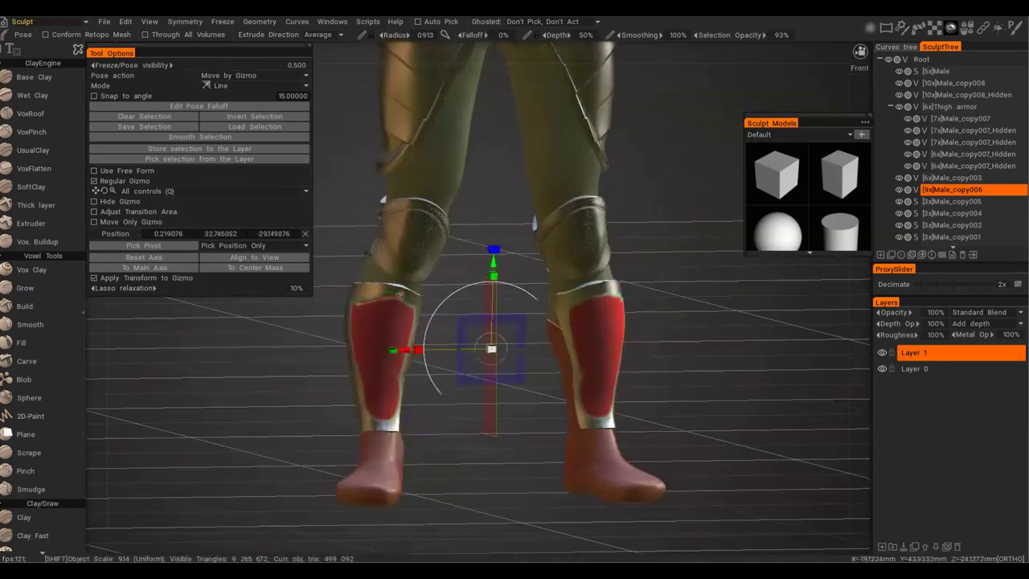
mouse_move(414, 376)
alt+mouse_down()
mouse_move(518, 376)
mouse_move(658, 347)
alt+mouse_up()
scroll(658, 347, up, 3)
Select the lower part of the shin guards with a diagonal Line selection in Pose and rotate it.
key(e)
click(308, 335)
drag(310, 354, 406, 292)
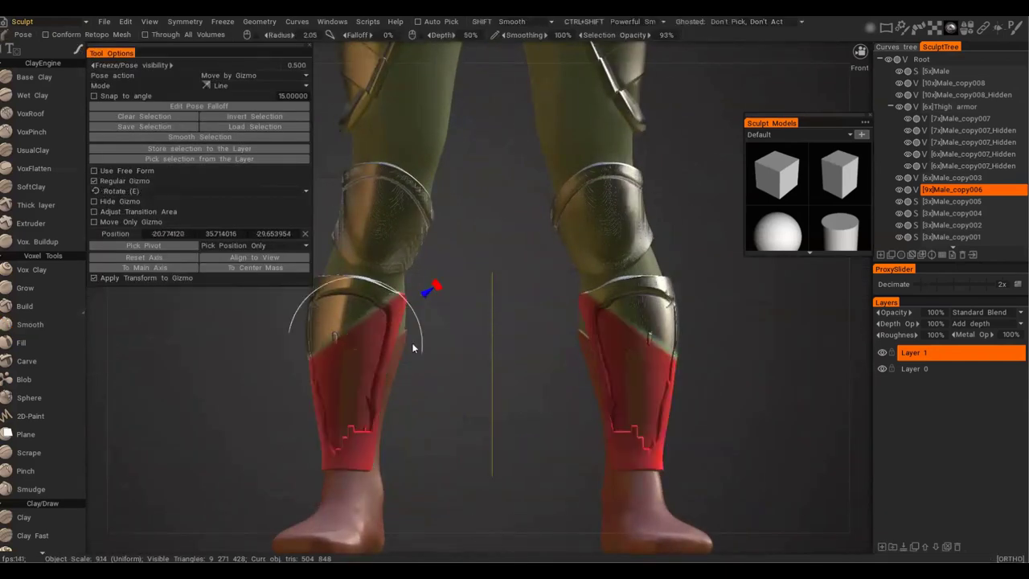
key(s)
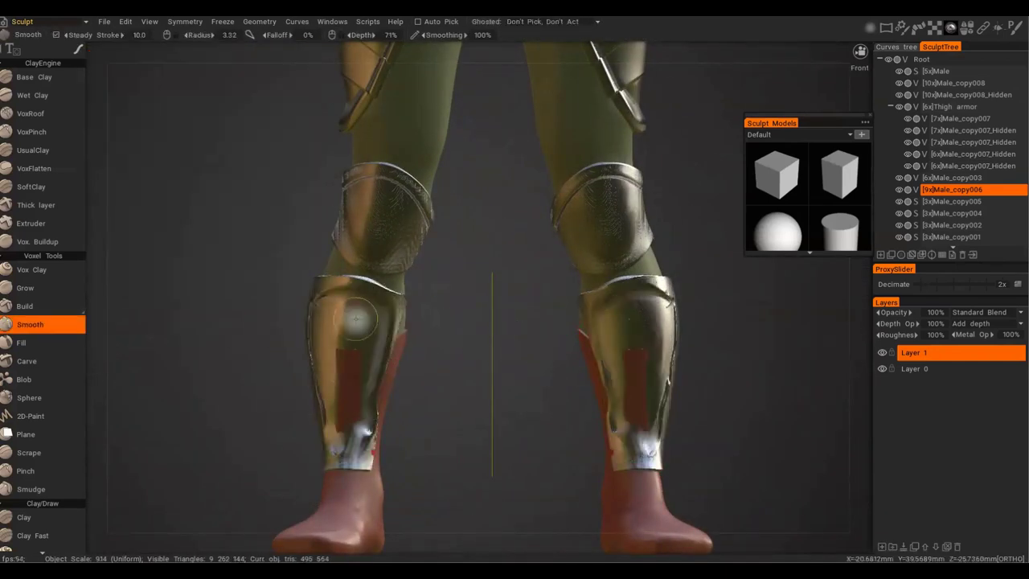
Undo the recent smoothing and Pose edits on the shin guards.
key(ctrl+z)
key(ctrl+z)
key(ctrl+z)
key(ctrl+z)
key(ctrl+z)
key(ctrl+z)
key(ctrl+z)
key(ctrl+z)
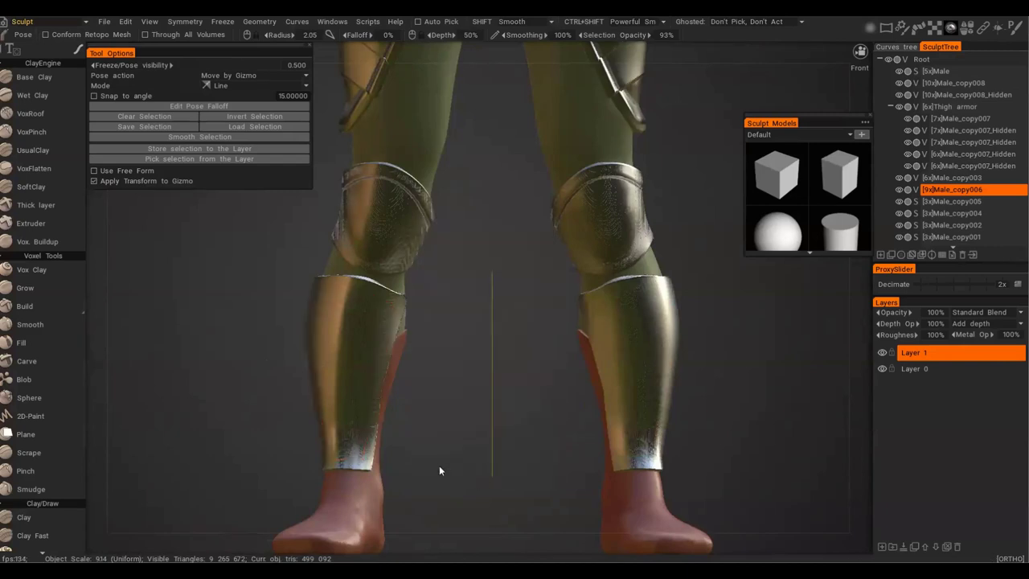
Increase the resolution of the shin guards layer and adjust the guards with a Line selection in Pose.
alt+drag(439, 467, 474, 491)
scroll(475, 491, down, 3)
alt+drag(418, 306, 379, 300)
key(ctrl+r)
click(407, 344)
alt+drag(406, 343, 388, 323)
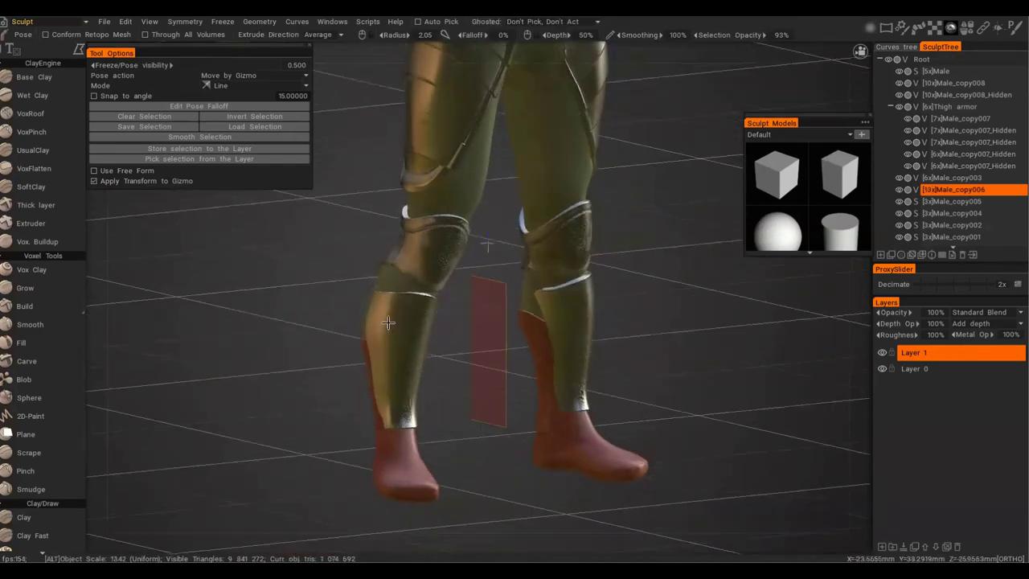
alt+drag(406, 423, 368, 418)
mouse_move(420, 310)
mouse_down()
mouse_move(370, 286)
mouse_move(395, 328)
mouse_up()
drag(320, 354, 329, 354)
alt+drag(402, 378, 487, 348)
click(29, 324)
scroll(486, 347, down, 5)
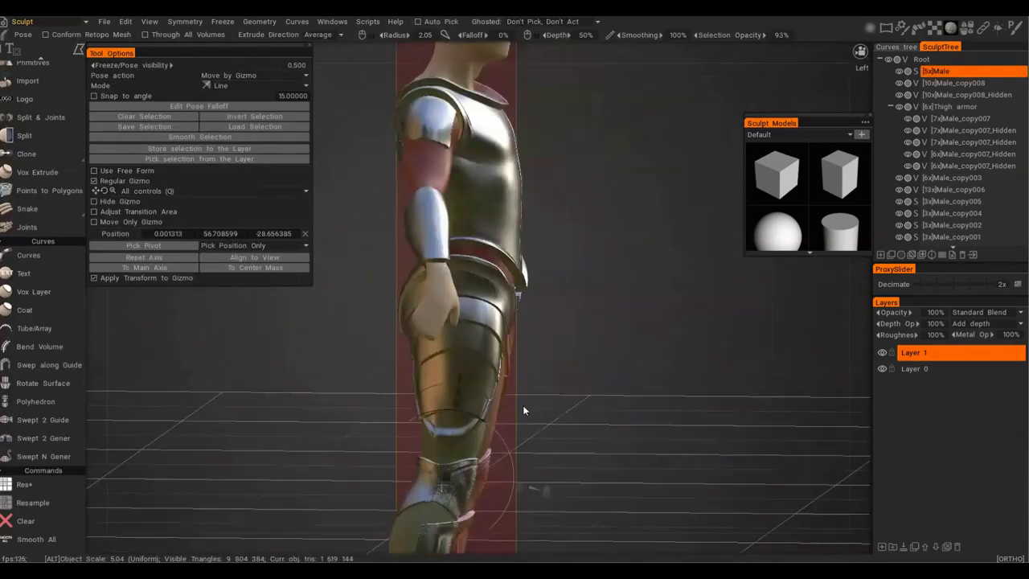
Select the hands of the male figure and extrude them with Vox Layer as a separate glove layer.
alt+drag(523, 406, 607, 249)
click(33, 292)
alt+drag(379, 257, 360, 316)
drag(265, 229, 291, 261)
alt+drag(291, 261, 287, 131)
click(288, 127)
key(ctrl+z)
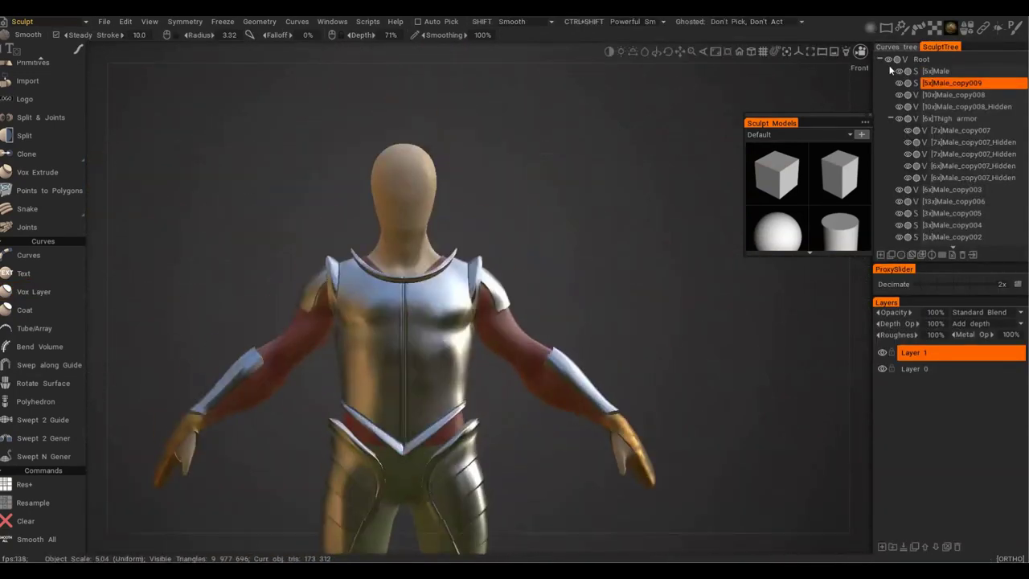
Set the Vox Layer thickness to 2.70 with a layer offset of -1.00 and select the head of the male figure.
click(891, 71)
scroll(493, 214, up, 5)
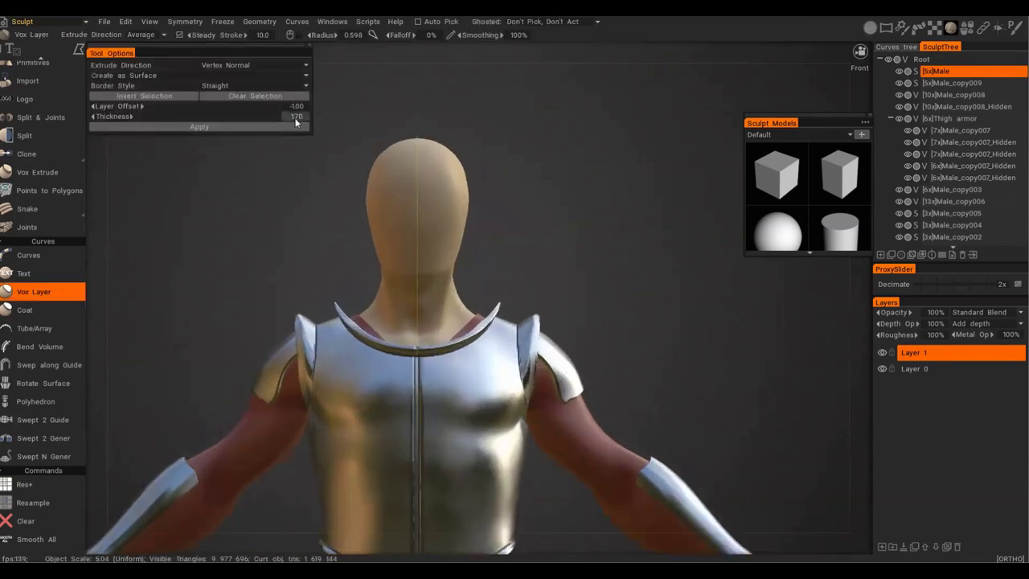
key(Return)
scroll(453, 242, down, 1)
key(e)
click(564, 233)
key(e)
click(664, 210)
click(357, 285)
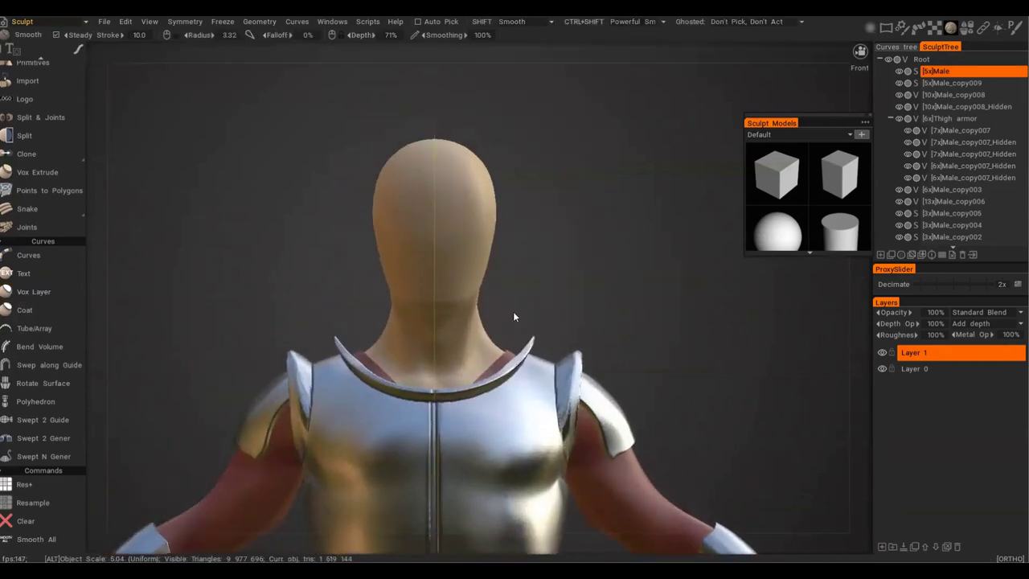
key(space)
click(521, 210)
mouse_move(442, 302)
mouse_down()
mouse_move(366, 231)
mouse_move(472, 312)
mouse_up()
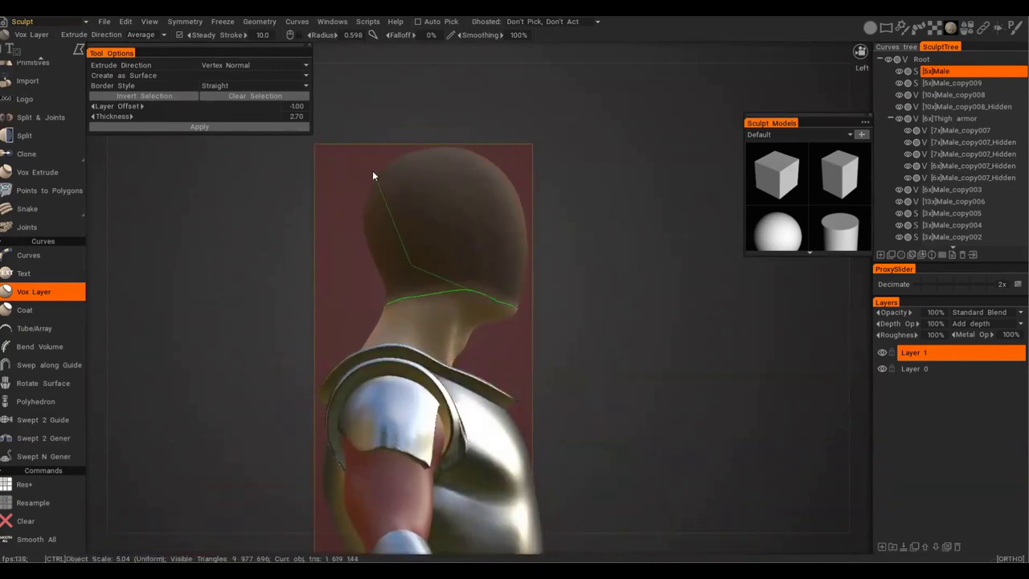
Refine the lower boundary of the head selection at the nape and chin and extrude it as a helmet layer.
ctrl+drag(360, 336, 458, 317)
mouse_move(466, 321)
alt+mouse_down()
mouse_move(542, 328)
mouse_move(392, 214)
alt+mouse_up()
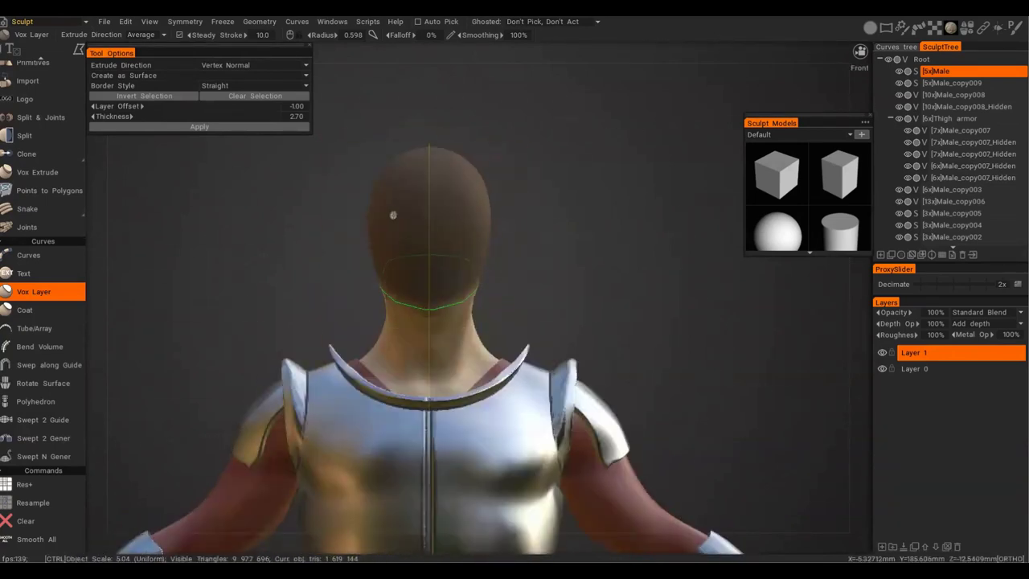
alt+drag(404, 291, 433, 258)
drag(627, 354, 376, 314)
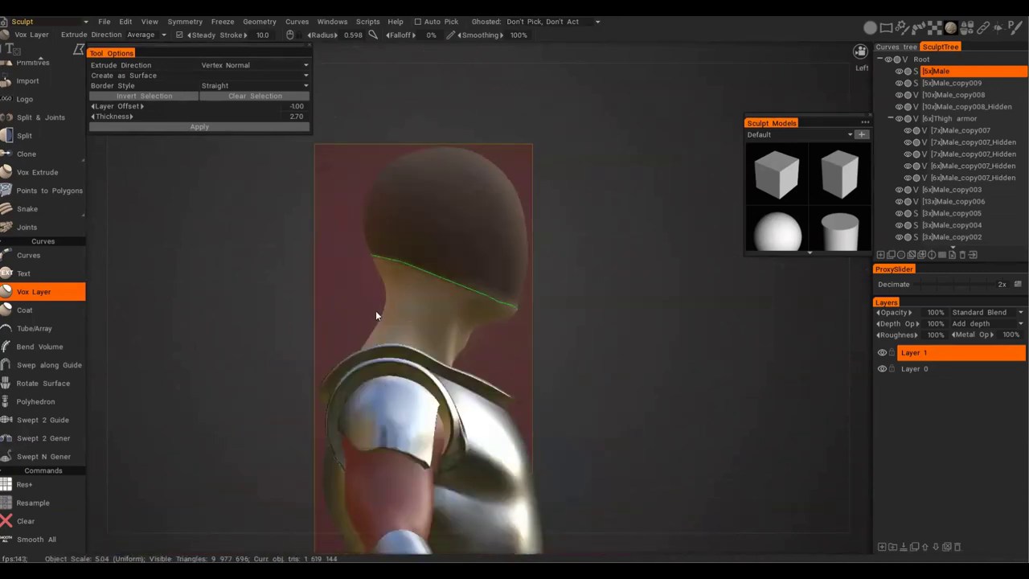
drag(499, 295, 467, 249)
mouse_move(522, 313)
alt+mouse_down()
mouse_move(598, 323)
mouse_move(475, 313)
mouse_move(563, 314)
alt+mouse_up()
click(276, 127)
Apply a silver metal shader to the helmet layer.
click(962, 85)
mouse_move(952, 29)
click(918, 241)
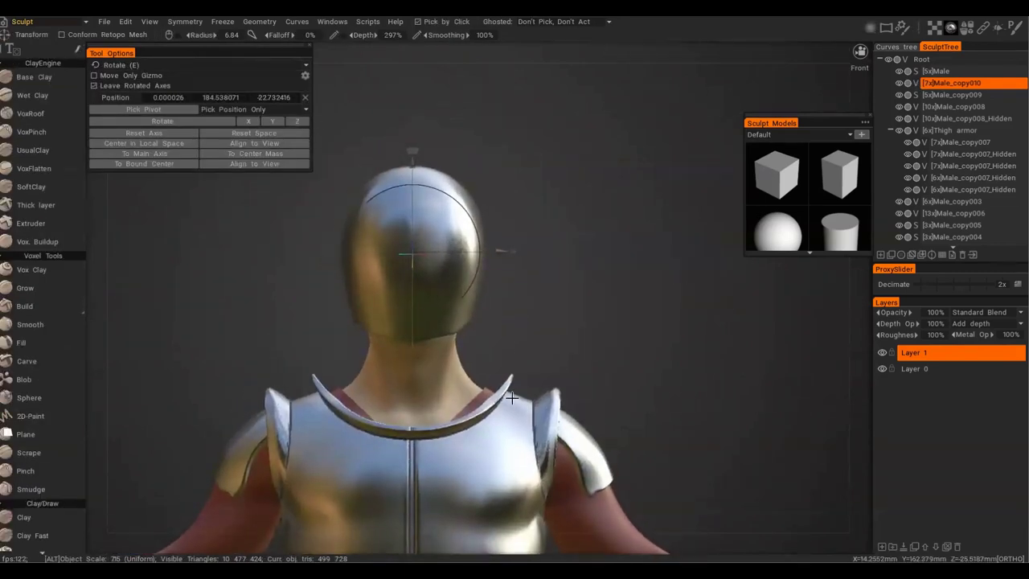
Hide a narrow eye slit across the helmet's front with Vox Hide and trim its lower edge with Cut Off.
key(e)
click(503, 337)
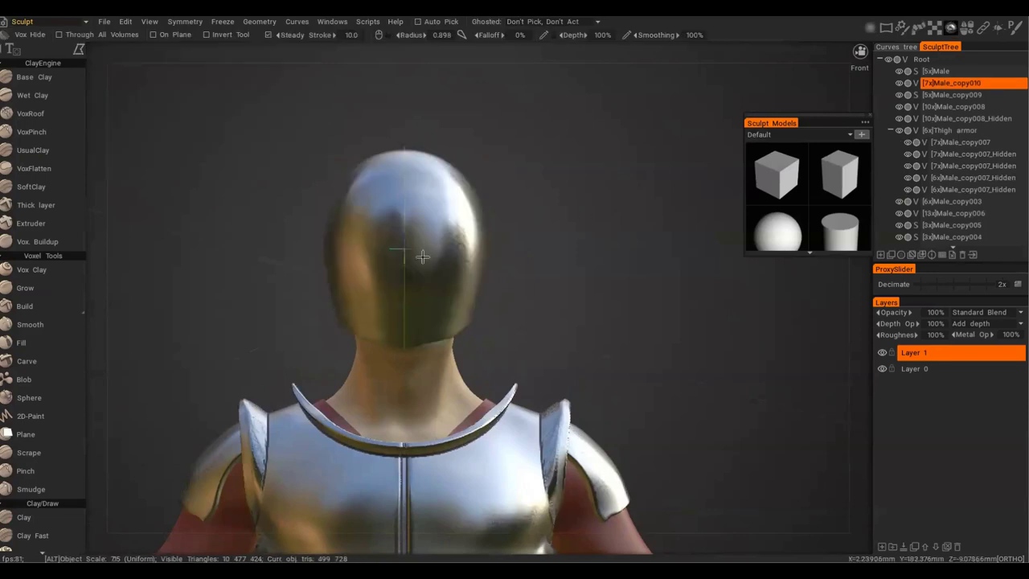
alt+middle_drag(423, 256, 432, 257)
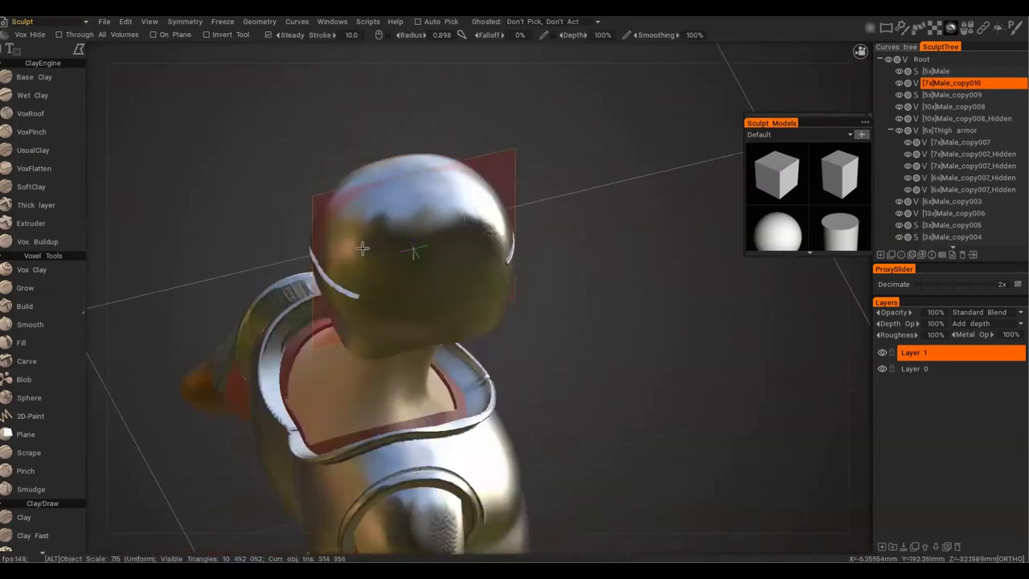
key(e)
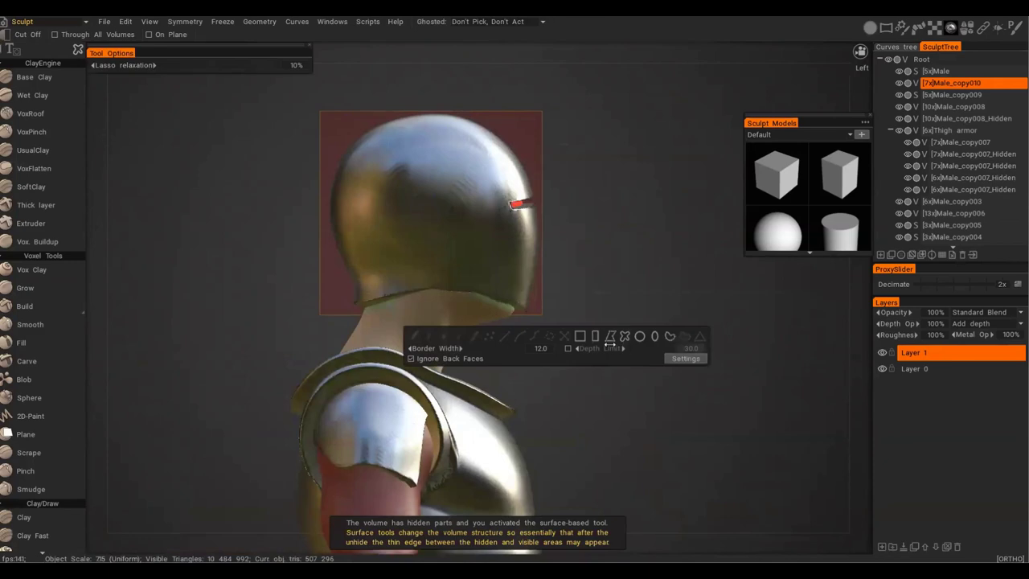
drag(314, 293, 550, 434)
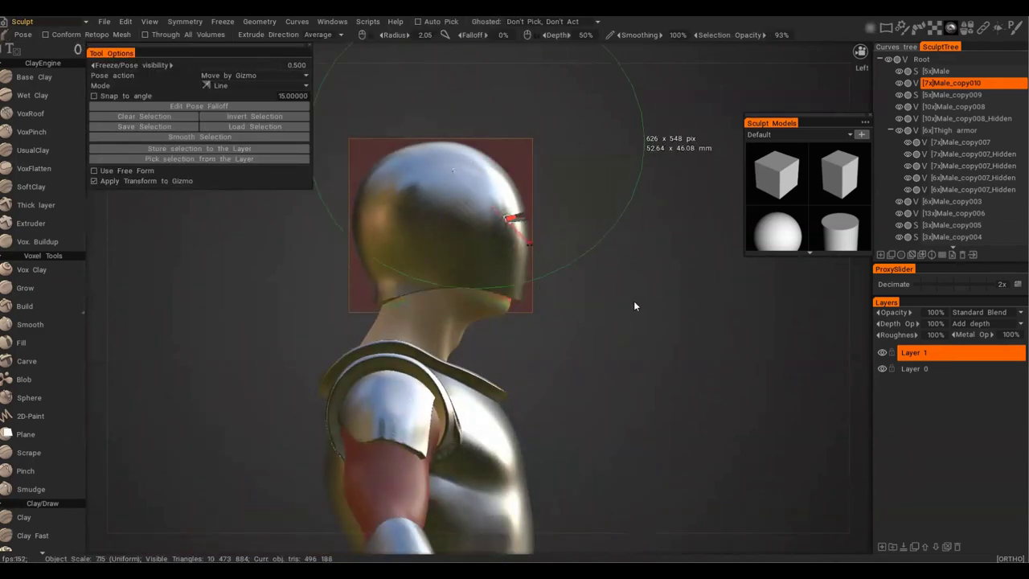
Select the helmet's rear lower edge in Pose, pull it outward into a neck guard, and smooth the helmet.
drag(633, 301, 749, 308)
mouse_move(466, 213)
mouse_down()
mouse_move(572, 298)
mouse_move(431, 306)
mouse_move(530, 235)
mouse_up()
key(e)
click(483, 303)
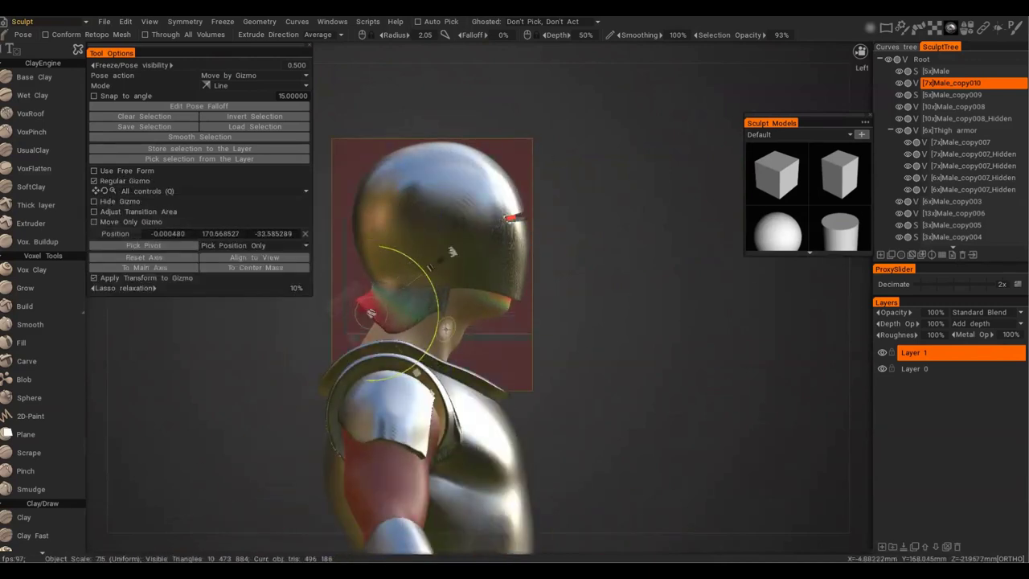
middle_drag(446, 329, 527, 326)
drag(438, 219, 438, 212)
alt+drag(386, 281, 675, 283)
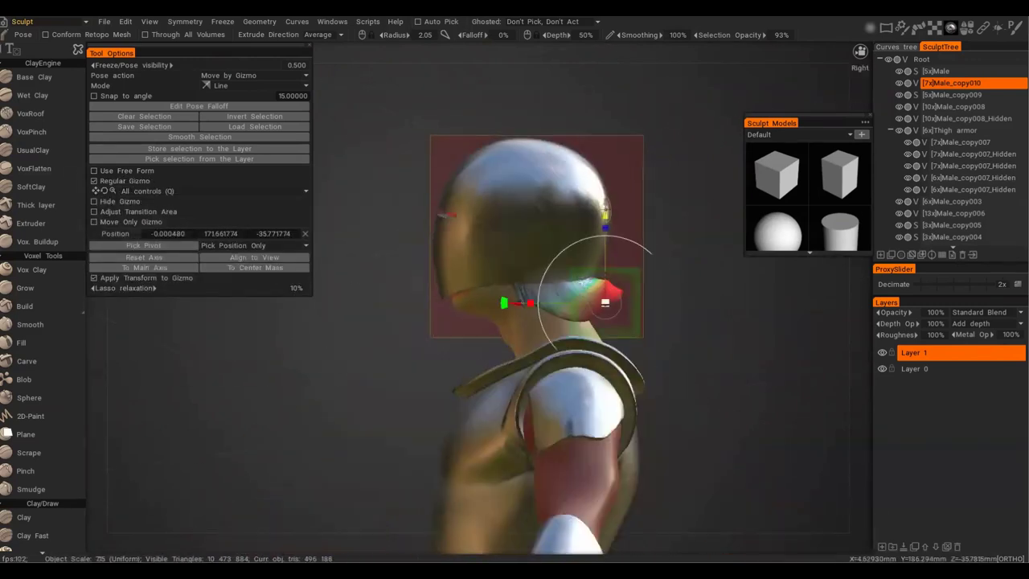
click(31, 325)
alt+drag(676, 321, 515, 287)
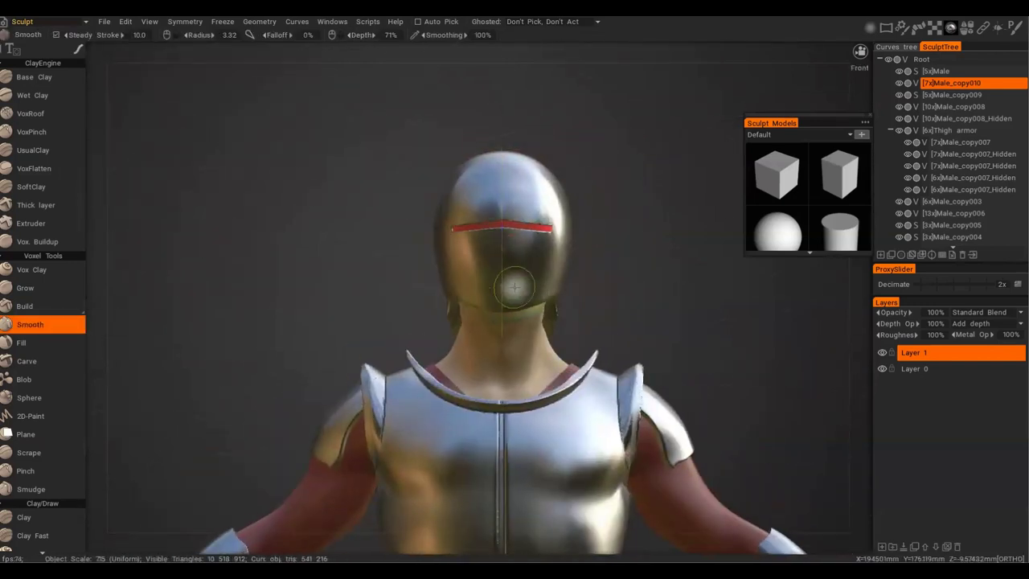
Separate the helmet's lower face section into its own layer with Vox Hide.
key(h)
key(e)
click(609, 264)
alt+drag(453, 246, 466, 308)
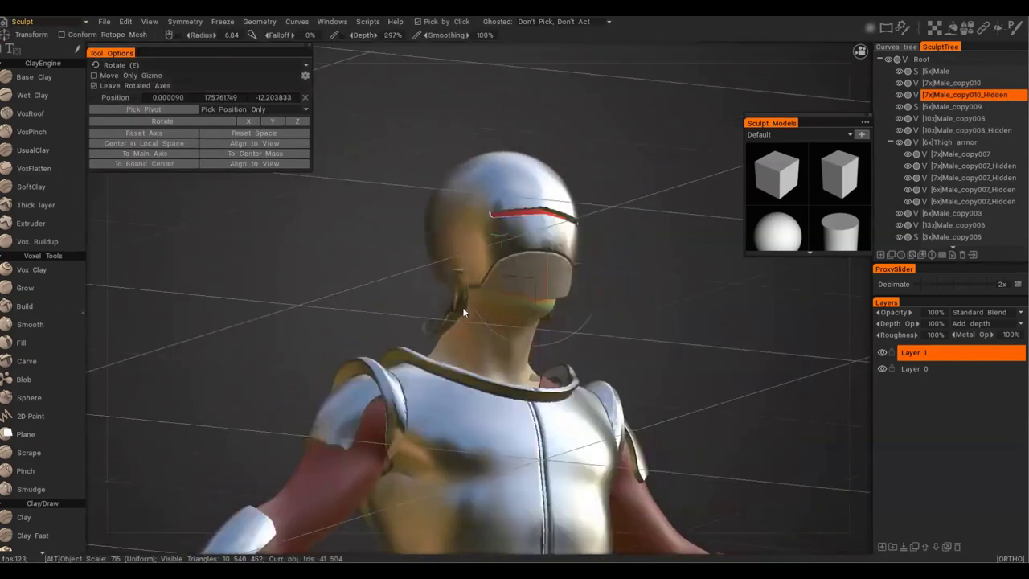
alt+drag(499, 328, 605, 328)
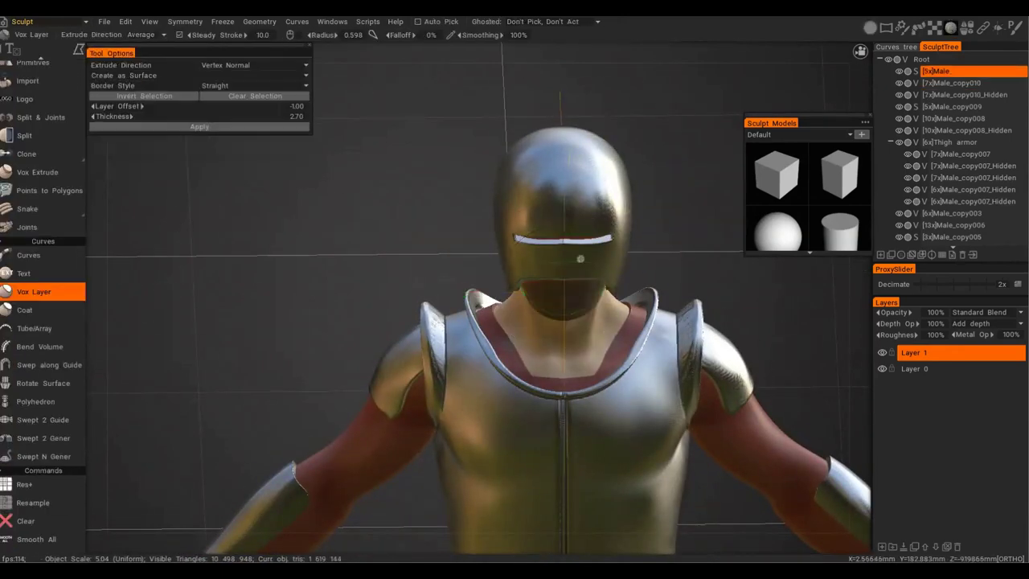
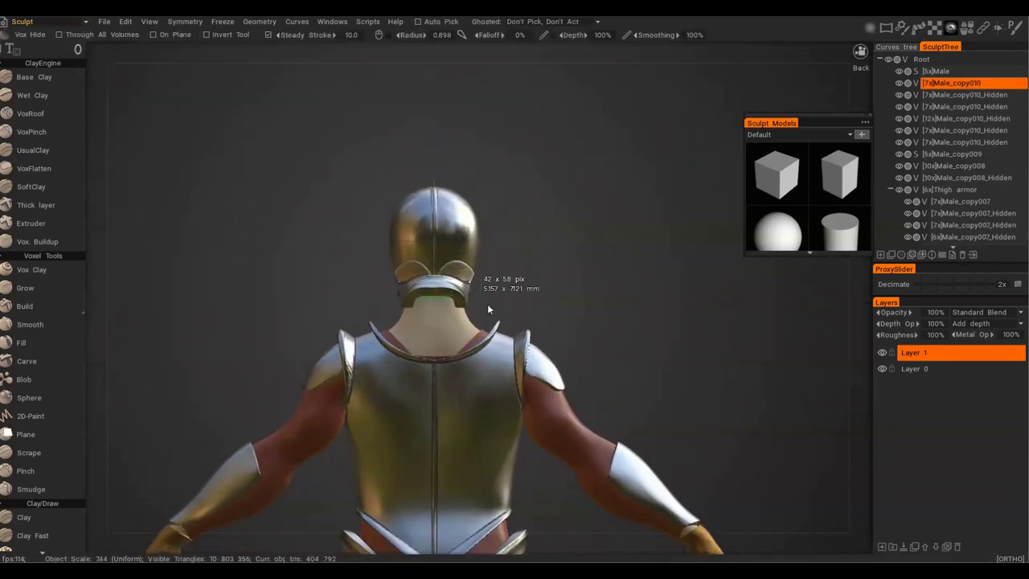
Switch to the Render room and inspect the armored figure with the segmented helmet.
key(space)
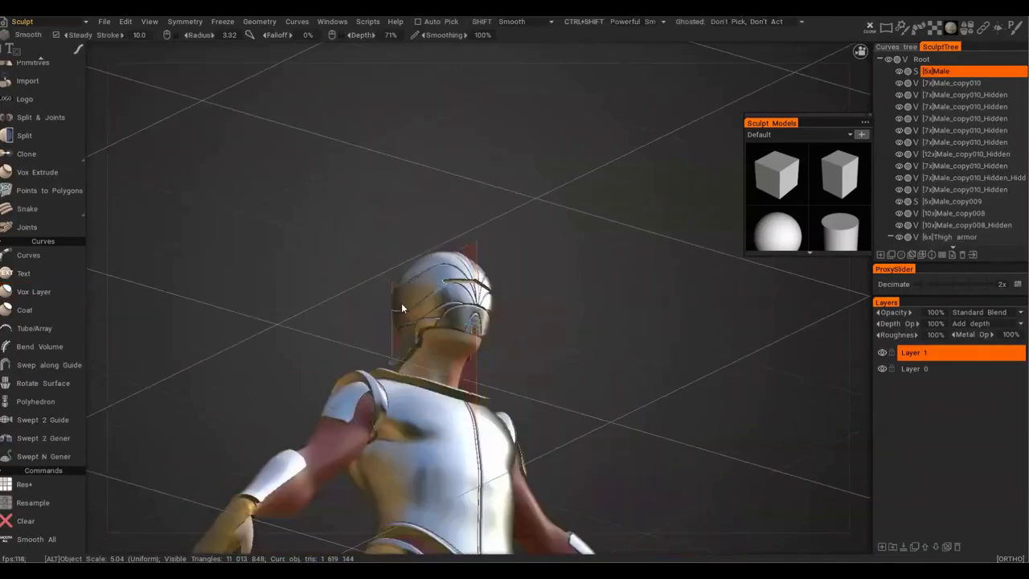
mouse_move(402, 308)
alt+mouse_down()
mouse_move(534, 301)
mouse_move(337, 357)
alt+mouse_up()
click(47, 23)
click(28, 86)
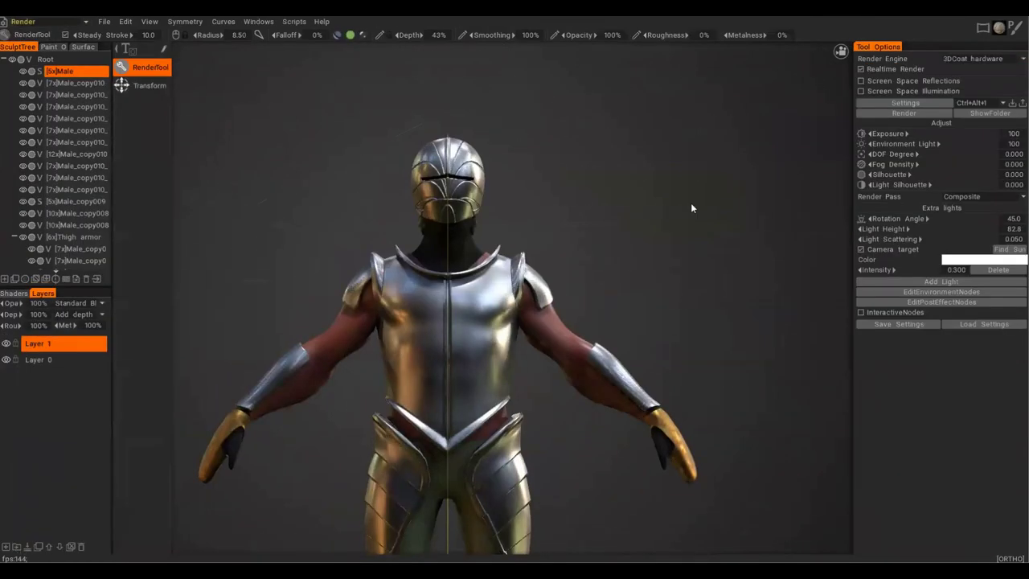
alt+drag(604, 305, 549, 354)
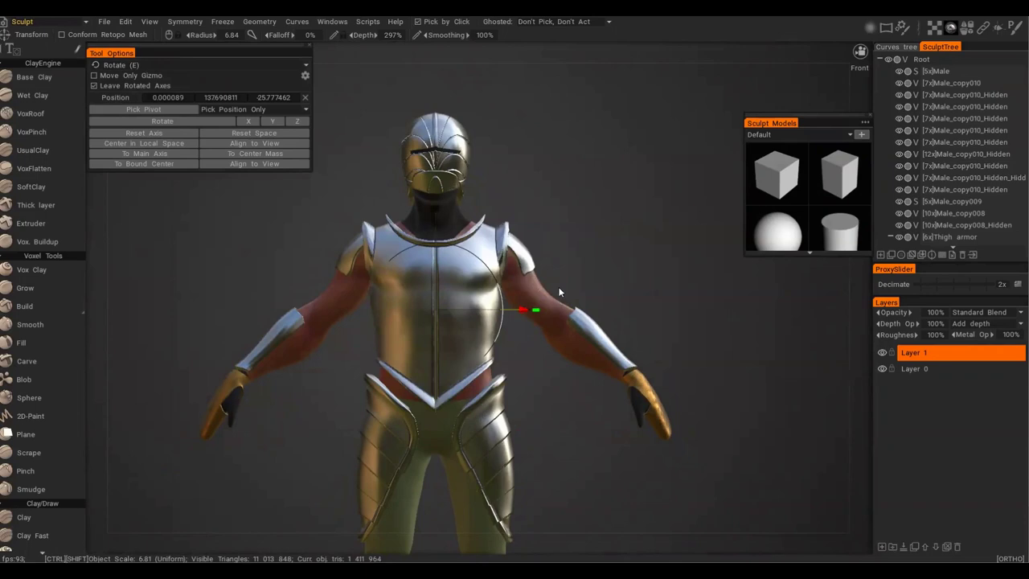
Save the scene.
click(103, 21)
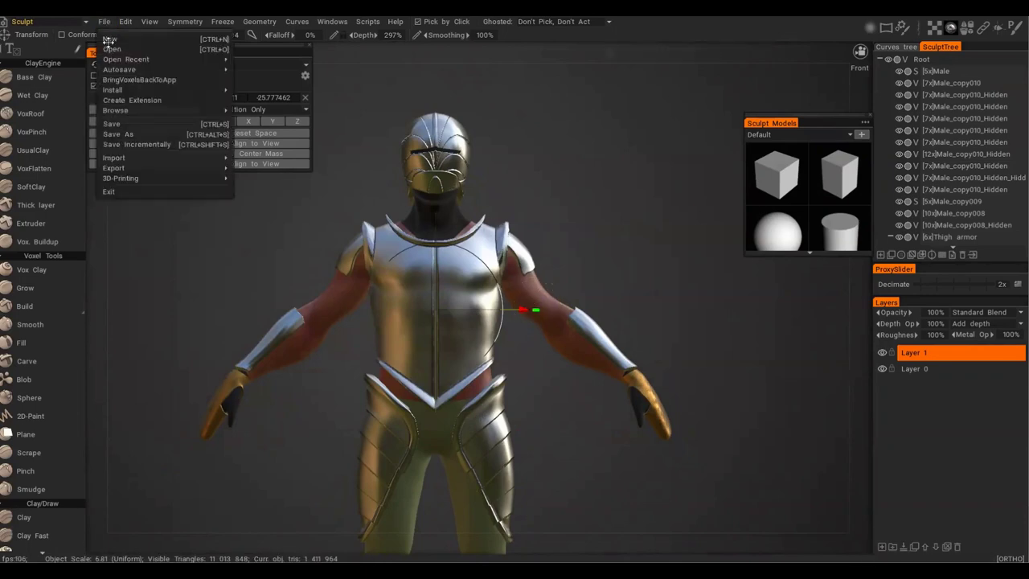
click(210, 128)
key(Return)
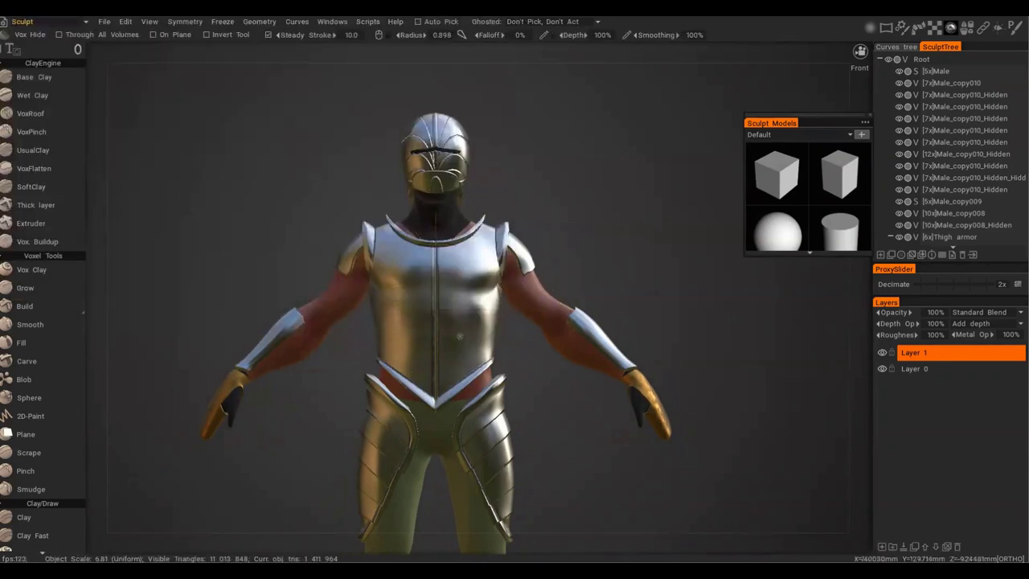
Cut curved, mirrored panels into the front of the breastplate with Vox Hide ellipses and separate them into layers.
key(t)
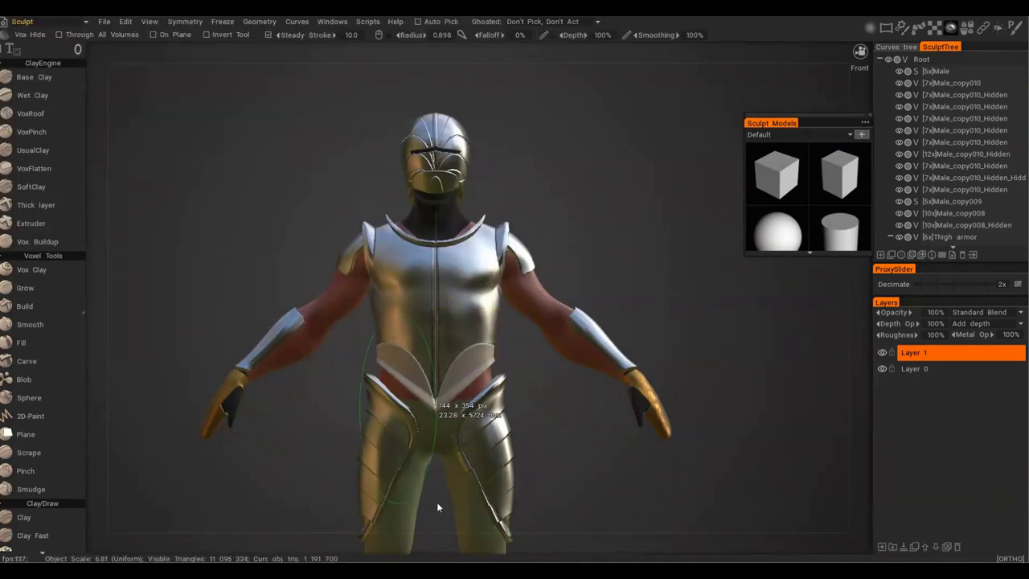
key(h)
drag(356, 281, 438, 513)
key(t)
key(h)
drag(355, 259, 442, 515)
key(t)
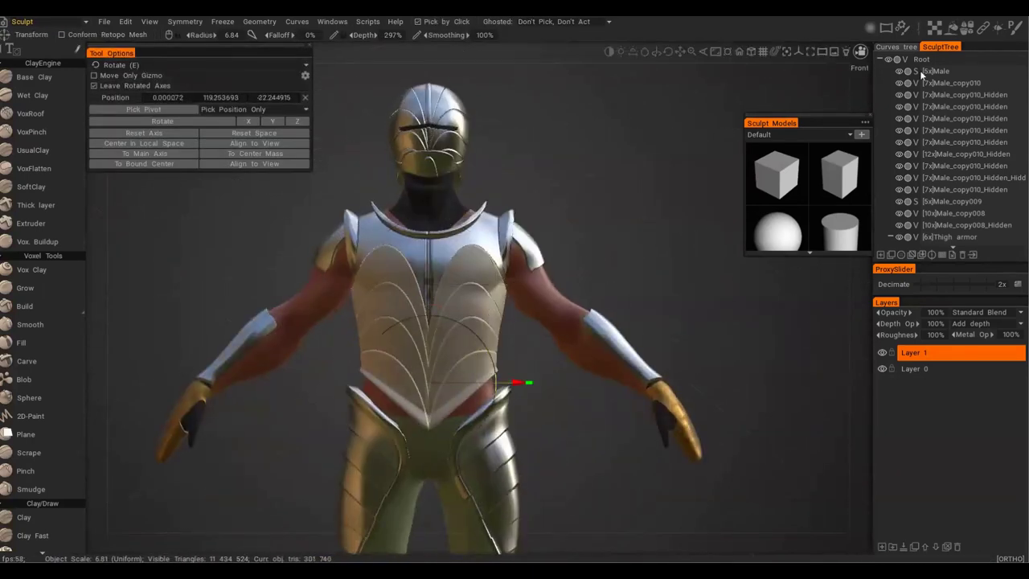
Separate another pair of curved panels on the lower abdomen of the breastplate with a Vox Hide ellipse.
scroll(541, 358, up, 3)
key(t)
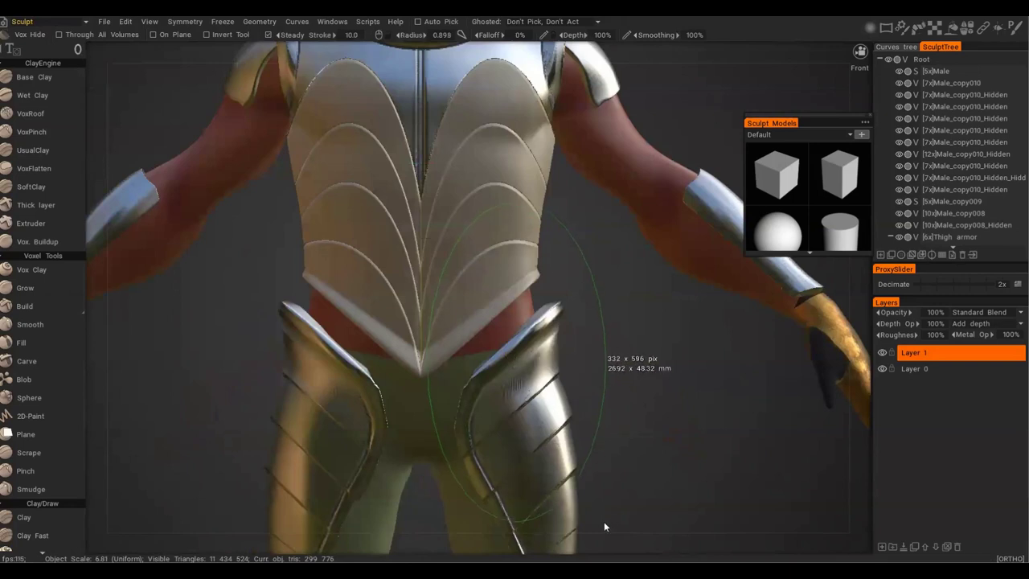
drag(569, 517, 569, 517)
key(t)
scroll(555, 482, down, 3)
scroll(509, 306, up, 2)
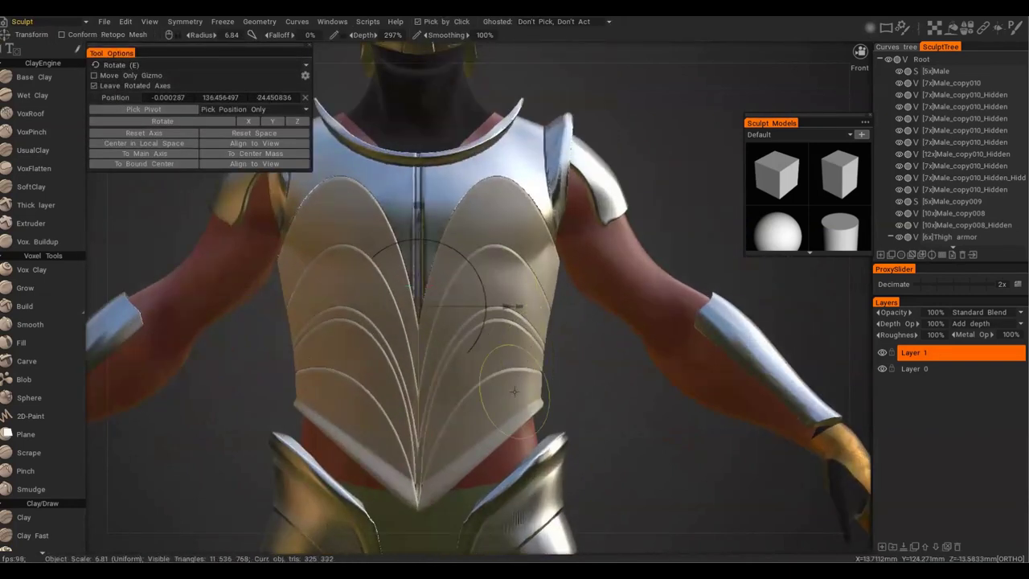
Add one more tall elliptical panel pair to the breastplate's front with Vox Hide.
key(h)
scroll(356, 447, down, 3)
drag(442, 189, 548, 504)
scroll(548, 402, down, 3)
key(t)
Cut a tall elliptical panel pair into the back of the breastplate with Vox Hide.
key(KP_8)
scroll(568, 281, up, 3)
key(h)
drag(463, 227, 566, 504)
key(t)
scroll(565, 402, down, 3)
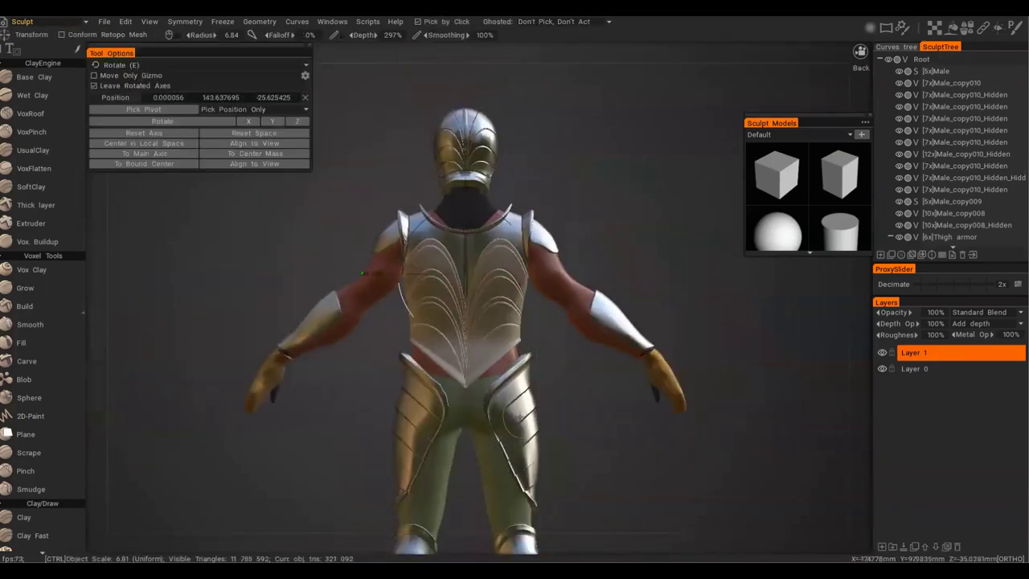
Apply the metal shader to the separated panel layers on the front of the breastplate.
key(KP_2)
click(31, 324)
scroll(632, 367, up, 2)
scroll(632, 368, down, 2)
scroll(626, 241, up, 3)
scroll(625, 241, up, 1)
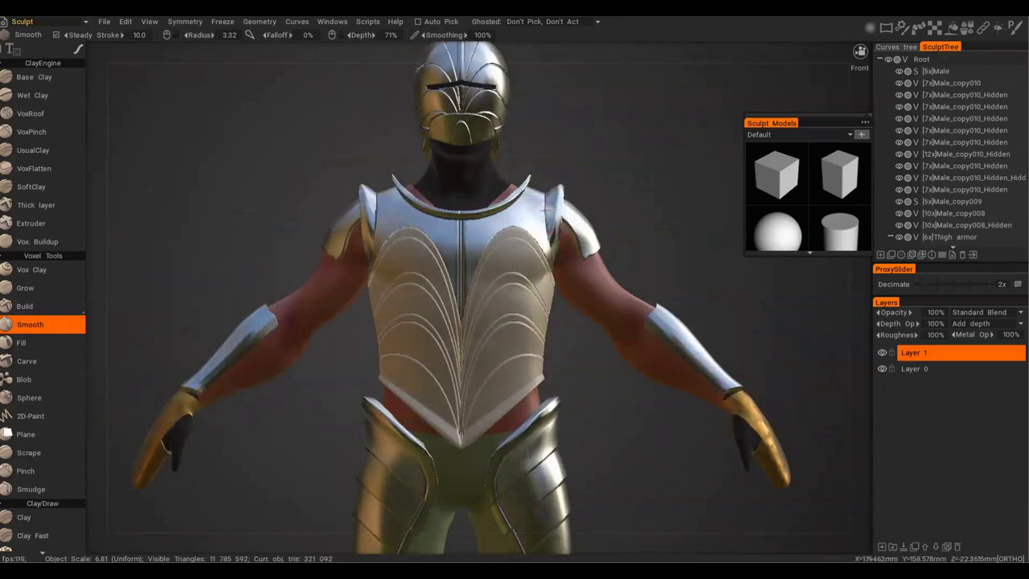
key(t)
click(959, 204)
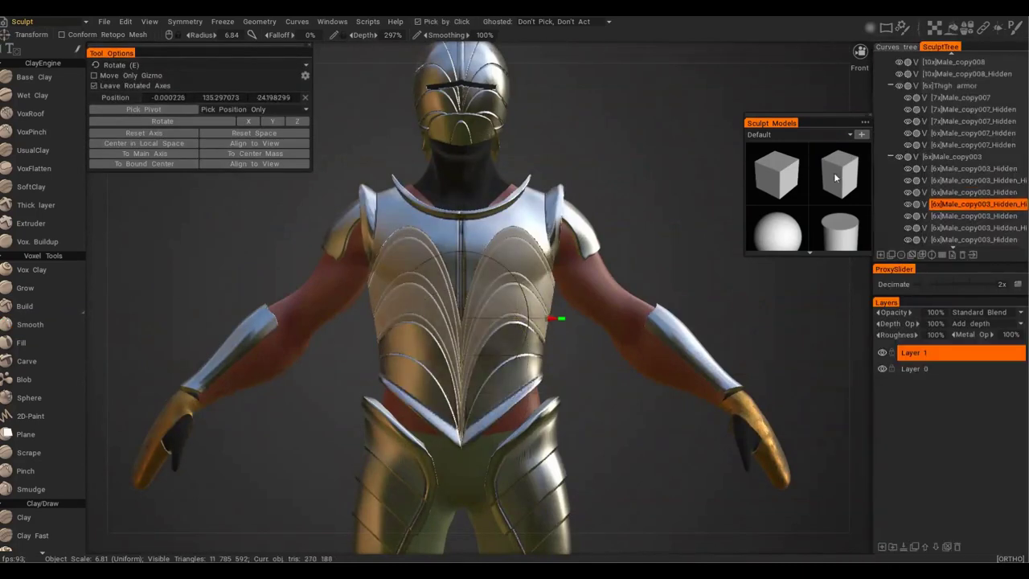
click(960, 240)
Apply the silver metal shader to the remaining panels, including those on the back of the breastplate.
drag(752, 310, 628, 313)
scroll(621, 163, up, 3)
mouse_move(951, 28)
click(976, 198)
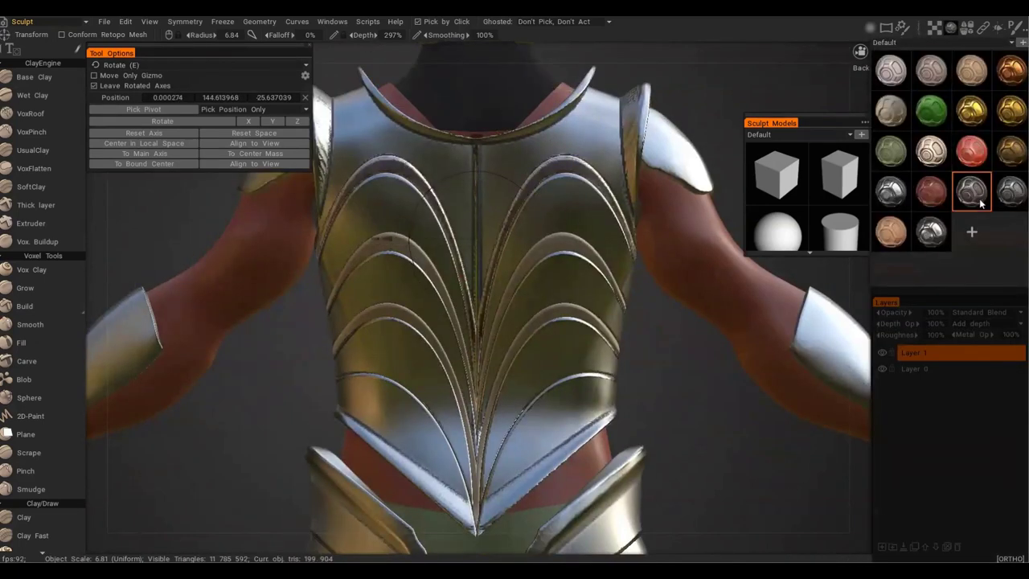
scroll(639, 285, down, 3)
scroll(635, 273, up, 4)
click(623, 236)
click(973, 196)
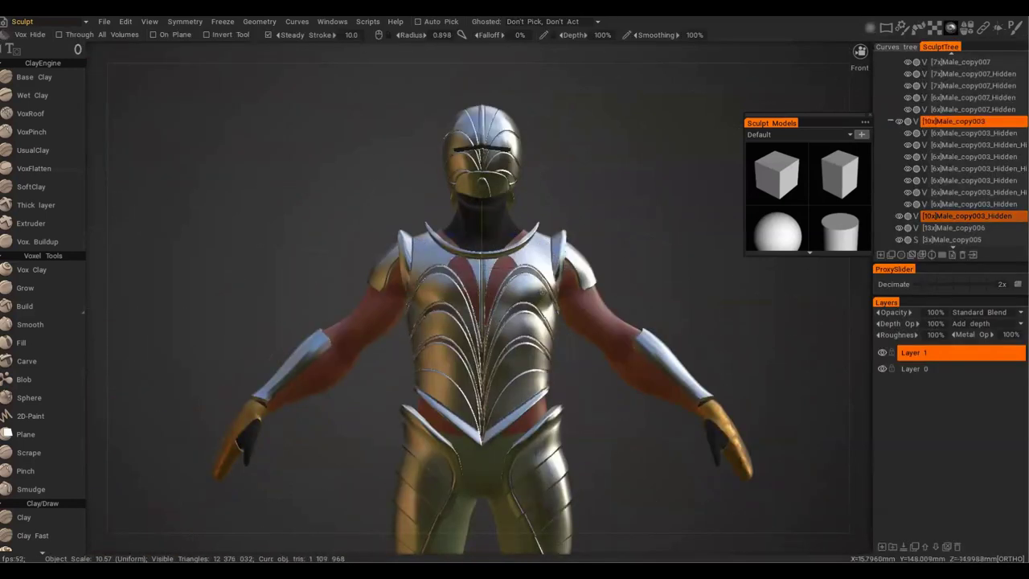
Apply a different shader to the new thin layer beneath the upper chest cutouts.
click(126, 21)
click(144, 50)
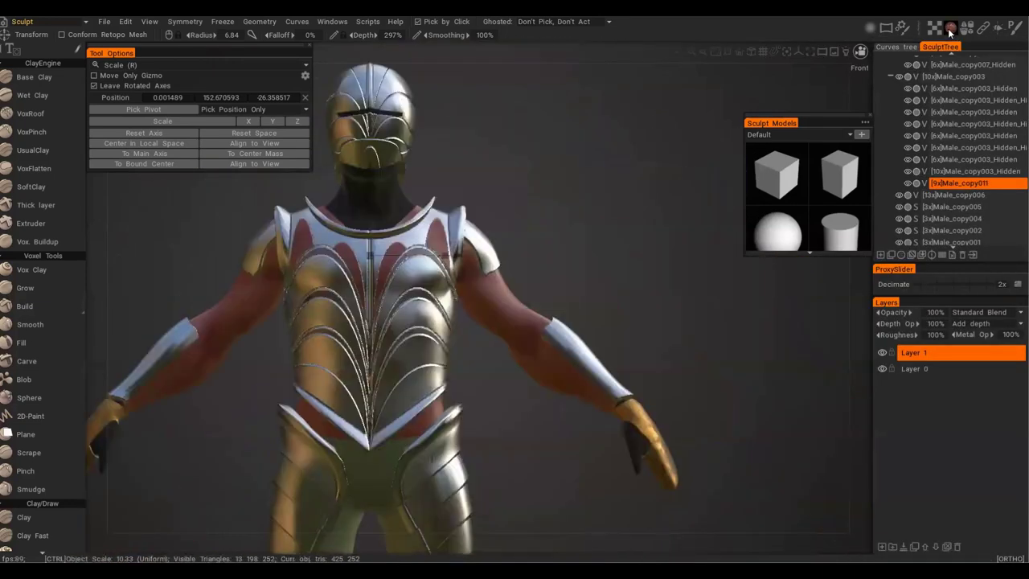
click(931, 151)
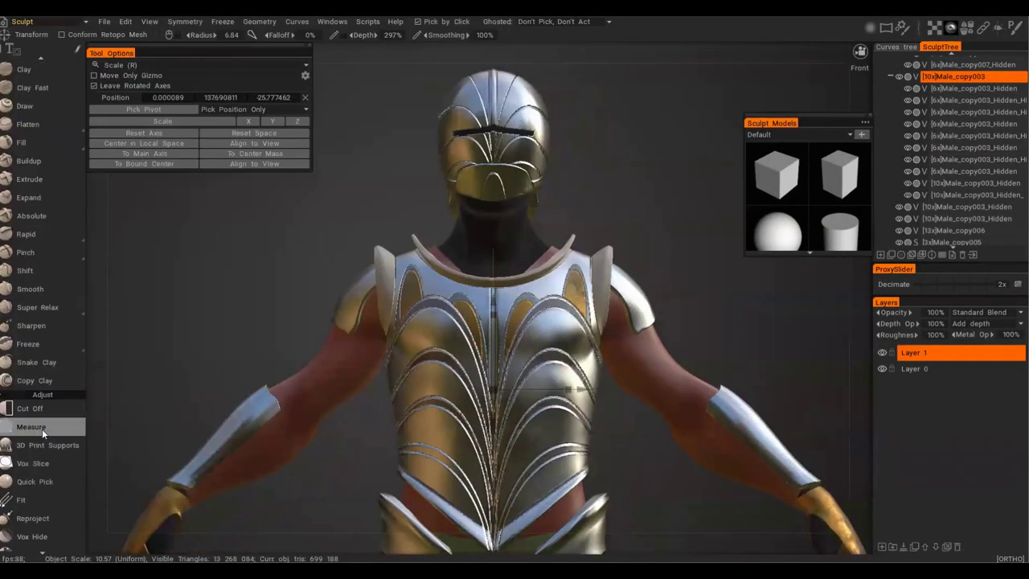
scroll(48, 378, up, 10)
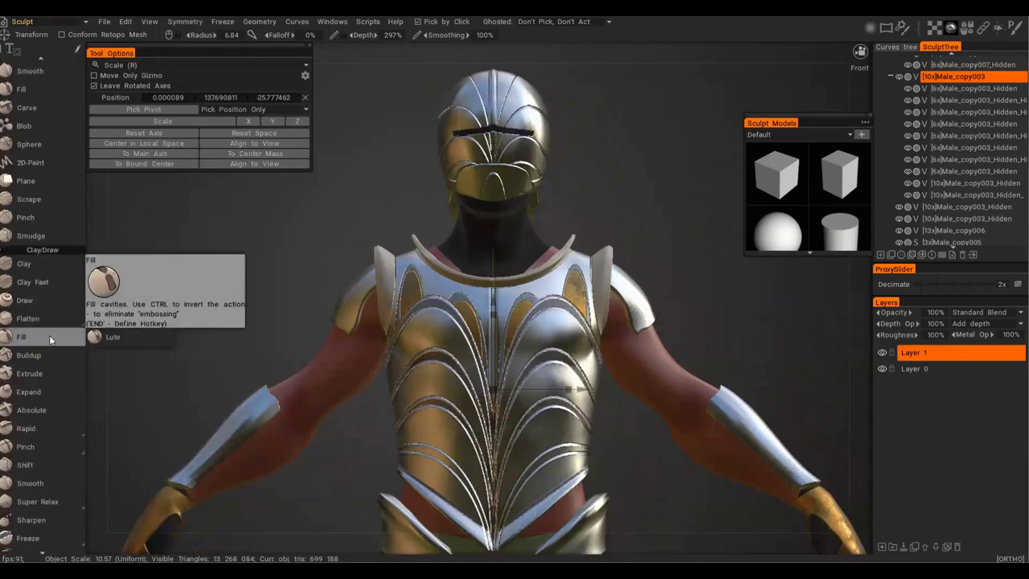
Hide the oval details beneath the collar with Vox Hide and separate the hidden part into its own object.
key(ctrl+h)
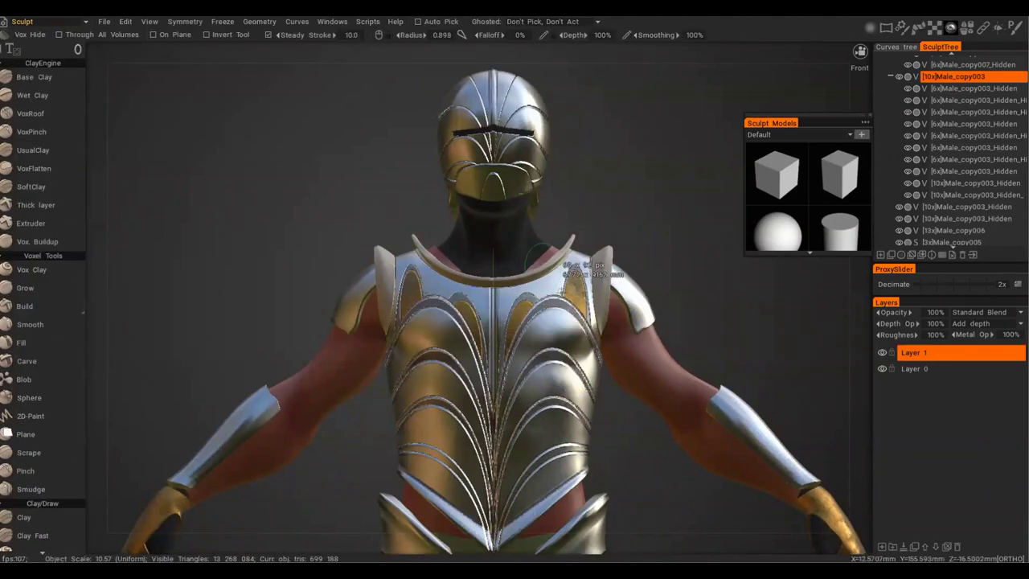
drag(559, 290, 559, 291)
alt+right_drag(560, 291, 772, 374)
key(ctrl+shift+h)
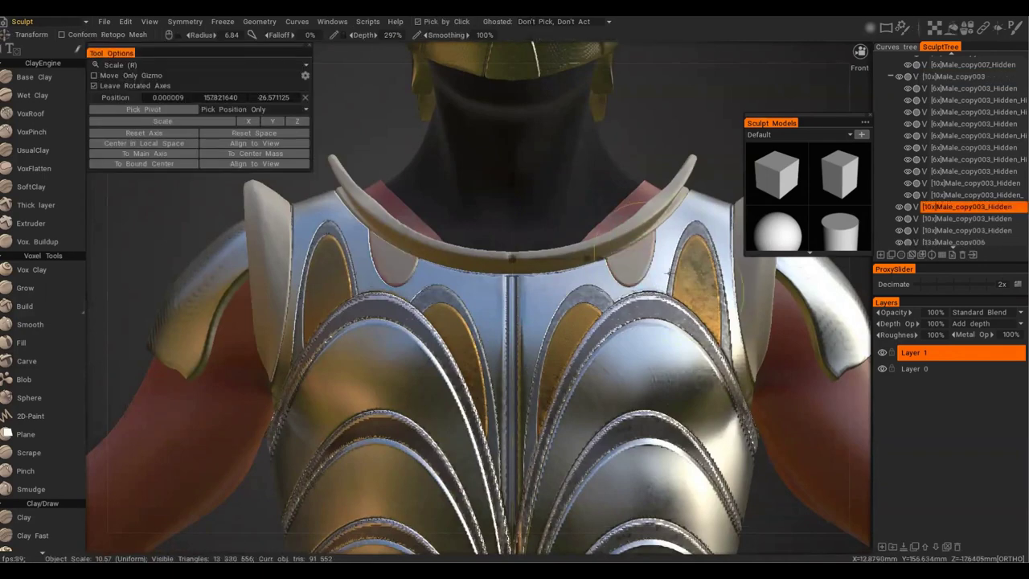
Separate the inner area of the oval plates beneath the collar from their borders using Vox Hide.
key(h)
alt+right_drag(669, 280, 644, 261)
key(h)
key(ctrl+h)
key(h)
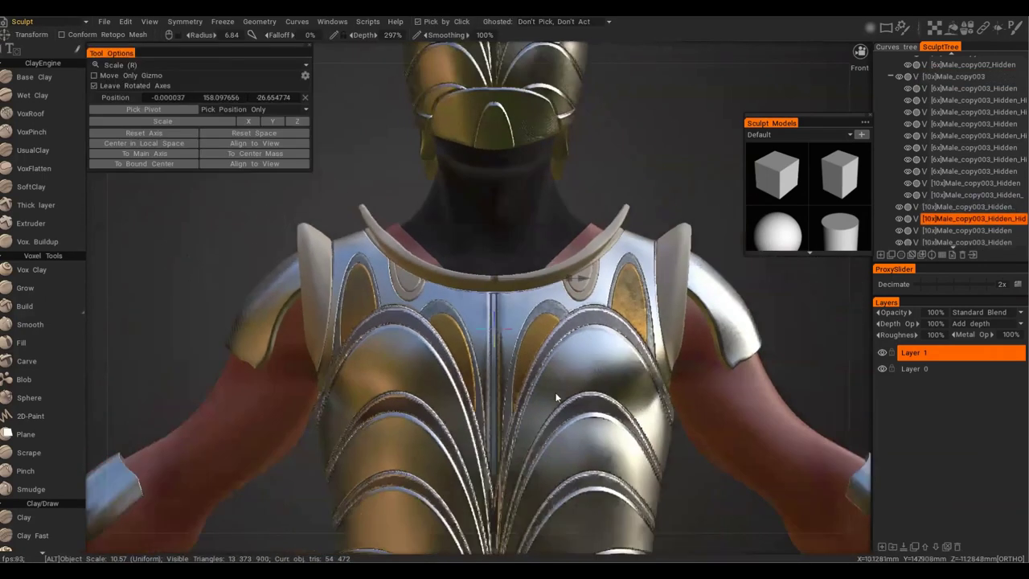
Apply a gold shader to the oval insets beneath the collar and a metal shader to their borders.
mouse_move(951, 27)
click(1011, 152)
key(h)
click(932, 232)
click(31, 325)
Hide the uppermost arched band of the breastplate with Vox Hide and separate it as its own object.
alt+drag(241, 402, 306, 394)
alt+right_drag(643, 402, 619, 354)
key(h)
key(ctrl+h)
drag(619, 353, 642, 391)
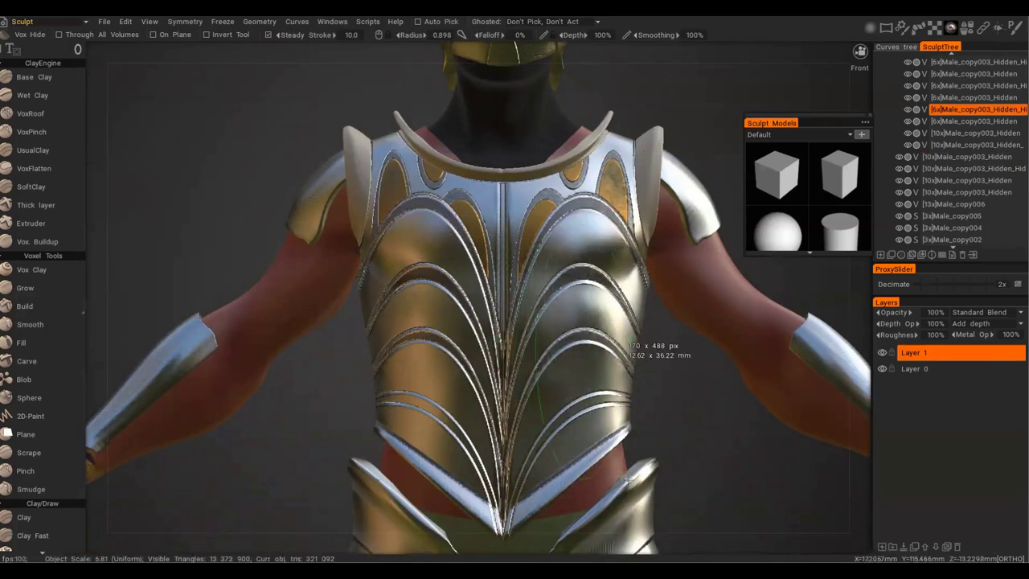
drag(629, 480, 631, 480)
alt+right_drag(630, 481, 506, 482)
drag(513, 246, 592, 440)
alt+drag(611, 430, 574, 442)
key(ctrl+h)
Separate the second arched band of the breastplate into its own object with Vox Hide.
alt+right_drag(574, 442, 635, 439)
key(h)
key(ctrl+h)
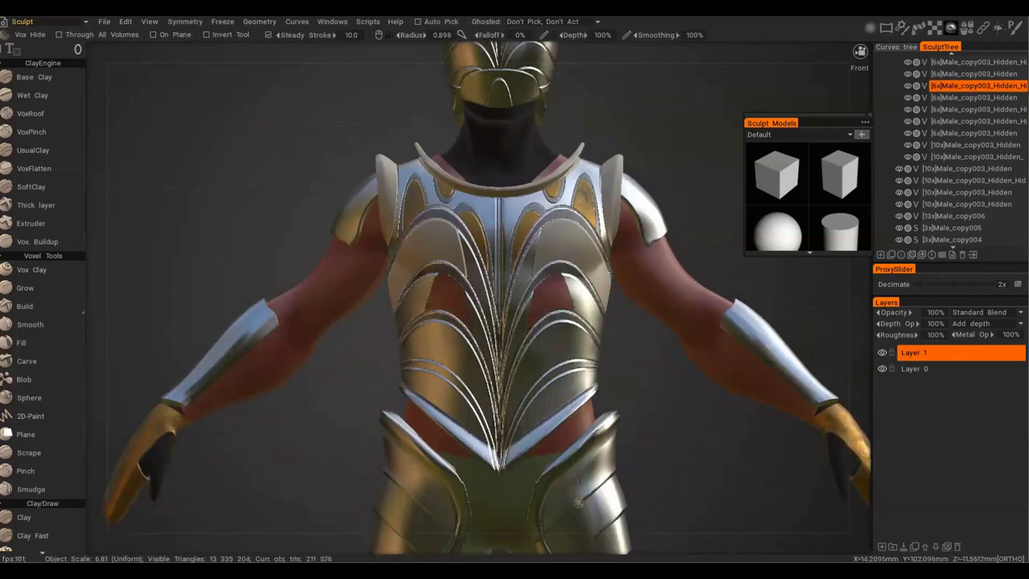
alt+right_drag(579, 502, 607, 426)
drag(701, 515, 701, 517)
key(ctrl+h)
alt+right_drag(690, 359, 716, 353)
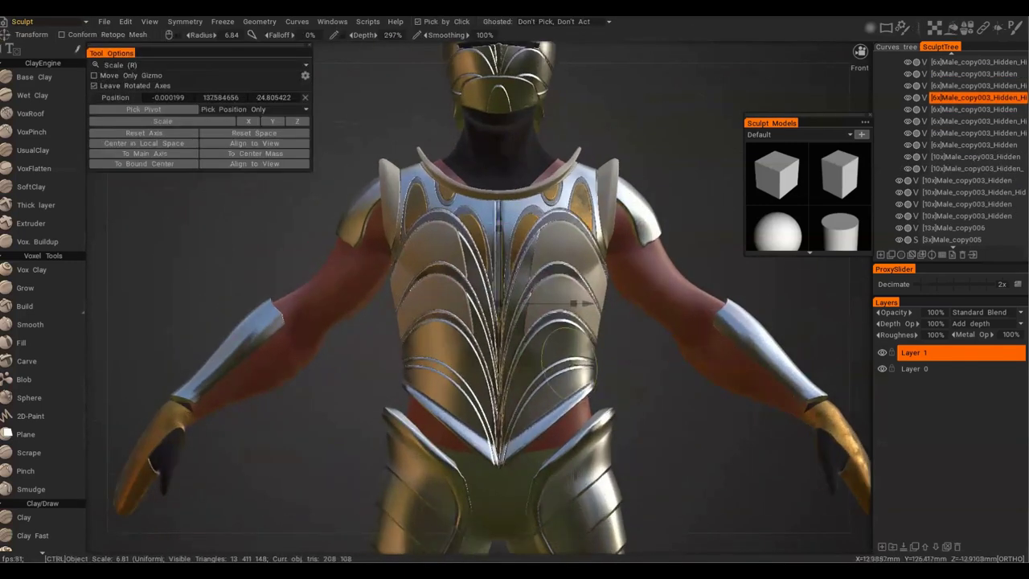
Separate the lower arched bands of the breastplate and give all the separated bands a polished metal shader.
key(h)
drag(515, 278, 675, 557)
scroll(618, 435, down, 5)
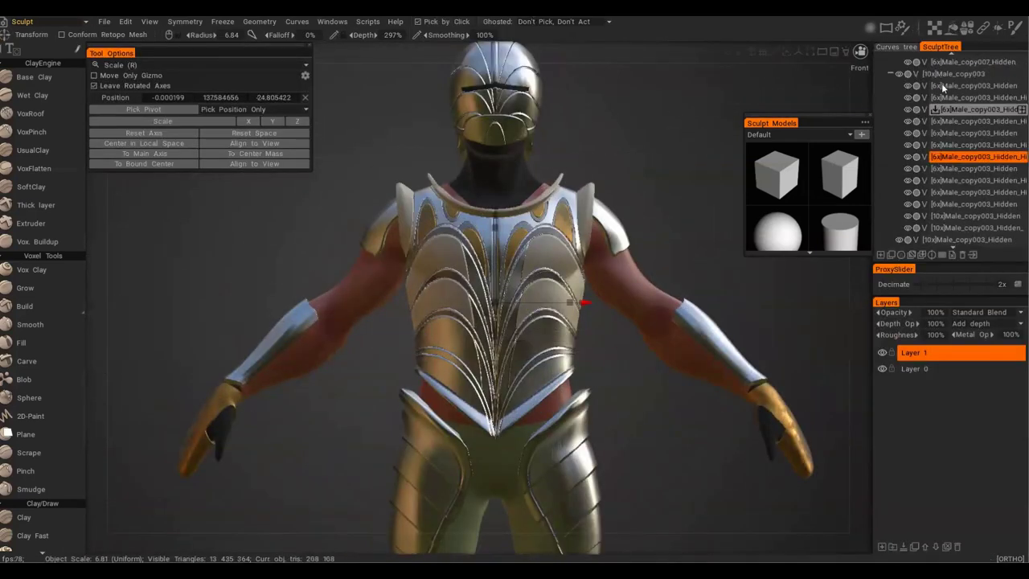
click(978, 192)
scroll(601, 361, down, 5)
mouse_move(602, 361)
alt+shift+mouse_down()
mouse_move(502, 456)
mouse_move(485, 377)
alt+shift+mouse_up()
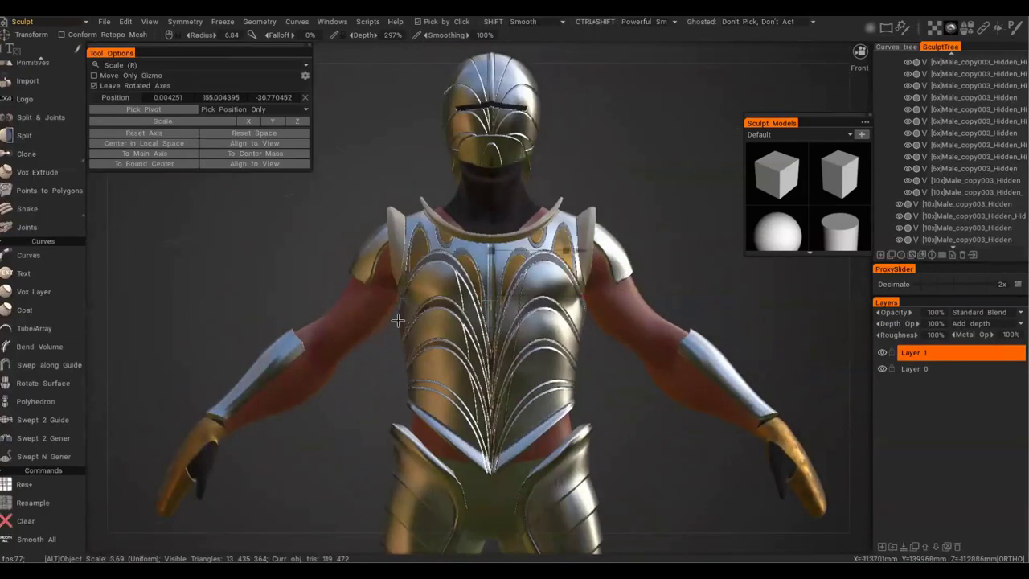
Flare the lower edge of the shoulder plates with the Pose tool and split them into layered pieces.
key(space)
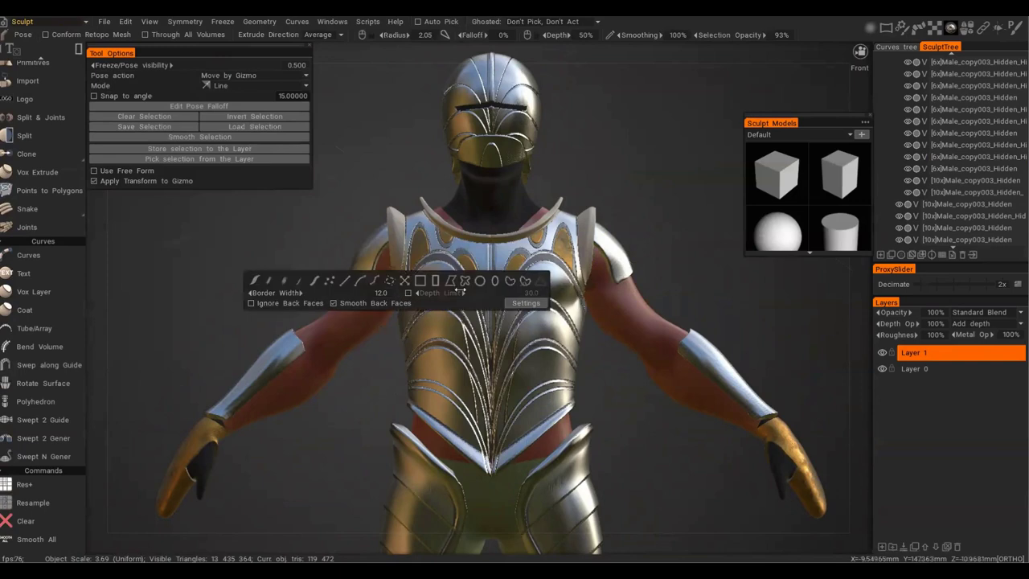
drag(409, 291, 285, 280)
scroll(343, 277, up, 2)
middle_drag(343, 277, 492, 309)
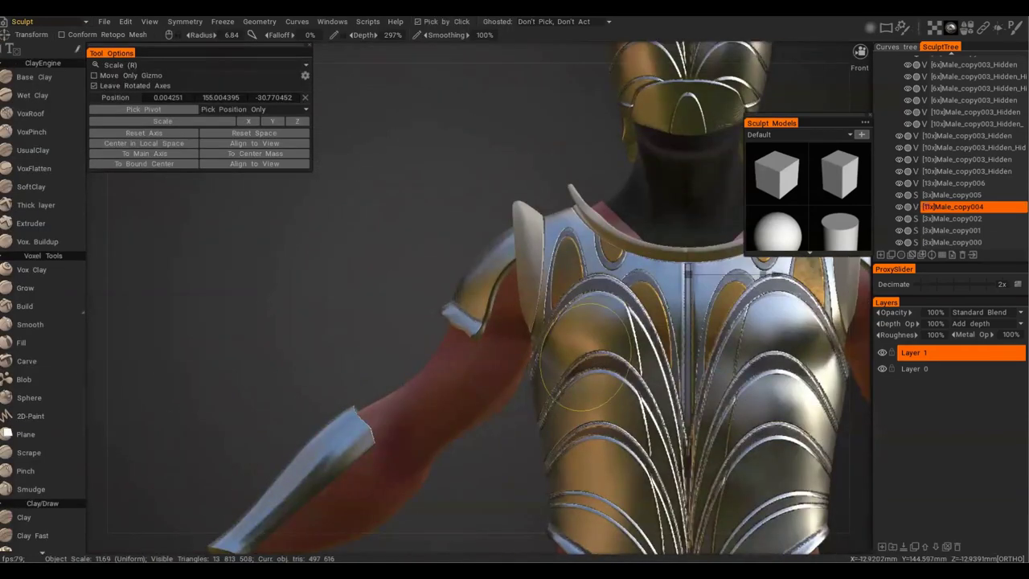
key(h)
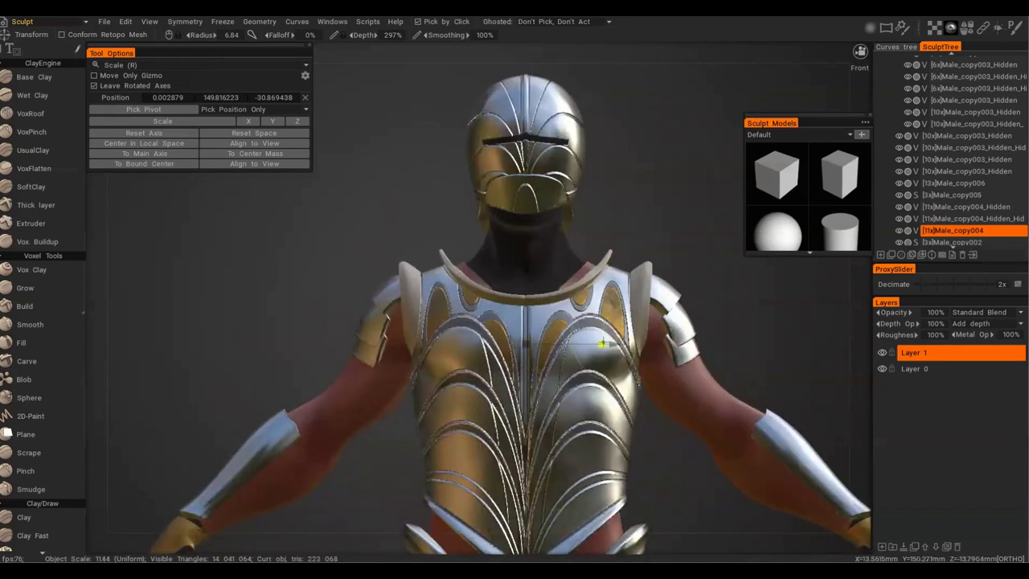
Try a Pose tool selection along the forearm guards and undo it.
key(6)
key(2)
scroll(617, 285, down, 5)
alt+right_drag(616, 285, 396, 369)
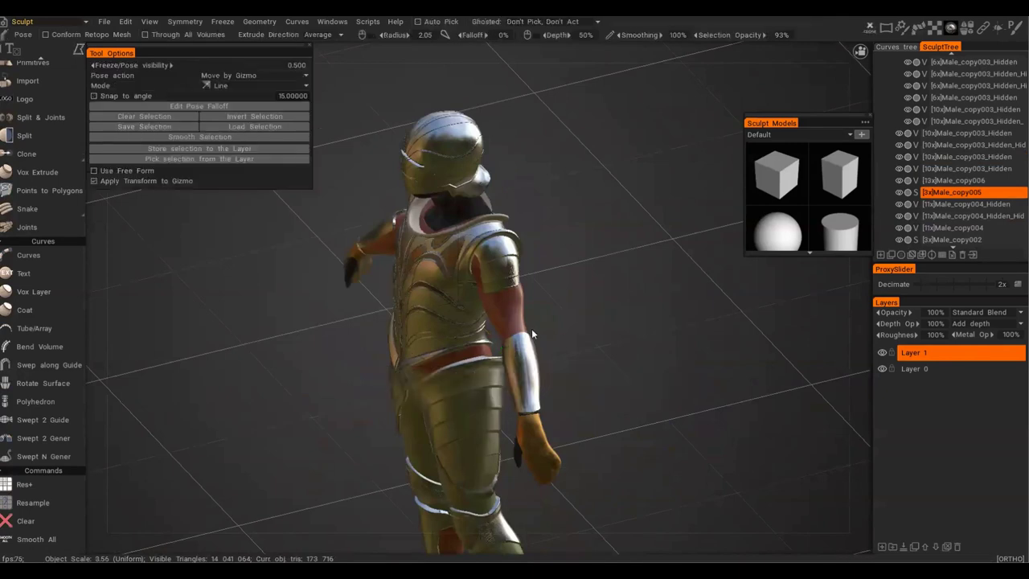
alt+drag(531, 328, 336, 347)
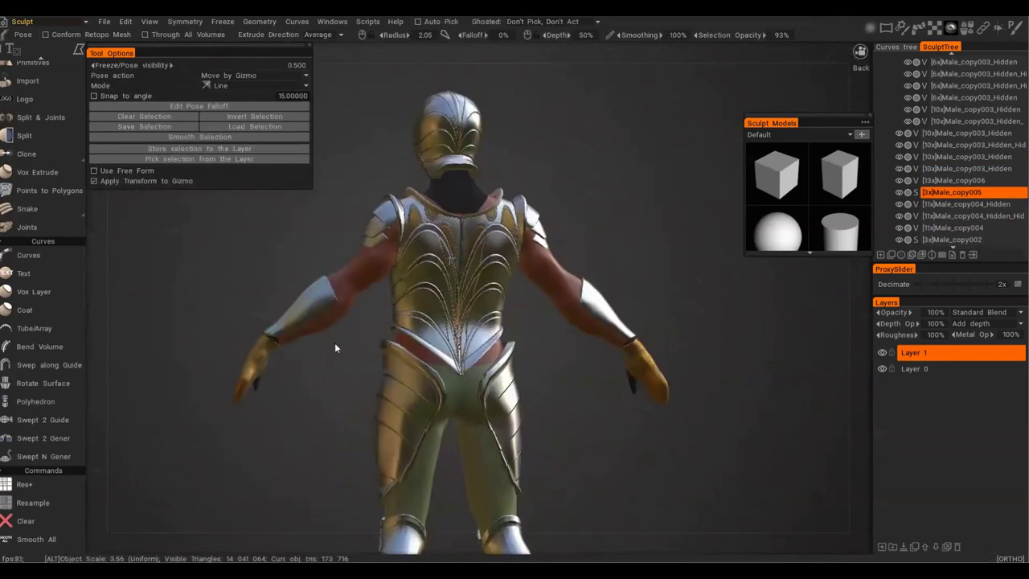
alt+drag(327, 303, 519, 361)
drag(526, 350, 635, 368)
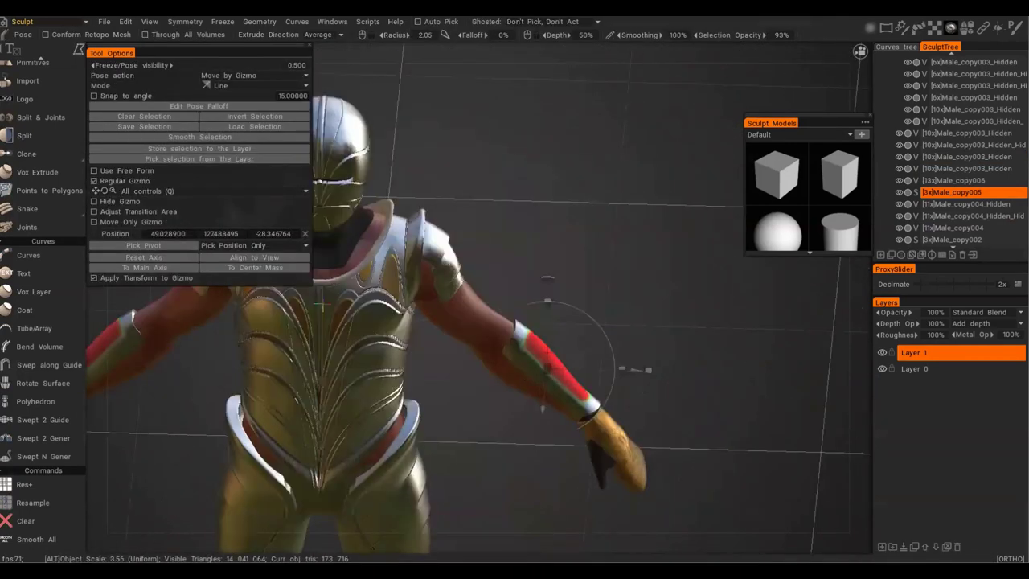
key(ctrl+z)
Mask the rear edges of the forearm guards with the Pose tool and reshape them with the gizmo.
alt+drag(563, 368, 554, 338)
drag(468, 352, 463, 346)
alt+drag(547, 357, 456, 321)
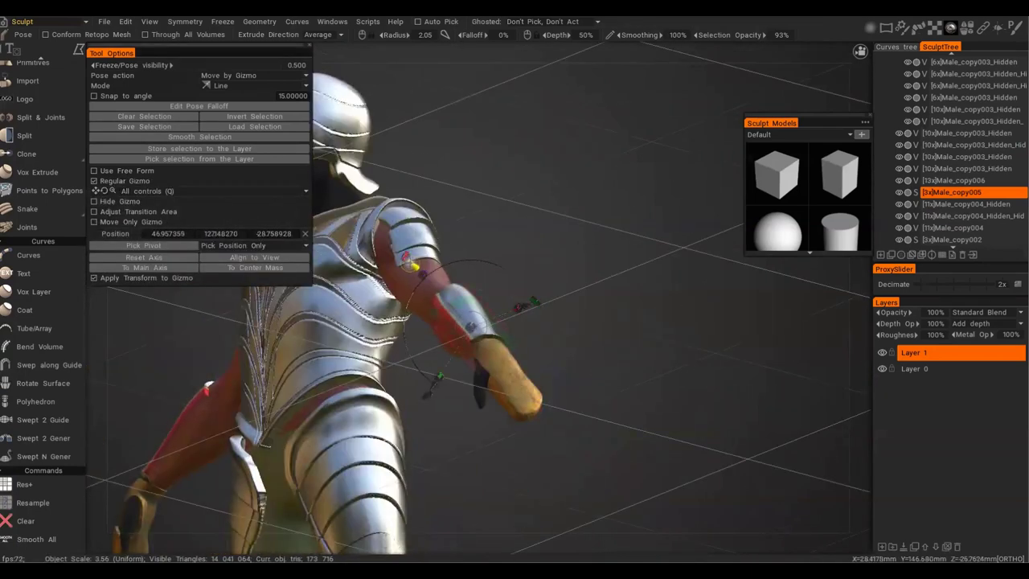
alt+drag(514, 338, 424, 278)
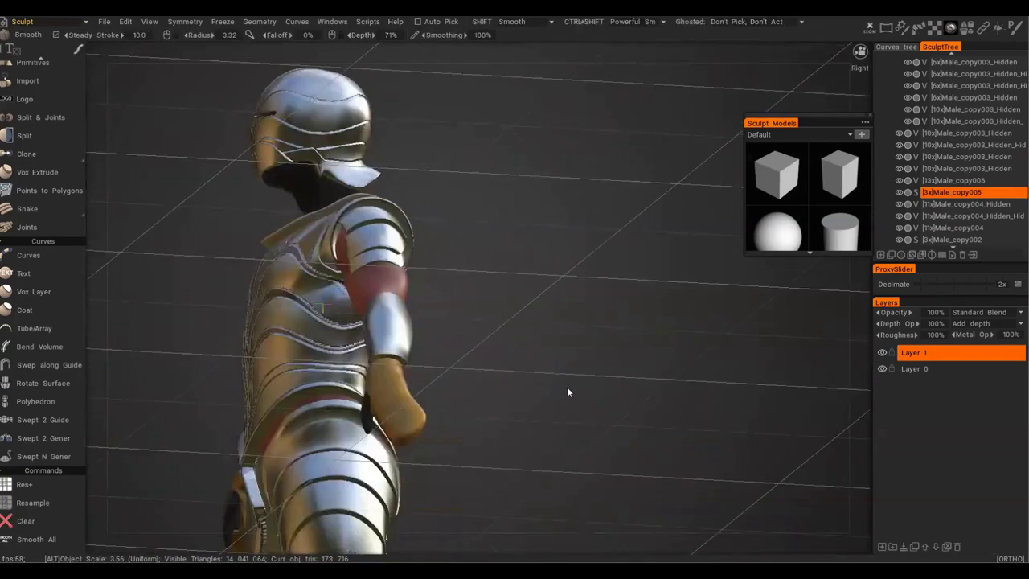
alt+drag(567, 387, 556, 422)
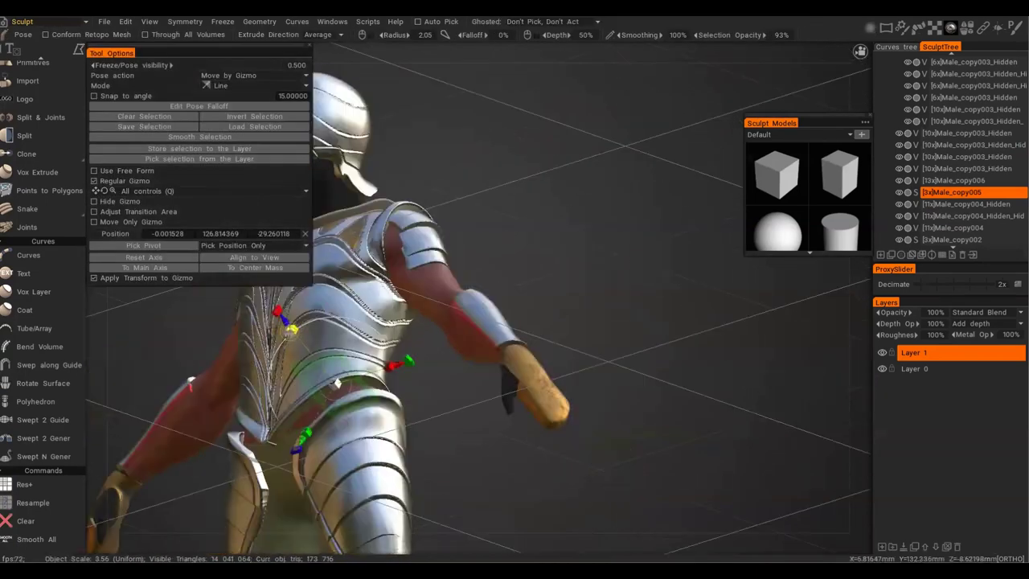
Clear the pose selection, mask the elbow end of the forearm guards and rotate it with the gizmo.
alt+drag(514, 370, 476, 411)
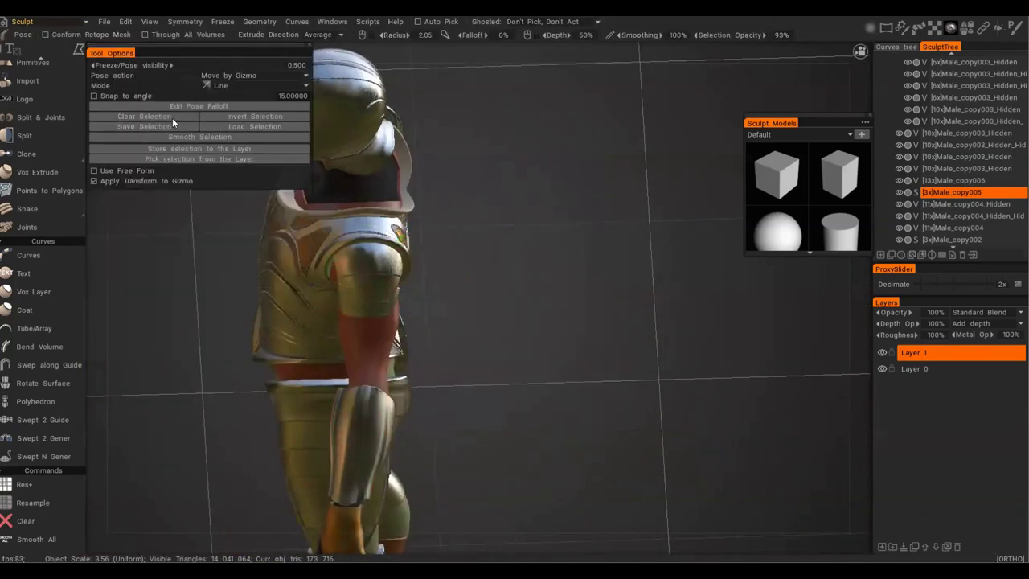
key(e)
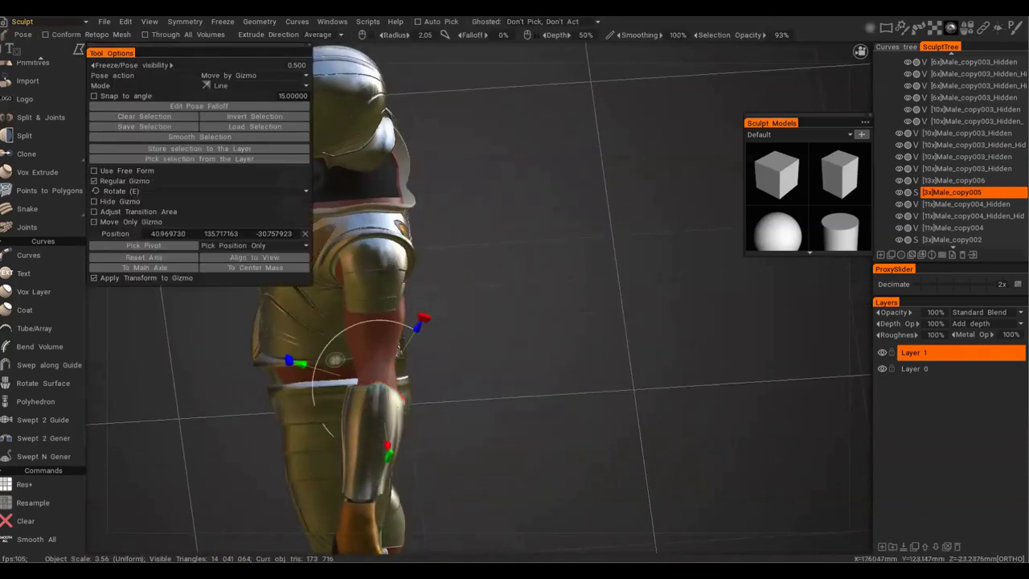
alt+drag(563, 338, 451, 268)
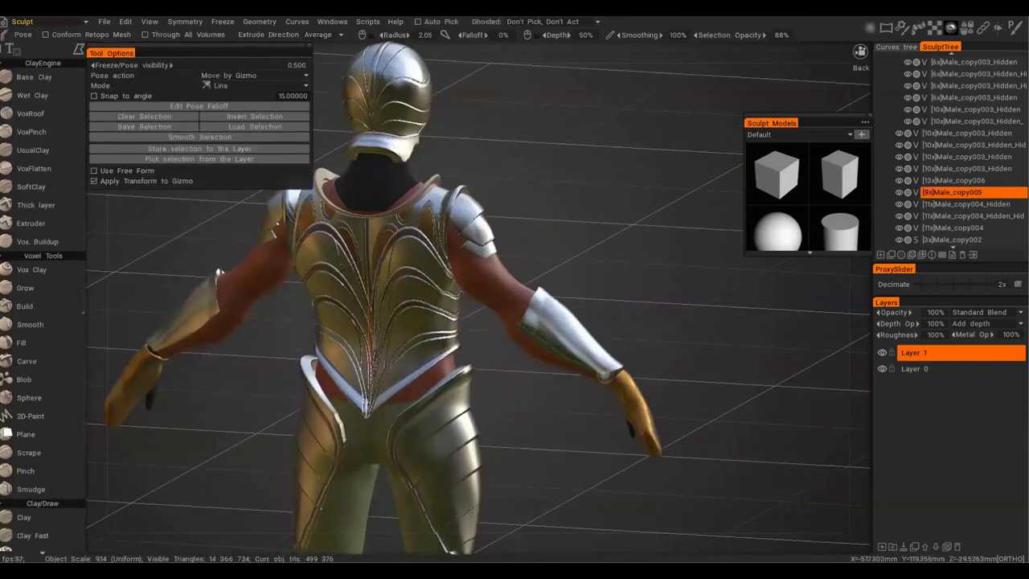
Resample the forearm guards with Good quality and split them into separate objects.
alt+drag(605, 375, 418, 209)
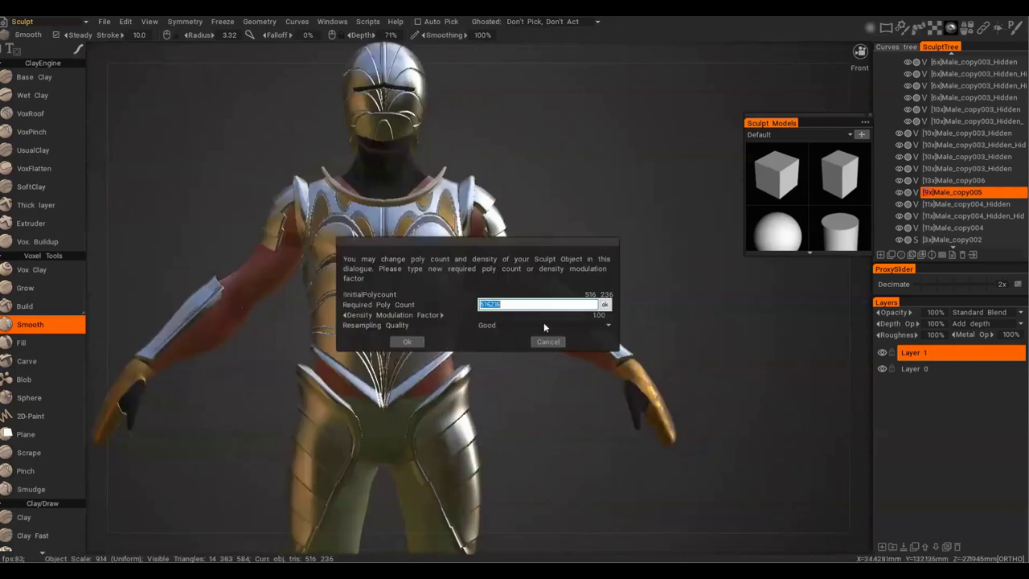
click(543, 322)
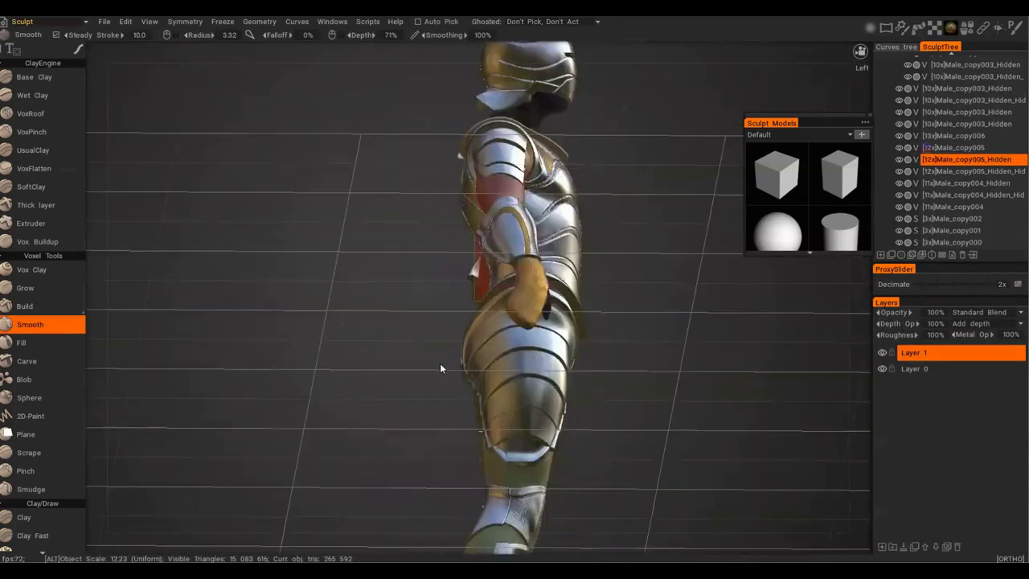
Create a new volume for the trouser seam detail and resample Male_copy001_Hidden with a density factor of 1.13.
alt+drag(440, 363, 581, 149)
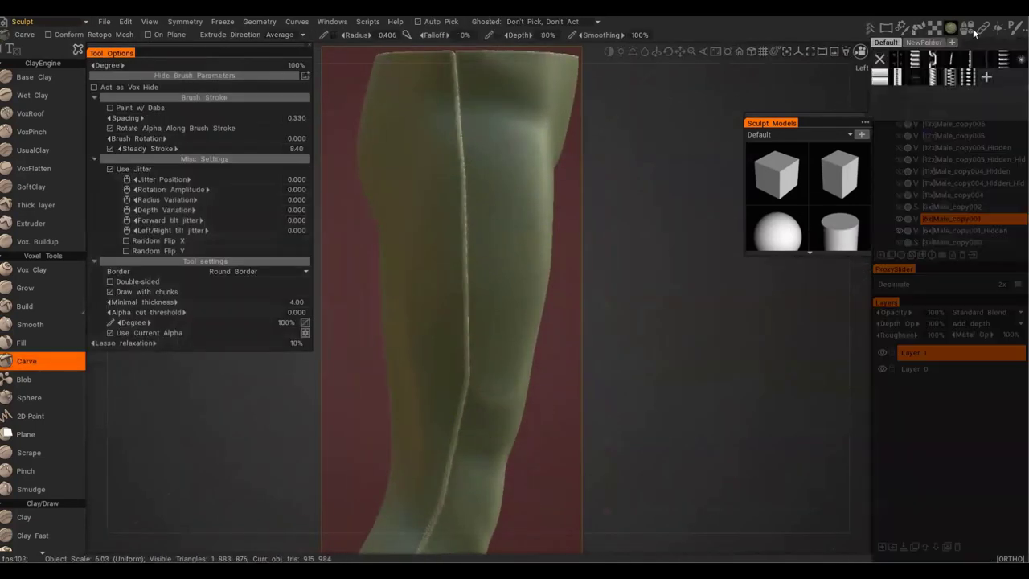
click(331, 196)
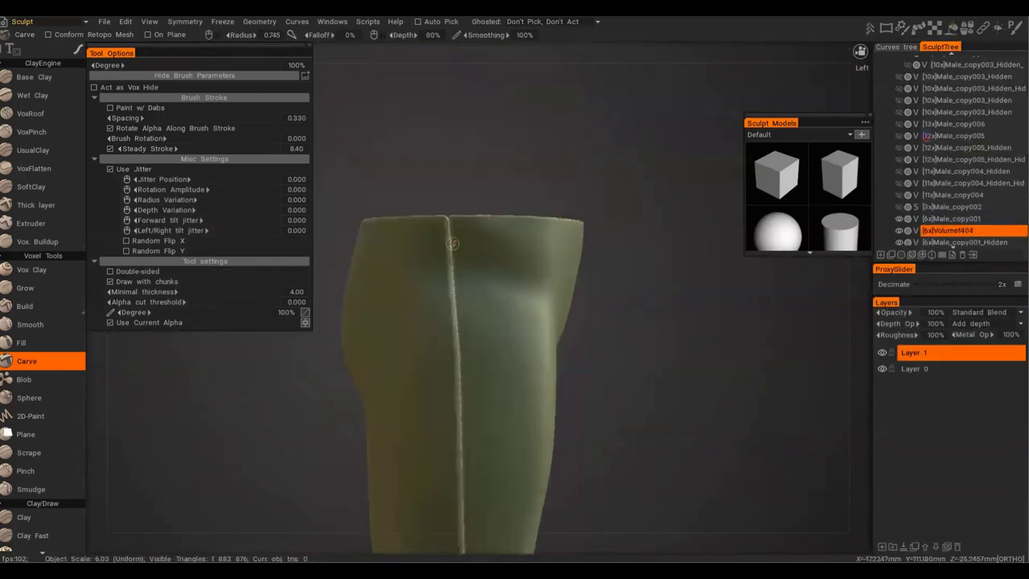
click(24, 306)
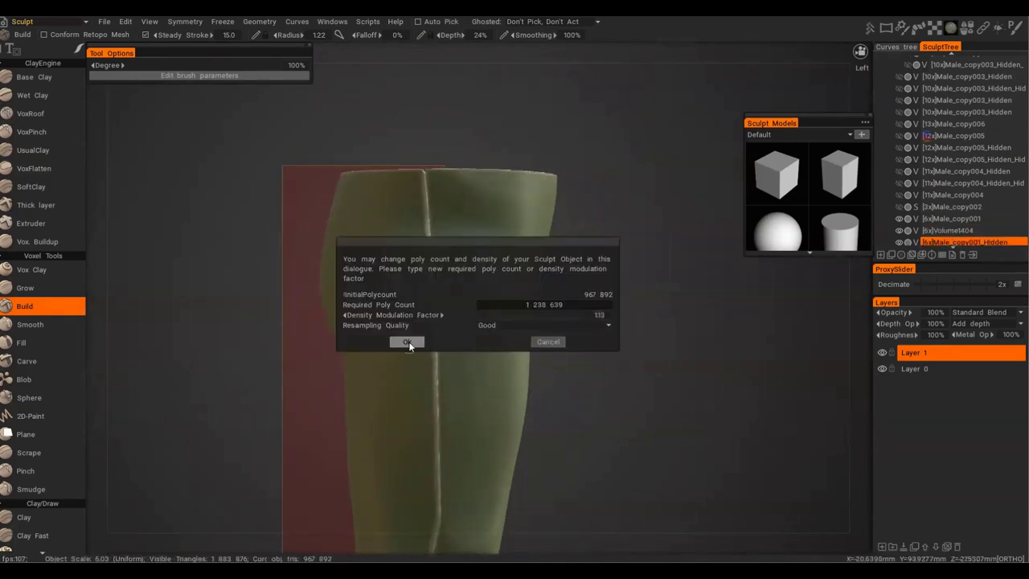
click(407, 342)
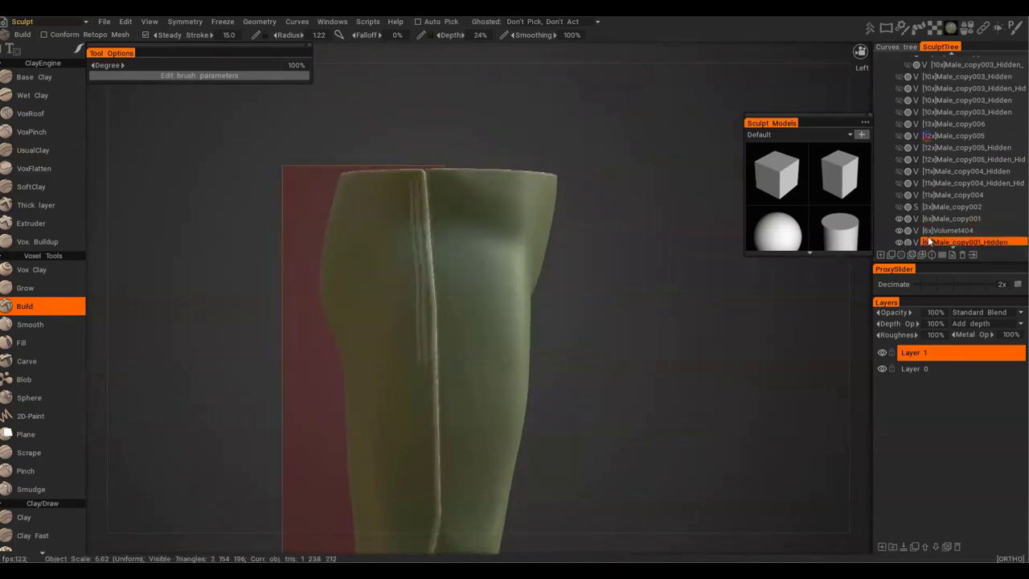
Start a raised Carve strip beside the trousers' side seam and resample its volume with a density factor of 0.662.
drag(466, 238, 473, 369)
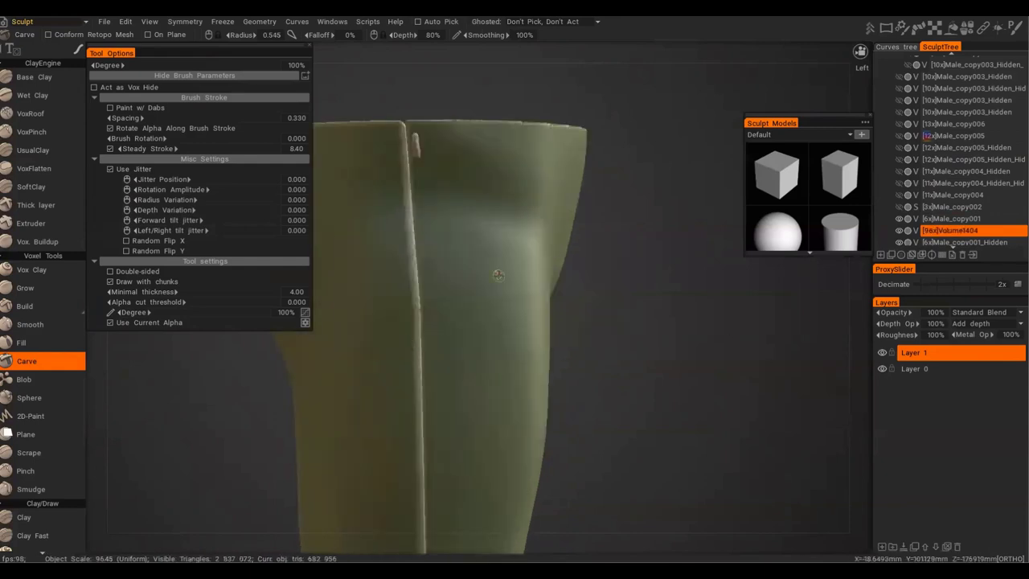
click(421, 346)
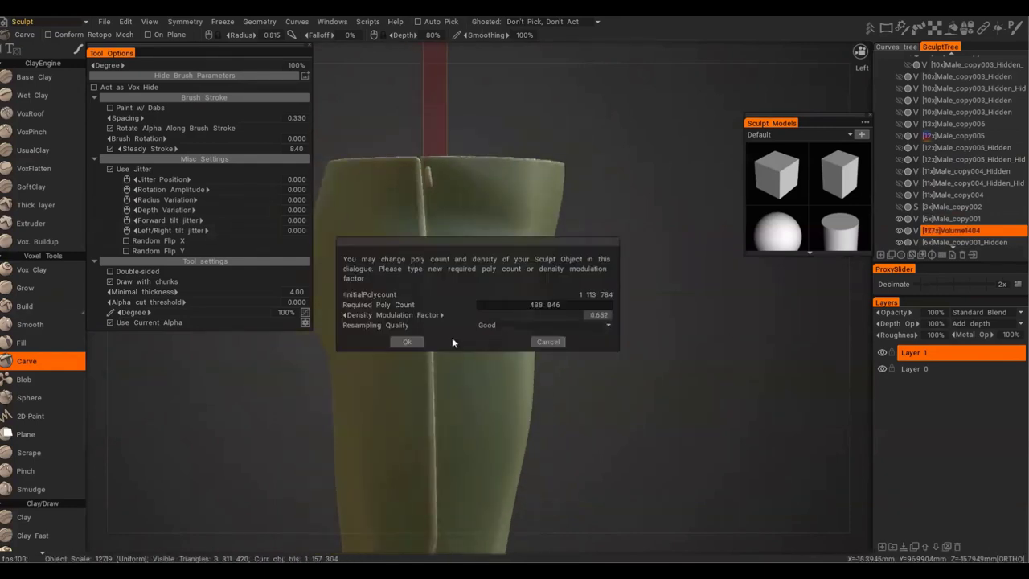
click(407, 342)
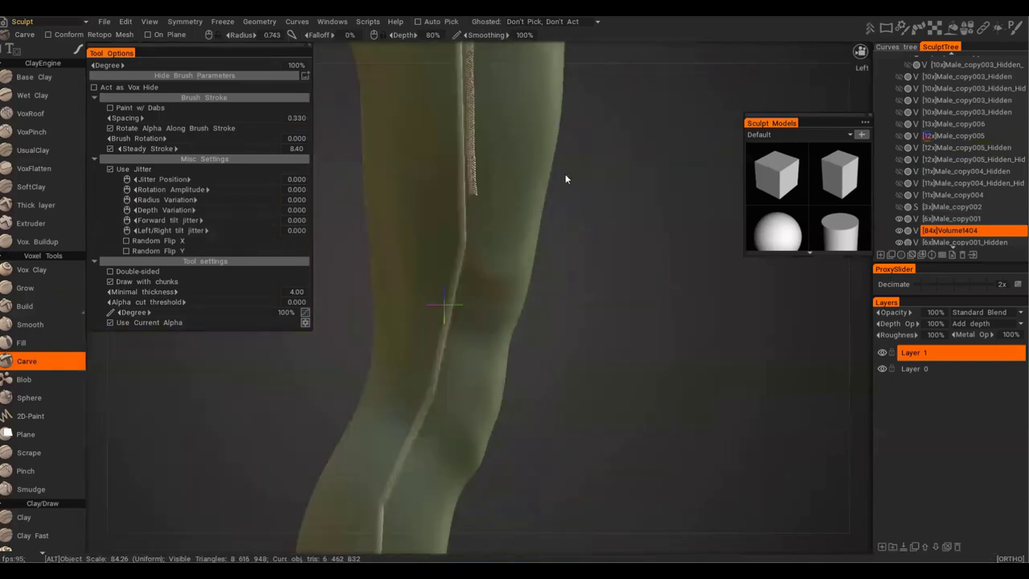
Carve a textured strip along the front side of the trousers' side seam down to the ankle.
drag(471, 177, 462, 296)
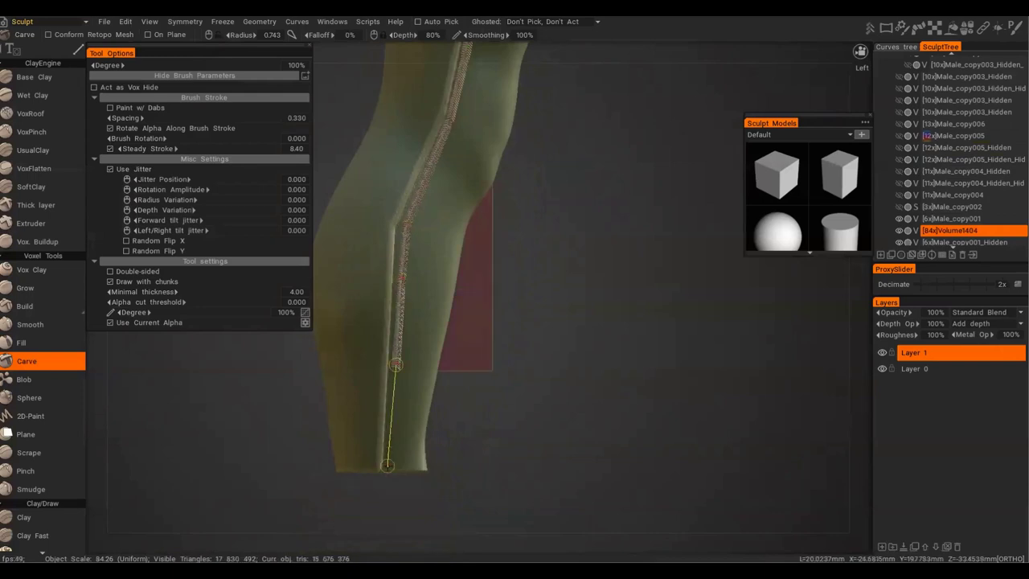
drag(388, 465, 387, 469)
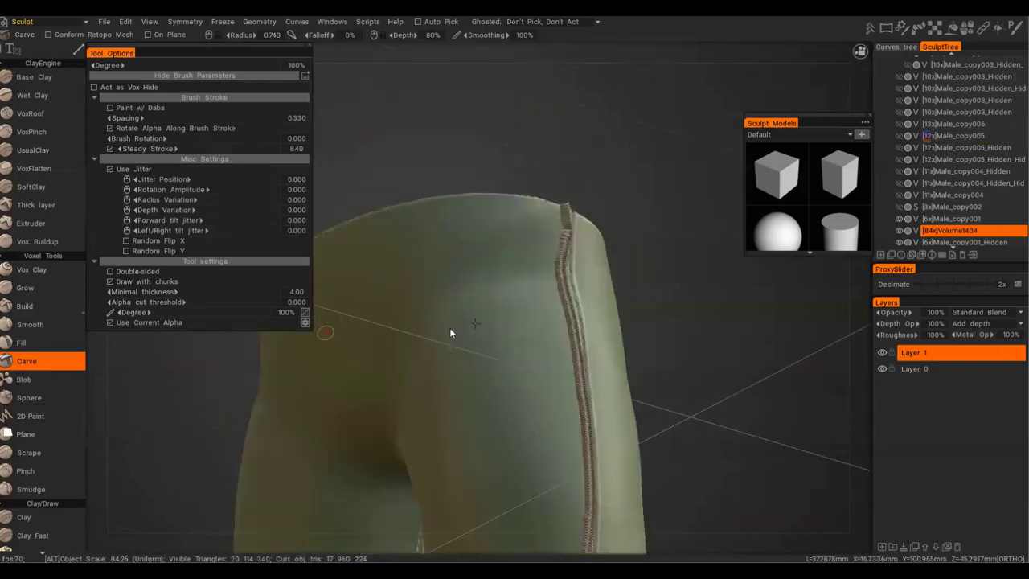
alt+drag(450, 332, 526, 295)
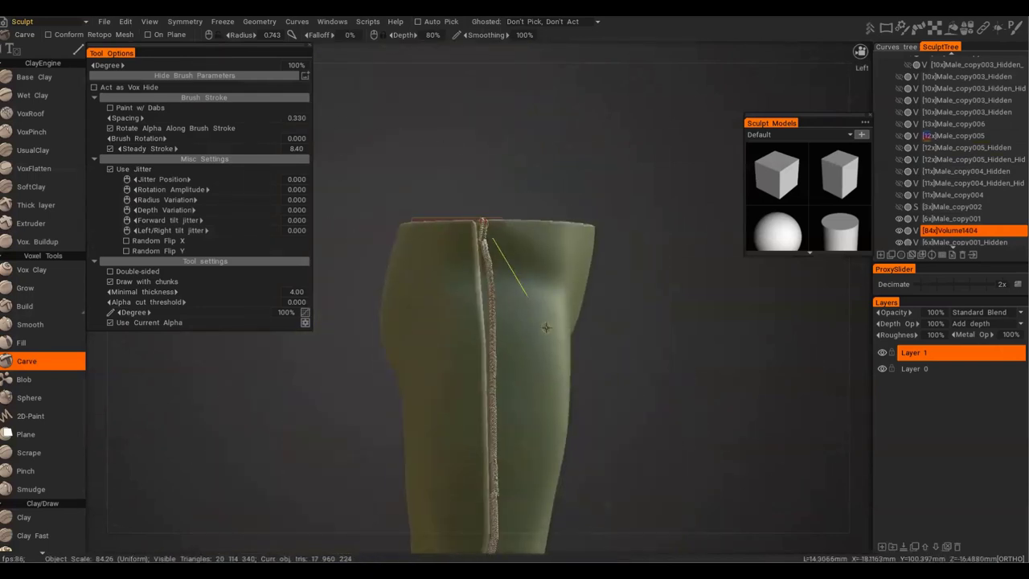
Carve a matching textured strip along the rear side of the trousers' side seam from the waist to the ankle.
drag(479, 435, 479, 436)
alt+middle_drag(549, 458, 547, 244)
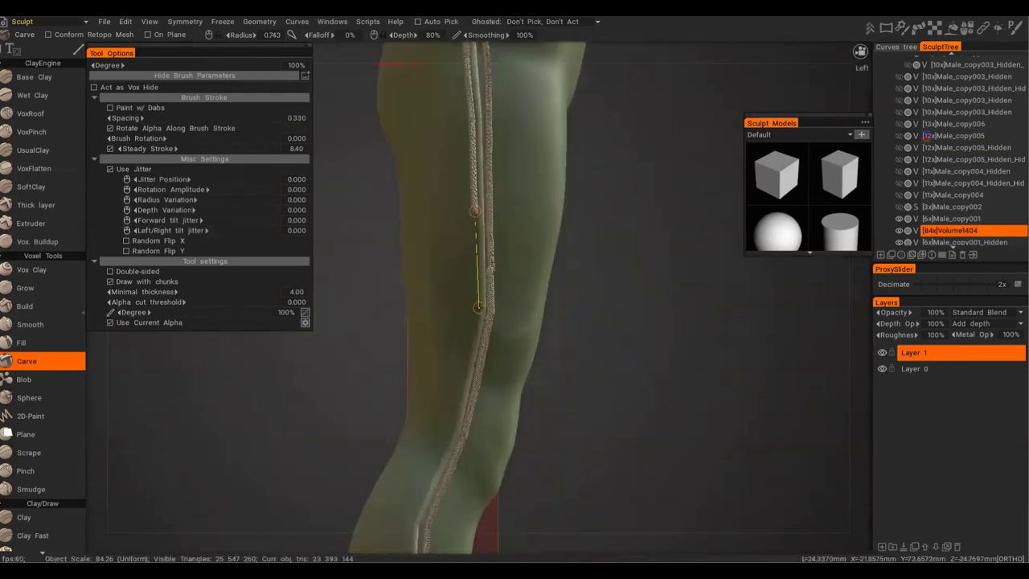
click(411, 514)
alt+middle_drag(411, 514, 434, 261)
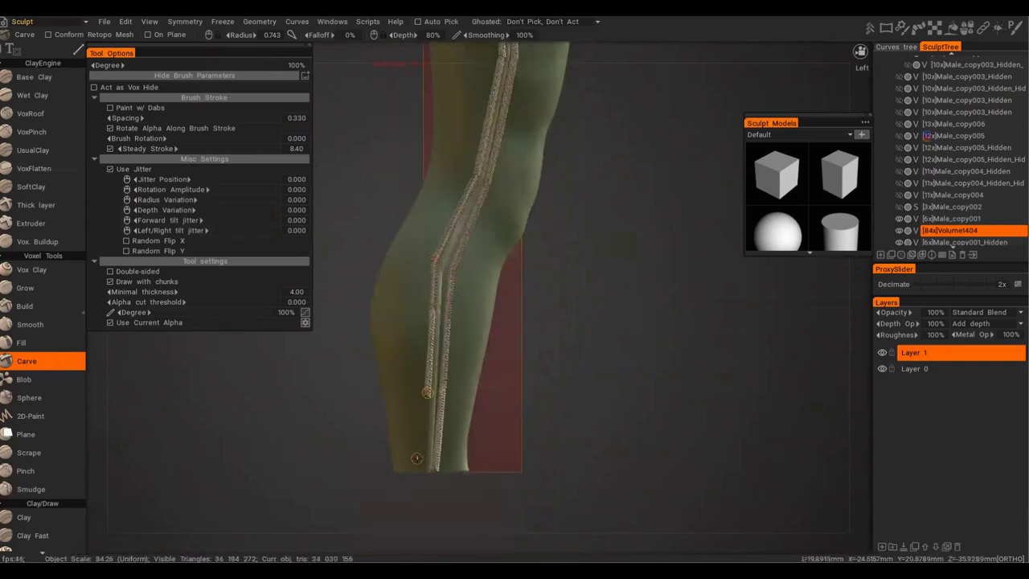
click(425, 343)
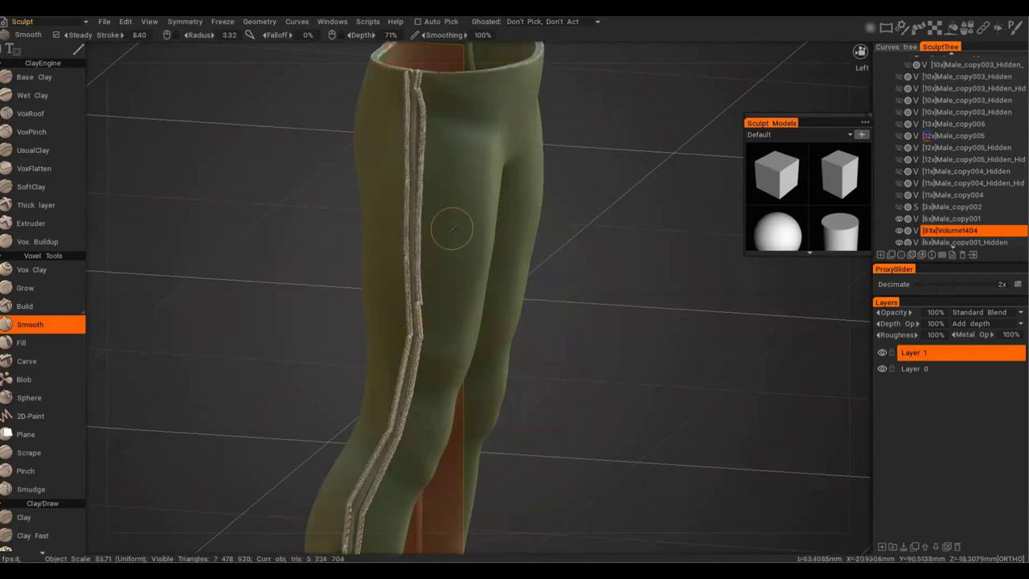
Resample the trouser seam volume to a lower density and show the rest of the knight's armour.
alt+right_drag(452, 229, 603, 315)
click(410, 340)
alt+right_drag(411, 341, 317, 297)
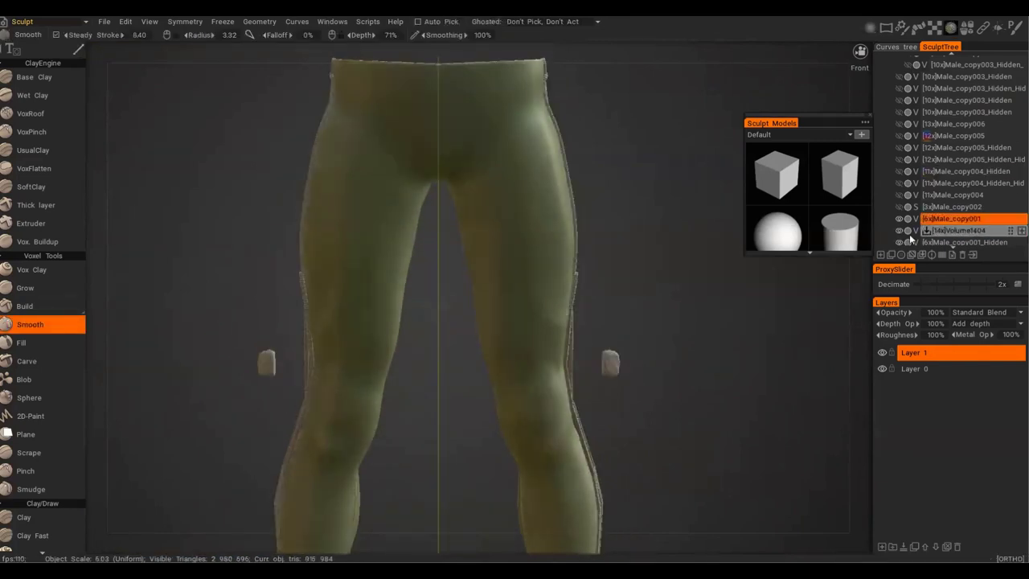
alt+right_drag(630, 364, 579, 349)
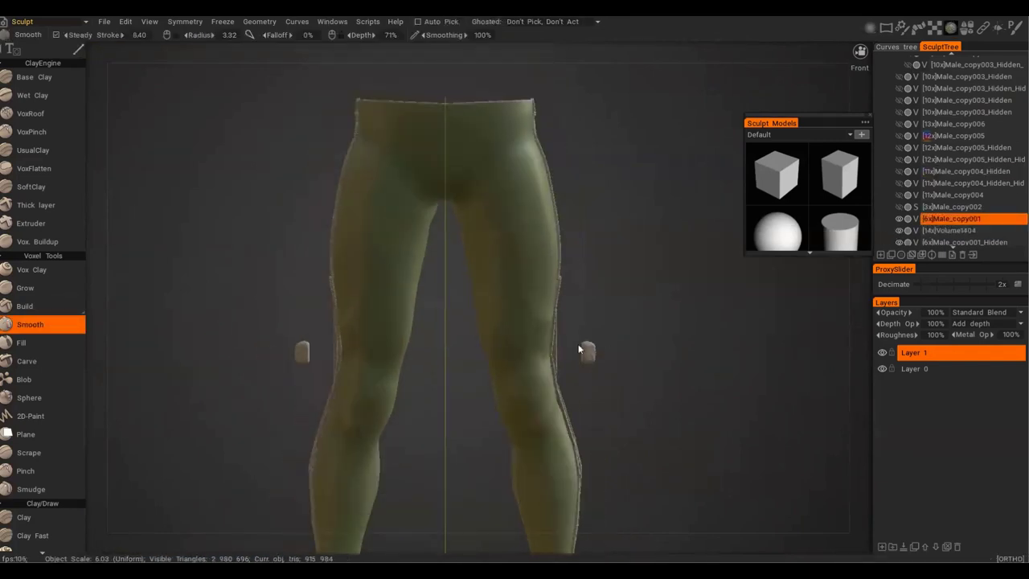
drag(309, 356, 601, 384)
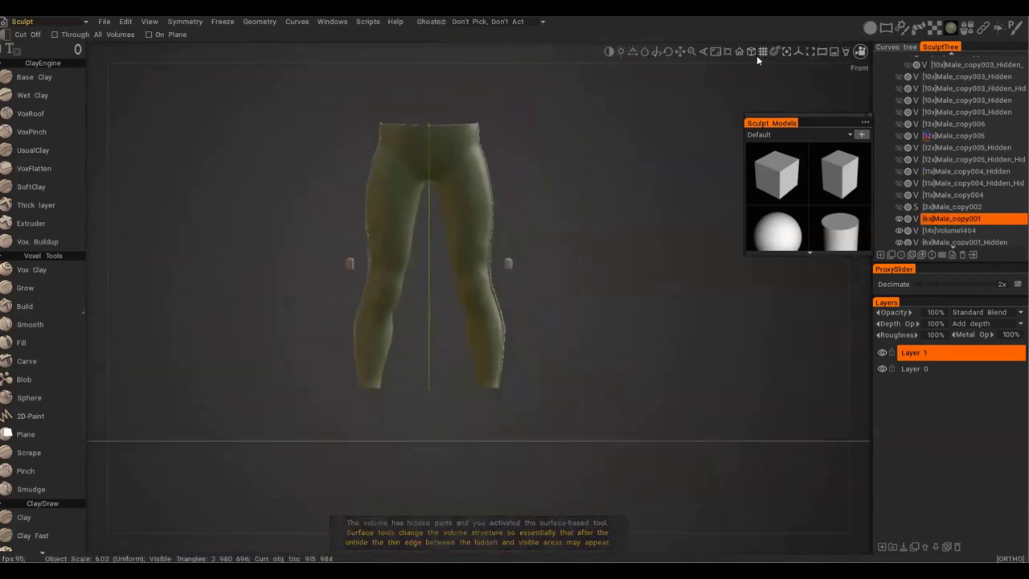
click(870, 28)
click(931, 151)
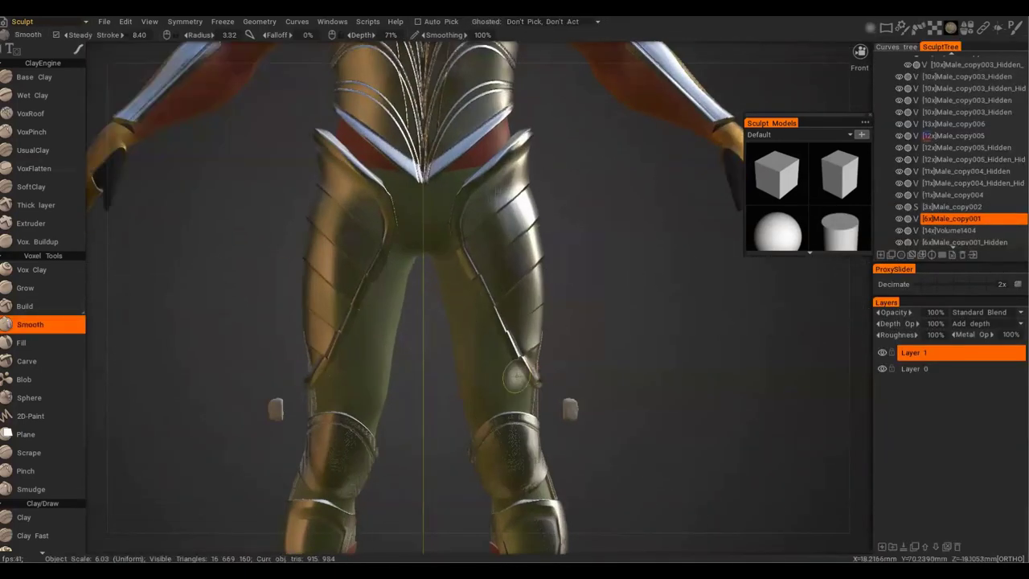
Convert Male_copy000 to a voxel volume and split it into two separate volumes.
key(e)
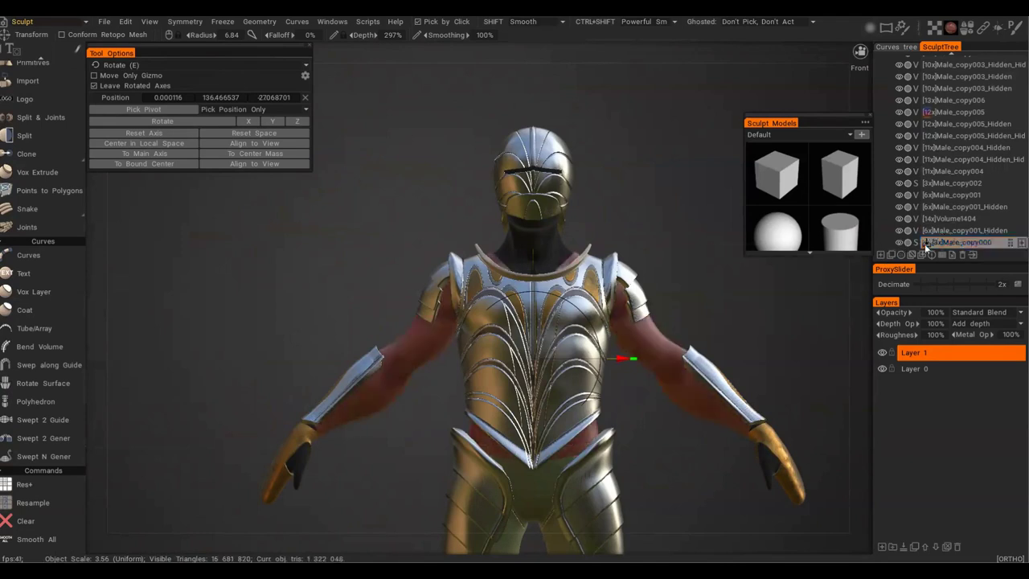
click(952, 242)
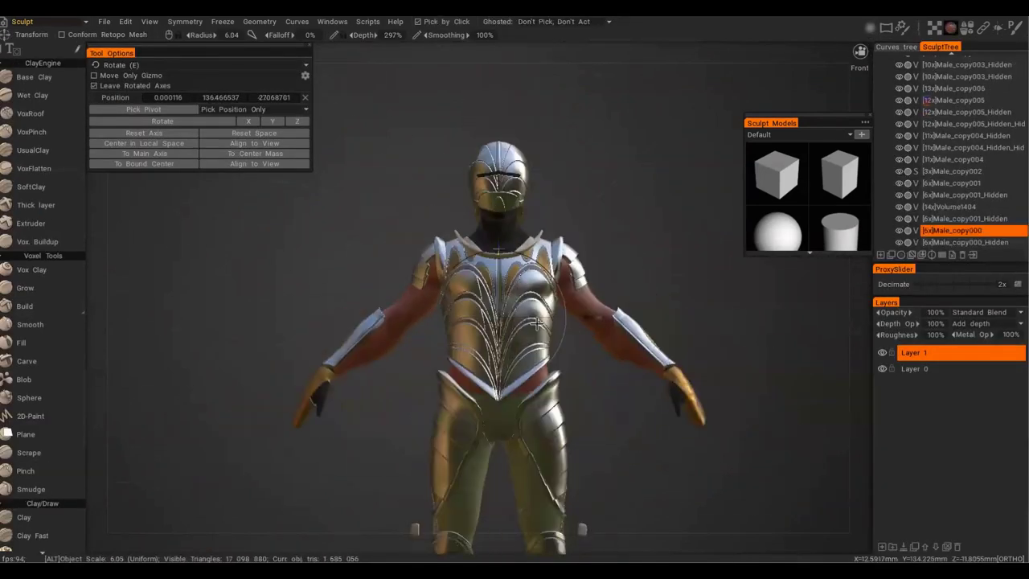
alt+right_drag(537, 324, 671, 274)
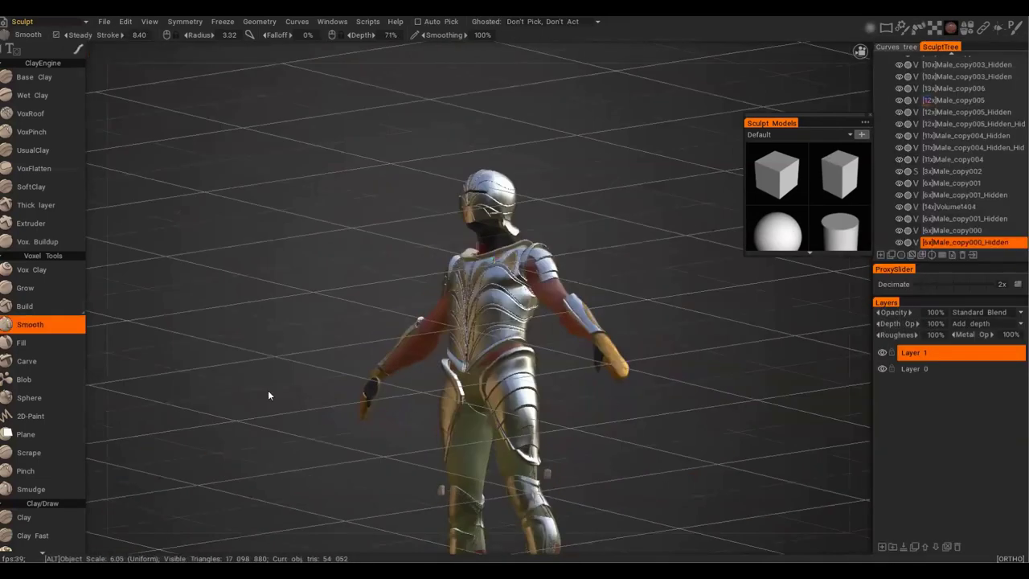
Voxelize the waist belt layer with a required poly count of 500 000 and parent its split-off part to Male_copy011.
mouse_move(268, 390)
mouse_down()
mouse_move(693, 360)
mouse_move(609, 275)
mouse_up()
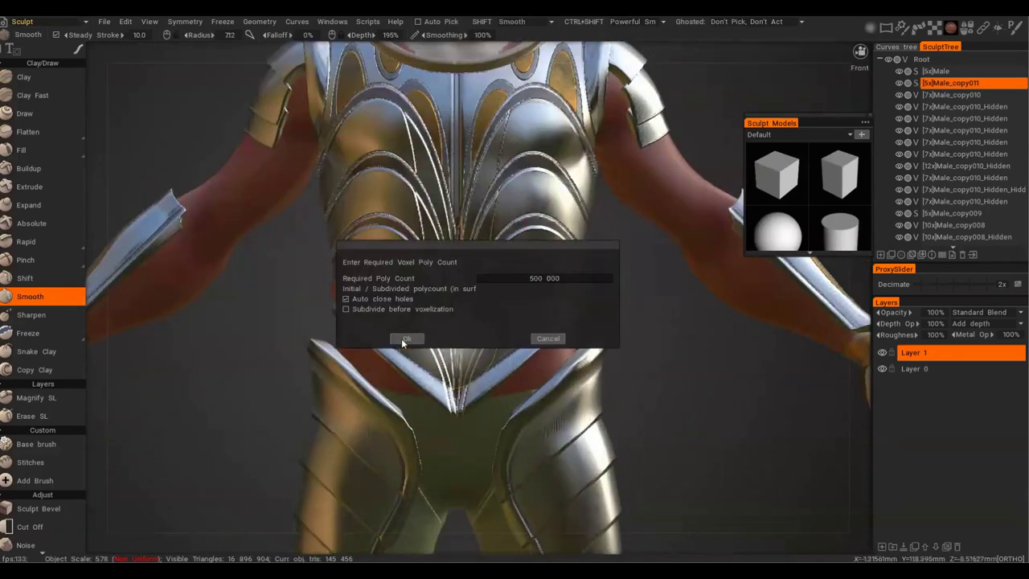
click(402, 338)
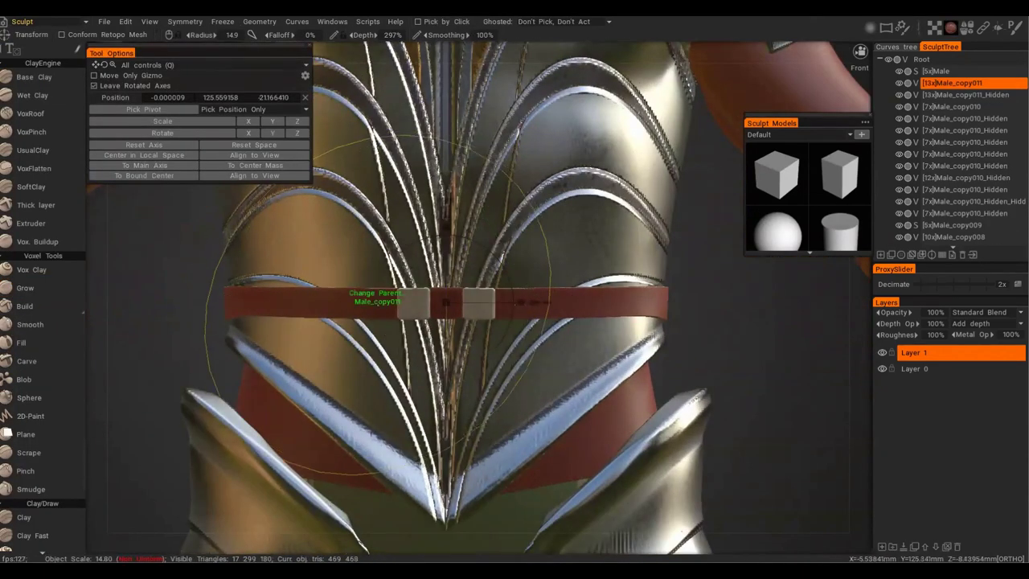
click(909, 96)
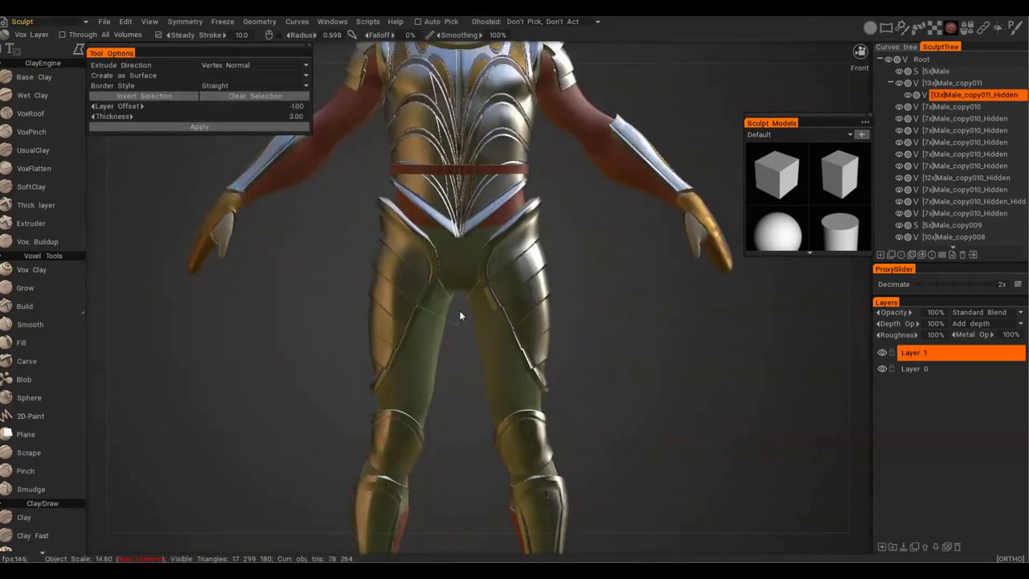
Extrude strap bands around the thighs and calves from the Male body using Vox Layer with offset -1.00 and thickness 2.20.
click(942, 71)
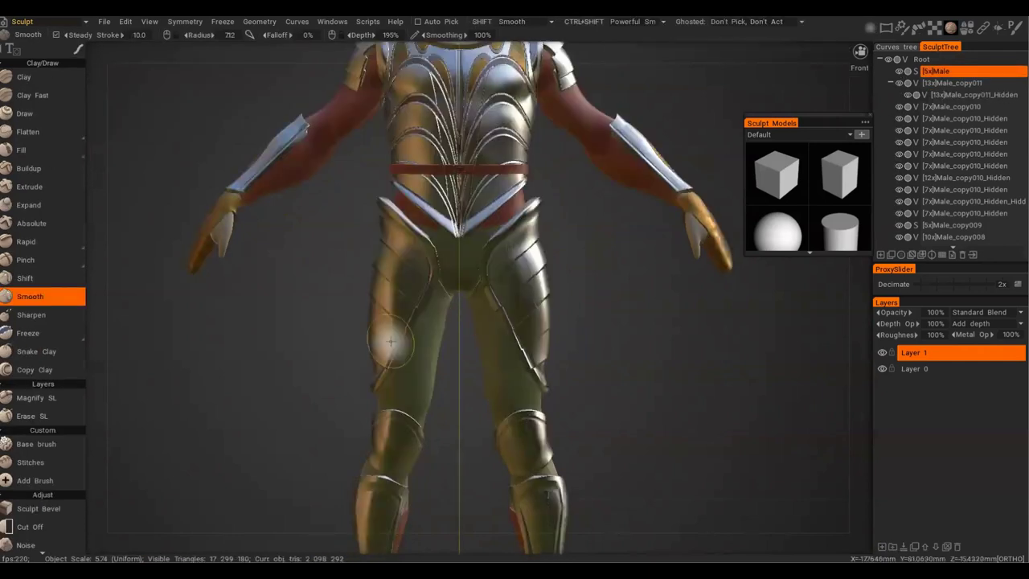
click(261, 127)
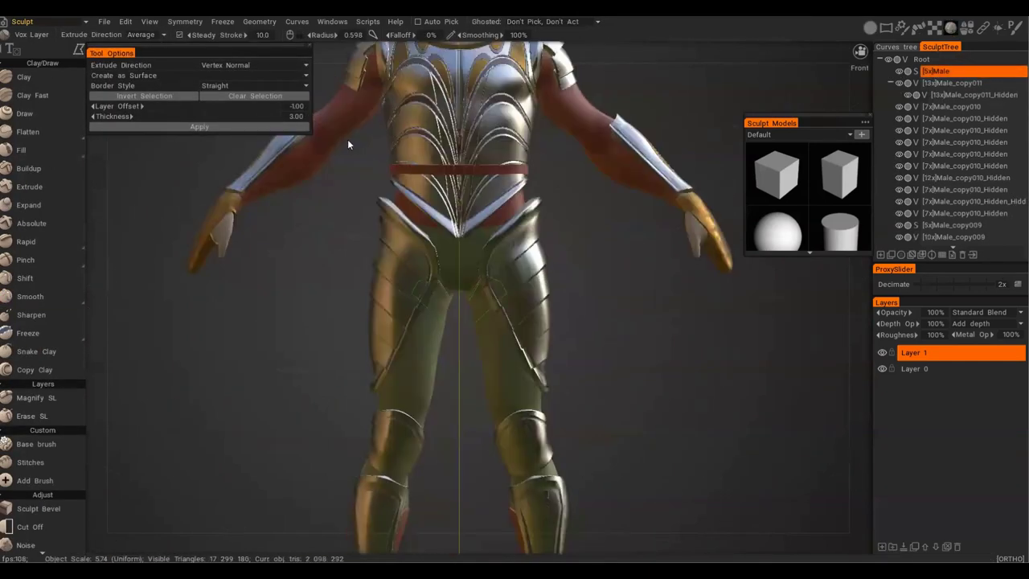
click(939, 72)
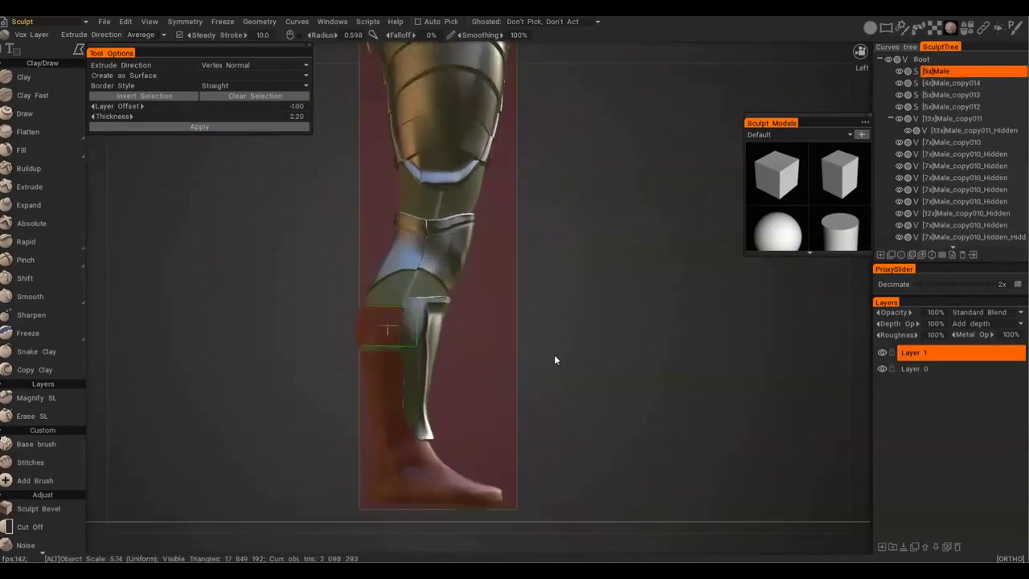
alt+middle_drag(555, 355, 614, 295)
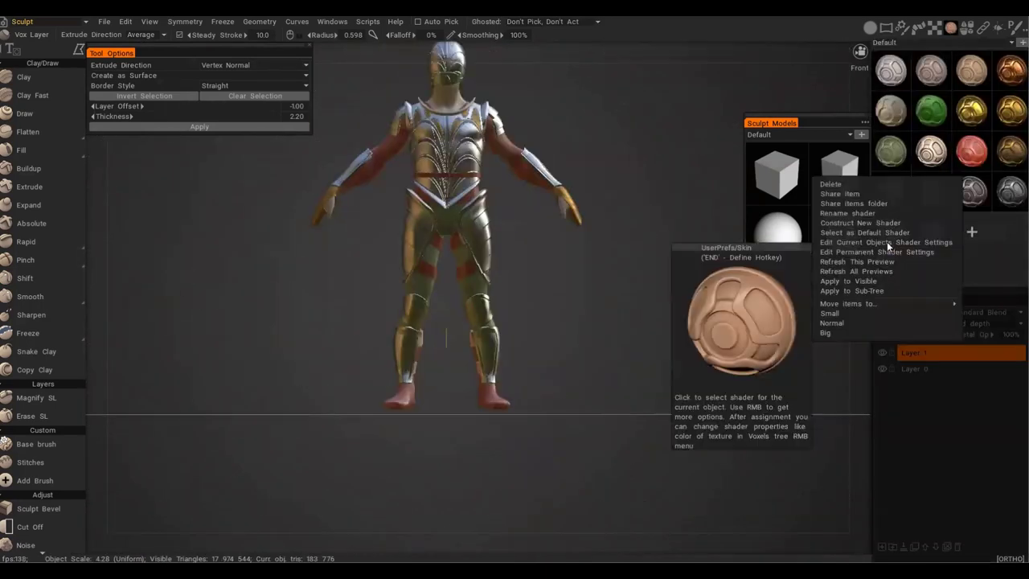
Edit the shader settings of the strap layer Male_copy014 to give its skin shader a dark brown colour.
click(887, 241)
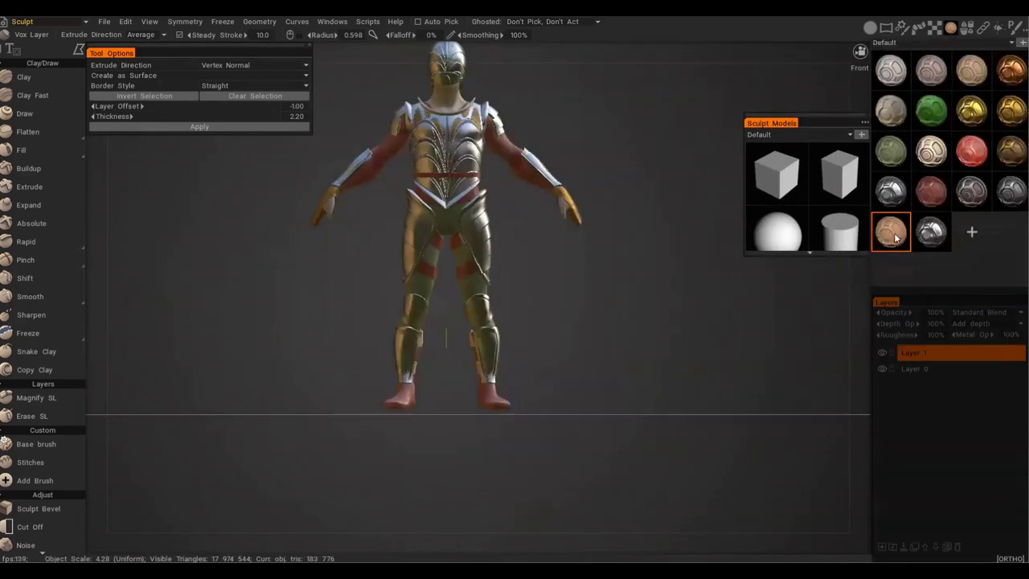
right_click(830, 140)
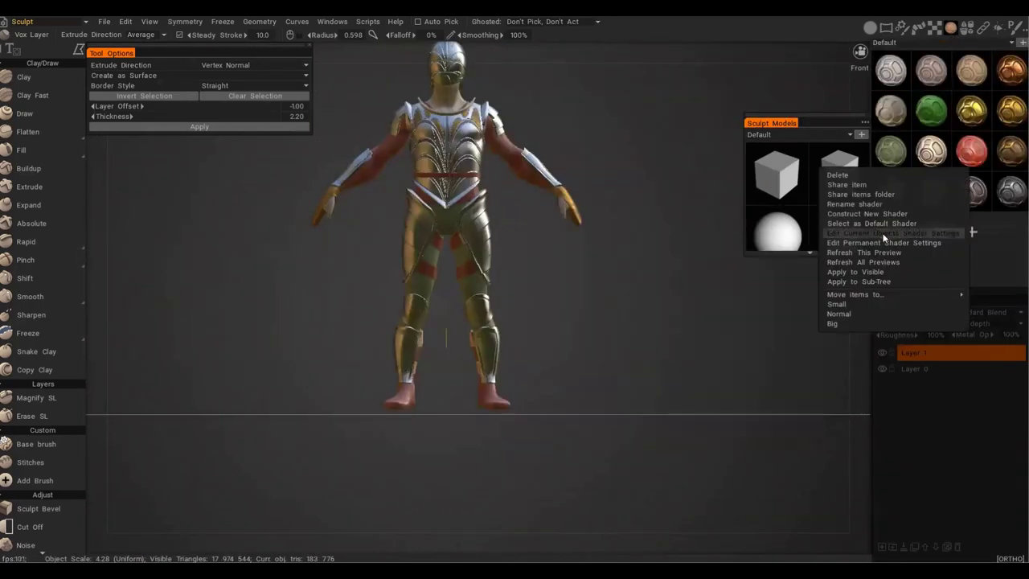
click(884, 237)
click(516, 319)
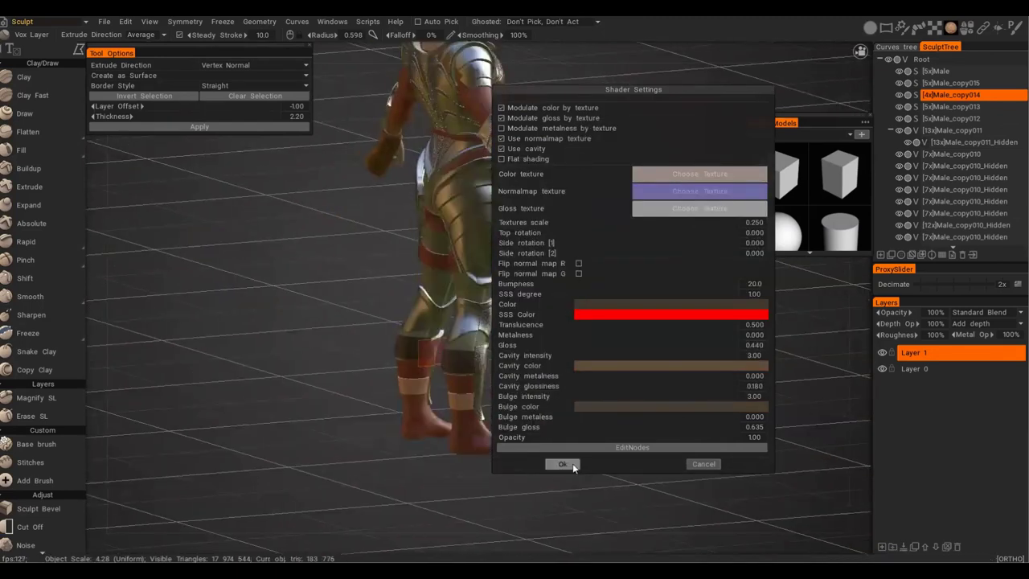
click(562, 463)
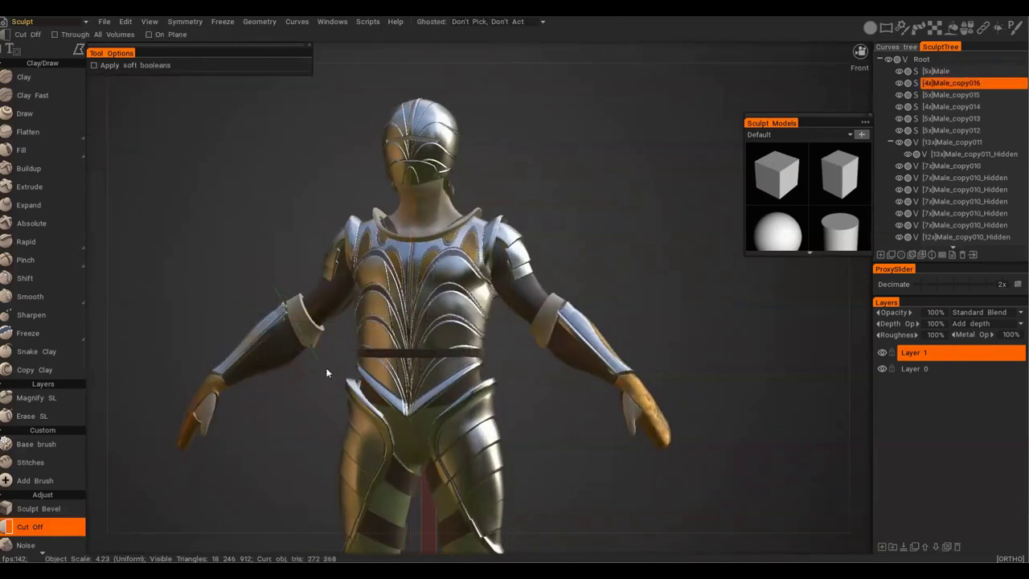
Trim the elbow cuffs on Male_copy016 with Cut Off and assign them a metallic shader.
drag(229, 319, 594, 262)
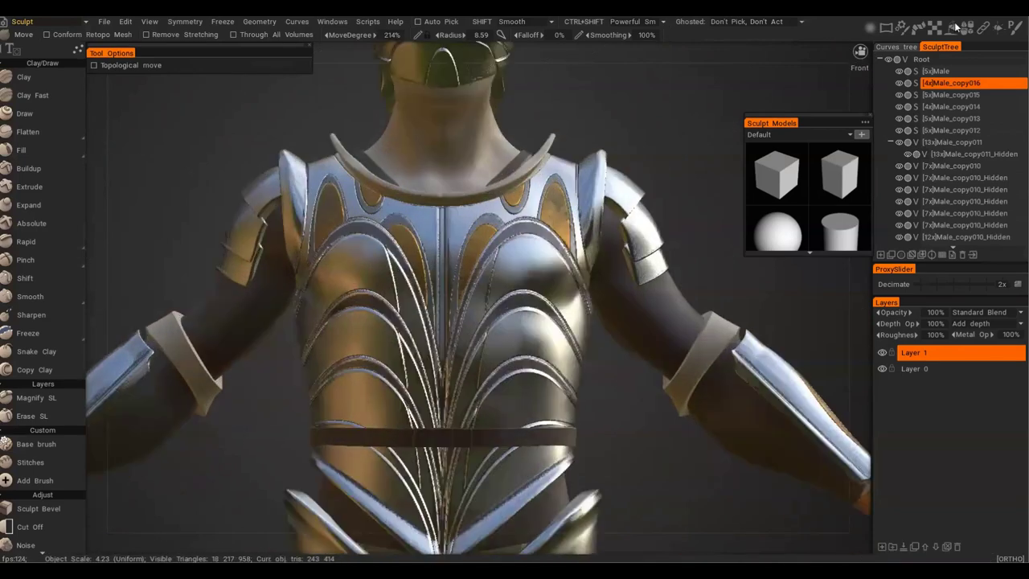
click(955, 27)
drag(720, 341, 310, 344)
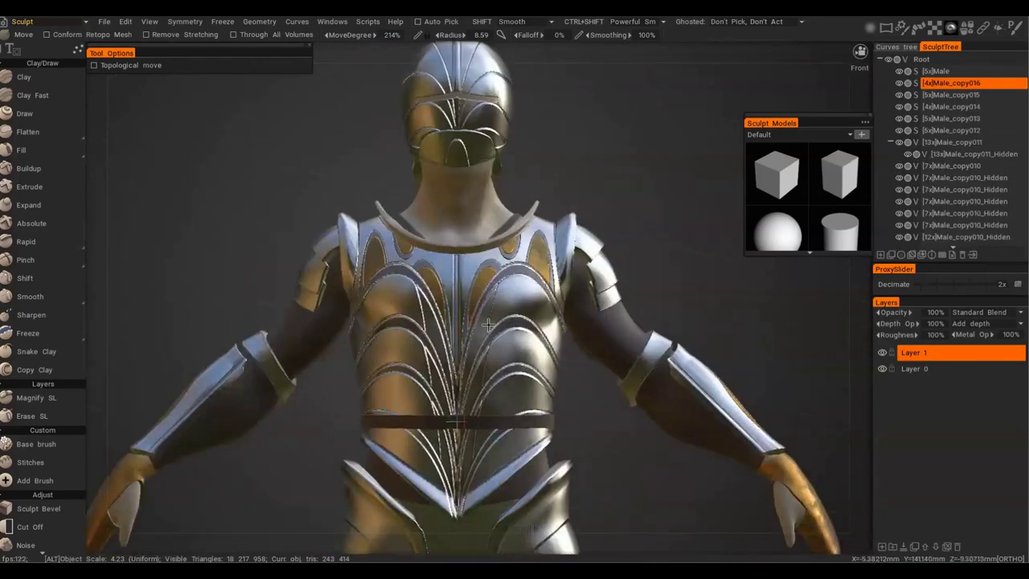
Select the upper rim of the elbow cuffs with the Pose tool in Line mode, smooth the selection and flare it outward.
scroll(520, 322, down, 3)
scroll(249, 386, up, 5)
click(870, 28)
click(880, 62)
right_drag(383, 303, 352, 304)
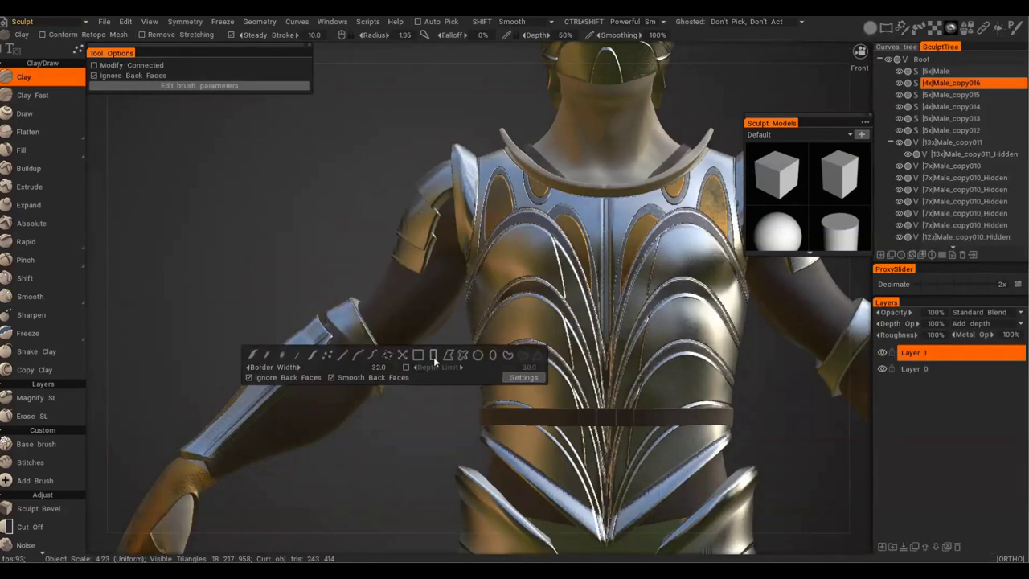
key(e)
click(458, 349)
drag(326, 317, 394, 313)
click(194, 136)
click(193, 137)
drag(370, 319, 375, 316)
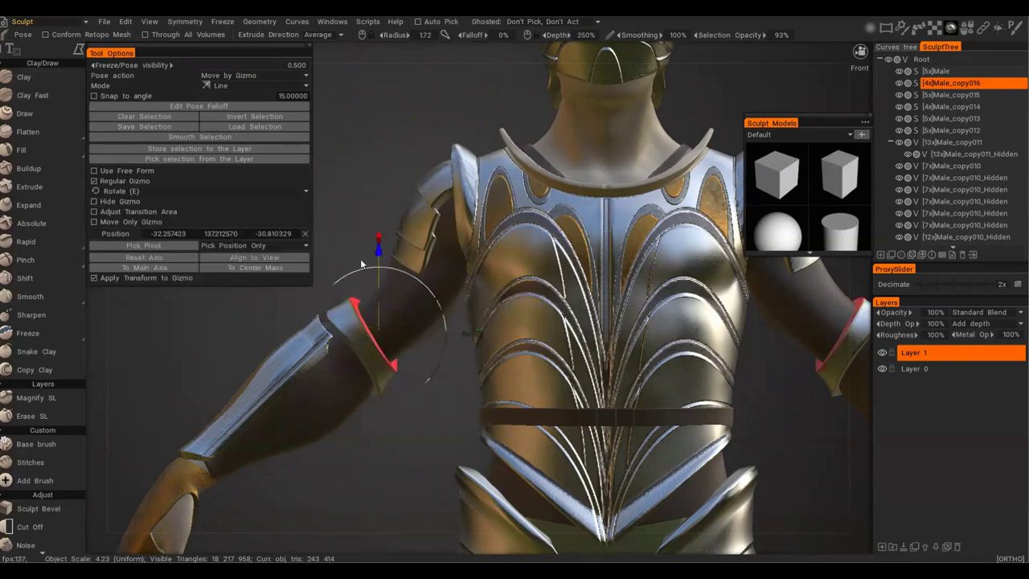
drag(472, 338, 476, 336)
alt+drag(476, 337, 697, 338)
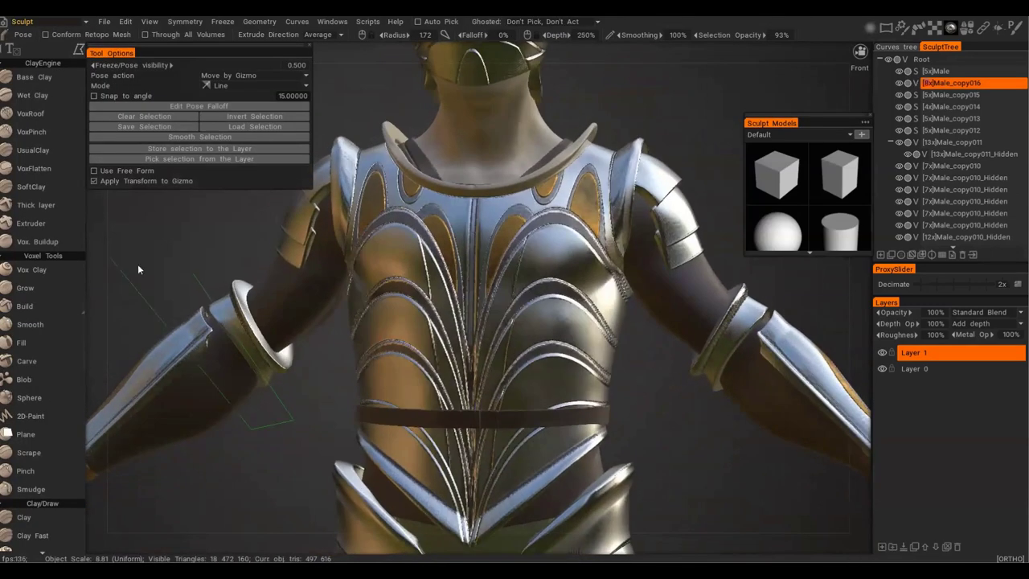
Reshape the lower rim of the elbow cuffs with a line pose selection and smooth the volume with degree 1.00.
drag(137, 269, 131, 265)
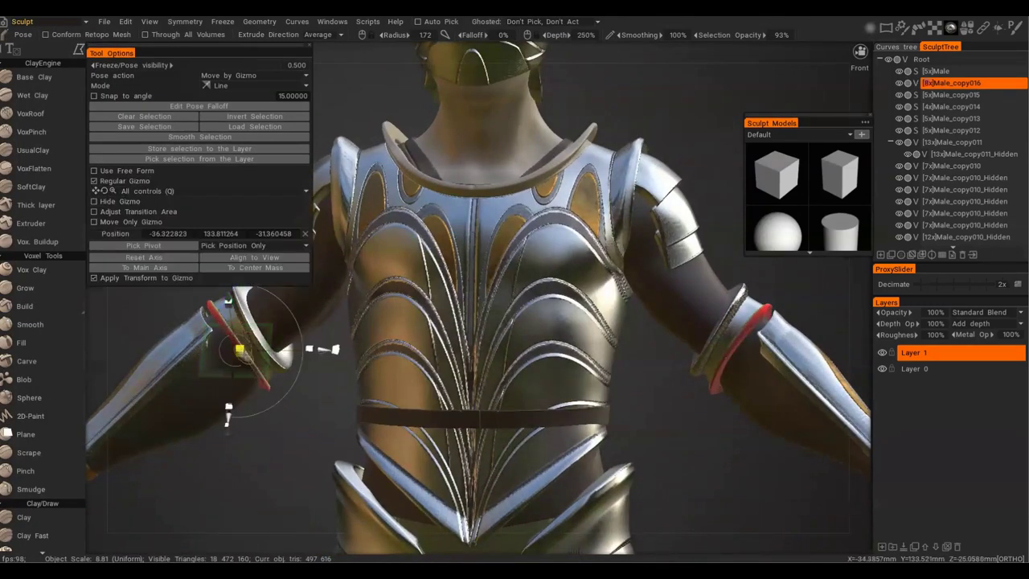
alt+middle_drag(230, 416, 279, 465)
drag(279, 466, 277, 459)
alt+drag(451, 374, 678, 475)
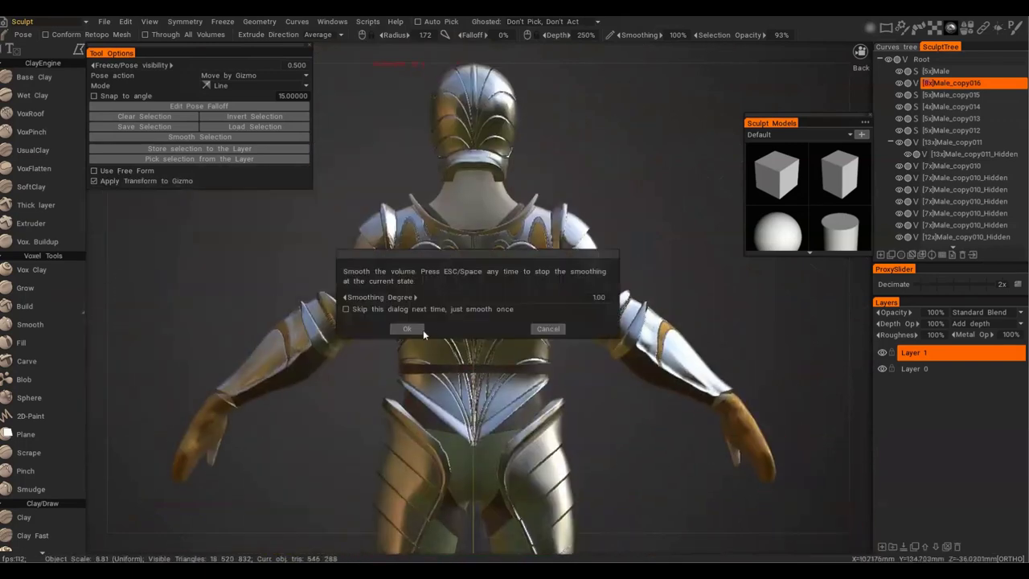
click(406, 329)
drag(201, 337, 220, 384)
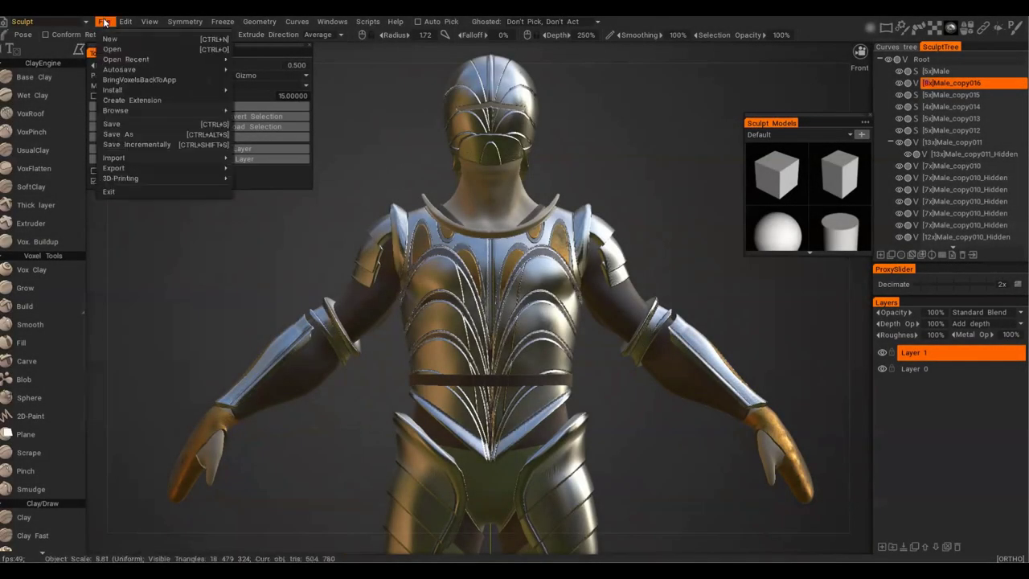
Save the knight scene.
click(149, 127)
mouse_move(281, 329)
mouse_down()
mouse_move(359, 335)
mouse_move(281, 329)
mouse_up()
scroll(509, 366, up, 2)
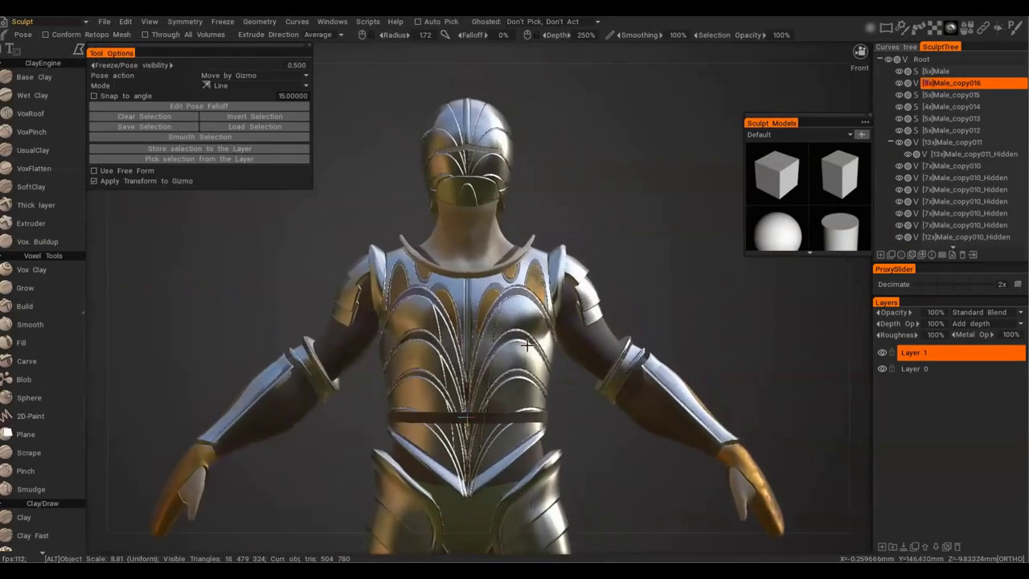
scroll(509, 367, down, 1)
Build a rimmed chest and shoulder plate from the Male body as a new layer, smoothing its volume with degree 1.00.
click(937, 71)
scroll(469, 177, down, 1)
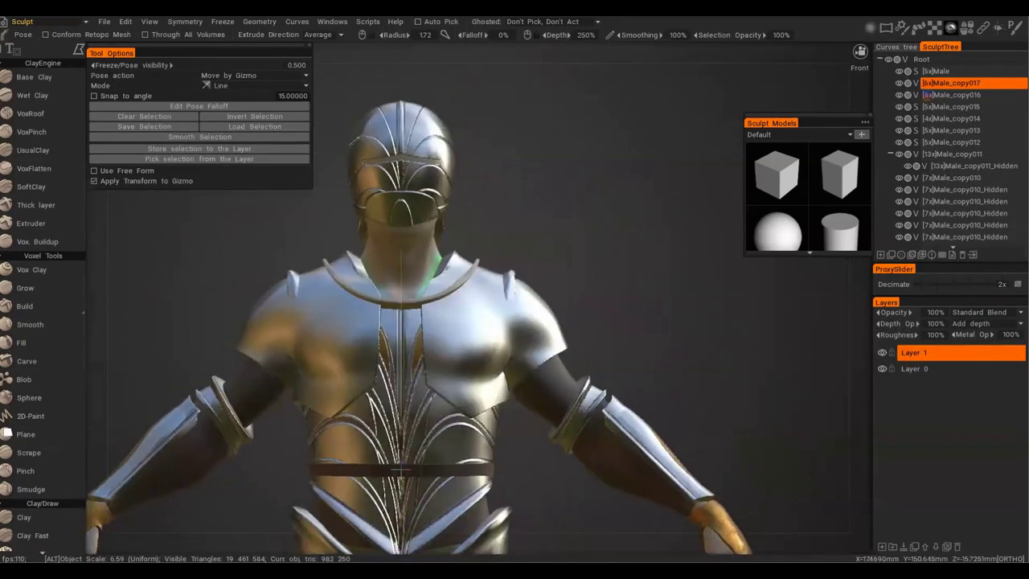
key(e)
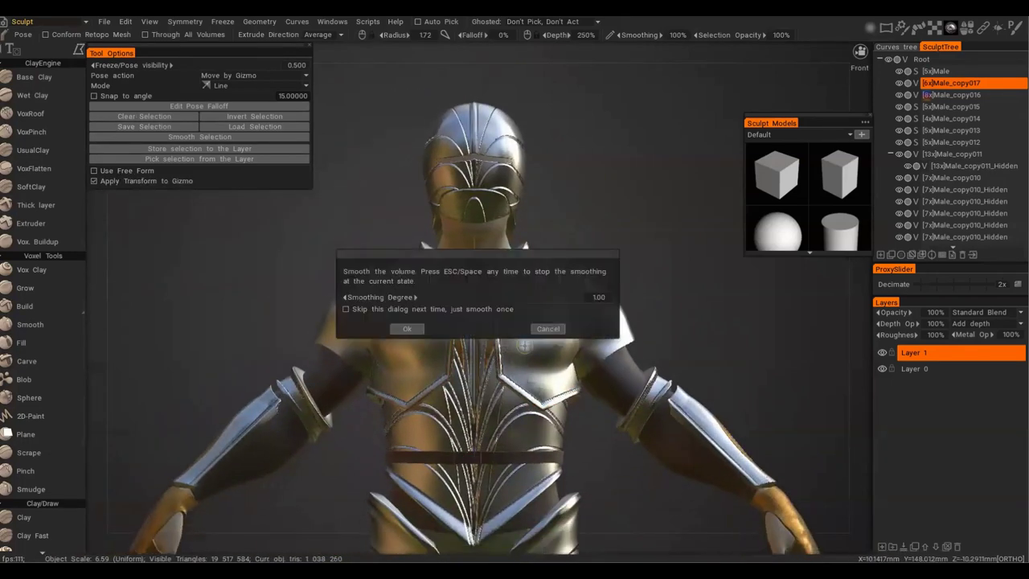
click(406, 328)
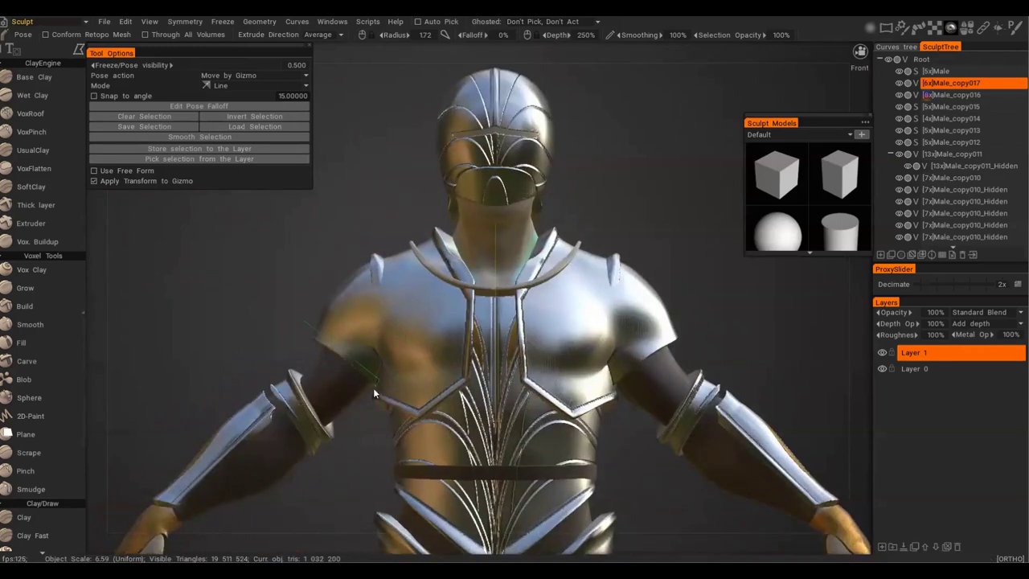
drag(373, 387, 374, 388)
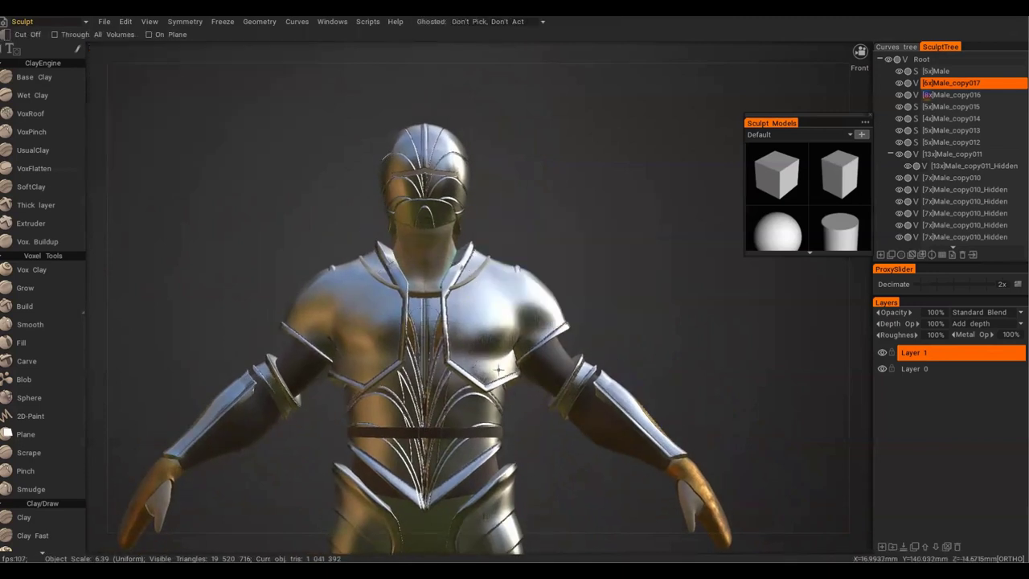
Cut away one half of the chest and shoulder plate and split the remaining half into three separate volumes.
drag(514, 330, 723, 334)
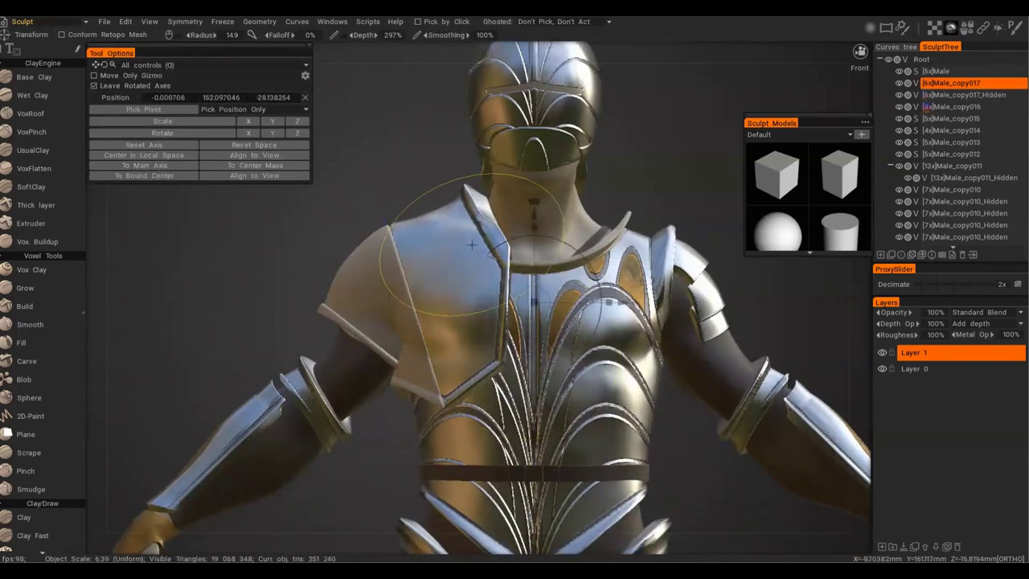
key(h)
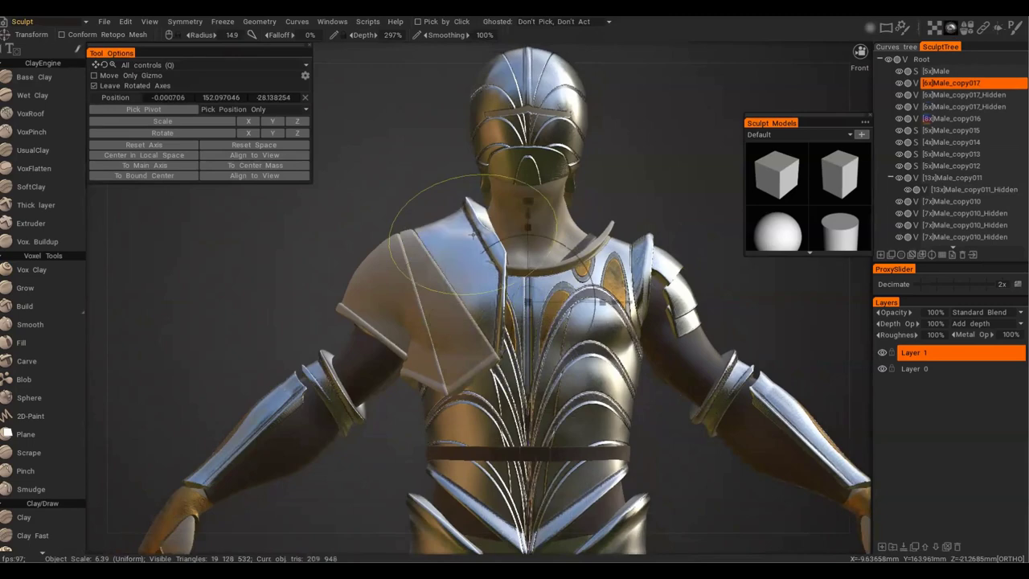
Refine the collar-side panel Male_copy017 at a higher voxel density and smooth its volume with degree 1.00.
drag(482, 322, 461, 416)
scroll(466, 322, up, 3)
drag(507, 332, 643, 269)
drag(354, 244, 563, 273)
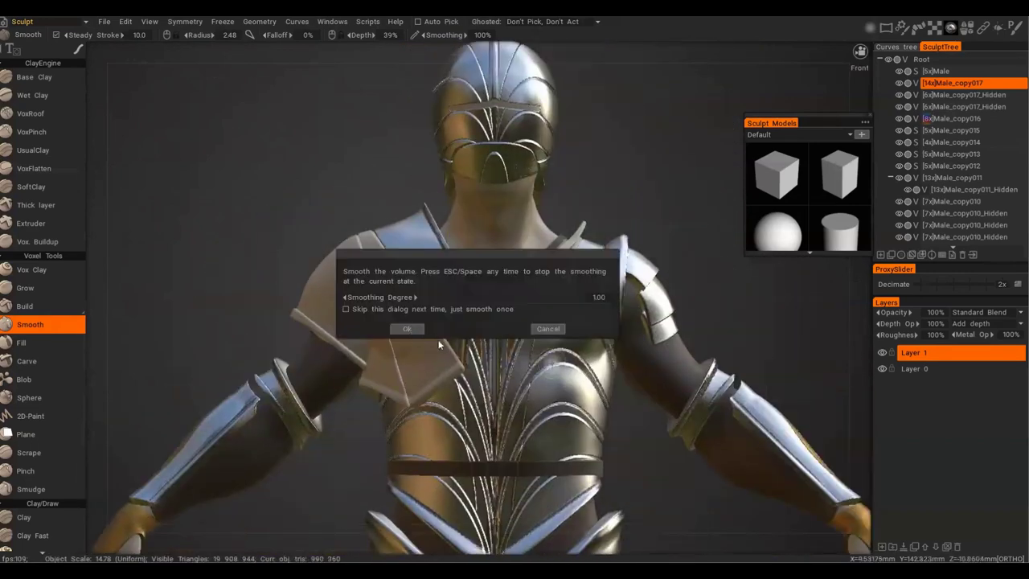
click(407, 328)
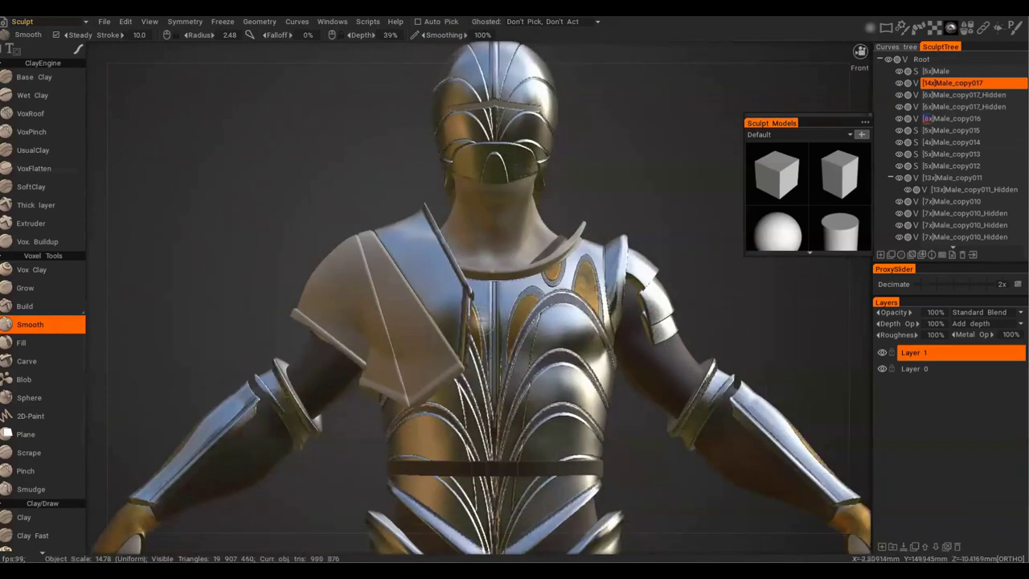
Apply the polished steel material to the panels of the chest and shoulder plate.
alt+right_drag(474, 318, 512, 347)
alt+right_drag(398, 296, 512, 348)
key(h)
key(h)
mouse_move(951, 28)
click(944, 182)
alt+drag(498, 305, 532, 303)
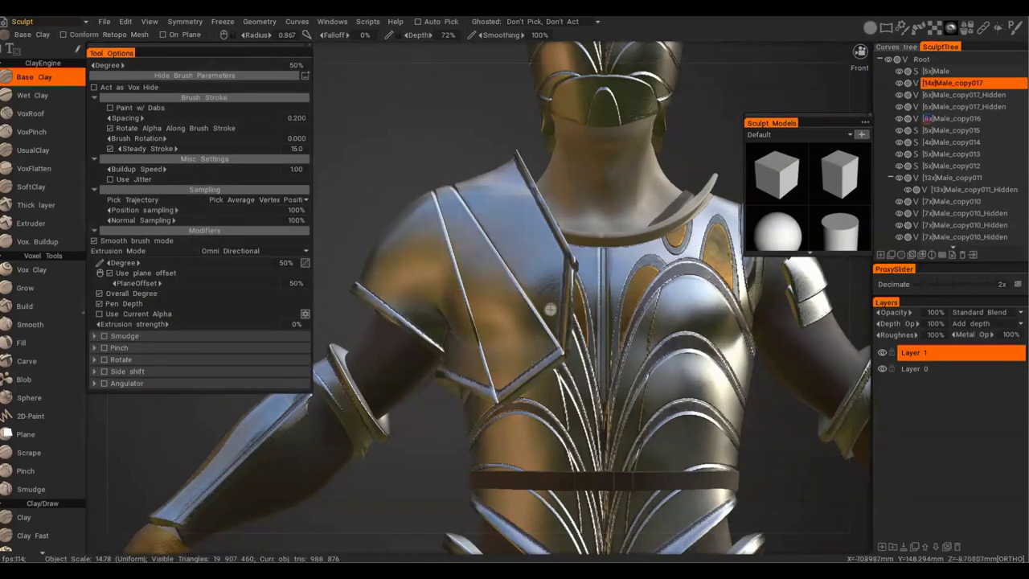
Raise small rivets with Base Clay near the edges and lower corners of the shoulder plate panels.
scroll(547, 313, up, 5)
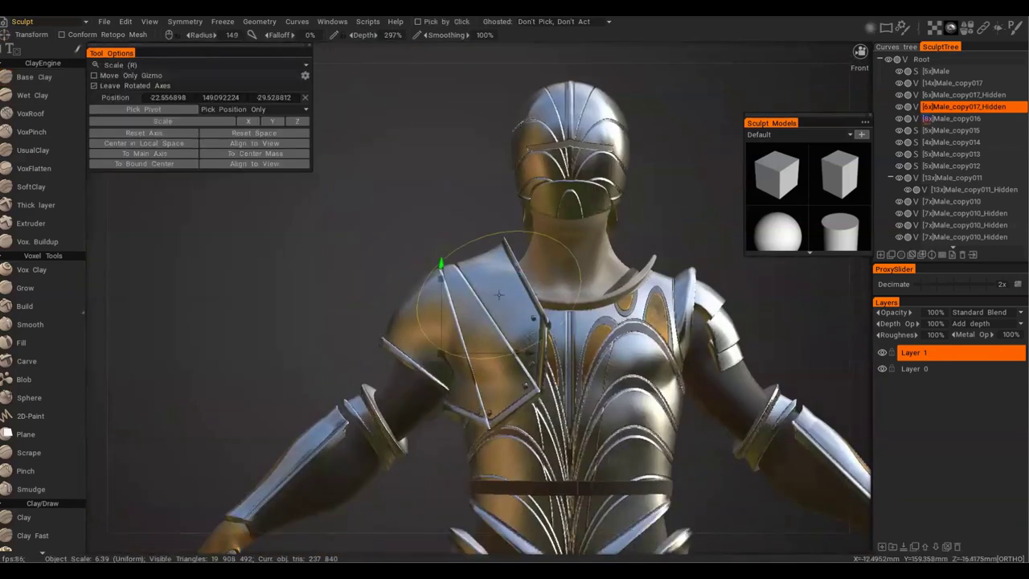
key(h)
scroll(498, 295, up, 2)
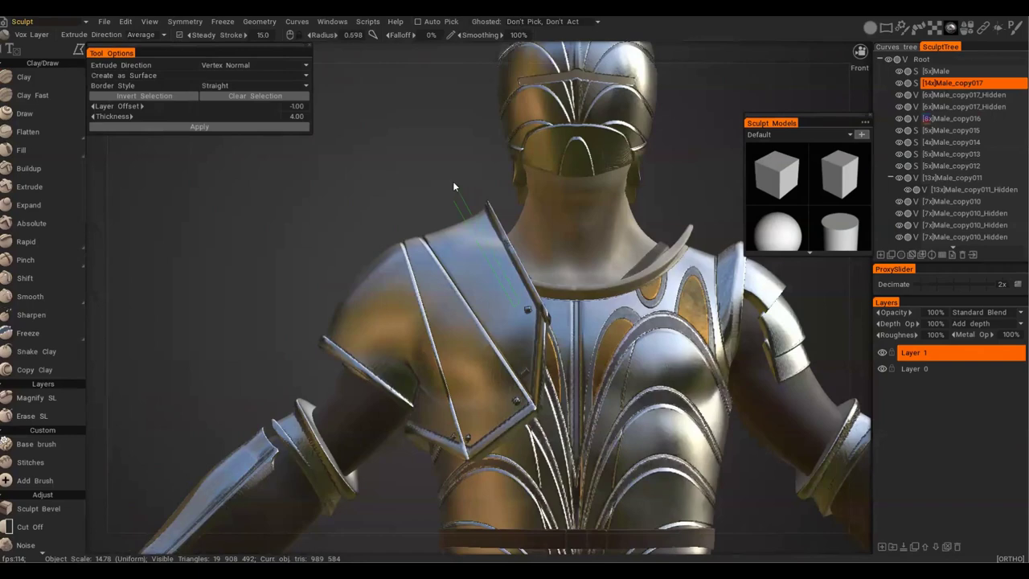
Try to extrude a 7.00 thick upright strip along the shoulder plate's collar edge with Vox Layer.
click(296, 117)
click(279, 128)
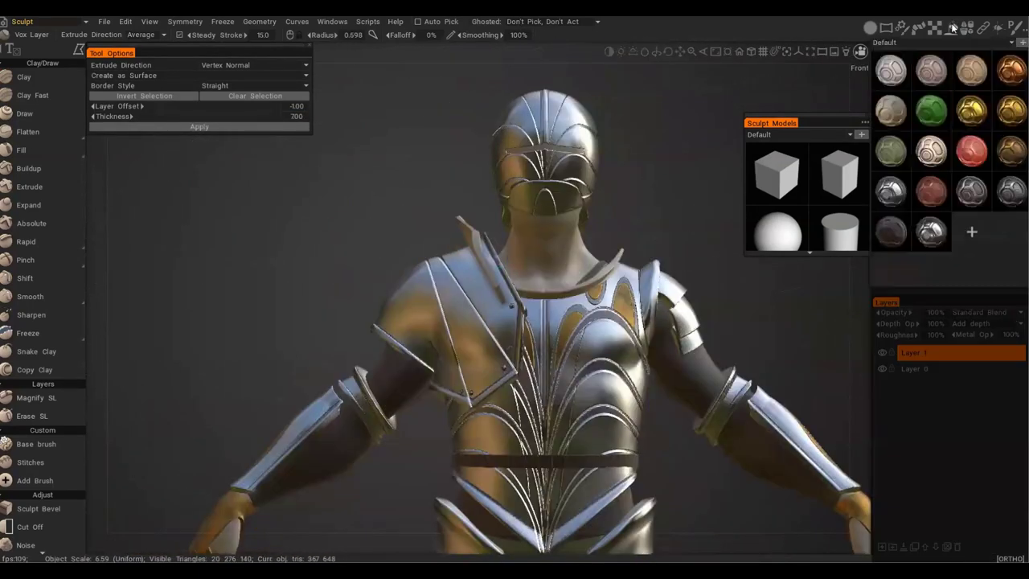
drag(418, 361, 466, 368)
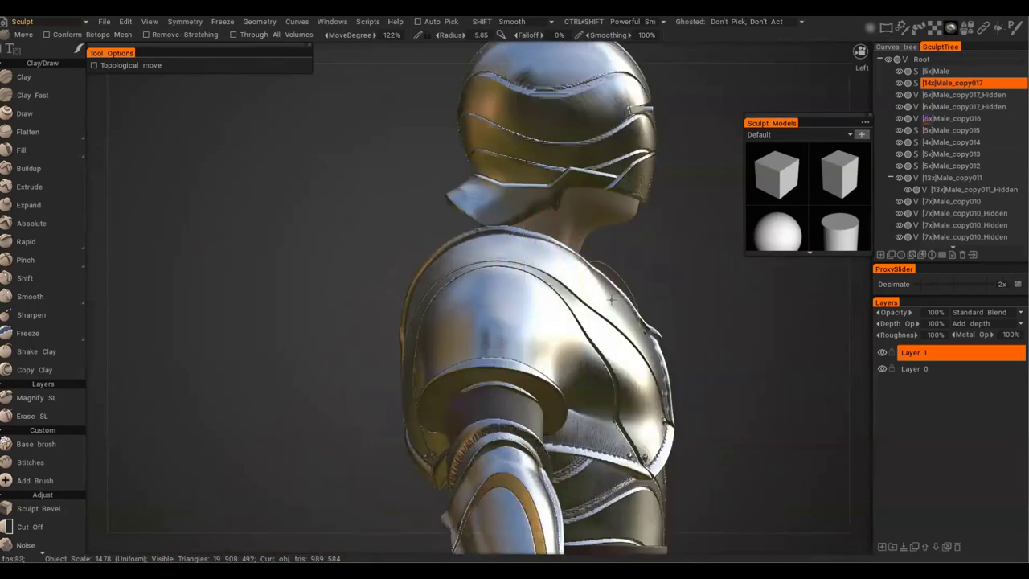
Reshape the neck-side edge of the collar-side panel Male_copy017 into a smoother curve with the Move brush.
alt+drag(611, 300, 608, 278)
scroll(482, 277, up, 3)
alt+right_drag(608, 278, 599, 314)
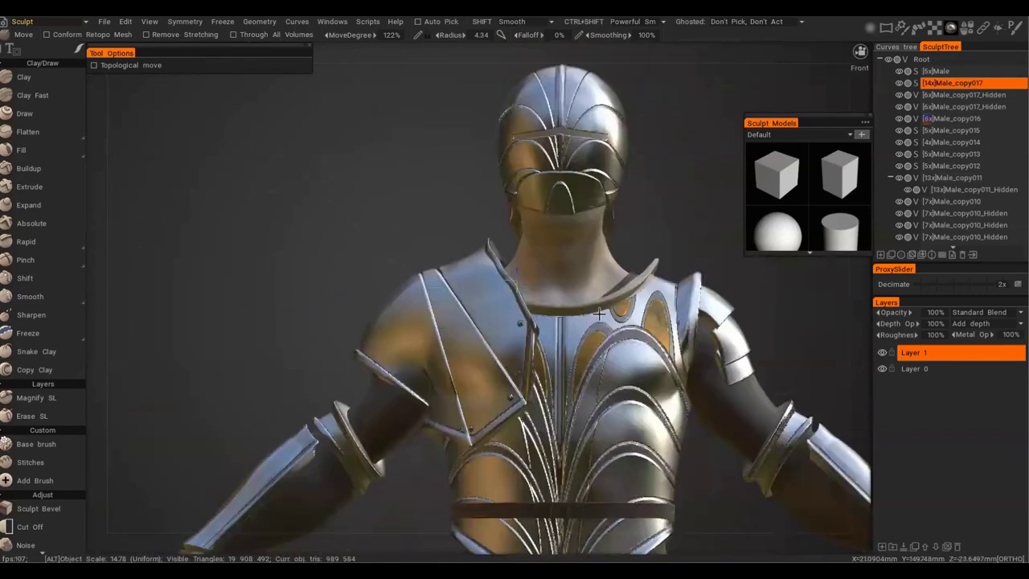
alt+drag(599, 314, 669, 286)
alt+right_drag(668, 285, 643, 249)
alt+drag(644, 299, 599, 278)
alt+right_drag(599, 277, 579, 302)
alt+drag(579, 277, 602, 257)
alt+right_drag(603, 258, 615, 237)
Cut away the raised rim along the neck-side edge of Male_copy017 with Cut Off.
click(898, 72)
click(952, 83)
click(31, 526)
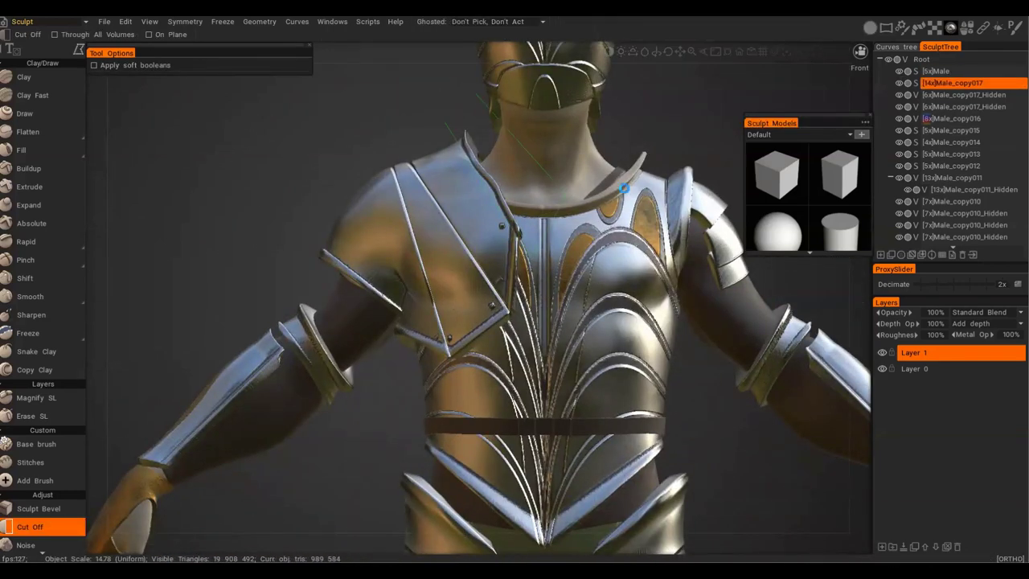
mouse_move(579, 241)
alt+mouse_down()
mouse_move(615, 262)
mouse_move(575, 241)
alt+mouse_up()
Try to extrude a 7.00 thick piece from the Male body near the collar with Vox Layer.
key(h)
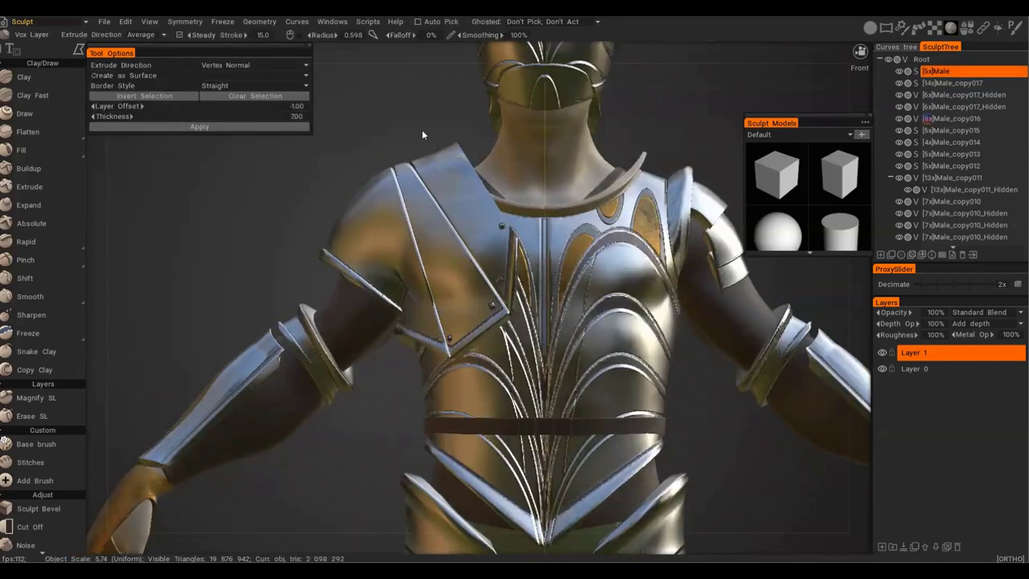
click(287, 126)
alt+drag(691, 269, 668, 277)
alt+right_drag(667, 278, 680, 264)
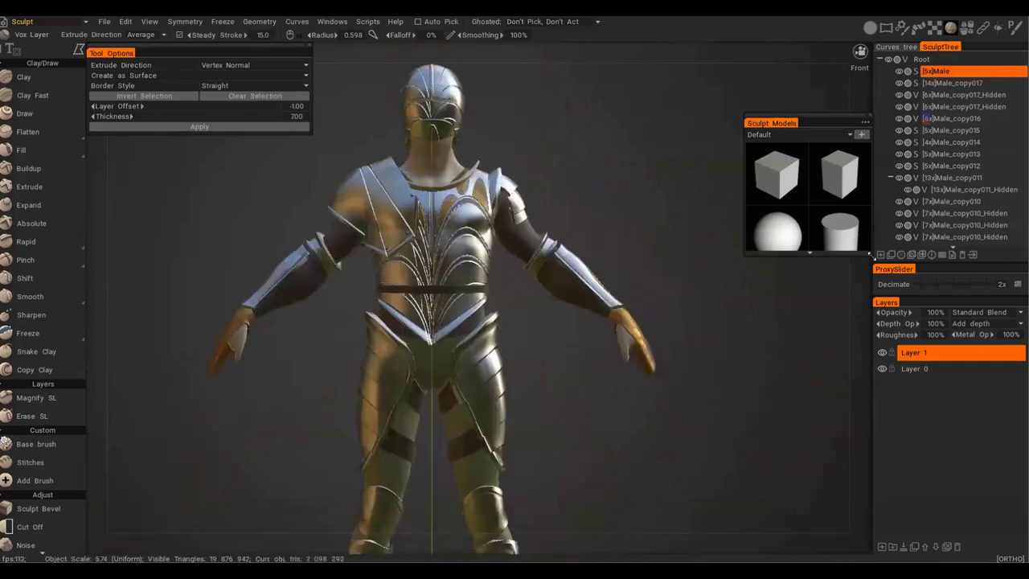
Model a curved upright guard beside the neck in a new volume and duplicate it as a second layered guard.
key(space)
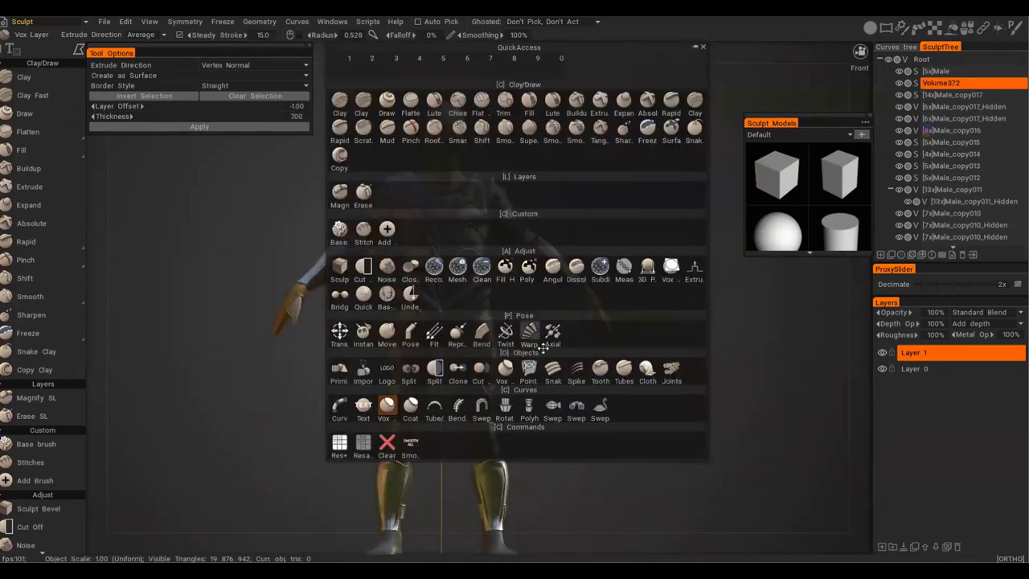
click(341, 59)
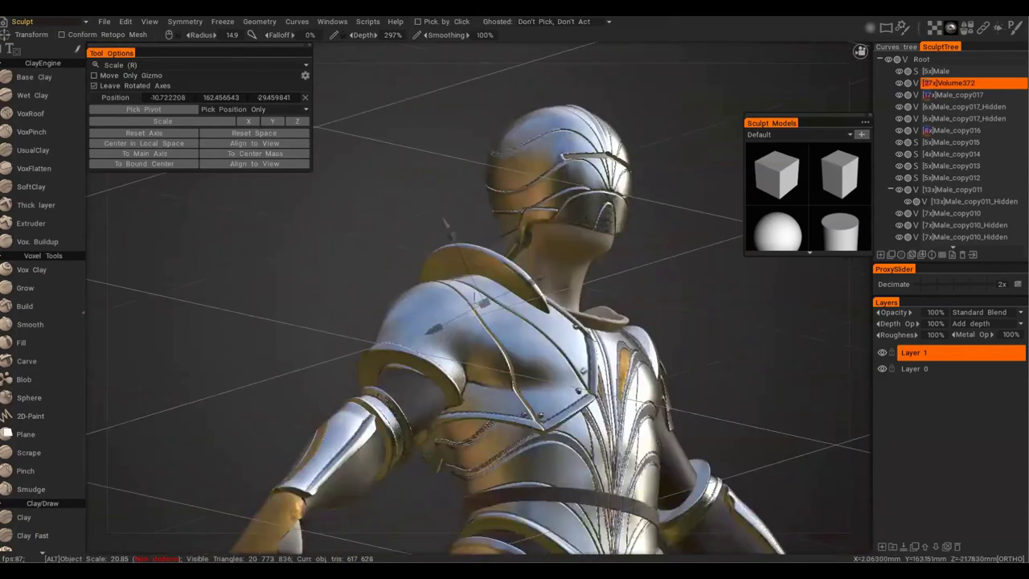
alt+drag(402, 209, 784, 400)
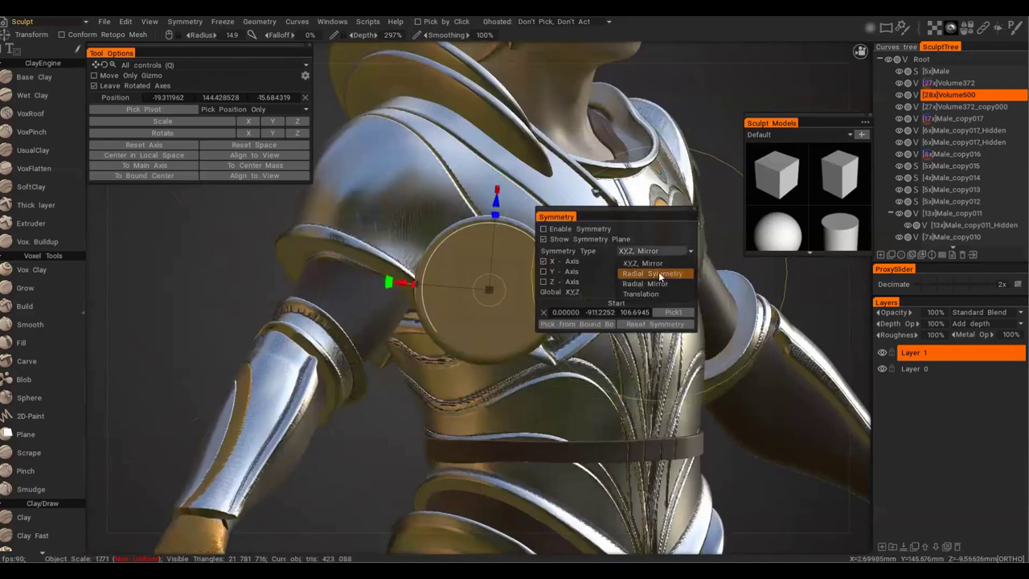
Choose Base Clay and set up radial symmetry for the round disc in front of the armpit.
click(34, 77)
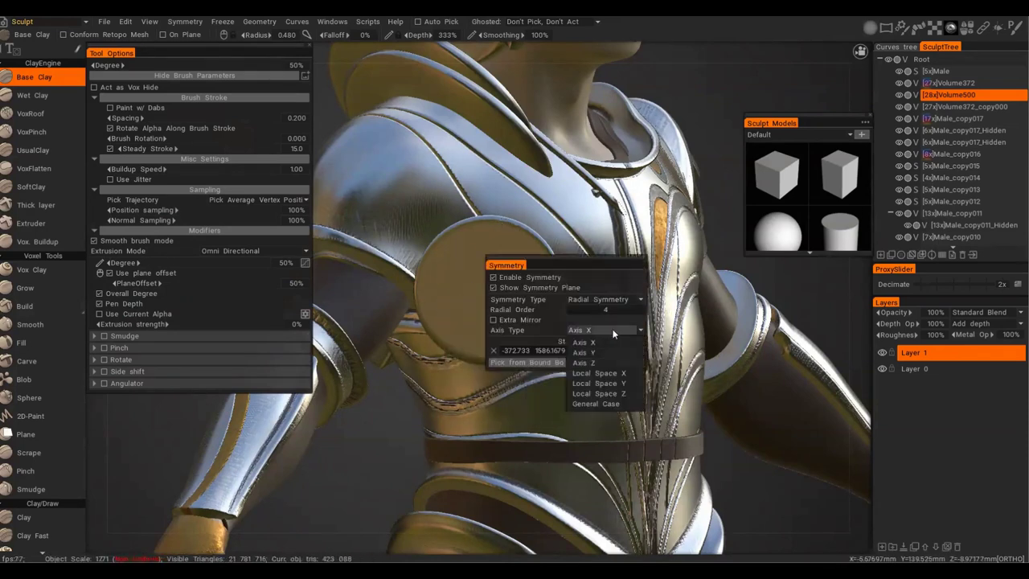
alt+drag(476, 321, 421, 383)
key(s)
click(584, 272)
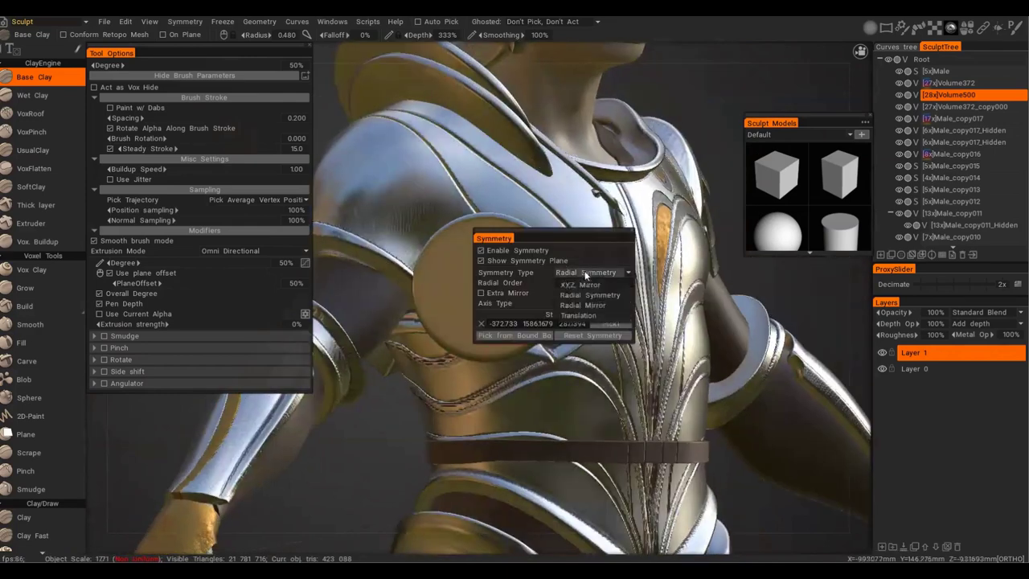
click(585, 286)
mouse_move(452, 273)
alt+mouse_down()
mouse_move(421, 384)
mouse_move(534, 257)
mouse_move(450, 265)
alt+mouse_up()
click(641, 317)
key(s)
click(685, 279)
click(682, 300)
mouse_move(682, 300)
alt+mouse_down()
mouse_move(574, 313)
mouse_move(711, 397)
mouse_move(615, 312)
mouse_move(549, 294)
alt+mouse_up()
key(s)
click(615, 311)
Refine the armpit disc at a higher density and shape a circular recess with a raised centre boss.
key(p)
key(e)
alt+drag(485, 278, 501, 297)
alt+drag(551, 338, 522, 331)
key(s)
key(r)
click(407, 342)
key(p)
alt+drag(521, 331, 553, 329)
key(s)
drag(476, 236, 475, 219)
key(s)
Split the armpit disc into three separate volumes with Vox Hide.
alt+drag(564, 347, 530, 334)
scroll(531, 333, up, 3)
key(h)
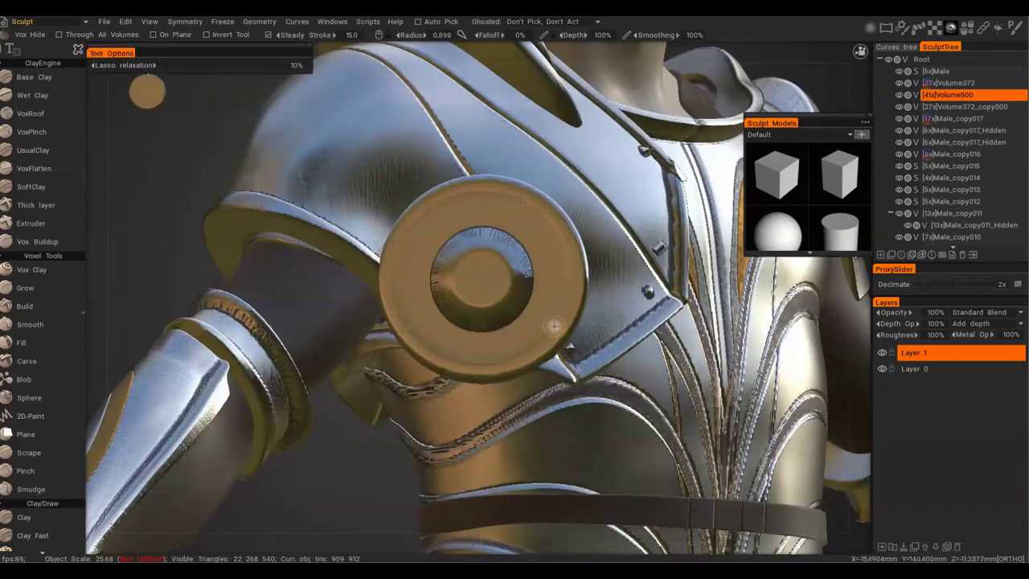
scroll(553, 325, down, 2)
drag(489, 258, 617, 416)
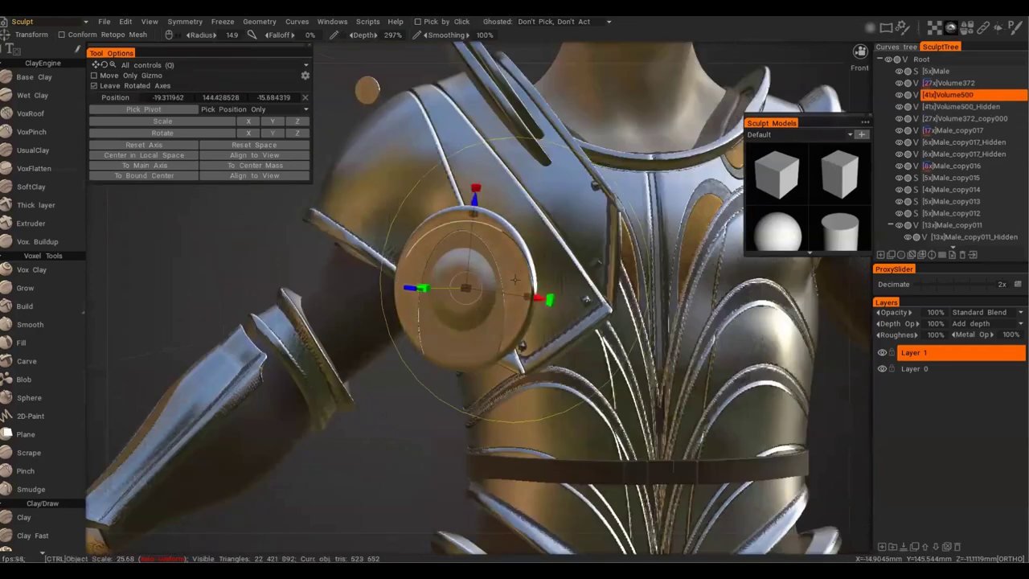
key(space)
alt+drag(496, 228, 576, 259)
key(h)
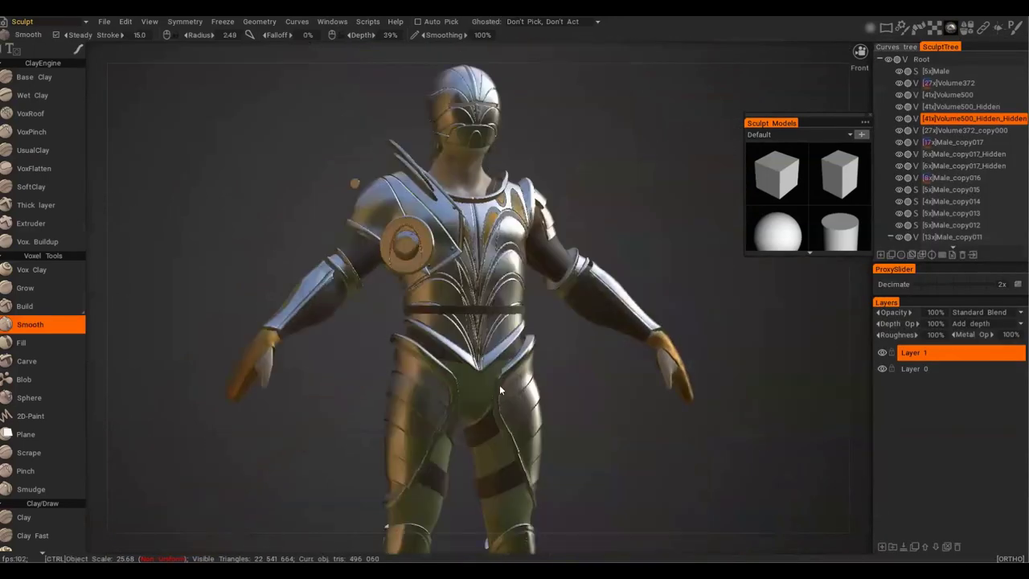
Extrude 2.40 thick straps across both forearms from the Male body with Vox Layer and give them the dark leather material.
alt+drag(499, 384, 450, 242)
scroll(594, 334, down, 3)
scroll(310, 254, up, 3)
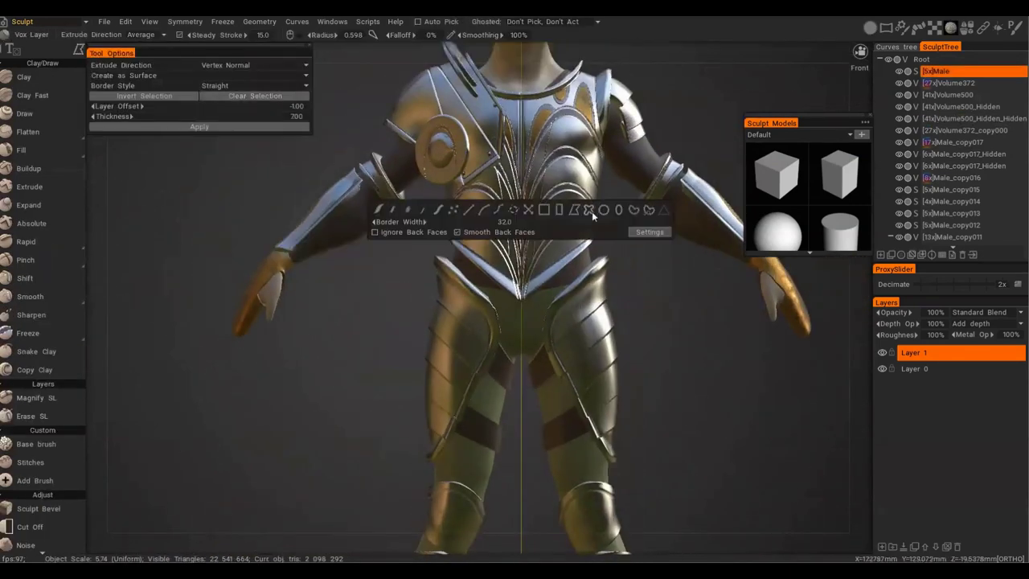
click(301, 116)
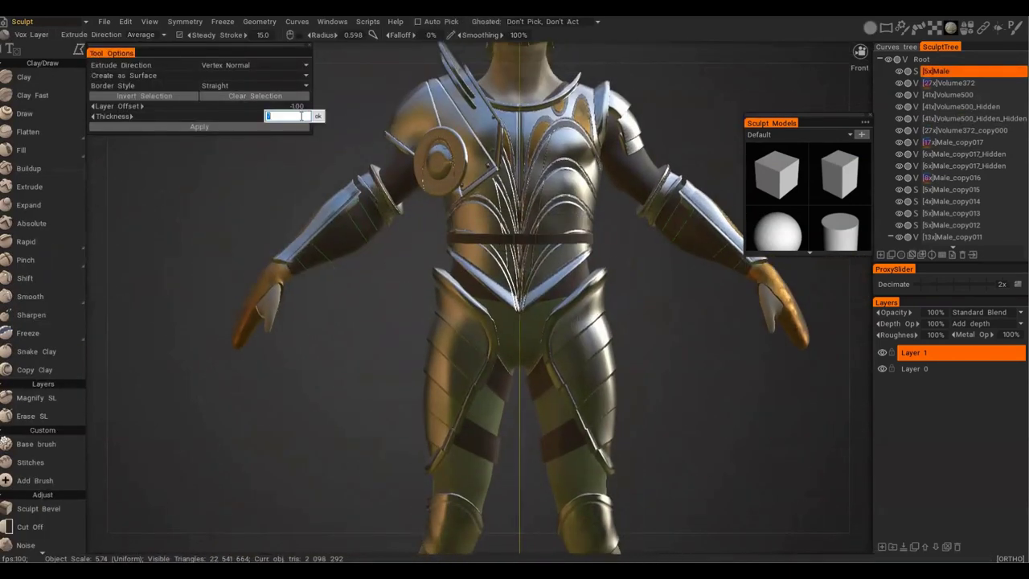
click(283, 124)
click(951, 28)
click(893, 231)
click(953, 28)
alt+drag(792, 322, 601, 301)
alt+right_drag(601, 301, 443, 301)
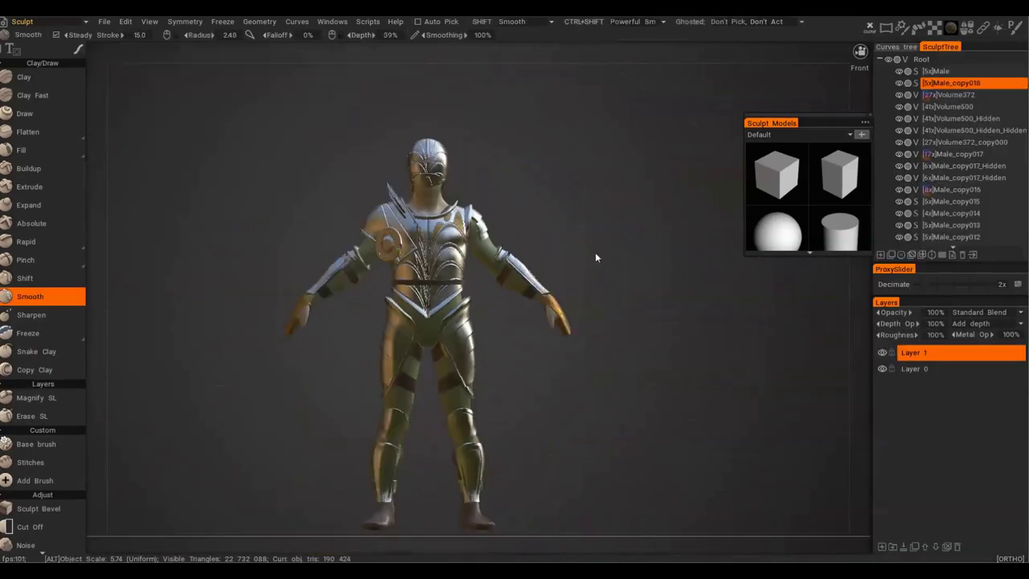
Mark the neck area of the Male body and try extruding a neck guard from it with Vox Layer.
mouse_move(595, 251)
alt+mouse_down()
mouse_move(518, 363)
mouse_move(502, 328)
mouse_move(515, 358)
alt+mouse_up()
alt+right_drag(515, 358, 434, 345)
click(957, 71)
alt+right_drag(386, 233, 319, 226)
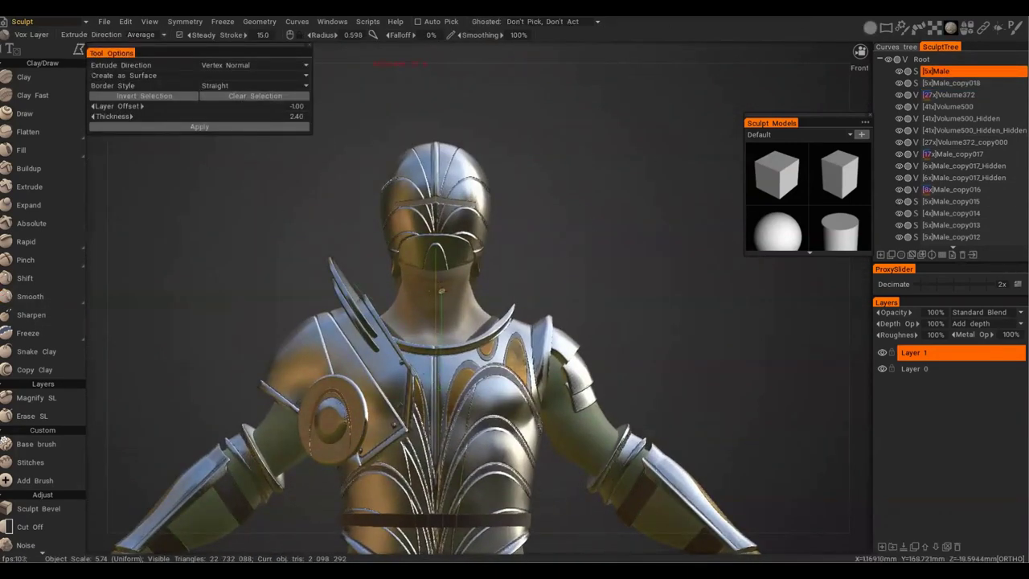
click(257, 126)
mouse_move(530, 311)
alt+mouse_down()
mouse_move(307, 288)
mouse_move(544, 312)
alt+mouse_up()
click(274, 127)
mouse_move(595, 282)
alt+mouse_down()
mouse_move(503, 295)
mouse_move(595, 281)
alt+mouse_up()
key(ctrl+z)
Keep a neck guard as the new layer Male_copy019 and apply the polished steel material to it.
mouse_move(477, 319)
alt+mouse_down()
mouse_move(586, 263)
mouse_move(567, 221)
mouse_move(532, 341)
mouse_move(536, 364)
mouse_move(450, 406)
mouse_move(573, 406)
alt+mouse_up()
scroll(573, 406, up, 3)
key(h)
alt+drag(471, 359, 490, 390)
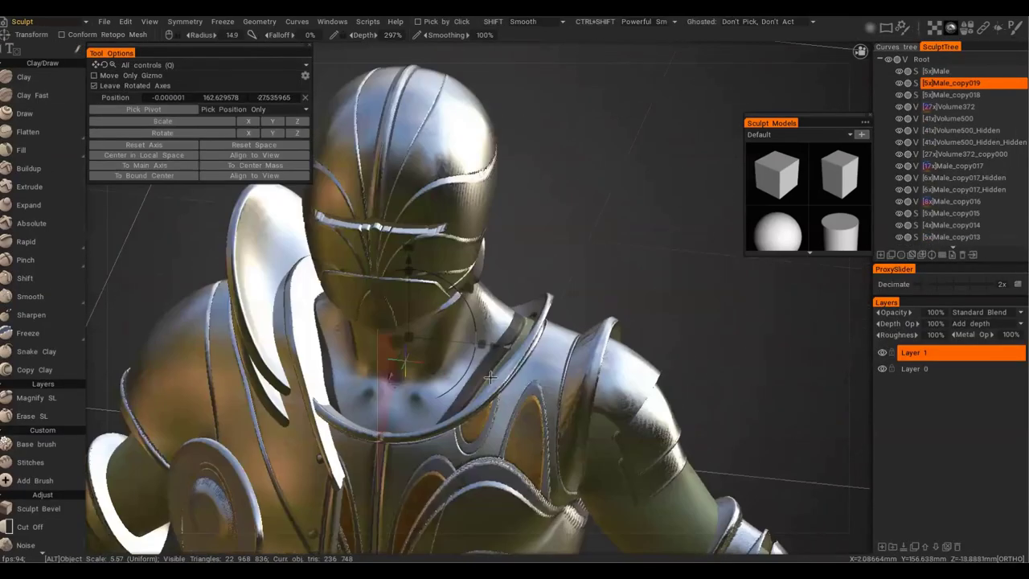
key(h)
click(951, 28)
click(911, 198)
mouse_move(611, 354)
alt+mouse_down()
mouse_move(717, 384)
mouse_move(595, 346)
alt+mouse_up()
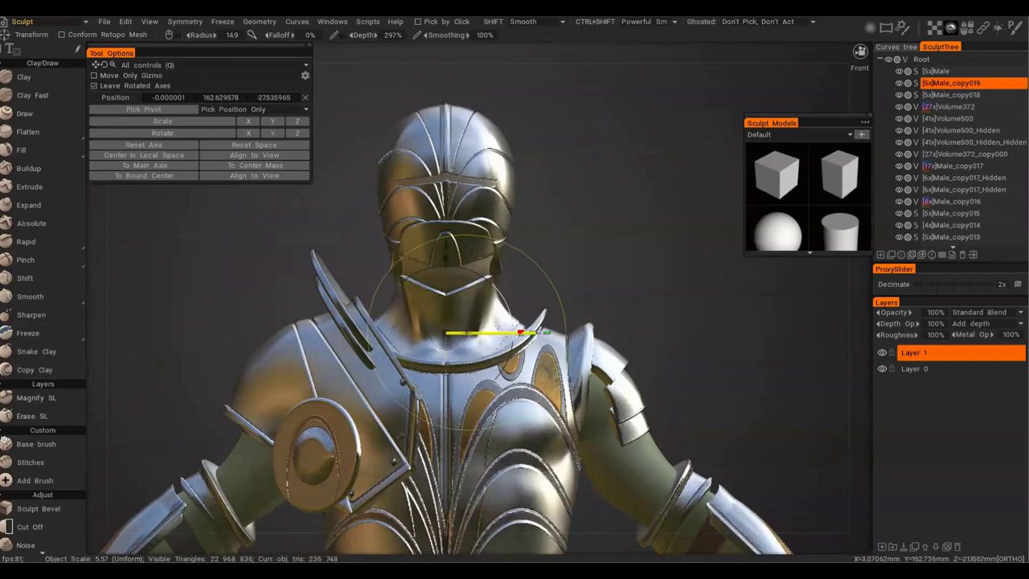
Rebuild the neck guard at a higher density and smooth its surface.
key(Return)
click(409, 340)
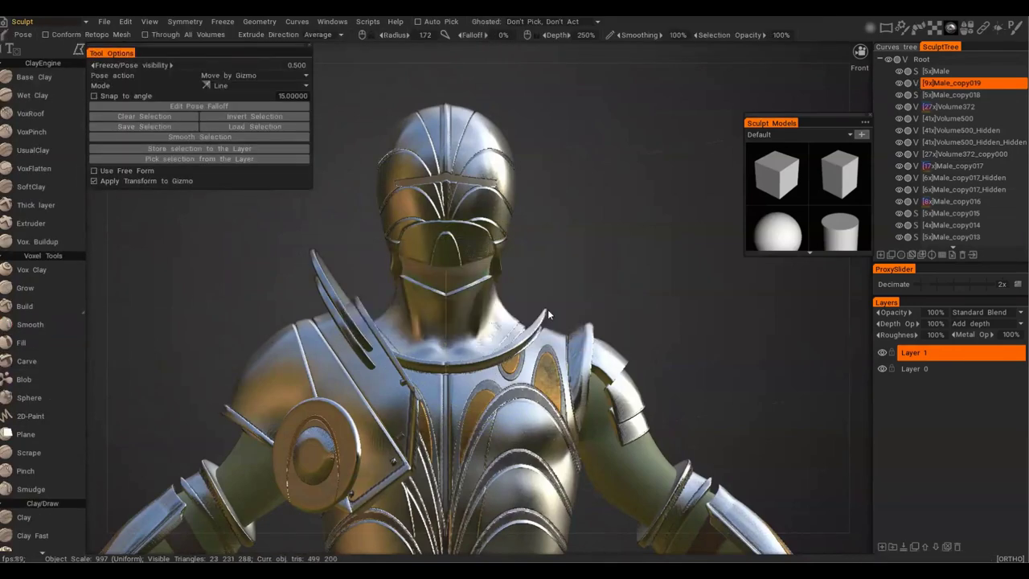
alt+drag(550, 313, 497, 361)
click(31, 324)
Add rows of rivets with Base Clay down the back and around the lower rim of the neck guard.
alt+drag(591, 353, 828, 378)
scroll(450, 337, up, 5)
click(34, 77)
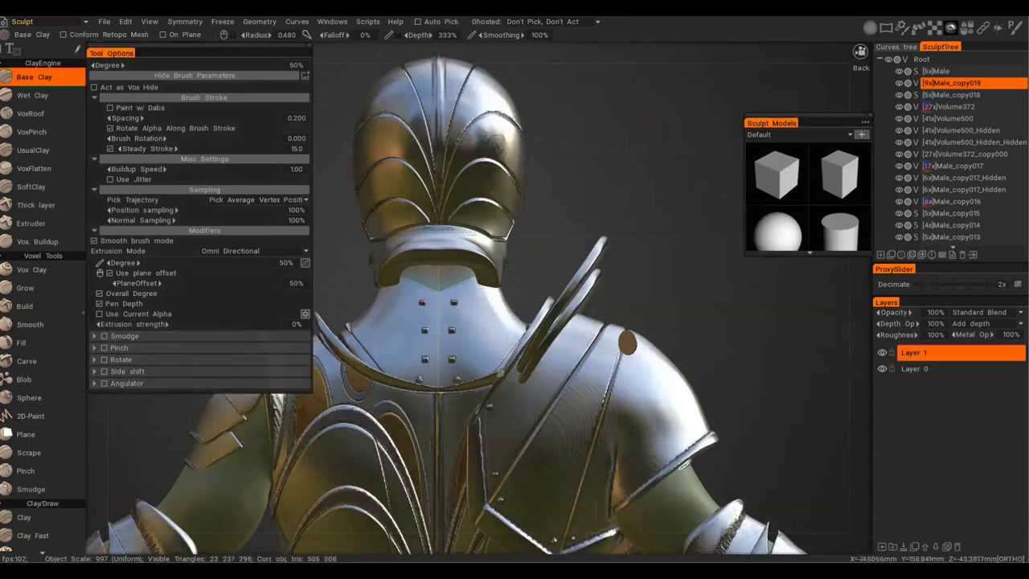
alt+drag(517, 330, 526, 348)
alt+drag(396, 419, 483, 378)
scroll(483, 377, down, 5)
scroll(450, 362, up, 3)
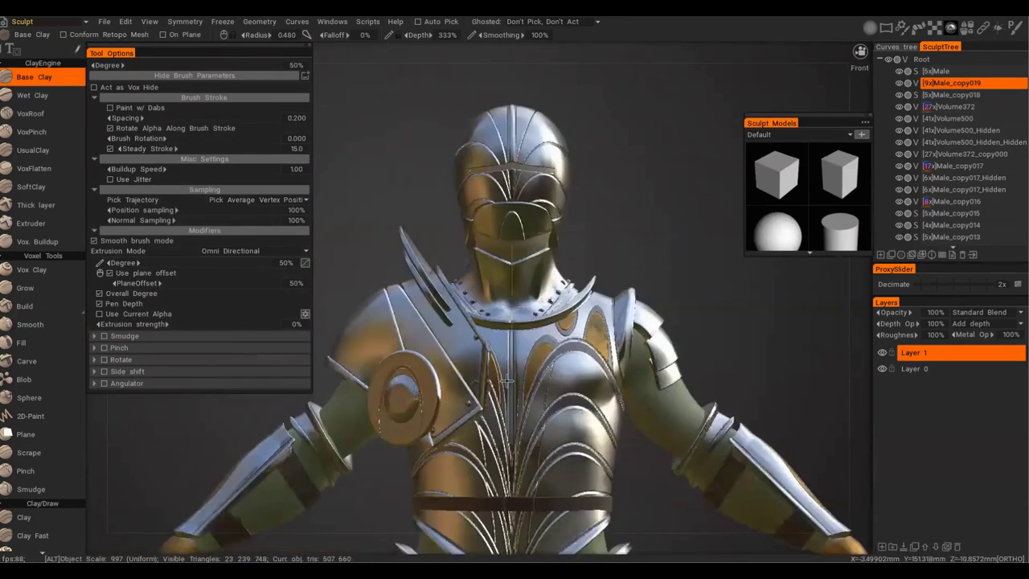
Add rivets with Base Clay along the arm-side rim of the outer shoulder panel, front and back.
alt+middle_drag(354, 386, 500, 353)
key(h)
alt+drag(446, 371, 362, 275)
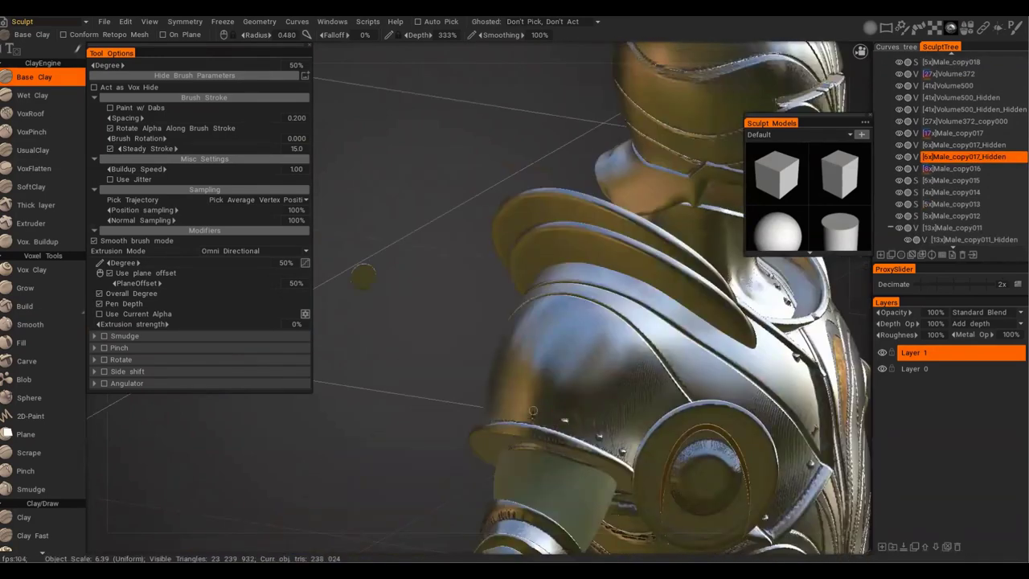
click(533, 411)
alt+drag(533, 412, 667, 444)
alt+drag(469, 328, 752, 266)
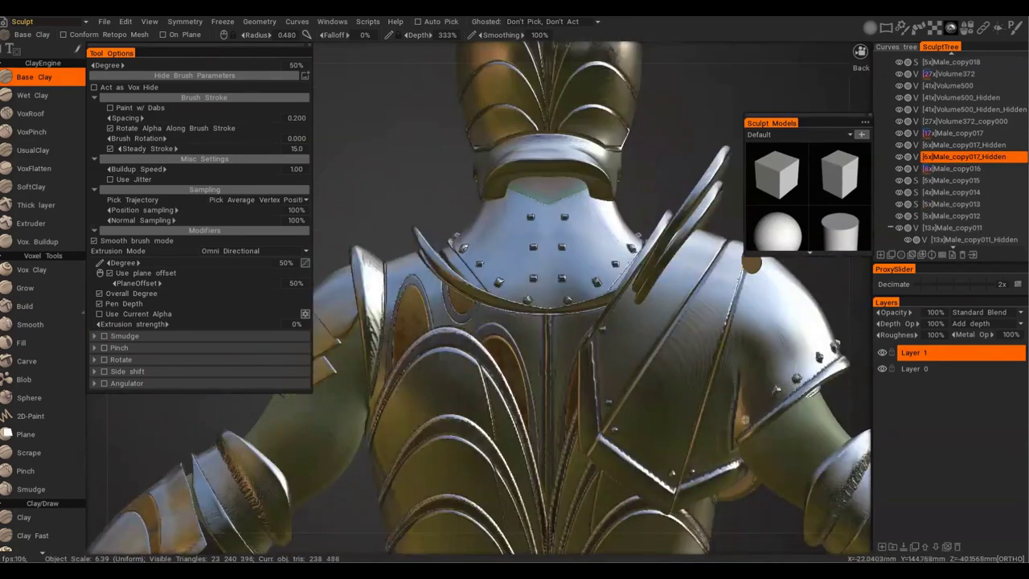
scroll(746, 420, down, 10)
scroll(700, 394, up, 8)
click(699, 392)
scroll(699, 393, down, 5)
Add rivets with Base Clay to the overlapping plates of the opposite shoulder armour.
alt+drag(698, 392, 490, 340)
ctrl+alt+drag(618, 267, 551, 292)
scroll(551, 292, up, 5)
alt+drag(644, 331, 772, 362)
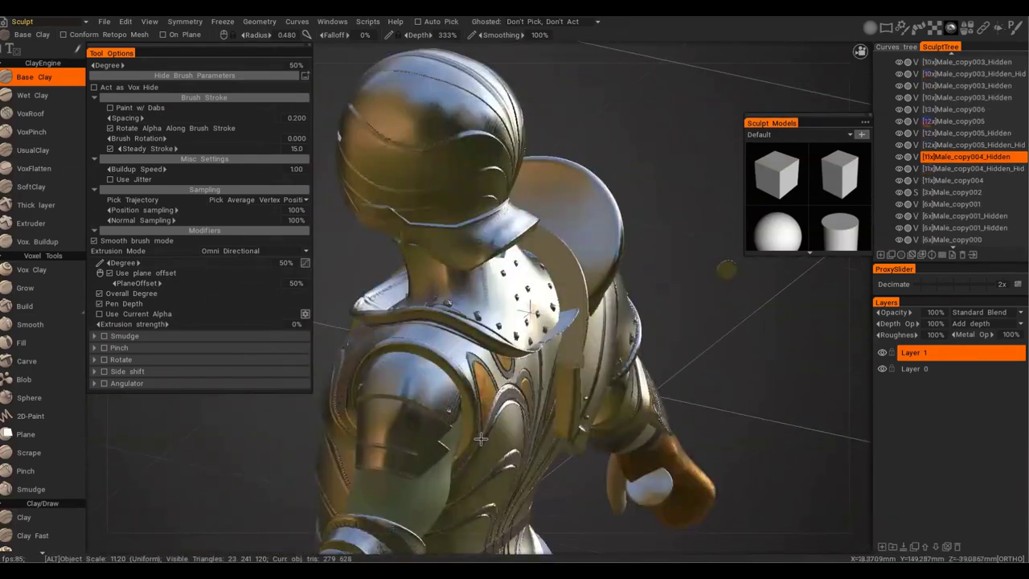
alt+drag(480, 439, 498, 418)
key(h)
click(447, 416)
mouse_move(708, 402)
alt+mouse_down()
mouse_move(556, 418)
mouse_move(475, 402)
alt+mouse_up()
key(h)
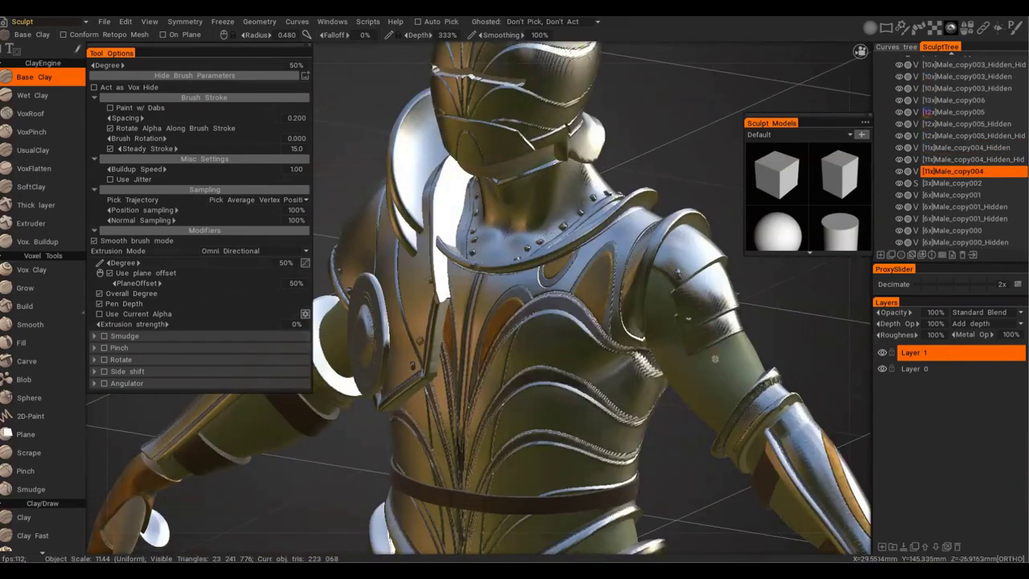
Add rivets with Base Clay along the inner rim of the segmented thigh armour.
alt+drag(703, 373, 538, 369)
scroll(538, 369, down, 5)
scroll(596, 290, up, 4)
key(h)
mouse_move(596, 289)
alt+shift+mouse_down()
mouse_move(483, 346)
mouse_move(718, 381)
alt+shift+mouse_up()
click(482, 312)
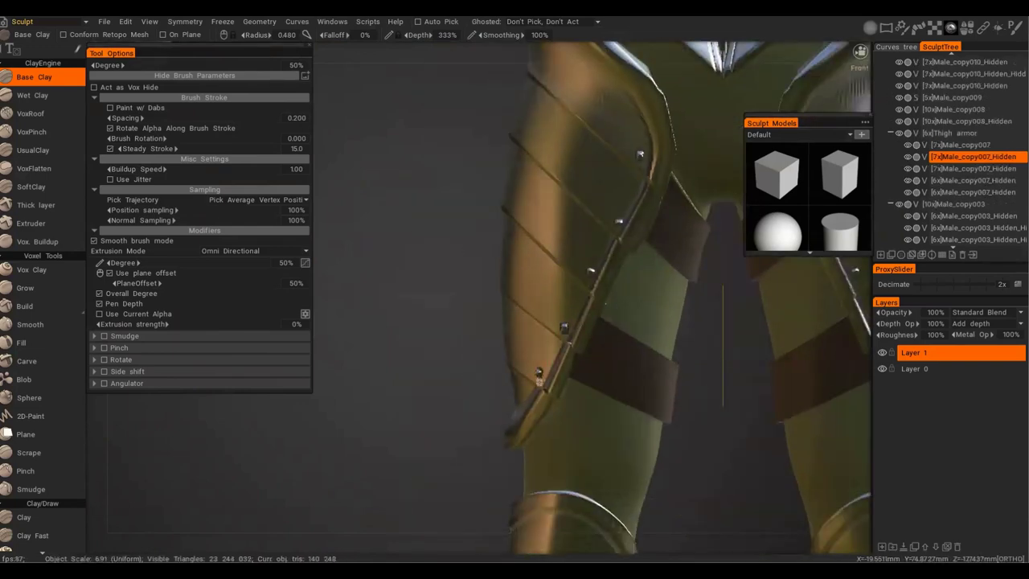
scroll(540, 381, down, 8)
alt+drag(490, 304, 579, 314)
alt+drag(450, 386, 684, 391)
Extrude belt loops and a rounded tip from the front of the belt with Vox Layer, using layer offset 0 and thickness 0.300.
scroll(546, 343, up, 10)
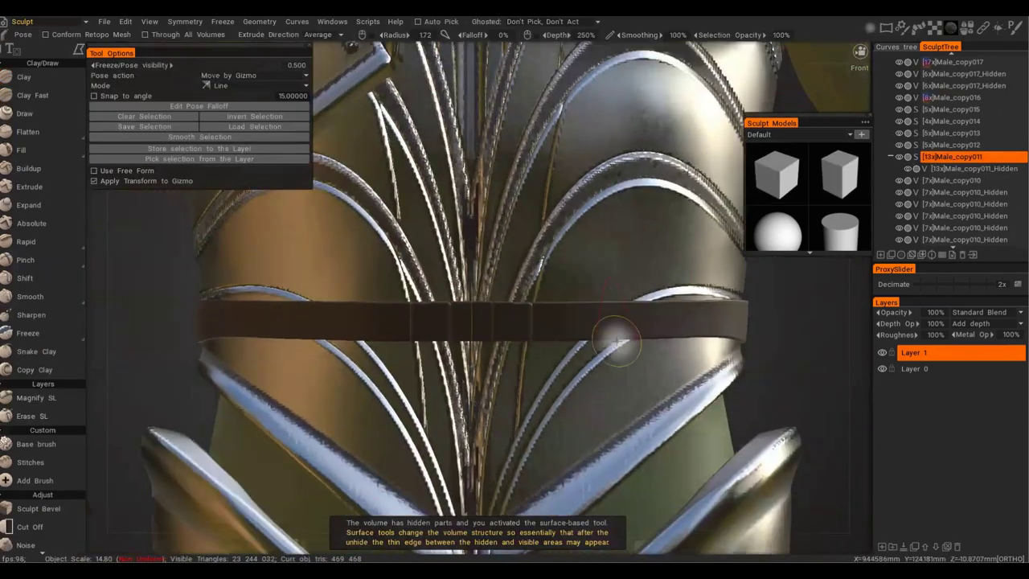
drag(470, 308, 611, 348)
drag(413, 297, 619, 349)
scroll(619, 350, down, 1)
click(290, 127)
key(ctrl+z)
click(295, 107)
text(0)
click(302, 126)
key(ctrl+z)
click(298, 127)
alt+drag(595, 353, 563, 249)
key(ctrl+z)
click(294, 117)
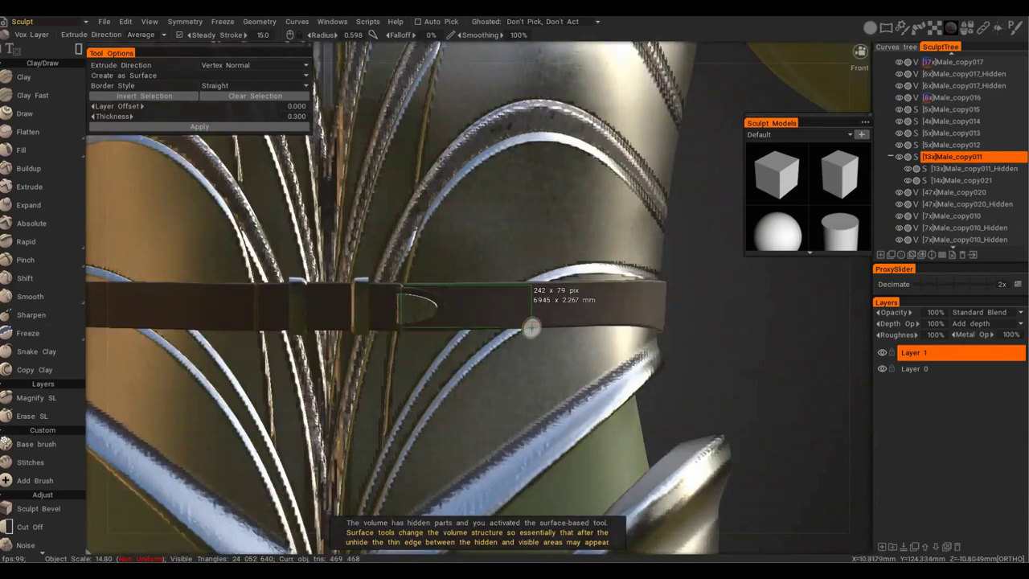
Extrude a 0.300 thick rounded strap end from the belt beyond the metal tip and cut round holes in it.
drag(532, 327, 566, 325)
key(e)
click(674, 308)
drag(521, 290, 591, 324)
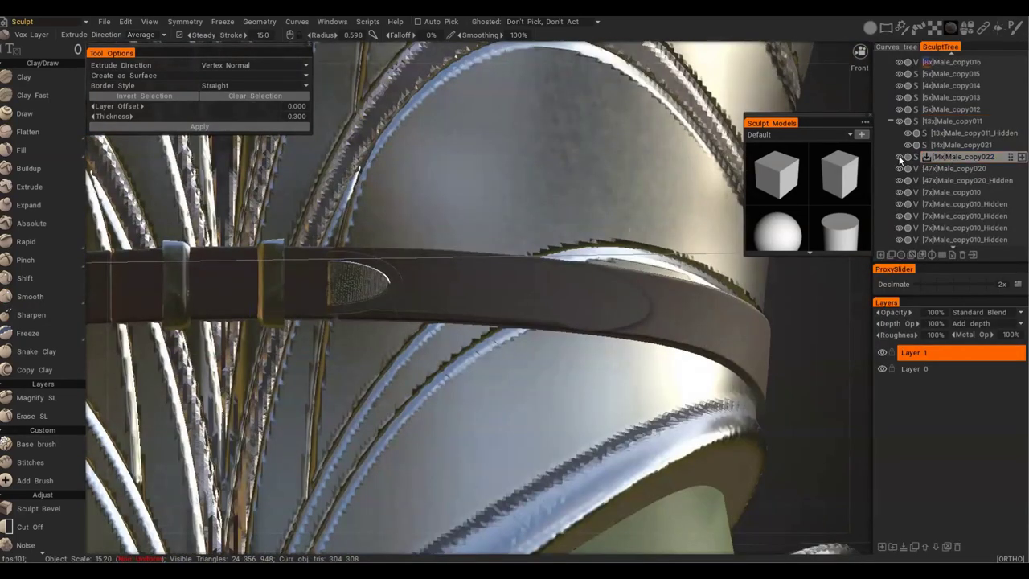
click(900, 159)
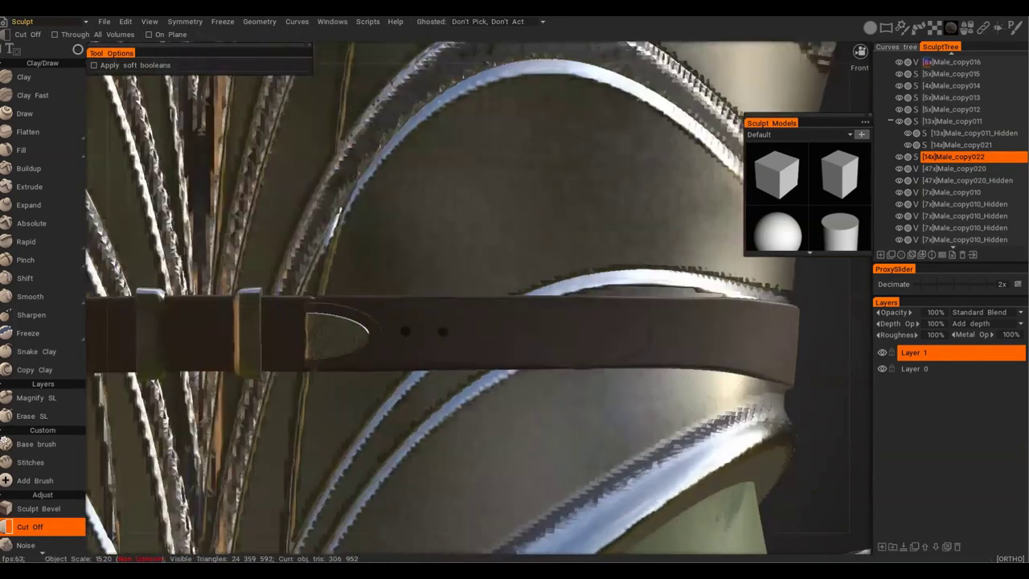
Cut additional round holes along the belt's rounded strap end with the Cut Off tool.
mouse_move(872, 30)
key(e)
key(e)
click(678, 309)
alt+drag(522, 199, 478, 219)
mouse_move(425, 353)
mouse_down()
mouse_move(434, 364)
mouse_move(468, 362)
mouse_up()
alt+drag(671, 360, 683, 347)
mouse_move(683, 347)
alt+right_down()
mouse_move(375, 349)
mouse_move(335, 361)
alt+right_up()
key(h)
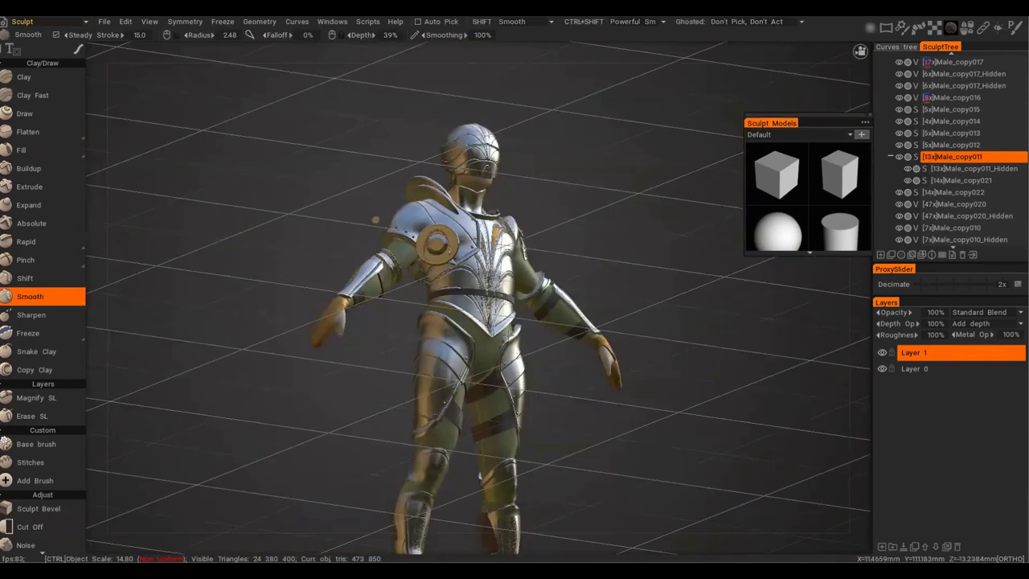
Preview the full knight in the Render room and return to the Sculpt room.
key(KP_2)
alt+right_drag(601, 282, 555, 283)
alt+middle_drag(498, 177, 498, 426)
alt+right_drag(402, 292, 508, 292)
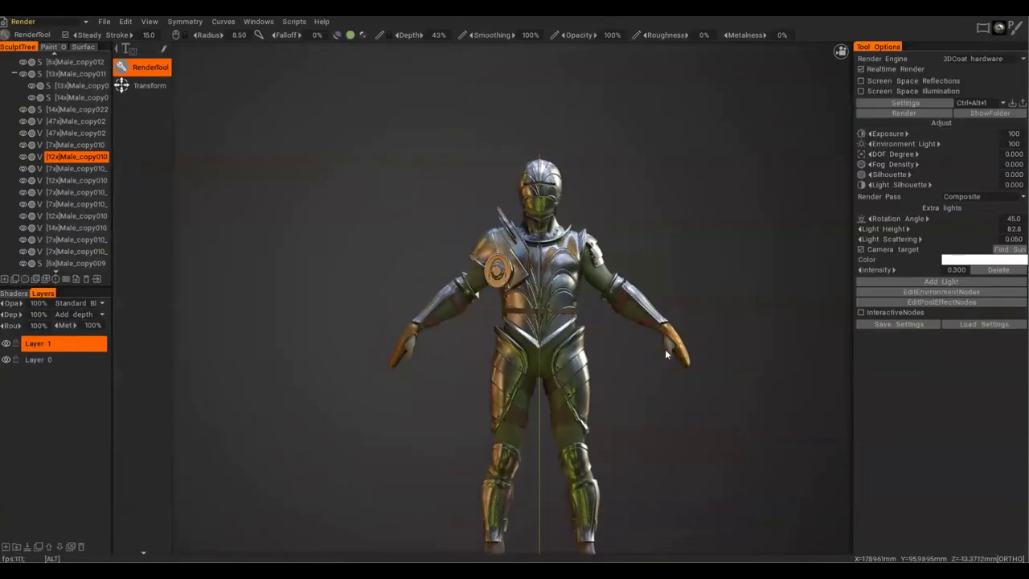
alt+drag(302, 488, 595, 340)
alt+right_drag(594, 340, 809, 472)
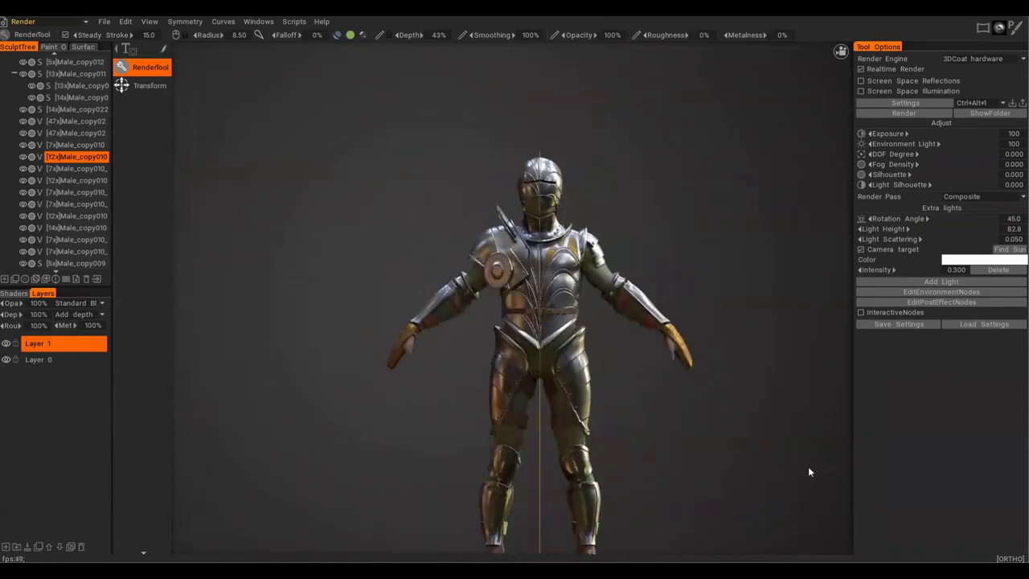
scroll(703, 298, up, 3)
click(48, 21)
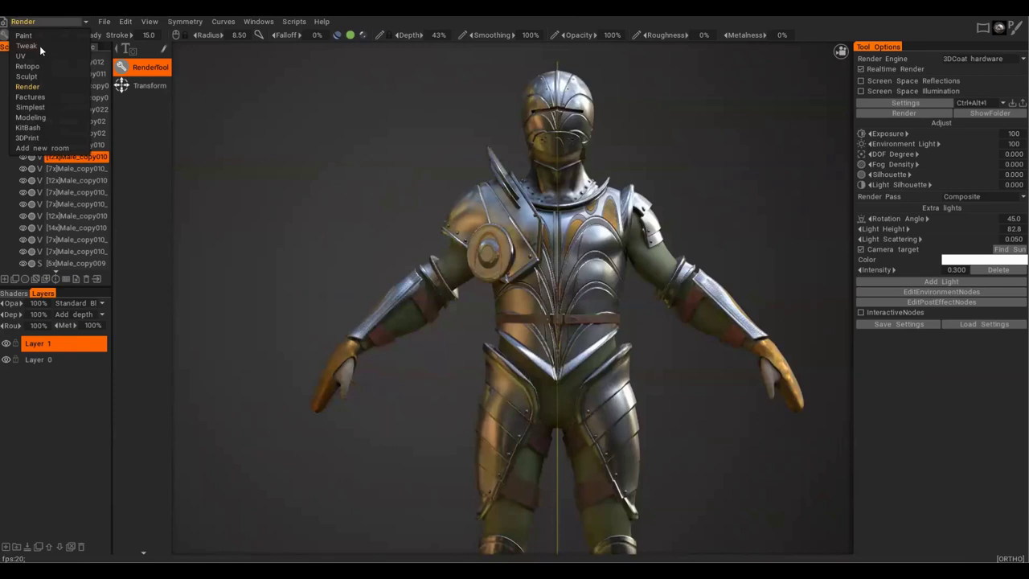
click(27, 76)
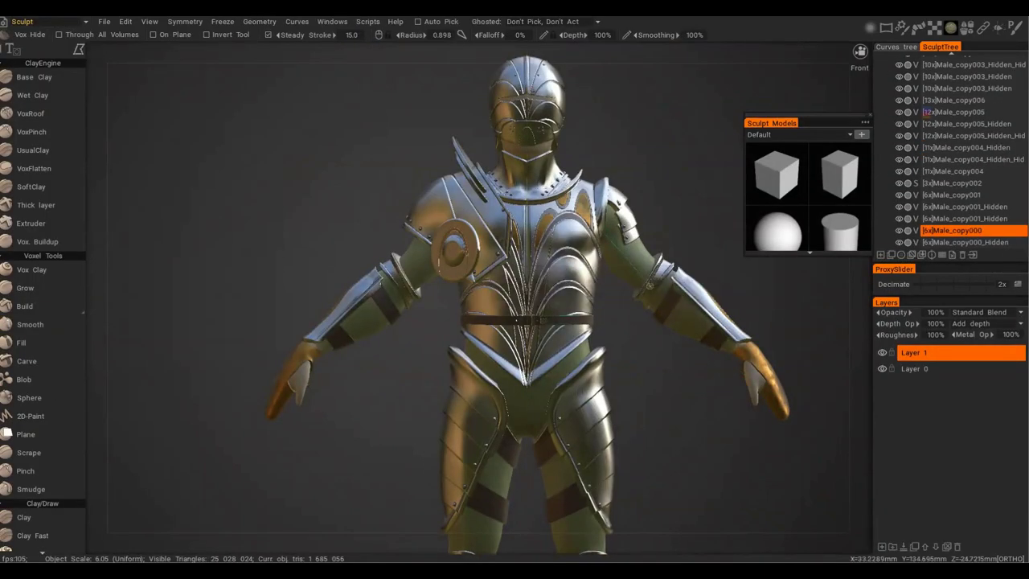
Examine the knight's torso, sleeves and leg armour from the front, the side and below.
alt+right_drag(649, 359, 647, 404)
alt+drag(647, 404, 464, 400)
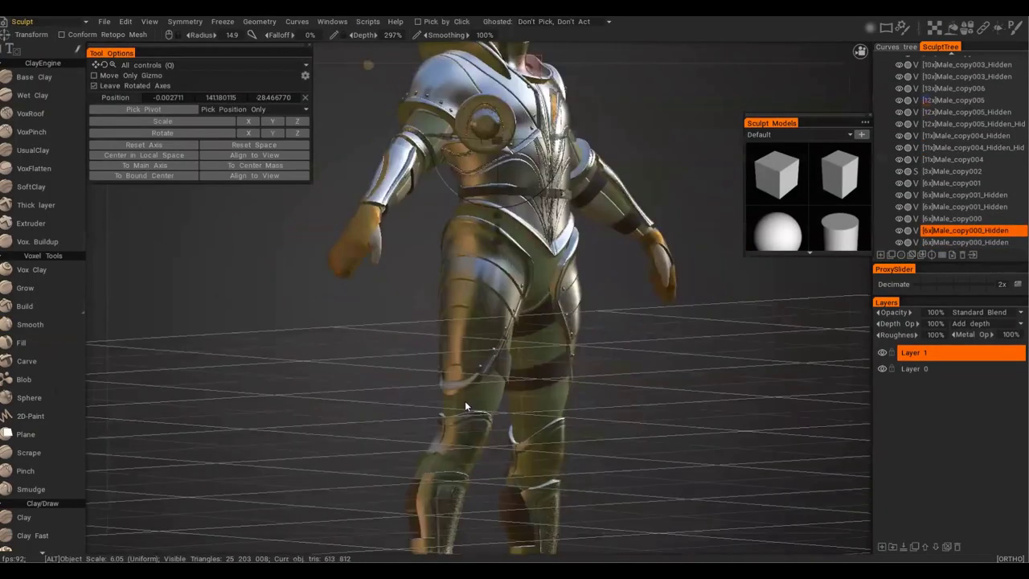
key(Escape)
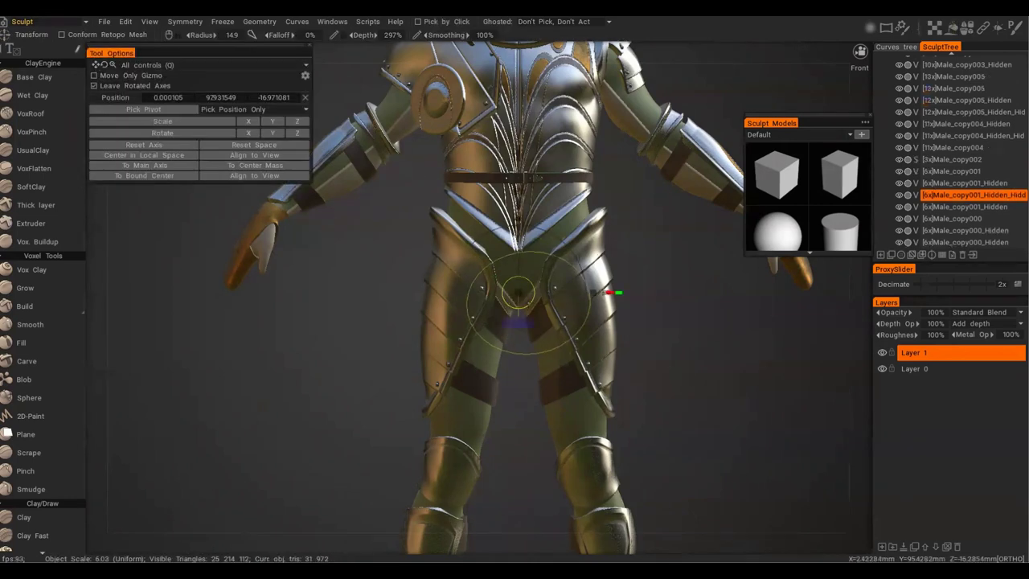
alt+right_drag(643, 362, 653, 309)
alt+drag(653, 309, 595, 273)
alt+right_drag(630, 314, 628, 358)
click(31, 325)
alt+drag(627, 358, 555, 281)
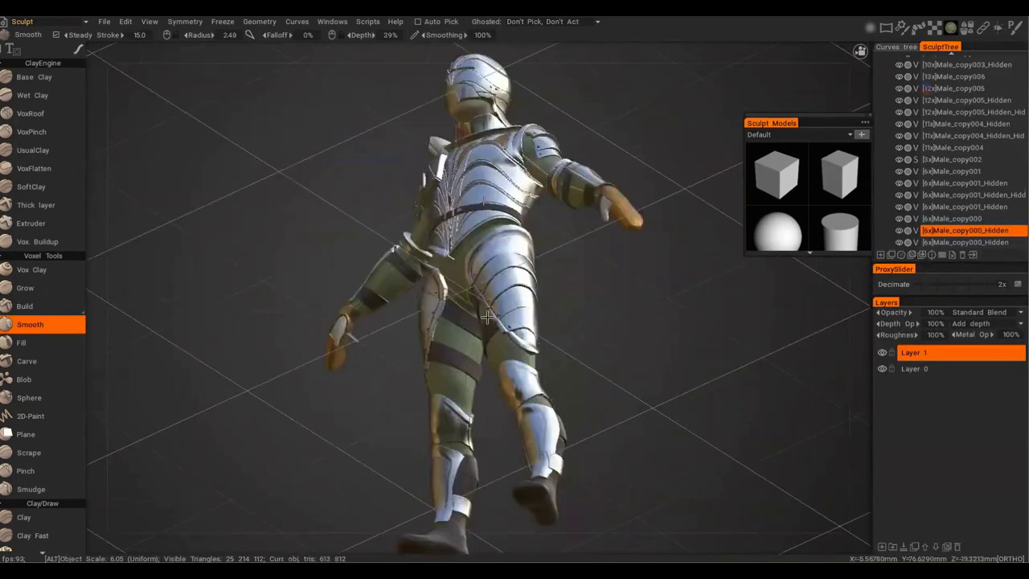
alt+right_drag(555, 282, 617, 257)
Switch the sleeve volume to surface mode and set up the Stitches brush with a stitch-shaped alpha.
click(916, 231)
scroll(57, 362, down, 5)
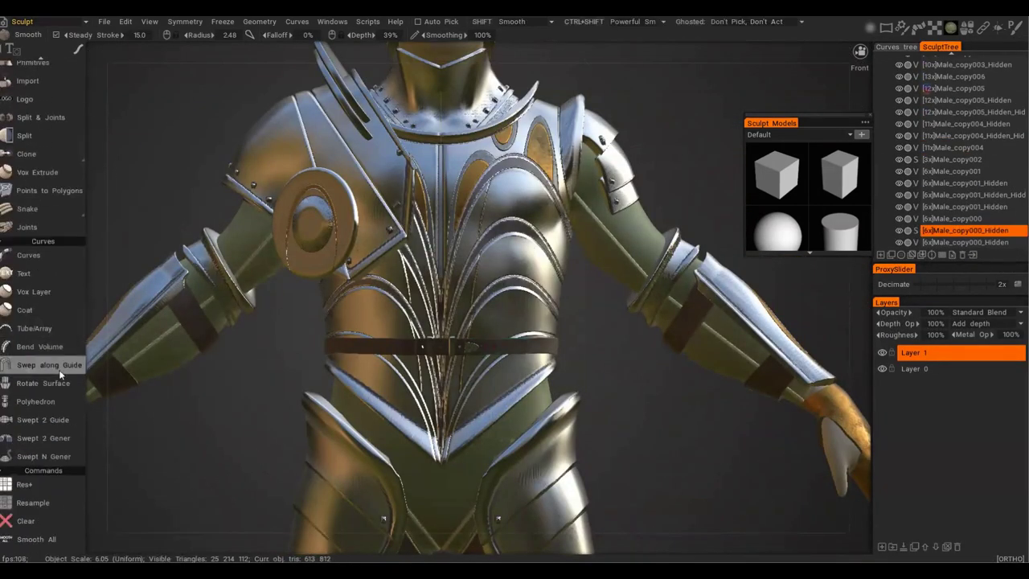
click(58, 242)
alt+right_drag(482, 282, 547, 273)
alt+middle_drag(547, 273, 345, 306)
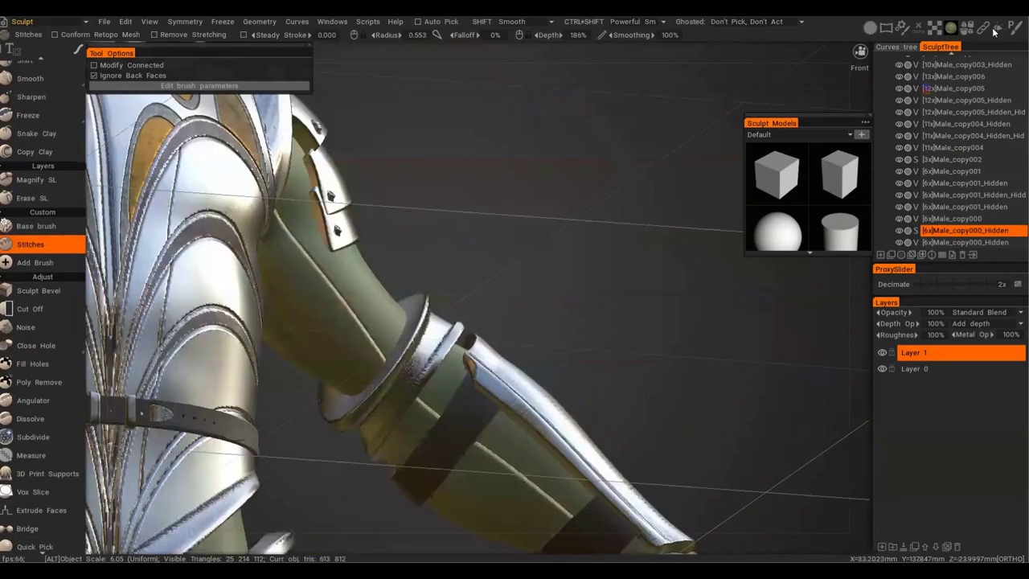
alt+drag(482, 305, 450, 322)
click(919, 28)
click(900, 120)
Try a stitch row beside the upper-arm seam with the Stitches brush at radius 0.917 and depth 278%, and undo it.
alt+drag(265, 265, 323, 259)
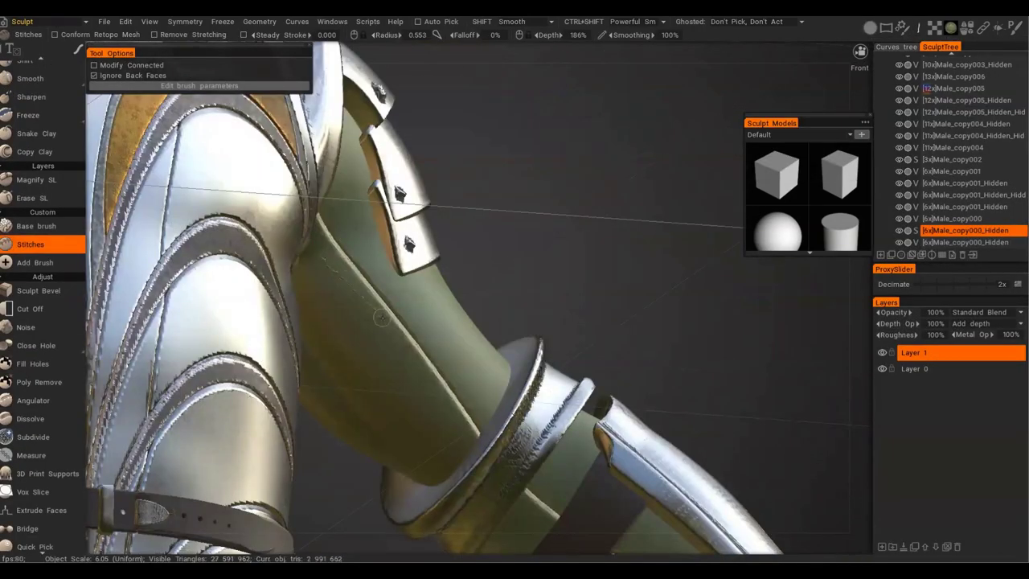
alt+right_drag(354, 366, 418, 388)
alt+drag(418, 389, 490, 386)
key(ctrl+z)
right_drag(472, 377, 503, 354)
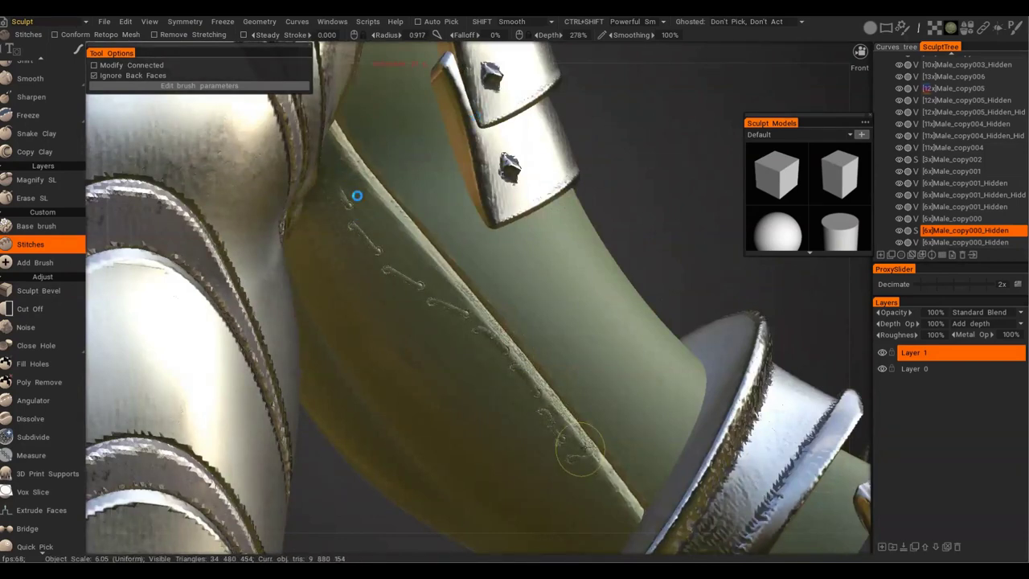
key(ctrl+z)
Try a finer stitch row along the upper-arm seam with the Stitches brush at radius 0.625 and depth 109%.
scroll(64, 290, down, 8)
scroll(40, 345, down, 2)
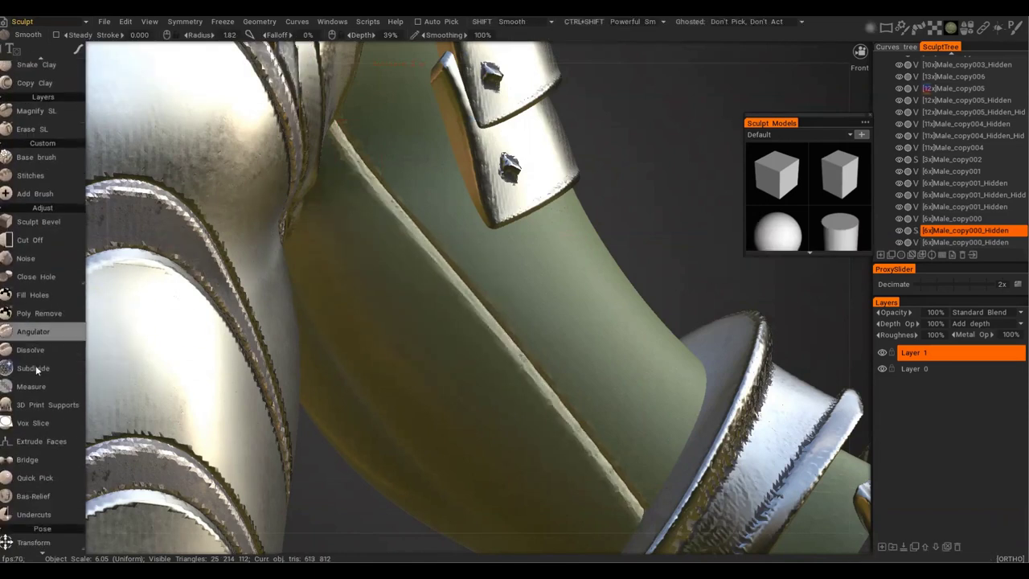
scroll(50, 343, up, 3)
click(39, 380)
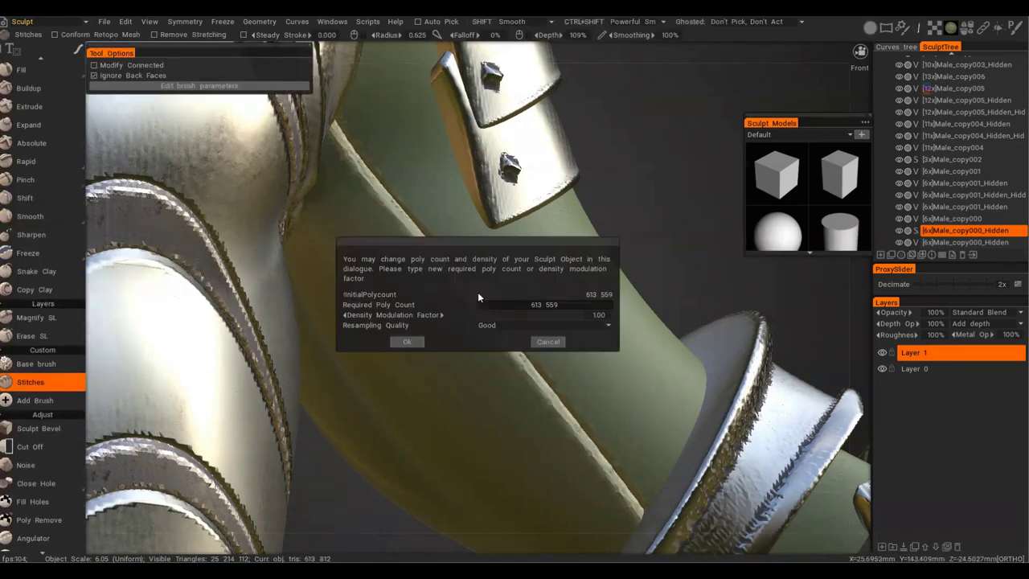
alt+drag(515, 255, 474, 261)
key(e)
click(505, 246)
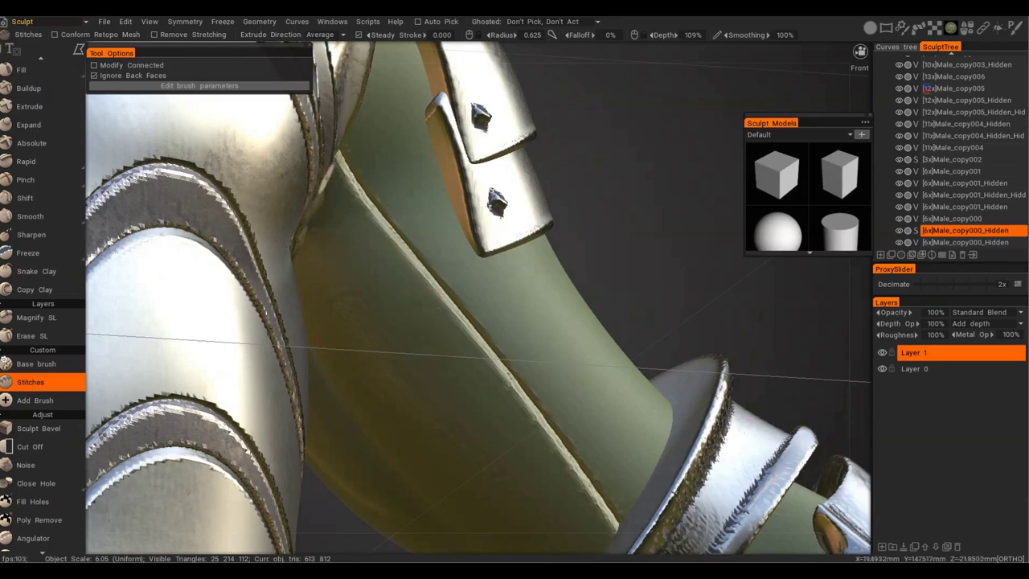
alt+drag(591, 520, 562, 446)
key(e)
click(510, 297)
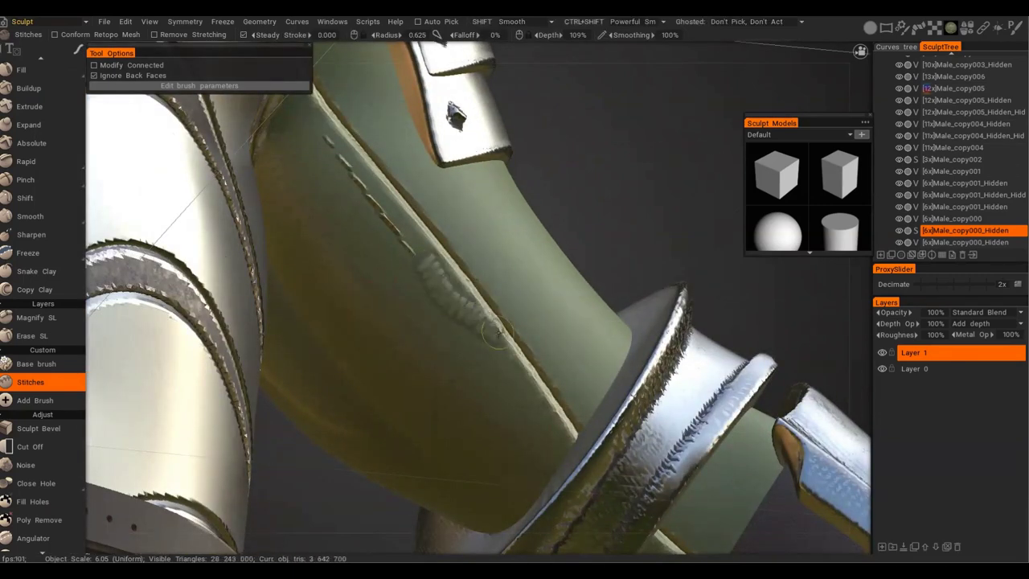
Resample the sleeve volume to 8x resolution and return it to voxel mode.
click(942, 255)
click(423, 340)
alt+drag(448, 345, 462, 391)
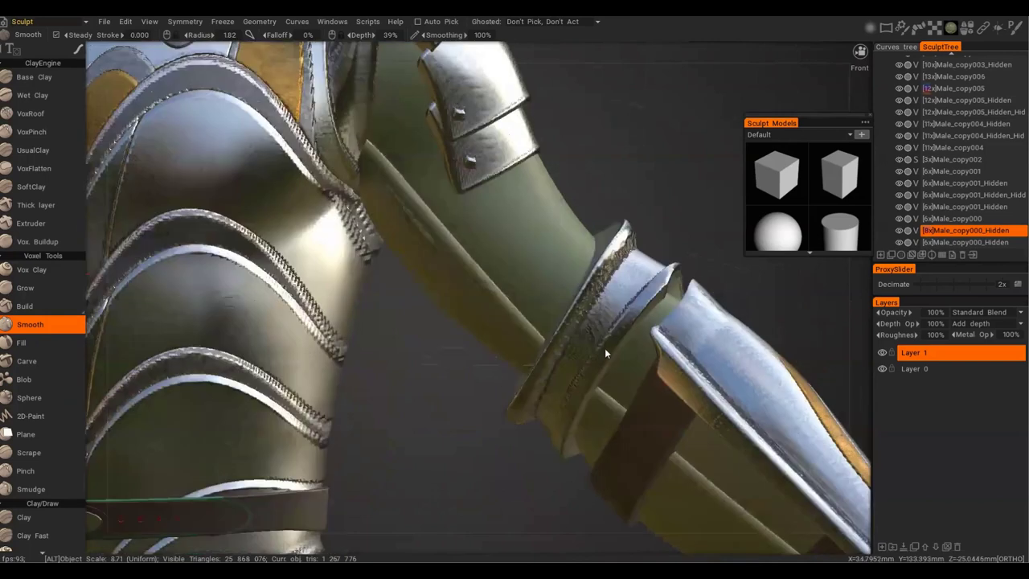
alt+drag(605, 351, 441, 390)
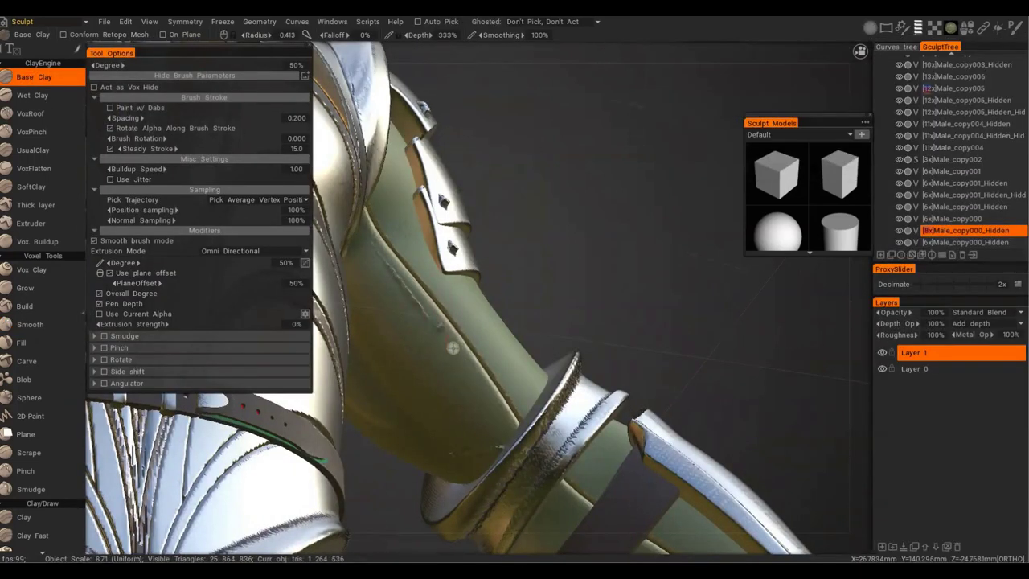
Add stitch rows beside the upper-arm and elbow seam with Base Clay at radius 0.413 and depth 307%.
alt+drag(453, 348, 469, 345)
key(e)
click(469, 347)
drag(447, 305, 369, 217)
drag(522, 403, 531, 409)
alt+middle_drag(531, 410, 513, 332)
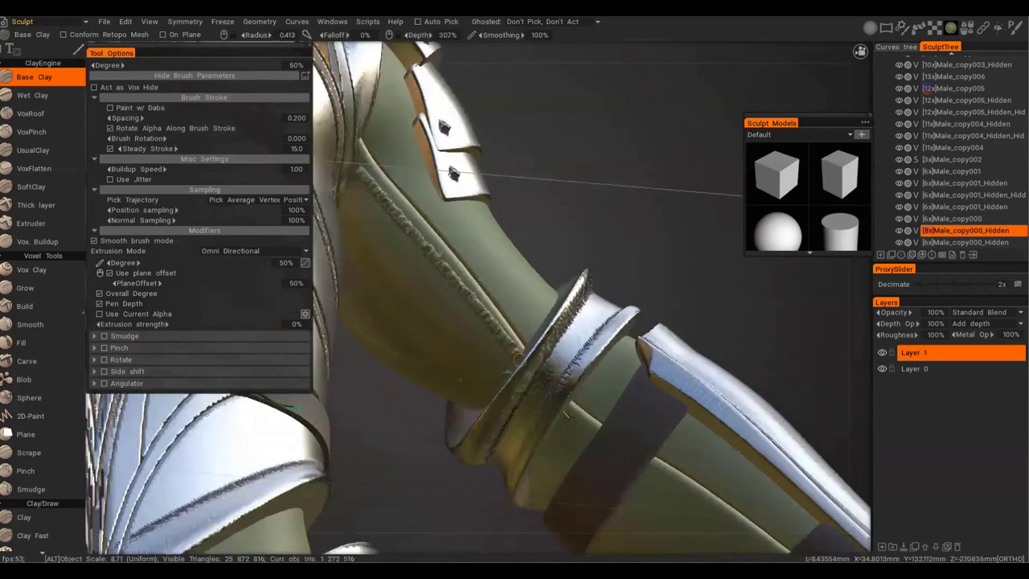
drag(560, 375, 663, 452)
Add stitch rows with Base Clay on both sides of the forearm seam, between the straps and down to the glove.
alt+drag(744, 505, 632, 314)
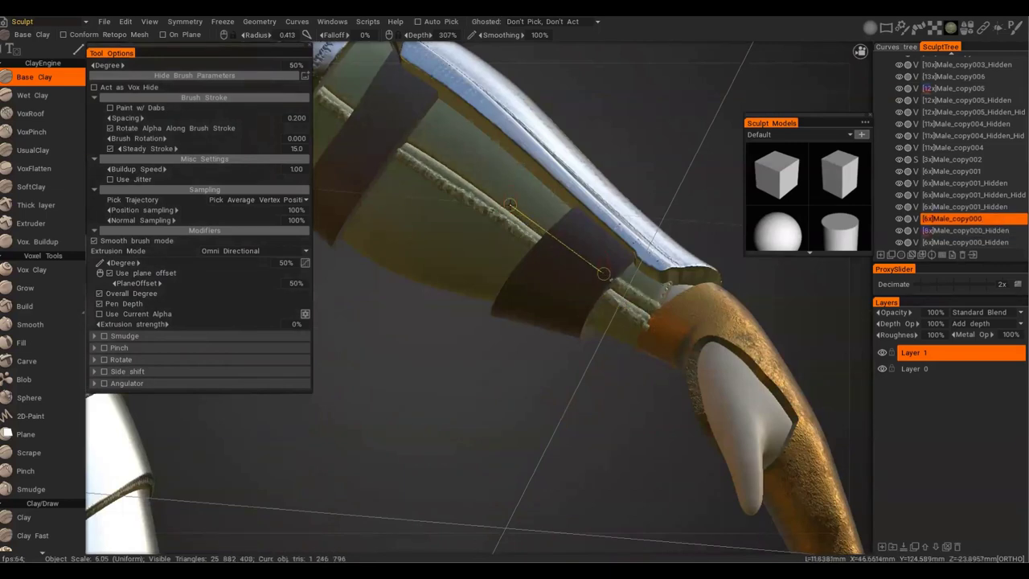
drag(330, 80, 324, 75)
alt+middle_drag(324, 75, 576, 251)
drag(582, 299, 405, 76)
alt+middle_drag(411, 165, 434, 243)
Add Base Clay stitching along the rear seam of the sleeve under the segmented shoulder plates.
mouse_move(433, 243)
alt+right_down()
mouse_move(387, 334)
mouse_move(377, 378)
alt+right_up()
alt+drag(377, 378, 474, 328)
alt+right_drag(474, 328, 575, 189)
alt+middle_drag(575, 189, 601, 331)
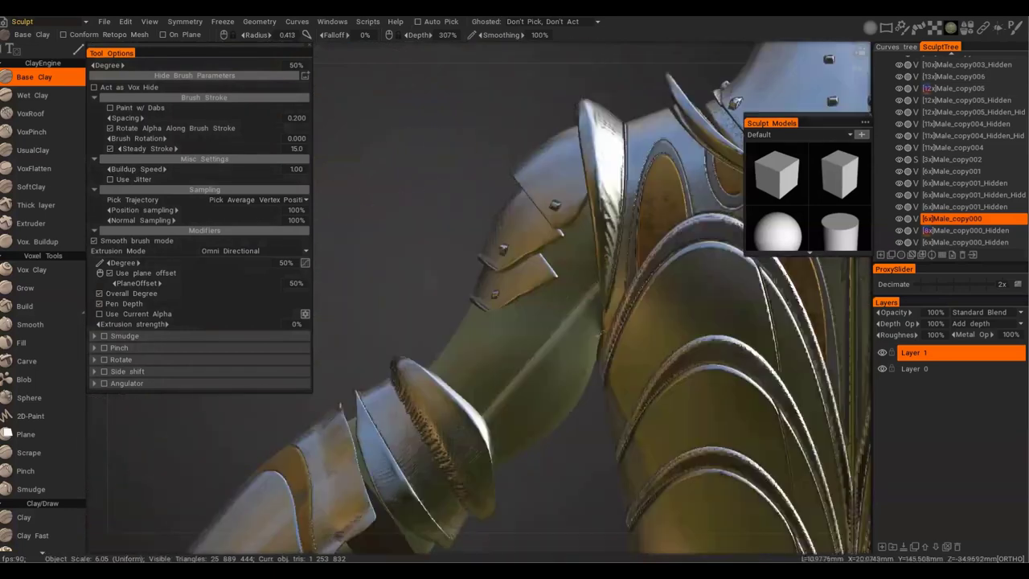
mouse_move(463, 423)
alt+mouse_down()
mouse_move(587, 329)
mouse_move(557, 324)
alt+mouse_up()
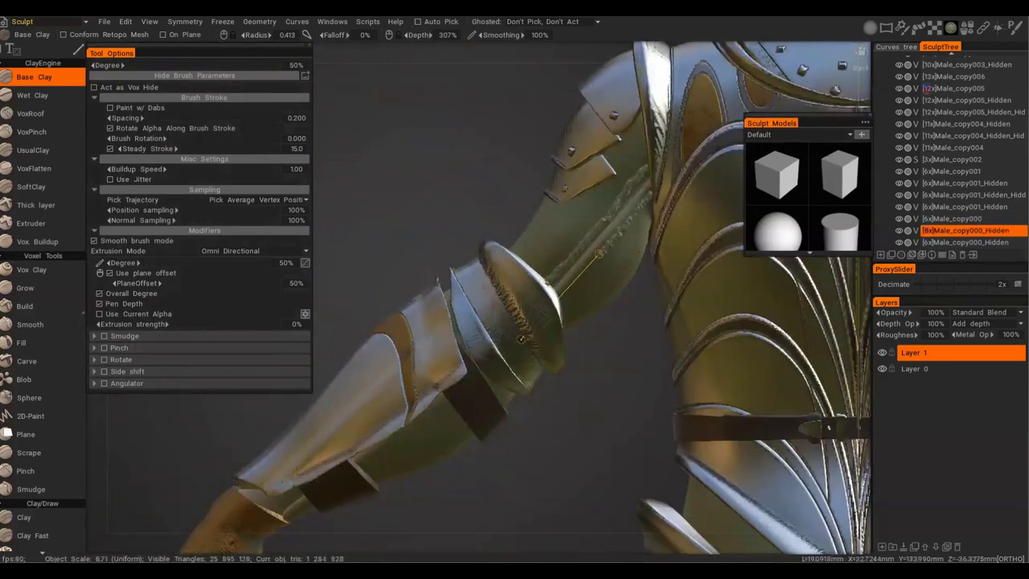
alt+right_drag(326, 485, 515, 402)
Add Base Clay stitching along the outer leg seam above and below the knee armour.
alt+drag(515, 402, 611, 242)
alt+right_drag(611, 241, 582, 298)
key(h)
alt+drag(582, 298, 591, 205)
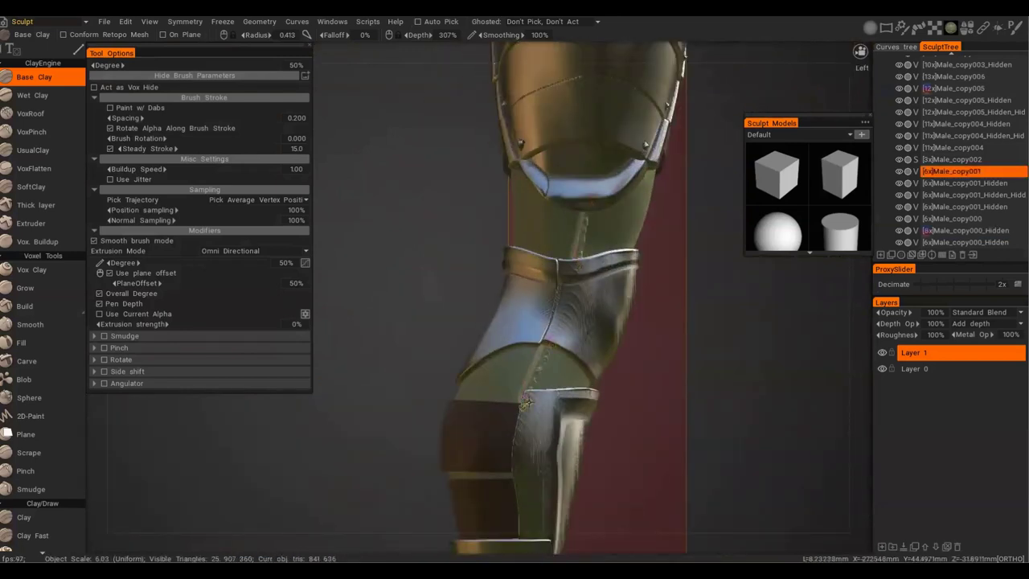
key(h)
drag(536, 343, 509, 412)
drag(562, 225, 579, 193)
Add Base Clay stitch rows on both sides of the inner leg seam, from between the thigh straps down to the shin guard.
alt+right_drag(515, 265, 405, 377)
alt+drag(405, 377, 512, 291)
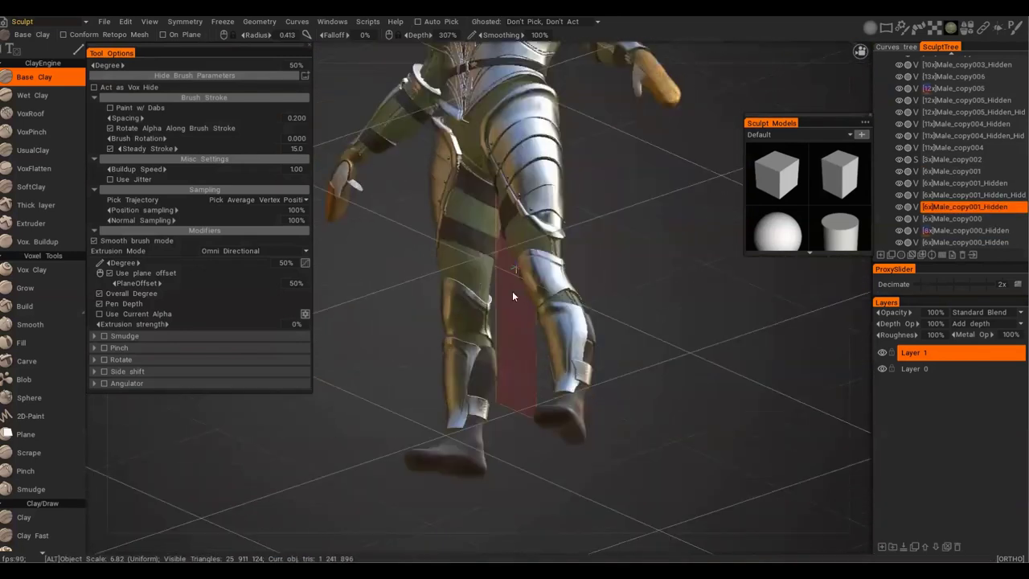
alt+right_drag(512, 291, 495, 208)
key(h)
key(f)
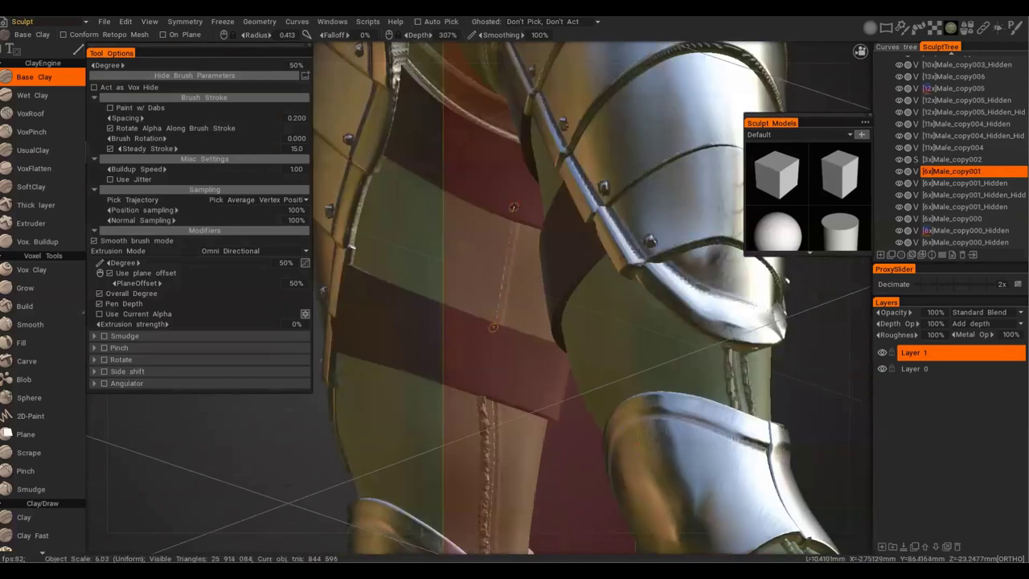
key(h)
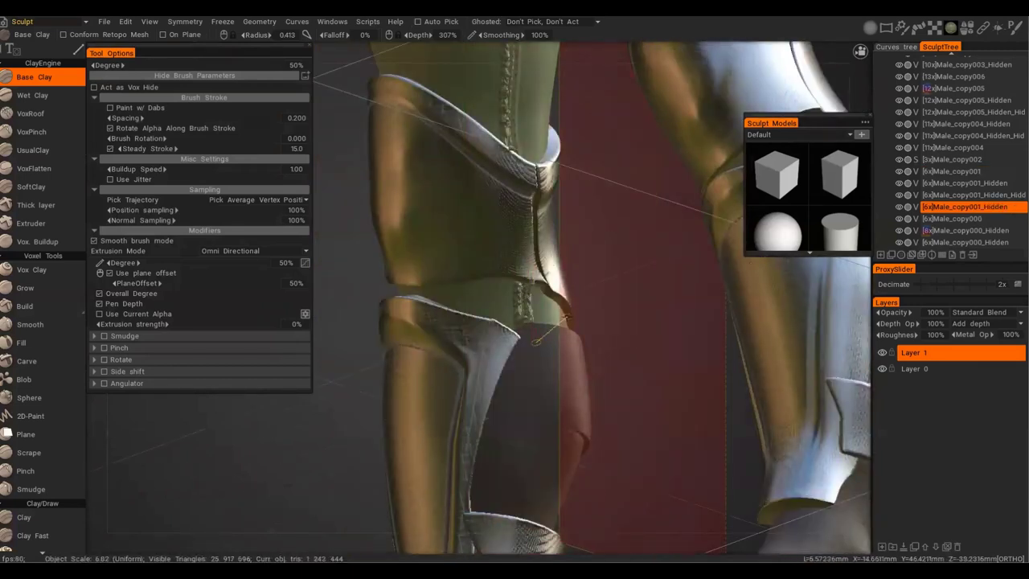
alt+middle_drag(536, 343, 499, 509)
drag(486, 129, 487, 127)
alt+middle_drag(486, 129, 462, 262)
drag(462, 263, 462, 175)
alt+middle_drag(355, 227, 353, 294)
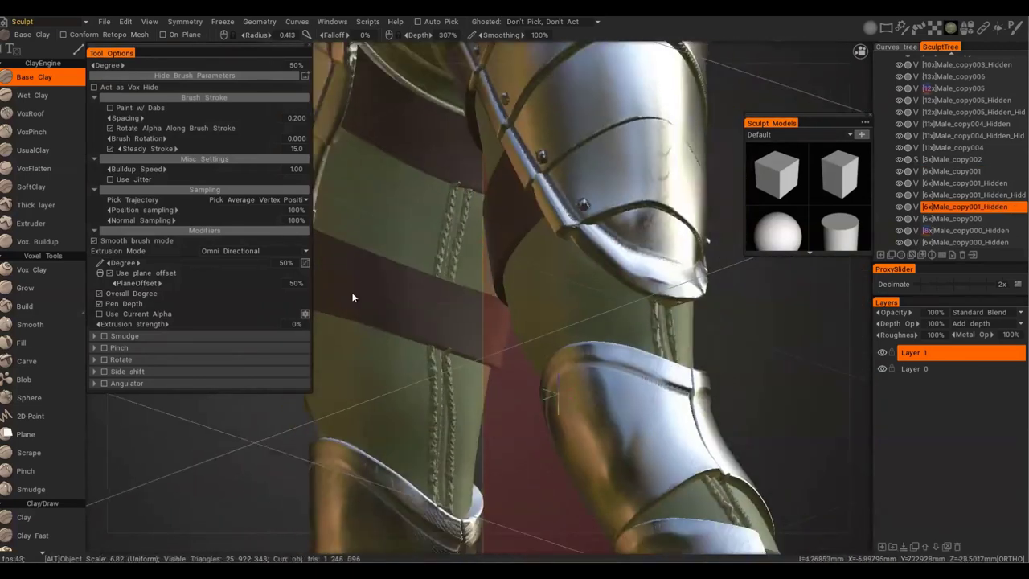
Add mirrored ornamental relief with Base Clay to the groin cloth between the thigh plates.
key(2)
mouse_move(354, 294)
alt+right_down()
mouse_move(354, 359)
mouse_move(356, 302)
alt+right_up()
key(h)
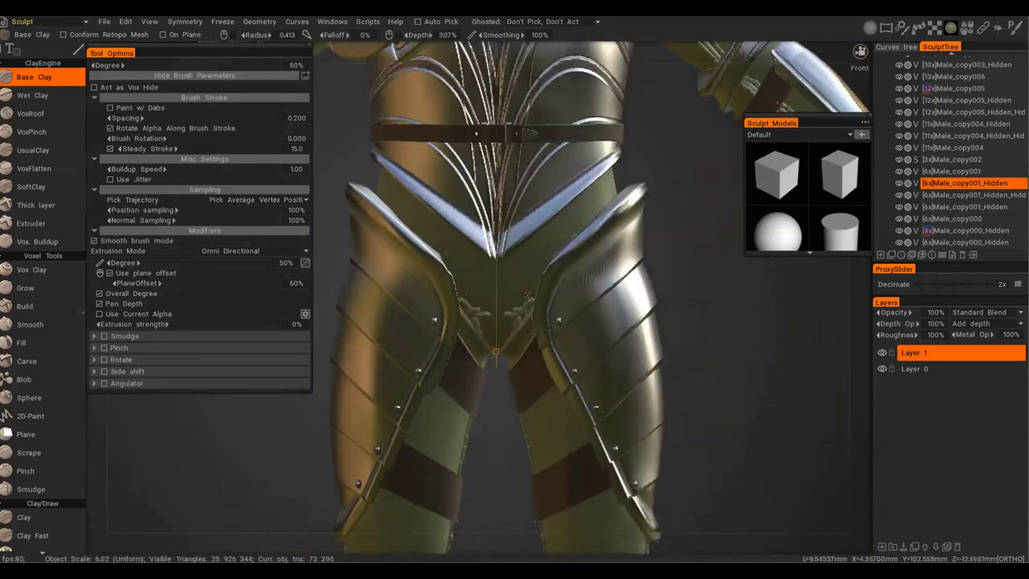
alt+right_drag(454, 328, 454, 299)
key(h)
alt+middle_drag(432, 405, 432, 331)
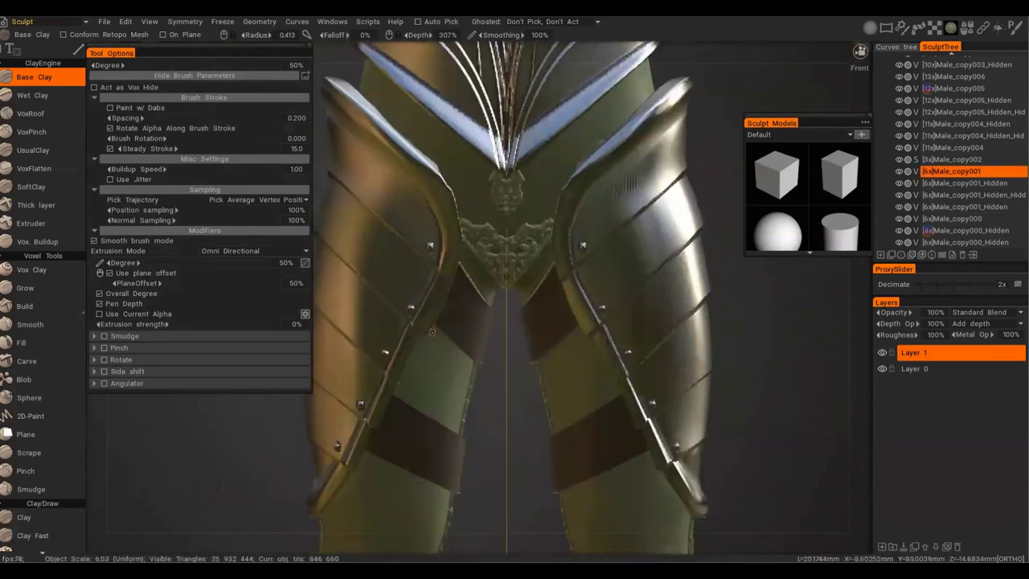
mouse_move(534, 325)
alt+right_down()
mouse_move(509, 379)
mouse_move(509, 337)
alt+right_up()
key(2)
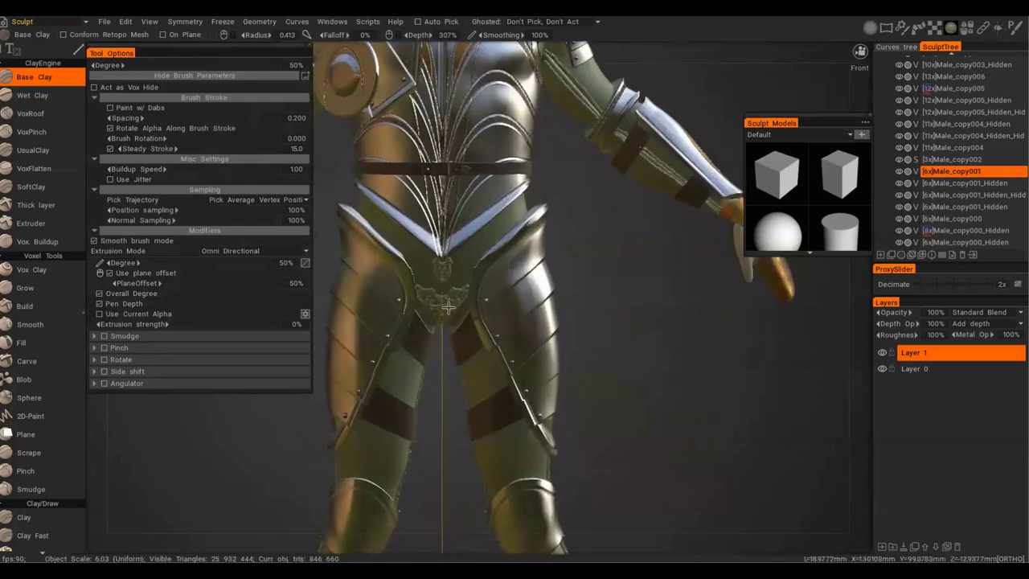
click(31, 324)
key(e)
click(352, 266)
alt+right_drag(579, 301, 578, 359)
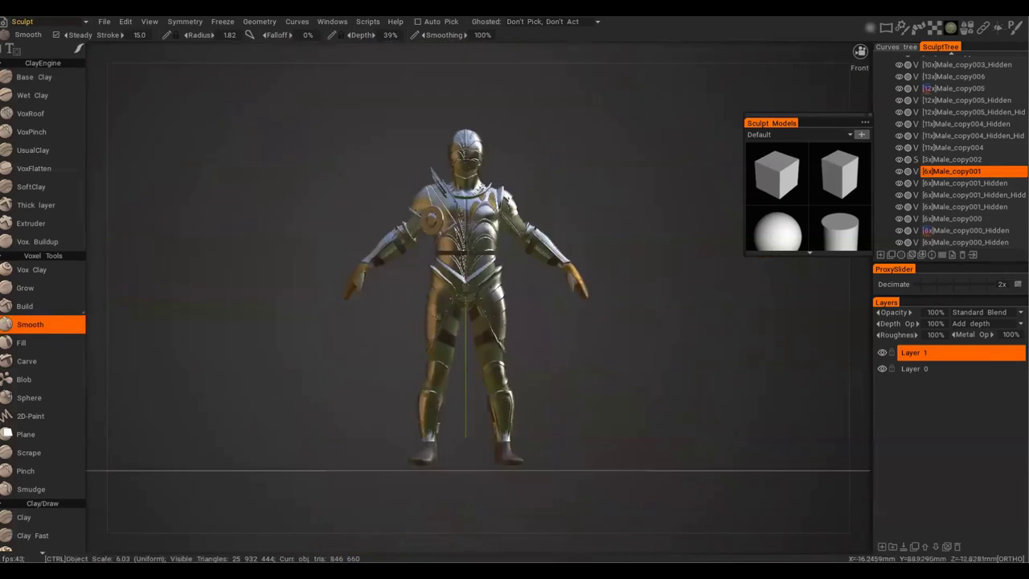
Add Base Clay seam strokes to the sleeve under the layered shoulder plate on the disc side.
click(34, 77)
key(h)
alt+right_drag(613, 434, 615, 391)
alt+middle_drag(613, 241, 623, 435)
key(h)
alt+drag(579, 354, 701, 363)
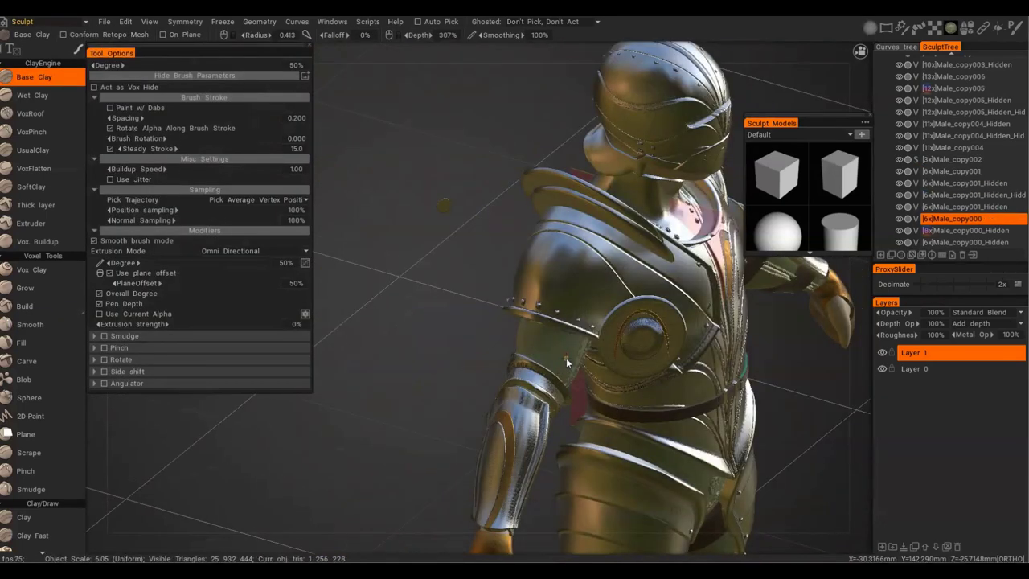
alt+middle_drag(566, 358, 567, 436)
mouse_move(448, 283)
alt+mouse_down()
mouse_move(406, 193)
mouse_move(448, 197)
mouse_move(338, 202)
alt+mouse_up()
drag(640, 260, 651, 266)
alt+drag(652, 265, 563, 291)
mouse_move(673, 320)
mouse_down()
mouse_move(679, 342)
mouse_move(522, 382)
mouse_up()
mouse_move(522, 383)
mouse_down()
mouse_move(541, 353)
mouse_move(635, 346)
mouse_up()
Examine the full knight from the back and front in the Render room under different lighting.
alt+right_drag(579, 321, 583, 378)
mouse_move(583, 378)
alt+middle_down()
mouse_move(575, 233)
mouse_move(651, 329)
alt+middle_up()
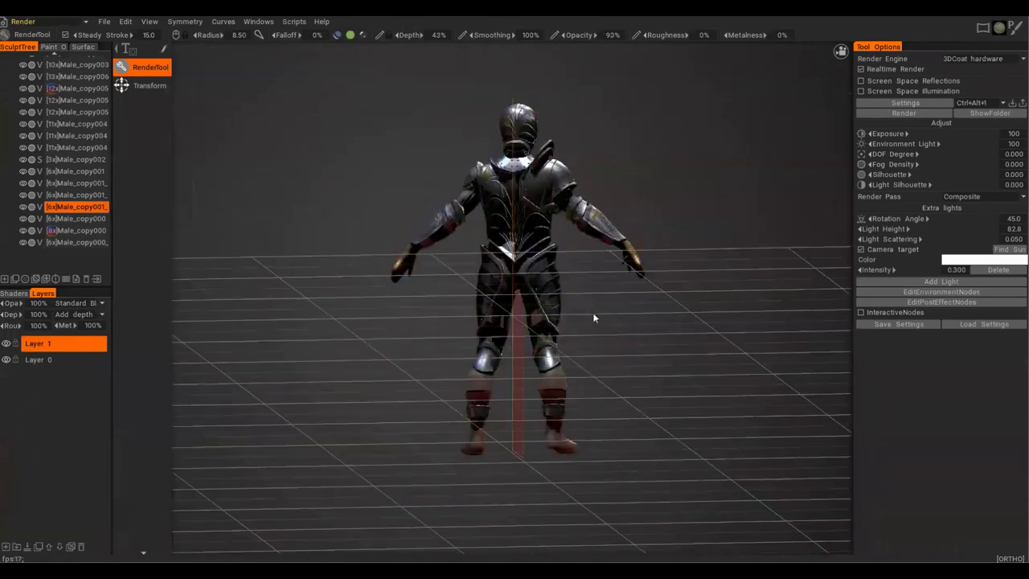
key(s)
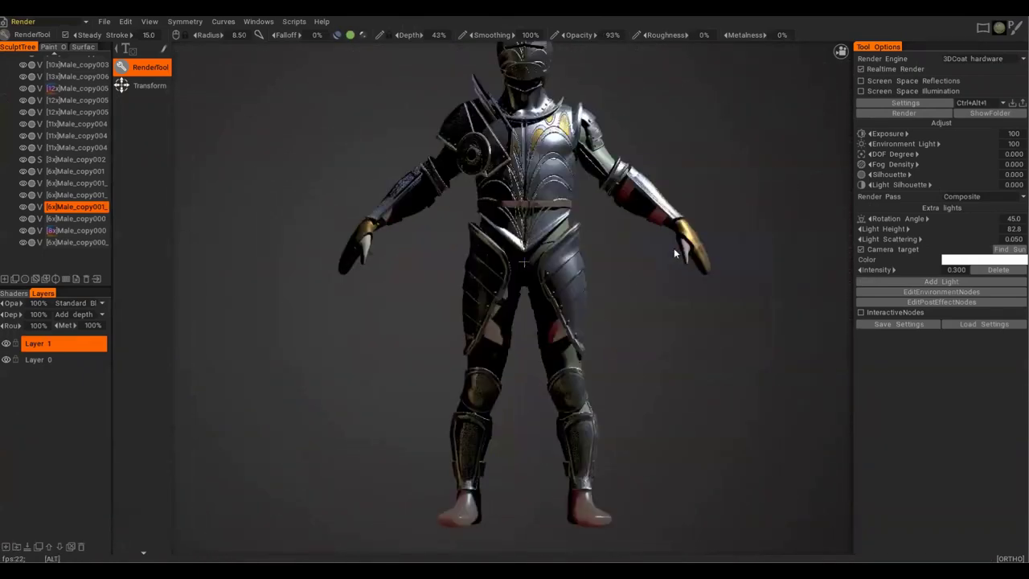
alt+right_drag(777, 112, 712, 144)
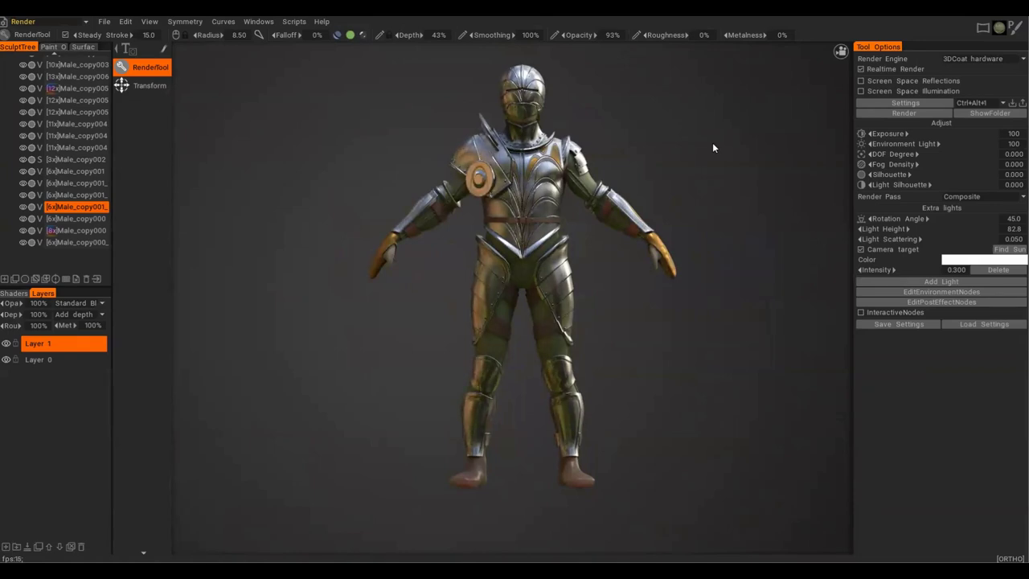
Return to the Sculpt room and frame the full knight from the front.
click(46, 21)
click(54, 42)
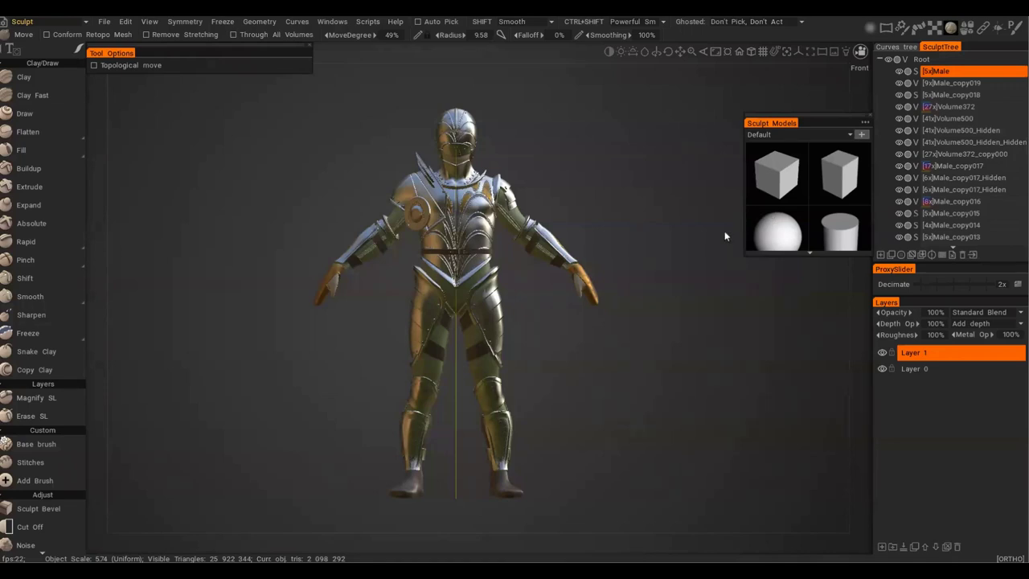
drag(574, 368, 642, 341)
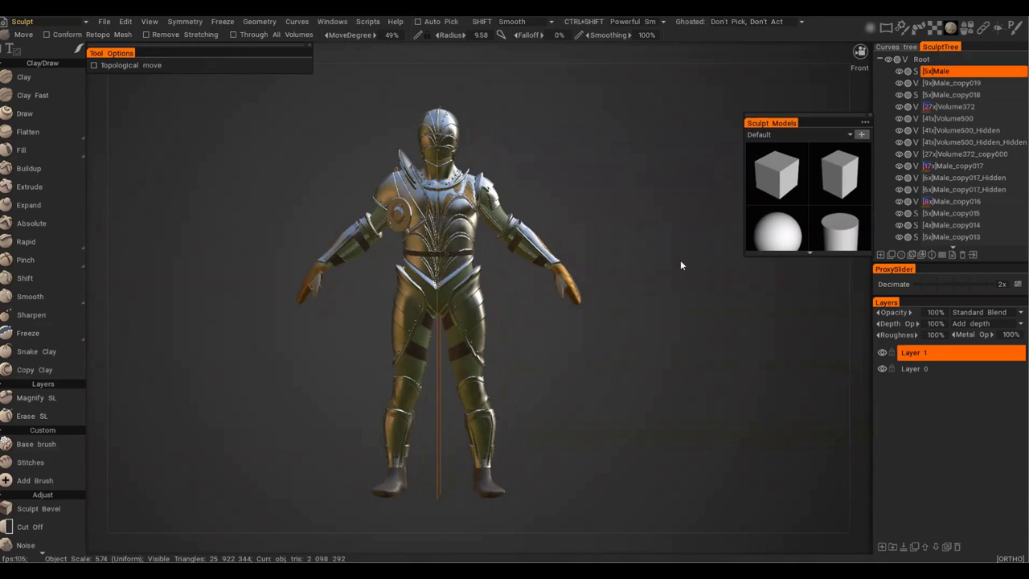
mouse_move(617, 210)
alt+mouse_down()
mouse_move(697, 193)
mouse_move(636, 215)
alt+mouse_up()
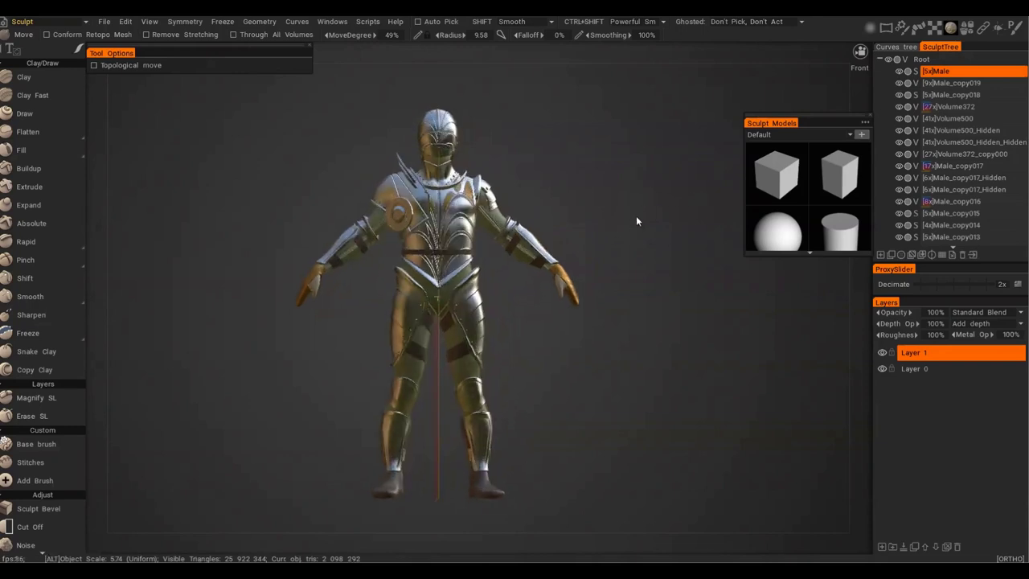
Export the whole scene as the OBJ file Palace Guard 1 in the Character Tut folder, adjusting the poly reduction percentage before export.
click(105, 22)
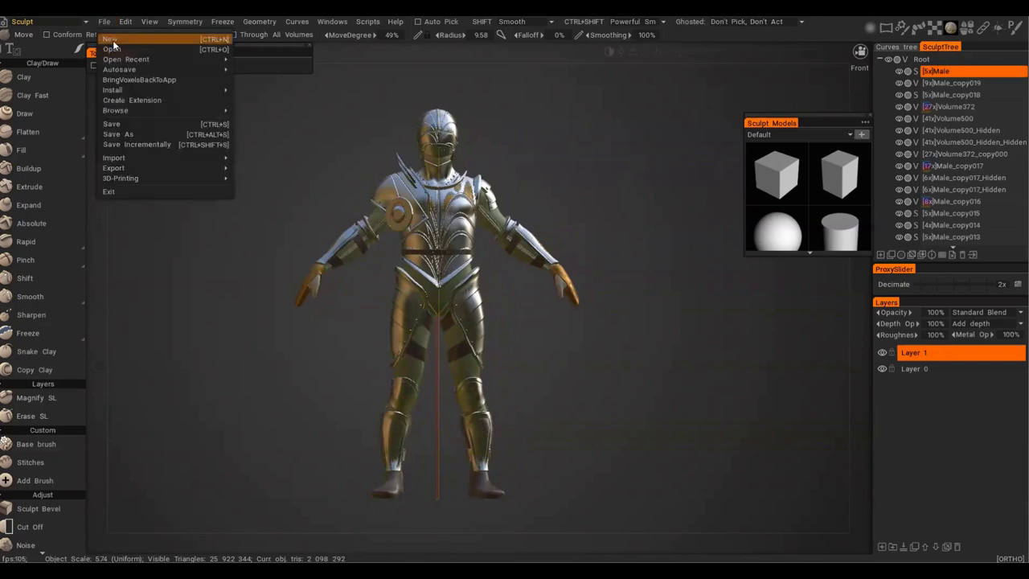
mouse_move(141, 167)
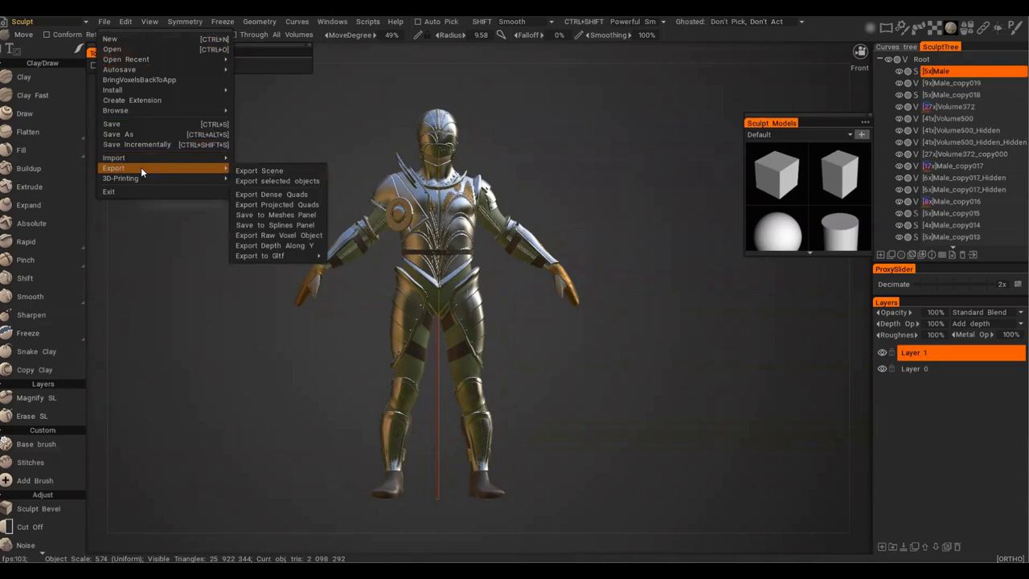
click(274, 171)
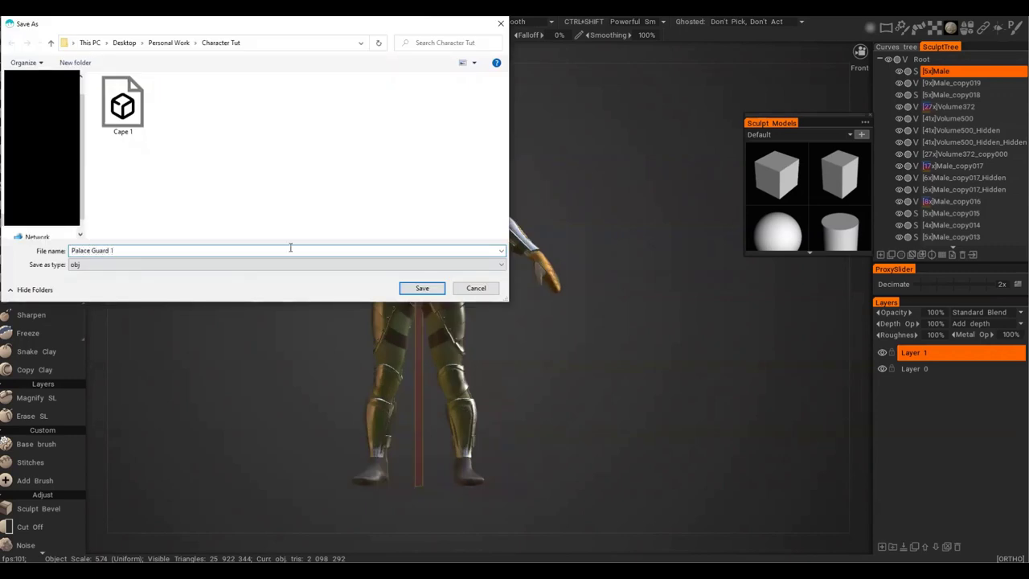
click(422, 288)
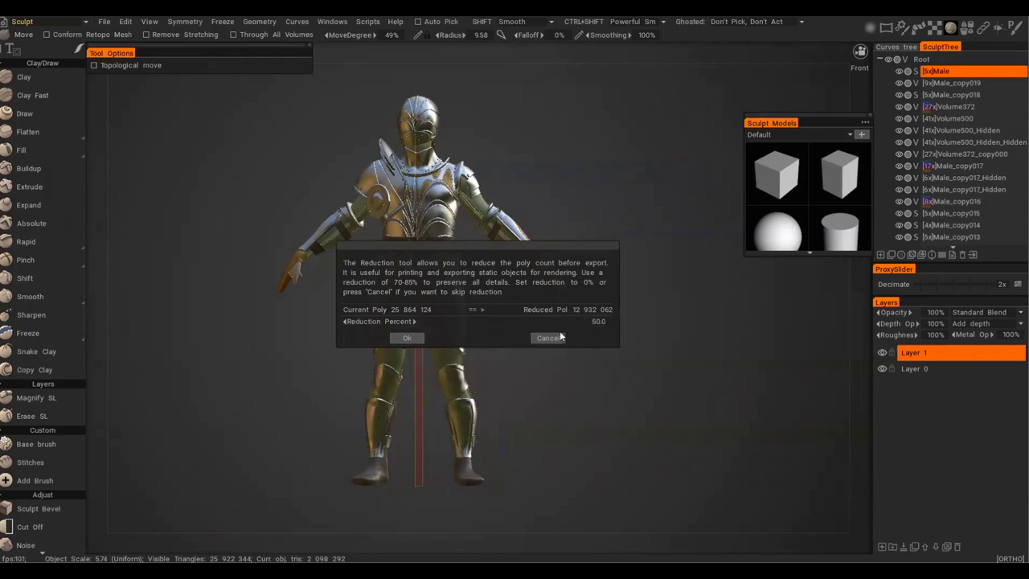
drag(568, 323, 586, 329)
drag(572, 324, 576, 323)
click(418, 339)
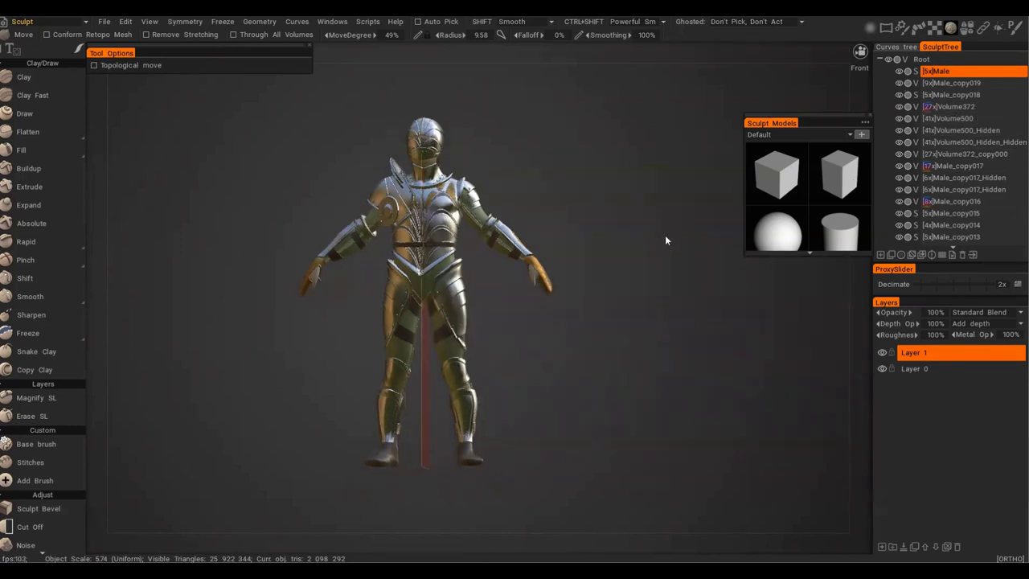
Switch to File Explorer and locate the exported Palace Guard 1 OBJ in the Character Tut folder.
key(alt+Tab)
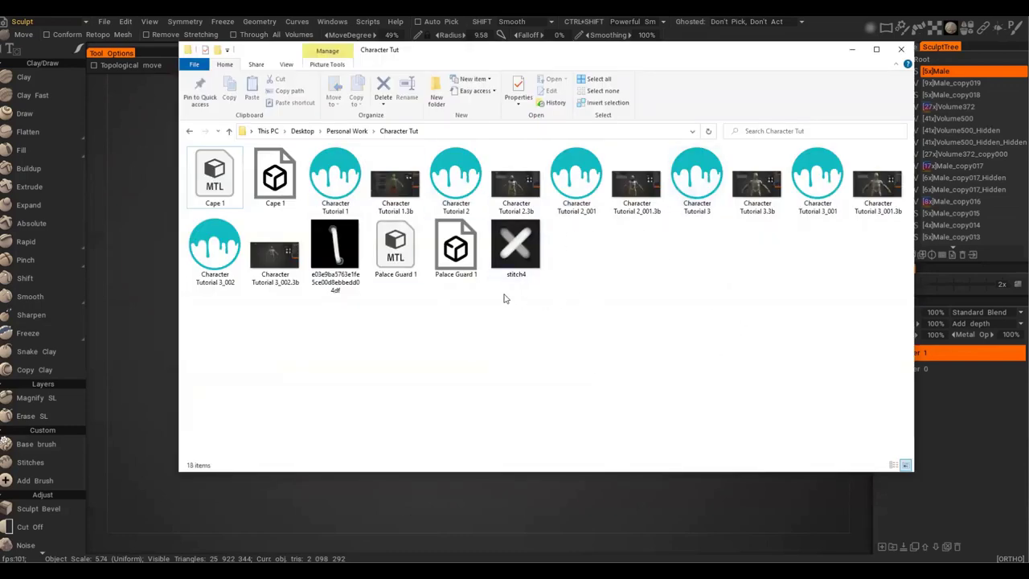
click(457, 265)
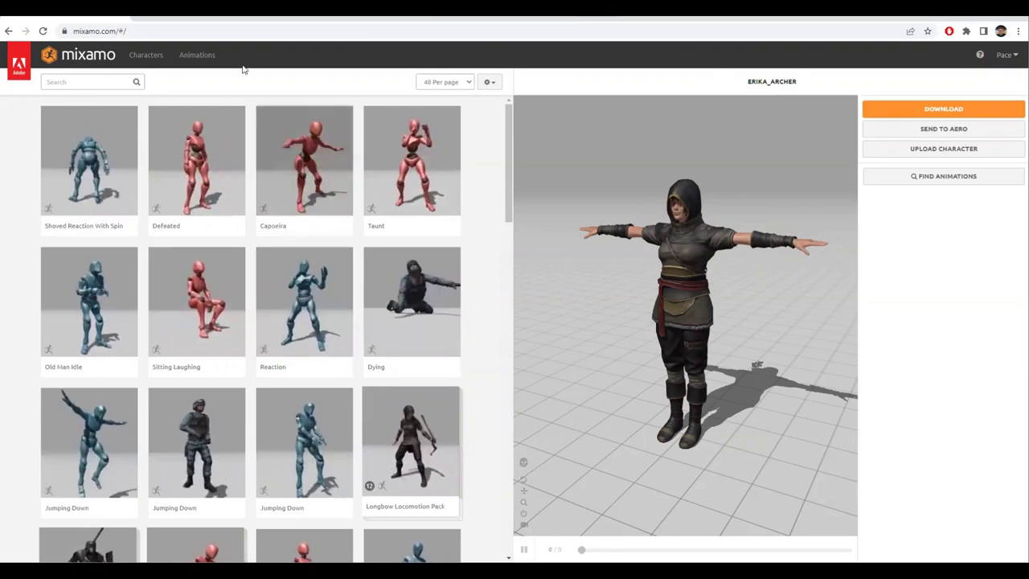
Browse Mixamo's character library and its animation library in the browser.
click(152, 66)
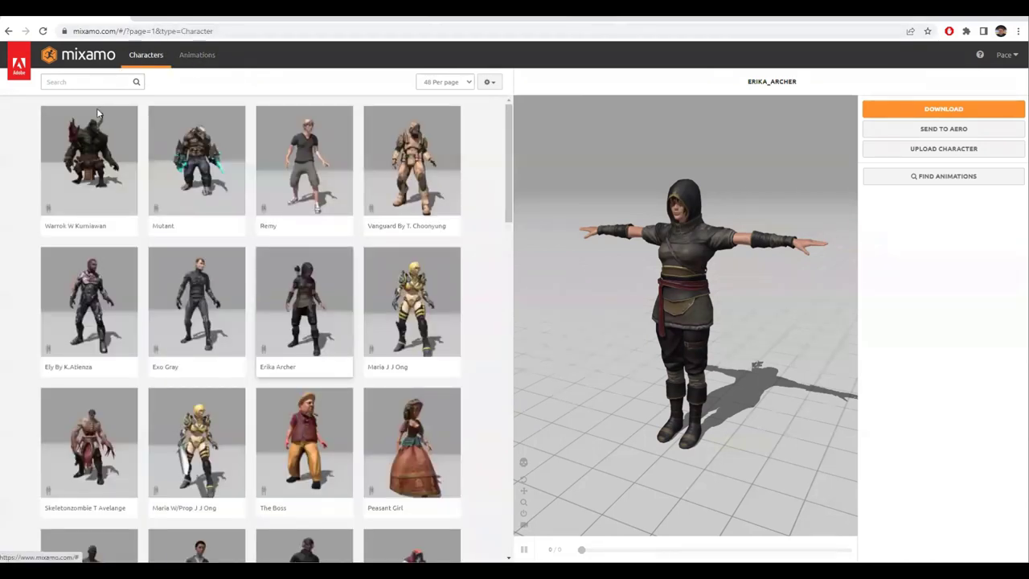
drag(509, 151, 509, 192)
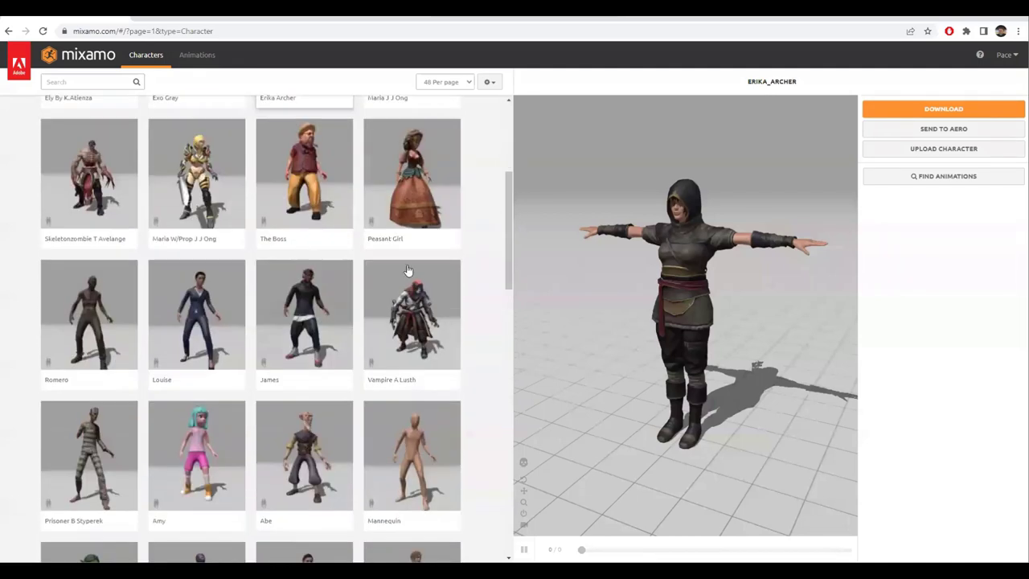
drag(732, 240, 278, 97)
click(211, 63)
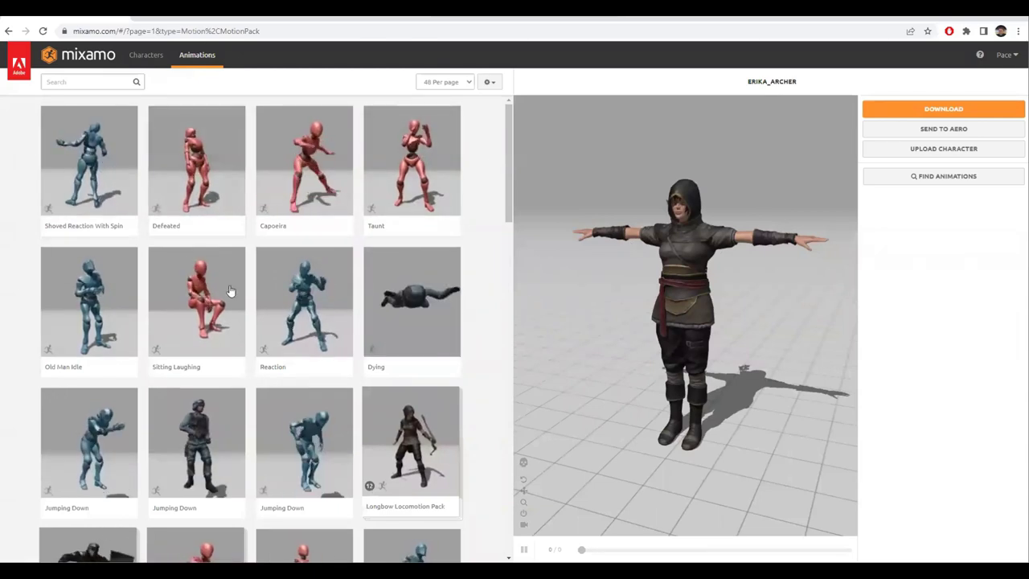
scroll(445, 164, down, 3)
scroll(445, 173, up, 3)
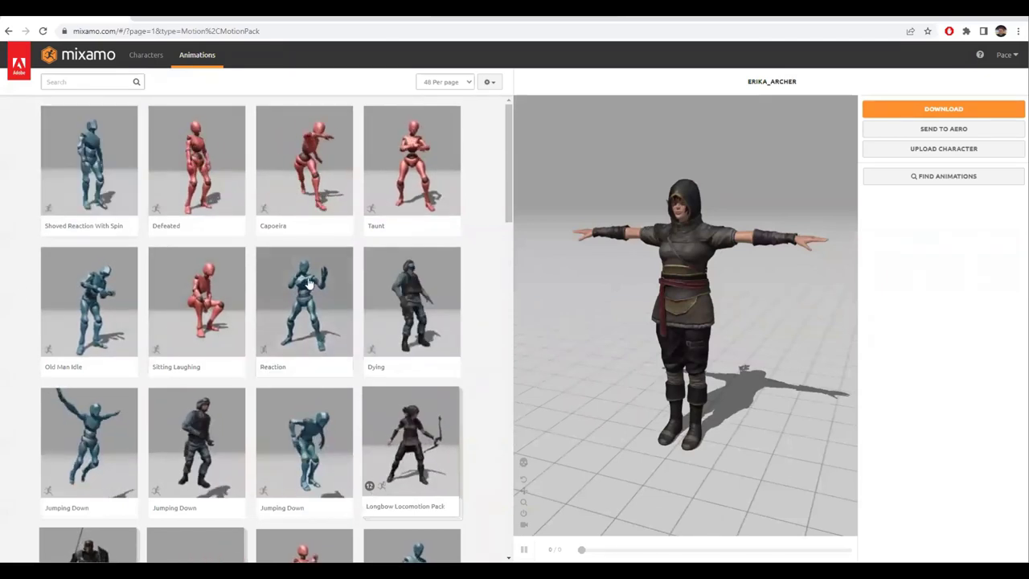
Apply the Reaction animation to the Erika Archer character, view it from several angles and pause the playback.
click(307, 308)
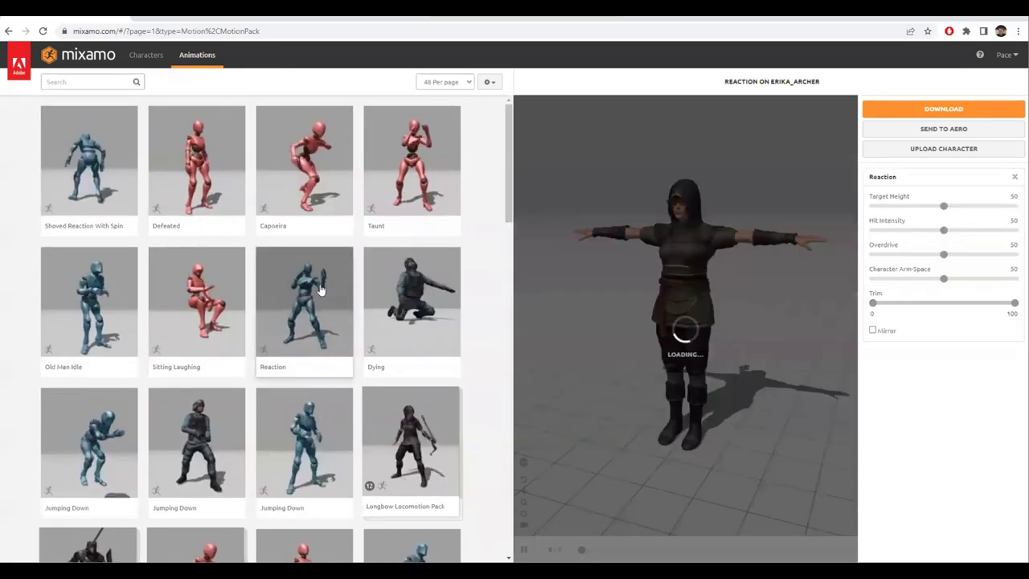
drag(567, 382, 755, 382)
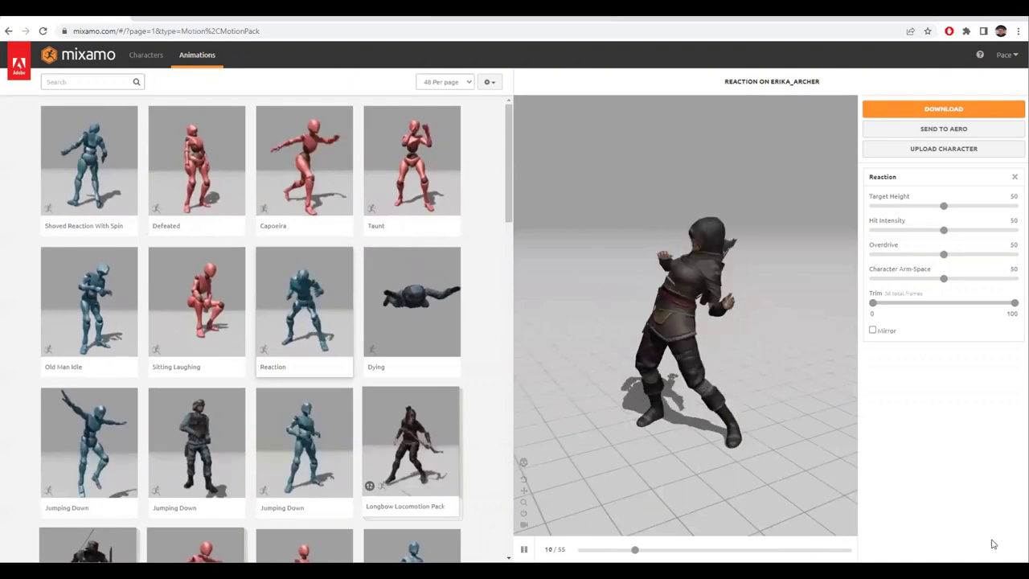
drag(650, 443, 608, 343)
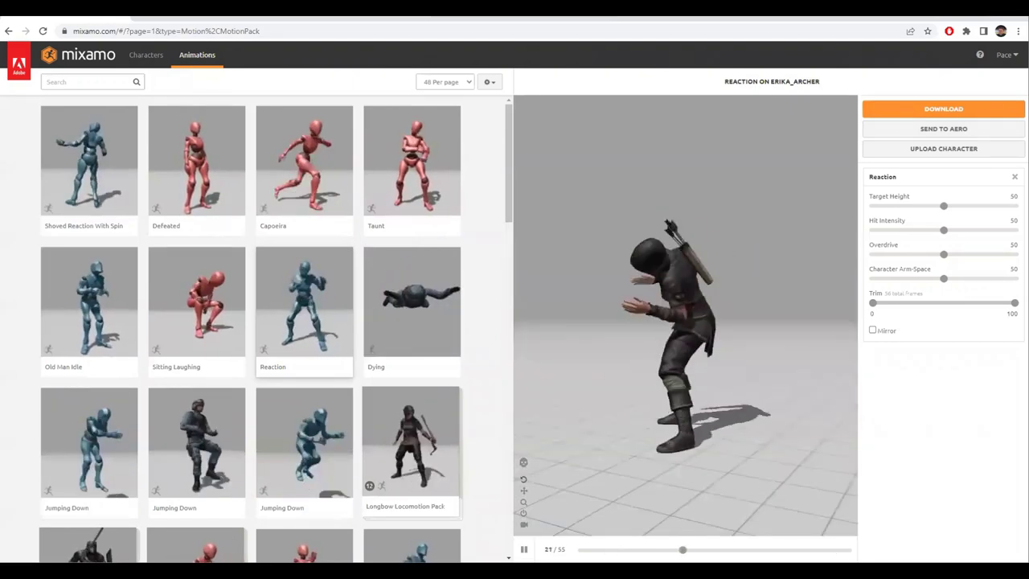
key(space)
drag(825, 306, 709, 213)
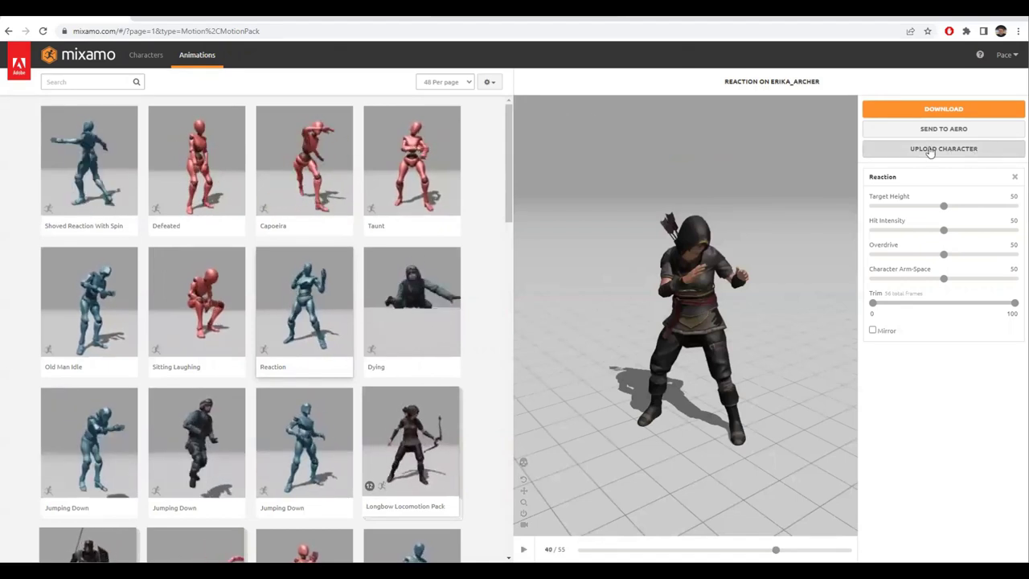
Upload the Palace Guard 1 OBJ from the Character Tut folder as a new character.
click(954, 148)
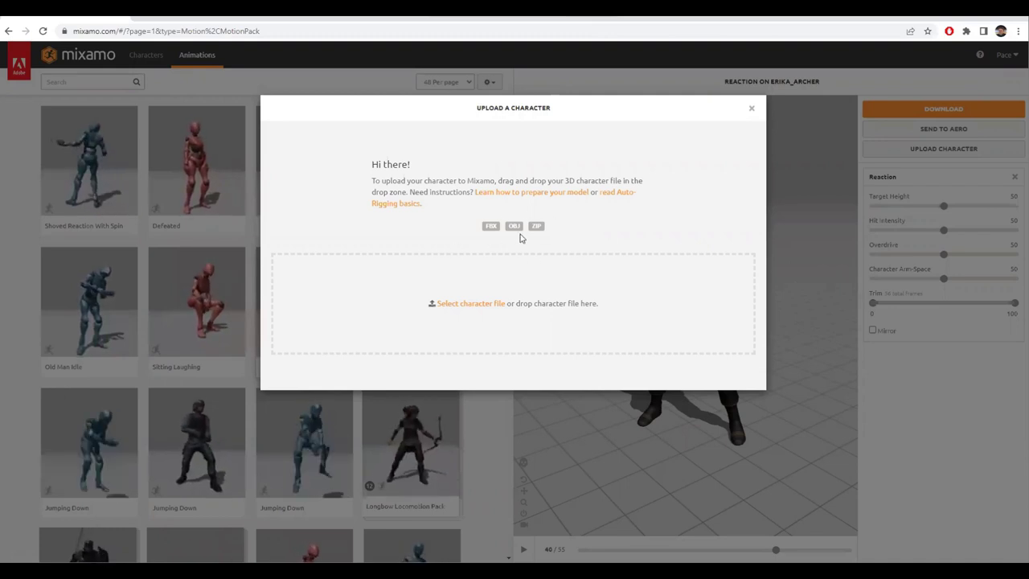
click(463, 304)
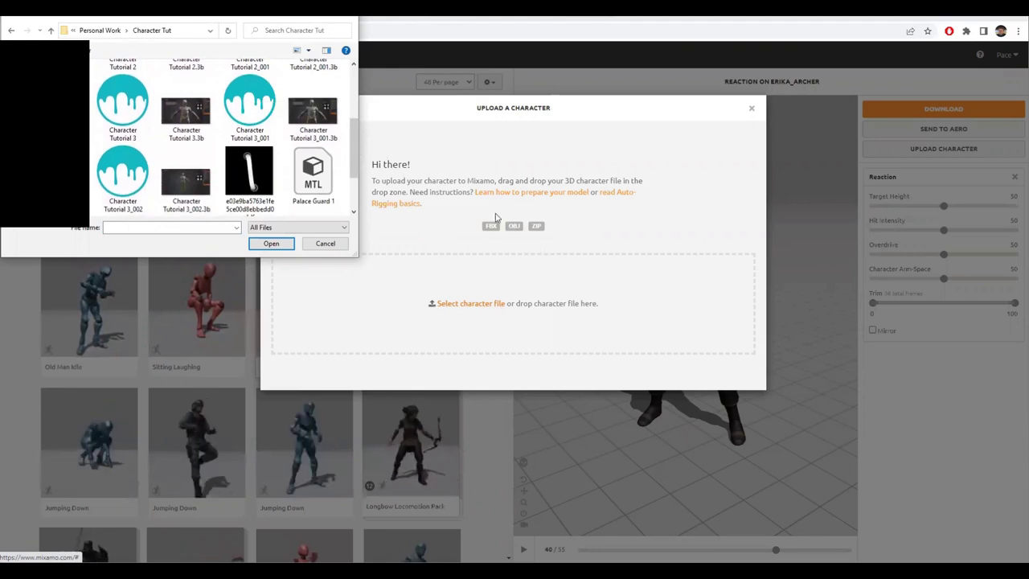
scroll(334, 193, down, 2)
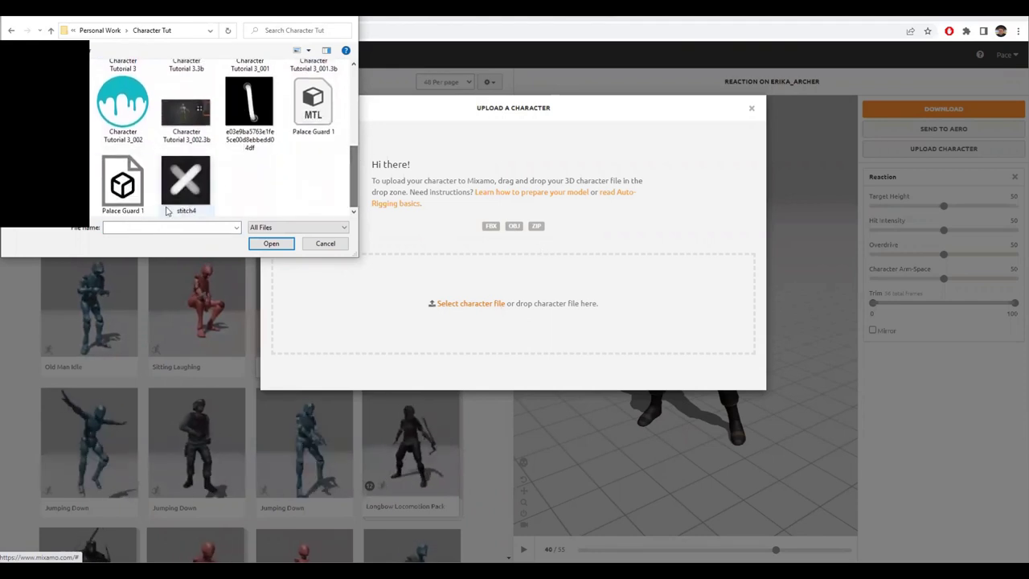
click(123, 183)
click(277, 244)
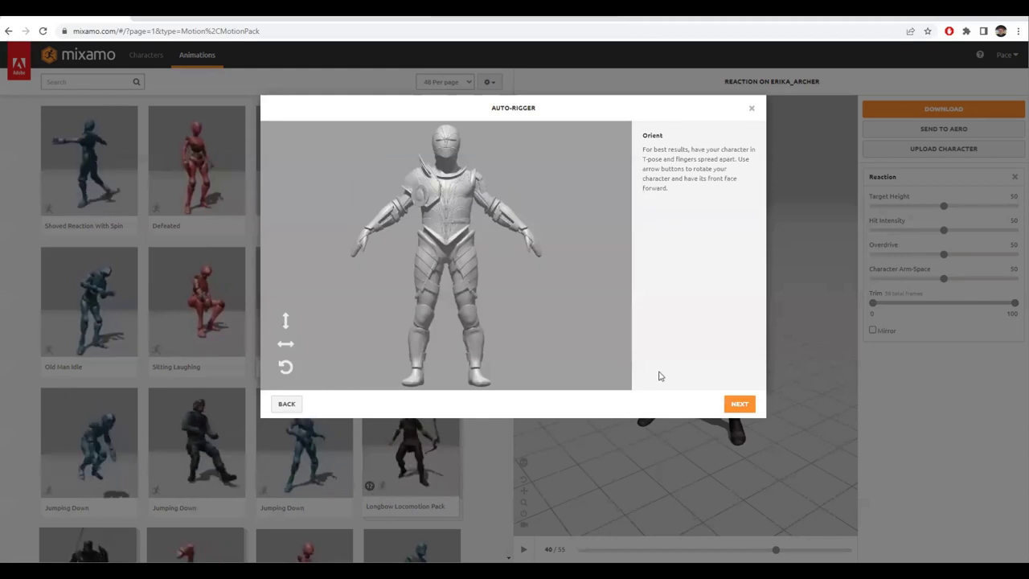
Accept the knight's orientation, place symmetrical chin, wrist, elbow, knee and groin markers, and start auto-rigging with Standard Skeleton (65).
click(737, 408)
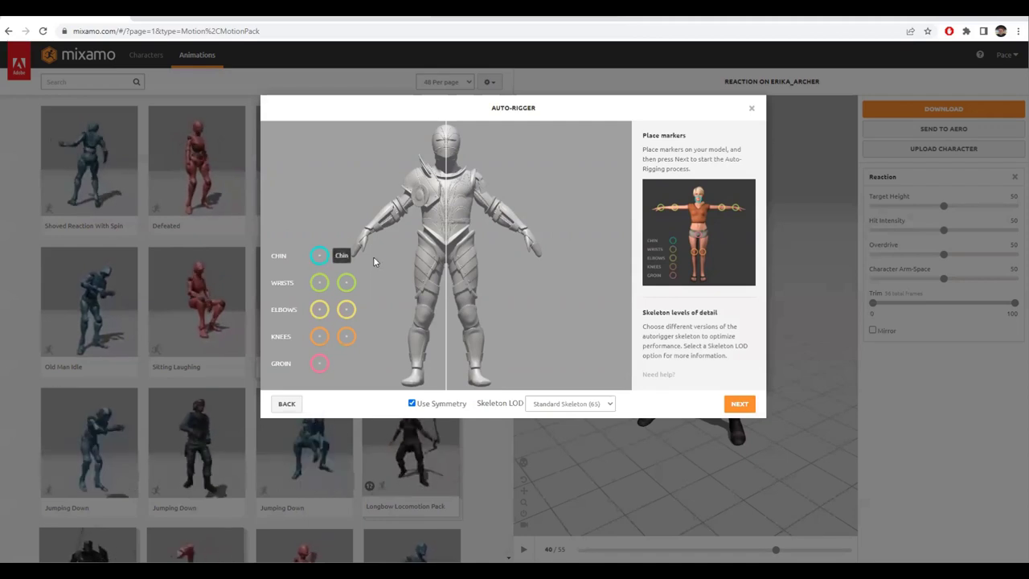
mouse_move(319, 259)
mouse_down()
mouse_move(357, 264)
mouse_move(447, 241)
mouse_move(456, 180)
mouse_move(437, 166)
mouse_move(299, 246)
mouse_move(420, 217)
mouse_move(448, 161)
mouse_up()
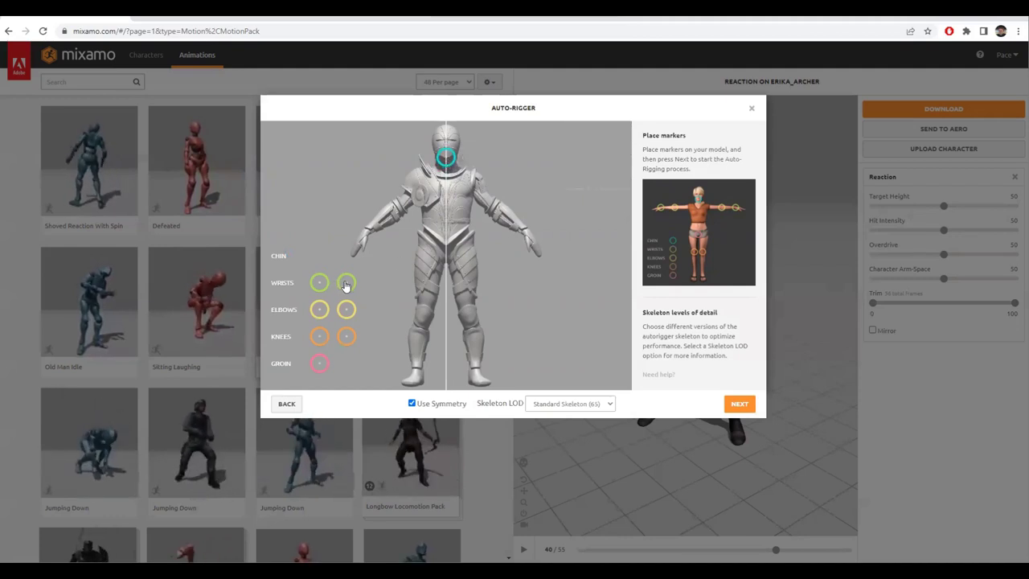
mouse_move(320, 283)
mouse_down()
mouse_move(384, 260)
mouse_move(366, 234)
mouse_up()
drag(347, 314, 400, 217)
mouse_move(317, 337)
mouse_down()
mouse_move(414, 315)
mouse_move(424, 323)
mouse_up()
mouse_move(320, 369)
mouse_down()
mouse_move(422, 329)
mouse_move(446, 264)
mouse_up()
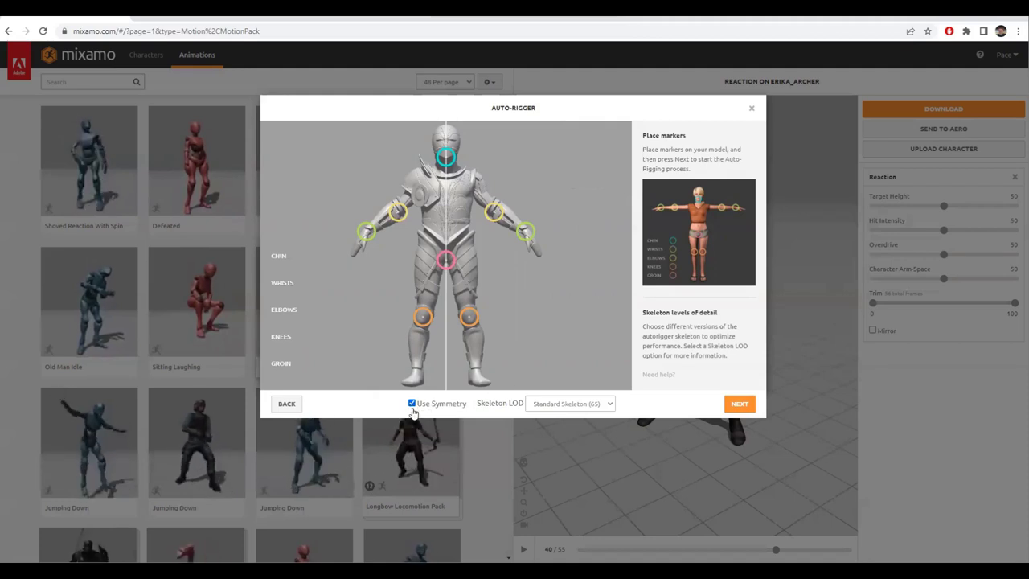
right_click(726, 418)
click(678, 411)
click(735, 407)
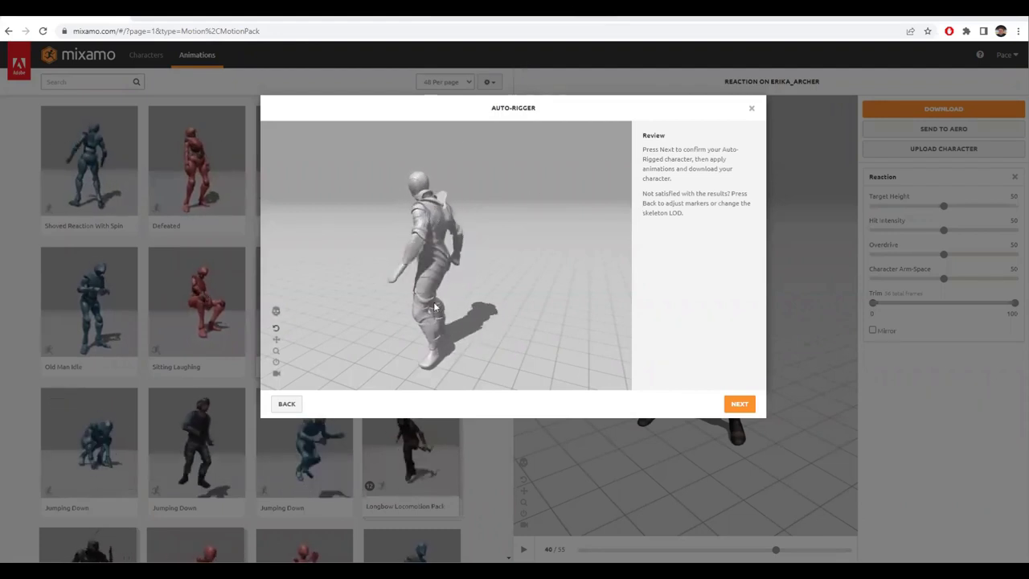
Review the auto-rigged knight's motion from several angles and accept it as the new character.
drag(467, 309, 241, 196)
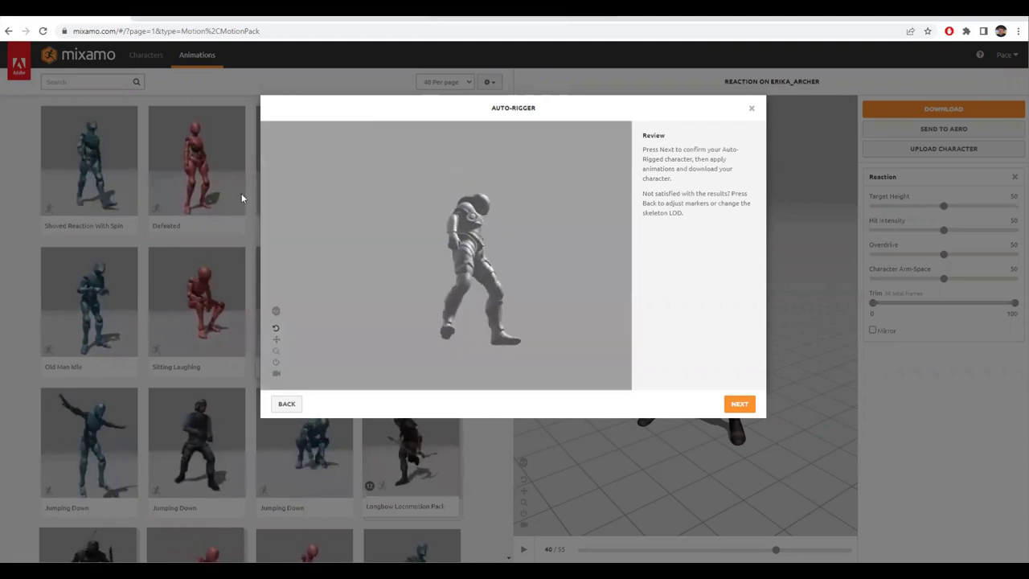
drag(408, 257, 494, 260)
scroll(514, 260, up, 2)
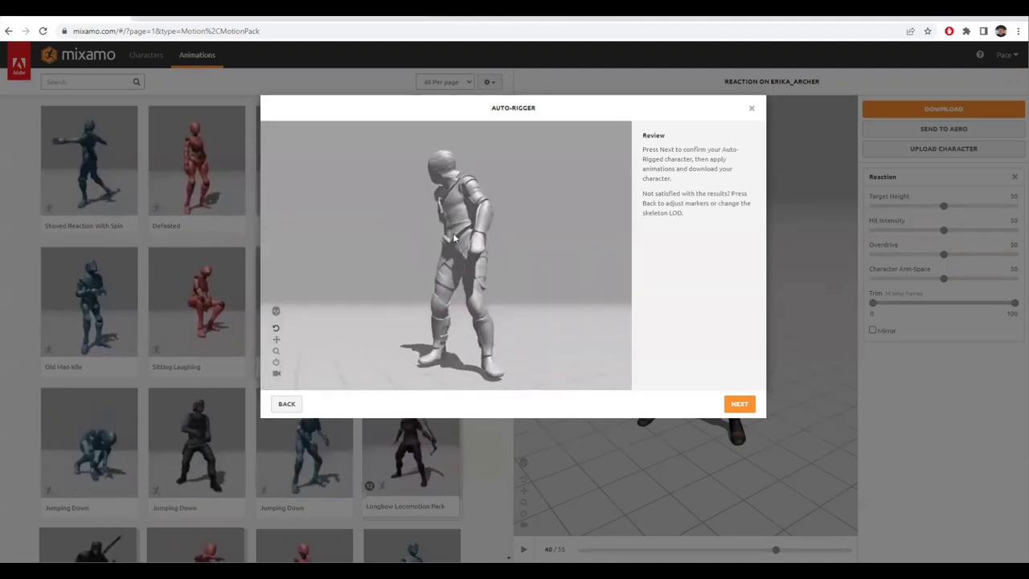
drag(540, 221, 473, 210)
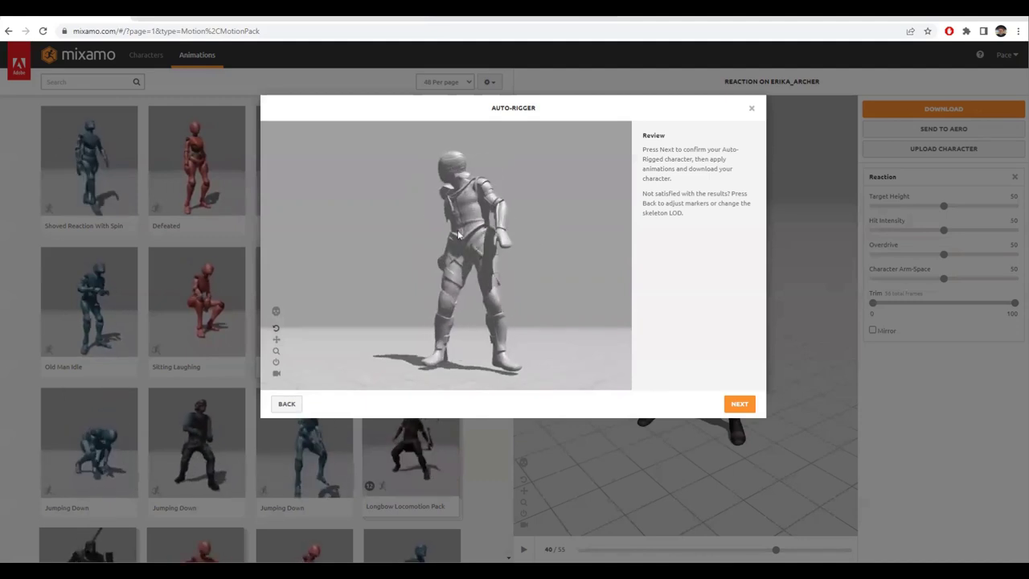
drag(512, 236, 521, 299)
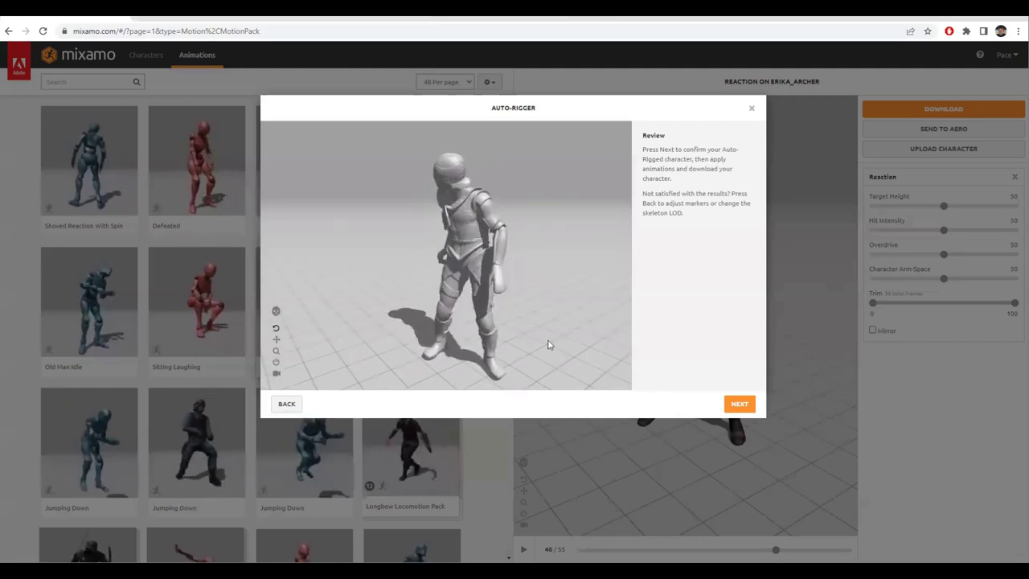
click(741, 406)
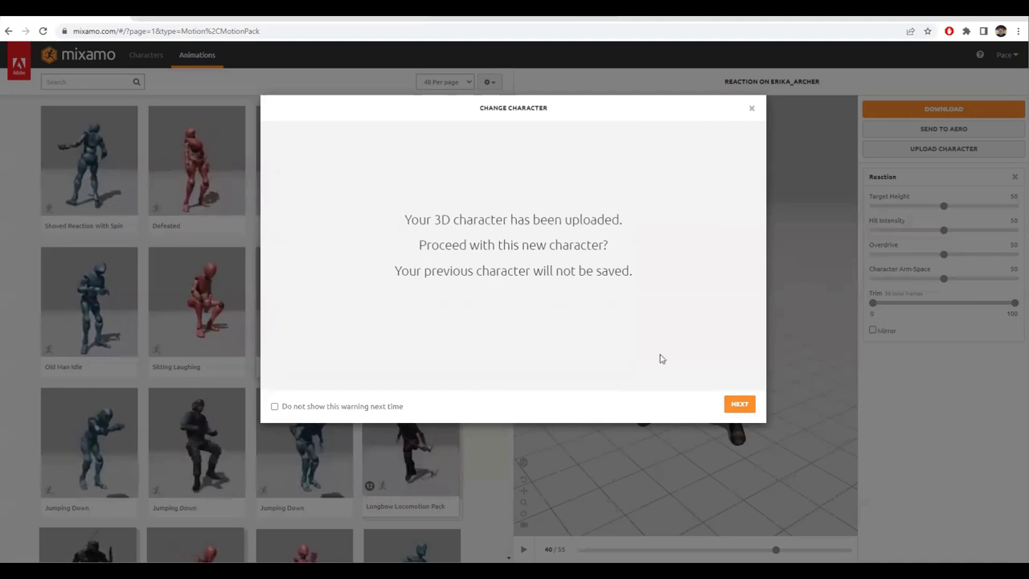
click(740, 405)
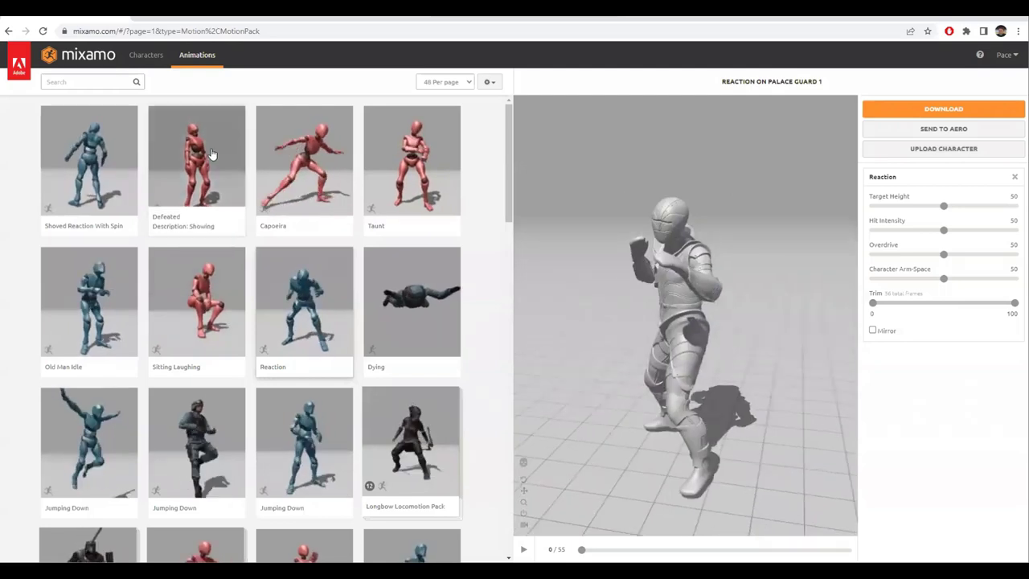
Look through the animation library for a motion suited to the uploaded knight.
scroll(258, 241, down, 3)
drag(507, 267, 508, 213)
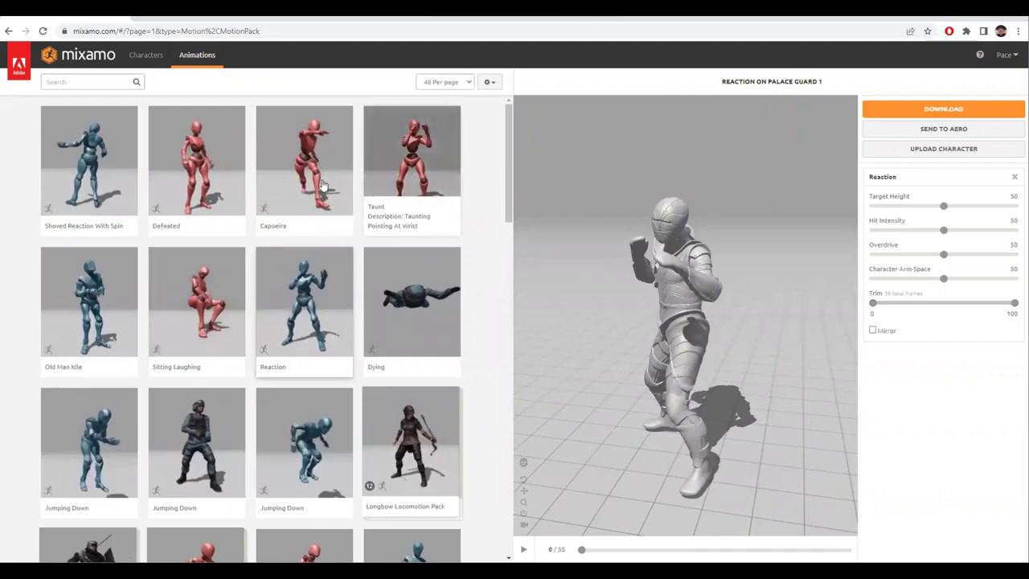
drag(676, 349, 811, 356)
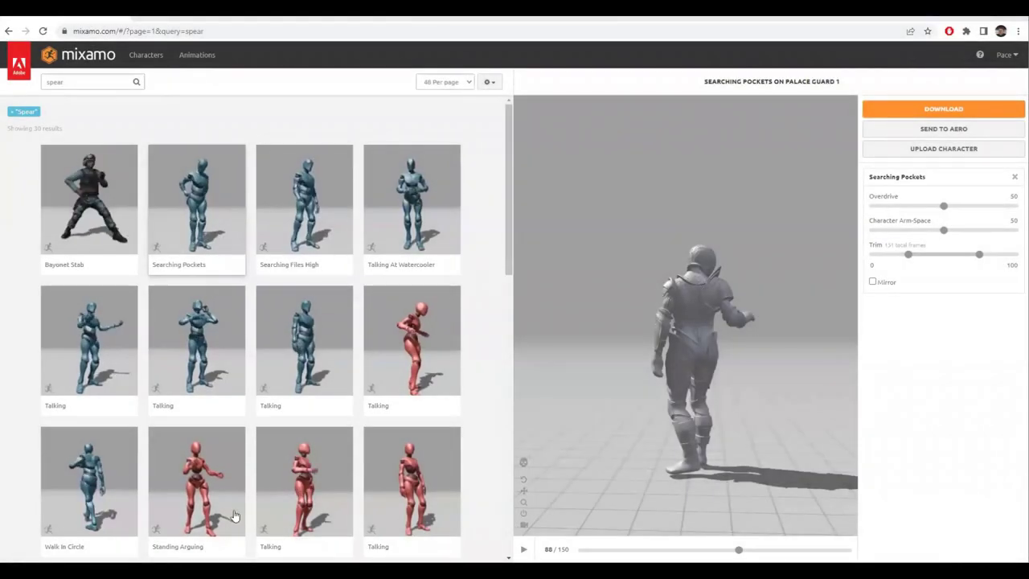
Clear the spear search and browse the full animation library for other motions that could suit the knight.
click(82, 81)
key(ctrl+a)
key(BackSpace)
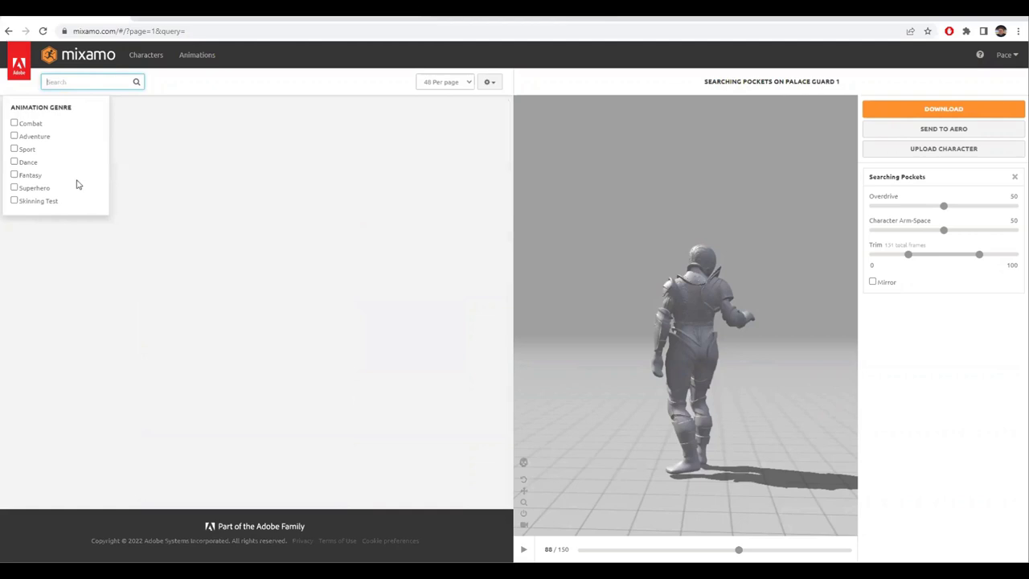
scroll(177, 230, down, 10)
scroll(180, 232, up, 4)
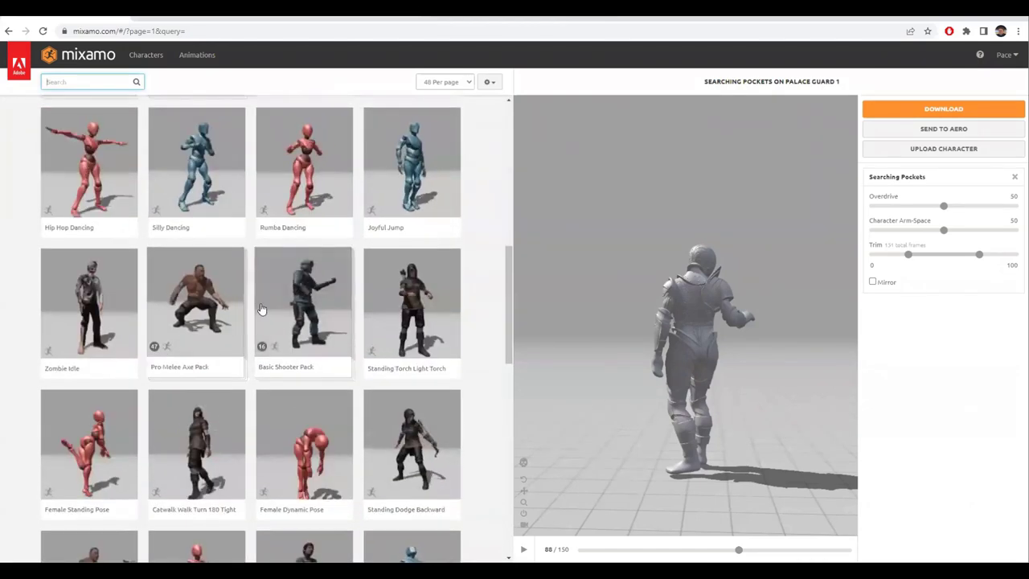
scroll(259, 299, up, 5)
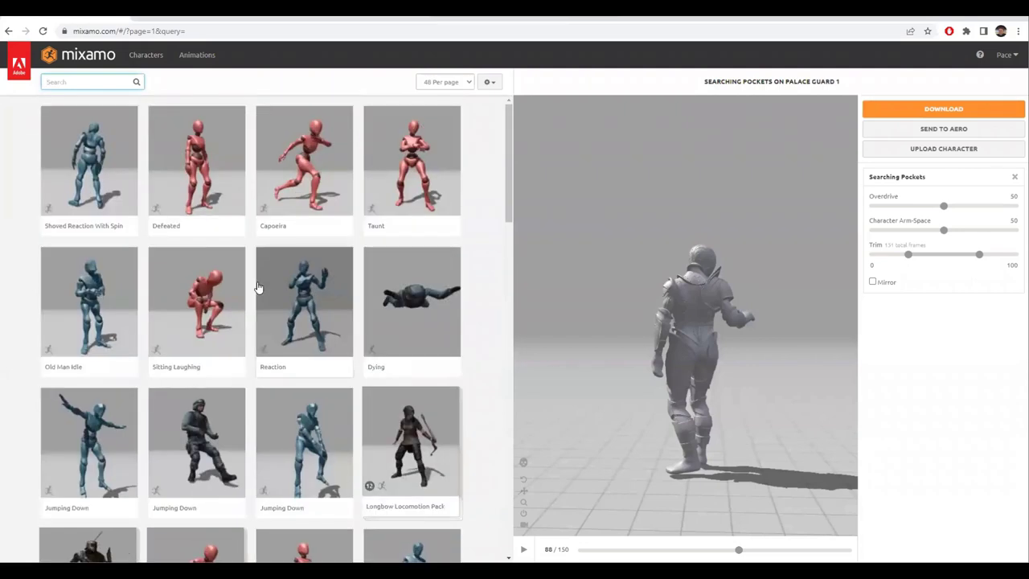
scroll(423, 321, down, 5)
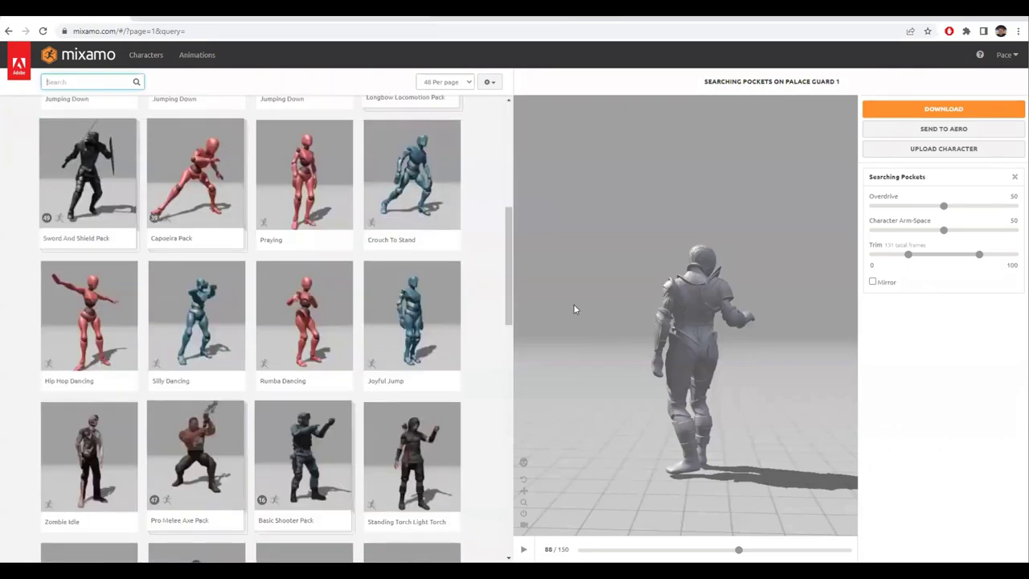
Inspect the knight's Searching Pockets pose from the front, side and back at several frames.
drag(758, 356, 609, 372)
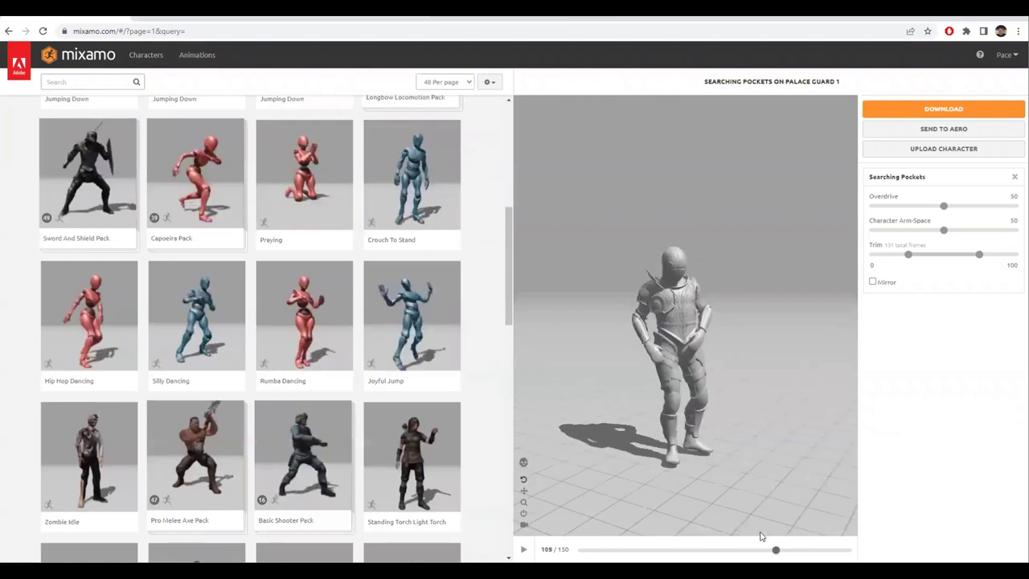
drag(728, 487, 695, 280)
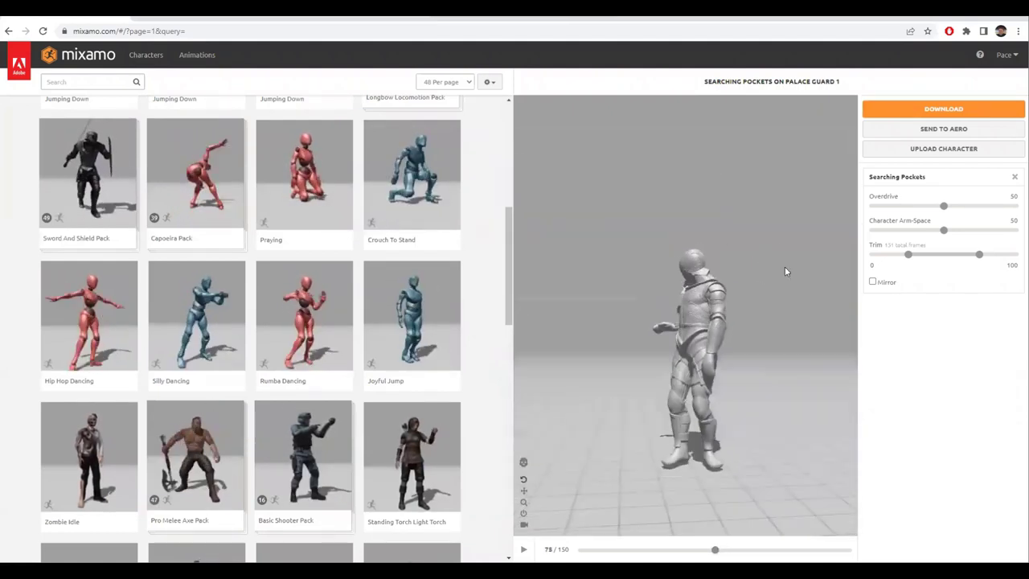
mouse_move(667, 354)
mouse_down()
mouse_move(737, 351)
mouse_move(664, 343)
mouse_up()
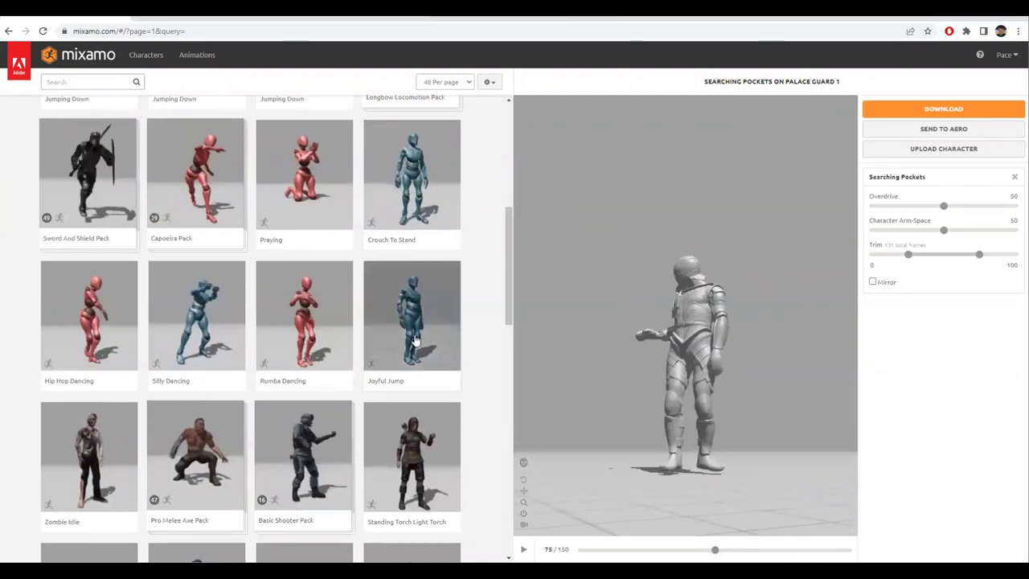
scroll(415, 342, up, 5)
drag(575, 322, 635, 278)
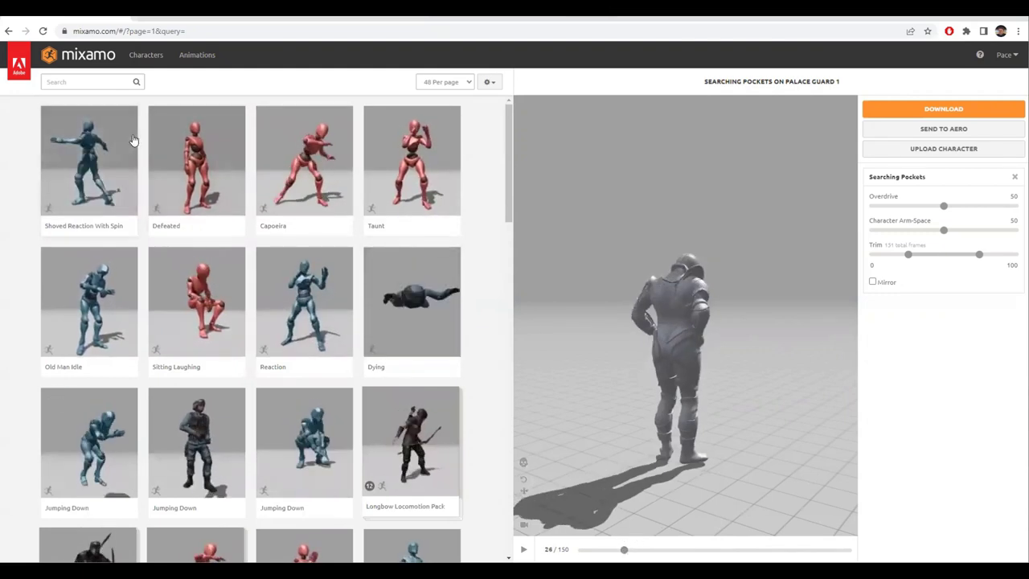
Search the animations for sword and preview Pro Sword And Shield Pack, Sheath Sword 1 and Lite Sword And Shield Pack on the knight.
click(102, 83)
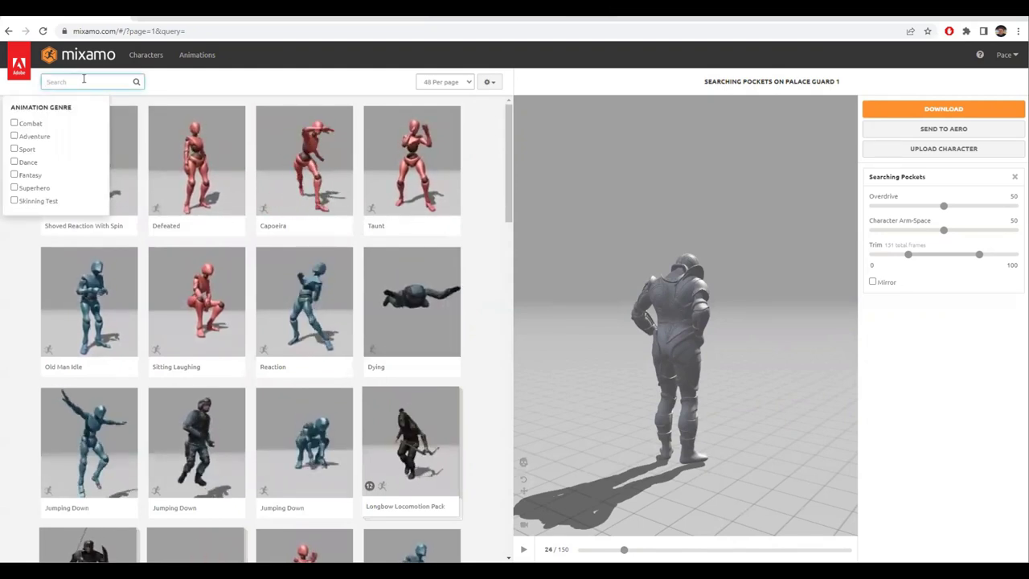
text(sword)
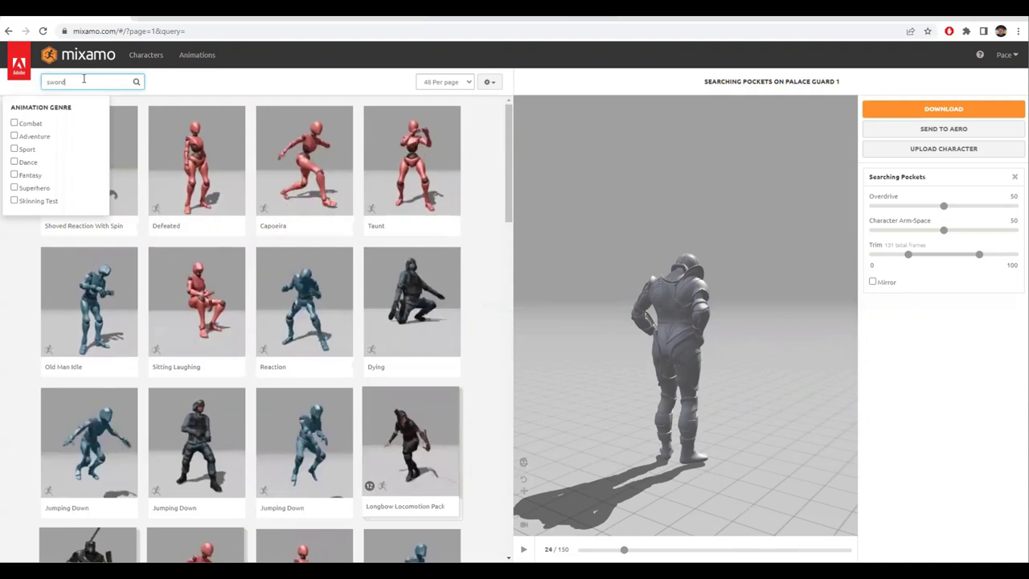
key(Return)
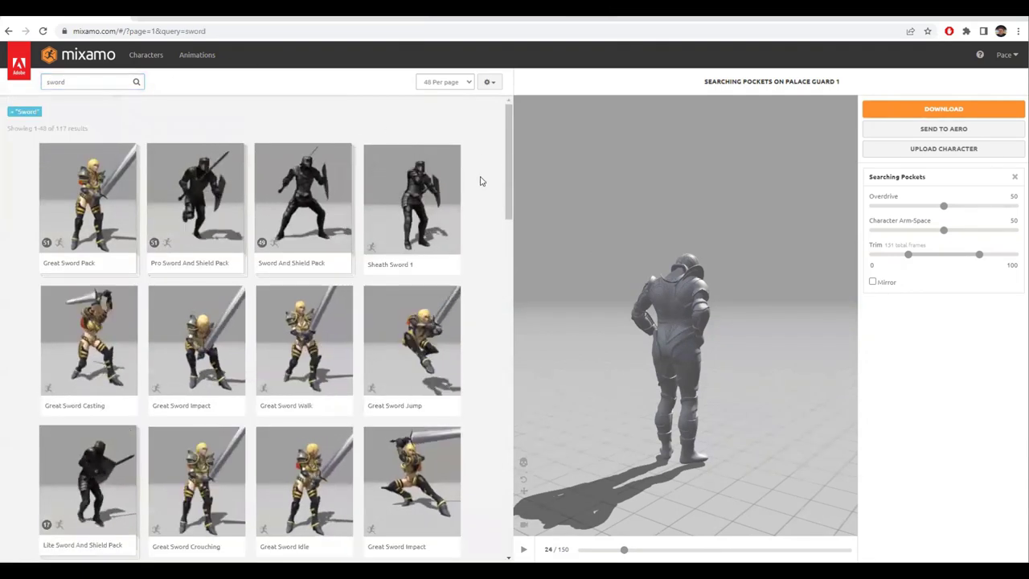
click(200, 223)
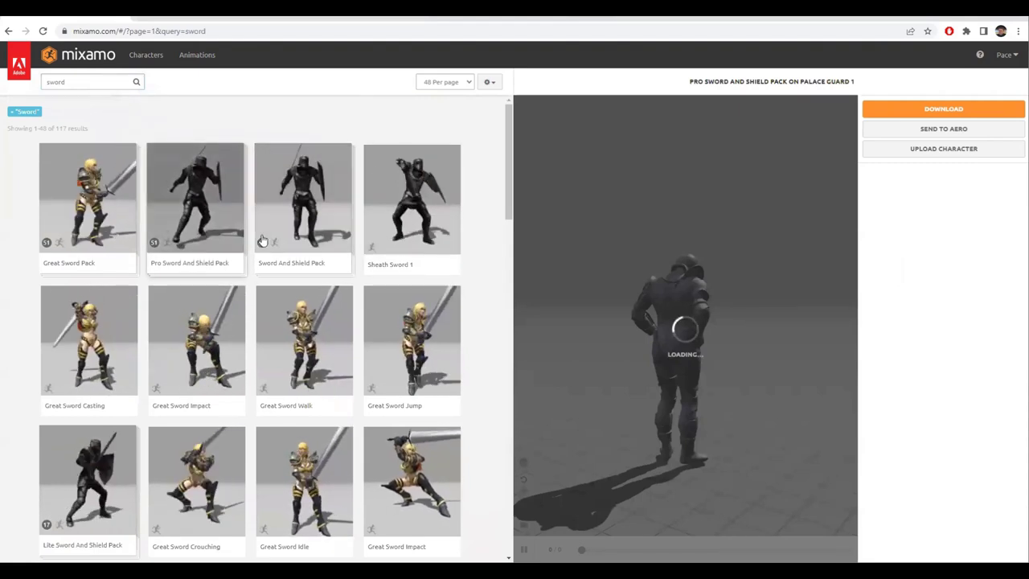
click(412, 201)
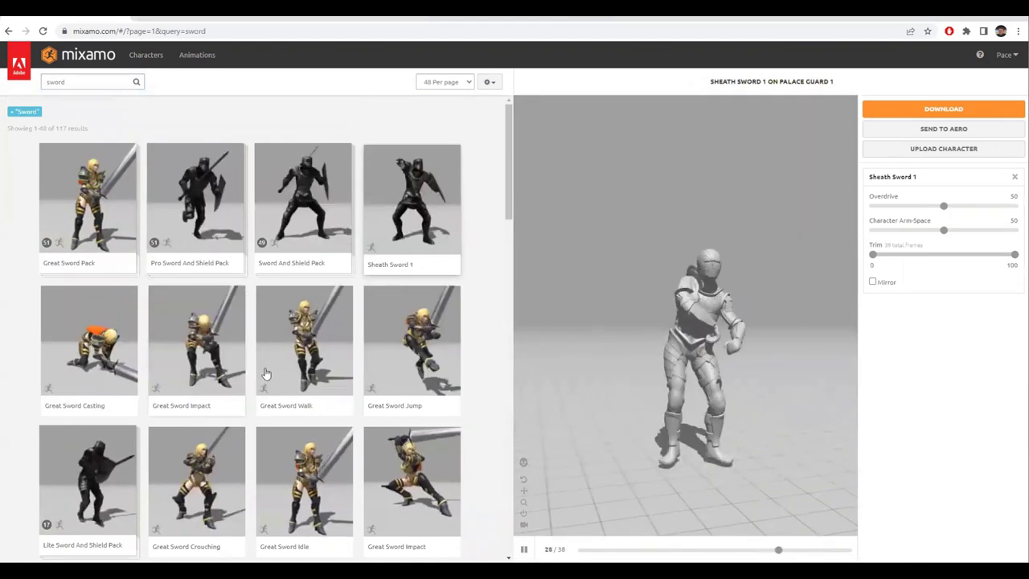
scroll(208, 360, down, 2)
click(88, 370)
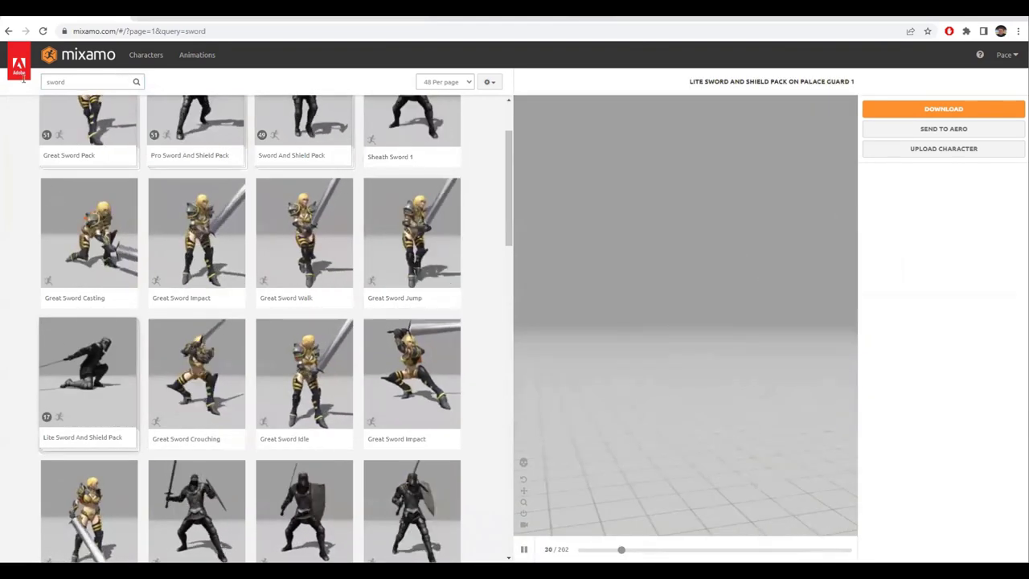
Search the animations for looking, preview the first-row Looking motion on the knight, and examine its paused frames from front and back.
click(84, 81)
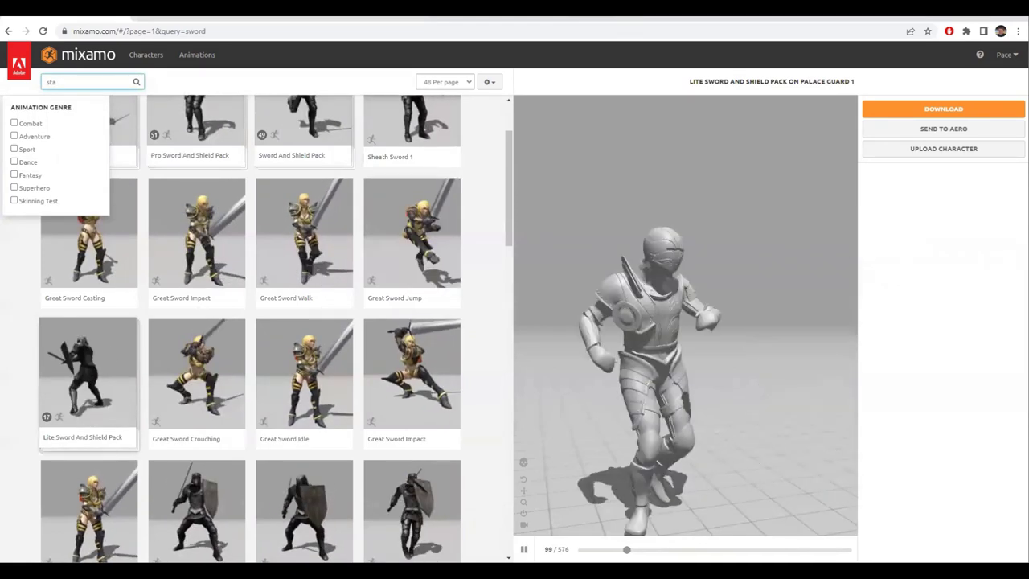
key(BackSpace)
key(Return)
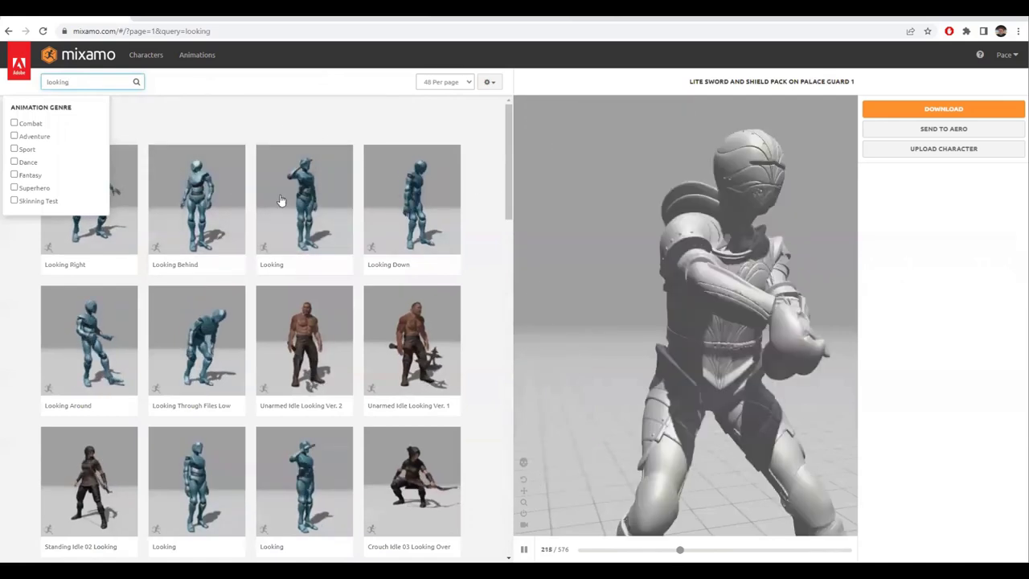
click(293, 207)
click(524, 550)
drag(645, 550, 589, 550)
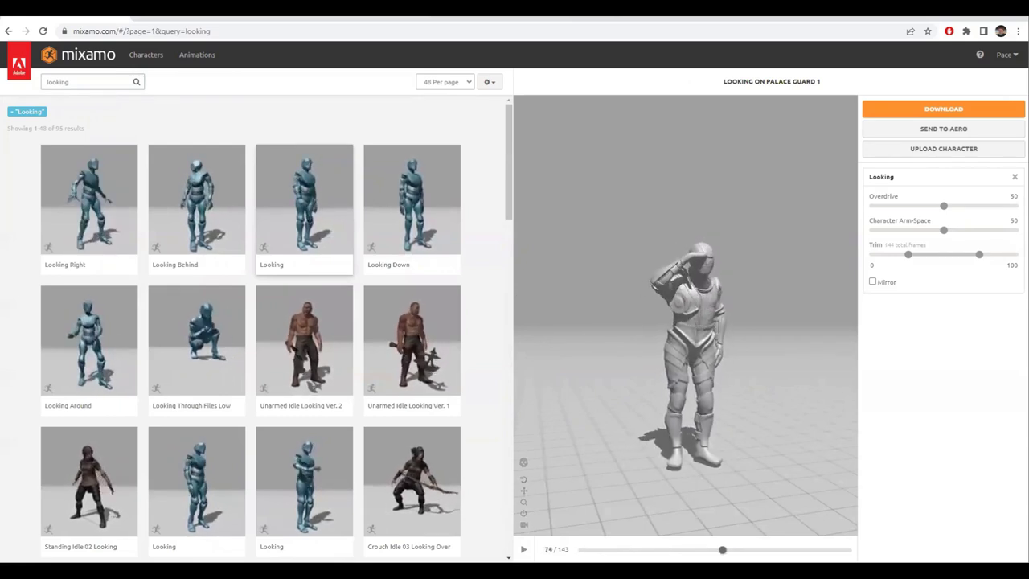
drag(642, 411, 723, 377)
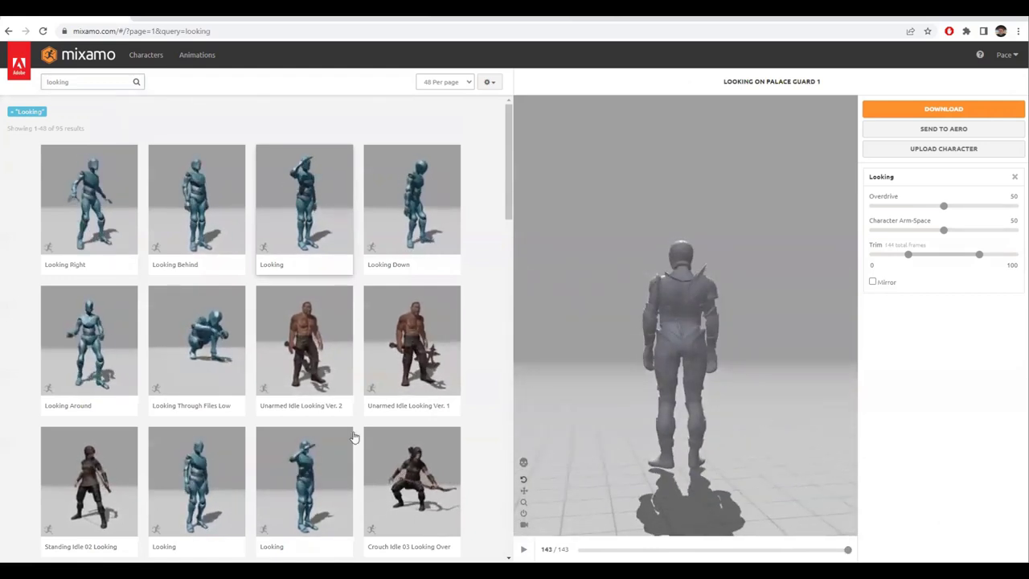
Find Nervously Look Around among the looking results, preview it on the knight, and examine its frames with playback paused.
scroll(358, 422, down, 1)
scroll(380, 331, down, 4)
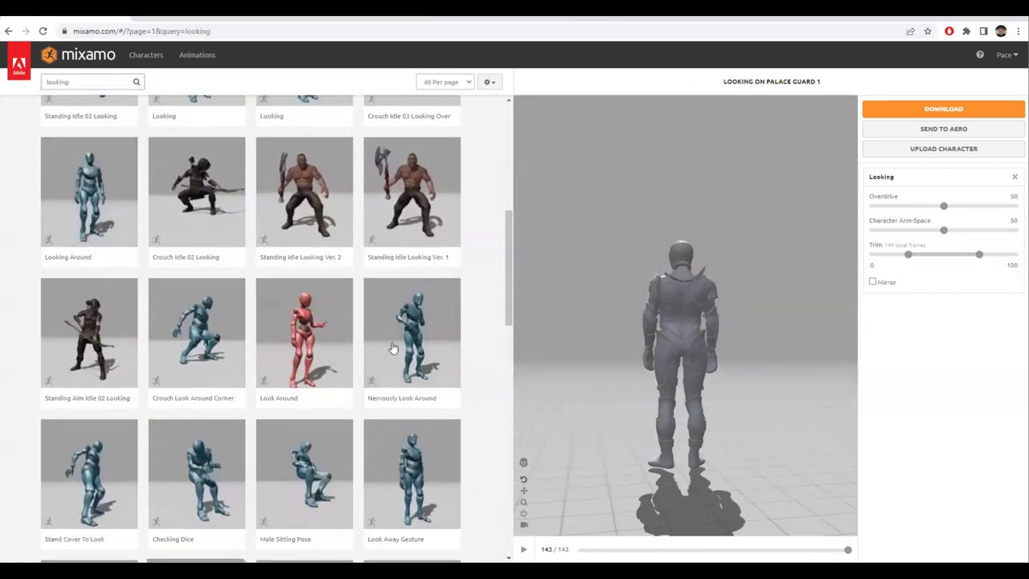
drag(735, 344, 579, 370)
drag(683, 353, 460, 423)
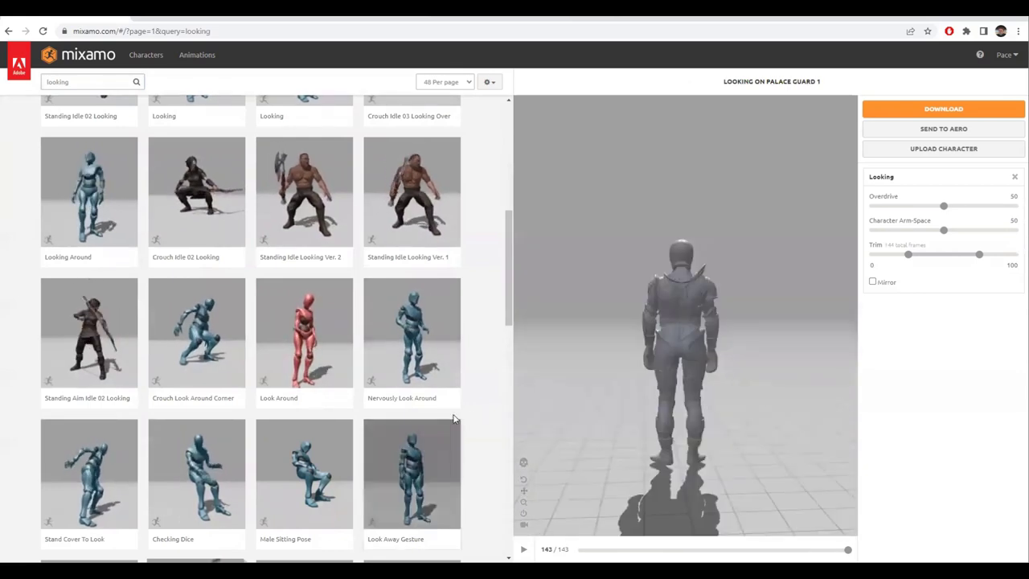
scroll(426, 378, up, 1)
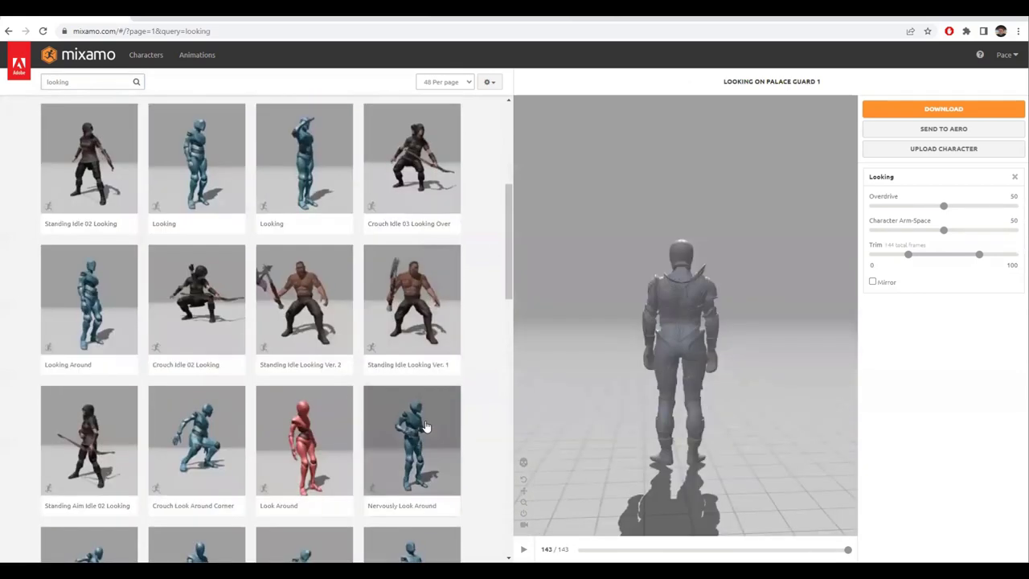
click(426, 426)
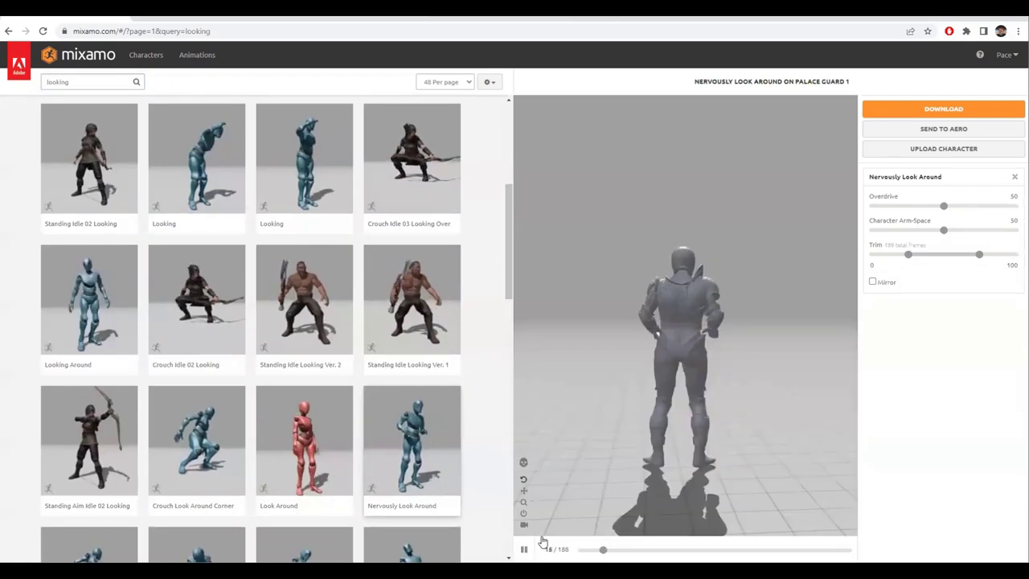
click(524, 549)
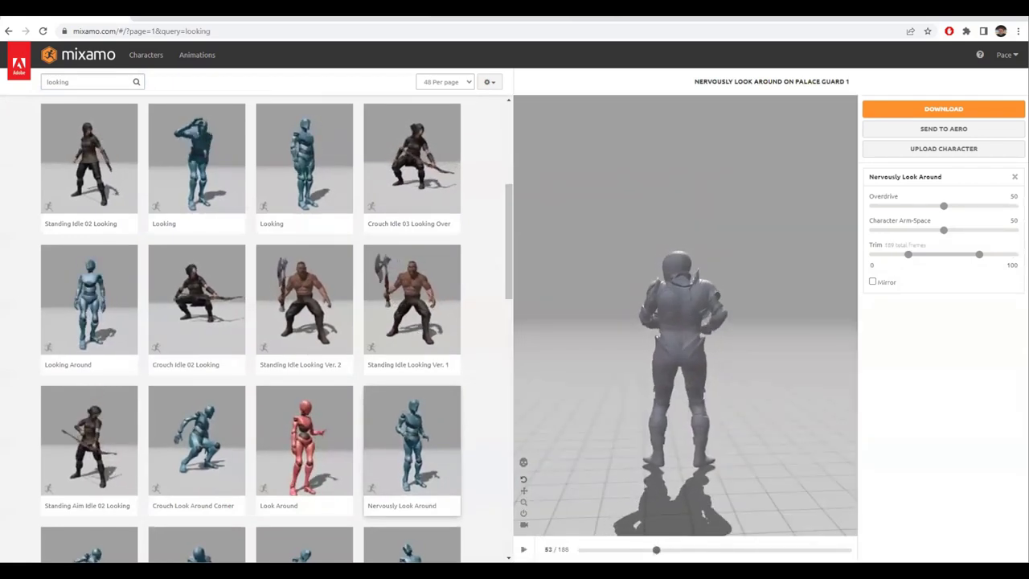
drag(657, 550, 581, 550)
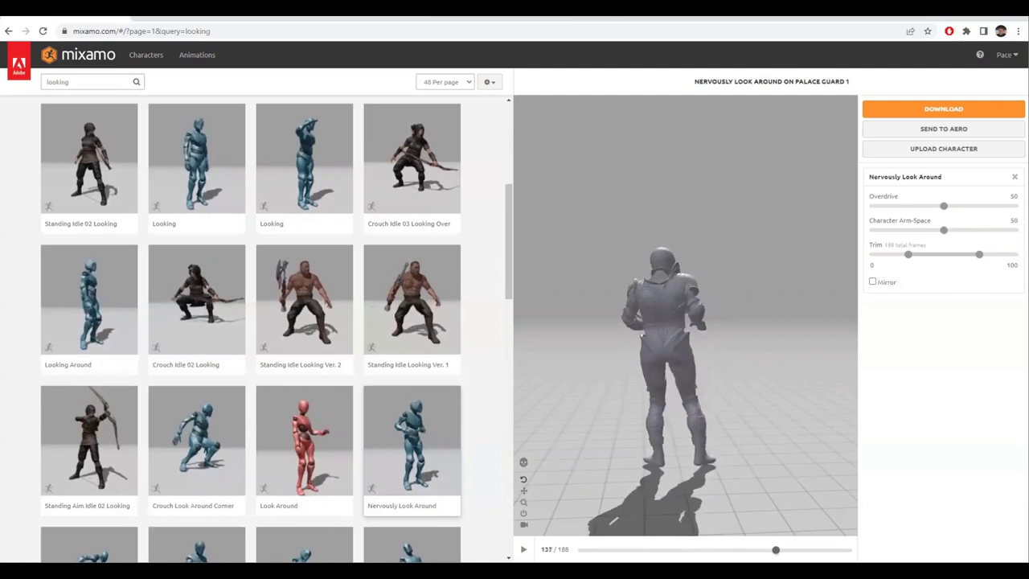
Apply the Looking animation beside Standing Idle 02 Looking, check it from different angles, and pause it at frame 2.
scroll(394, 358, up, 3)
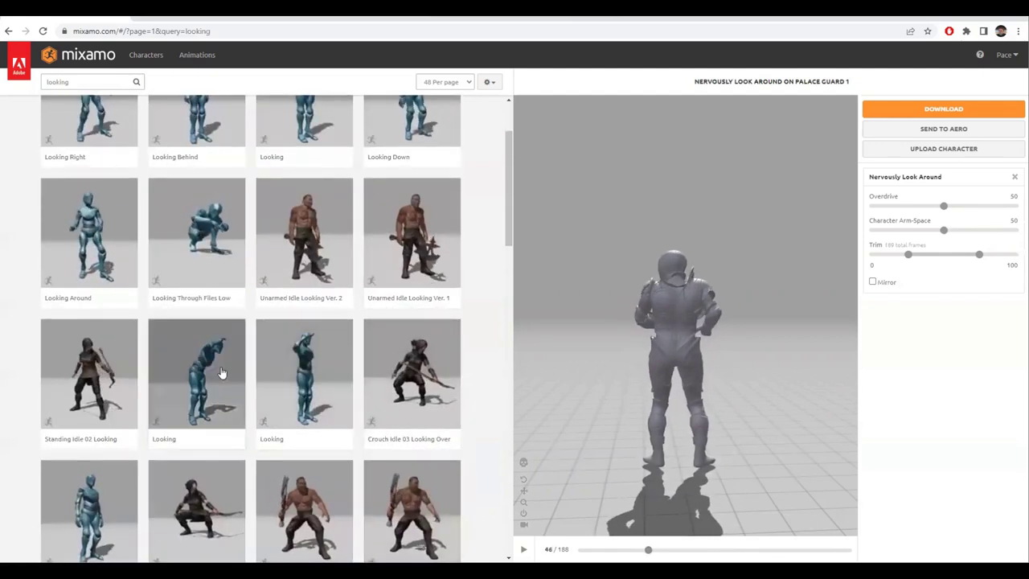
click(223, 373)
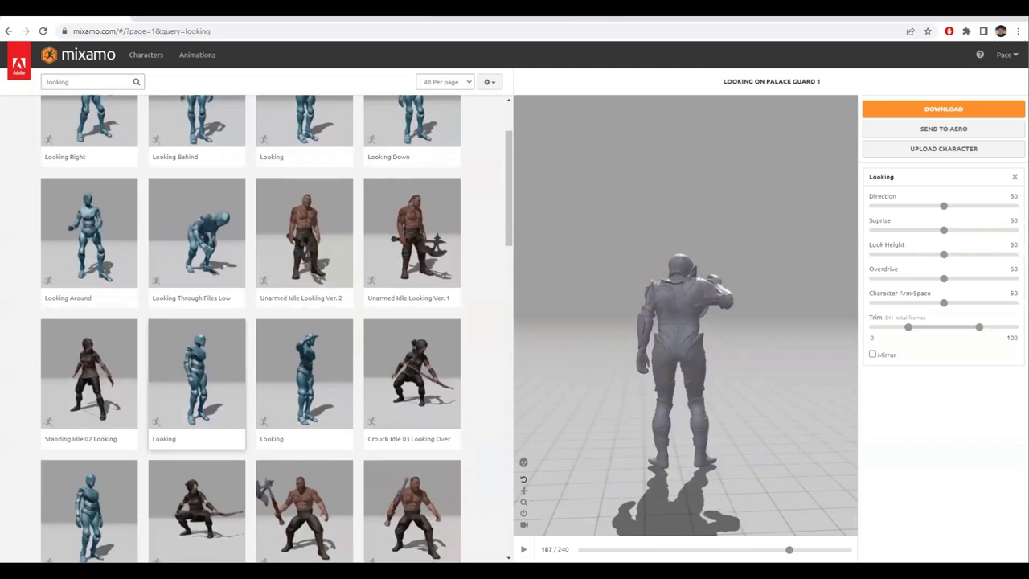
drag(776, 460, 336, 298)
click(222, 384)
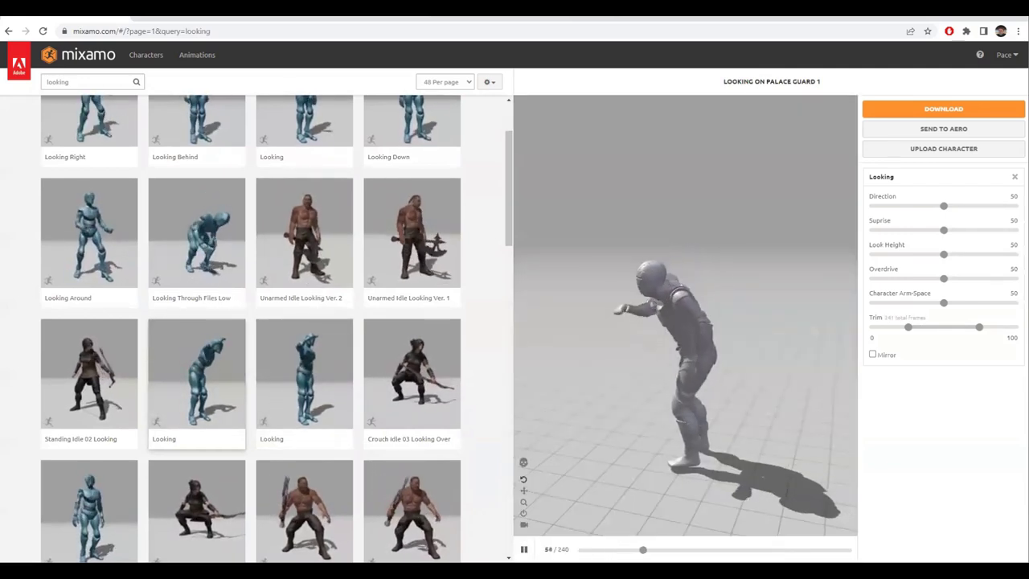
drag(706, 425, 585, 550)
drag(664, 370, 608, 298)
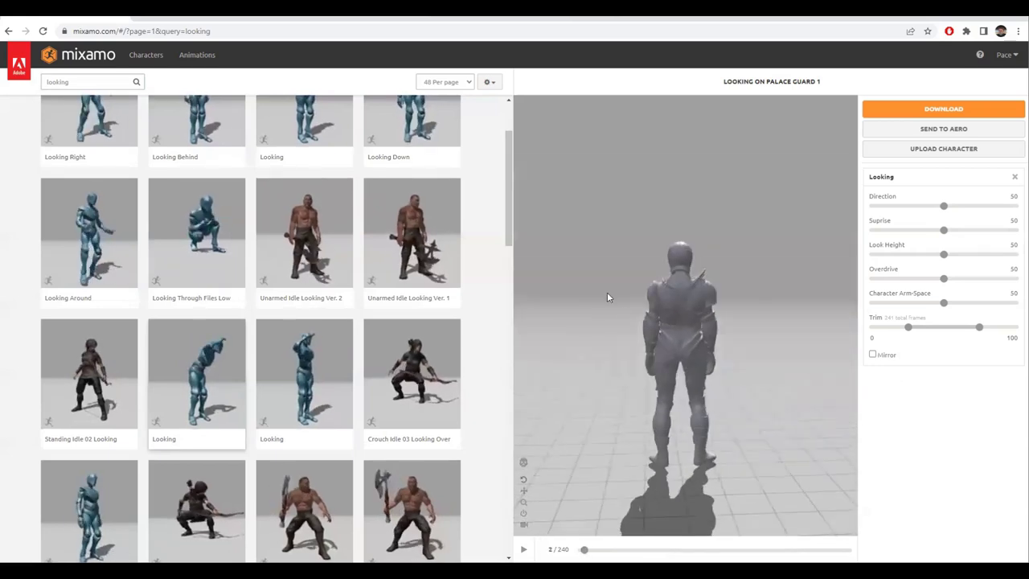
Download the Looking animation as FBX Binary with skin, 30 frames per second and no keyframe reduction.
click(913, 112)
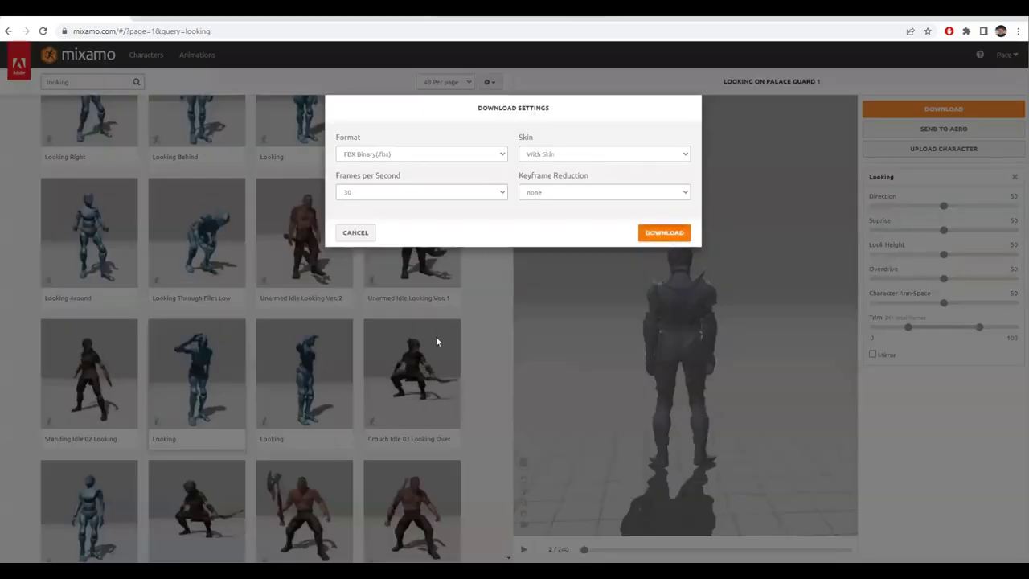
click(664, 230)
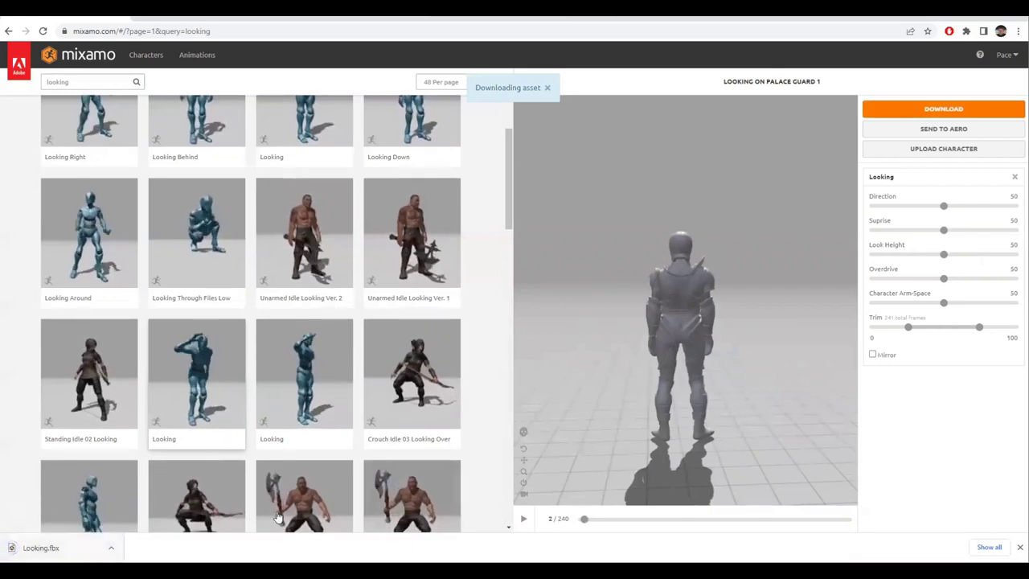
Search the animations for walking, apply the Walking motion to the knight, and pause its playback.
scroll(482, 410, up, 2)
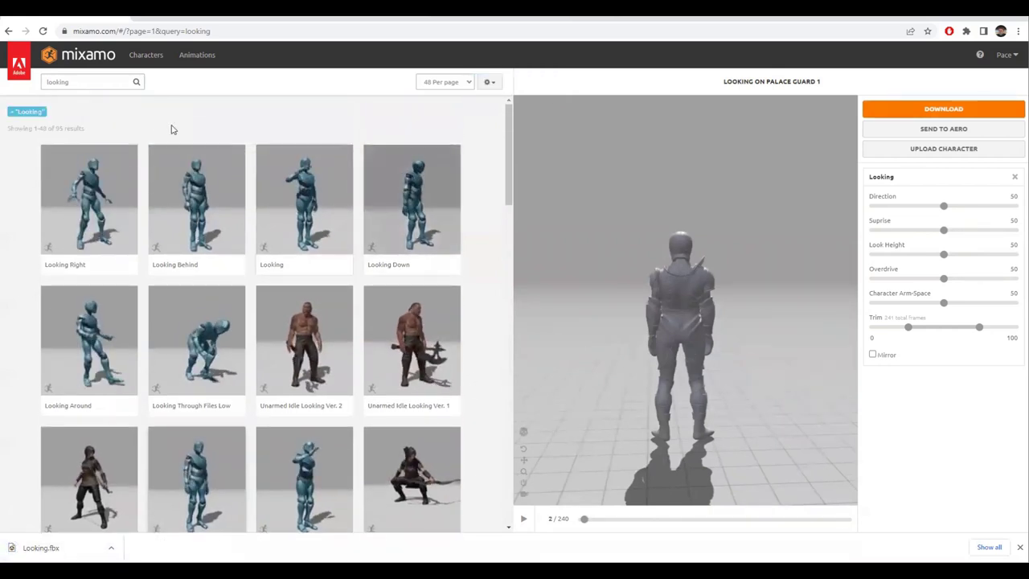
click(100, 80)
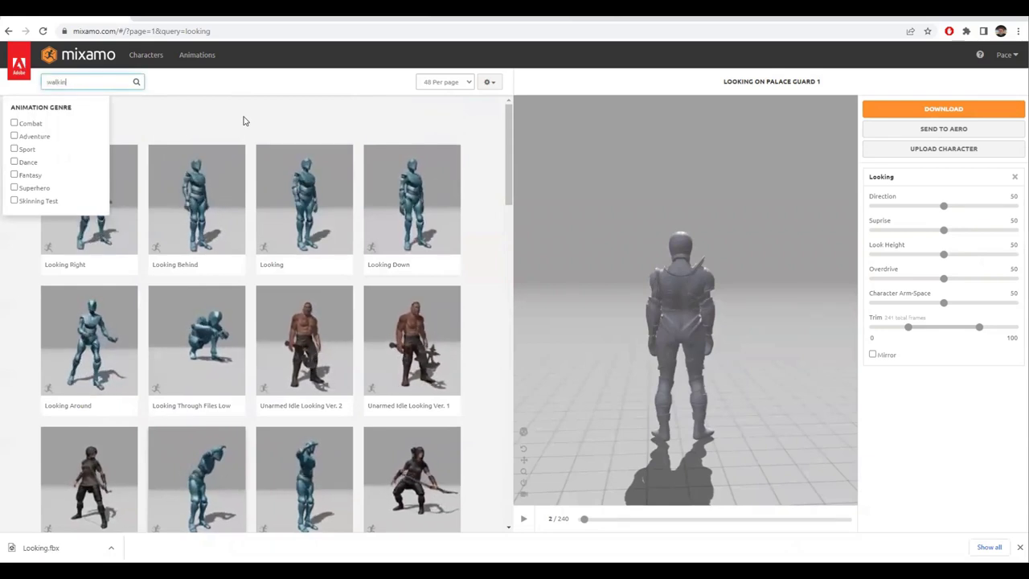
key(Return)
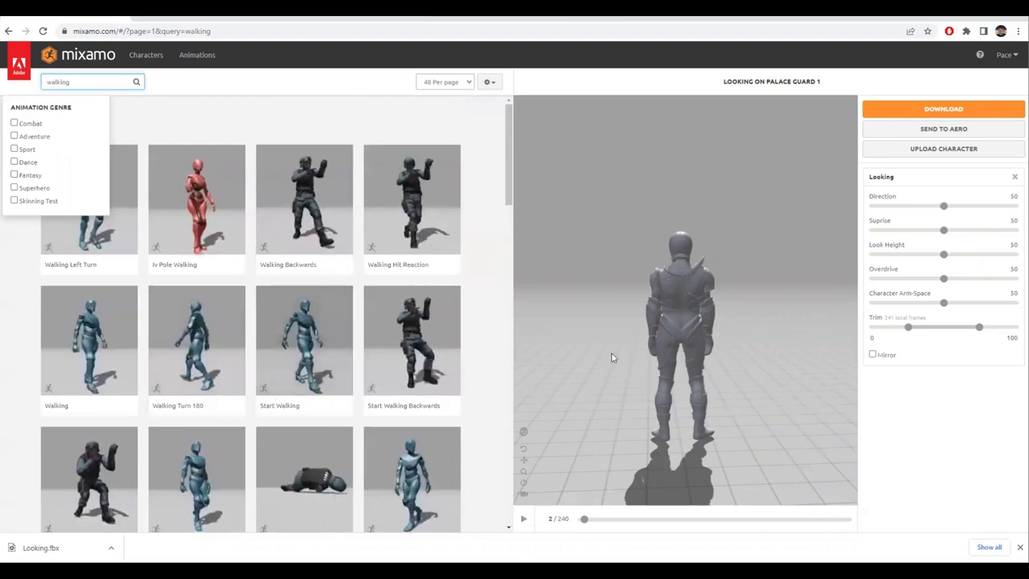
click(113, 362)
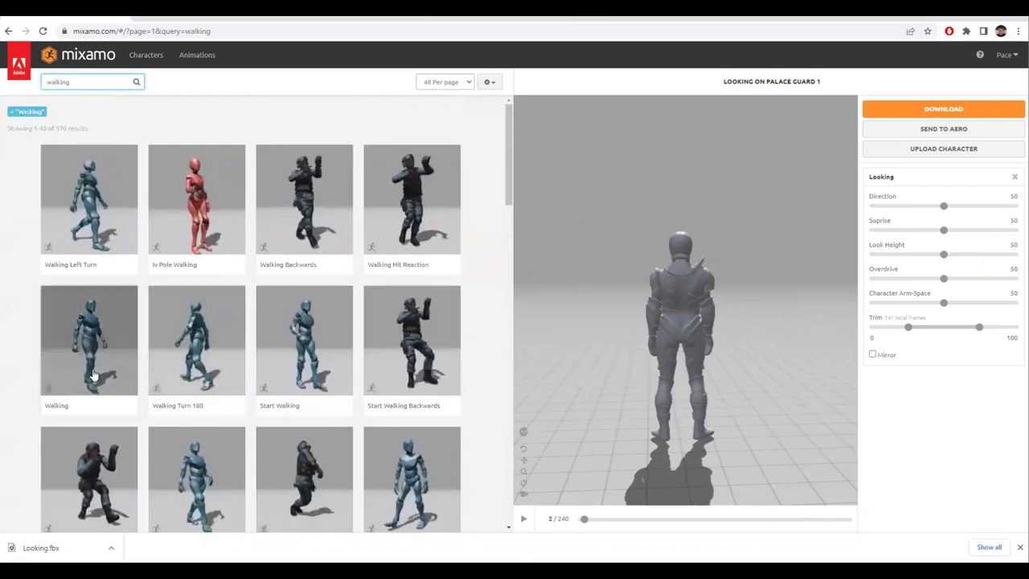
click(524, 523)
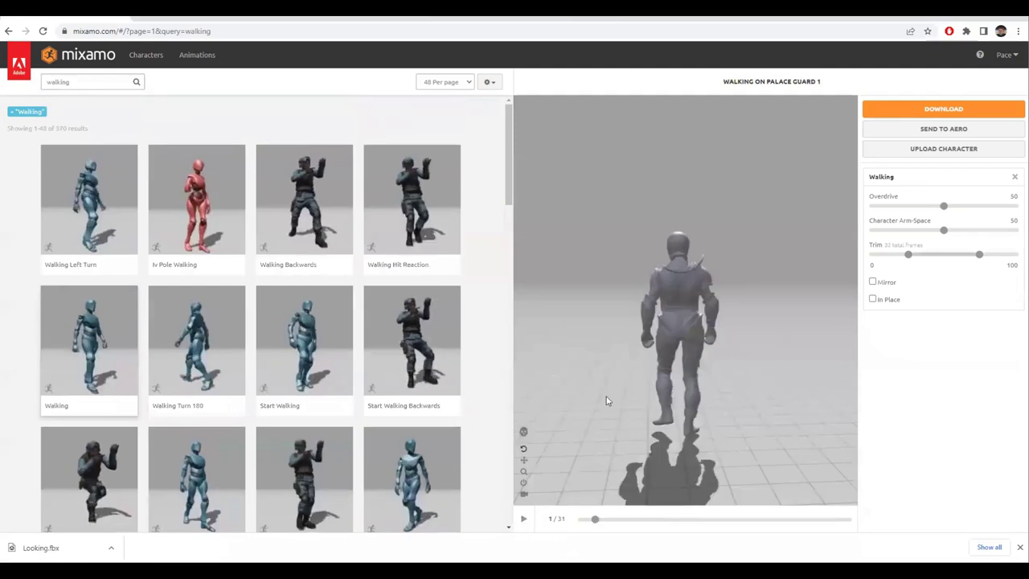
Download the Walking animation as FBX Binary with skin, 30 frames per second and no keyframe reduction, and scrub its preview to frame 8.
drag(606, 396, 684, 394)
mouse_move(734, 307)
mouse_down()
mouse_move(770, 299)
mouse_move(733, 309)
mouse_up()
click(934, 107)
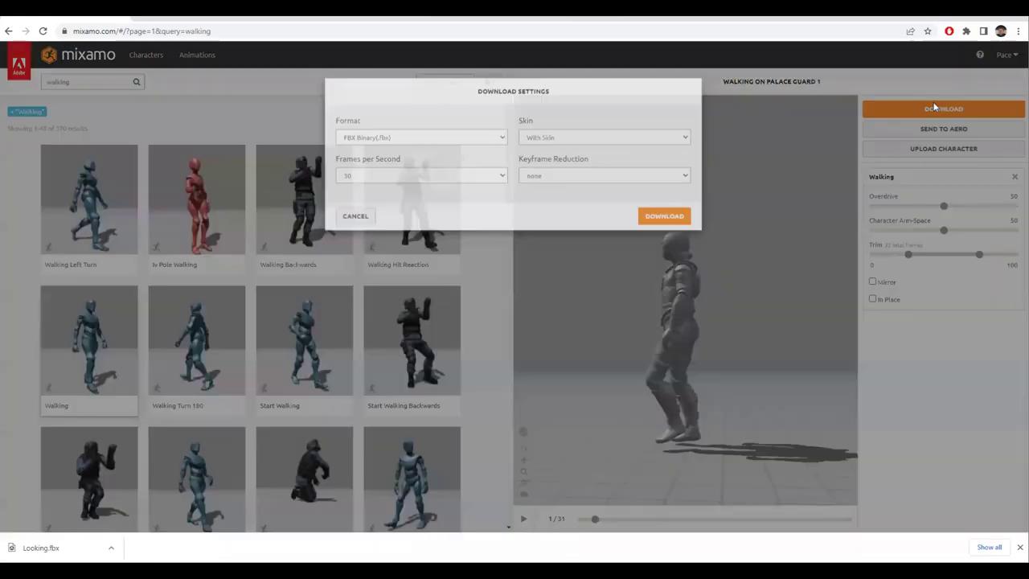
click(662, 233)
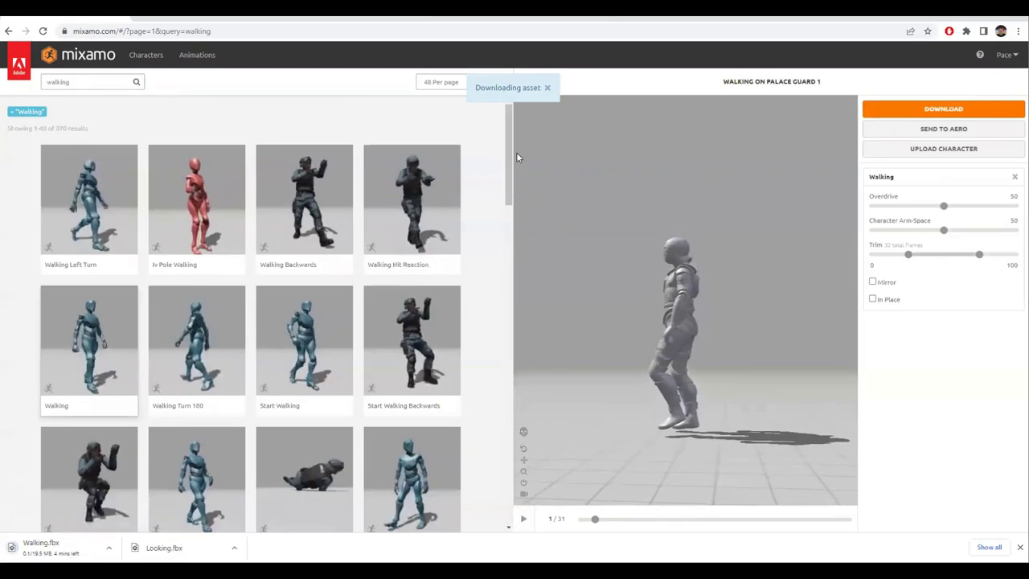
scroll(511, 178, down, 1)
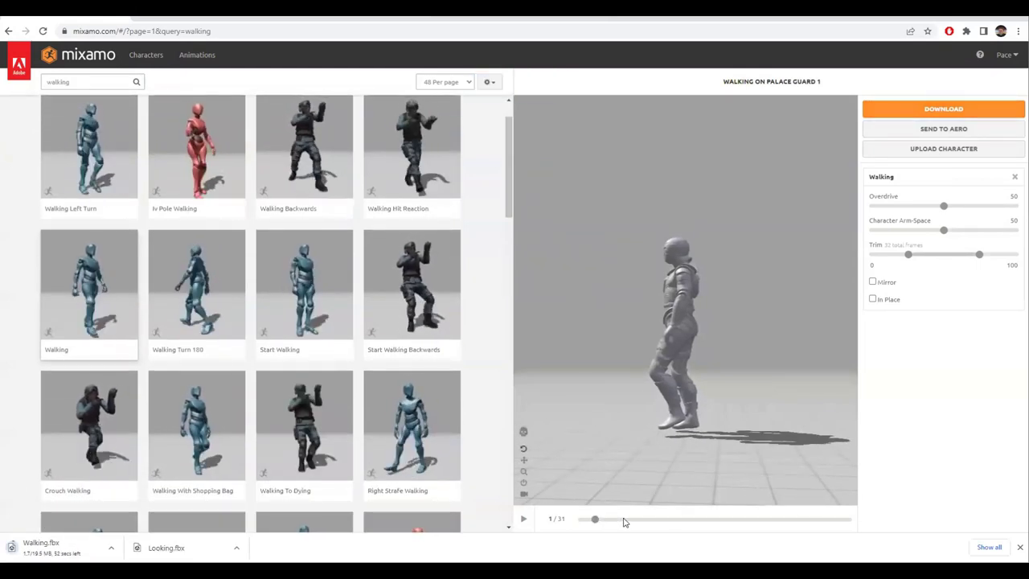
drag(597, 519, 721, 542)
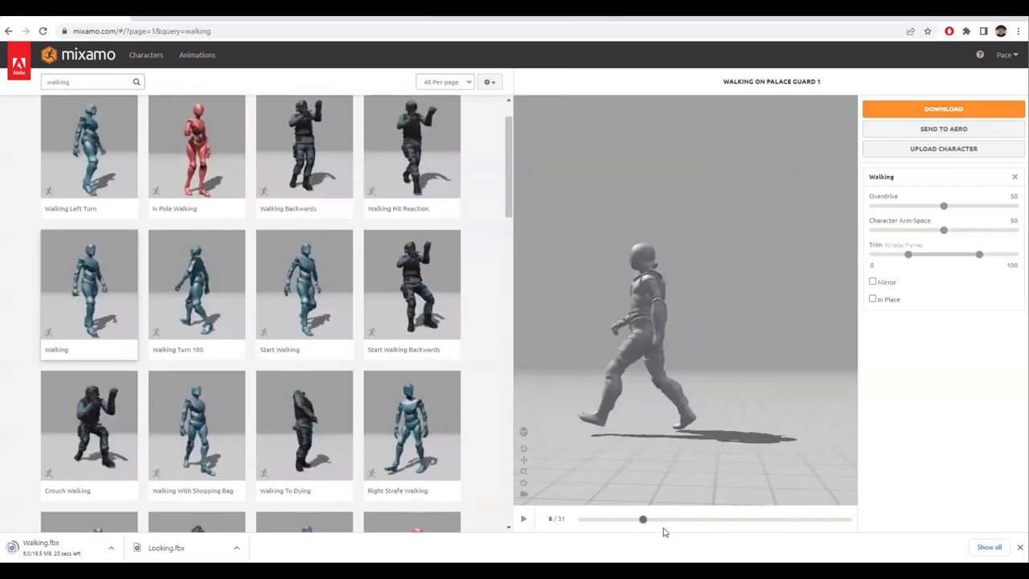
Search the animations for spear.
scroll(160, 160, up, 1)
click(73, 81)
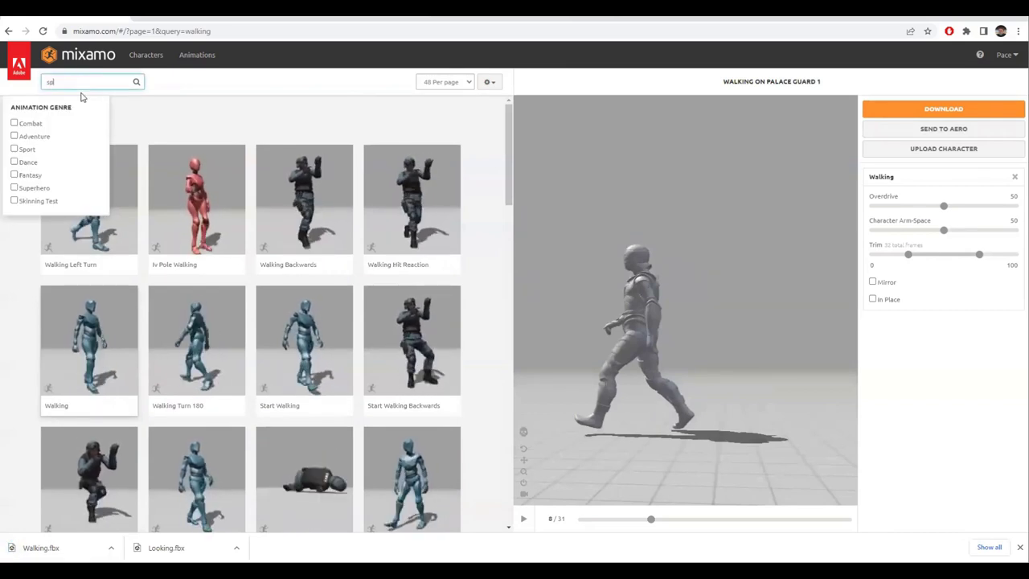
key(Return)
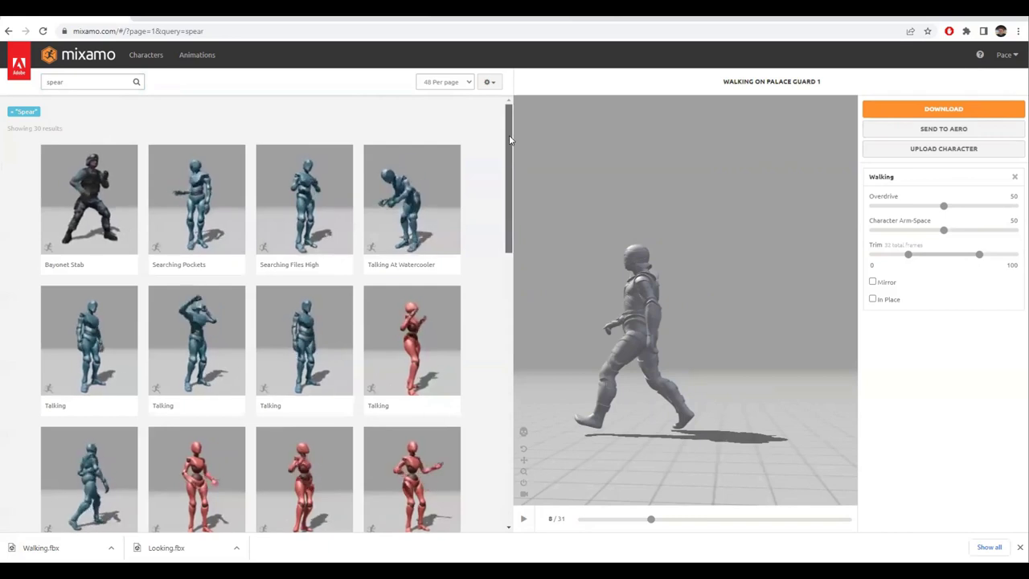
Apply the Talking At Watercooler animation to the knight and check its motion from different angles.
click(426, 177)
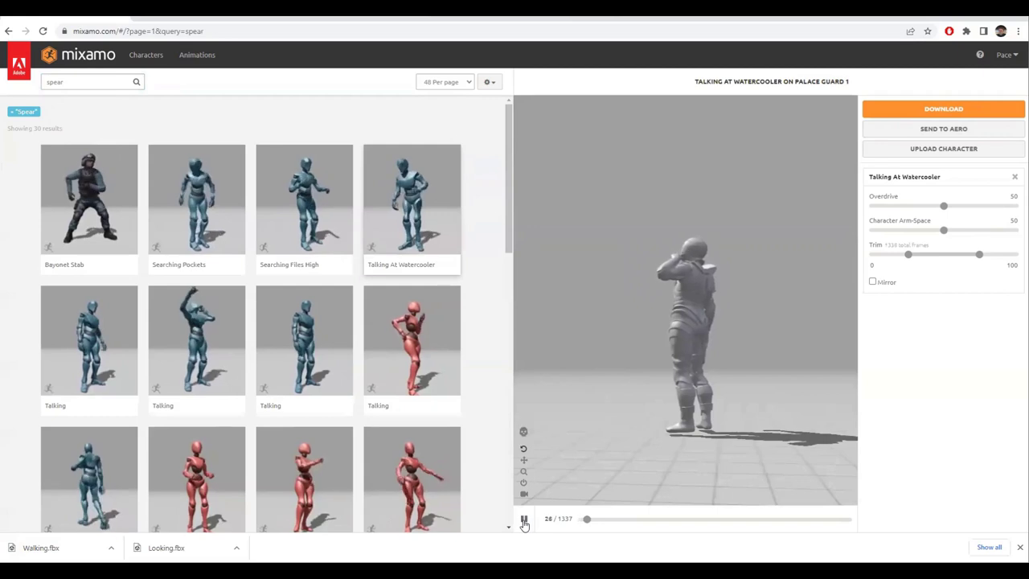
drag(595, 413, 563, 386)
scroll(337, 338, down, 2)
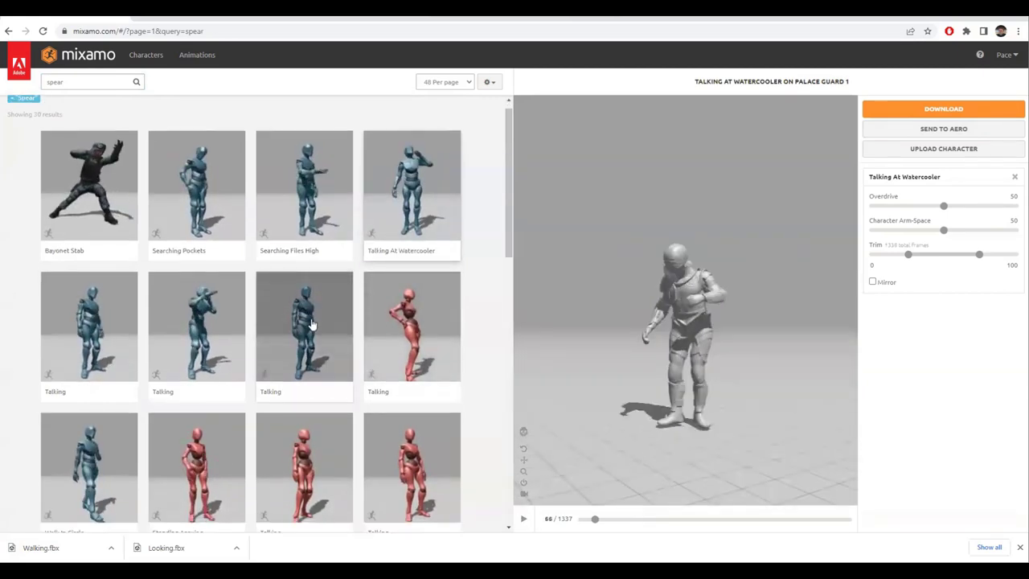
drag(534, 321, 613, 424)
click(523, 518)
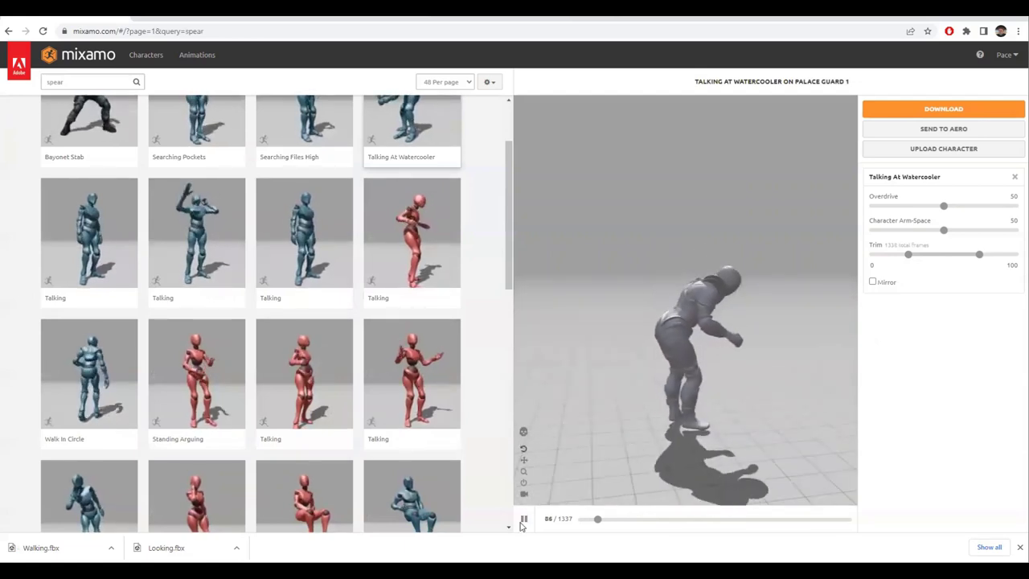
drag(636, 466, 708, 426)
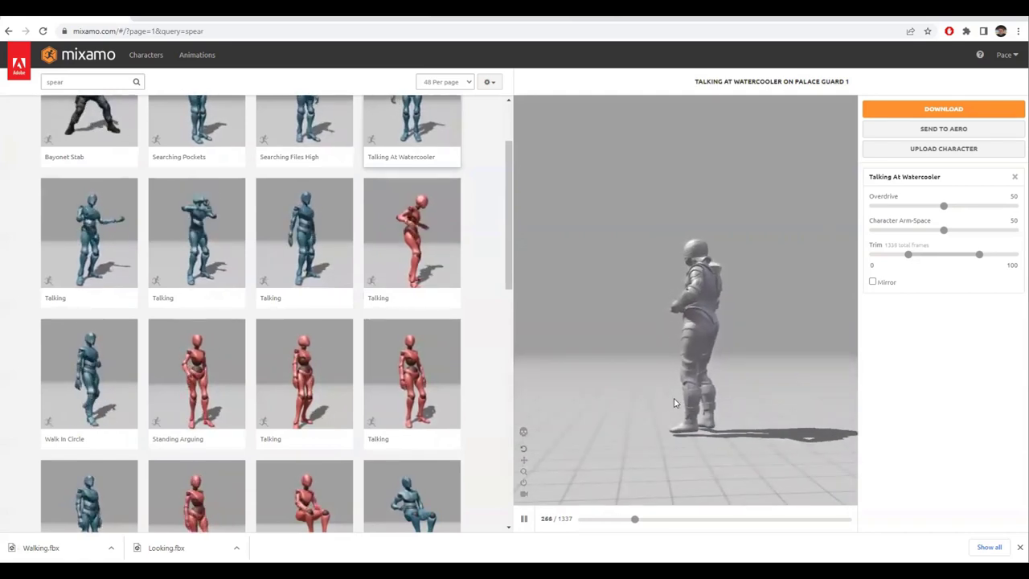
Apply the Telling A Secret animation to the knight and download it as an FBX file.
scroll(431, 363, down, 2)
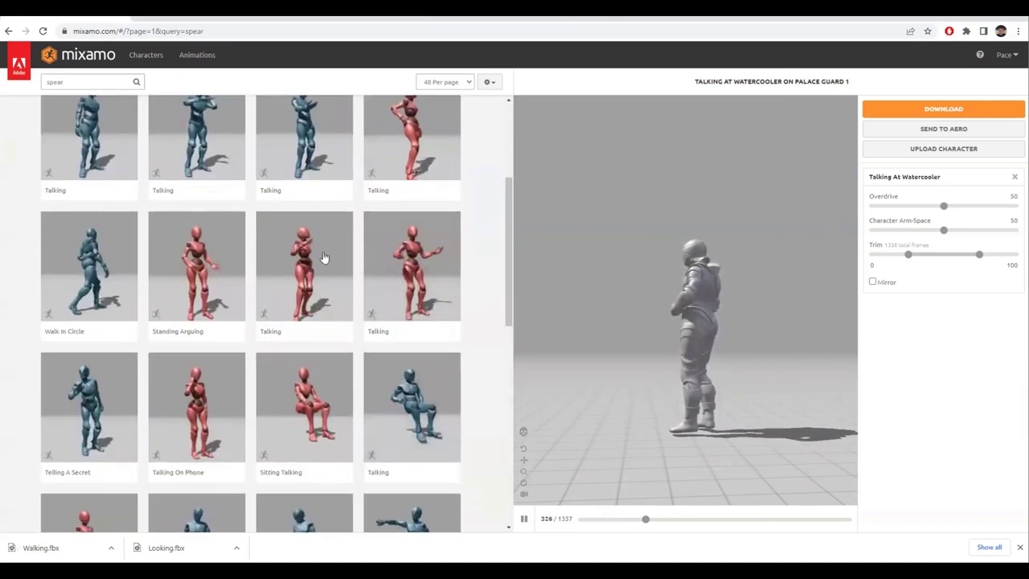
scroll(324, 258, down, 2)
click(129, 306)
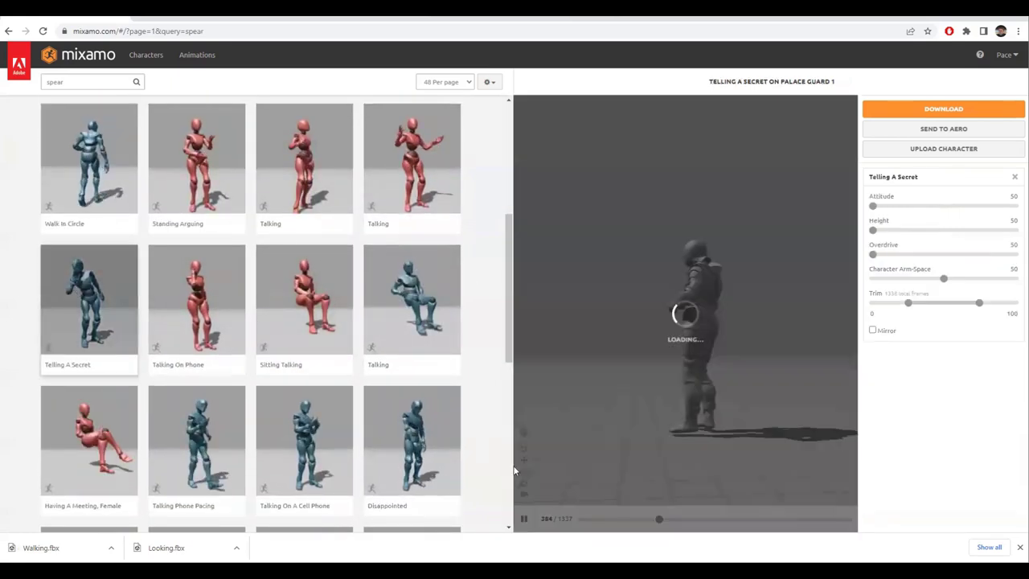
drag(705, 427, 597, 444)
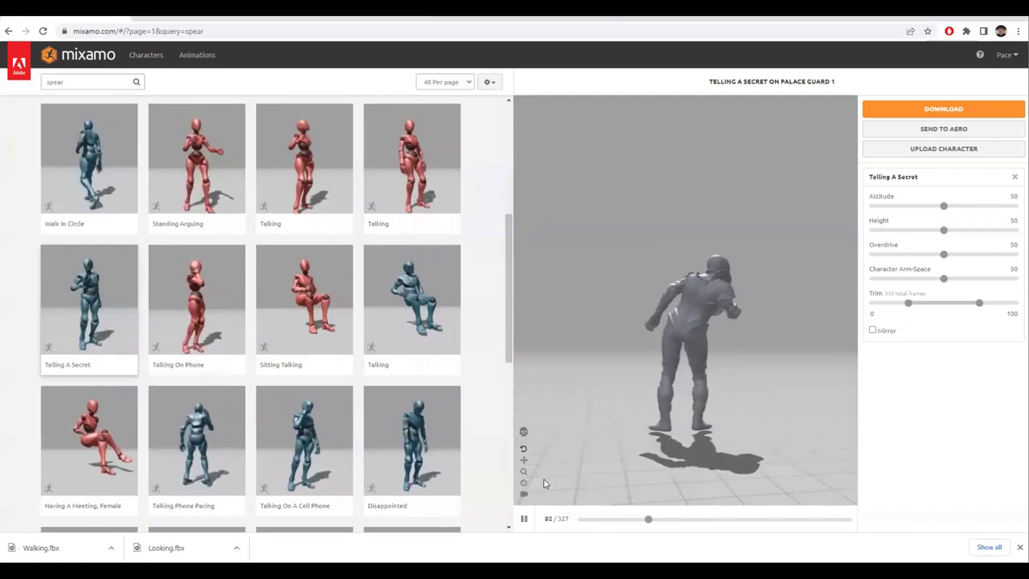
click(524, 520)
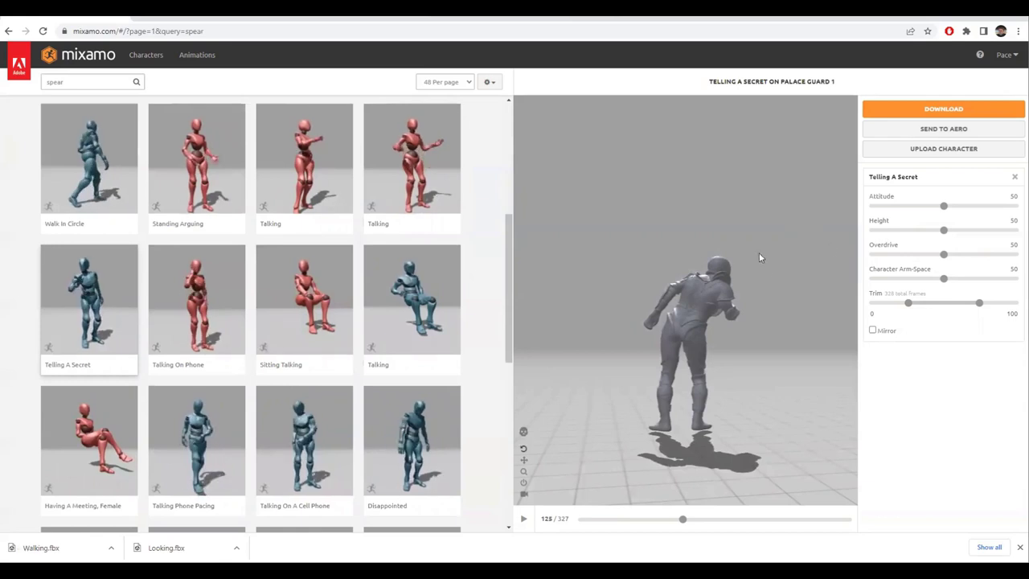
click(881, 108)
click(662, 234)
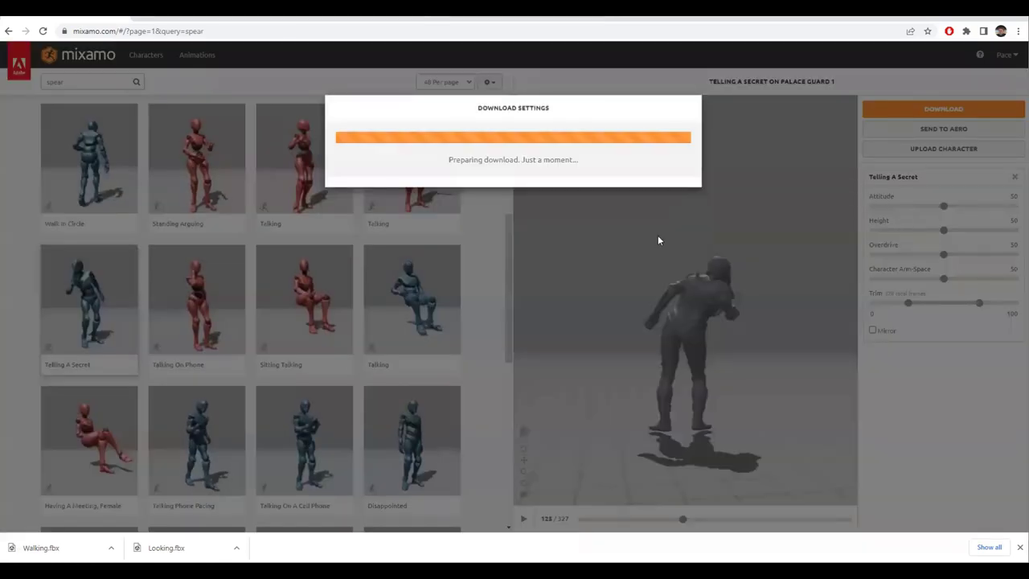
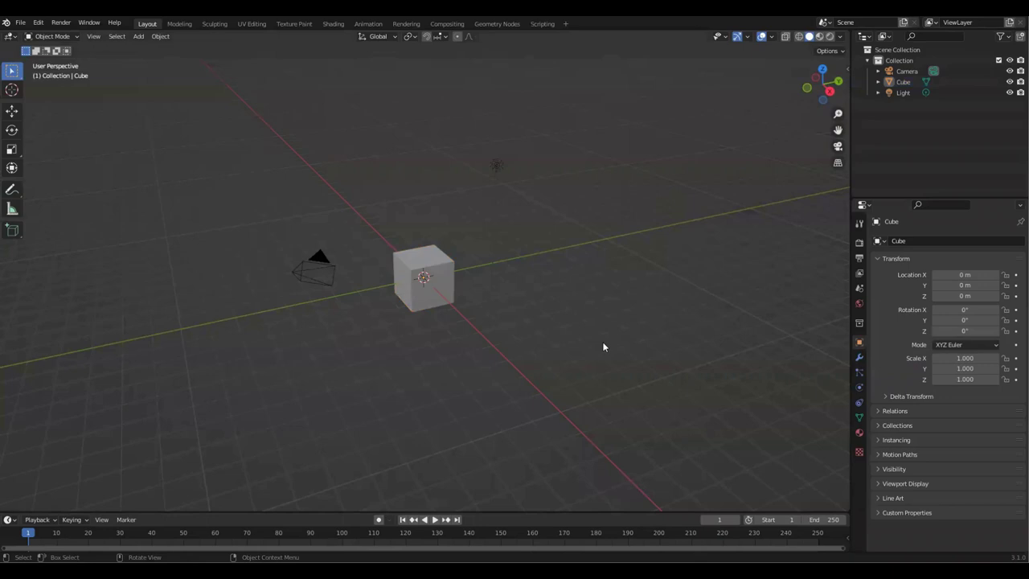
Switch to Blender and delete the default camera, cube and light from the scene.
middle_drag(552, 176, 516, 364)
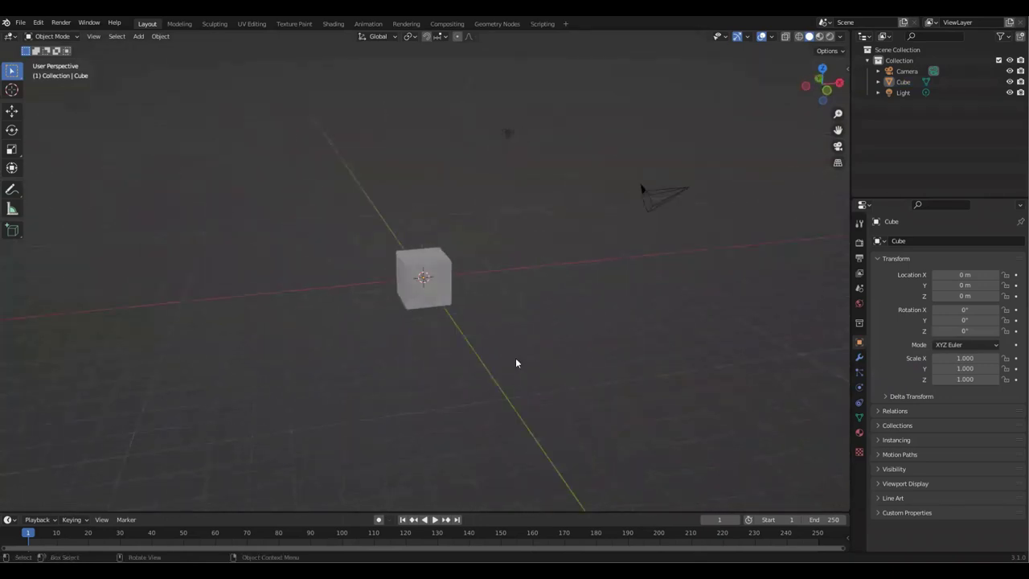
middle_drag(554, 228, 513, 233)
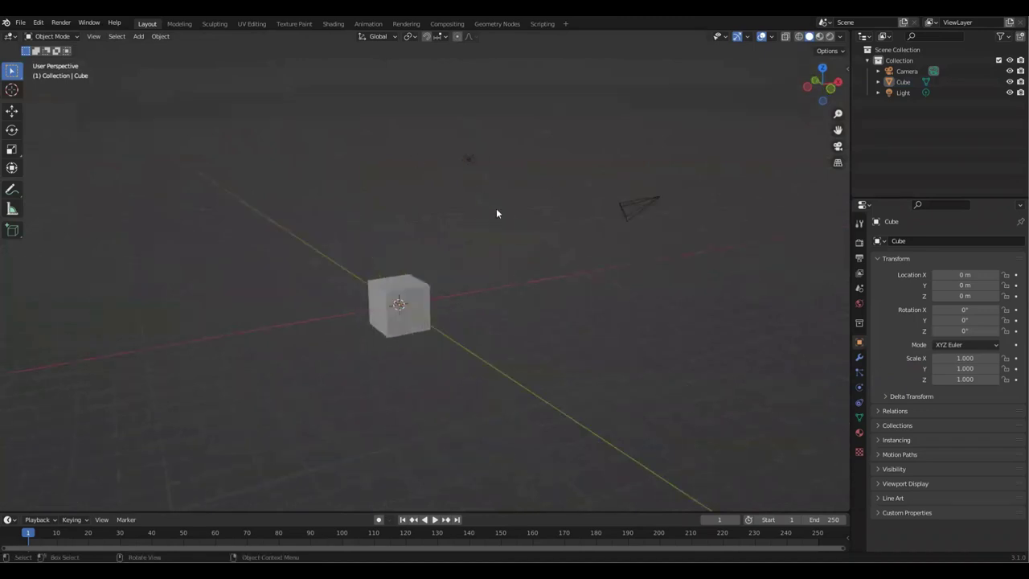
key(a)
key(Delete)
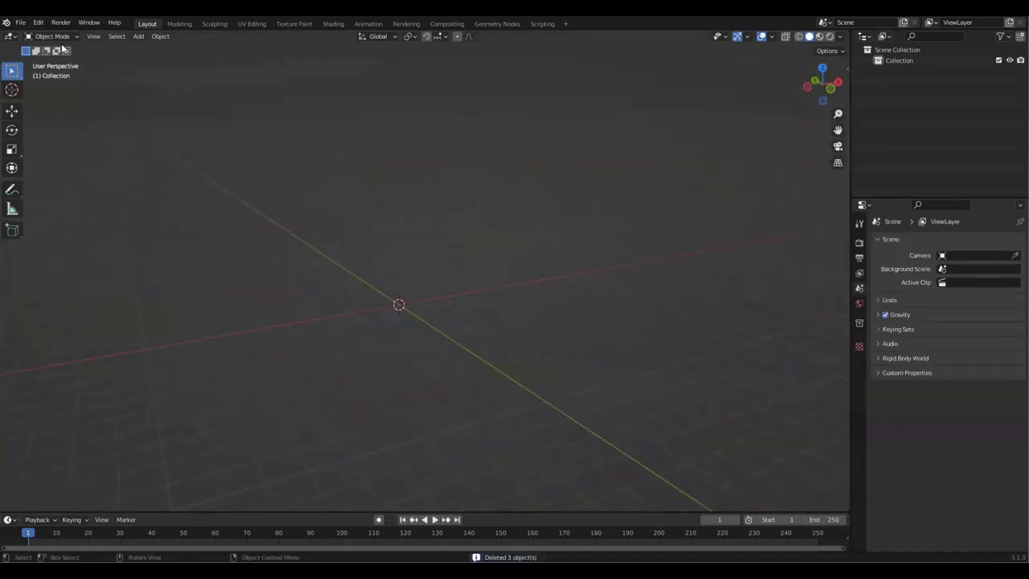
Import Walking.fbx from the Downloads folder with the default FBX import settings.
click(22, 24)
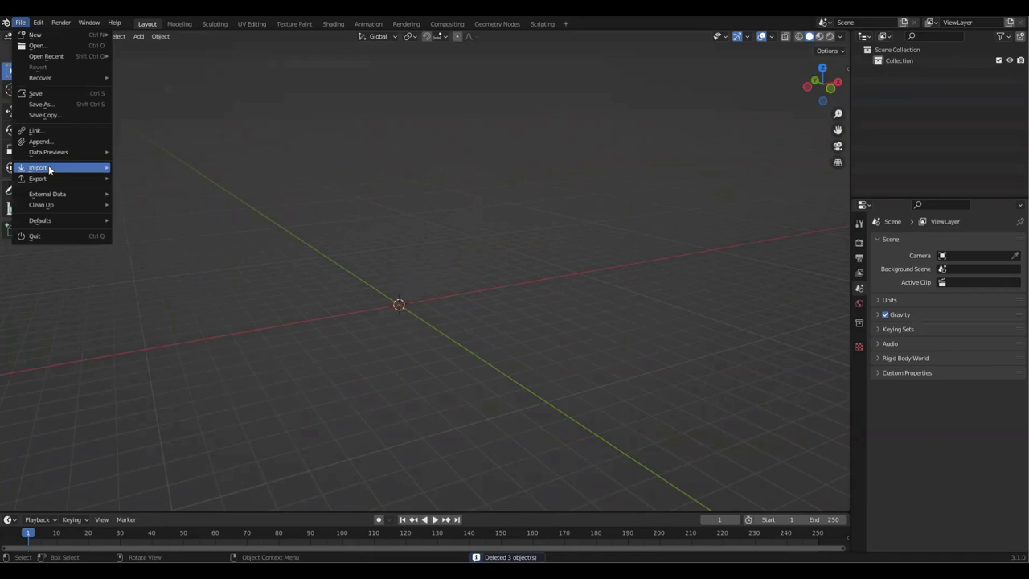
mouse_move(48, 166)
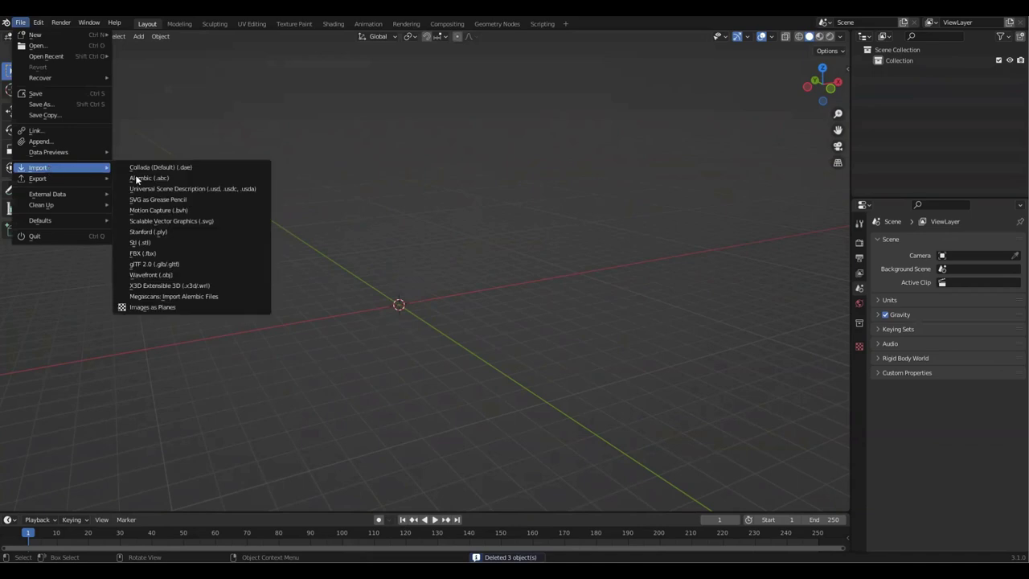
click(147, 254)
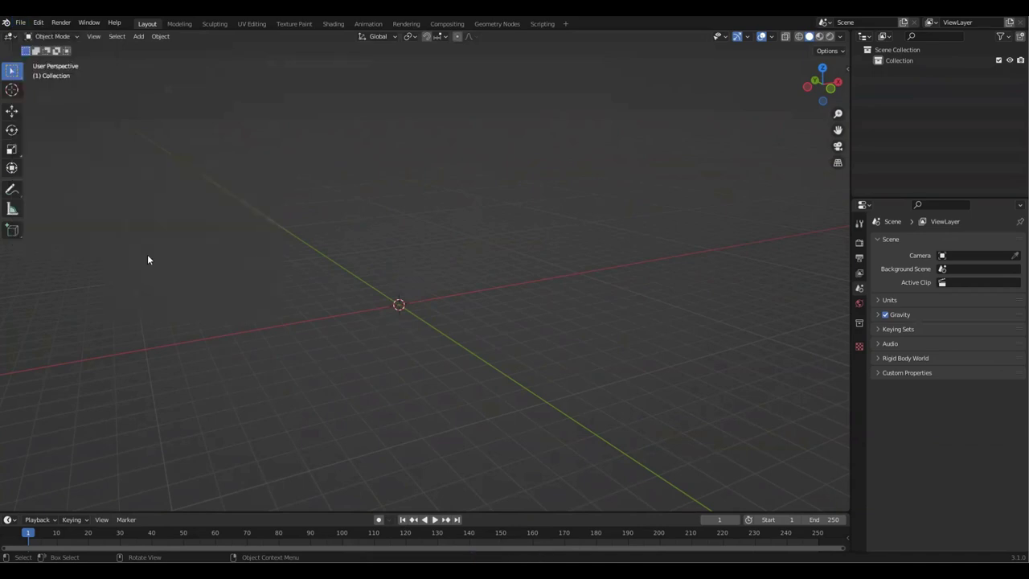
click(271, 248)
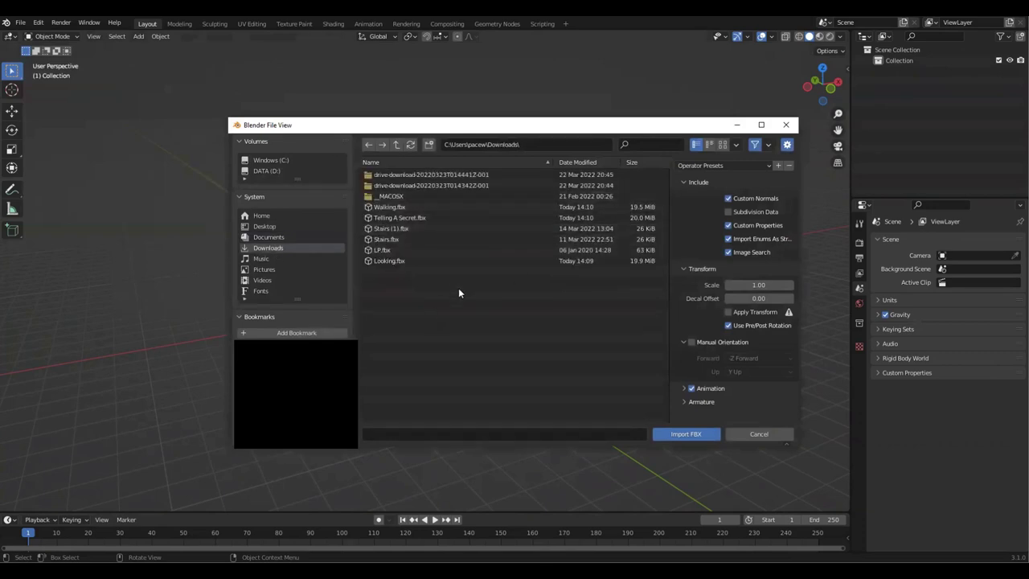
click(419, 207)
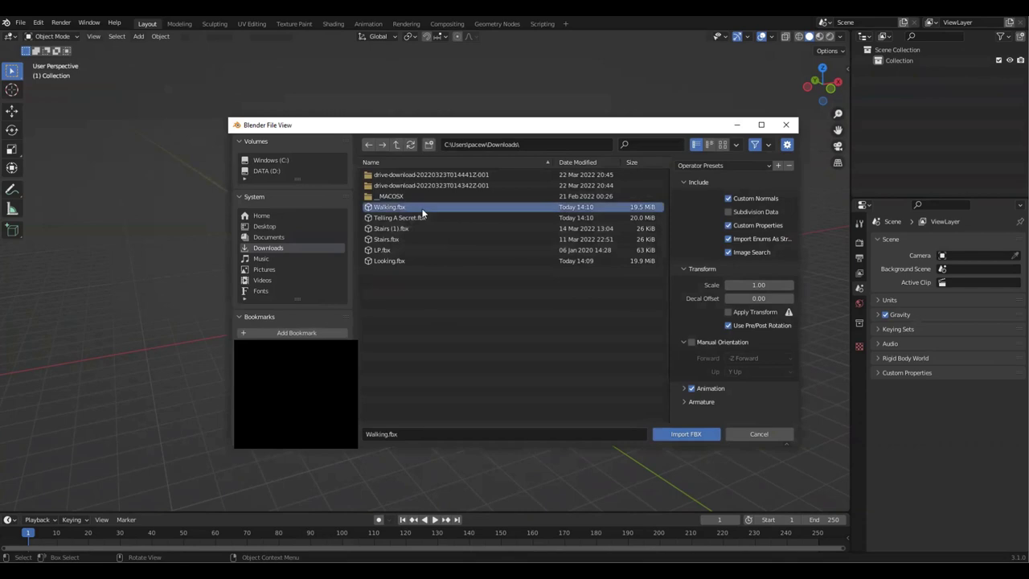
click(696, 438)
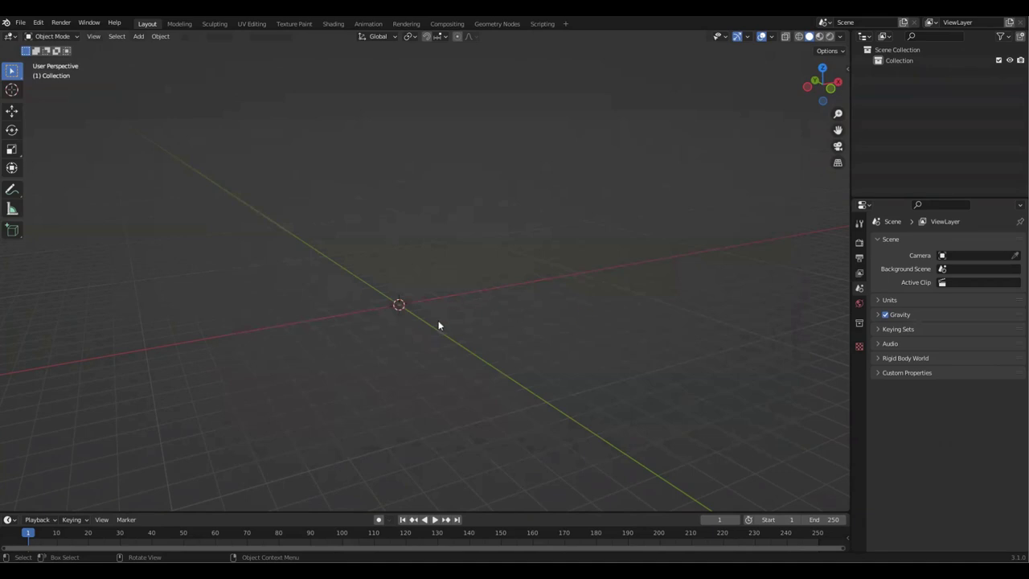
Deselect the imported knight, view it from the front, and select only its armature at the bone above the head.
scroll(449, 362, up, 7)
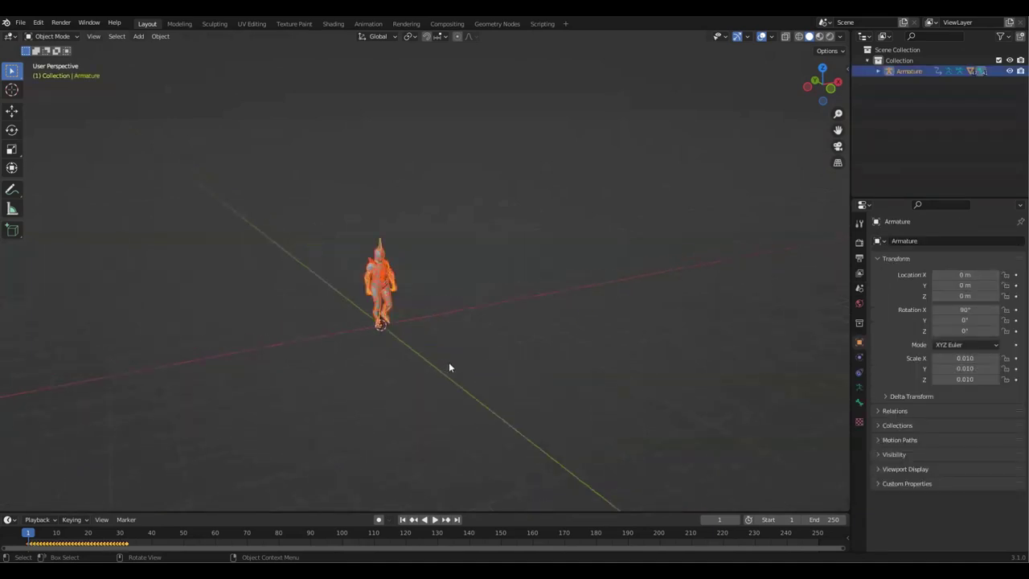
shift+middle_drag(437, 372, 444, 337)
scroll(367, 281, up, 4)
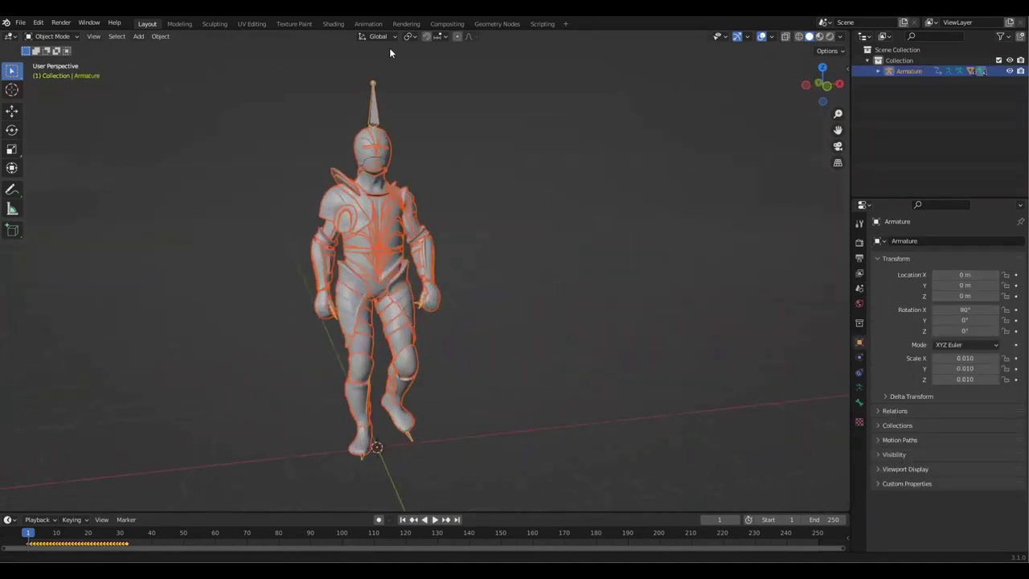
click(292, 68)
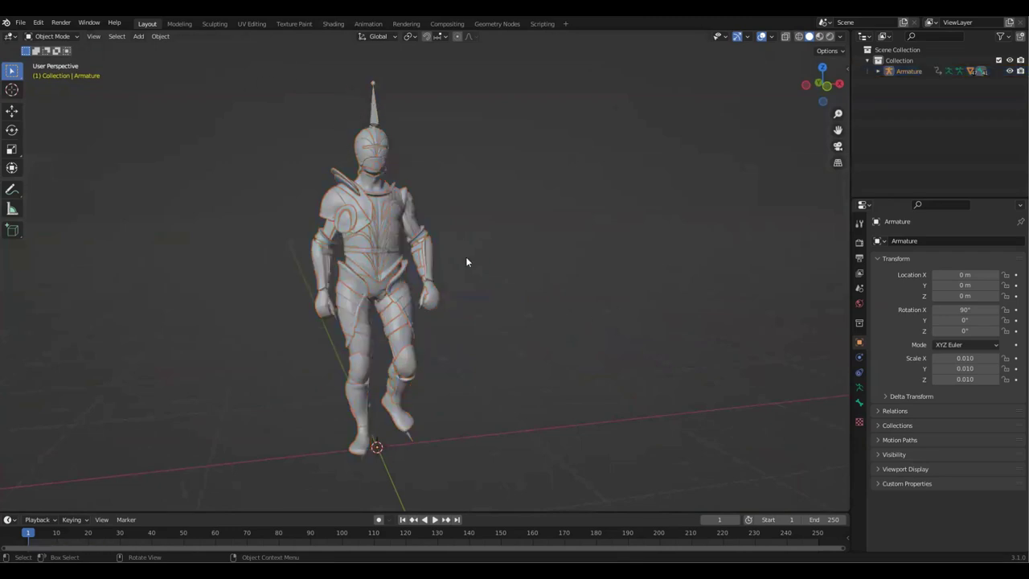
middle_drag(512, 259, 462, 404)
key(KP_1)
scroll(531, 349, up, 1)
shift+middle_drag(547, 175, 543, 190)
drag(420, 71, 463, 82)
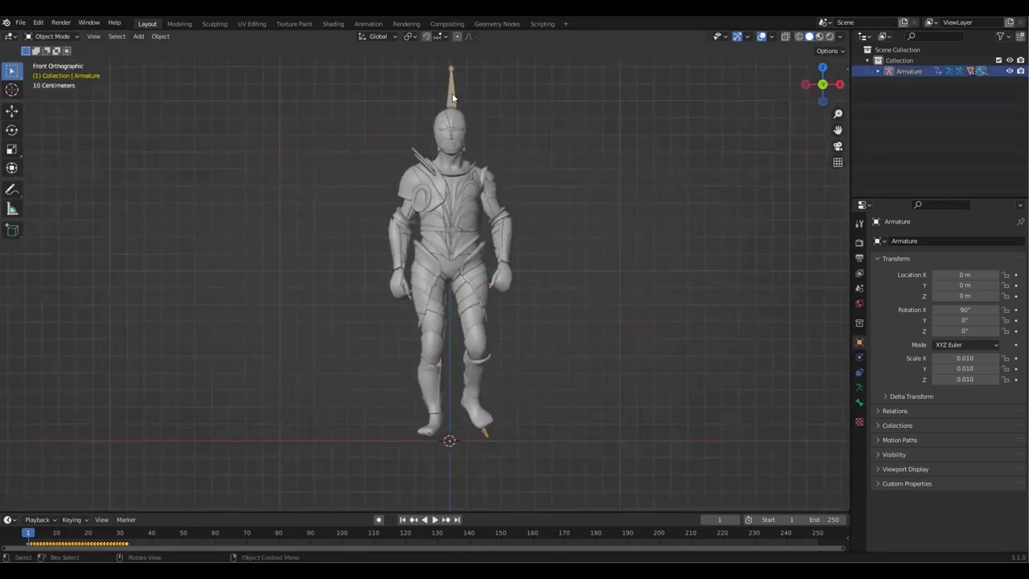
shift+middle_drag(481, 102, 473, 118)
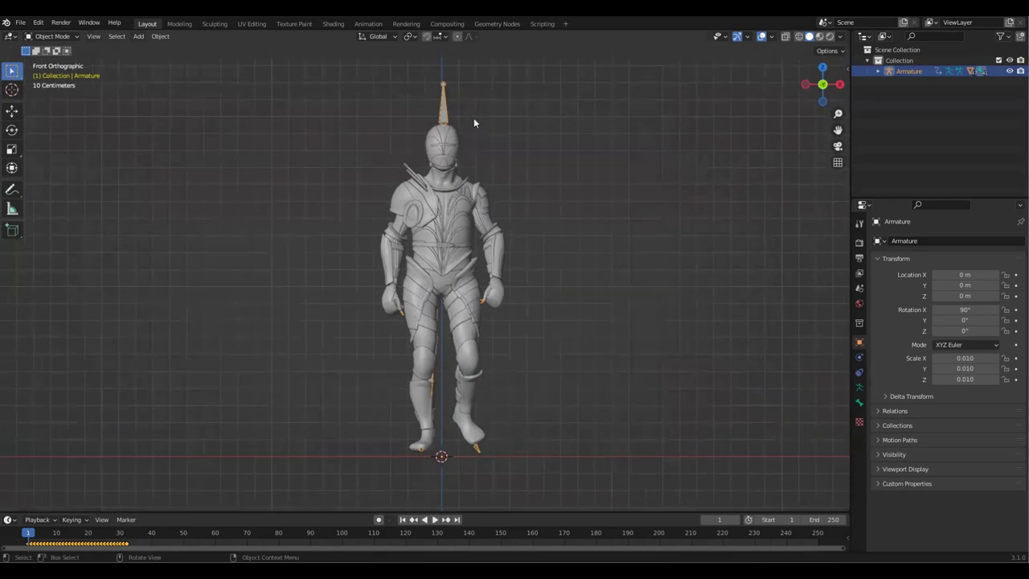
Set the armature's viewport display to B-Bone and inspect the bones on the knight in front view.
click(858, 388)
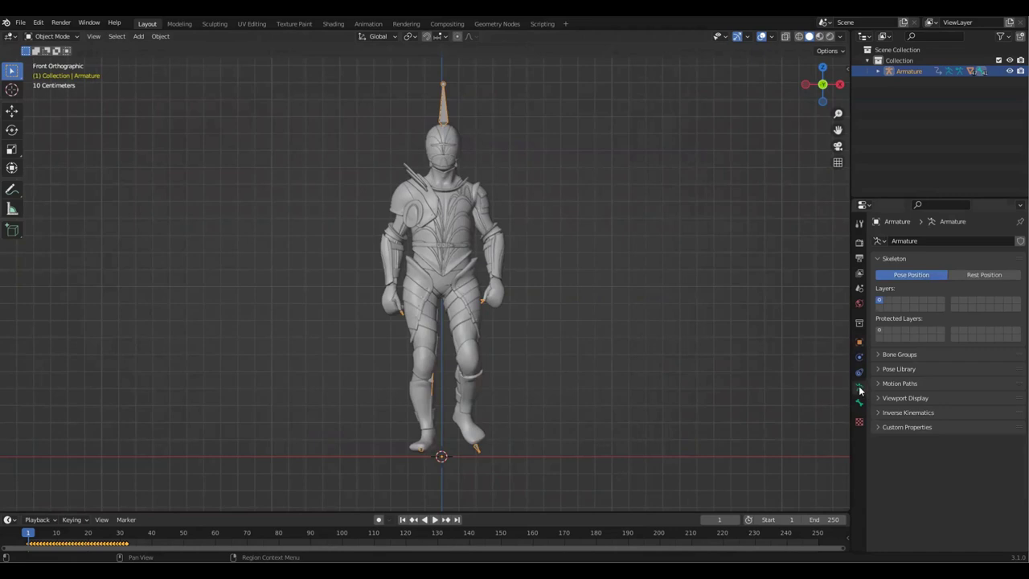
click(876, 398)
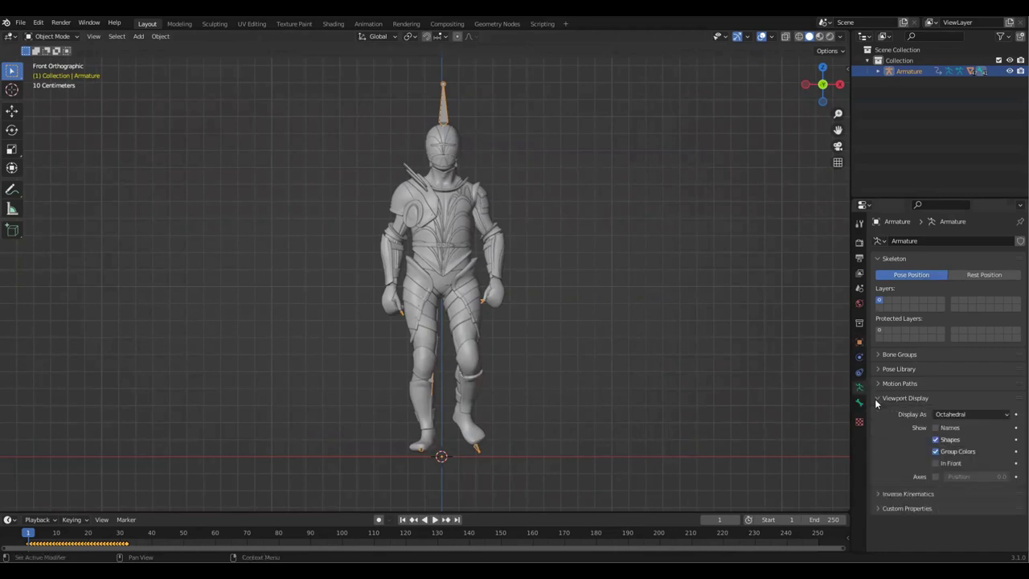
click(973, 413)
click(962, 452)
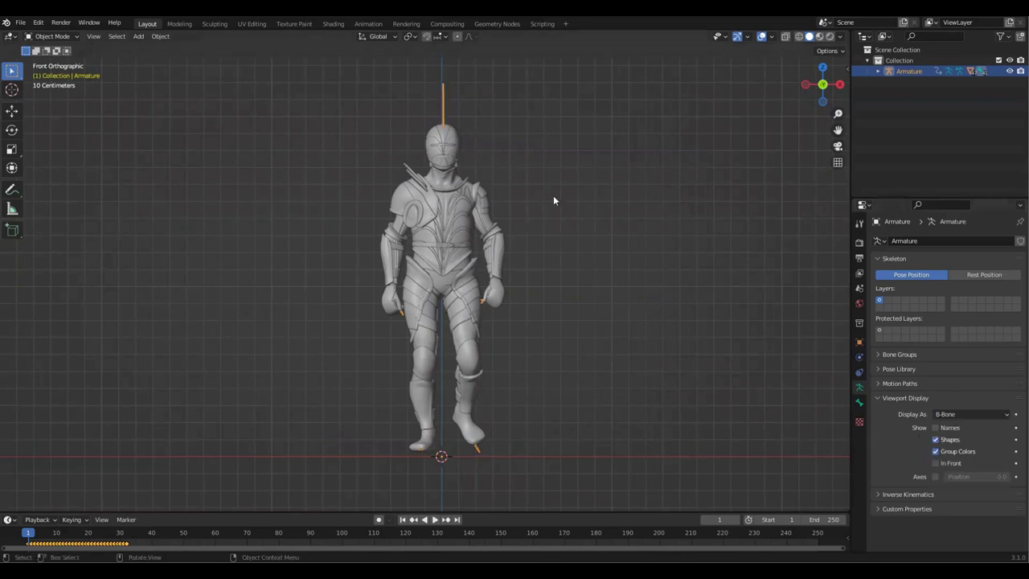
shift+middle_drag(505, 66, 502, 110)
scroll(504, 112, up, 1)
shift+middle_drag(510, 180, 499, 79)
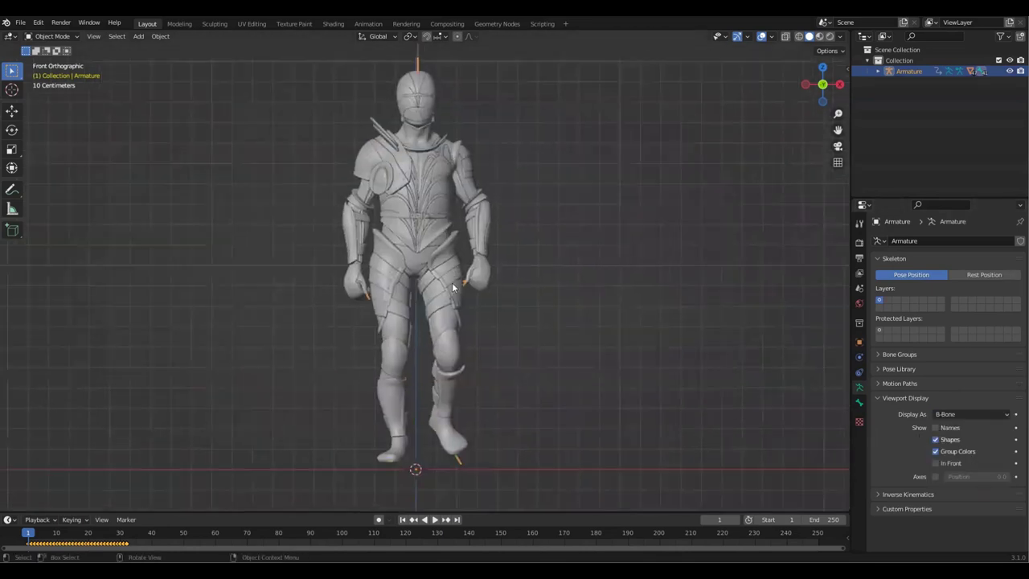
shift+middle_drag(686, 261, 665, 281)
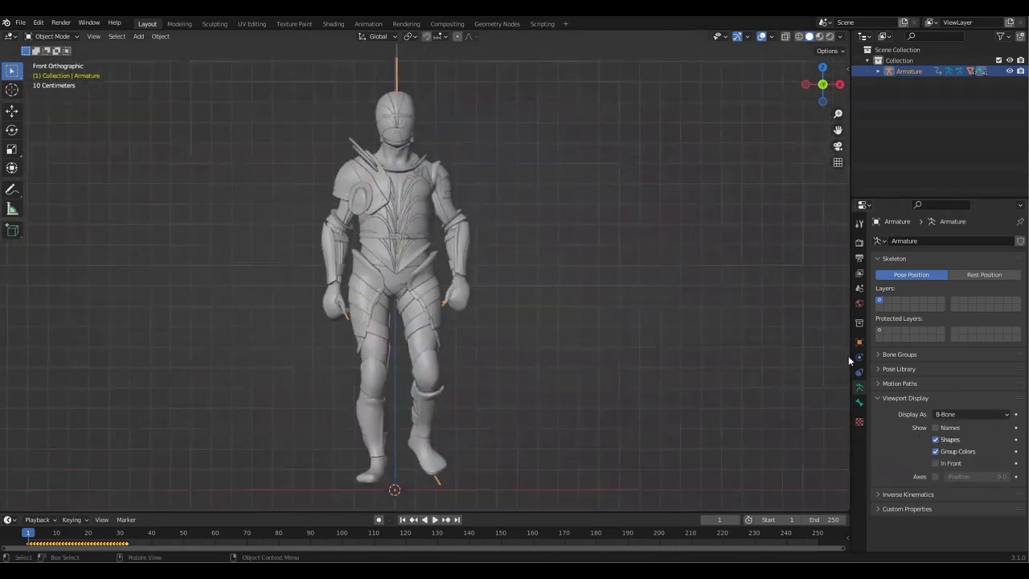
Enable In Front display for the knight's armature and enlarge the timeline area.
click(955, 466)
shift+middle_drag(410, 191, 407, 221)
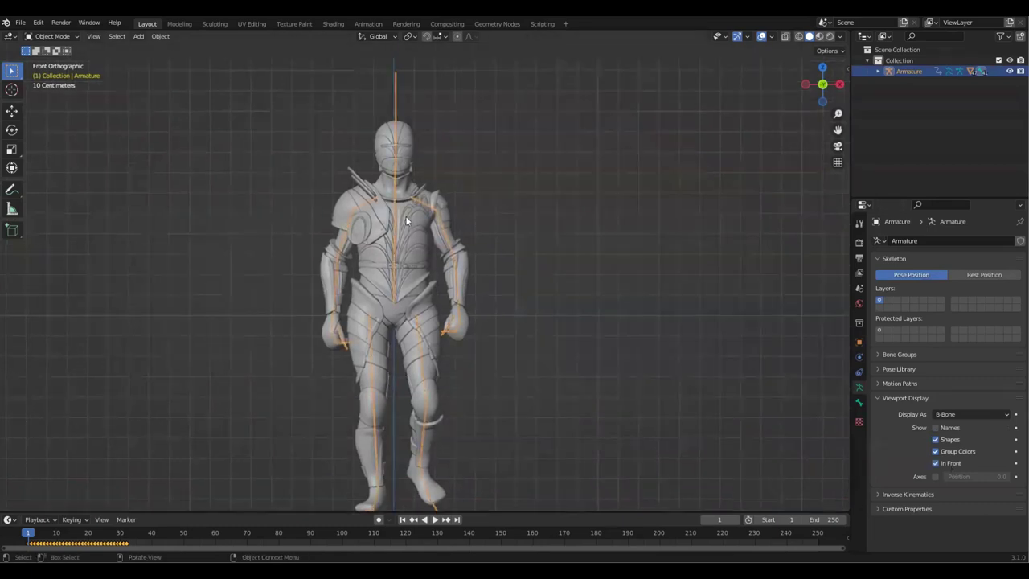
middle_drag(408, 263, 501, 335)
shift+scroll(501, 336, down, 5)
drag(193, 513, 219, 455)
shift+middle_drag(315, 281, 307, 333)
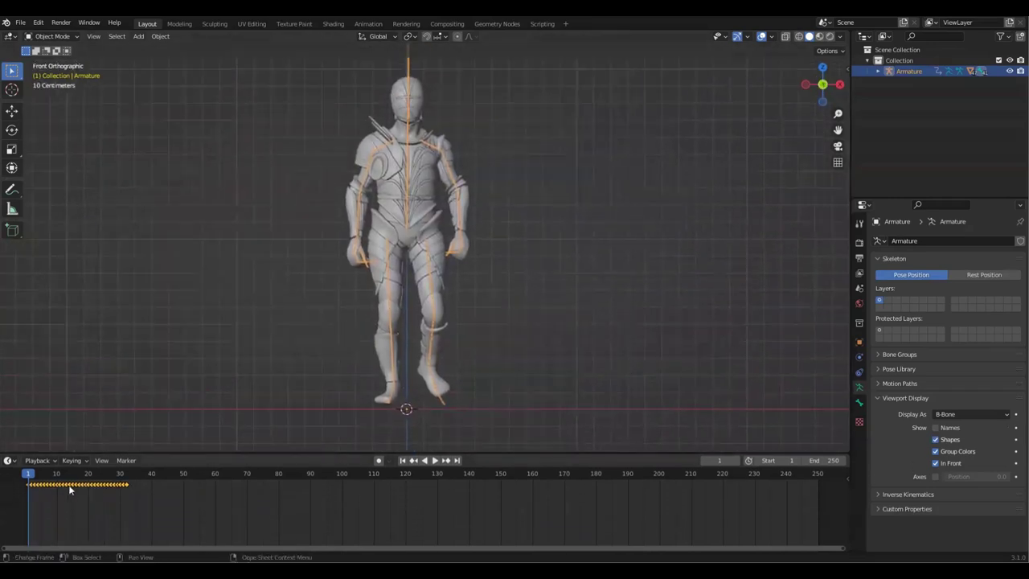
Play the walking animation, scrub past its last keyframes, and return to frame 0.
scroll(399, 269, up, 1)
shift+middle_drag(401, 261, 422, 260)
scroll(439, 259, down, 1)
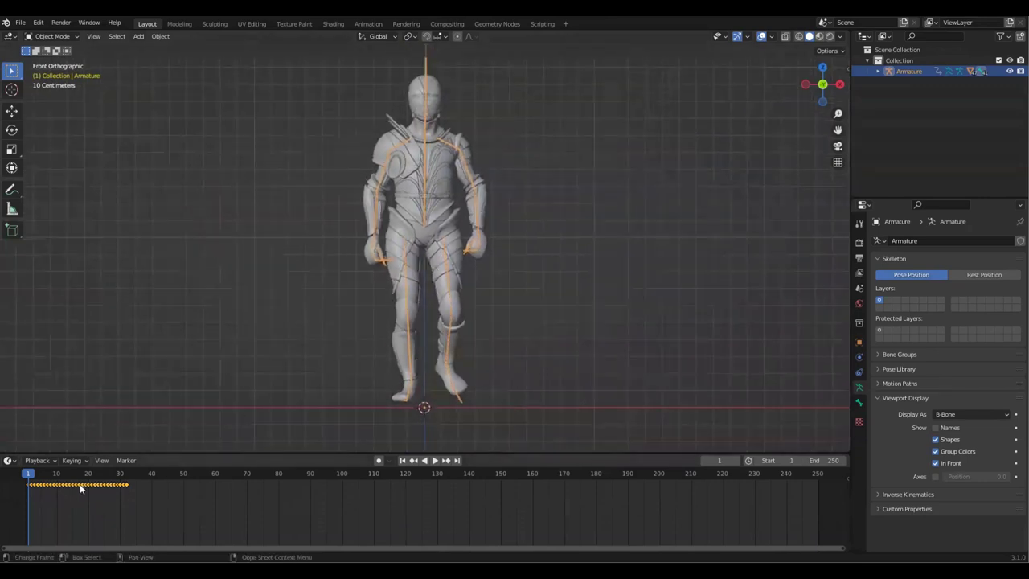
key(space)
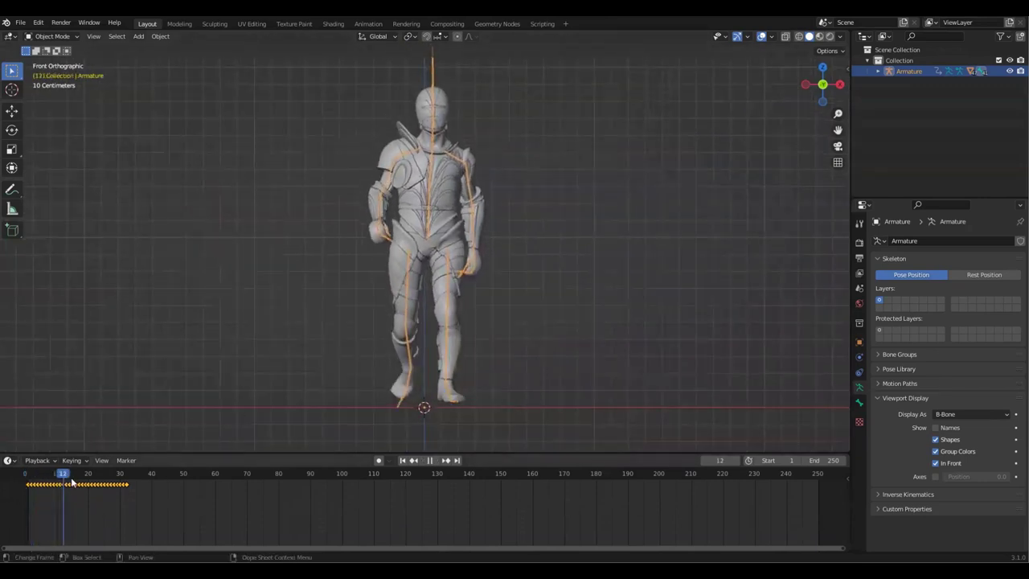
drag(127, 481, 178, 486)
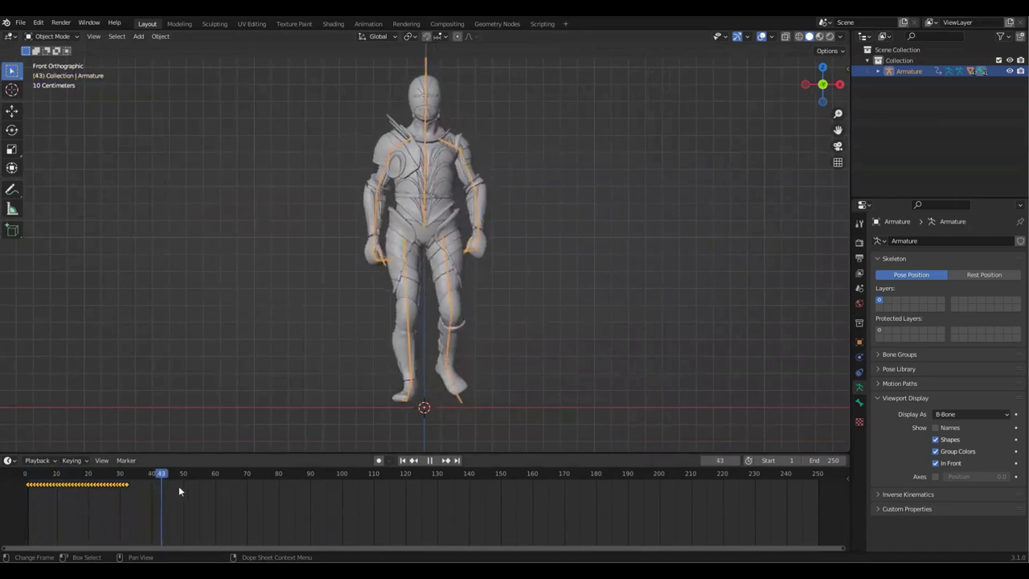
drag(342, 494, 4, 485)
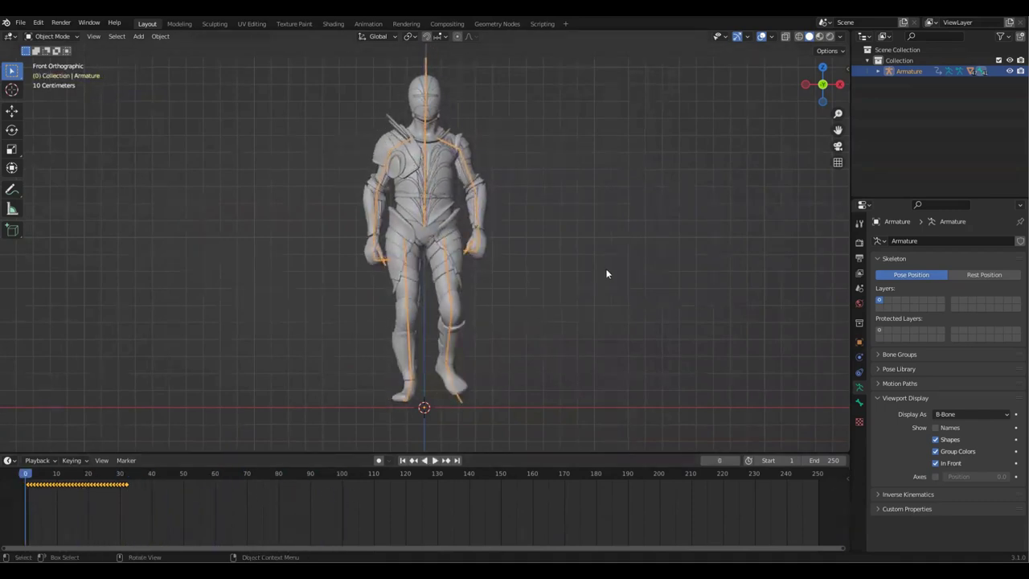
Select the armature's whole hierarchy, duplicate it, and place the copy beside the original knight in the negative X direction.
shift+middle_drag(607, 274, 591, 274)
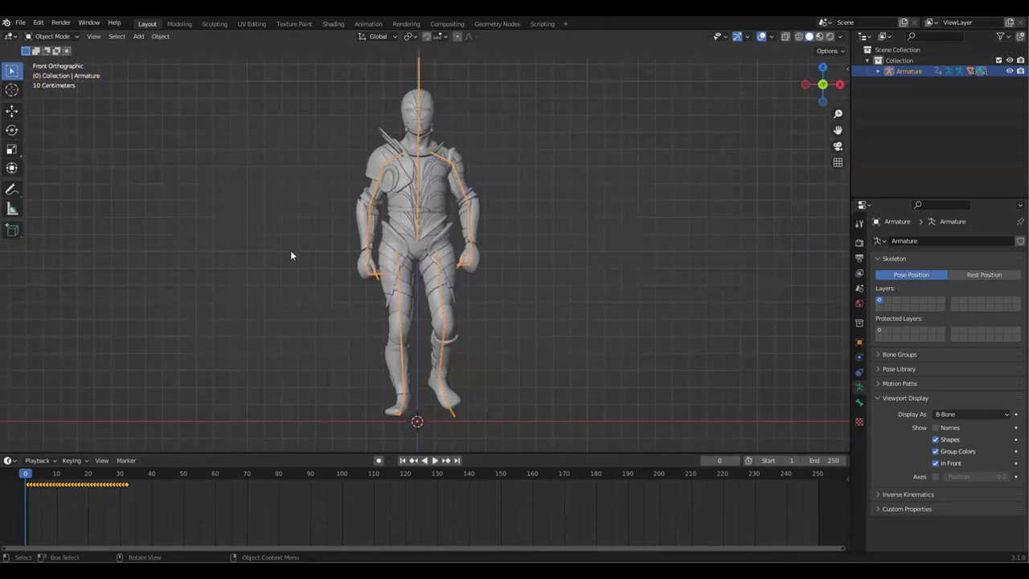
middle_drag(269, 255, 326, 228)
scroll(461, 196, up, 3)
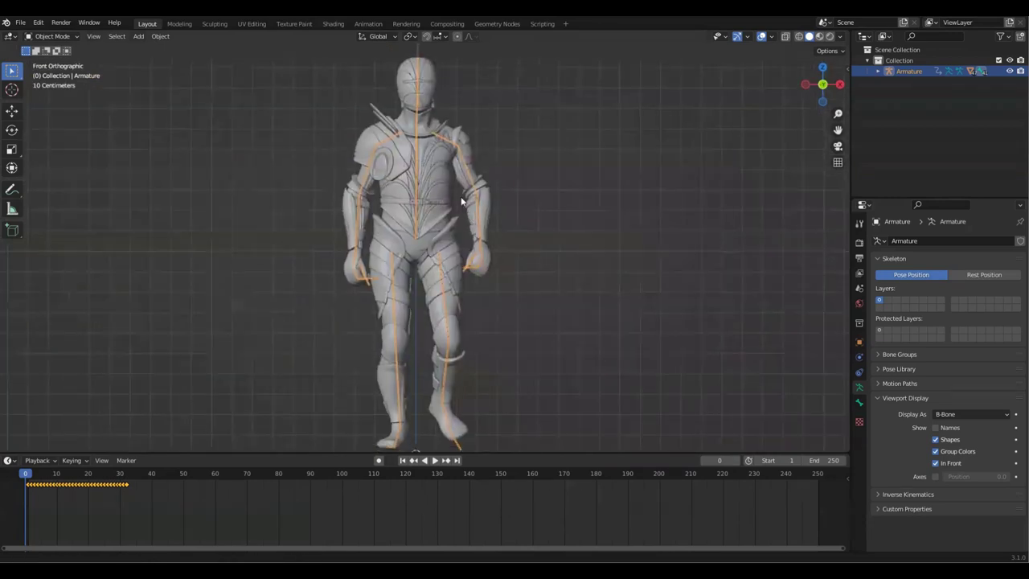
right_click(911, 73)
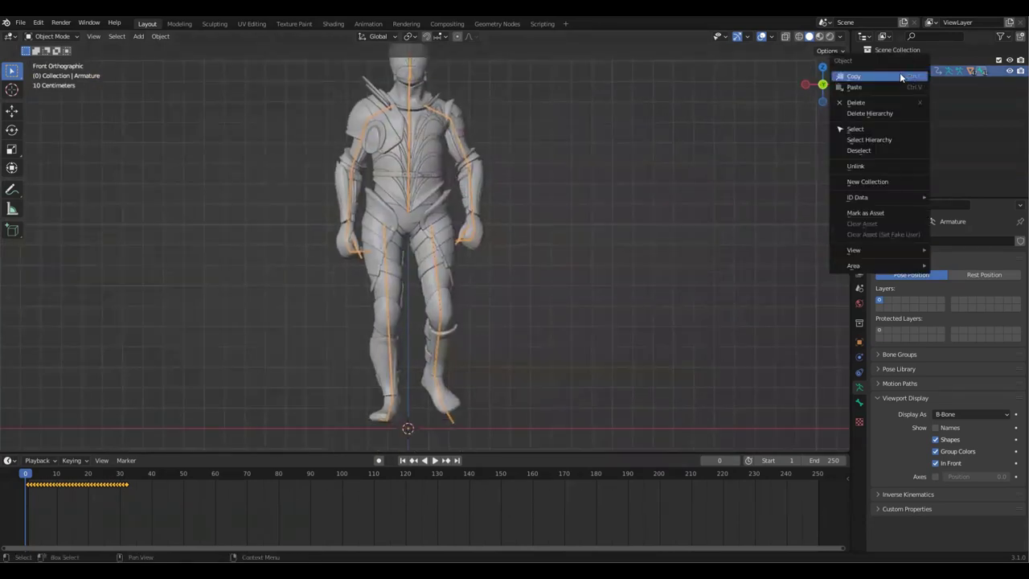
click(884, 140)
scroll(580, 237, down, 2)
shift+middle_drag(528, 114, 528, 126)
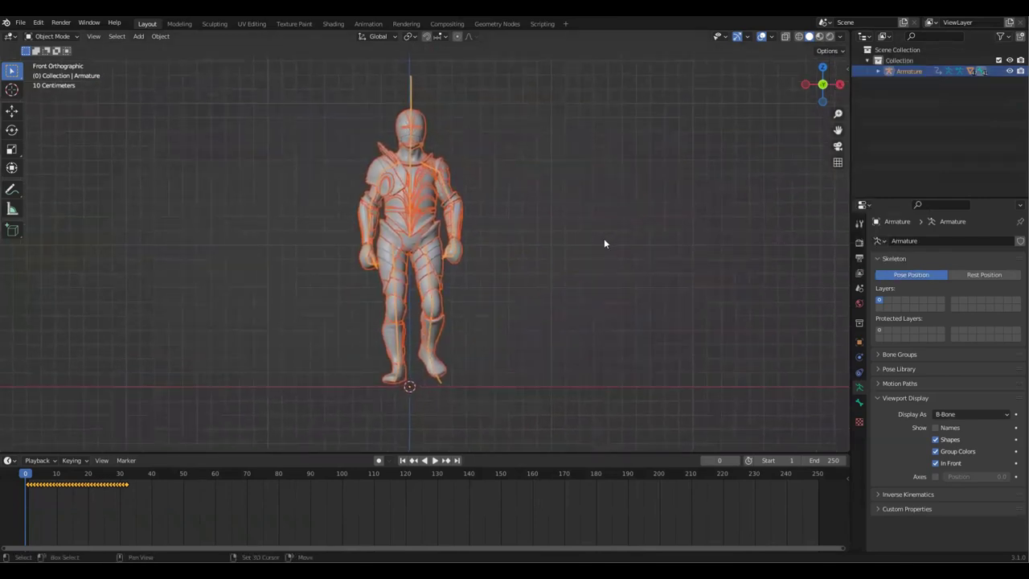
key(shift+d)
key(x)
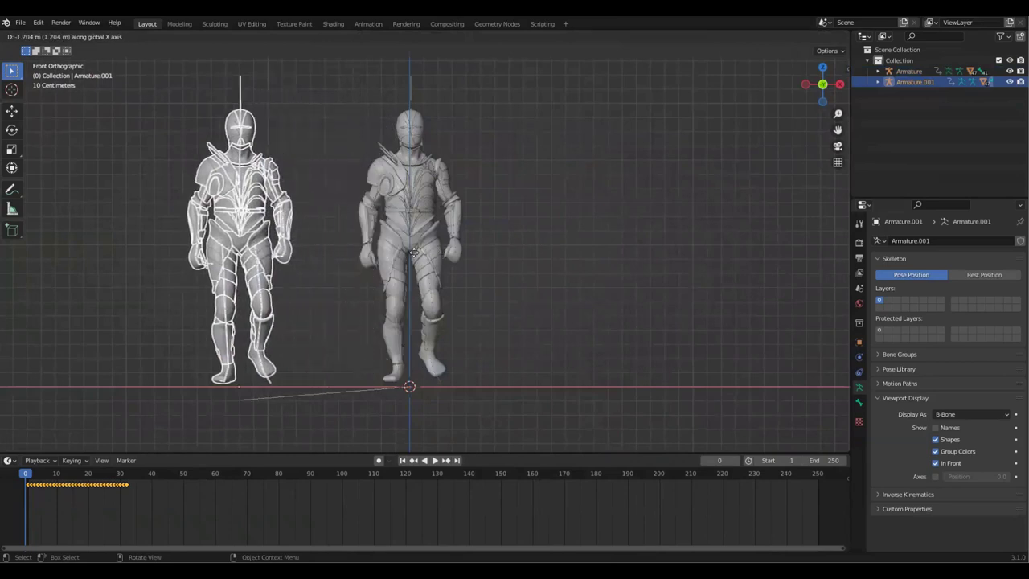
click(357, 250)
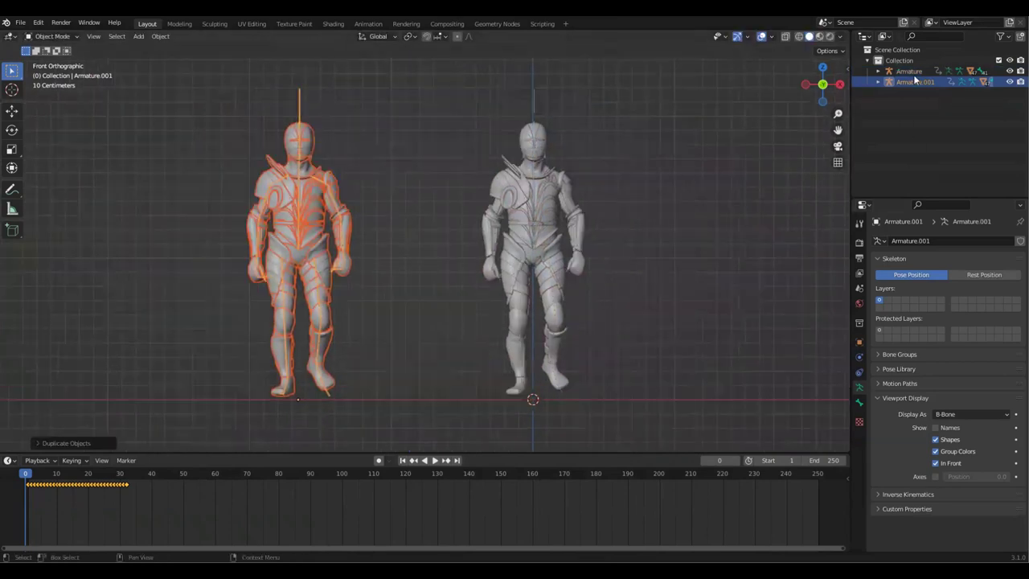
Play the animation with both knights in view, return to frame 0, and deselect everything.
shift+middle_drag(446, 287, 484, 274)
key(space)
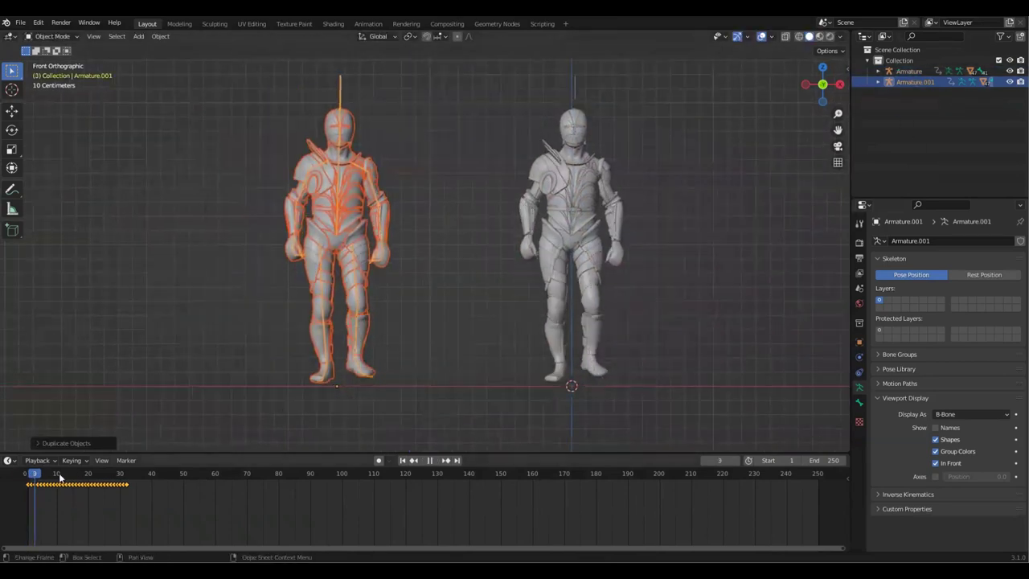
drag(53, 490, 2, 485)
key(space)
click(484, 297)
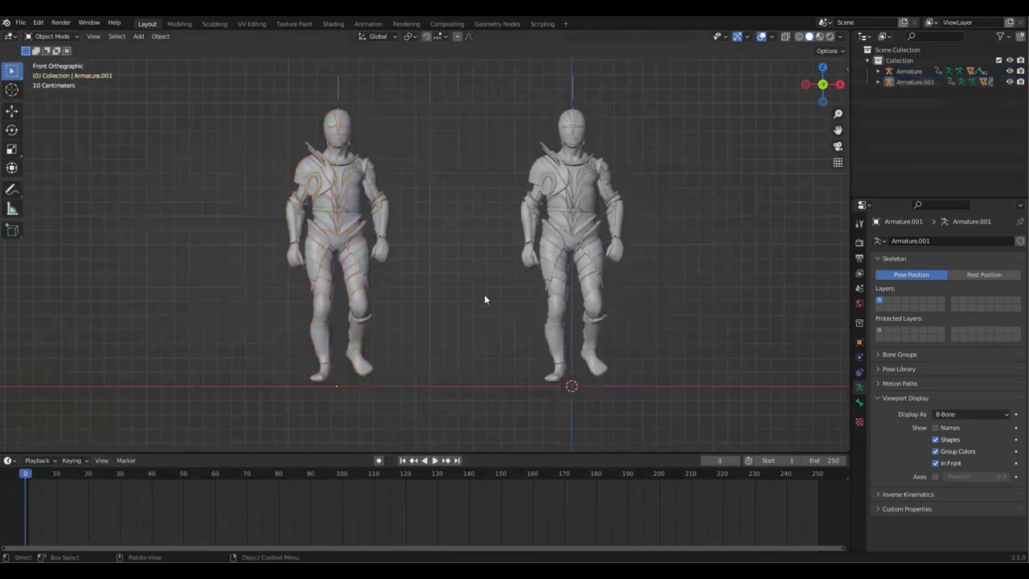
shift+middle_drag(473, 268, 473, 258)
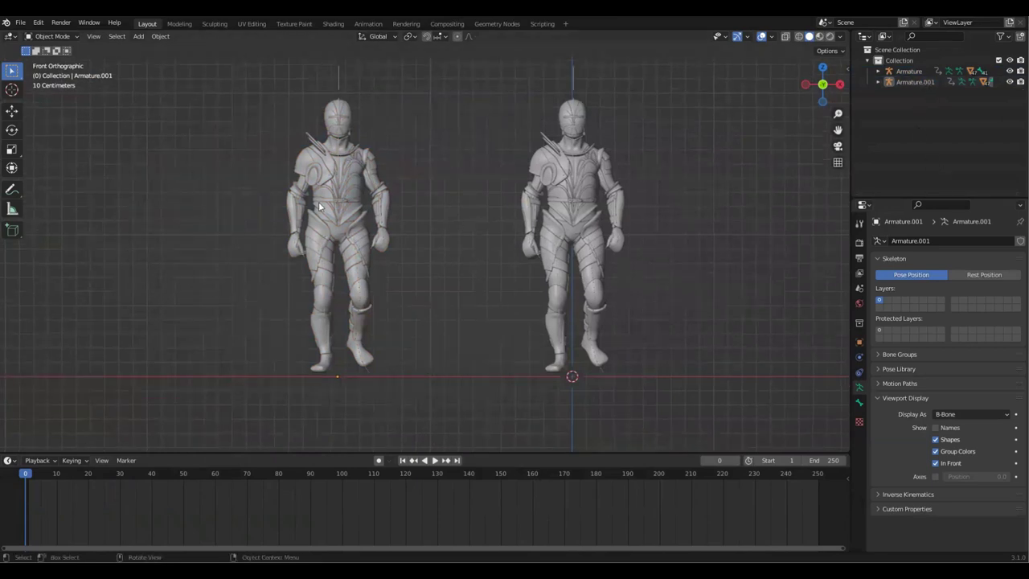
Inspect the separate meshes of the duplicated knight by selecting its chest ornament, armature, forearm plates and elbow pieces.
click(347, 197)
scroll(375, 177, up, 3)
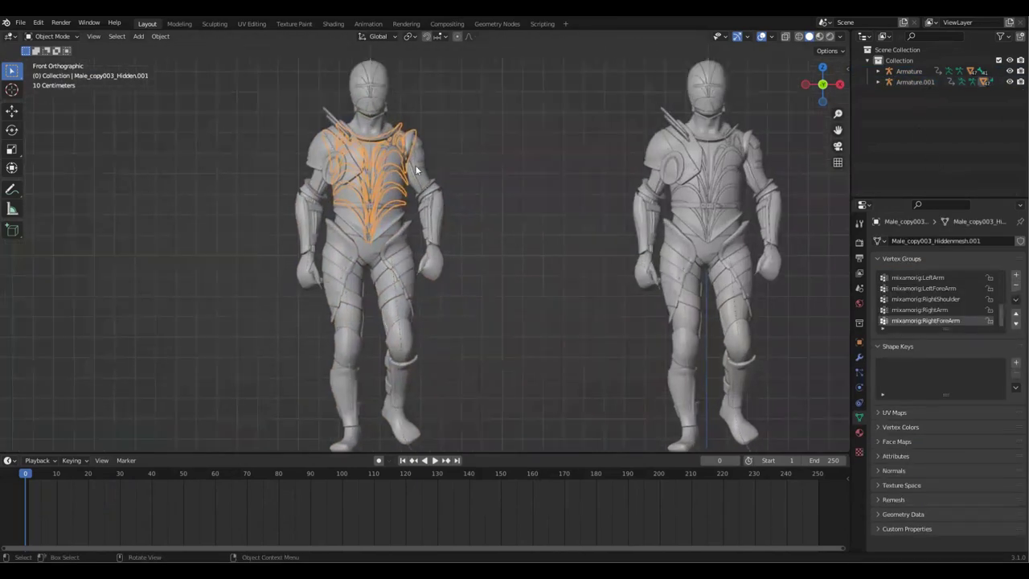
scroll(391, 205, up, 3)
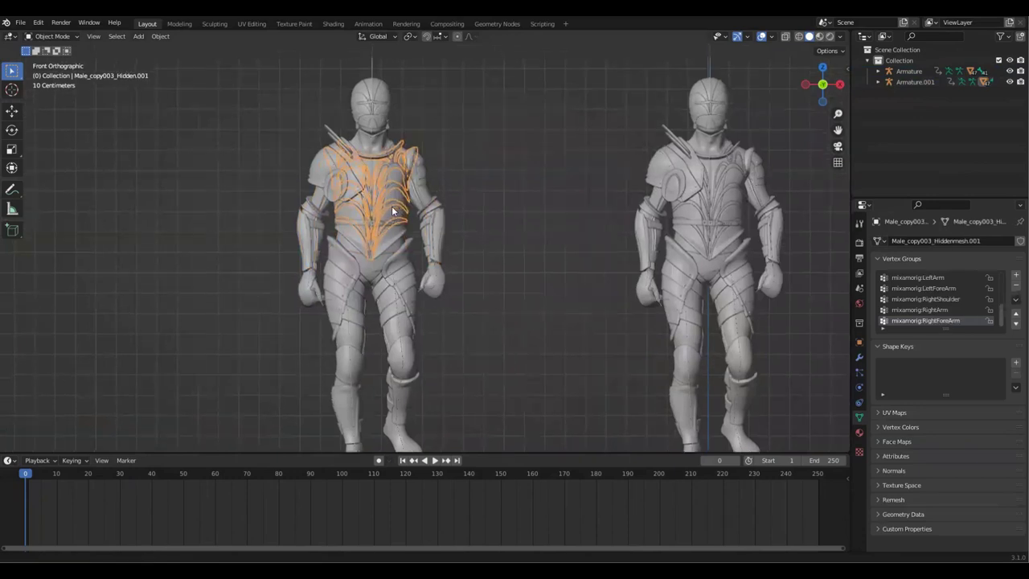
click(346, 277)
click(342, 336)
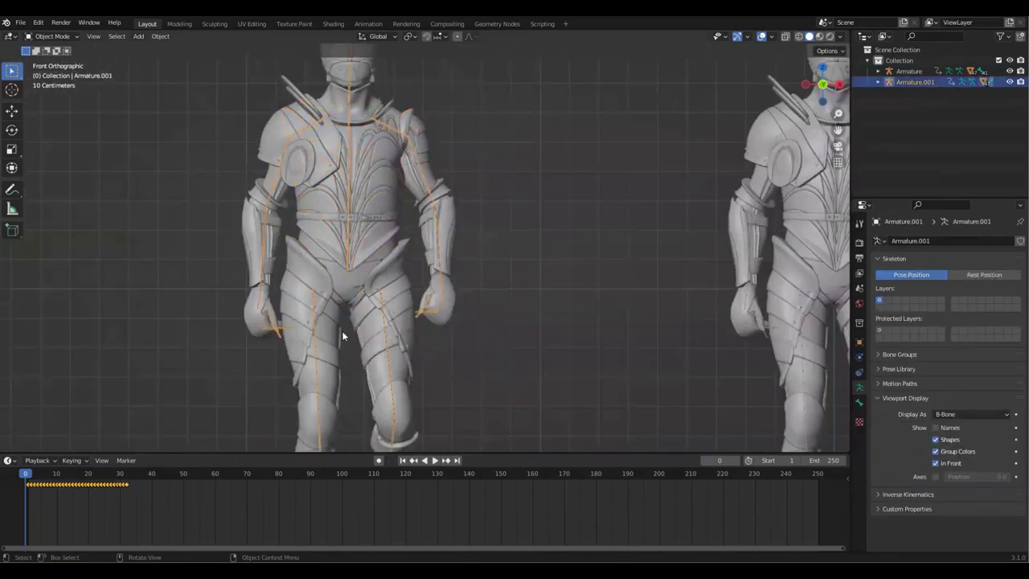
click(320, 185)
click(320, 185)
click(280, 187)
click(445, 207)
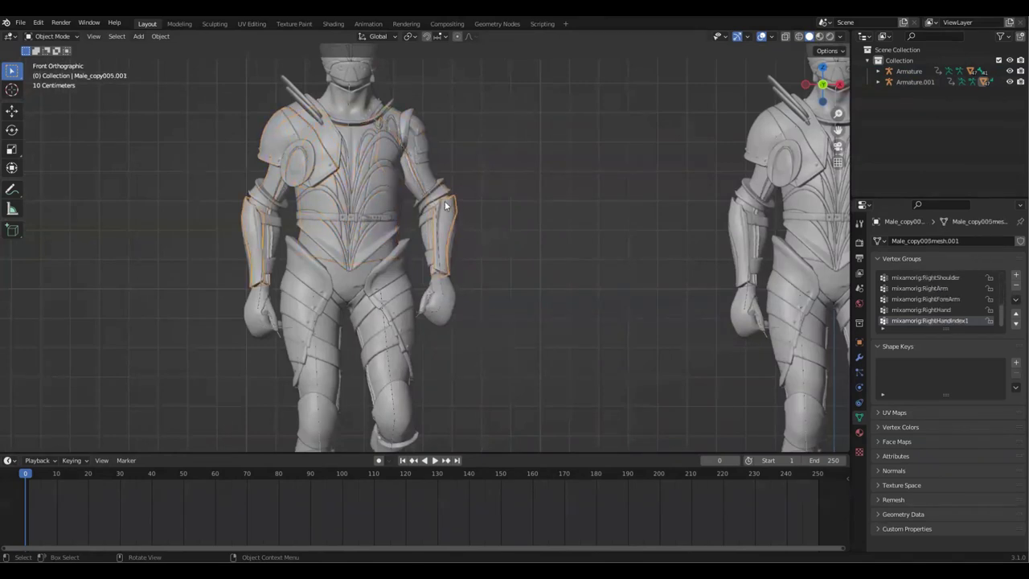
click(451, 199)
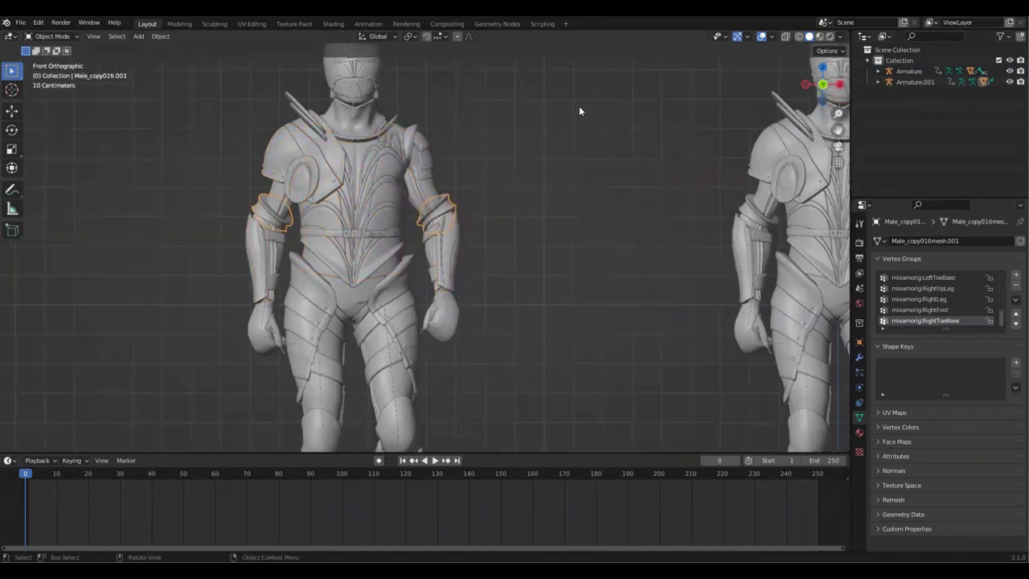
scroll(412, 245, down, 2)
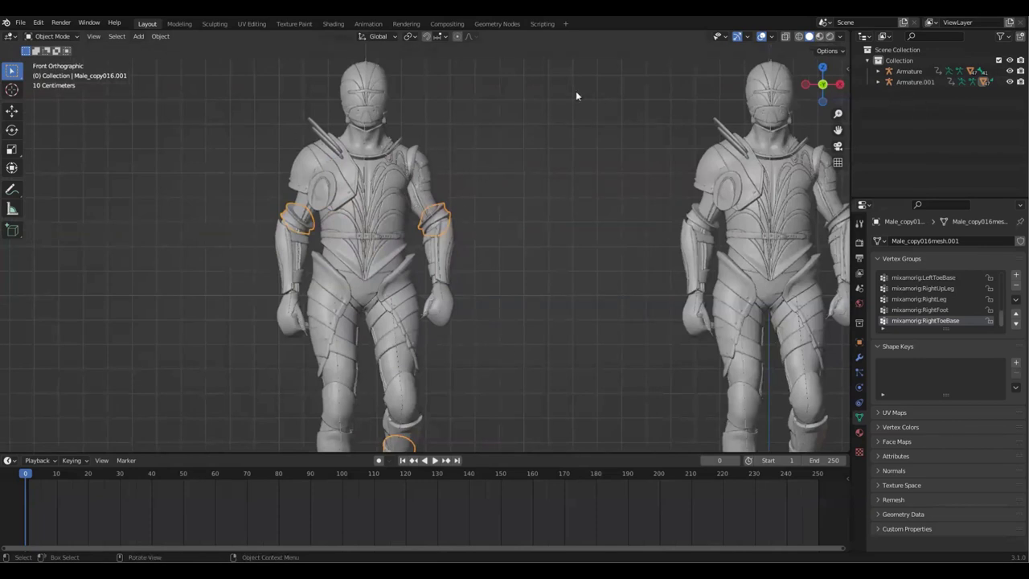
scroll(532, 229, down, 3)
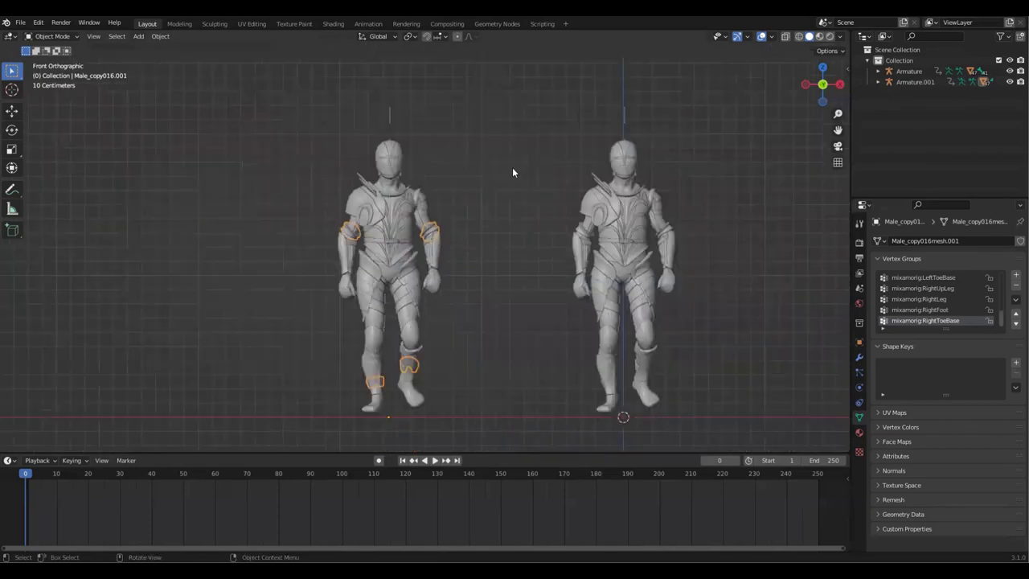
Join all meshes under Armature.001, from Male.001 through Volume500_Hidden.001, into a single object with Volume500_Hidden.001 active.
click(917, 84)
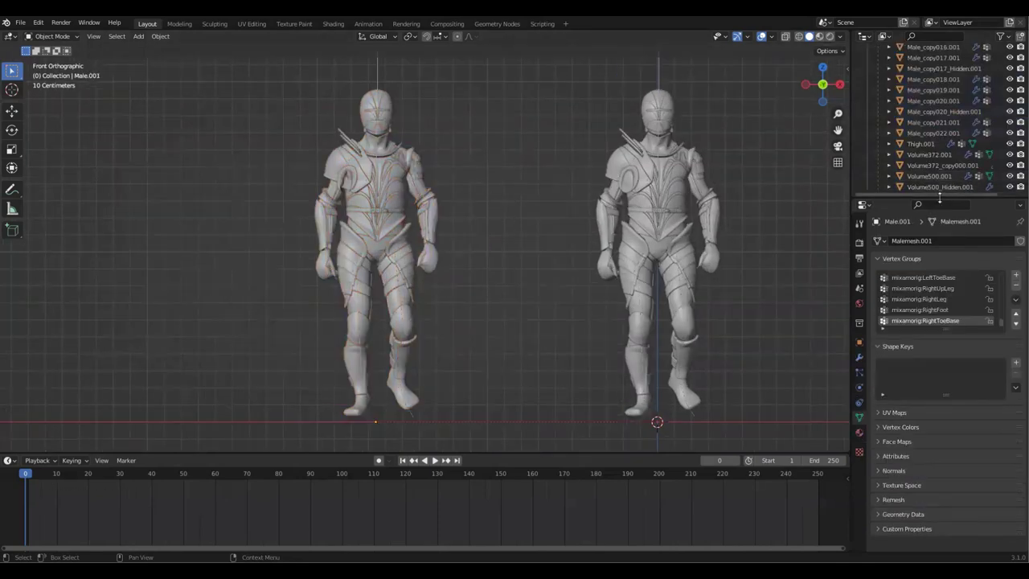
click(949, 187)
scroll(932, 136, up, 10)
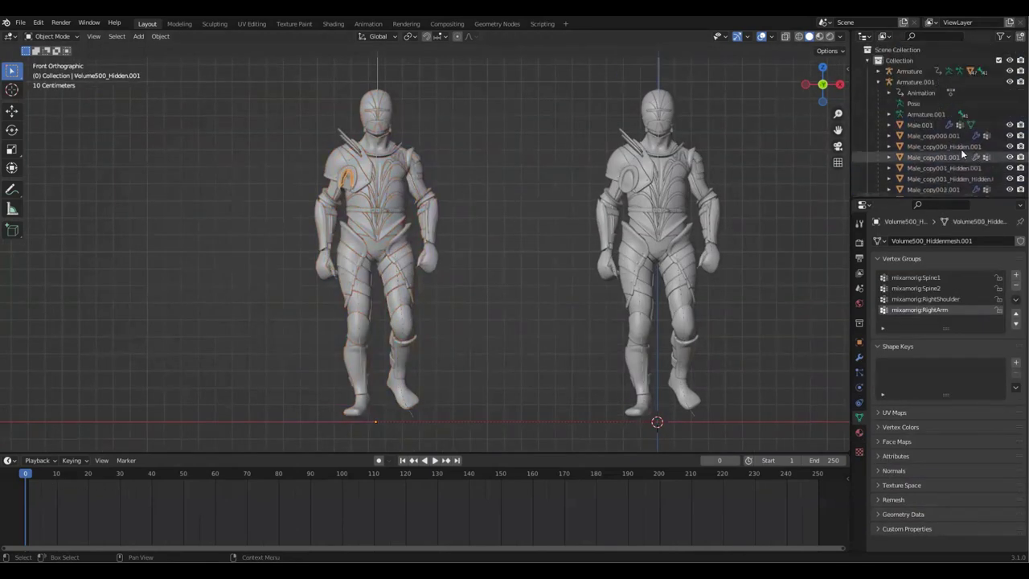
shift+click(928, 125)
key(ctrl+j)
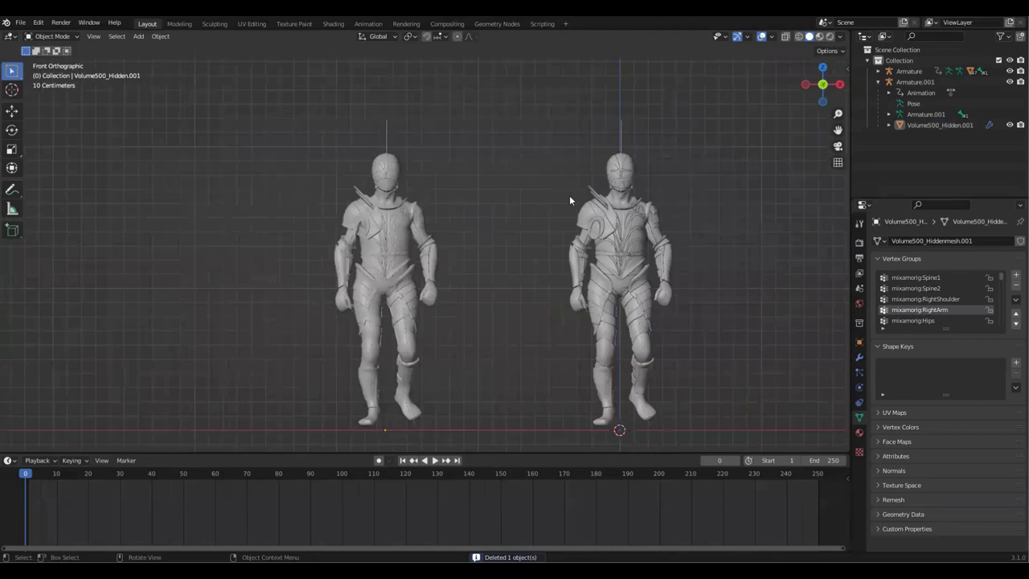
Select the duplicate's joined mesh and scrub the timeline back to frame 0 to check its animation.
click(929, 125)
shift+middle_drag(473, 242, 468, 209)
drag(52, 470, 11, 468)
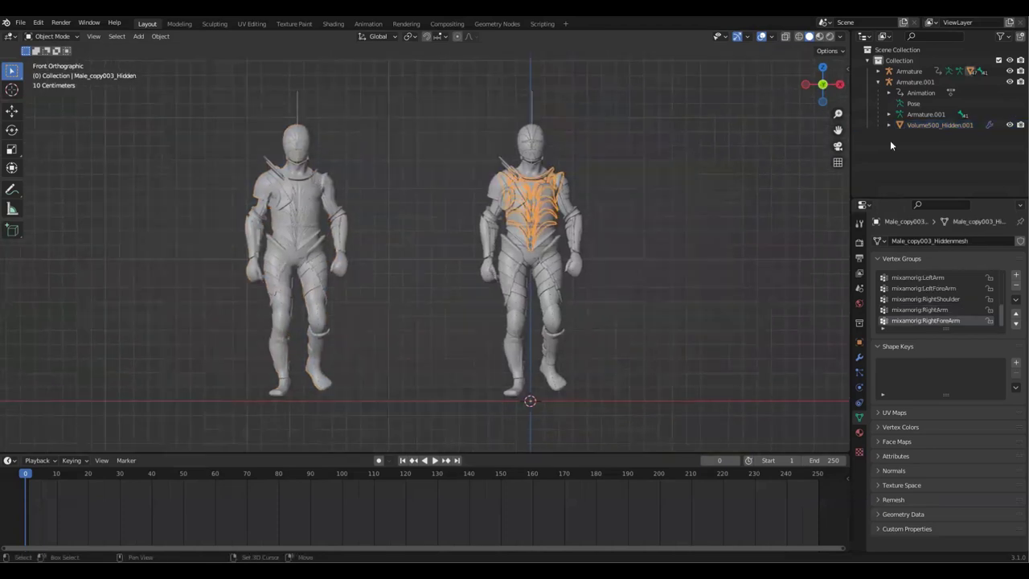
Join all meshes of the original knight, from Male through Volume500_Hidden_Hidden, into the Male object.
click(878, 71)
click(580, 154)
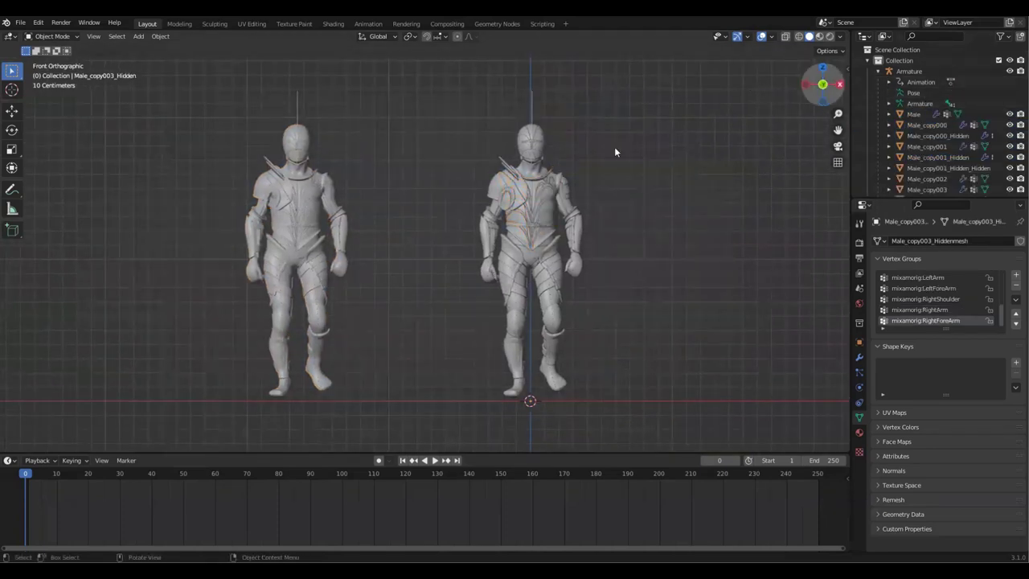
click(879, 74)
click(878, 74)
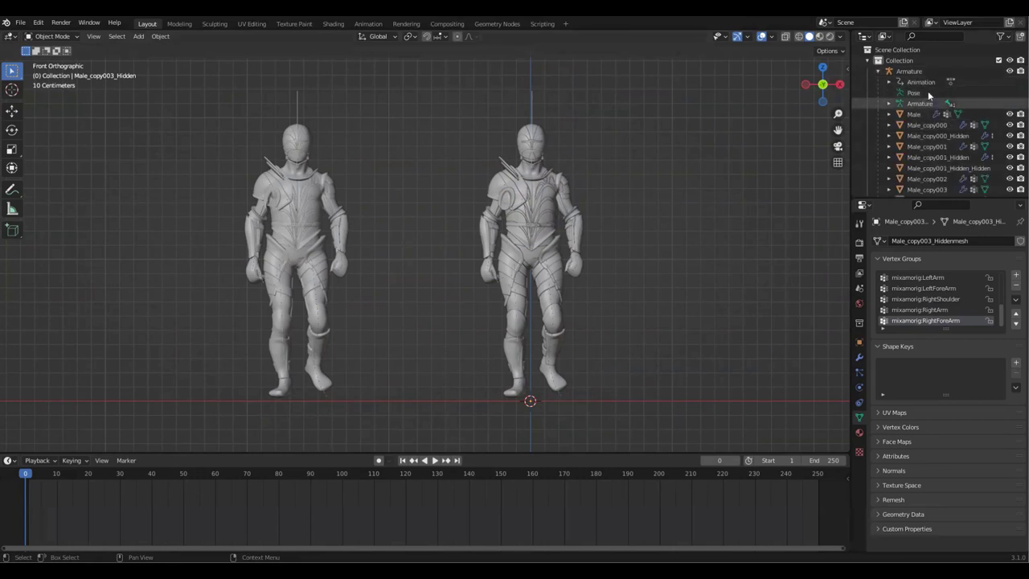
click(915, 115)
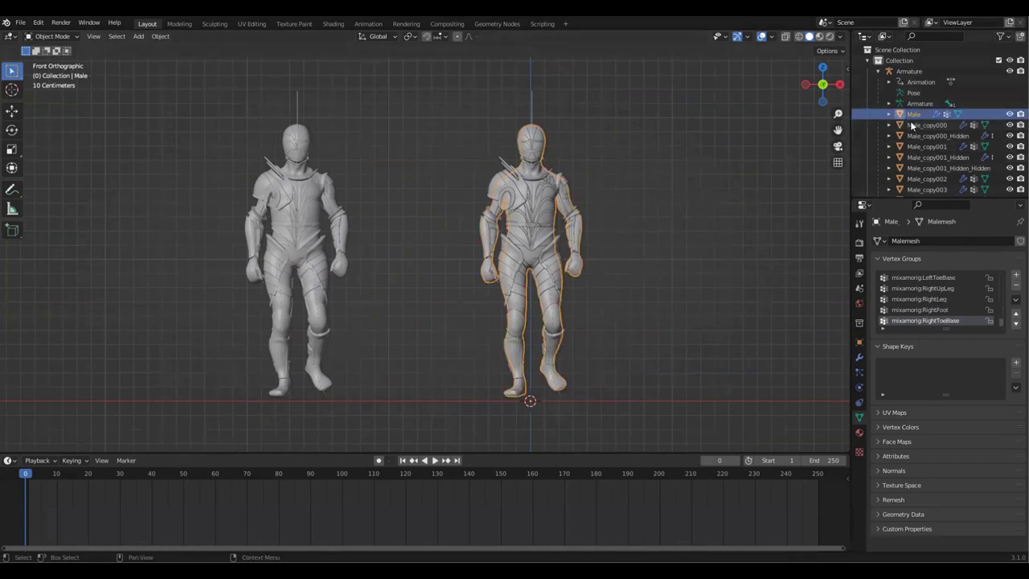
scroll(914, 126, down, 10)
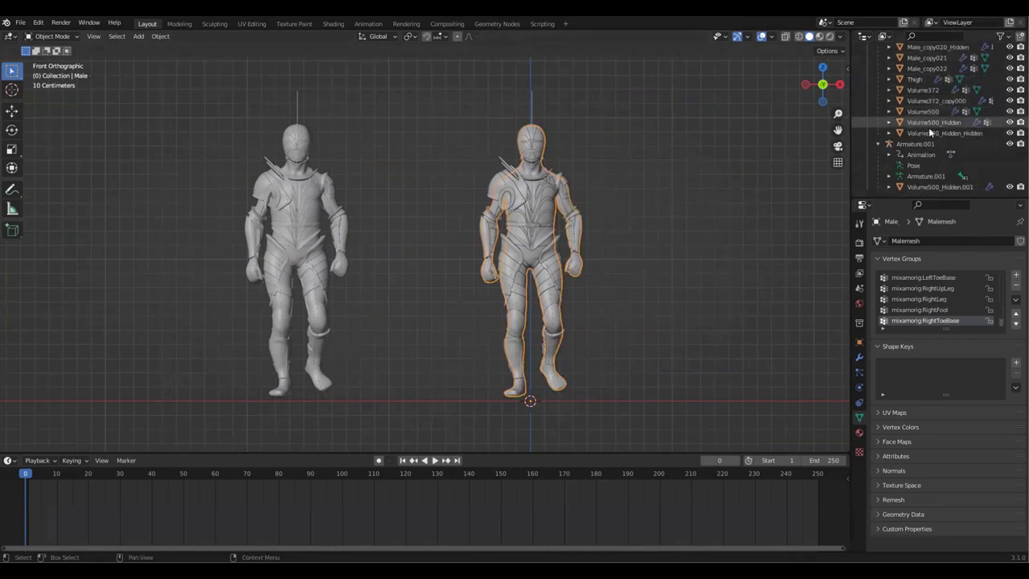
shift+click(932, 132)
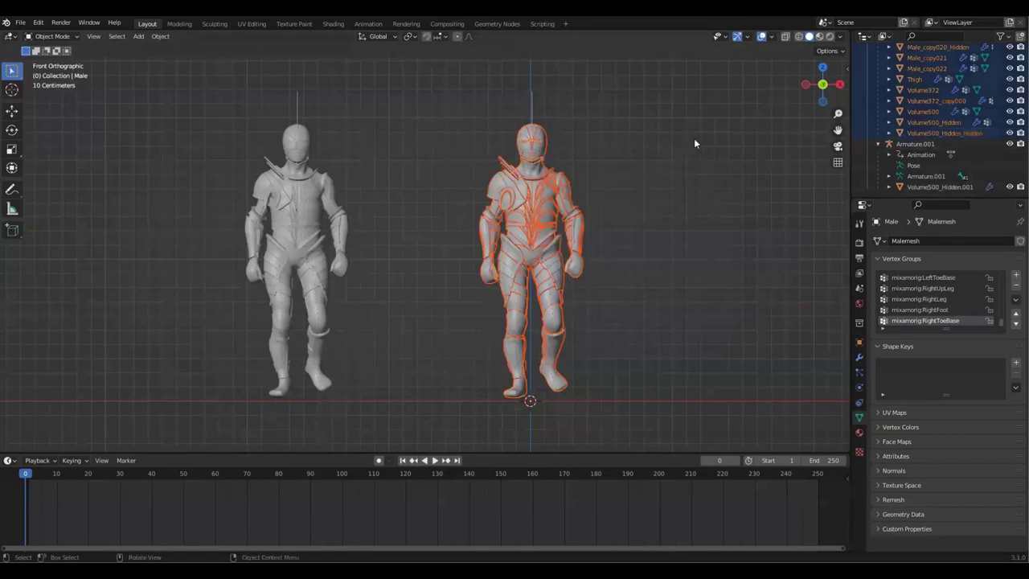
key(KP_Decimal)
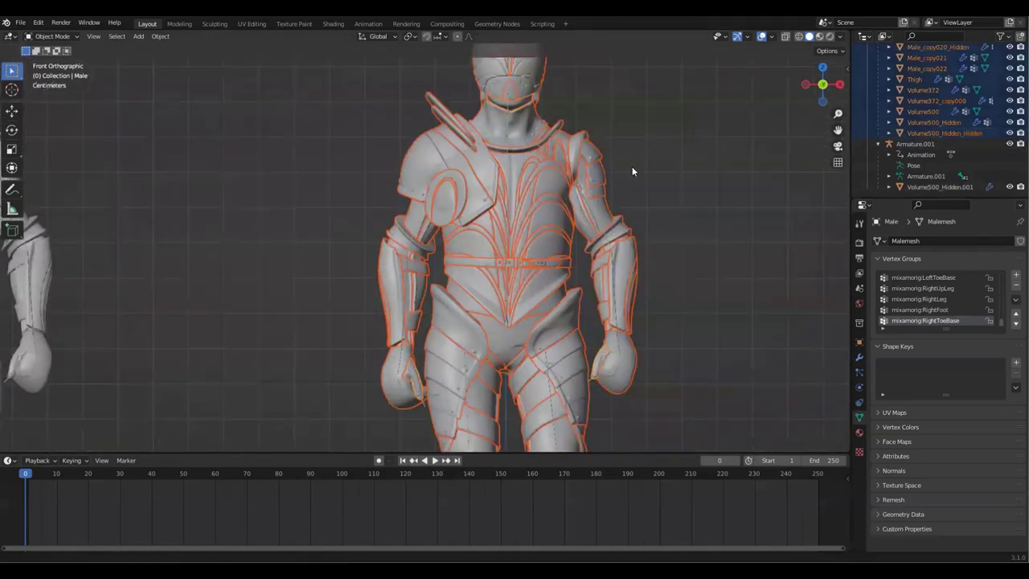
scroll(631, 165, down, 4)
key(ctrl+j)
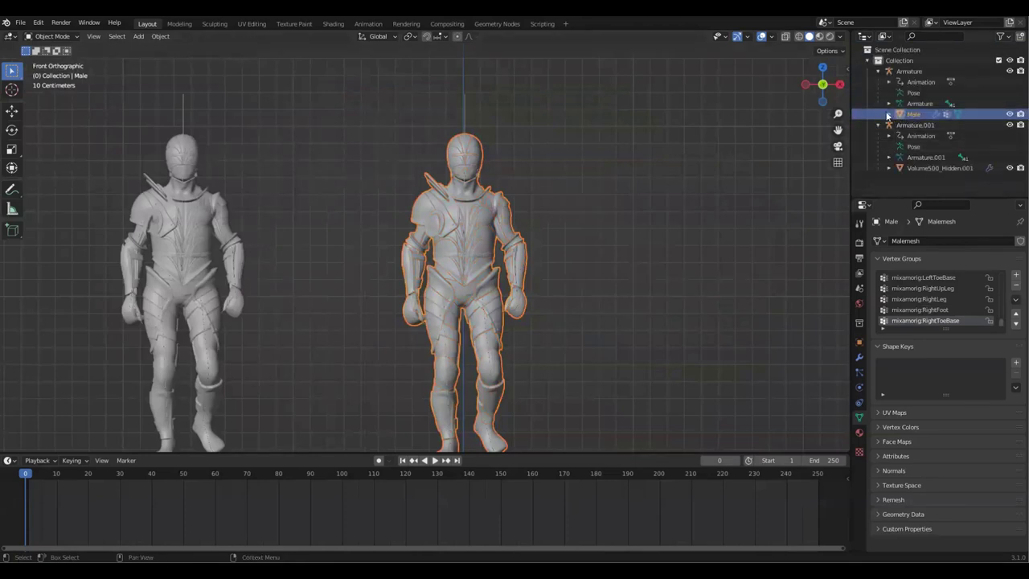
Play and stop the walking animation to compare both joined knights, returning to frame 0 and the front view.
scroll(222, 436, down, 1)
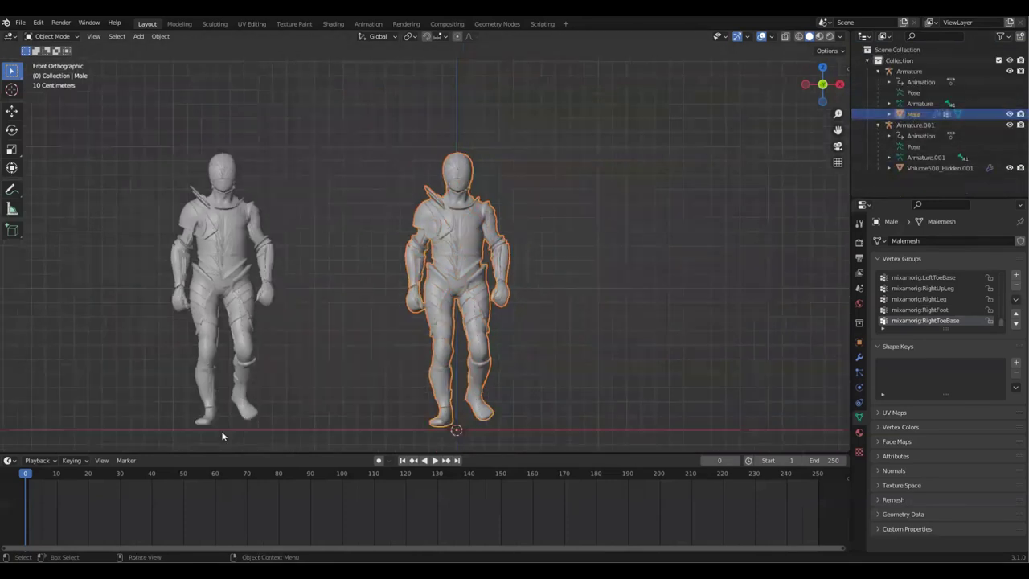
key(space)
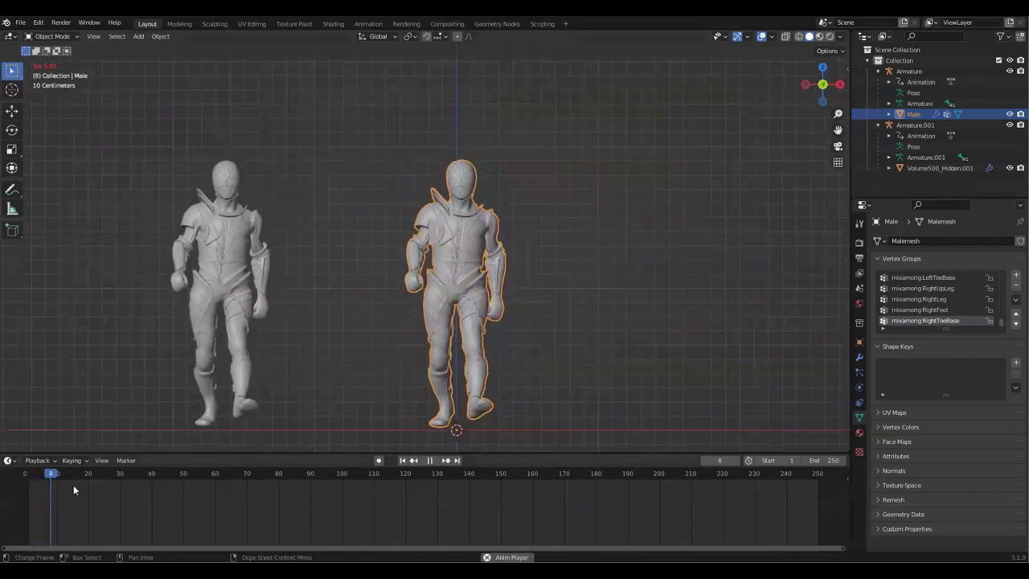
key(space)
key(space)
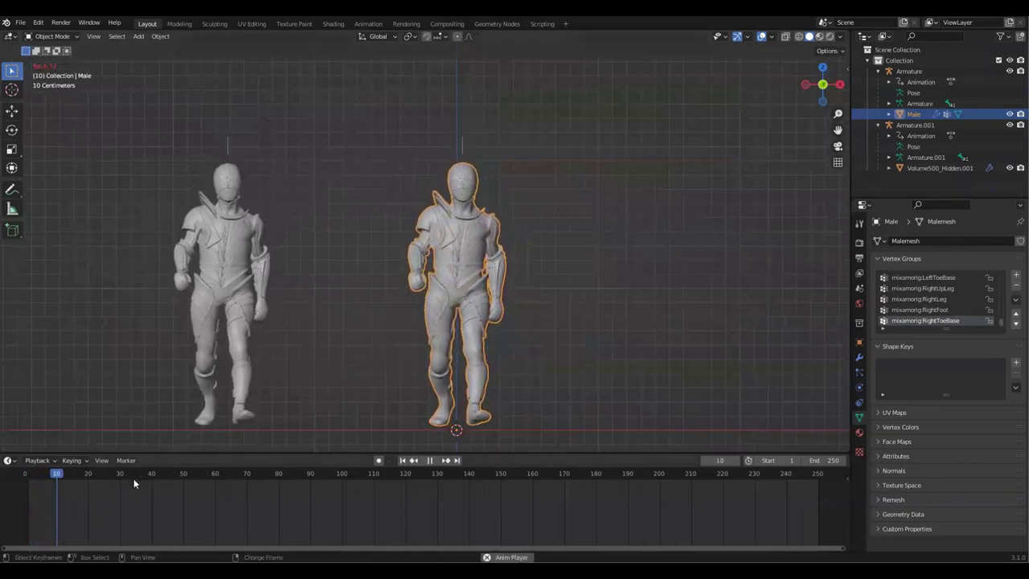
middle_drag(328, 268, 394, 261)
key(space)
drag(112, 476, 2, 473)
scroll(617, 309, down, 3)
middle_drag(606, 299, 602, 277)
key(grave)
click(373, 299)
scroll(372, 300, up, 3)
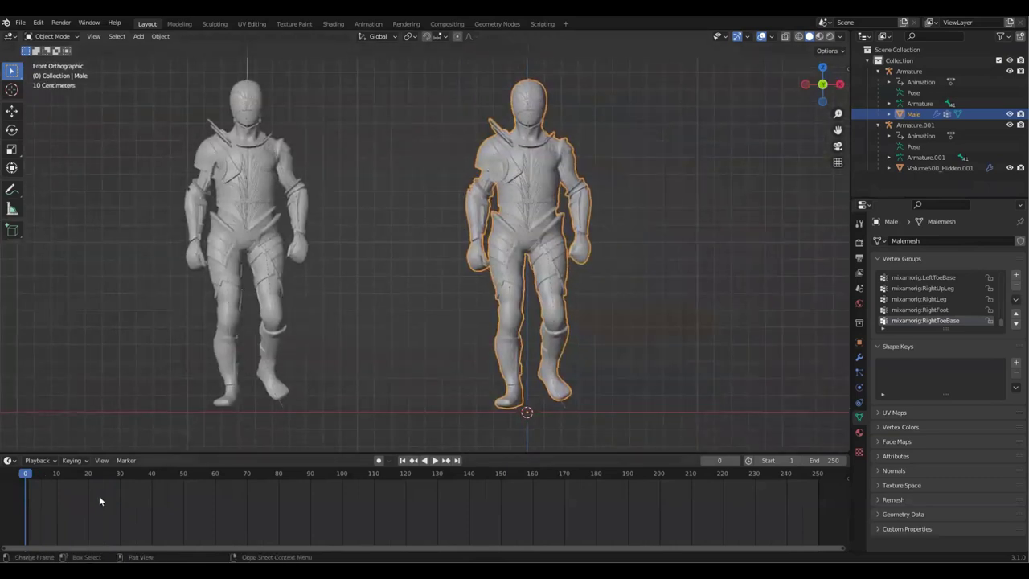
Advance the walking animation to frame 8 and view the pose of both knights in perspective.
key(space)
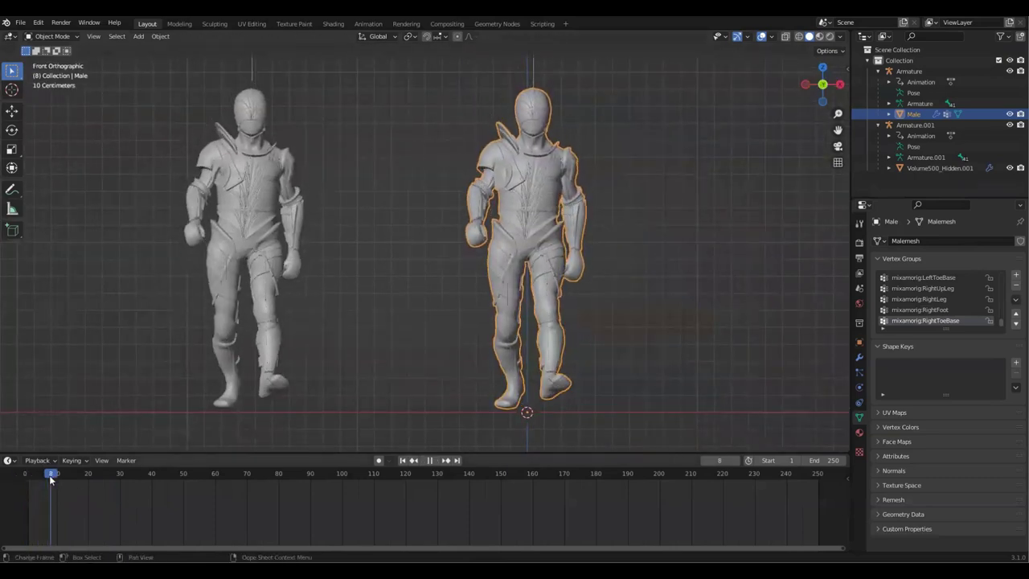
key(space)
middle_drag(265, 386, 743, 347)
middle_drag(699, 226, 623, 144)
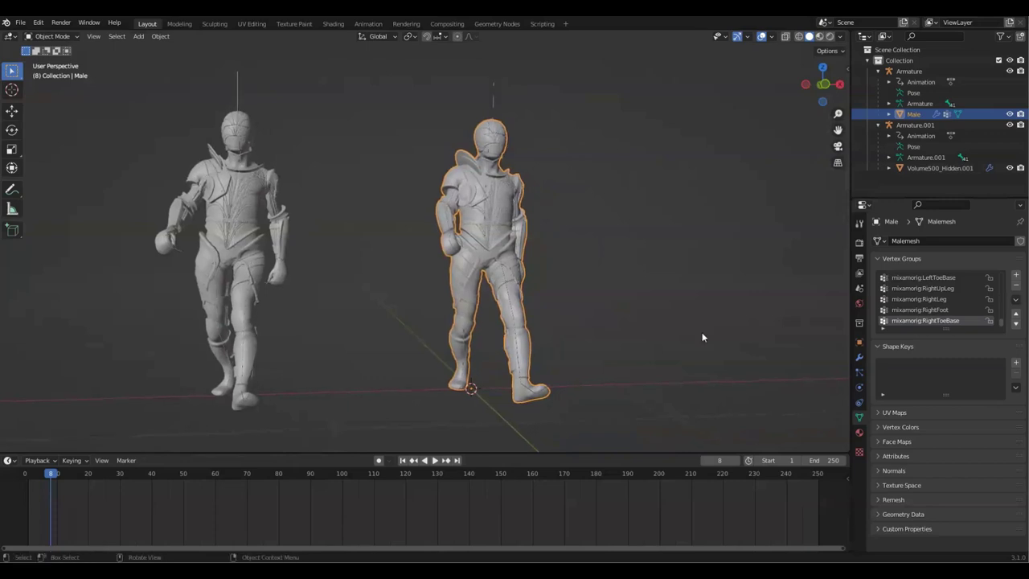
Clear the parent of the original knight's Male mesh while keeping its transformation.
click(806, 183)
click(525, 196)
middle_drag(681, 218, 665, 249)
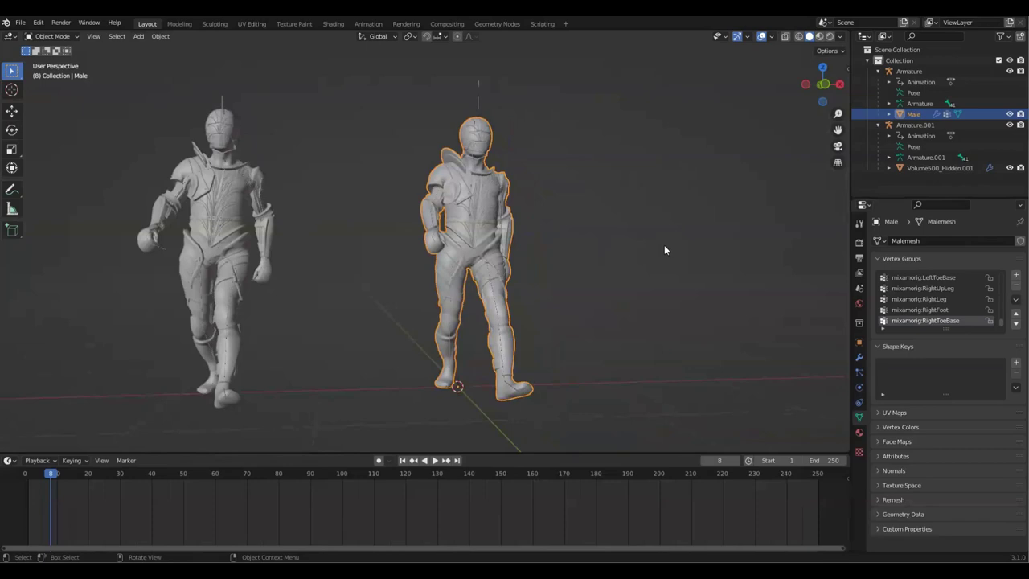
key(alt+p)
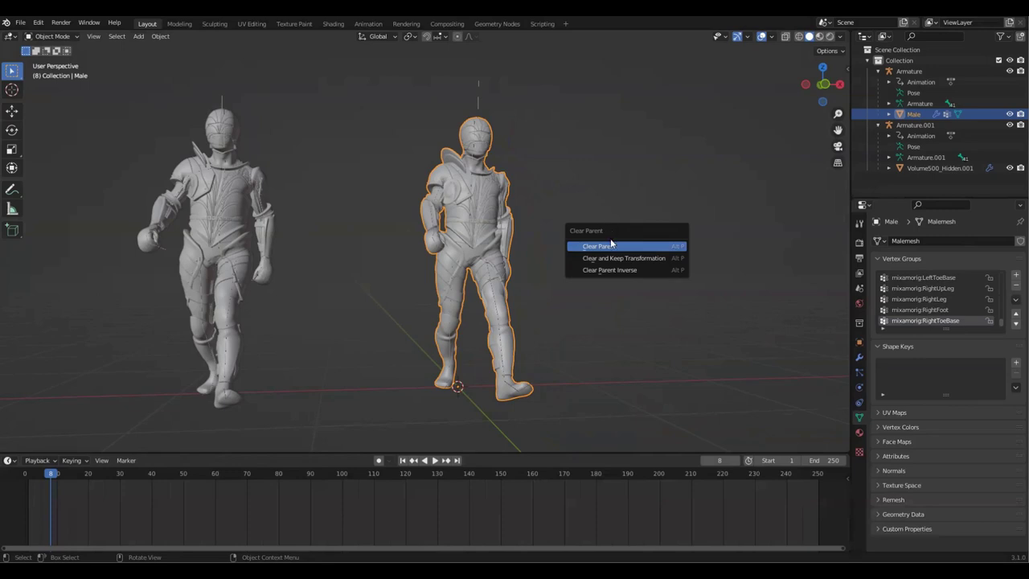
click(656, 261)
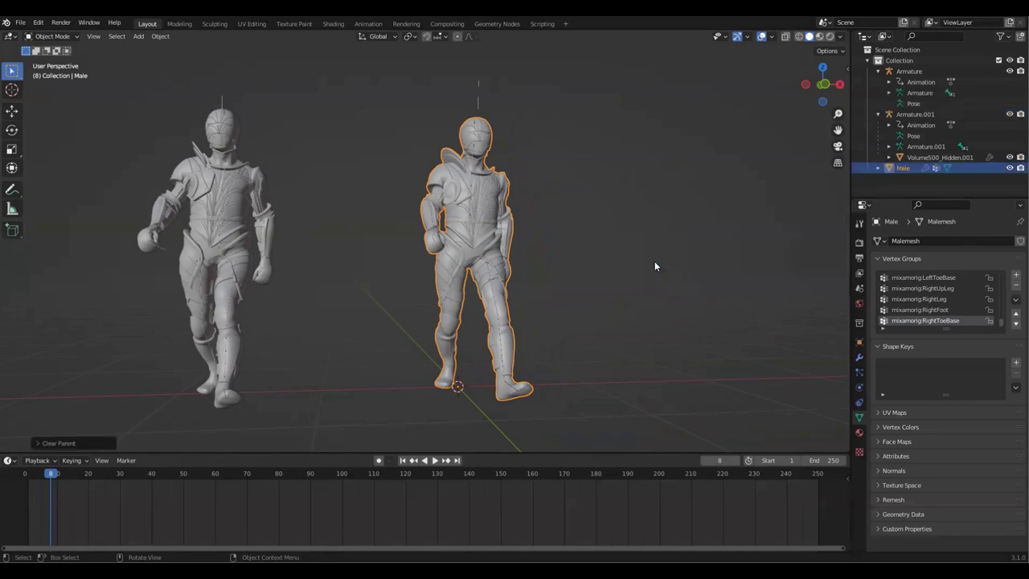
Apply the Armature modifier of the Male mesh to bake in its frame 8 pose.
mouse_move(634, 197)
shift+middle_down()
mouse_move(625, 228)
mouse_move(642, 229)
shift+middle_up()
scroll(438, 113, down, 1)
drag(441, 112, 485, 140)
mouse_move(625, 315)
middle_down()
mouse_move(642, 279)
mouse_move(499, 202)
mouse_move(492, 225)
middle_up()
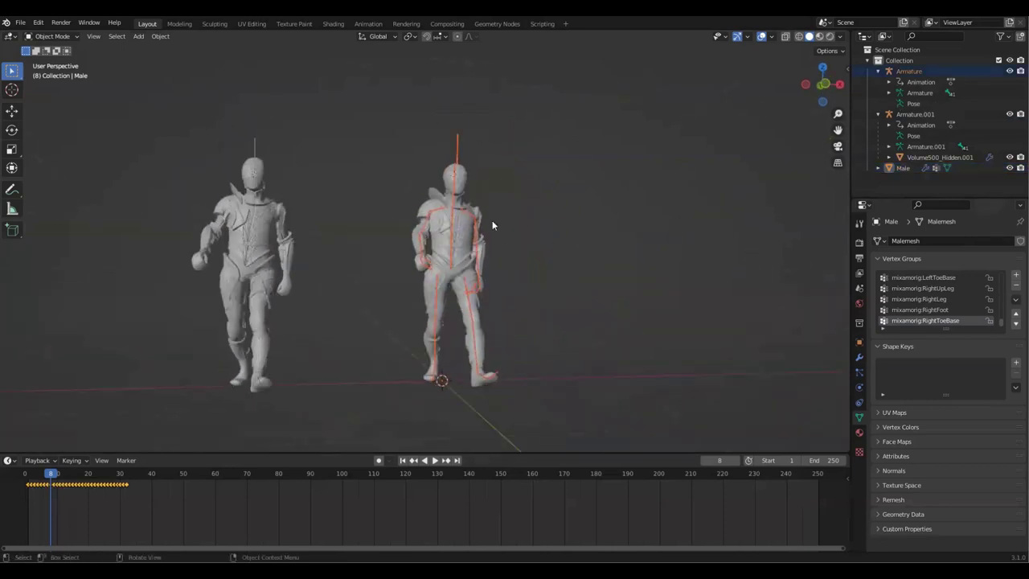
click(479, 215)
middle_drag(525, 273, 416, 177)
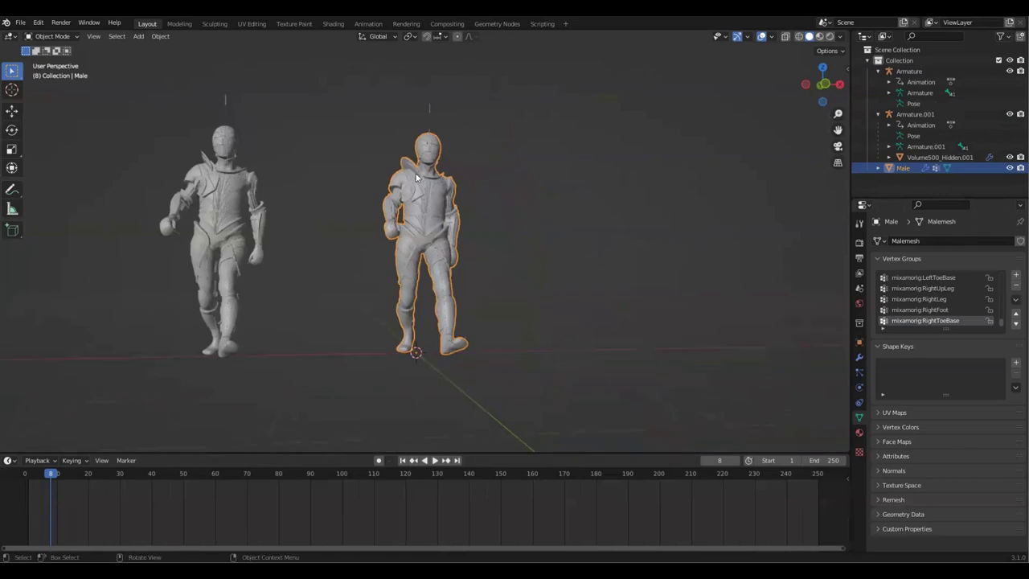
click(859, 357)
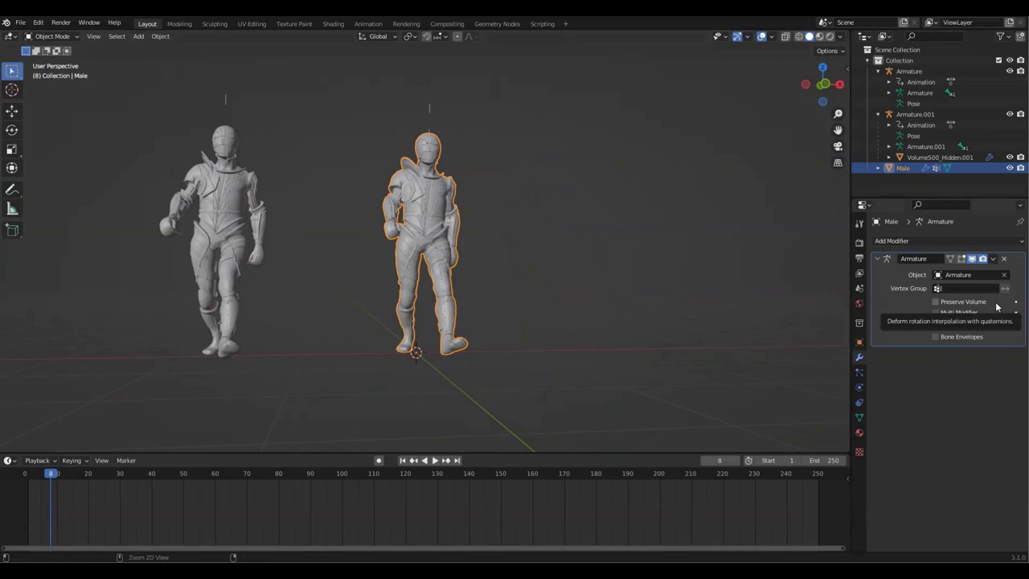
key(ctrl+a)
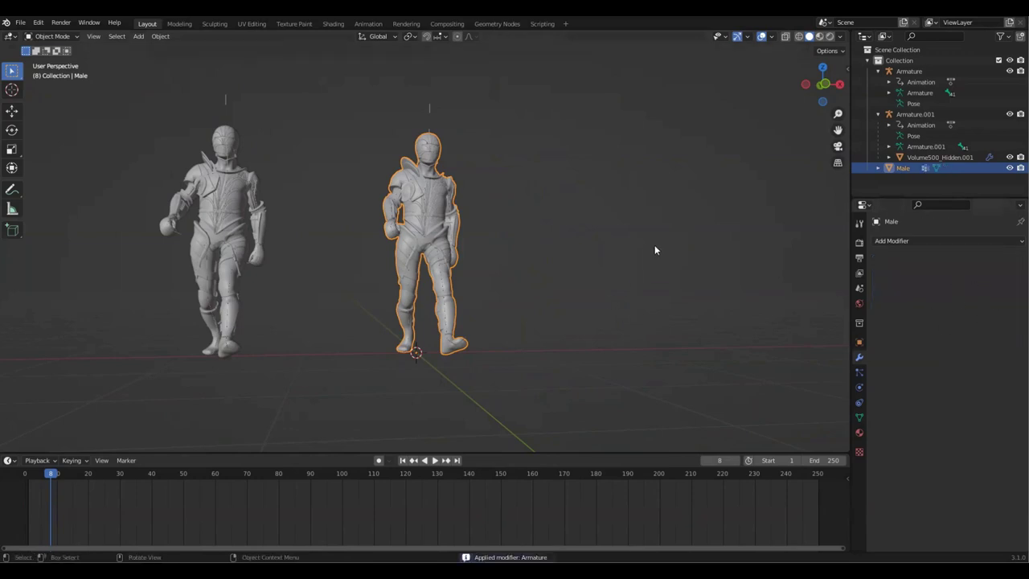
Check with a cancelled trial move that the Male mesh is independent of its armature.
scroll(615, 211, up, 1)
shift+middle_drag(587, 189, 582, 227)
key(g)
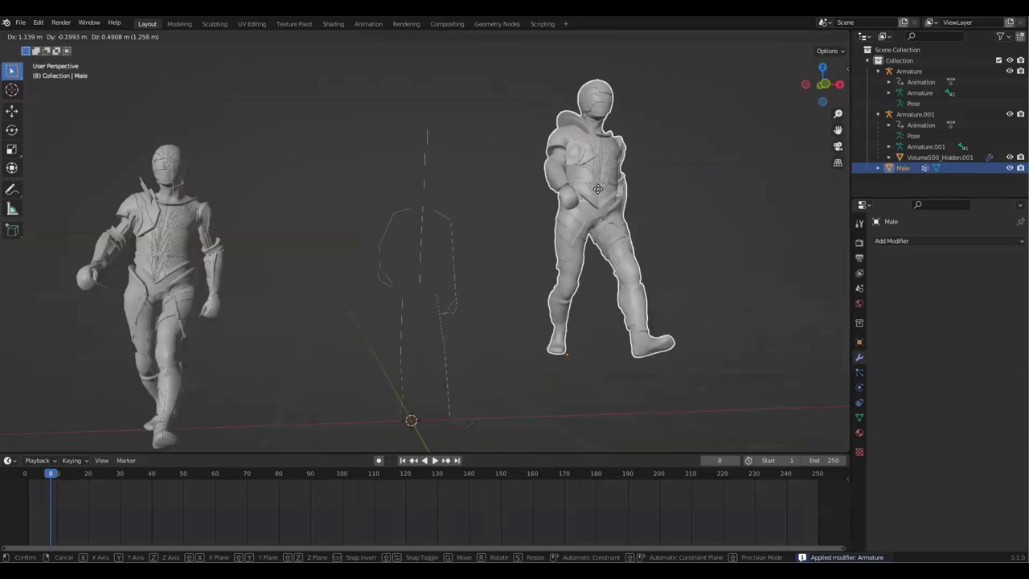
right_click(521, 282)
Play the walk on to frame 23 to compare the posed mesh with its old rig, and delete the object Armature.
drag(445, 132, 408, 109)
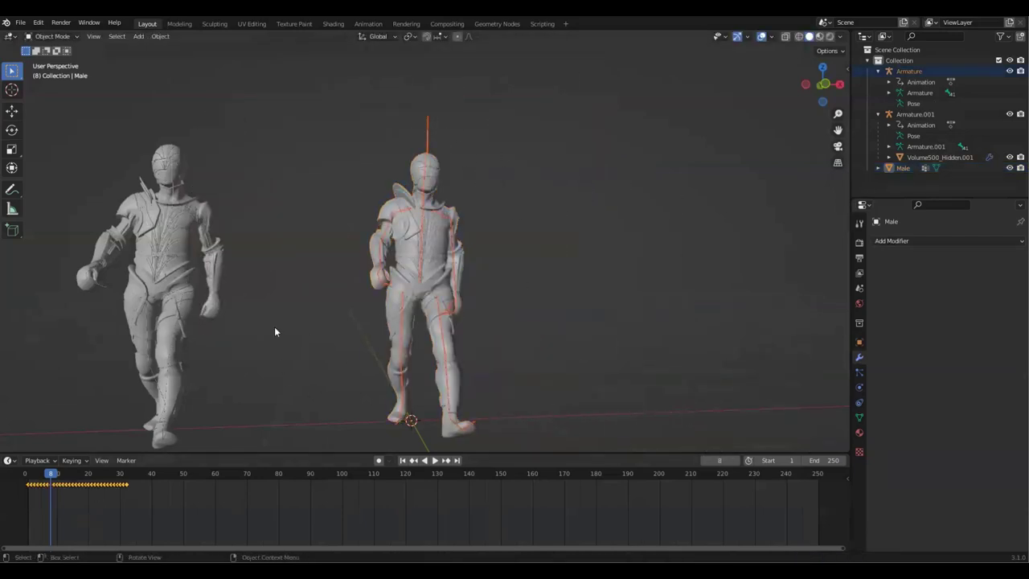
scroll(274, 331, down, 2)
key(space)
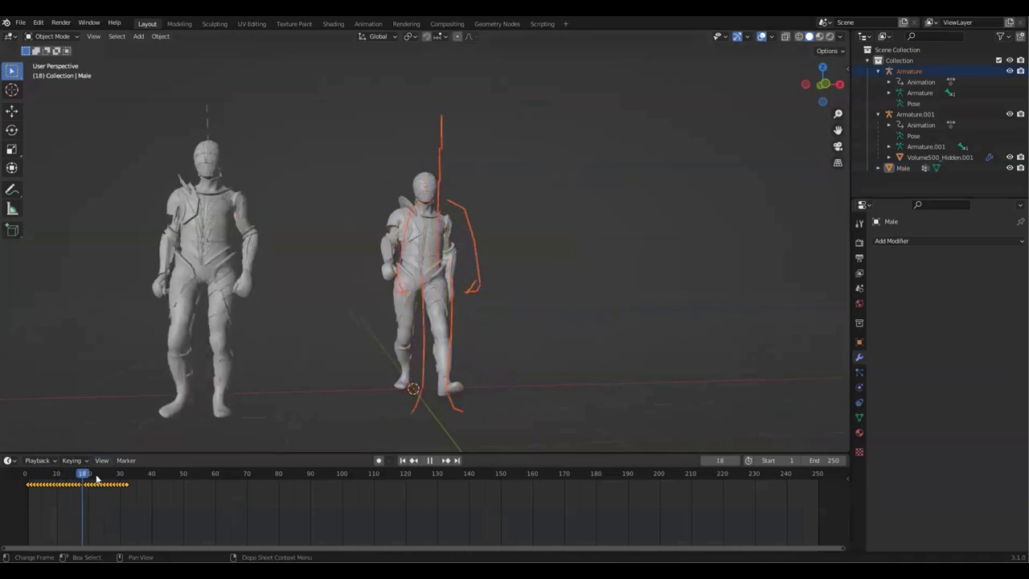
mouse_move(83, 480)
mouse_down()
mouse_move(35, 475)
mouse_move(101, 485)
mouse_up()
key(space)
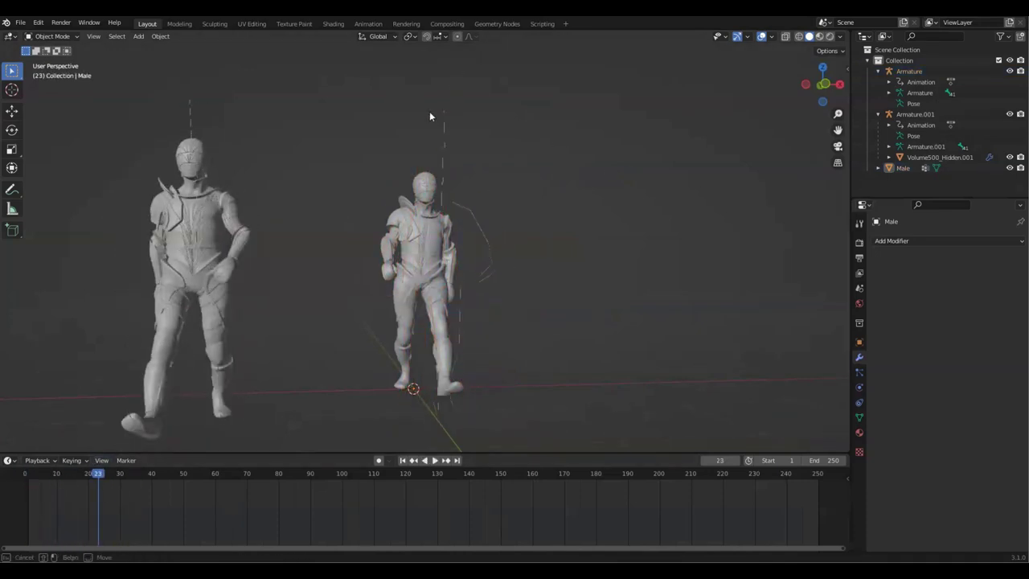
key(Delete)
middle_drag(520, 249, 499, 342)
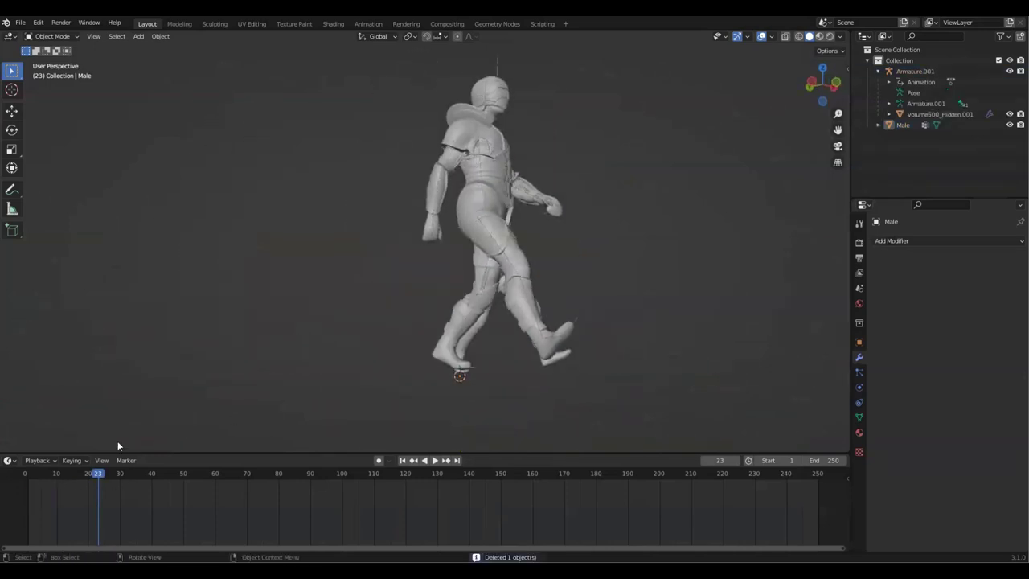
Set the duplicate knight's second walking pose at frame 15, comparing it with the static mesh from the side and front.
drag(93, 479, 83, 505)
middle_drag(333, 377, 733, 388)
key(KP_3)
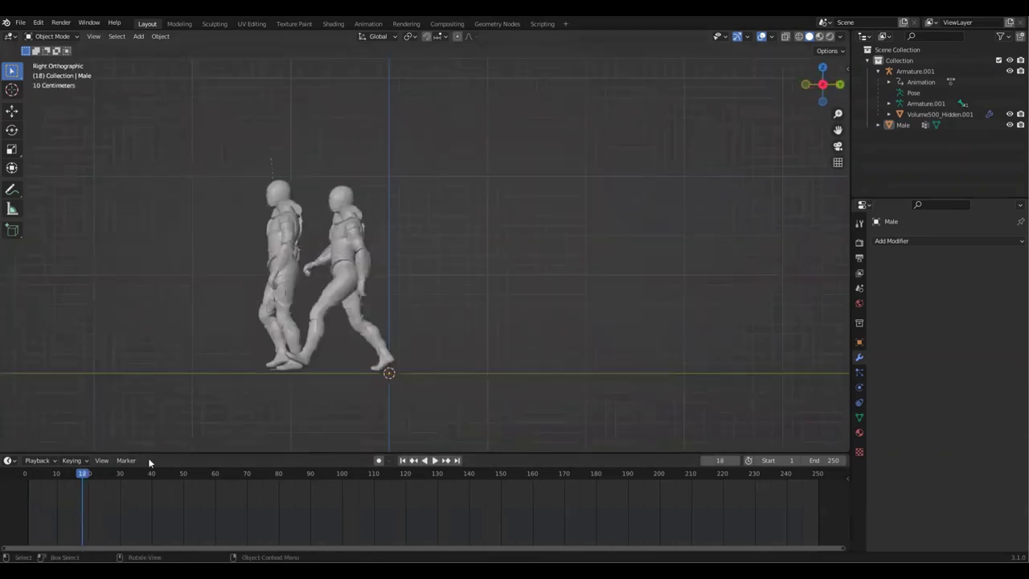
drag(82, 477, 73, 478)
middle_drag(221, 315, 265, 326)
key(KP_1)
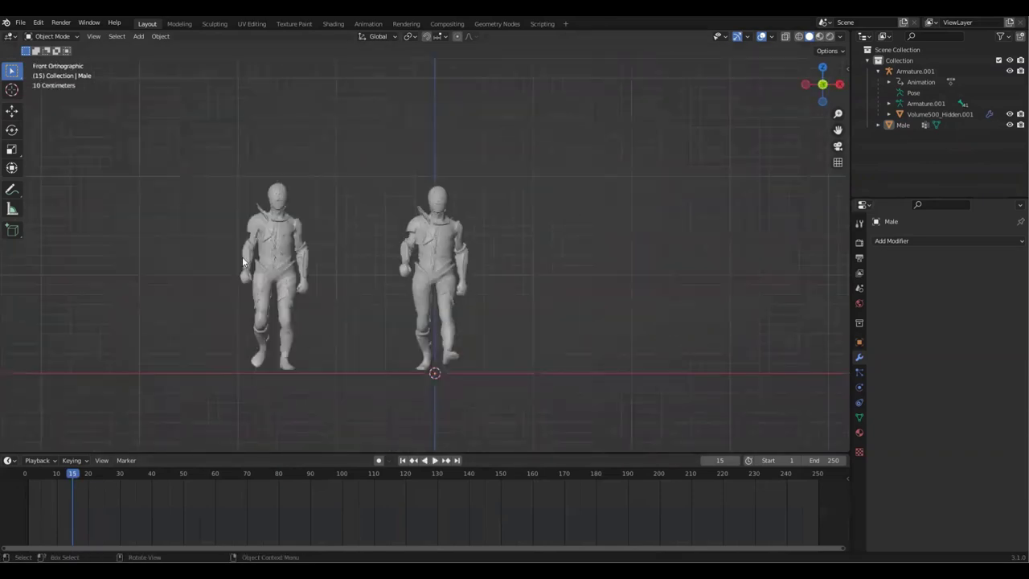
Clear the parent of Volume500_Hidden.001 while keeping its transformation, and apply its Armature modifier.
shift+middle_drag(367, 250, 411, 250)
click(326, 211)
scroll(321, 206, up, 4)
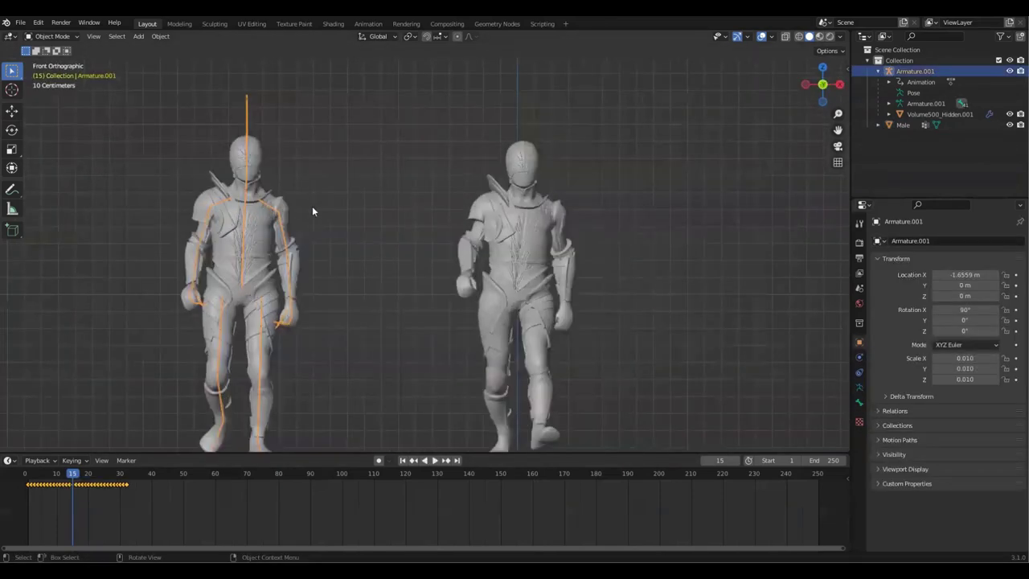
click(242, 187)
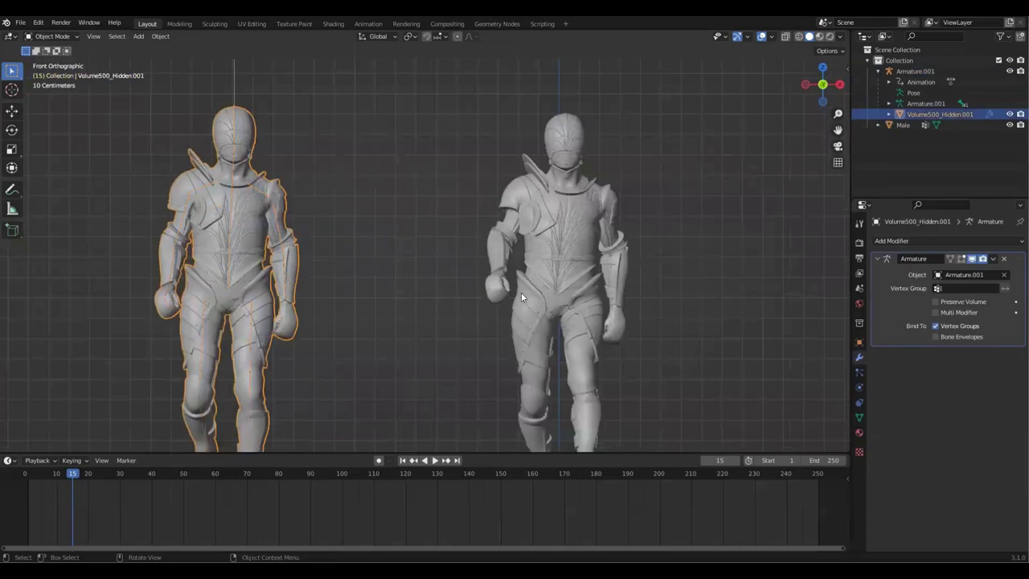
key(alt+p)
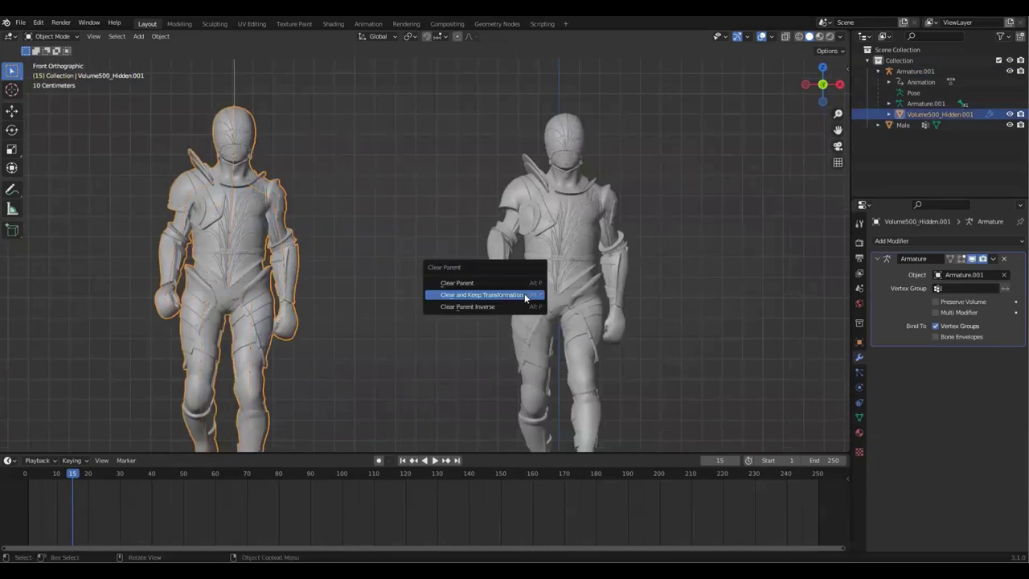
click(525, 297)
shift+middle_drag(433, 212, 487, 178)
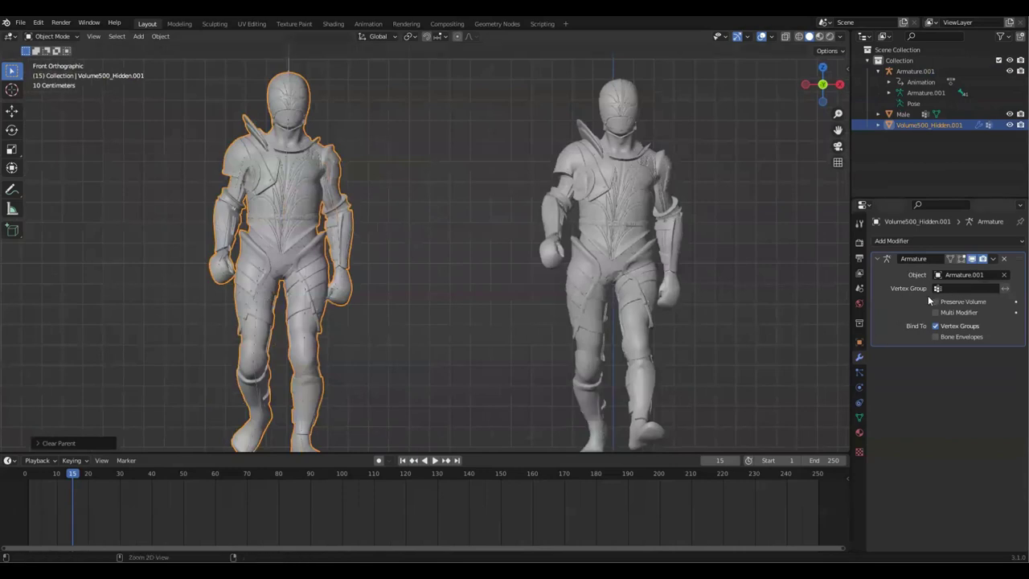
key(ctrl+a)
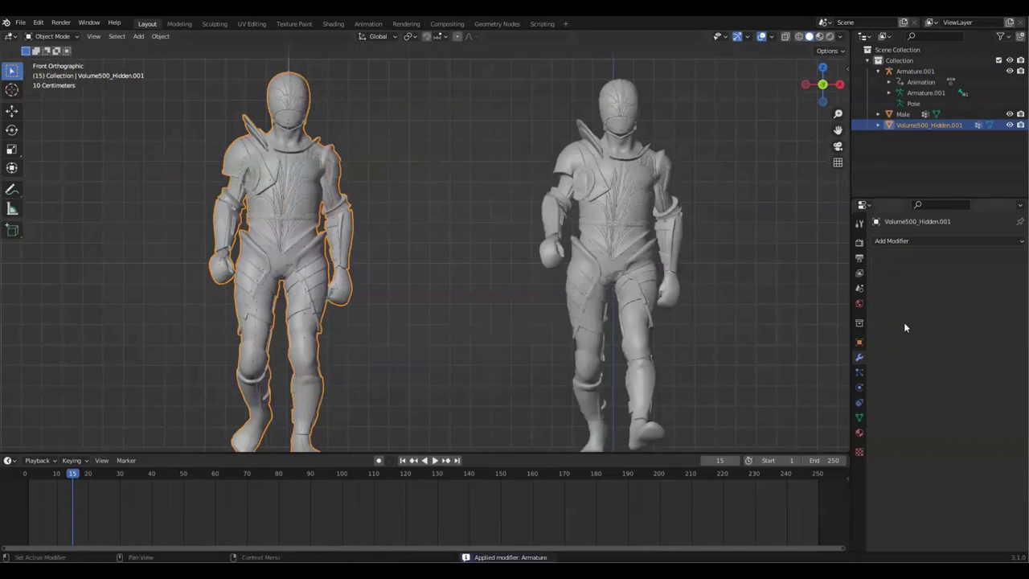
Delete Armature.001 and select each of the two remaining static knight meshes to check them.
scroll(372, 147, down, 3)
drag(276, 81, 388, 145)
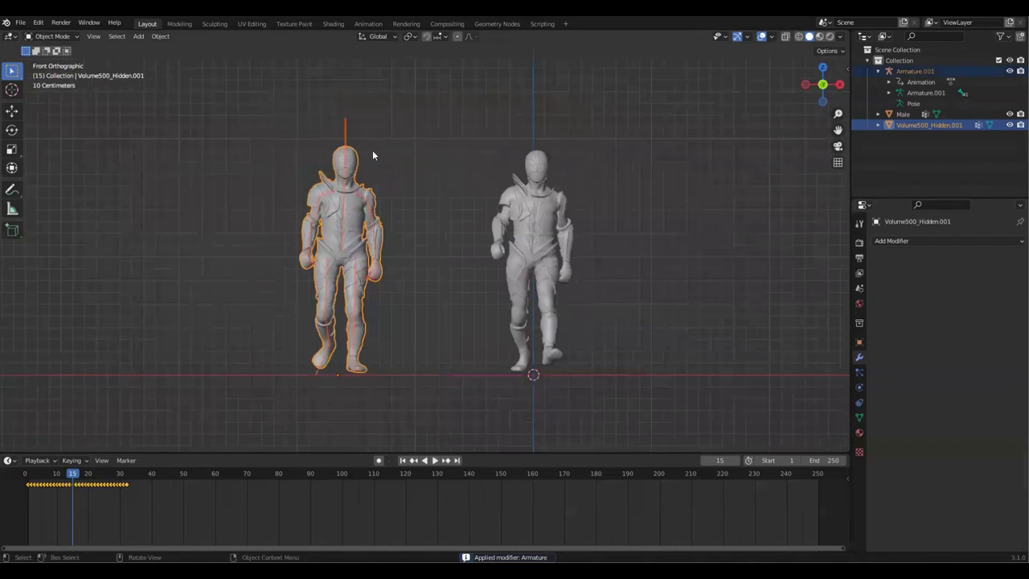
drag(322, 87, 397, 146)
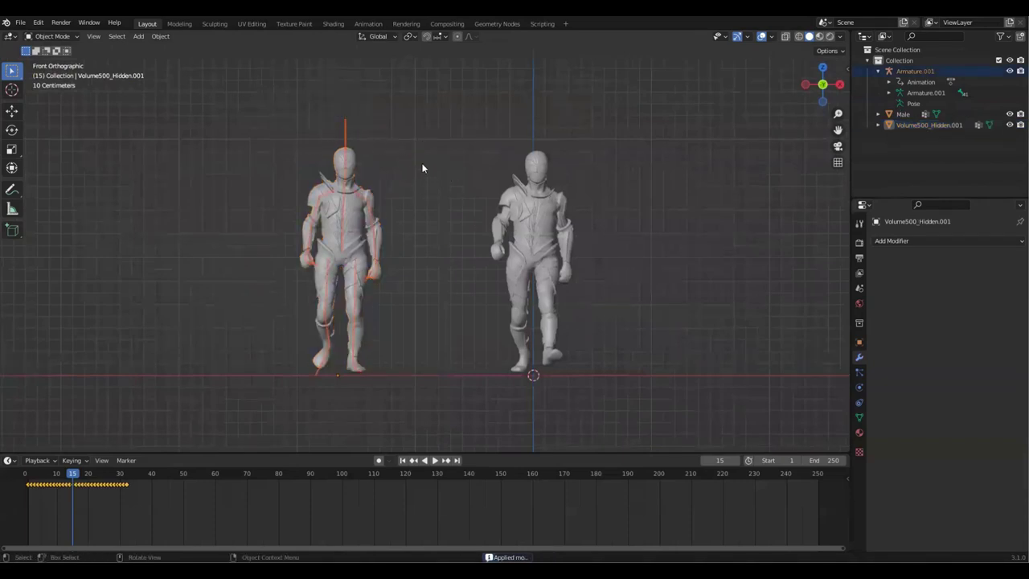
key(Delete)
click(528, 273)
click(336, 274)
click(334, 274)
click(335, 271)
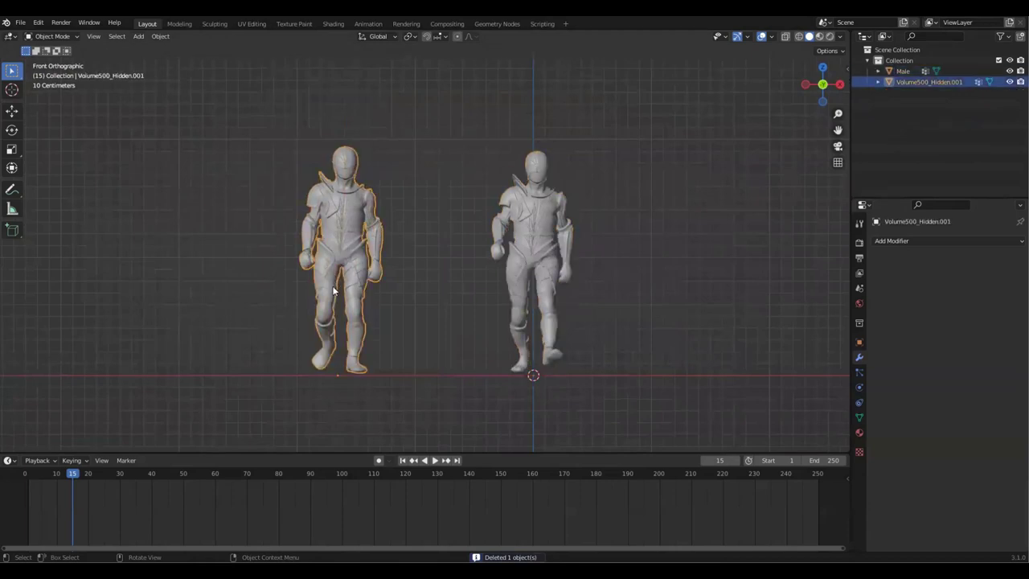
Inspect the separate armour parts of Volume500_Hidden.001 in Edit Mode by selecting the linked faces of the collar disc and shoulder plate.
scroll(334, 277, up, 2)
shift+middle_drag(255, 245, 322, 263)
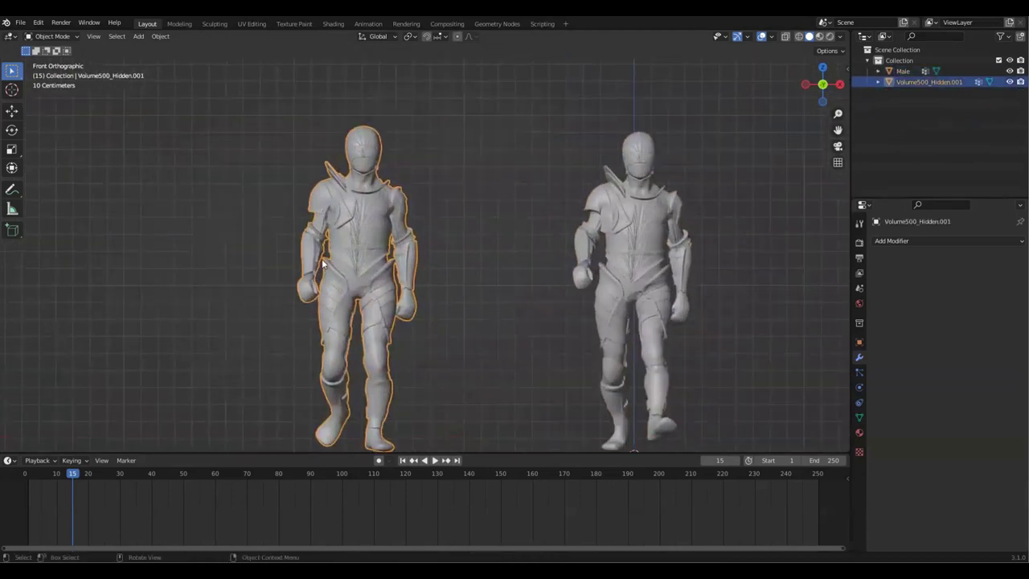
key(Tab)
scroll(411, 252, up, 5)
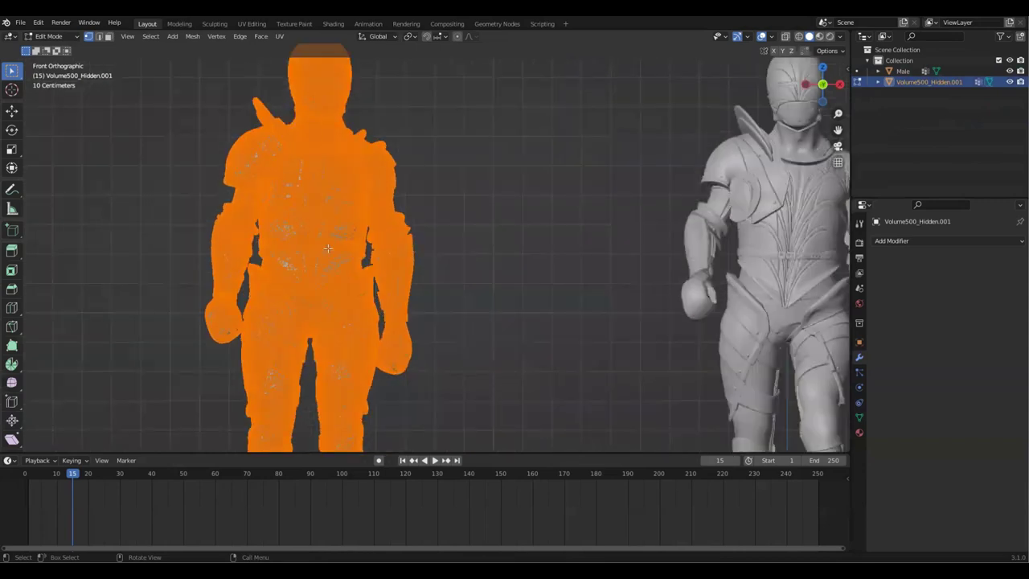
middle_drag(416, 230, 522, 272)
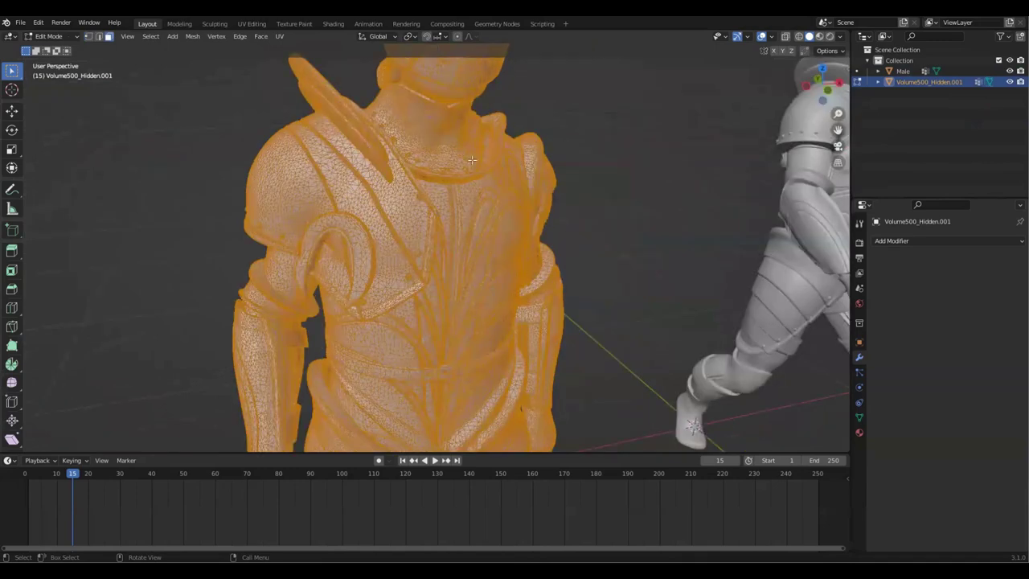
shift+middle_drag(553, 155, 545, 227)
middle_drag(408, 194, 358, 98)
middle_drag(432, 164, 361, 130)
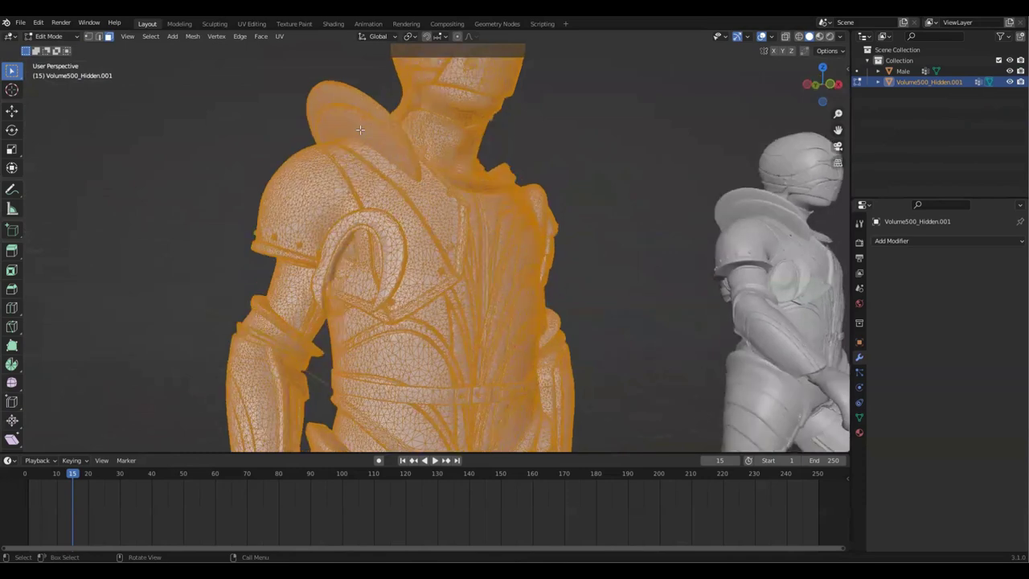
click(373, 135)
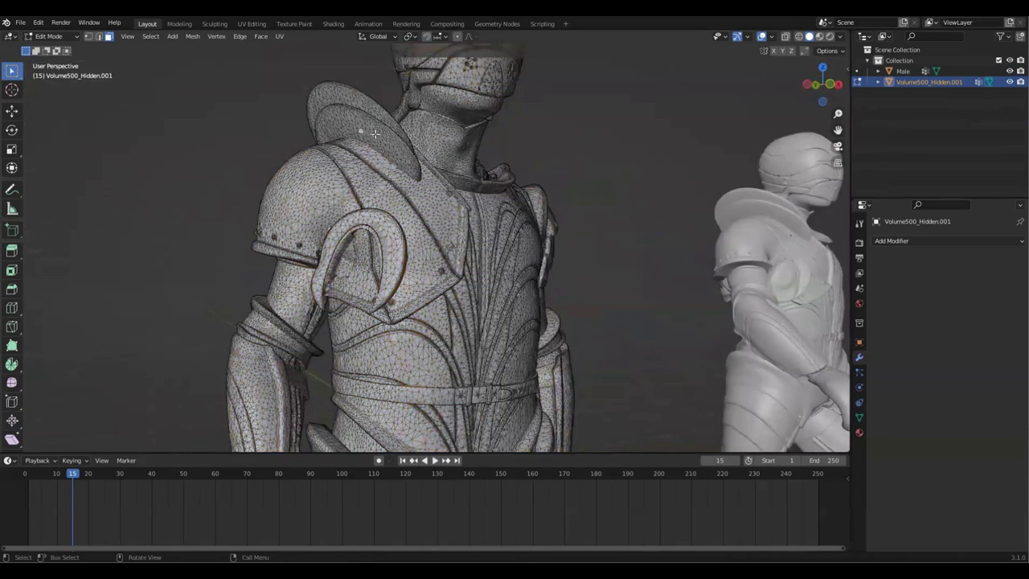
key(l)
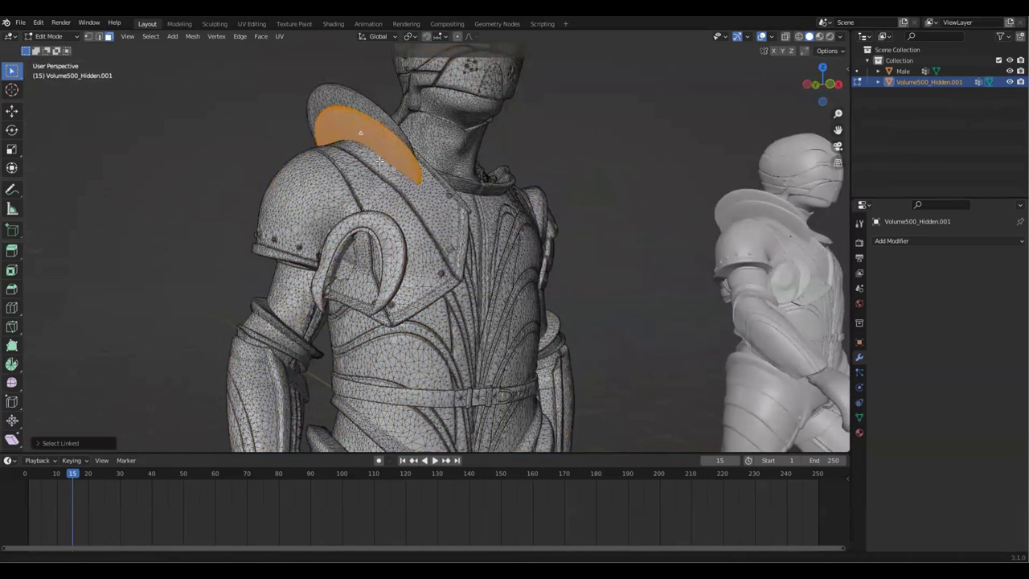
middle_drag(380, 161, 458, 194)
middle_drag(291, 276, 287, 255)
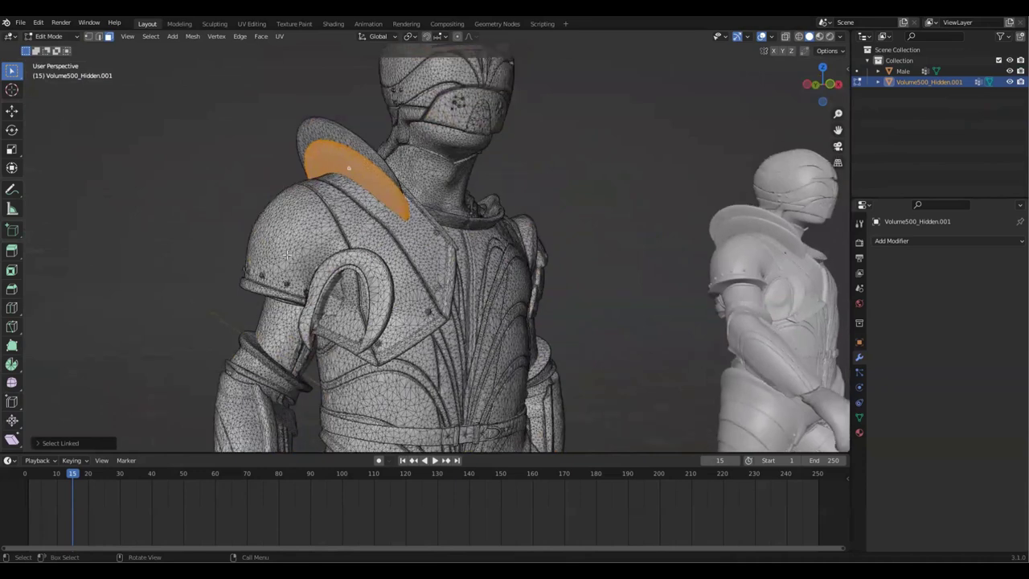
click(288, 258)
key(ctrl+l)
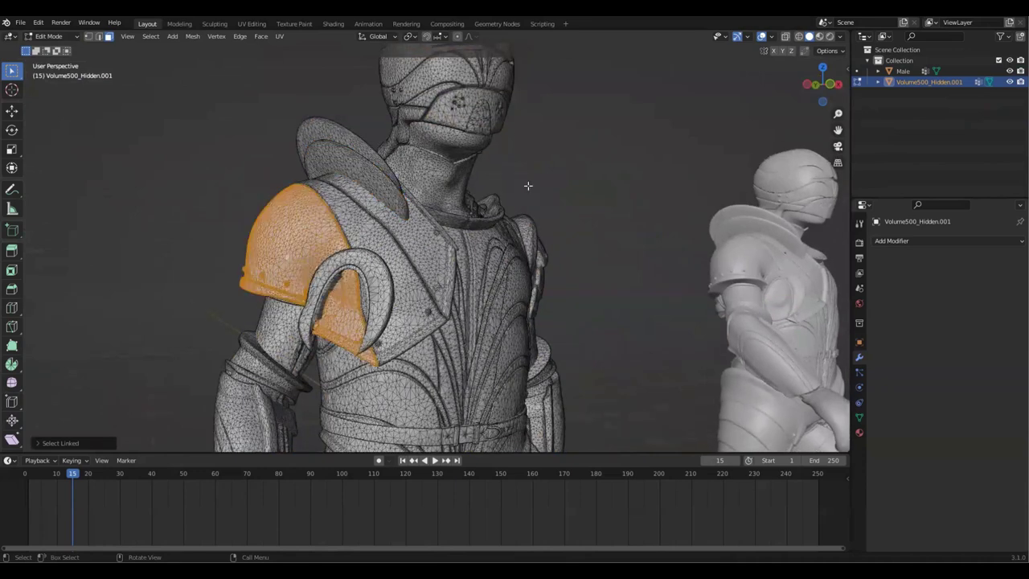
scroll(567, 425, down, 2)
scroll(428, 122, down, 1)
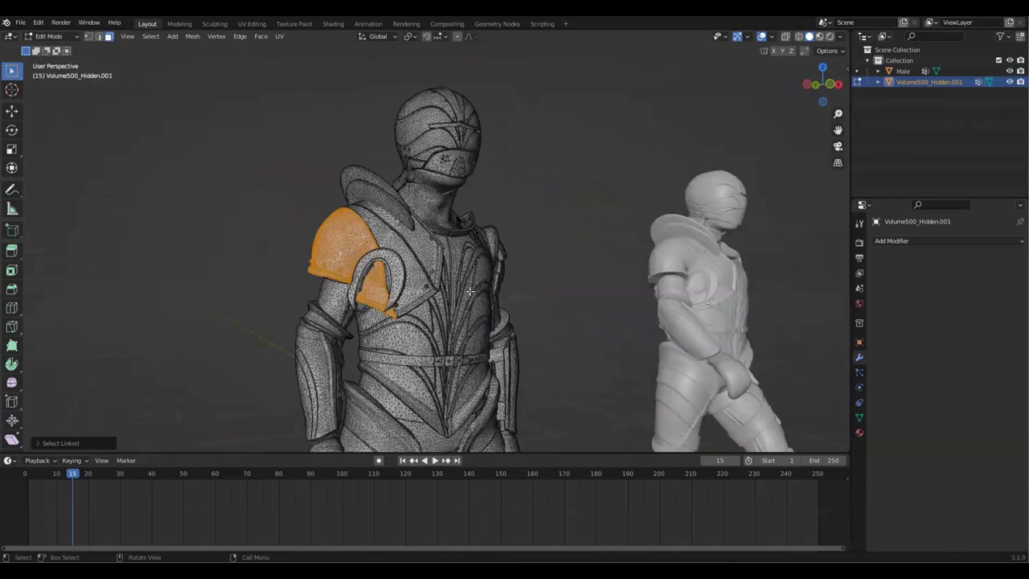
key(Tab)
Rename the Male mesh as Walking 1.
middle_drag(542, 213, 473, 334)
key(grave)
click(302, 172)
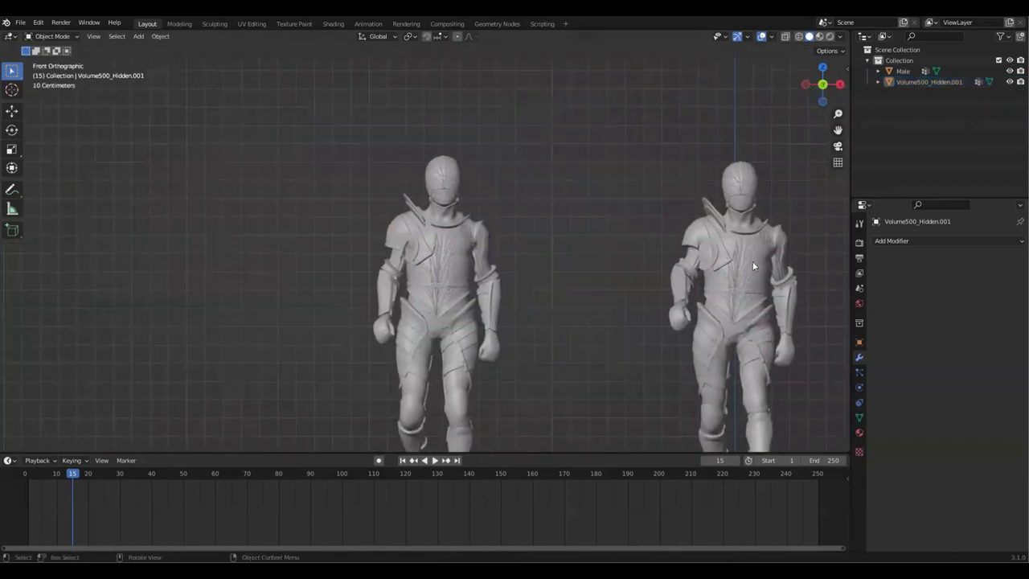
click(753, 261)
double_click(907, 71)
text(Walking.1)
key(Return)
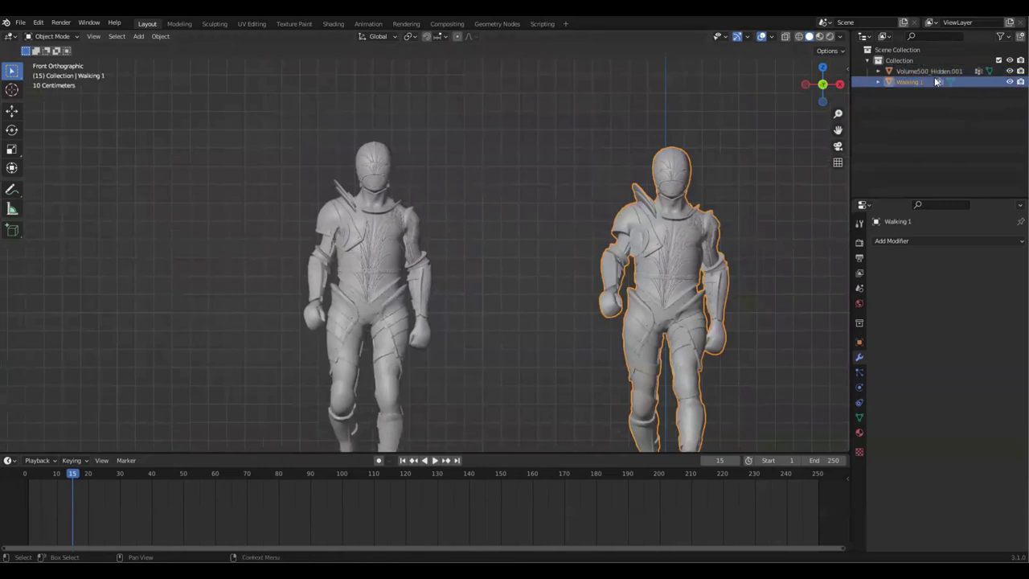
Rename the Volume500_Hidden.001 object as Walking 2 and deselect it.
double_click(948, 74)
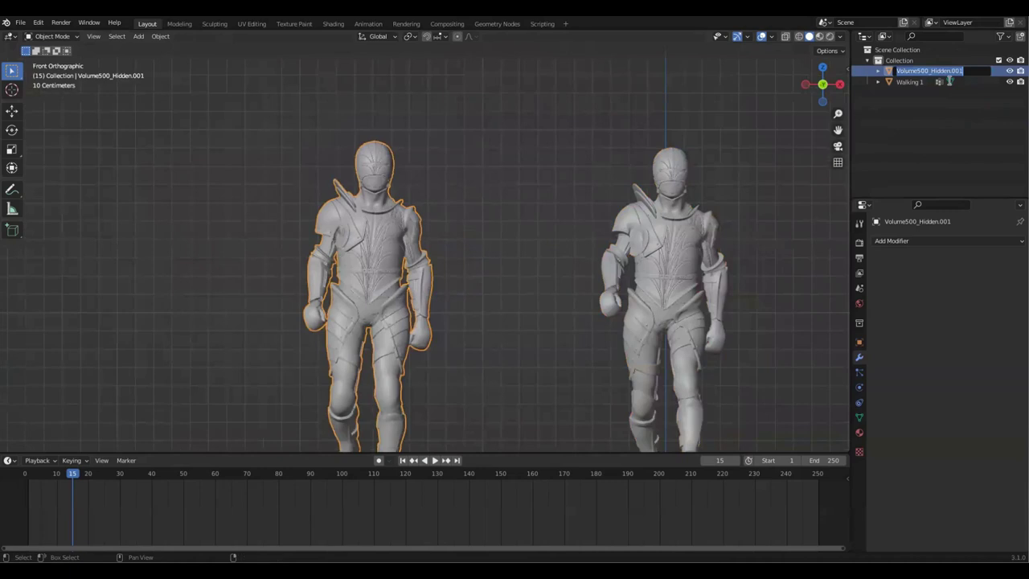
text(Walkin)
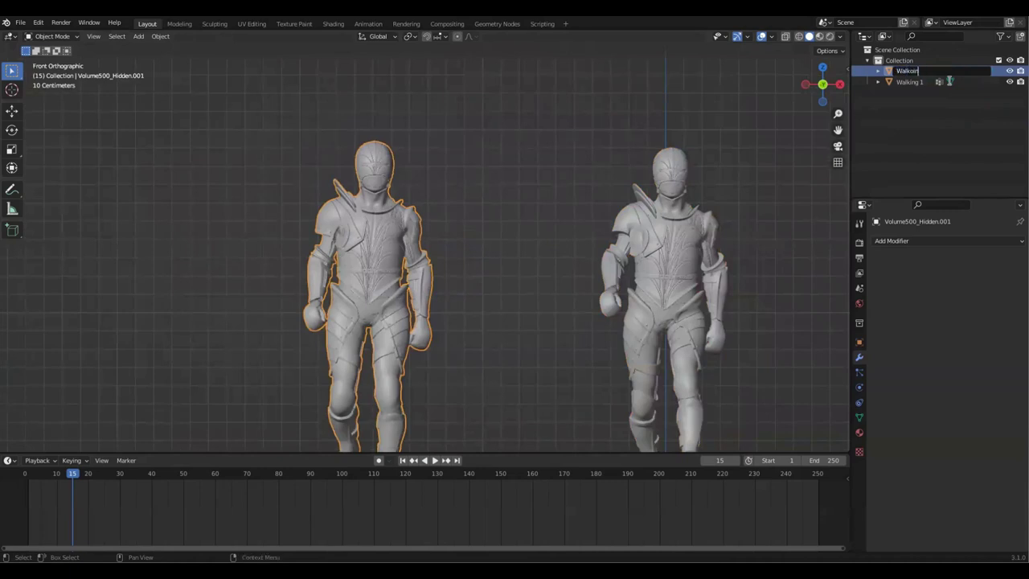
text(g 2)
key(Return)
click(584, 149)
scroll(479, 113, down, 2)
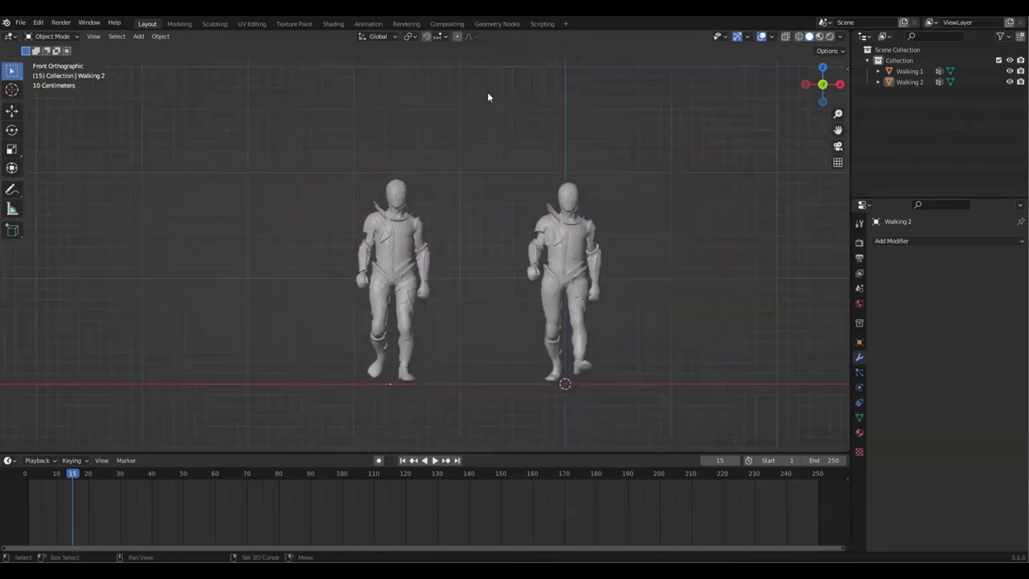
Import the FBX file Looking.fbx from the Downloads folder with the default import options.
click(21, 23)
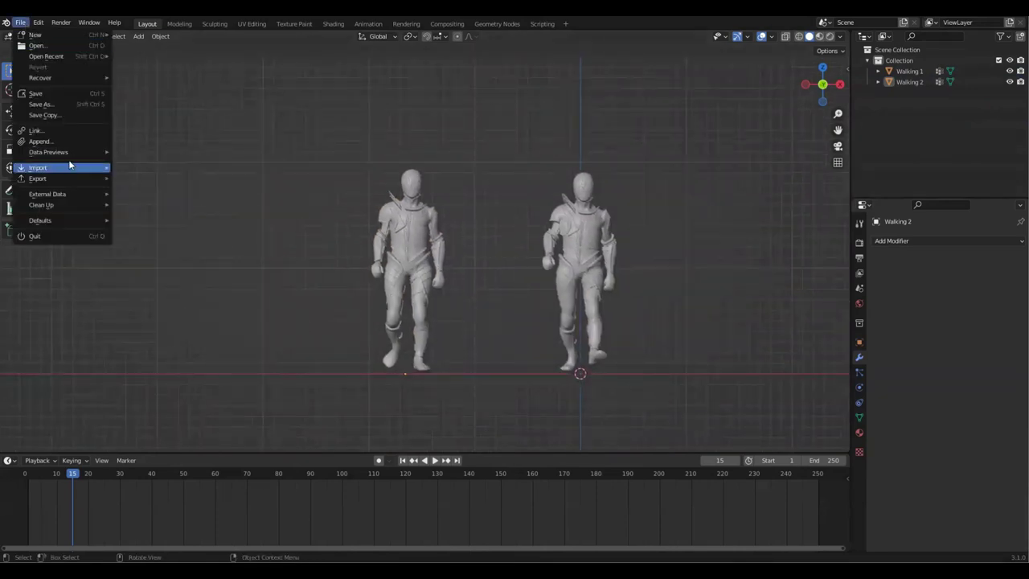
mouse_move(68, 167)
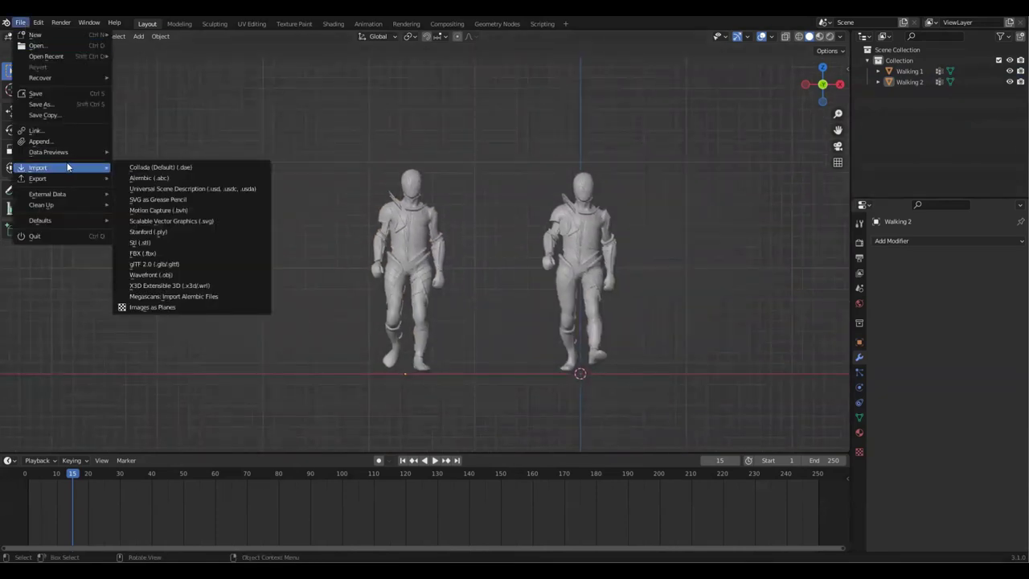
click(226, 255)
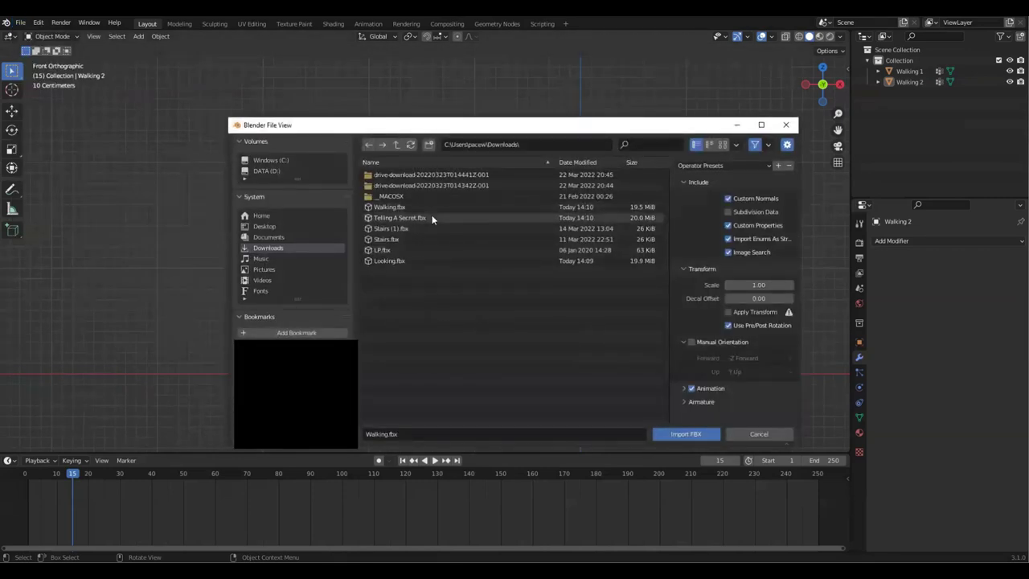
click(418, 260)
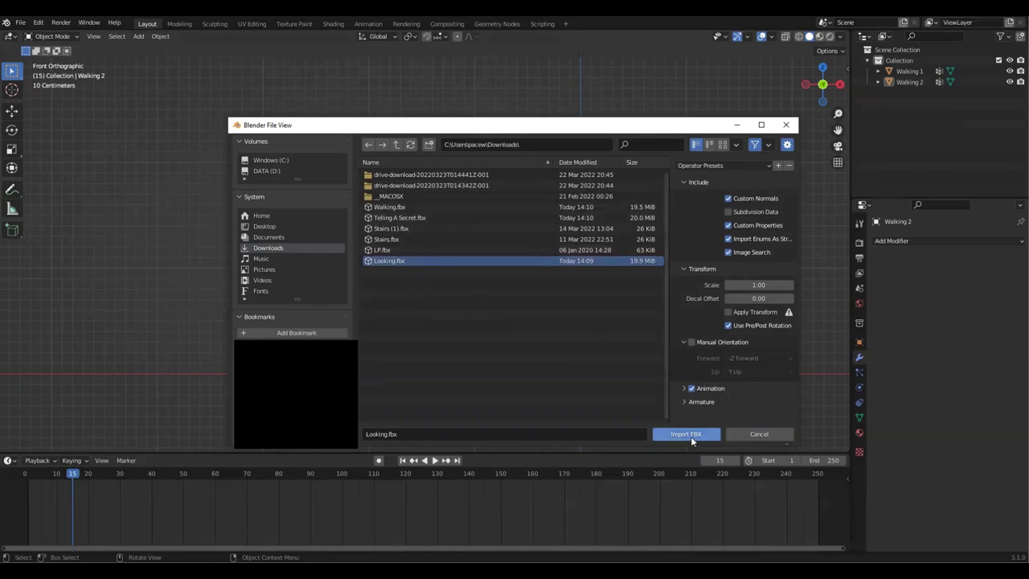
click(686, 434)
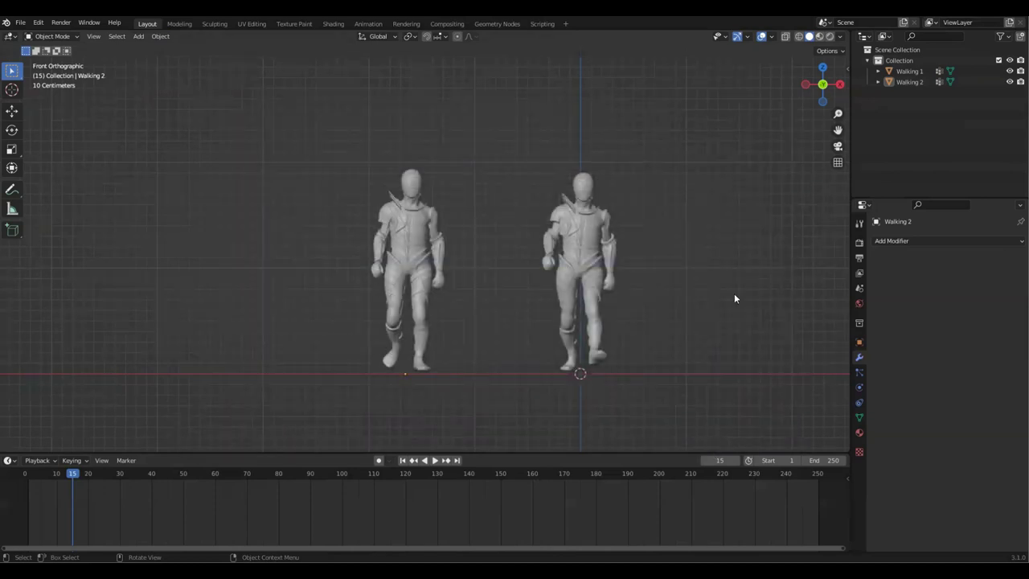
Move Walking 1 and Walking 2 together along the negative X axis, clear of the imported character, and save the file.
shift+middle_drag(499, 149, 397, 136)
scroll(397, 136, up, 3)
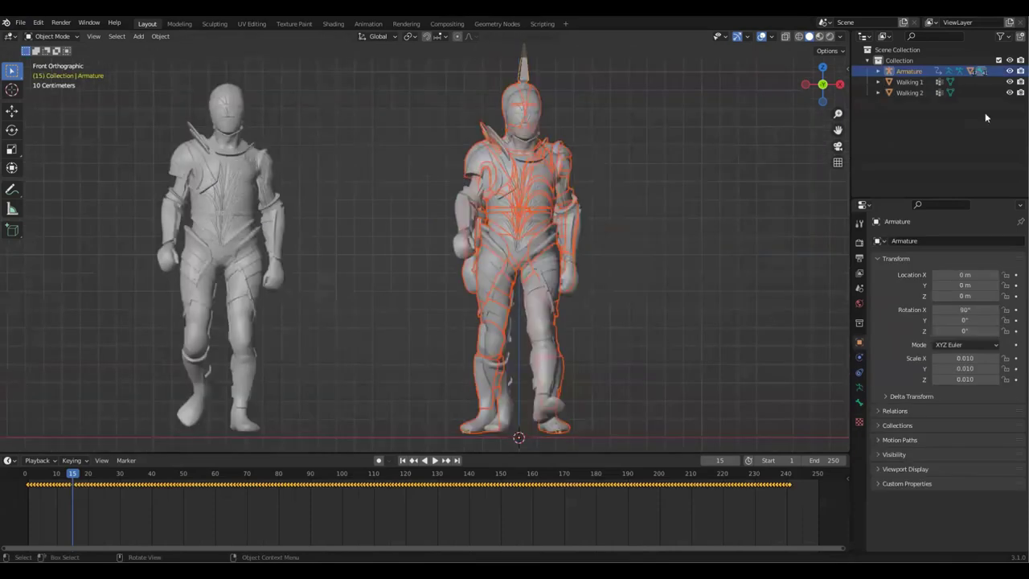
click(927, 84)
shift+click(922, 93)
scroll(699, 234, down, 3)
key(g)
key(x)
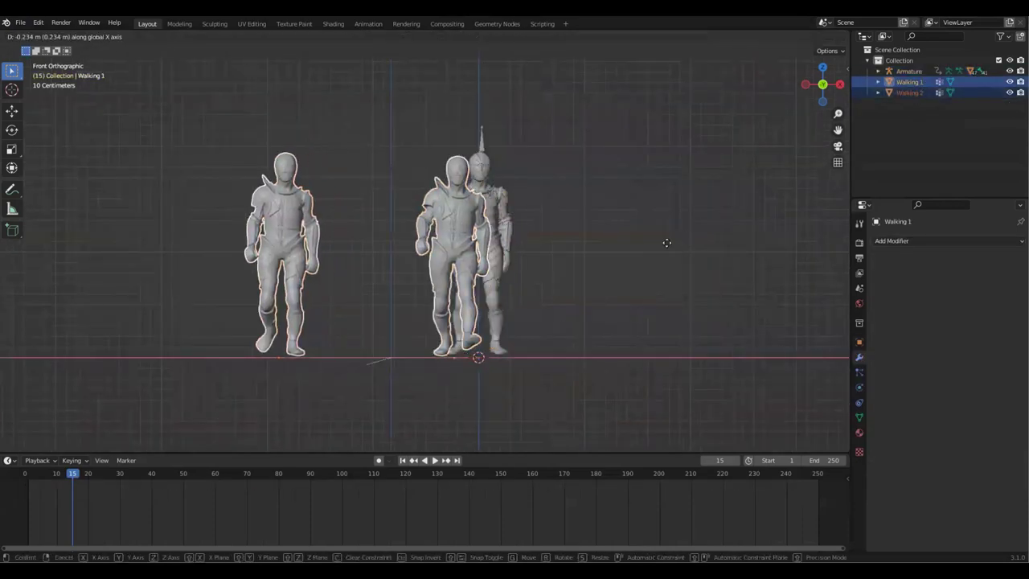
click(526, 263)
scroll(526, 263, up, 1)
key(ctrl+s)
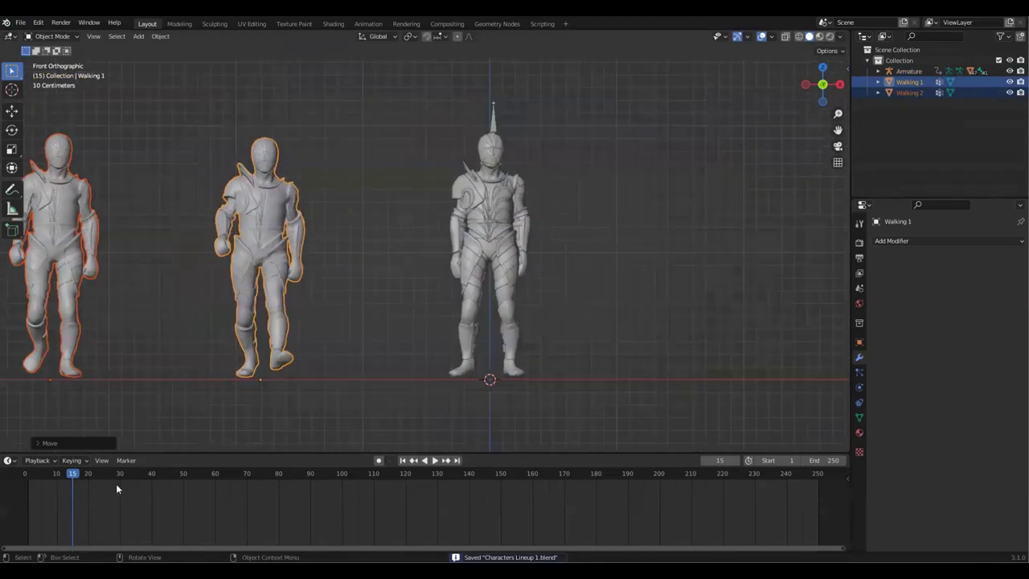
Scrub the timeline to frames 26 and 31 and inspect the imported character's looking pose.
drag(114, 475, 108, 510)
middle_drag(492, 211, 529, 353)
key(KP_1)
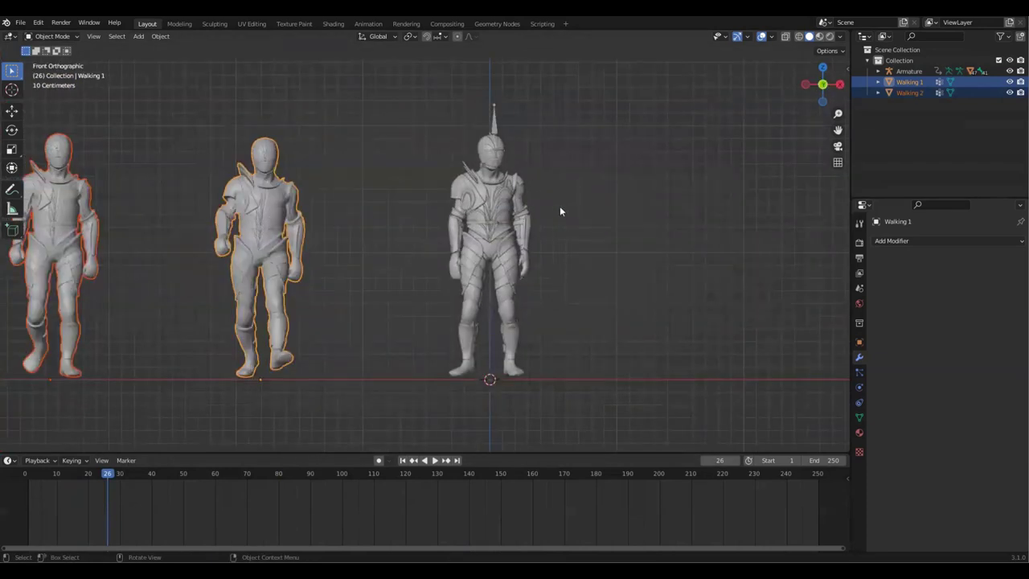
scroll(557, 307, up, 3)
shift+middle_drag(585, 235, 439, 309)
key(alt+a)
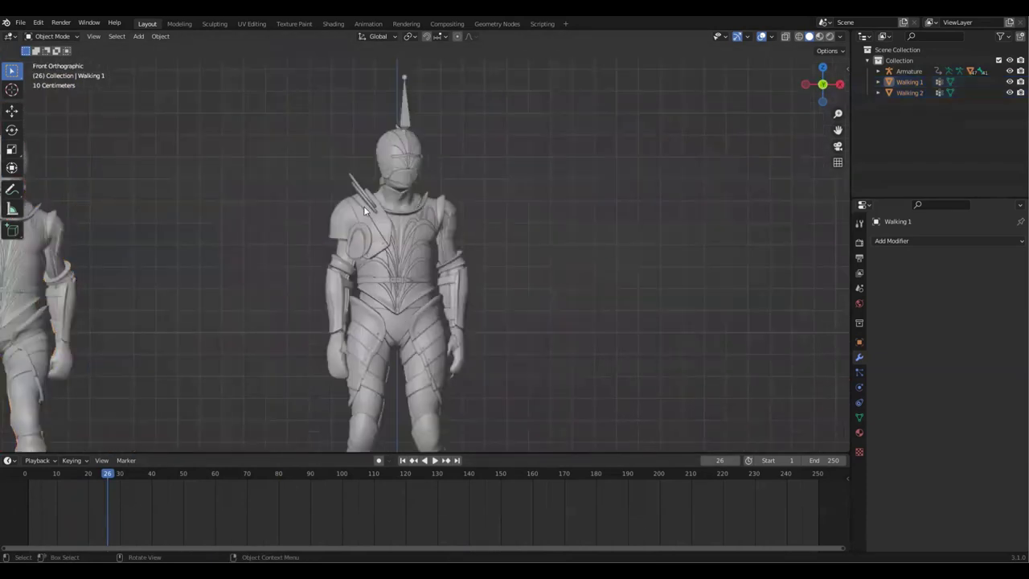
scroll(363, 211, down, 1)
drag(156, 477, 125, 485)
key(space)
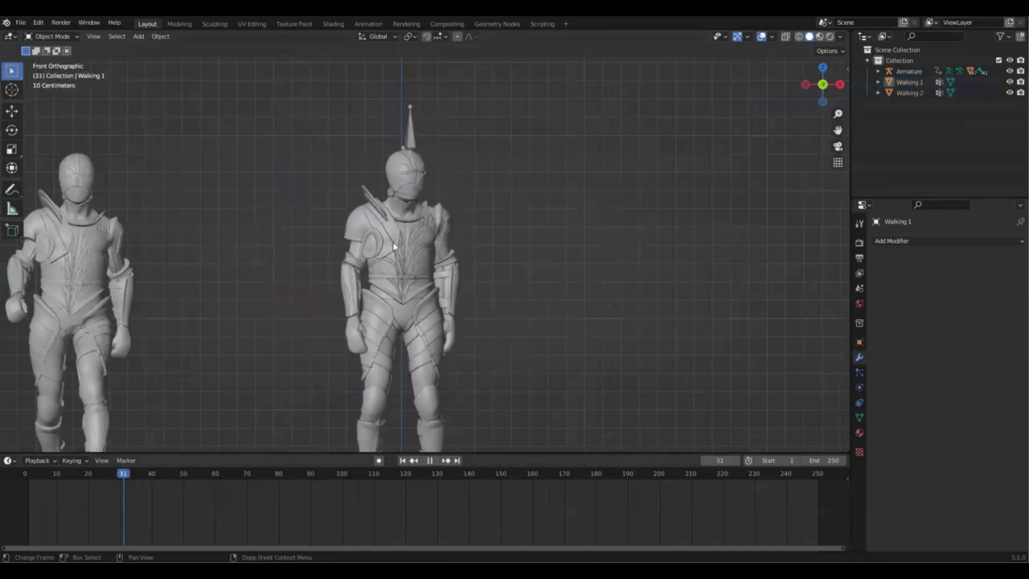
Set the imported armature's viewport display to B-Bone with In Front enabled, and save the file.
click(412, 145)
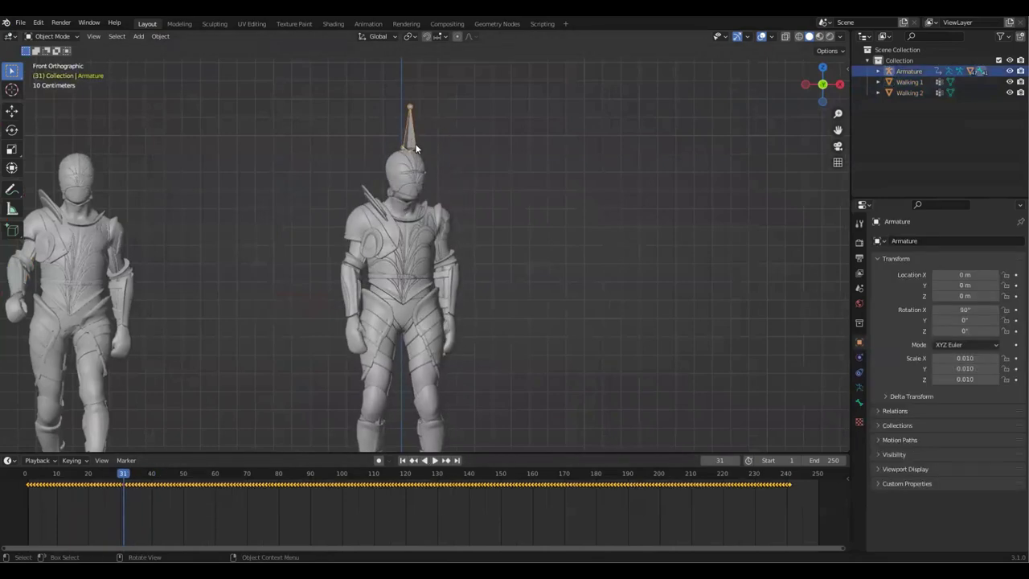
click(858, 386)
click(972, 414)
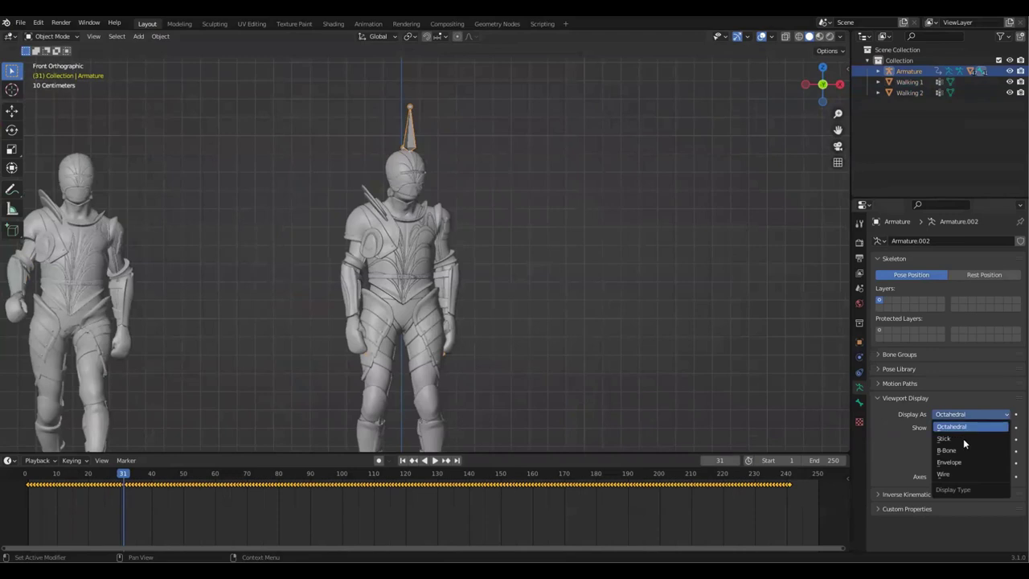
click(964, 450)
click(936, 463)
scroll(507, 210, up, 2)
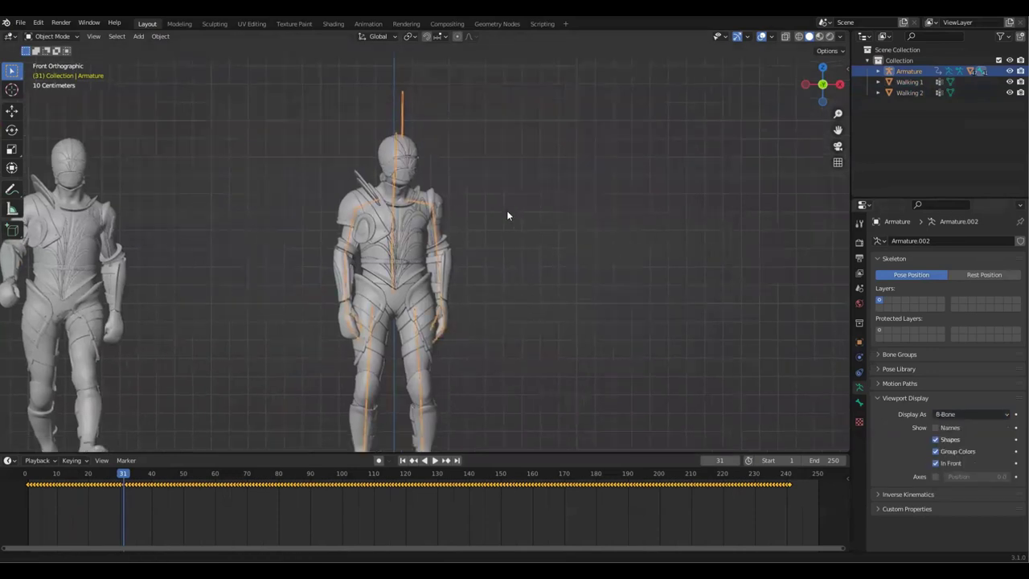
key(ctrl+s)
Play and scrub the looking animation, and set the current frame to 33.
scroll(526, 187, up, 2)
shift+middle_drag(445, 118, 453, 127)
shift+middle_drag(511, 155, 490, 203)
drag(354, 84, 456, 129)
shift+scroll(484, 188, up, 2)
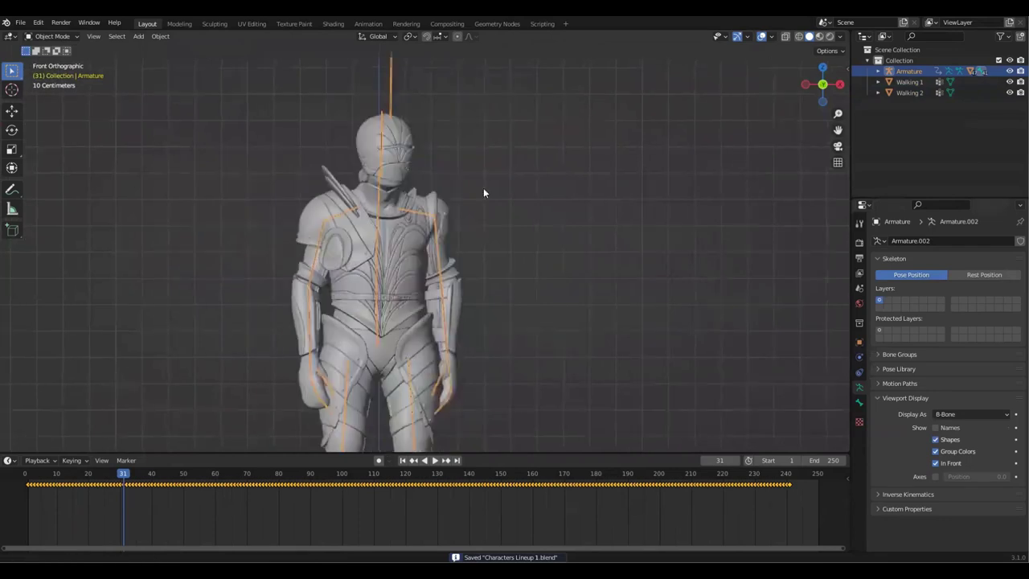
key(space)
drag(332, 488, 130, 497)
key(space)
shift+middle_drag(334, 106, 303, 109)
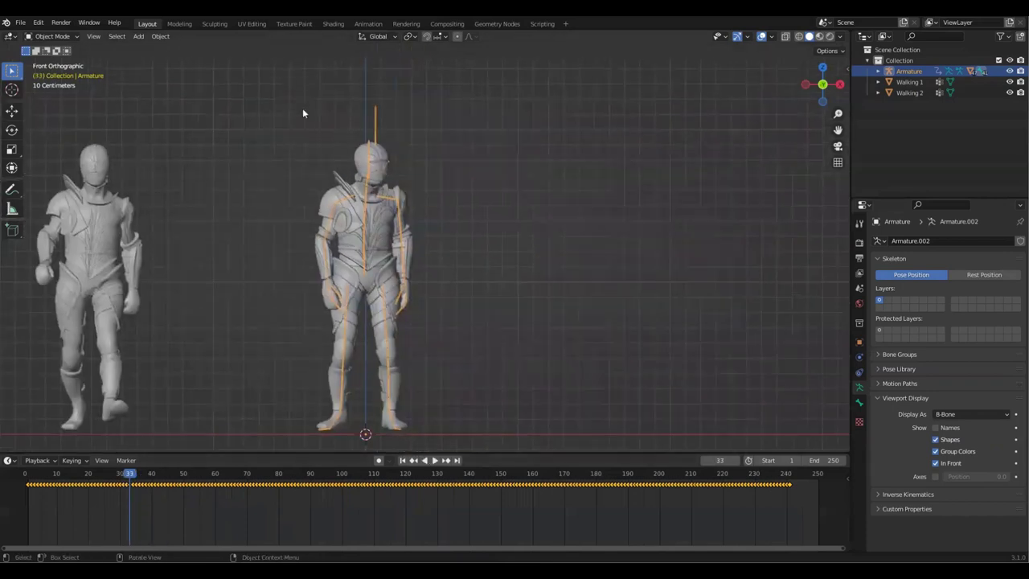
scroll(369, 258, up, 1)
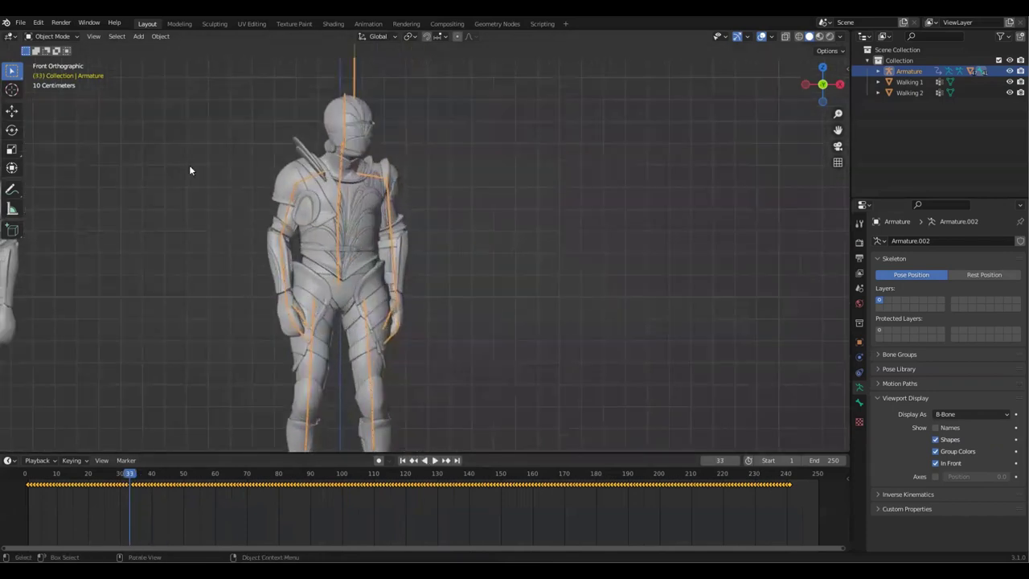
Put the armature in Pose Mode and select the right shoulder bone.
shift+middle_drag(489, 334, 505, 337)
shift+middle_drag(495, 224, 521, 248)
shift+middle_drag(445, 105, 442, 111)
drag(328, 74, 452, 111)
click(68, 36)
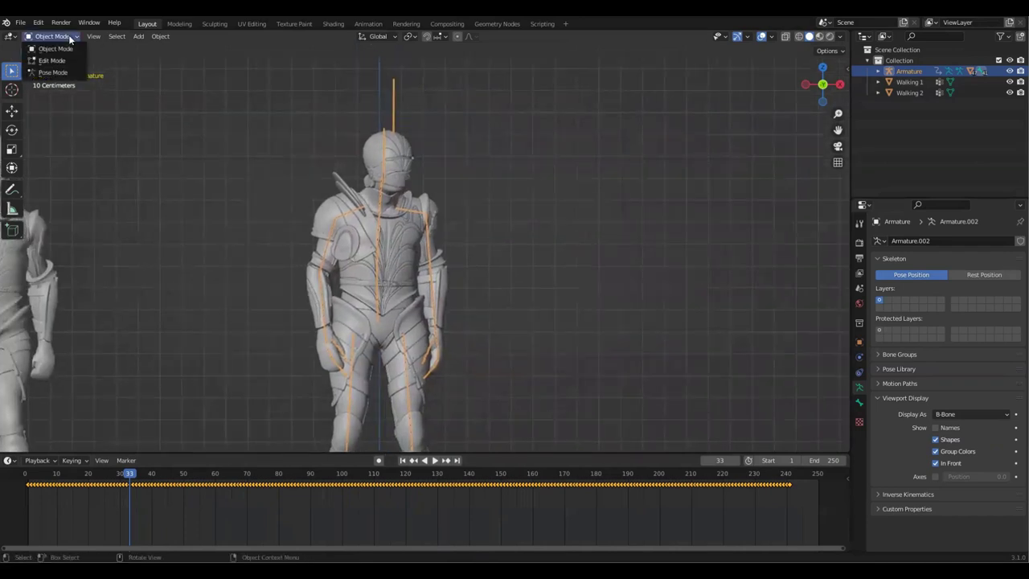
click(76, 73)
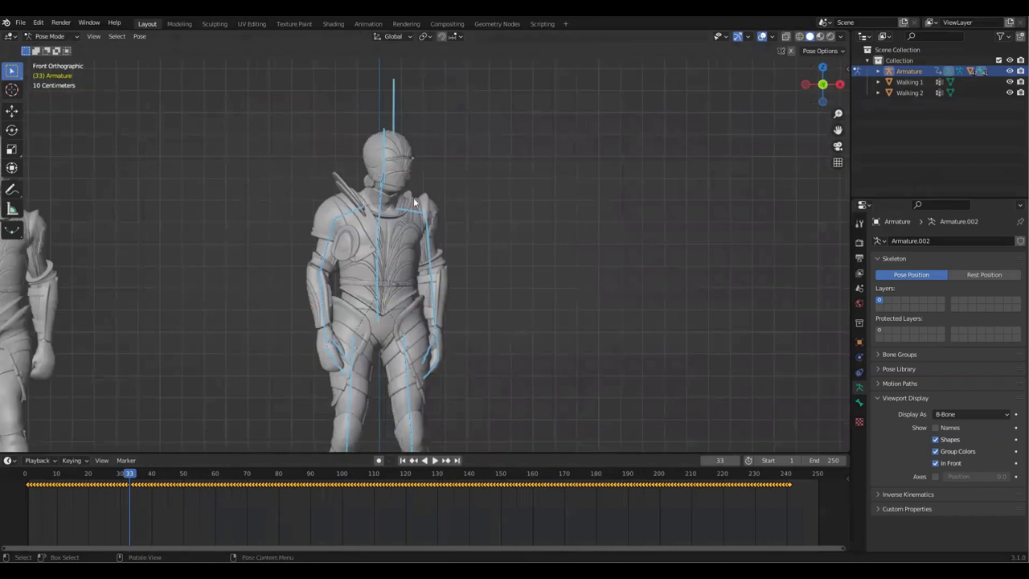
scroll(459, 164, up, 3)
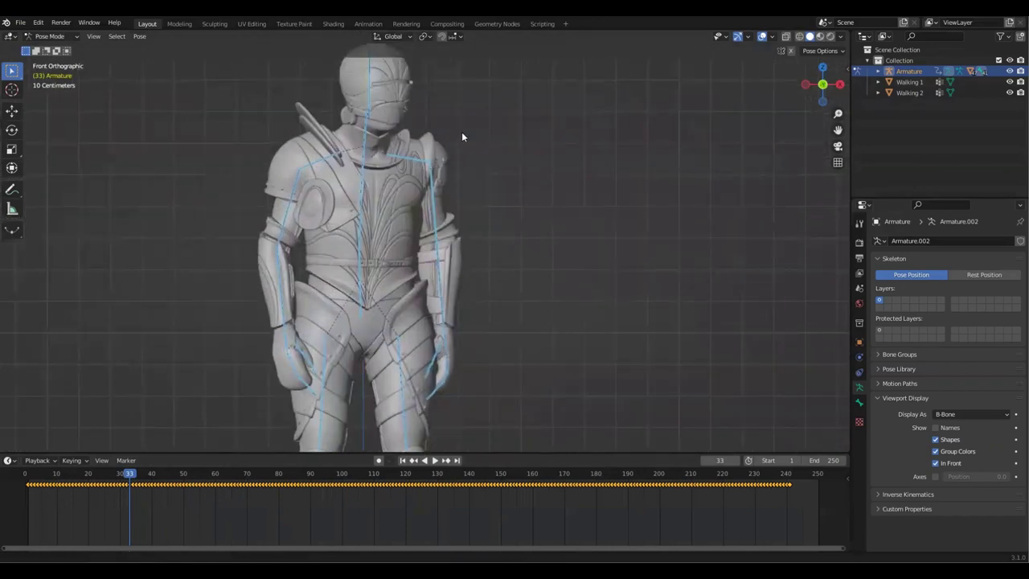
shift+middle_drag(461, 132, 469, 156)
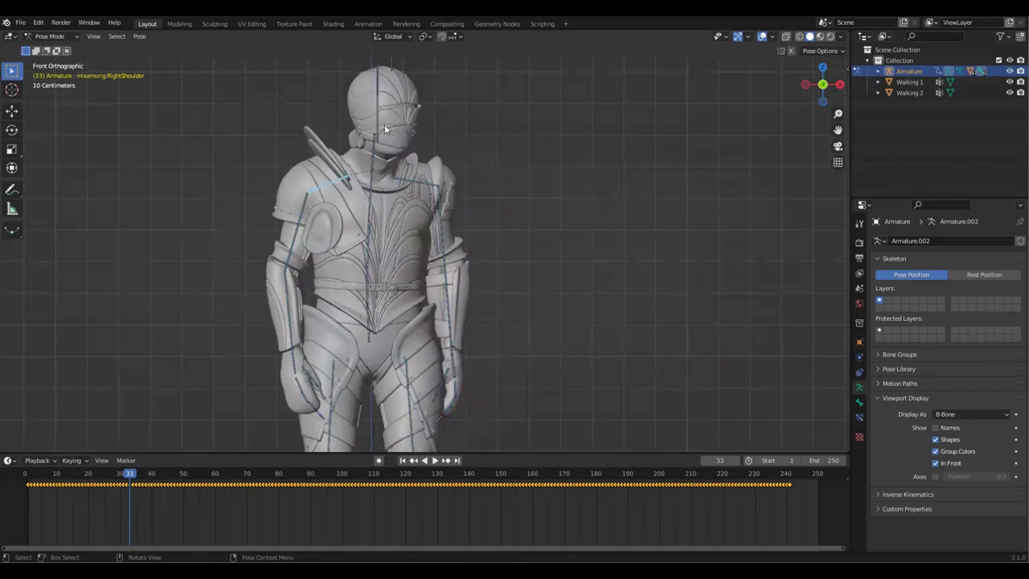
scroll(360, 219, up, 2)
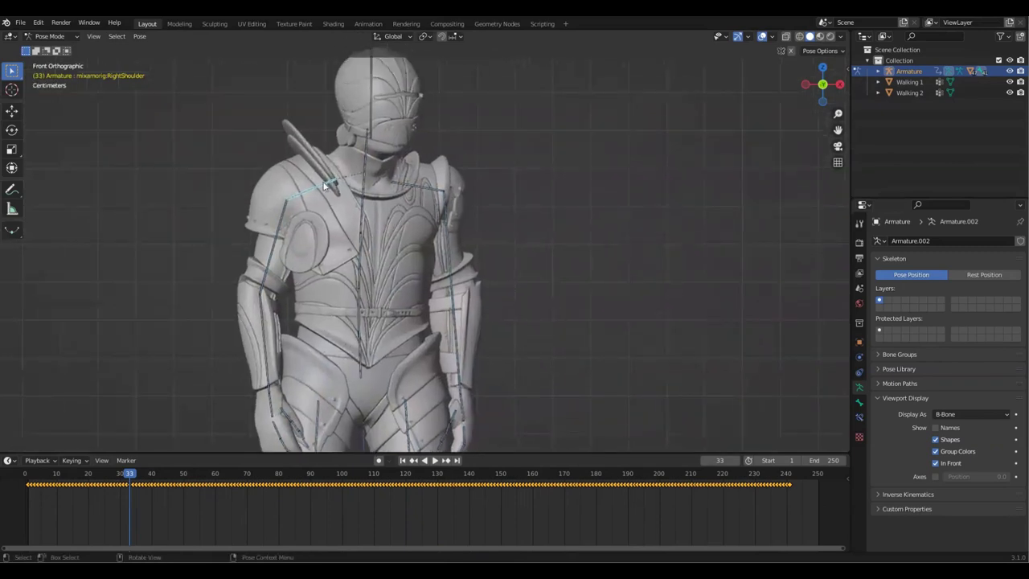
Try scaling and moving the right shoulder bone.
scroll(316, 199, down, 2)
key(r)
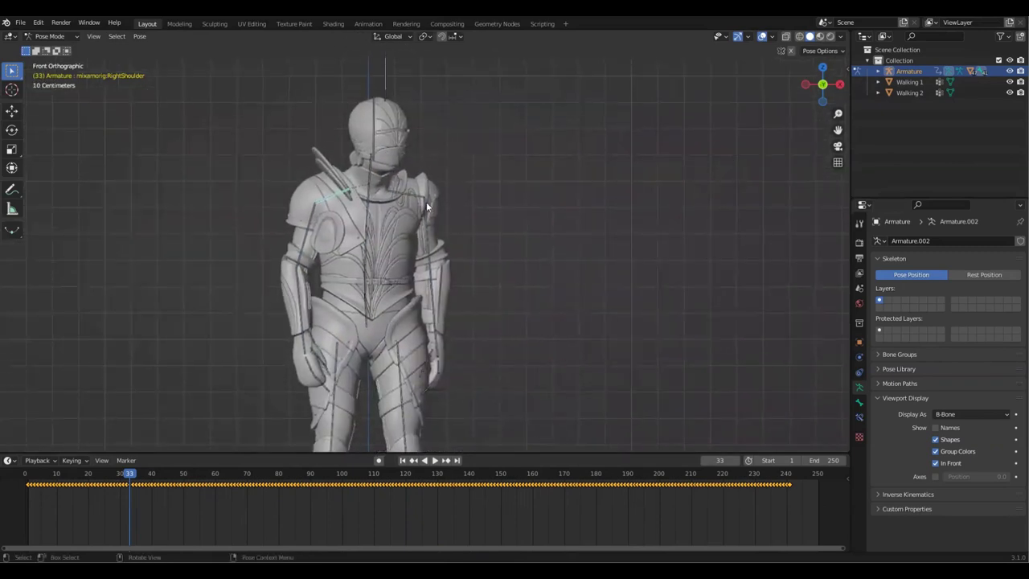
key(s)
click(441, 257)
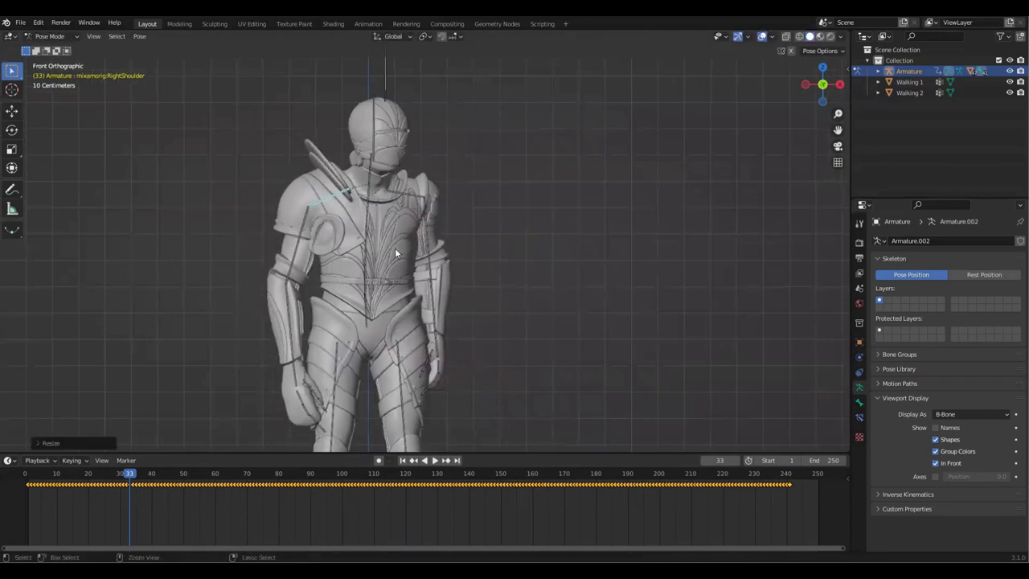
key(ctrl+z)
key(g)
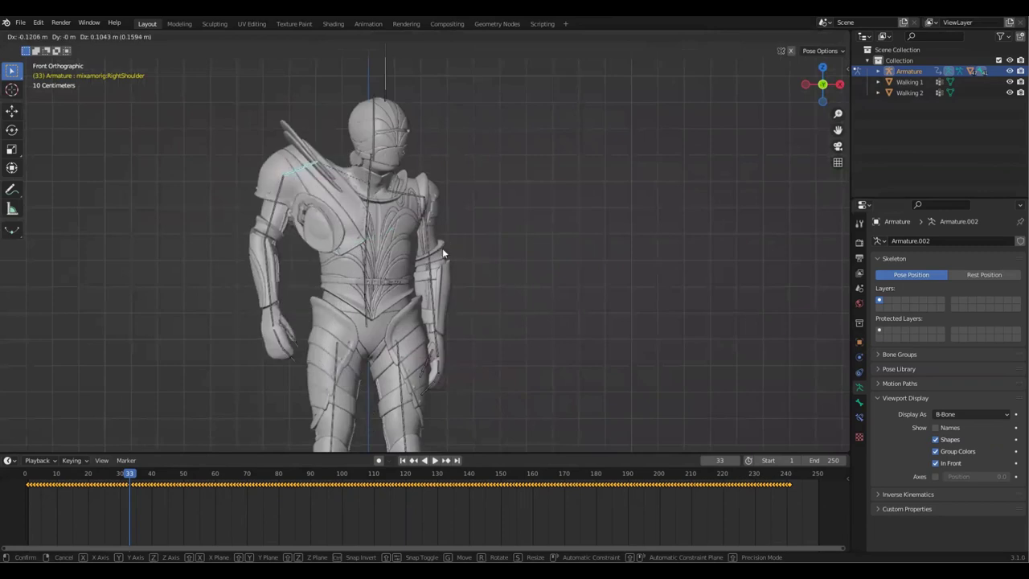
key(Escape)
Rotate the right shoulder bone in the front view so the shoulder lifts and the arm swings away from the body.
middle_drag(298, 315, 273, 233)
key(KP_Decimal)
key(KP_1)
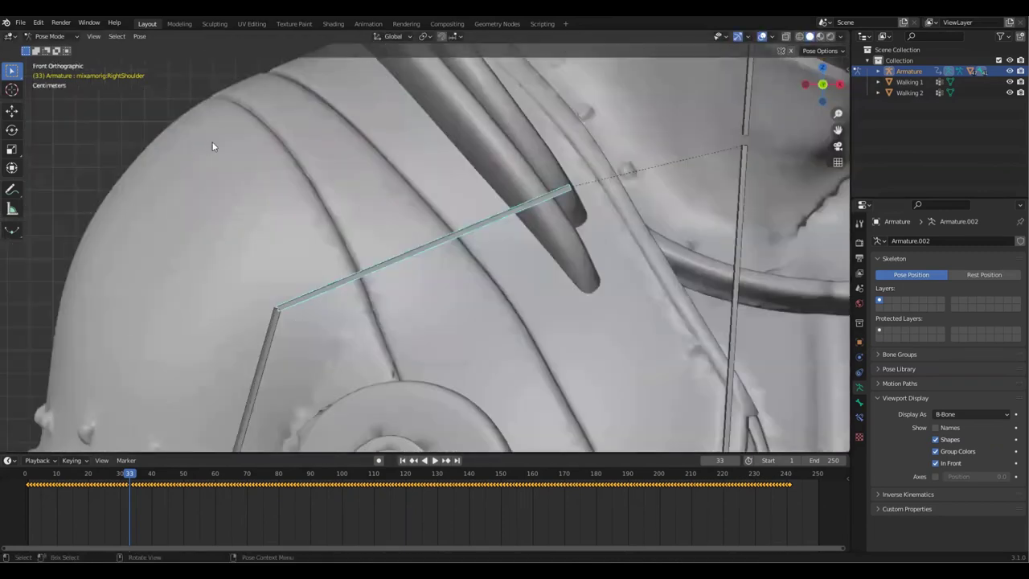
scroll(321, 193, down, 13)
shift+middle_drag(516, 262, 442, 220)
scroll(443, 219, up, 2)
key(r)
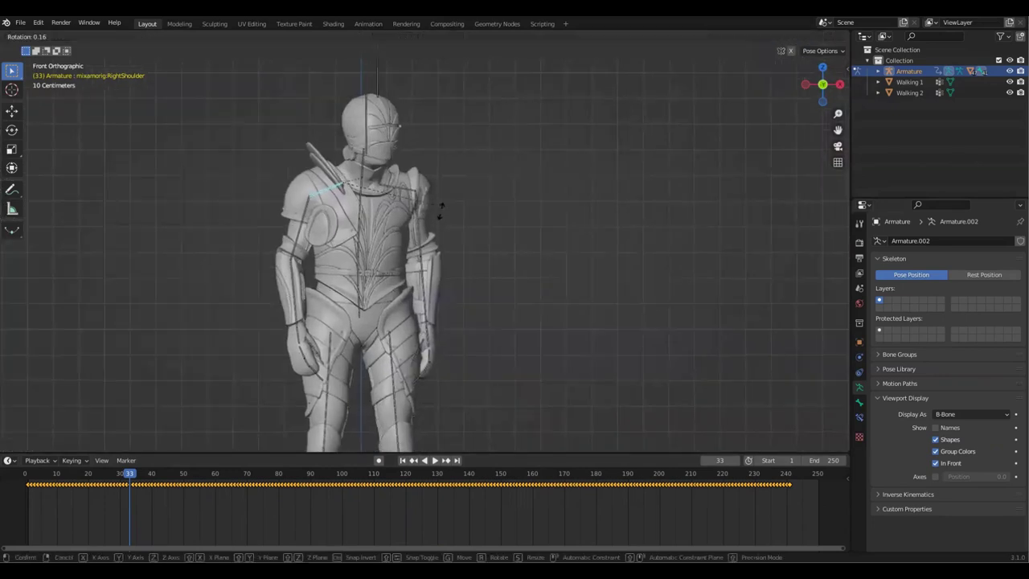
click(429, 225)
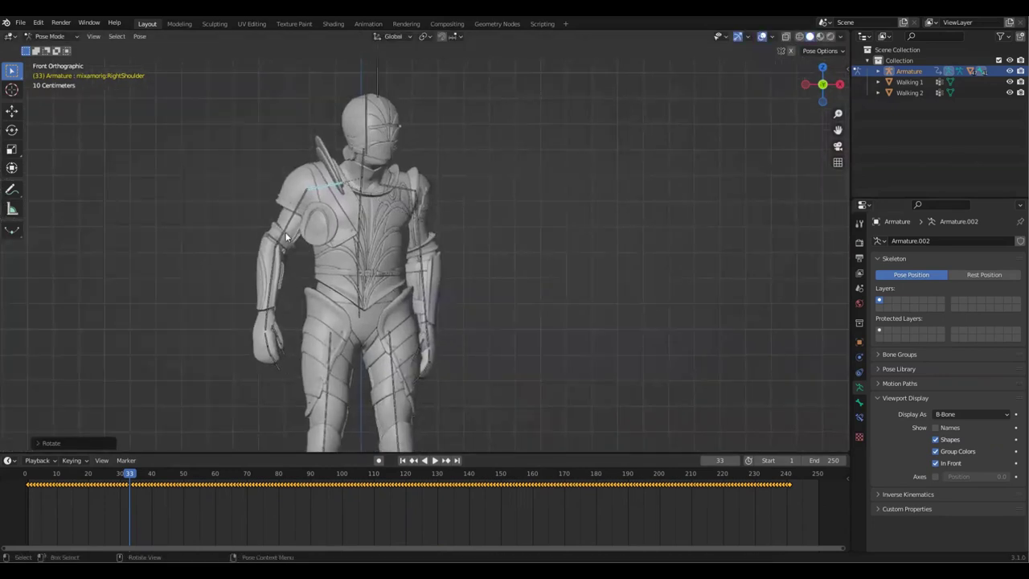
Select the right upper arm bone and rotate the right arm outward from the torso.
click(287, 236)
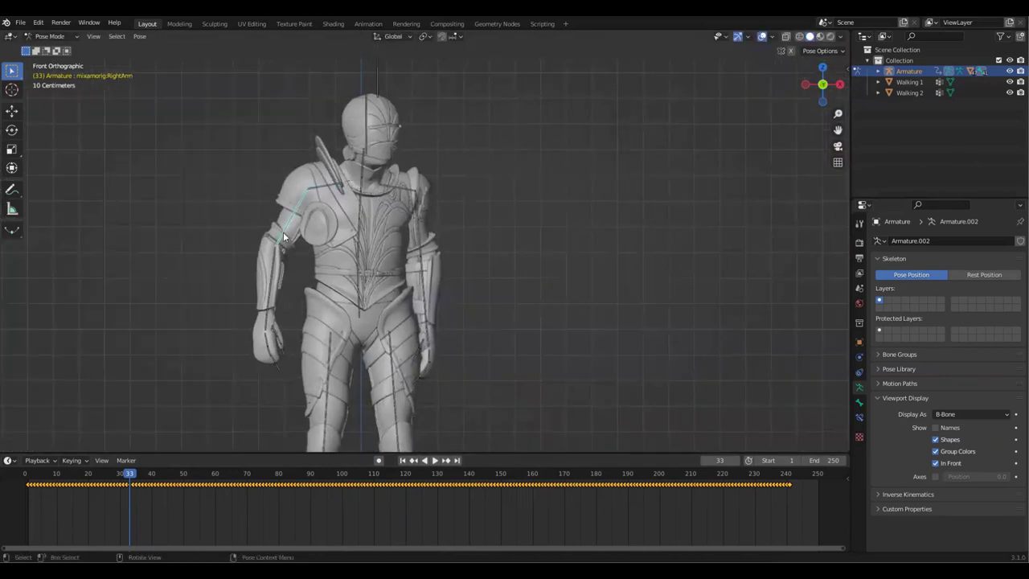
key(r)
click(236, 262)
click(235, 262)
key(r)
click(471, 285)
Refine the right arm's pose with several more rotations so it is held out from the body.
middle_drag(471, 284, 566, 307)
key(r)
click(544, 290)
middle_drag(694, 230, 703, 201)
key(r)
click(707, 242)
middle_drag(711, 240, 523, 319)
key(r)
click(661, 320)
Rotate the left upper arm bone outward from the body by about 16 degrees.
middle_drag(661, 320, 533, 301)
click(434, 240)
key(r)
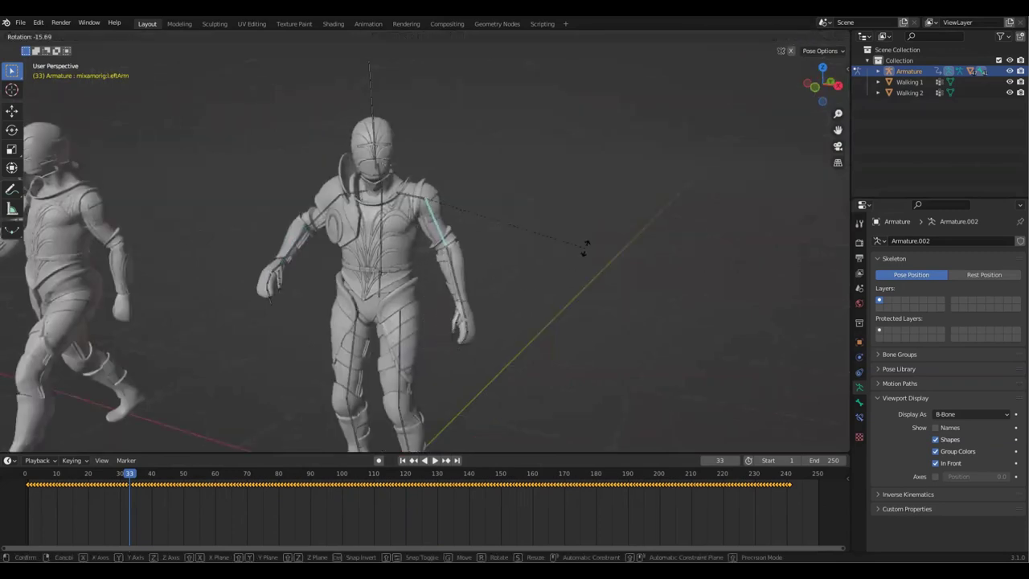
click(585, 245)
Select the base index finger bone of the right hand and rotate it to adjust the hand's pose.
middle_drag(504, 332, 293, 270)
scroll(308, 262, up, 4)
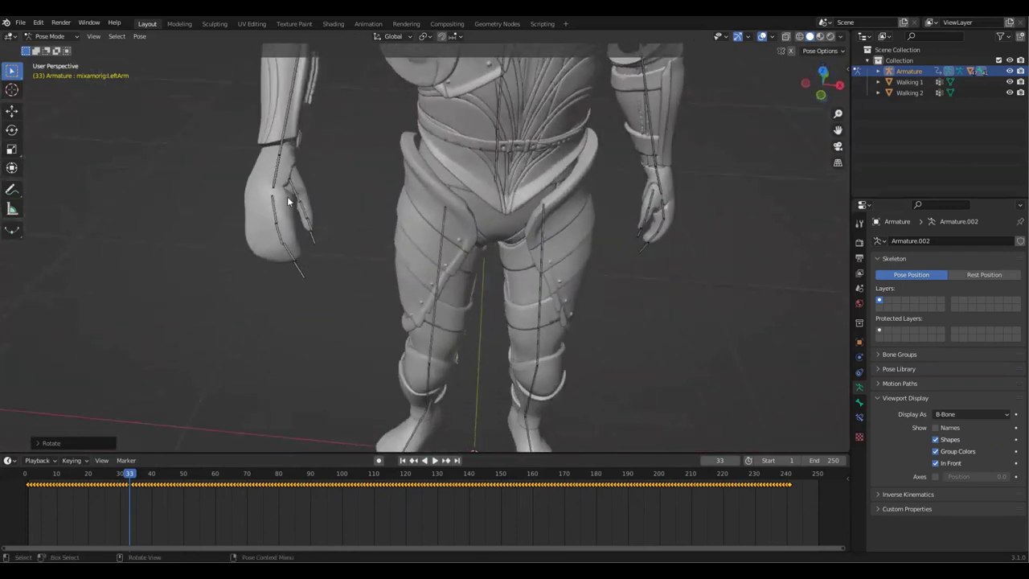
click(281, 227)
middle_drag(289, 231, 282, 228)
shift+click(285, 242)
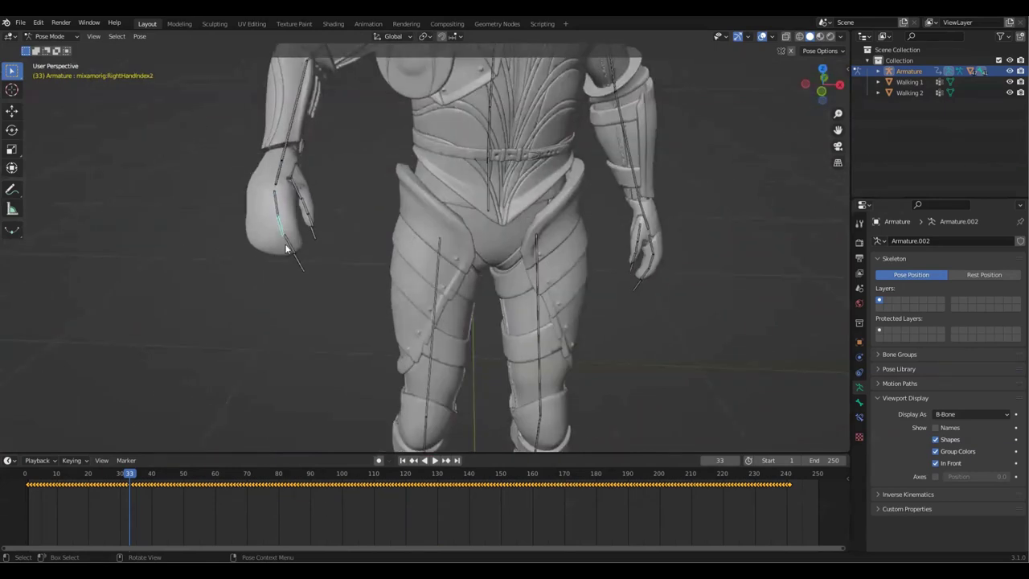
click(299, 263)
click(286, 237)
click(281, 224)
click(278, 209)
middle_drag(298, 235, 258, 224)
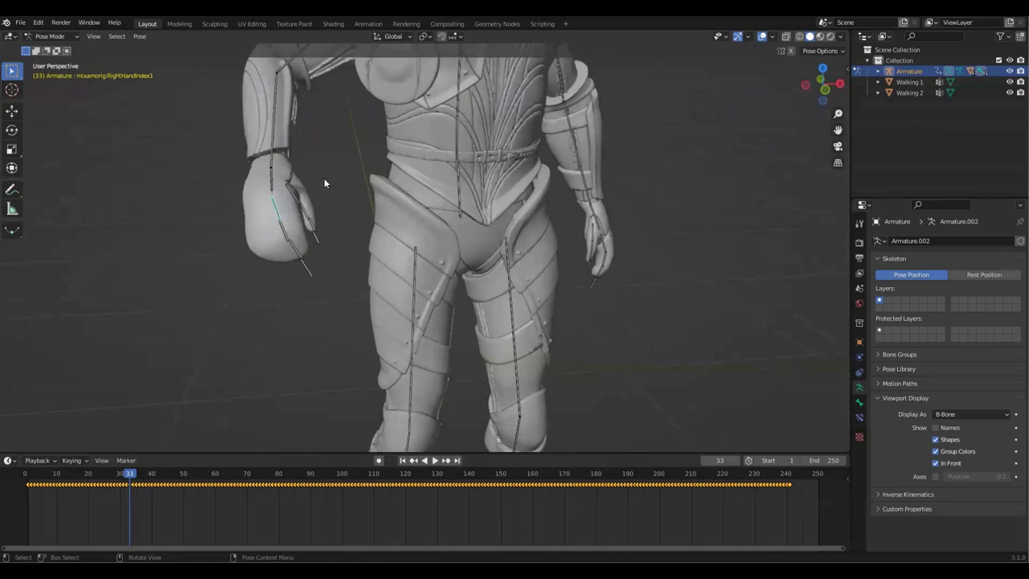
middle_drag(373, 210, 299, 211)
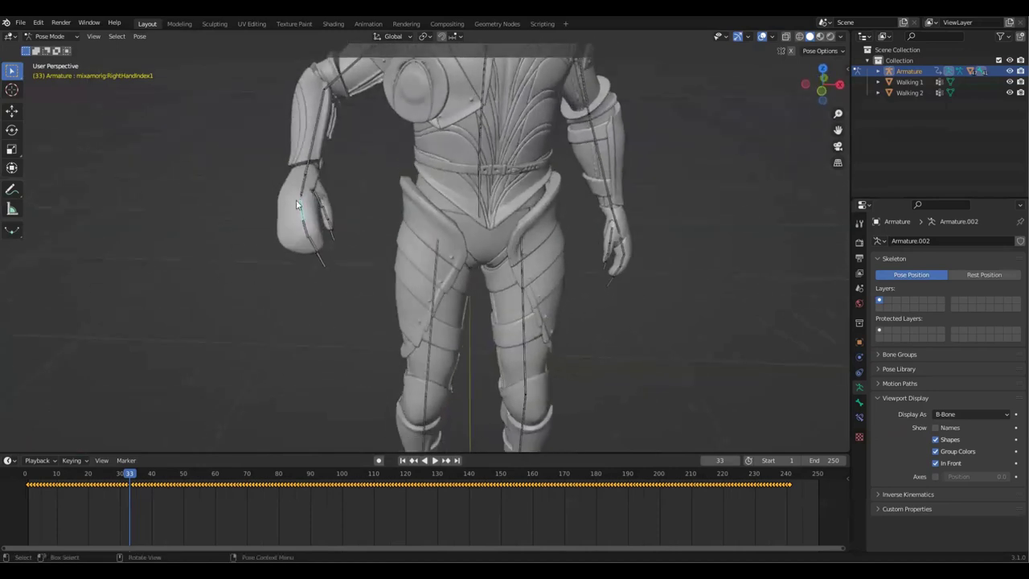
middle_drag(411, 258, 449, 244)
key(r)
click(428, 235)
Rotate the right upper arm bone by about -8 degrees in the front view.
middle_drag(396, 224, 452, 268)
scroll(427, 225, down, 4)
click(376, 176)
key(grave)
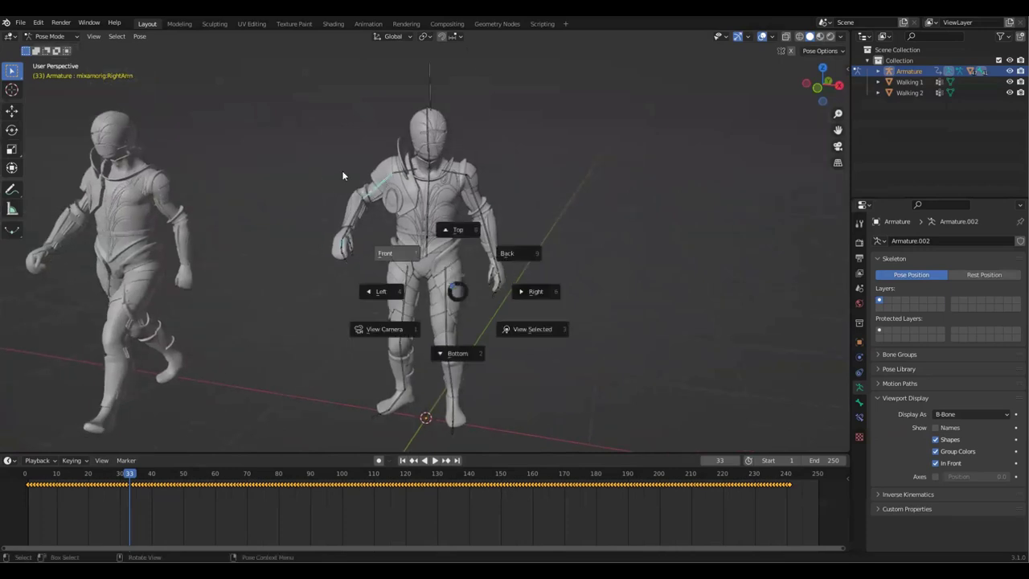
click(340, 239)
key(r)
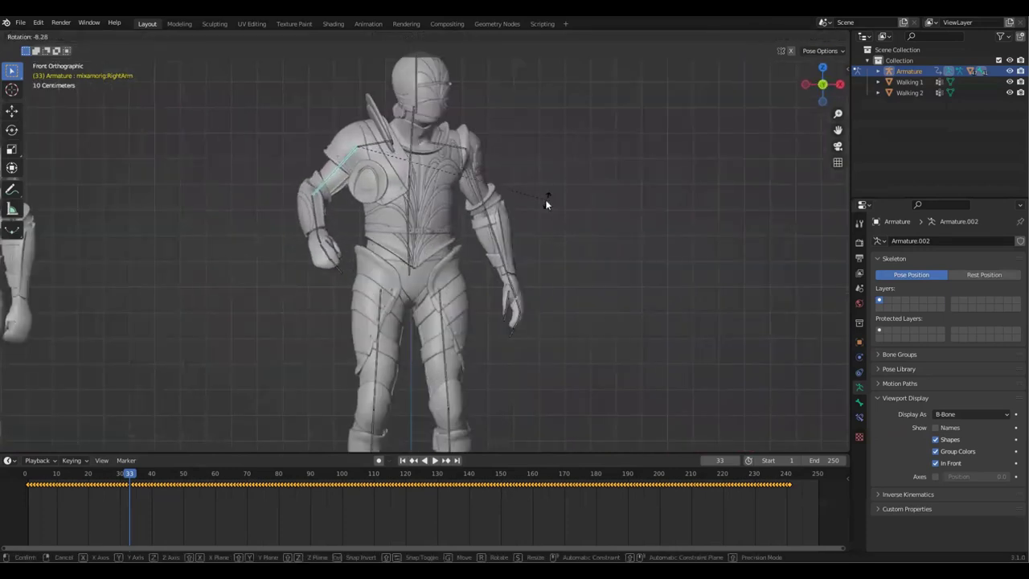
click(545, 199)
Inspect the right forearm from several angles and return the armature to Object Mode.
middle_drag(441, 234, 518, 196)
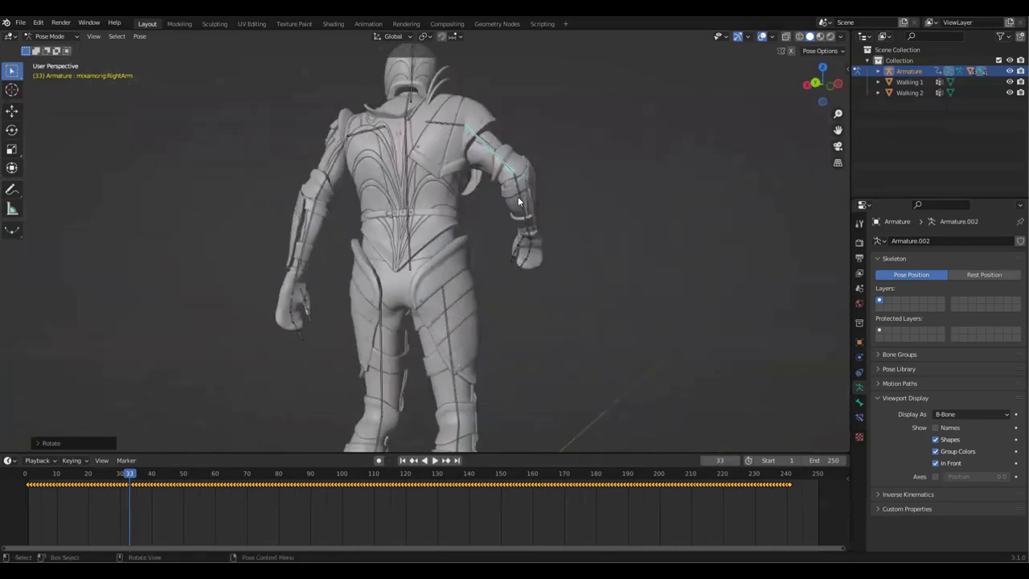
click(555, 229)
middle_drag(555, 229, 497, 213)
middle_drag(586, 249, 460, 235)
middle_drag(547, 211, 442, 188)
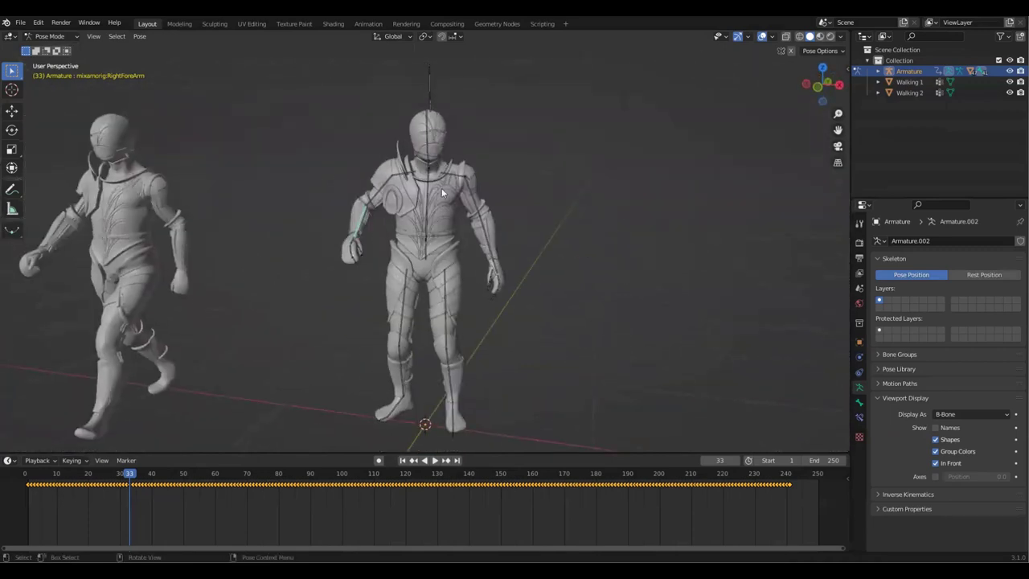
click(66, 37)
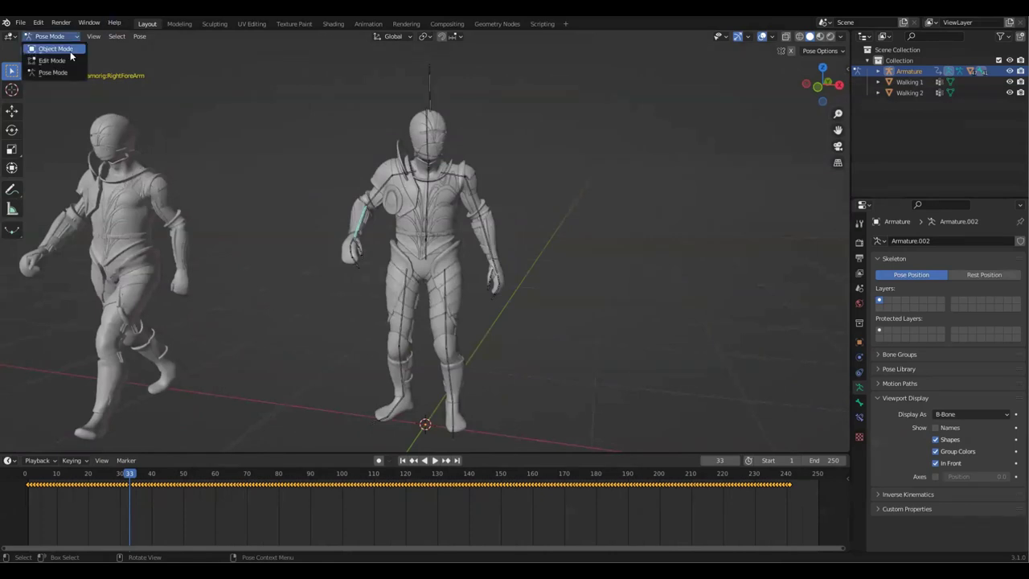
click(70, 50)
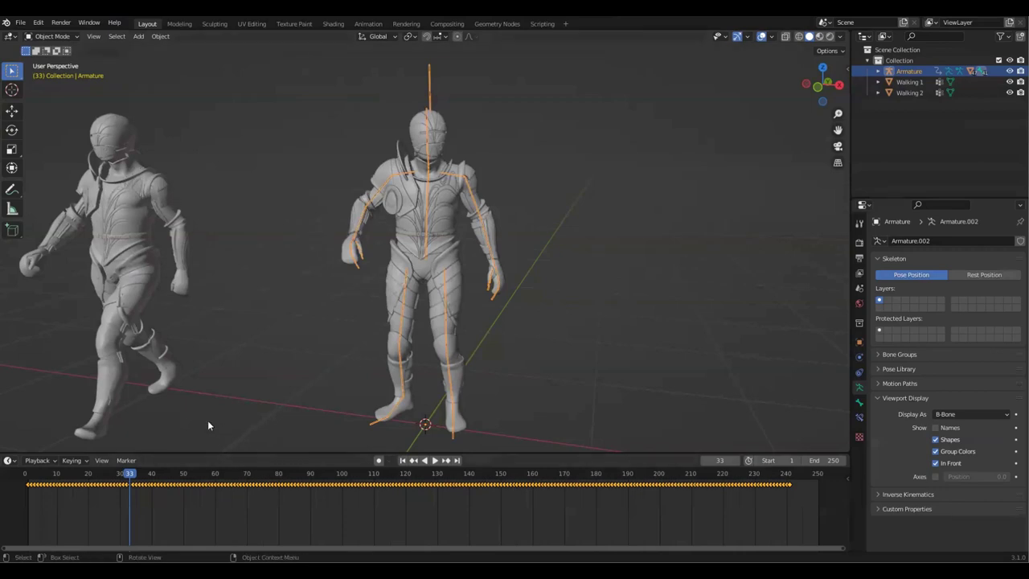
Select the armature together with its whole hierarchy in the front view.
middle_drag(381, 325, 385, 254)
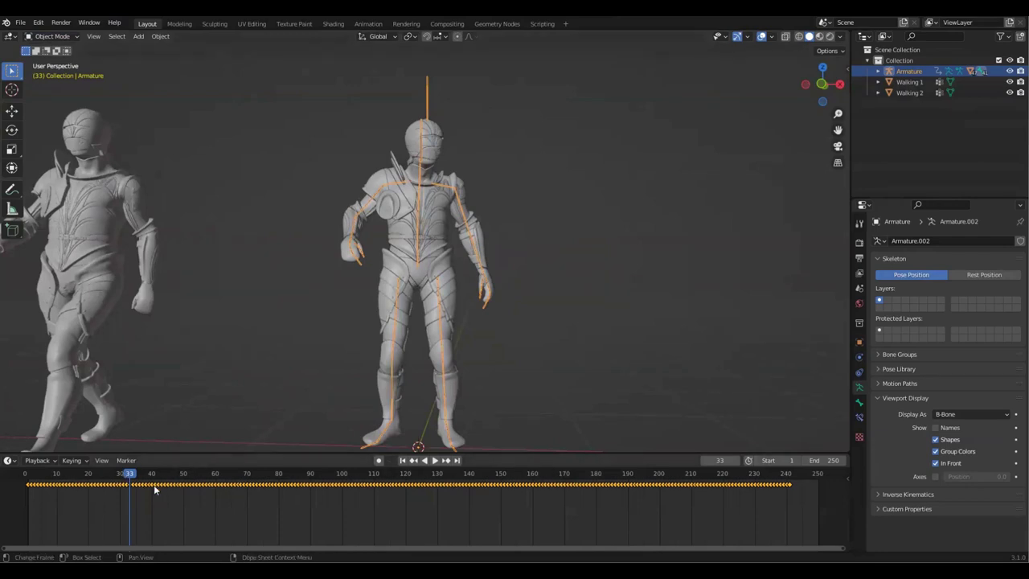
scroll(410, 291, down, 3)
middle_drag(410, 291, 391, 243)
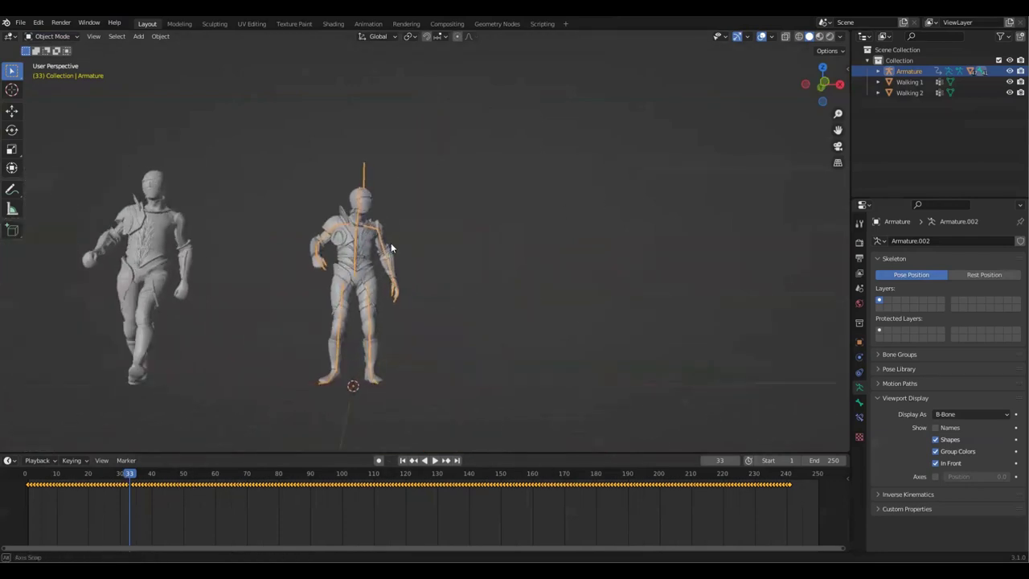
key(KP_1)
scroll(325, 115, up, 1)
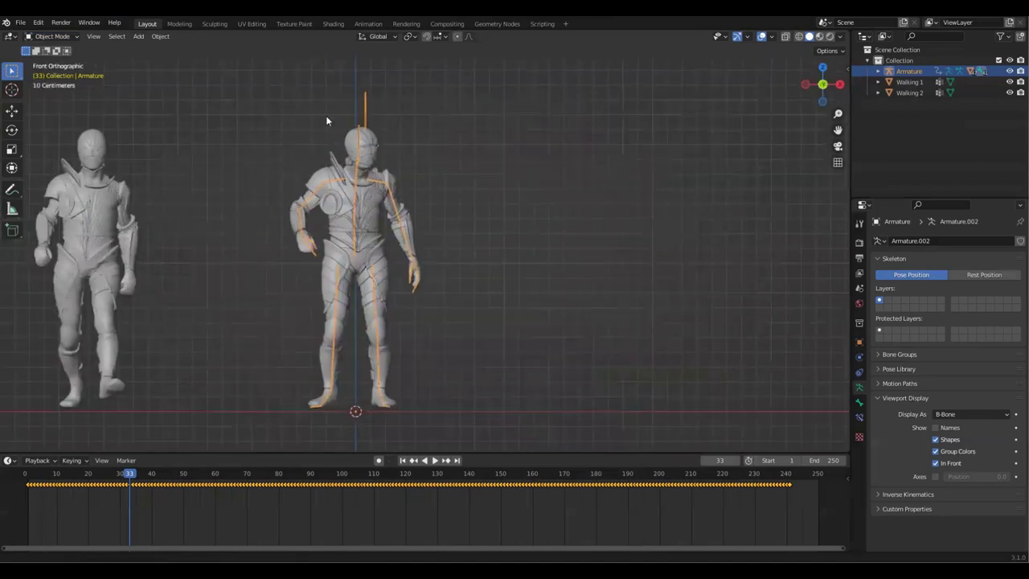
shift+middle_drag(392, 276, 395, 289)
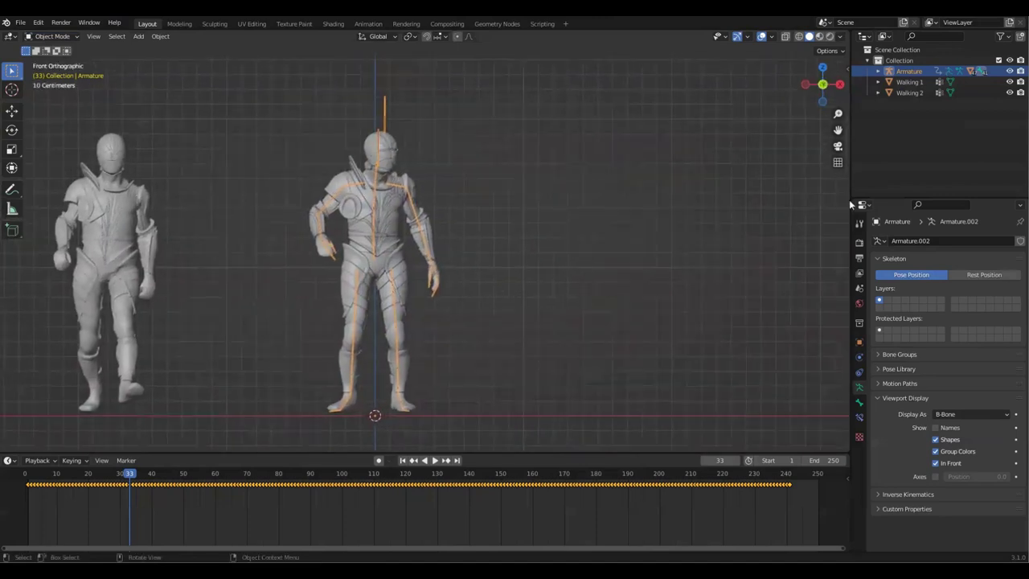
right_click(912, 72)
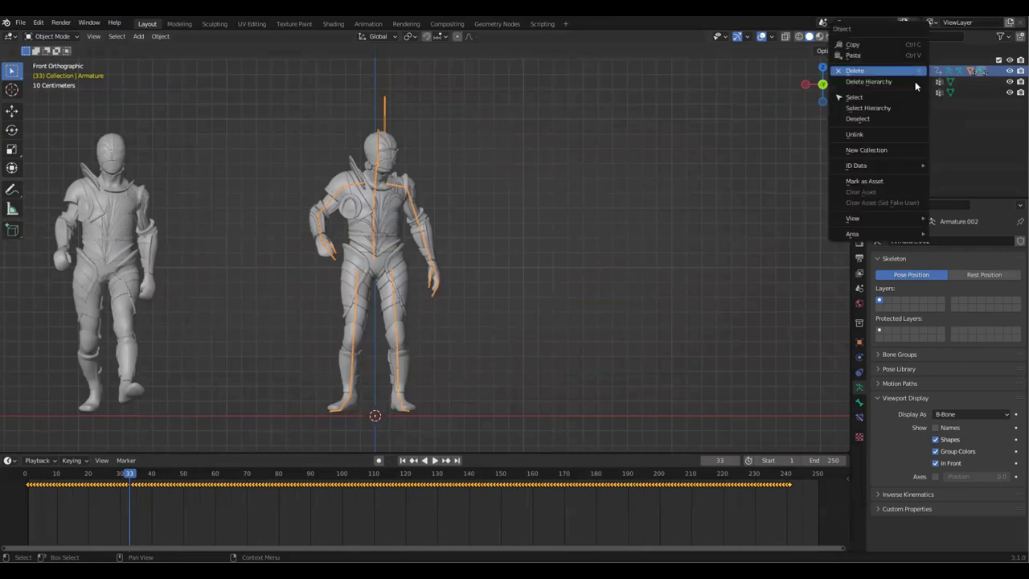
click(891, 108)
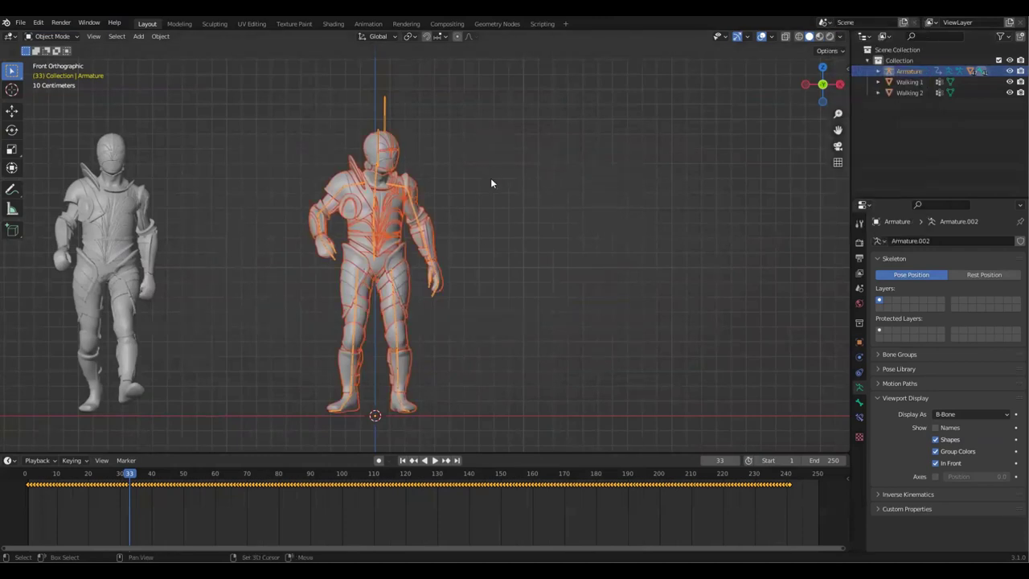
scroll(482, 205, up, 2)
shift+middle_drag(512, 201, 500, 162)
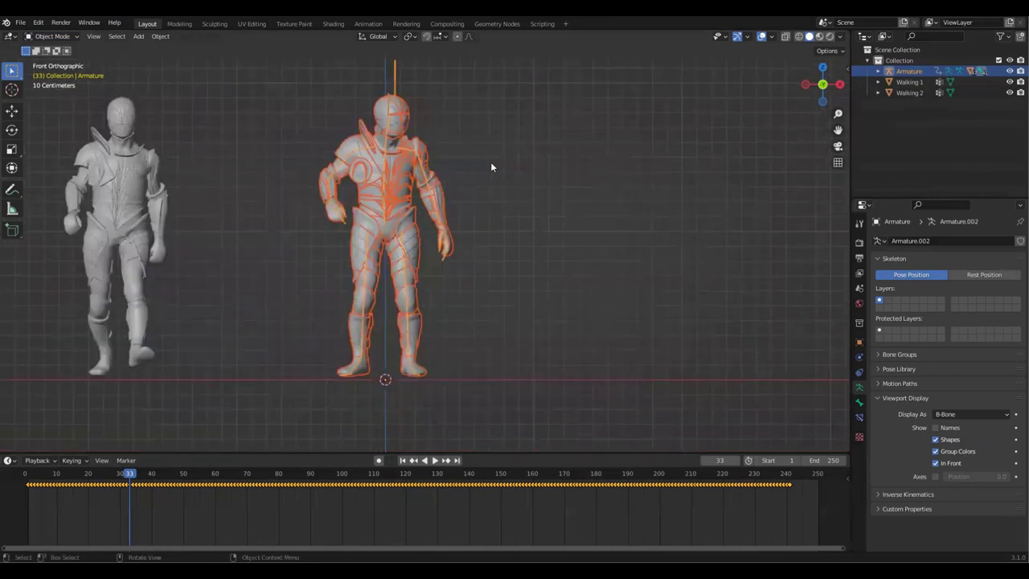
Select all of the armature's meshes from Male to Volume500_Hidden_Hidden and join them into one object.
click(879, 70)
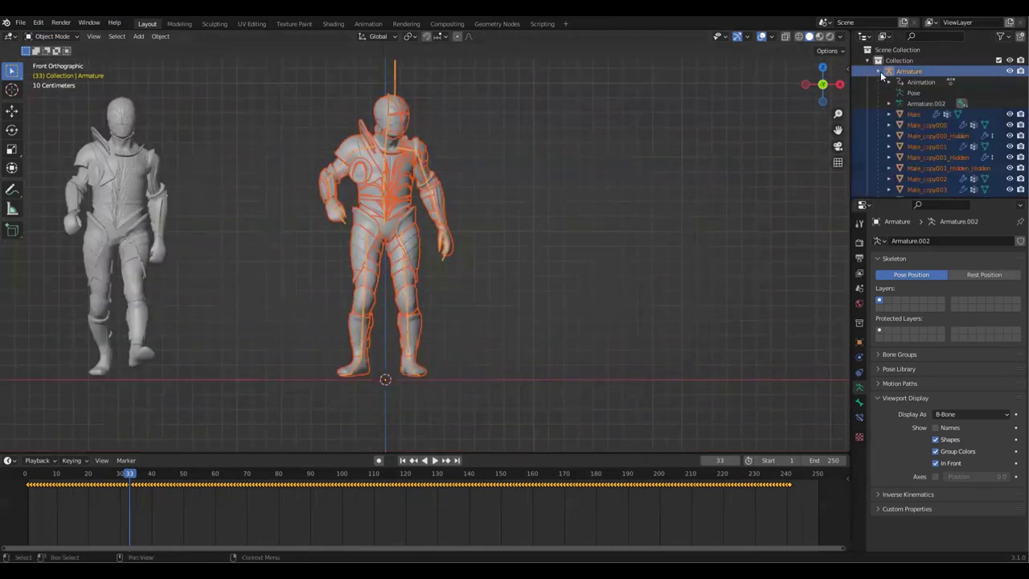
click(913, 115)
scroll(917, 117, down, 10)
scroll(925, 108, down, 2)
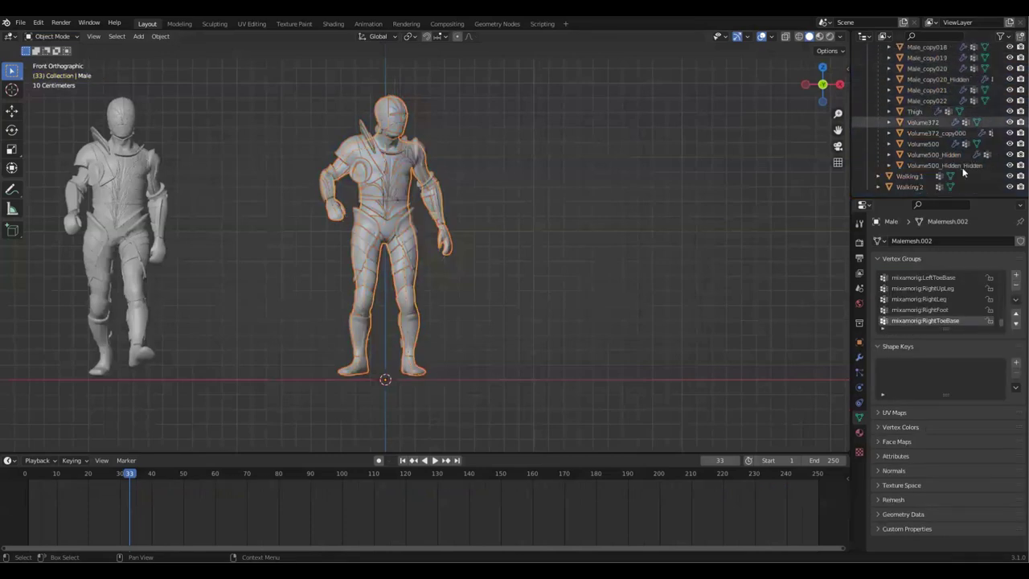
shift+click(944, 165)
key(KP_Decimal)
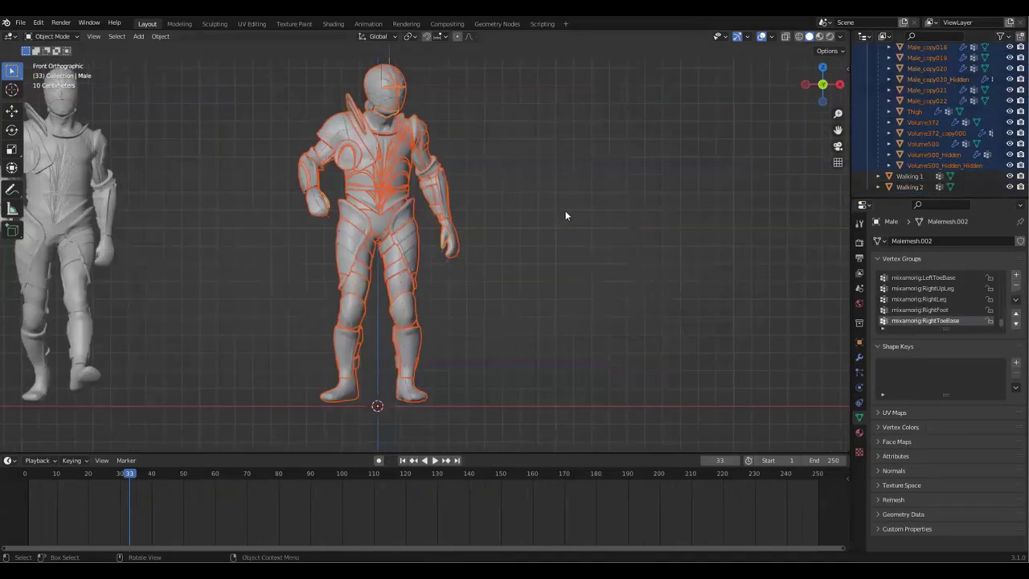
key(ctrl+j)
shift+middle_drag(648, 197, 654, 289)
shift+middle_drag(568, 229, 580, 195)
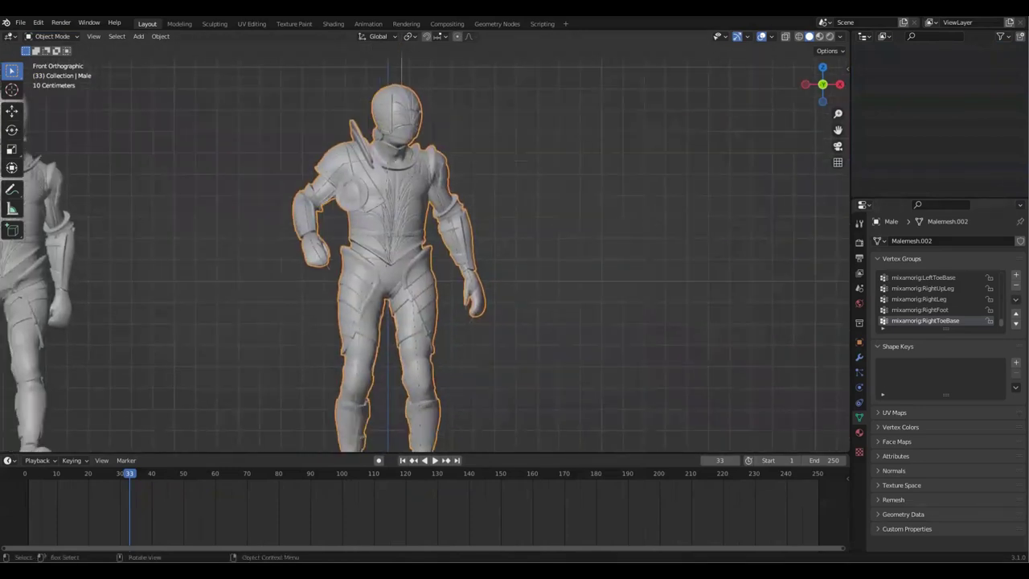
Clear the joined Male mesh's parent while keeping its transformation.
shift+middle_drag(618, 279, 673, 381)
drag(429, 132, 470, 168)
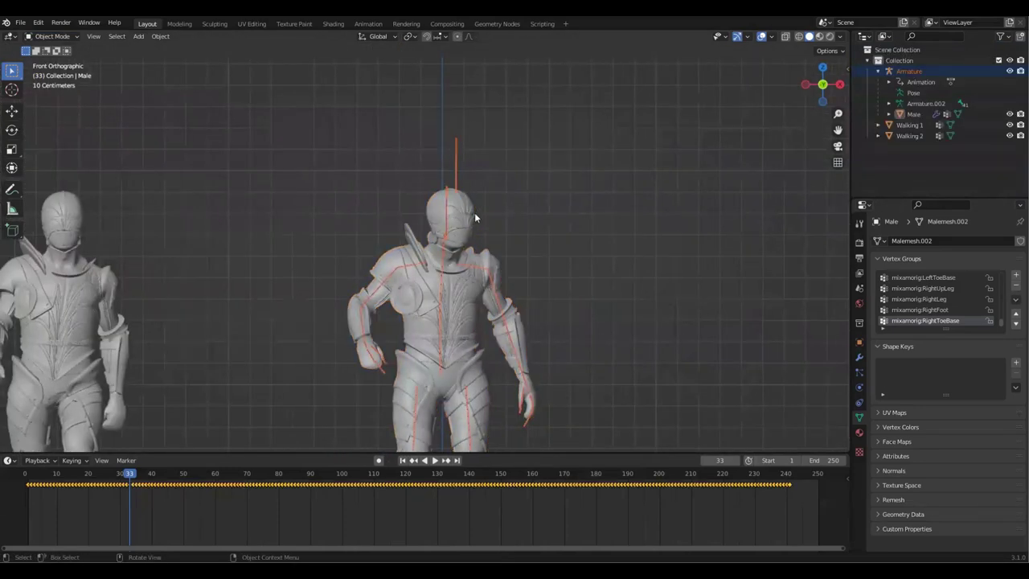
click(473, 216)
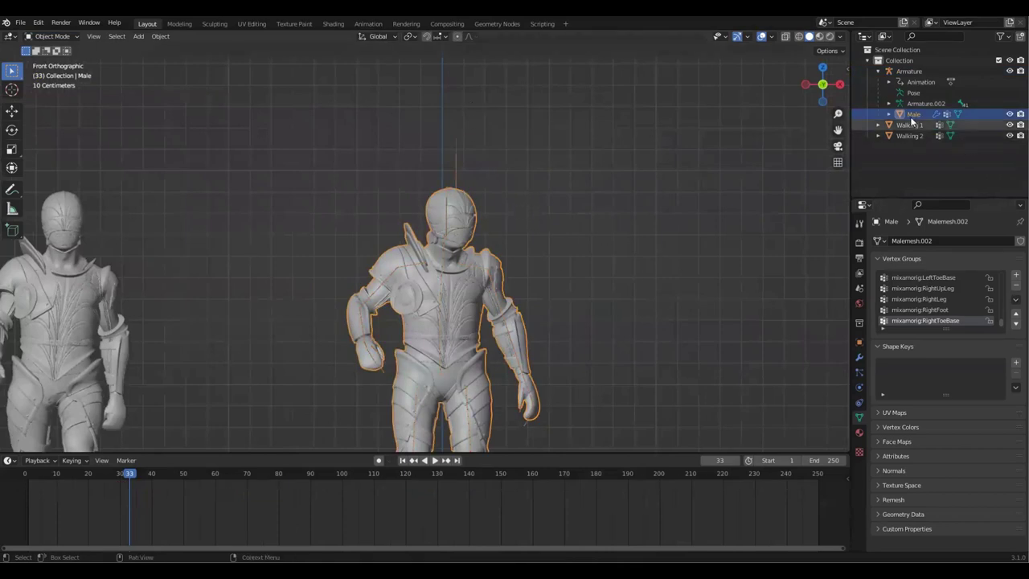
key(alt+p)
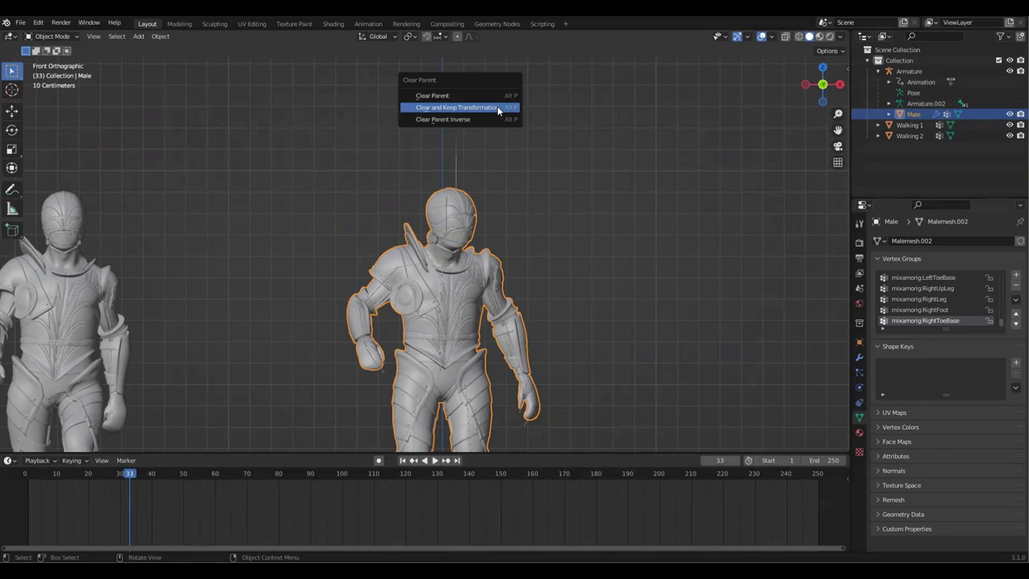
click(499, 110)
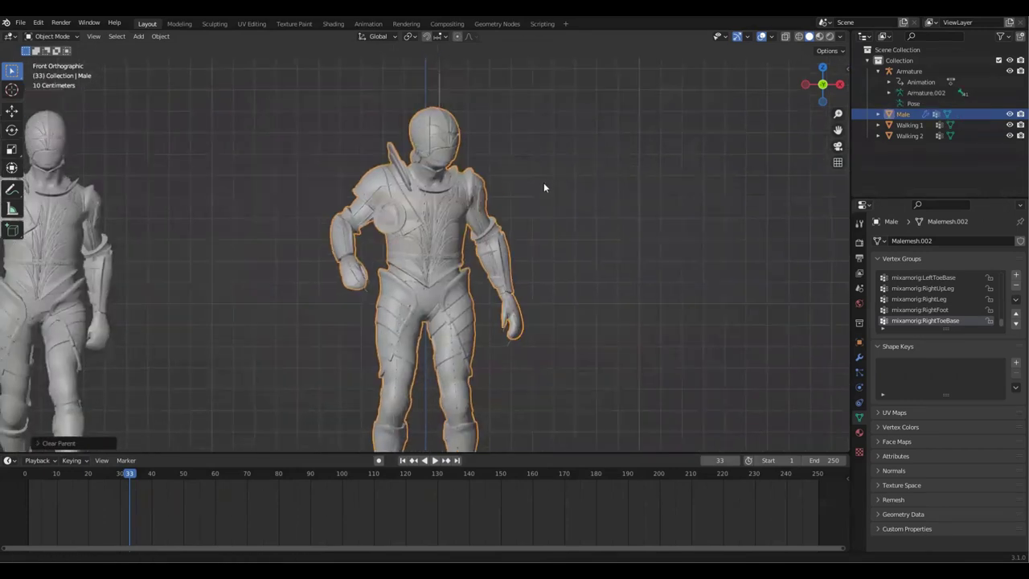
Apply the Armature modifier on the Male mesh and play the timeline to check that the pose is frozen.
click(859, 358)
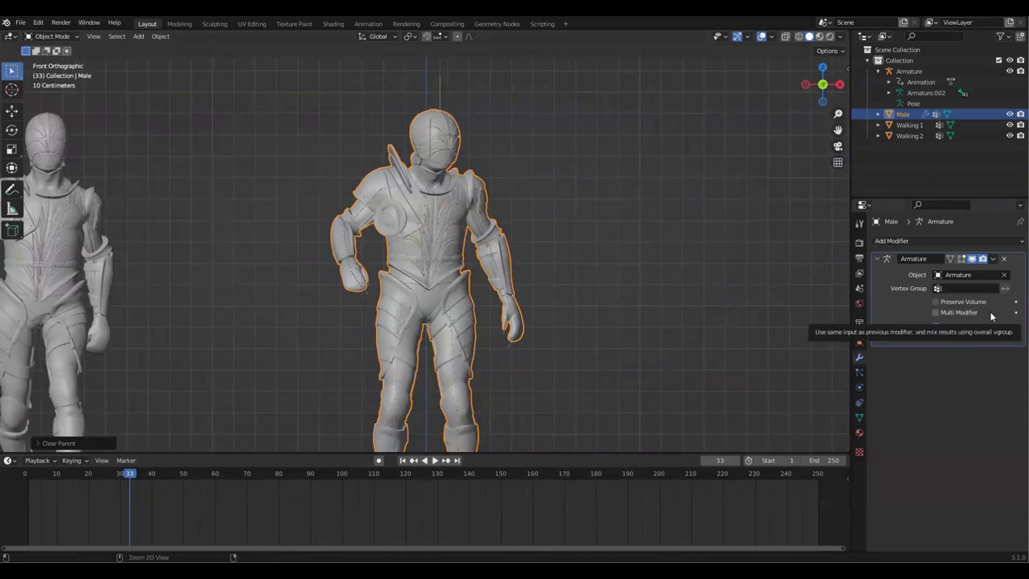
key(ctrl+a)
scroll(845, 280, down, 4)
key(space)
drag(227, 477, 197, 482)
key(space)
scroll(463, 246, up, 2)
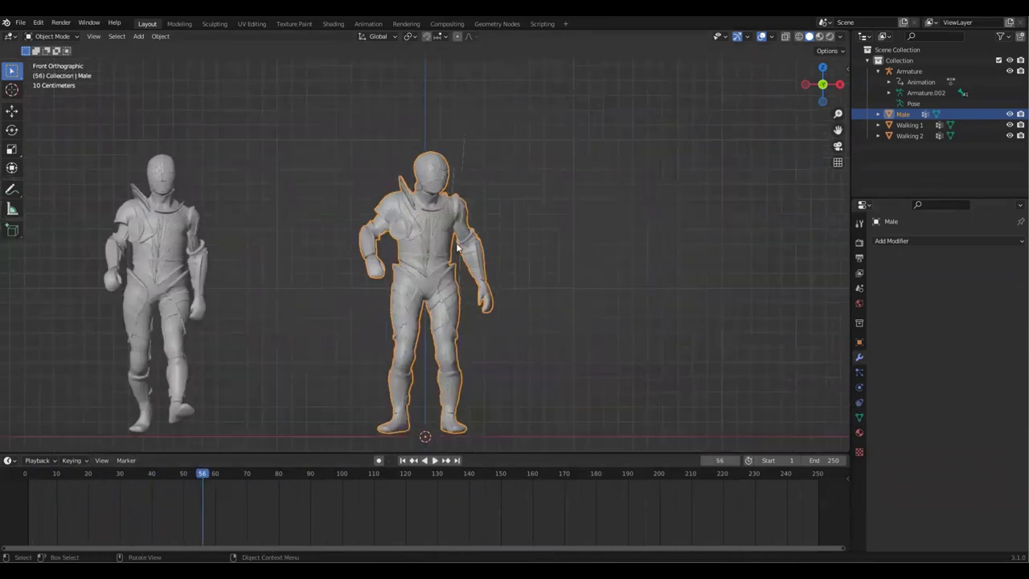
Delete the leftover armature from the posed Male character.
drag(503, 133, 460, 160)
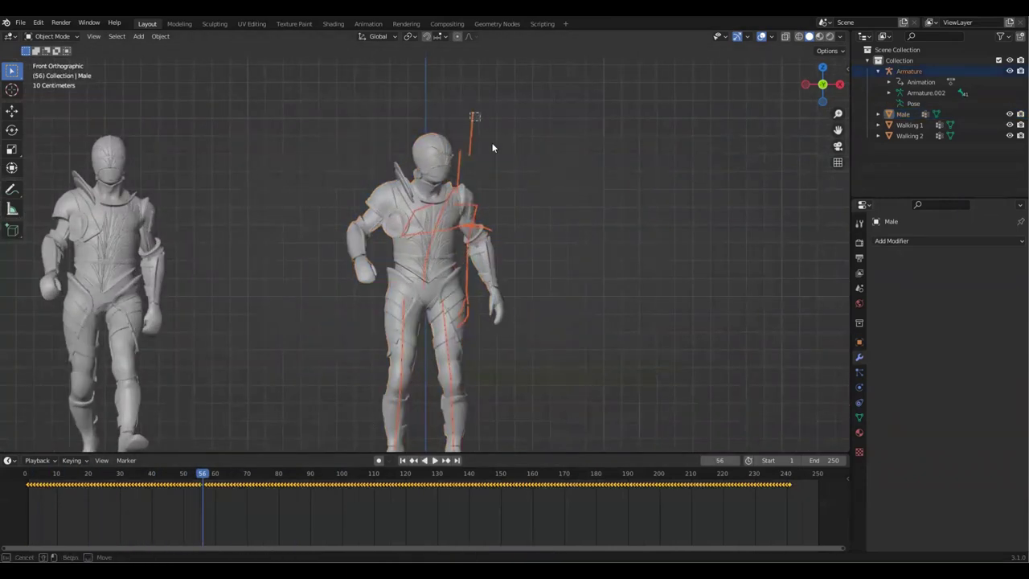
scroll(626, 241, down, 3)
key(Delete)
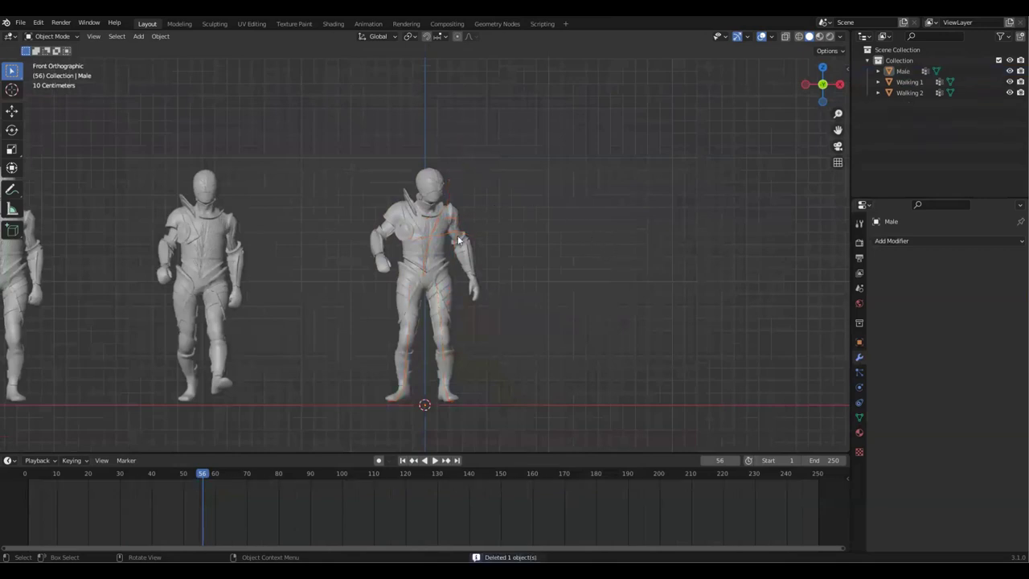
Set the timeline to frame 5 and save the lineup file, keeping the characters in front view.
scroll(459, 240, down, 1)
key(ctrl+s)
drag(259, 476, 42, 478)
scroll(346, 241, down, 1)
middle_drag(351, 233, 425, 369)
key(KP_1)
scroll(449, 210, down, 2)
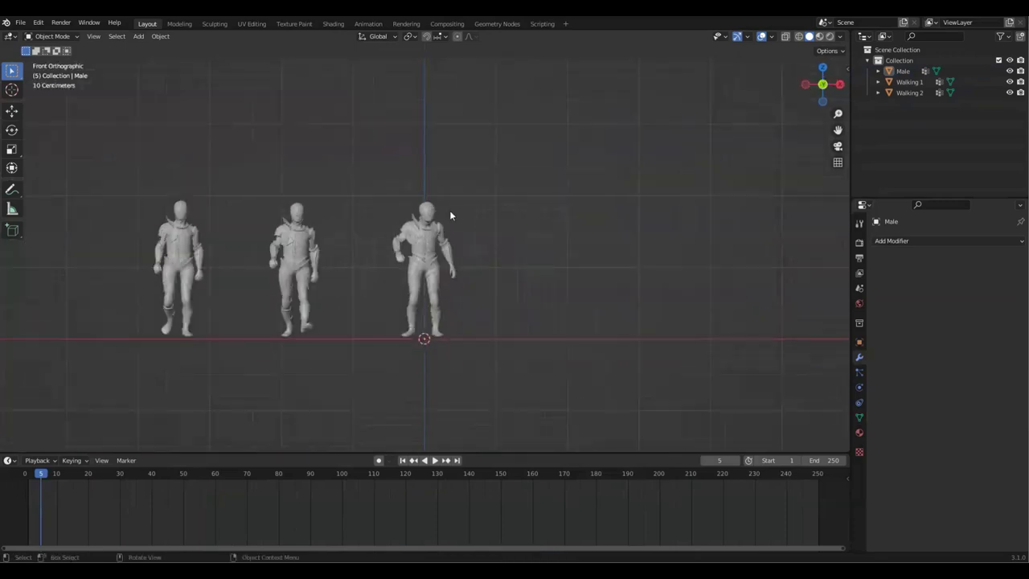
shift+middle_drag(444, 214, 510, 214)
key(ctrl+s)
Select all three characters and move them about 1.7 m in the negative X direction to free the origin.
scroll(542, 225, up, 3)
scroll(546, 220, down, 3)
drag(230, 121, 632, 254)
scroll(632, 254, up, 2)
key(g)
key(x)
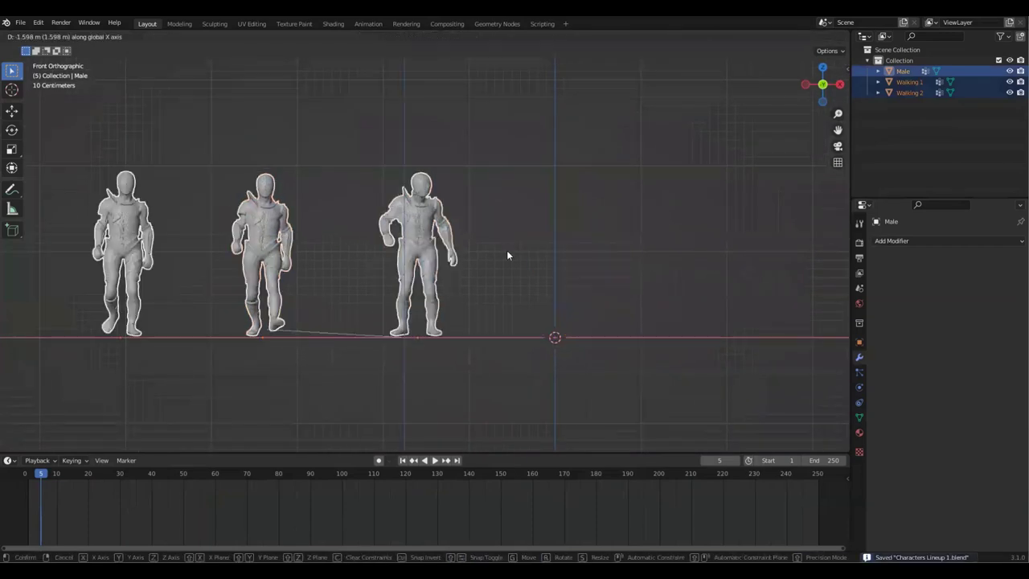
click(492, 255)
Import Looking.fbx from the Downloads folder as another character at the origin.
click(21, 23)
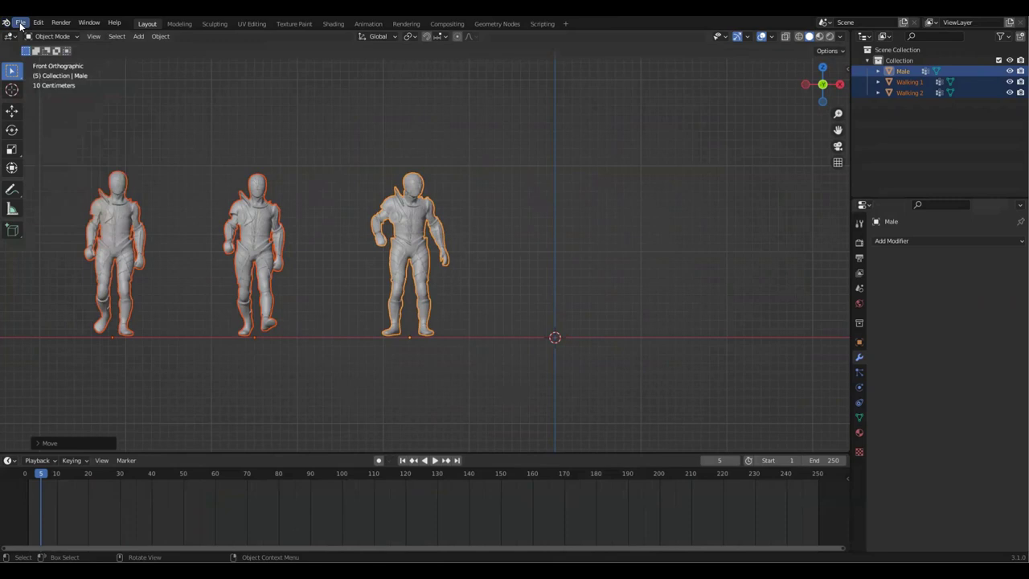
click(21, 23)
mouse_move(65, 168)
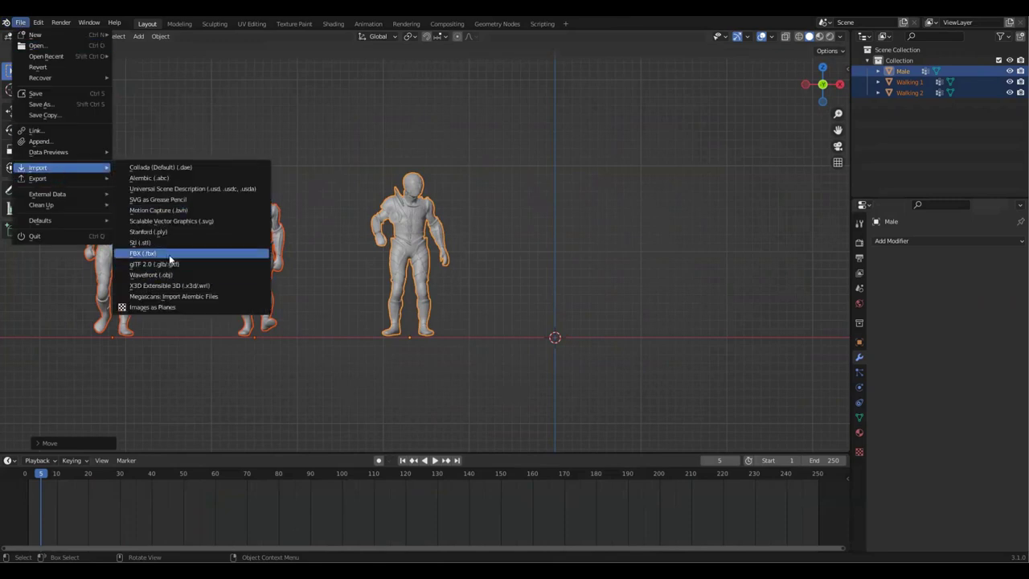
click(170, 255)
click(390, 260)
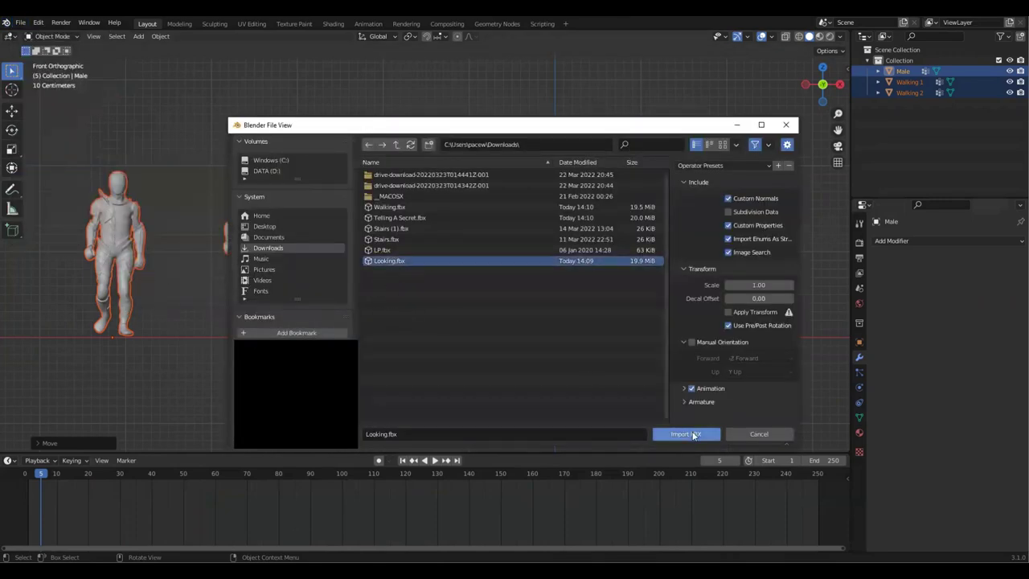
click(685, 434)
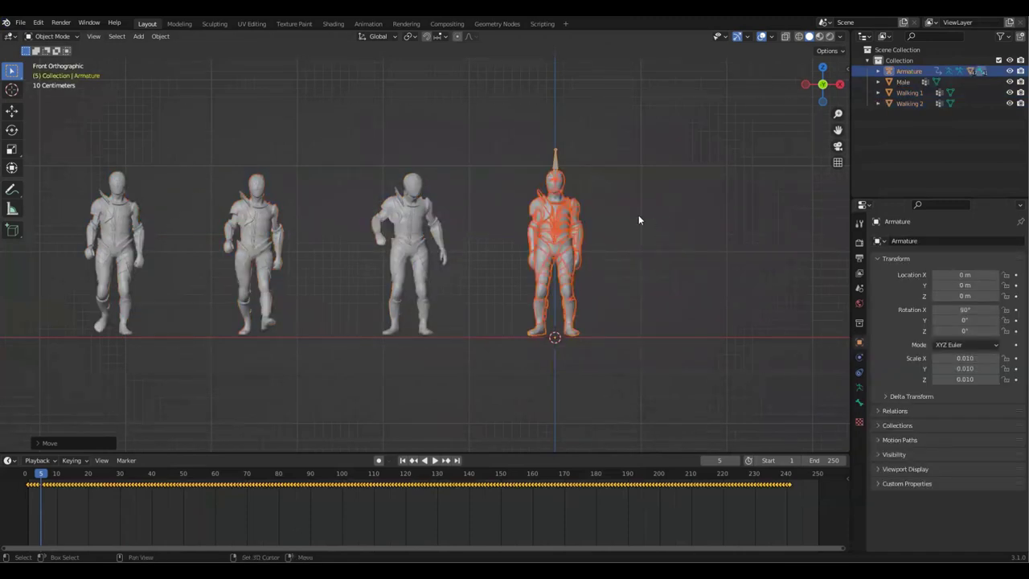
Play the imported Looking animation and stop the timeline at frame 25 to pick the character's pose.
shift+middle_drag(519, 258, 414, 255)
scroll(414, 256, up, 4)
key(space)
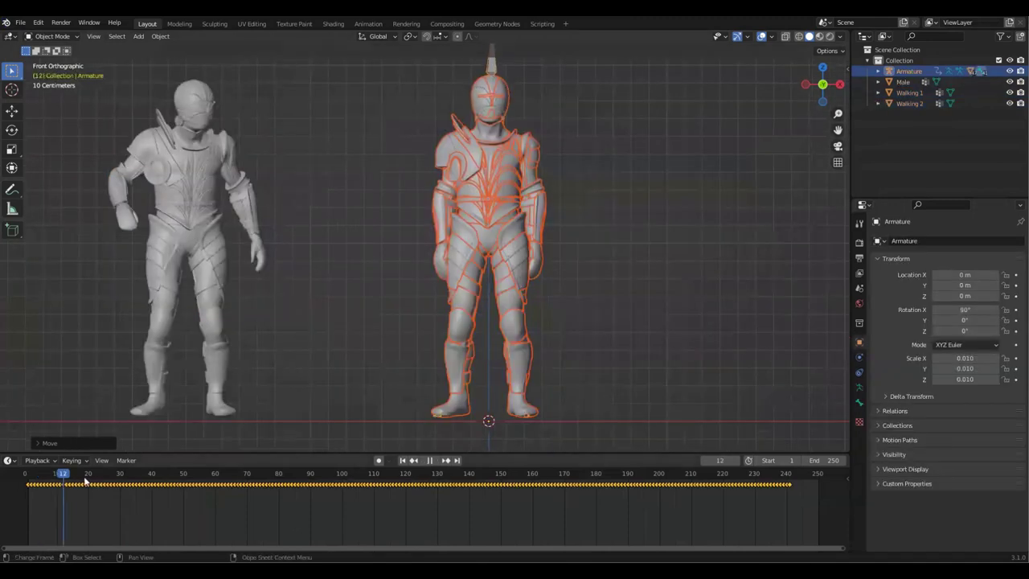
drag(120, 481, 105, 483)
middle_drag(512, 281, 609, 259)
click(610, 259)
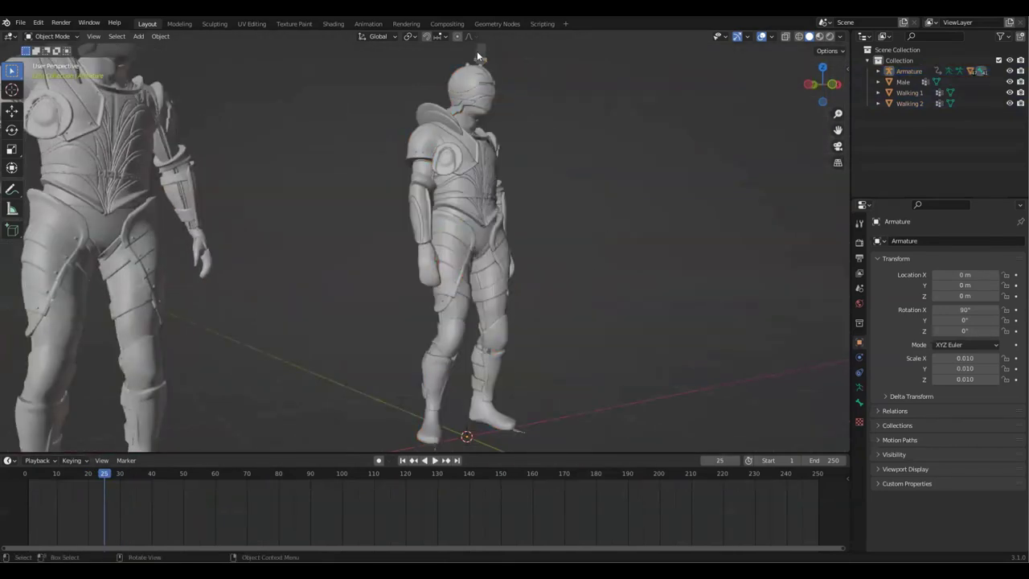
Display the new character's armature as B-Bone and in front of the meshes, keeping the armature selected.
click(485, 56)
middle_drag(634, 172, 796, 330)
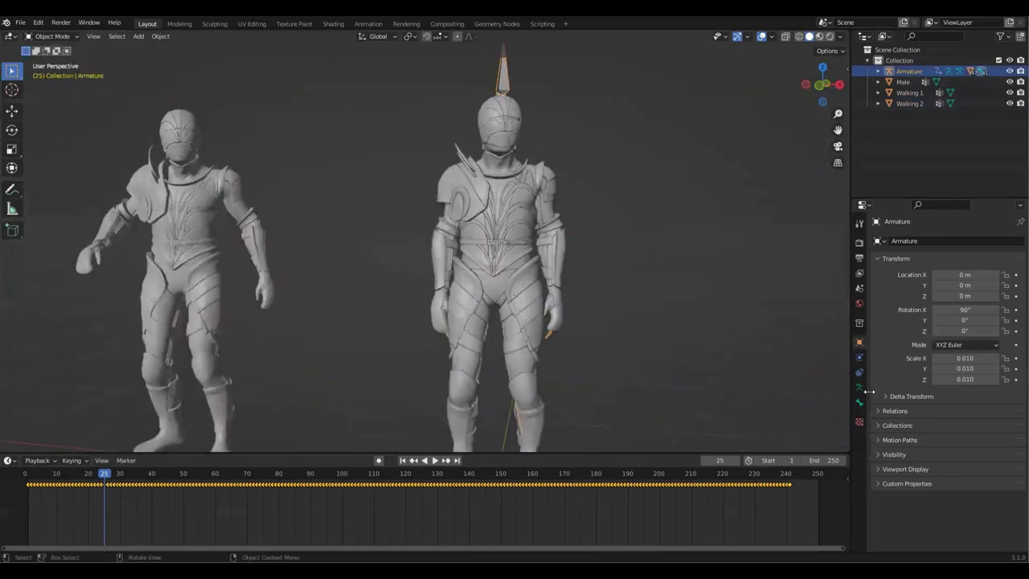
click(859, 386)
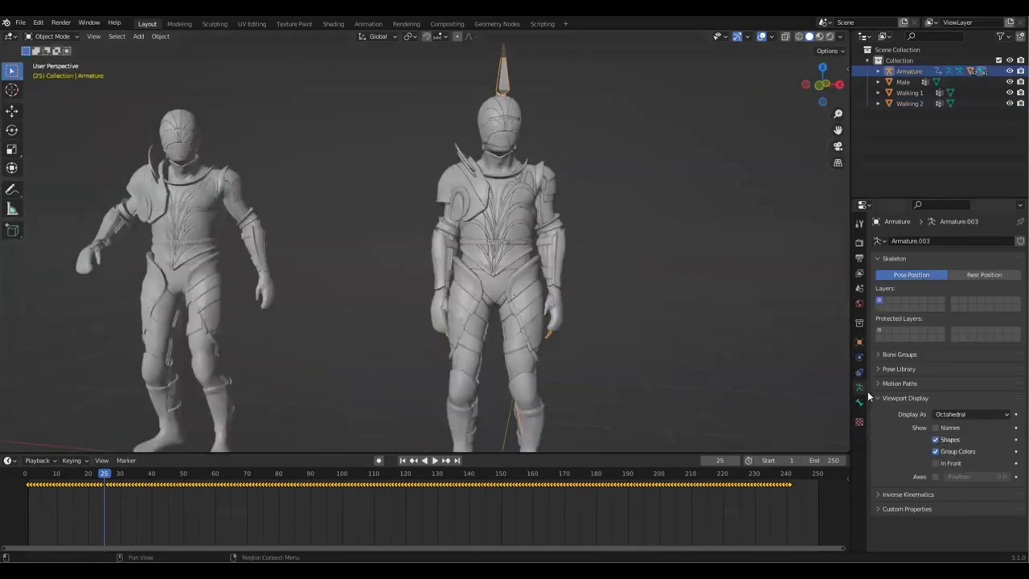
click(968, 414)
click(953, 451)
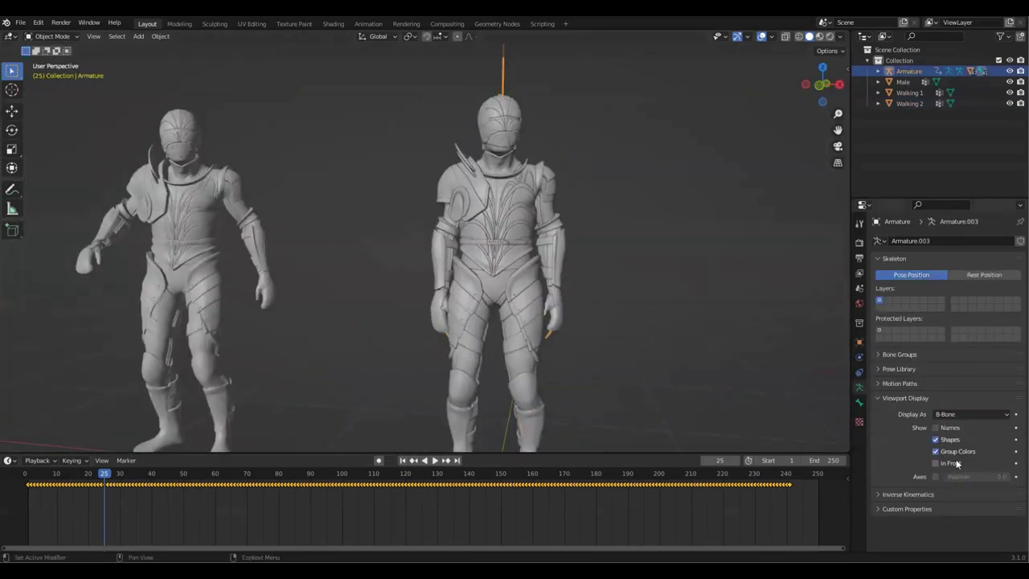
middle_drag(482, 241, 436, 211)
click(444, 212)
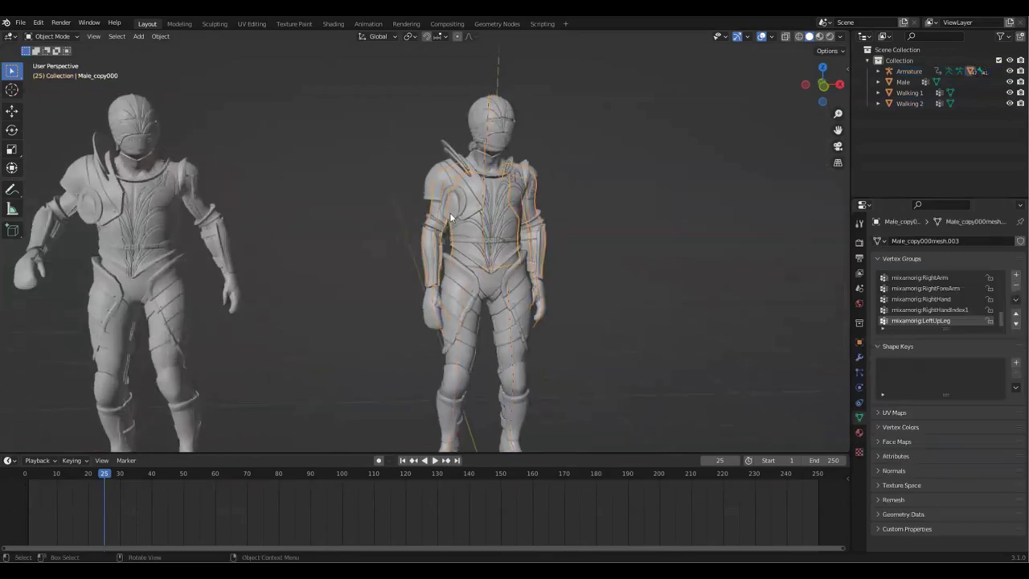
click(525, 270)
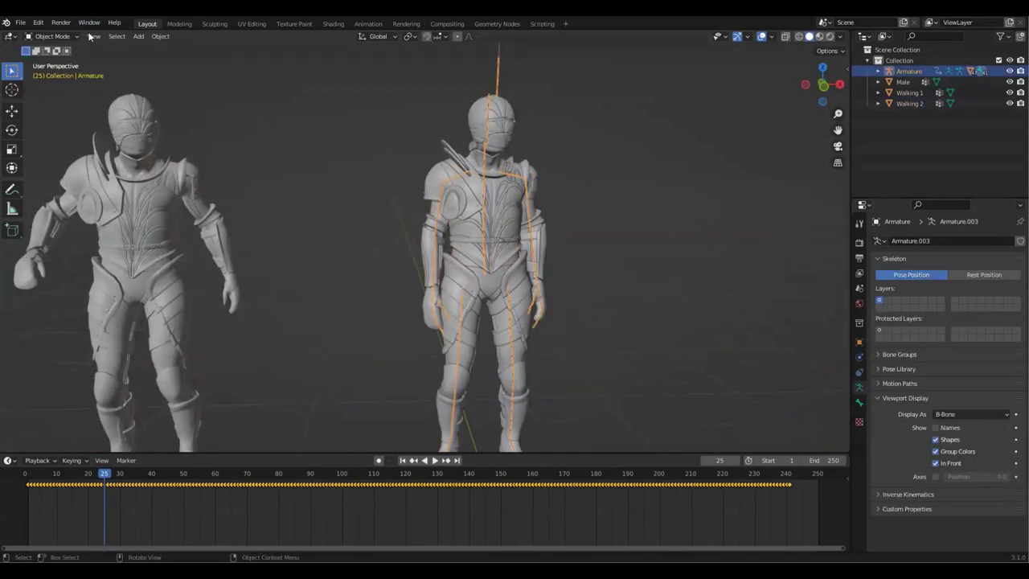
Enter Pose Mode and rotate the RightArm bone forward in the right side view.
click(55, 37)
click(66, 70)
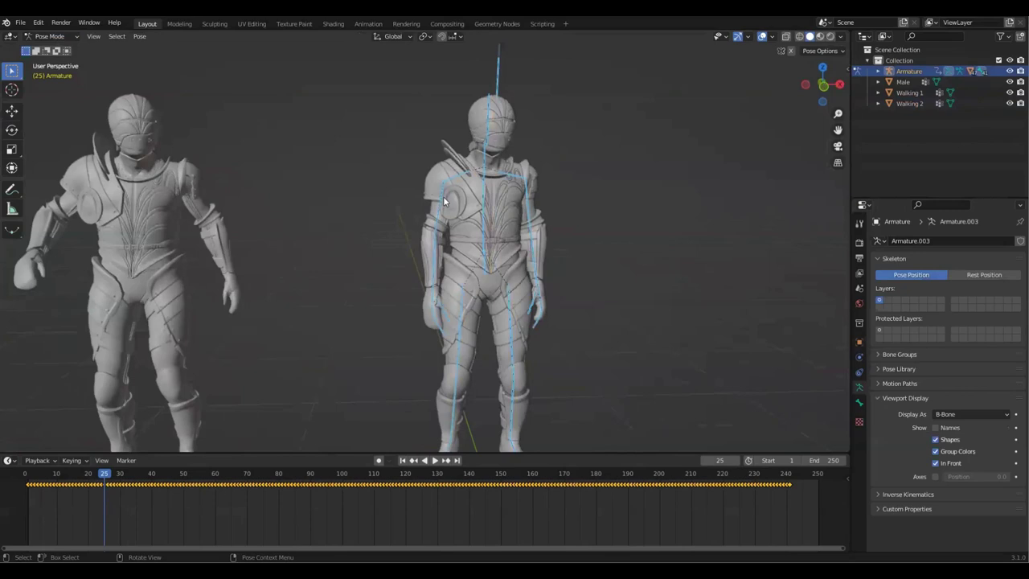
click(443, 196)
key(KP_3)
key(r)
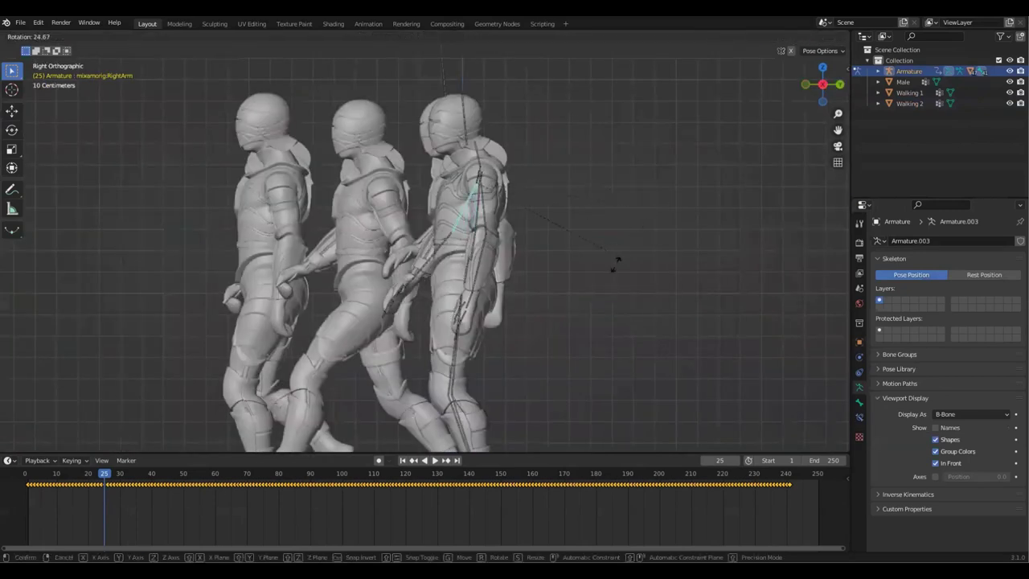
click(409, 225)
Rotate the RightForeArm bone so the forearm bends up across the front of the torso.
middle_drag(458, 259, 625, 232)
key(bracketright)
key(r)
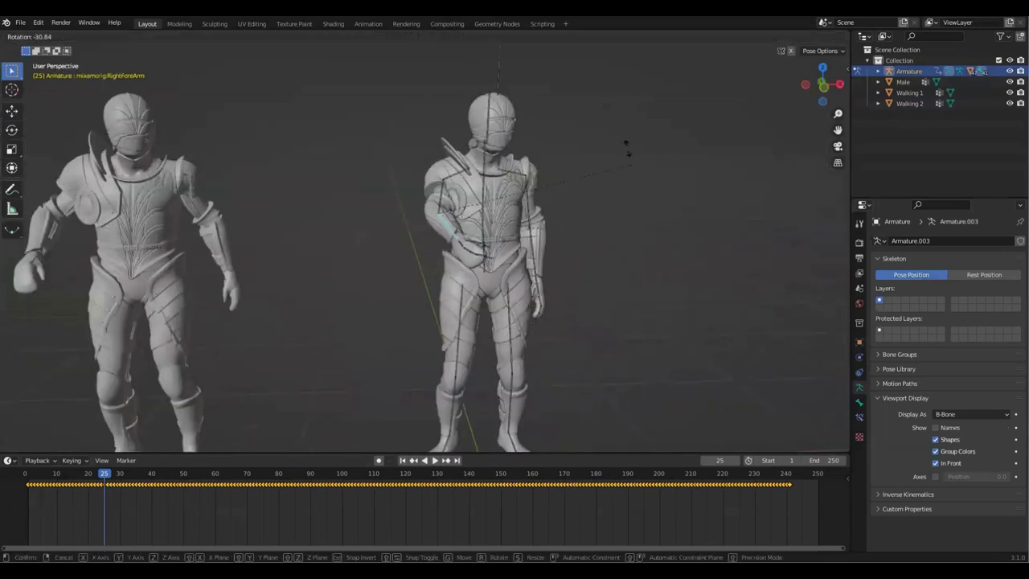
click(531, 185)
middle_drag(531, 185, 540, 296)
click(390, 198)
key(r)
click(539, 201)
Rotate the RightHand bone inward in the top view so the hand bends toward the body.
click(402, 163)
key(KP_Decimal)
middle_drag(451, 229, 443, 256)
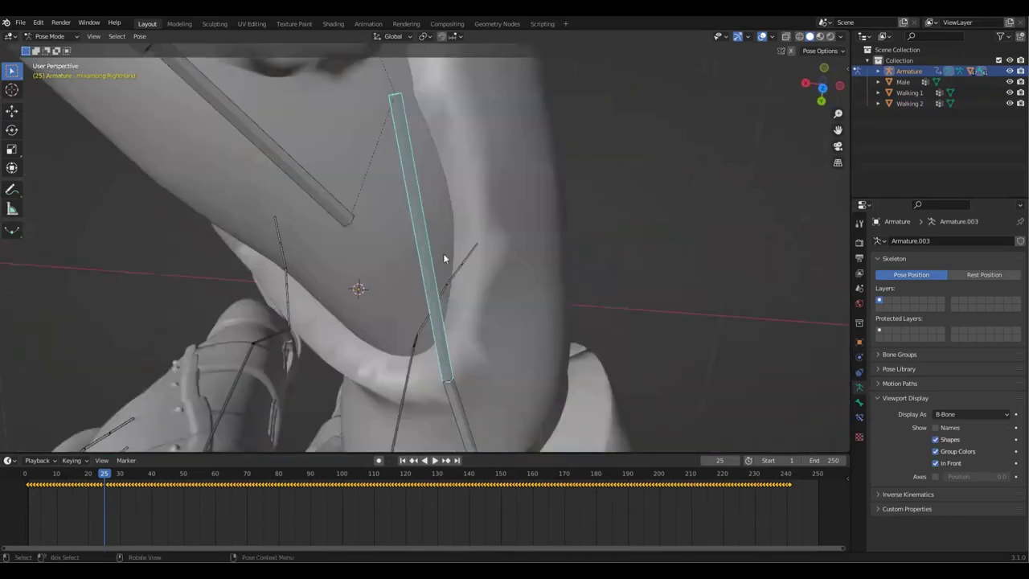
key(KP_7)
key(r)
click(458, 266)
key(r)
click(471, 257)
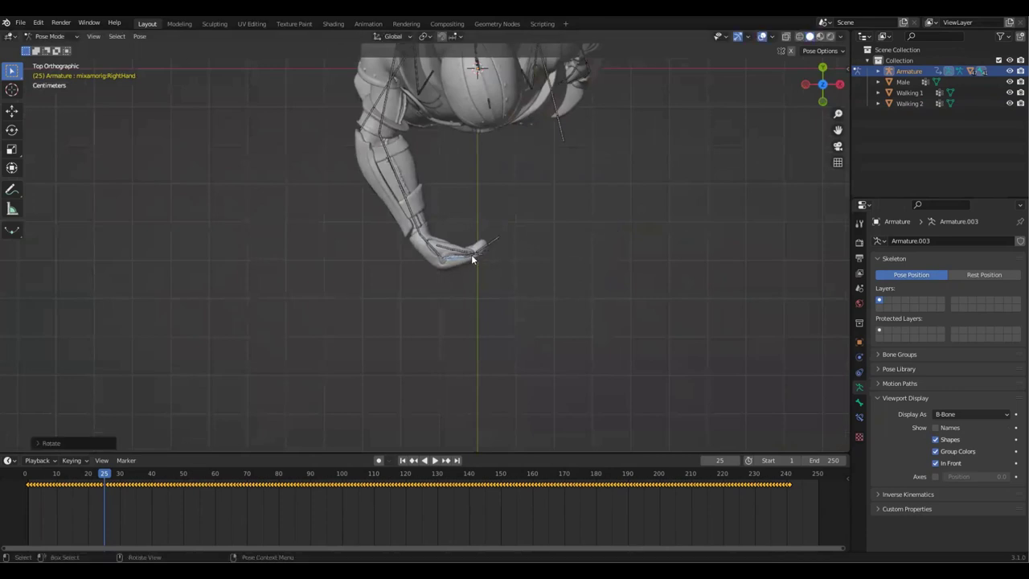
Curl the right hand's fingers inward by rotating the RightHandIndex2 bone and its neighbouring finger bone.
click(472, 257)
scroll(580, 294, up, 3)
click(496, 263)
key(r)
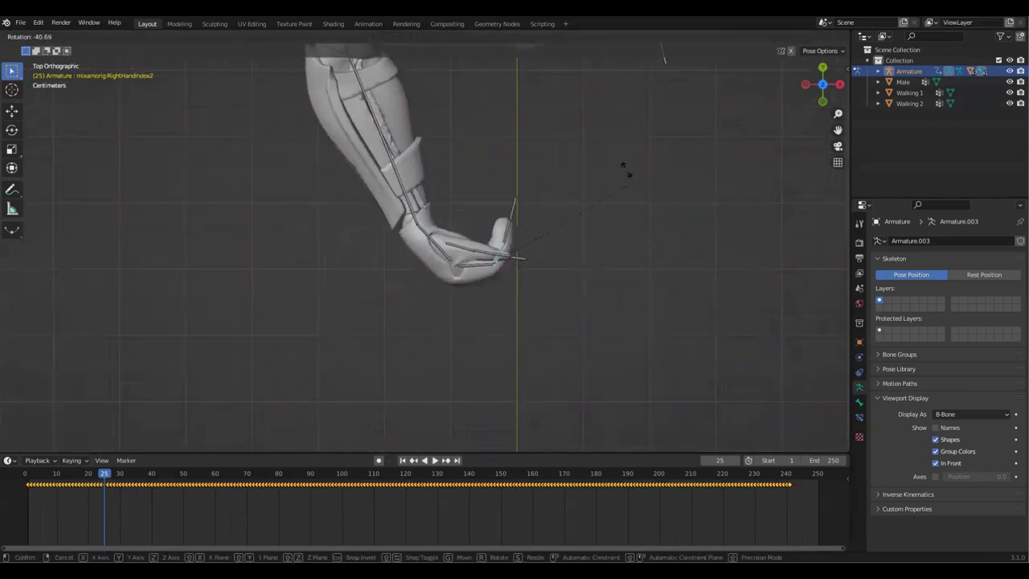
click(473, 246)
middle_drag(473, 245, 371, 299)
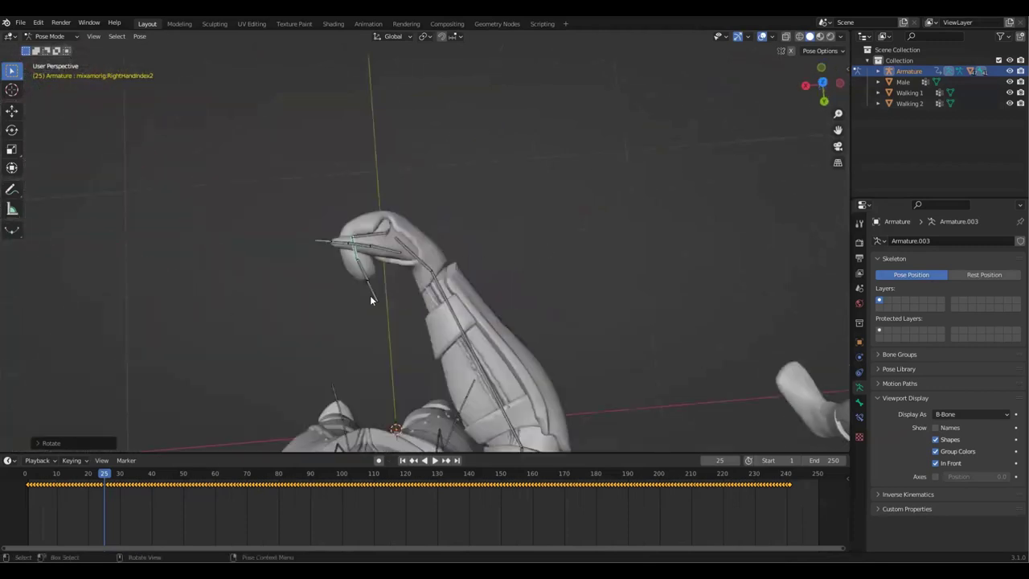
click(369, 277)
middle_drag(504, 262, 576, 225)
middle_drag(418, 279, 420, 280)
click(419, 279)
key(r)
click(455, 318)
Adjust the bent right arm's rotation after checking the pose from the front.
scroll(455, 319, down, 4)
middle_drag(455, 319, 529, 189)
key(KP_1)
click(398, 203)
middle_drag(490, 222, 609, 243)
key(r)
click(568, 275)
Rotate the RightArm bone from a high angle to refine the raised arm in front of the chest.
click(420, 238)
middle_drag(501, 236, 628, 326)
middle_drag(705, 263, 462, 323)
click(444, 171)
middle_drag(500, 223, 556, 364)
key(r)
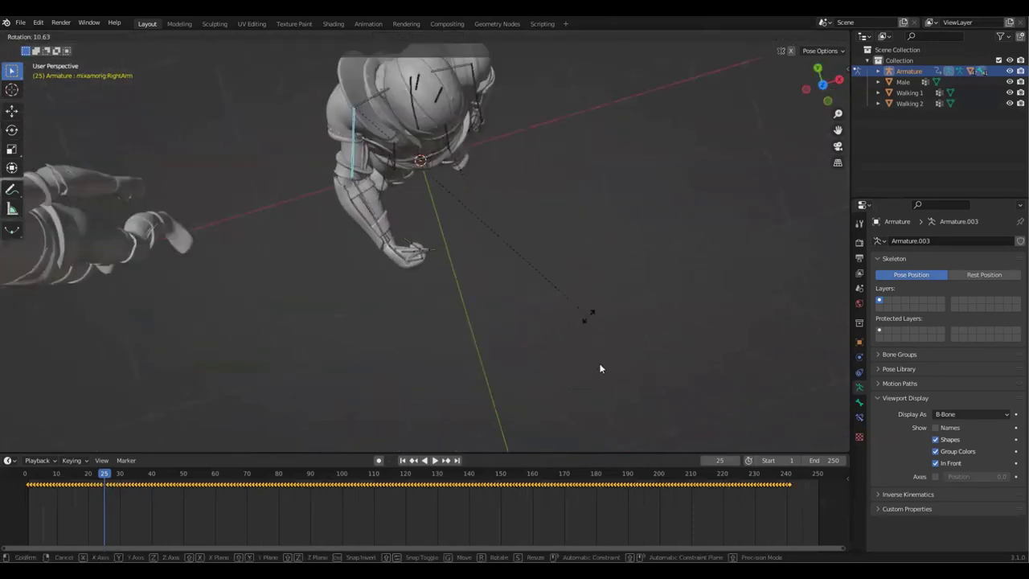
click(597, 362)
middle_drag(345, 201, 315, 132)
key(KP_1)
Return to Object Mode and join all of the posed character's meshes into Male.001.
shift+middle_drag(580, 241, 526, 172)
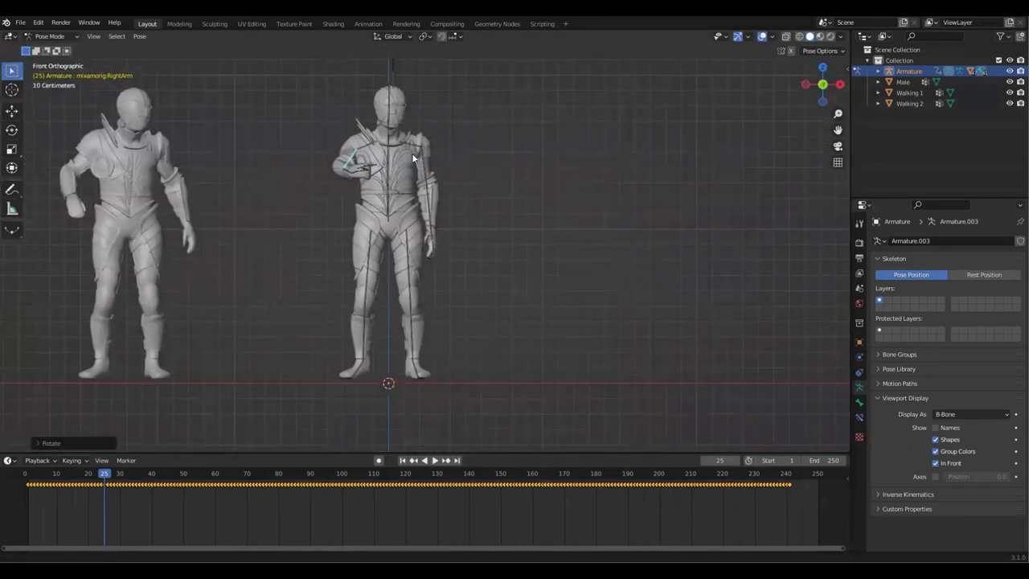
shift+middle_drag(414, 159, 425, 187)
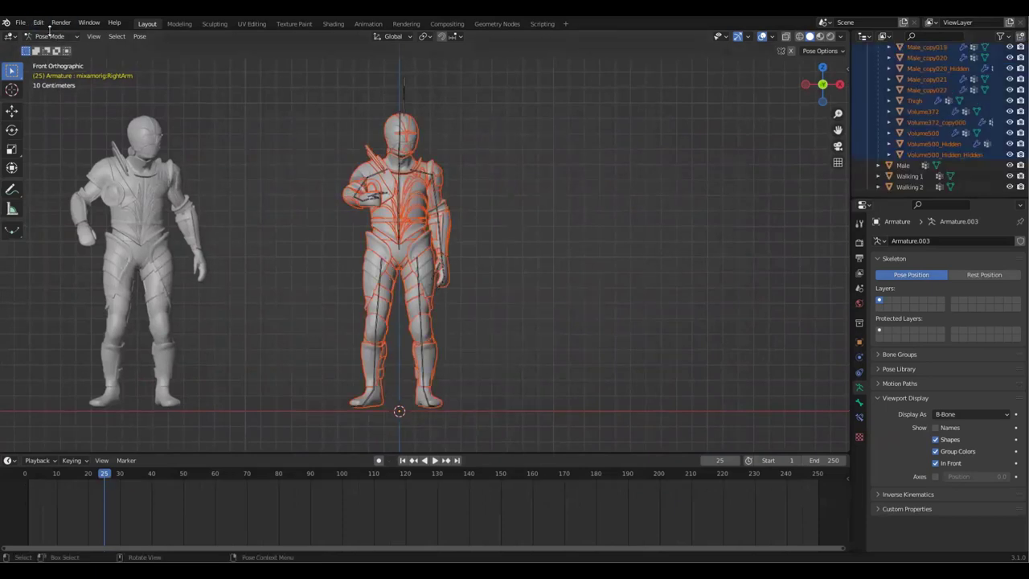
click(50, 36)
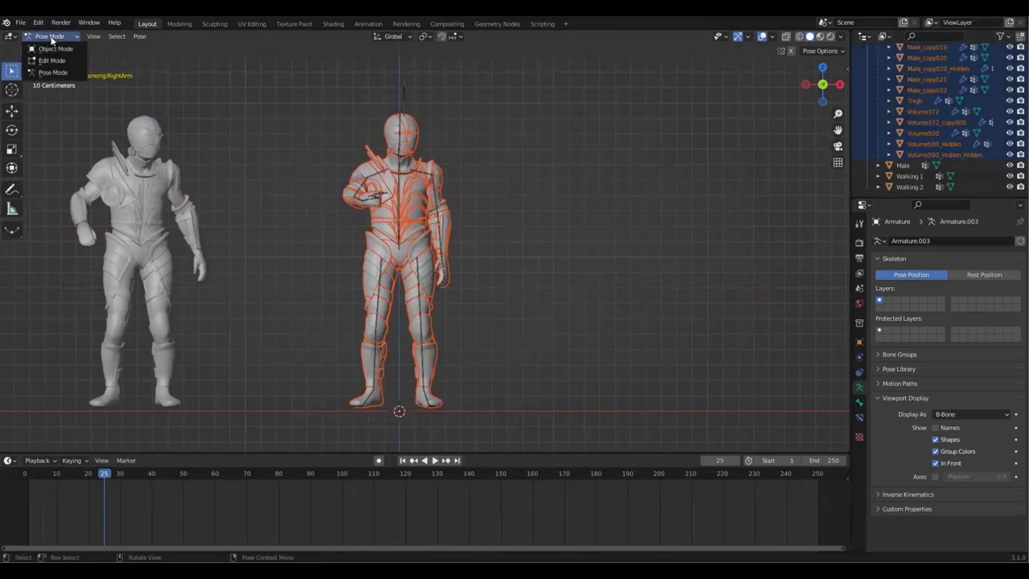
click(52, 48)
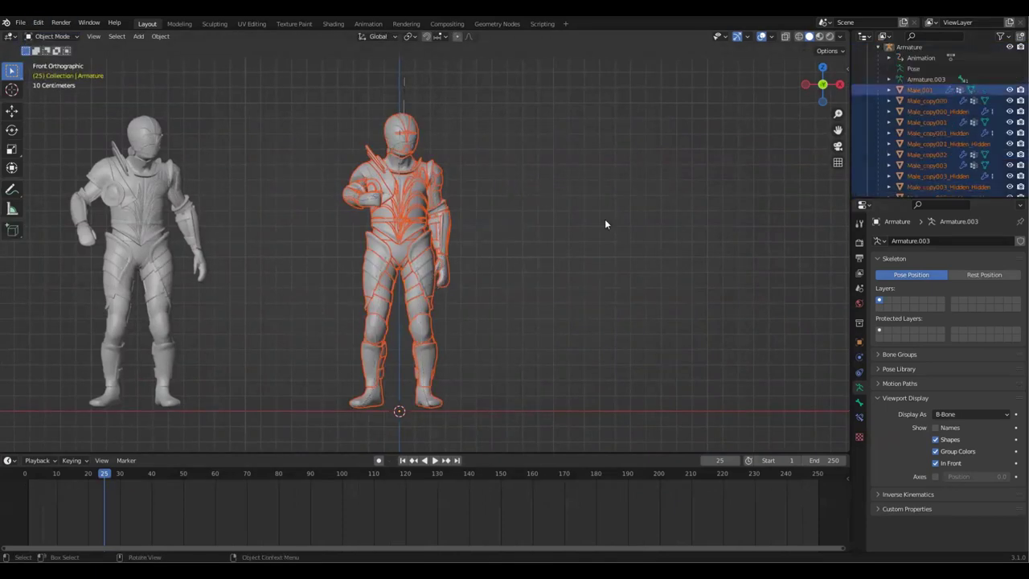
key(ctrl+j)
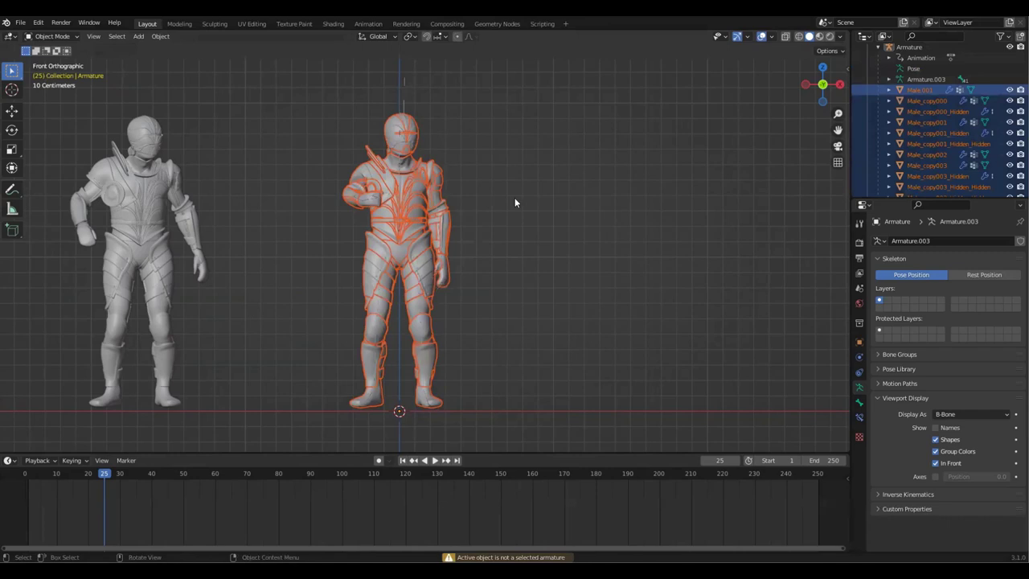
scroll(738, 167, down, 2)
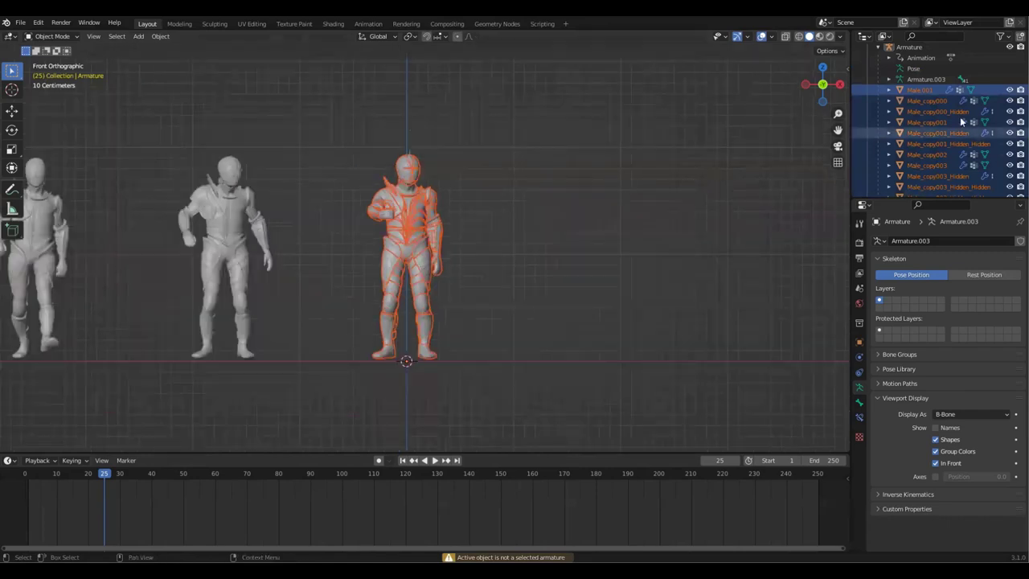
click(931, 89)
scroll(941, 117, down, 10)
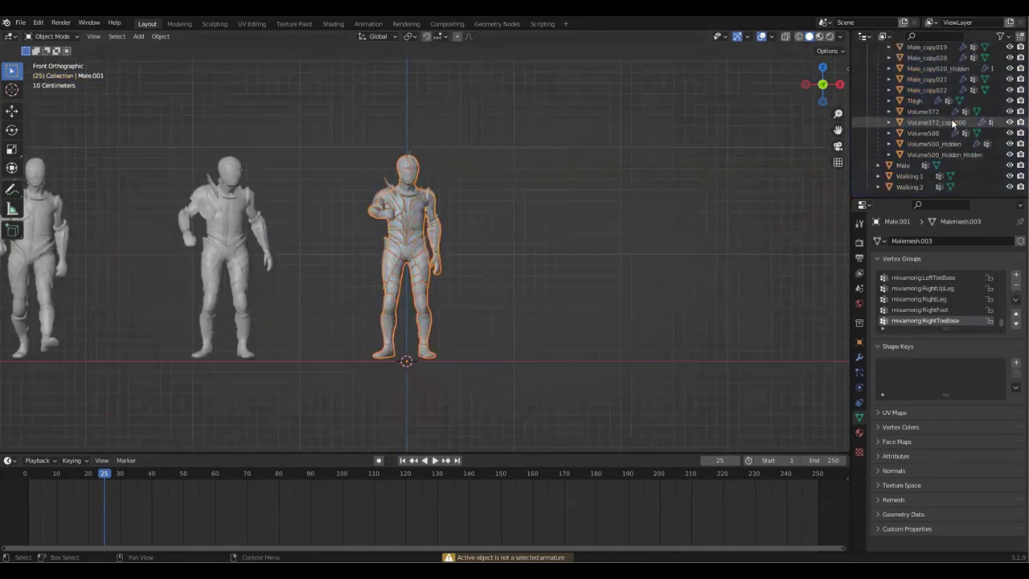
scroll(589, 257, up, 2)
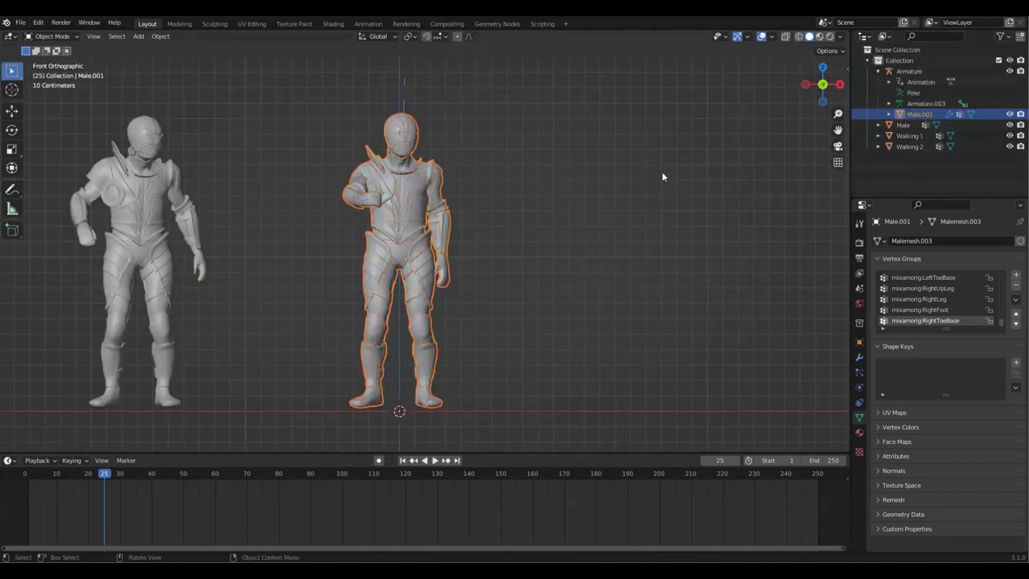
Clear Male.001's parent while keeping its transformation, and apply its Armature modifier.
key(alt+p)
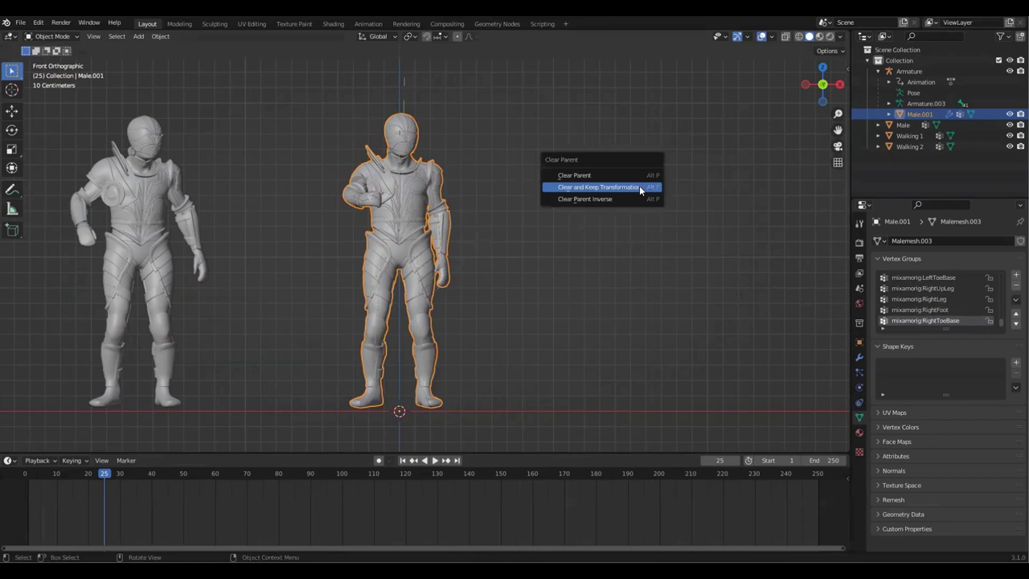
click(641, 187)
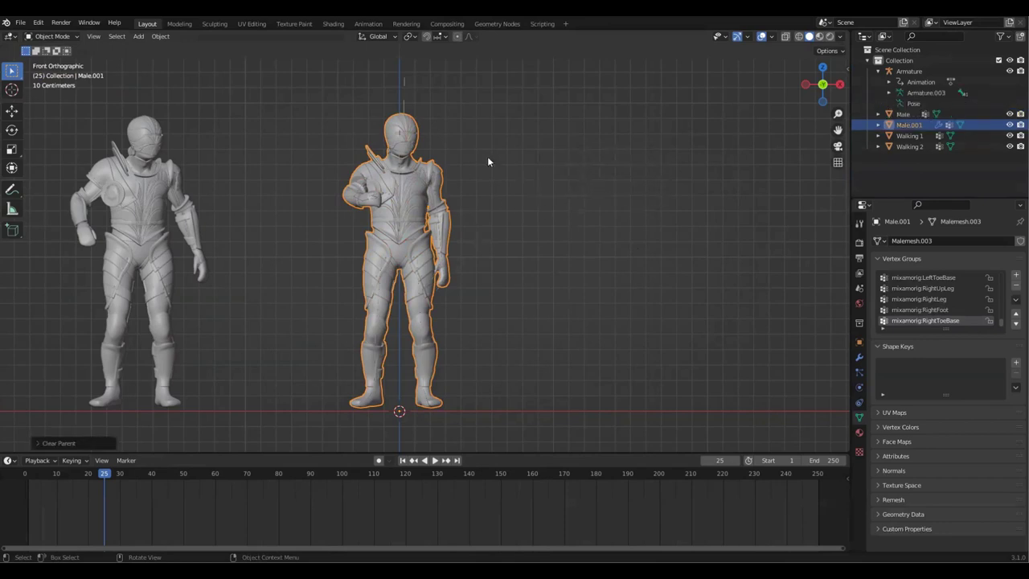
click(859, 356)
key(ctrl+a)
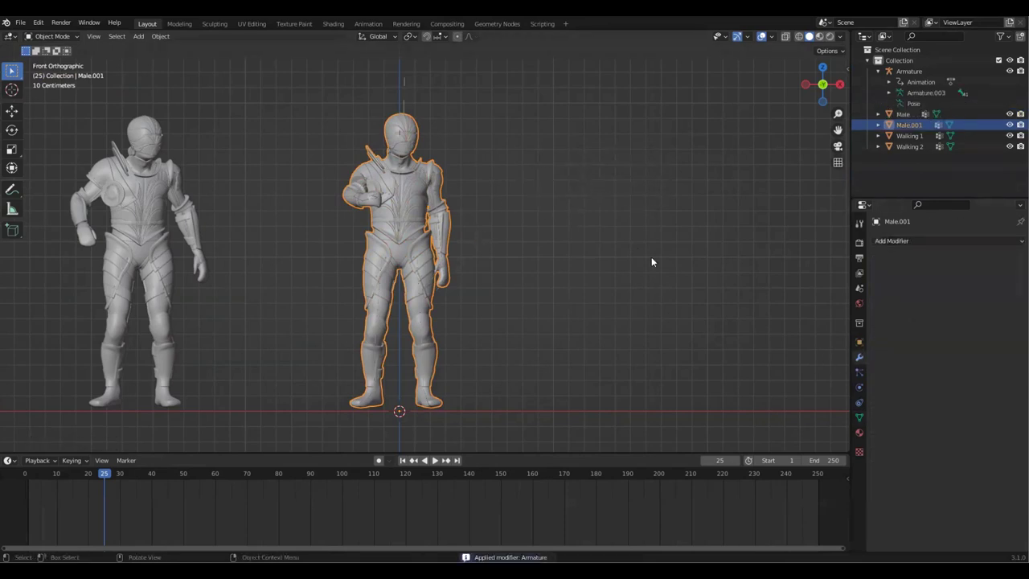
Select the leftover armature around Male.001, move it off the mesh and delete it.
drag(356, 63, 450, 95)
scroll(434, 122, down, 1)
shift+middle_drag(480, 137, 443, 239)
key(g)
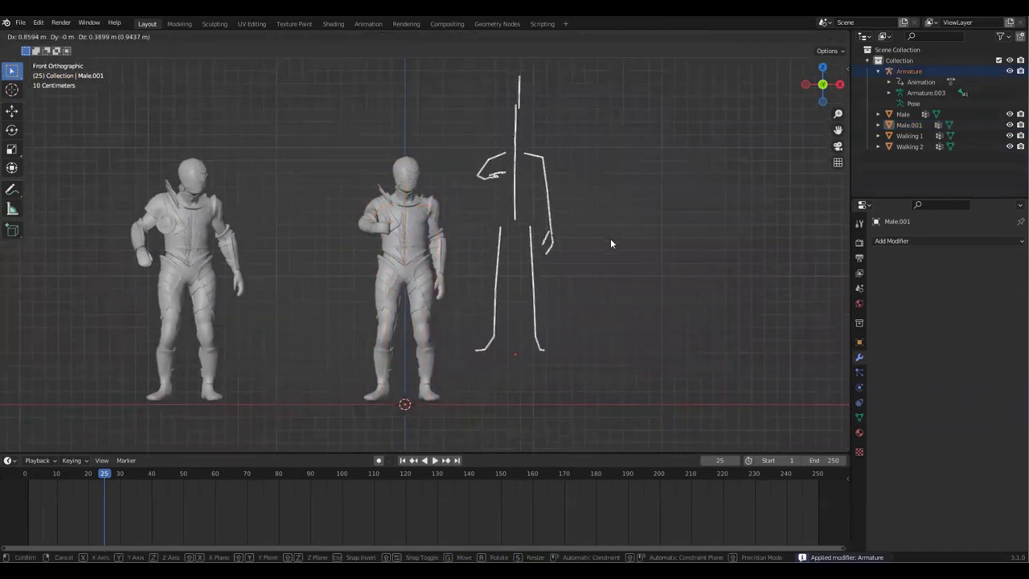
click(609, 239)
key(Delete)
Save the four-character lineup as Characters Lineup 1.blend.
middle_drag(466, 278, 523, 309)
middle_drag(615, 297, 730, 291)
middle_drag(427, 261, 544, 303)
key(ctrl+s)
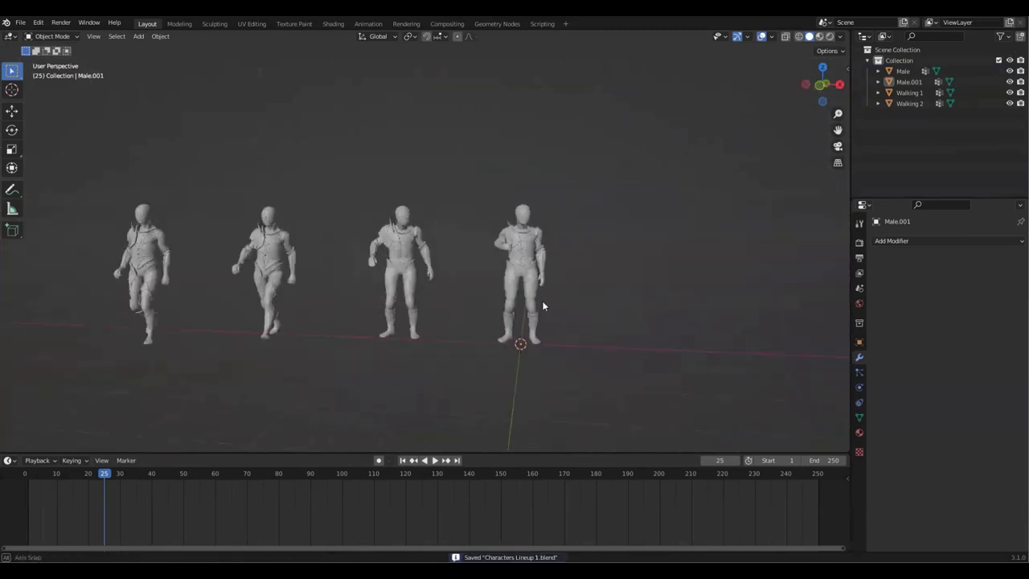
Review the four posed characters from the front and at an angle, and save the file again.
key(KP_1)
shift+middle_drag(523, 252, 619, 264)
scroll(514, 199, up, 3)
scroll(537, 198, down, 3)
shift+middle_drag(544, 183, 507, 172)
middle_drag(390, 291, 450, 281)
middle_drag(620, 349, 528, 371)
key(KP_1)
scroll(402, 200, down, 2)
scroll(525, 292, up, 3)
shift+middle_drag(611, 256, 505, 310)
scroll(300, 224, down, 1)
shift+middle_drag(337, 203, 364, 194)
shift+middle_drag(427, 191, 463, 218)
key(ctrl+s)
key(ctrl+s)
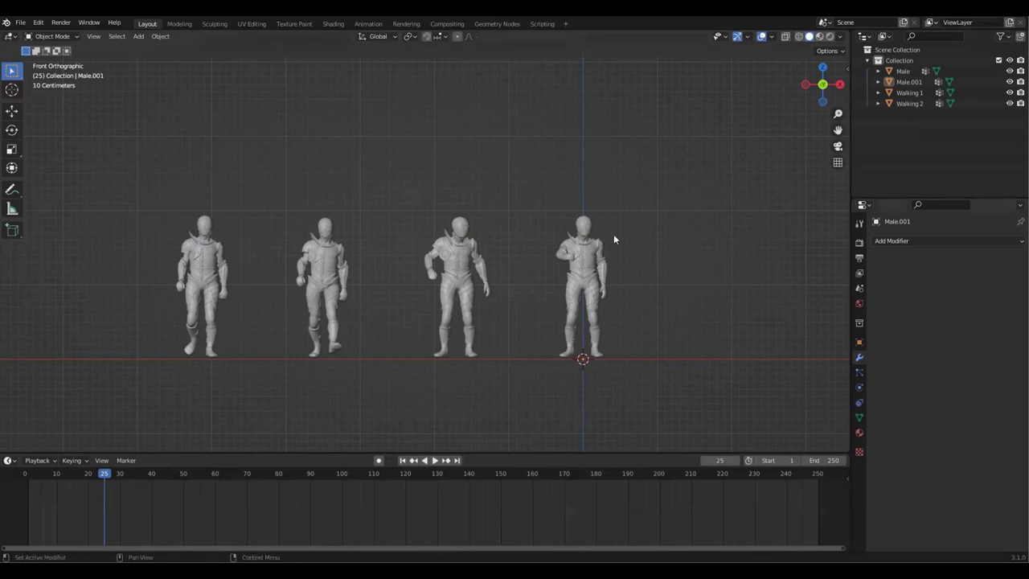
middle_drag(453, 191, 357, 223)
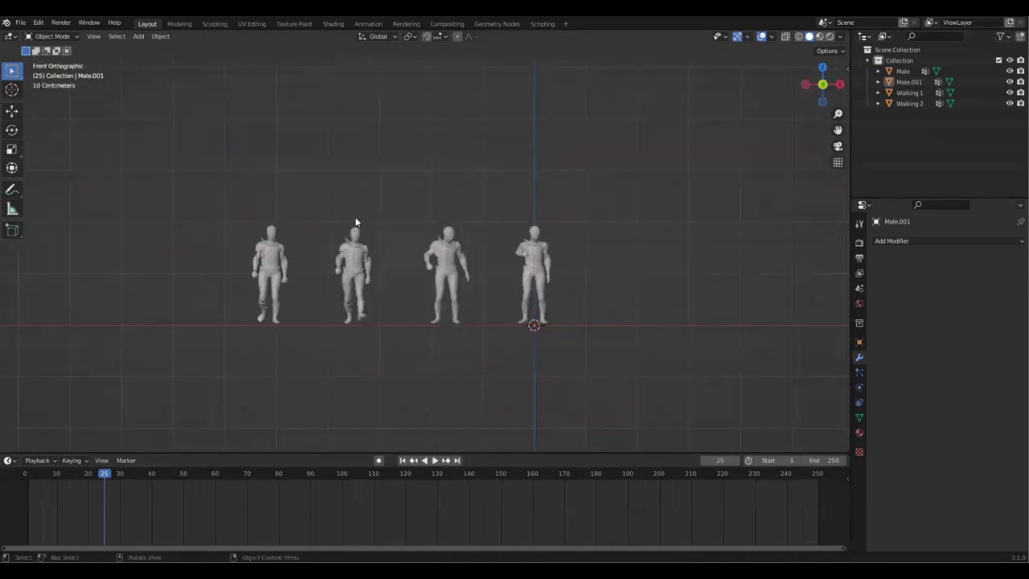
scroll(598, 282, up, 3)
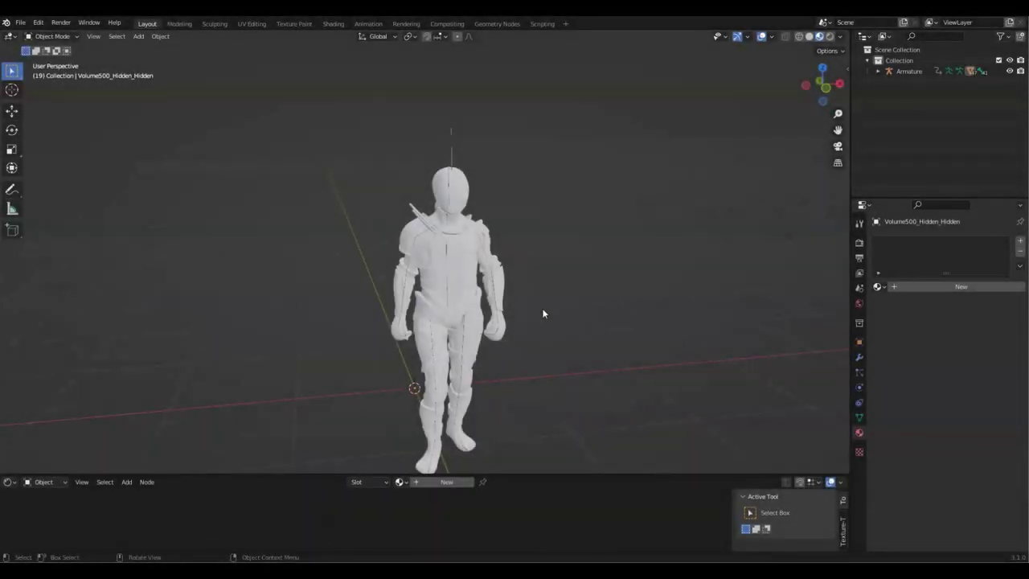
Switch to Quixel Bridge and look over its home page of collections and surfaces.
shift+middle_drag(540, 357, 511, 316)
scroll(405, 300, up, 5)
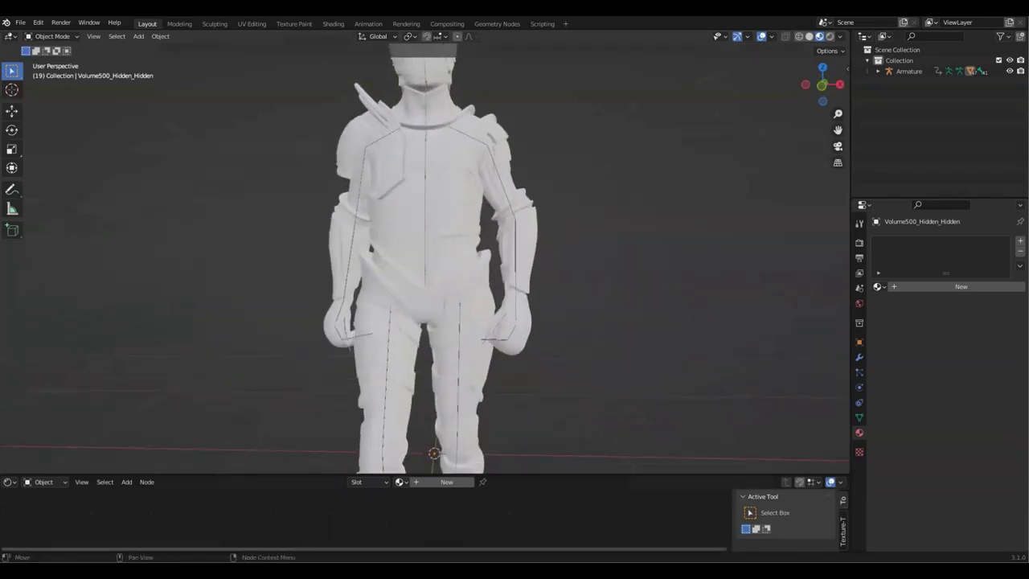
mouse_move(591, 572)
click(591, 526)
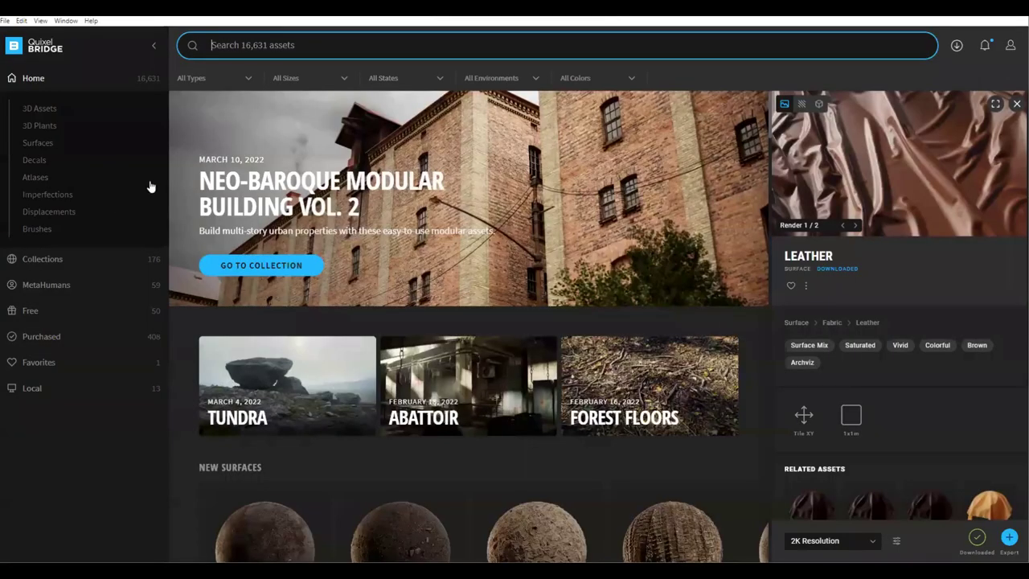
scroll(721, 266, down, 1)
scroll(706, 259, up, 1)
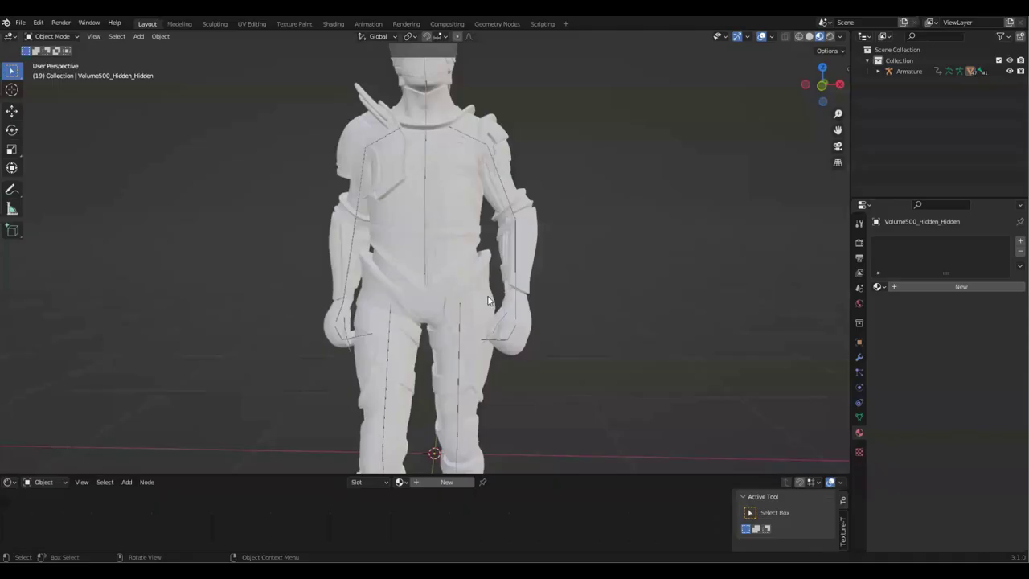
scroll(553, 292, down, 3)
middle_drag(482, 289, 554, 292)
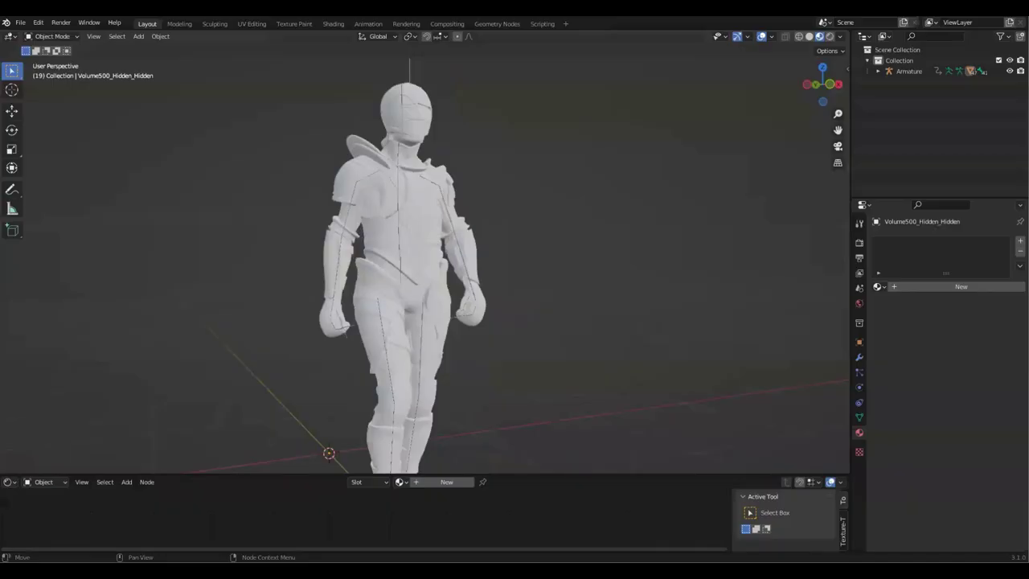
Examine the character's separate armor pieces around the shoulders, collar and waist from several angles.
scroll(733, 304, down, 2)
scroll(696, 266, up, 2)
shift+middle_drag(684, 304, 647, 234)
scroll(647, 234, up, 2)
click(522, 193)
middle_drag(518, 214, 415, 223)
middle_drag(674, 238, 536, 299)
scroll(536, 298, up, 5)
click(438, 282)
scroll(426, 167, down, 2)
click(395, 166)
scroll(434, 265, down, 4)
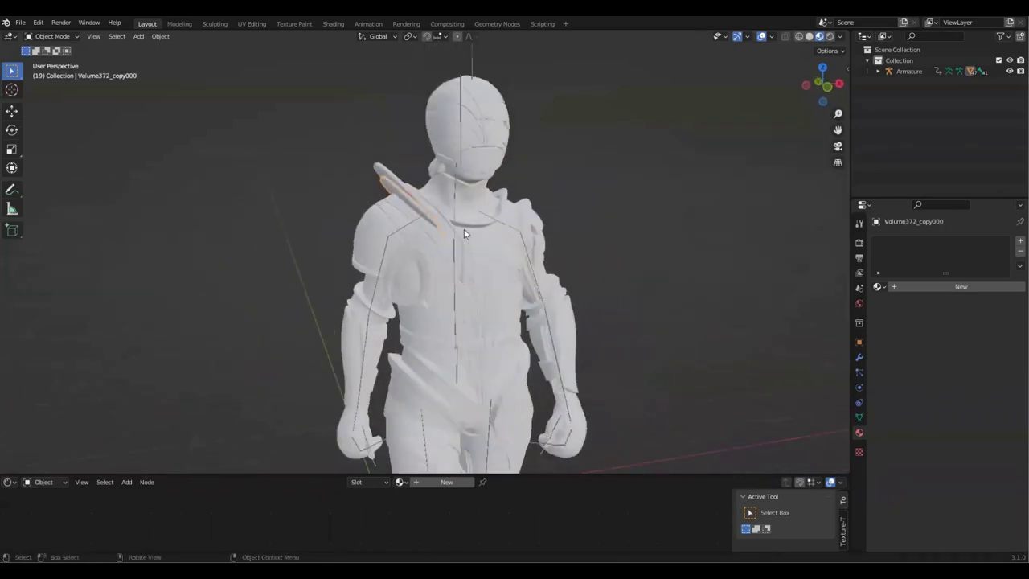
middle_drag(485, 284, 511, 215)
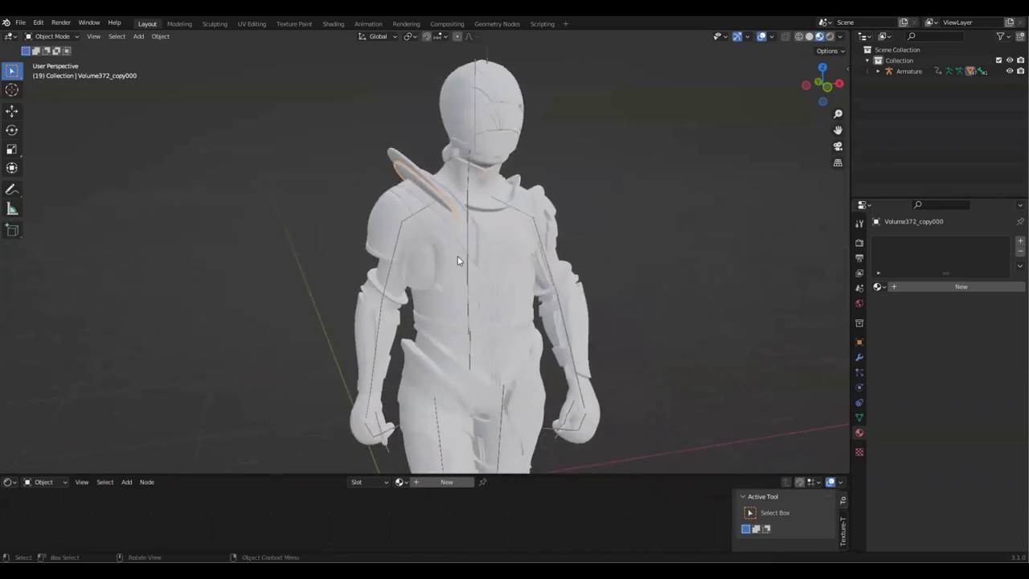
middle_drag(447, 201, 417, 190)
middle_drag(464, 149, 445, 186)
middle_drag(437, 254, 313, 428)
middle_drag(429, 219, 424, 290)
Add a new material named Armor to the large shoulder plate.
click(397, 265)
click(400, 266)
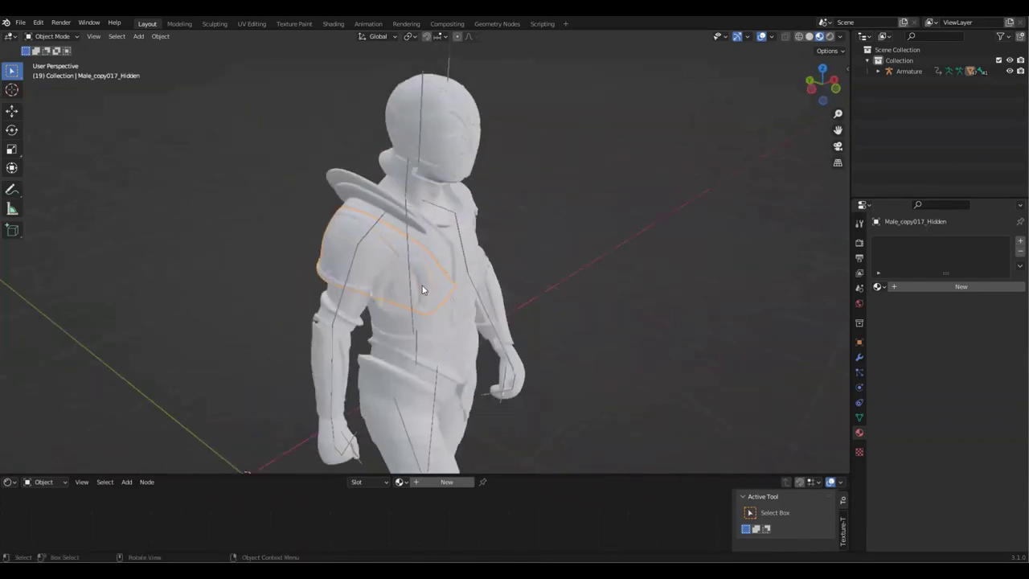
scroll(423, 290, up, 1)
shift+middle_drag(504, 298, 504, 252)
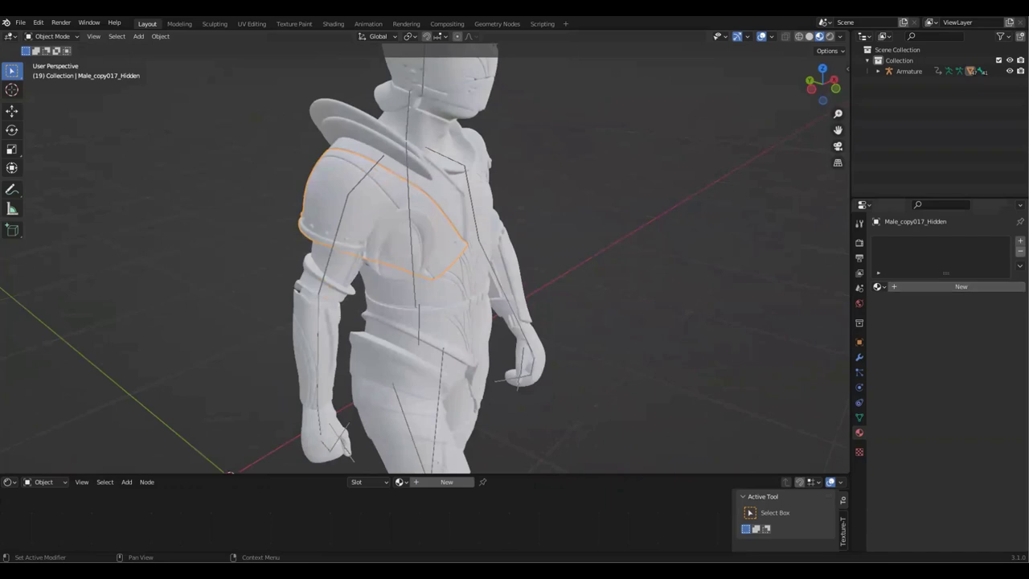
click(1021, 242)
click(960, 283)
double_click(951, 286)
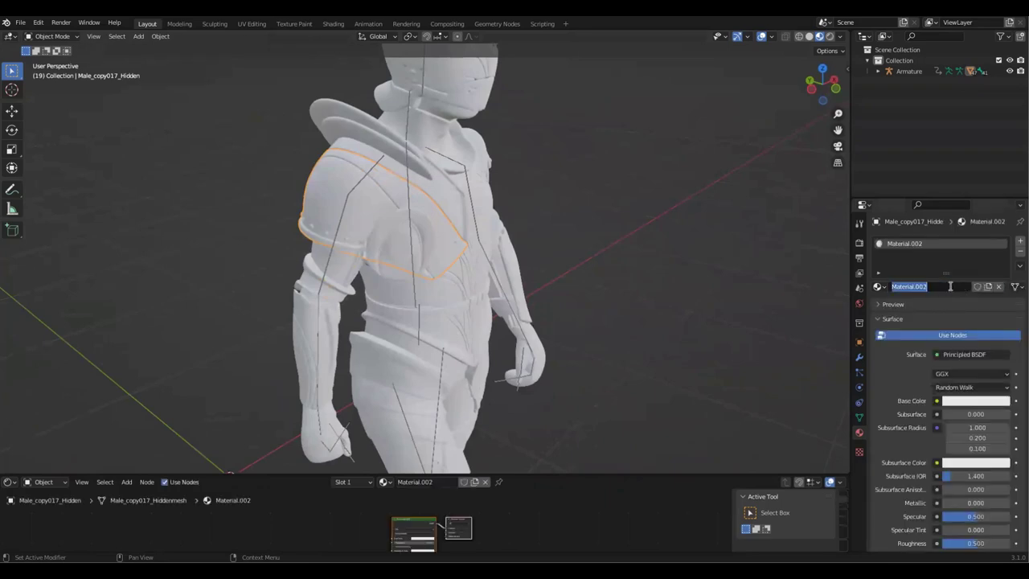
text(Armor)
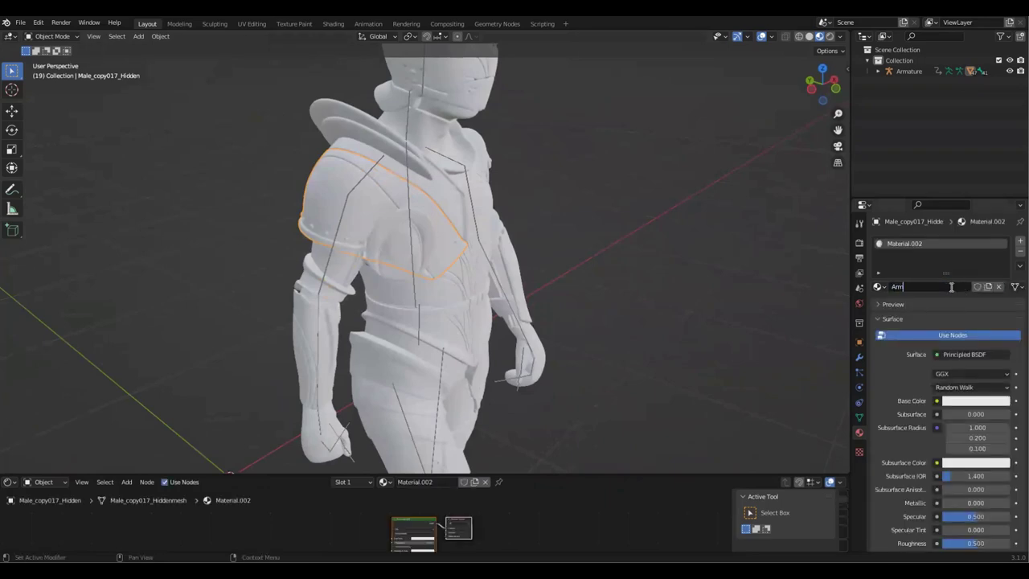
key(Return)
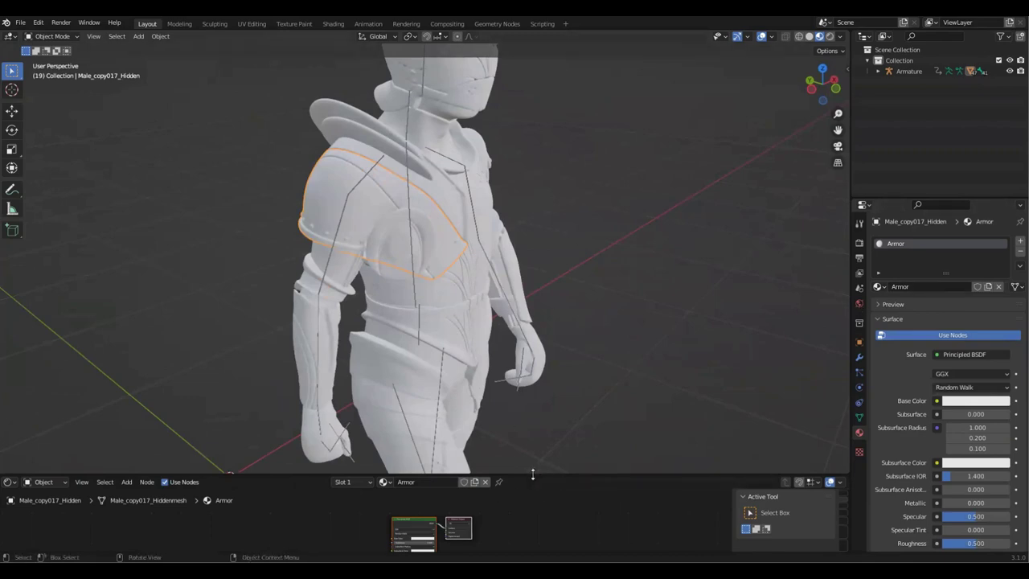
Enlarge the node editor and load uh4sbhzc_2K_Roughness.jpg onto the Armor material's Principled BSDF with Principled Texture Setup.
drag(532, 475, 533, 359)
scroll(563, 437, up, 3)
middle_drag(504, 471, 506, 481)
click(427, 409)
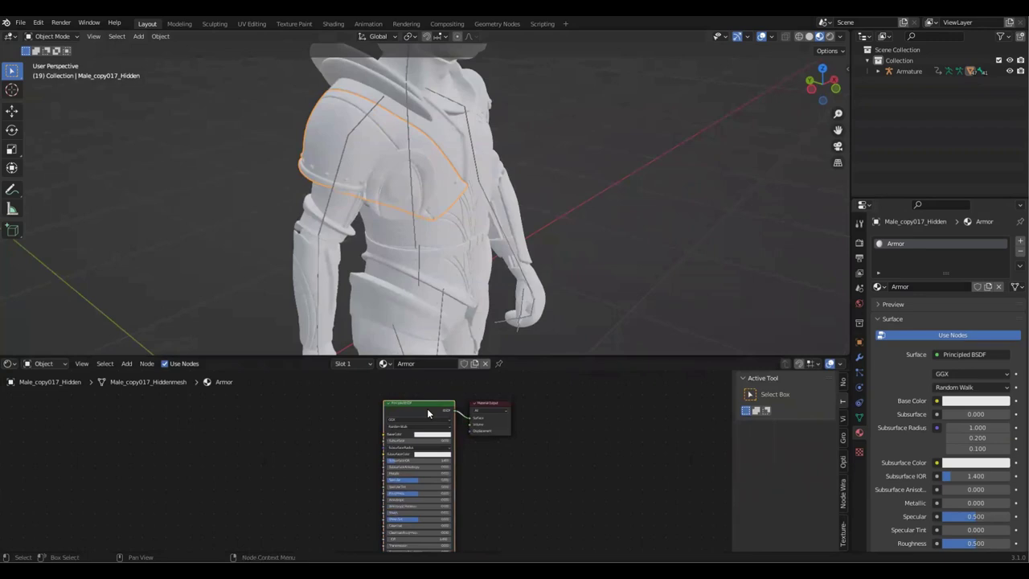
key(ctrl+shift+t)
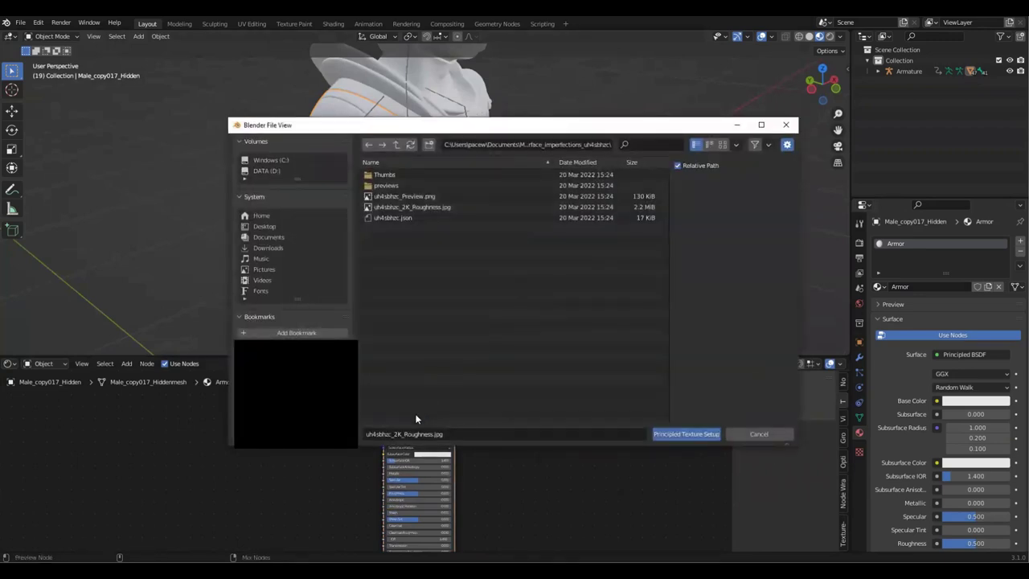
click(395, 145)
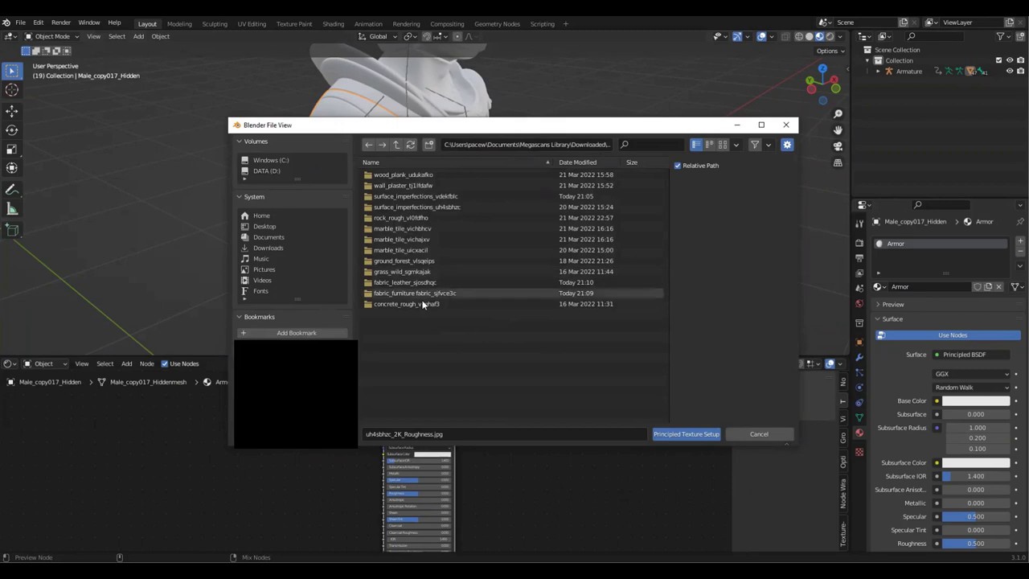
double_click(424, 207)
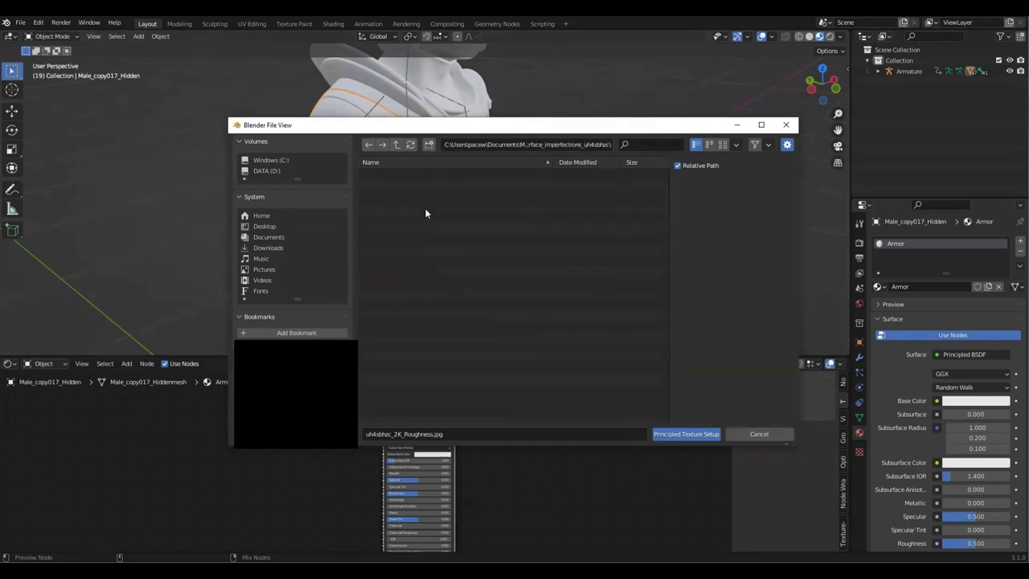
click(435, 208)
click(687, 434)
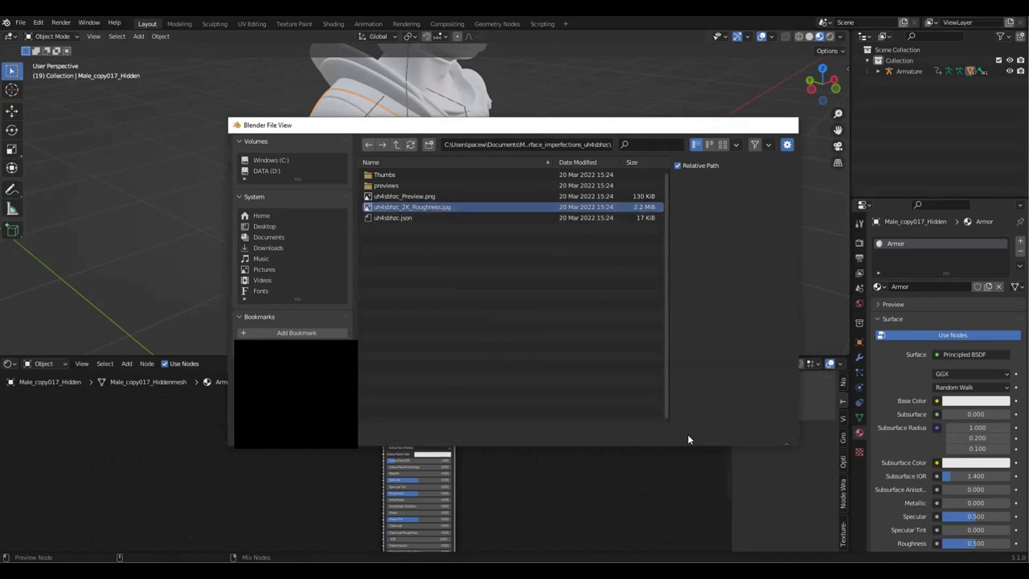
Darken the Armor material's base color to a mid grey.
shift+middle_drag(279, 485, 289, 503)
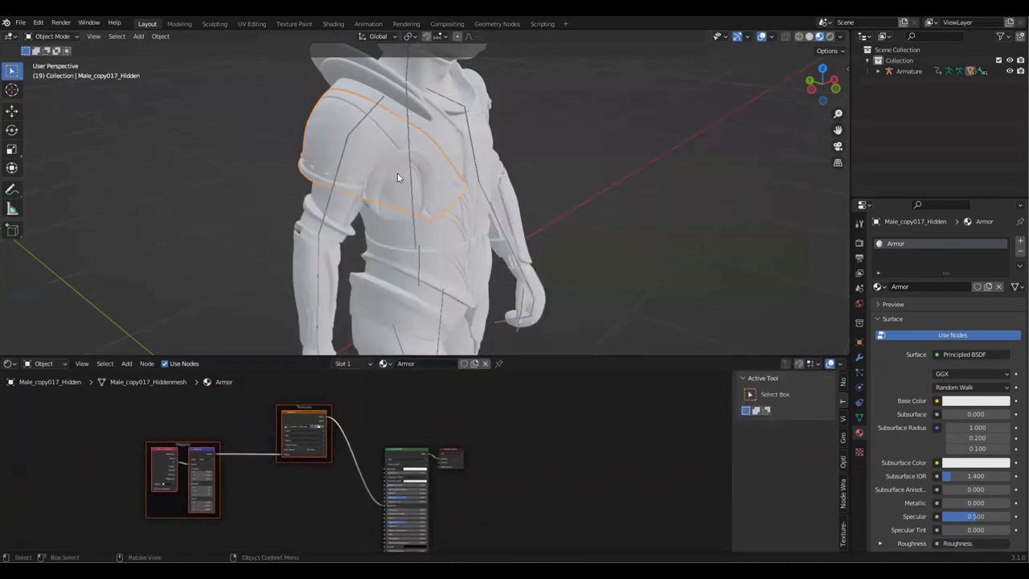
scroll(325, 507, up, 3)
scroll(324, 506, up, 2)
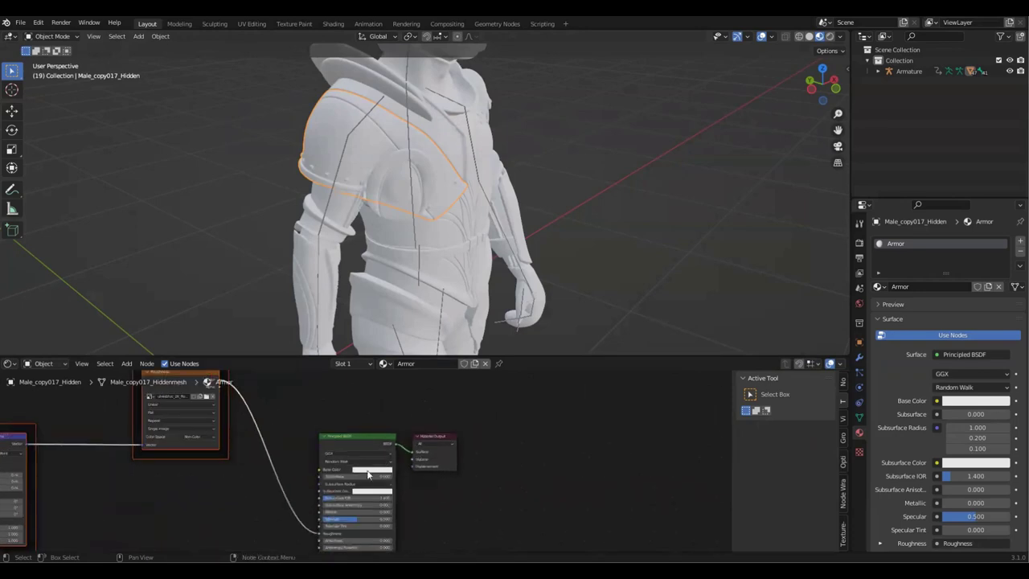
click(376, 470)
drag(408, 398, 408, 408)
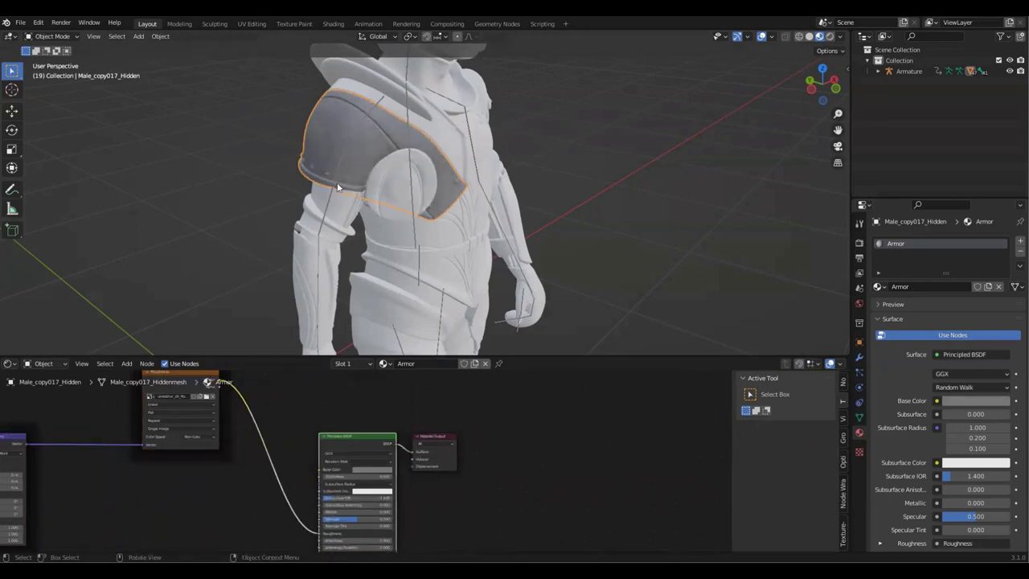
scroll(433, 281, up, 3)
middle_drag(433, 276, 414, 149)
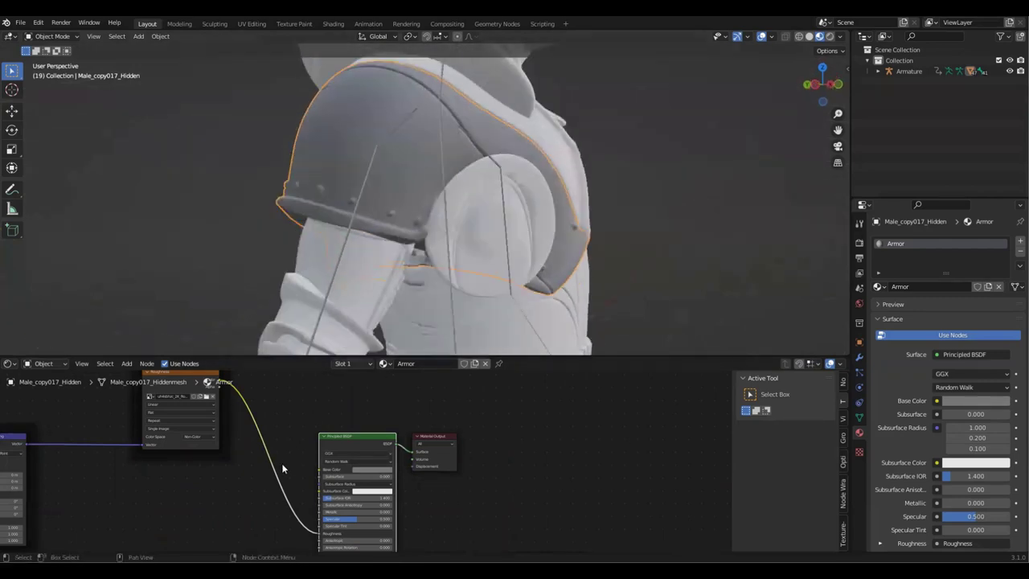
Link the Texture Coordinate node's Generated output to the Mapping node's Vector input.
scroll(285, 468, down, 2)
scroll(385, 490, up, 5)
middle_drag(288, 472, 605, 454)
scroll(421, 476, up, 1)
scroll(421, 479, up, 2)
drag(323, 435, 352, 463)
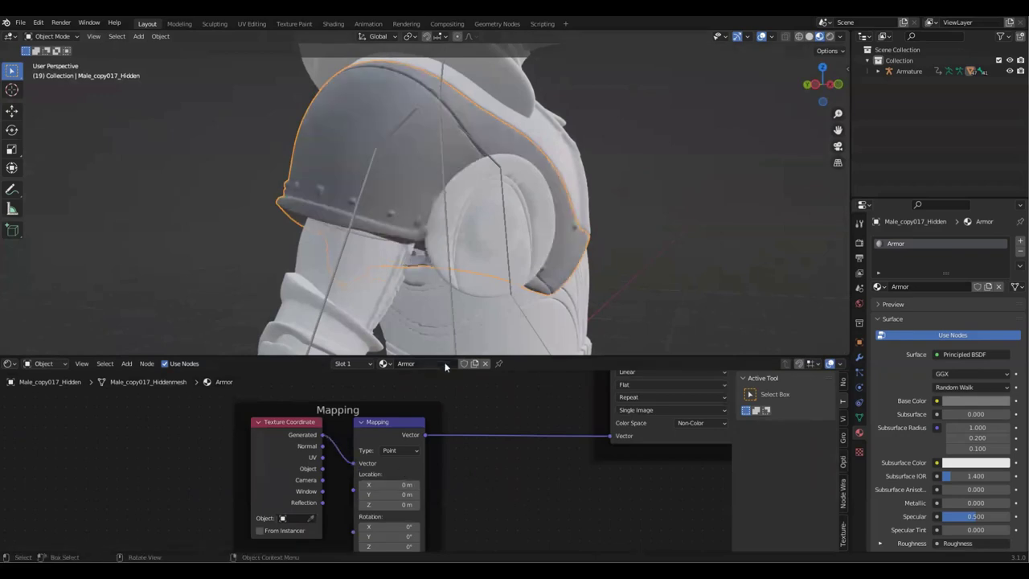
middle_drag(519, 510, 517, 405)
scroll(393, 483, up, 2)
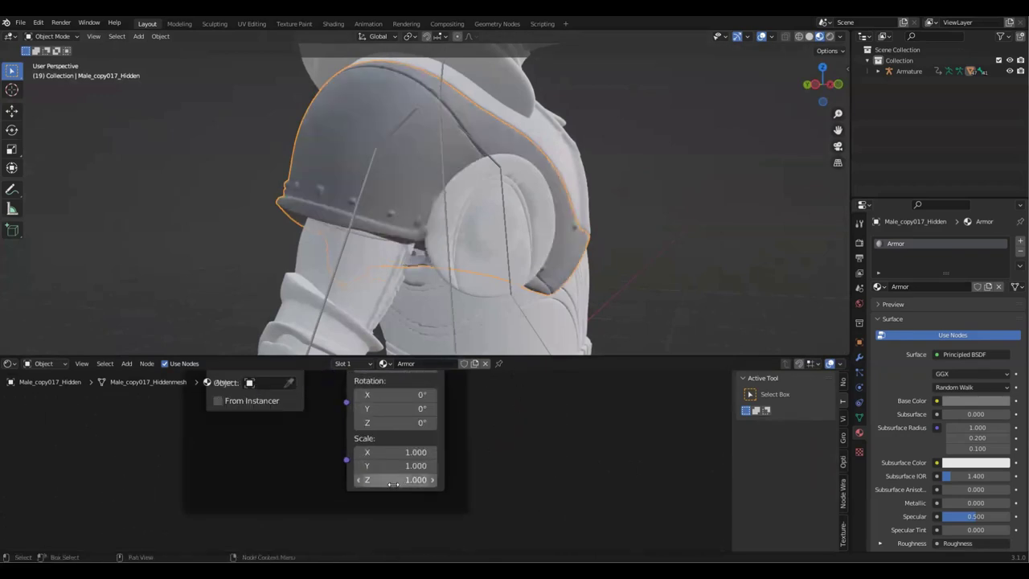
middle_drag(433, 263, 447, 240)
Insert a ColorRamp node between the roughness texture and the Principled BSDF's Roughness input.
scroll(562, 414, down, 4)
middle_drag(561, 432, 317, 477)
scroll(318, 477, down, 4)
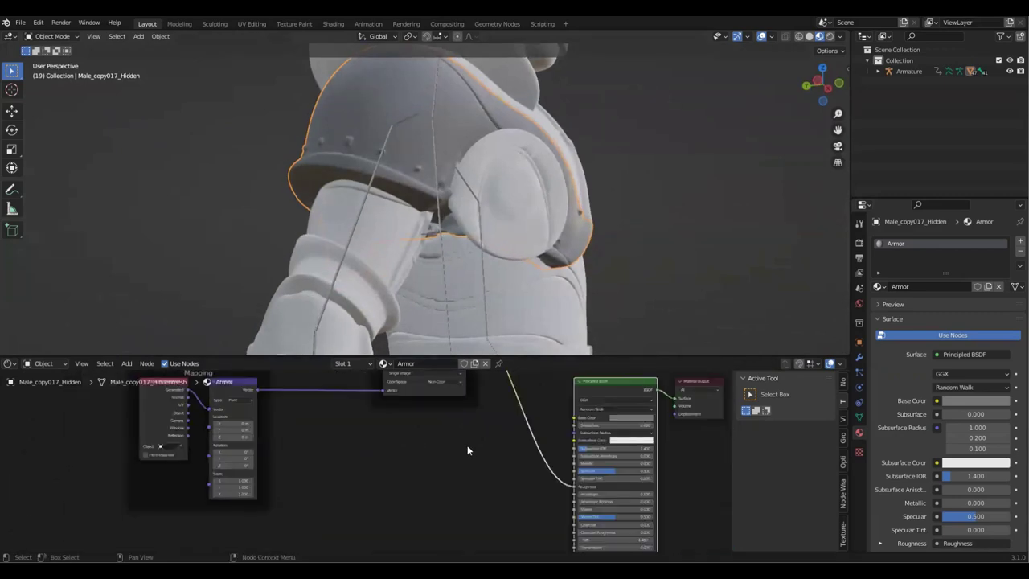
scroll(467, 444, down, 1)
key(shift+a)
text(color)
key(Return)
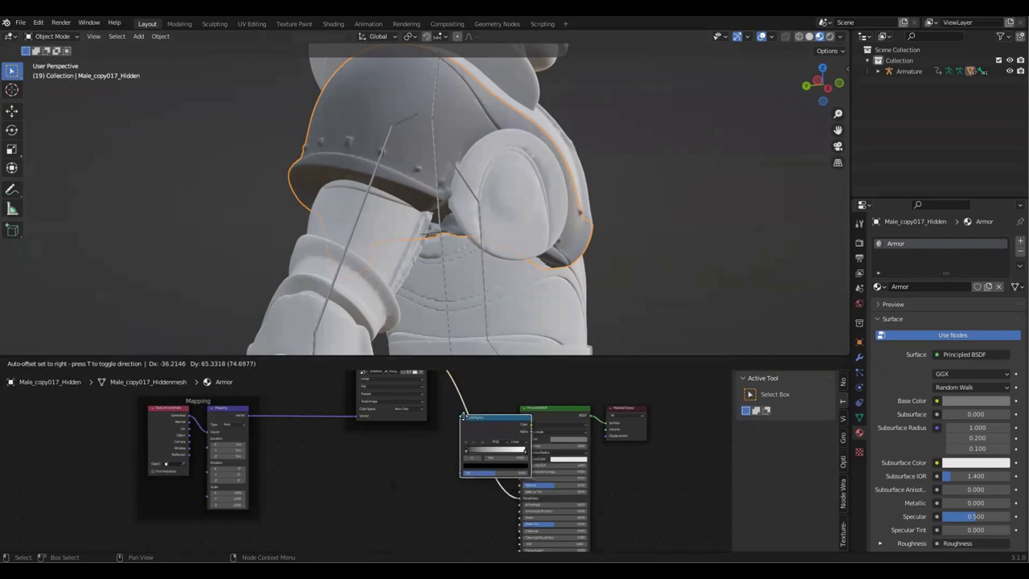
click(475, 417)
Move the ColorRamp's black and white stops closer together to increase the roughness contrast on the shoulder plate.
middle_drag(389, 457, 376, 509)
mouse_move(459, 499)
mouse_down()
mouse_move(518, 498)
mouse_move(481, 498)
mouse_move(501, 498)
mouse_up()
middle_drag(463, 334, 467, 244)
scroll(420, 181, up, 4)
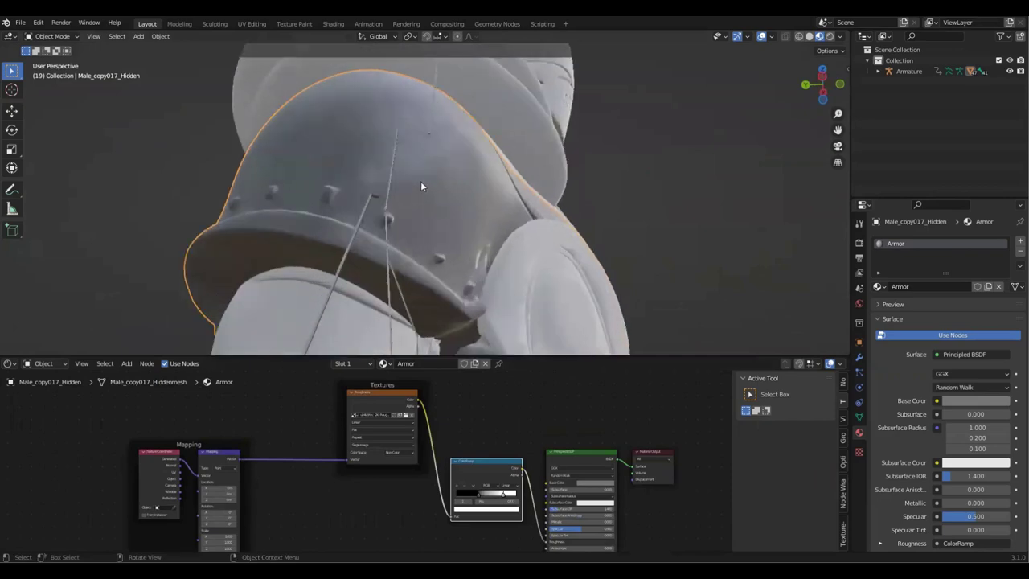
scroll(426, 169, down, 4)
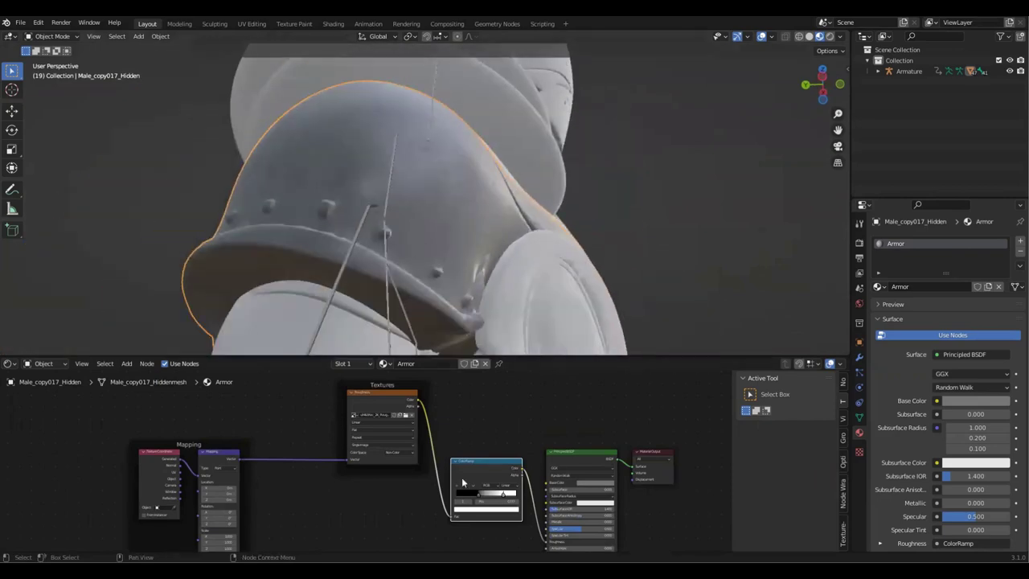
drag(479, 494, 483, 493)
Raise the Armor material's Metallic value to 0.877.
scroll(614, 523, up, 1)
middle_drag(534, 440, 390, 351)
drag(463, 446, 520, 446)
scroll(514, 206, down, 2)
middle_drag(511, 221, 488, 230)
Set the Mapping node's X, Y and Z scale to 2.1.
middle_drag(145, 469, 459, 491)
scroll(393, 495, up, 4)
scroll(417, 519, up, 2)
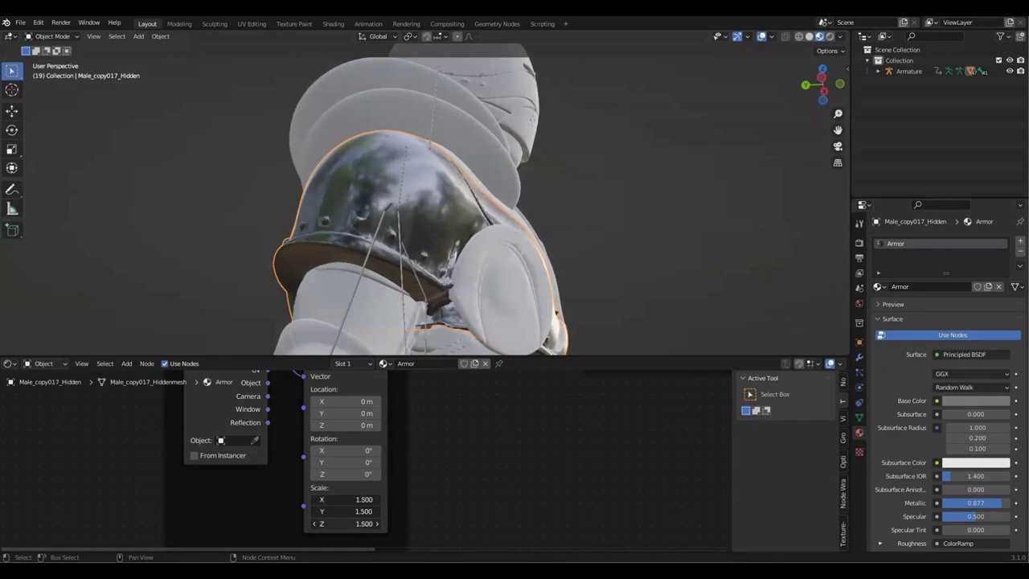
middle_drag(607, 213, 497, 285)
scroll(497, 285, down, 5)
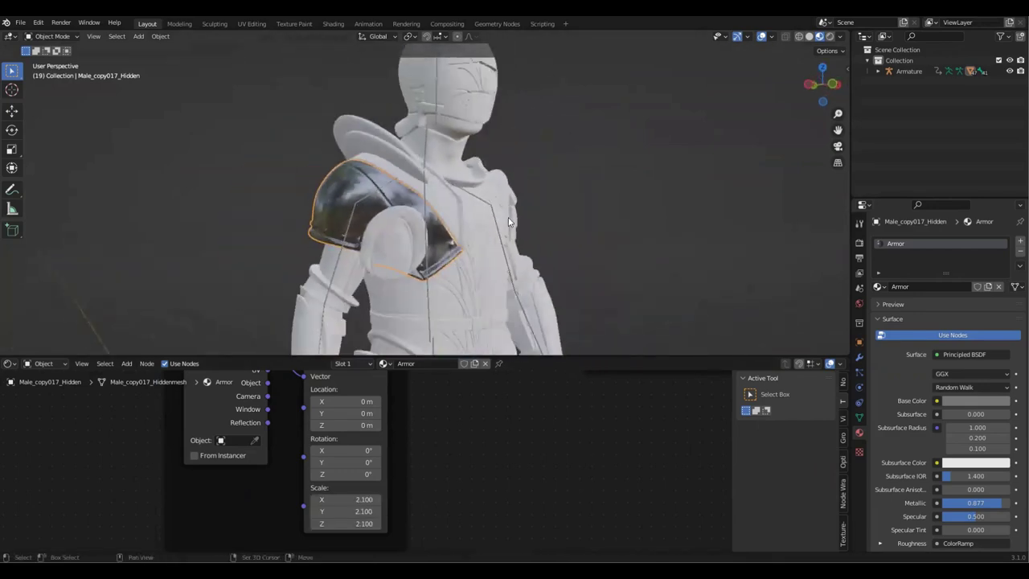
middle_drag(458, 257, 485, 265)
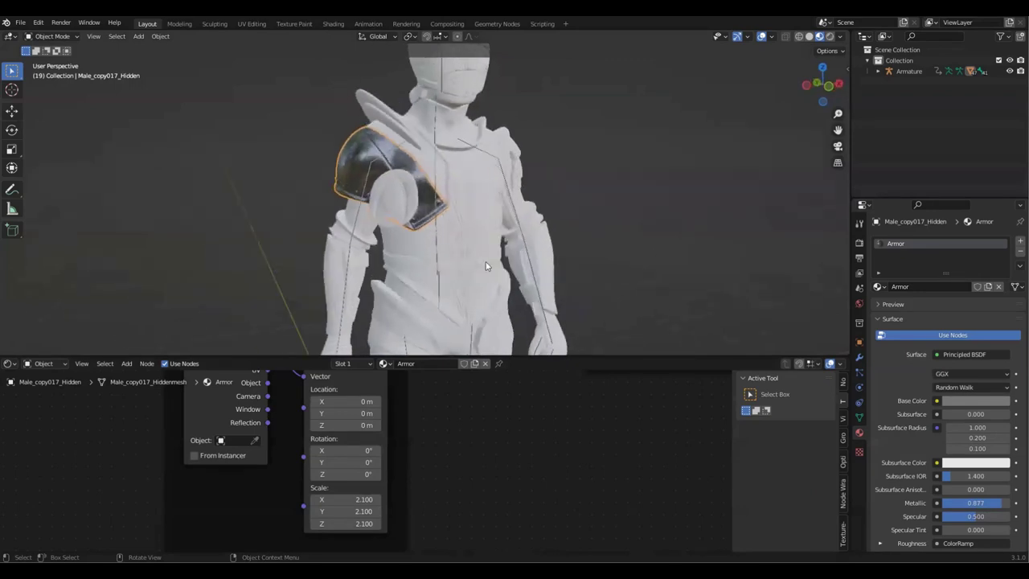
Select the round disc pieces in front of the shoulder together with the elbow and forearm guards on both arms.
click(405, 198)
scroll(430, 209, up, 3)
middle_drag(429, 209, 448, 194)
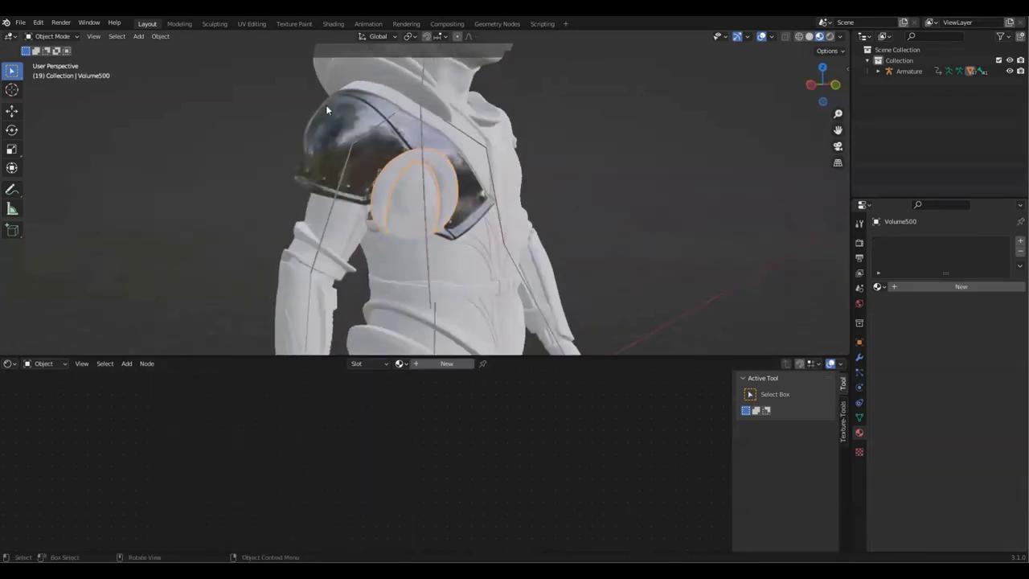
scroll(442, 173, down, 4)
middle_drag(563, 244, 467, 185)
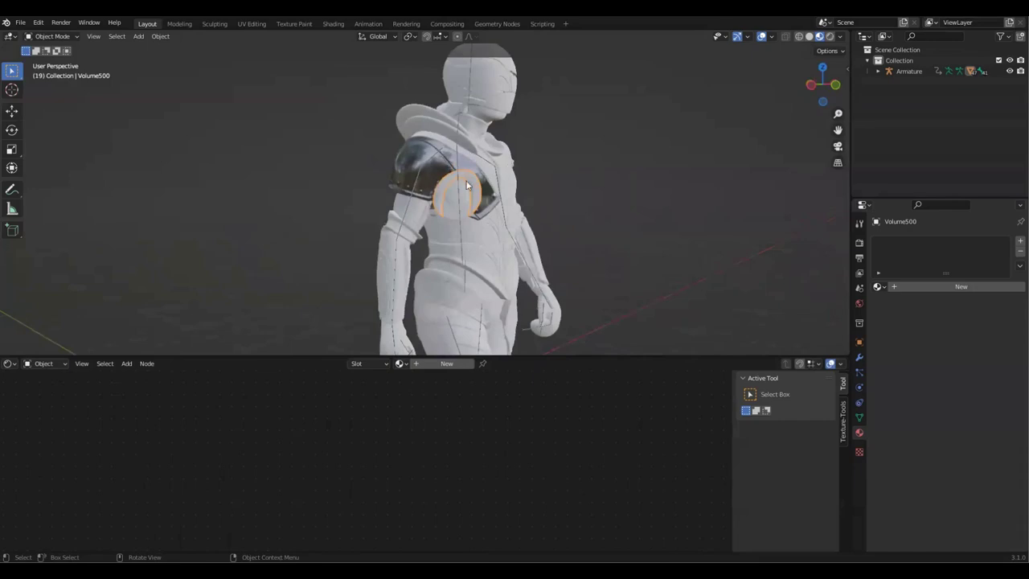
scroll(531, 204, up, 4)
scroll(467, 189, down, 2)
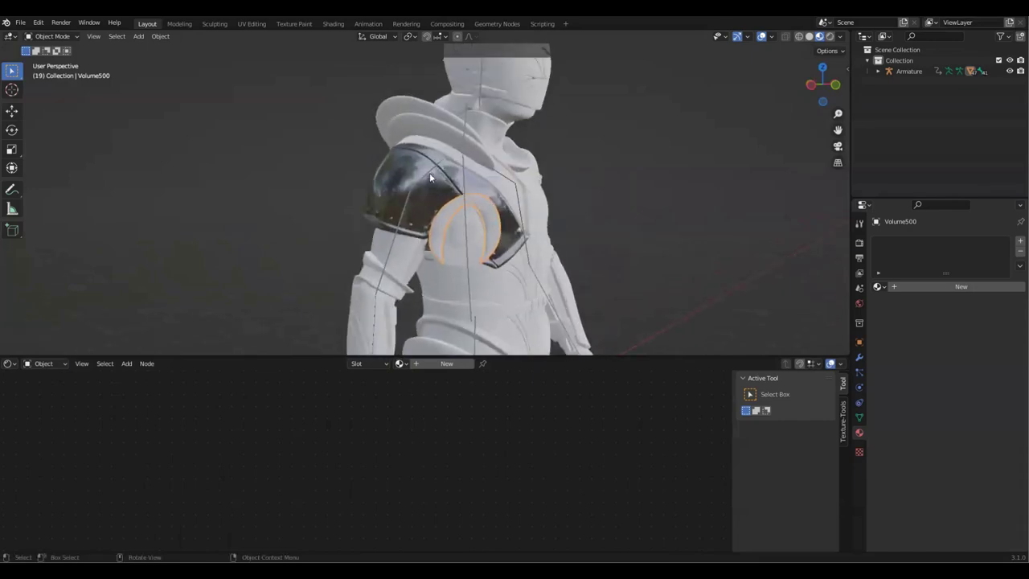
click(480, 229)
scroll(528, 238, up, 2)
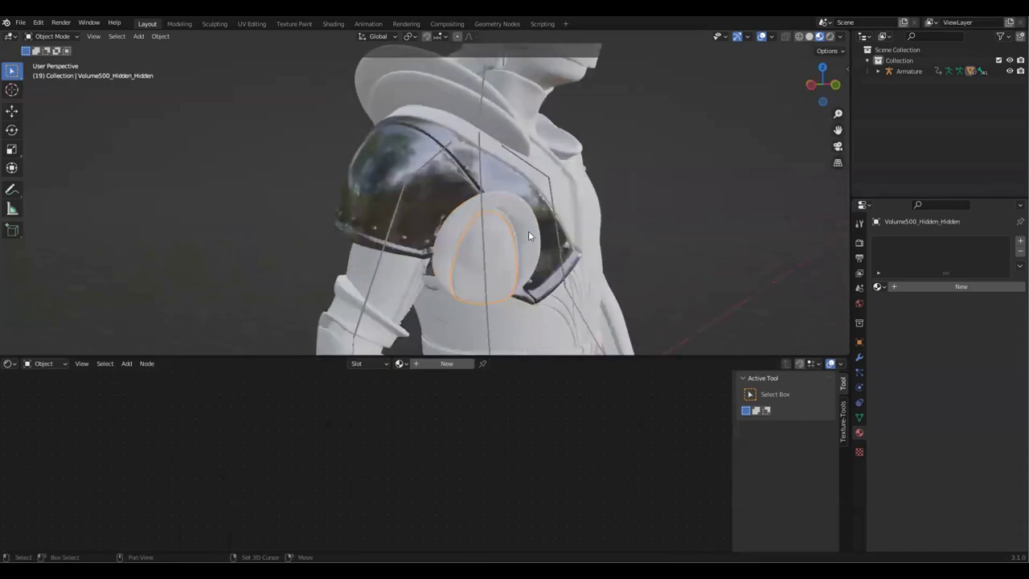
scroll(391, 294, down, 2)
middle_drag(394, 292, 424, 286)
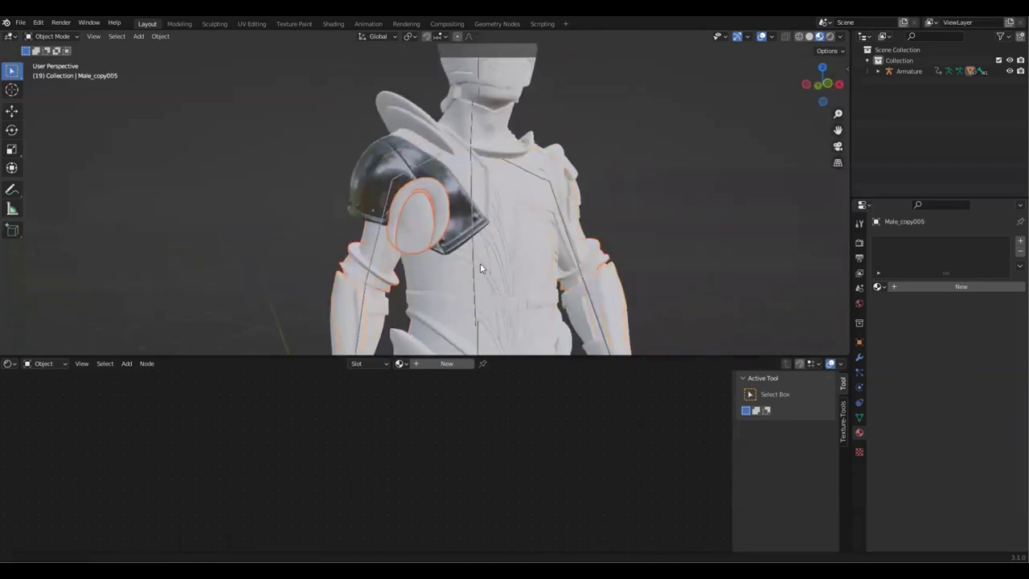
Add the collar plates and chest trim to the selection and link the shoulder plate's Armor material to all selected pieces.
shift+middle_drag(480, 263, 414, 238)
shift+middle_drag(479, 193, 475, 323)
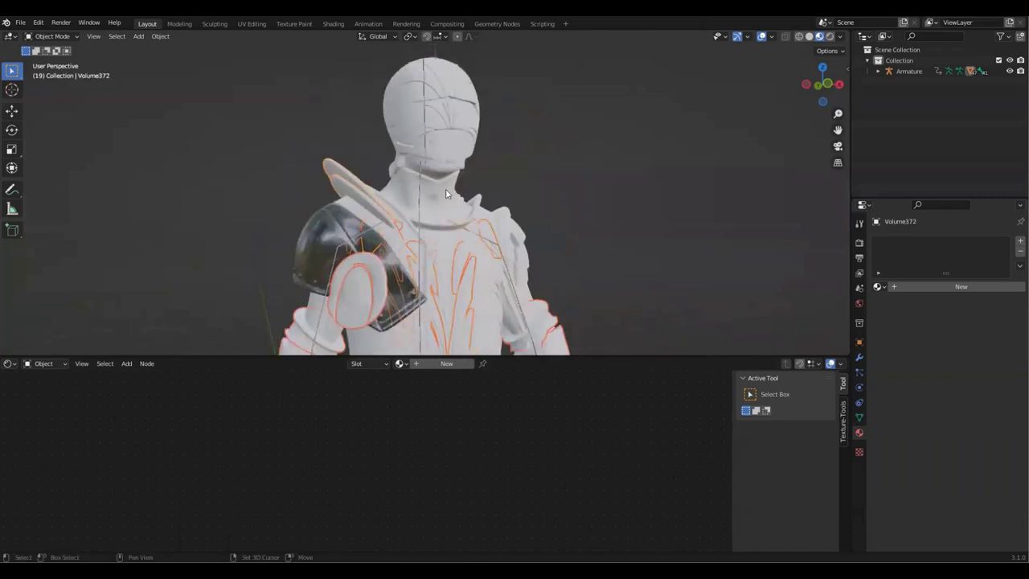
middle_drag(427, 260, 302, 278)
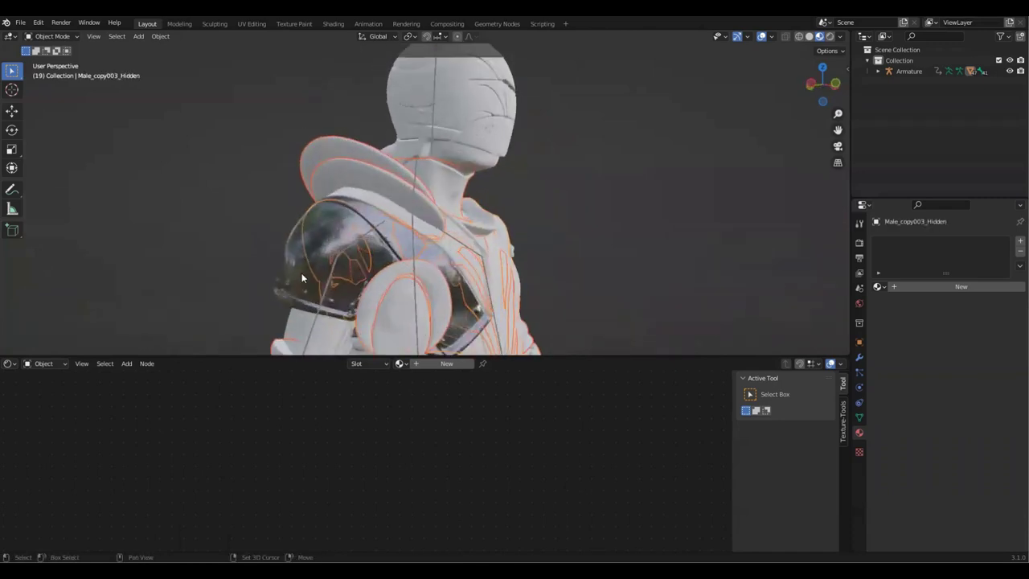
click(294, 258)
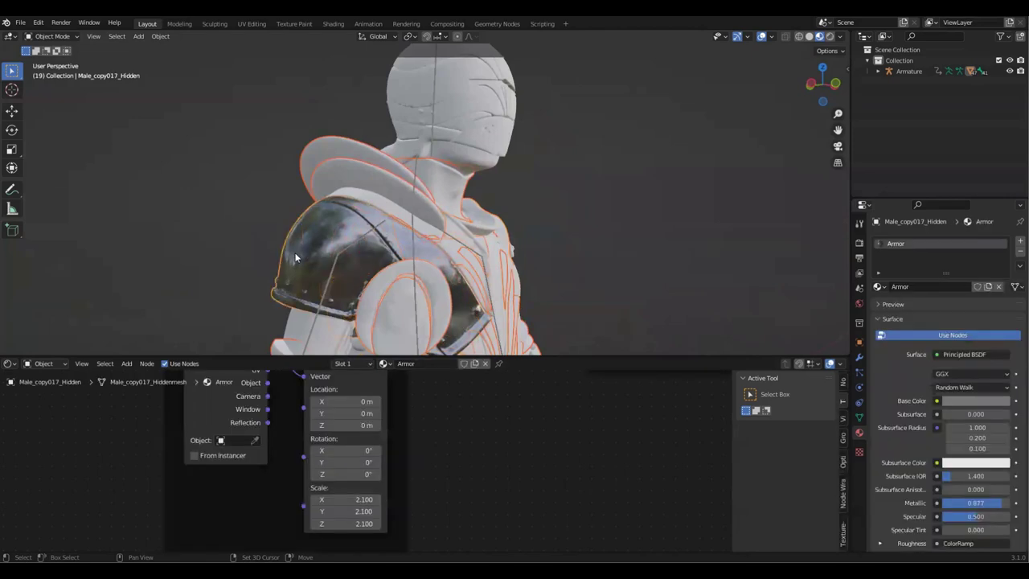
key(ctrl+l)
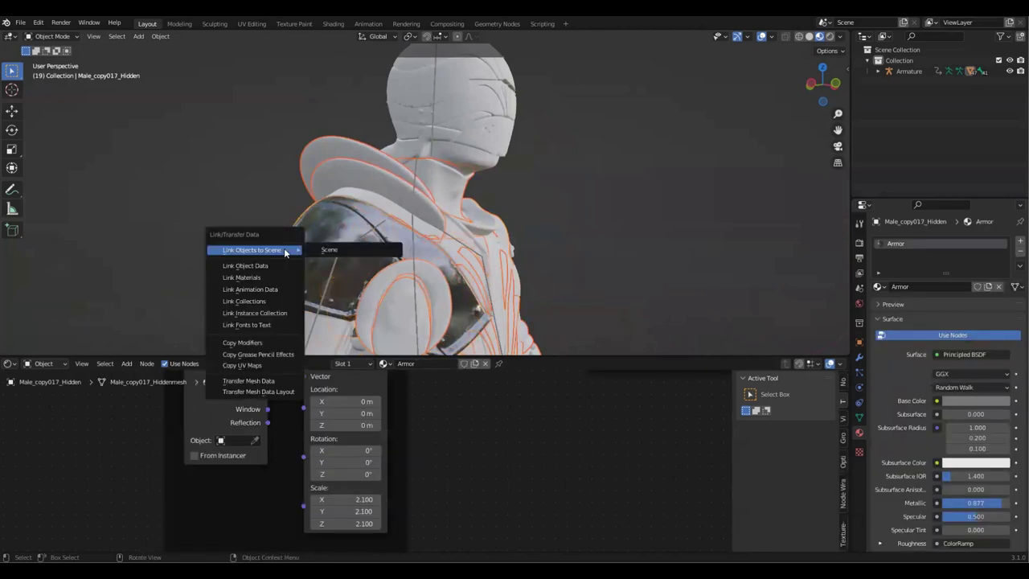
click(252, 278)
middle_drag(253, 278, 473, 194)
scroll(482, 185, up, 4)
key(alt+a)
scroll(438, 298, down, 4)
shift+middle_drag(436, 305, 414, 178)
middle_drag(330, 146, 299, 234)
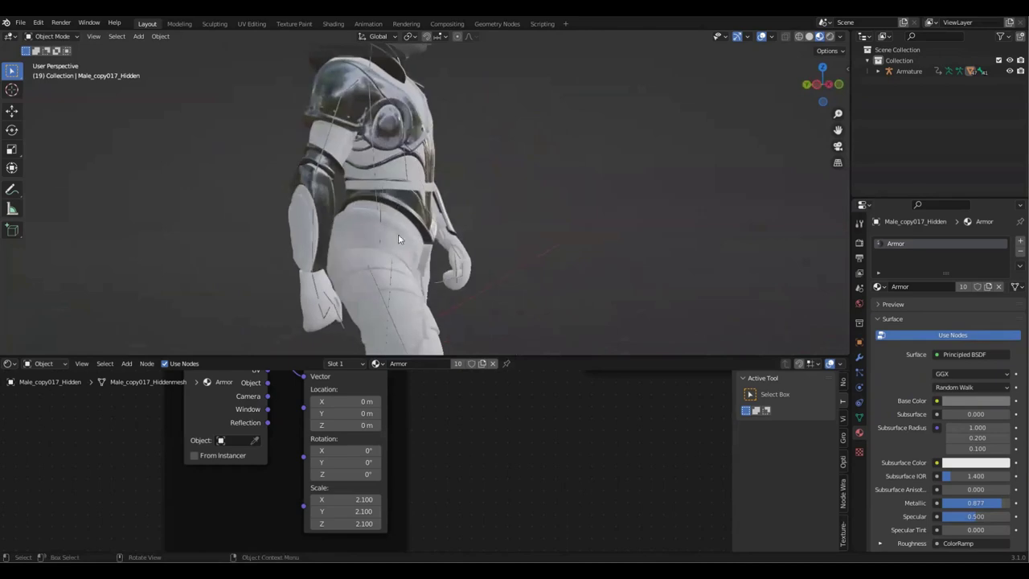
Examine the metal armor on the helmet, torso, arms and legs from the front, side and below.
click(305, 229)
middle_drag(400, 272, 344, 284)
drag(485, 356, 452, 482)
scroll(315, 308, up, 3)
middle_drag(315, 308, 366, 248)
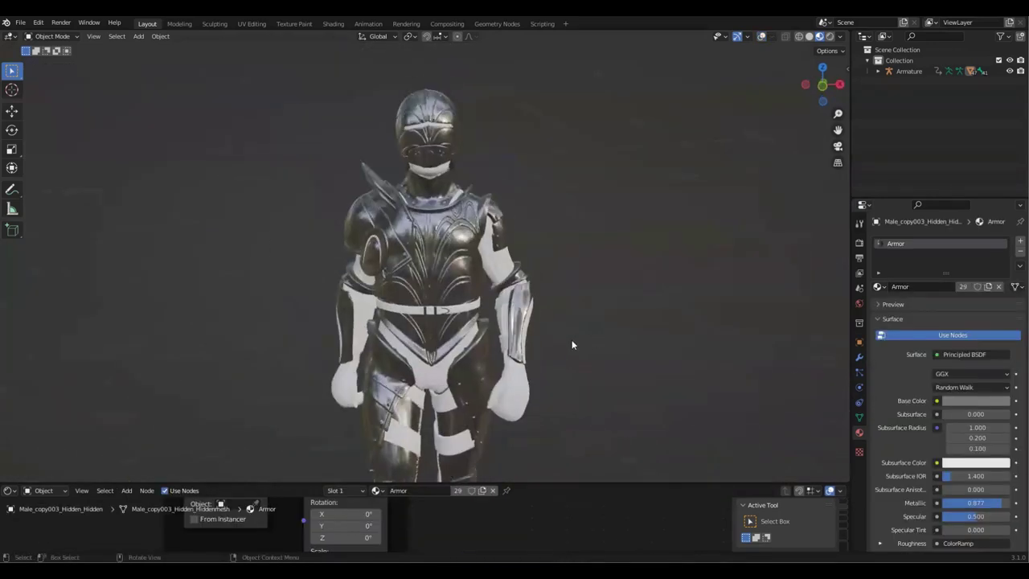
middle_drag(241, 298, 553, 275)
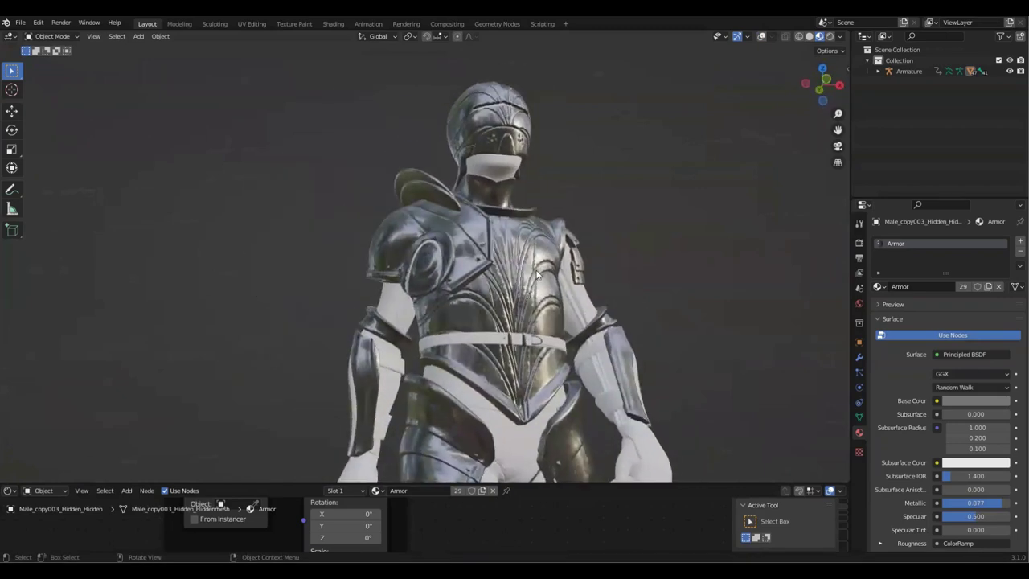
middle_drag(708, 246, 442, 234)
middle_drag(453, 193, 408, 294)
Select the forearm straps and give them a new material named Leather.
scroll(408, 294, up, 5)
middle_drag(515, 288, 447, 306)
click(370, 276)
key(alt+shift+z)
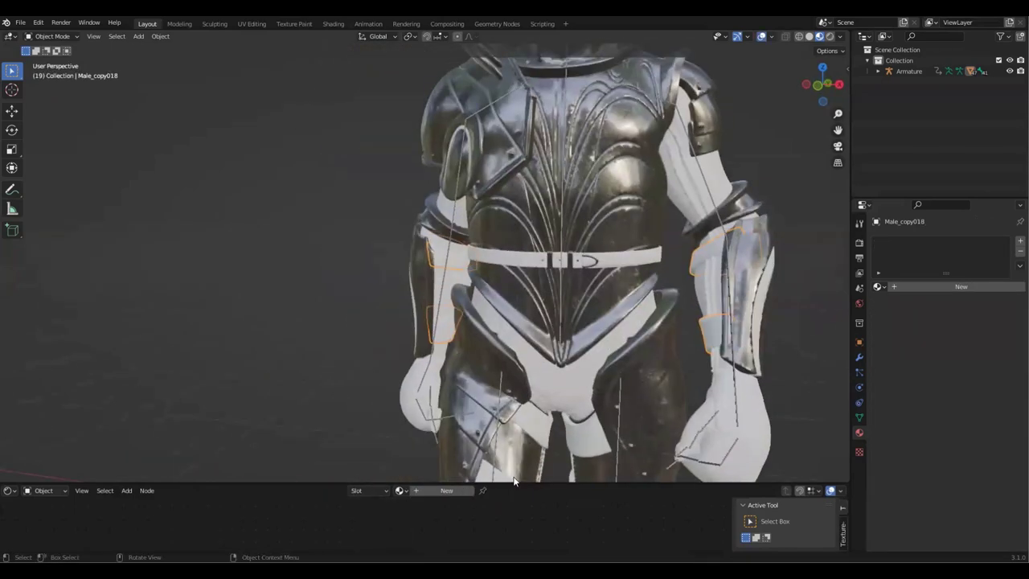
drag(522, 481, 522, 419)
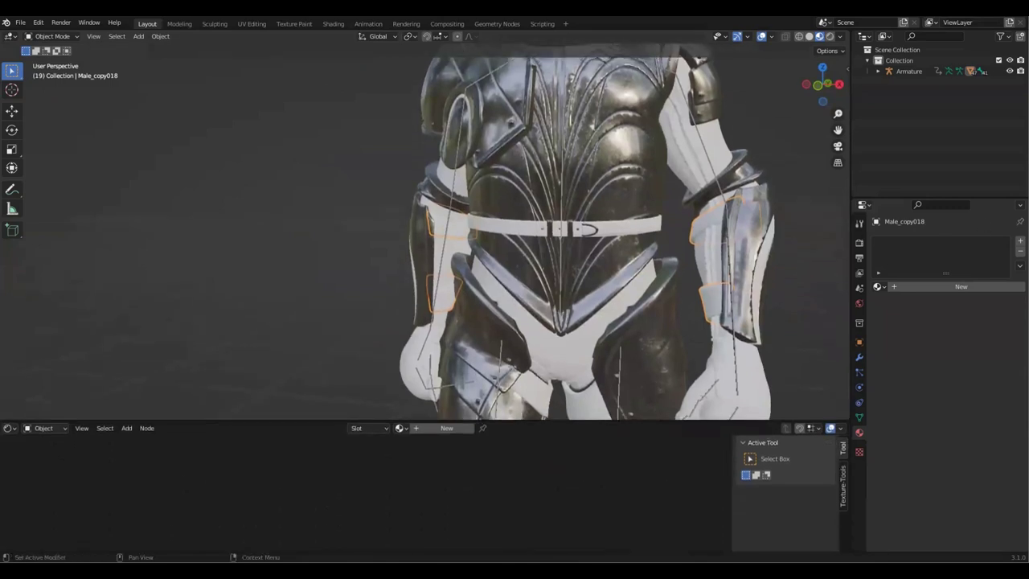
click(960, 285)
double_click(948, 285)
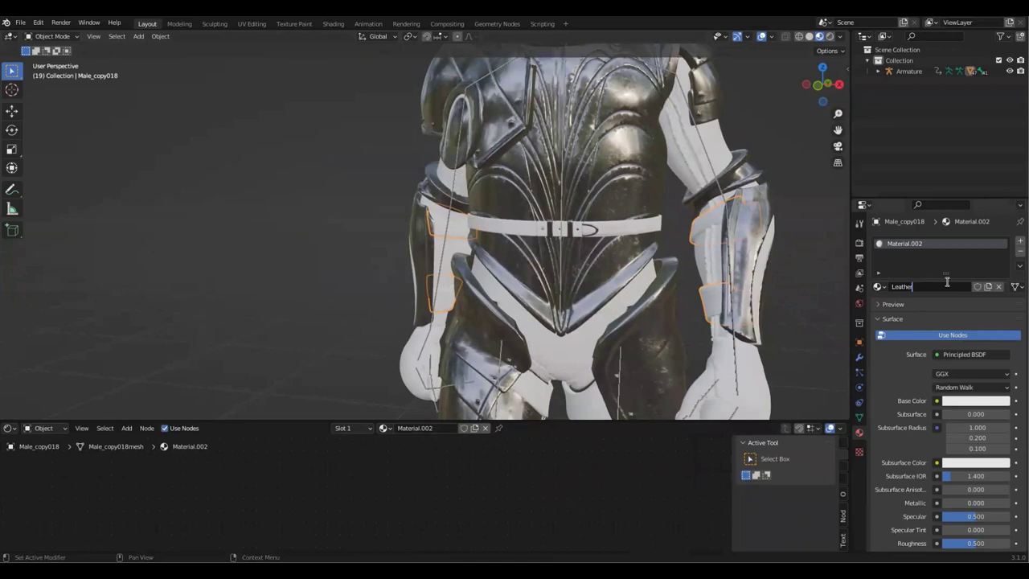
Load the fabric_leather_sjosdhqc albedo, normal and roughness maps into the Leather material with Principled Texture Setup.
scroll(547, 509, down, 10)
middle_drag(541, 511, 381, 519)
scroll(381, 519, up, 2)
click(429, 475)
key(ctrl+shift+t)
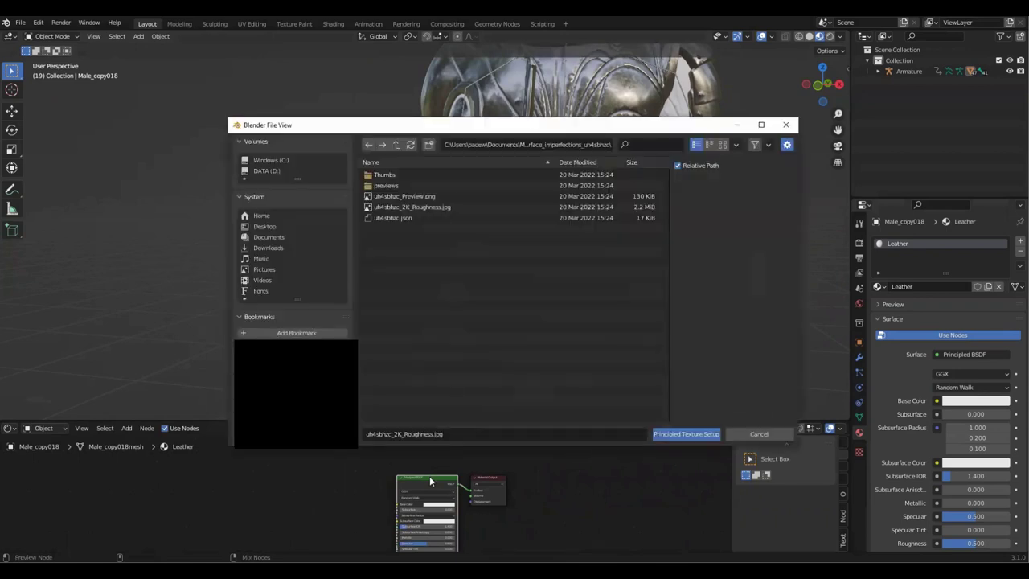
click(395, 146)
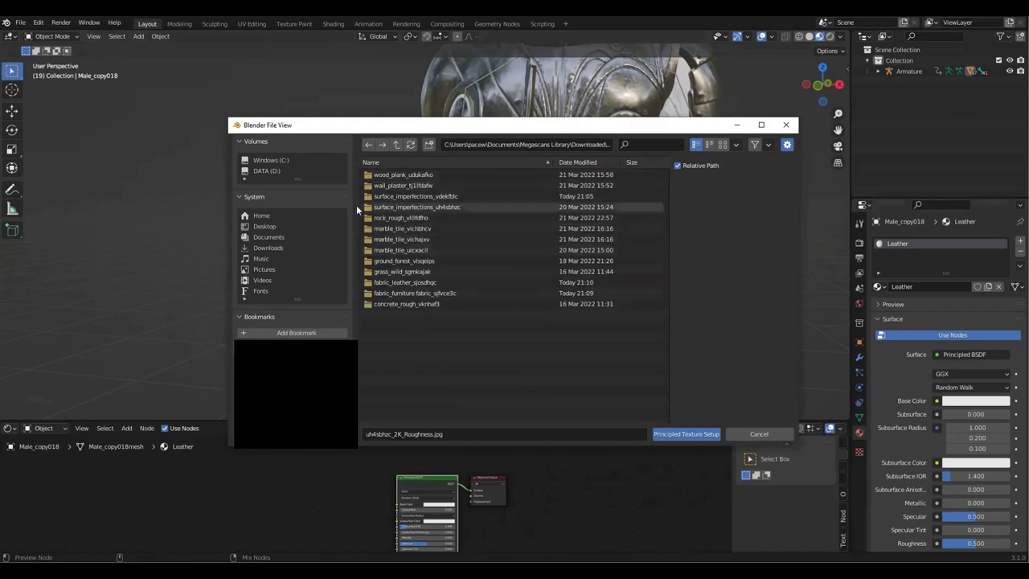
double_click(397, 283)
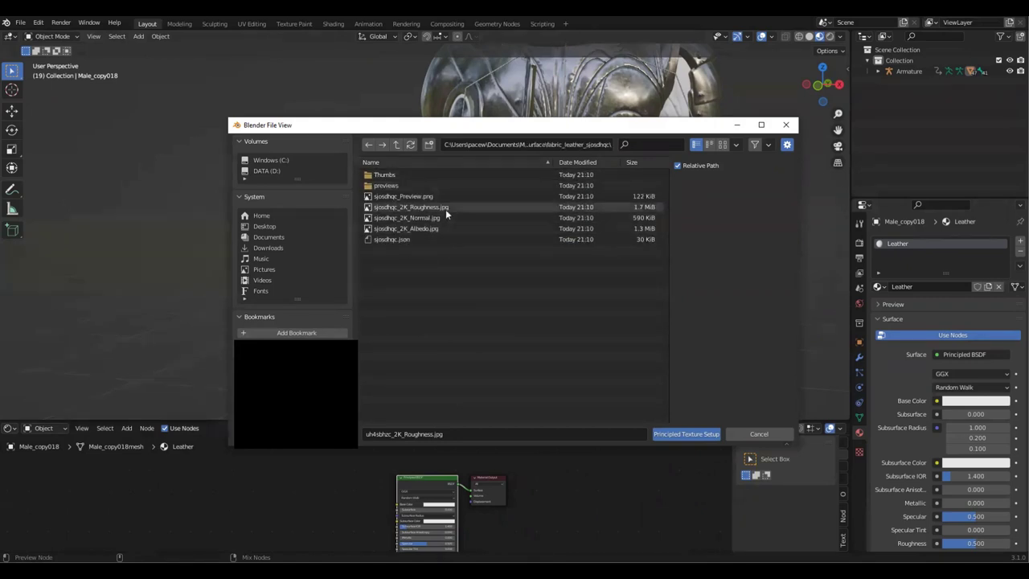
click(430, 230)
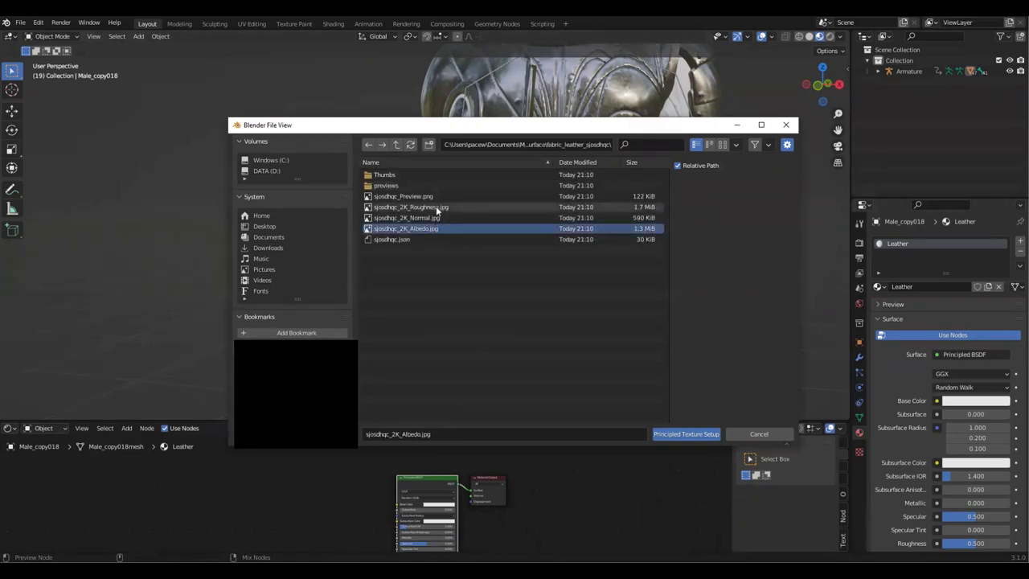
shift+click(436, 206)
click(686, 434)
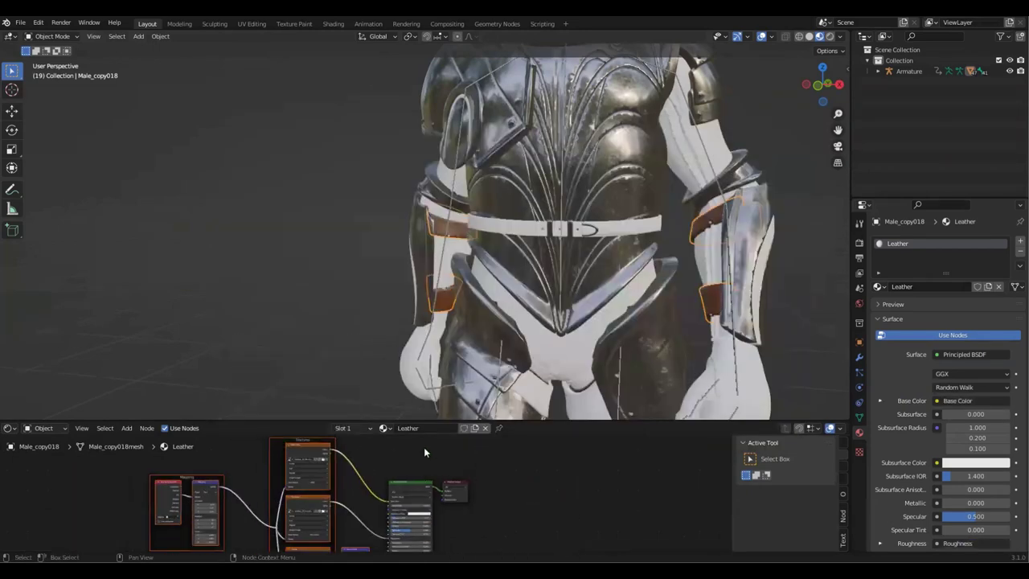
Connect the Texture Coordinate node's Generated output to the Mapping node's Vector input in the Leather material.
scroll(371, 507, up, 2)
middle_drag(372, 506, 508, 446)
drag(517, 420, 520, 383)
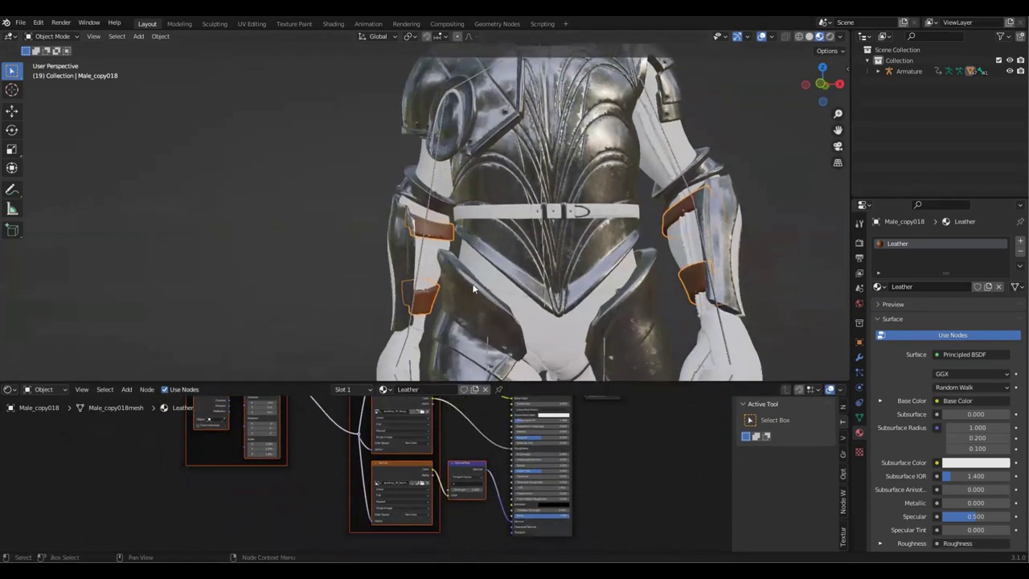
scroll(464, 254, up, 5)
scroll(465, 257, down, 3)
scroll(372, 483, down, 4)
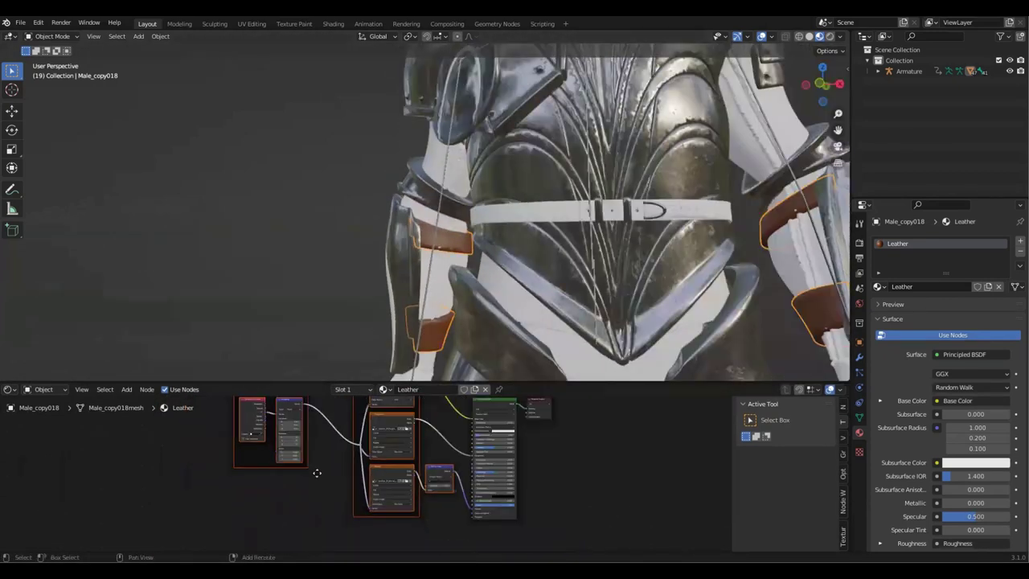
middle_drag(317, 472, 284, 521)
scroll(285, 521, up, 3)
scroll(378, 480, up, 2)
shift+middle_drag(395, 479, 563, 418)
scroll(360, 443, up, 5)
shift+middle_drag(360, 444, 364, 505)
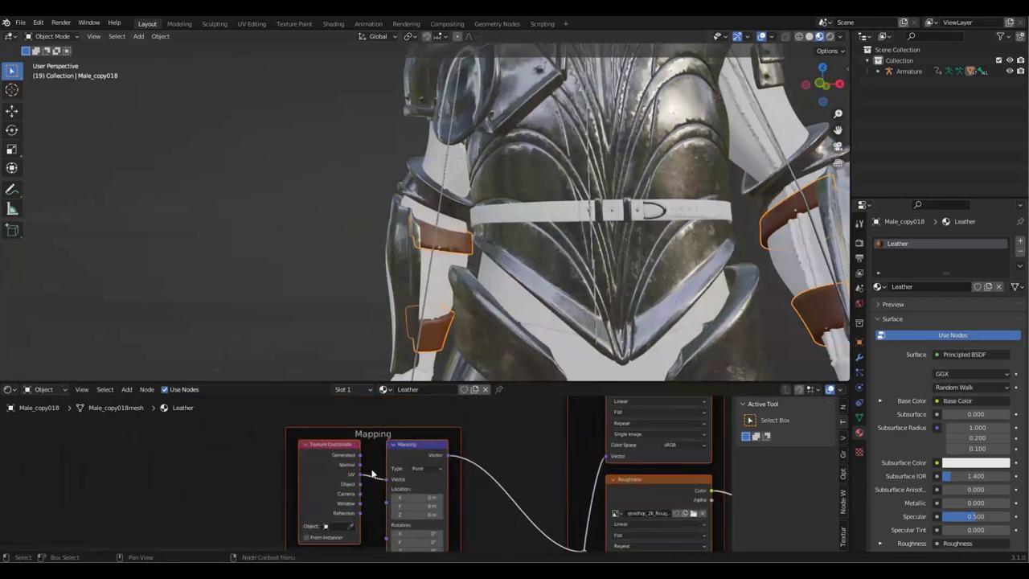
scroll(362, 470, up, 2)
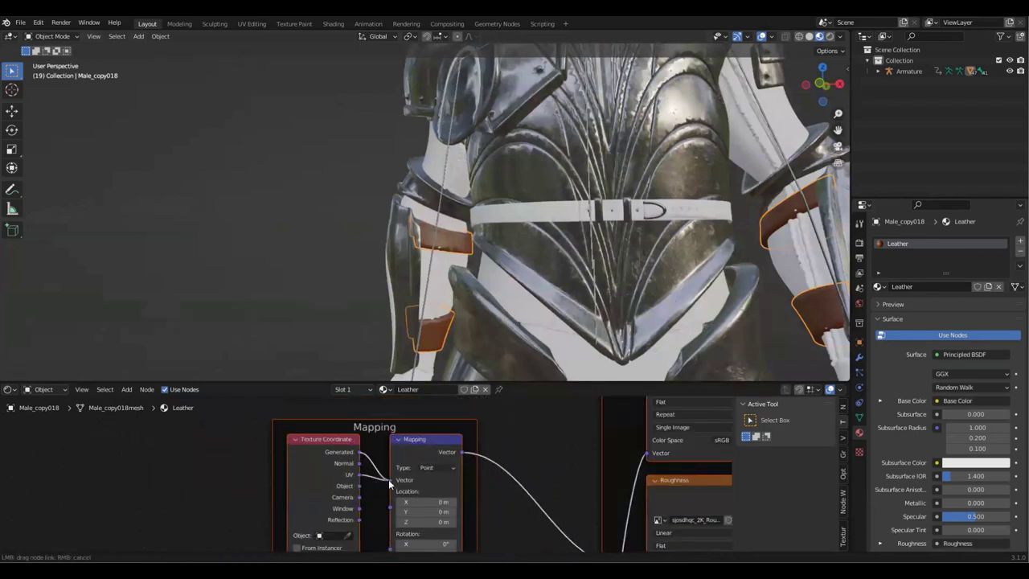
drag(389, 482, 392, 481)
Set the projection of the Leather material's Base Color, Roughness and Normal textures to Box.
scroll(370, 482, down, 2)
scroll(353, 487, down, 1)
ctrl+scroll(450, 483, right, 4)
scroll(402, 450, up, 2)
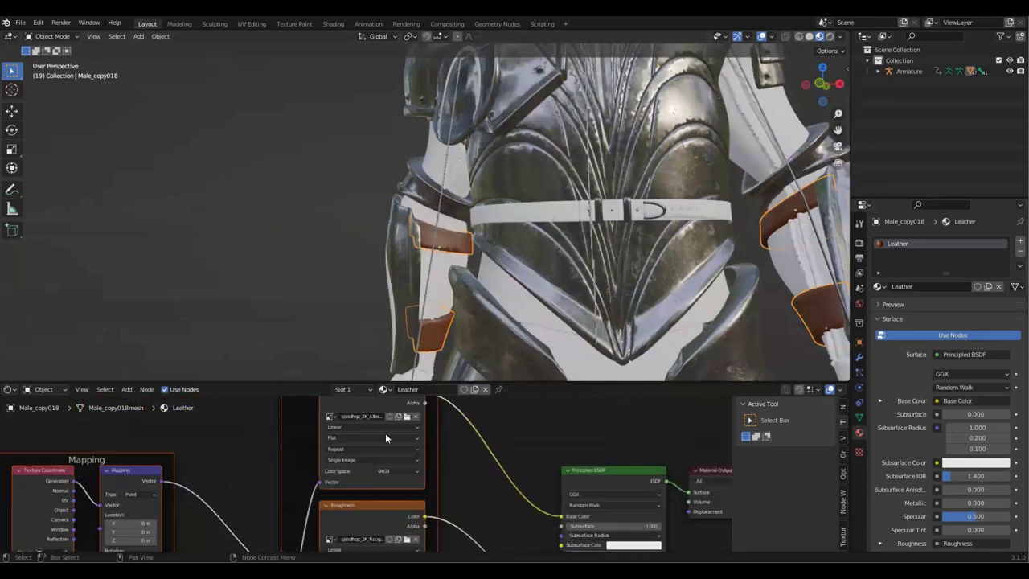
click(366, 438)
click(361, 460)
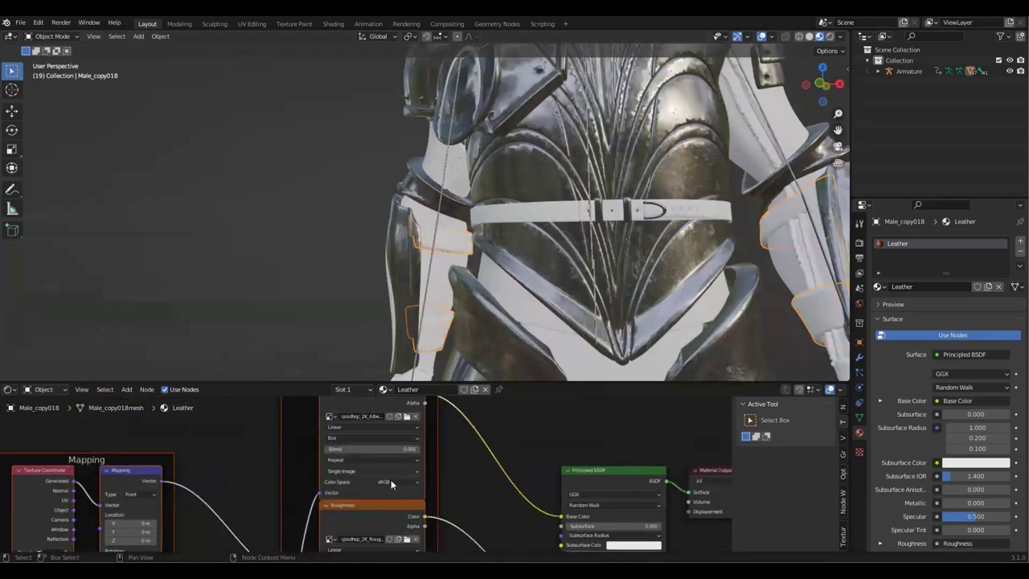
shift+scroll(434, 471, down, 3)
click(388, 461)
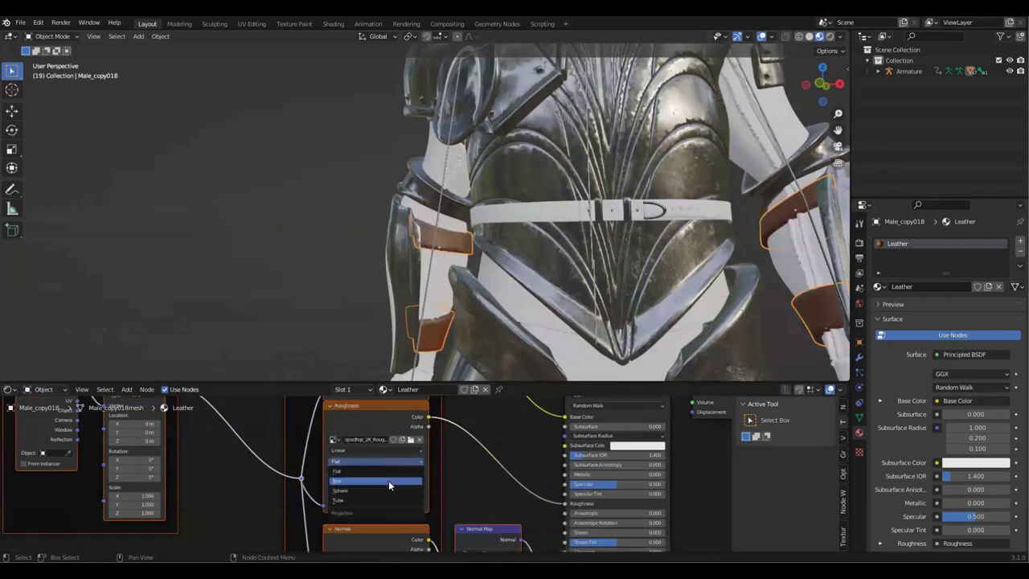
click(389, 480)
shift+scroll(478, 503, down, 5)
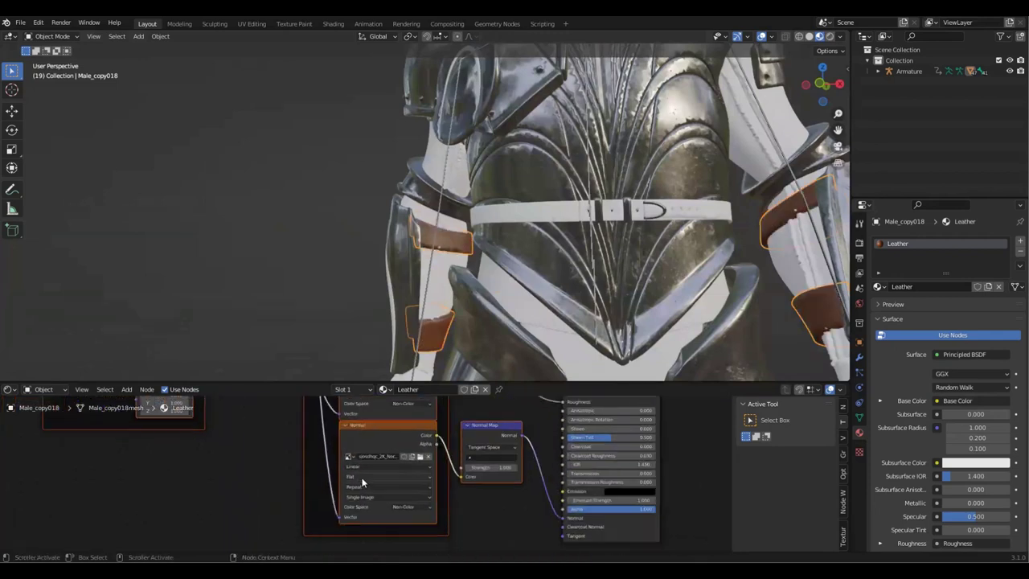
click(362, 478)
click(360, 499)
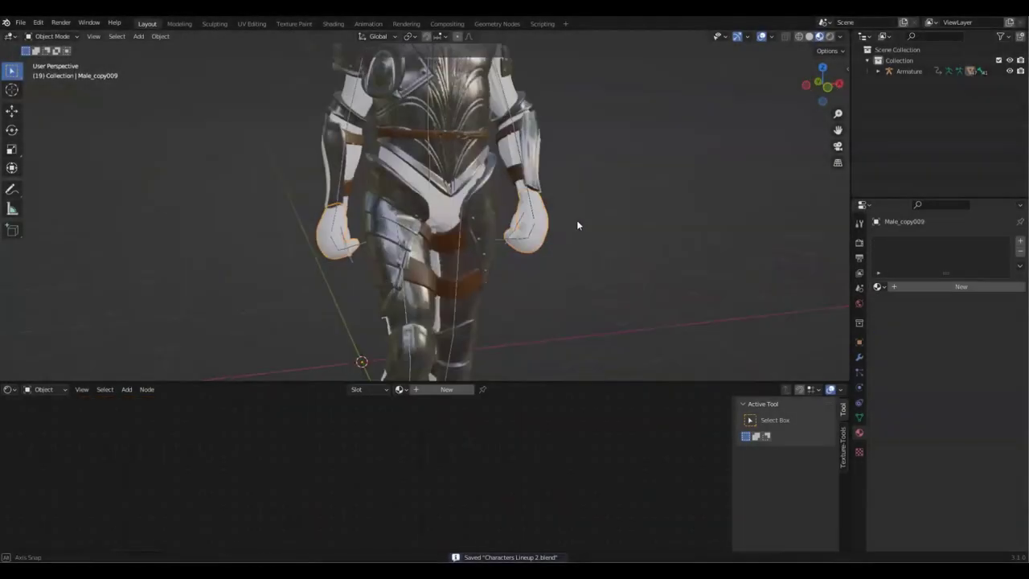
Create a FABRIC material for the undersuit and load the fabric_furniture fabric_sjfvce3c albedo, normal and roughness maps into it.
click(1020, 251)
click(925, 287)
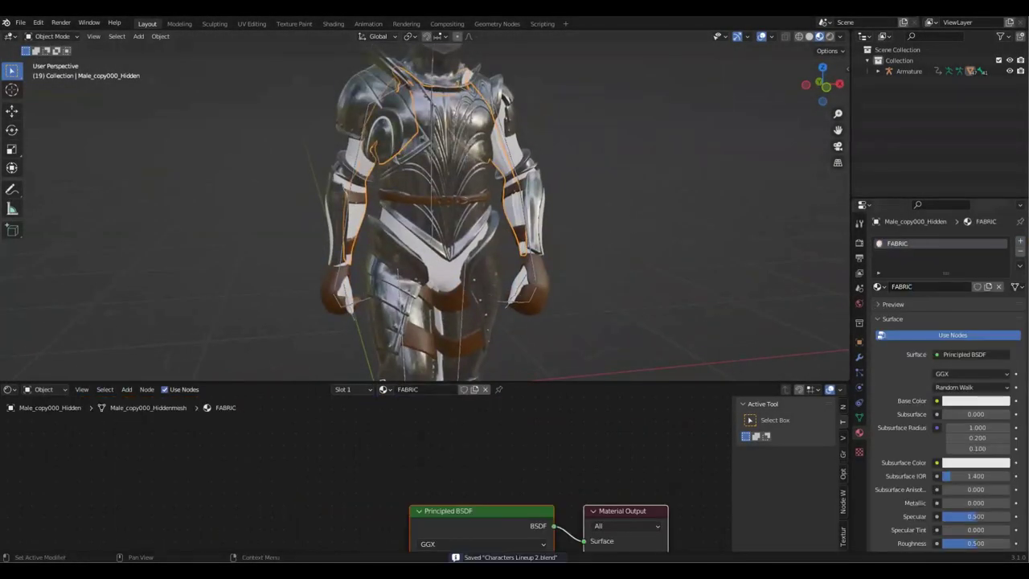
scroll(386, 450, down, 2)
key(ctrl+shift+t)
click(416, 143)
double_click(434, 211)
drag(447, 204, 434, 231)
click(686, 433)
scroll(502, 300, up, 3)
middle_drag(490, 201, 555, 192)
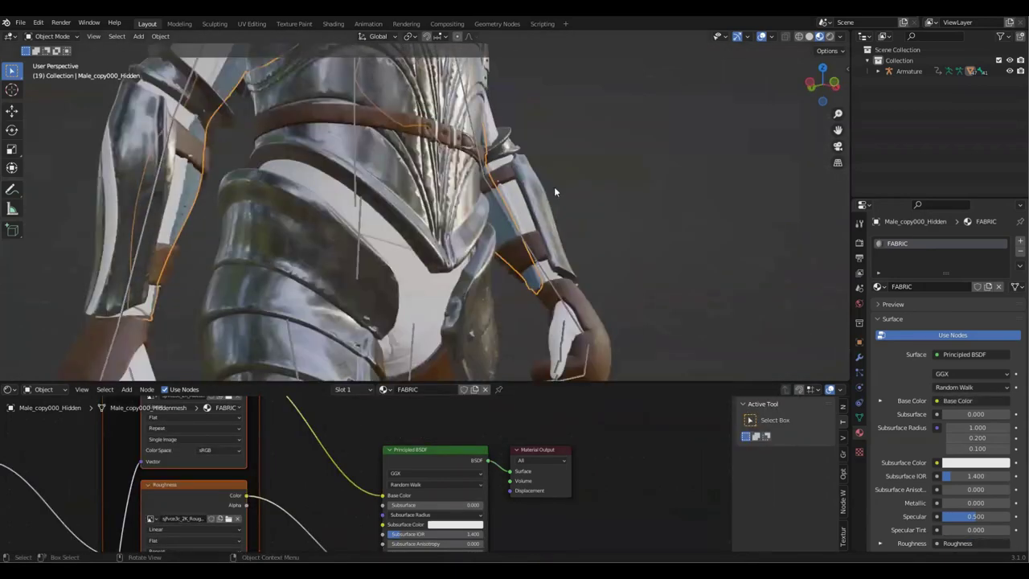
Set the projection of the FABRIC material's Base Color texture to Box.
scroll(554, 192, up, 5)
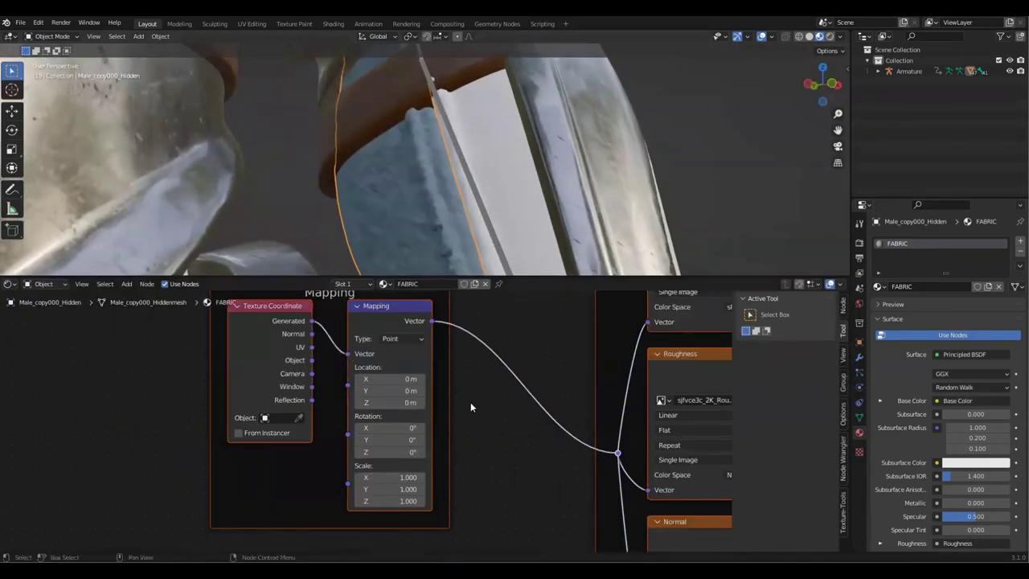
click(499, 377)
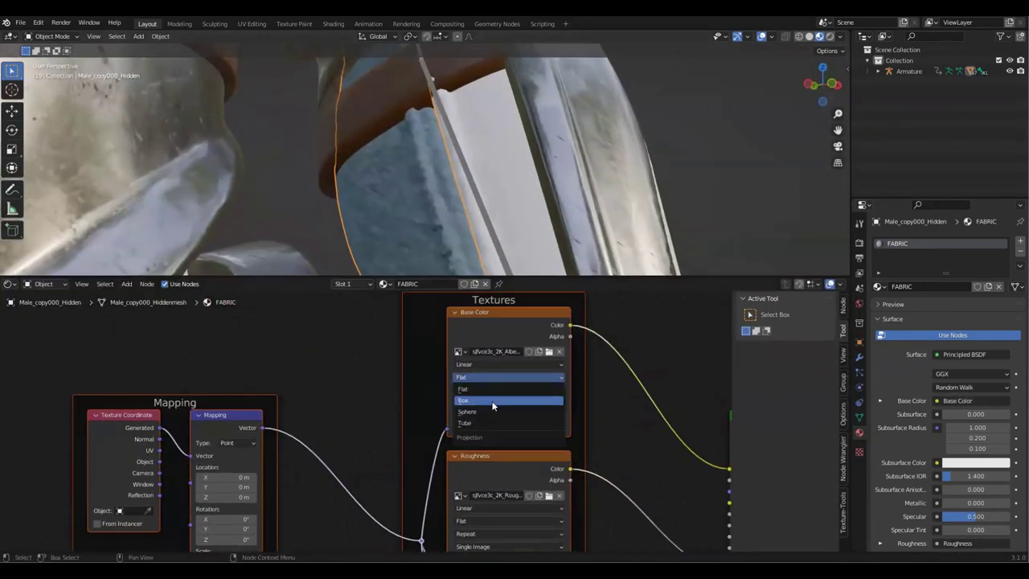
click(493, 401)
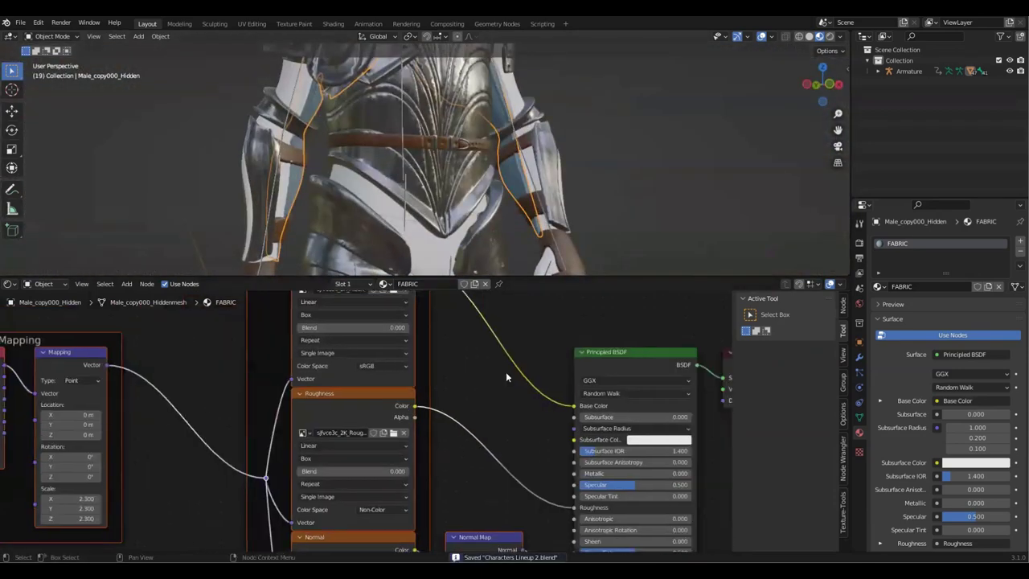
Insert RGB Curves after FABRIC's Base Color texture, with a combined-curve point at 0.5545, 0.3062 and a red-curve point at 0.4181, 0.4750.
key(shift+a)
click(535, 364)
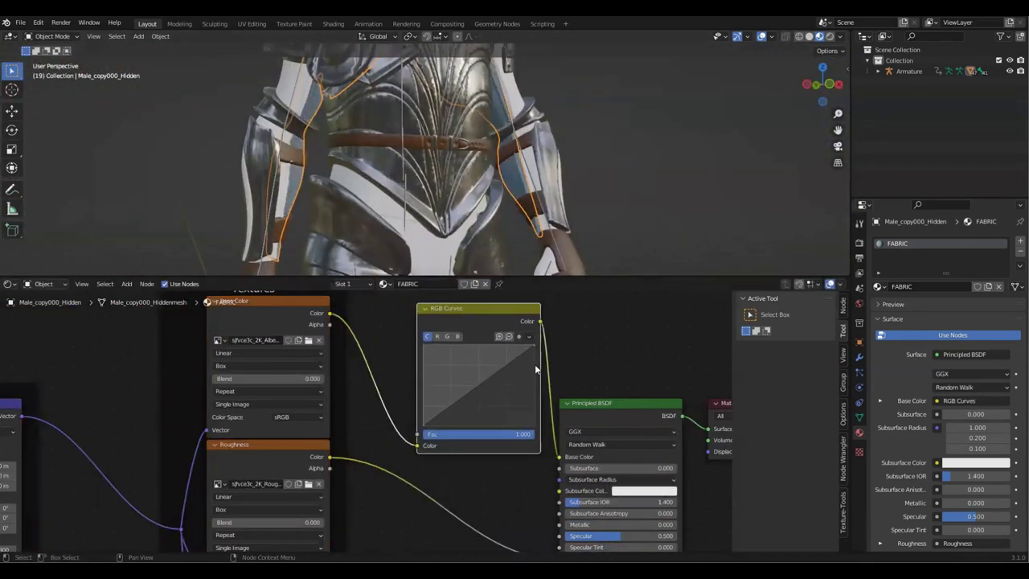
click(471, 420)
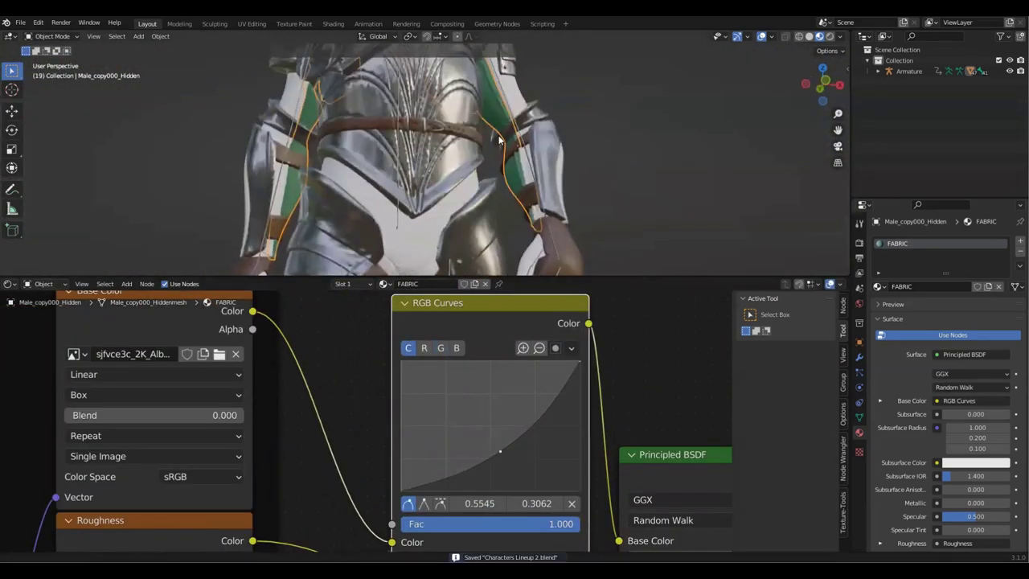
click(458, 394)
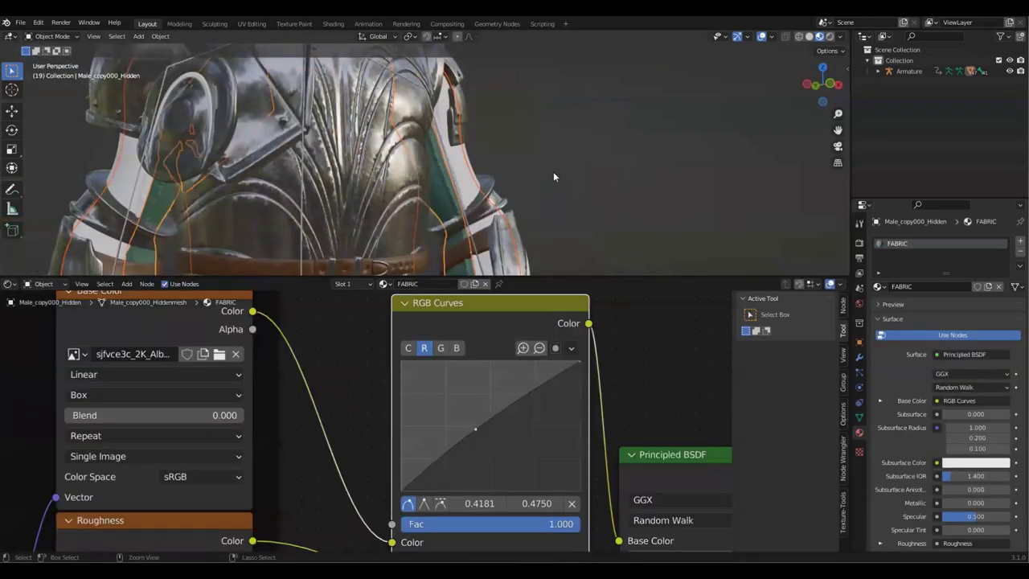
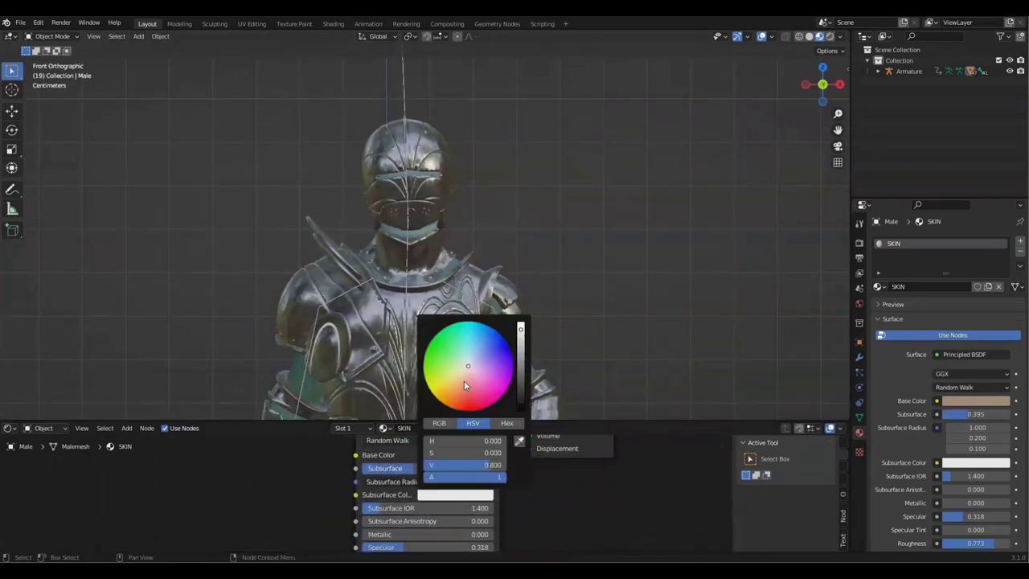
Set the SKIN material's Subsurface Color to a salmon red.
click(464, 380)
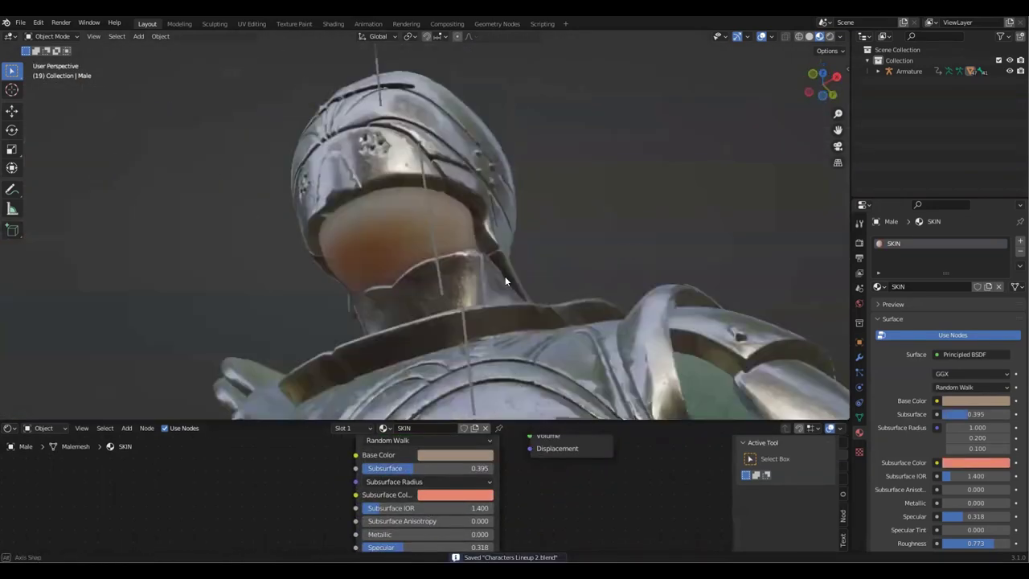
middle_drag(505, 276, 579, 261)
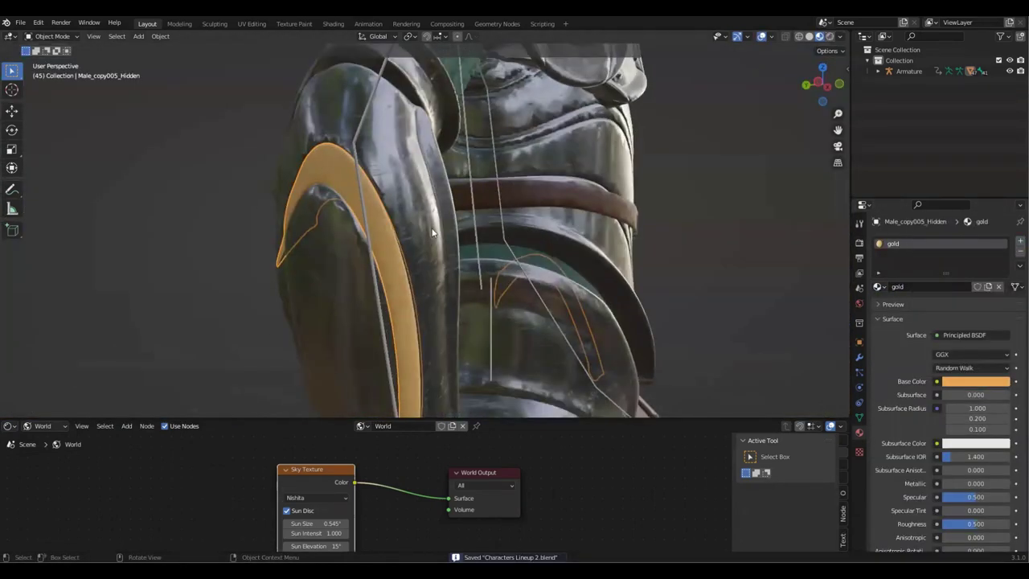
Try to copy the Armor material's mapping, texture and ColorRamp nodes into the gold material.
drag(181, 454, 368, 532)
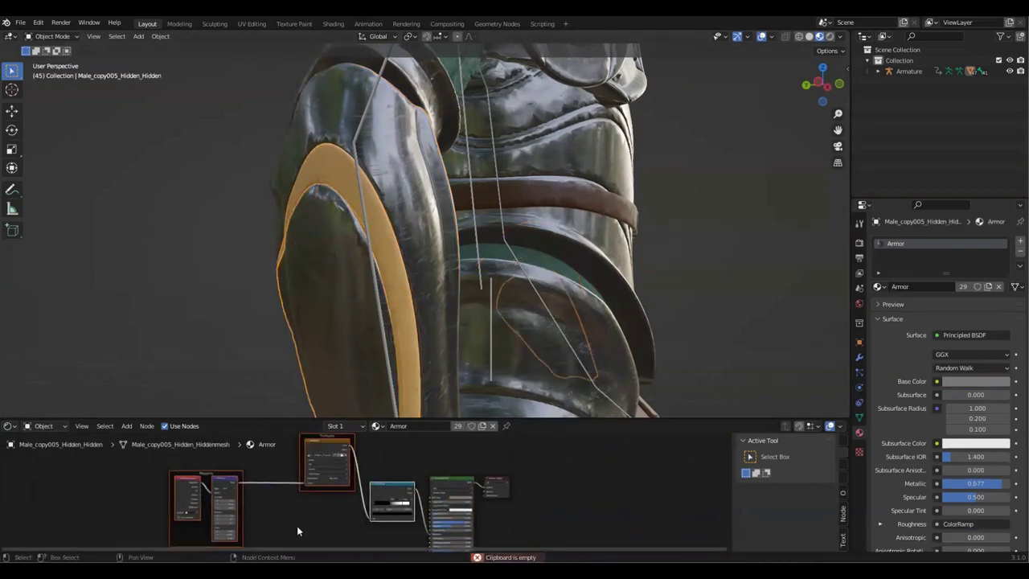
key(ctrl+v)
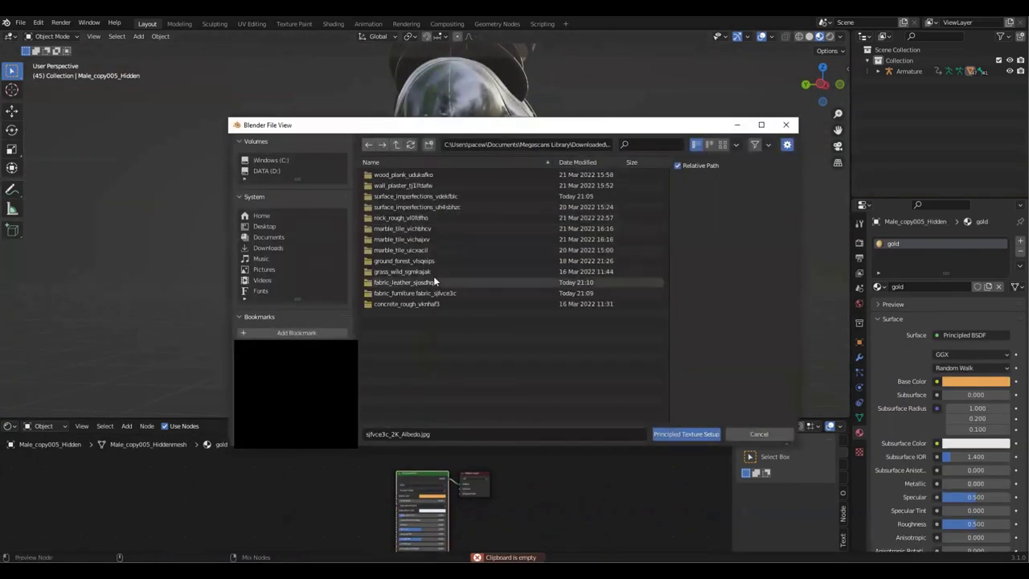
Load a roughness texture into the gold material and move its ColorRamp's white stop closer to the black stop.
double_click(434, 278)
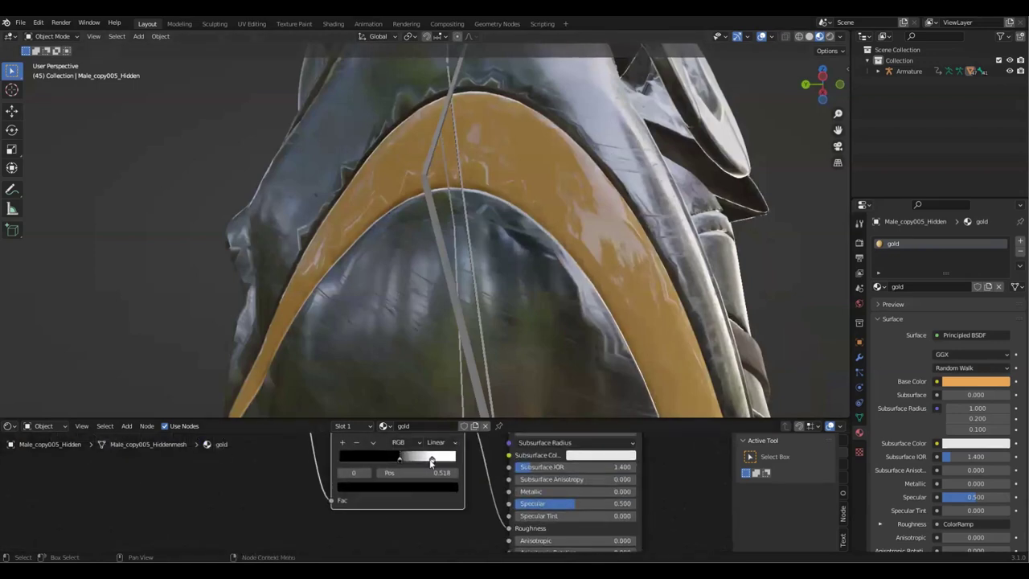
drag(431, 462, 399, 459)
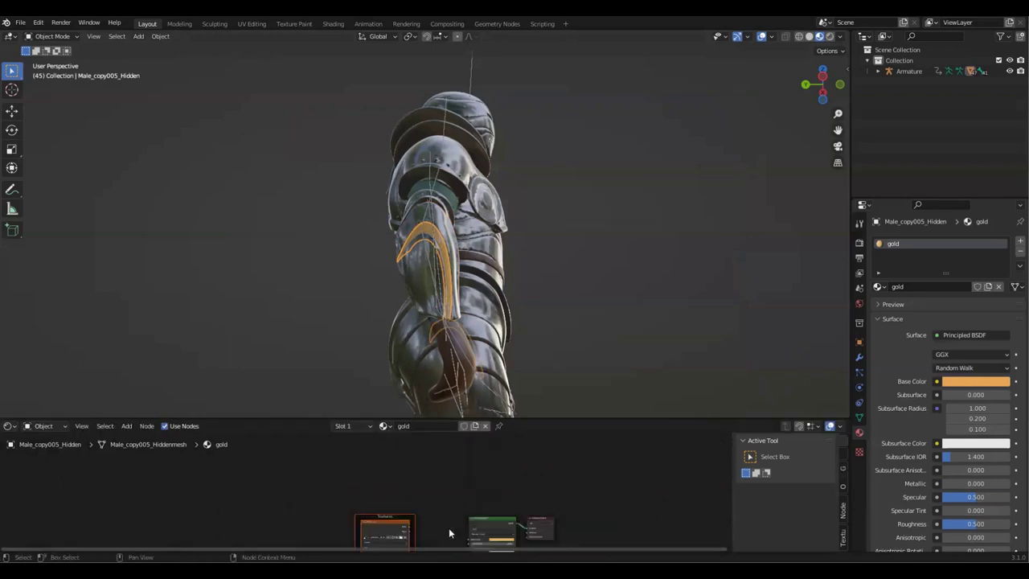
scroll(449, 533, up, 5)
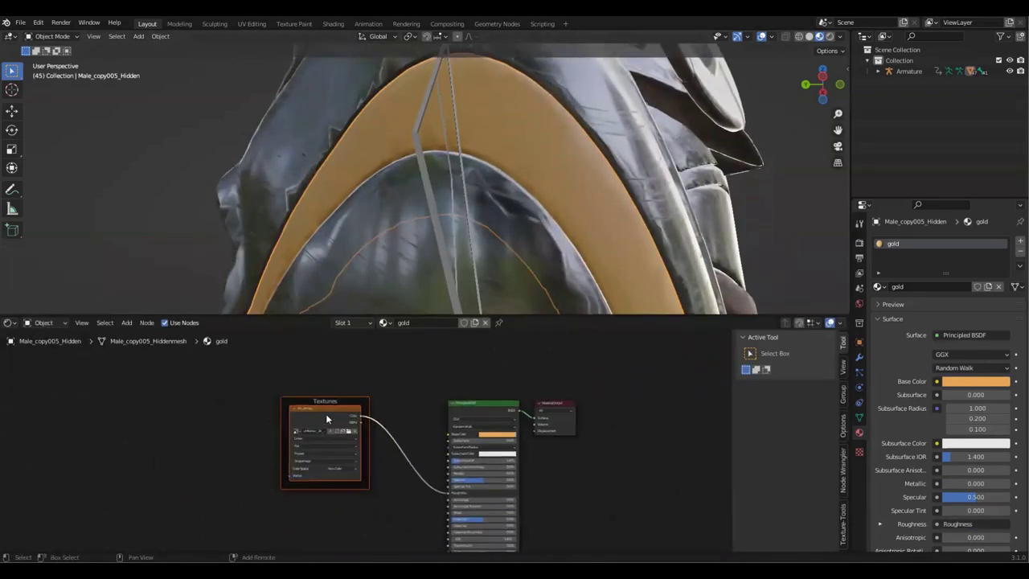
Insert a ColorRamp after the gold material's roughness texture with its white stop at 0.641, and raise Metallic to 0.700.
middle_drag(325, 413, 177, 373)
drag(709, 521, 607, 438)
text(color)
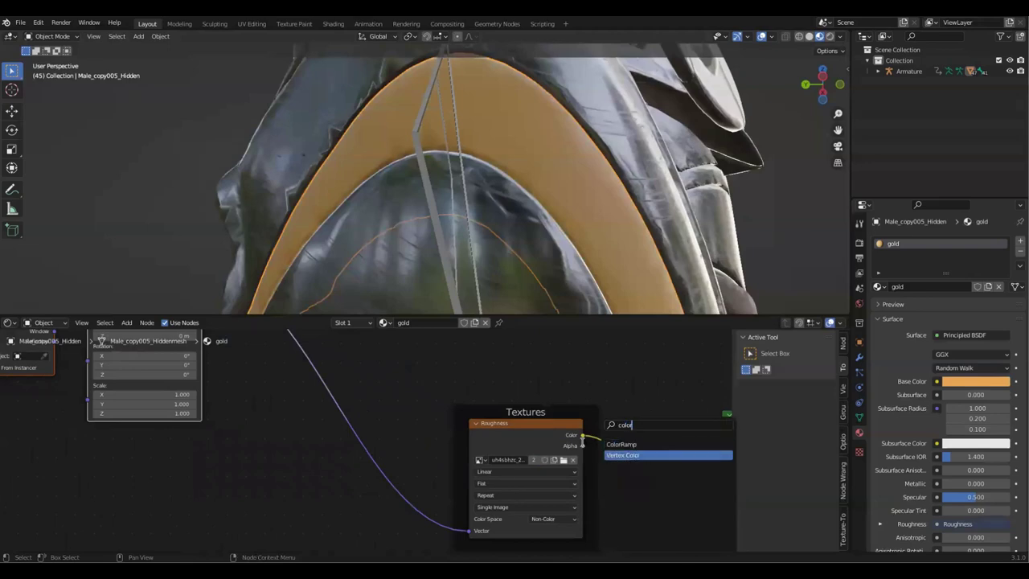
click(621, 443)
scroll(474, 489, up, 2)
scroll(527, 496, down, 2)
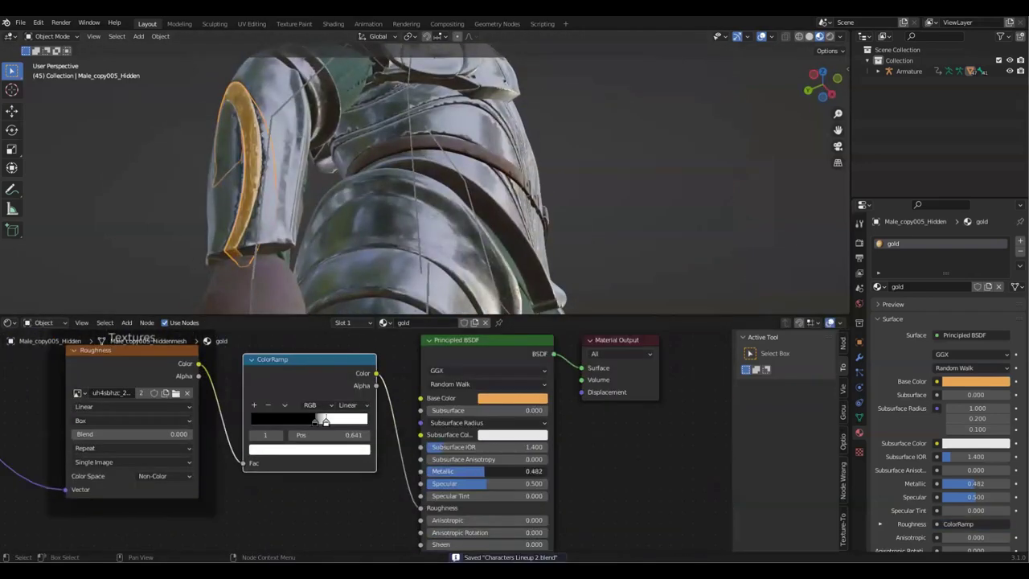
Link the gold material to the raised trim on the breastplate.
scroll(467, 511, up, 2)
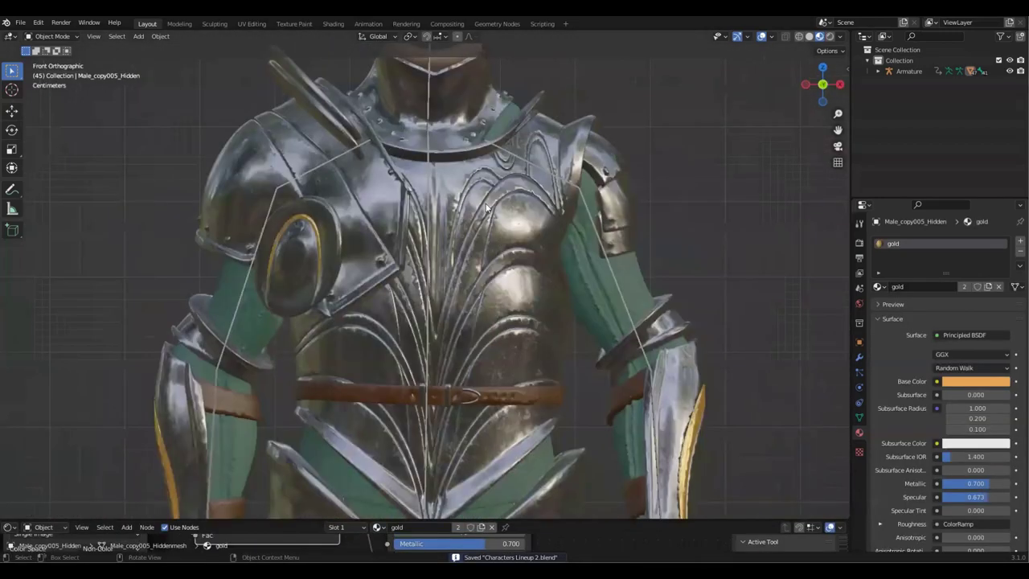
key(ctrl+l)
click(684, 434)
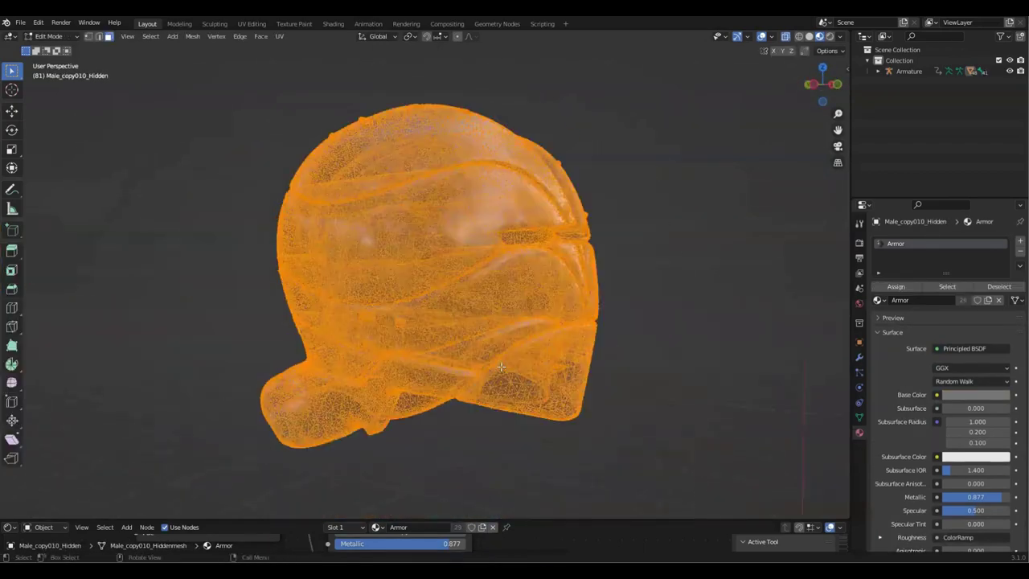
Select only a connected piece of the helmet's mesh and toggle X-ray off.
key(alt+a)
key(l)
middle_drag(500, 367, 678, 278)
key(alt+z)
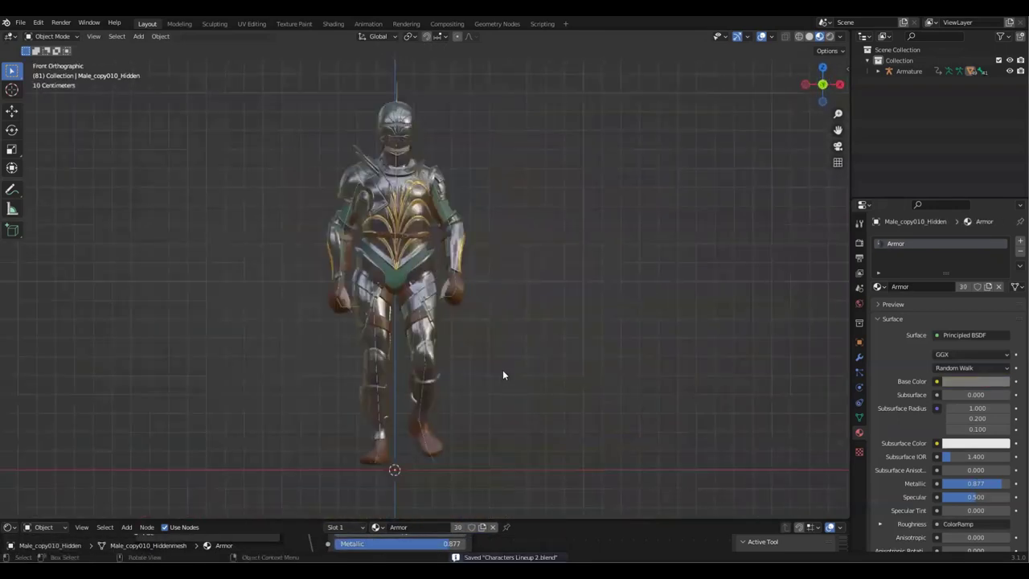
Change the lower editor to the Video Sequencer and enlarge its area.
click(8, 527)
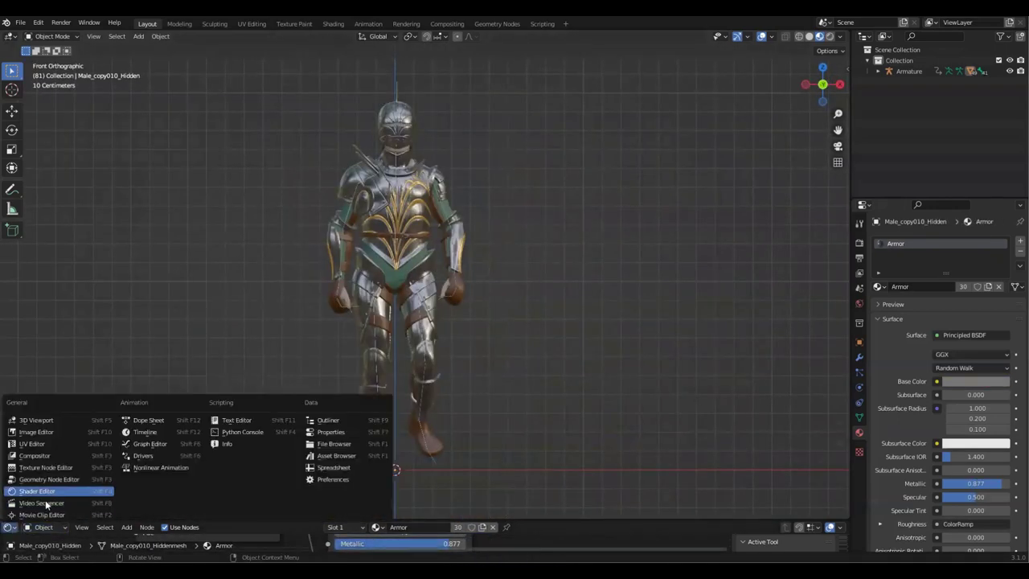
click(46, 502)
drag(120, 521, 290, 348)
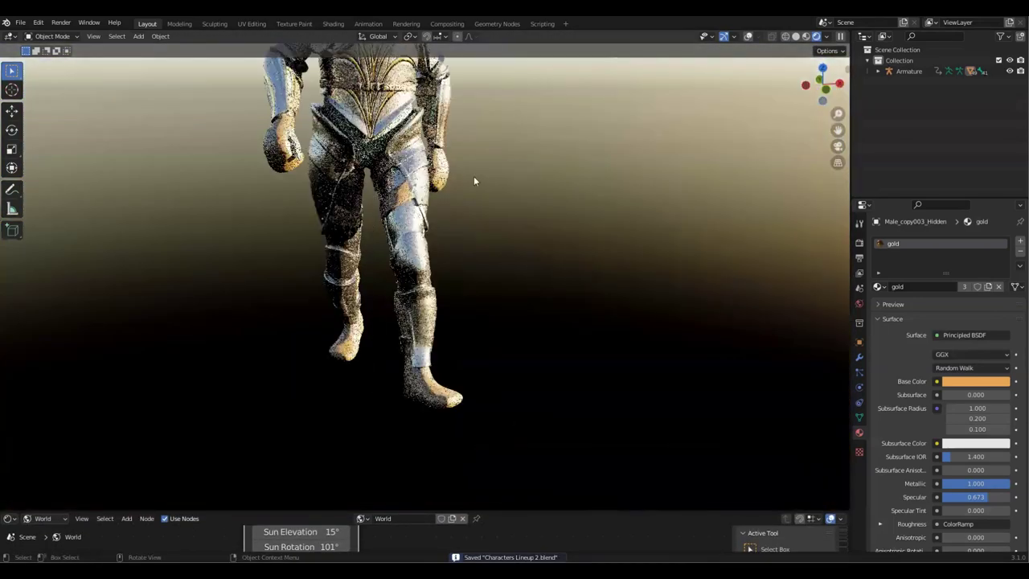
Switch the shader editor from World to Object to edit the boot's Leather material, and save the file.
click(42, 359)
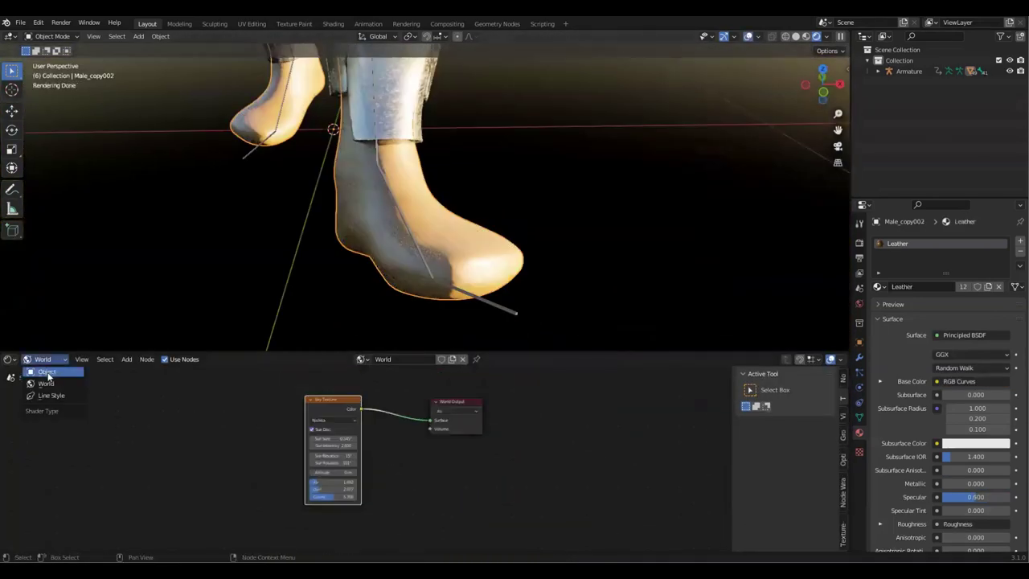
click(46, 371)
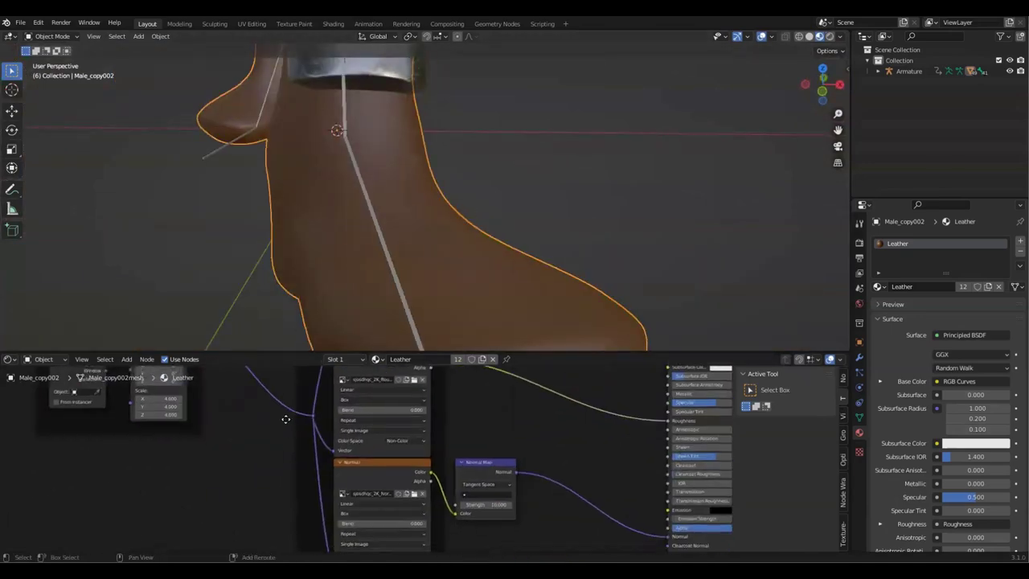
key(ctrl+s)
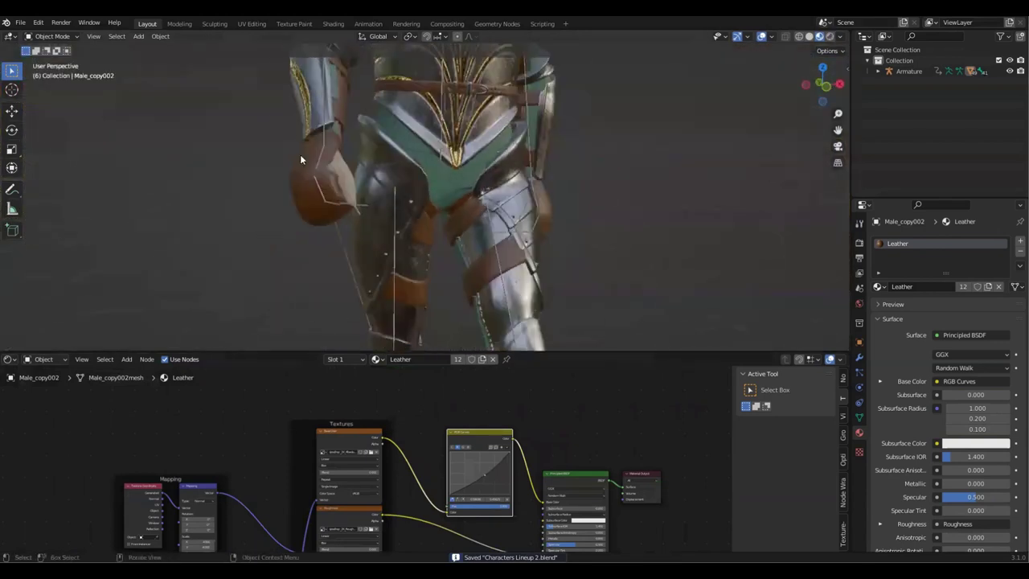
Select the mapping and texture nodes of the Leather material.
scroll(297, 451, down, 3)
drag(213, 402, 384, 492)
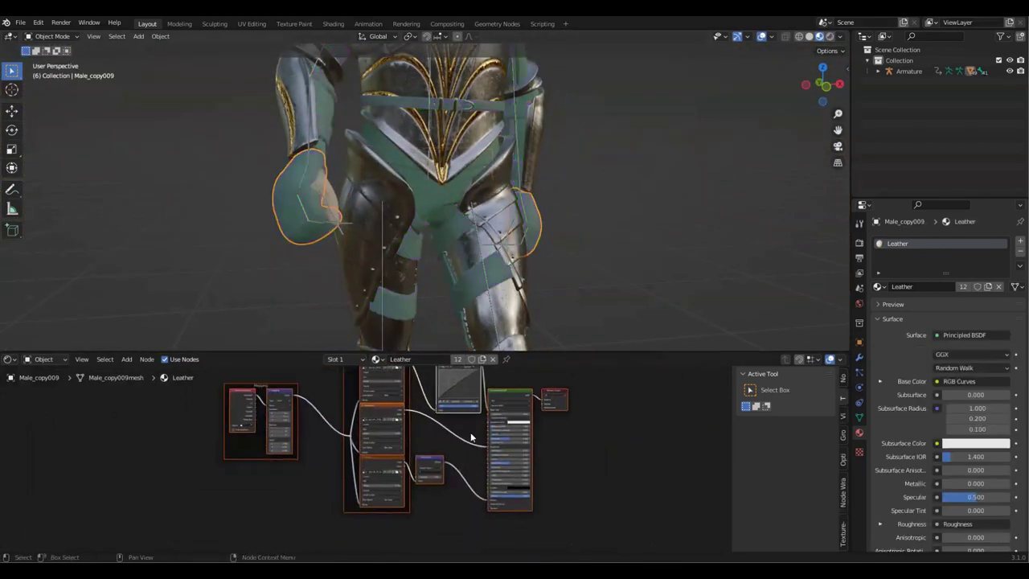
scroll(394, 458, up, 2)
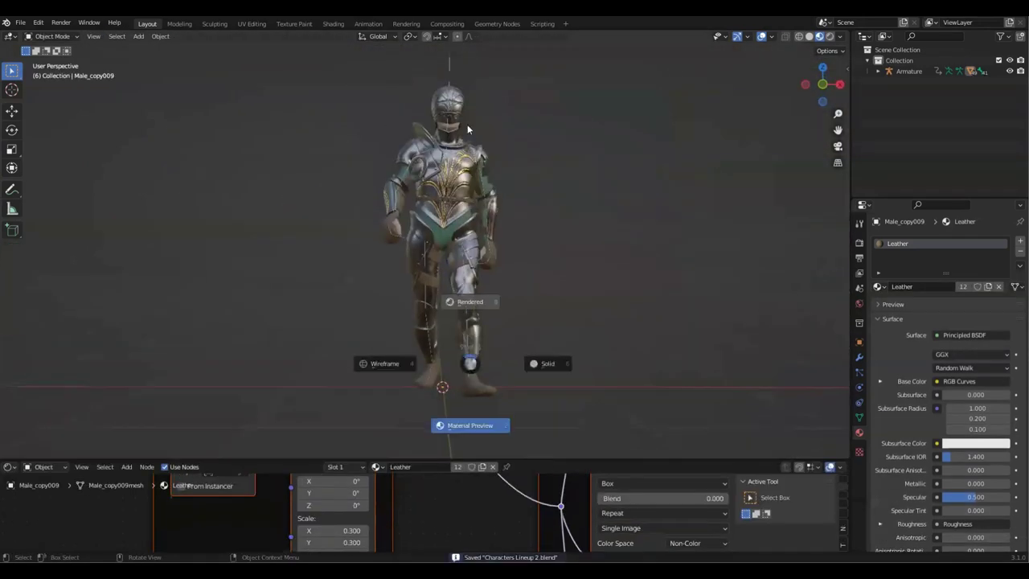
Change the lower editor to the Video Sequencer for scrubbing the walk, and preview the character in rendered shading.
click(467, 124)
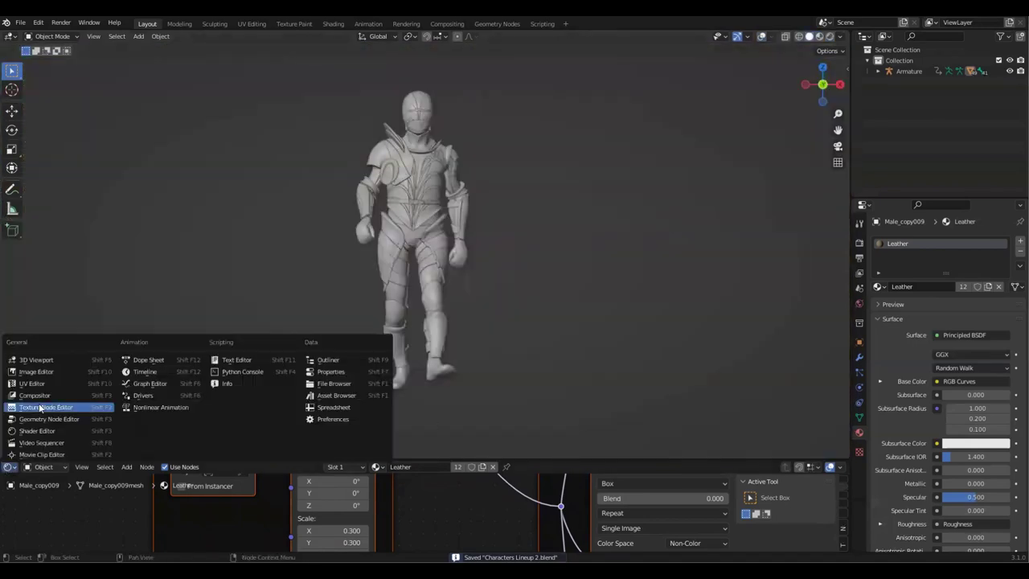
click(48, 426)
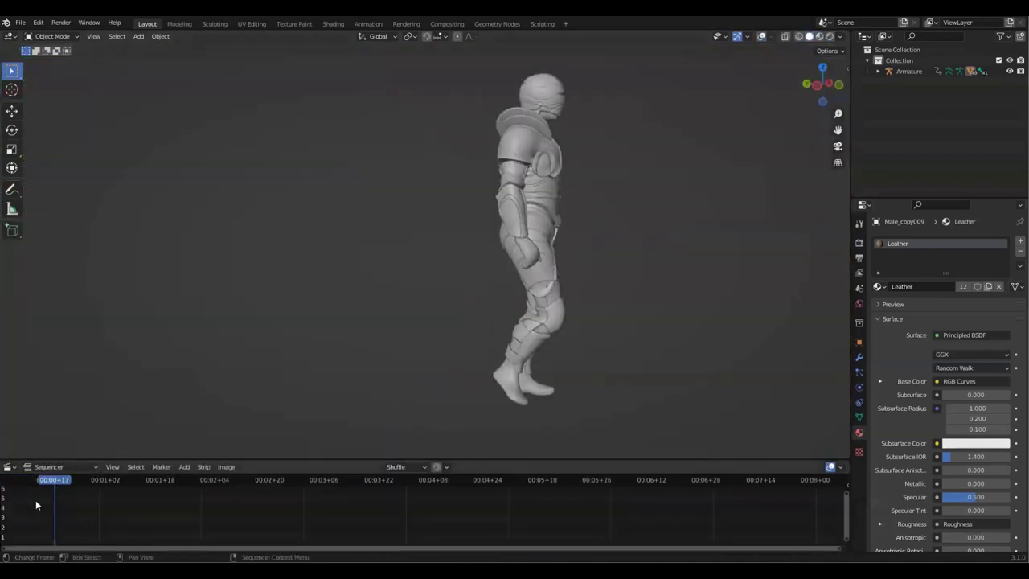
key(z)
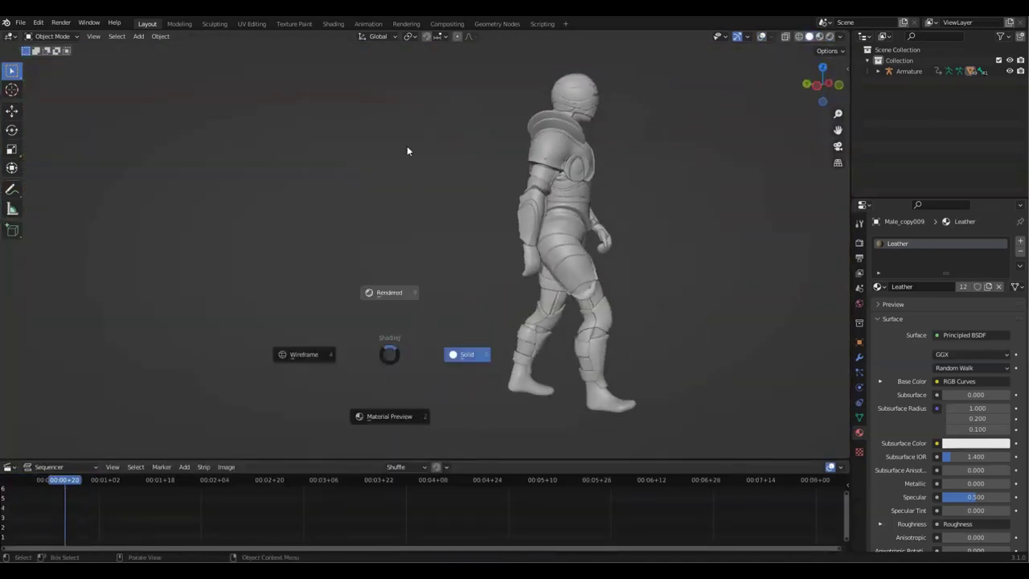
click(407, 150)
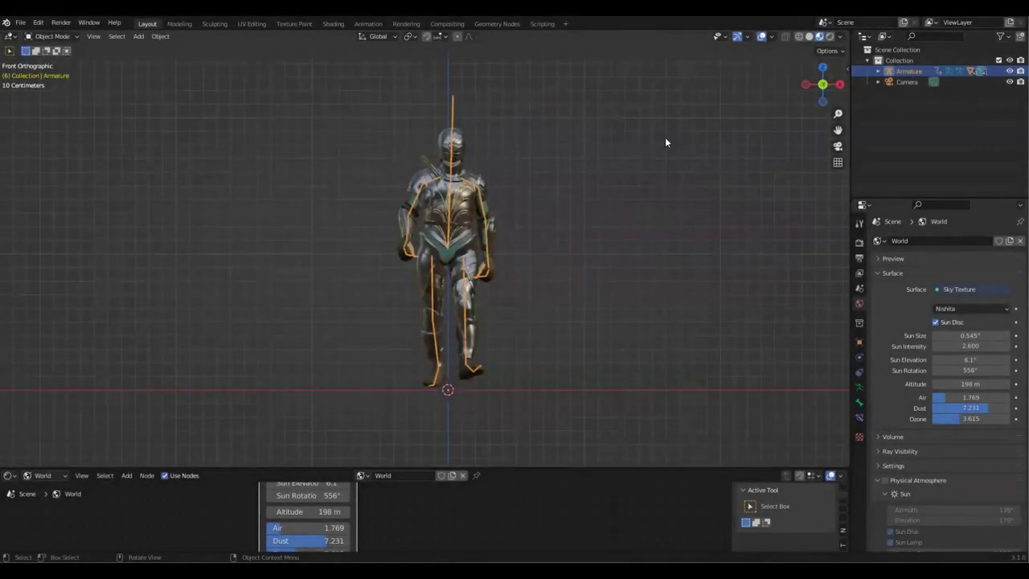
Duplicate the Armature with its whole hierarchy and place the copy about 1.81 m away along negative X.
right_click(923, 75)
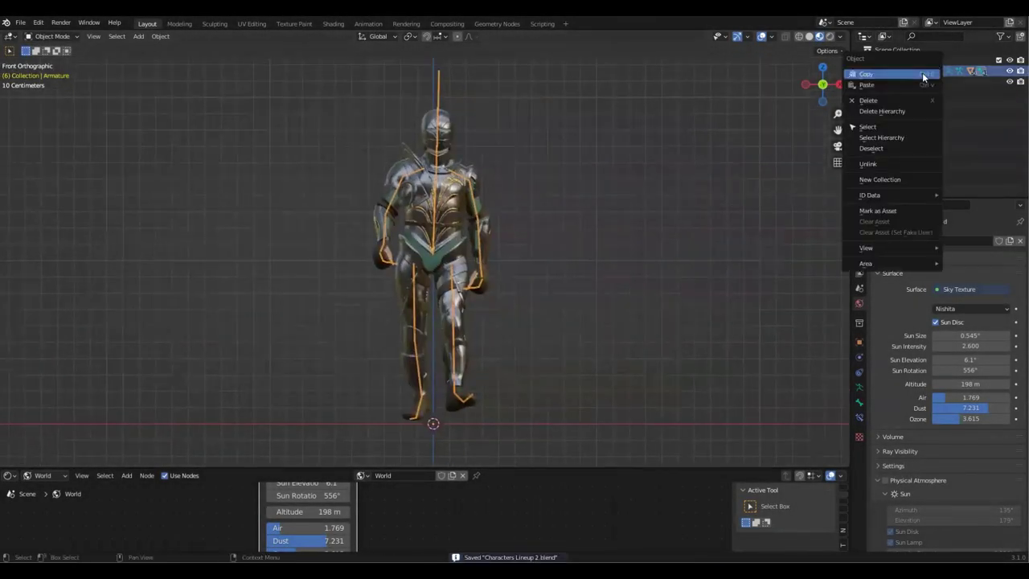
click(913, 138)
key(x)
click(288, 189)
click(297, 155)
scroll(299, 155, down, 1)
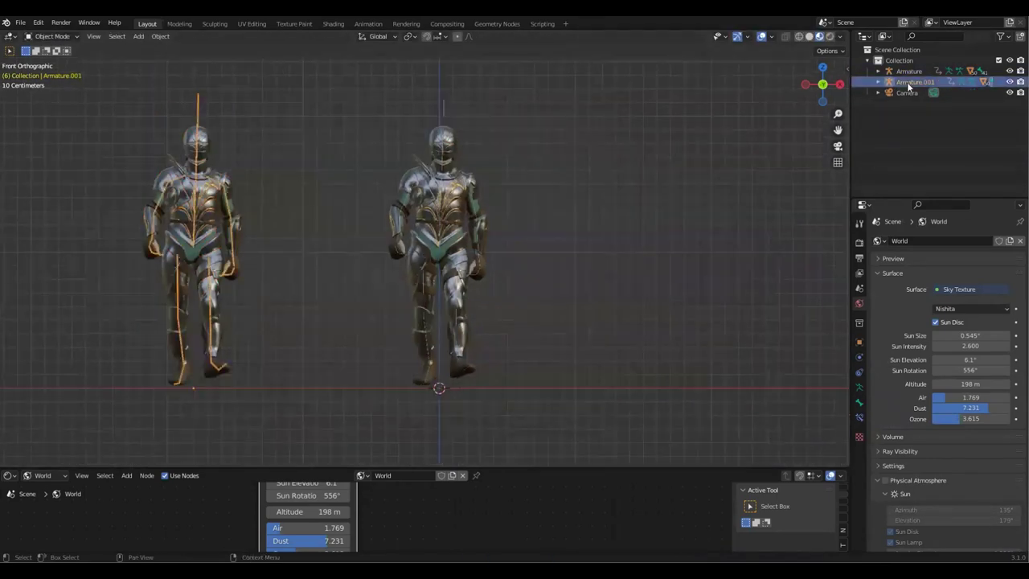
Join all body and armor meshes under the original Armature into one mesh.
click(879, 72)
click(925, 95)
scroll(926, 94, down, 10)
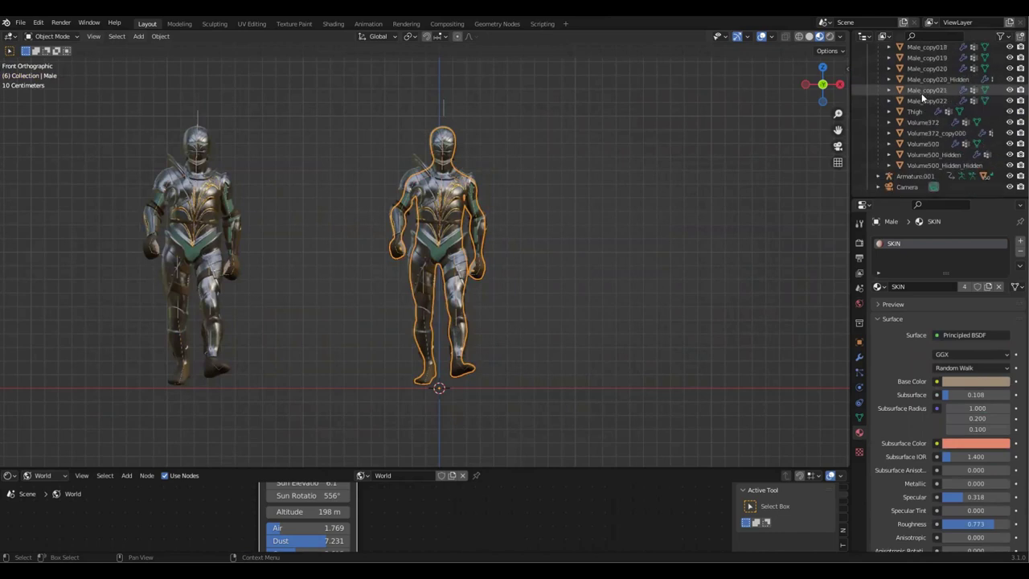
scroll(501, 136, up, 1)
key(ctrl+j)
Freeze the joined figure's pose by applying its Armature modifier, and detach it from the original Armature, deleting that rig.
click(860, 357)
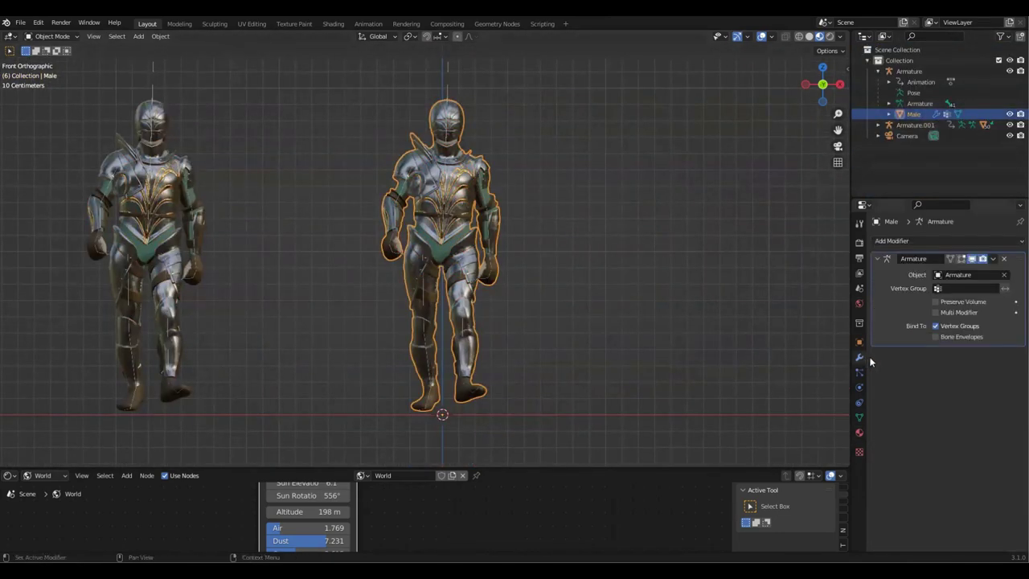
click(970, 271)
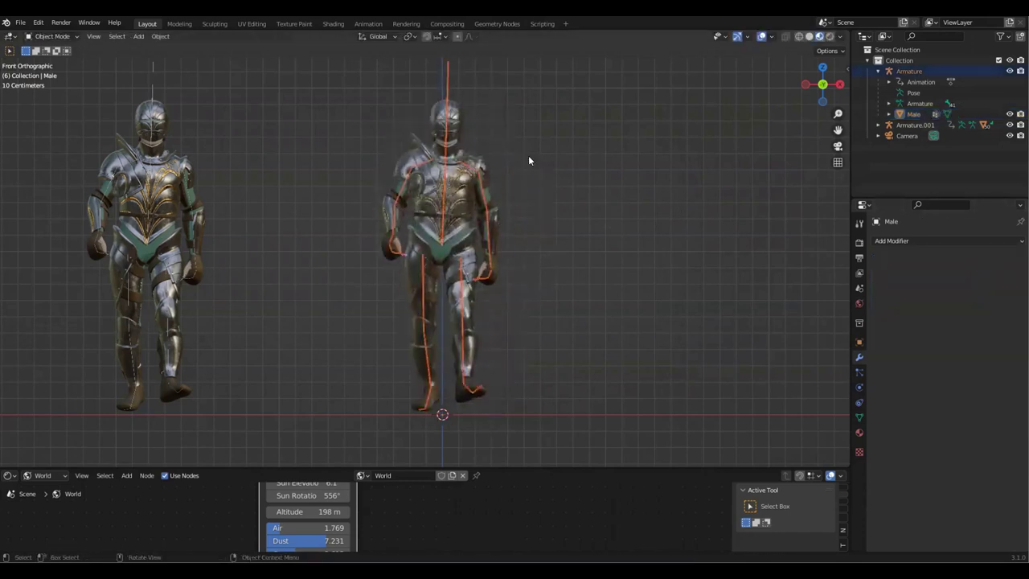
key(alt+p)
click(506, 204)
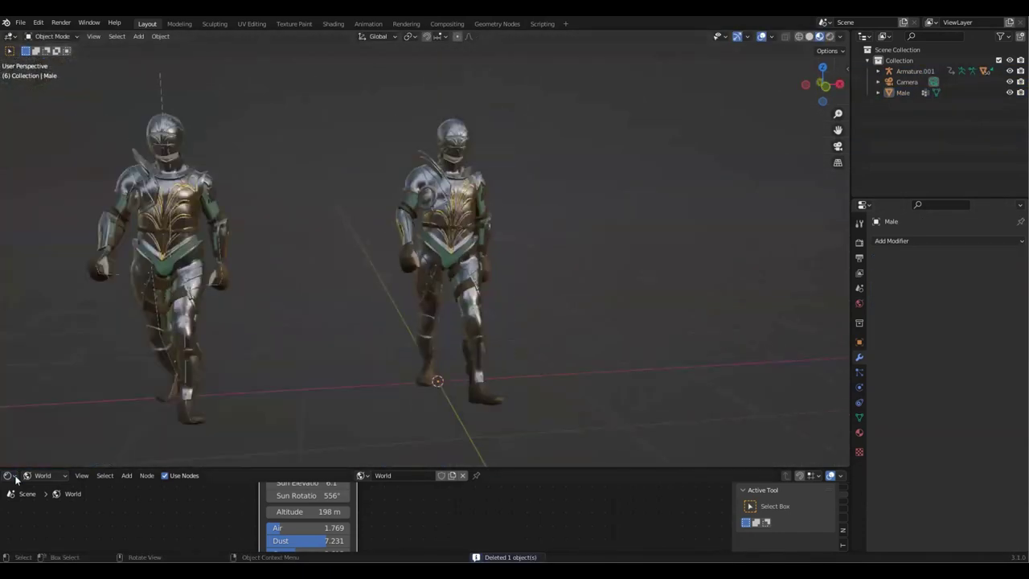
Move the animation to frame 0 in the Video Sequencer and return the viewport to material preview.
click(8, 475)
click(40, 447)
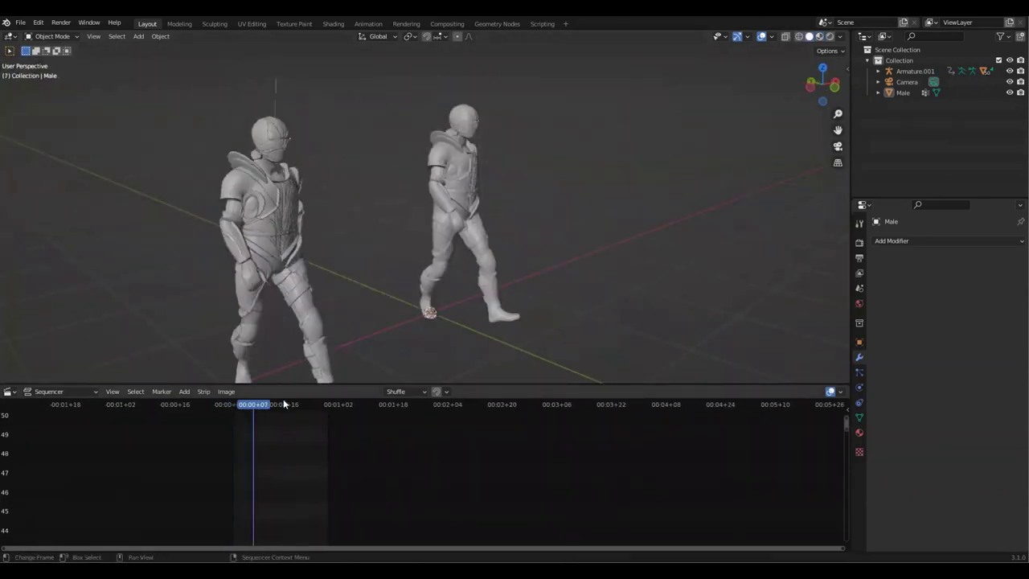
drag(283, 403, 229, 404)
mouse_move(345, 241)
middle_down()
mouse_move(408, 273)
mouse_move(330, 184)
middle_up()
key(z)
Duplicate the Armature.001 hierarchy and move the copy about 1.03 m along negative X in front view.
click(915, 70)
right_click(909, 73)
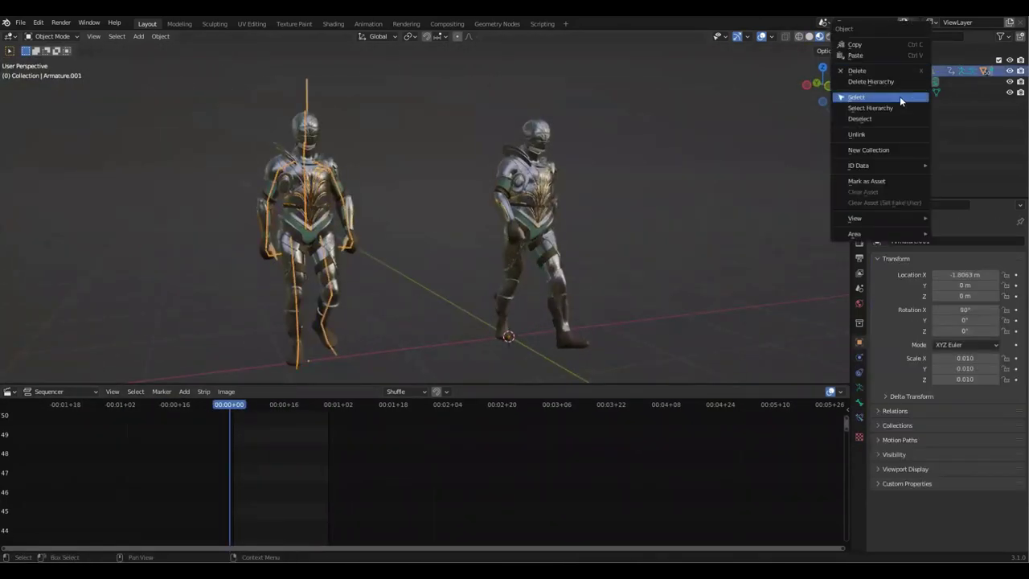
key(KP_1)
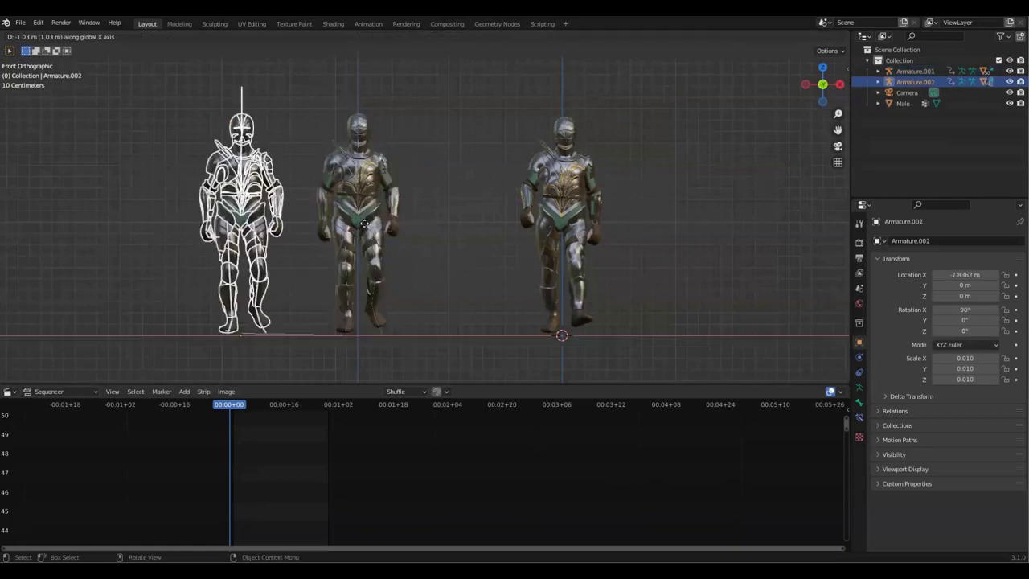
Join Armature.001's meshes into one figure with the Armature modifier applied, and clear its parent while keeping the transformation.
click(878, 71)
click(926, 115)
scroll(926, 118, down, 12)
shift+click(924, 154)
scroll(411, 182, up, 1)
click(920, 115)
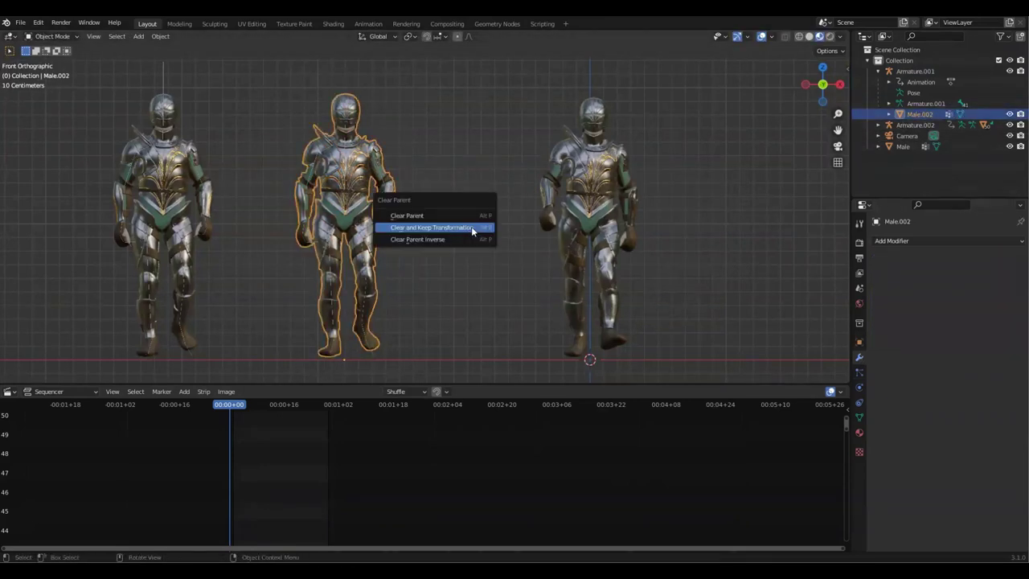
click(471, 227)
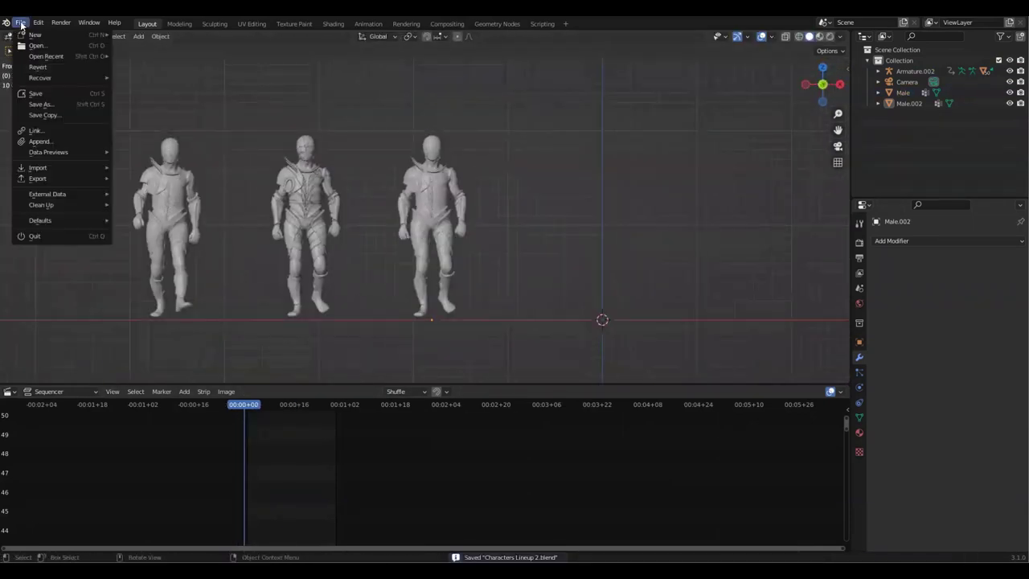
mouse_move(38, 167)
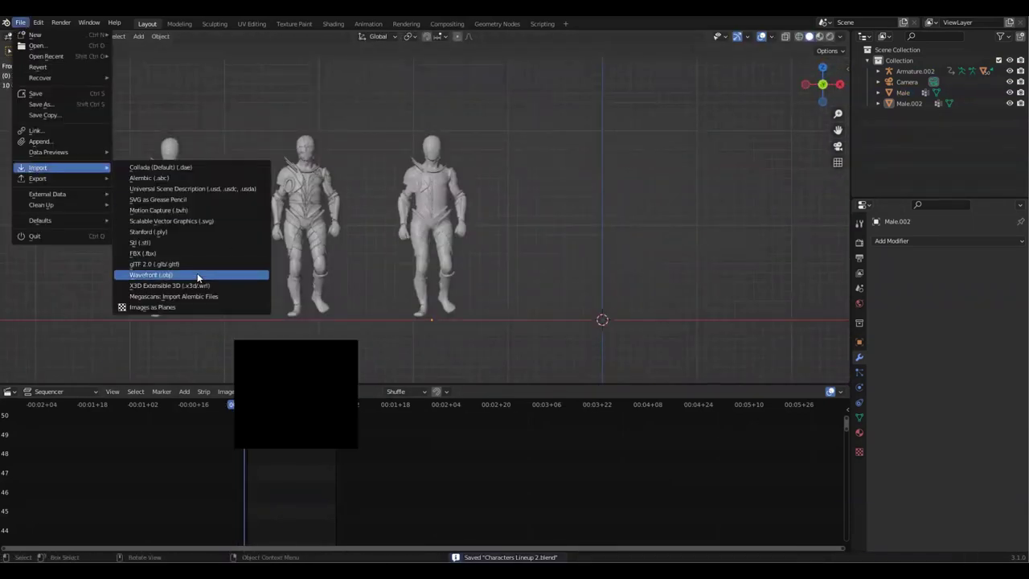
click(265, 276)
key(Escape)
Import the next Mixamo-posed character from its FBX file.
click(20, 22)
click(182, 253)
click(686, 434)
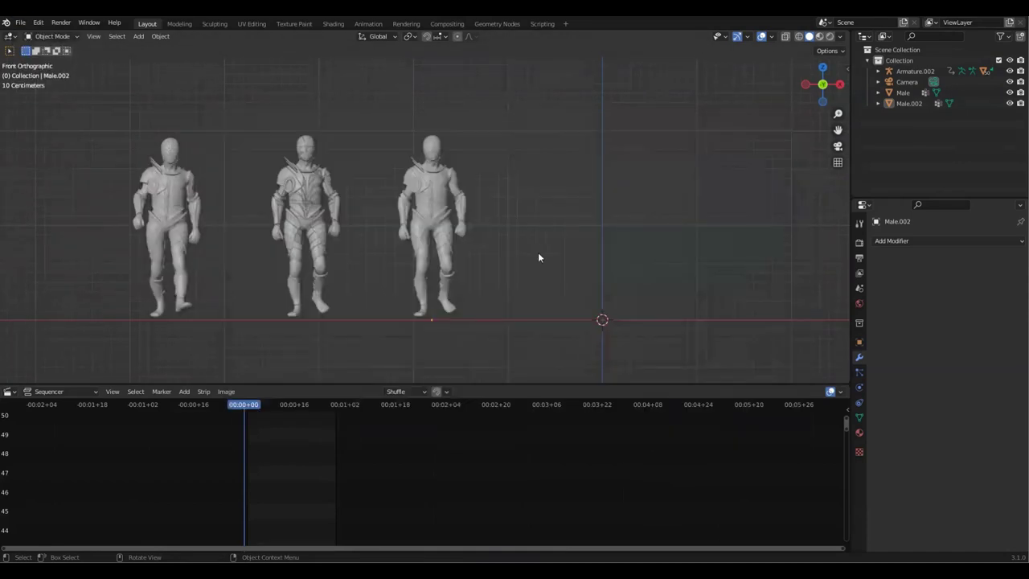
Select all meshes of the imported crouching figure and show it from the front in material preview.
middle_drag(579, 354, 557, 133)
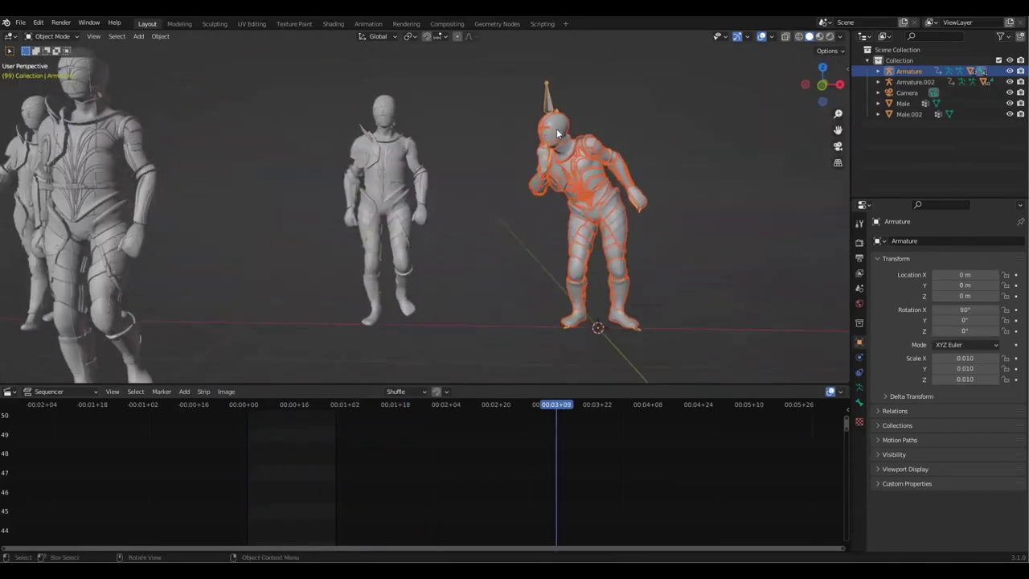
click(557, 130)
key(KP_Decimal)
scroll(919, 112, up, 10)
click(918, 114)
scroll(921, 141, down, 20)
shift+click(922, 144)
key(KP_1)
key(z)
click(591, 293)
click(591, 293)
Link the materials of the textured figure Male.002 to the imported figure's helmet.
scroll(575, 161, up, 4)
shift+middle_drag(547, 165, 538, 248)
scroll(514, 201, up, 1)
click(653, 173)
shift+click(302, 201)
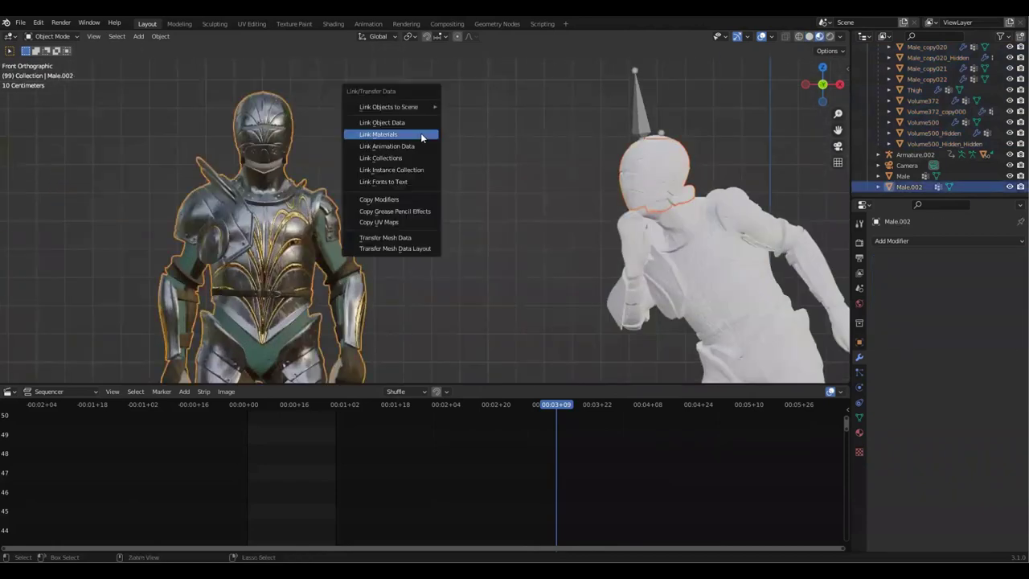
key(ctrl+l)
click(422, 135)
Select every mesh of the imported figure and link Male.002's materials to all of them.
scroll(434, 141, down, 4)
scroll(928, 131, up, 10)
click(927, 134)
click(922, 114)
scroll(929, 133, down, 20)
shift+click(937, 145)
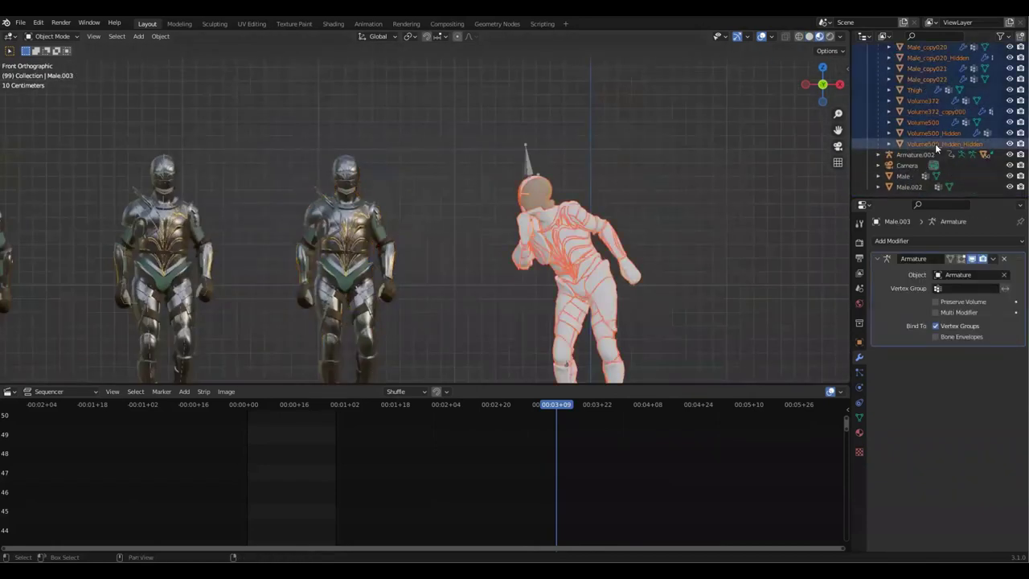
shift+middle_drag(563, 242, 573, 185)
shift+click(371, 177)
key(ctrl+l)
click(337, 173)
scroll(383, 113, up, 4)
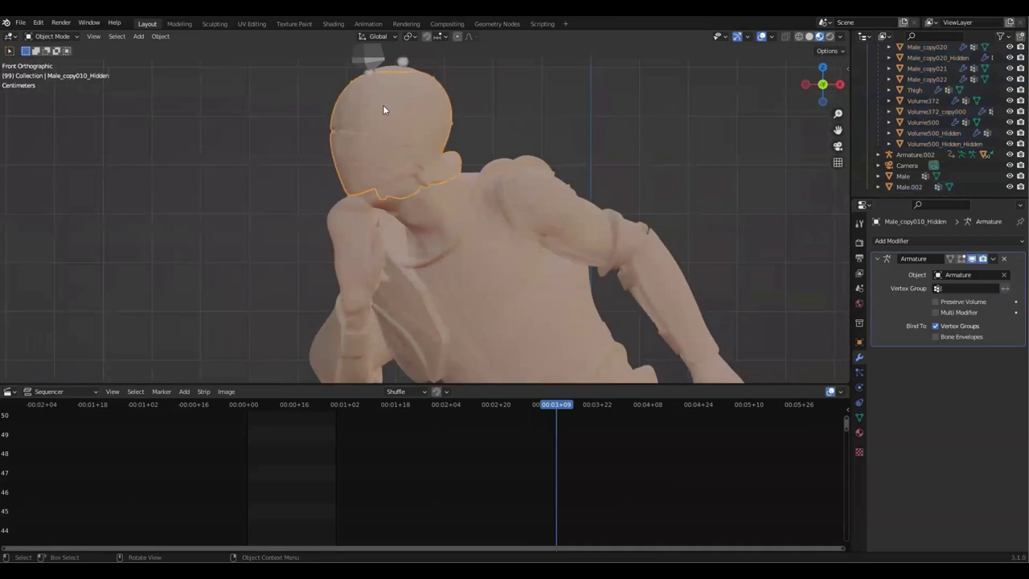
Assign the Armor material slot to the imported figure's helmet.
click(382, 105)
click(860, 303)
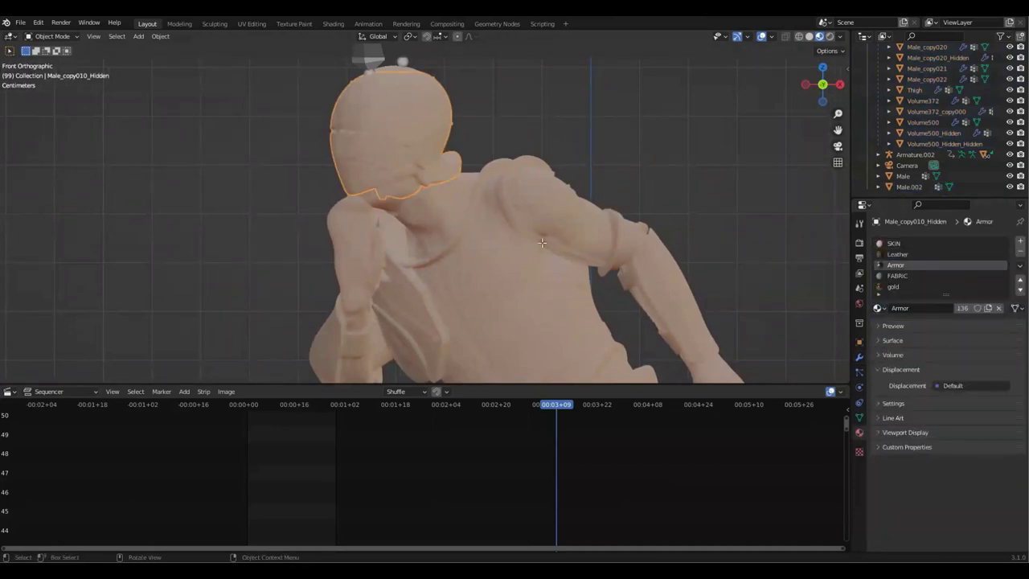
shift+middle_drag(486, 113, 470, 43)
Apply the armor and gold materials to the imported figure's chest plates and trim.
click(565, 206)
key(Tab)
click(533, 164)
key(Tab)
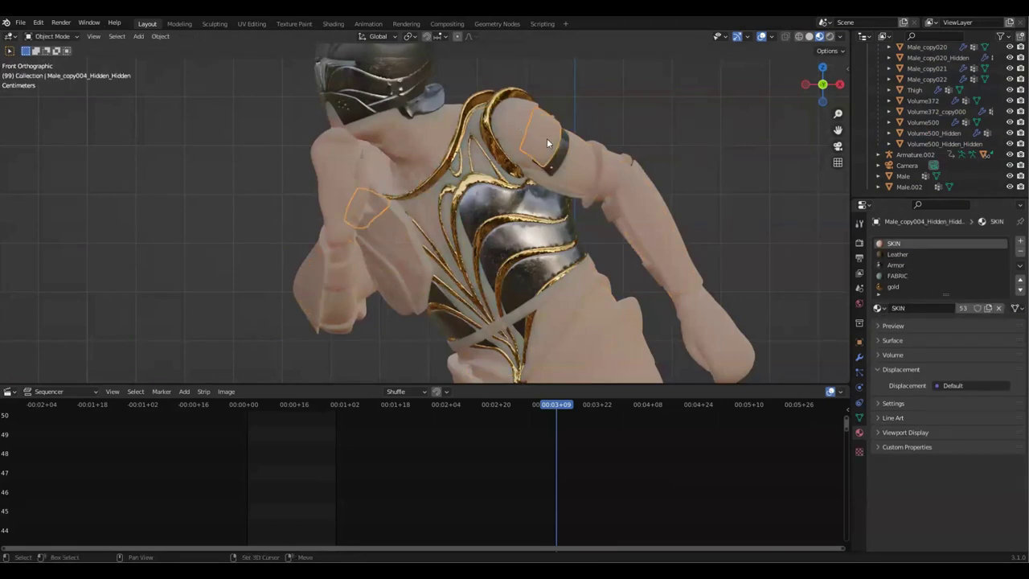
Assign the Armor material to the figure's selected shoulder, arm, chest and thigh meshes together, and save the file.
shift+click(651, 220)
middle_drag(651, 220, 458, 230)
shift+click(504, 221)
shift+click(508, 212)
click(458, 231)
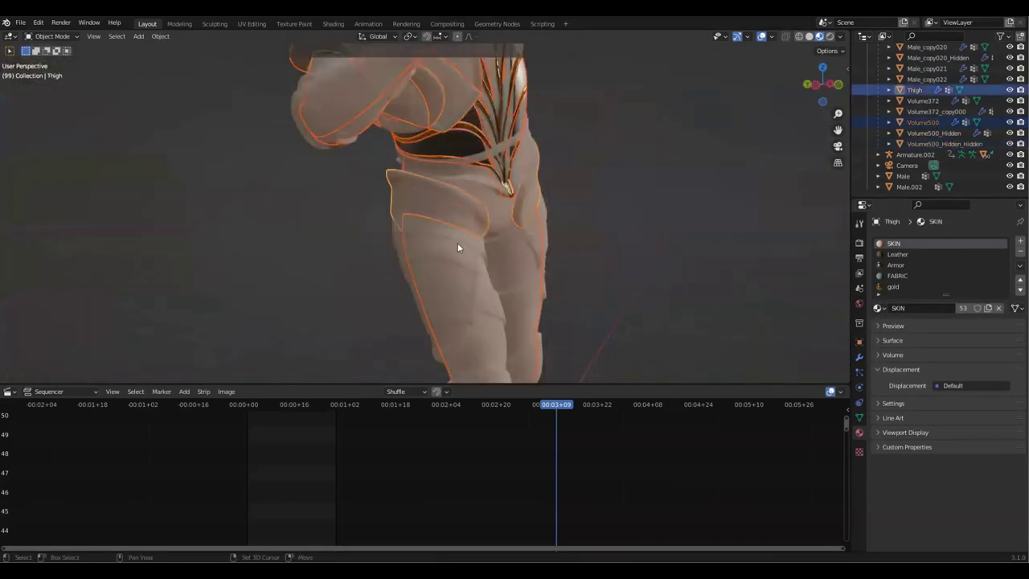
middle_drag(562, 325, 529, 179)
shift+click(528, 178)
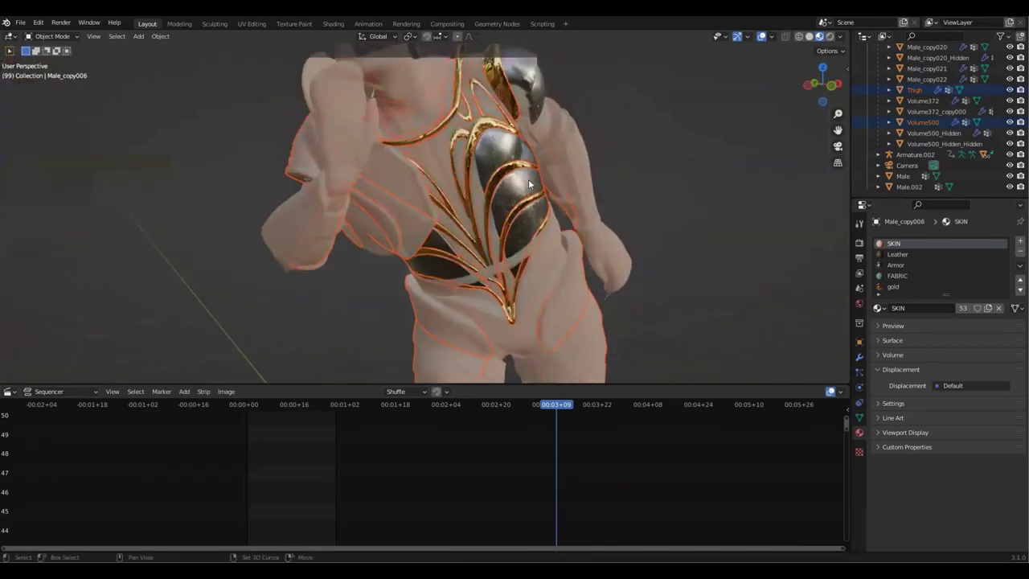
key(Tab)
key(Tab)
scroll(672, 177, down, 4)
key(ctrl+s)
Assign the Armor material to the remaining upper-body plates of the imported figure and save the file.
middle_drag(672, 177, 580, 216)
scroll(581, 217, up, 2)
click(580, 219)
click(480, 208)
middle_drag(480, 208, 389, 158)
key(ctrl+s)
click(898, 307)
key(Tab)
Select the forearm, waist and thigh strap meshes together, assign the Leather material to them, and save the file.
middle_drag(643, 201, 575, 219)
click(396, 197)
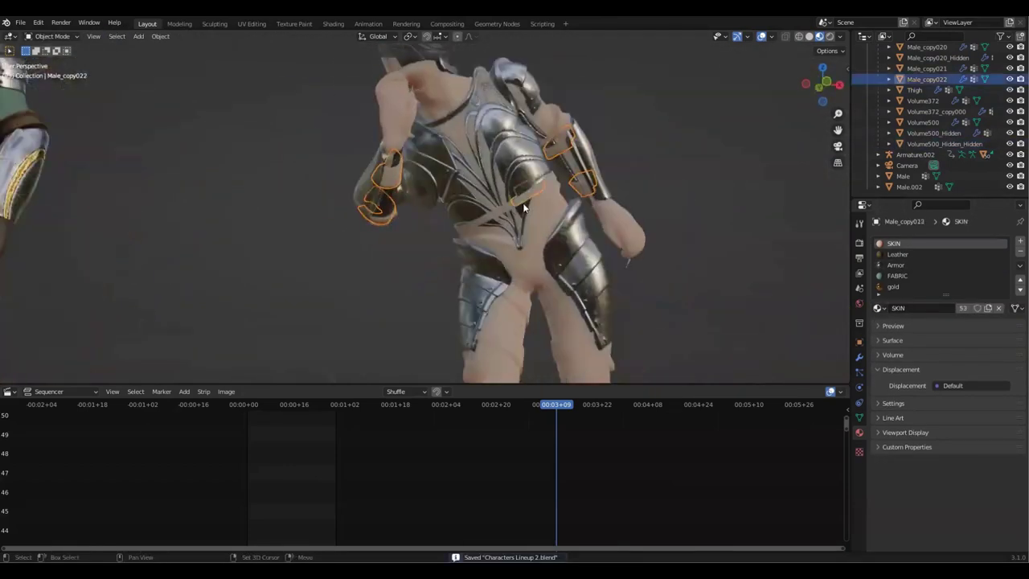
shift+click(524, 198)
scroll(563, 217, up, 3)
shift+click(650, 242)
shift+middle_drag(683, 306, 518, 193)
shift+click(482, 221)
key(Tab)
scroll(739, 250, down, 4)
click(494, 229)
key(ctrl+s)
Remove the unneeded leading material slots from the figure's remaining torso and hip pieces, and save the file.
middle_drag(668, 173, 698, 211)
click(1020, 252)
middle_drag(643, 234, 659, 171)
scroll(611, 213, up, 3)
click(1021, 251)
click(936, 264)
click(1020, 251)
click(1020, 252)
key(ctrl+s)
click(434, 170)
click(1020, 252)
Remove unneeded material slots from the leg pieces to give the knees and shins armor and the thighs fabric, and save the file.
scroll(638, 205, down, 4)
scroll(660, 171, up, 3)
click(604, 256)
click(1020, 252)
click(1021, 252)
click(1020, 252)
click(937, 255)
shift+middle_drag(641, 354, 584, 197)
click(626, 304)
key(ctrl+s)
click(583, 192)
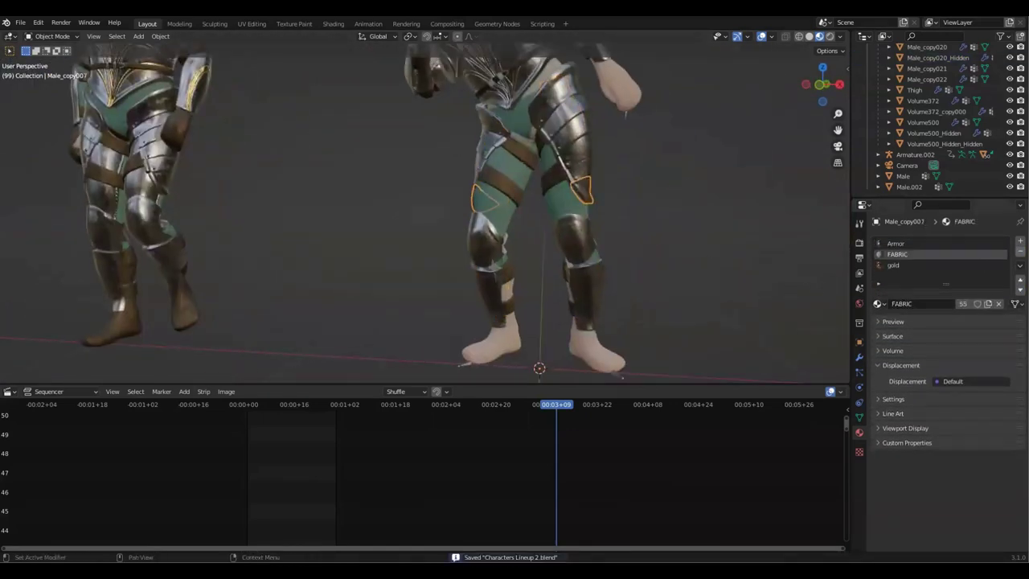
middle_drag(617, 291, 592, 301)
click(582, 312)
key(ctrl+s)
Select the linked parts of the Male_copy008_Hidden mesh, give them the Leather material, and save the file.
middle_drag(554, 224, 438, 217)
click(440, 217)
key(Tab)
key(l)
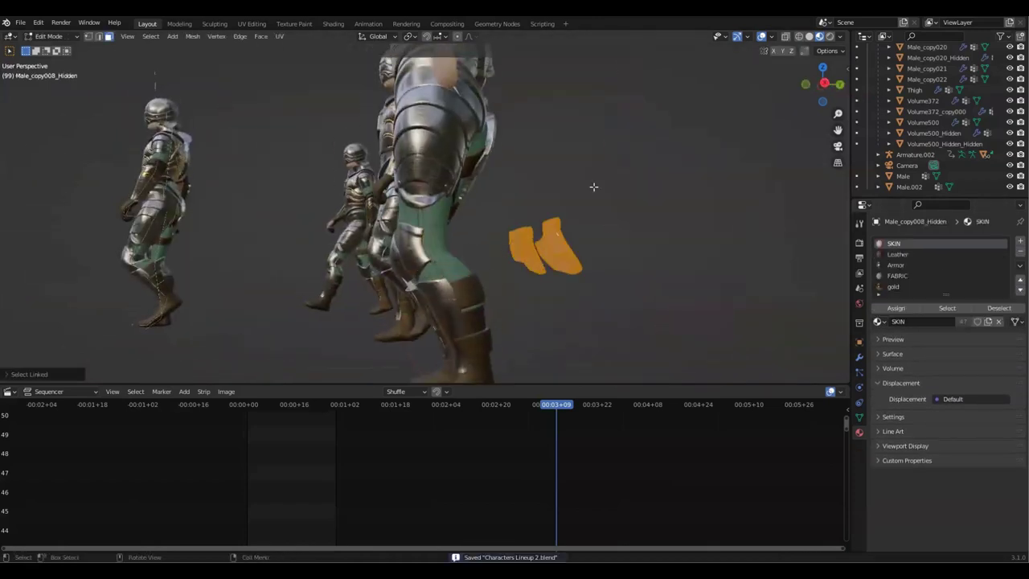
click(913, 254)
click(1020, 251)
key(ctrl+s)
Remove the SKIN slot from the neck collar mesh Volume372_copy000 and its neighbouring piece, and save the file.
middle_drag(555, 201, 563, 233)
click(492, 178)
click(1020, 251)
middle_drag(554, 181, 643, 184)
click(416, 132)
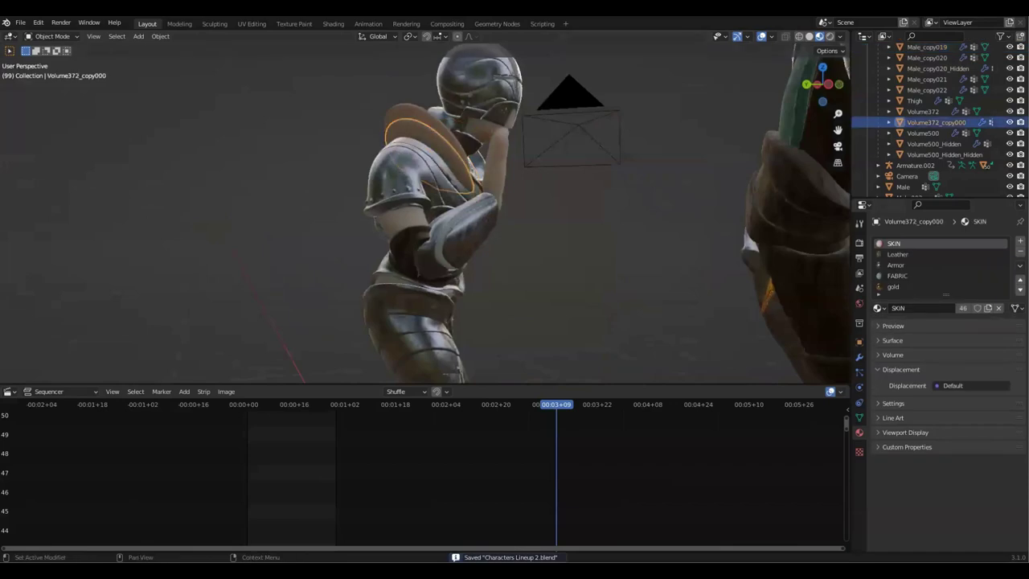
click(1020, 251)
middle_drag(515, 201, 691, 216)
key(ctrl+s)
Remove the unneeded leading material slots from the undersuit mesh Male_copy000 and the adjoining arm piece, and save the file.
click(346, 201)
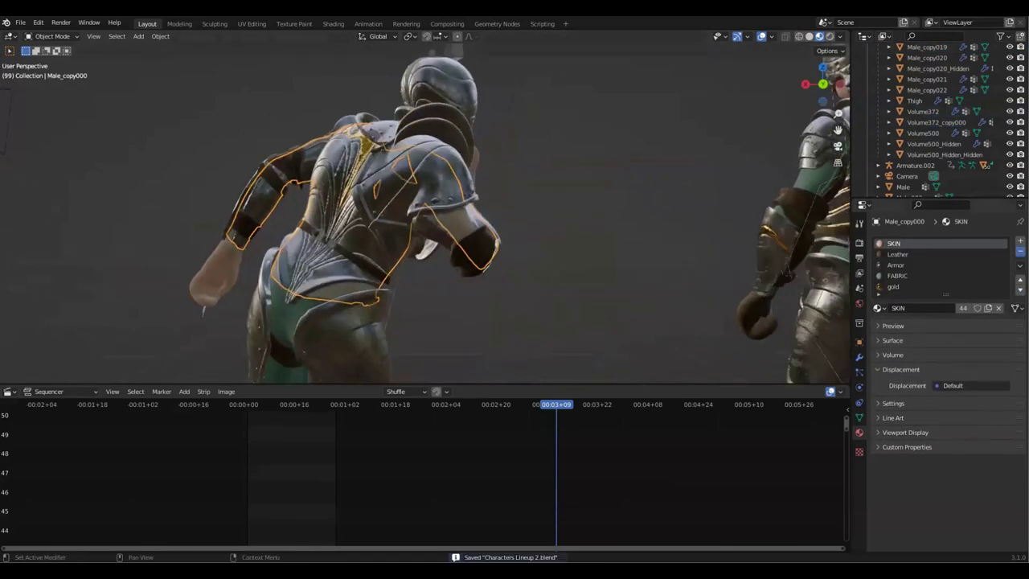
click(1020, 251)
middle_drag(515, 201, 619, 211)
click(505, 179)
click(963, 257)
click(1020, 251)
middle_drag(692, 189, 636, 201)
key(ctrl+s)
Remove the SKIN and Leather slots from the Male_copy010 mesh, show the lineup from the front, and save the file.
middle_drag(563, 173, 515, 233)
click(470, 217)
click(1020, 250)
middle_drag(691, 189, 603, 314)
key(KP_1)
key(ctrl+s)
shift+middle_drag(528, 109, 384, 122)
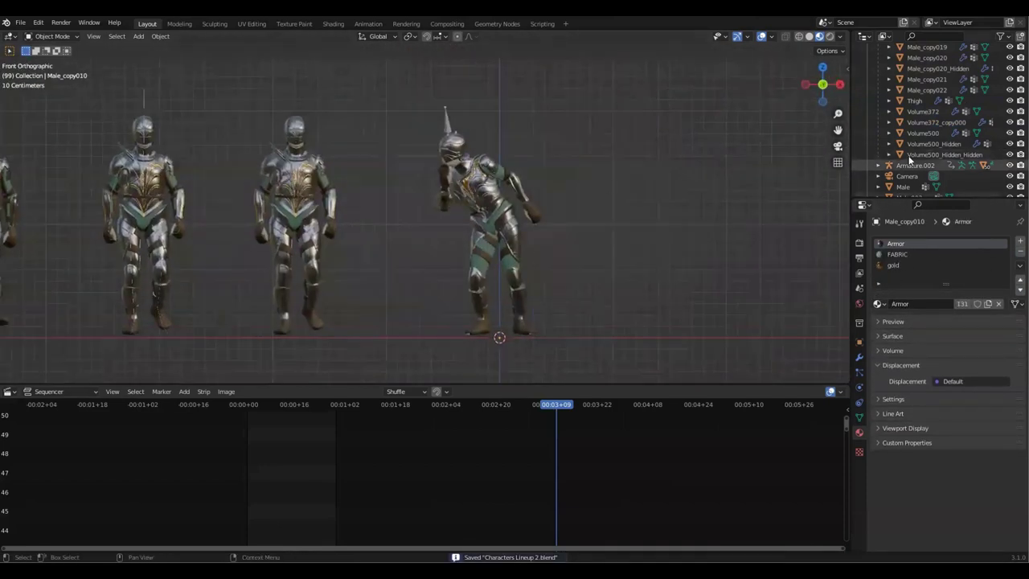
Select all of the crouching figure's meshes under its armature and join them into one object.
click(947, 156)
scroll(937, 137, up, 15)
shift+click(928, 115)
scroll(686, 145, up, 1)
shift+middle_drag(687, 144, 623, 159)
key(ctrl+j)
scroll(633, 125, up, 2)
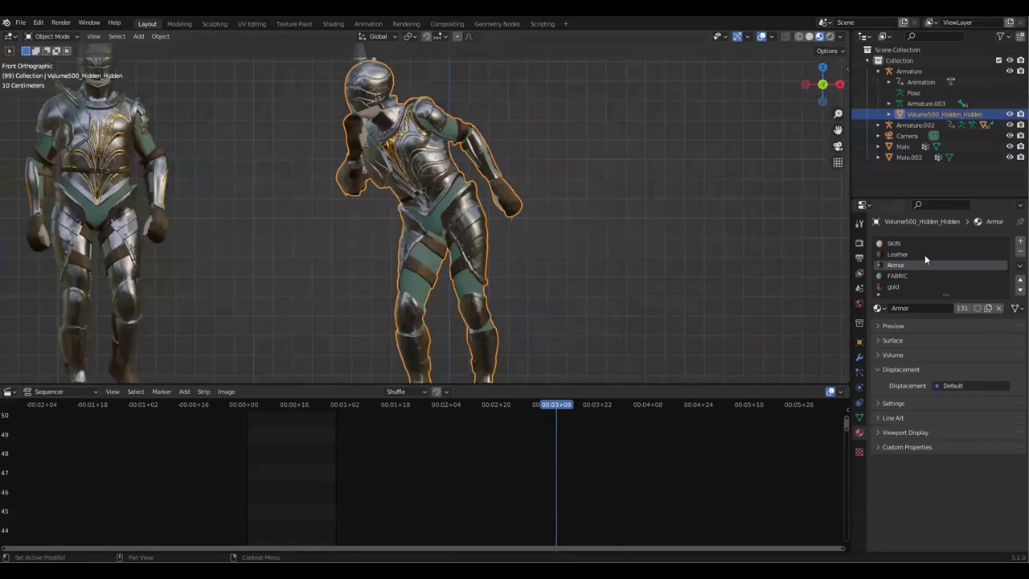
Assign the Leather material to the linked strap faces at the crotch of the joined figure.
middle_drag(636, 218, 424, 142)
scroll(424, 142, up, 4)
key(Tab)
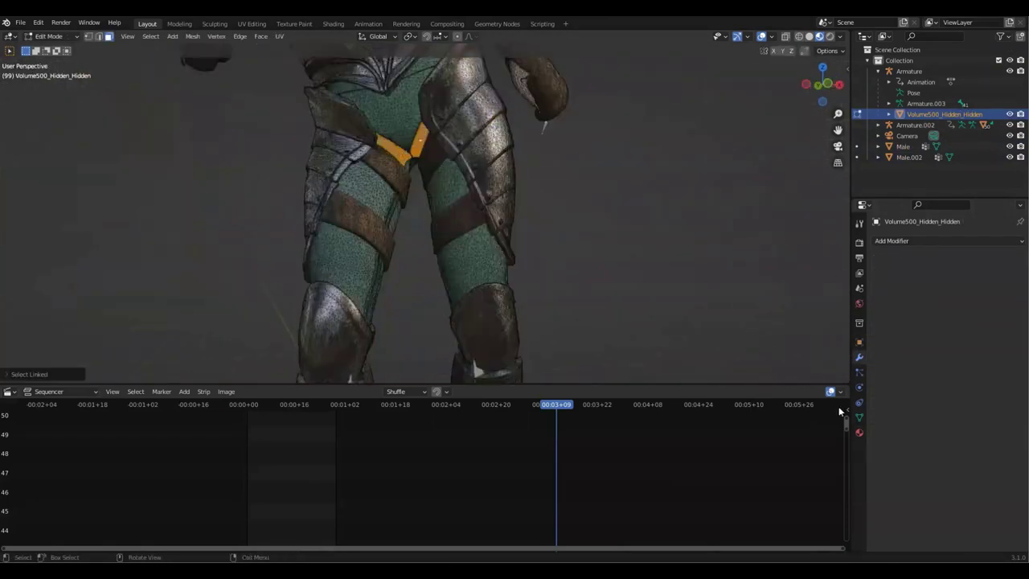
click(860, 433)
click(902, 255)
click(907, 311)
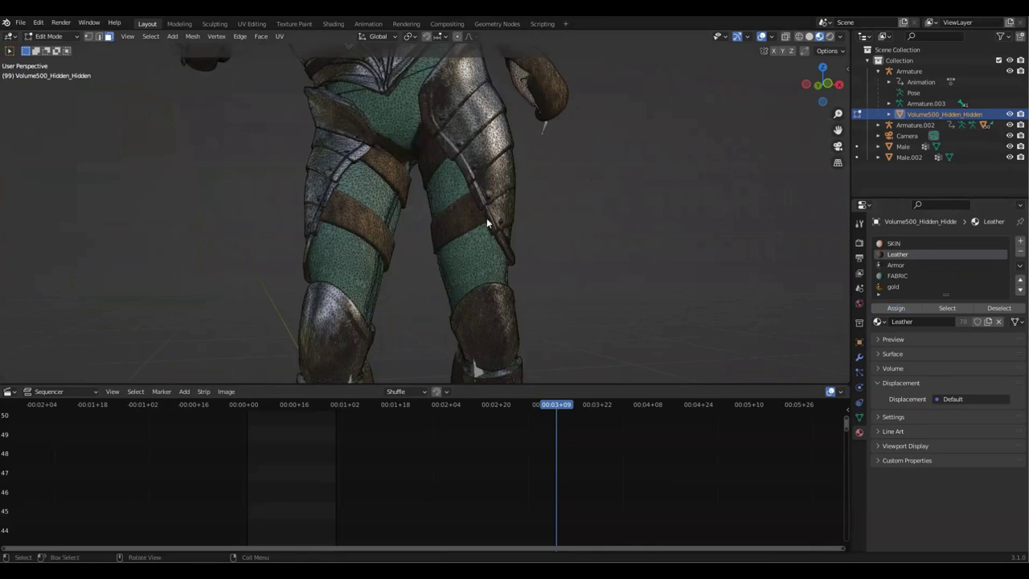
Clear the joined figure's parent and delete its leftover armature.
key(KP_1)
key(Tab)
key(alt+p)
click(499, 202)
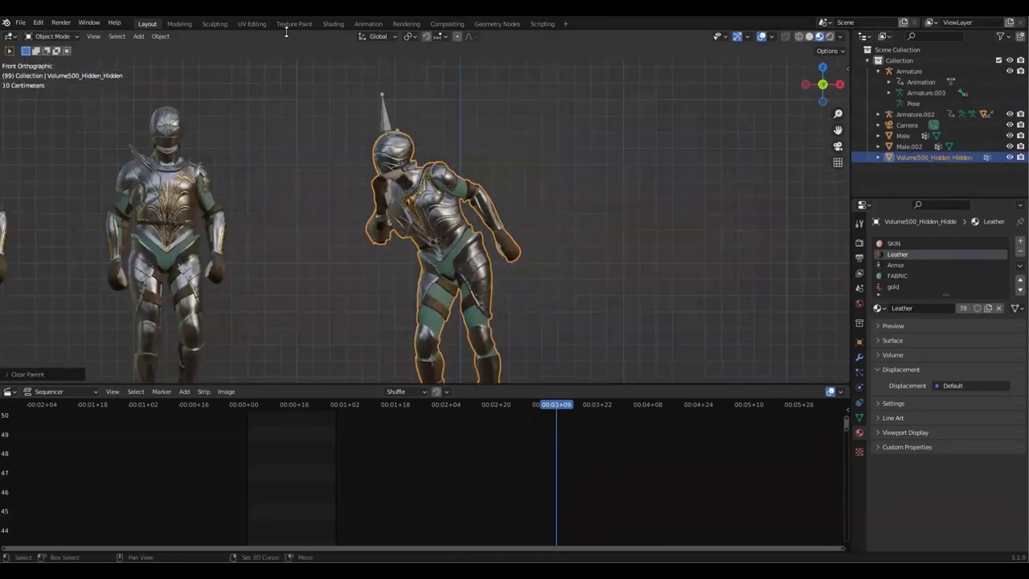
click(648, 259)
key(Delete)
Move the finished crouching figure aside and import the next Mixamo figure.
click(438, 209)
scroll(438, 209, down, 6)
scroll(392, 240, up, 4)
click(20, 22)
mouse_move(69, 165)
click(195, 242)
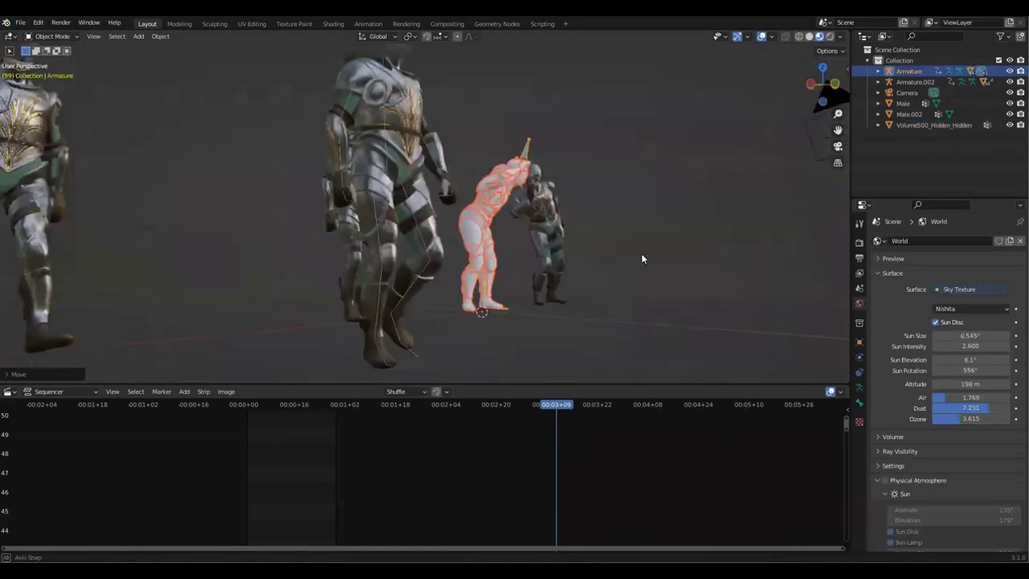
Set the current frame to 00:02+10 to pose the new figure, and save the file.
middle_drag(641, 254, 475, 305)
key(z)
mouse_move(565, 401)
mouse_down()
mouse_move(365, 408)
mouse_move(413, 419)
mouse_move(465, 412)
mouse_up()
mouse_move(620, 250)
middle_down()
mouse_move(469, 248)
mouse_move(405, 194)
mouse_move(521, 172)
mouse_move(527, 111)
middle_up()
key(ctrl+s)
key(z)
mouse_move(527, 293)
middle_down()
mouse_move(551, 241)
mouse_move(514, 208)
mouse_move(451, 193)
mouse_move(467, 189)
mouse_move(541, 234)
mouse_move(369, 231)
middle_up()
Select every mesh of the newly imported figure and link the finished crouching figure's materials to all of them.
scroll(492, 183, up, 3)
click(420, 201)
shift+click(557, 165)
scroll(555, 185, down, 3)
scroll(368, 231, up, 2)
click(312, 157)
key(KP_Decimal)
scroll(936, 116, up, 4)
click(938, 116)
scroll(932, 120, down, 12)
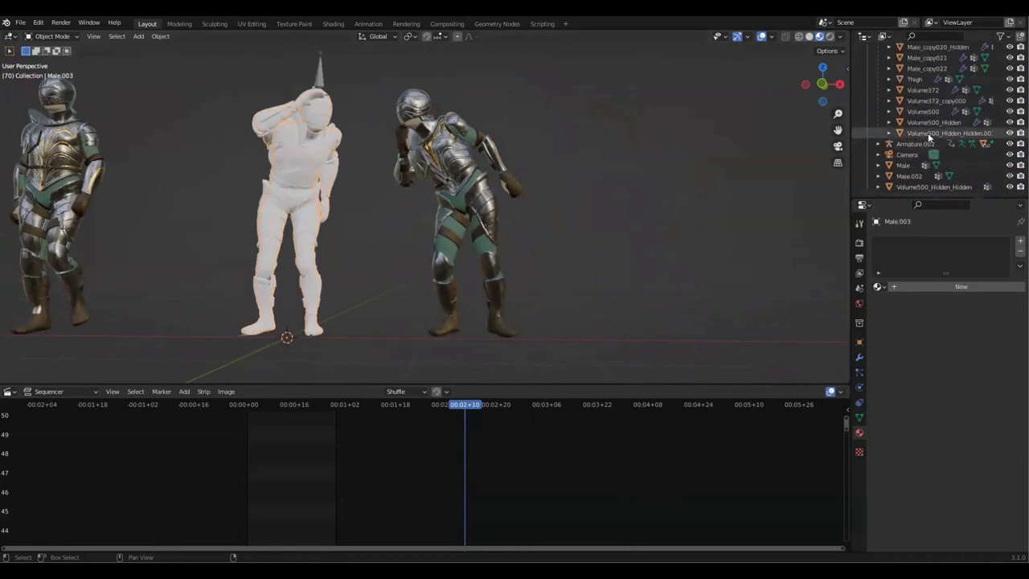
shift+click(928, 134)
shift+middle_drag(530, 206, 524, 179)
shift+click(502, 164)
key(ctrl+l)
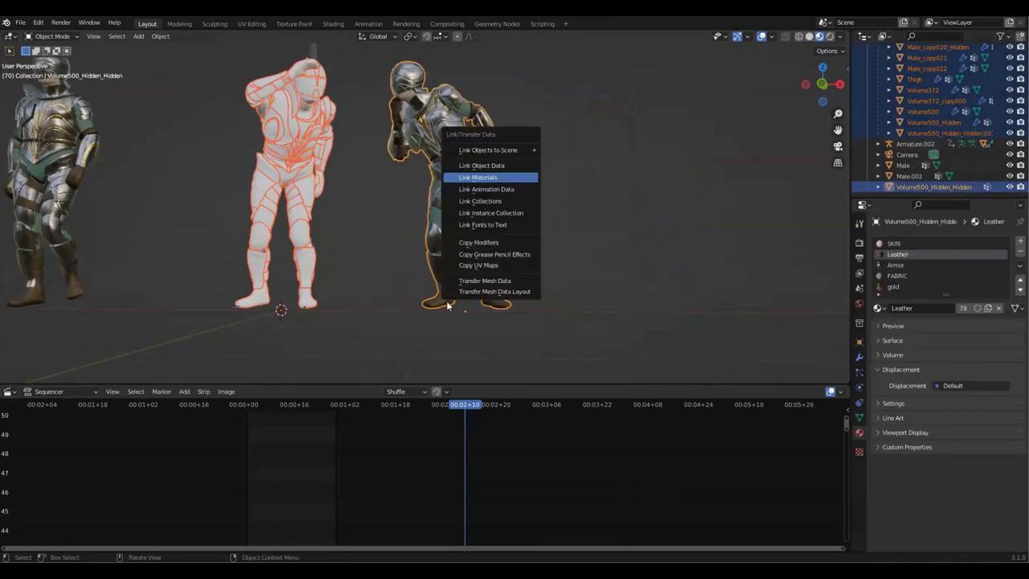
click(477, 178)
Remove leading material slots from the new figure's hip plates, thigh plates and thigh straps, giving the plates armor and the straps leather.
click(379, 232)
scroll(380, 232, up, 2)
click(282, 199)
click(1021, 252)
scroll(321, 234, up, 3)
shift+middle_drag(241, 233, 394, 237)
click(348, 249)
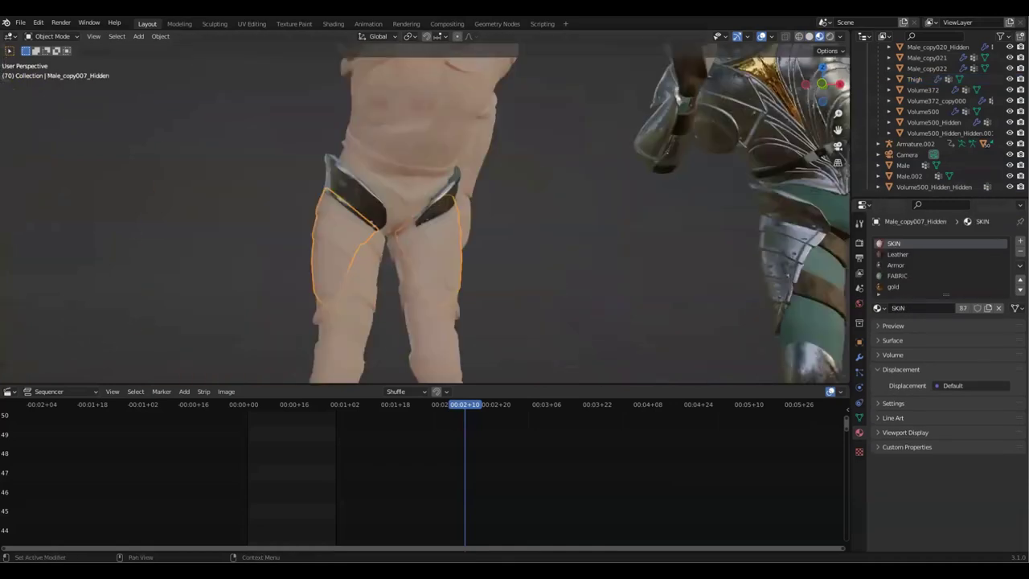
click(1020, 252)
click(420, 283)
click(1021, 252)
Remove leading material slots from the torso ornament and the breastplate beneath it, giving the ornament gold and the plate armor; save the file.
click(427, 129)
triple_click(1020, 252)
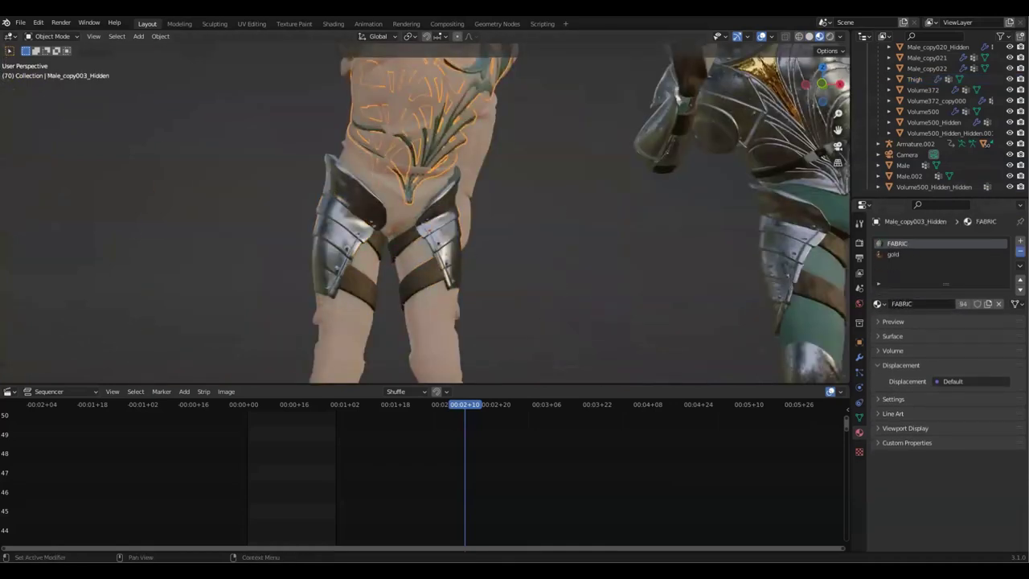
click(1020, 251)
middle_drag(482, 176, 378, 138)
click(368, 138)
double_click(1020, 252)
key(ctrl+s)
Remove two leading material slots from each of the next upper-body plates so they use armor.
click(450, 135)
middle_drag(451, 135, 454, 173)
double_click(1021, 251)
click(457, 184)
double_click(1020, 251)
middle_drag(559, 241, 555, 201)
click(432, 153)
double_click(1020, 252)
Join several separate armor pieces into one mesh, remove its two leading material slots, and save the file.
middle_drag(659, 201, 386, 177)
click(471, 144)
shift+click(471, 145)
shift+click(327, 214)
shift+click(321, 195)
shift+click(573, 215)
shift+click(316, 83)
shift+click(386, 176)
key(ctrl+j)
middle_drag(539, 228, 493, 175)
double_click(1020, 251)
key(ctrl+s)
Join another pair of armor pieces, strip two leading material slots from the result, and save the file.
shift+middle_drag(547, 248, 591, 211)
click(490, 203)
shift+click(489, 205)
key(ctrl+j)
middle_drag(542, 276, 420, 375)
double_click(1020, 252)
key(ctrl+s)
Remove two leading material slots from the remaining leg pieces so they use armor, and save the file.
click(454, 275)
click(420, 375)
middle_drag(692, 250, 628, 378)
click(351, 219)
double_click(1020, 251)
click(396, 213)
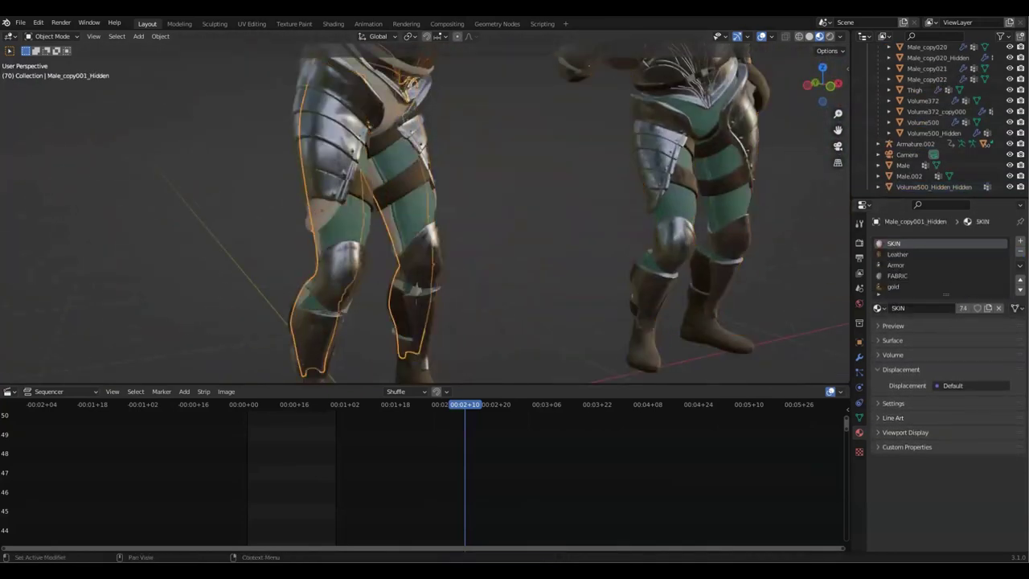
double_click(1021, 252)
key(ctrl+s)
click(434, 193)
double_click(1020, 252)
middle_drag(666, 299, 491, 265)
key(ctrl+s)
Remove the skin slot from the waist belt sections so they use leather, and save the file.
scroll(466, 233, up, 5)
click(402, 201)
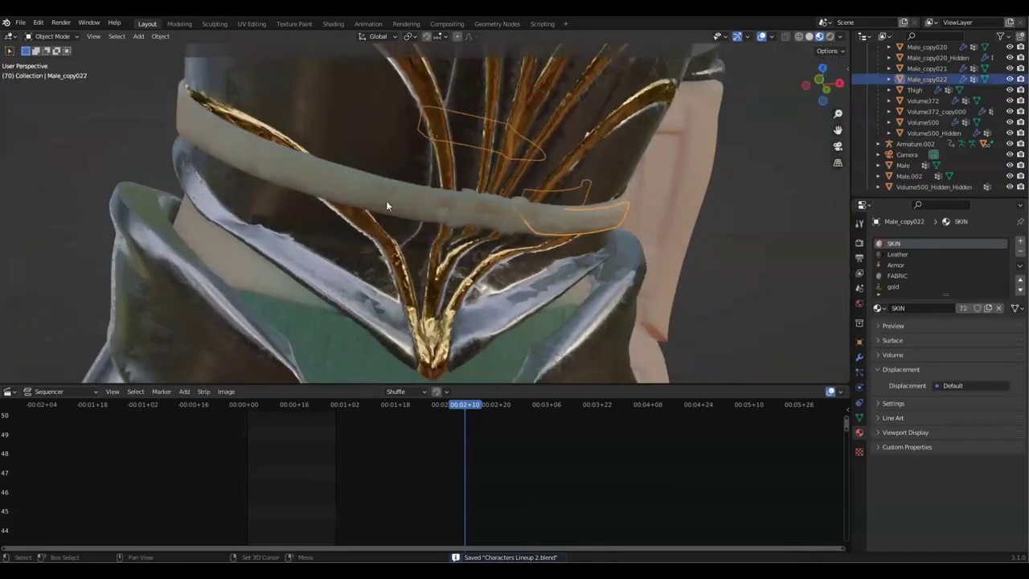
click(322, 182)
middle_drag(322, 182, 362, 173)
click(1020, 252)
click(555, 193)
click(1021, 251)
key(ctrl+s)
Remove leading material slots from the belt's metal loops and end piece, giving the loops armor.
scroll(466, 193, up, 1)
click(460, 188)
double_click(1021, 251)
middle_drag(453, 145, 466, 108)
click(481, 106)
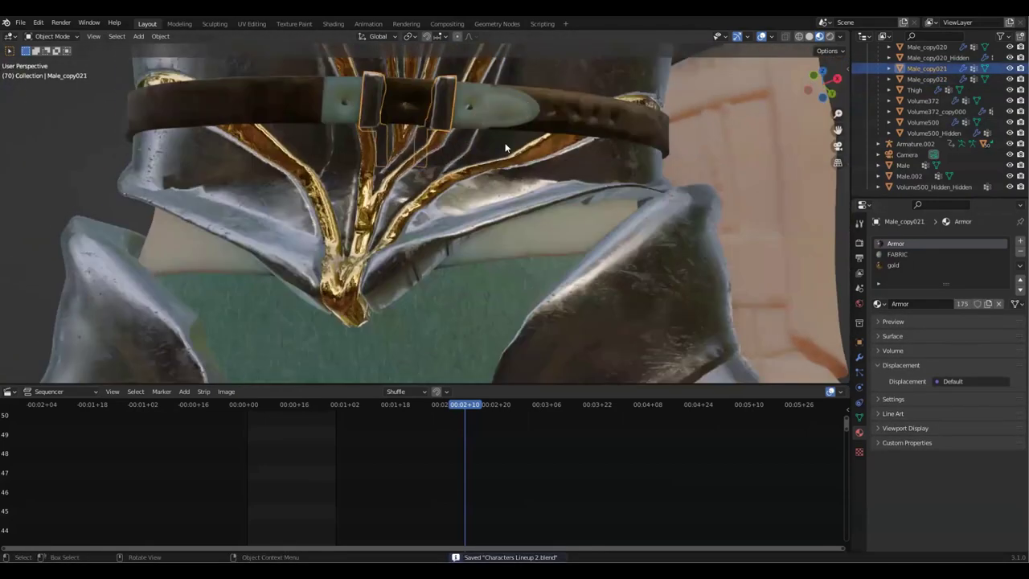
click(1020, 252)
key(ctrl+z)
key(KP_Decimal)
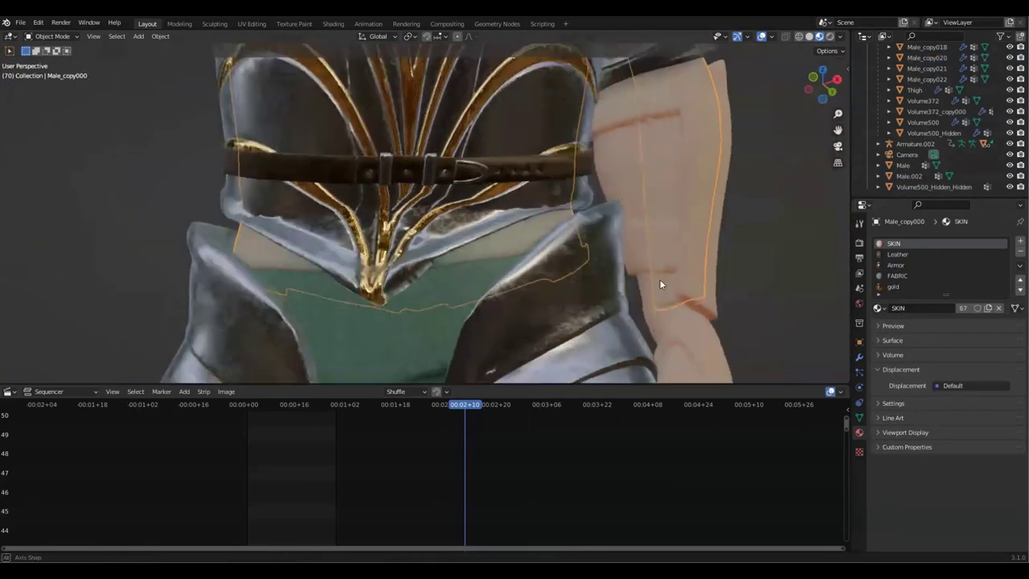
Remove leading material slots from the undersuit pieces on the torso and arms so they use fabric, and save the file.
key(ctrl+z)
click(1021, 252)
key(ctrl+s)
click(615, 178)
click(1021, 252)
Remove leading material slots from the bare forearm's guard and adjoining bands, giving the guard armor, and save the file.
scroll(514, 164, down, 4)
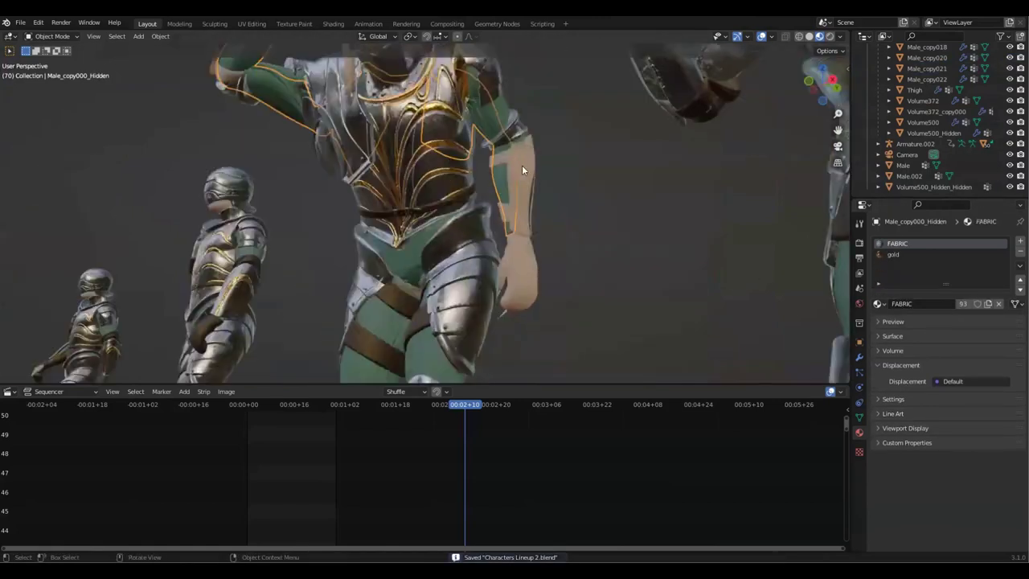
click(514, 169)
click(519, 189)
middle_drag(691, 188, 555, 189)
click(1020, 252)
key(ctrl+s)
click(1020, 251)
scroll(482, 177, down, 4)
click(423, 160)
click(1021, 252)
key(ctrl+s)
key(ctrl+z)
key(KP_Decimal)
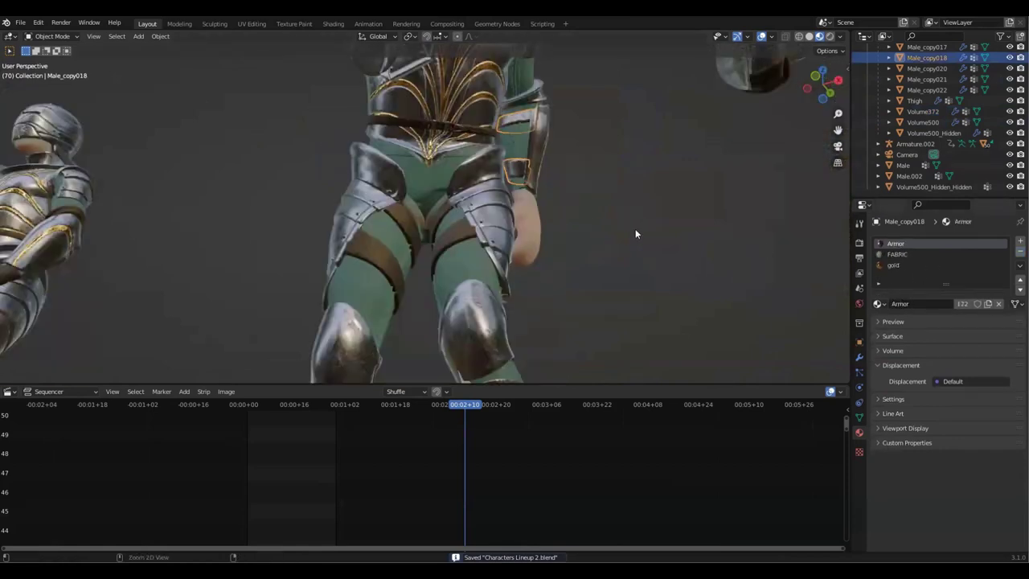
Remove the skin slot from the bare hand piece so it uses leather, and save the file.
click(439, 223)
middle_drag(439, 223, 622, 222)
scroll(622, 223, down, 4)
click(552, 230)
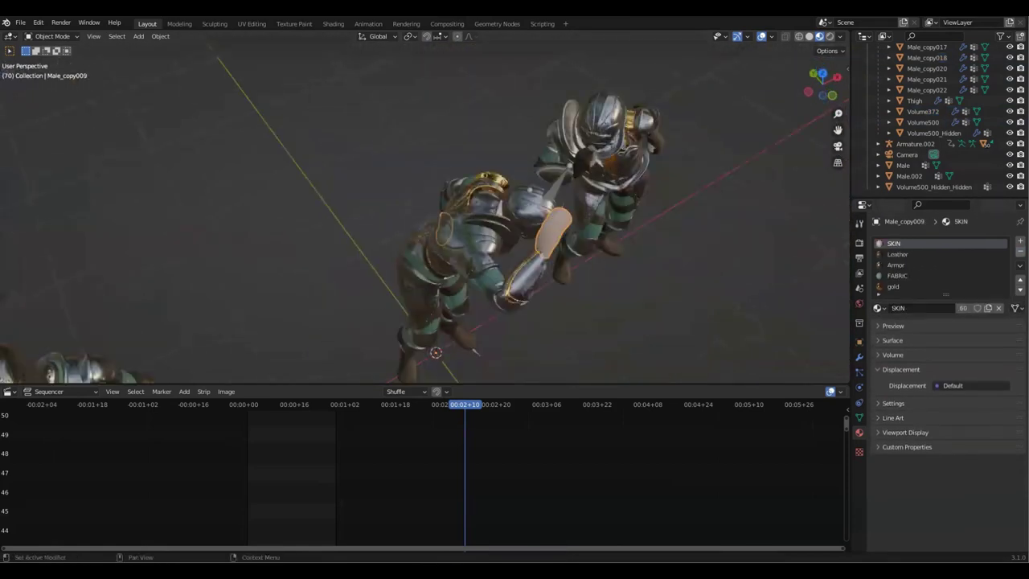
click(1020, 252)
key(ctrl+s)
Select the finished figure together with its armature in front view and duplicate it along the X axis beyond the crouching figure.
key(grave)
click(285, 82)
middle_drag(554, 153, 290, 151)
key(grave)
click(499, 203)
drag(458, 84, 334, 342)
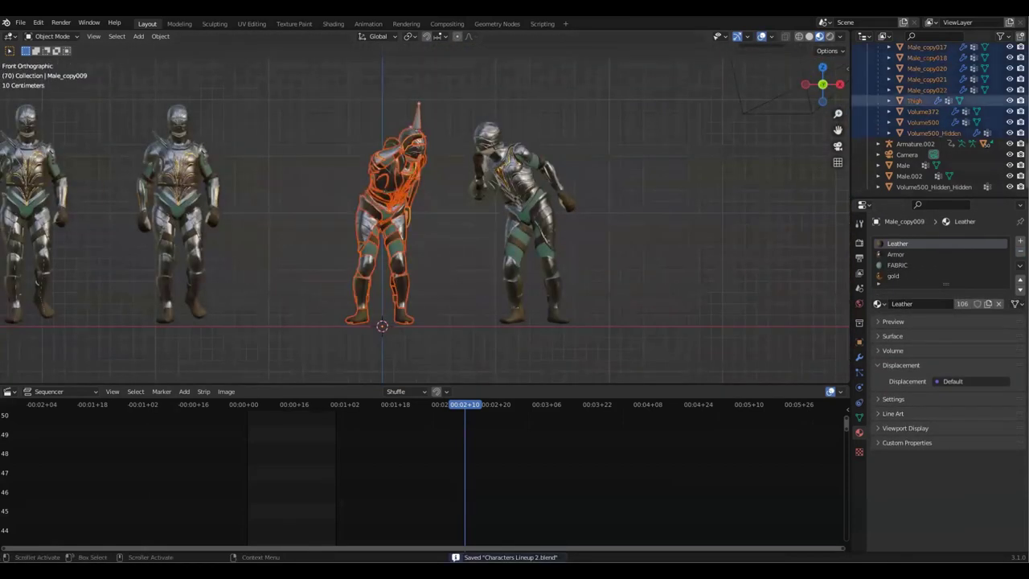
scroll(914, 104, up, 15)
click(914, 74)
right_click(914, 74)
click(912, 77)
scroll(527, 220, down, 2)
shift+middle_drag(527, 220, 486, 225)
key(shift+d)
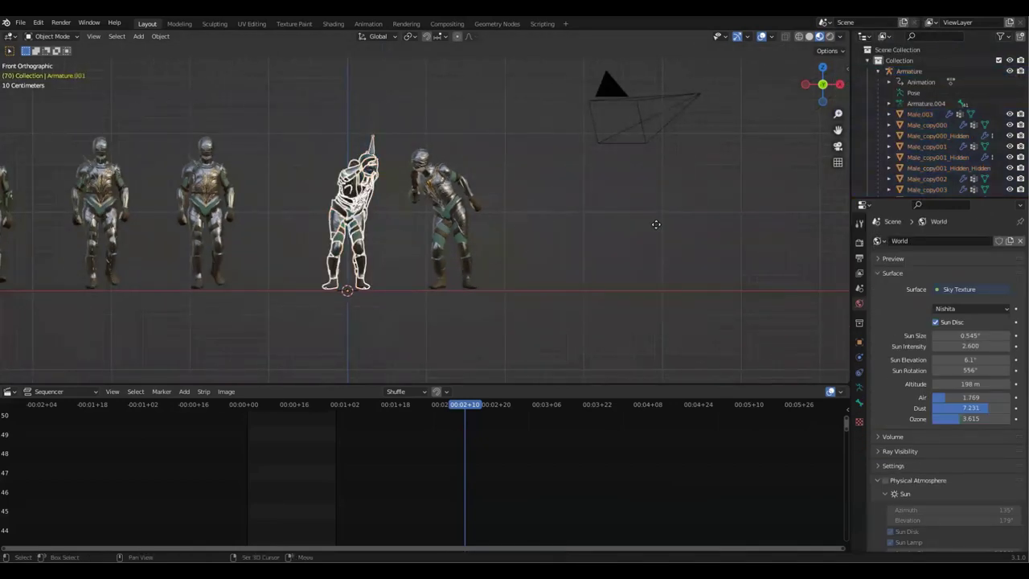
key(x)
click(762, 222)
Select all meshes under the original figure's armature and join them into Male.003.
scroll(389, 222, up, 5)
click(321, 117)
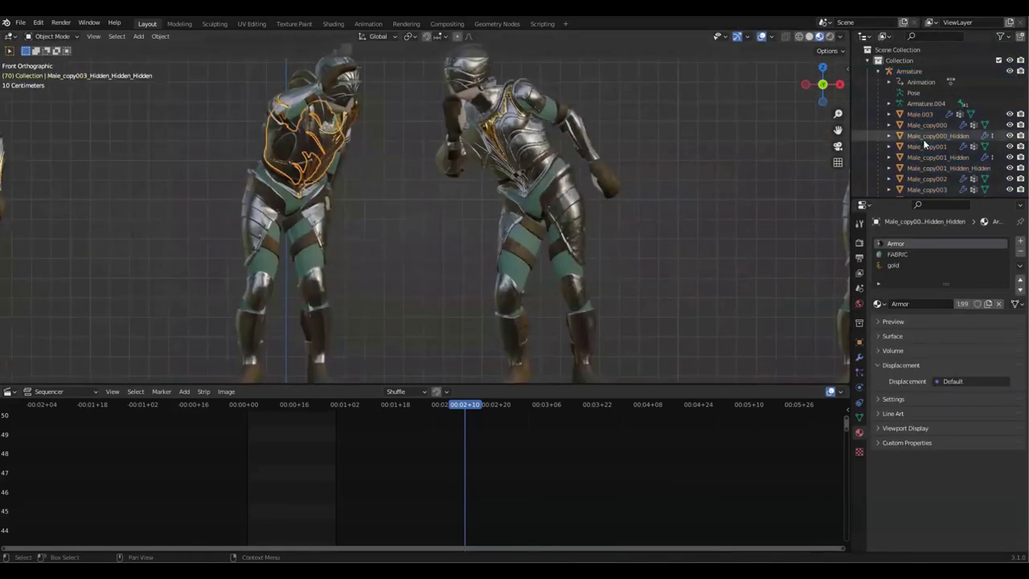
click(922, 115)
scroll(927, 133, down, 12)
scroll(927, 133, up, 1)
shift+click(928, 144)
scroll(473, 169, down, 5)
key(ctrl+j)
Clear the joined figure's parent to detach it from its armature.
scroll(488, 149, up, 4)
shift+middle_drag(466, 133, 484, 164)
key(alt+p)
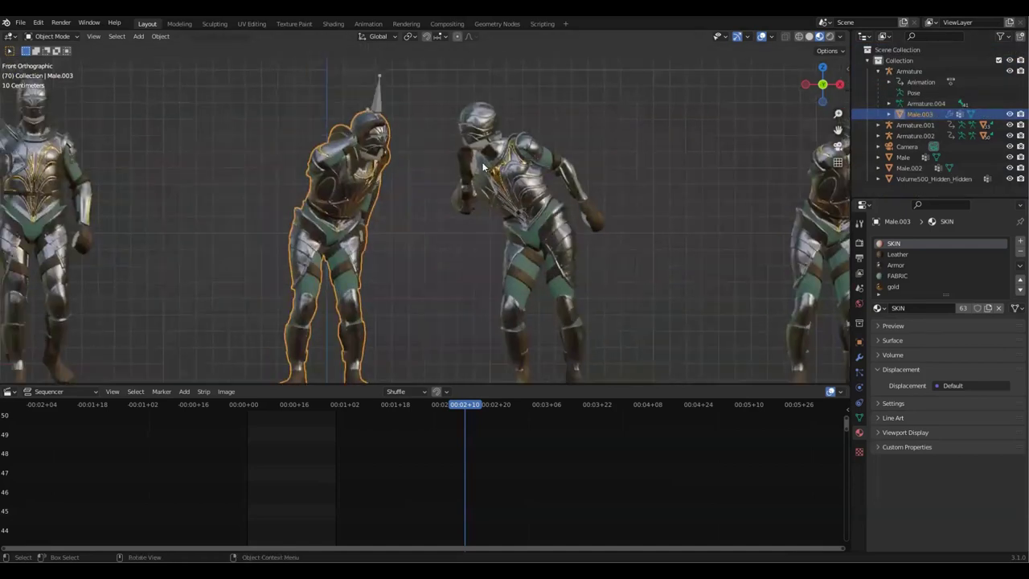
click(484, 164)
Try to move the armature away from the detached figure.
click(378, 95)
key(g)
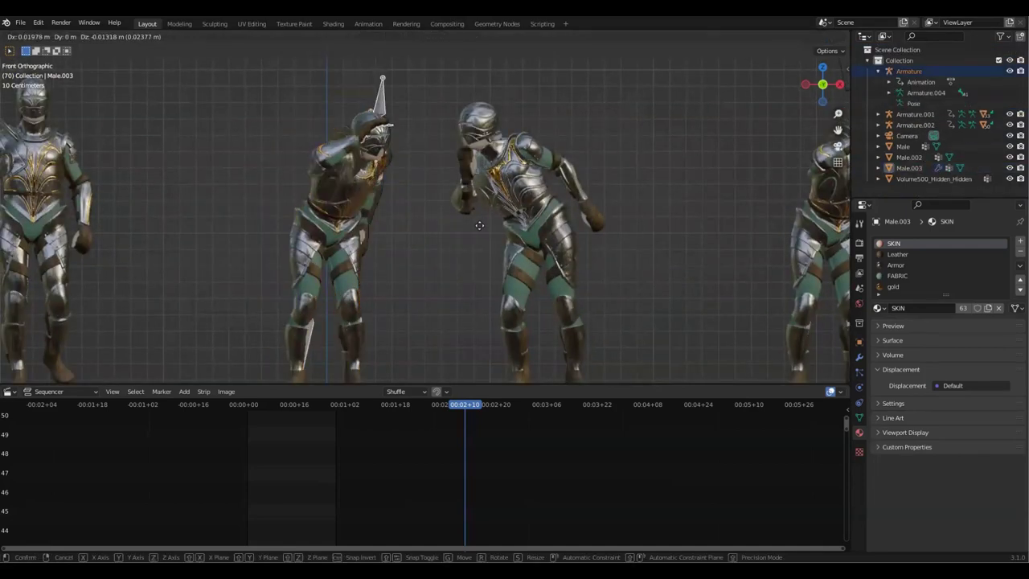
click(470, 222)
scroll(470, 222, down, 2)
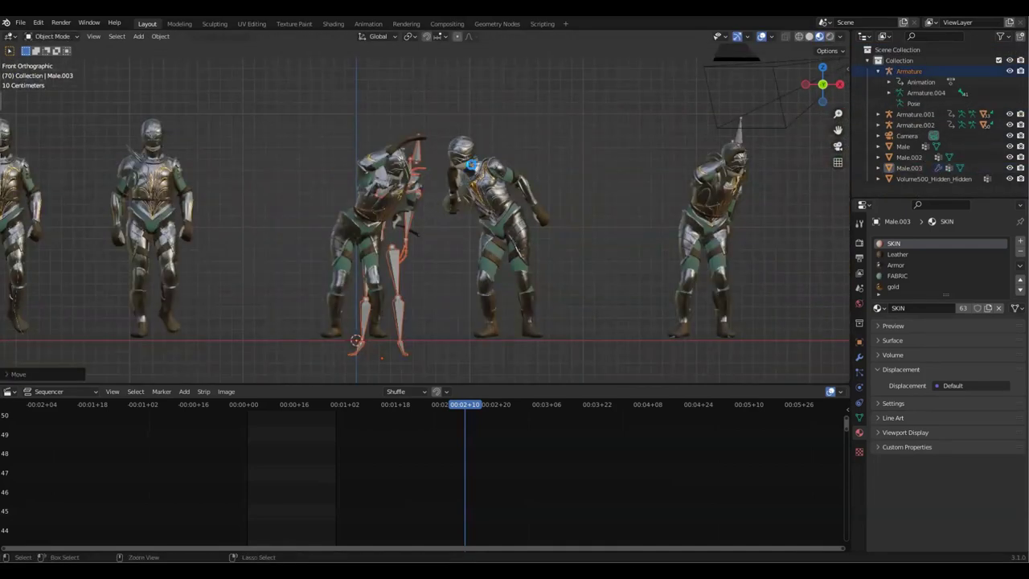
key(ctrl+z)
Apply the joined figure's Armature modifier, delete its leftover armature, and save the file.
scroll(471, 164, up, 2)
click(356, 171)
click(860, 357)
click(992, 260)
click(969, 271)
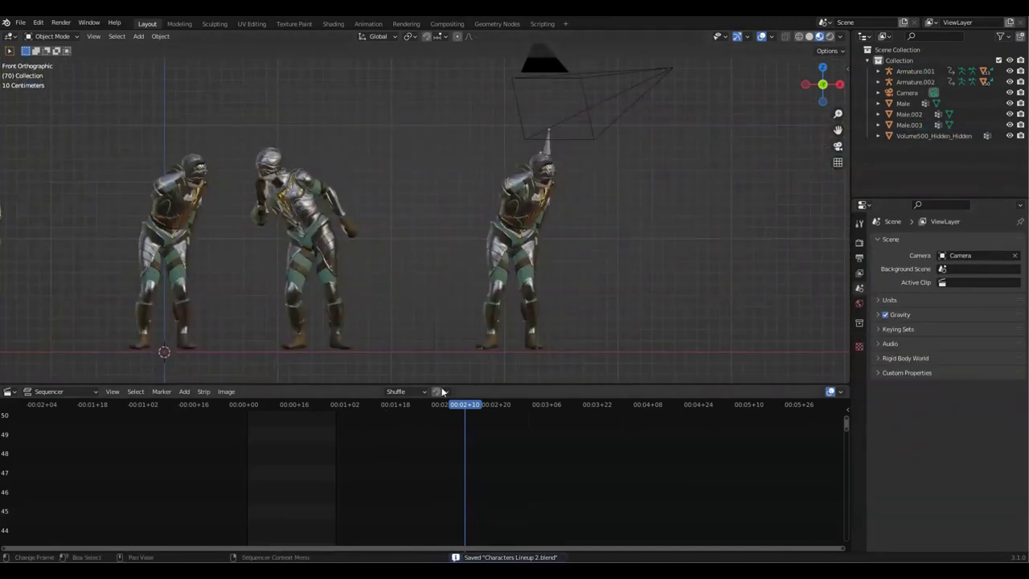
Switch to solid shading and scrub the timeline back to 00:00+07 to put the duplicated figure in an upright pose.
drag(441, 388, 464, 289)
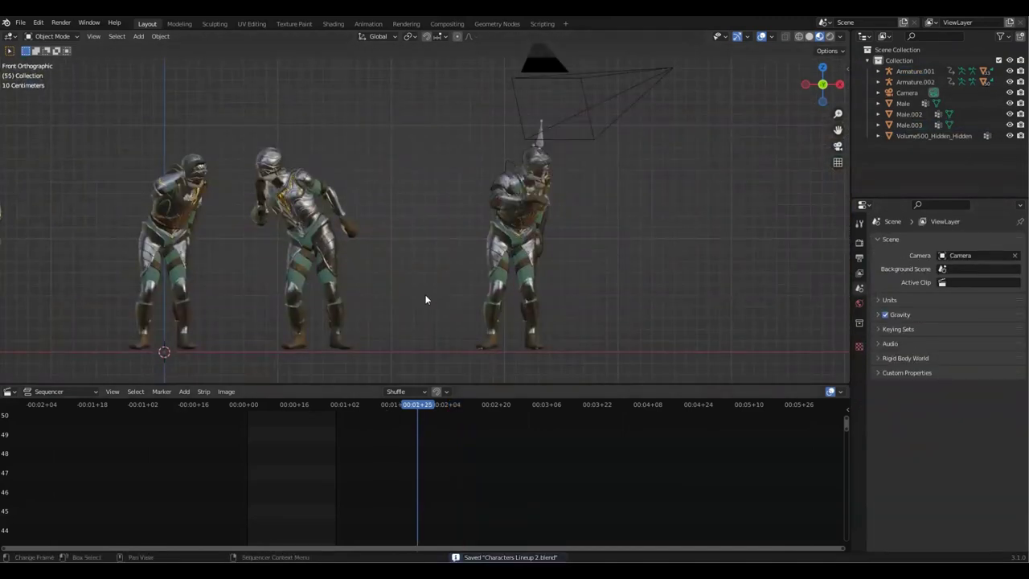
click(810, 36)
drag(400, 404, 266, 405)
middle_drag(460, 245, 340, 247)
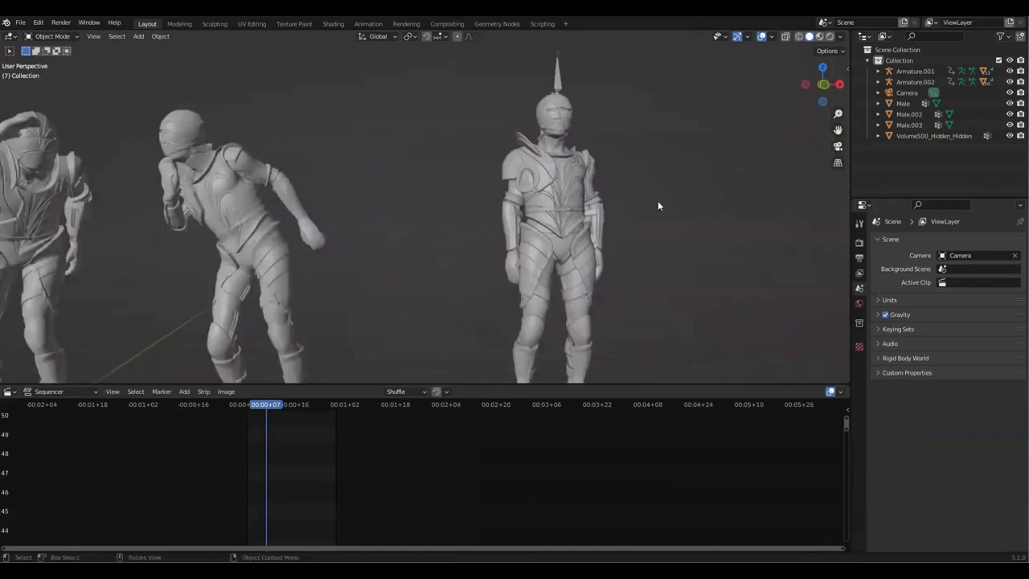
Display the duplicated figure's bones as B-Bone and enter Pose Mode.
click(958, 414)
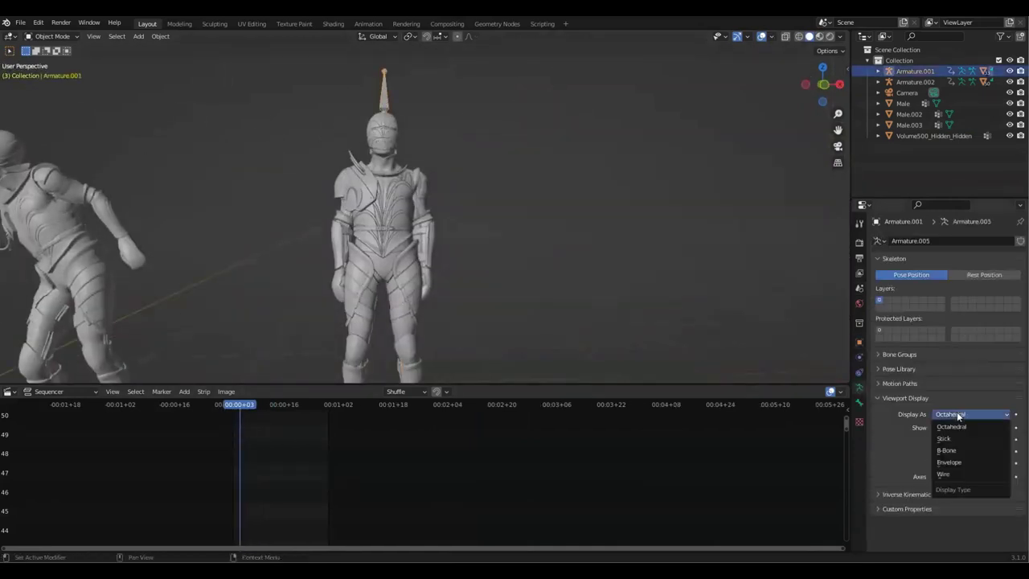
click(947, 450)
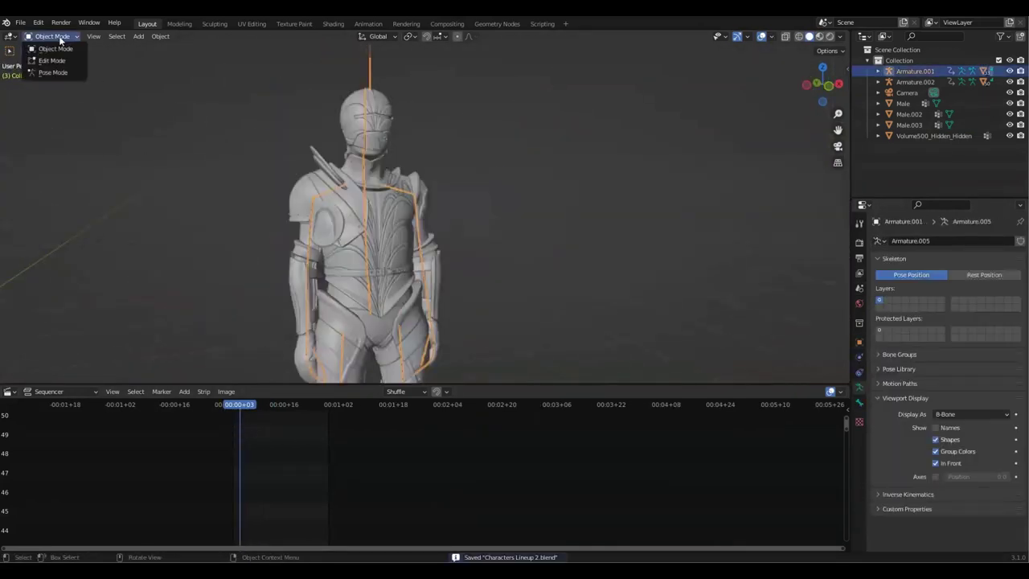
click(44, 70)
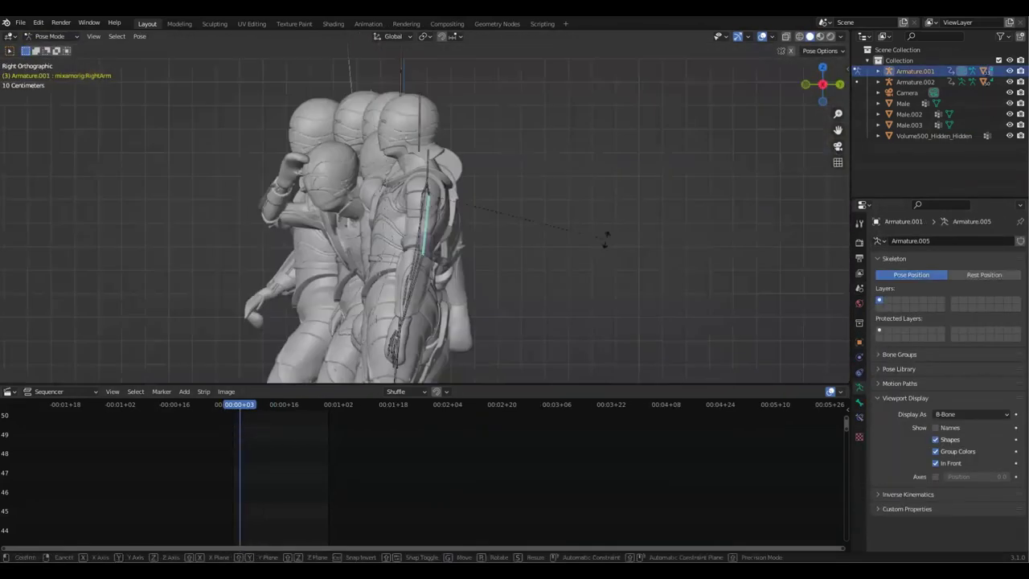
Rotate the duplicated figure's right arm bones from several views so the arm points straight forward.
middle_drag(607, 237, 540, 214)
key(r)
click(402, 201)
middle_drag(402, 201, 505, 209)
key(KP_7)
key(r)
click(603, 265)
click(291, 248)
key(r)
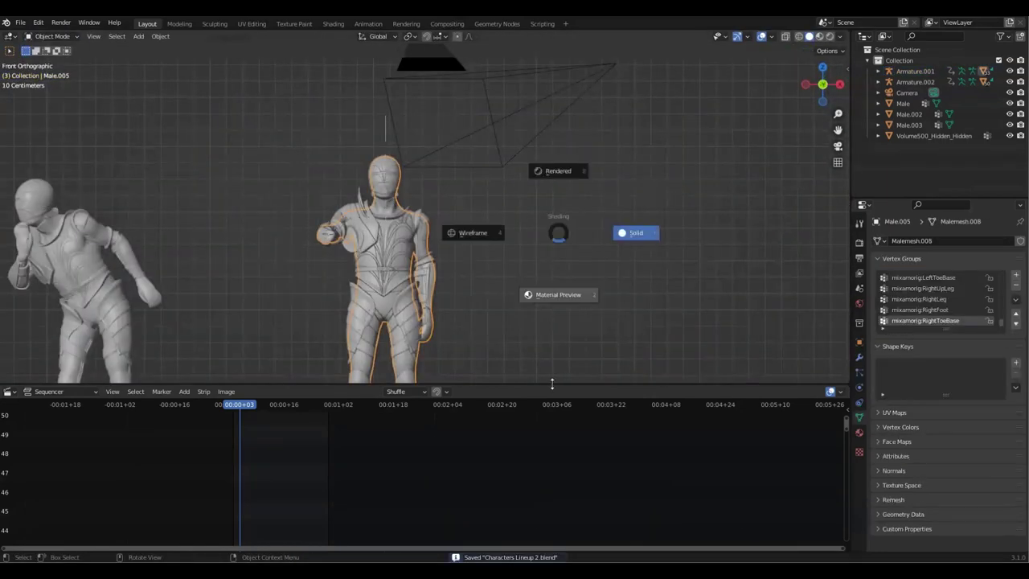
Switch to material preview and clear the pointing figure's parent while keeping its transformation.
click(553, 388)
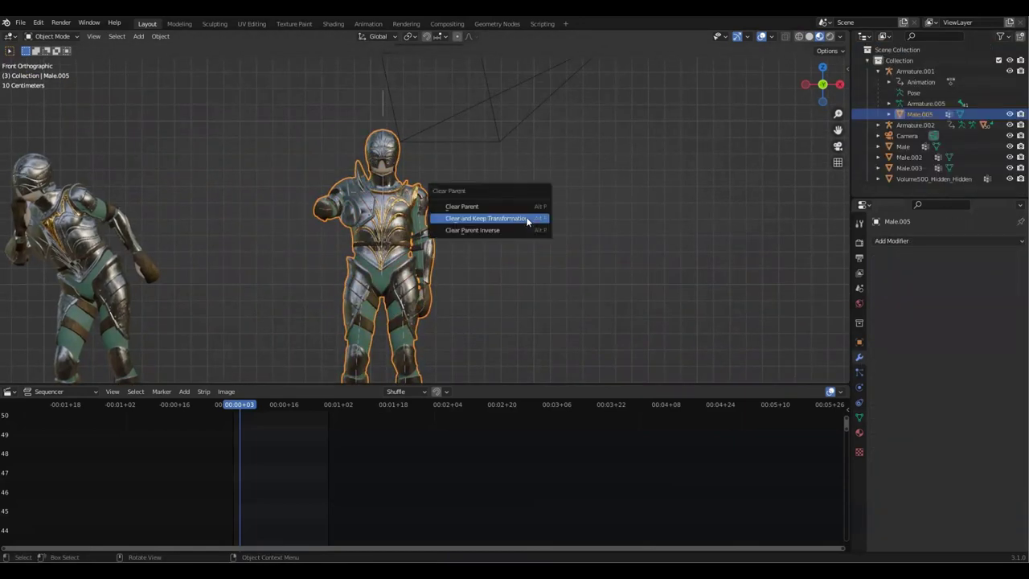
click(528, 219)
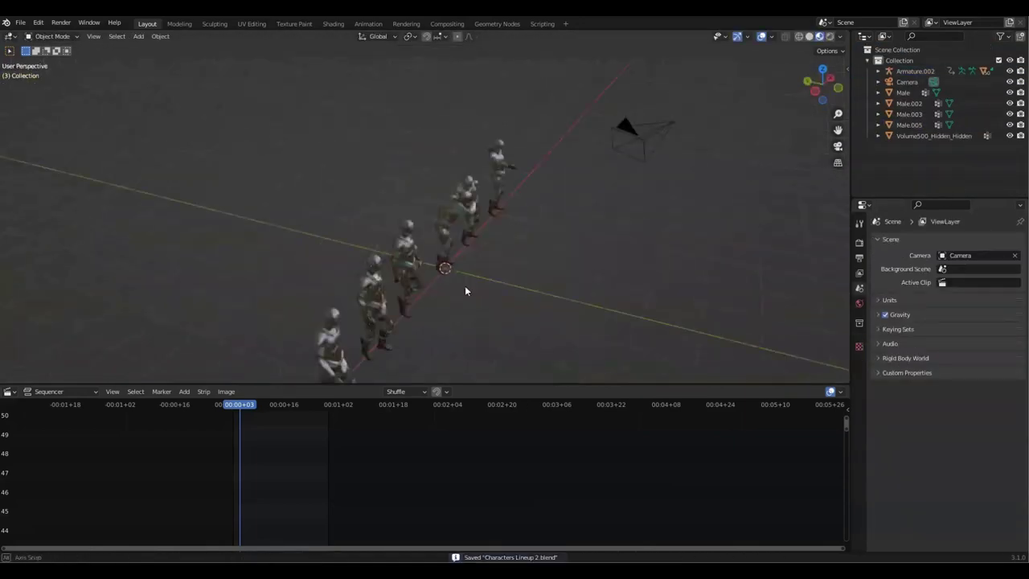
Examine the whole character lineup in rendered shading from the front and from behind, and save the file.
middle_drag(465, 285, 357, 170)
click(287, 407)
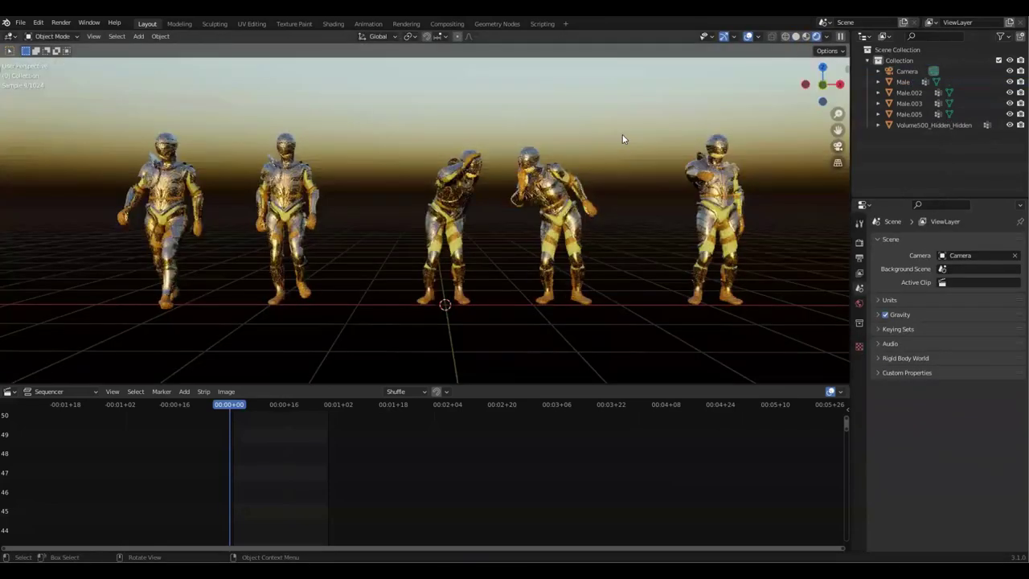
middle_drag(386, 308, 608, 294)
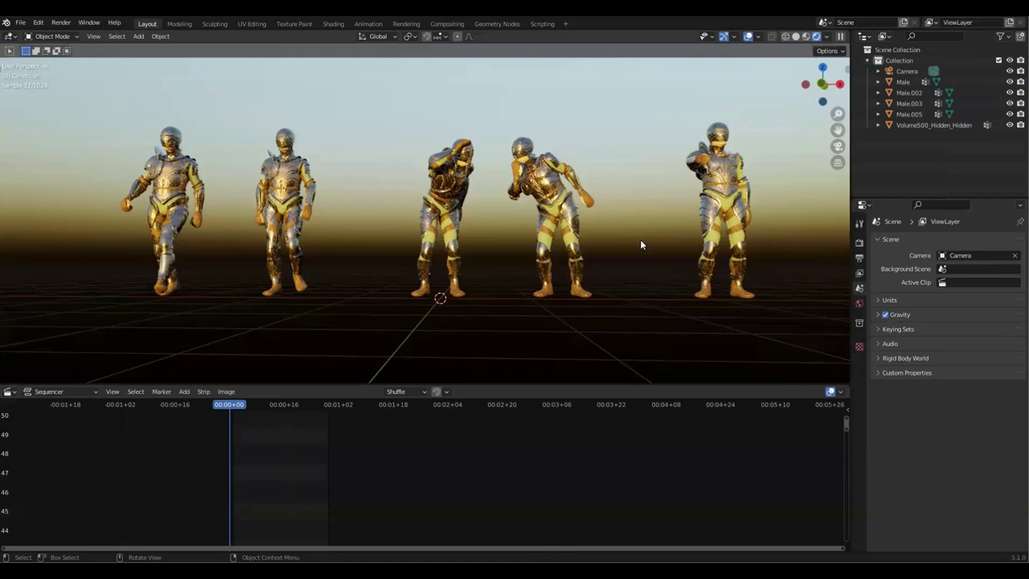
key(ctrl+s)
middle_drag(627, 188, 633, 257)
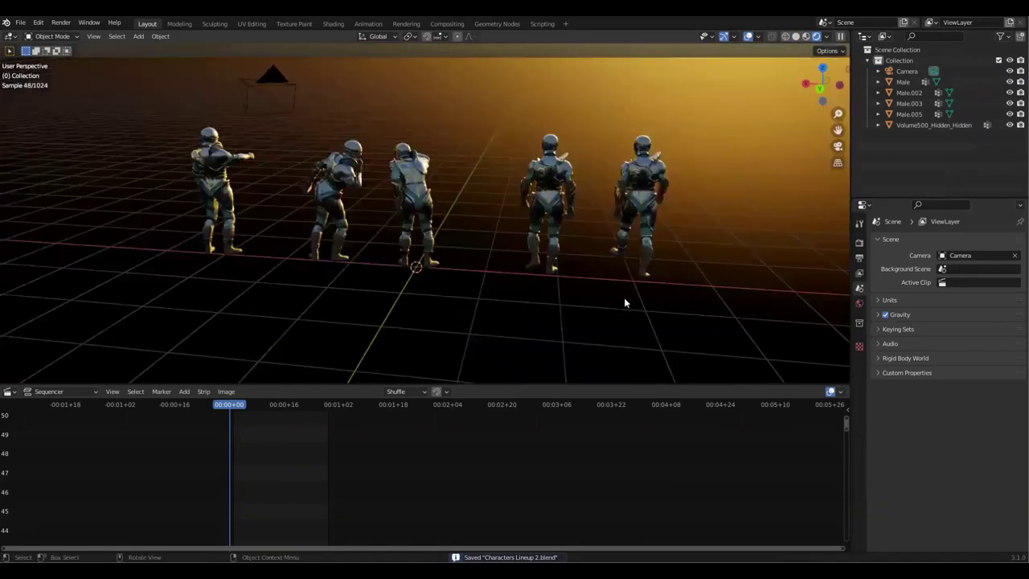
middle_drag(625, 299, 662, 297)
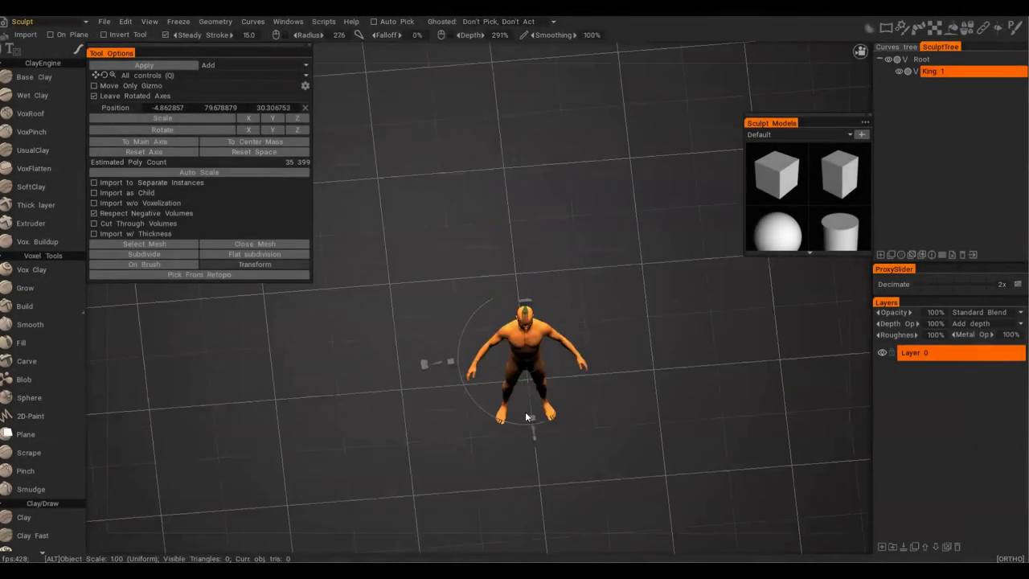
Switch to 3DCoat and apply the male body import as a surface mesh on the King 1 volume.
key(Return)
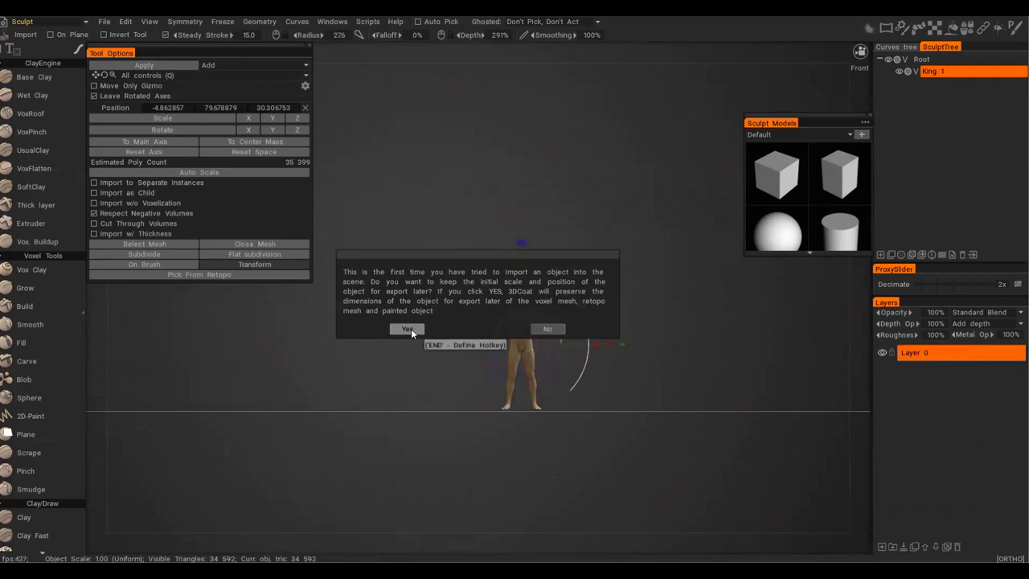
click(411, 329)
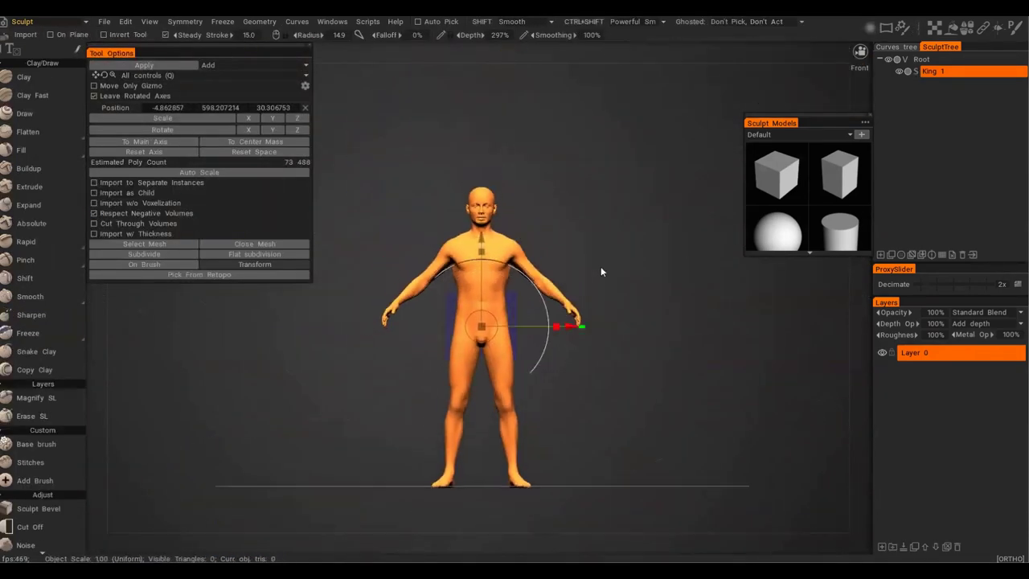
key(Return)
click(552, 329)
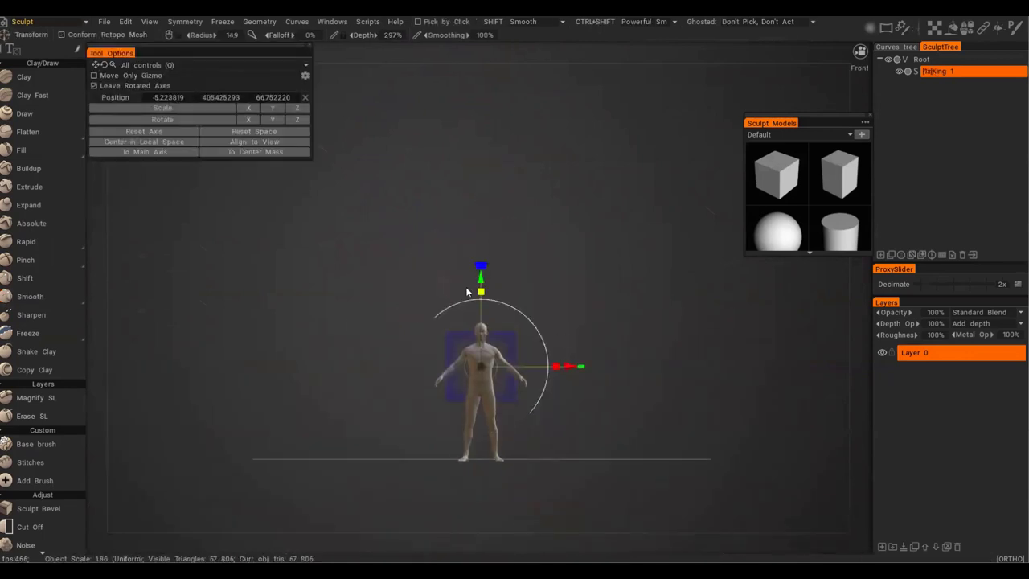
click(412, 344)
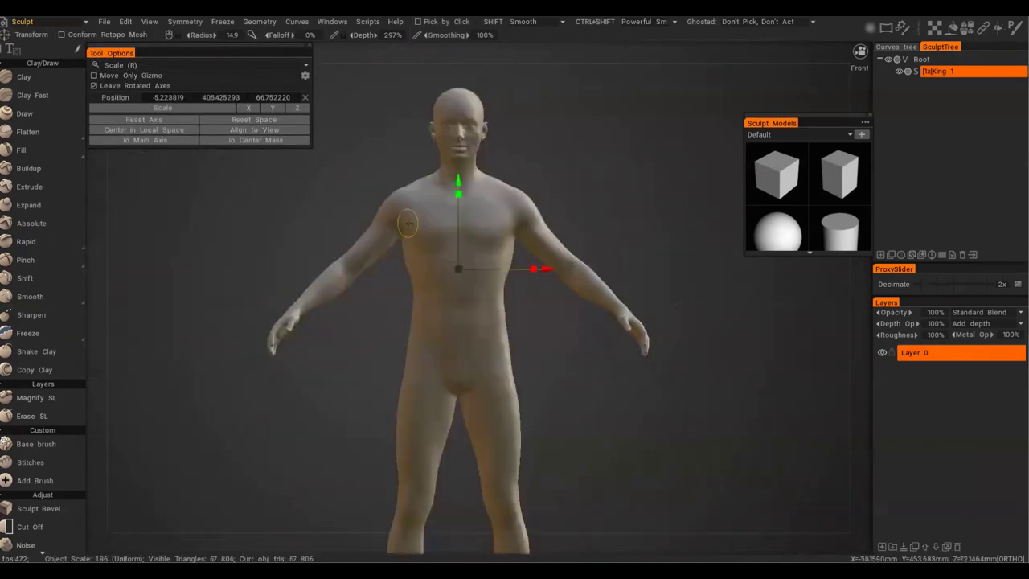
Choose the Vox Layer tool and turn on symmetry across the body's vertical midline.
alt+middle_drag(480, 220, 491, 259)
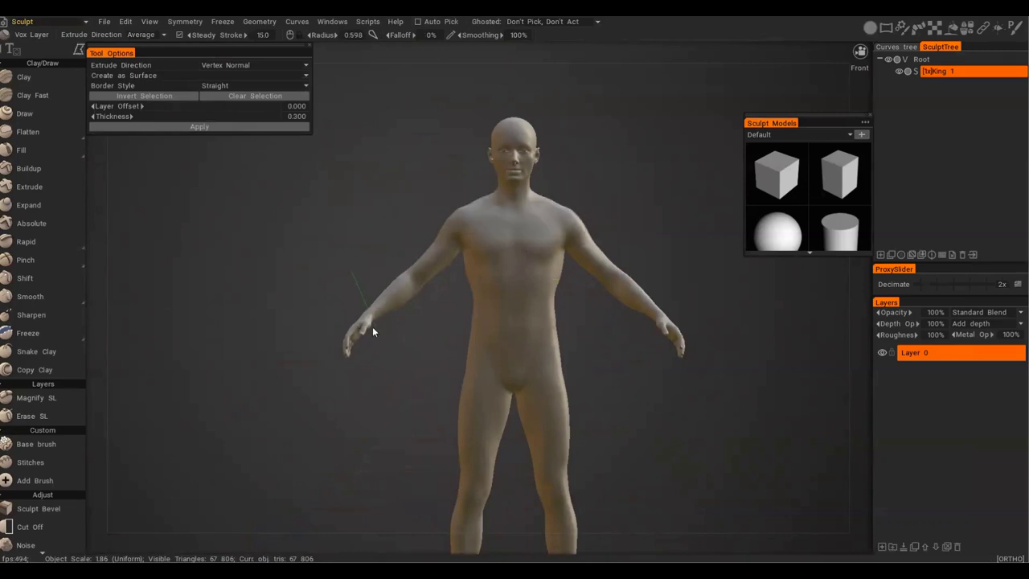
key(s)
click(460, 256)
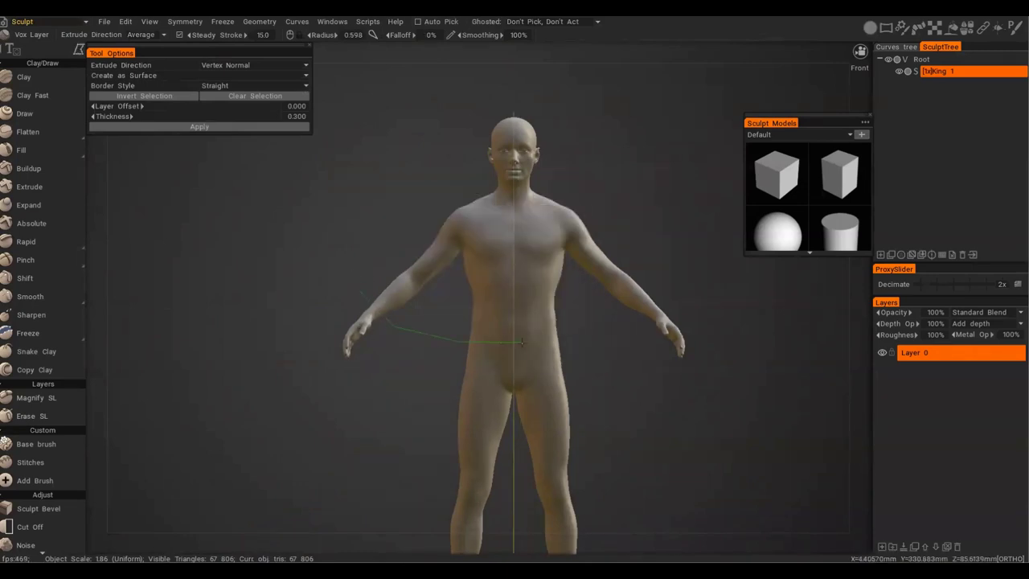
Select the body's torso and arms down to the wrists and waist for Vox Layer, cutting a neckline and adjusting the waist edge.
click(360, 291)
scroll(474, 290, up, 3)
click(30, 526)
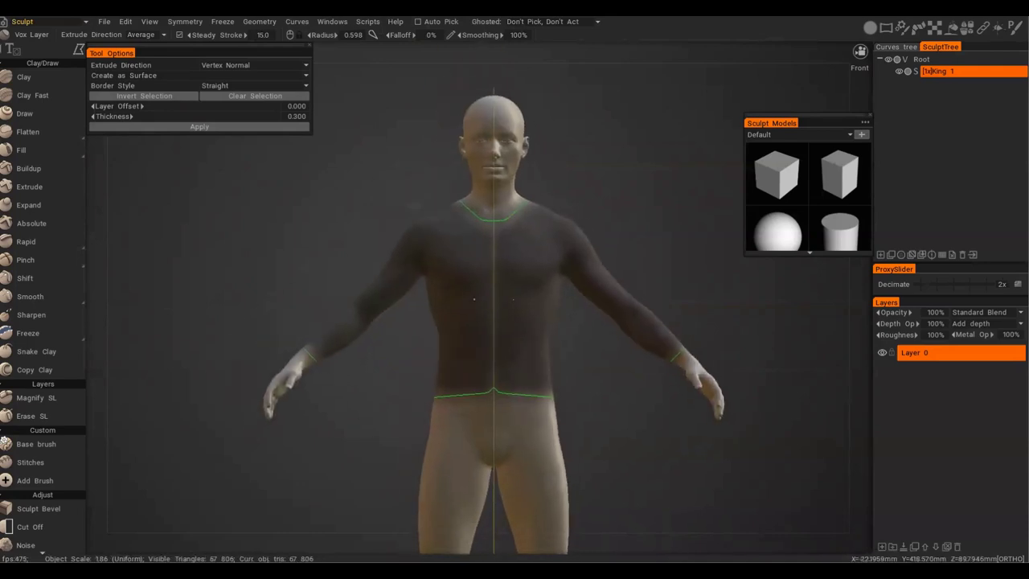
ctrl+drag(460, 141, 537, 224)
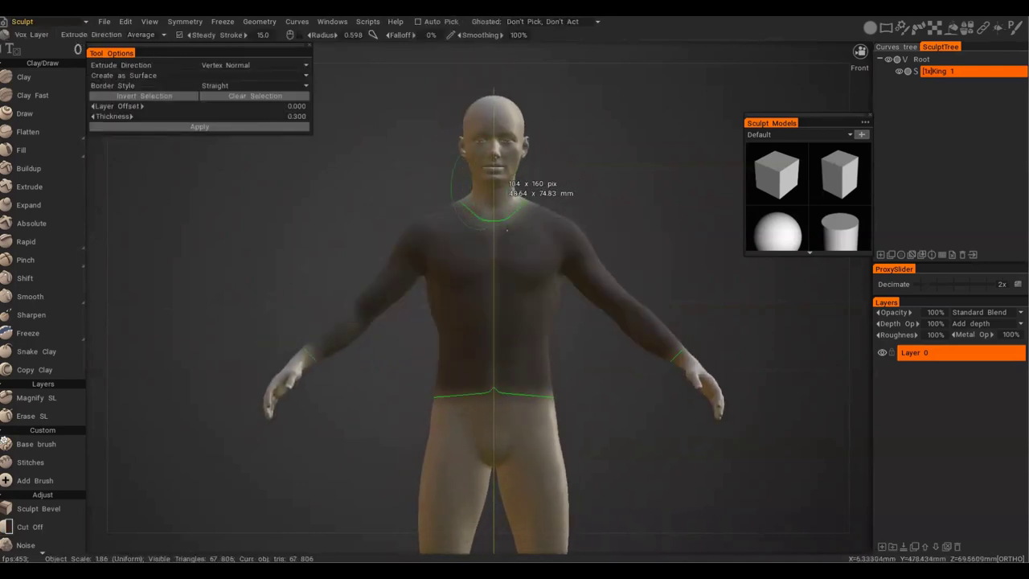
scroll(527, 378, down, 2)
key(space)
key(KP_8)
drag(476, 336, 525, 390)
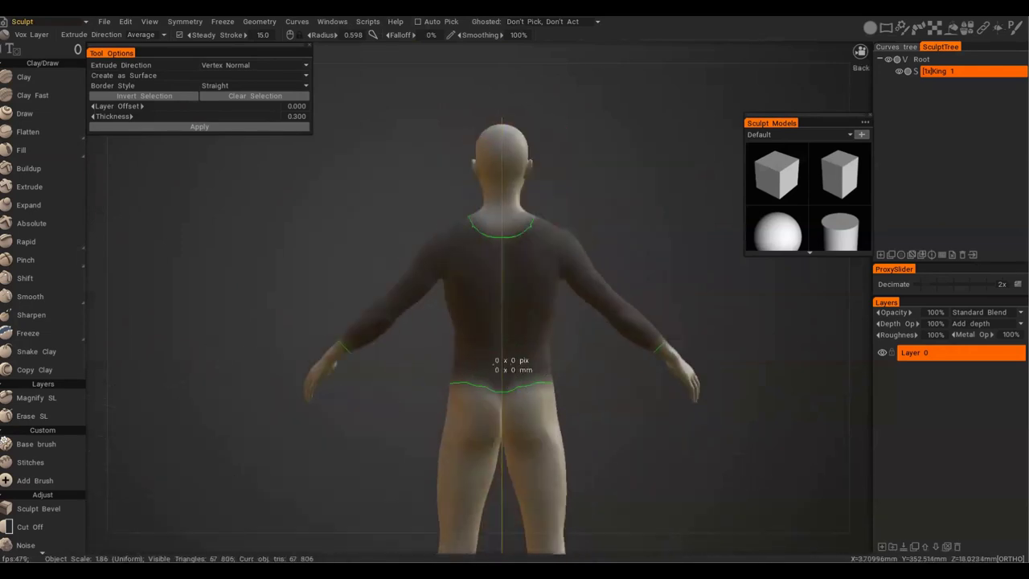
Create a shirt layer from the selected area with a layer offset of -2.00, raising its thickness to 2.70.
key(KP_1)
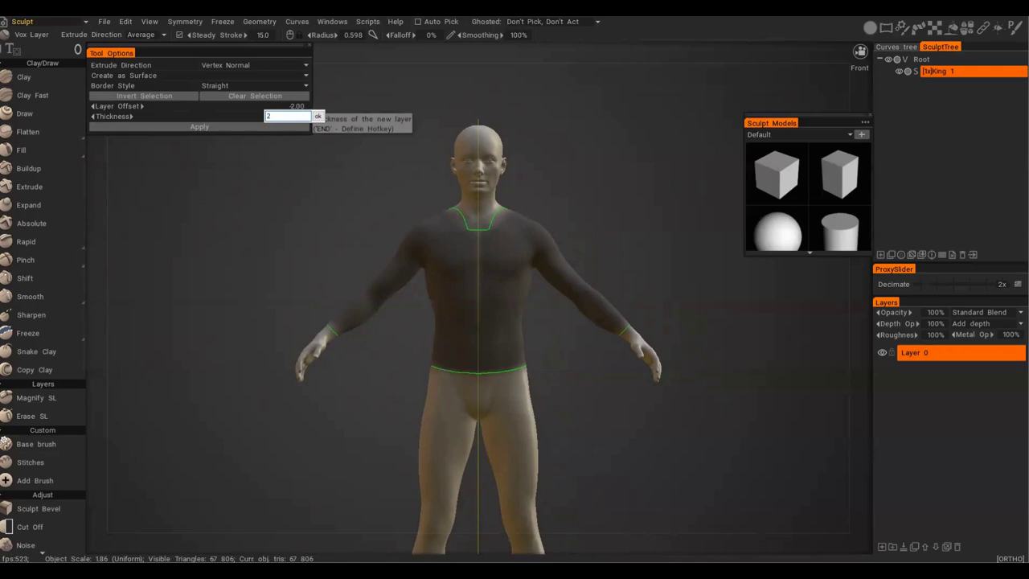
key(Return)
click(199, 127)
scroll(482, 265, up, 5)
alt+drag(308, 255, 767, 346)
alt+middle_drag(766, 346, 501, 301)
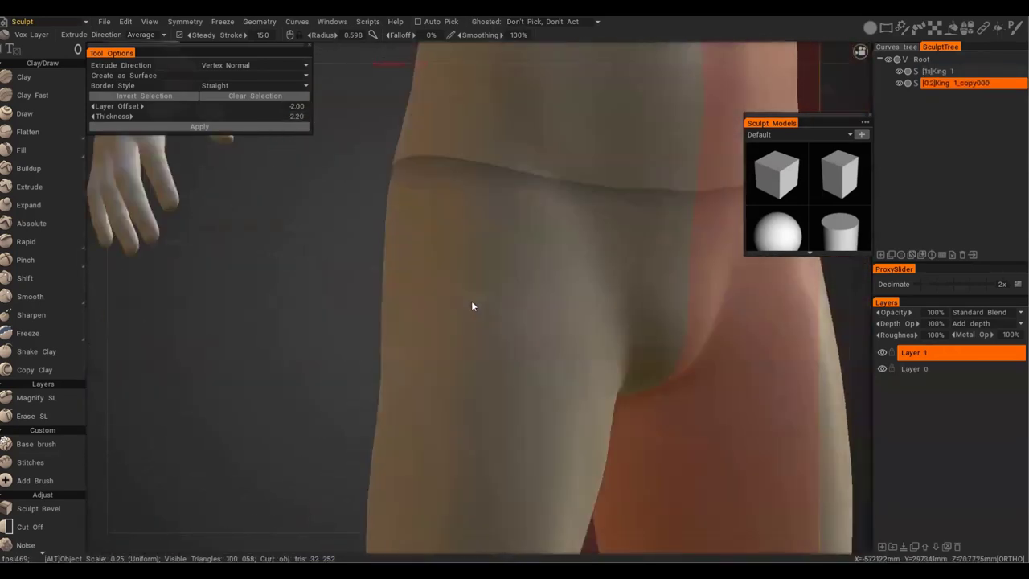
scroll(500, 302, down, 5)
key(KP_1)
key(ctrl+z)
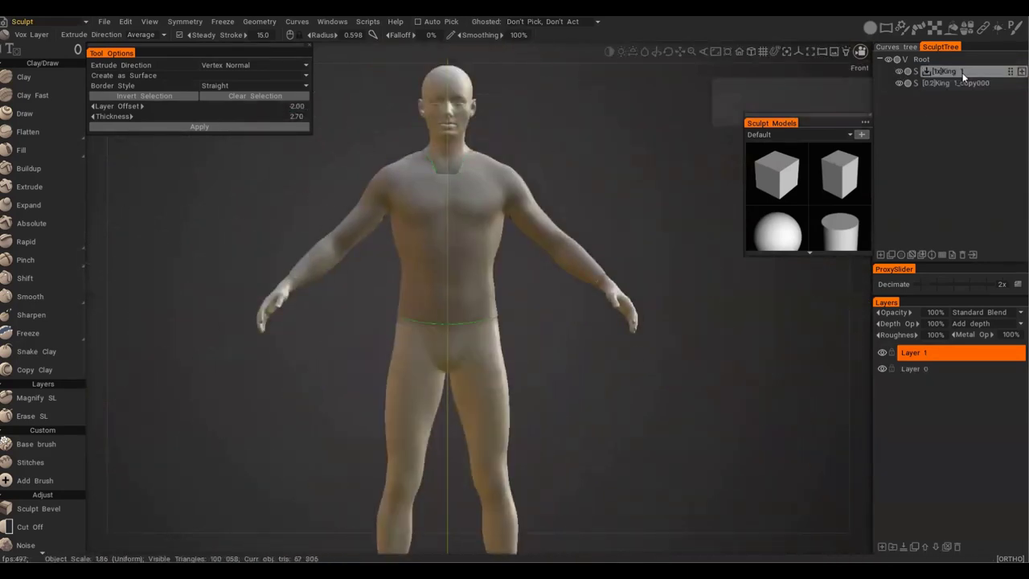
Select the King 1 body and smooth its crotch and buttocks with the Smooth brush.
scroll(528, 276, down, 3)
click(31, 297)
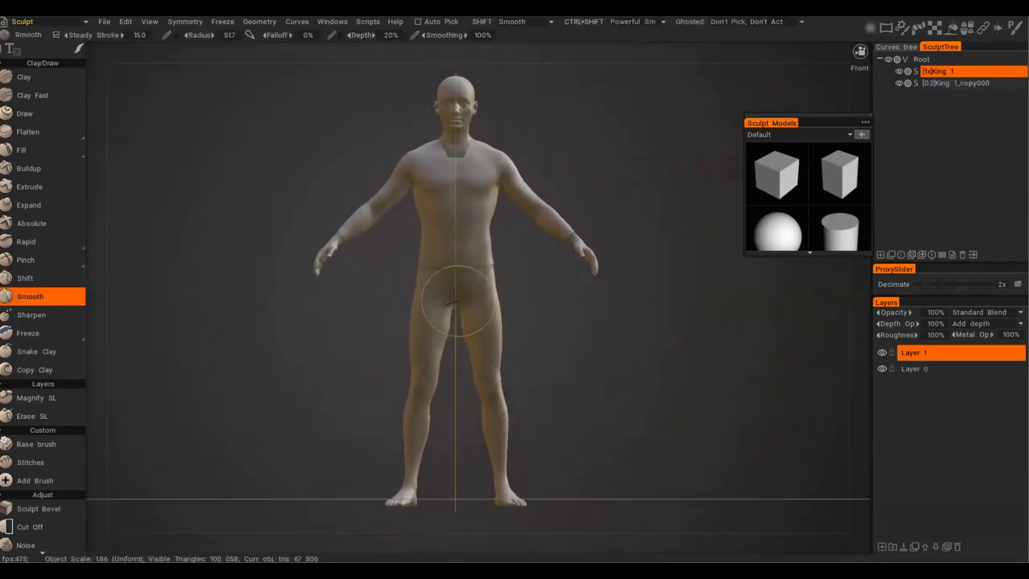
key(KP_8)
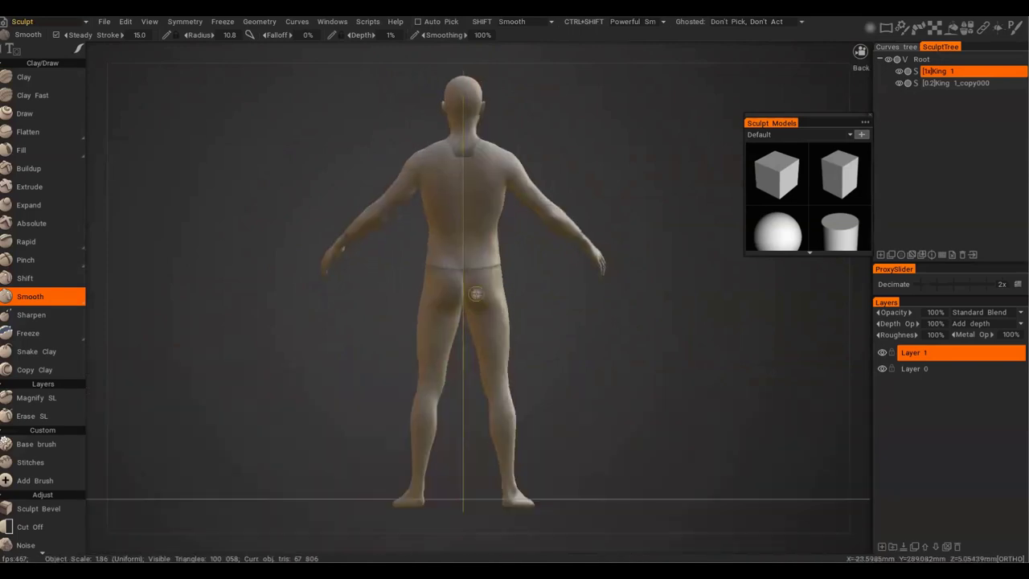
scroll(462, 287, up, 3)
alt+drag(459, 283, 455, 312)
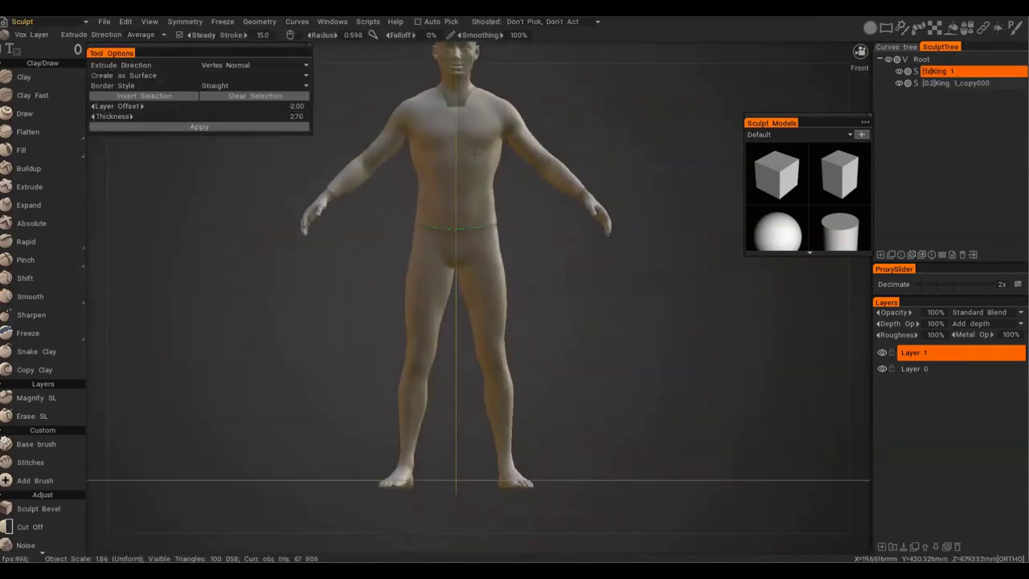
Extract the legs from waist to ankles as a trousers layer 2.50 thick, and shade the trousers green and the shirt gold.
key(space)
click(535, 239)
drag(367, 214, 534, 361)
drag(547, 460, 548, 459)
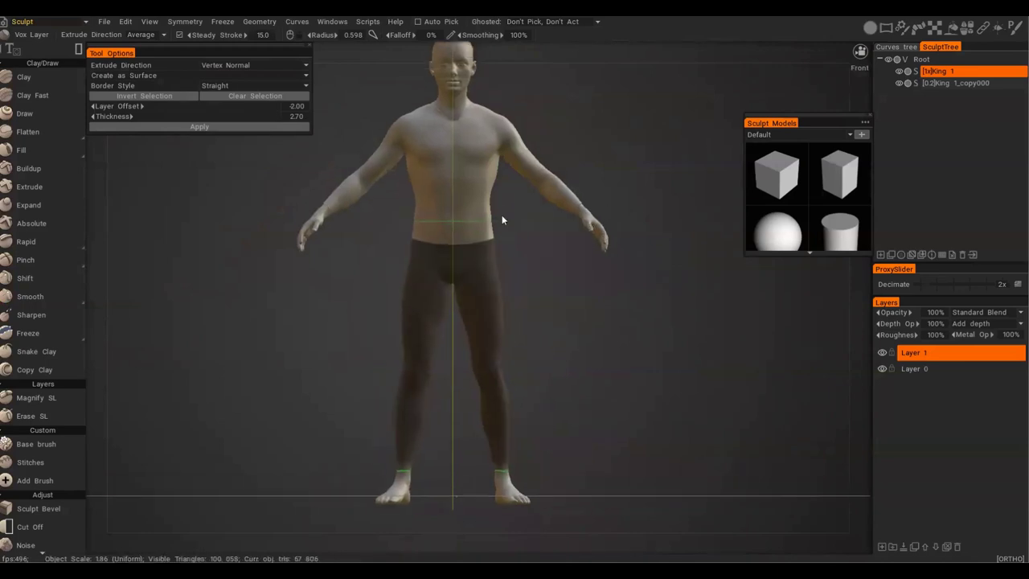
key(Return)
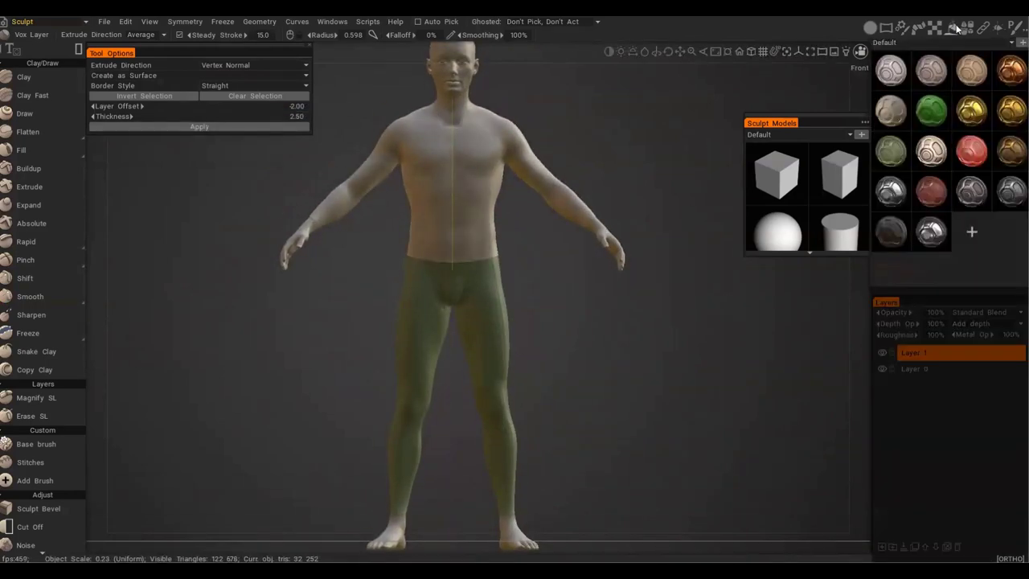
key(ctrl+s)
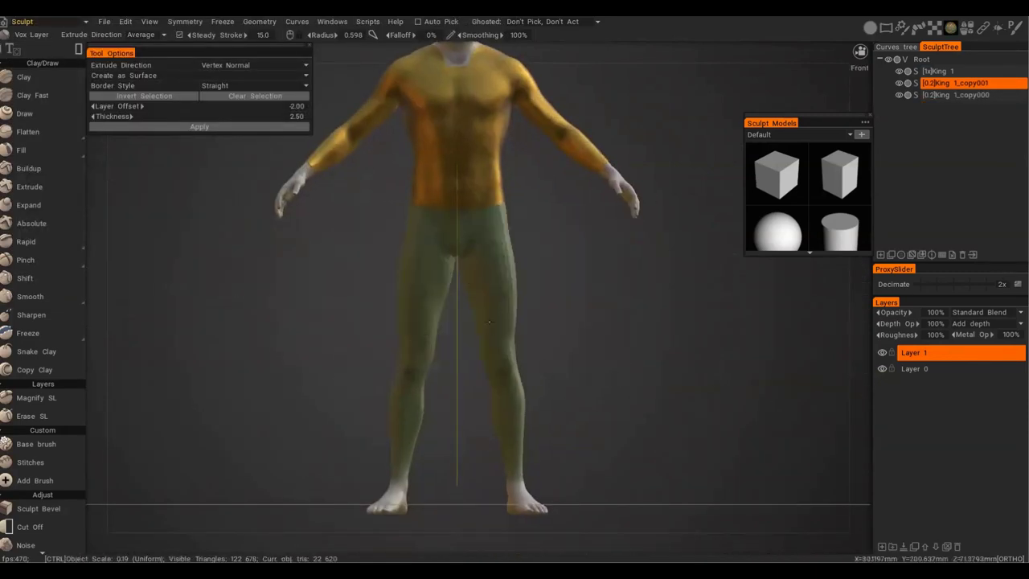
Resample the trousers to a required poly count of 174 552, and voxelize them with a required poly count of 1 285 462.
click(77, 203)
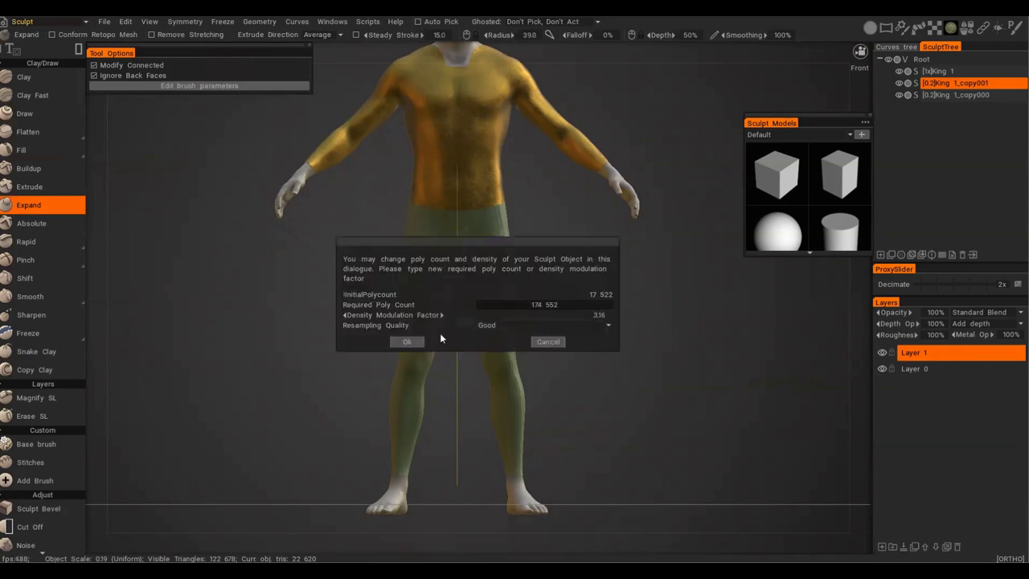
click(407, 342)
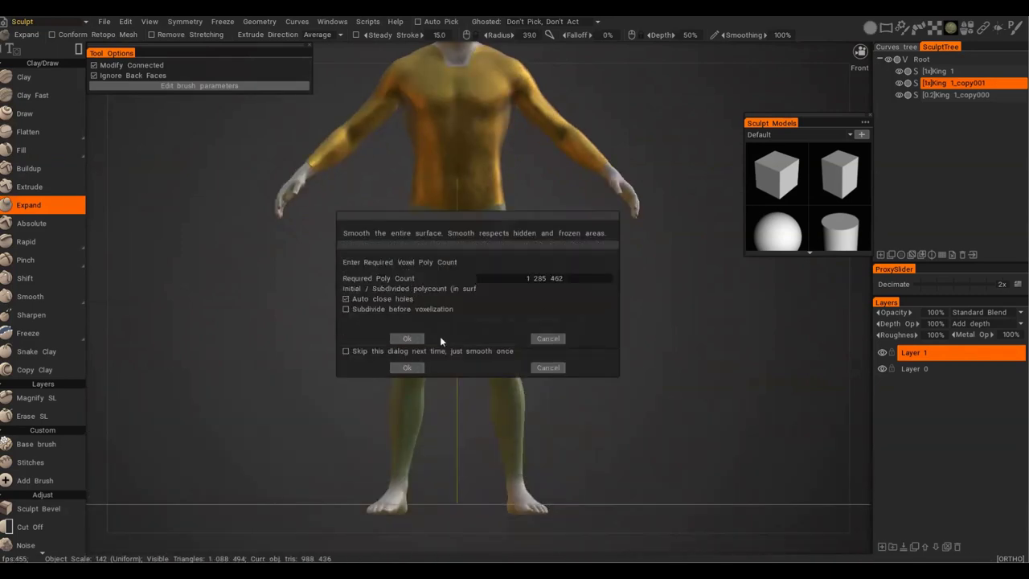
Switch the Expand brush to a soft alpha and undo the trial strokes on the trouser leg.
key(ctrl+z)
drag(419, 219, 416, 301)
key(ctrl+z)
click(871, 28)
click(986, 94)
drag(419, 219, 414, 309)
key(ctrl+z)
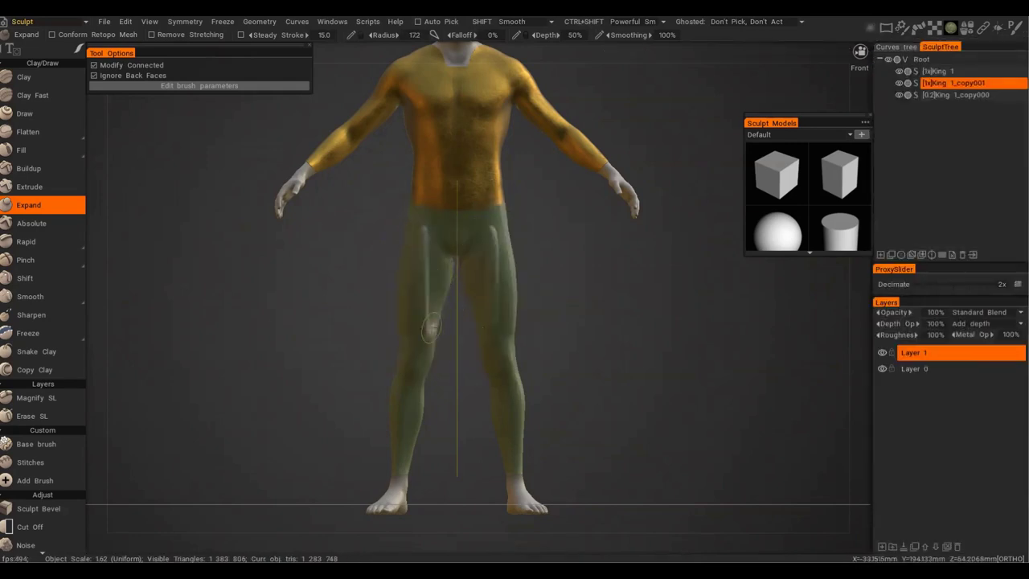
Bulk out the thighs and waist of the trousers with Expand strokes and soften the folds with smoothing.
drag(447, 246, 436, 310)
mouse_move(394, 233)
alt+mouse_down()
mouse_move(450, 220)
mouse_move(508, 311)
alt+mouse_up()
mouse_move(402, 233)
alt+mouse_down()
mouse_move(459, 228)
mouse_move(458, 281)
alt+mouse_up()
alt+drag(402, 265, 475, 269)
alt+drag(435, 321, 490, 343)
mouse_move(500, 260)
alt+mouse_down()
mouse_move(480, 237)
mouse_move(418, 257)
mouse_move(446, 282)
mouse_move(436, 222)
alt+mouse_up()
shift+drag(436, 222, 443, 261)
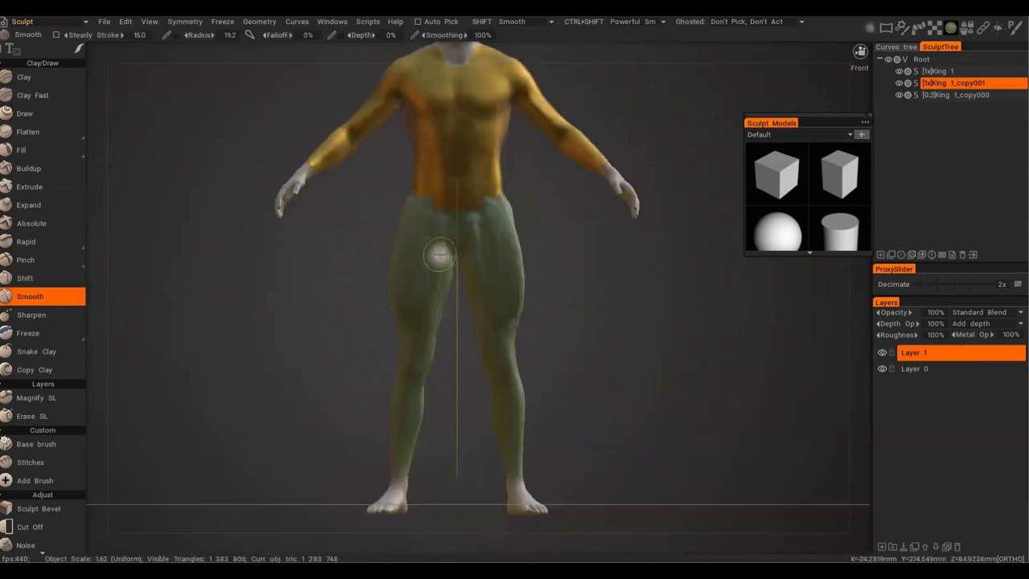
Select the lower hem band of the shirt with the Pose tool and flare it outward around the waist.
alt+drag(234, 282, 435, 274)
alt+middle_drag(552, 155, 547, 225)
key(h)
scroll(479, 199, up, 2)
key(p)
drag(340, 330, 528, 302)
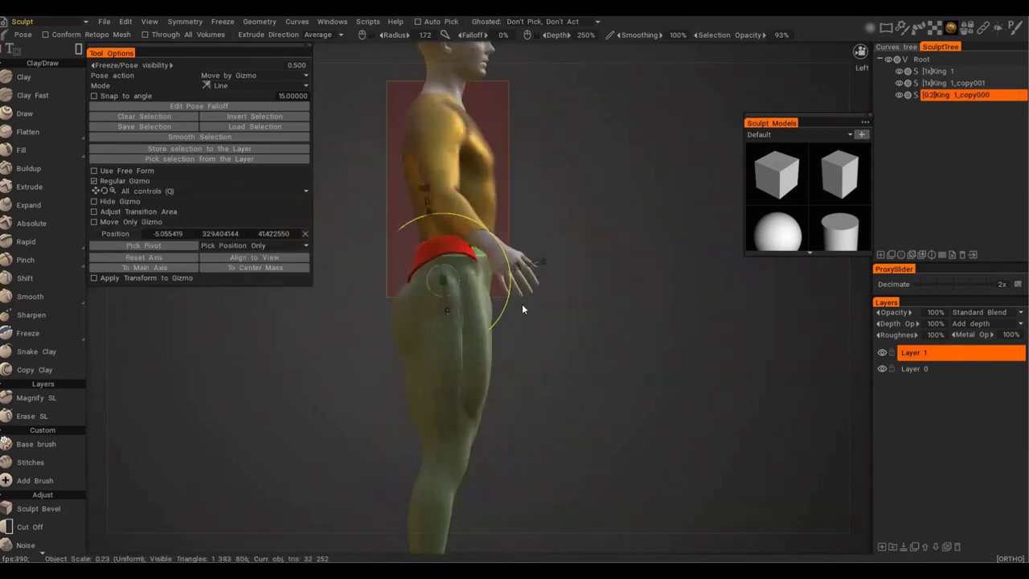
alt+middle_drag(527, 278, 560, 287)
drag(570, 285, 567, 286)
alt+drag(567, 286, 564, 276)
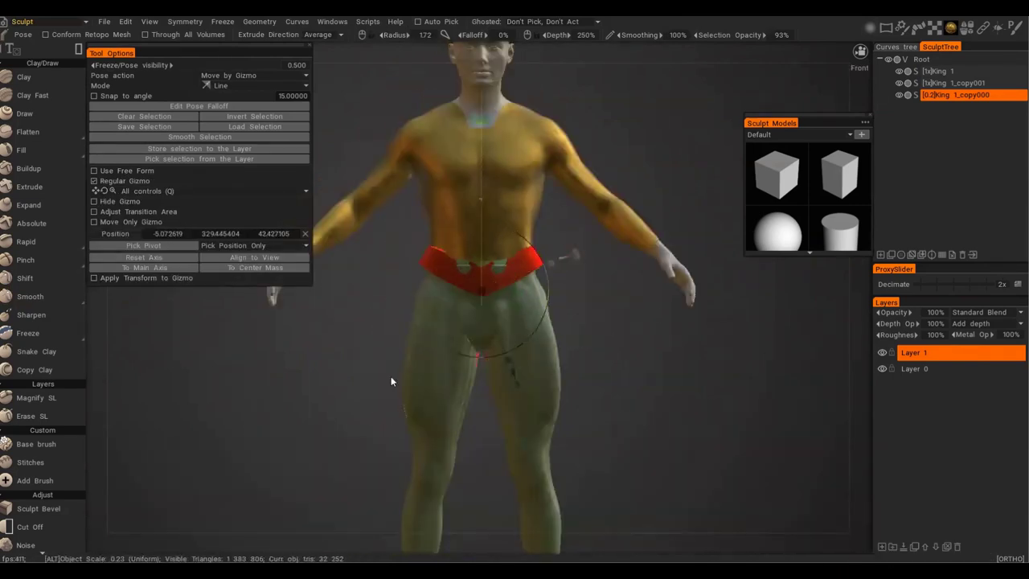
alt+drag(483, 337, 534, 330)
alt+drag(643, 314, 715, 330)
drag(565, 282, 557, 255)
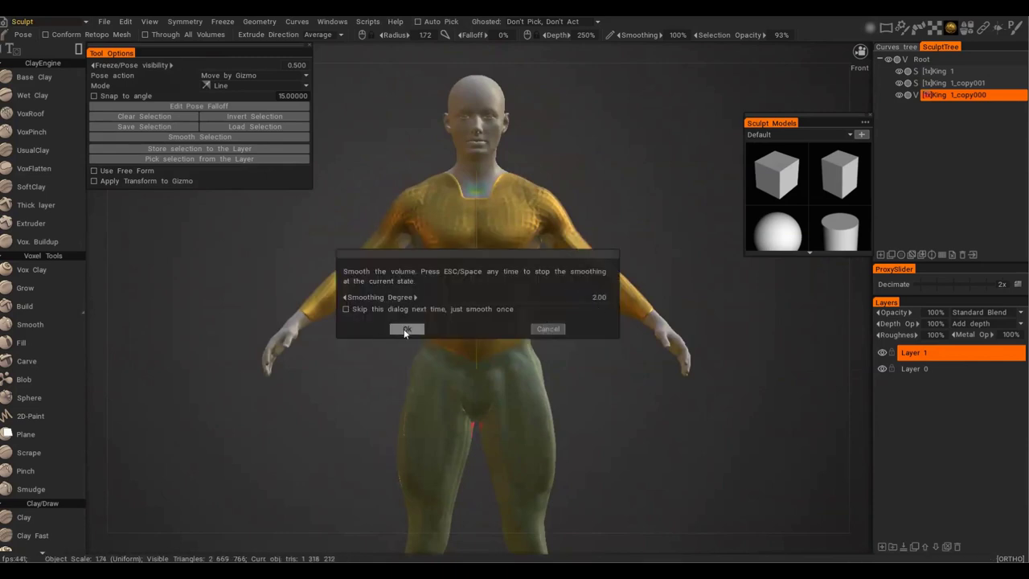
Smooth the voxelized shirt with a smoothing degree of 2.00 and widen both sleeve ends into flared cuffs with the Pose tool.
click(406, 329)
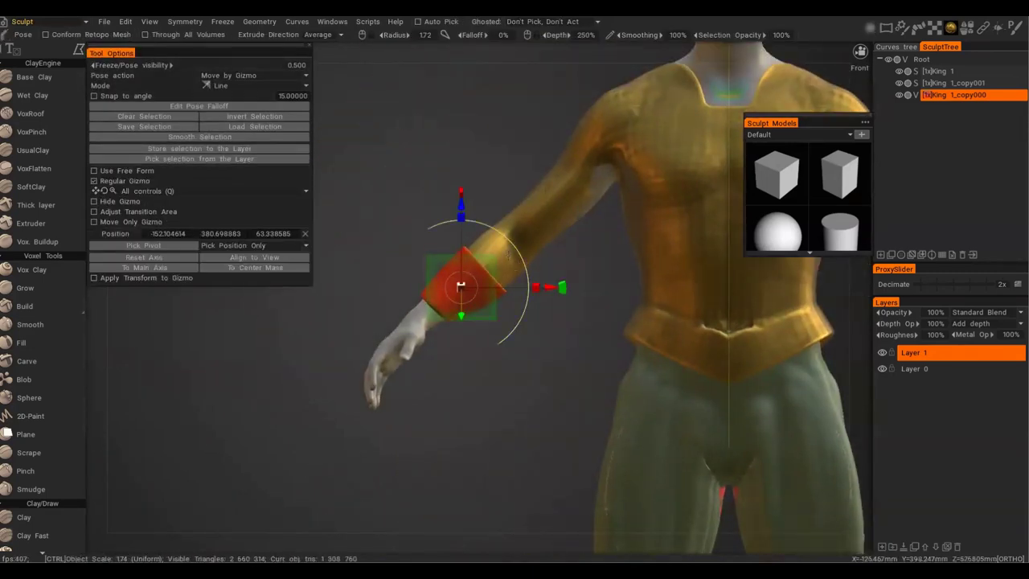
alt+drag(465, 282, 392, 287)
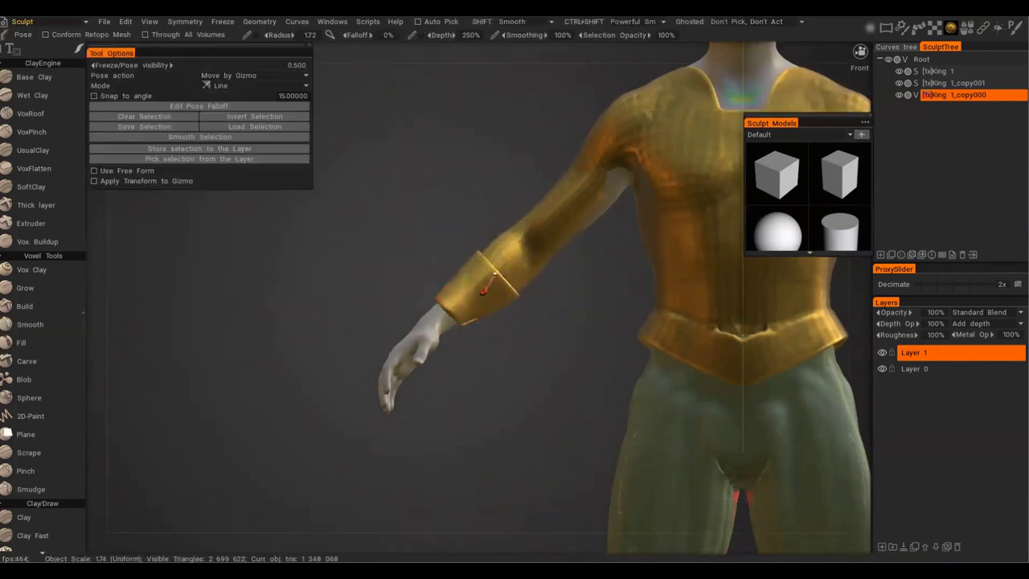
click(484, 291)
alt+drag(487, 278, 560, 172)
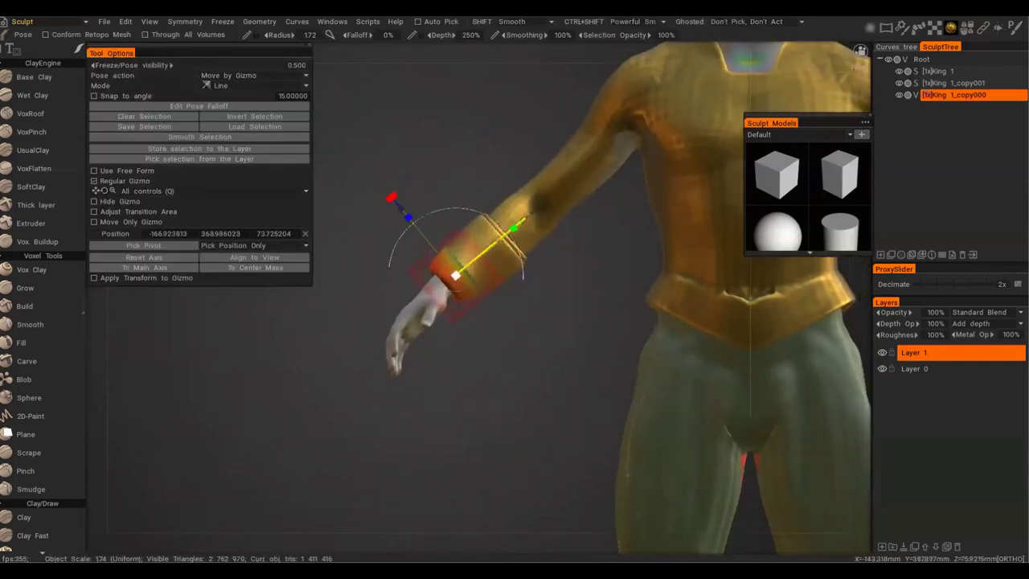
click(30, 325)
mouse_move(594, 304)
mouse_down()
mouse_move(670, 356)
mouse_move(576, 317)
mouse_up()
Try to select a band around the shirt's neckline with an elliptical Pose selection.
key(e)
click(576, 317)
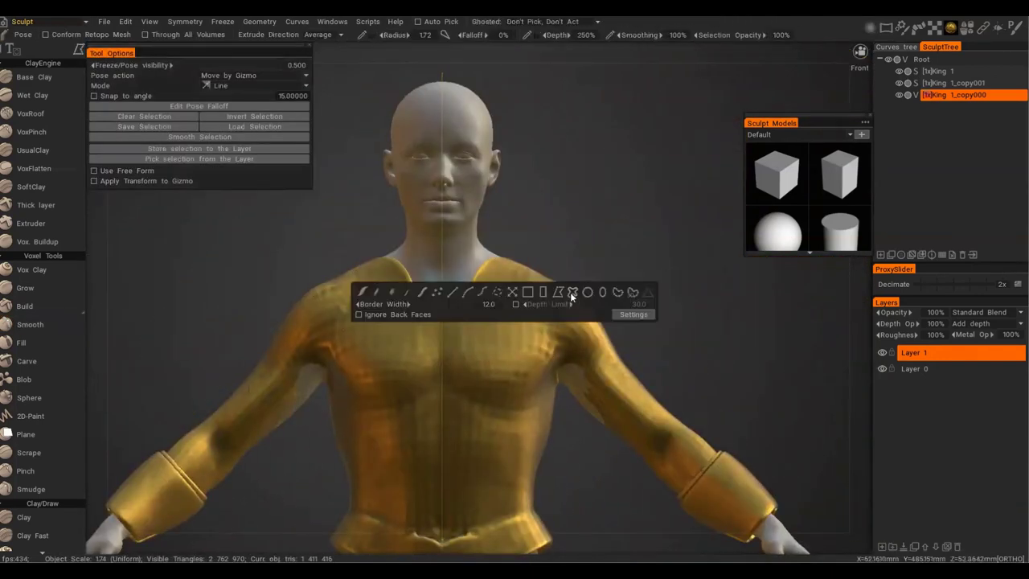
drag(388, 223, 359, 246)
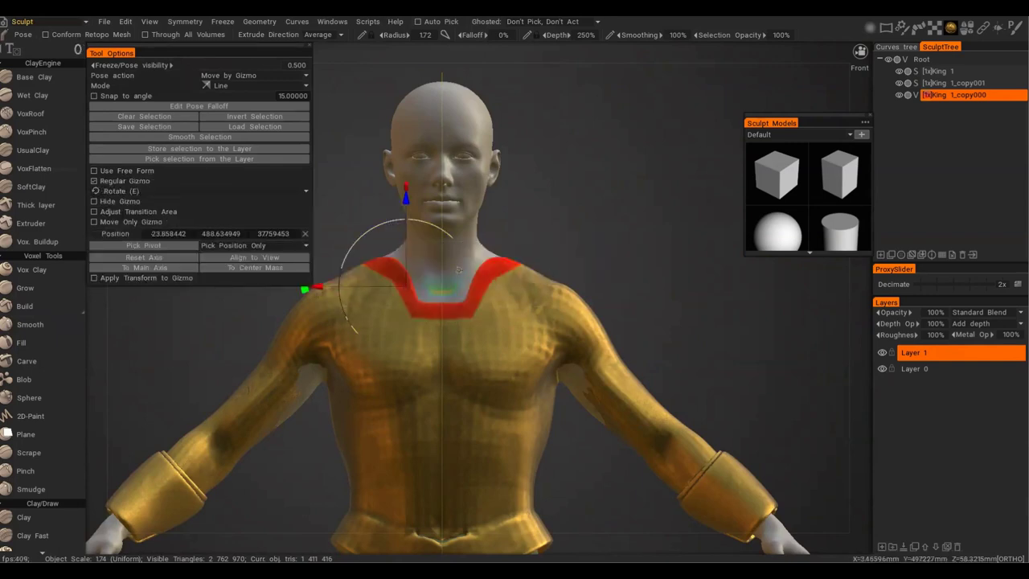
drag(405, 367, 405, 369)
key(ctrl+z)
Try to select the neckline band with a lasso and rotate it with the Pose gizmo, undoing the attempts.
key(e)
click(513, 286)
scroll(486, 312, up, 5)
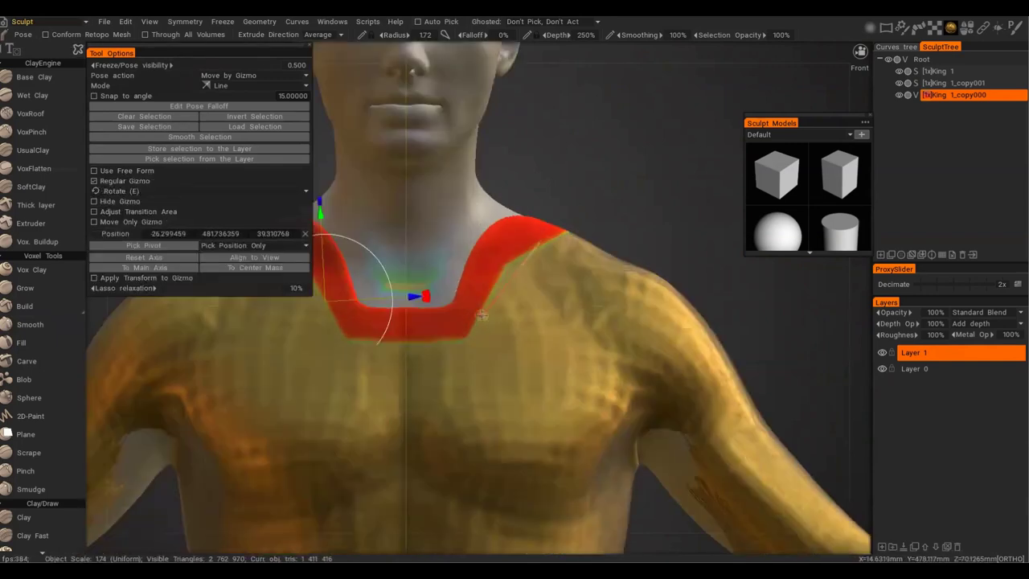
mouse_move(479, 287)
alt+shift+mouse_down()
mouse_move(459, 326)
mouse_move(486, 281)
mouse_move(529, 263)
mouse_move(494, 273)
alt+shift+mouse_up()
scroll(486, 281, down, 3)
alt+shift+drag(495, 273, 474, 281)
key(ctrl+z)
key(ctrl+z)
key(ctrl+z)
alt+shift+drag(627, 344, 574, 249)
key(ctrl+z)
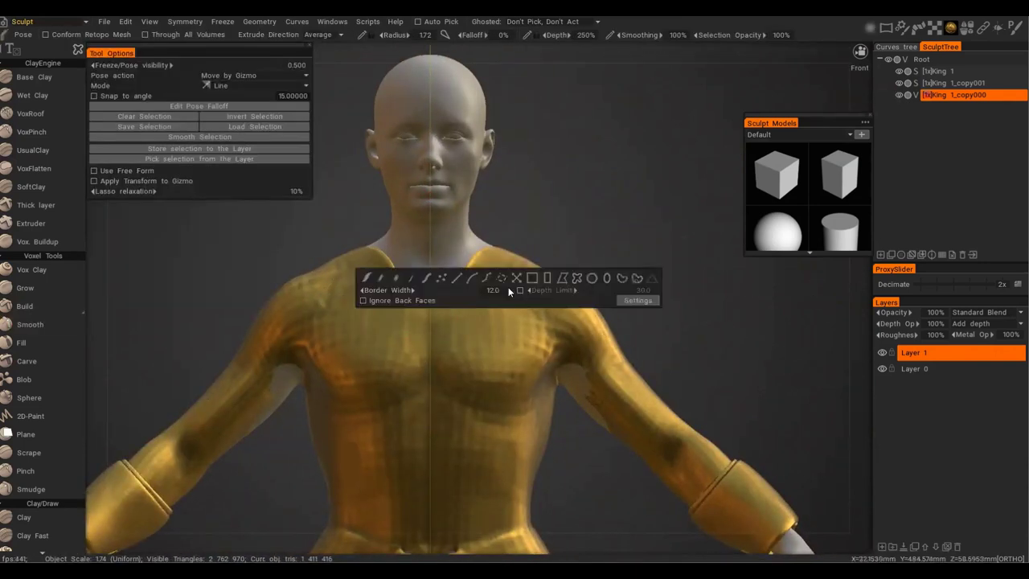
Retry the neckline selection with the lasso and with a rectangle, undoing both.
key(e)
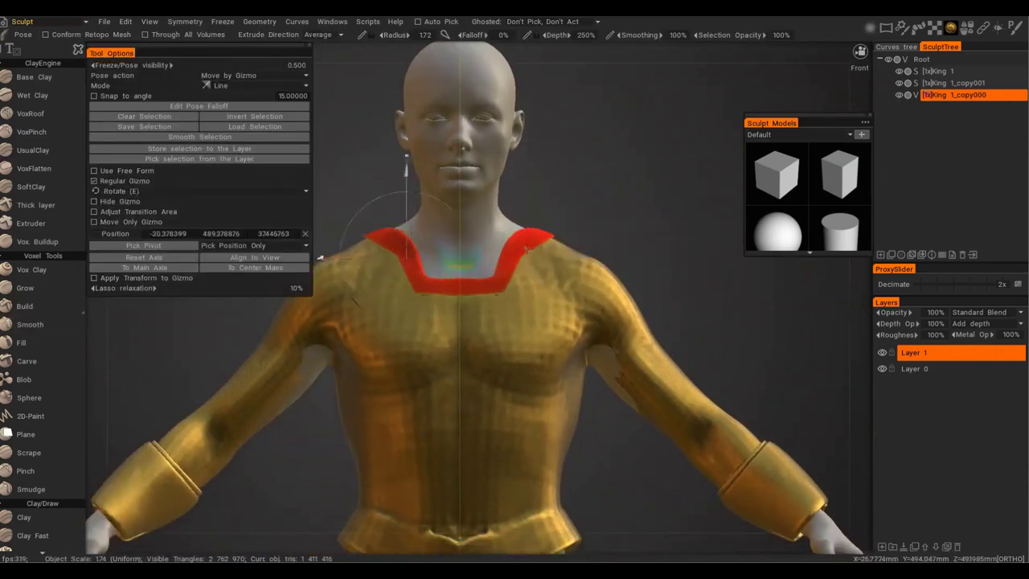
key(e)
key(ctrl+z)
key(ctrl+z)
key(e)
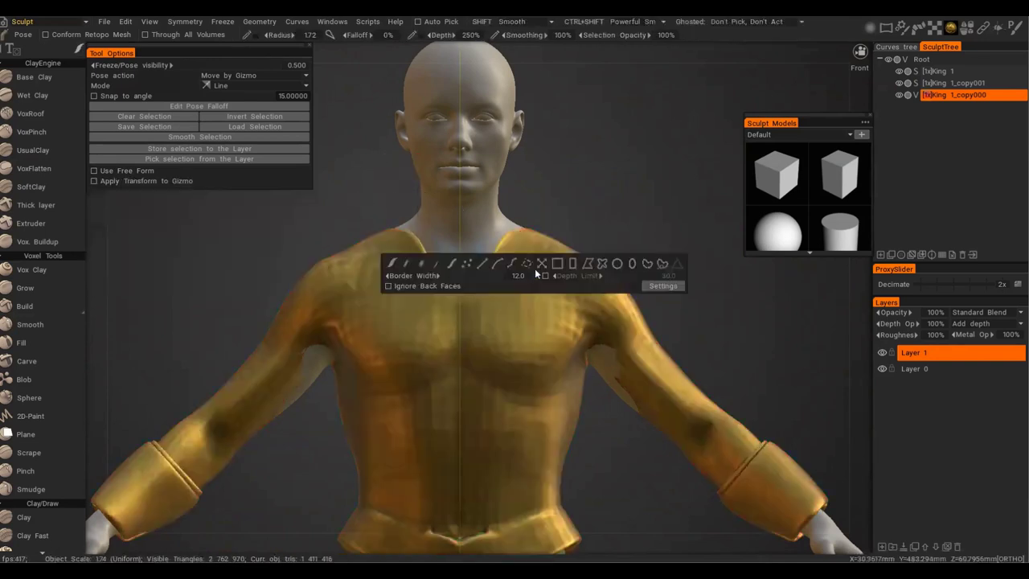
click(556, 262)
mouse_move(351, 221)
mouse_down()
mouse_move(413, 211)
mouse_move(351, 221)
mouse_up()
key(ctrl+z)
key(ctrl+z)
Try once more to reshape the shirt's neckline into a collar with the Pose tool.
drag(413, 211, 351, 221)
mouse_move(351, 221)
alt+mouse_down()
mouse_move(630, 259)
mouse_move(563, 309)
alt+mouse_up()
alt+drag(449, 340, 351, 273)
key(ctrl+z)
key(ctrl+z)
drag(378, 230, 460, 291)
alt+shift+drag(460, 292, 337, 278)
Choose the Smooth tool and convert the shirt to surface mode without restoring its stored colour.
key(q)
click(31, 324)
click(915, 95)
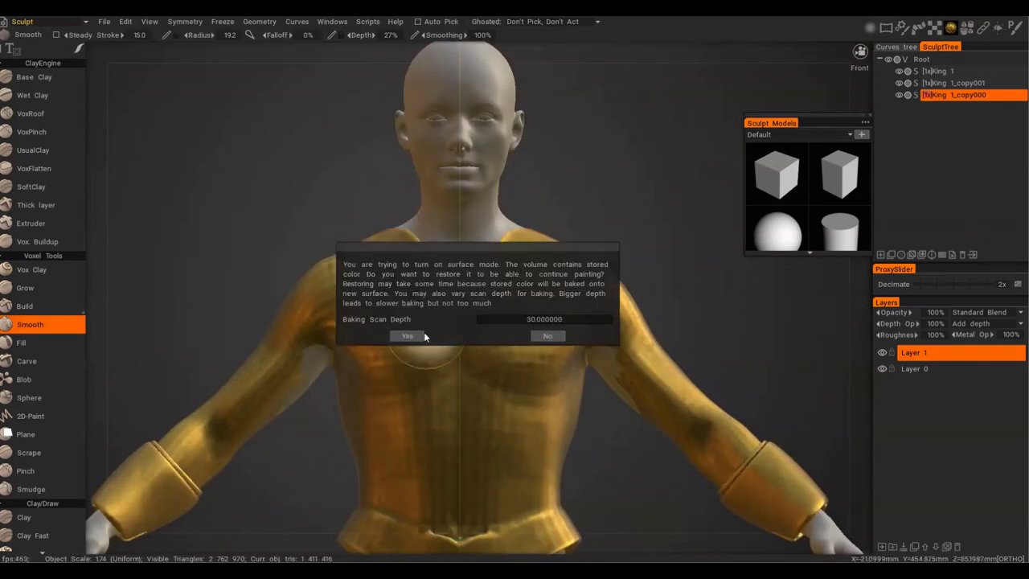
click(547, 337)
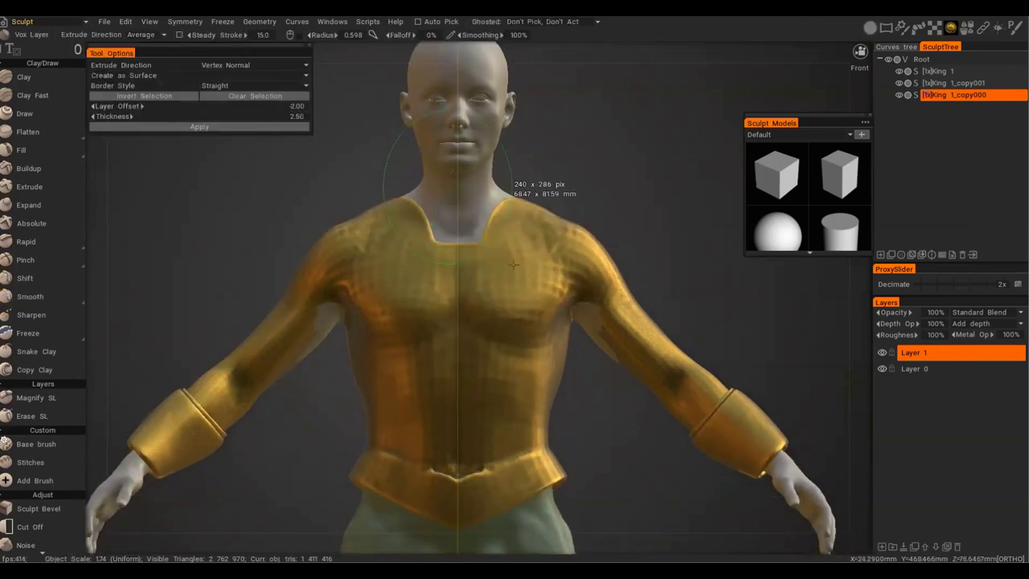
Select a band around the shirt's neckline, front and back, and extract it as a collar layer with offset -2.00 and thickness 2.50.
drag(513, 263, 513, 264)
key(ctrl+z)
key(e)
click(410, 226)
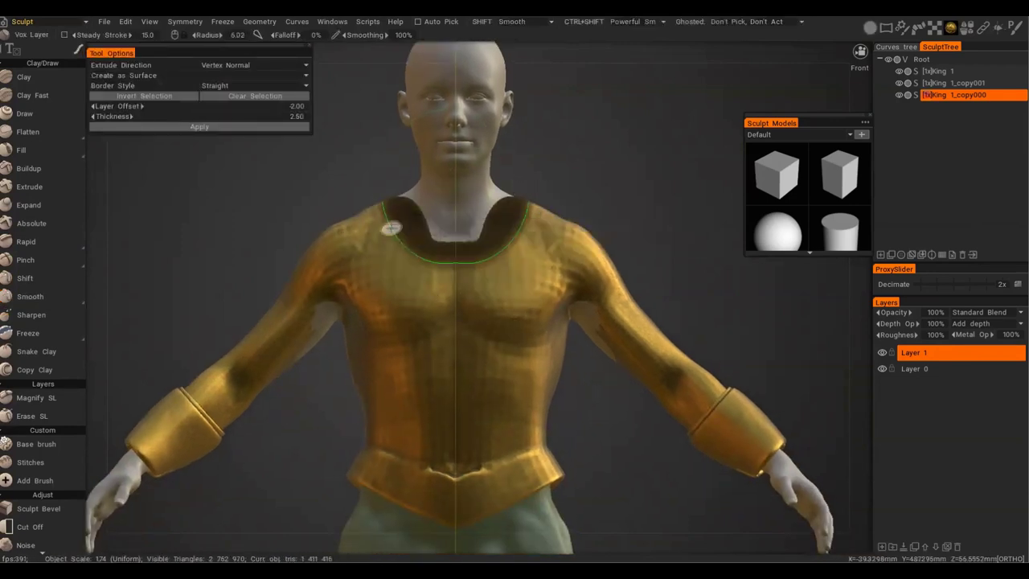
key(KP_8)
mouse_move(524, 222)
ctrl+mouse_down()
mouse_move(490, 255)
mouse_move(503, 246)
ctrl+mouse_up()
key(KP_2)
drag(605, 249, 460, 411)
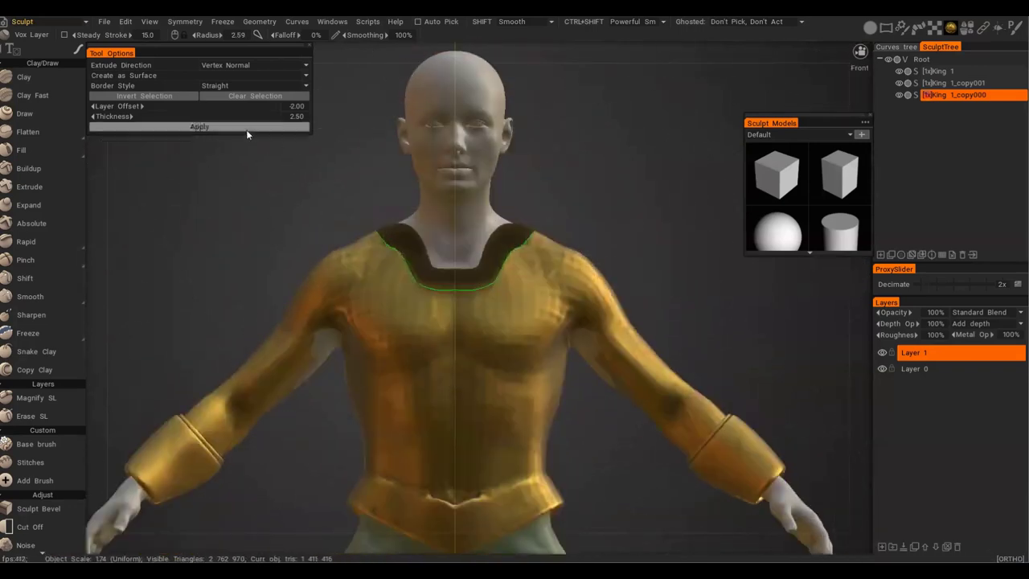
click(246, 127)
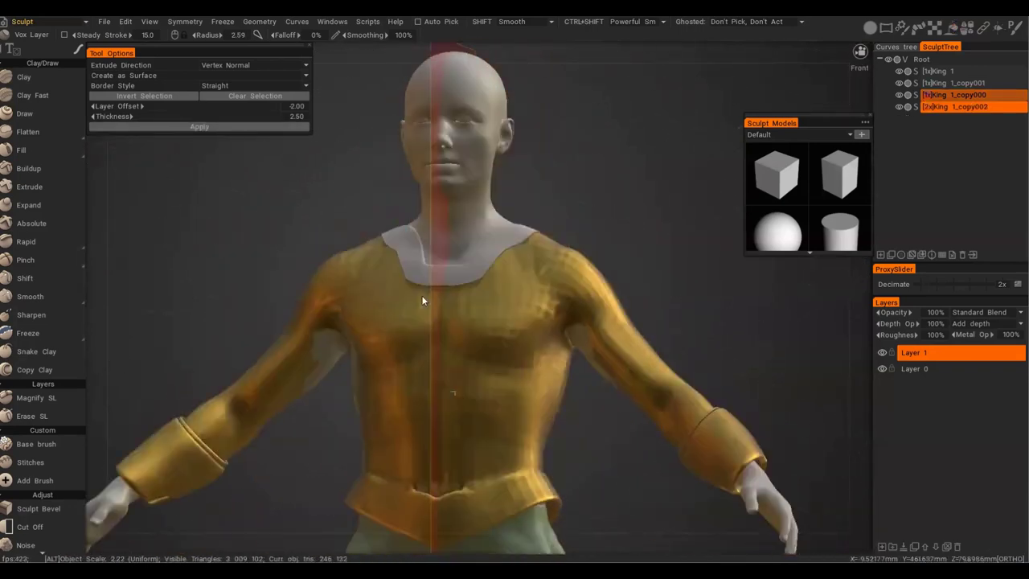
Select the shirt layer on its own and convert it from surface mode to voxels.
mouse_move(499, 402)
alt+right_down()
mouse_move(506, 410)
mouse_move(510, 357)
mouse_move(489, 331)
mouse_move(480, 359)
mouse_move(570, 299)
alt+right_up()
key(h)
click(916, 94)
click(409, 340)
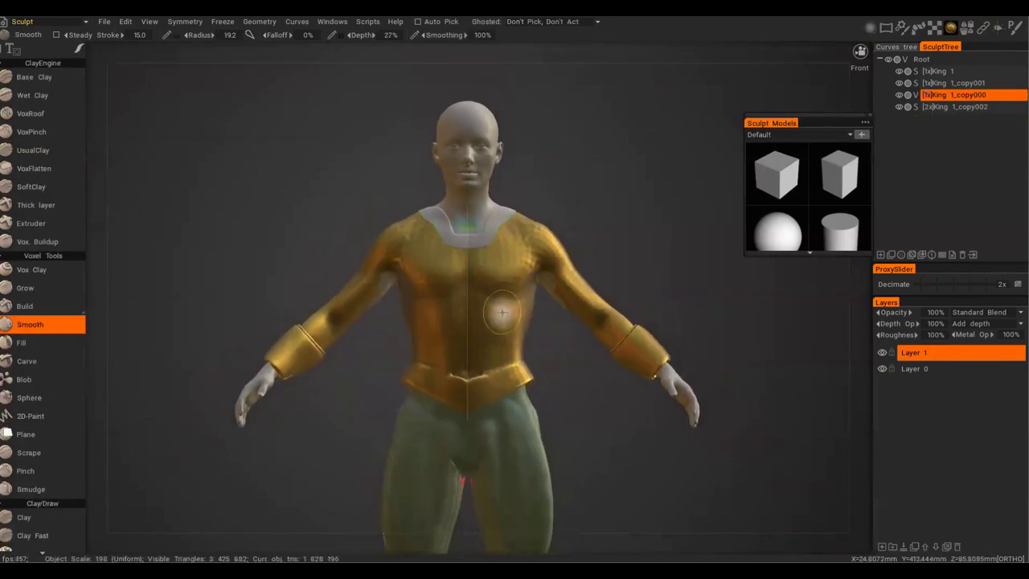
Split the shirt down its centre front with a rectangular Vox Hide, keeping the hidden half as a separate layer.
key(e)
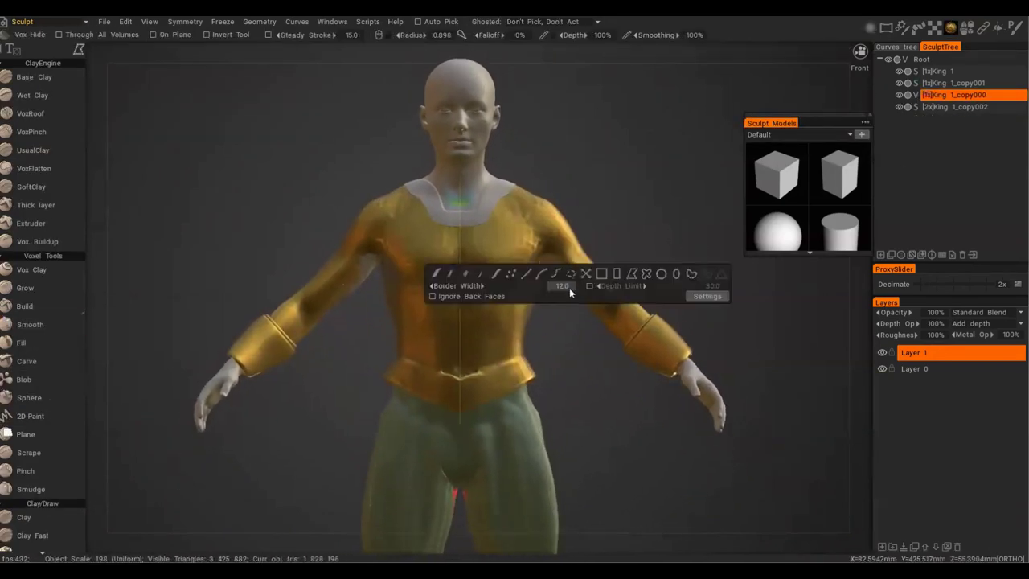
click(617, 273)
drag(485, 115, 669, 507)
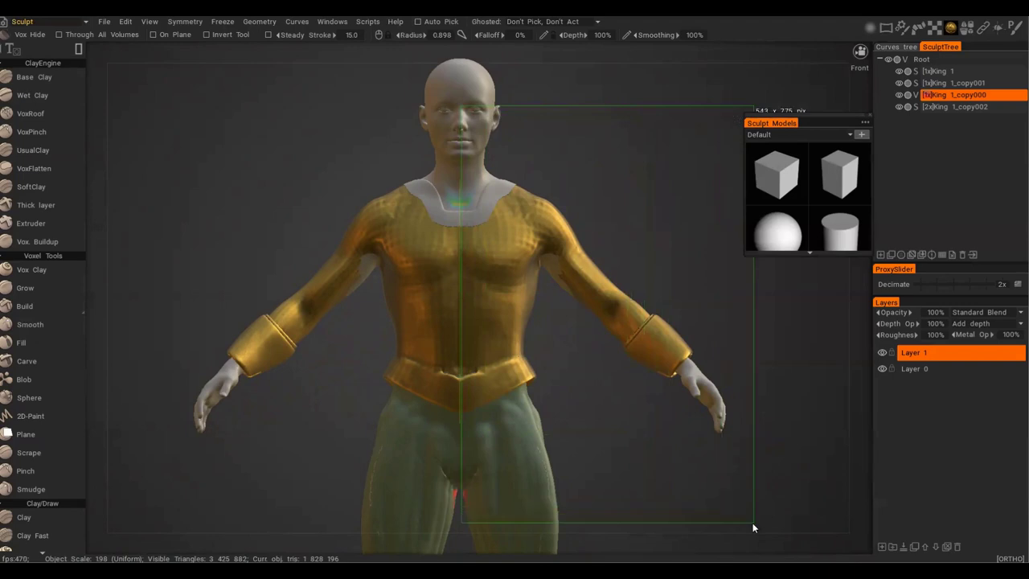
drag(735, 515, 738, 517)
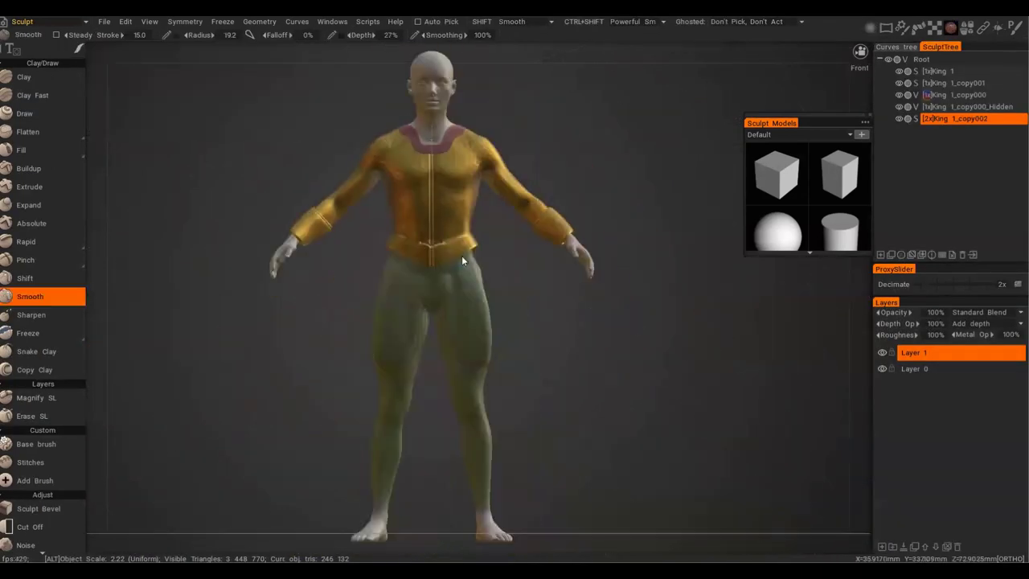
Try to add a cylinder primitive on a new layer and position it against the shirt's front as a button.
alt+right_drag(461, 258, 498, 227)
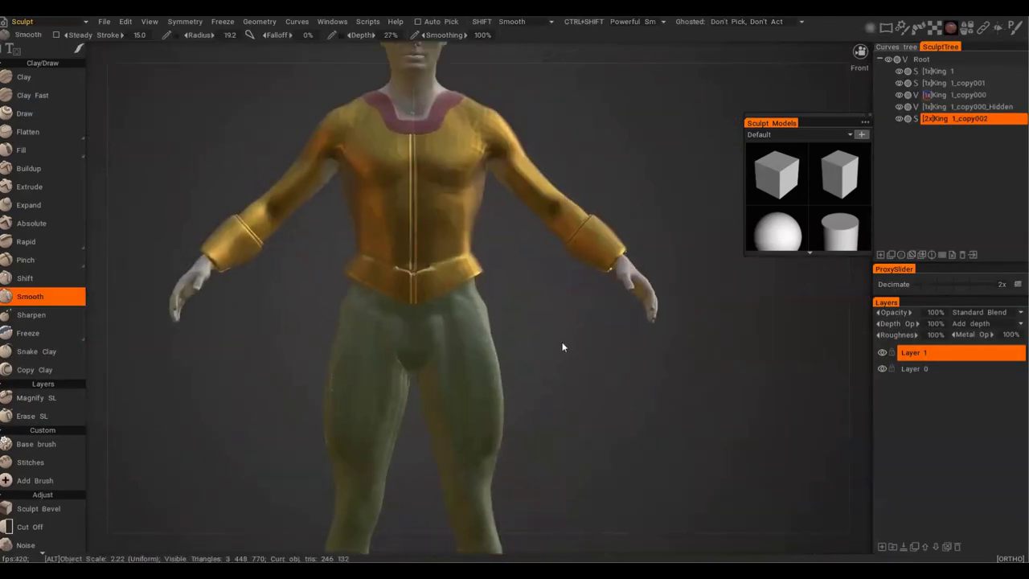
alt+middle_drag(498, 230, 595, 386)
click(880, 255)
key(space)
click(414, 126)
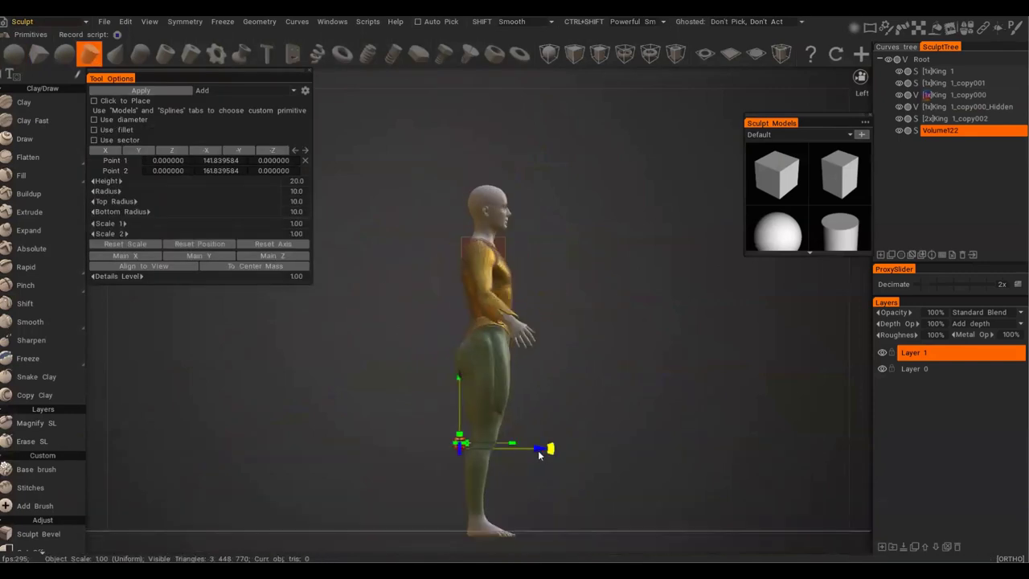
drag(555, 333, 545, 333)
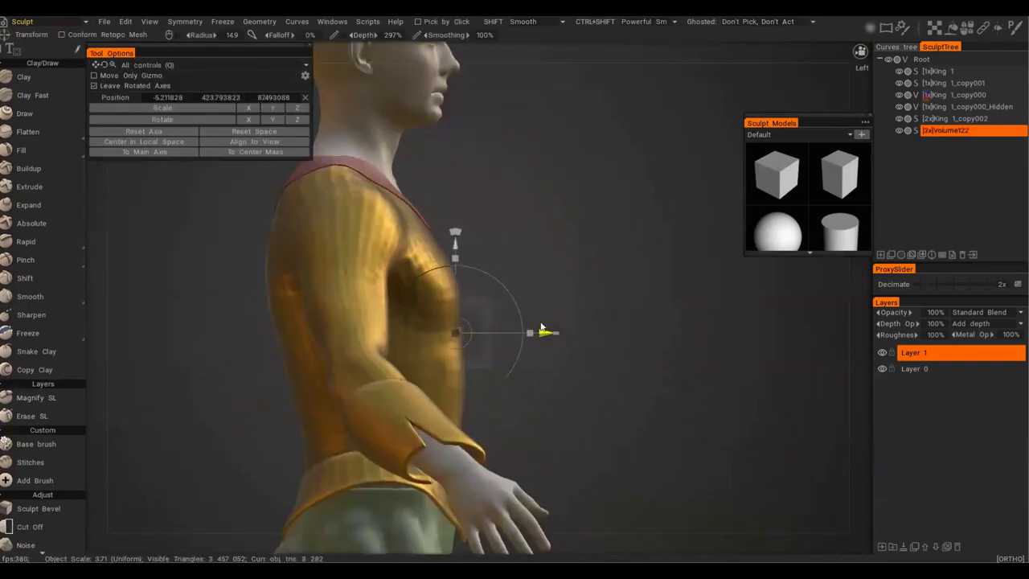
drag(545, 332, 542, 332)
drag(551, 376, 545, 376)
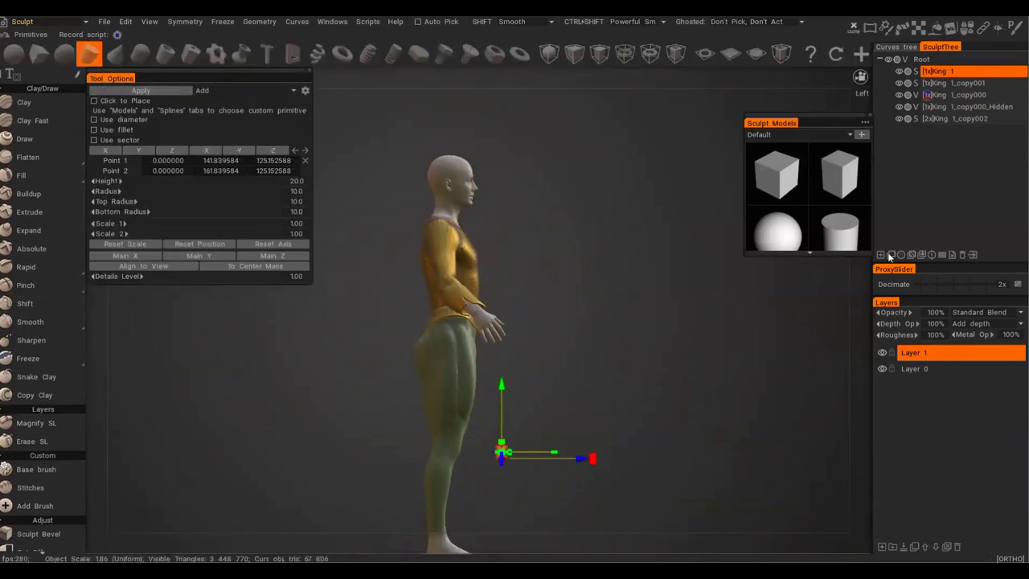
Apply a new small cylinder as a button and place child instances of it down the shirt's front opening.
key(Return)
mouse_move(566, 364)
alt+right_down()
mouse_move(620, 289)
mouse_move(485, 311)
alt+right_up()
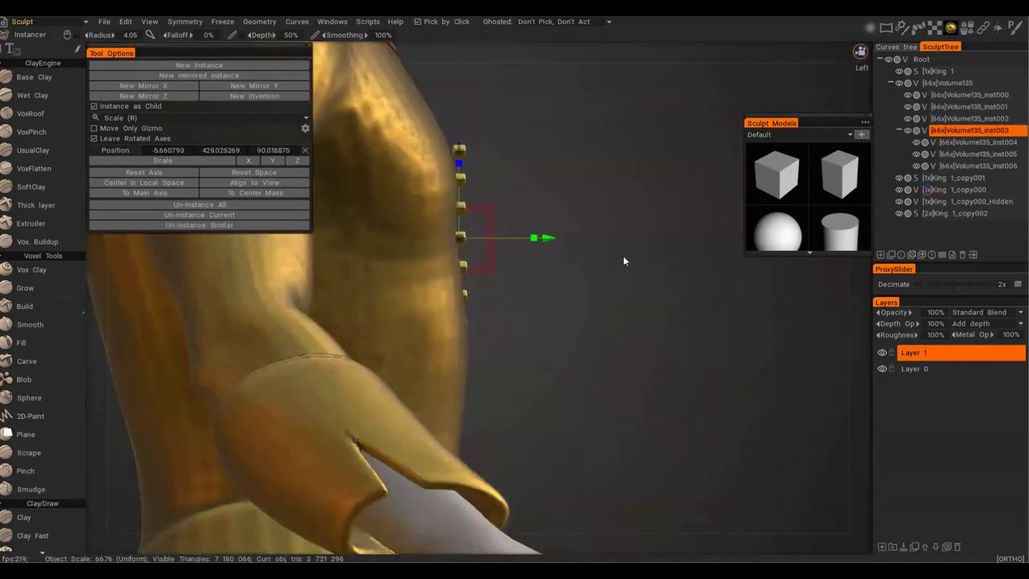
key(q)
alt+drag(524, 211, 590, 258)
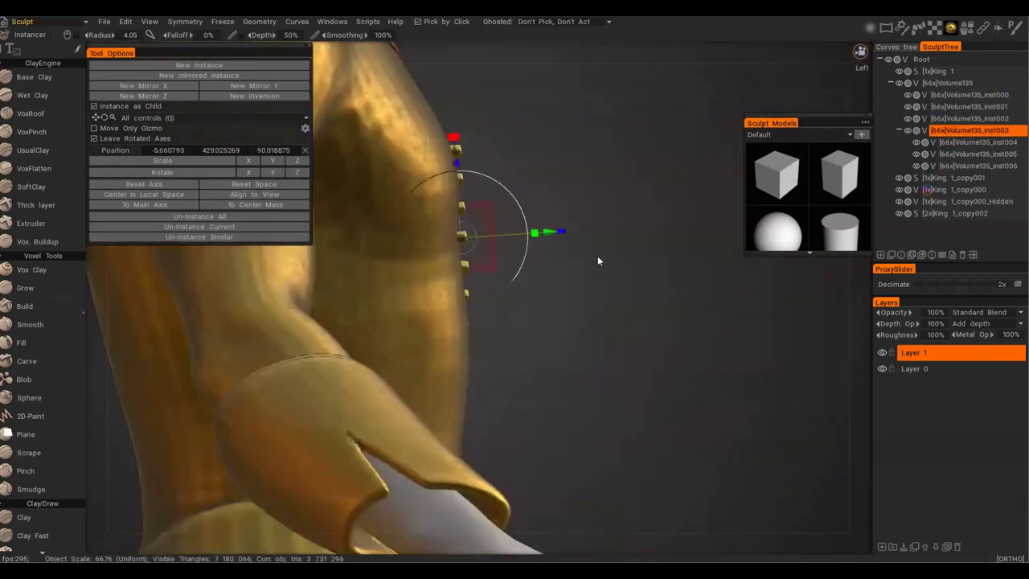
drag(513, 386, 588, 364)
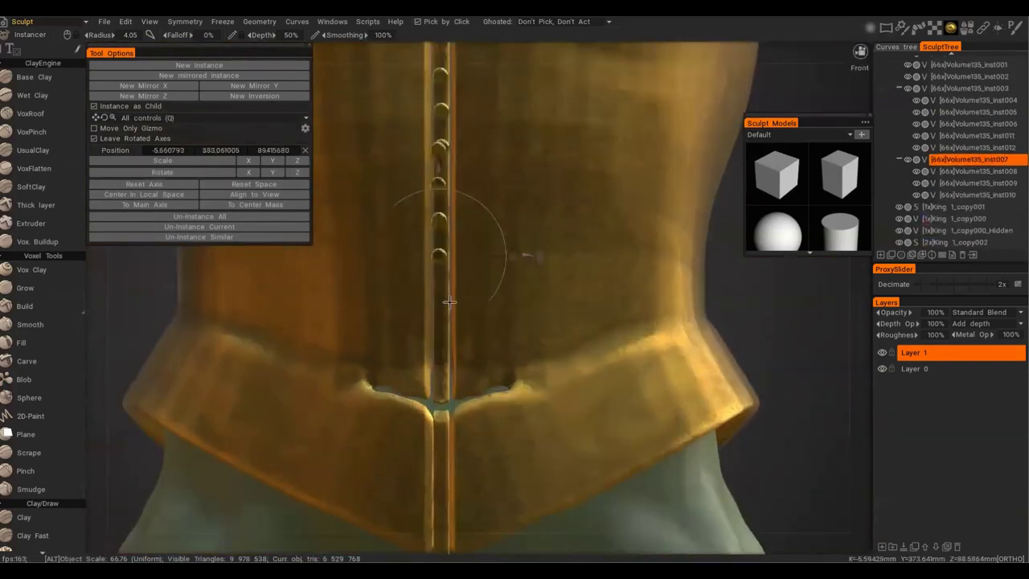
click(965, 208)
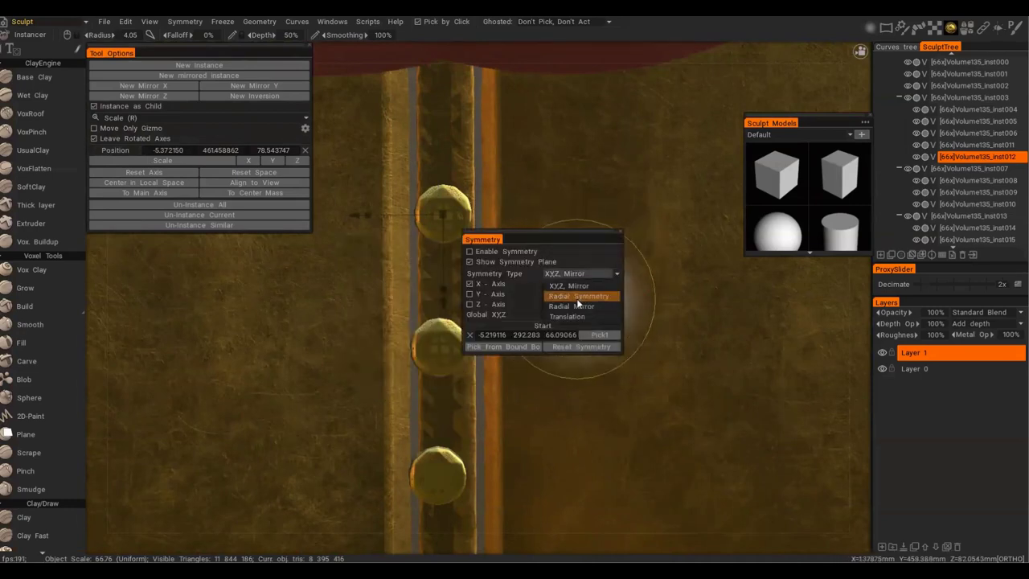
Enable radial symmetry on the top button and cut round holes through it with a circular Cut Off.
click(577, 296)
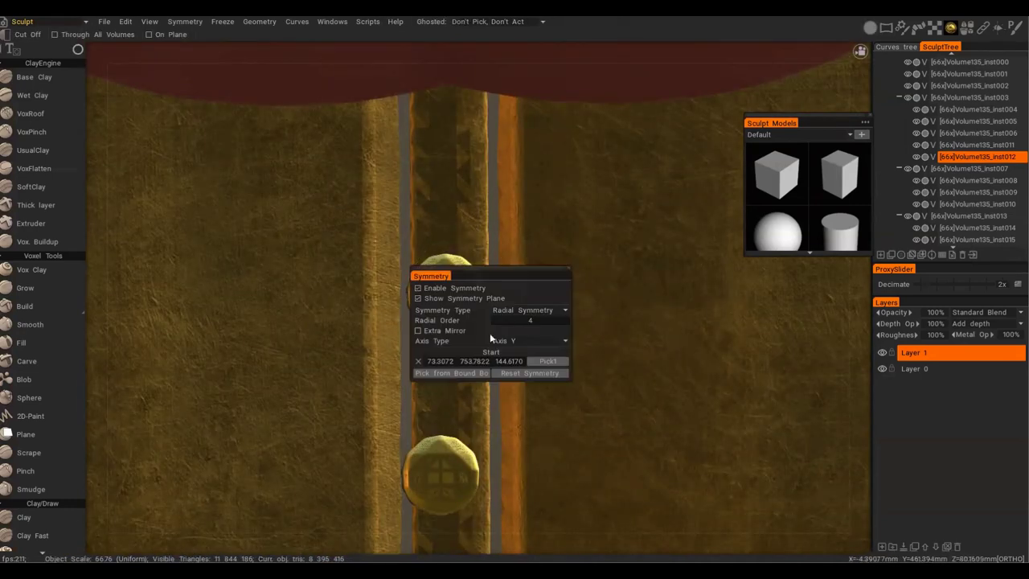
click(458, 292)
alt+drag(542, 329, 588, 278)
drag(445, 313, 464, 332)
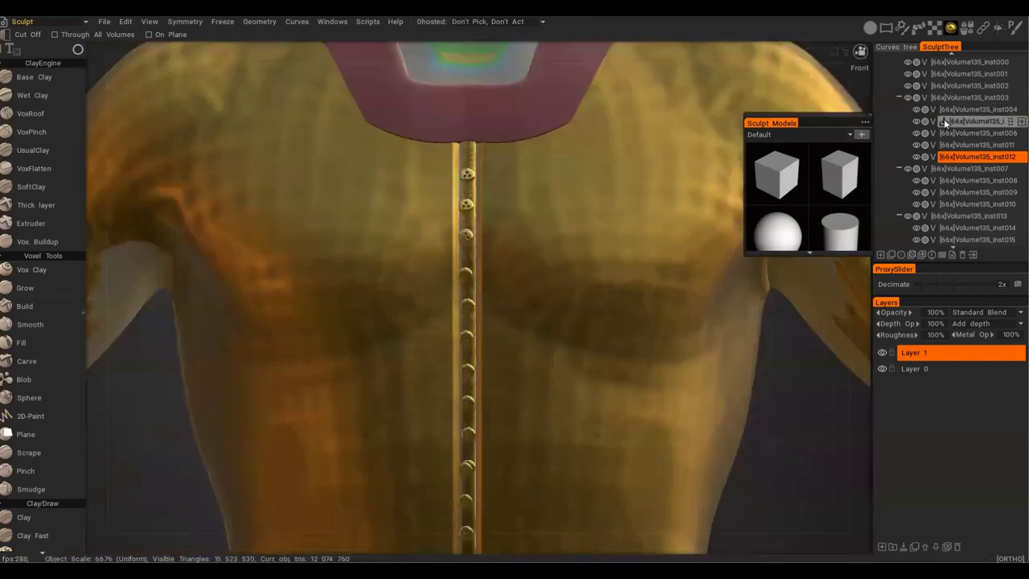
Duplicate one button, move the copy beside the torso, and place it under Root as a separate spare named button.
scroll(924, 98, up, 2)
click(890, 82)
right_click(955, 82)
alt+right_drag(534, 309, 656, 311)
key(h)
key(ctrl+t)
key(ctrl+d)
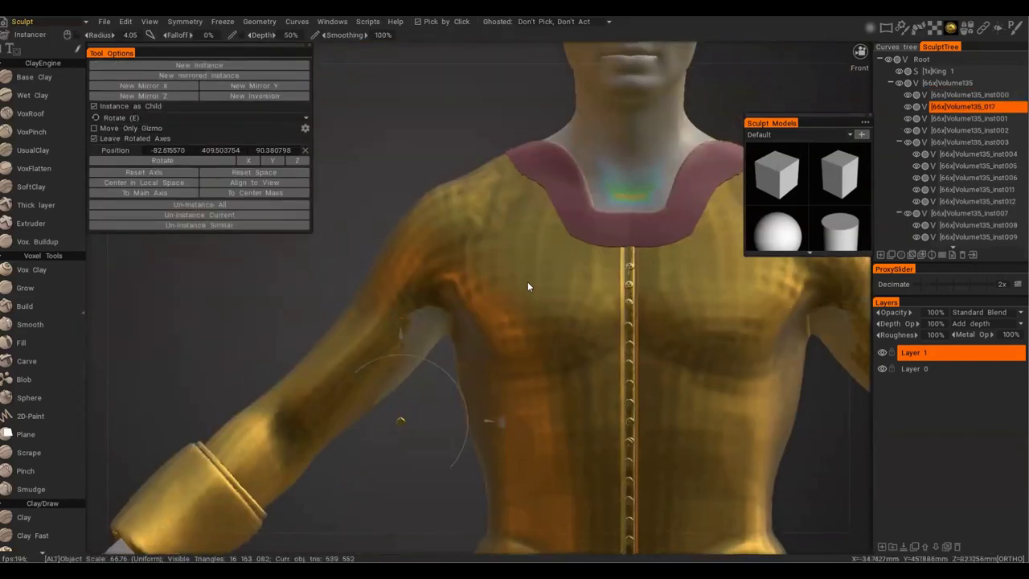
drag(969, 106, 964, 63)
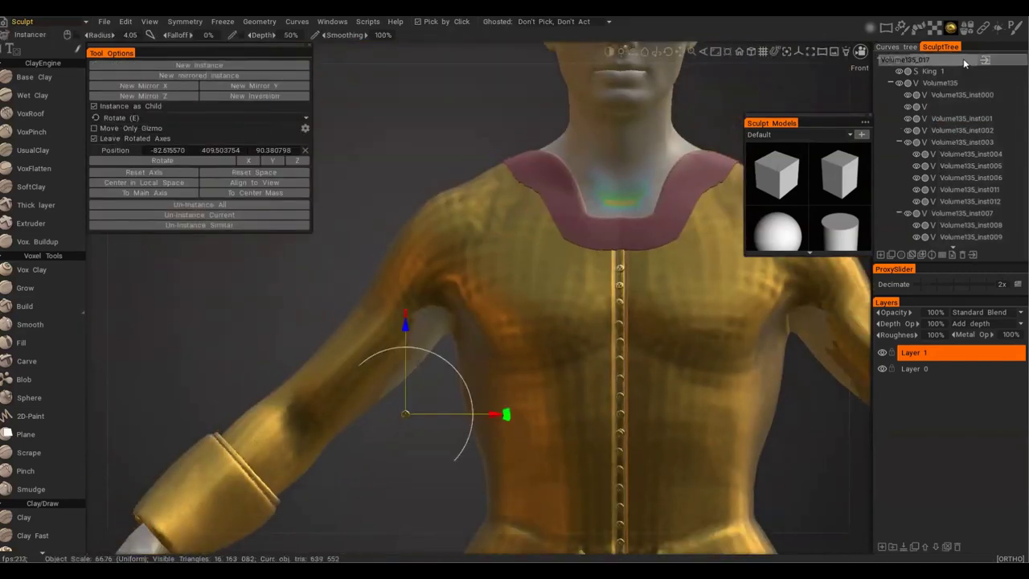
Merge the button instances into one layer at reduced density and adjust the positions of two separated buttons in the row.
right_click(923, 96)
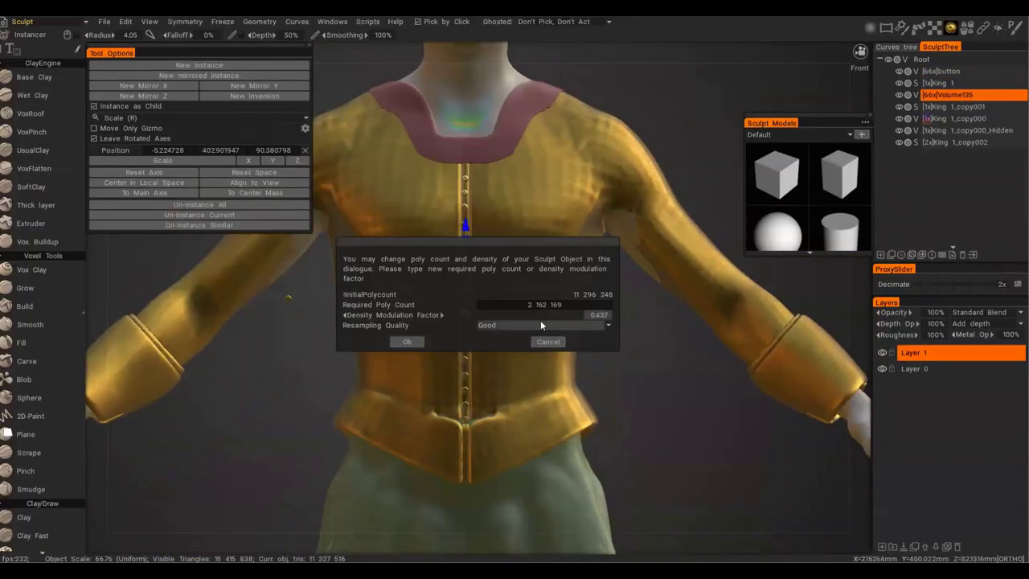
click(407, 343)
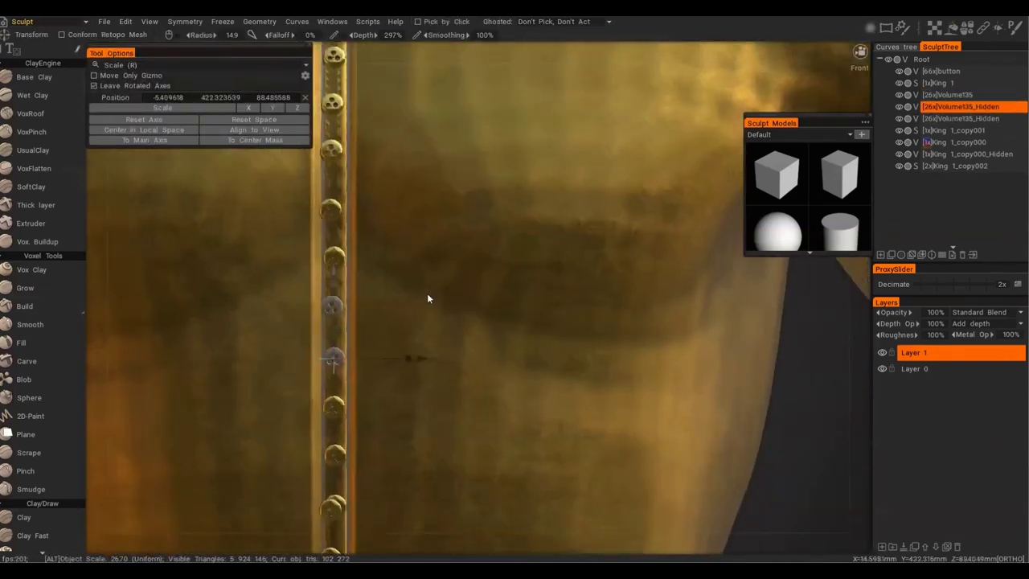
click(957, 118)
scroll(452, 336, up, 6)
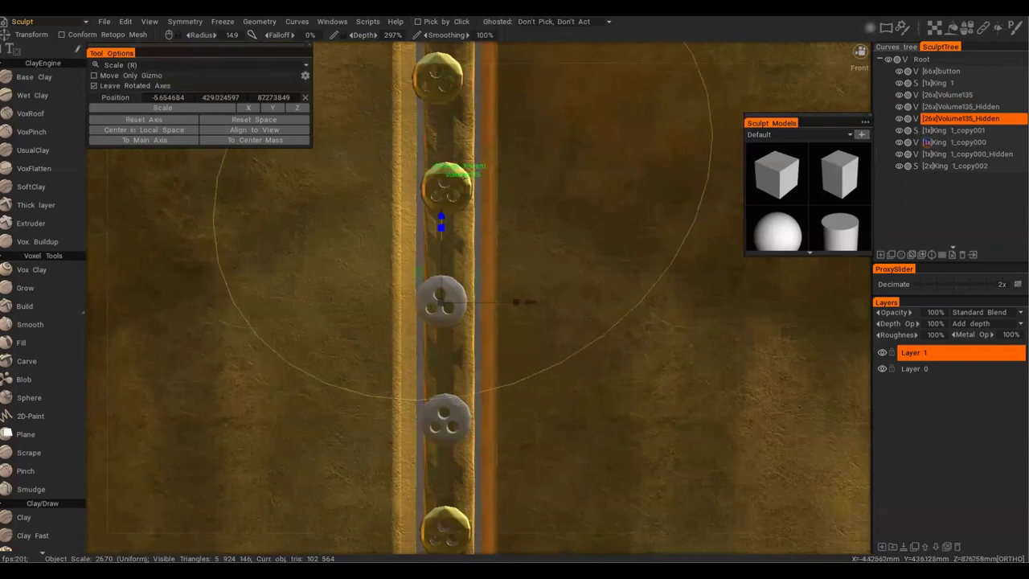
scroll(587, 218, down, 2)
Merge the separated buttons back into the row and resample both the row and the spare button to a lower density.
right_click(950, 95)
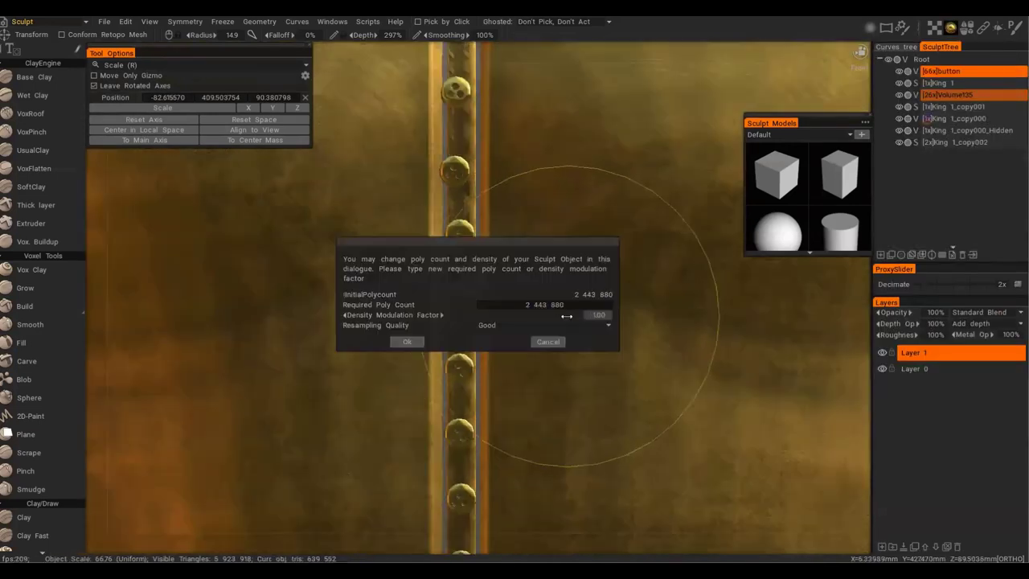
click(414, 341)
key(h)
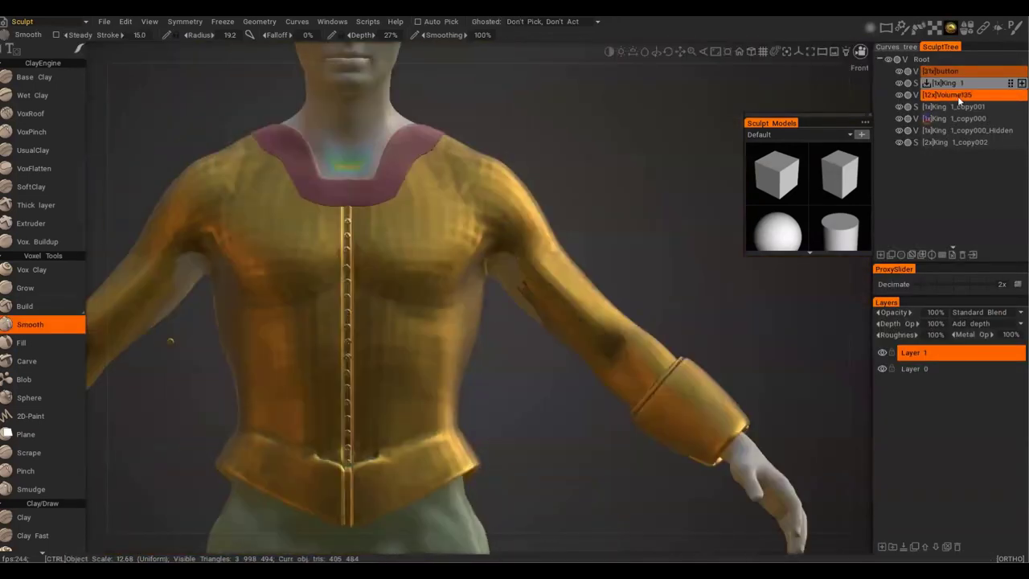
Keep only the button row selected and assign it a dark reddish shader.
click(958, 96)
mouse_move(952, 29)
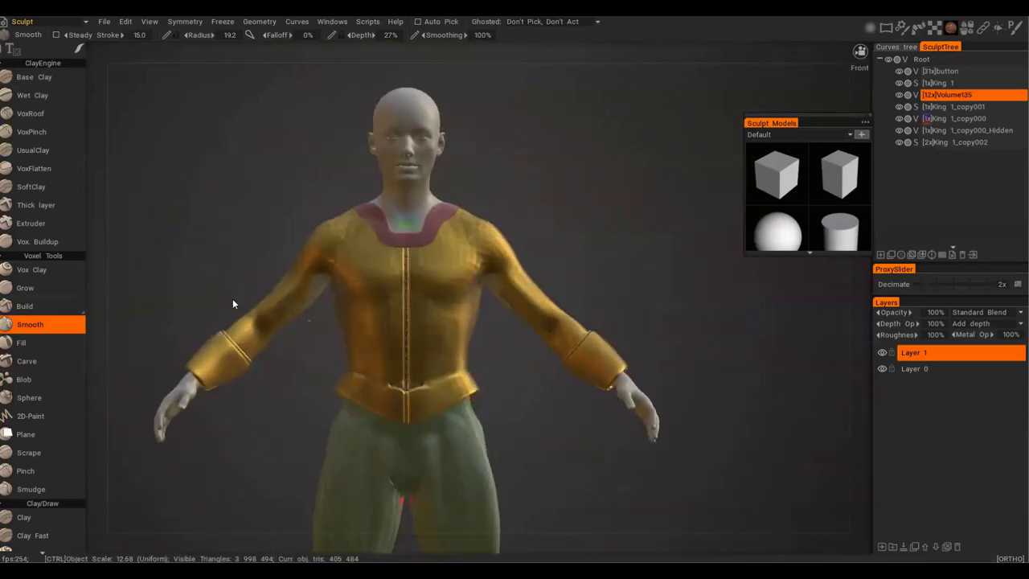
Select the upper part of the collar with the Pose tool and raise it into a flared, upright collar.
key(e)
click(540, 307)
drag(327, 146, 447, 333)
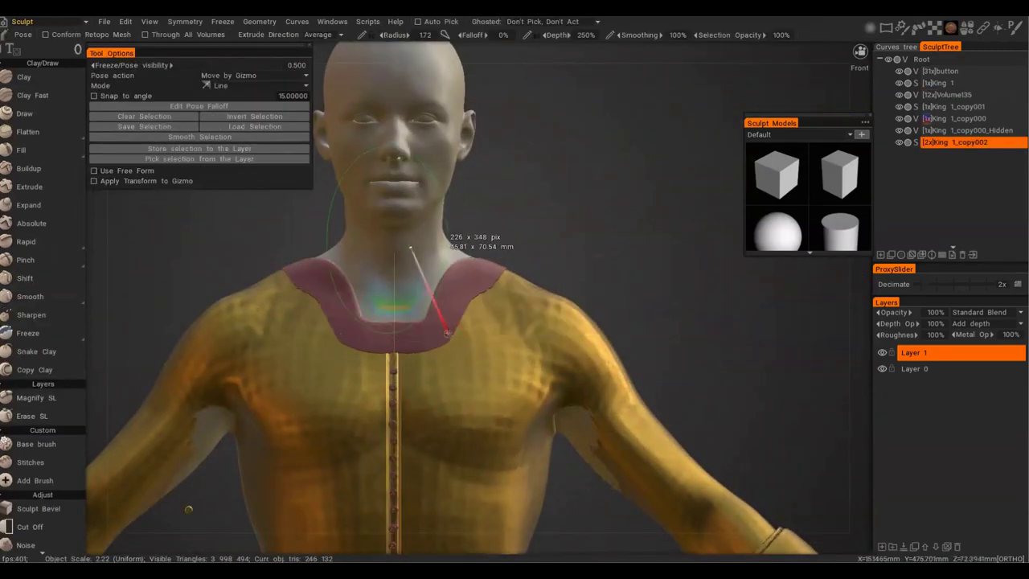
Convert the collar to voxels and smooth it with a smoothing degree of 2.00.
click(916, 142)
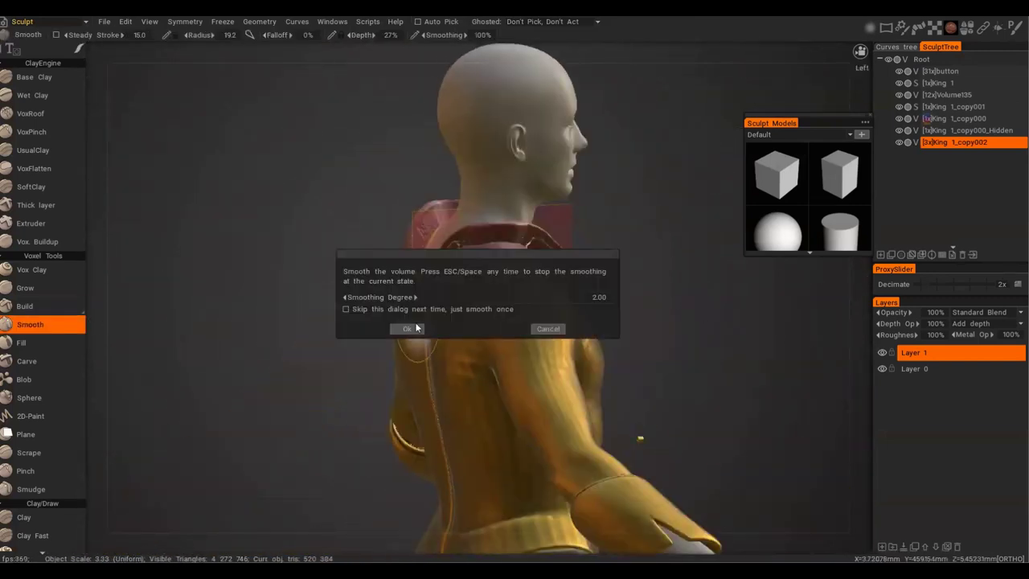
click(407, 329)
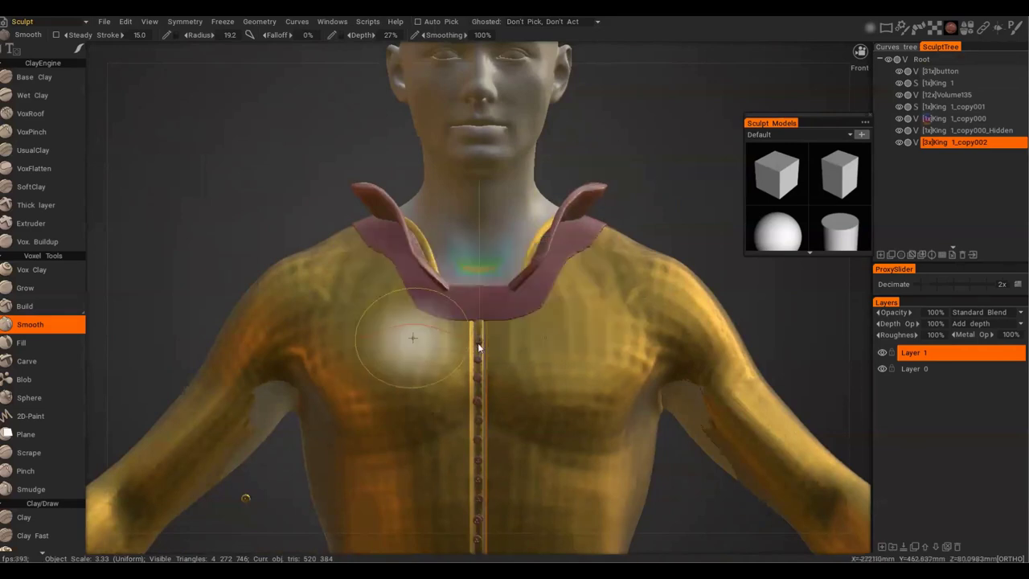
Resample the collar to a higher density and fill the crease where it meets the shoulder yoke.
click(409, 342)
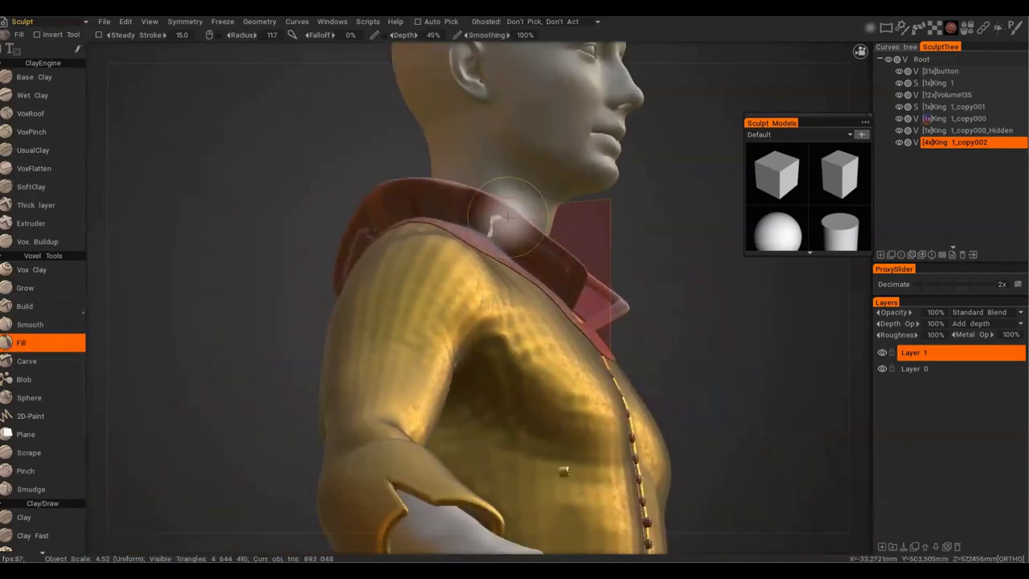
alt+drag(494, 197, 483, 307)
alt+drag(438, 259, 565, 246)
alt+right_drag(566, 246, 611, 266)
alt+drag(443, 221, 539, 380)
alt+right_drag(539, 381, 499, 367)
alt+drag(498, 368, 515, 353)
Apply the gold shader to the collar and its yoke so they match the jacket.
click(951, 28)
click(1009, 109)
alt+drag(482, 217, 646, 212)
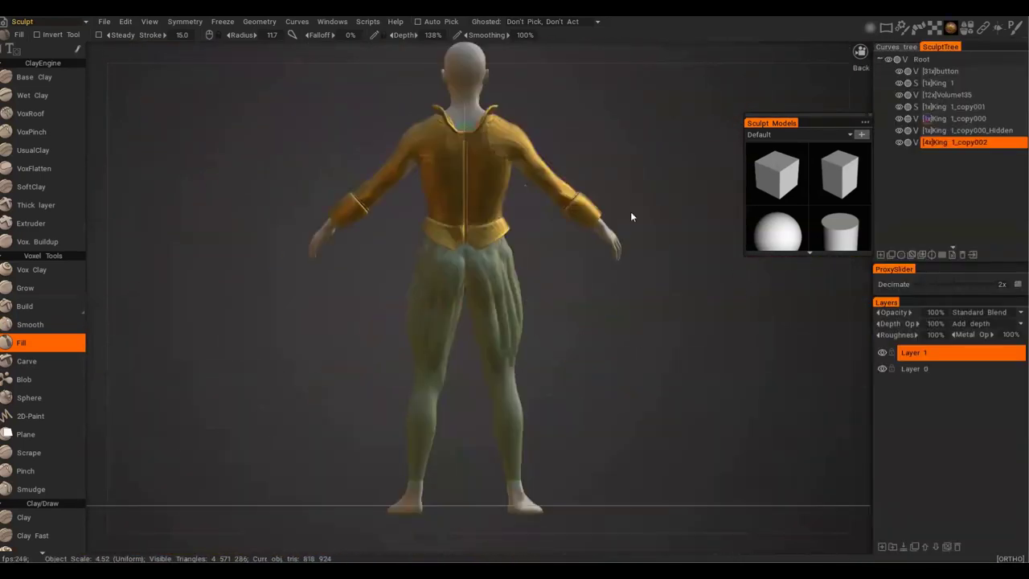
alt+right_drag(513, 305, 506, 314)
Separate the jacket's lower waist section into its own object.
key(h)
alt+drag(439, 212, 563, 215)
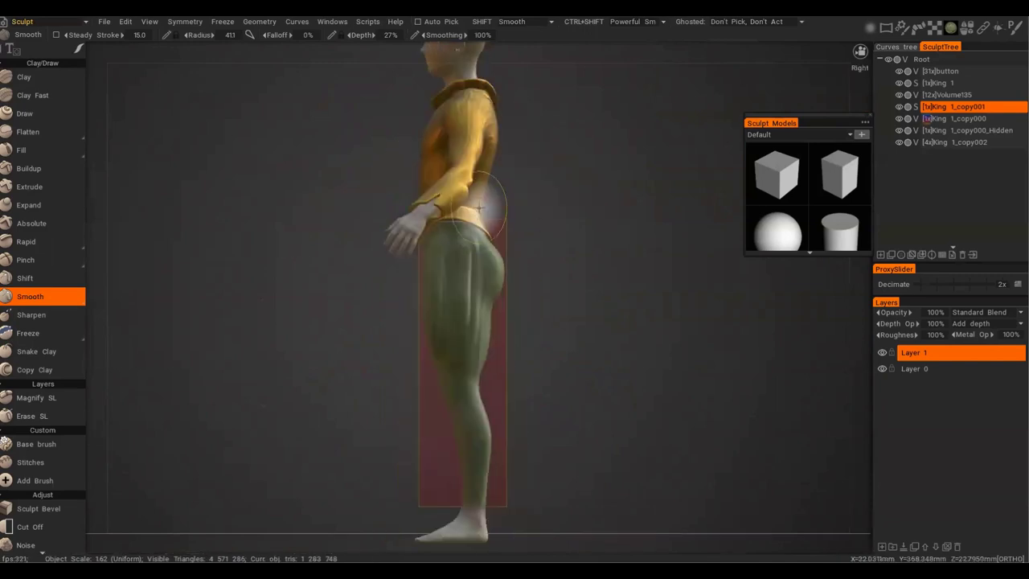
key(h)
alt+drag(424, 278, 546, 282)
alt+right_drag(482, 281, 513, 300)
drag(382, 351, 406, 301)
Flare the separated waist piece out over the hips with the Pose tool, using a line selection.
key(r)
mouse_move(531, 368)
alt+mouse_down()
mouse_move(597, 370)
mouse_move(657, 298)
alt+mouse_up()
mouse_move(566, 338)
alt+mouse_down()
mouse_move(658, 368)
mouse_move(535, 415)
alt+mouse_up()
key(e)
click(558, 406)
drag(386, 366, 599, 434)
mouse_move(535, 434)
alt+mouse_down()
mouse_move(474, 411)
mouse_move(535, 323)
alt+mouse_up()
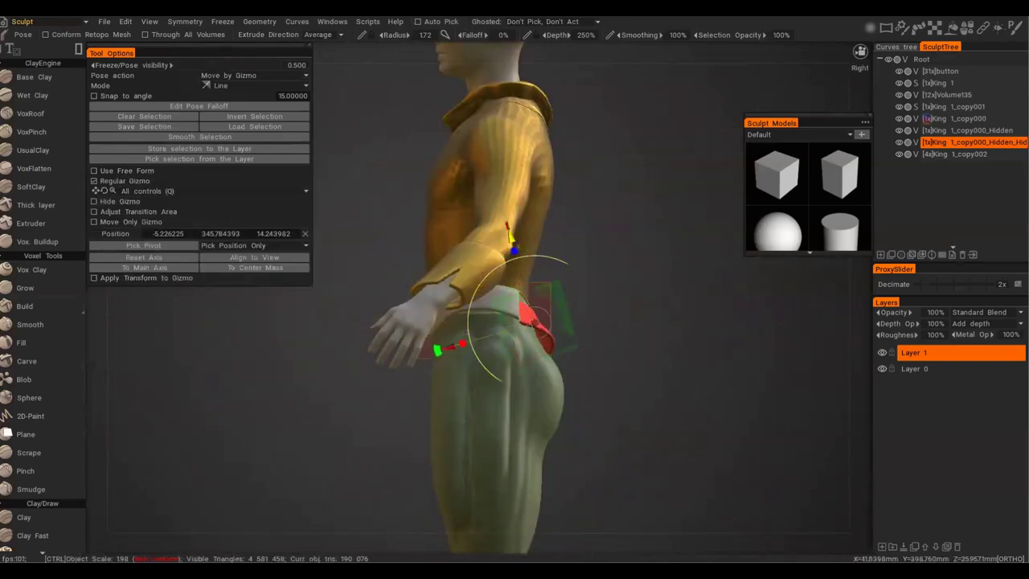
key(s)
alt+drag(534, 228, 533, 315)
key(p)
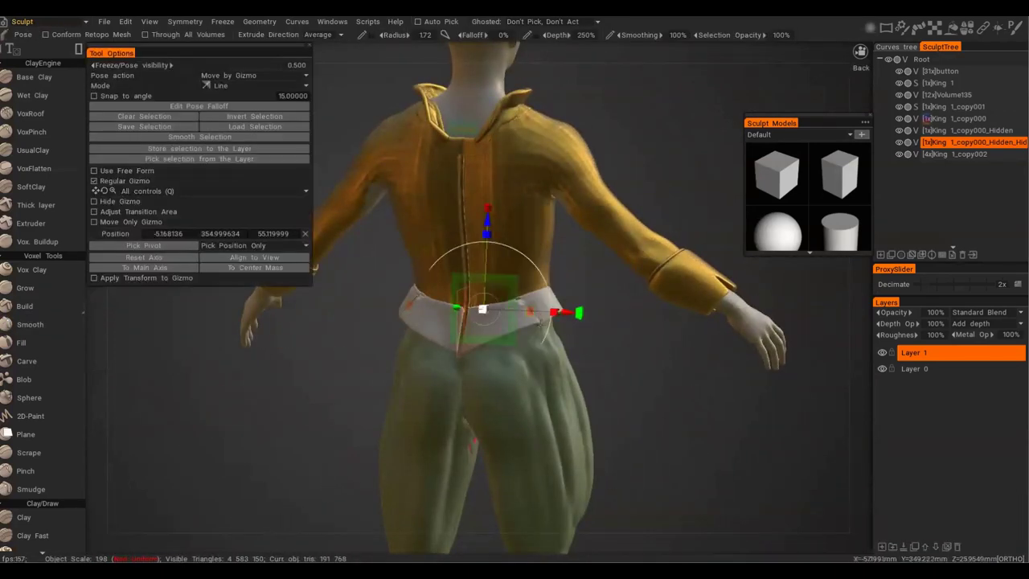
alt+drag(520, 220, 505, 217)
click(188, 139)
Smooth the jacket's waist piece and resample it to a higher density.
click(31, 325)
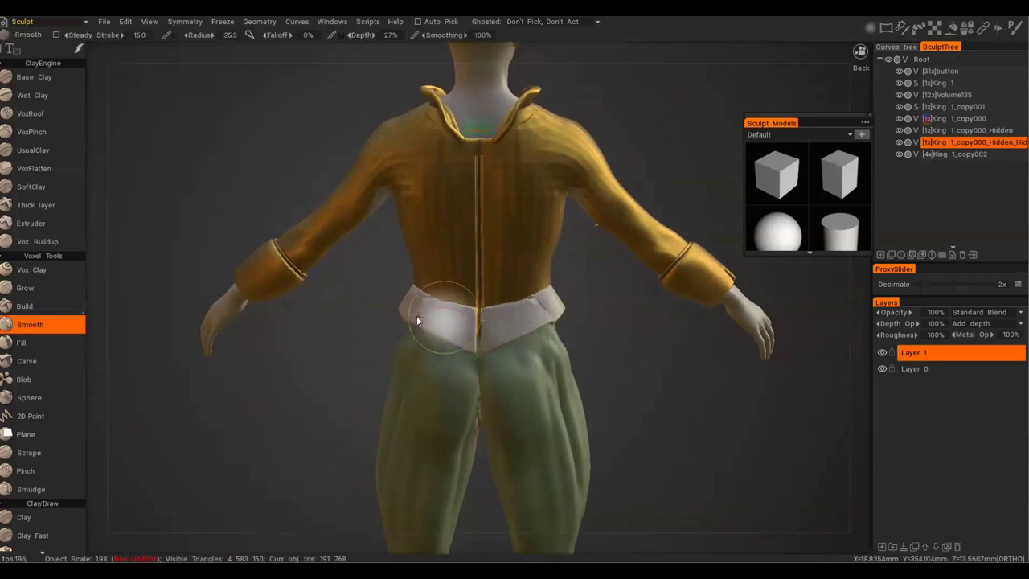
alt+drag(448, 317, 547, 346)
scroll(547, 313, up, 4)
click(413, 344)
mouse_move(417, 343)
alt+mouse_down()
mouse_move(638, 342)
mouse_move(538, 322)
mouse_move(466, 338)
alt+mouse_up()
scroll(467, 338, down, 5)
Apply the gold shader to the jacket's waist piece.
mouse_move(951, 29)
click(949, 161)
alt+drag(627, 266, 507, 278)
scroll(605, 221, down, 3)
Convert the green trousers from a surface to voxels.
key(h)
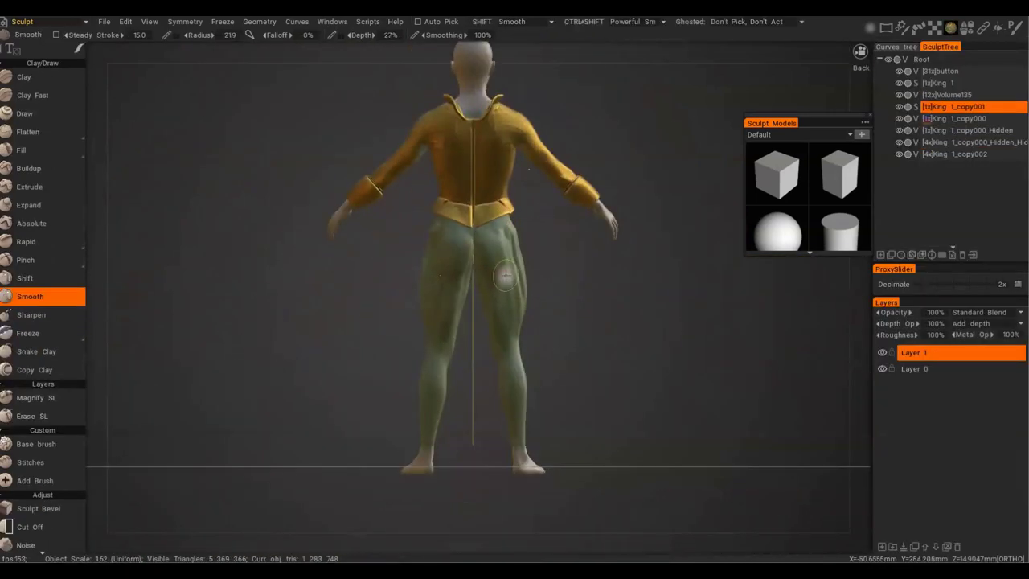
scroll(515, 275, up, 3)
click(916, 107)
click(414, 338)
Split the trousers at the knees with Vox Hide and apply the gold shader to the upper part.
scroll(501, 344, down, 2)
key(space)
click(443, 384)
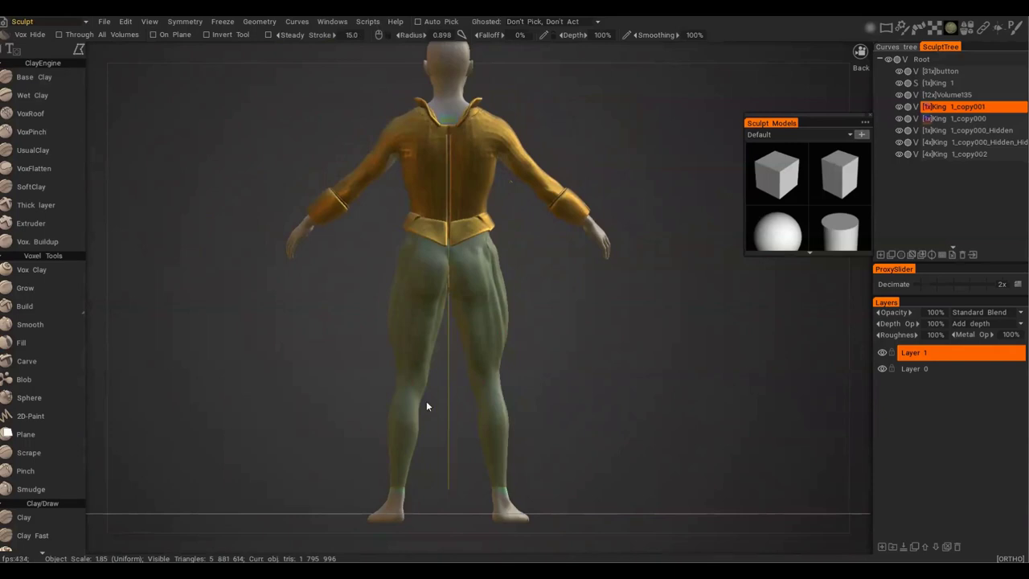
alt+drag(318, 299, 643, 353)
mouse_move(951, 28)
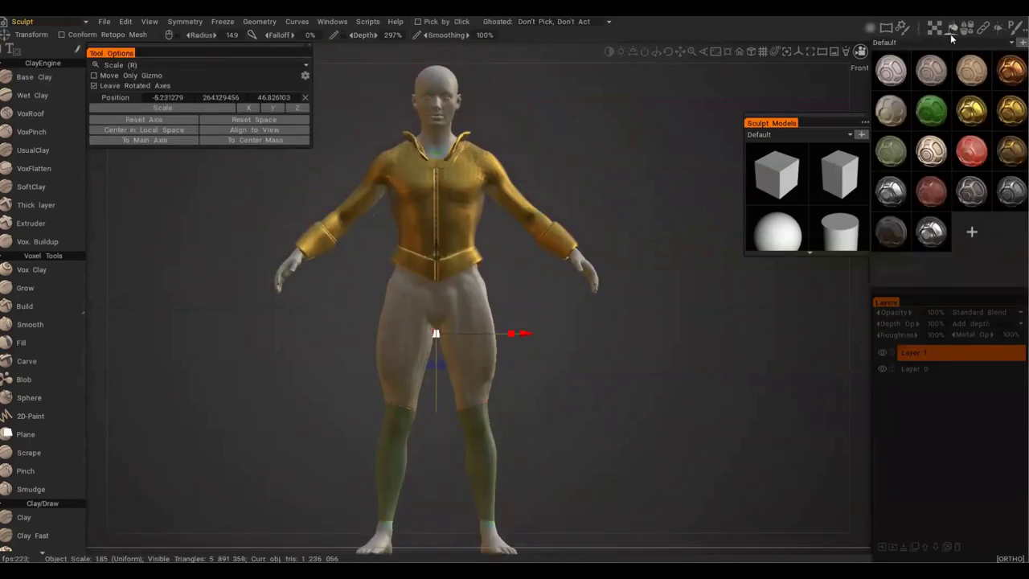
click(949, 161)
Scale the upper trouser part sideways with the Transform gizmo to adjust its fit on the thighs.
drag(519, 315, 542, 314)
scroll(554, 314, up, 3)
alt+middle_drag(563, 294, 563, 306)
drag(553, 254, 542, 255)
scroll(484, 269, up, 2)
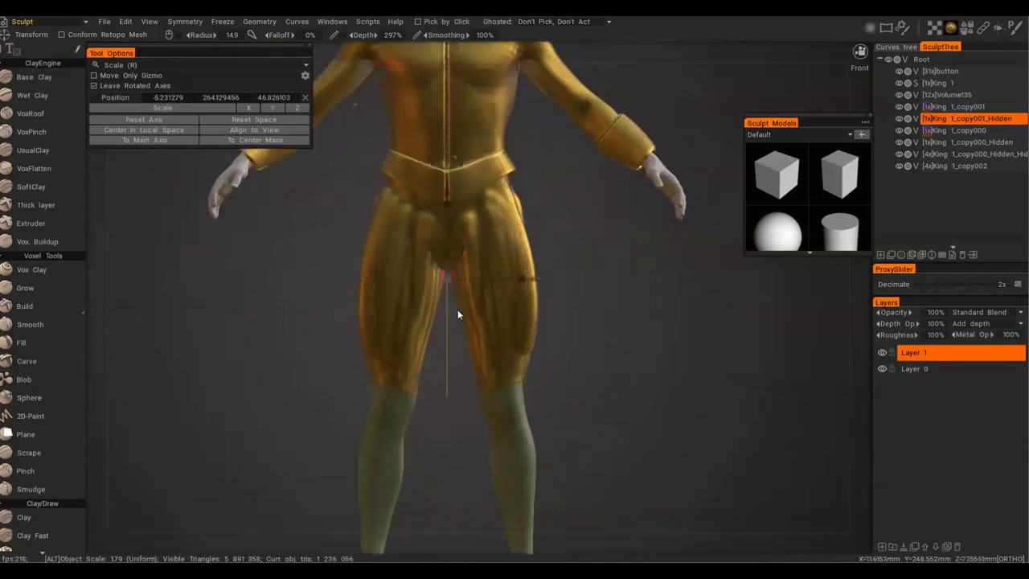
alt+middle_drag(483, 271, 456, 310)
Sculpt mirrored raised seams down the front of the upper trousers with Base Clay.
click(49, 78)
mouse_move(870, 28)
click(893, 97)
click(478, 329)
drag(461, 209, 480, 302)
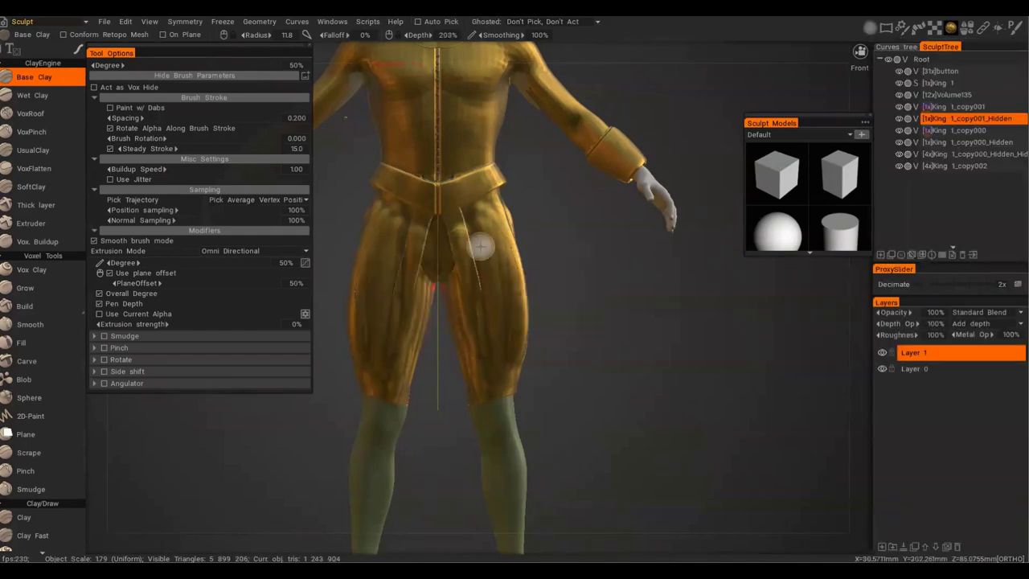
mouse_move(467, 249)
alt+mouse_down()
mouse_move(579, 271)
mouse_move(483, 213)
mouse_move(514, 197)
alt+mouse_up()
Sculpt decorative trim across the back of the hips, just below the waist piece.
alt+drag(482, 257, 627, 262)
drag(380, 201, 439, 217)
mouse_move(450, 233)
alt+mouse_down()
mouse_move(480, 244)
mouse_move(454, 233)
alt+mouse_up()
Sculpt decorative trim around the knee hems of the gold trousers with Base Clay.
drag(365, 390, 402, 404)
alt+drag(522, 265, 450, 265)
drag(460, 392, 497, 389)
alt+drag(514, 274, 442, 269)
drag(489, 399, 519, 392)
alt+drag(450, 265, 579, 277)
alt+right_drag(579, 277, 515, 354)
alt+drag(523, 354, 735, 364)
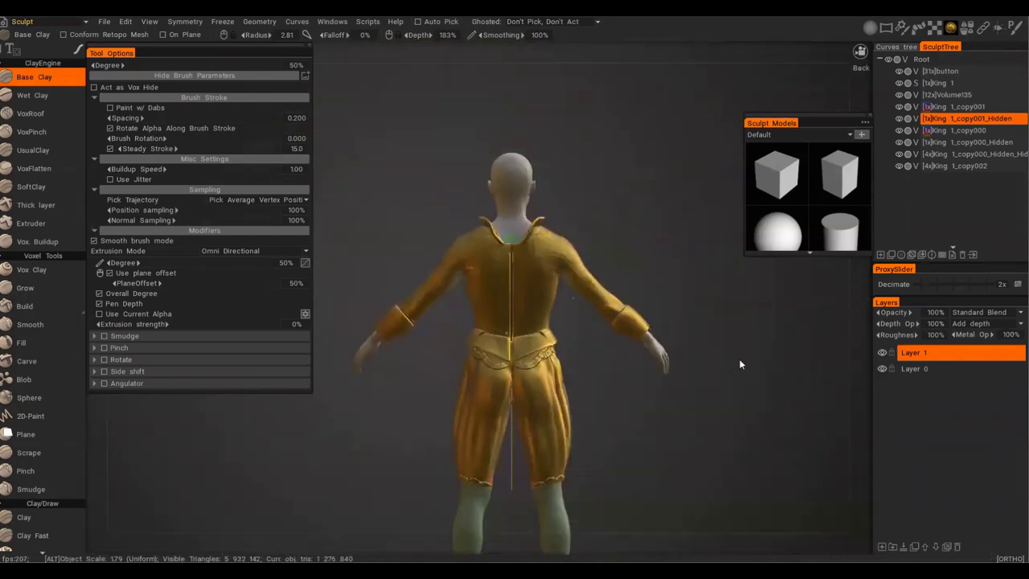
Move the King 1 body object to the top of the sculpt tree and make it active.
alt+middle_drag(595, 531, 582, 335)
click(1011, 83)
drag(1010, 82, 1005, 71)
alt+right_drag(573, 287, 544, 424)
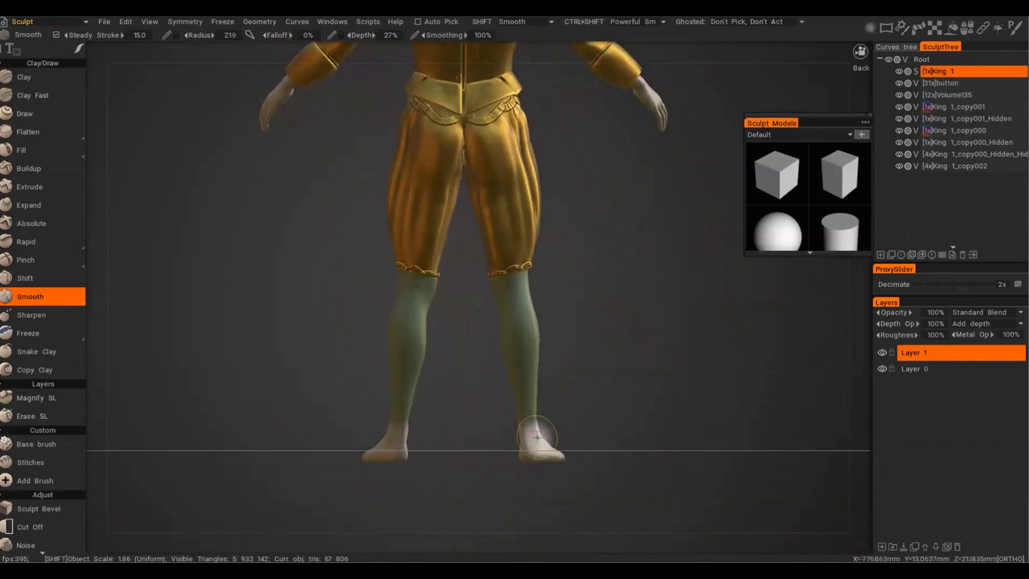
Try extruding a shell around the feet and lower legs with Vox Layer.
key(e)
click(499, 361)
alt+middle_drag(475, 416, 484, 408)
click(200, 127)
alt+drag(490, 333, 498, 366)
key(ctrl+z)
click(297, 117)
click(241, 127)
key(ctrl+z)
alt+right_drag(466, 402, 362, 364)
click(241, 127)
key(ctrl+z)
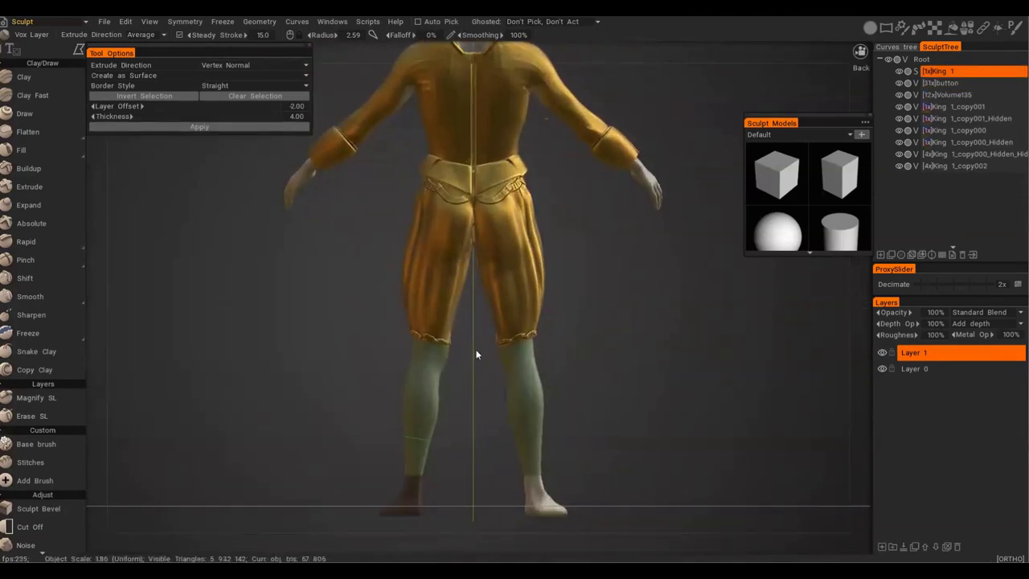
Select the feet and lower legs of the body and extrude them as boots with Vox Layer.
key(e)
alt+drag(369, 447, 340, 494)
click(201, 127)
mouse_move(346, 314)
alt+mouse_down()
mouse_move(465, 307)
mouse_move(611, 331)
alt+mouse_up()
click(233, 127)
alt+drag(273, 322, 515, 386)
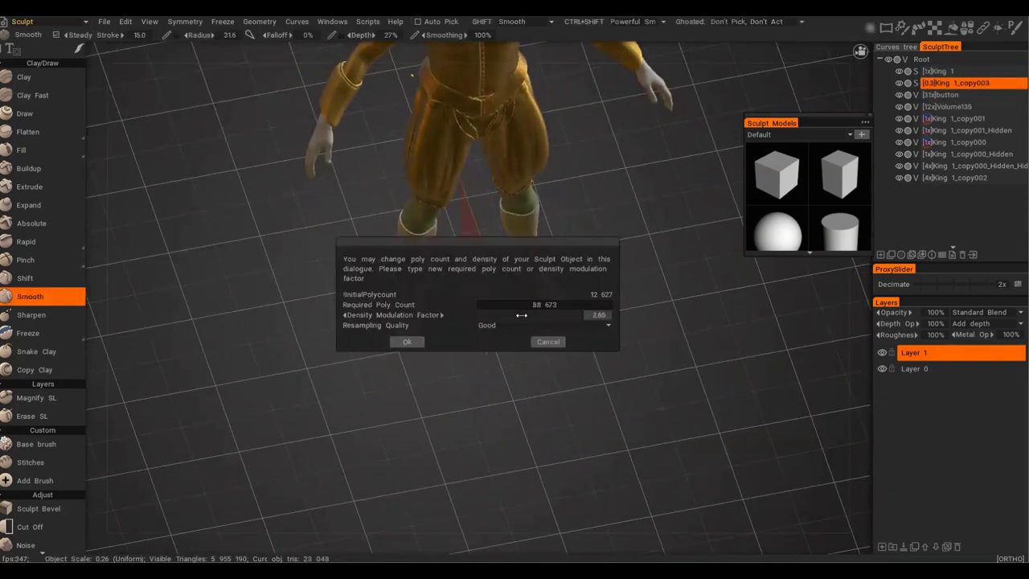
Resample the boots to a higher density and convert them to voxels.
click(414, 344)
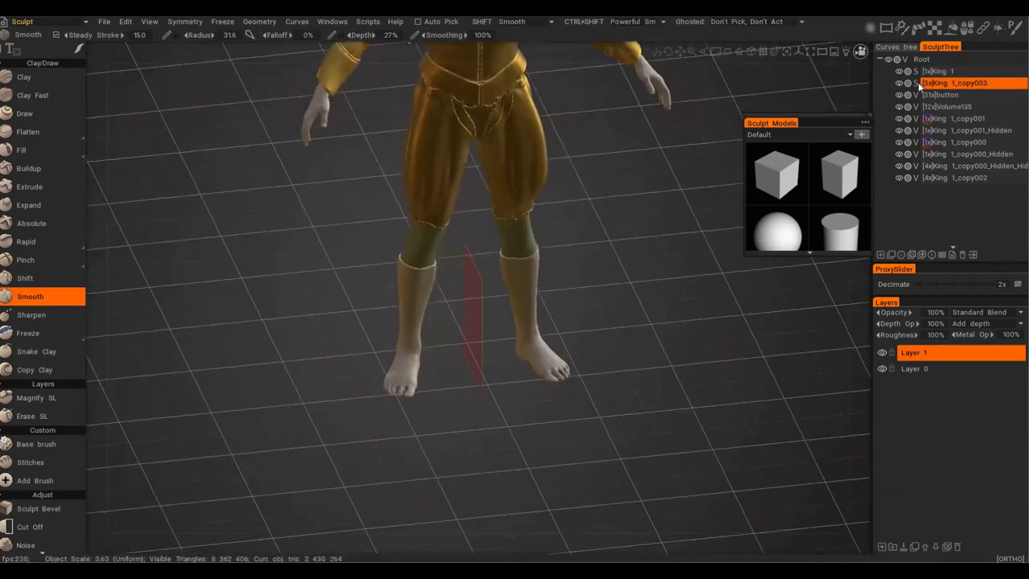
click(408, 341)
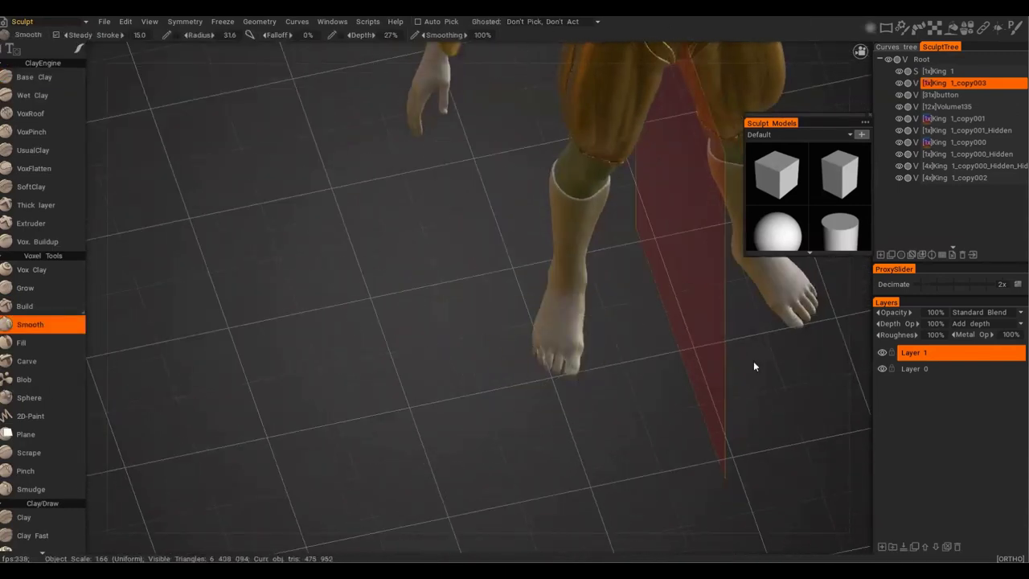
Fill the gaps between the boots' toes into a closed rounded shape and build up the toe area with Grow.
click(32, 343)
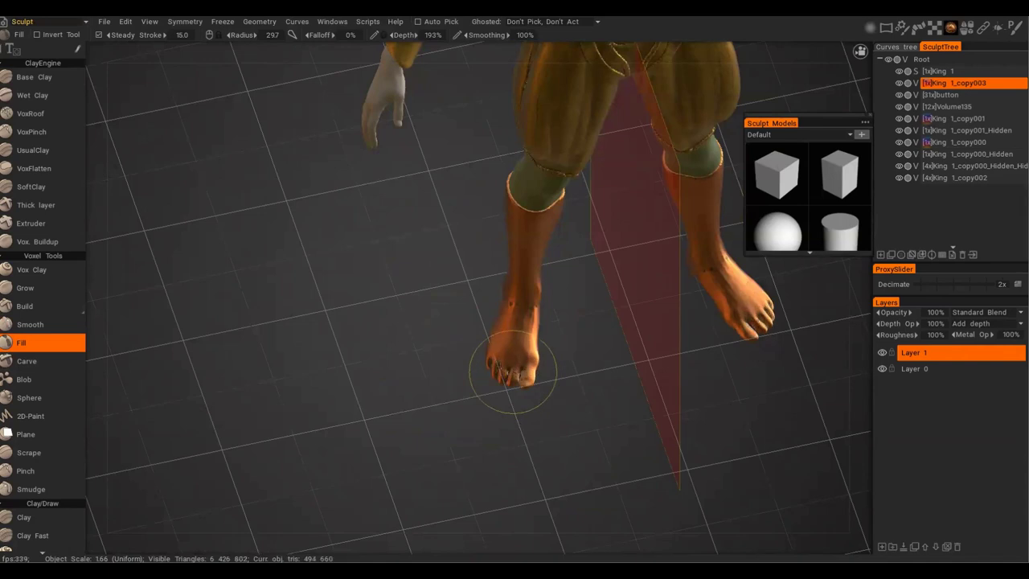
mouse_move(512, 374)
alt+mouse_down()
mouse_move(542, 348)
mouse_move(609, 429)
mouse_move(502, 365)
alt+mouse_up()
alt+drag(443, 382, 723, 353)
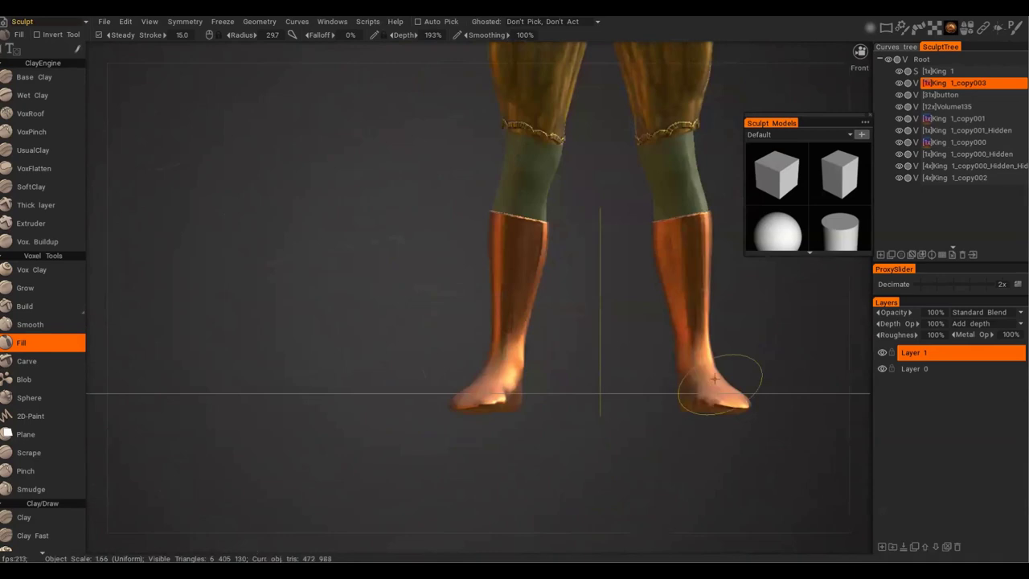
alt+drag(715, 379, 351, 393)
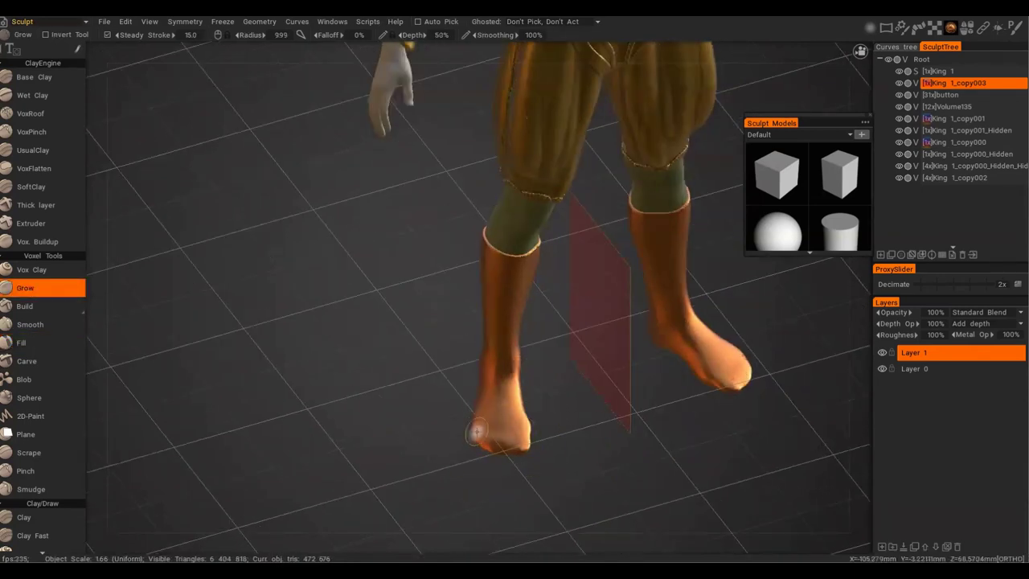
alt+drag(524, 413, 475, 272)
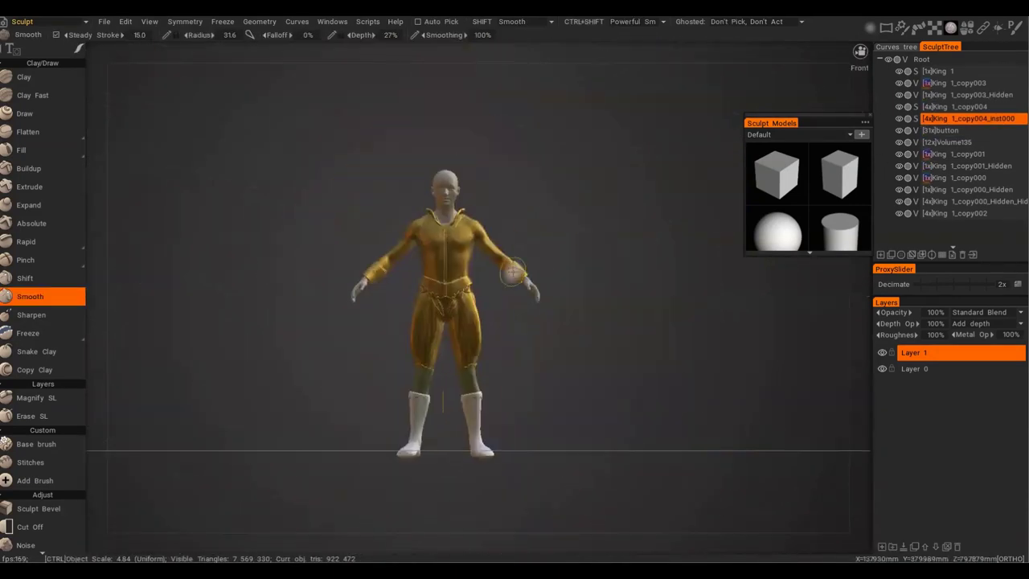
Select the top of the body's head with a rectangle and extrude it as a cap with Vox Layer.
alt+drag(659, 233, 432, 253)
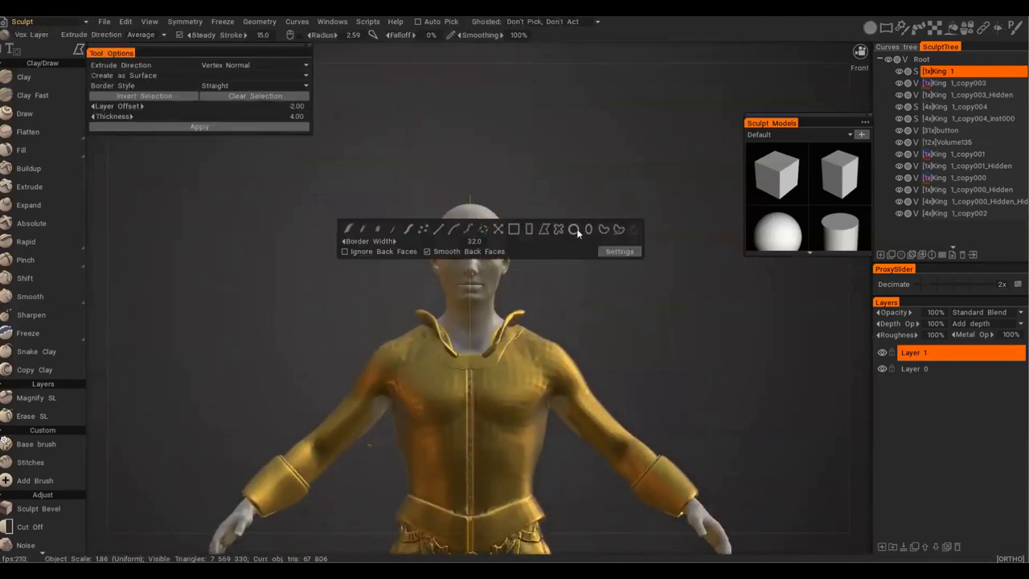
click(529, 230)
mouse_move(414, 237)
mouse_down()
mouse_move(611, 275)
mouse_move(516, 291)
mouse_move(550, 292)
mouse_up()
alt+drag(550, 292, 450, 175)
key(Return)
click(962, 83)
alt+right_drag(595, 185, 651, 202)
scroll(653, 203, up, 2)
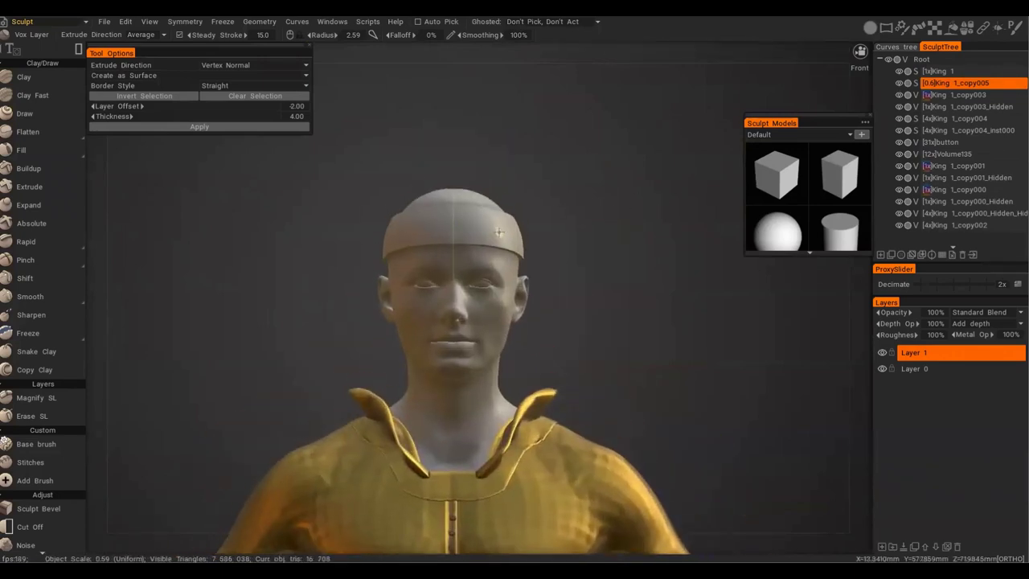
Set the symmetry to Radial Mirror of order 4 about Axis Y and extrude scalloped trim around the cap.
scroll(490, 229, up, 3)
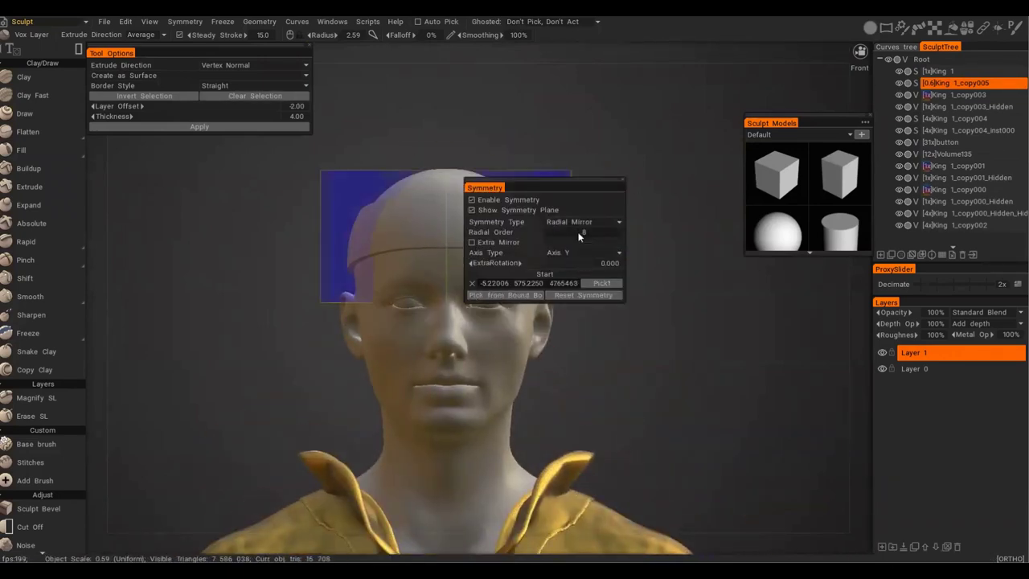
text(4)
key(Return)
alt+middle_drag(450, 451, 445, 223)
alt+drag(445, 223, 459, 201)
click(252, 129)
alt+middle_drag(460, 193, 459, 230)
Switch off the radial symmetry and extrude a U-shaped ornament at the cap's centre with Vox Layer.
key(s)
click(505, 219)
click(505, 221)
alt+middle_drag(390, 270, 356, 301)
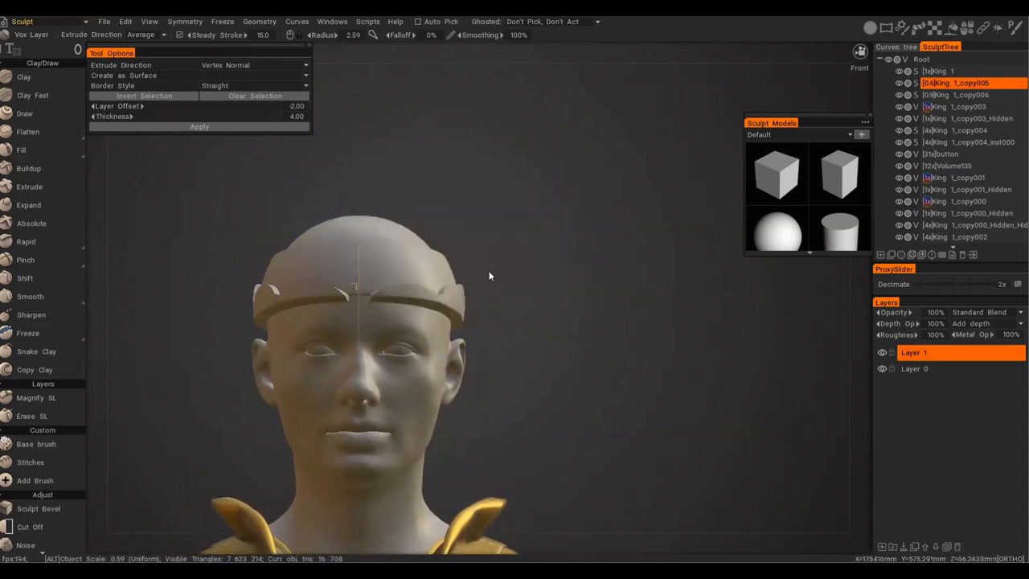
alt+right_drag(356, 301, 386, 286)
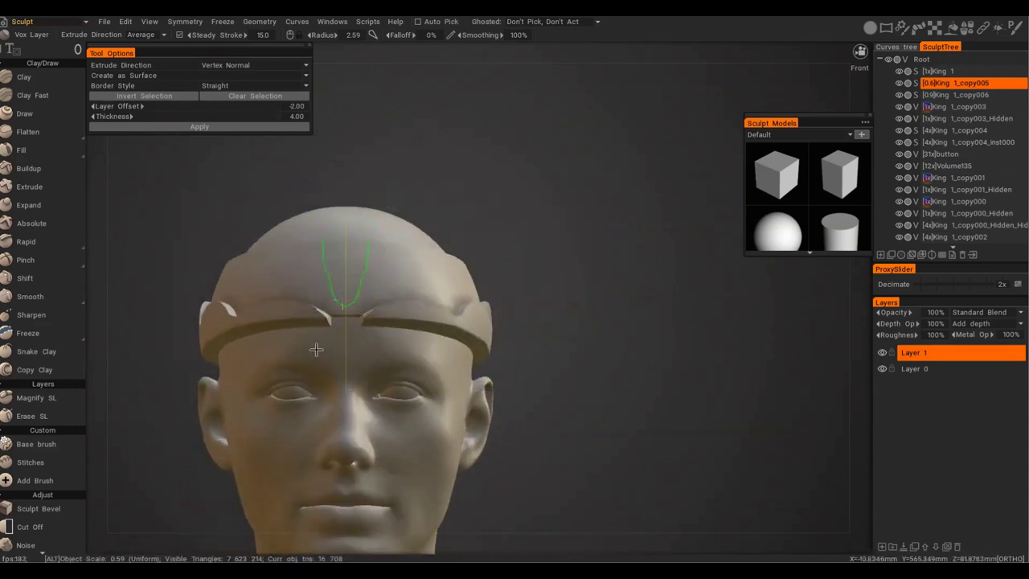
click(280, 126)
Make the cap active and set its radial symmetry order to 8.
alt+drag(497, 312, 515, 338)
alt+right_drag(514, 338, 451, 298)
key(h)
alt+drag(438, 291, 595, 301)
alt+right_drag(418, 301, 472, 295)
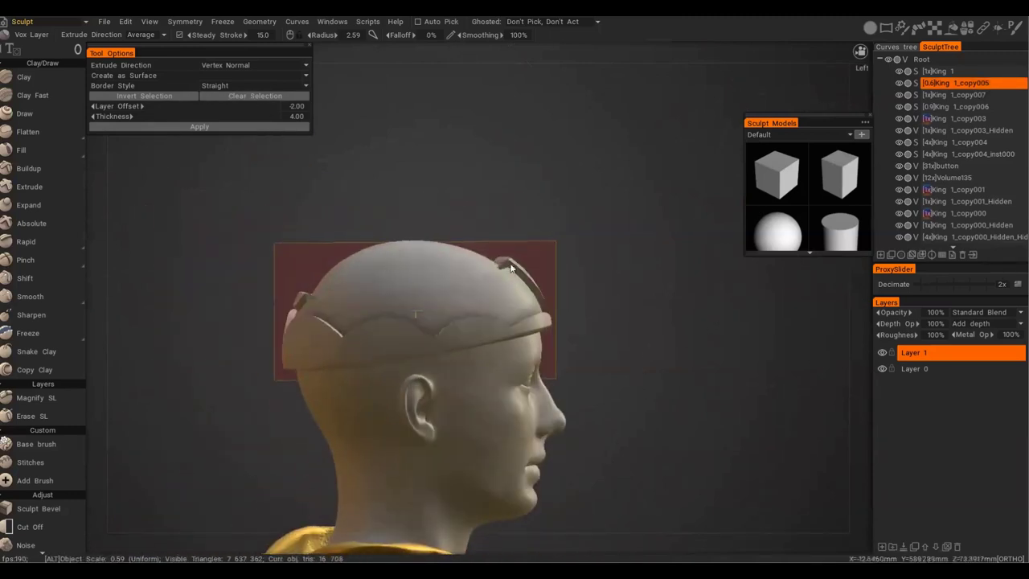
alt+drag(499, 281, 521, 291)
key(s)
alt+drag(495, 326, 394, 318)
key(s)
click(570, 329)
text(8)
key(Return)
Pull the cap's rim upward into tall crown spikes around the head.
drag(336, 264, 341, 237)
alt+drag(515, 297, 601, 296)
drag(390, 258, 395, 200)
alt+drag(451, 281, 582, 258)
scroll(582, 257, up, 3)
Convert the crown to voxels and resample it with a density factor of 3.
click(916, 83)
click(408, 338)
alt+drag(531, 281, 804, 241)
key(Return)
click(591, 297)
text(3)
Apply the gold shader to the crown and smooth its surface.
mouse_move(951, 29)
click(1007, 106)
scroll(265, 276, down, 4)
click(31, 325)
alt+drag(402, 289, 570, 291)
Apply the gold shader to the crown's U-shaped ornament.
key(h)
click(1007, 106)
alt+drag(337, 249, 465, 247)
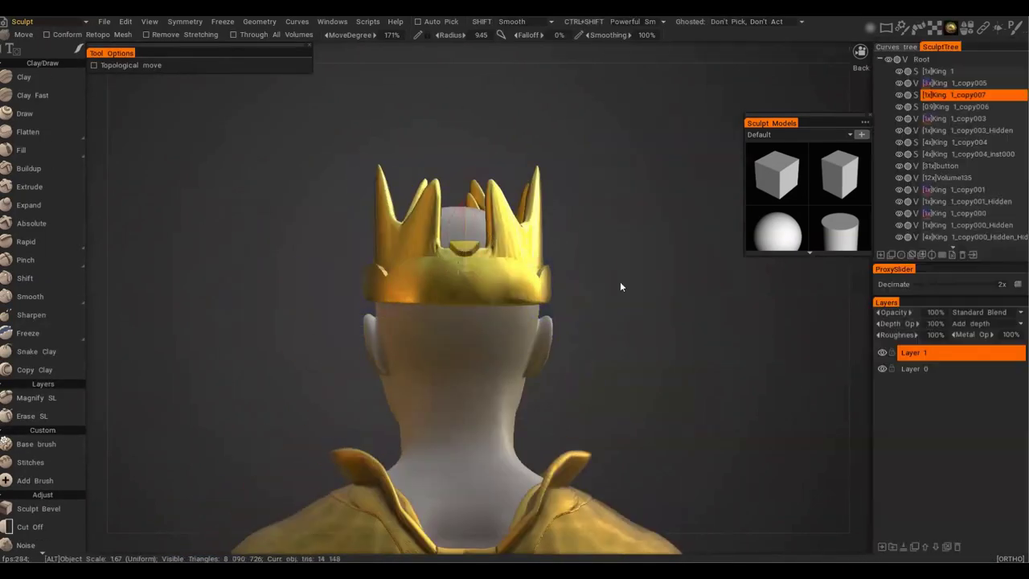
alt+drag(576, 283, 494, 260)
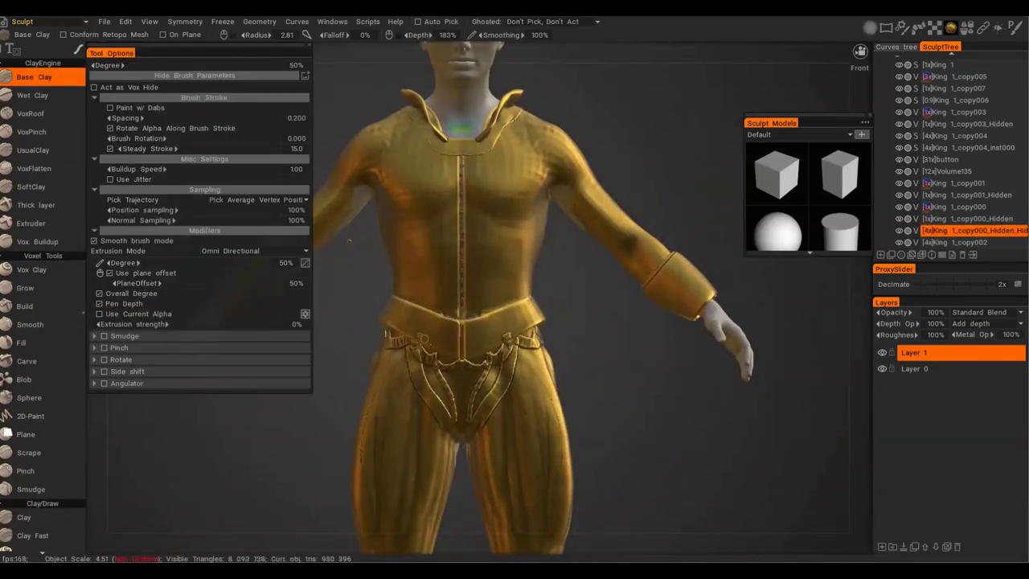
Sculpt a roped trim along the scalloped waist edge of the trousers with the Base Clay brush.
scroll(398, 332, up, 4)
alt+middle_drag(398, 332, 598, 323)
alt+right_drag(515, 400, 550, 332)
drag(554, 321, 587, 339)
mouse_move(404, 241)
alt+mouse_down()
mouse_move(505, 266)
mouse_move(580, 310)
alt+mouse_up()
mouse_move(523, 298)
alt+mouse_down()
mouse_move(629, 283)
mouse_move(684, 289)
alt+mouse_up()
alt+drag(579, 302, 665, 306)
mouse_move(664, 301)
mouse_down()
mouse_move(592, 320)
mouse_move(626, 352)
mouse_move(635, 322)
mouse_up()
alt+right_drag(635, 322, 656, 229)
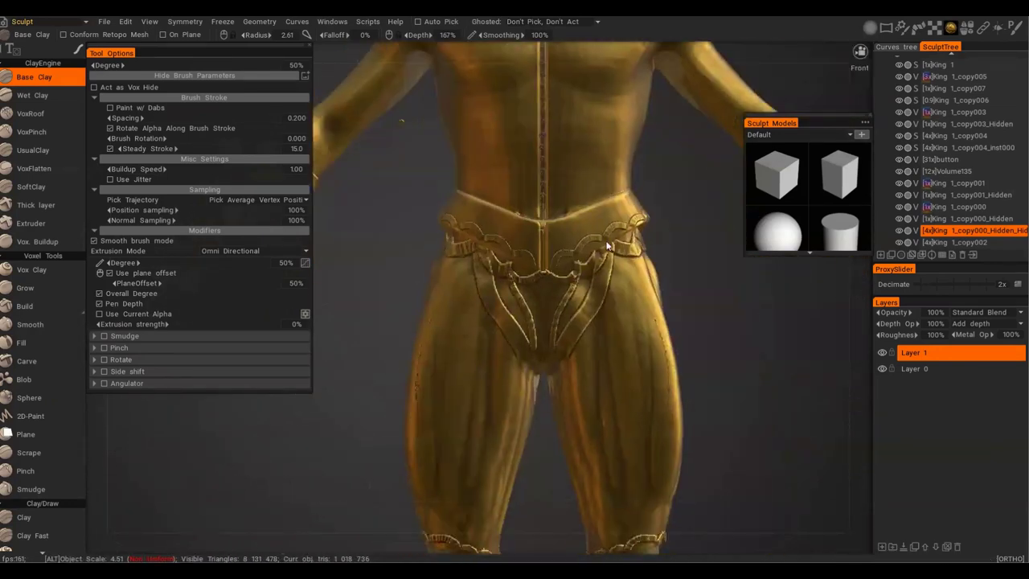
Sculpt a raised roped trim around the edge of the jacket's sleeve cuff with Base Clay.
alt+middle_drag(458, 241, 683, 314)
alt+right_drag(499, 282, 490, 322)
key(h)
drag(500, 336, 514, 345)
alt+drag(514, 348, 636, 386)
drag(627, 398, 683, 418)
alt+right_drag(683, 418, 704, 349)
alt+drag(704, 349, 659, 298)
alt+right_drag(659, 298, 643, 329)
alt+drag(642, 325, 691, 249)
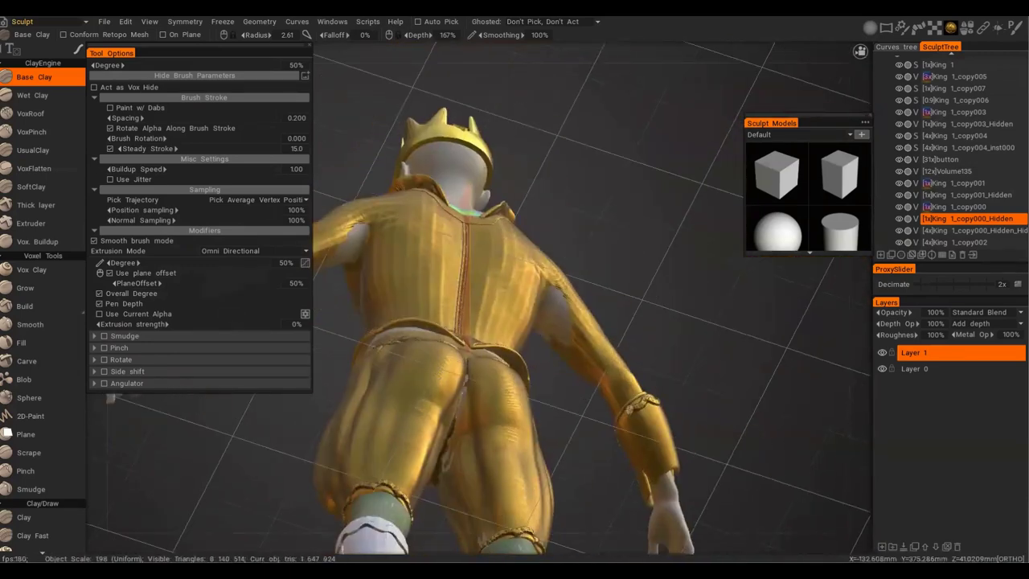
Continue the Base Clay trim around the cuffs at the back of the jacket.
alt+right_drag(691, 322, 740, 369)
mouse_move(740, 370)
alt+mouse_down()
mouse_move(708, 386)
mouse_move(531, 361)
alt+mouse_up()
mouse_move(458, 299)
mouse_down()
mouse_move(481, 316)
mouse_move(646, 283)
mouse_move(599, 241)
mouse_up()
alt+middle_drag(555, 241, 547, 354)
alt+right_drag(515, 354, 501, 392)
Apply the red shader to the jacket's body and sleeves.
key(h)
key(t)
alt+drag(501, 391, 574, 397)
scroll(545, 342, up, 2)
key(Escape)
alt+right_drag(555, 366, 544, 189)
key(h)
mouse_move(951, 27)
click(931, 195)
key(h)
alt+drag(555, 322, 805, 303)
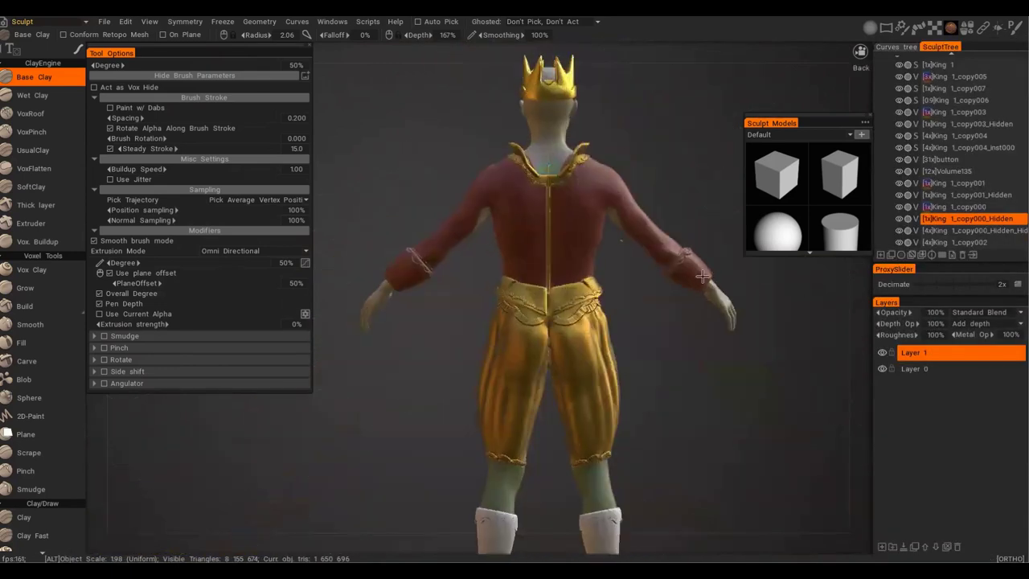
Apply the red shader to the jacket's collar and flared lower hem.
click(919, 216)
alt+drag(772, 265, 646, 232)
key(h)
click(937, 184)
Sculpt lacing bumps down the side seam of the boots with Base Clay.
alt+right_drag(643, 321, 562, 322)
key(h)
click(869, 115)
alt+right_drag(707, 338, 659, 358)
mouse_move(659, 358)
alt+mouse_down()
mouse_move(627, 376)
mouse_move(624, 358)
alt+mouse_up()
alt+right_drag(624, 359, 629, 309)
alt+drag(629, 308, 620, 226)
alt+middle_drag(579, 426, 560, 165)
alt+right_drag(560, 321, 531, 210)
key(h)
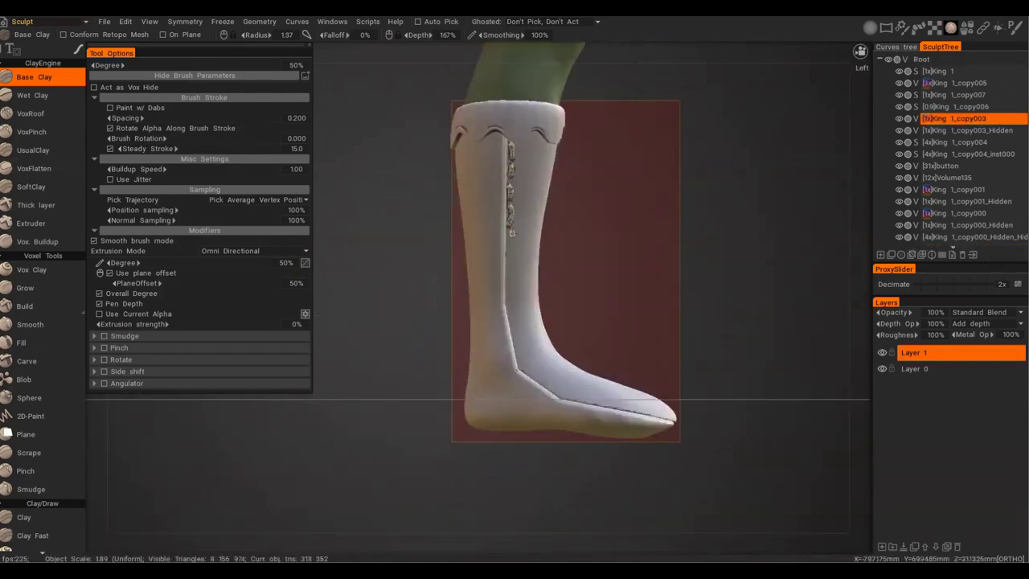
alt+right_drag(648, 415, 627, 322)
alt+drag(627, 322, 591, 225)
alt+middle_drag(591, 225, 590, 293)
Split the stockings along their side seam with Vox Hide and apply the GreenClay shader to the separated piece.
key(h)
alt+right_drag(555, 249, 563, 308)
key(space)
click(537, 309)
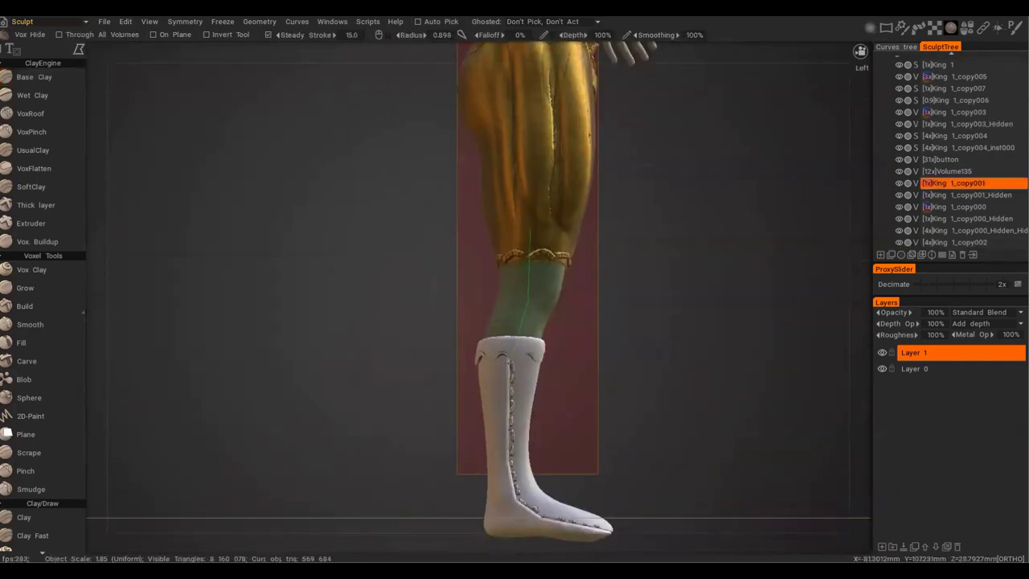
key(t)
key(h)
mouse_move(951, 28)
click(889, 147)
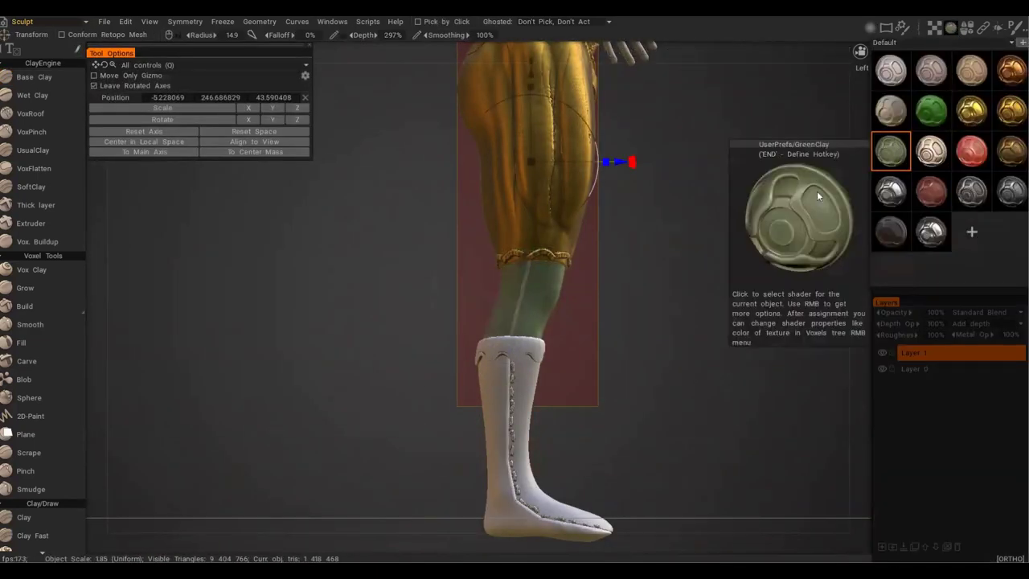
Sculpt a row of stitch bumps along one edge of the stocking's seam with Base Clay.
alt+drag(554, 298, 692, 282)
alt+right_drag(691, 282, 706, 310)
key(h)
key(b)
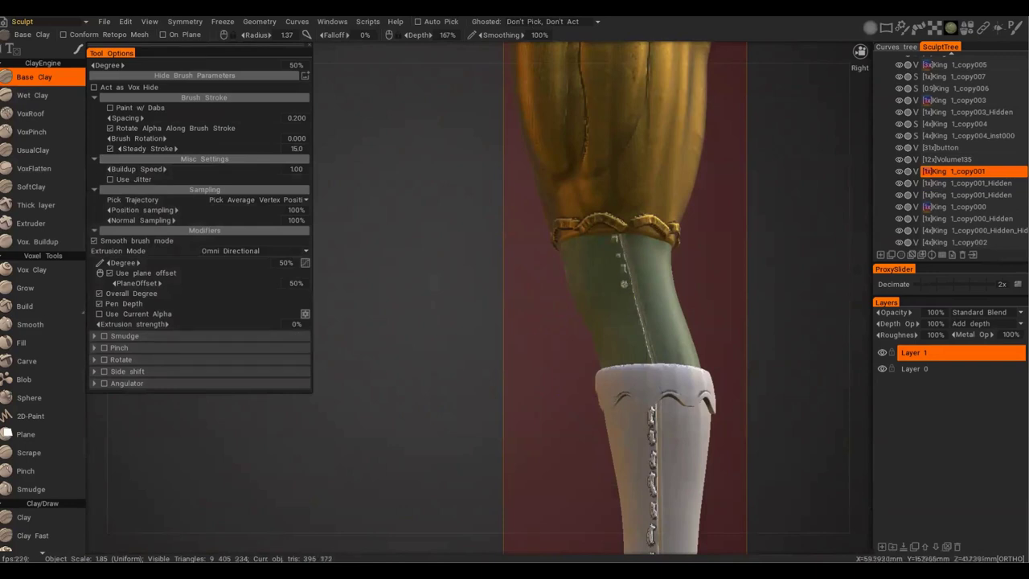
Add matching stitch bumps along the other edge of the stocking seam and on the opposite leg.
alt+drag(661, 307, 502, 334)
mouse_move(502, 333)
alt+right_down()
mouse_move(459, 282)
mouse_move(504, 316)
alt+right_up()
alt+drag(503, 316, 540, 241)
alt+right_drag(541, 241, 549, 271)
alt+middle_drag(549, 271, 614, 285)
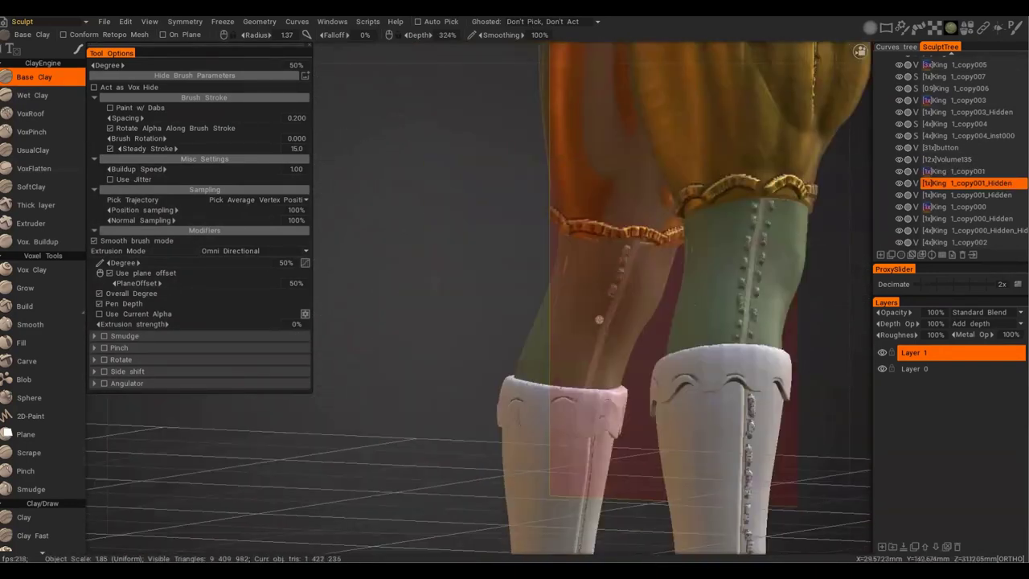
alt+right_drag(641, 321, 563, 278)
alt+drag(563, 277, 456, 264)
alt+right_drag(456, 264, 531, 313)
Fill in the creases of the jacket's sleeves and body with the Fill brush.
key(h)
key(t)
mouse_move(545, 296)
alt+mouse_down()
mouse_move(509, 251)
mouse_move(492, 251)
mouse_move(467, 469)
mouse_move(474, 265)
mouse_move(489, 309)
mouse_move(493, 211)
mouse_move(476, 342)
mouse_move(541, 286)
alt+mouse_up()
key(f)
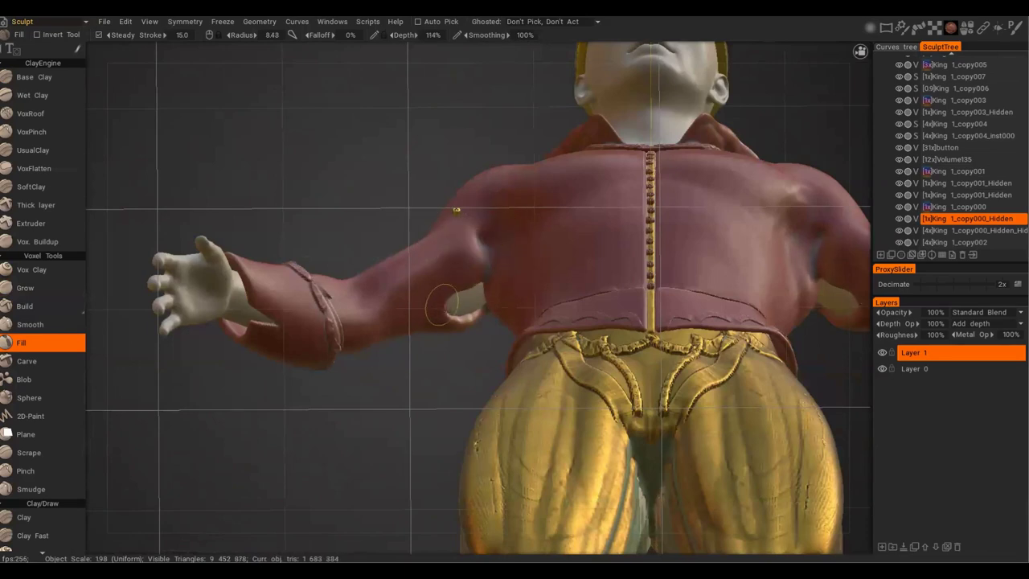
mouse_move(441, 304)
alt+mouse_down()
mouse_move(680, 354)
mouse_move(760, 354)
alt+mouse_up()
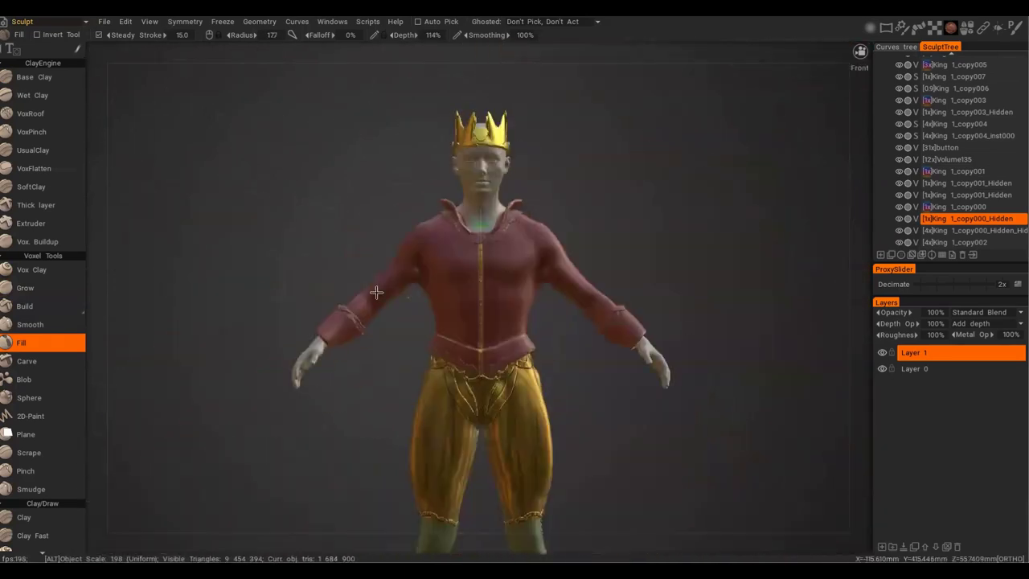
alt+right_drag(430, 346, 385, 315)
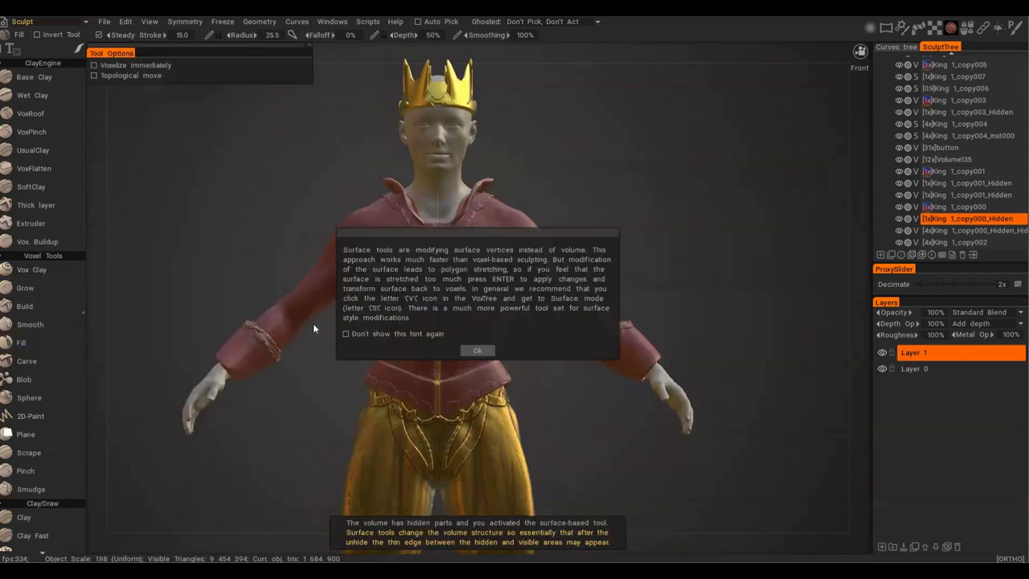
Reshape the jacket's sleeves and lower back with the large Move brush.
click(471, 346)
key(space)
key(Escape)
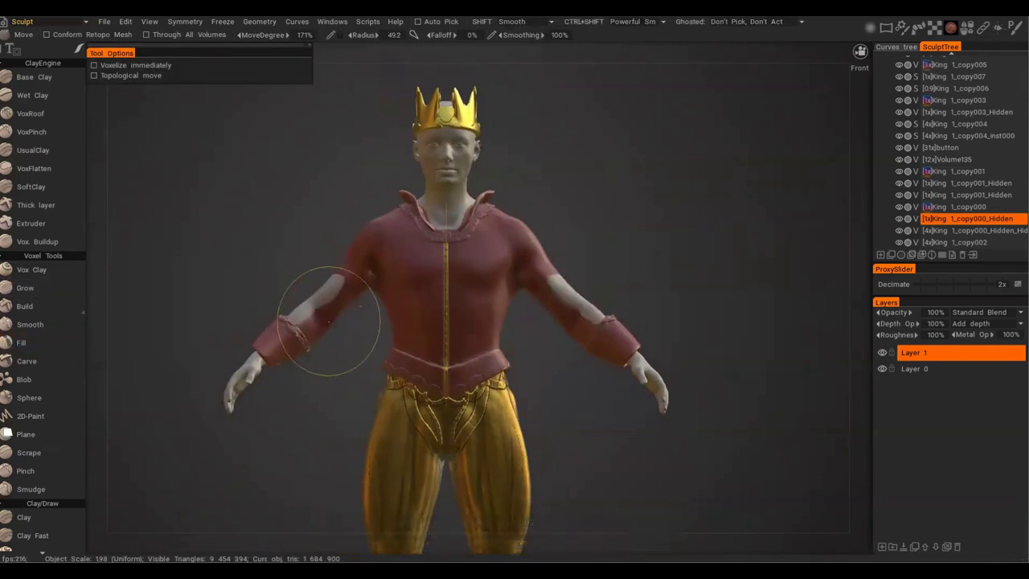
key(KP_8)
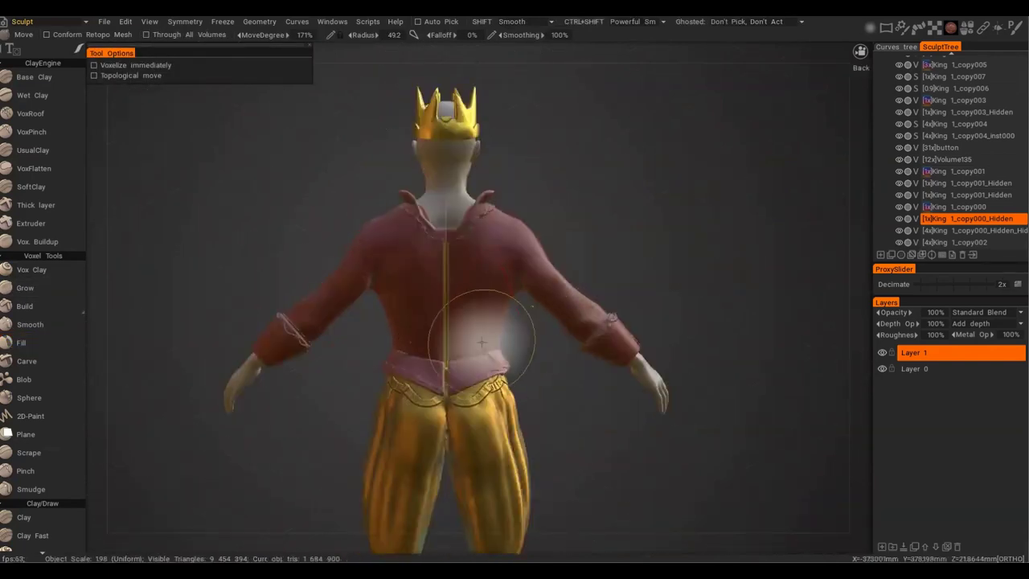
key(KP_2)
alt+drag(478, 295, 608, 343)
key(KP_2)
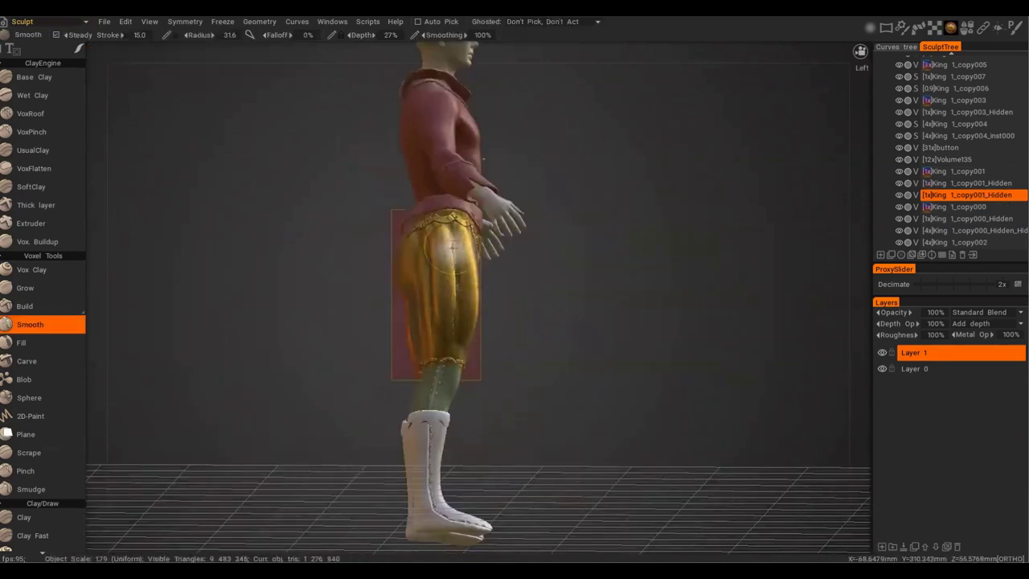
Smooth the hips of the trousers and split the jacket's centre panel from its sides and sleeves.
mouse_move(453, 248)
alt+mouse_down()
mouse_move(474, 280)
mouse_move(481, 261)
mouse_move(494, 298)
mouse_move(405, 312)
mouse_move(503, 292)
alt+mouse_up()
key(KP_2)
scroll(468, 290, down, 3)
scroll(503, 293, up, 3)
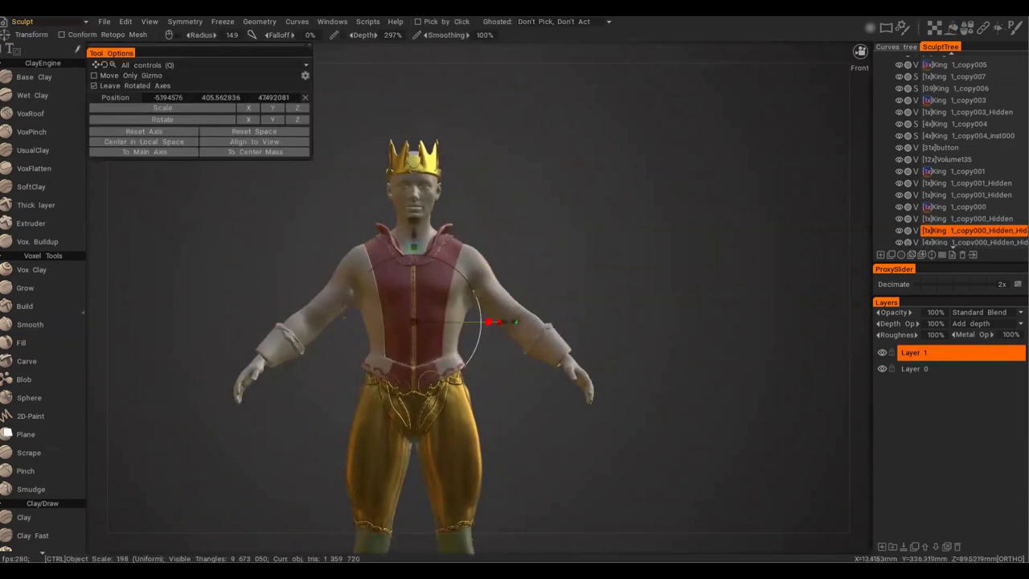
Apply the red shader to the separated side panels and sleeves of the jacket.
scroll(411, 321, up, 3)
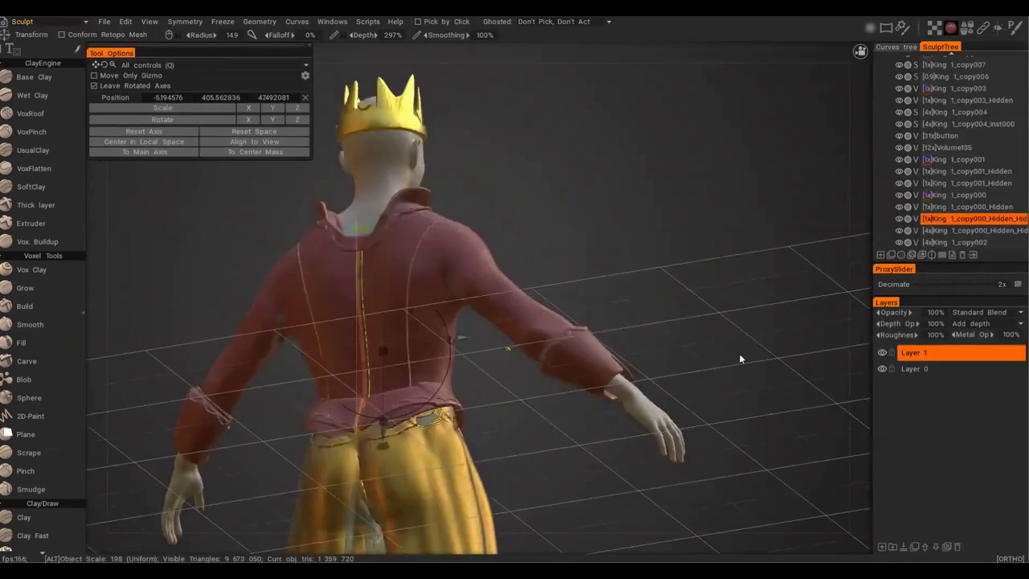
alt+drag(741, 358, 662, 324)
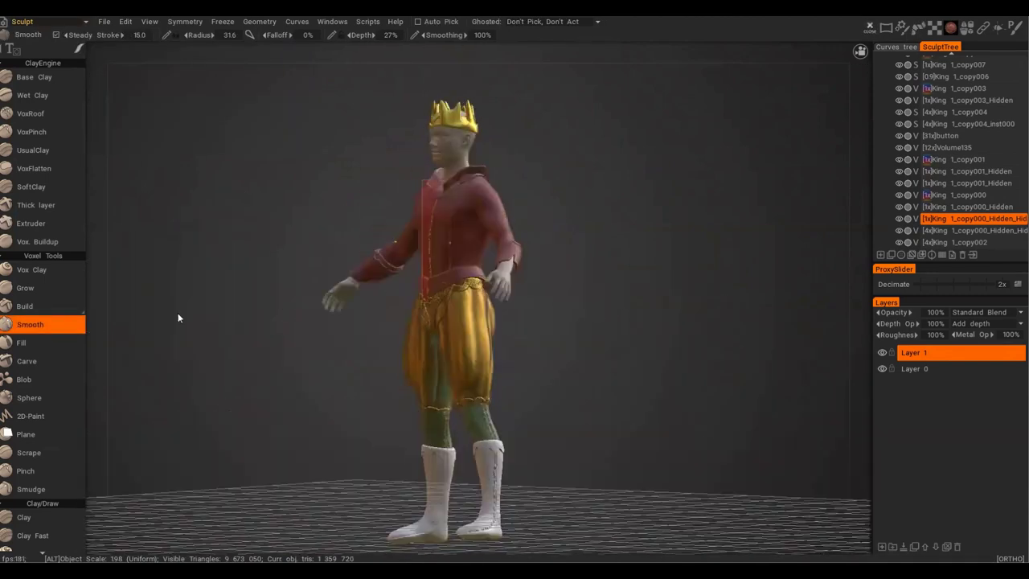
alt+drag(176, 317, 489, 298)
alt+drag(350, 326, 465, 278)
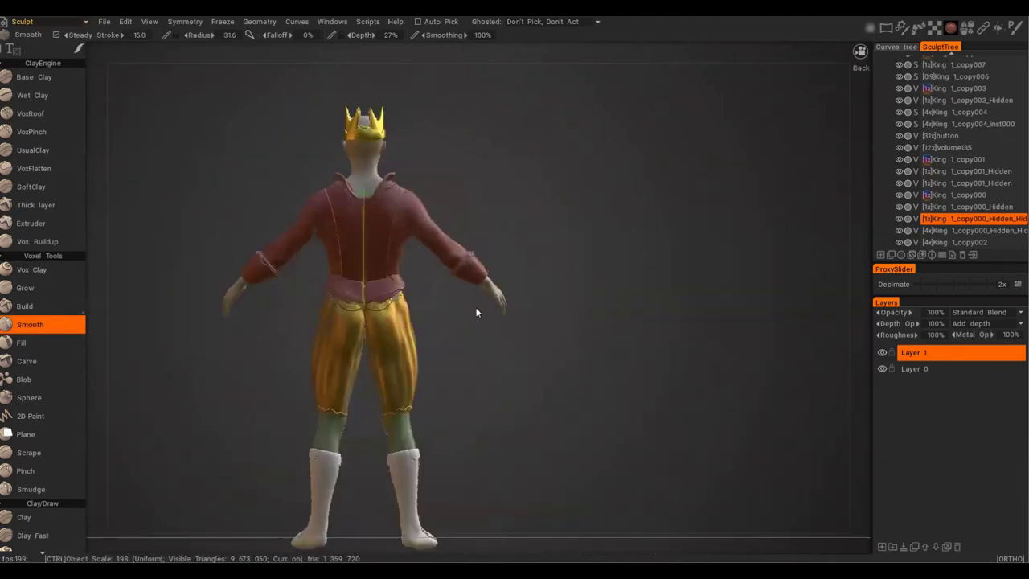
Create a new volume named cape and switch it to voxel mode.
scroll(465, 278, down, 1)
scroll(948, 70, up, 2)
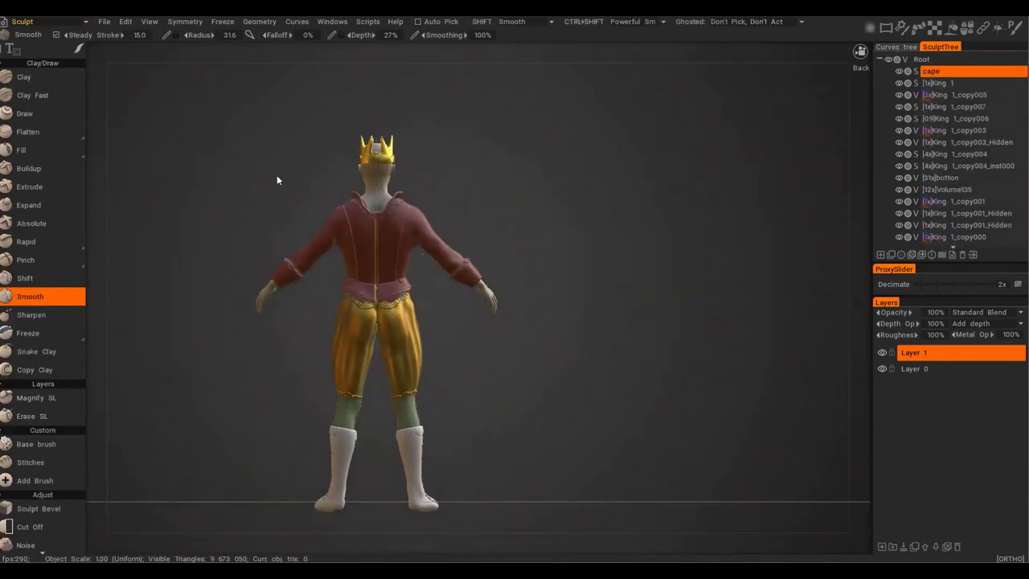
scroll(69, 300, up, 3)
scroll(67, 281, up, 5)
click(916, 71)
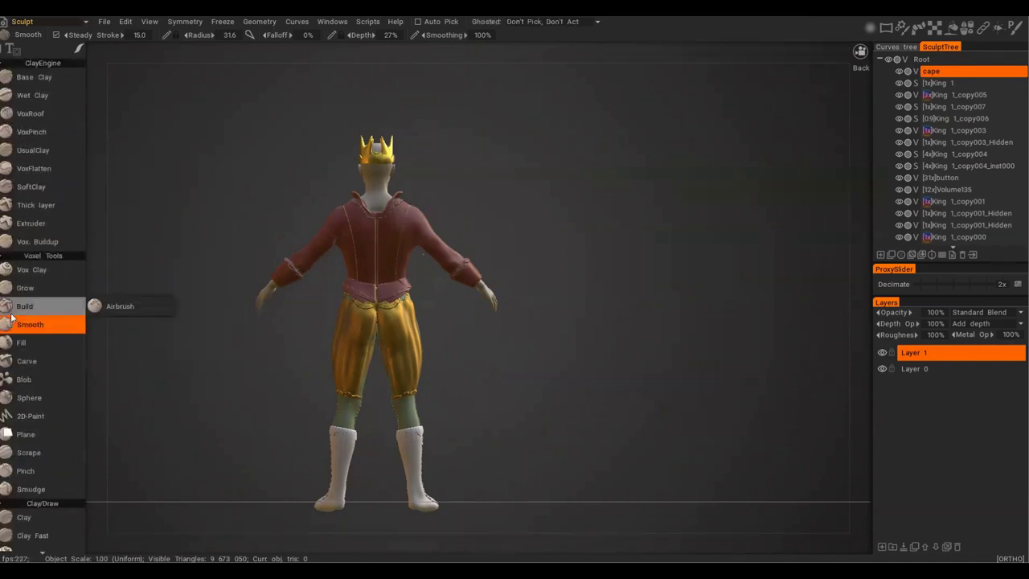
Load the default cloth in the Cloth tool and position the sheet behind the king's neck.
scroll(46, 221, up, 1)
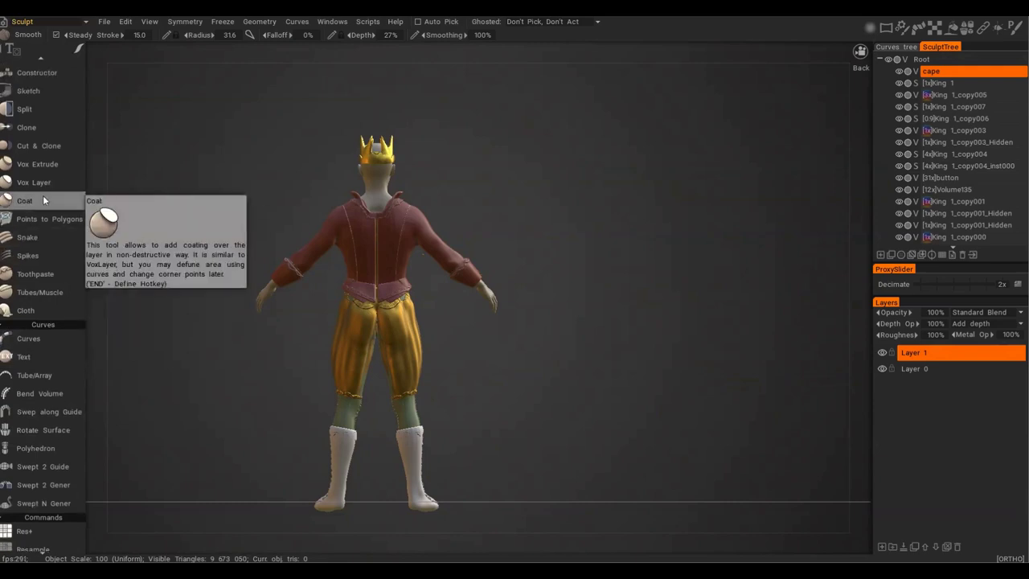
click(38, 311)
click(159, 107)
alt+drag(514, 322, 595, 378)
drag(397, 390, 399, 201)
alt+drag(455, 256, 498, 241)
alt+drag(414, 244, 483, 234)
drag(510, 229, 510, 197)
alt+drag(544, 155, 450, 324)
alt+drag(449, 324, 503, 332)
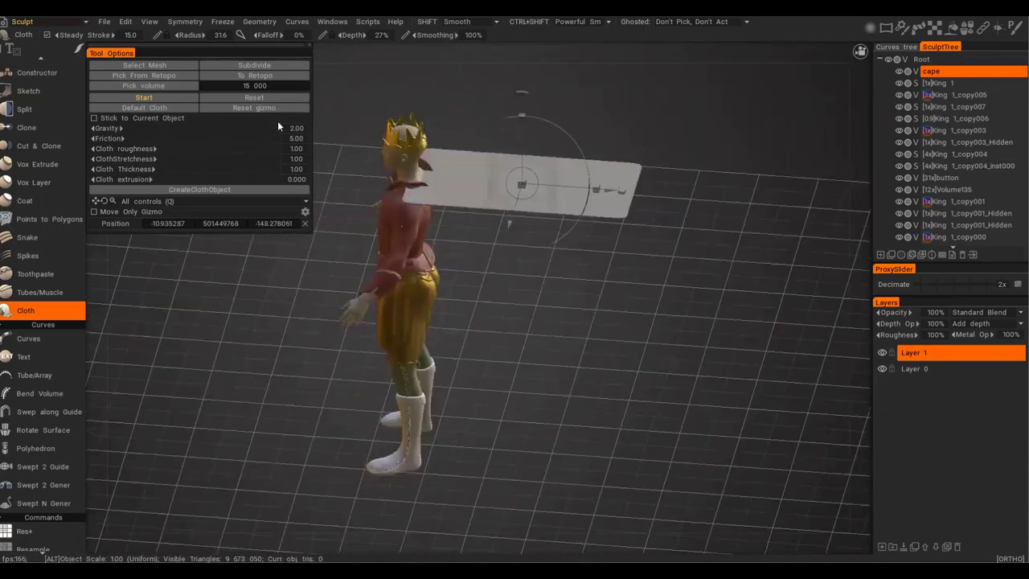
Set the cloth's gravity to 3.
alt+middle_drag(503, 332, 547, 406)
click(293, 129)
text(3)
key(Return)
Try to drape the sheet by running the cloth simulation and ending it.
alt+drag(470, 257, 547, 193)
click(182, 97)
mouse_move(514, 321)
alt+mouse_down()
mouse_move(554, 370)
mouse_move(481, 296)
mouse_move(563, 314)
mouse_move(386, 370)
mouse_move(303, 410)
mouse_move(470, 414)
alt+mouse_up()
click(145, 76)
alt+drag(386, 338, 418, 394)
Return the cape volume to voxel mode, load the default cloth again and raise the sheet behind the king's neck.
scroll(56, 311, down, 10)
click(916, 73)
click(26, 311)
alt+drag(566, 418, 573, 281)
click(145, 108)
alt+drag(522, 242, 538, 321)
drag(478, 278, 480, 76)
alt+drag(546, 89, 618, 148)
drag(569, 146, 471, 265)
Set the cloth extrusion to 0.150 and adjust the cloth thickness.
scroll(472, 263, up, 1)
drag(233, 180, 252, 181)
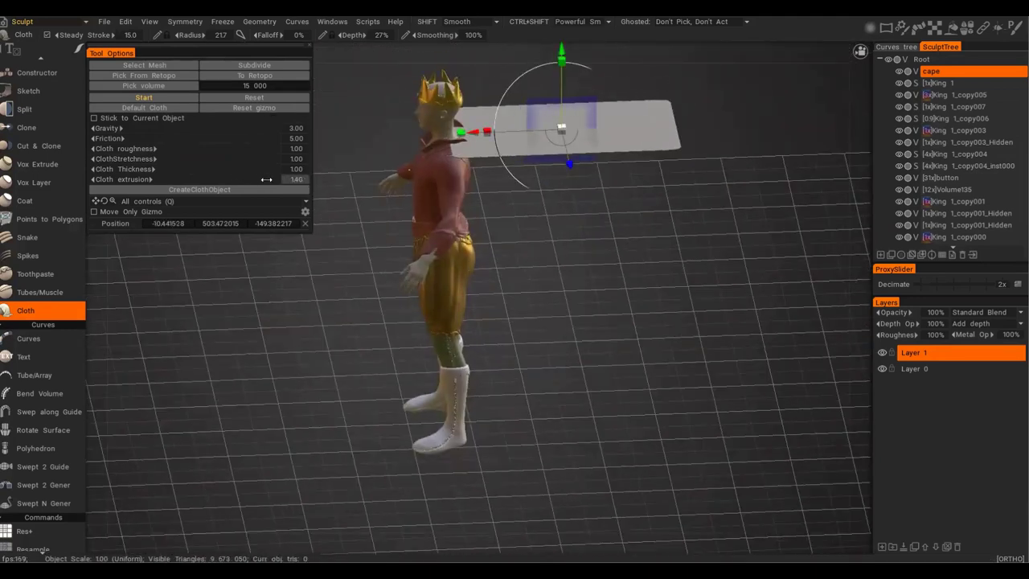
alt+drag(492, 275, 476, 233)
scroll(475, 233, up, 4)
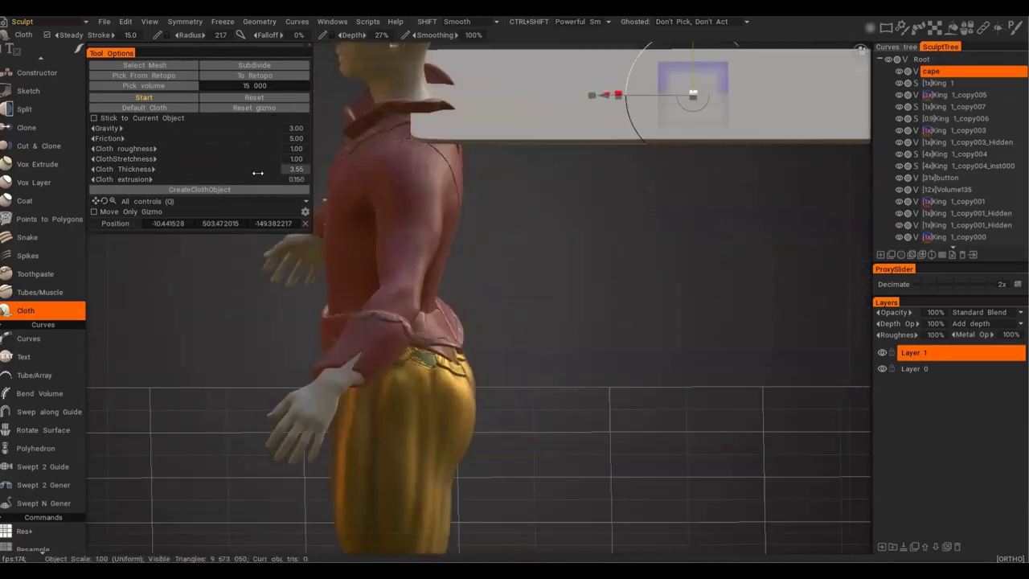
alt+drag(563, 234, 603, 271)
scroll(602, 271, down, 5)
drag(258, 167, 235, 174)
Run the cloth simulation to drape the cape down the king's back and give it an orange shader.
alt+drag(499, 313, 549, 401)
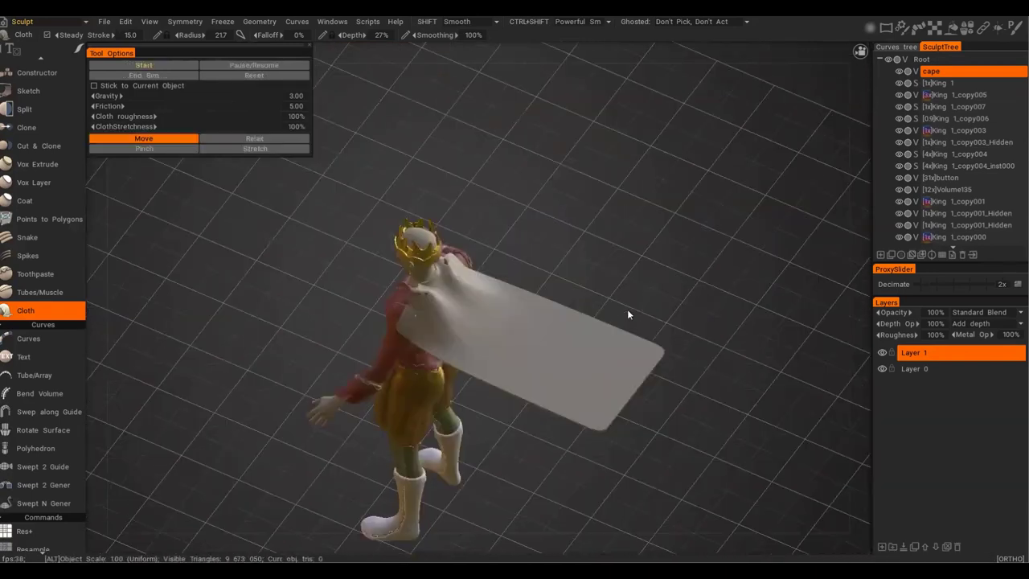
mouse_move(627, 313)
alt+mouse_down()
mouse_move(544, 436)
mouse_move(446, 418)
mouse_move(368, 428)
mouse_move(580, 346)
mouse_move(447, 319)
mouse_move(563, 281)
alt+mouse_up()
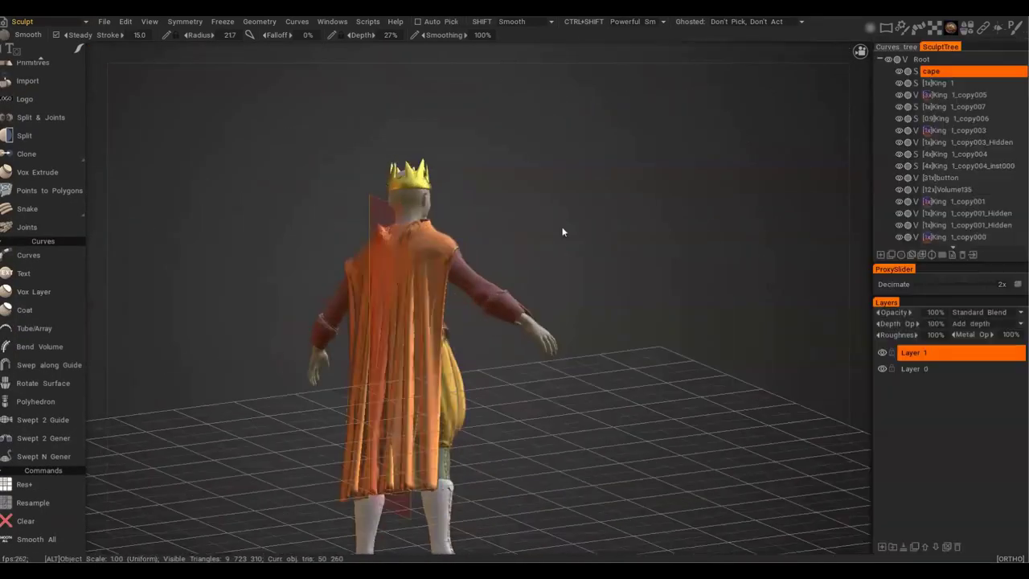
mouse_move(563, 230)
alt+mouse_down()
mouse_move(475, 269)
mouse_move(414, 276)
alt+mouse_up()
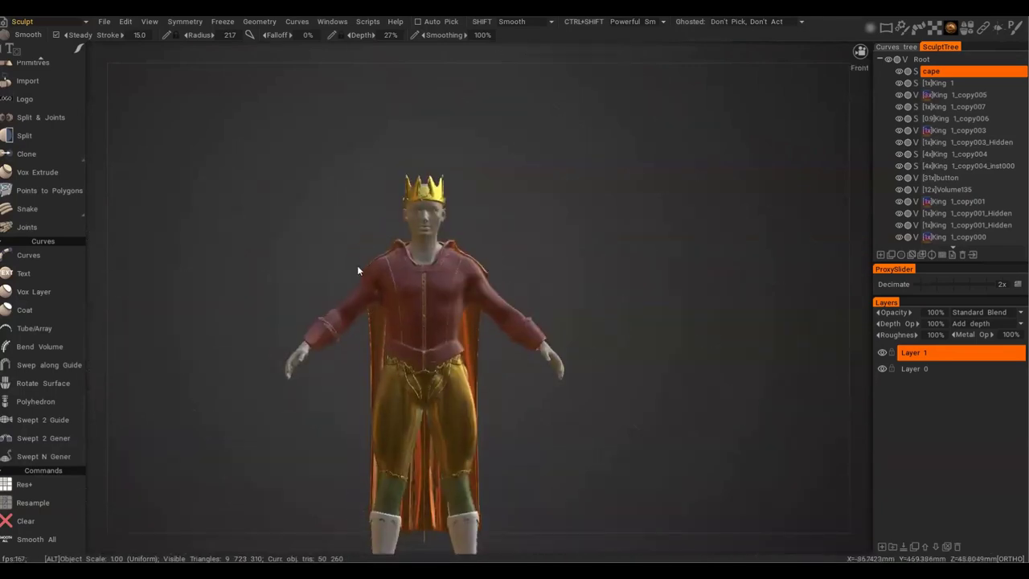
Create a separate collar trim around the king's neckline from the King 1 volume with Vox Layer.
scroll(414, 276, up, 4)
click(954, 86)
click(34, 292)
key(e)
click(502, 148)
key(e)
click(690, 176)
key(e)
click(513, 242)
mouse_move(382, 266)
alt+mouse_down()
mouse_move(592, 318)
mouse_move(401, 328)
alt+mouse_up()
click(280, 127)
mouse_move(249, 266)
alt+mouse_down()
mouse_move(490, 270)
mouse_move(466, 266)
alt+mouse_up()
key(w)
scroll(515, 289, down, 2)
alt+drag(643, 313, 515, 310)
Give the collar trim an orange shader and touch it up along the neckline.
mouse_move(951, 28)
click(1011, 151)
click(1010, 70)
scroll(452, 311, up, 2)
alt+drag(461, 263, 515, 269)
drag(456, 271, 464, 272)
alt+shift+drag(515, 273, 579, 273)
drag(443, 222, 434, 249)
alt+drag(483, 345, 427, 338)
Convert the collar trim volume to voxels and resample it.
click(907, 96)
alt+drag(473, 270, 462, 318)
mouse_move(292, 119)
mouse_down()
mouse_move(503, 330)
mouse_move(455, 325)
mouse_move(654, 334)
mouse_move(476, 337)
mouse_move(450, 322)
mouse_up()
click(390, 372)
click(901, 95)
click(915, 96)
click(409, 339)
click(33, 549)
click(418, 344)
click(33, 549)
click(412, 342)
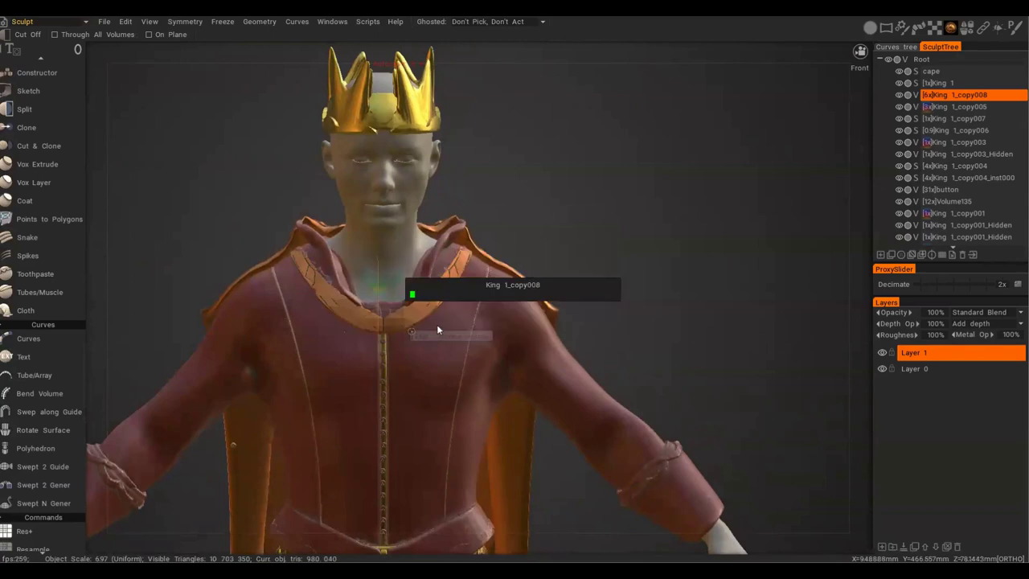
Cut the collar trim with a rectangular Cut Off selection, redoing the first cut, and make the cape the active volume.
alt+drag(410, 310, 404, 335)
mouse_move(288, 126)
mouse_down()
mouse_move(443, 347)
mouse_move(459, 325)
mouse_up()
key(ctrl+z)
alt+drag(459, 325, 466, 314)
key(s)
alt+drag(344, 350, 349, 353)
mouse_move(294, 105)
mouse_down()
mouse_move(461, 321)
mouse_move(451, 323)
mouse_up()
alt+drag(451, 323, 457, 352)
key(h)
mouse_move(510, 392)
alt+mouse_down()
mouse_move(529, 399)
mouse_move(515, 387)
alt+mouse_up()
key(e)
key(ctrl+z)
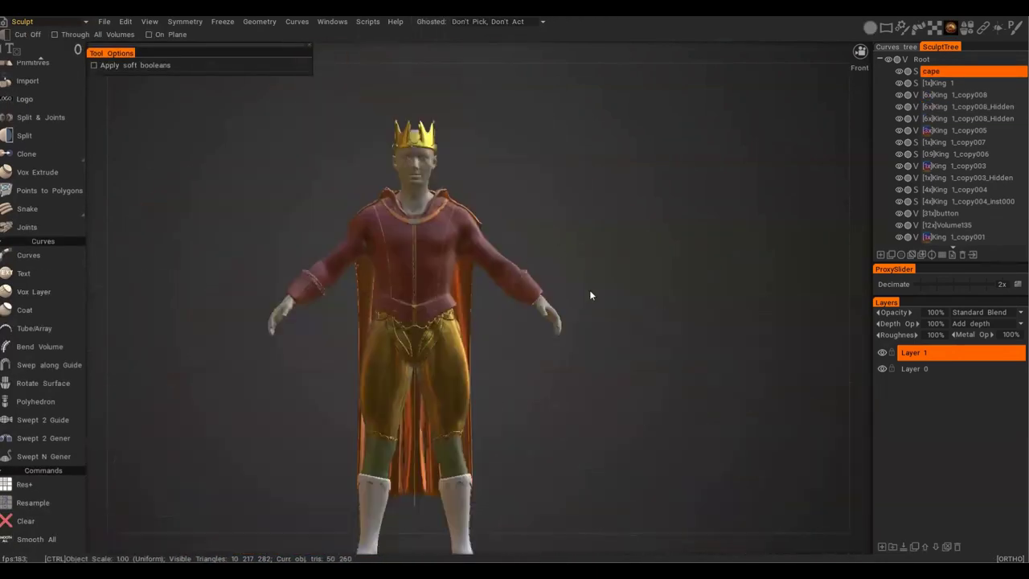
Examine the dressed king and his cape from the front and back in the Render room, and leave that room.
scroll(590, 290, up, 5)
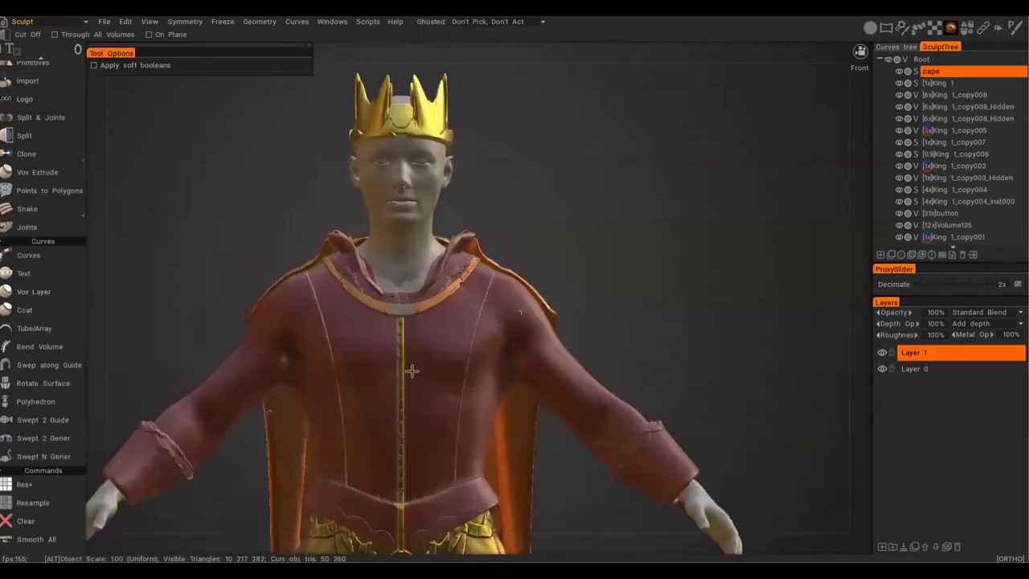
click(959, 29)
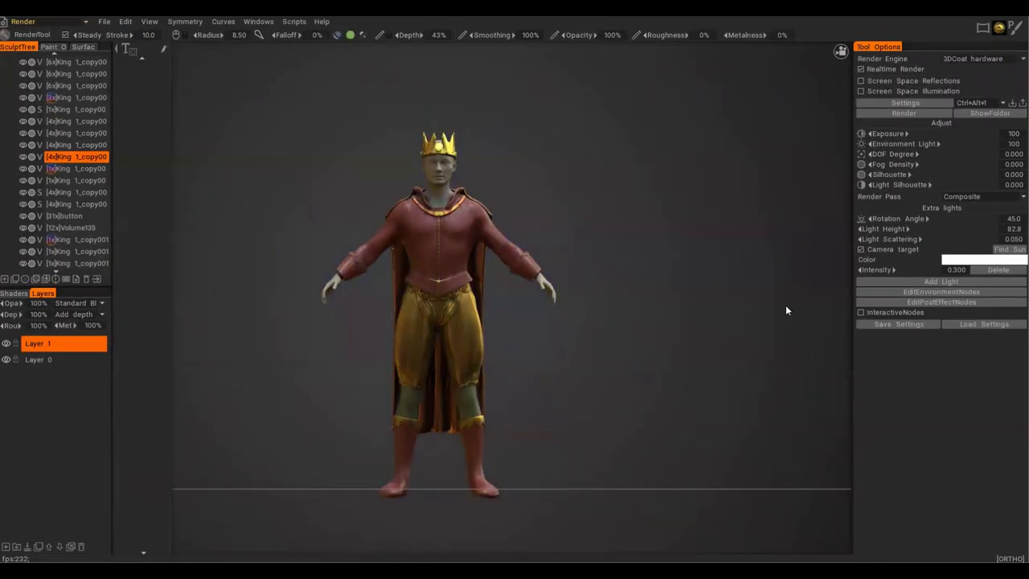
alt+right_drag(683, 247, 493, 369)
alt+drag(493, 369, 723, 378)
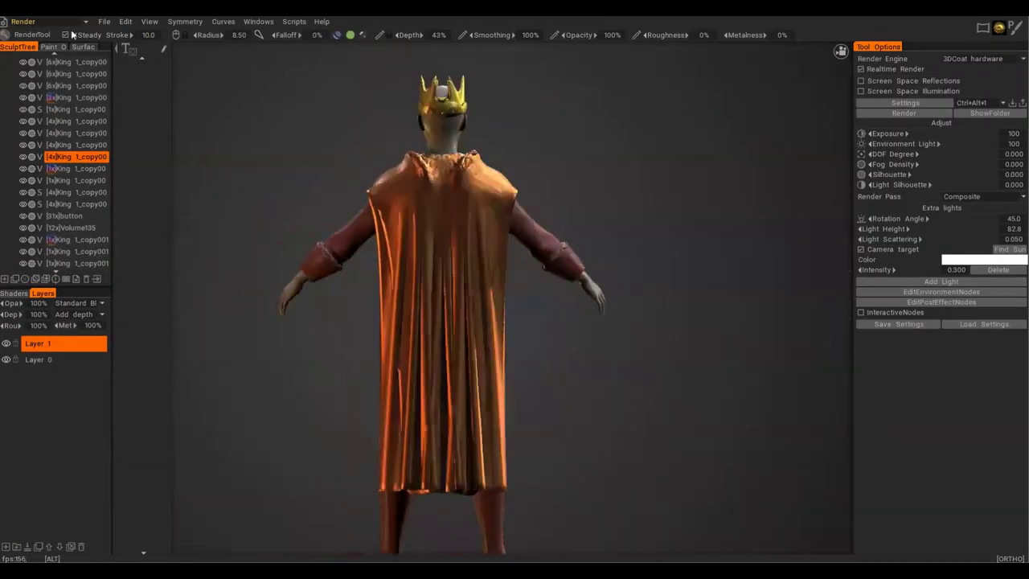
click(48, 21)
click(38, 79)
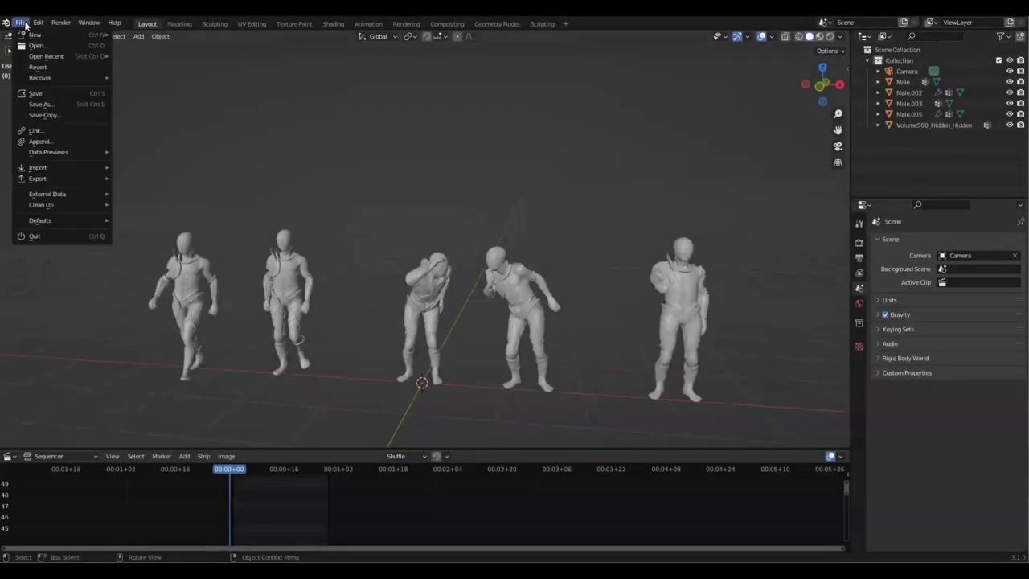
Switch to Blender and move the existing character lineup along the X axis, clear of the world origin.
drag(409, 209, 656, 375)
key(g)
key(x)
click(436, 316)
scroll(436, 316, up, 2)
Import the FBX file Nervously Look Around.fbx from the Downloads folder.
click(20, 22)
mouse_move(65, 170)
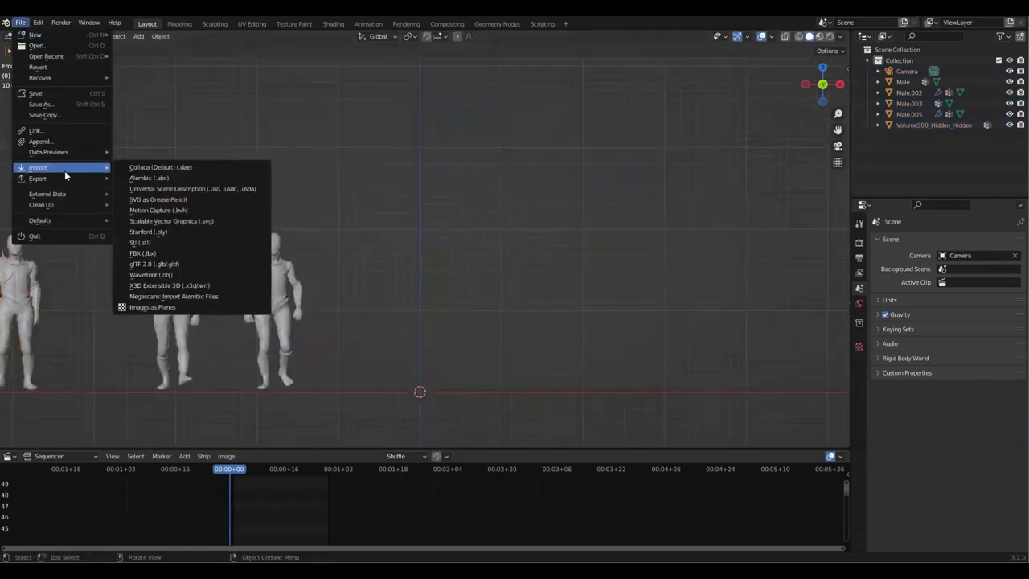
click(190, 255)
click(273, 248)
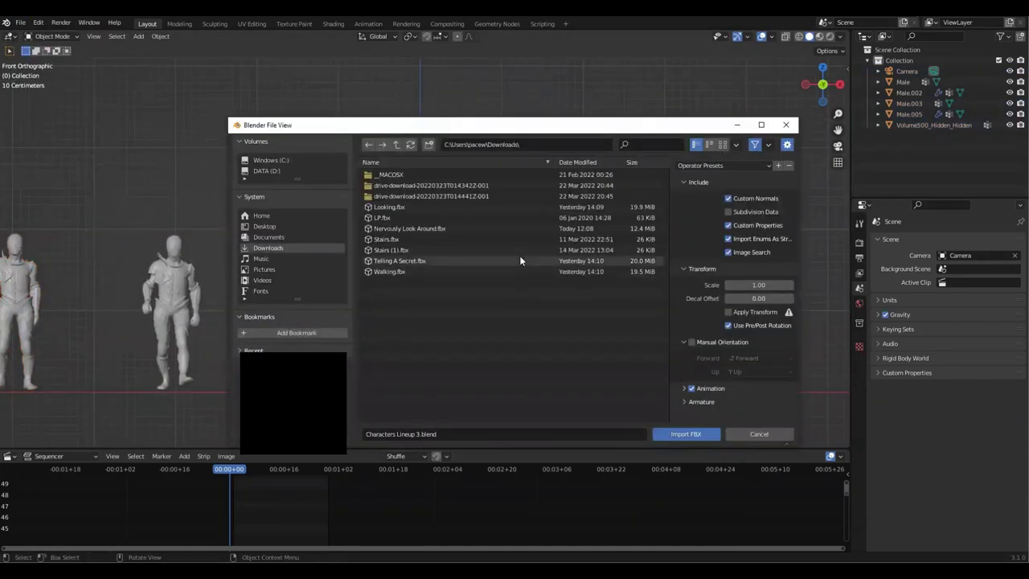
click(438, 229)
click(686, 433)
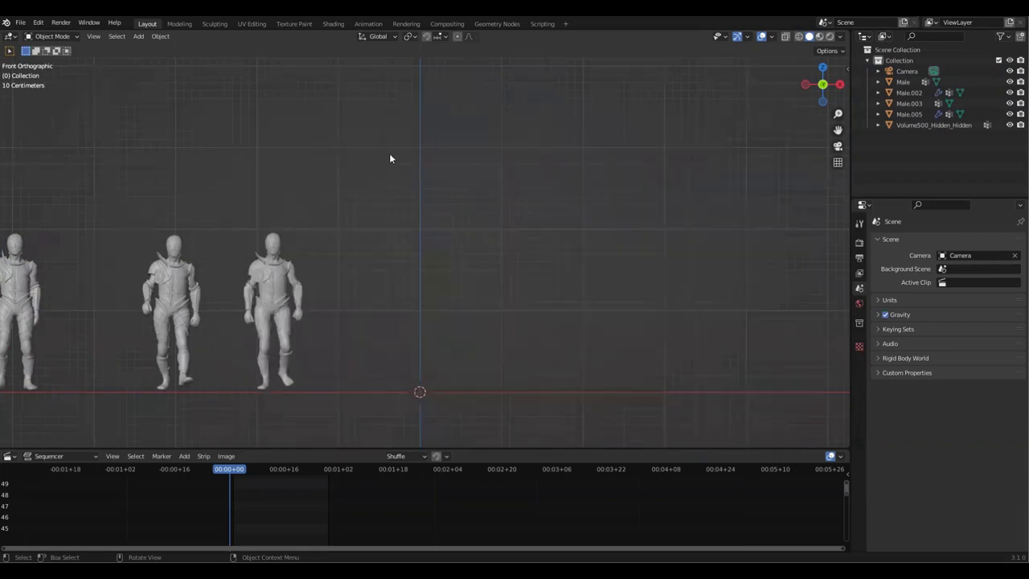
Scale the imported king armature to match the height of the other characters.
scroll(442, 155, down, 4)
shift+middle_drag(553, 123, 563, 142)
key(s)
click(473, 274)
scroll(523, 250, up, 7)
key(s)
shift+middle_drag(536, 387, 523, 215)
click(532, 208)
Scrub the timeline to frame 27 to check the king's animation, and return to frame 0.
scroll(522, 215, up, 2)
drag(276, 474, 321, 470)
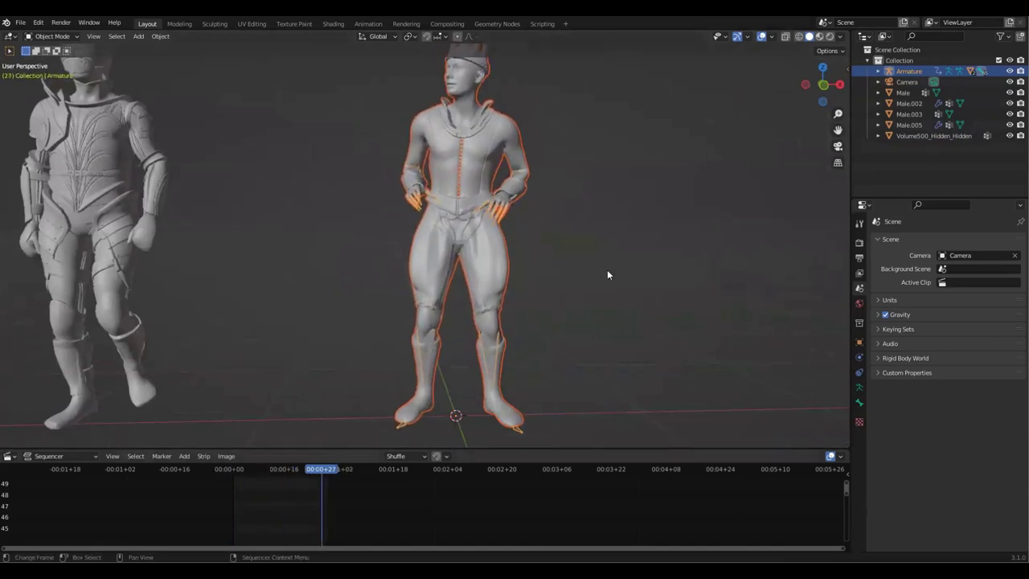
key(ctrl+KP_1)
scroll(565, 231, down, 3)
drag(243, 471, 162, 473)
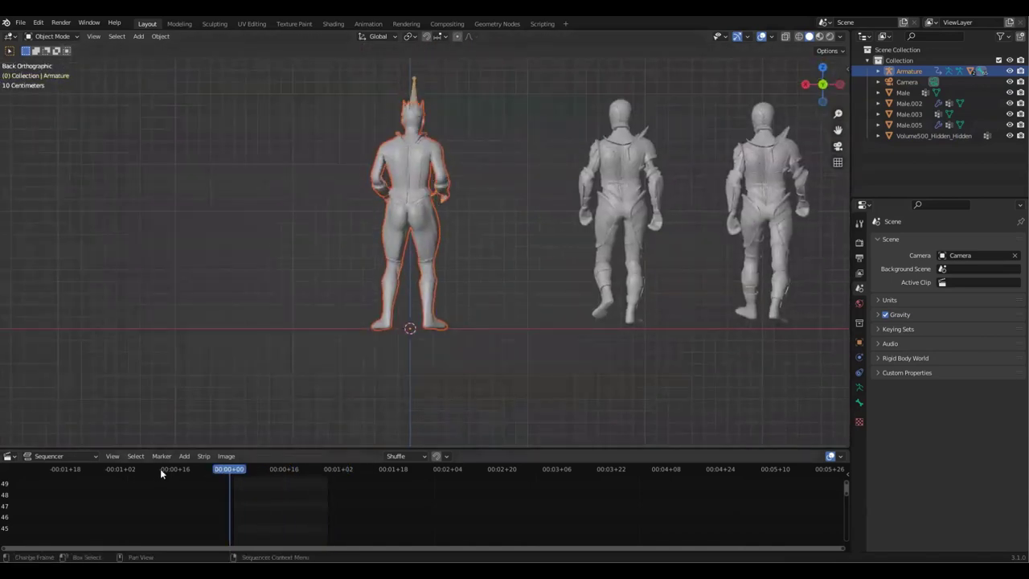
Display the king's armature as B-Bone and show it in front of the mesh.
middle_drag(274, 244, 437, 91)
click(860, 390)
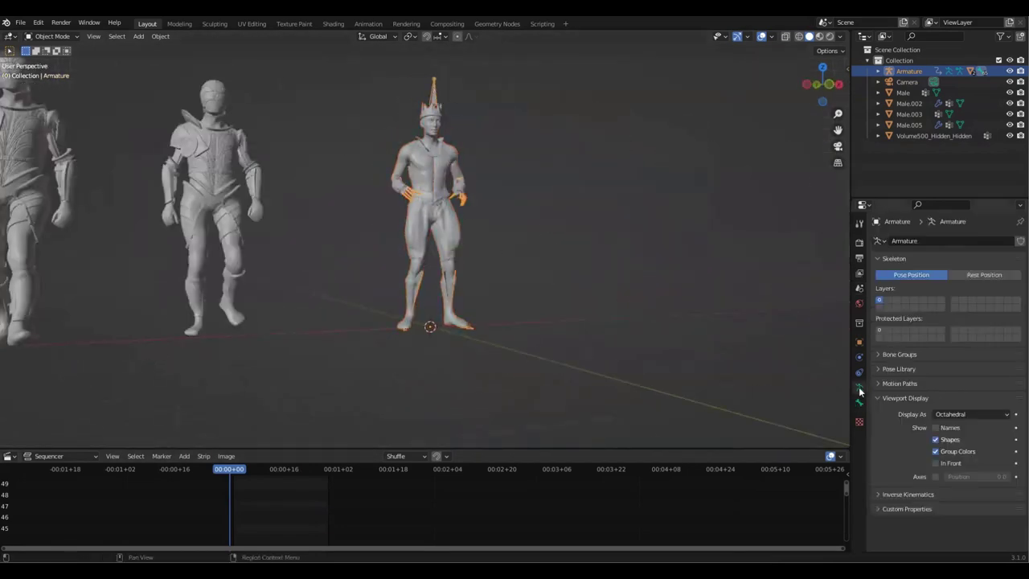
click(945, 417)
click(956, 440)
click(949, 464)
Select the king's armature in the back view and switch it to Pose Mode.
key(ctrl+KP_1)
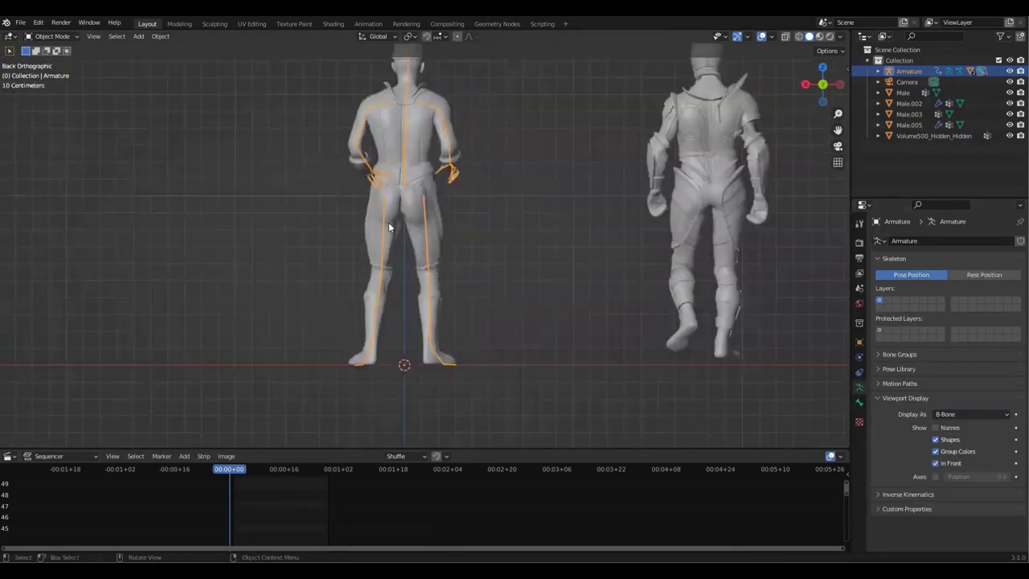
click(417, 94)
shift+middle_drag(416, 94, 428, 208)
drag(416, 137, 467, 190)
shift+middle_drag(468, 193, 453, 87)
click(54, 37)
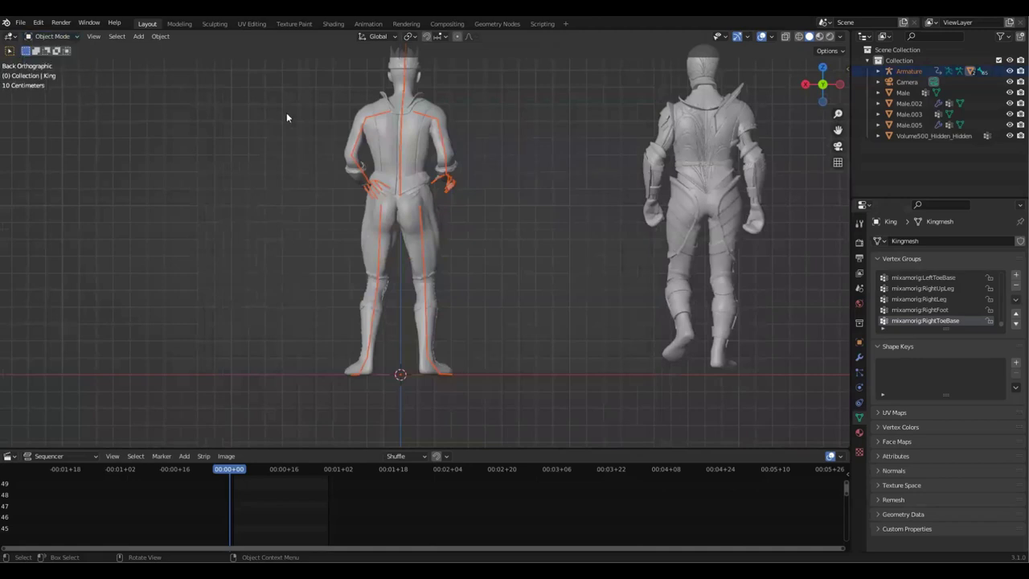
shift+middle_drag(399, 64, 393, 117)
click(399, 93)
click(54, 73)
scroll(414, 245, up, 2)
Rotate the left and right upper leg bones in the back view to straighten the stance.
click(361, 278)
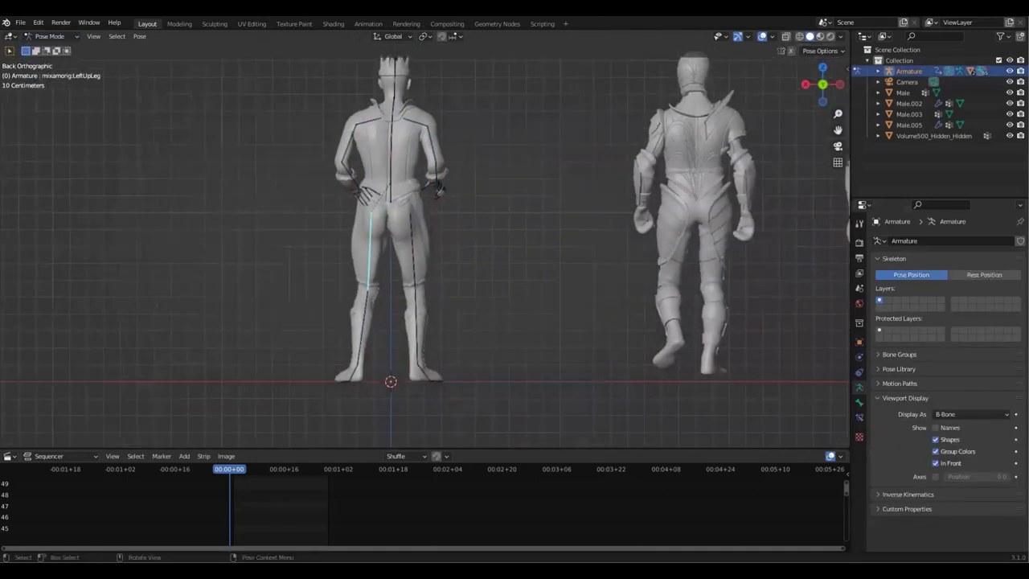
key(r)
click(386, 273)
click(415, 262)
key(r)
click(414, 295)
Rotate the upper leg bones in the side view to bring the king's legs upright.
key(KP_3)
key(r)
click(618, 336)
key(r)
click(563, 338)
middle_drag(483, 261, 599, 238)
click(441, 249)
shift+click(483, 249)
key(KP_3)
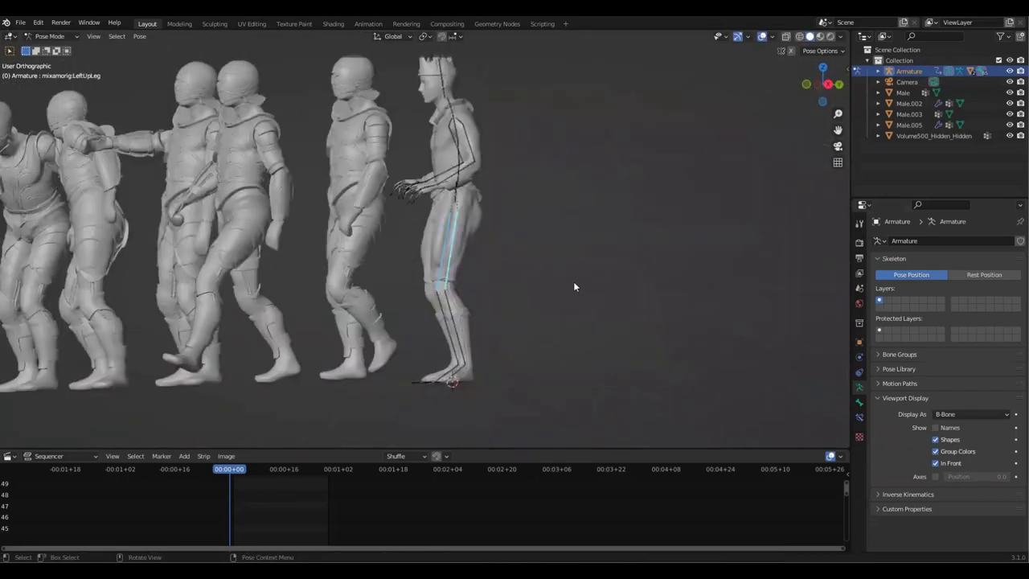
key(r)
click(482, 323)
Rotate the lower leg and foot bones in the side view to set the feet on the ground.
shift+click(464, 344)
key(r)
click(452, 375)
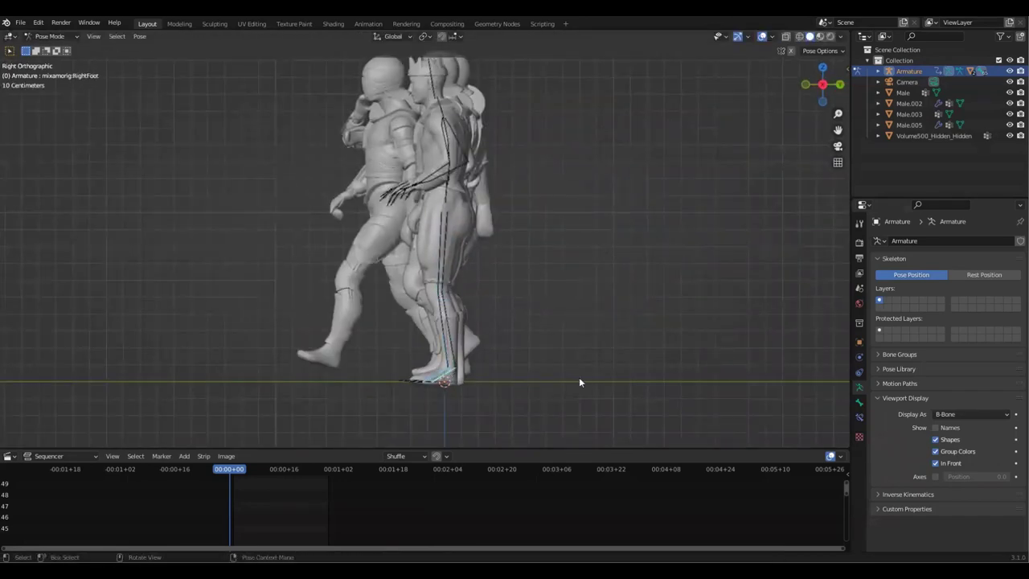
key(r)
click(599, 346)
Rotate the left and right upper arm bones in the back view to move the arms away from the body.
middle_drag(820, 165, 770, 189)
key(ctrl+KP_1)
scroll(558, 214, up, 3)
shift+middle_drag(376, 211, 379, 226)
click(341, 165)
key(r)
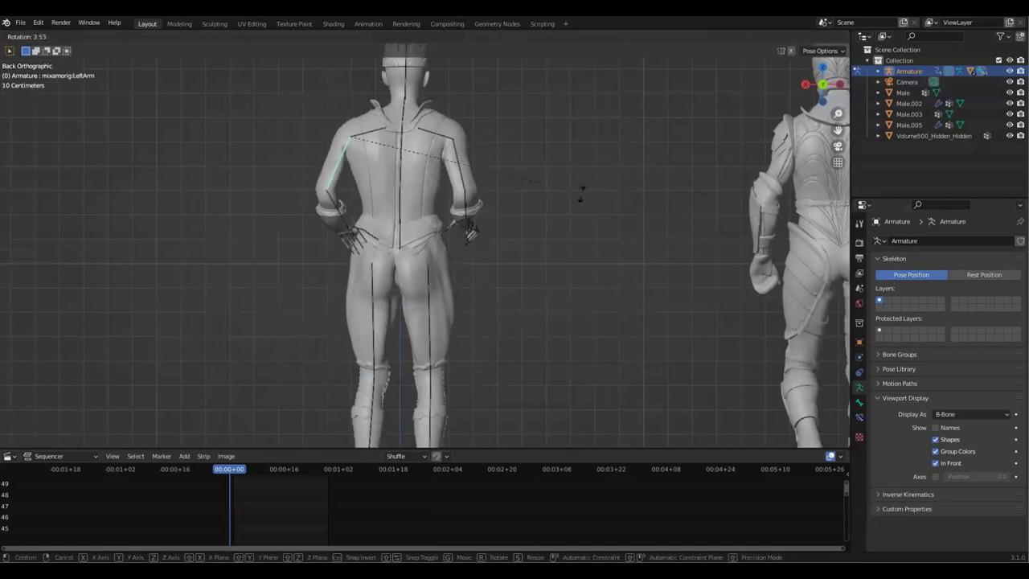
click(576, 219)
click(462, 170)
key(r)
click(615, 342)
Rotate the forearm bone and the left hand bone in the side view to adjust the arm pose.
middle_drag(614, 348, 580, 266)
key(KP_3)
scroll(570, 265, up, 4)
click(444, 193)
key(r)
click(410, 225)
click(402, 220)
key(r)
click(474, 274)
scroll(476, 275, down, 4)
middle_drag(478, 276, 443, 347)
key(ctrl+KP_1)
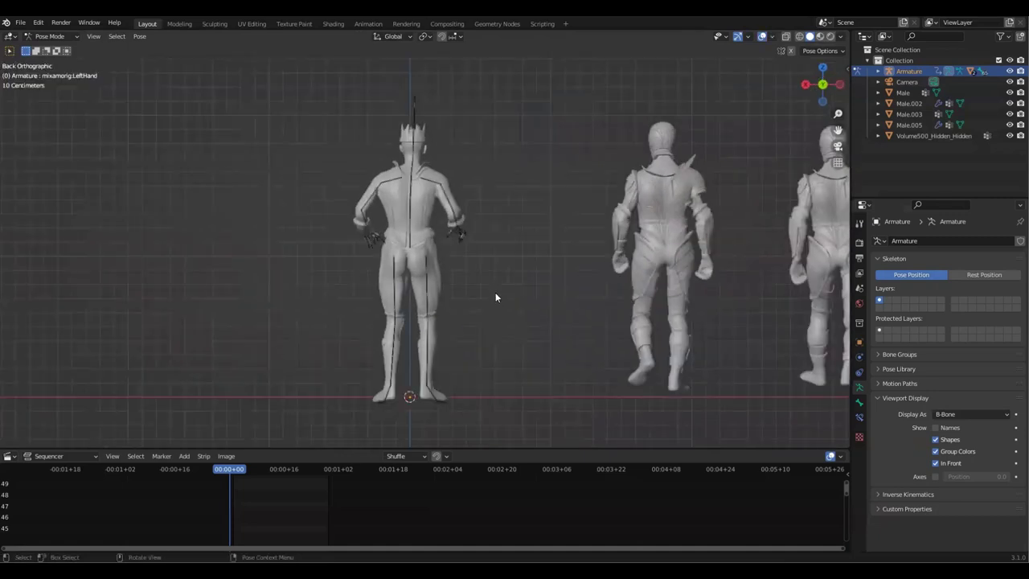
Try to bring the cape into the scene by importing its OBJ file.
click(20, 21)
mouse_move(69, 170)
click(161, 274)
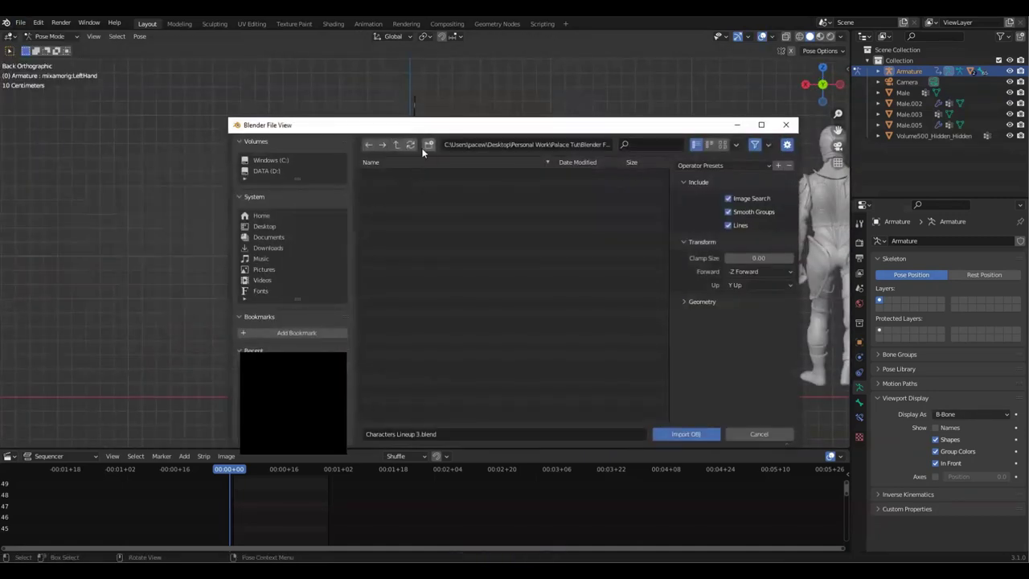
double_click(394, 207)
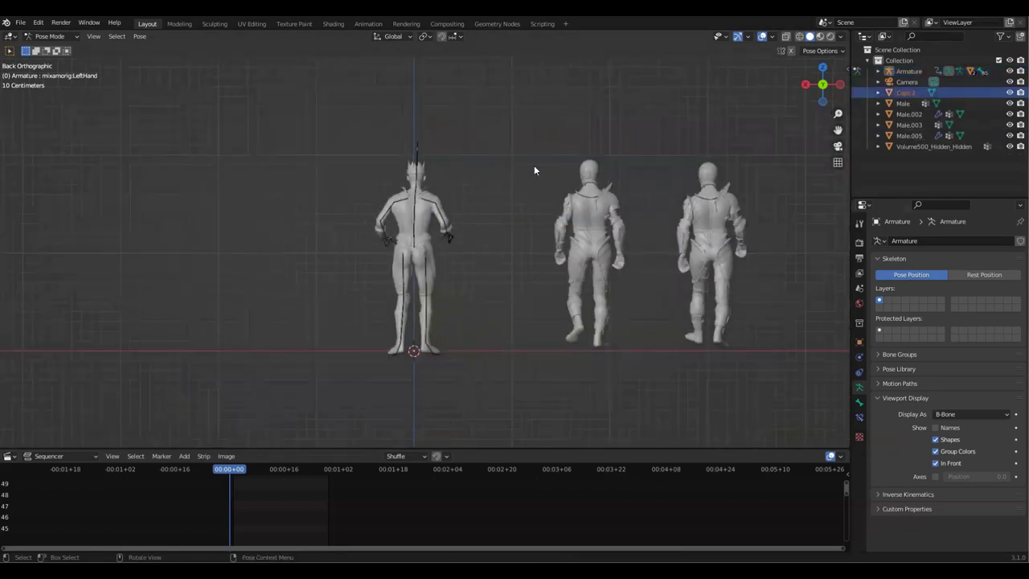
middle_drag(646, 306, 638, 249)
scroll(637, 249, down, 4)
middle_drag(641, 361, 606, 273)
scroll(606, 274, up, 5)
scroll(607, 273, down, 4)
Delete the imported cape mesh and save the Blender file.
right_click(915, 95)
click(910, 122)
key(KP_1)
key(ctrl+s)
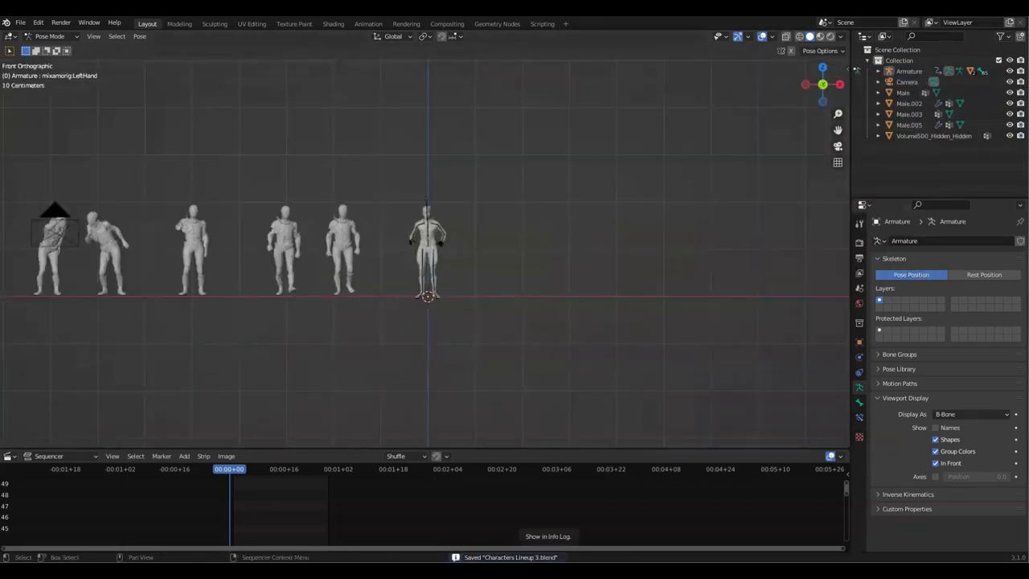
Switch to Quixel Bridge, browse the surfaces filtered by Fabric and open Old Decorative Wallpaper.
scroll(620, 156, up, 5)
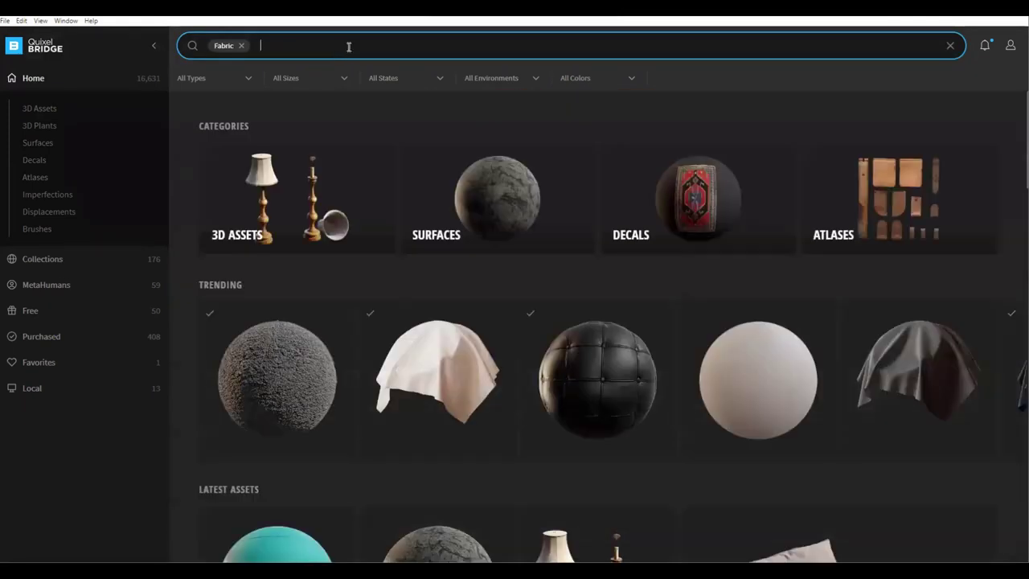
scroll(368, 222, down, 10)
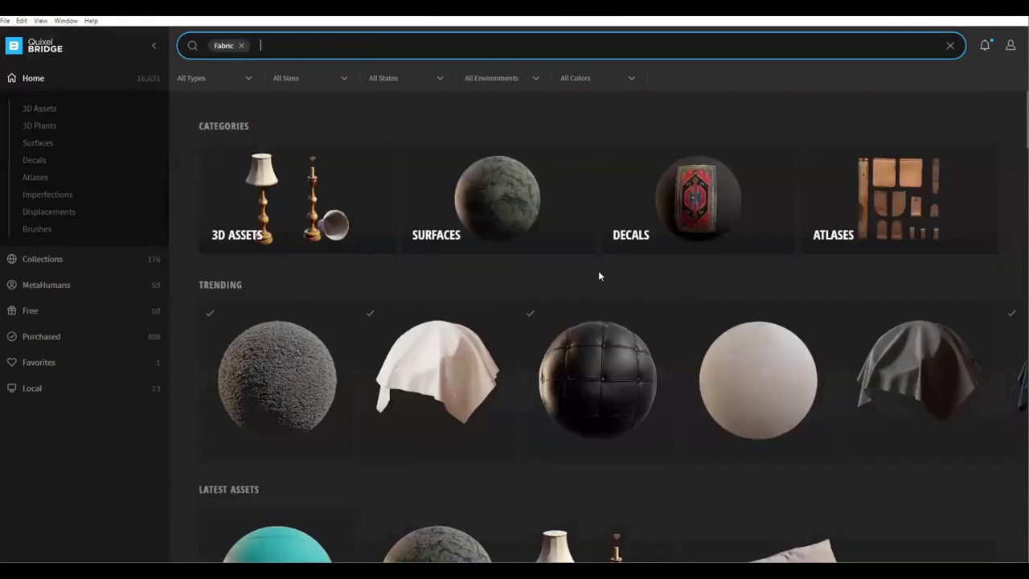
click(498, 198)
scroll(569, 308, down, 10)
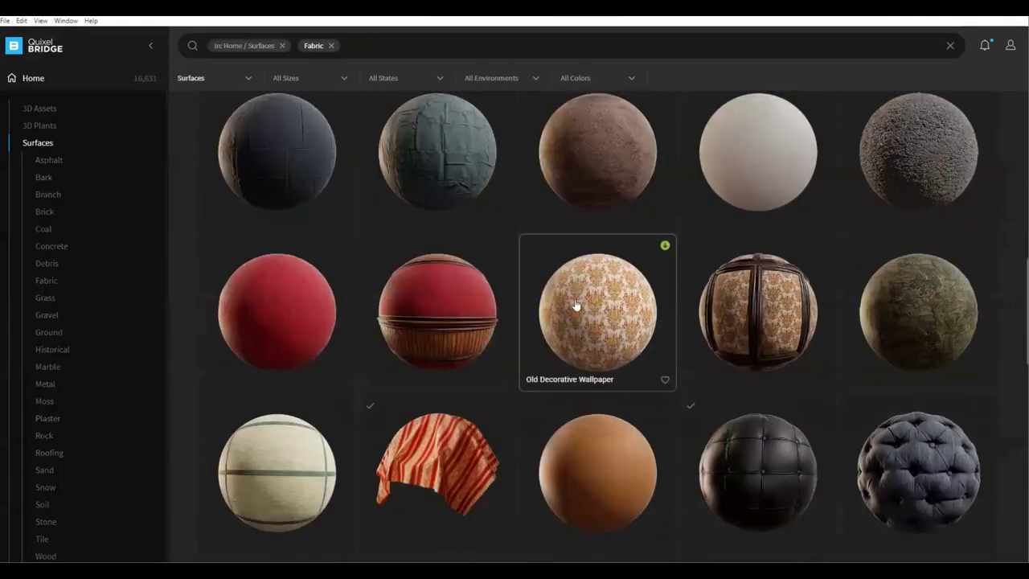
click(569, 307)
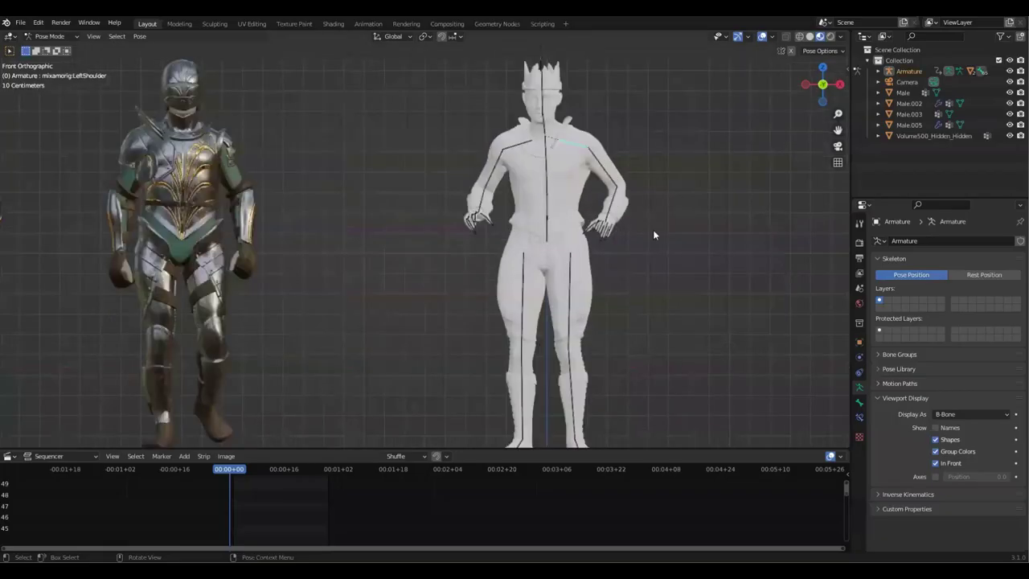
Return to Object Mode, select the king mesh and rename its material King 1.
click(50, 36)
click(61, 49)
click(482, 217)
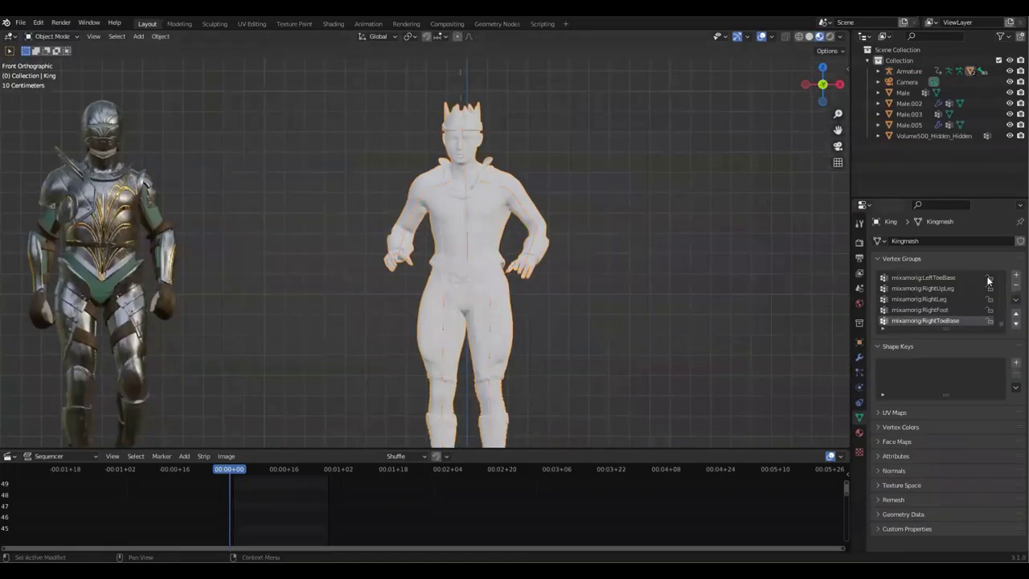
click(859, 434)
click(924, 286)
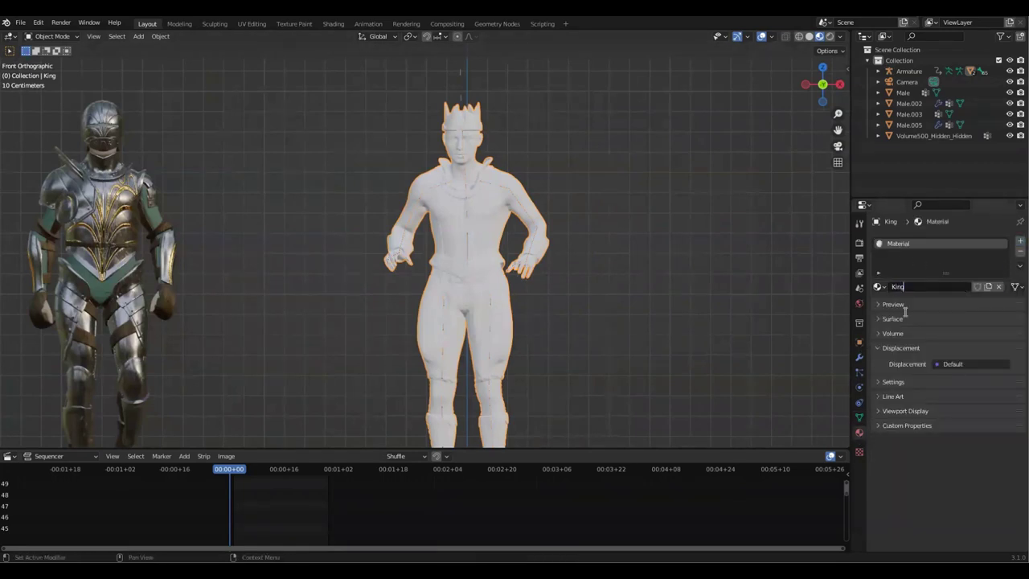
Turn the sequencer area into an enlarged shader editor for object materials and select the King 1 Principled BSDF node.
click(7, 457)
click(47, 419)
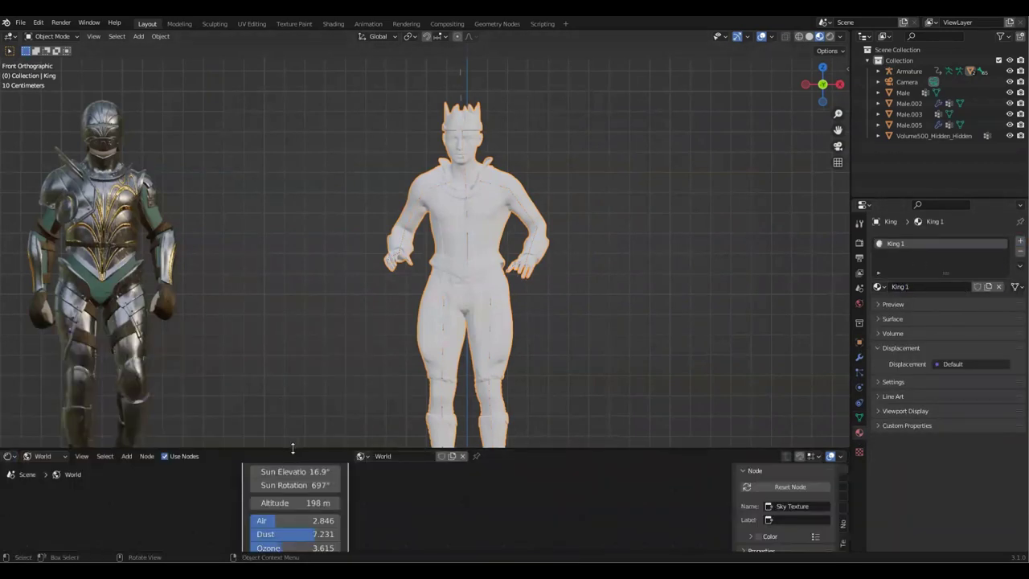
drag(292, 447, 292, 343)
click(42, 352)
click(47, 363)
scroll(144, 426, down, 3)
middle_drag(144, 426, 230, 477)
click(351, 412)
Run Principled Texture Setup with the Albedo, Normal and Roughness maps from the fabric_furniture fabric_sjfvce3c folder.
key(ctrl+shift+t)
click(270, 238)
double_click(423, 250)
double_click(400, 217)
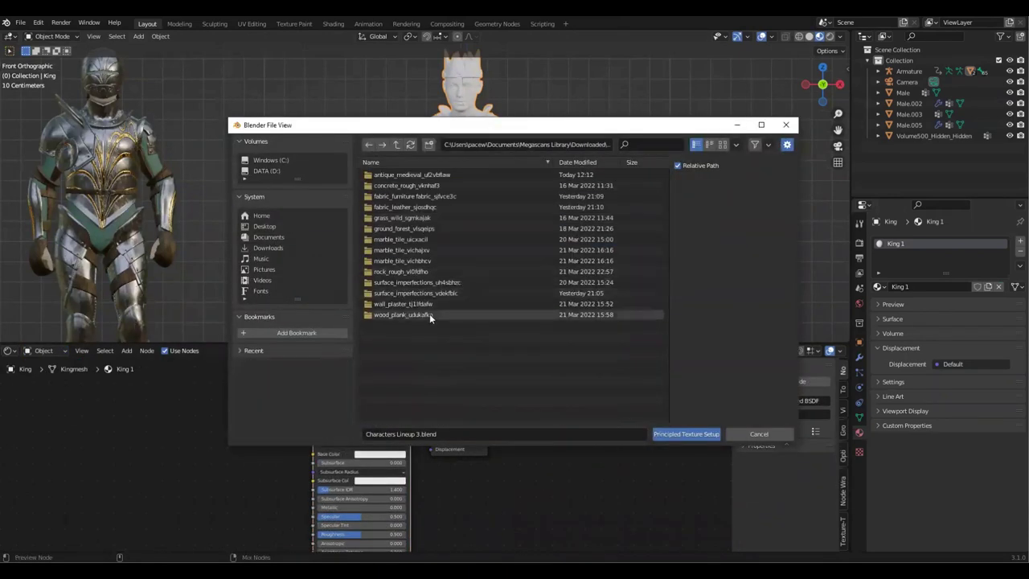
double_click(414, 196)
click(434, 207)
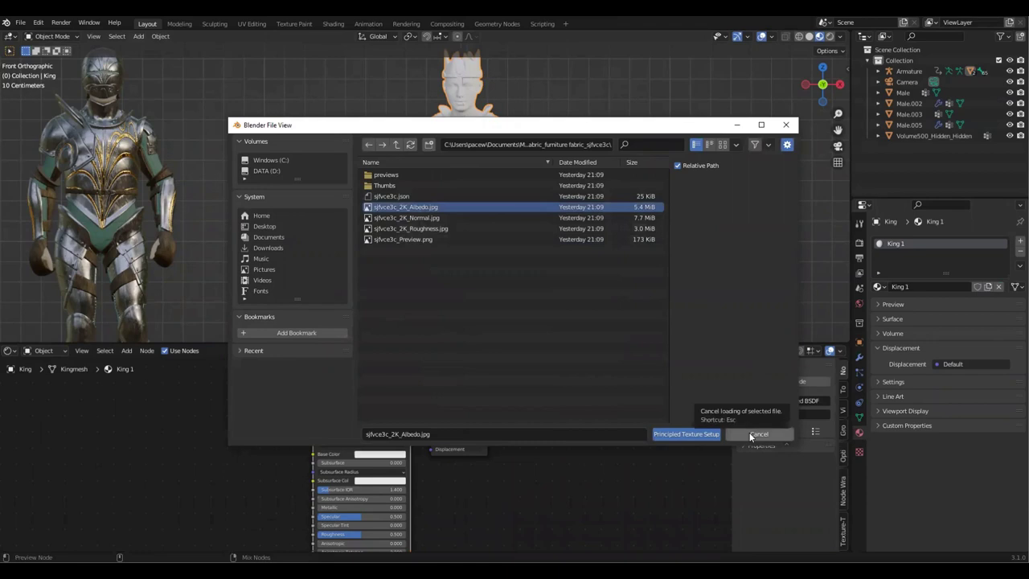
shift+click(531, 229)
click(674, 433)
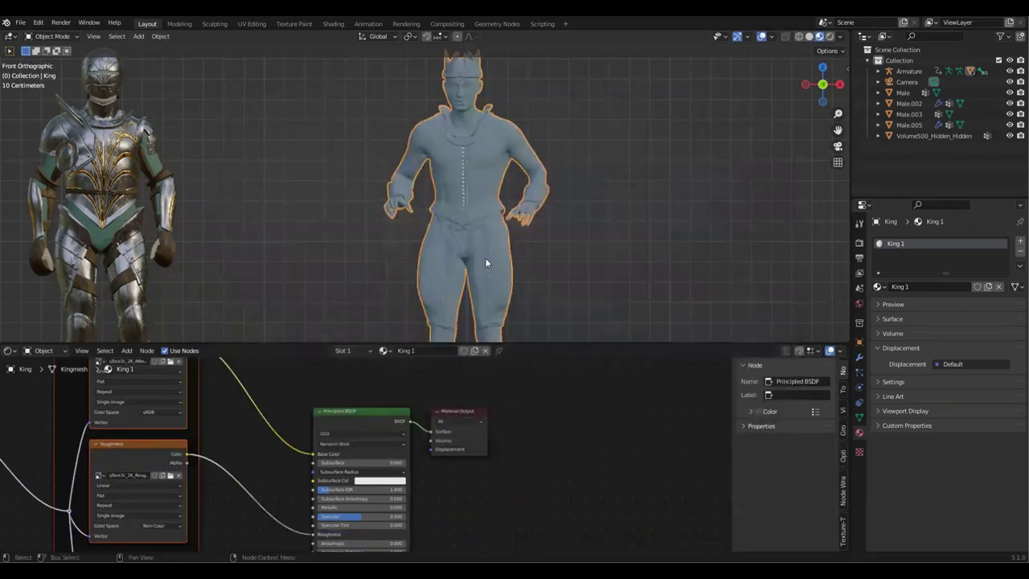
Map the King 1 textures with Generated coordinates, set the mapping scale to -2.900 on all axes and save the file.
scroll(358, 454, down, 1)
scroll(353, 211, down, 4)
key(Home)
scroll(380, 228, up, 4)
scroll(241, 482, up, 3)
middle_drag(211, 500, 350, 514)
scroll(290, 426, up, 3)
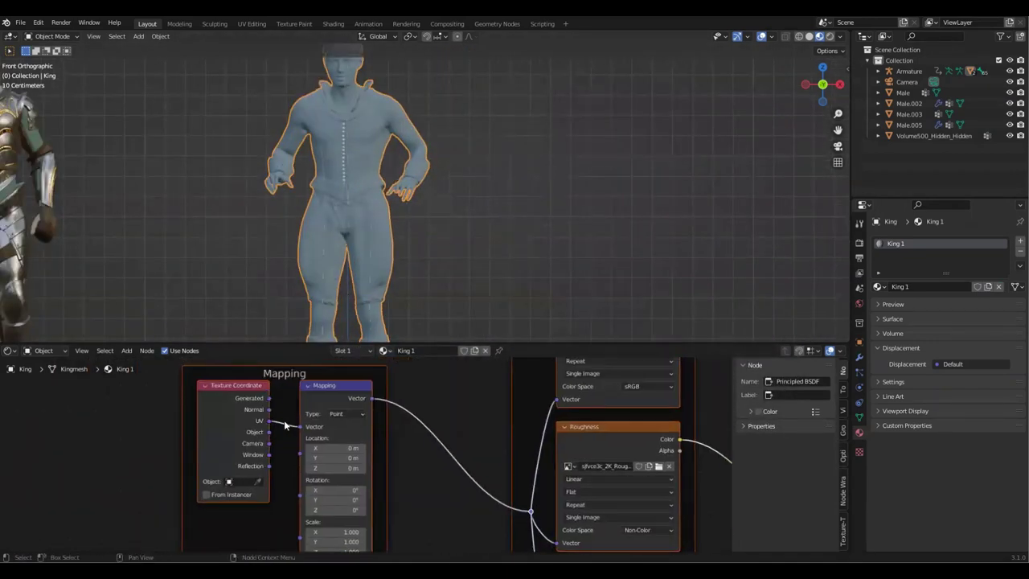
middle_drag(483, 461, 405, 471)
middle_drag(338, 205, 643, 225)
scroll(389, 432, down, 4)
middle_drag(389, 432, 182, 469)
middle_drag(376, 506, 411, 525)
scroll(458, 199, up, 5)
middle_drag(458, 199, 619, 211)
shift+middle_drag(619, 211, 595, 292)
scroll(596, 292, up, 2)
middle_drag(262, 450, 368, 389)
scroll(289, 484, up, 2)
drag(247, 489, 216, 508)
middle_drag(402, 185, 643, 179)
scroll(502, 167, down, 5)
click(502, 167)
key(ctrl+s)
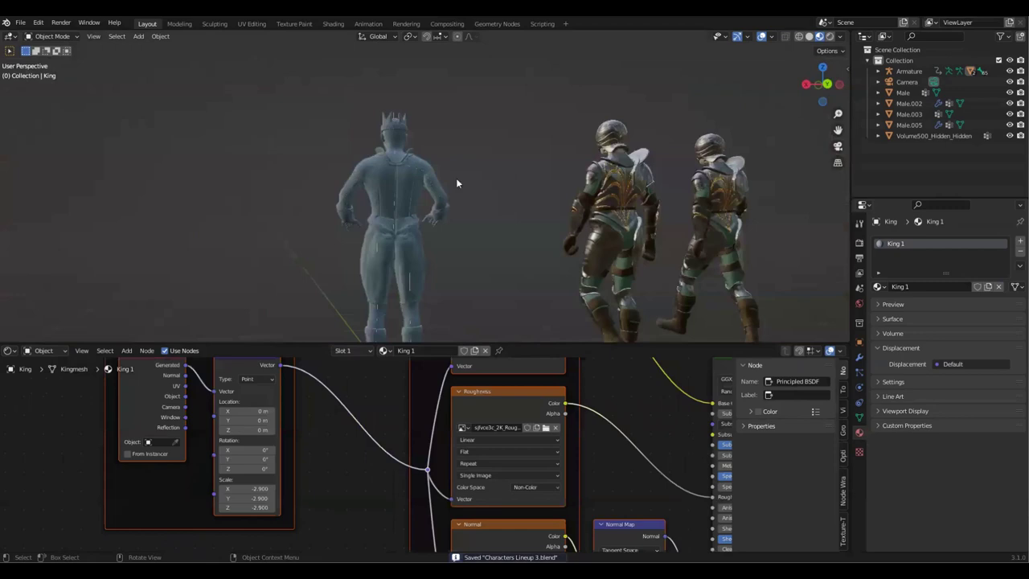
In face mode, select the king's linked jacket pieces: torso panels, sleeves, cuffs, waistband and collar.
click(499, 182)
middle_drag(353, 187, 441, 134)
key(KP_1)
scroll(526, 170, up, 2)
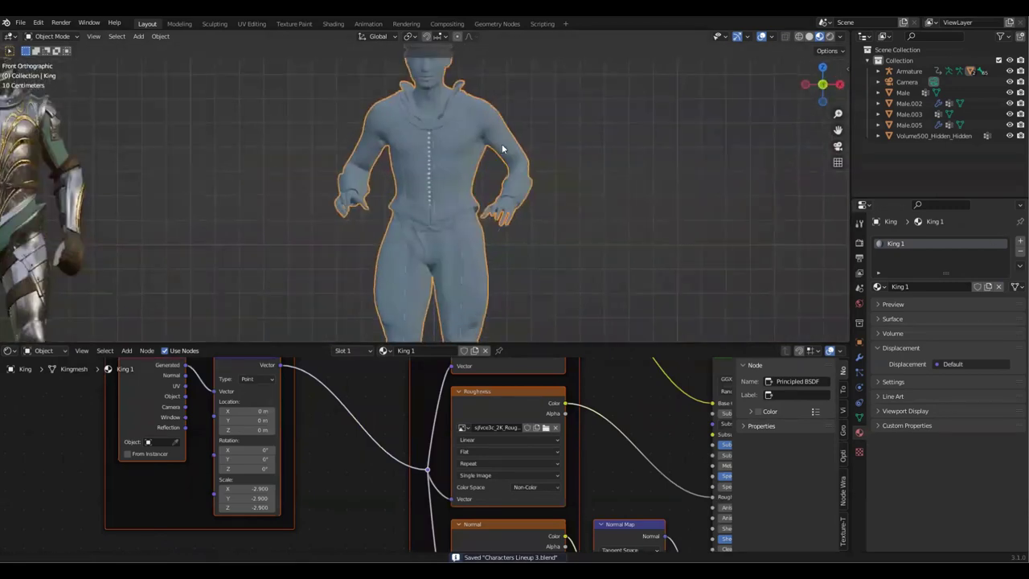
key(Tab)
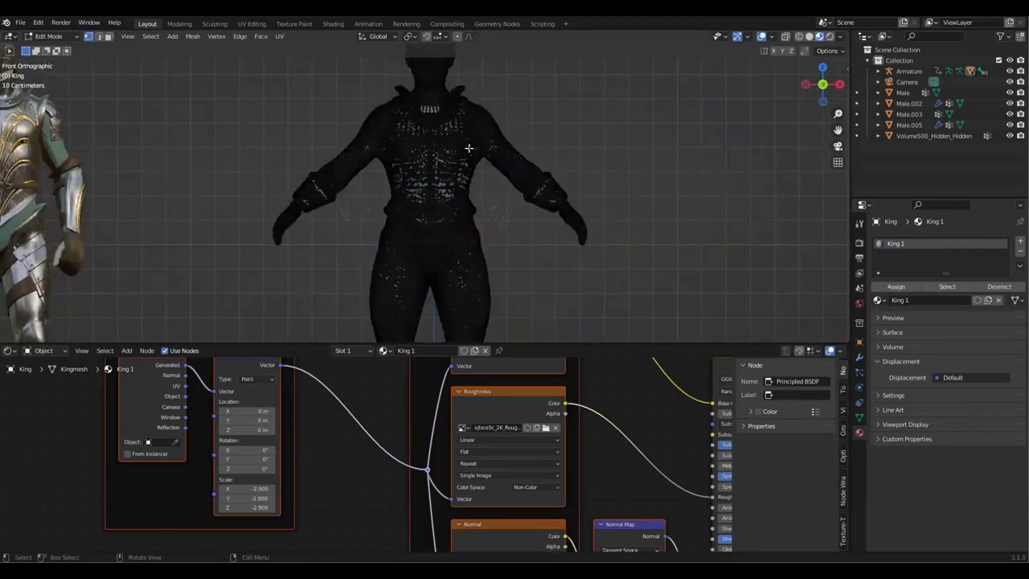
key(3)
key(l)
scroll(468, 148, up, 3)
key(l)
key(l)
key(l)
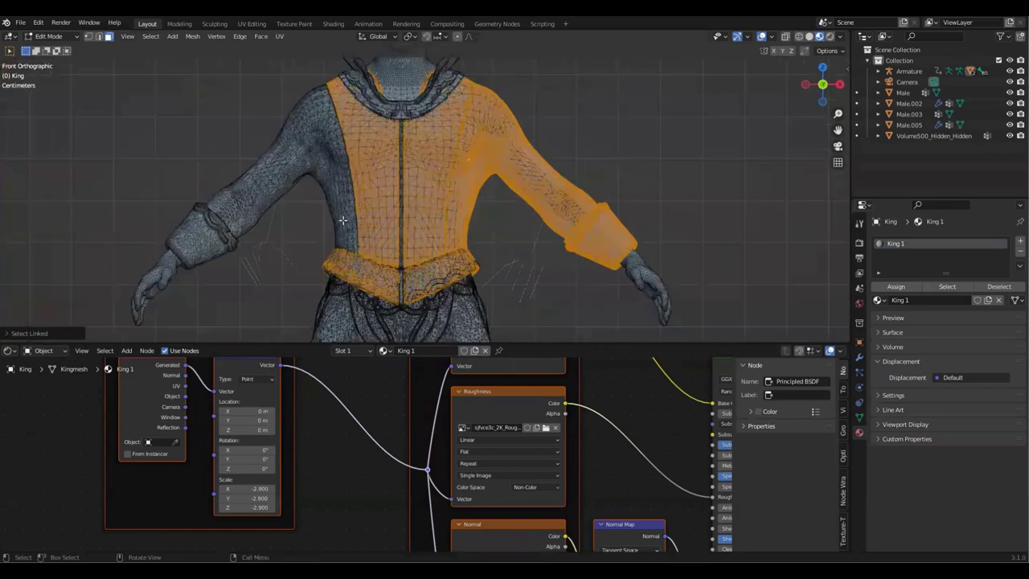
key(l)
middle_drag(724, 143, 635, 147)
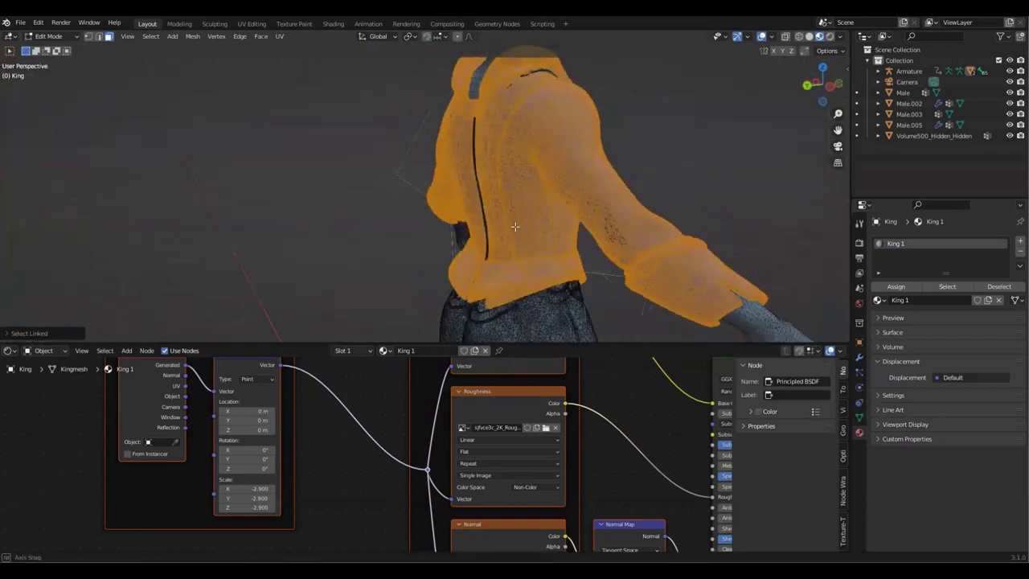
key(KP_1)
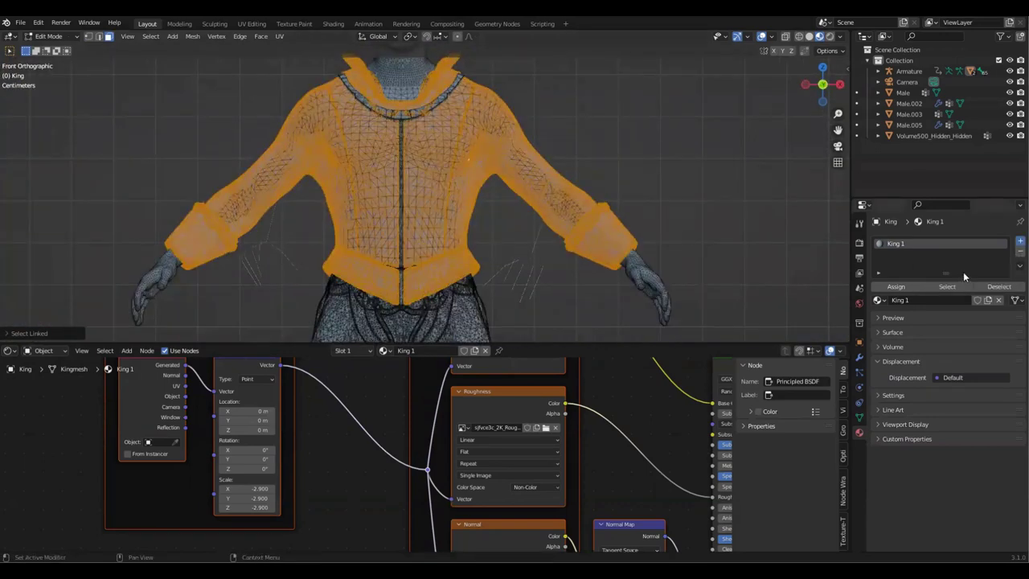
Add a second material named King 2, assign it to the selected jacket faces and save the file.
click(1020, 242)
click(947, 317)
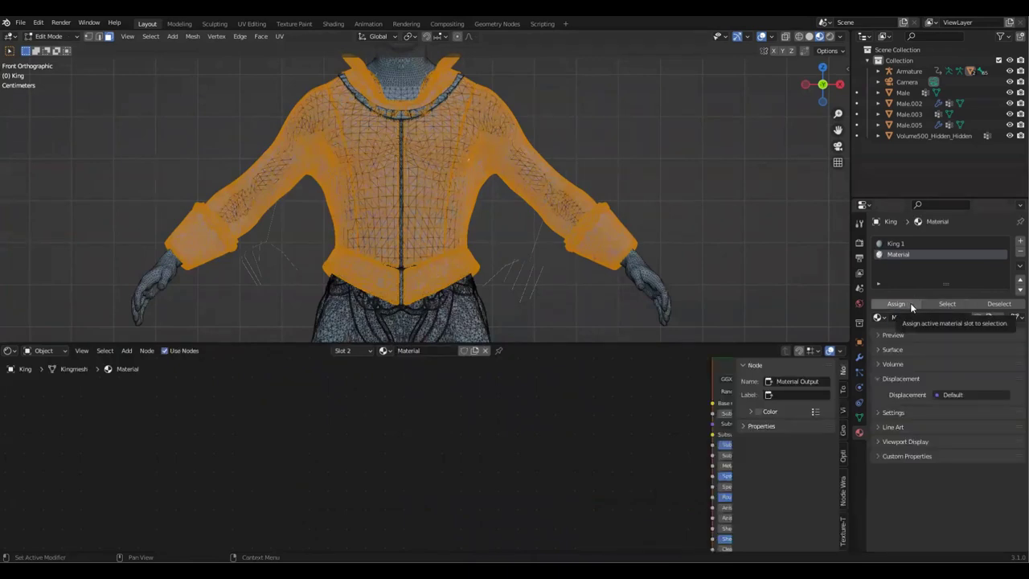
click(910, 303)
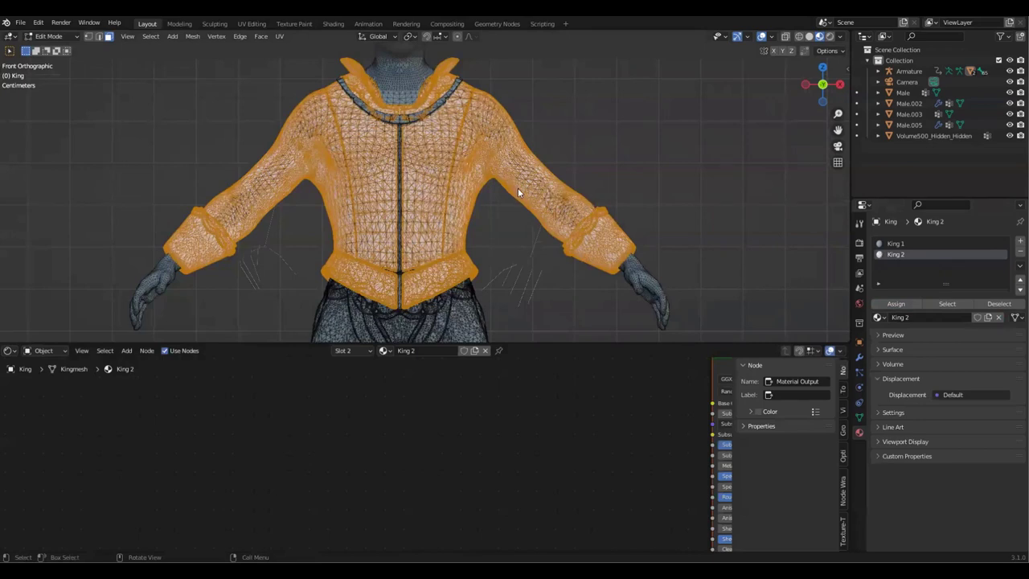
key(Tab)
scroll(602, 155, down, 3)
key(ctrl+s)
Run Principled Texture Setup on the King 2 shader with the texture maps from the antique_medieval_uf2vbflaw folder.
scroll(542, 393, down, 7)
middle_drag(542, 394, 233, 444)
click(266, 448)
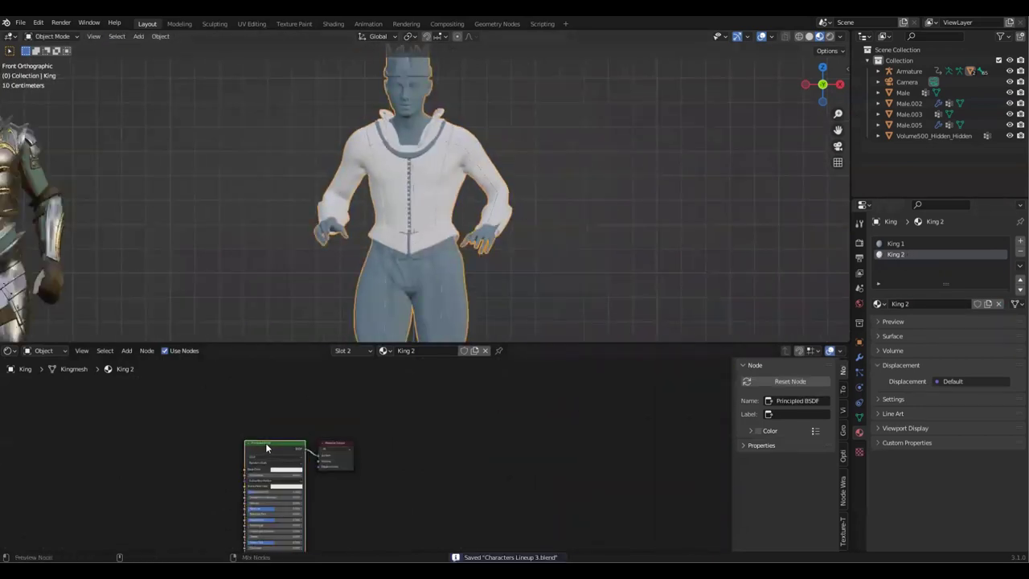
key(ctrl+shift+t)
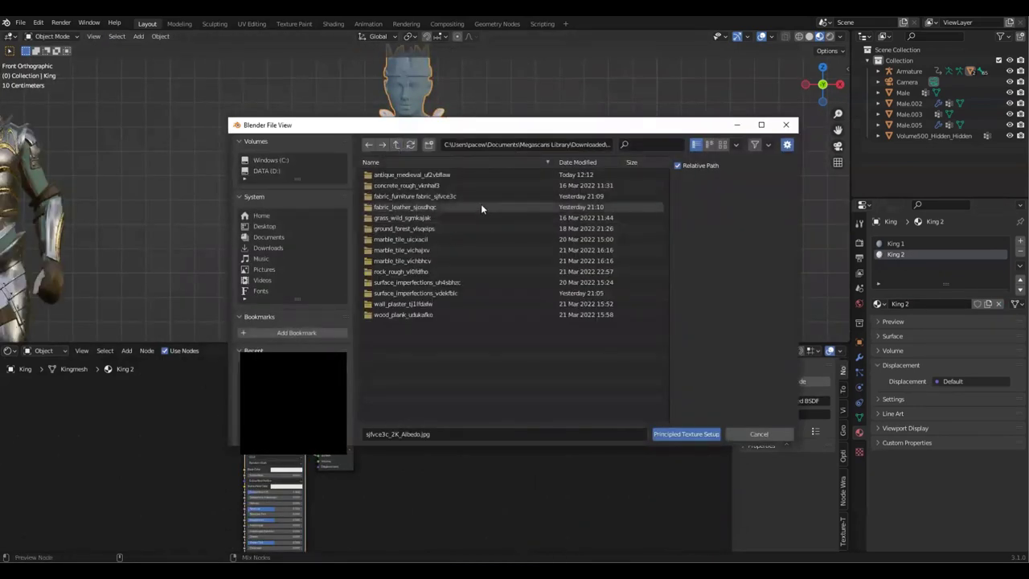
double_click(452, 174)
key(alt+Tab)
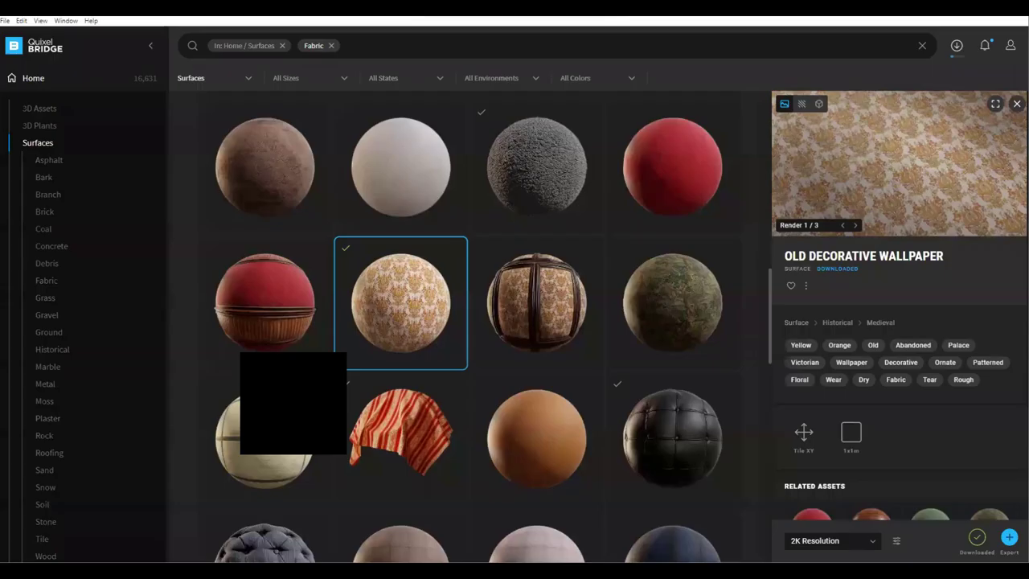
key(alt+Tab)
click(455, 207)
shift+click(460, 261)
click(669, 437)
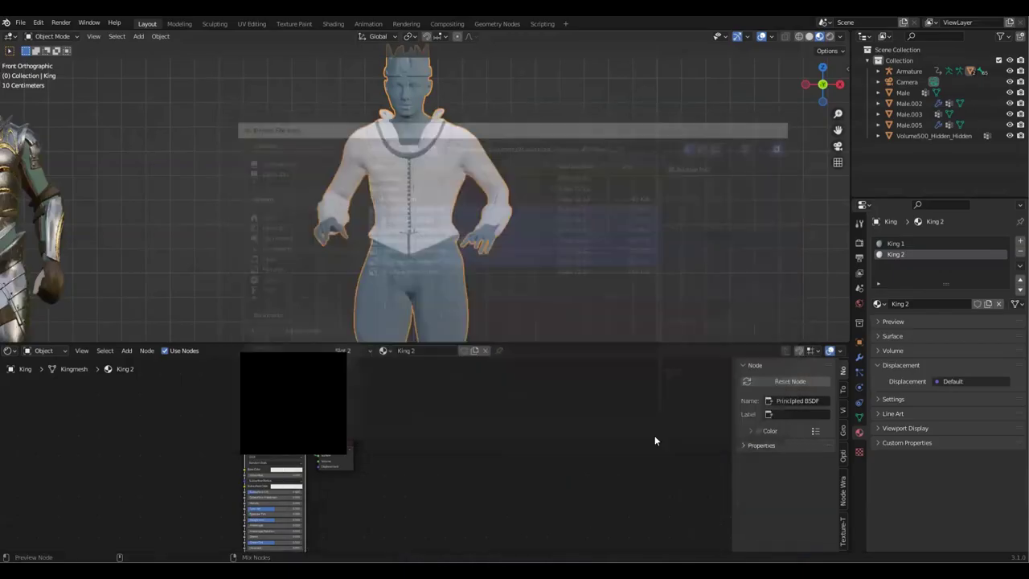
Drive the King 2 texture mapping with Generated coordinates instead of UV.
scroll(386, 194, up, 3)
shift+middle_drag(383, 194, 509, 171)
scroll(105, 462, down, 4)
middle_drag(97, 464, 359, 412)
scroll(359, 413, up, 5)
drag(330, 400, 352, 419)
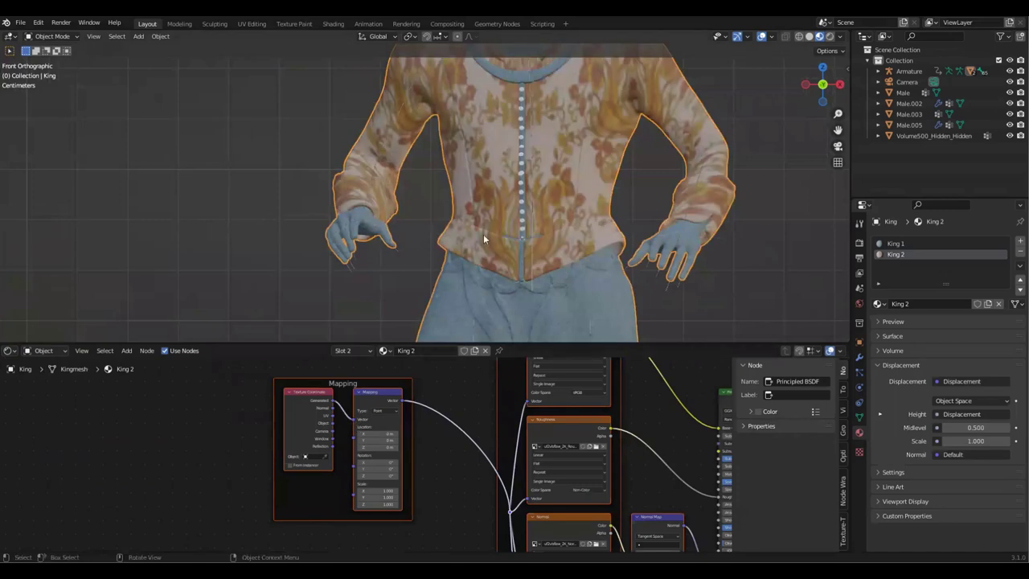
Set the King 2 mapping scale to -4.500 on all axes and save the file.
scroll(376, 406, down, 2)
middle_drag(376, 406, 333, 420)
scroll(519, 230, down, 4)
scroll(355, 460, up, 4)
middle_drag(326, 544, 339, 495)
text(5.3)
key(Return)
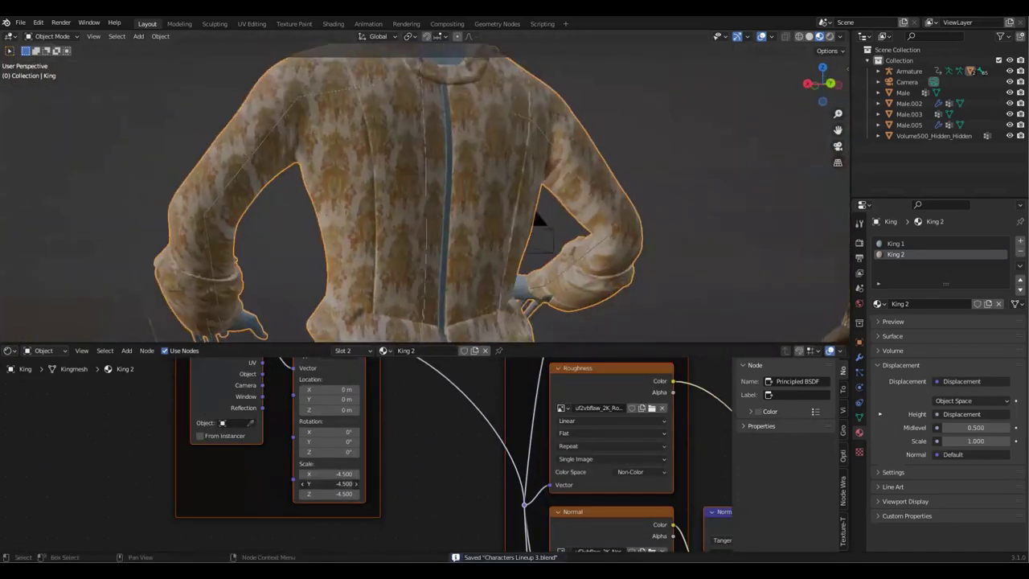
key(ctrl+s)
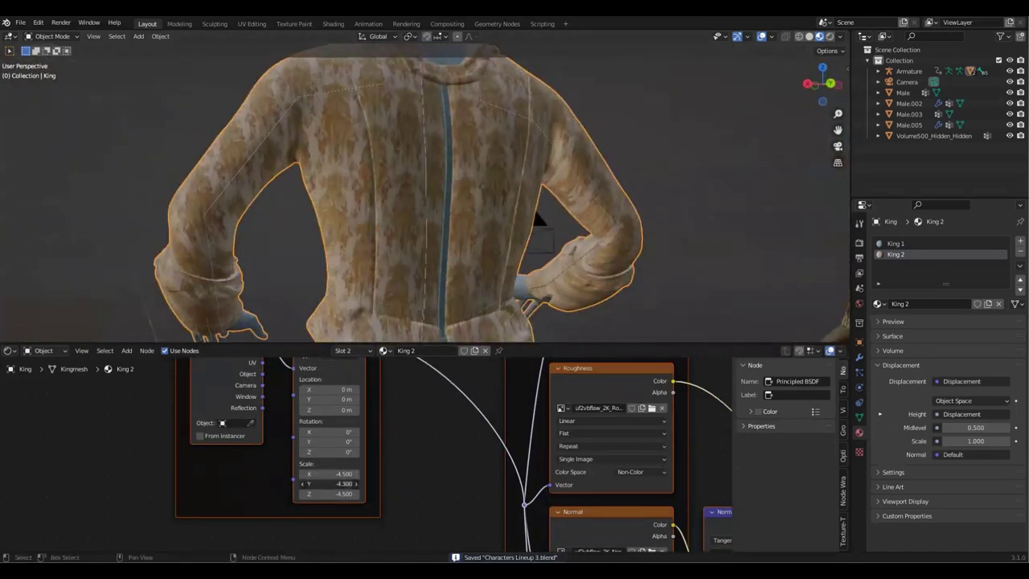
Set the King 2 mapping's Y scale to -6.500 and check the jacket pattern from the front.
drag(330, 484, 294, 484)
scroll(514, 177, down, 4)
middle_drag(542, 127, 568, 102)
scroll(562, 112, down, 4)
shift+middle_drag(521, 313, 517, 240)
key(KP_1)
shift+middle_drag(446, 246, 400, 229)
shift+middle_drag(469, 143, 447, 203)
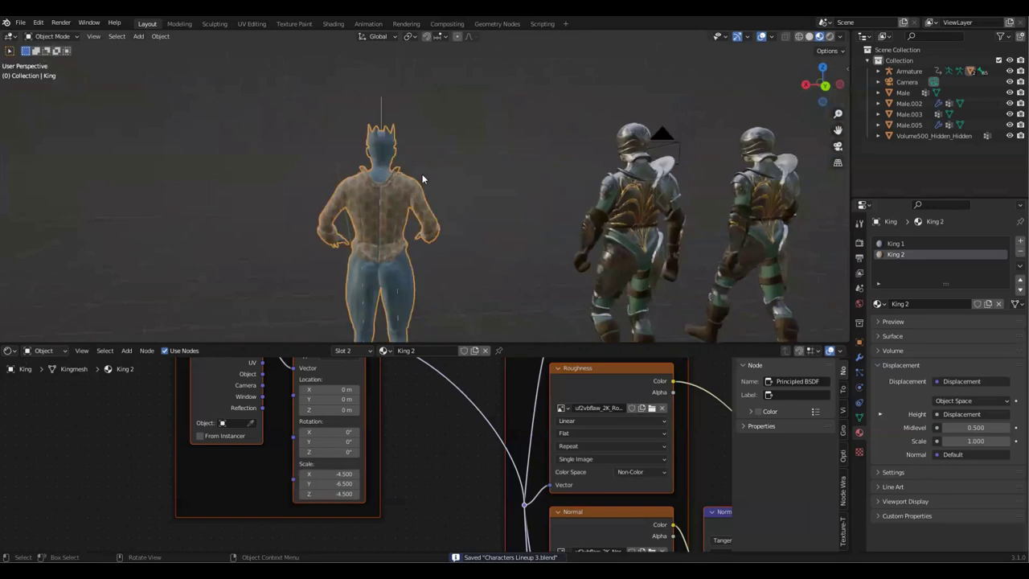
Select the king's head and hands, add a material slot with the existing SKIN material and assign it.
key(Tab)
key(l)
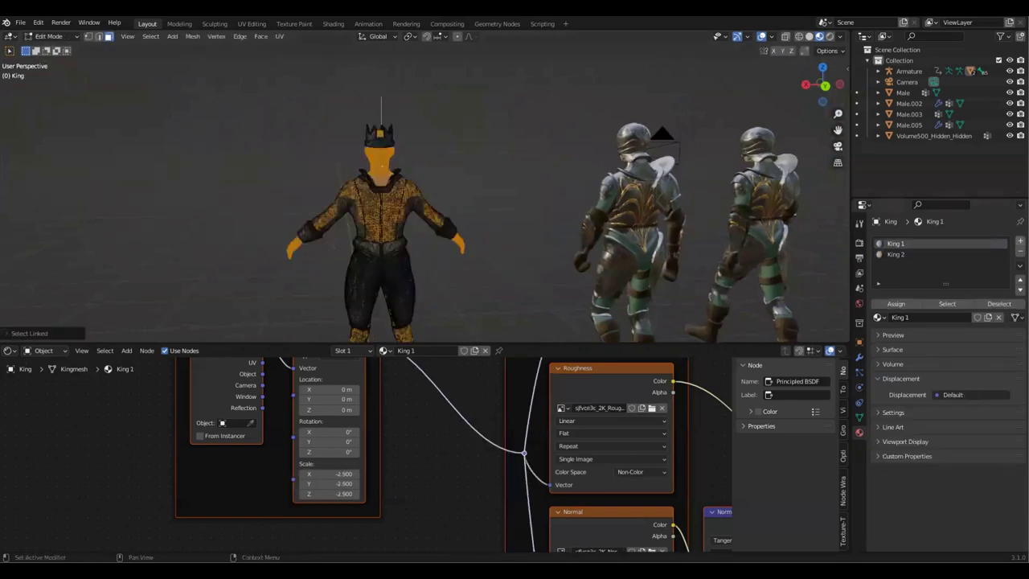
click(1020, 242)
click(881, 319)
text(sk)
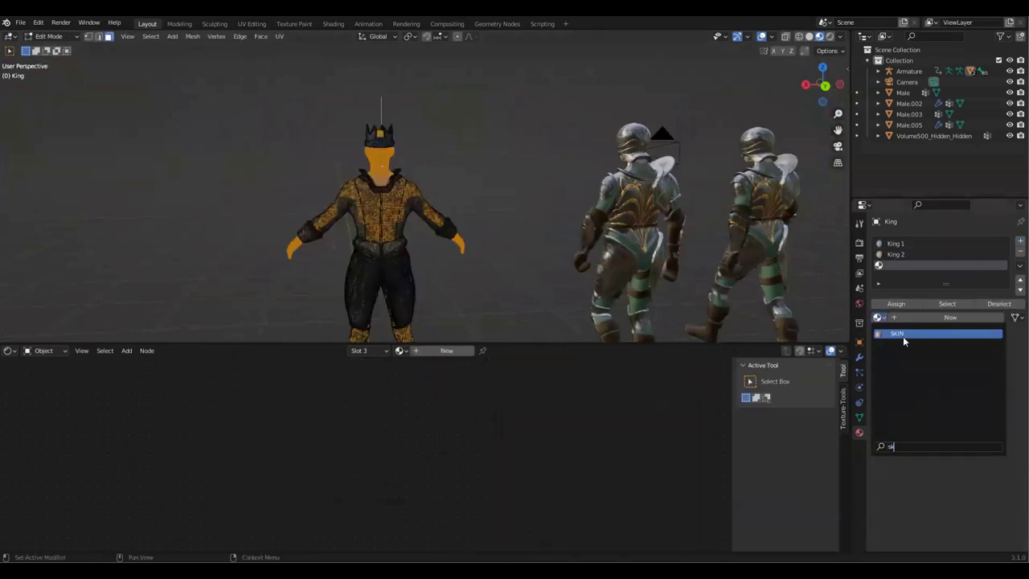
click(902, 336)
click(899, 305)
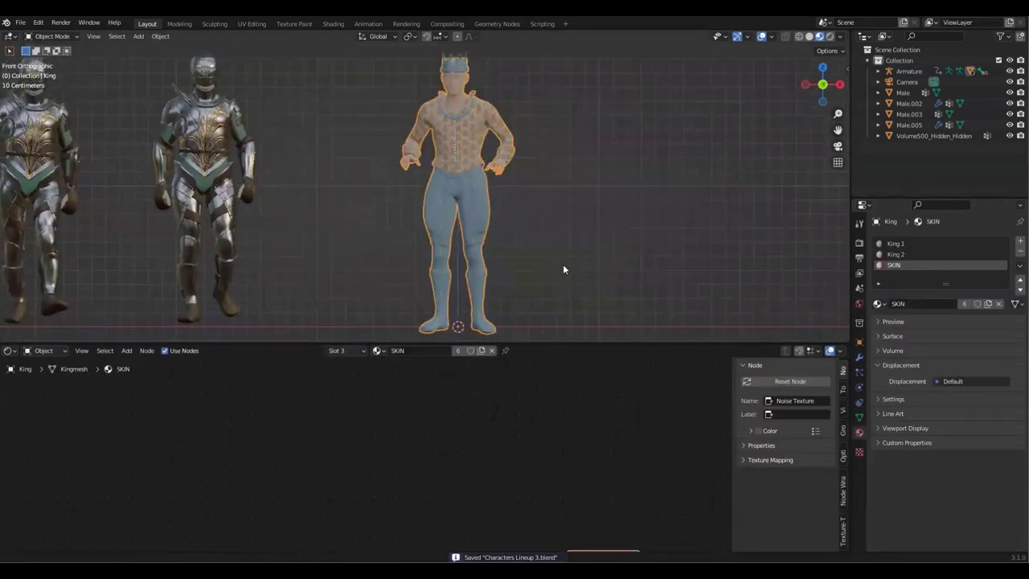
Select both of the king's boots, assign the existing Leather material to them in a new slot and save the file.
key(Tab)
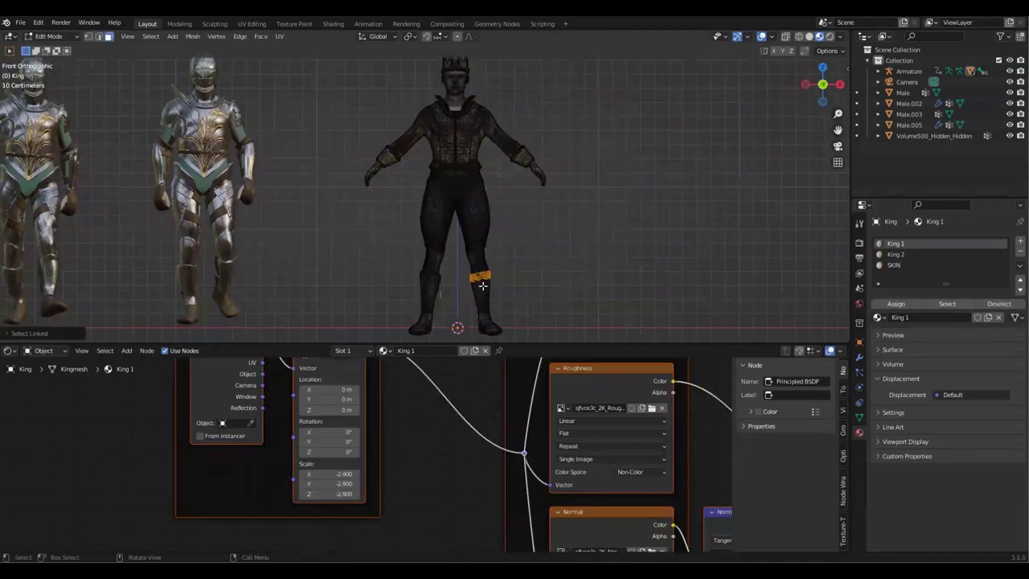
scroll(555, 285, up, 4)
shift+middle_drag(558, 285, 564, 129)
middle_drag(573, 215, 483, 230)
middle_drag(567, 241, 664, 219)
scroll(664, 218, down, 3)
click(1020, 242)
click(878, 317)
click(900, 395)
click(903, 305)
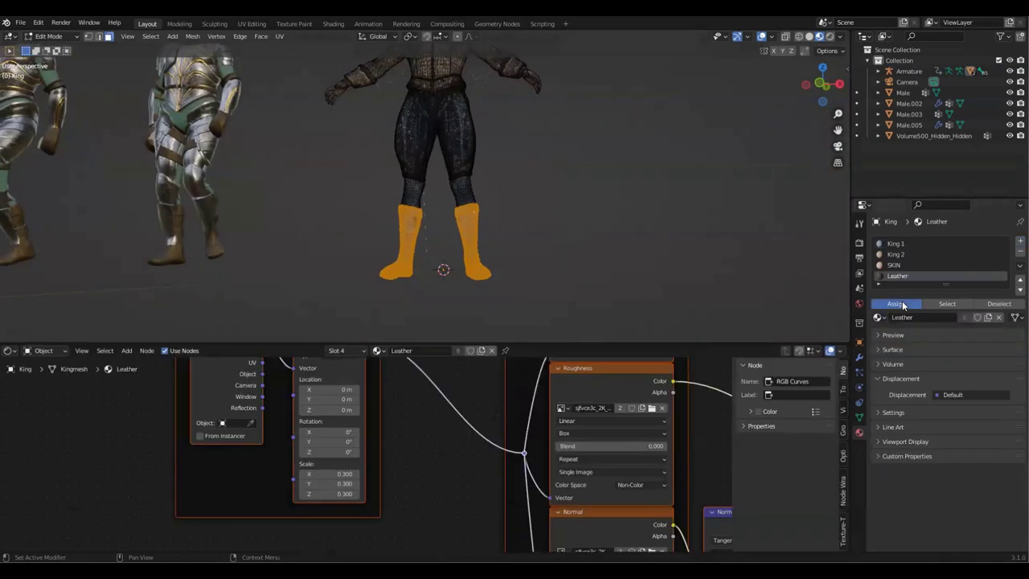
middle_drag(601, 199, 591, 212)
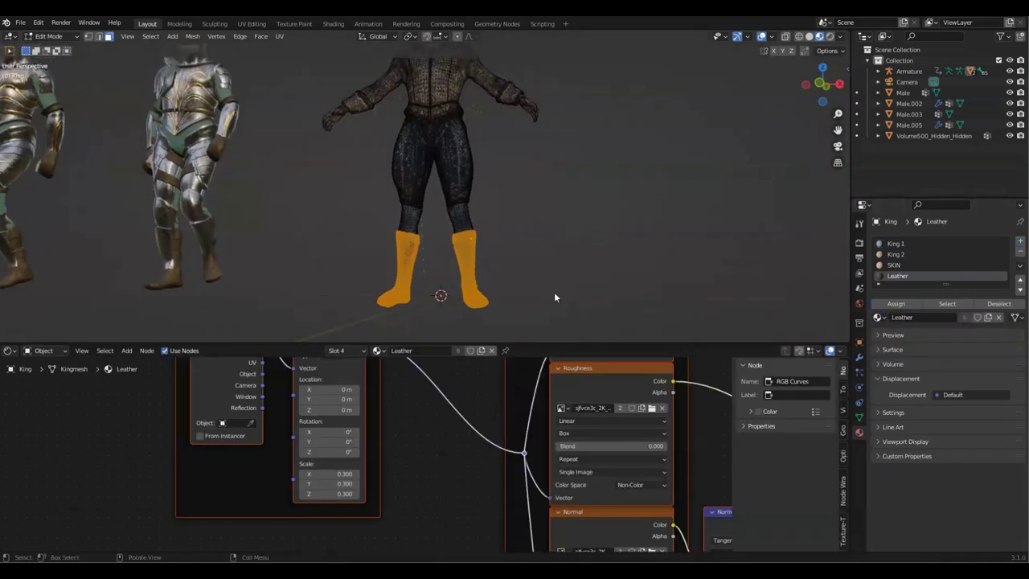
key(Tab)
key(ctrl+s)
Select all linked pieces of the king's crown in Edit Mode.
key(KP_1)
scroll(515, 121, up, 2)
scroll(471, 180, up, 5)
shift+middle_drag(442, 111, 435, 153)
key(Tab)
click(481, 167)
key(l)
key(l)
key(l)
scroll(563, 133, up, 3)
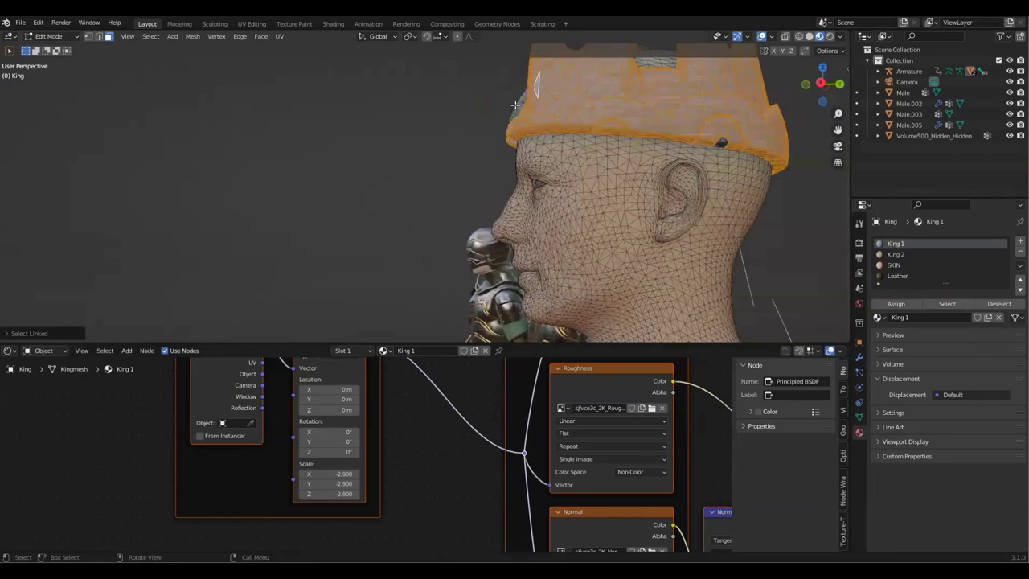
middle_drag(576, 125, 262, 229)
scroll(265, 174, up, 3)
middle_drag(603, 181, 514, 173)
Add a slot with the existing gold material, assign it to the crown and save the file.
click(1020, 241)
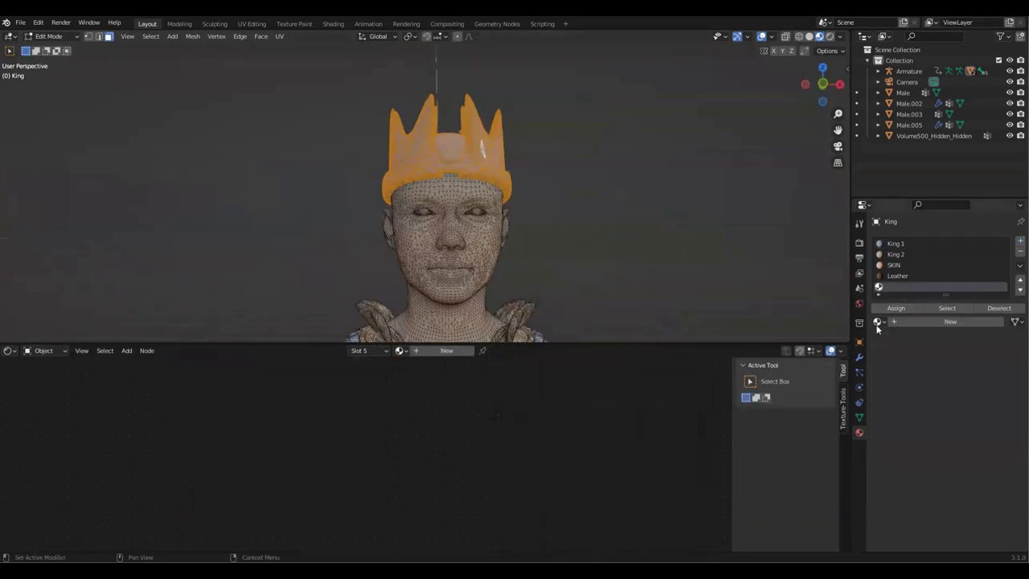
click(878, 322)
text(go)
key(Return)
click(899, 309)
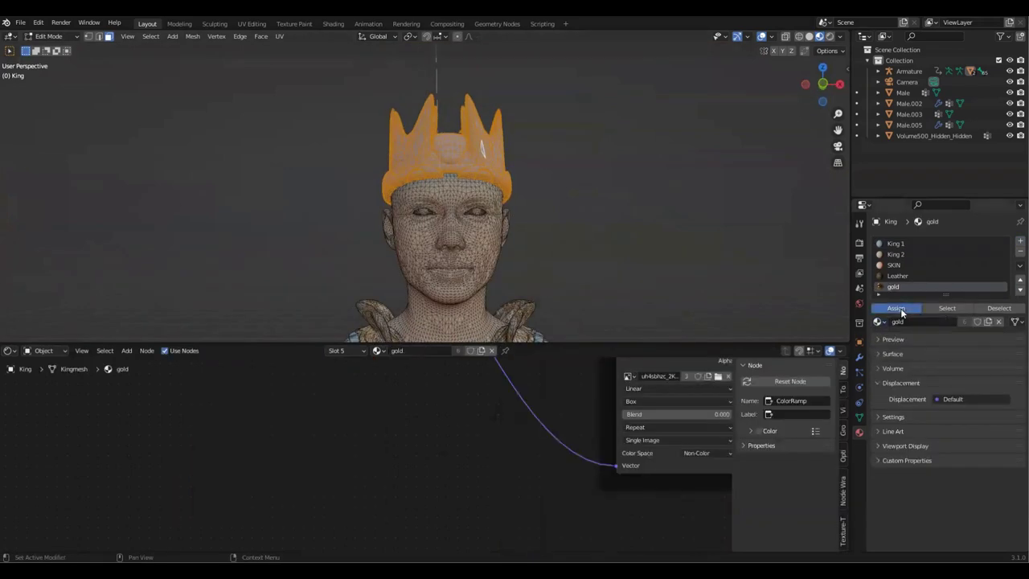
middle_drag(517, 175, 464, 336)
key(Tab)
scroll(482, 196, down, 10)
key(ctrl+s)
Switch the viewport to Rendered shading and frame the king's head and shoulders.
key(z)
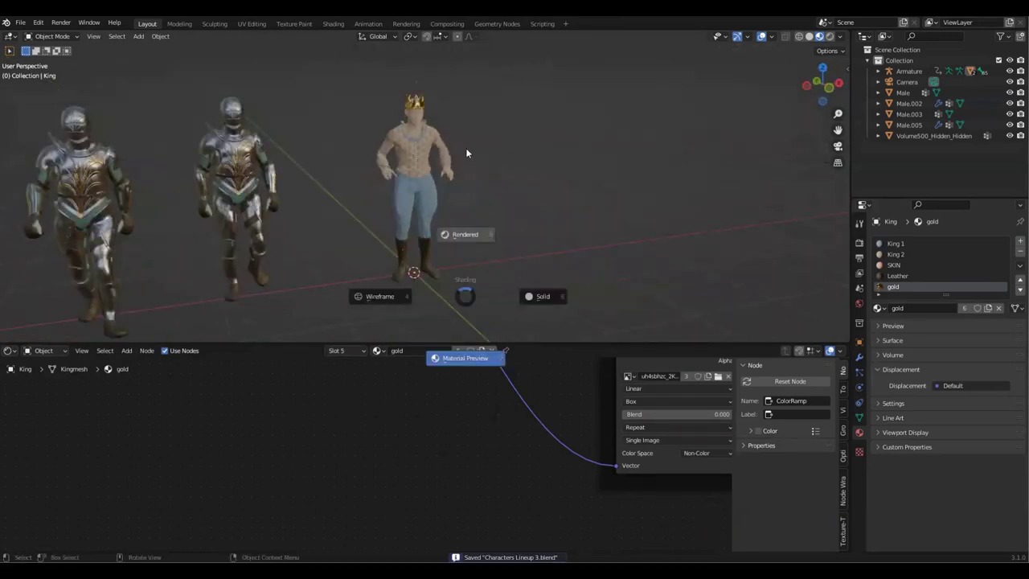
click(462, 134)
mouse_move(563, 241)
middle_down()
mouse_move(580, 228)
mouse_move(583, 197)
middle_up()
scroll(398, 155, up, 2)
scroll(398, 155, up, 5)
shift+middle_drag(568, 275, 615, 339)
Set the SKIN material's Subsurface value to 0.039 and save the file.
click(899, 265)
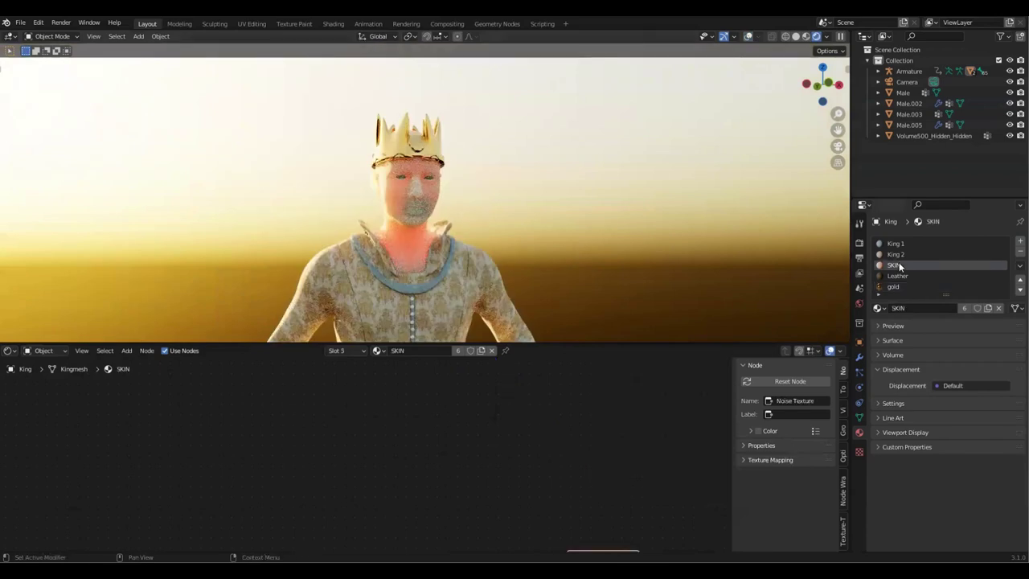
scroll(708, 450, down, 2)
middle_drag(707, 450, 479, 442)
scroll(473, 418, up, 2)
drag(464, 415, 455, 415)
key(ctrl+s)
Save the file and preview the king in Rendered shading from another view.
middle_drag(591, 291, 209, 217)
mouse_move(576, 248)
middle_down()
mouse_move(510, 249)
mouse_move(402, 312)
mouse_move(576, 240)
middle_up()
key(z)
key(ctrl+s)
key(z)
click(535, 124)
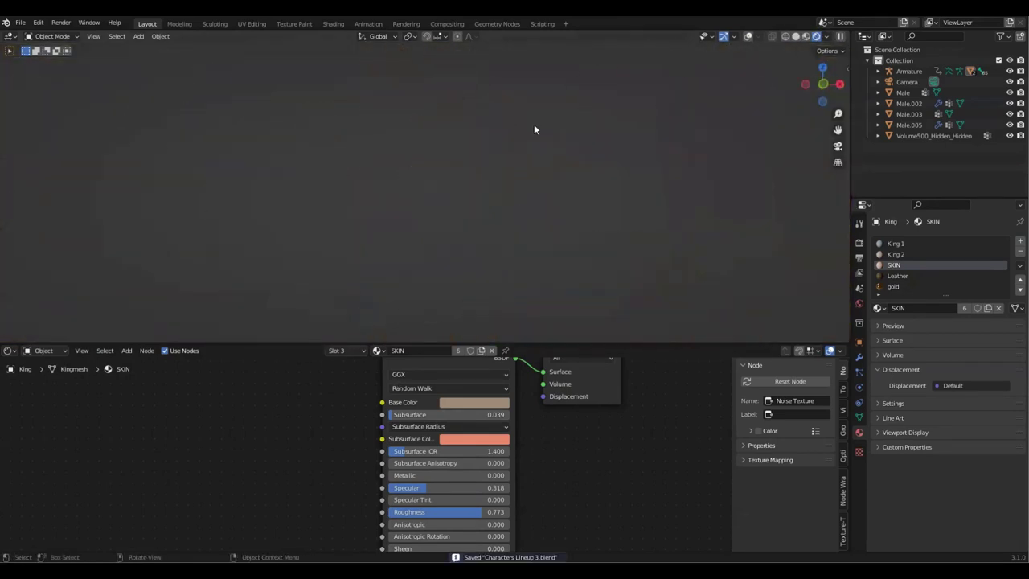
Switch the viewport to Material Preview and frame the king's trousers.
scroll(579, 209, up, 6)
right_click(553, 250)
click(553, 251)
mouse_move(604, 233)
middle_down()
mouse_move(632, 212)
mouse_move(595, 187)
mouse_move(507, 187)
middle_up()
key(z)
click(524, 180)
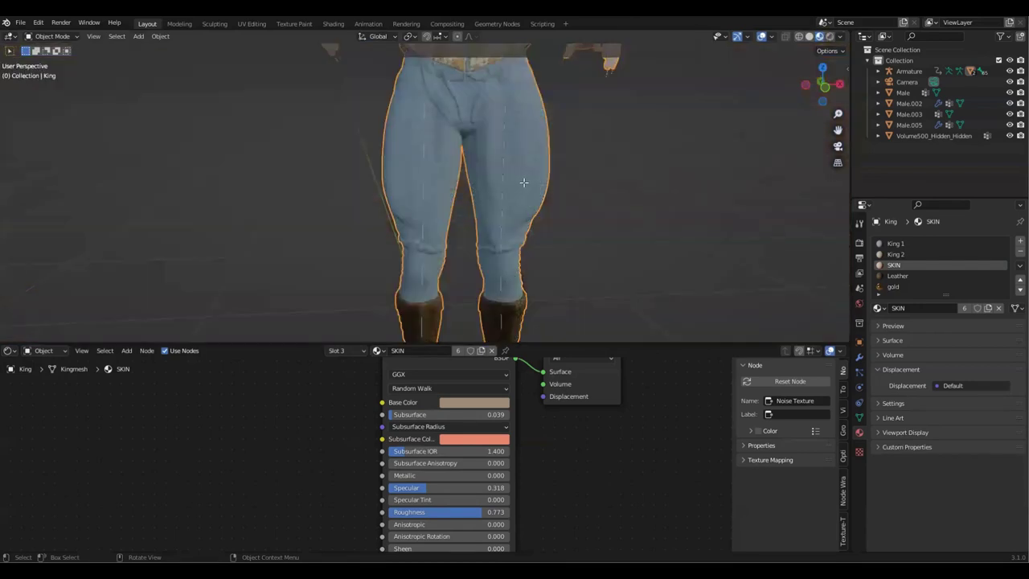
Delete the overlapping linked trouser mesh from the king and save the file.
key(Tab)
key(l)
key(g)
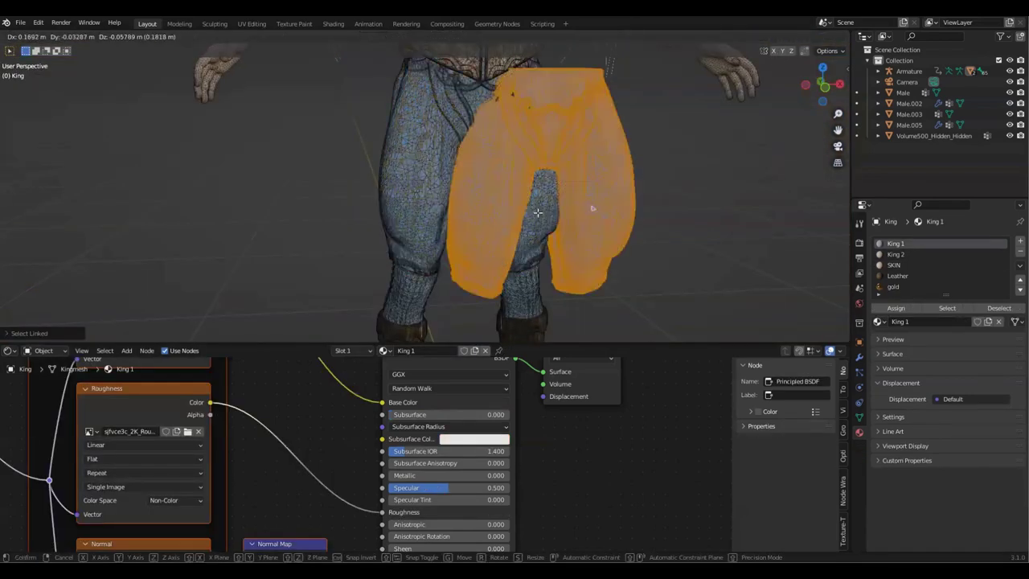
click(538, 213)
key(x)
click(538, 214)
key(Tab)
key(ctrl+s)
Preview the king's body and trousers in Rendered shading and save the file.
scroll(553, 240, down, 4)
key(z)
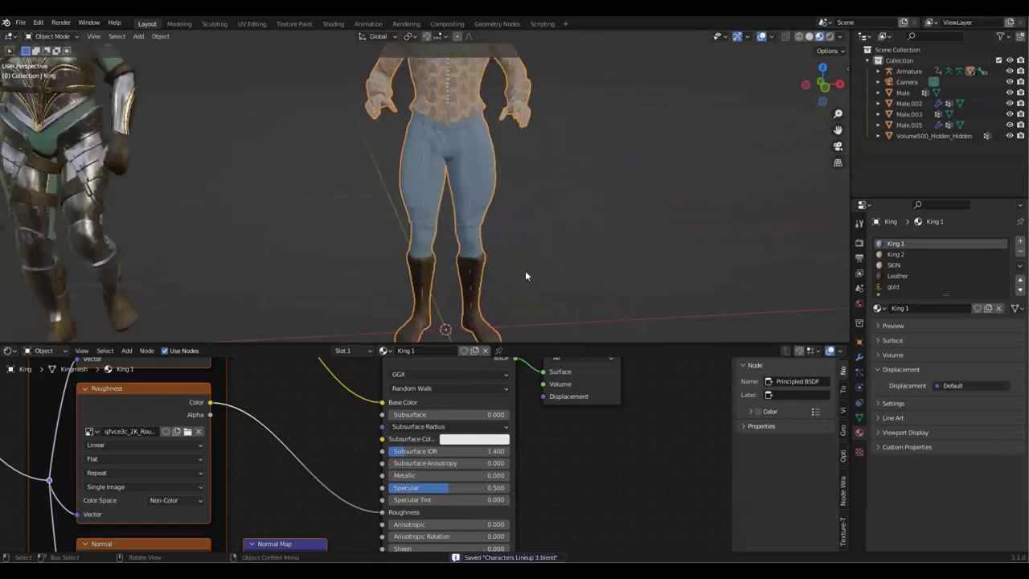
click(526, 171)
mouse_move(553, 201)
middle_down()
mouse_move(602, 243)
mouse_move(643, 213)
mouse_move(540, 193)
middle_up()
click(539, 193)
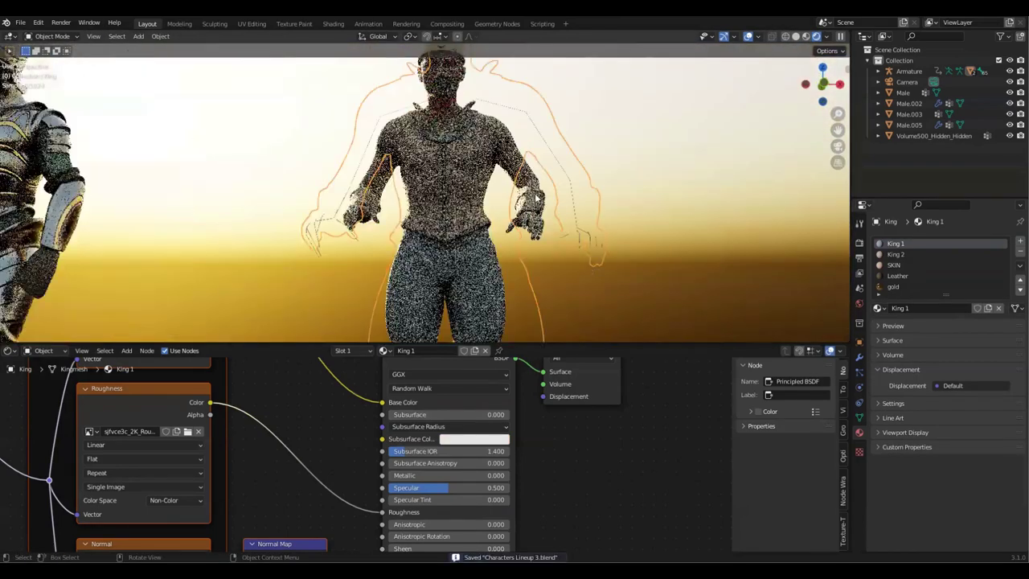
scroll(539, 192, up, 3)
key(Tab)
key(ctrl+s)
Return to Material Preview, assign the gold material to the selected part of the king's outfit and save the file.
key(z)
click(445, 410)
scroll(471, 228, up, 4)
scroll(471, 228, down, 2)
middle_drag(470, 227, 435, 230)
key(Tab)
click(425, 225)
click(879, 287)
click(896, 336)
middle_drag(579, 242, 600, 210)
scroll(600, 210, down, 3)
key(ctrl+s)
Add a slot with the existing FABRIC material, assign it to the king's linked lower-leg stockings and save the file.
scroll(601, 210, down, 2)
middle_drag(531, 210, 493, 272)
click(452, 238)
mouse_move(454, 240)
middle_down()
mouse_move(477, 212)
mouse_move(454, 239)
middle_up()
key(Tab)
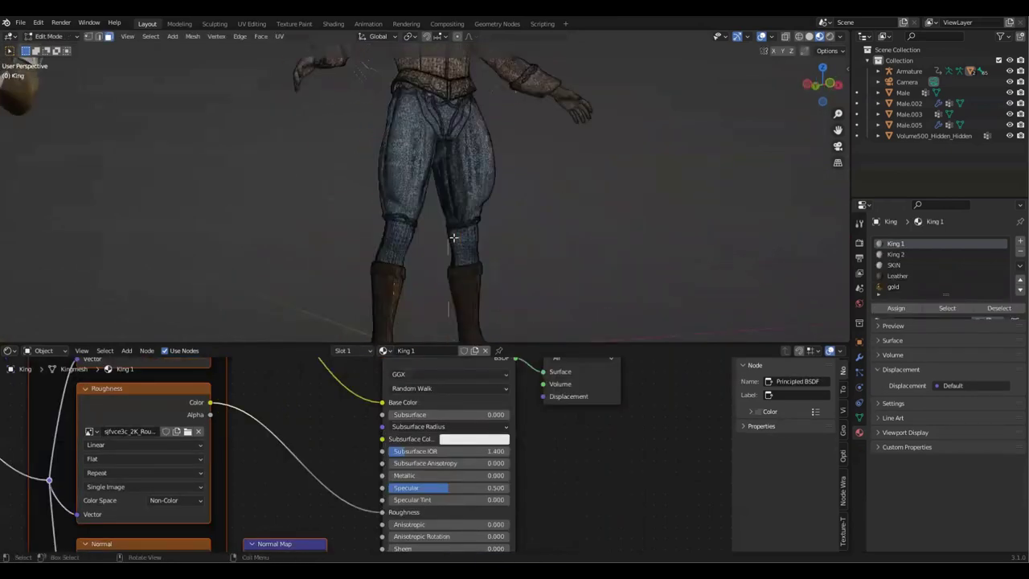
key(l)
key(l)
scroll(579, 232, down, 2)
scroll(367, 195, down, 4)
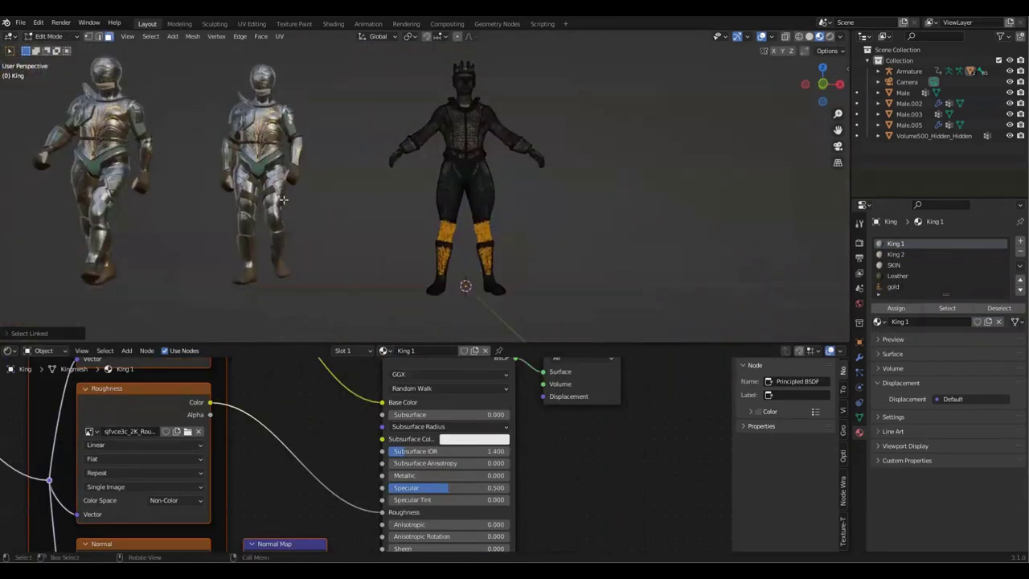
click(1020, 242)
click(879, 322)
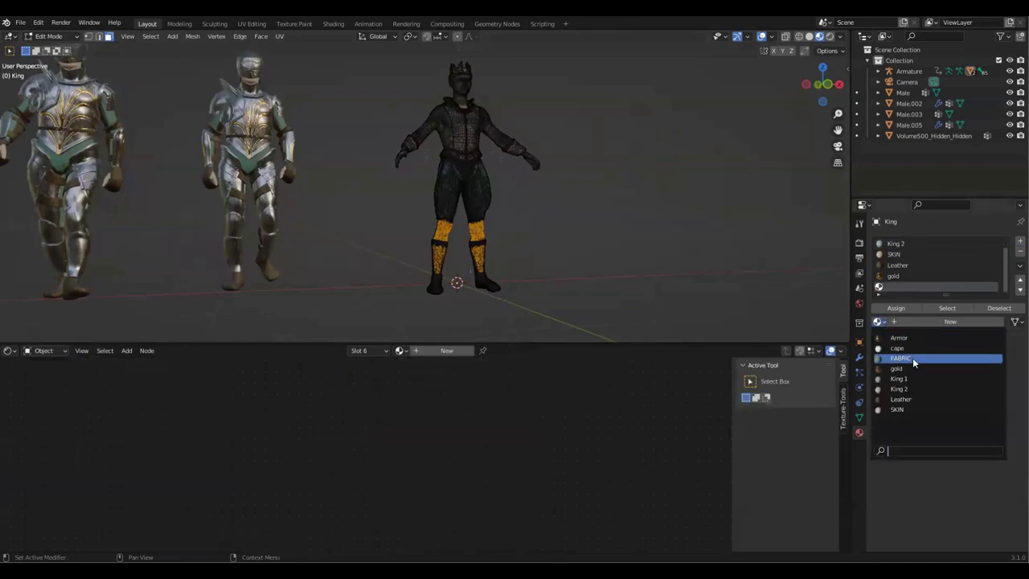
click(913, 358)
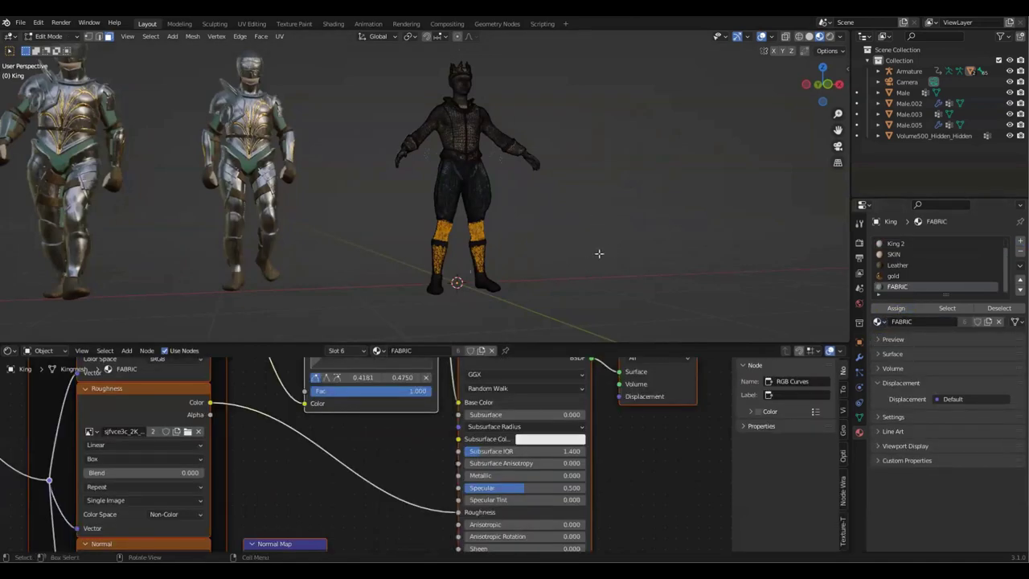
key(Tab)
key(ctrl+s)
Assign the FABRIC material to the remaining linked pieces on the back and inside of the king's legs.
middle_drag(630, 222, 591, 260)
scroll(471, 251, up, 4)
click(470, 250)
key(Tab)
middle_drag(487, 244, 419, 238)
click(456, 237)
key(l)
scroll(904, 265, down, 2)
click(902, 286)
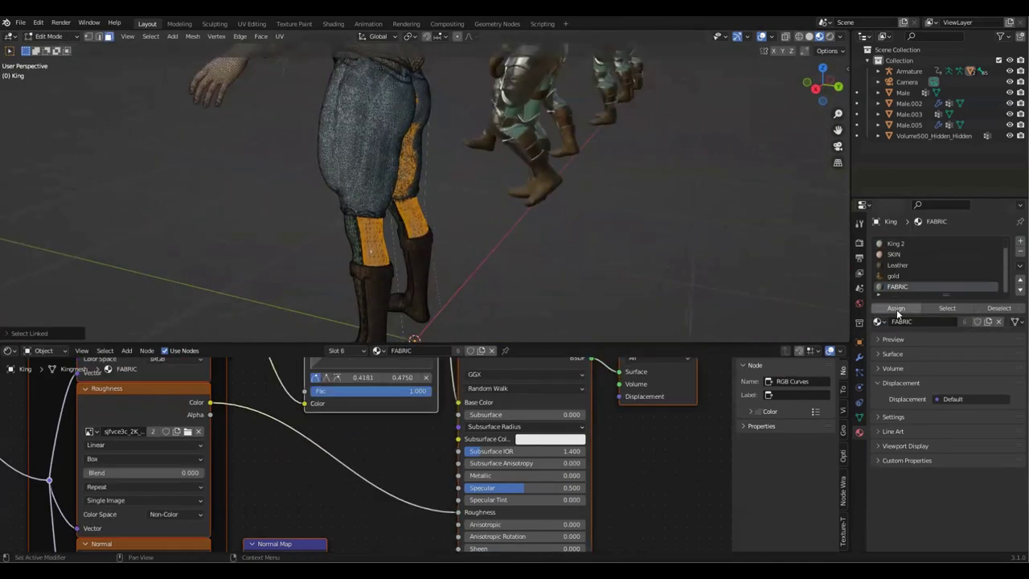
key(Tab)
Save the file, then enlarge the viewport and preview the character lineup in Rendered shading.
click(591, 279)
middle_drag(591, 279, 512, 275)
scroll(512, 275, down, 4)
key(z)
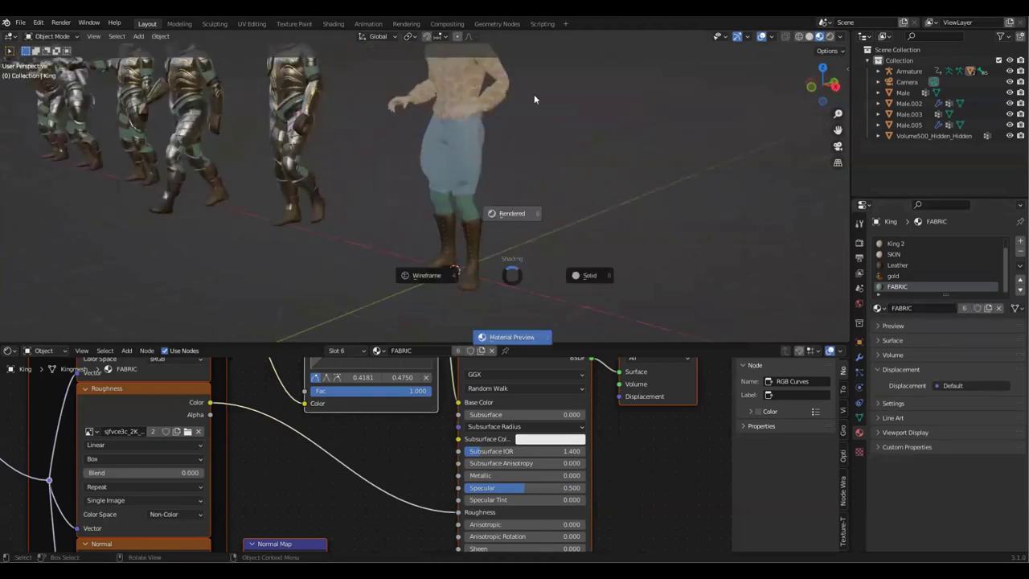
click(537, 94)
key(ctrl+s)
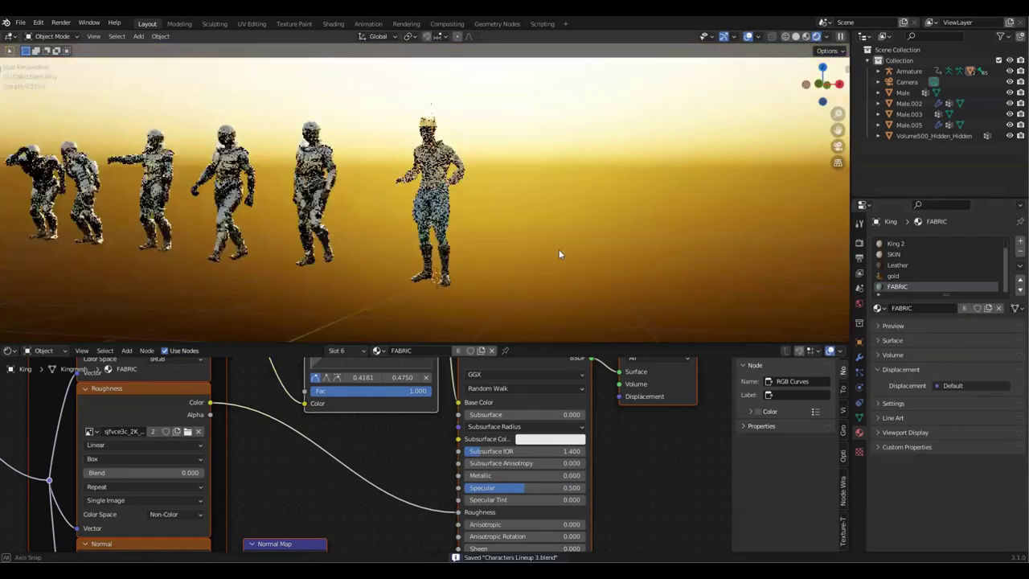
drag(608, 345, 635, 469)
middle_drag(772, 277, 616, 321)
scroll(610, 272, up, 3)
middle_drag(608, 270, 666, 322)
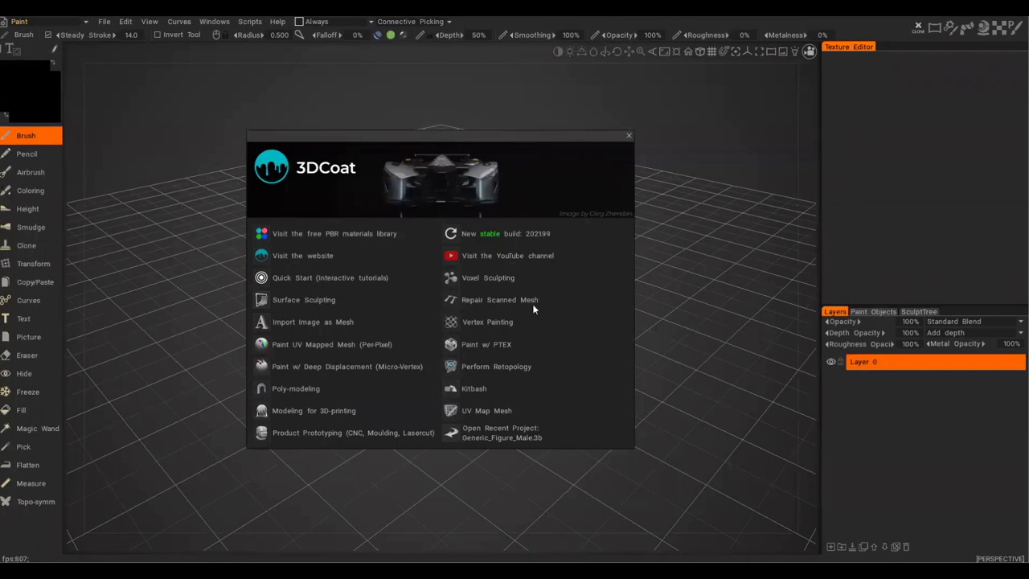
Switch to 3DCoat and start a Voxel Sculpting scene.
click(488, 280)
click(271, 287)
scroll(489, 356, down, 5)
click(750, 54)
drag(515, 402, 333, 336)
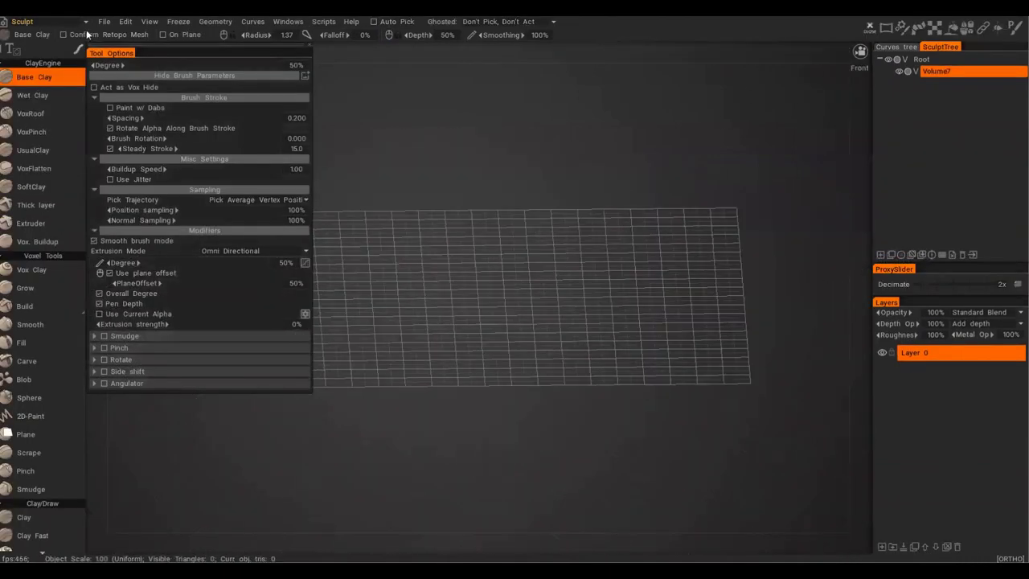
Import the Queen 1 mesh from the Character Tut folder for voxelization.
click(104, 21)
mouse_move(135, 145)
click(310, 304)
click(301, 177)
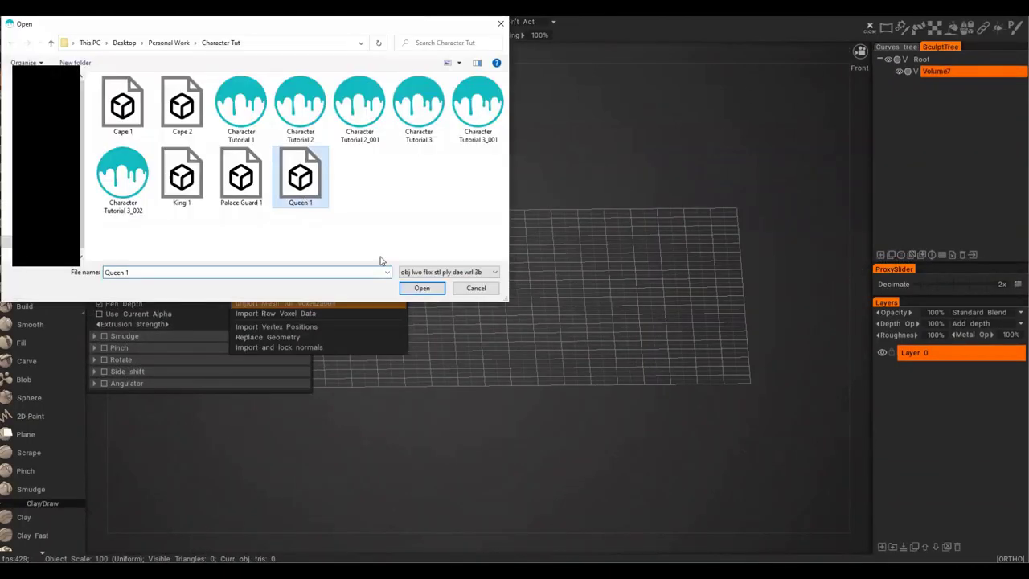
double_click(304, 197)
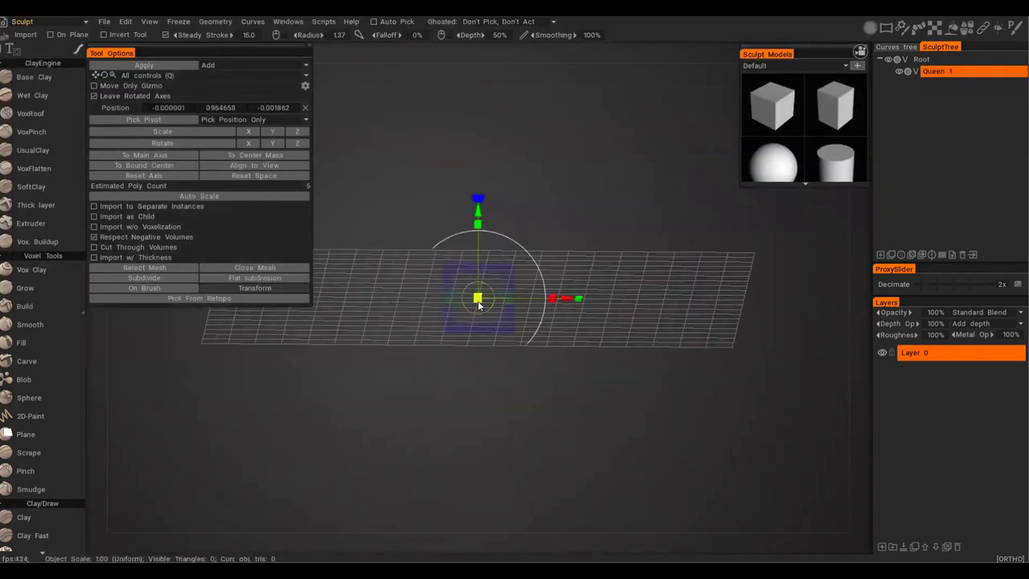
Raise the imported queen onto the ground grid, switch its volume to surface mode and apply the import.
key(KP_2)
drag(477, 210, 499, 217)
drag(478, 140, 478, 124)
click(916, 70)
alt+middle_drag(643, 184, 663, 239)
key(Return)
click(547, 328)
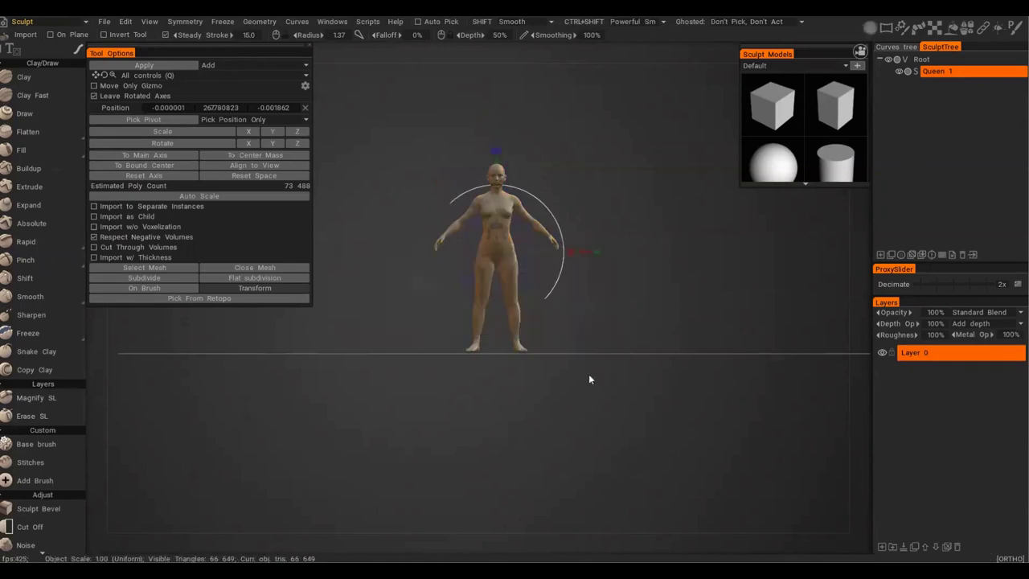
Review the resample settings of the queen mesh.
alt+drag(538, 345, 556, 304)
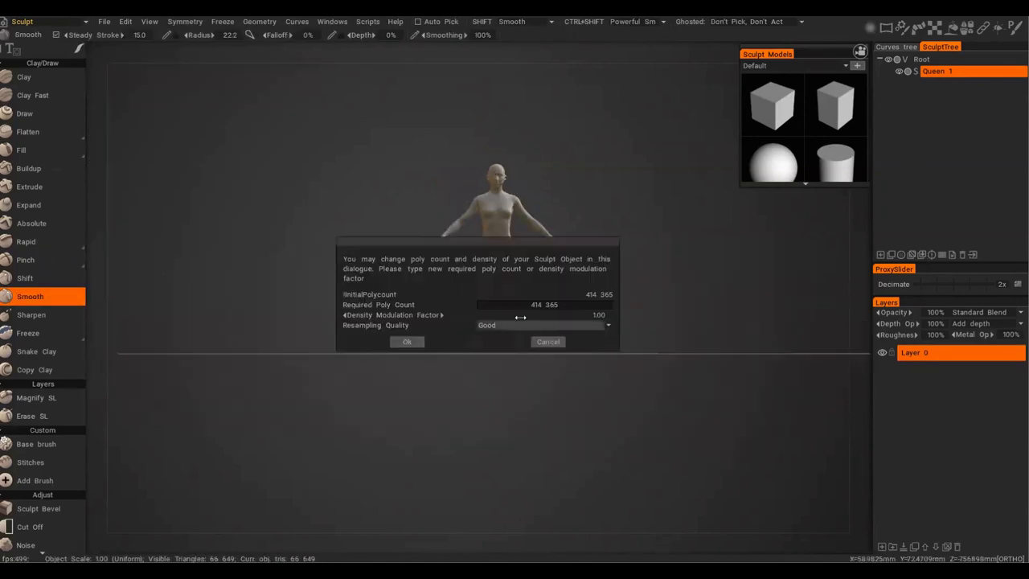
key(Return)
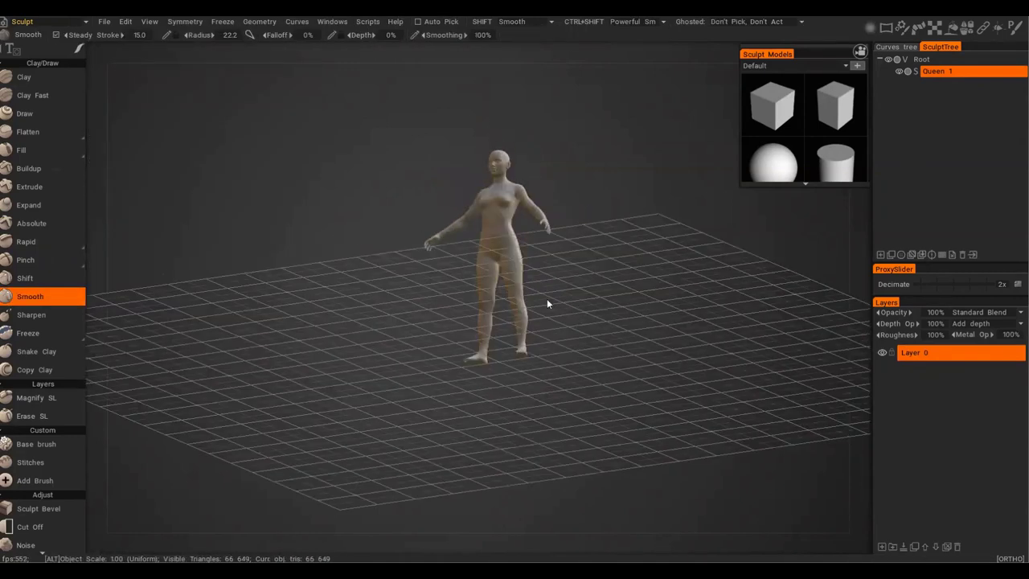
key(KP_2)
alt+drag(493, 306, 613, 338)
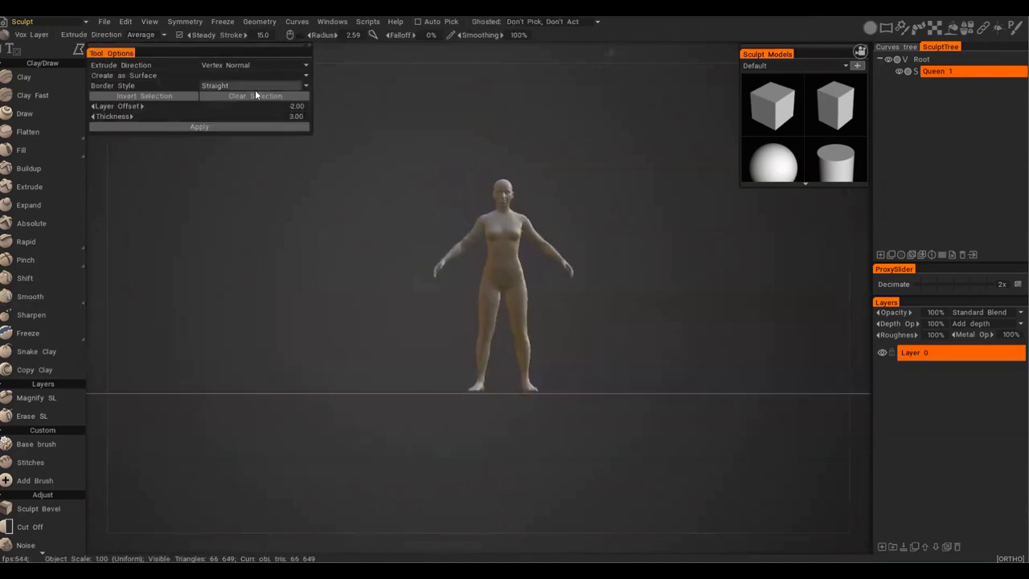
Select the queen's torso and arms symmetrically with a lasso and create a Vox Layer with a thickness of 3.00.
key(e)
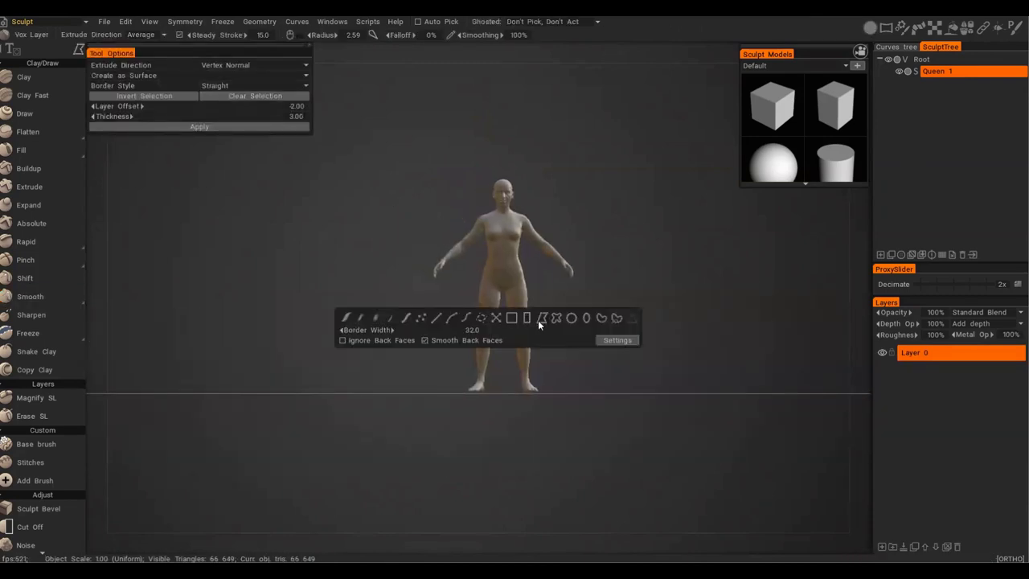
click(536, 320)
scroll(476, 296, up, 4)
key(s)
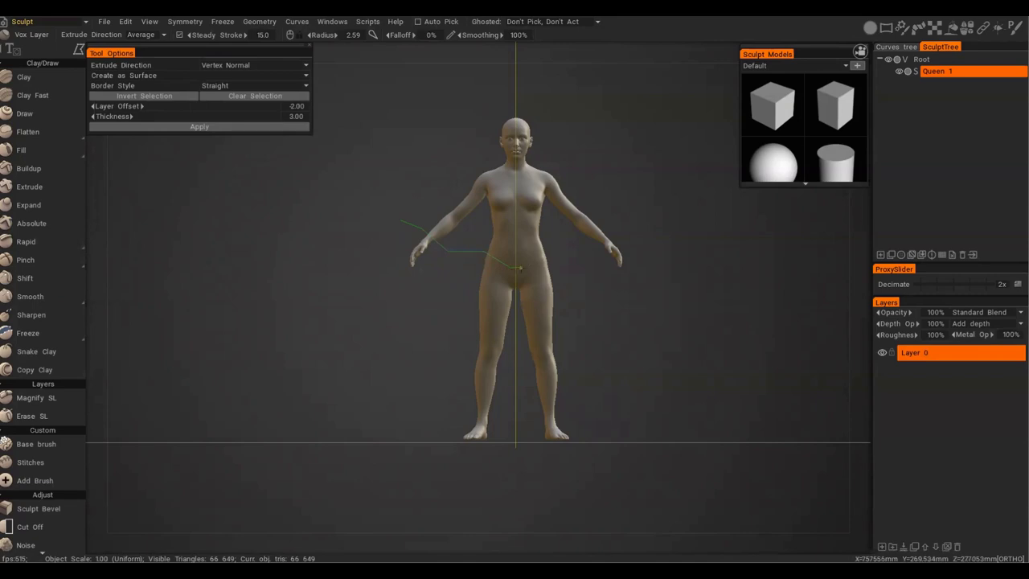
drag(464, 171, 408, 215)
alt+right_drag(420, 225, 430, 240)
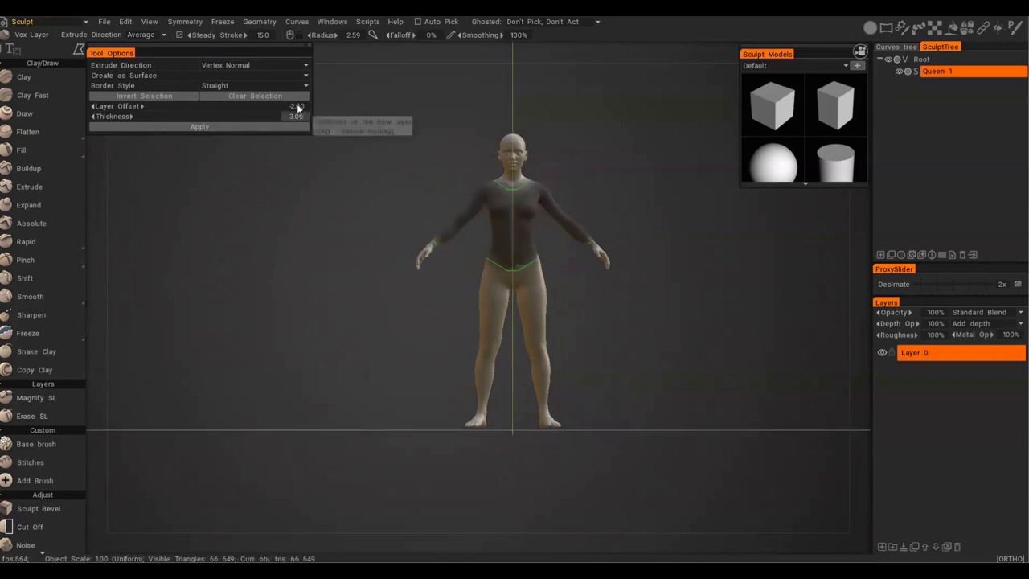
click(300, 125)
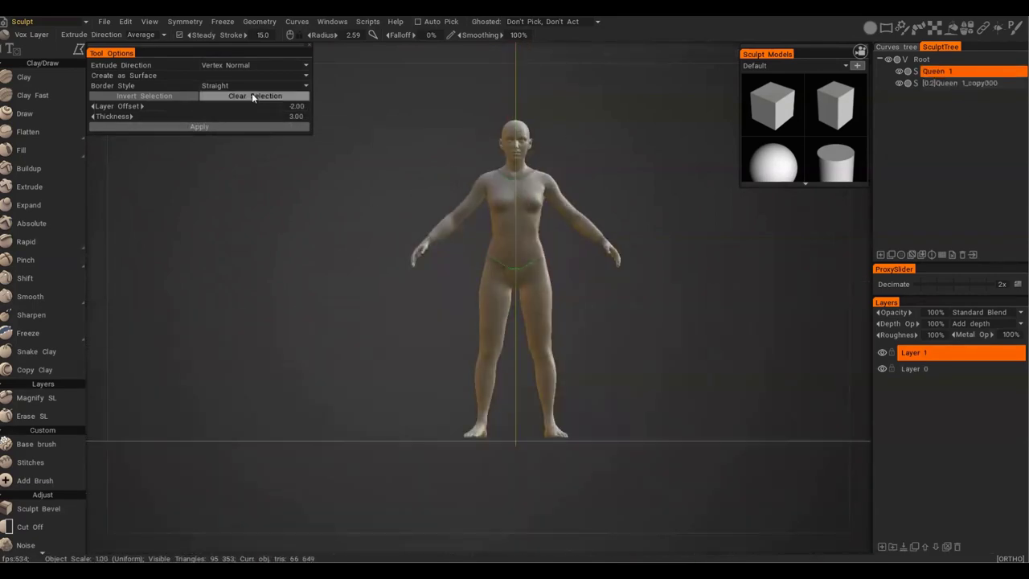
Clear the selection, select the queen's legs from waist to ankles and create a Vox Layer with a thickness of 2.5.
alt+right_drag(473, 270, 480, 279)
mouse_move(551, 241)
mouse_down()
mouse_move(553, 324)
mouse_move(424, 397)
mouse_move(452, 253)
mouse_move(465, 243)
mouse_up()
alt+drag(421, 251, 398, 266)
click(296, 115)
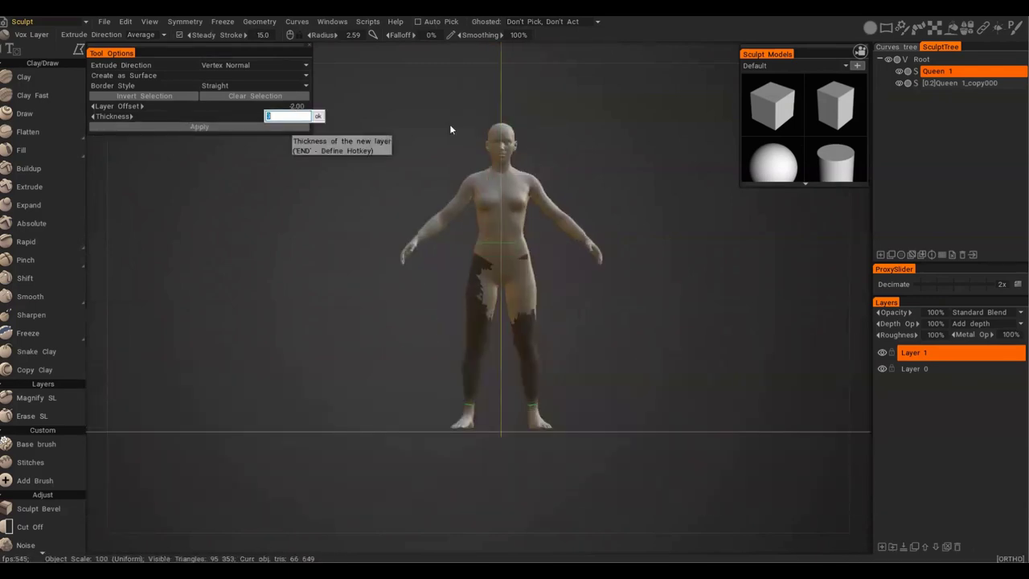
text(2.5)
key(Return)
key(Return)
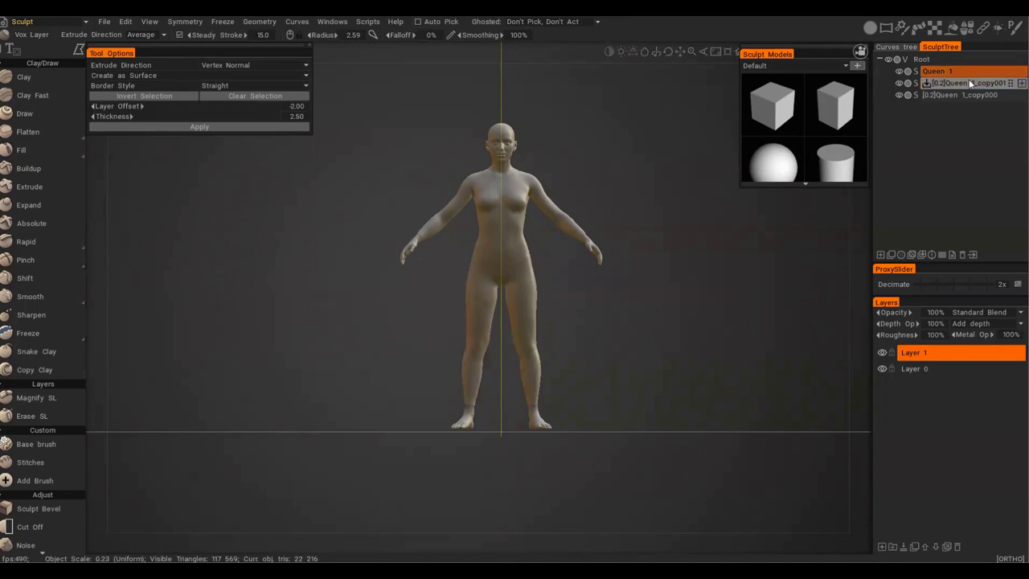
Apply a green shader to the leg layer and a red shader to the torso layer.
mouse_move(952, 28)
click(886, 157)
click(960, 95)
click(931, 192)
alt+drag(748, 289, 598, 287)
Save the queen project in the Character Tut folder.
key(ctrl+s)
double_click(202, 114)
click(169, 43)
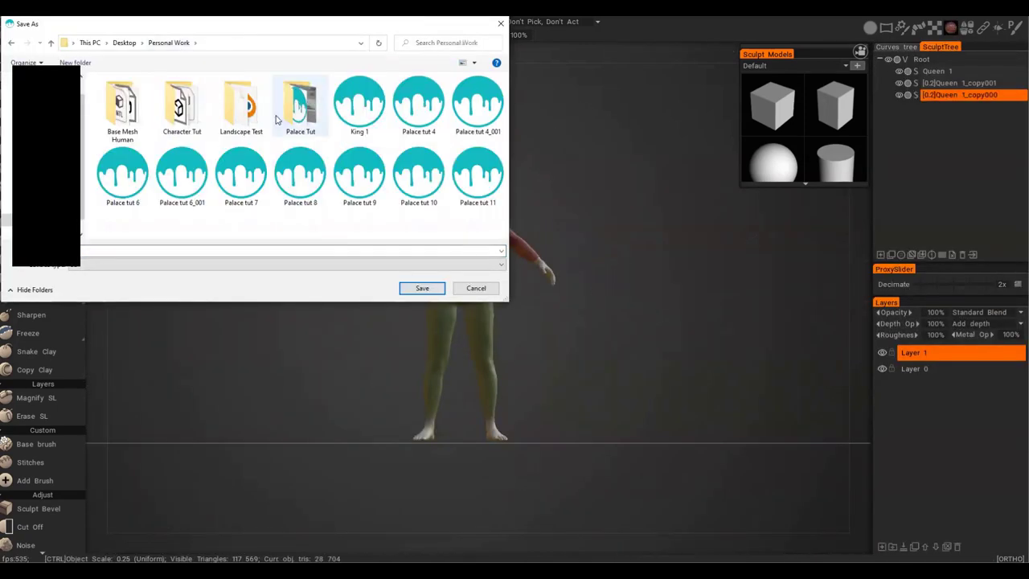
double_click(299, 103)
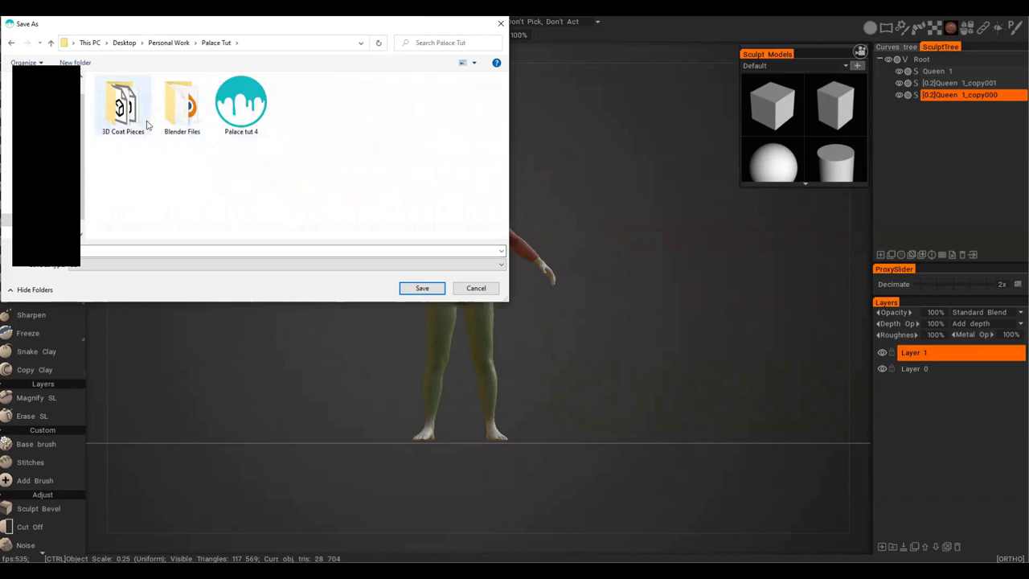
click(169, 43)
double_click(182, 104)
key(Return)
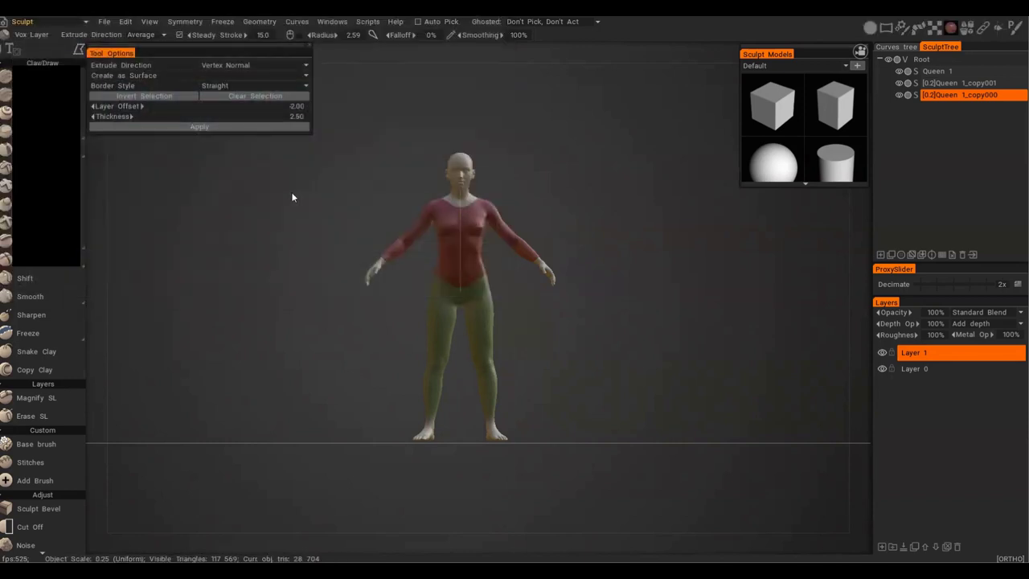
Toggle the visibility of the queen's body, leg and torso volumes to identify each one.
click(899, 72)
click(899, 72)
double_click(899, 82)
click(898, 94)
click(898, 94)
Try a rectangular Cut Off at the neckline of the torso layer.
scroll(570, 210, up, 2)
key(k)
key(e)
drag(446, 169, 452, 203)
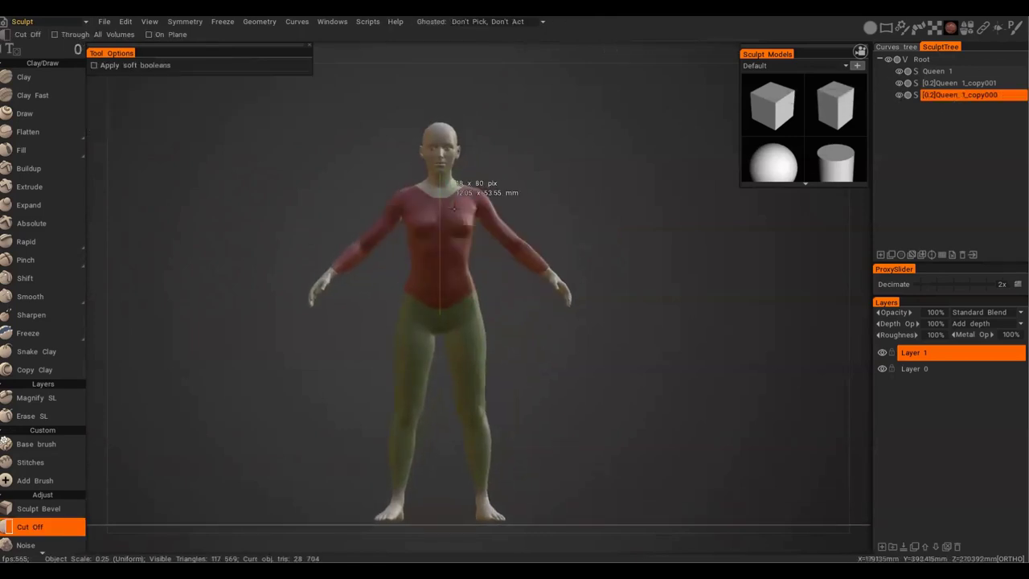
middle_drag(325, 279, 218, 277)
Make the leg layer the active volume and isolate it by hiding the other volumes.
click(900, 84)
click(900, 84)
click(941, 83)
alt+click(899, 83)
middle_drag(547, 284, 660, 224)
Try converting the leg layer to voxels and starting the Cloth tool on it.
click(915, 83)
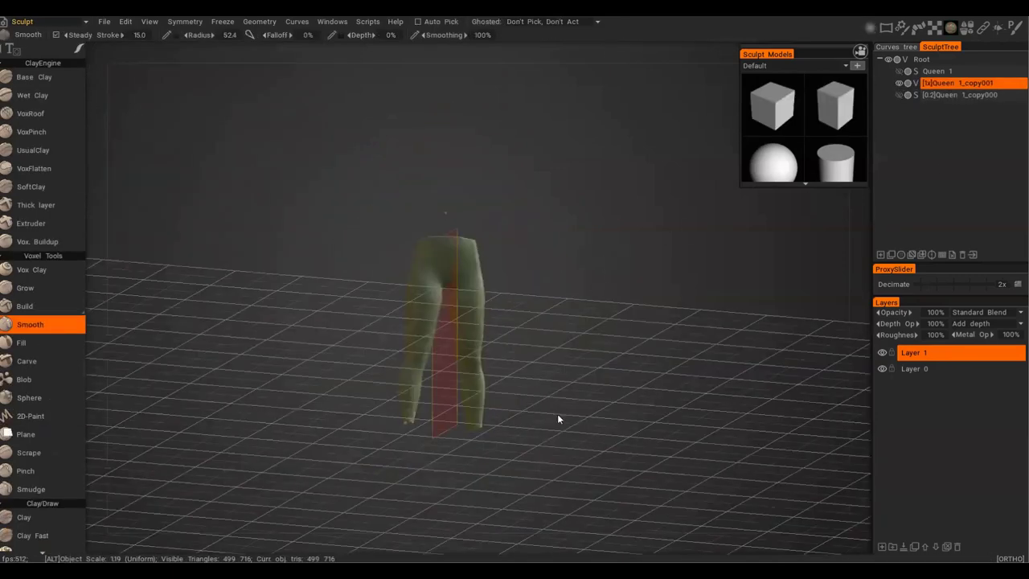
key(ctrl+r)
click(548, 342)
scroll(43, 315, down, 10)
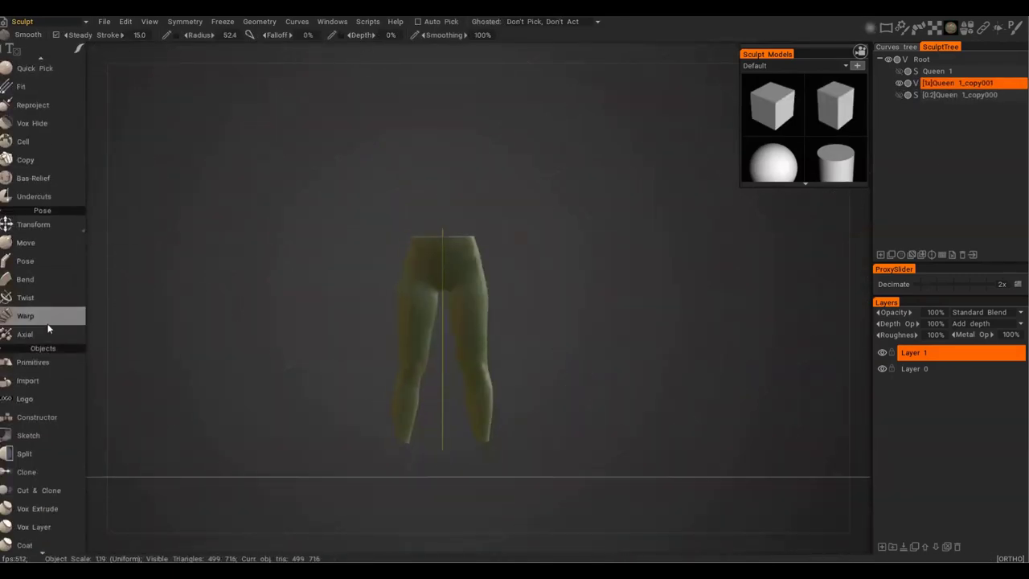
click(46, 262)
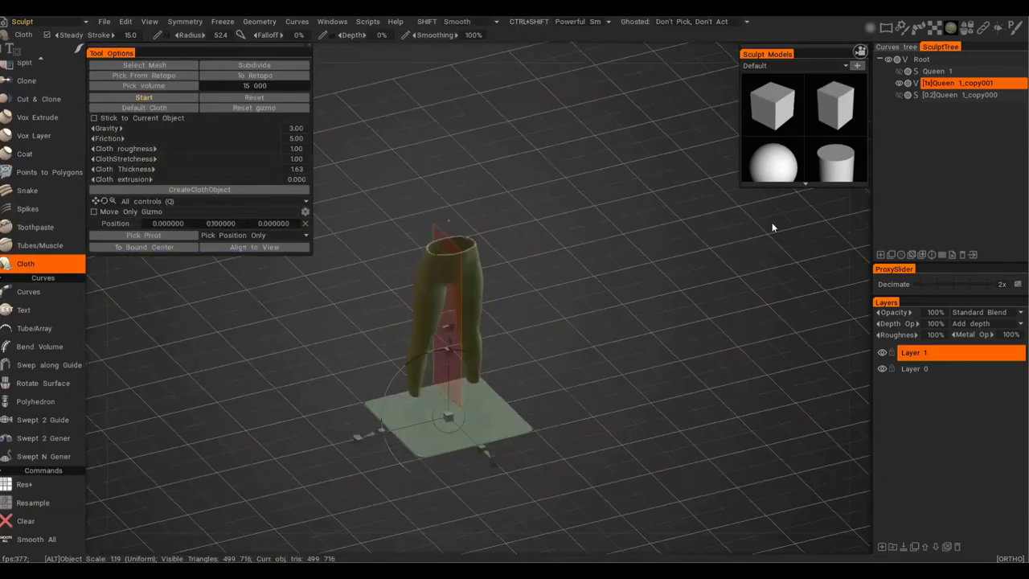
Add a new volume, switch it to voxel mode and start the Cloth tool with a reset gizmo.
click(881, 255)
alt+drag(495, 362, 523, 314)
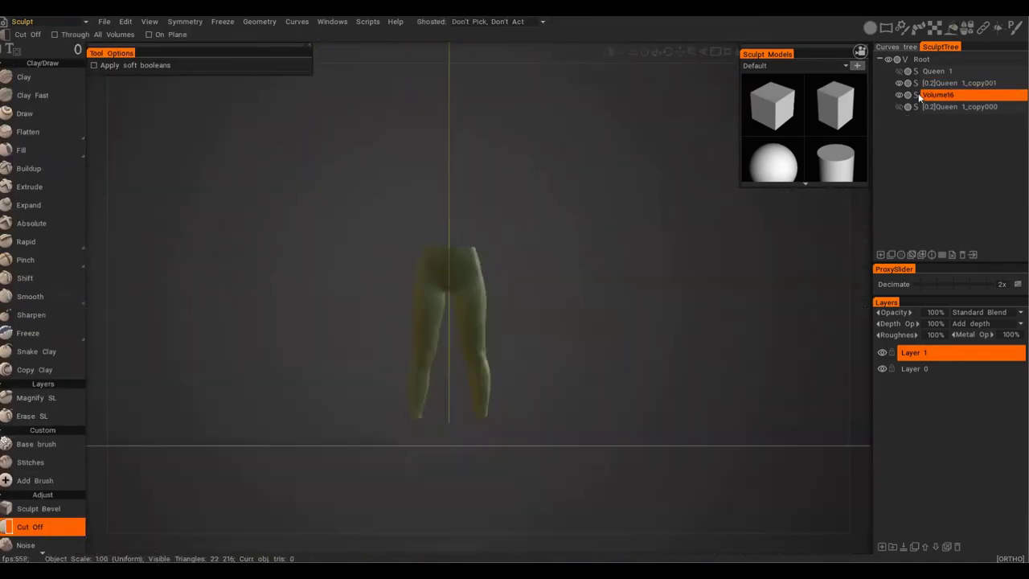
click(916, 95)
scroll(7, 380, down, 10)
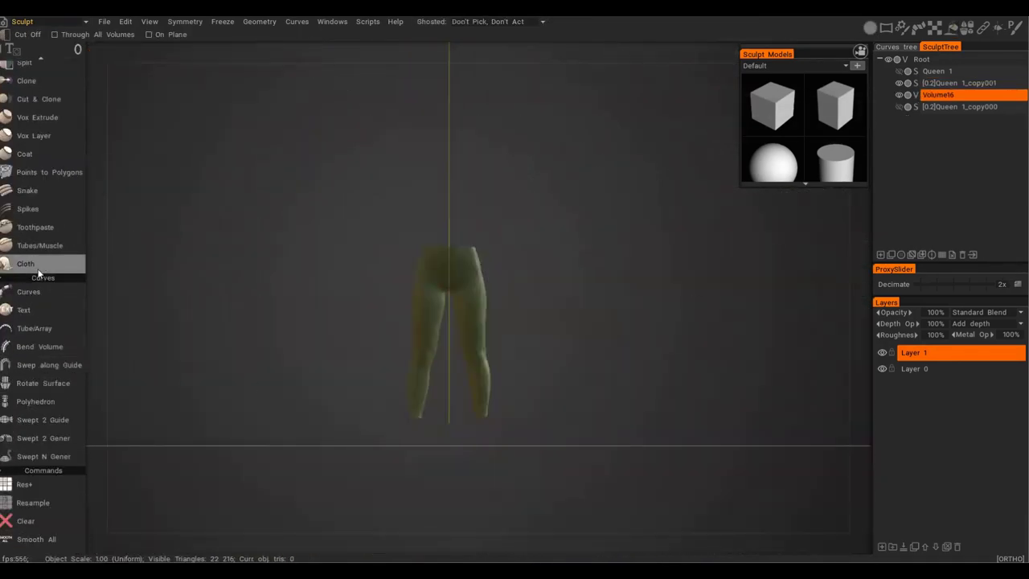
click(39, 269)
click(246, 109)
Raise the cloth plane to a height of about 315, just above the leg layer's waist, and enlarge it.
alt+drag(414, 362, 470, 426)
drag(448, 358, 450, 188)
drag(473, 242, 426, 193)
alt+right_drag(426, 192, 451, 258)
Set the Cloth extrusion to 2.80 and the Cloth Thickness to 1.55.
drag(94, 180, 113, 194)
drag(198, 173, 193, 172)
alt+middle_drag(523, 254, 550, 230)
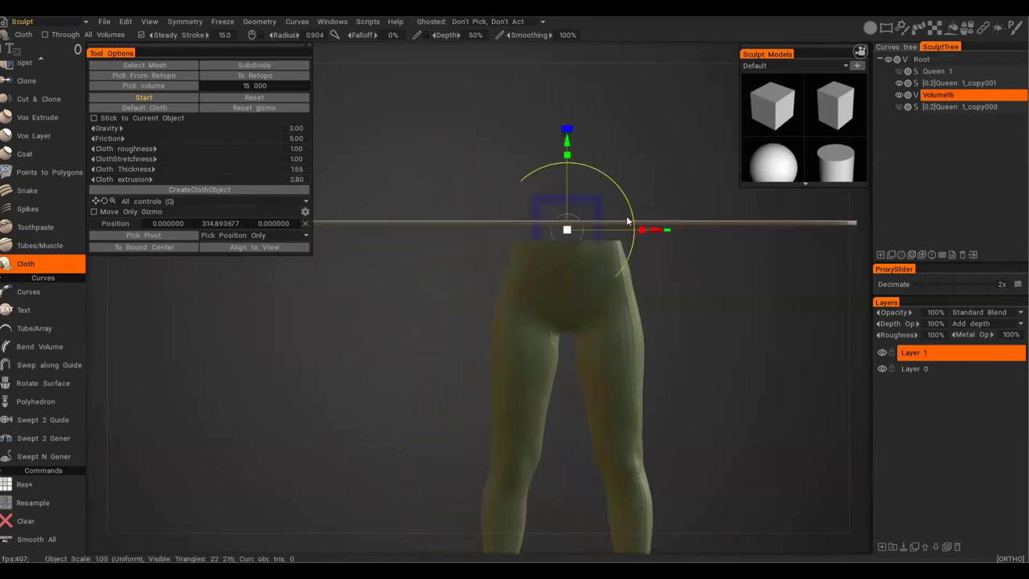
Start the cloth simulation above the legs and pull the draping fabric with Pinch.
alt+drag(386, 233, 442, 328)
scroll(442, 328, down, 5)
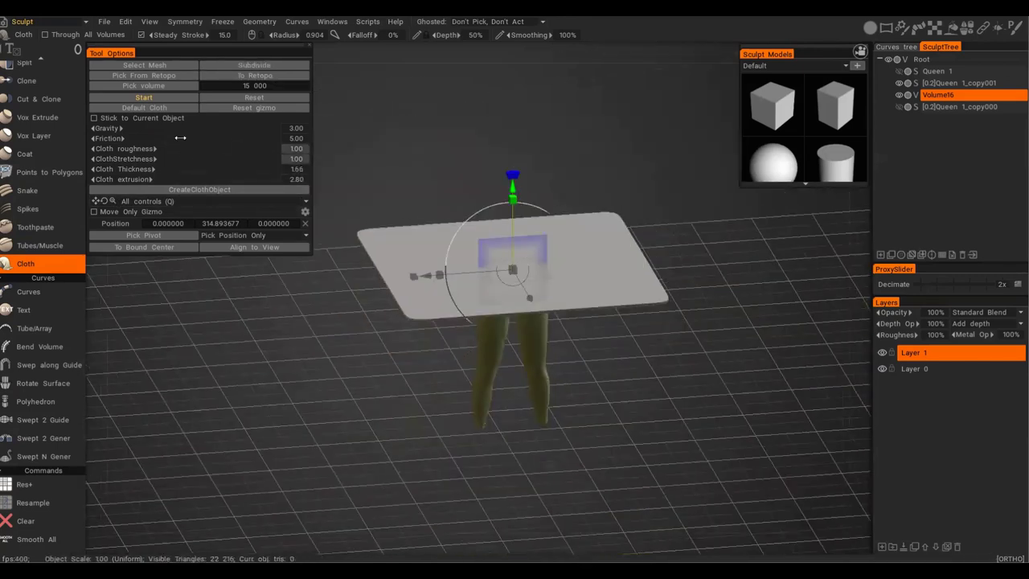
click(144, 97)
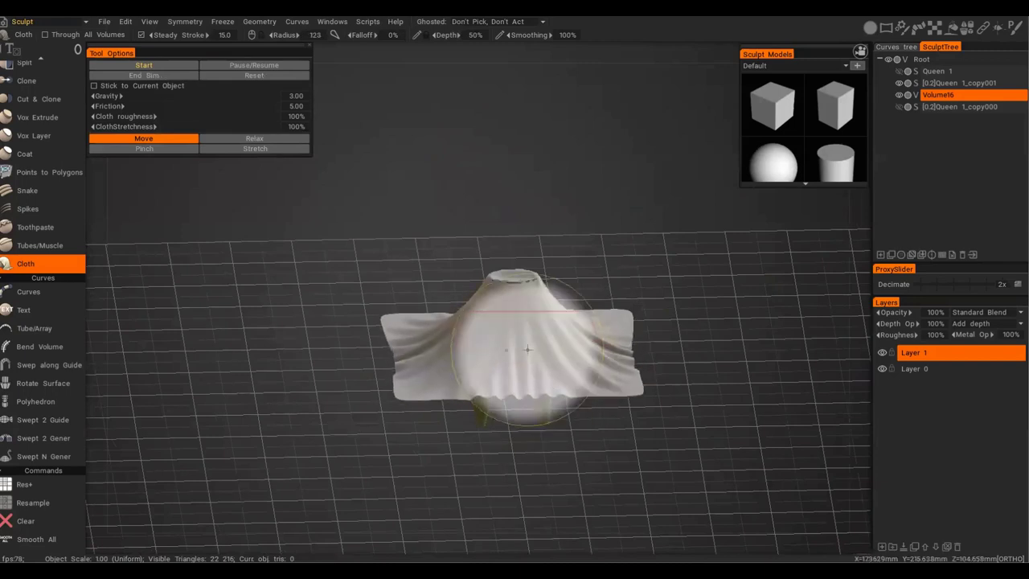
alt+drag(512, 295, 510, 249)
click(144, 149)
mouse_move(498, 358)
mouse_down()
mouse_move(540, 327)
mouse_move(617, 309)
mouse_up()
click(157, 139)
mouse_move(599, 346)
alt+mouse_down()
mouse_move(531, 320)
mouse_move(522, 271)
mouse_move(336, 232)
alt+mouse_up()
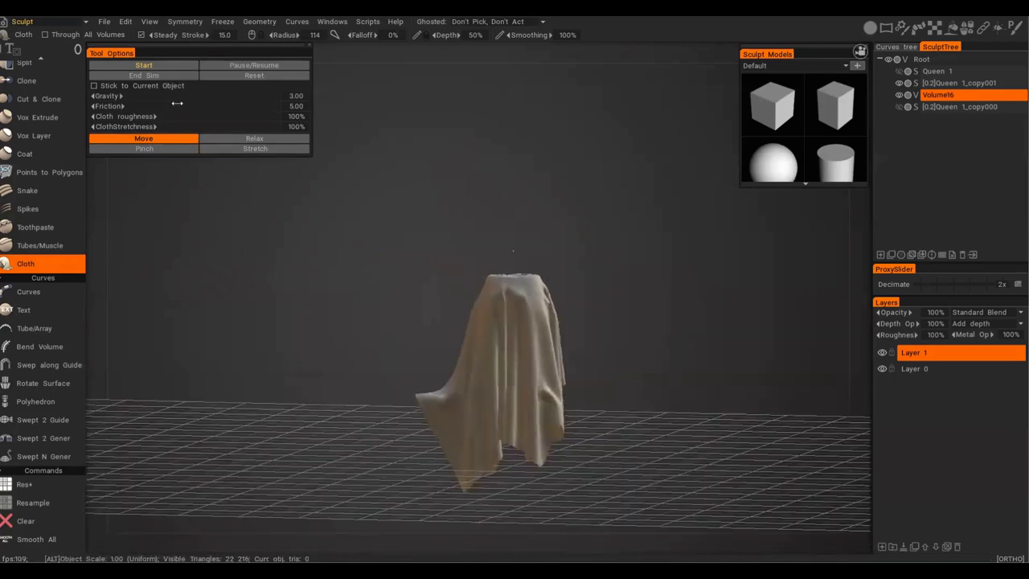
Relax the draped cloth and pull its flared corner in towards the legs with Move.
click(255, 139)
mouse_move(416, 396)
mouse_down()
mouse_move(435, 414)
mouse_move(423, 400)
mouse_move(430, 461)
mouse_move(608, 453)
mouse_up()
mouse_move(563, 394)
mouse_down()
mouse_move(548, 419)
mouse_move(553, 359)
mouse_up()
mouse_move(626, 379)
alt+mouse_down()
mouse_move(429, 338)
mouse_move(599, 374)
alt+mouse_up()
click(178, 142)
right_drag(517, 287, 531, 287)
mouse_move(518, 287)
alt+mouse_down()
mouse_move(590, 321)
mouse_move(635, 291)
alt+mouse_up()
Relax the folds of the simulated skirt from several sides, adjusting the brush radius between strokes.
click(255, 138)
right_drag(547, 386, 503, 386)
mouse_move(476, 314)
mouse_down()
mouse_move(493, 349)
mouse_move(482, 361)
mouse_move(650, 413)
mouse_move(581, 359)
mouse_move(512, 400)
mouse_move(553, 358)
mouse_up()
right_drag(500, 379, 521, 380)
mouse_move(479, 342)
alt+mouse_down()
mouse_move(528, 291)
mouse_move(489, 356)
mouse_move(531, 367)
alt+mouse_up()
mouse_move(531, 366)
alt+mouse_down()
mouse_move(435, 338)
mouse_move(678, 361)
alt+mouse_up()
mouse_move(496, 365)
mouse_down()
mouse_move(482, 355)
mouse_move(514, 310)
mouse_up()
mouse_move(515, 311)
alt+mouse_down()
mouse_move(763, 310)
mouse_move(537, 356)
alt+mouse_up()
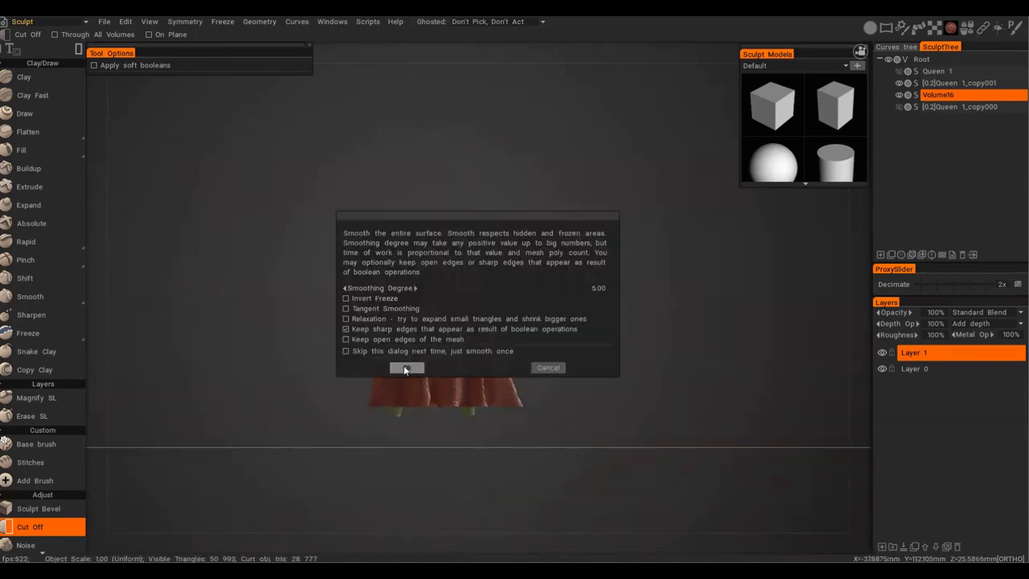
Smooth the entire skirt mesh with a smoothing degree of 5.00.
click(403, 366)
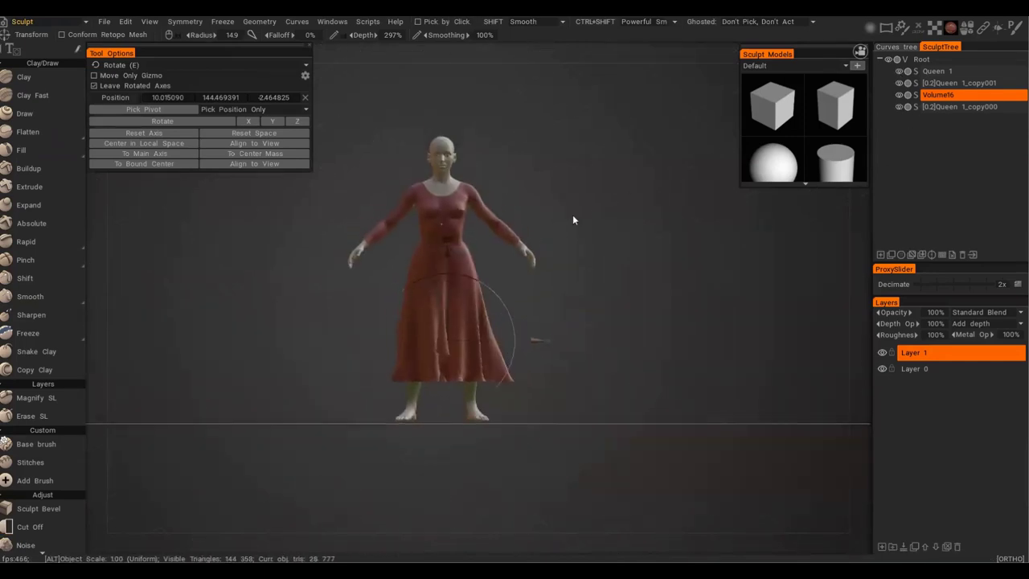
alt+drag(572, 215, 590, 248)
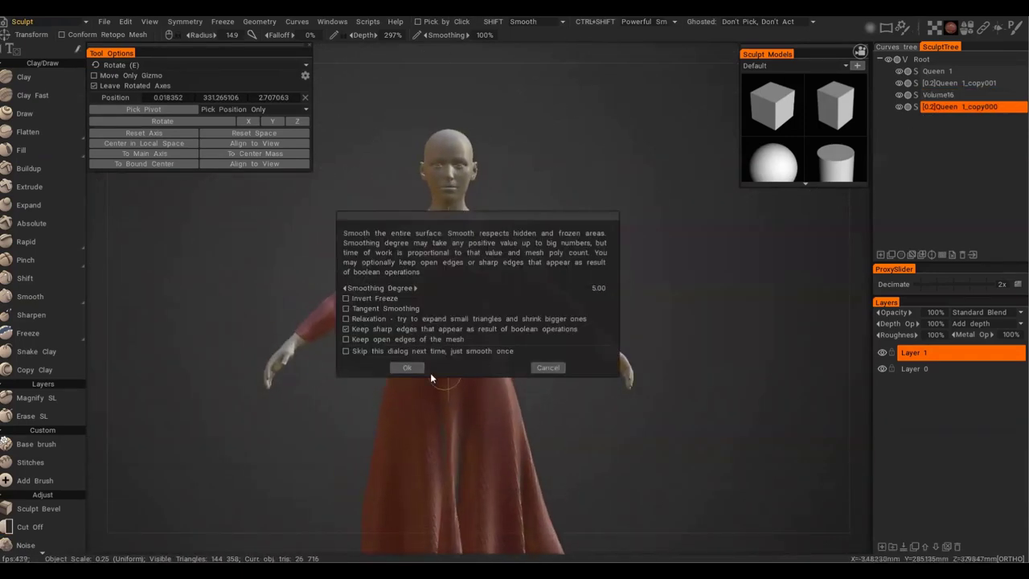
Try smoothing the top layer with degree 5.00 and rescaling it over the body.
click(410, 368)
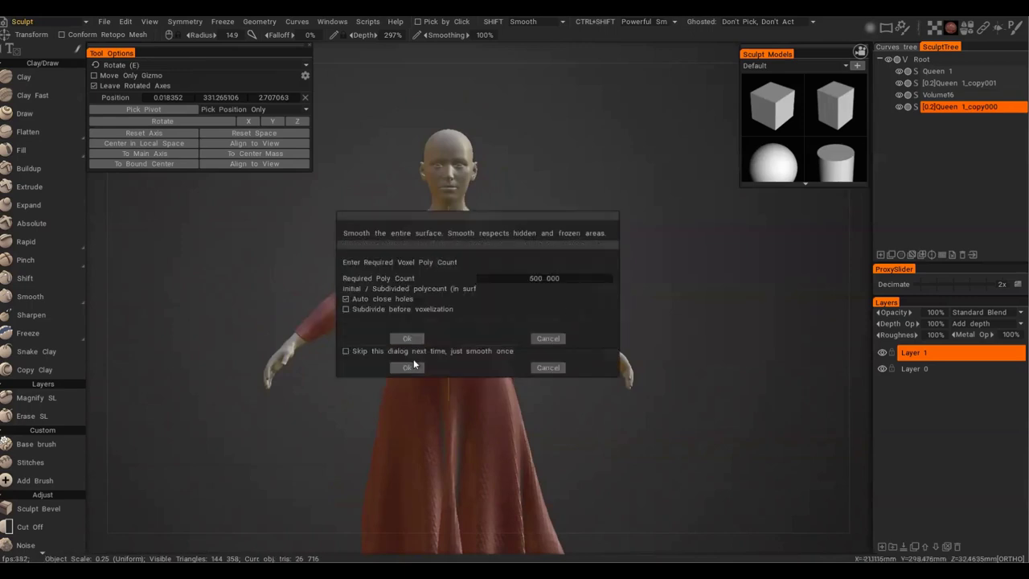
click(406, 363)
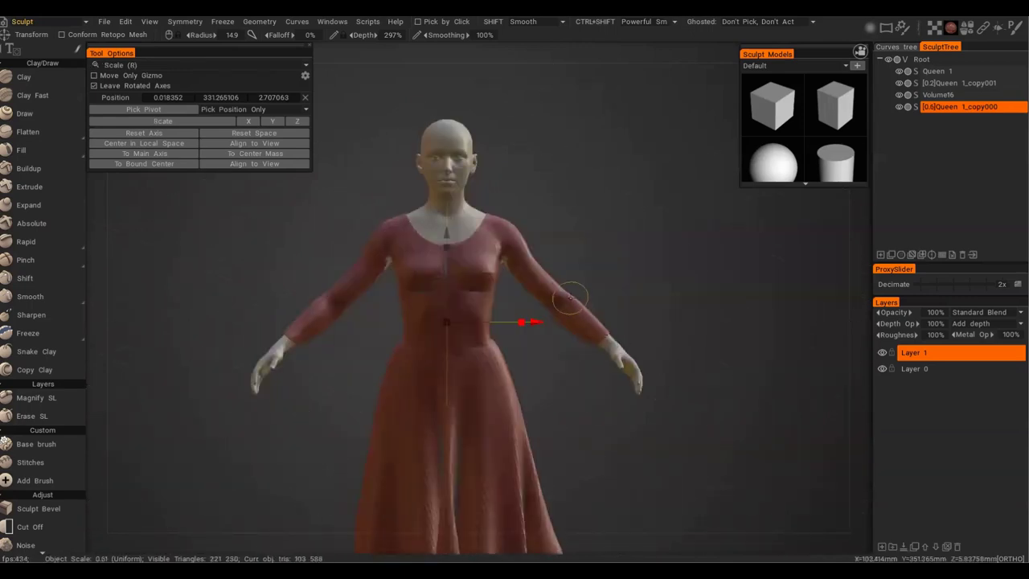
drag(455, 323, 447, 323)
drag(446, 234, 446, 240)
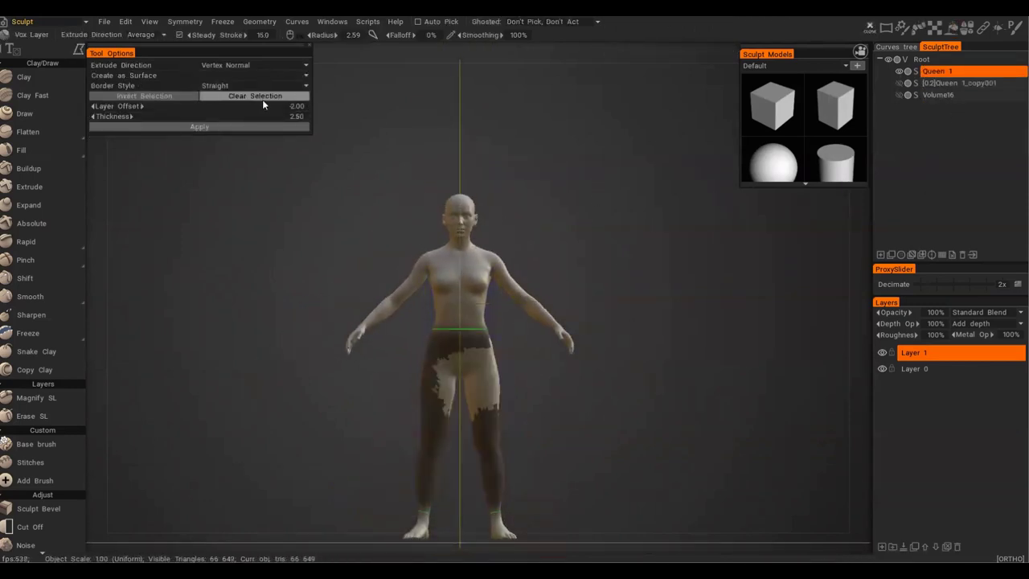
Clear the layer selection, outline the torso and arms down to the hips, and extrude them as a 4.00-thick top layer.
click(262, 99)
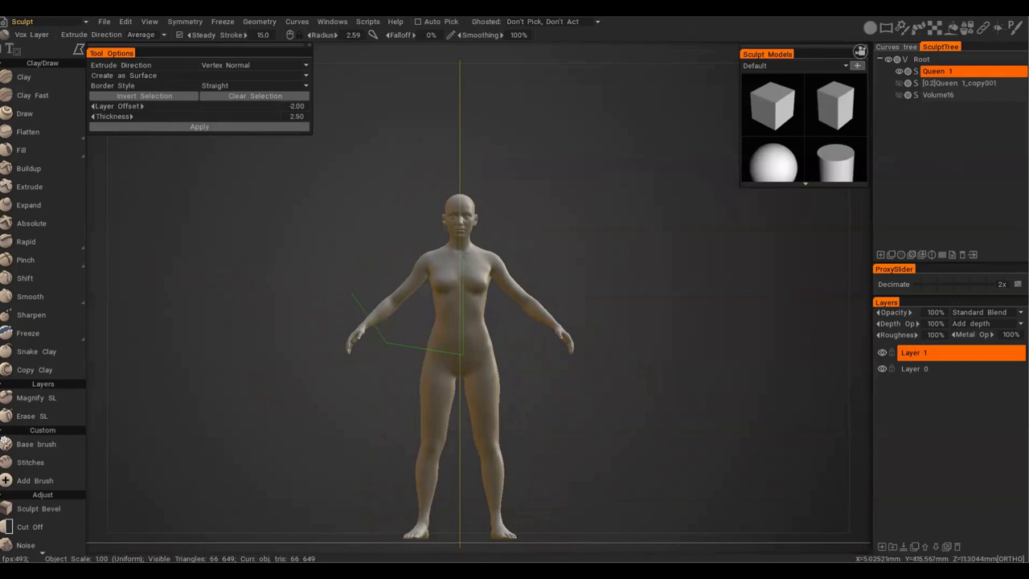
click(419, 242)
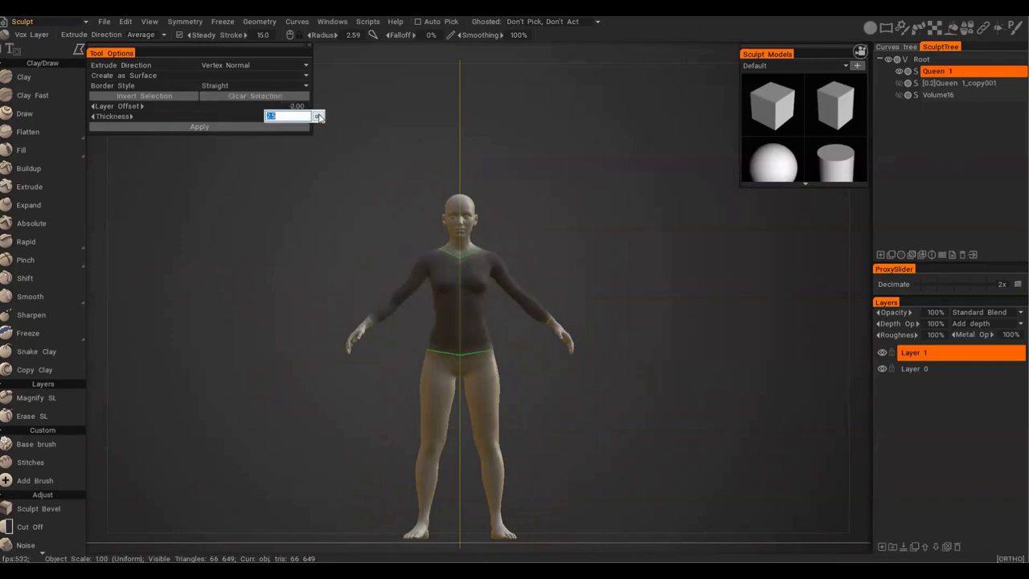
key(Return)
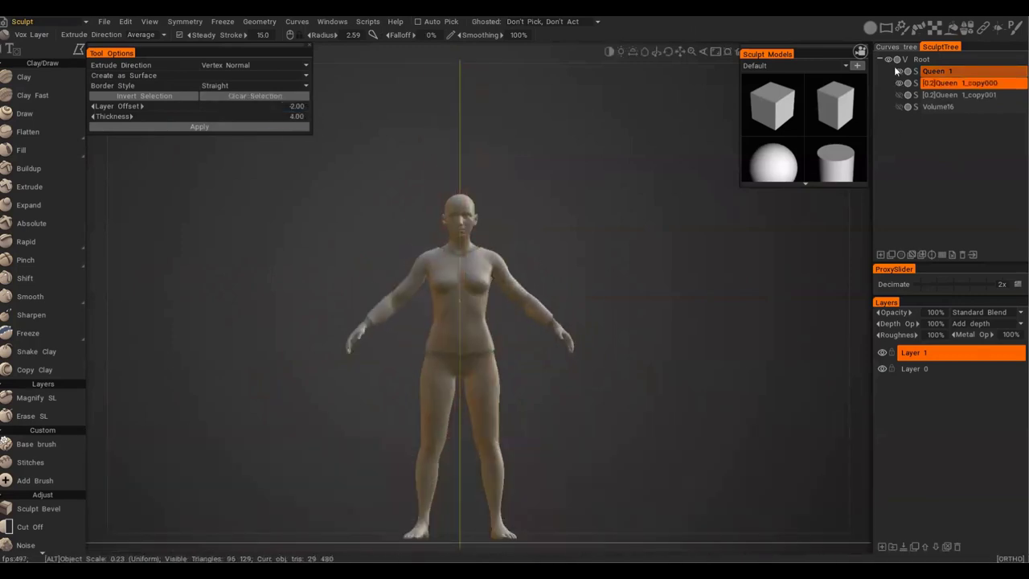
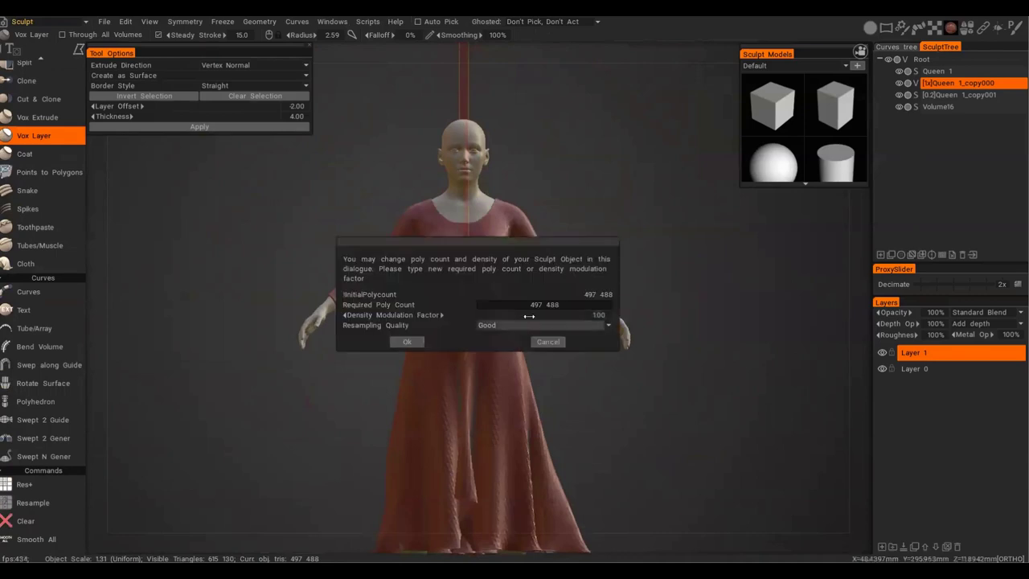
Resample the voxel top layer to a higher density and smooth it with a degree of 3.00.
click(408, 342)
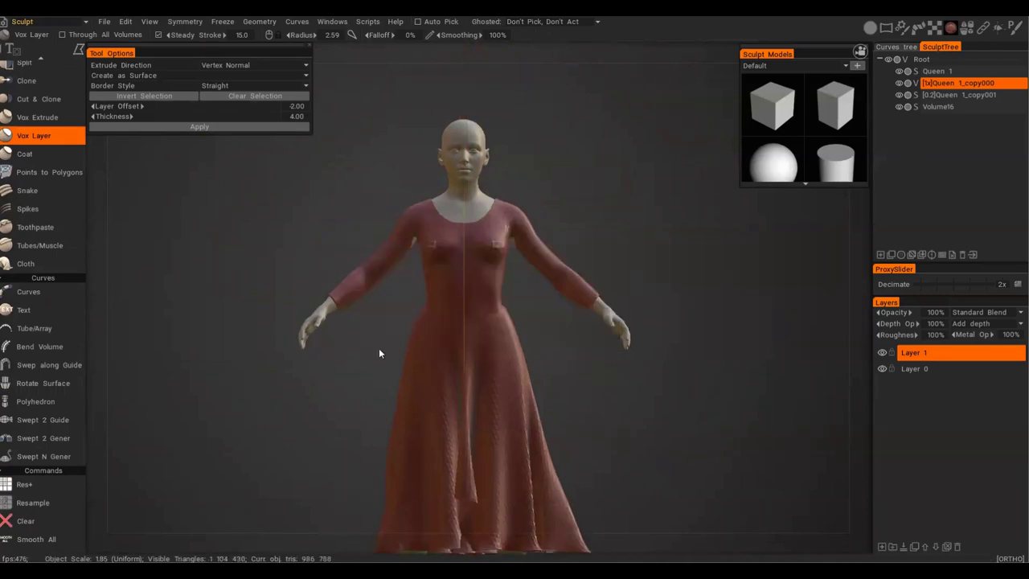
scroll(42, 184, up, 10)
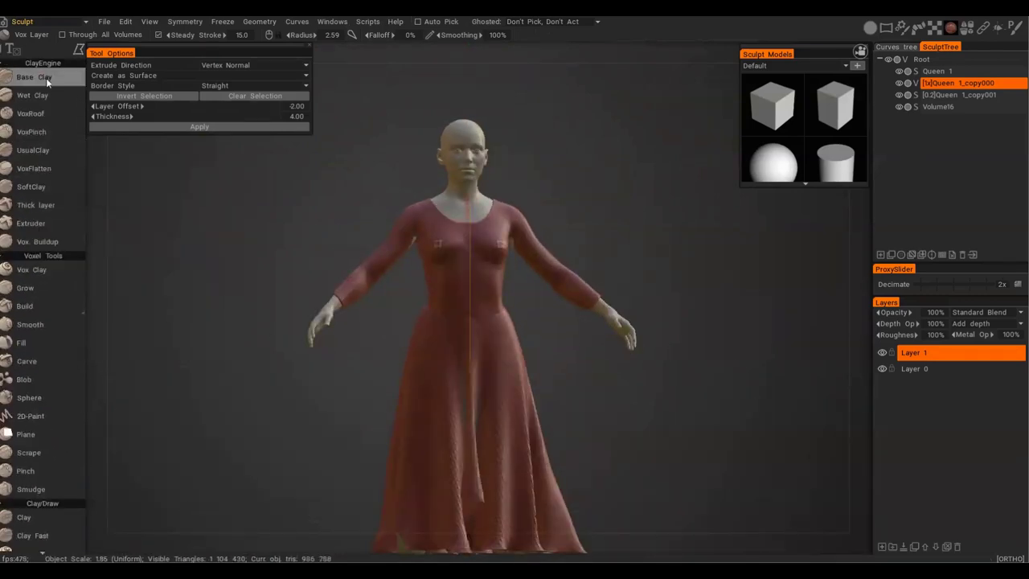
click(21, 342)
click(32, 288)
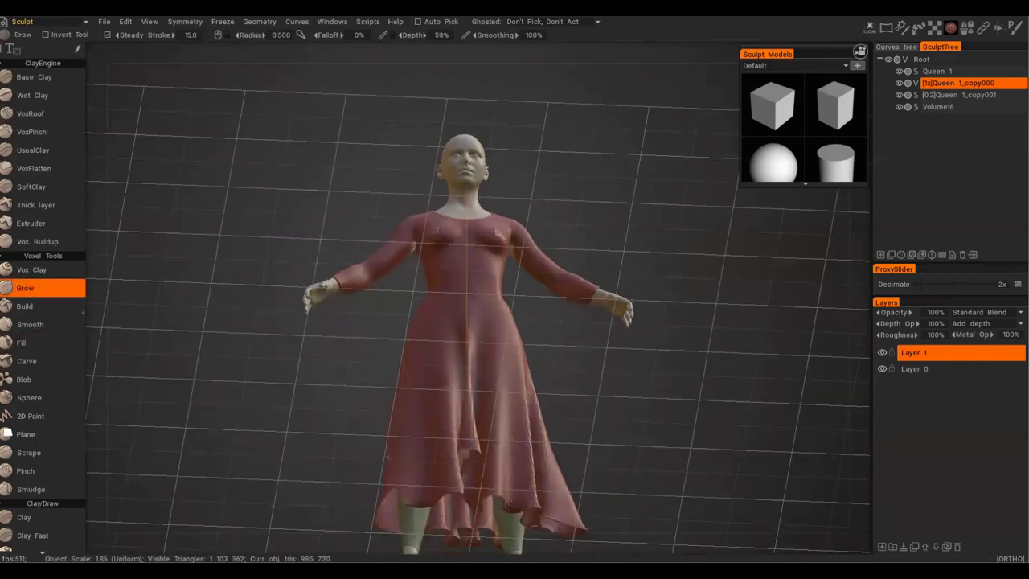
alt+drag(493, 250, 534, 266)
key(Return)
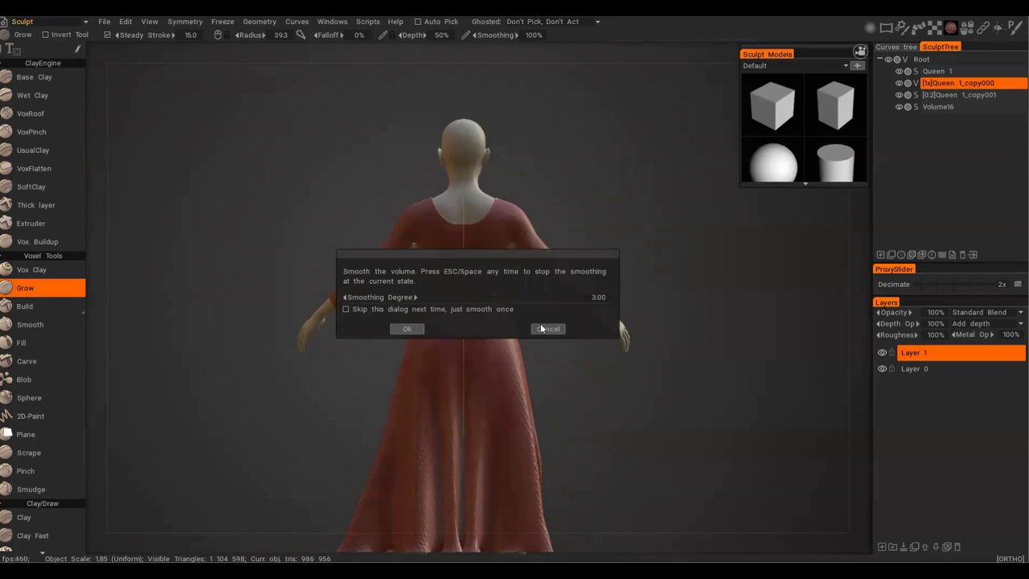
click(408, 329)
alt+drag(322, 225, 627, 244)
scroll(639, 296, down, 3)
click(900, 82)
click(900, 82)
scroll(532, 305, up, 3)
Select a band around the waist of Queen 1 and extrude it as a 6.00-thick belt layer.
click(936, 71)
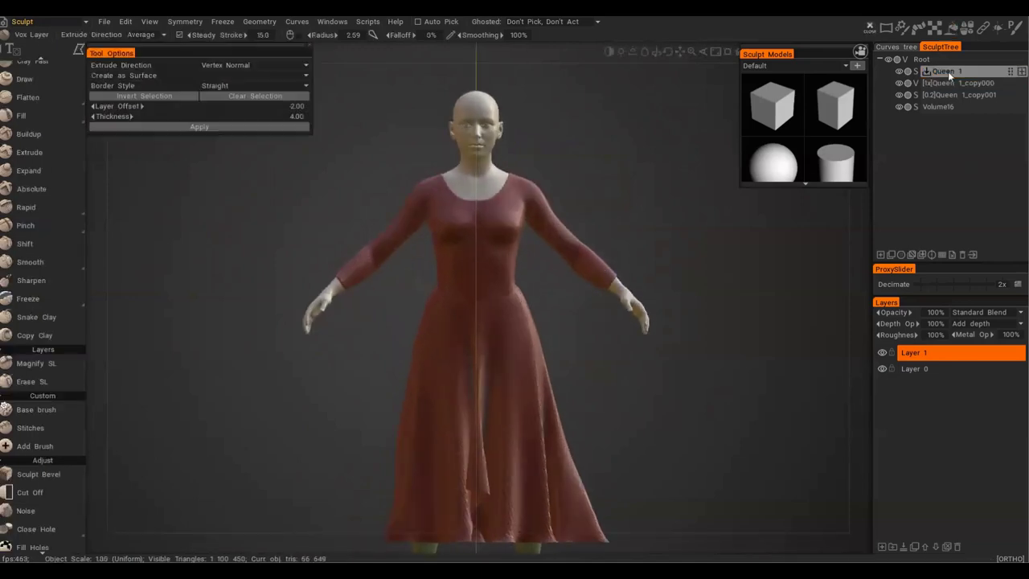
drag(432, 280, 531, 297)
alt+drag(402, 312, 515, 264)
click(295, 117)
text(6)
key(Return)
click(215, 127)
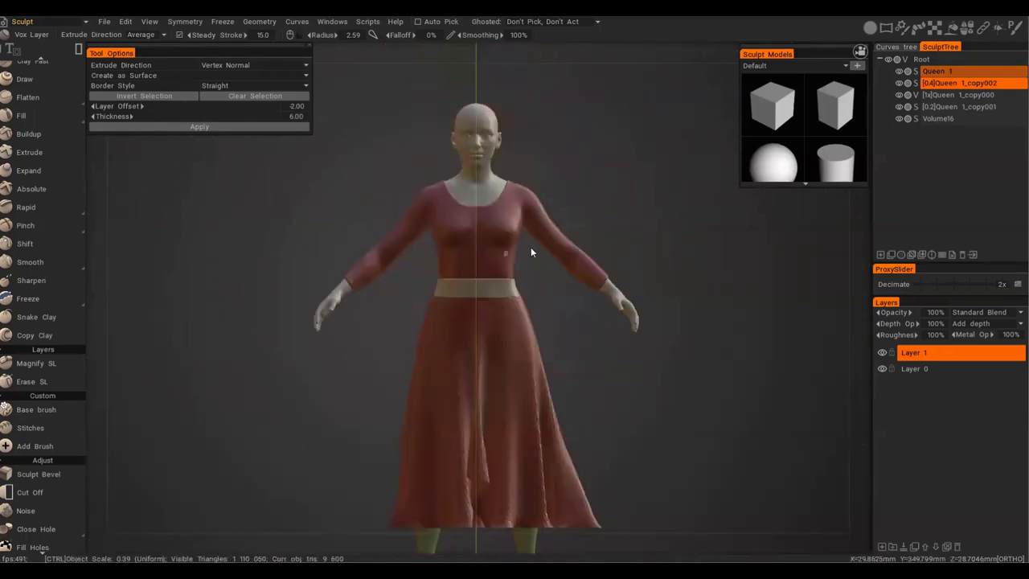
Apply a green shader to the belt layer.
mouse_move(951, 27)
click(900, 150)
mouse_move(321, 296)
alt+mouse_down()
mouse_move(523, 297)
mouse_move(450, 297)
alt+mouse_up()
scroll(447, 297, up, 3)
key(1)
right_drag(444, 297, 398, 296)
alt+drag(443, 294, 712, 287)
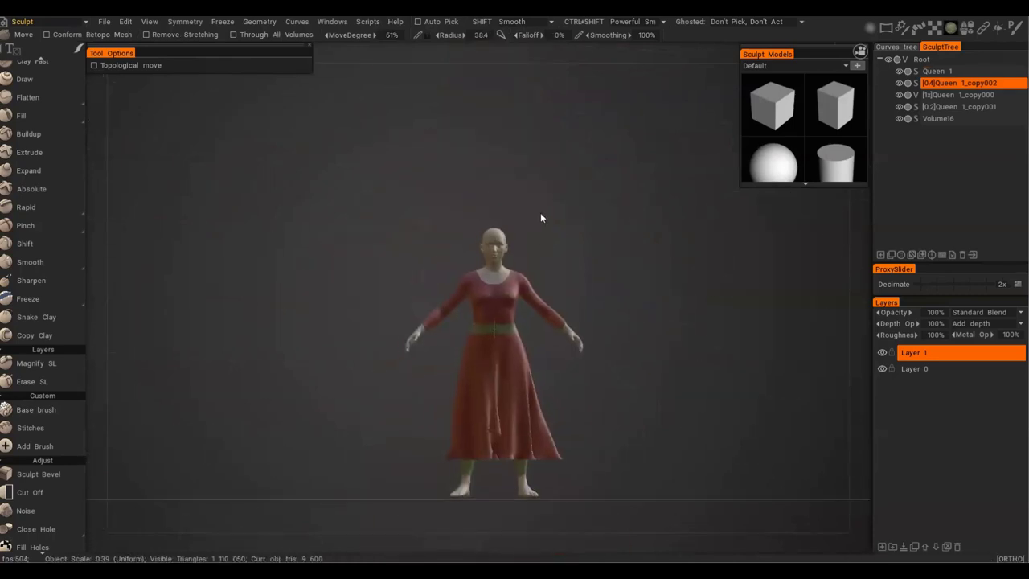
scroll(541, 212, up, 5)
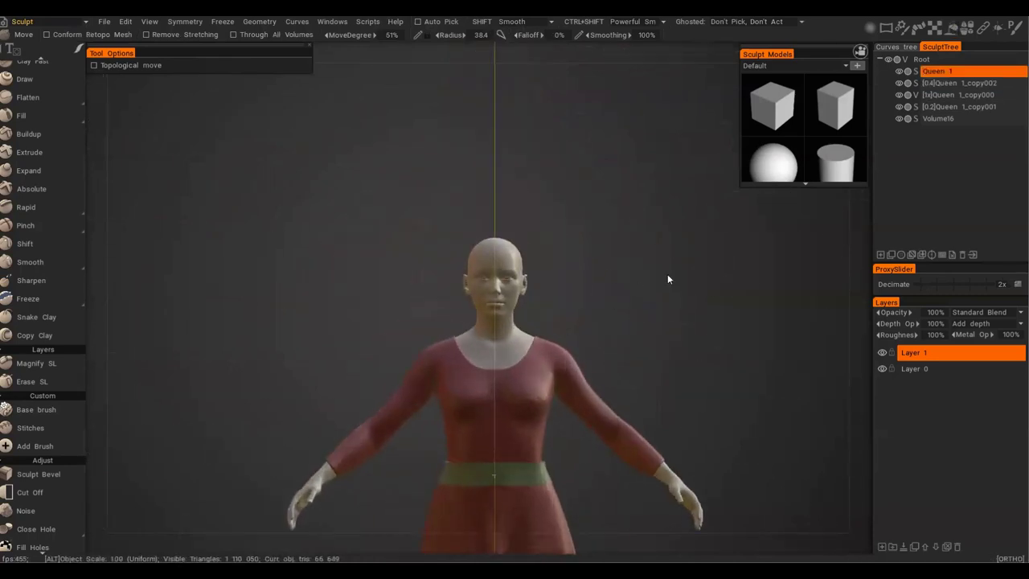
Try marking the neckline area of Queen 1 for a collar with elliptical layer selections.
key(e)
key(2)
click(959, 83)
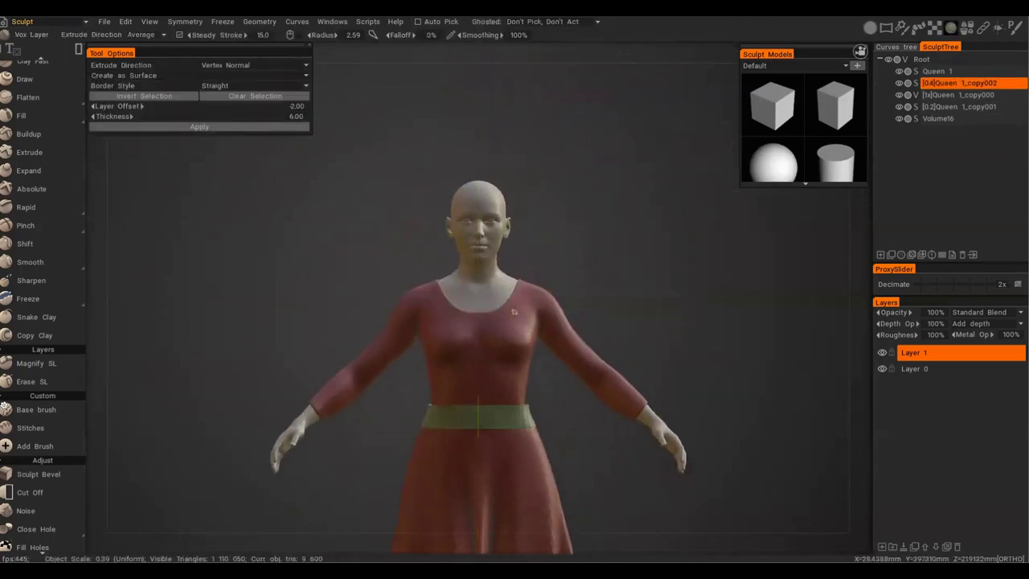
key(h)
scroll(522, 378, up, 3)
key(k)
drag(420, 142, 517, 302)
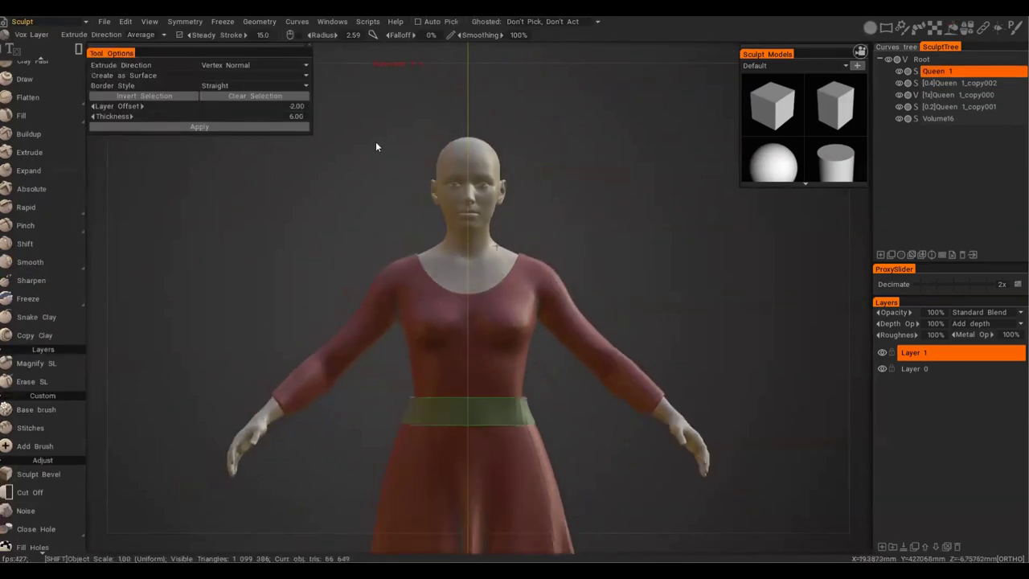
key(e)
click(594, 255)
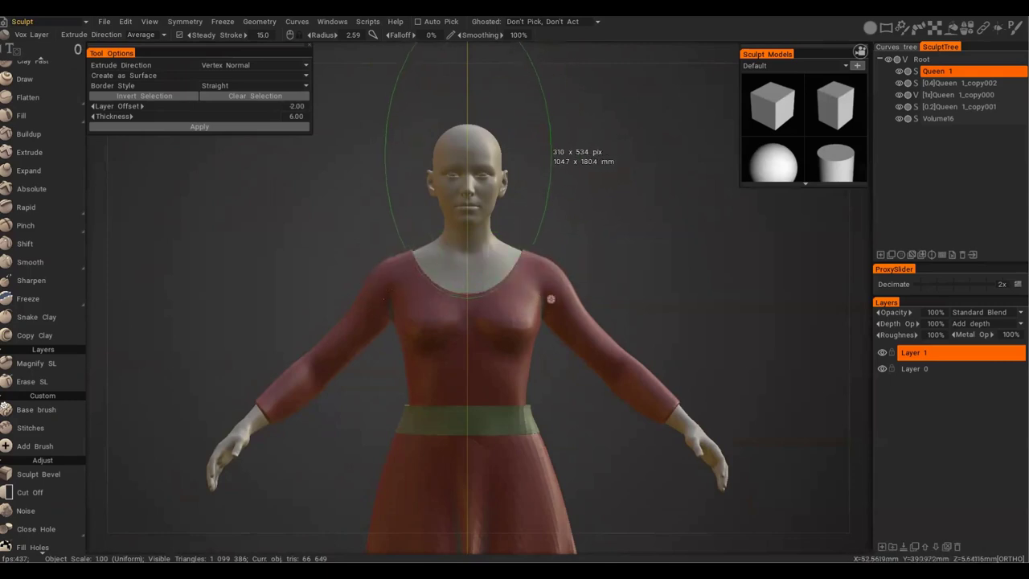
drag(550, 299, 551, 299)
ctrl+drag(474, 122, 566, 253)
drag(415, 103, 551, 305)
key(ctrl+z)
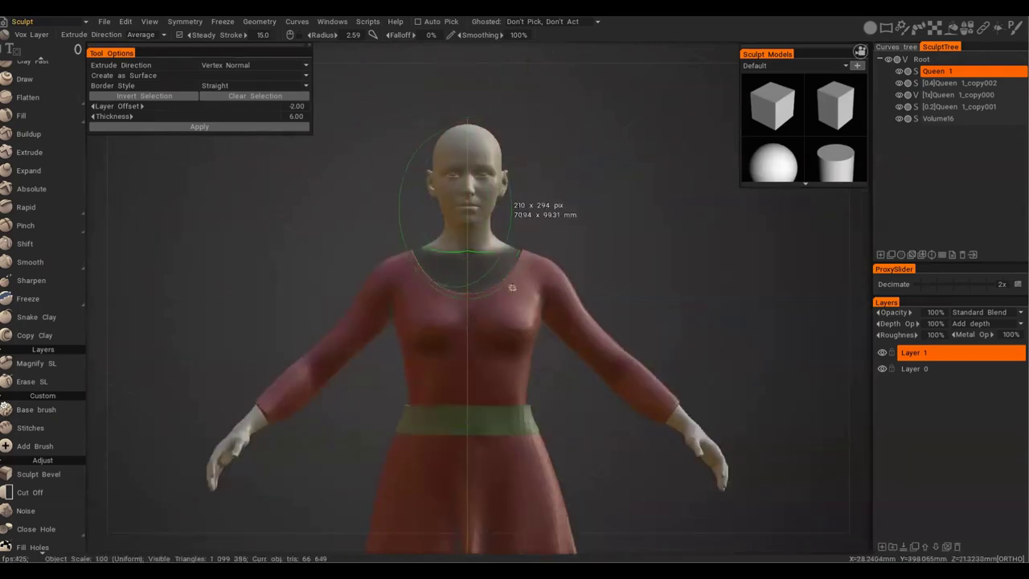
Try extruding a collar from a refined neckline selection and undo it.
key(e)
click(365, 210)
scroll(363, 230, up, 3)
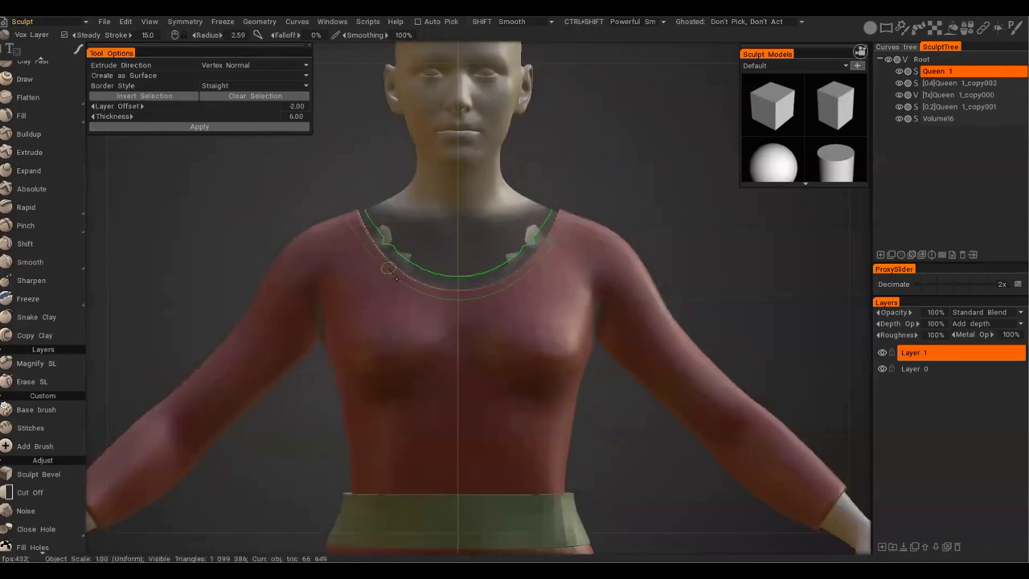
click(245, 127)
mouse_move(321, 193)
mouse_down()
mouse_move(482, 239)
mouse_move(735, 267)
mouse_up()
mouse_move(645, 264)
mouse_down()
mouse_move(378, 336)
mouse_move(241, 322)
mouse_up()
key(ctrl+z)
scroll(534, 281, down, 2)
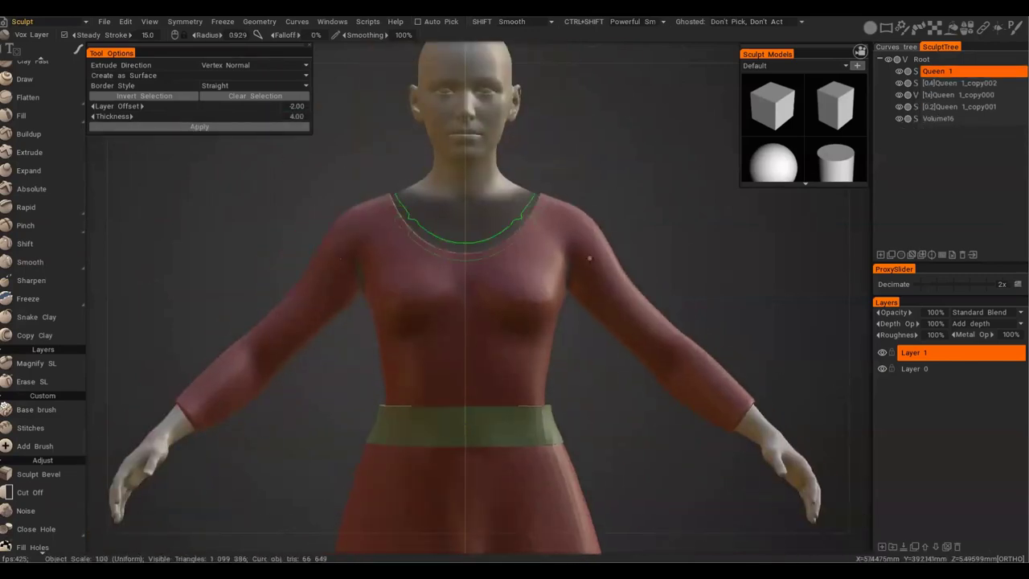
Clear the selection, mark a ring around the neckline with ellipses, and extrude it as a 4.00-thick collar layer.
click(255, 96)
key(e)
click(615, 229)
scroll(616, 233, down, 3)
drag(470, 118, 555, 280)
mouse_move(659, 145)
mouse_down()
mouse_move(512, 181)
mouse_move(643, 153)
mouse_up()
drag(469, 150, 531, 240)
drag(740, 250, 515, 201)
click(302, 127)
drag(691, 209, 563, 209)
Scale the collar layer with Transform so it fits over the neckline and shoulders.
click(960, 83)
drag(555, 261, 675, 298)
key(r)
drag(449, 249, 463, 245)
drag(715, 290, 494, 272)
mouse_move(613, 322)
mouse_down()
mouse_move(681, 331)
mouse_move(603, 322)
mouse_up()
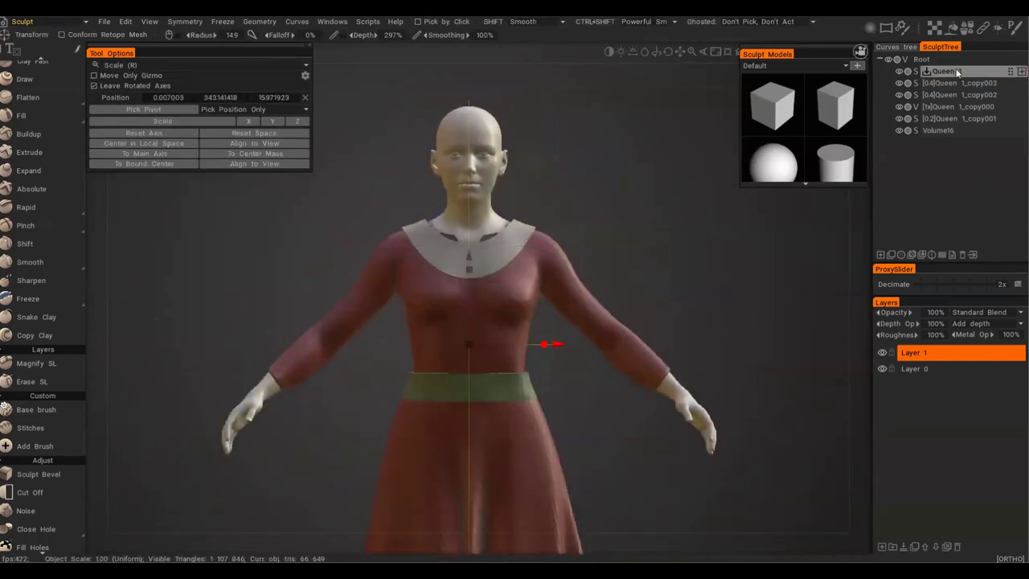
Give the collar layer a yellow shader and convert the red top layer to surface mode.
click(957, 72)
key(shift+v)
key(h)
drag(386, 201, 599, 301)
alt+right_drag(615, 309, 386, 353)
alt+drag(386, 354, 426, 346)
key(h)
alt+middle_drag(518, 357, 526, 332)
alt+right_drag(526, 331, 540, 317)
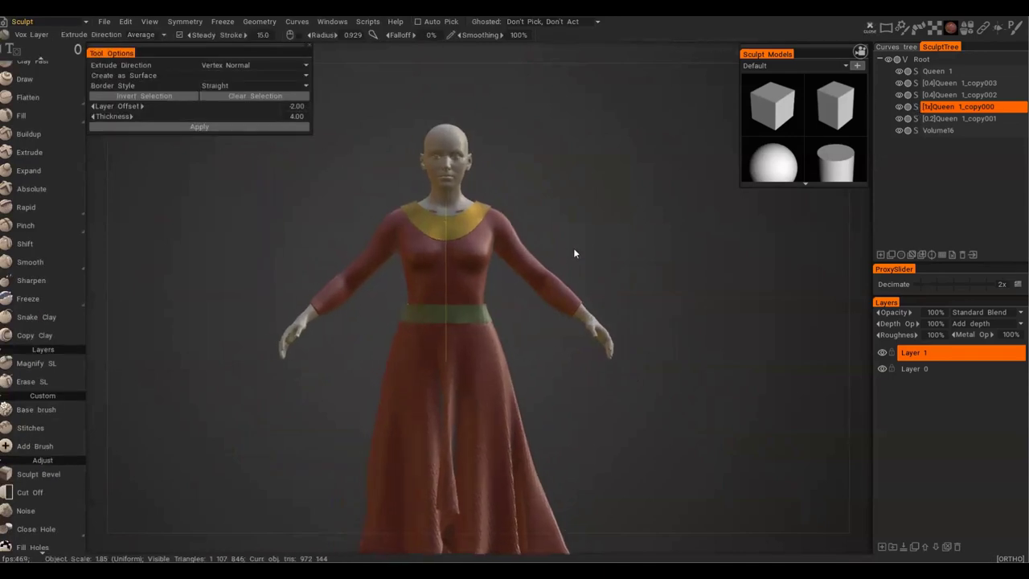
Select the top's sleeves and sides, leaving a central front panel free, and extrude them as a 4.00-thick layer.
key(space)
drag(238, 419, 374, 182)
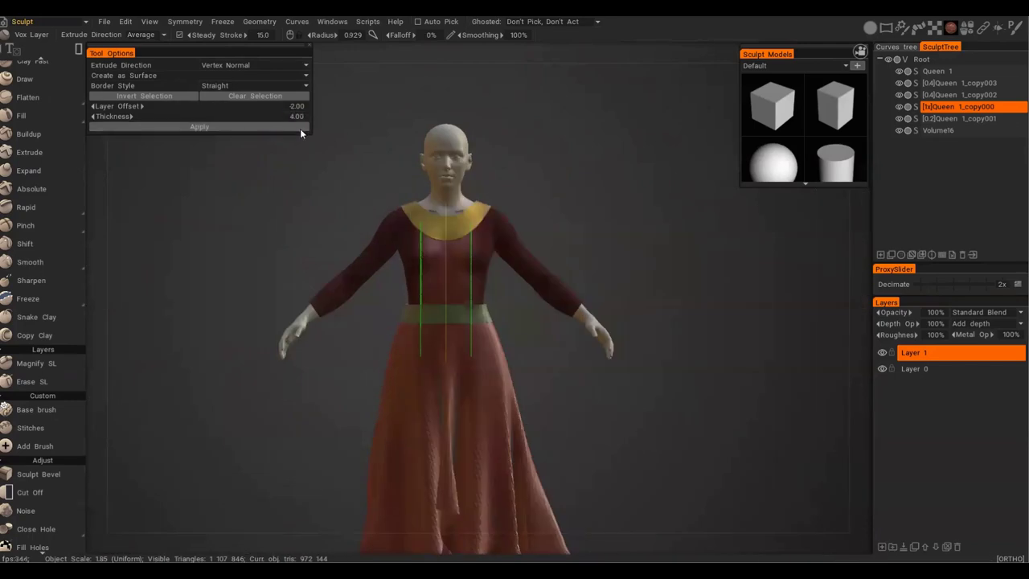
click(303, 128)
alt+drag(474, 298, 601, 391)
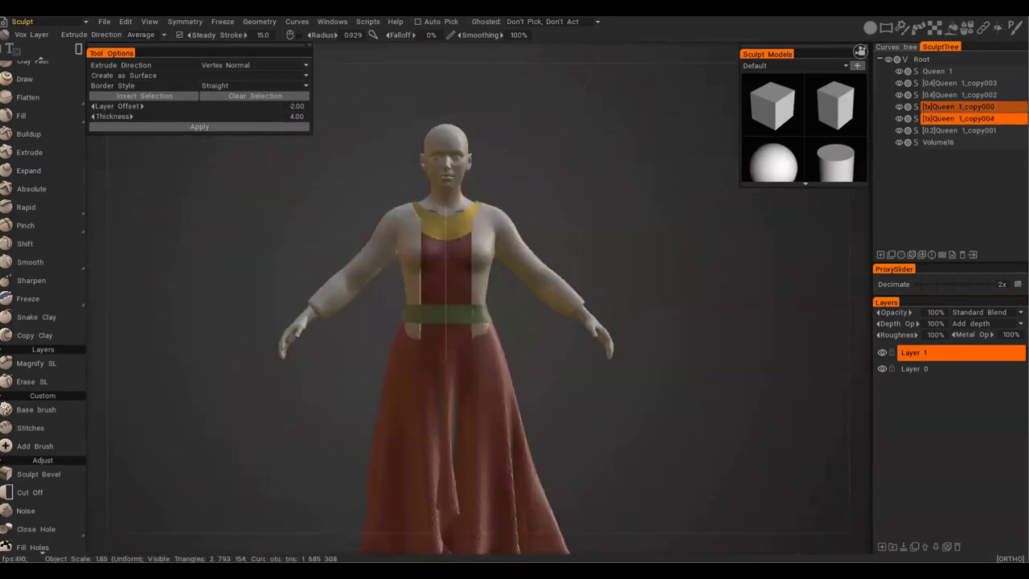
alt+drag(591, 273, 408, 312)
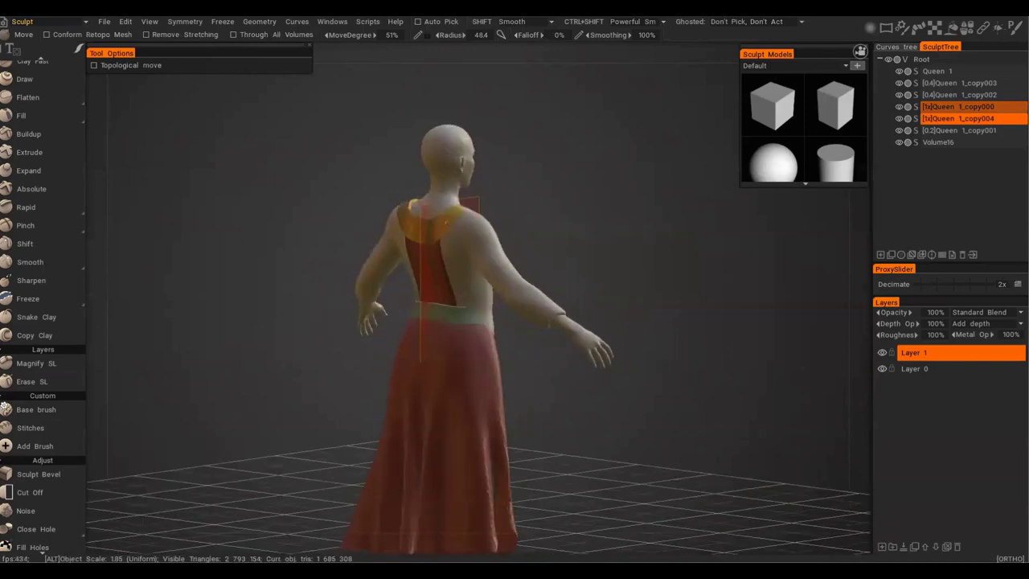
Undo the sleeve and side layer and extrude it again with a thickness of 2.50.
alt+drag(490, 315, 712, 339)
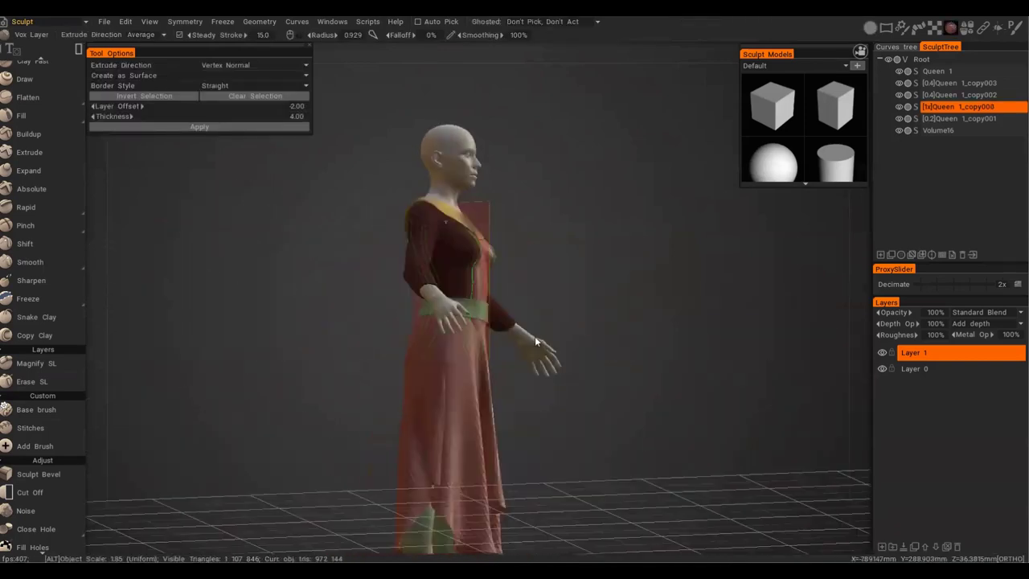
alt+drag(535, 342, 686, 339)
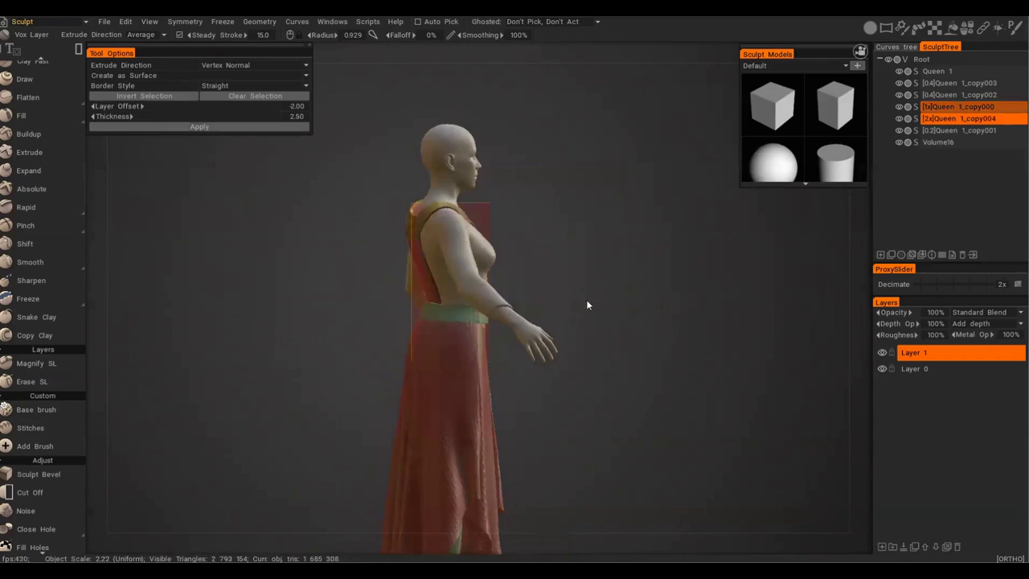
alt+drag(586, 299, 377, 273)
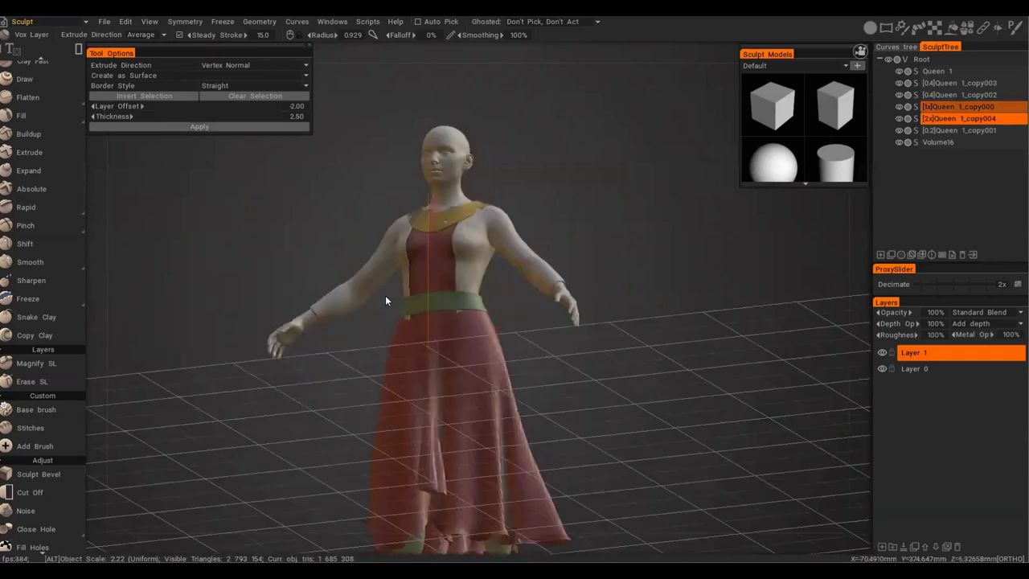
Check the sleeve and side layer by hiding and showing it, and give it a gold shader.
alt+right_drag(376, 274, 581, 344)
key(h)
drag(372, 378, 531, 316)
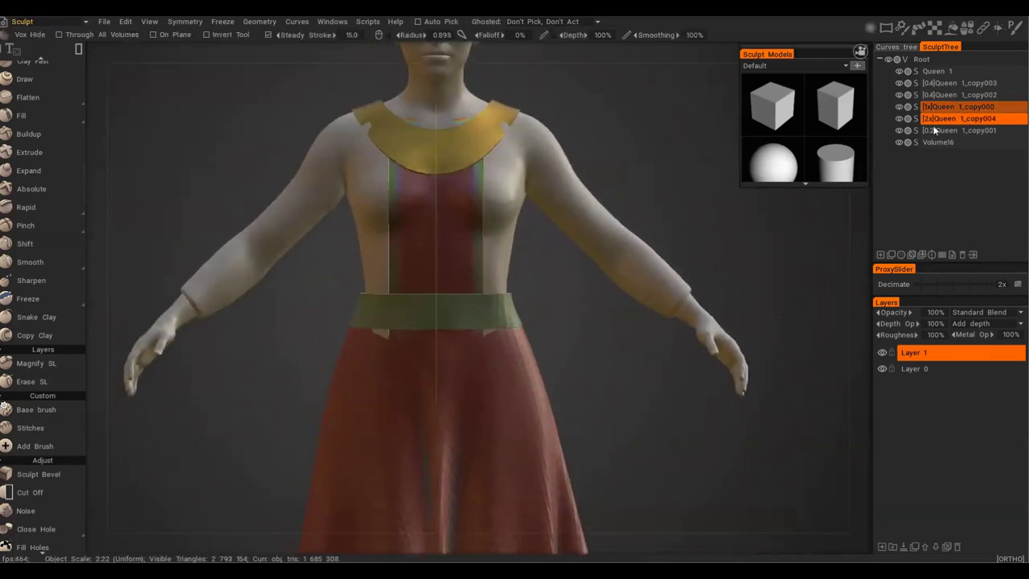
click(900, 118)
click(899, 118)
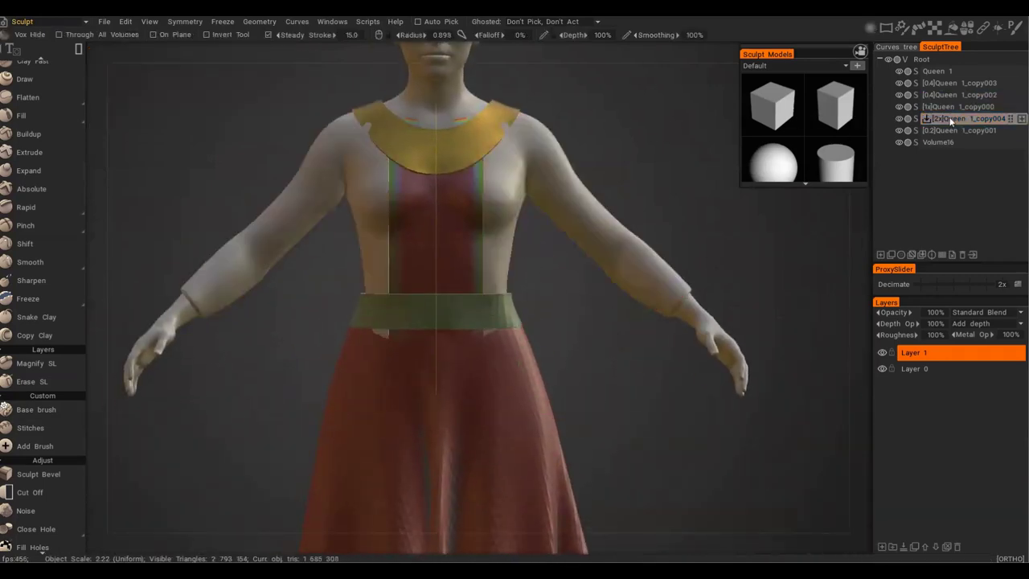
key(c)
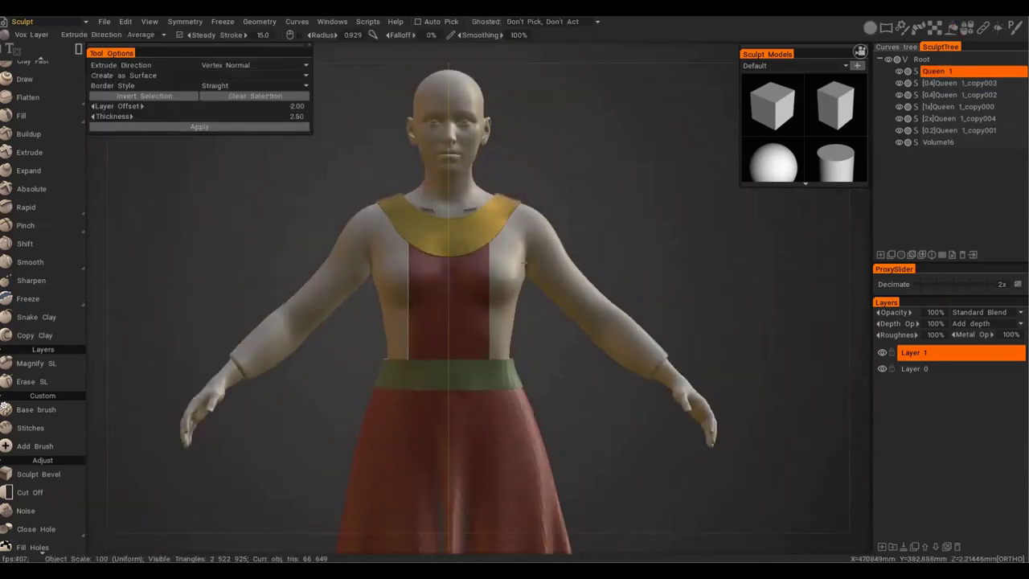
key(h)
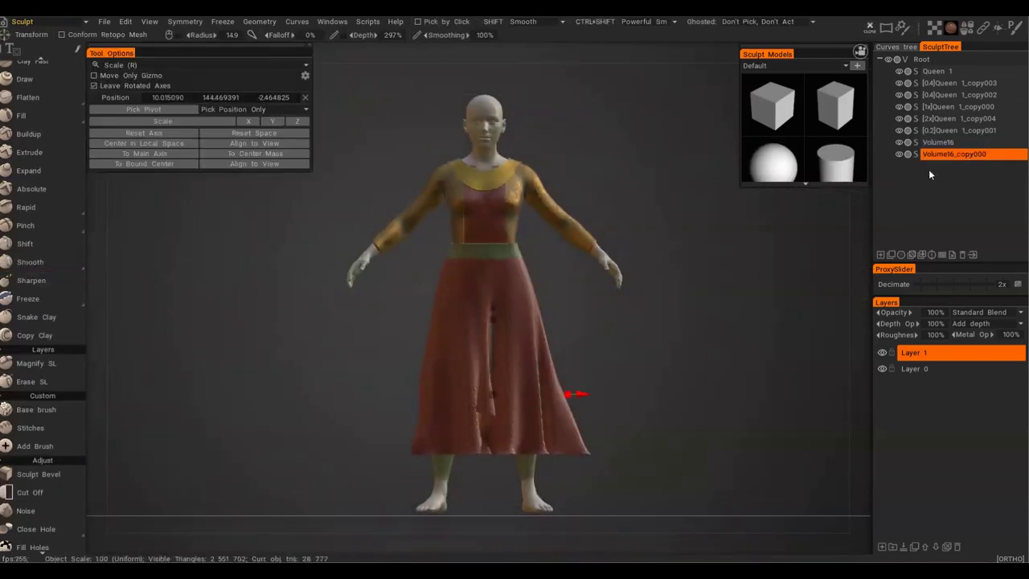
Try to convert the skirt volume to voxels with a required poly count of 500 000 and auto close holes on.
click(916, 145)
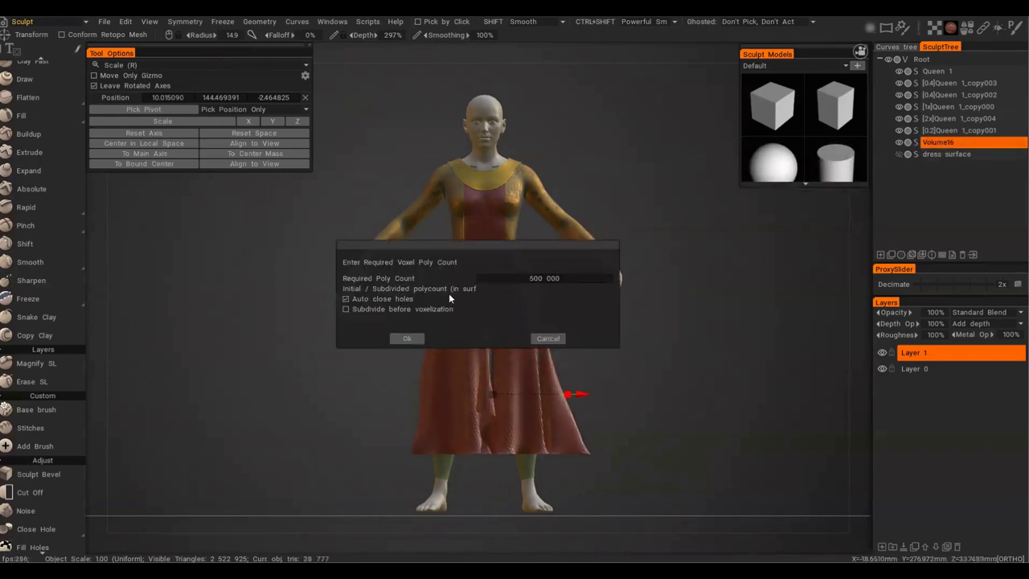
click(407, 338)
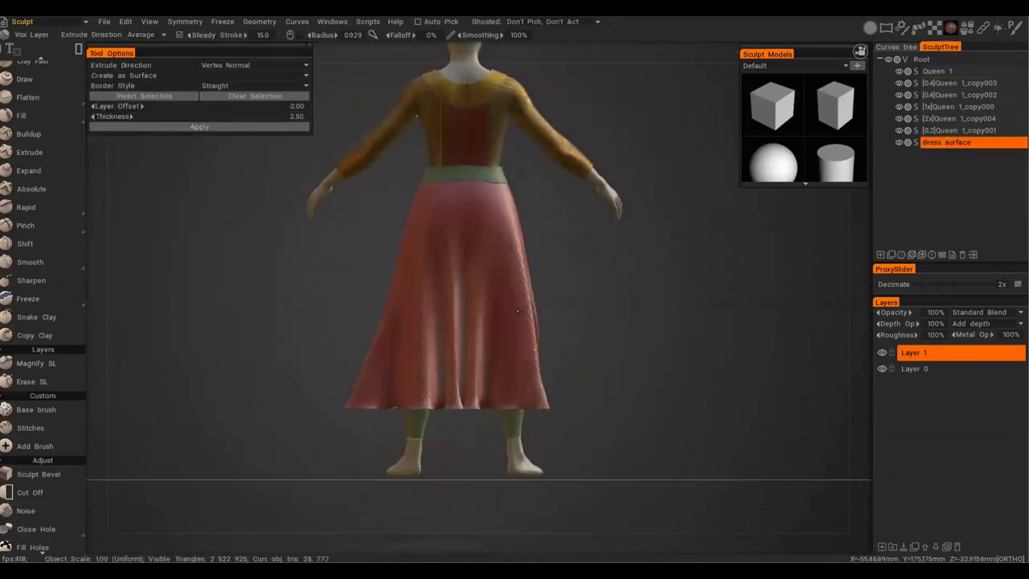
Select the lower part of the dress surface with the Pose tool in Line mode and lengthen the skirt down to the floor.
drag(455, 276, 455, 329)
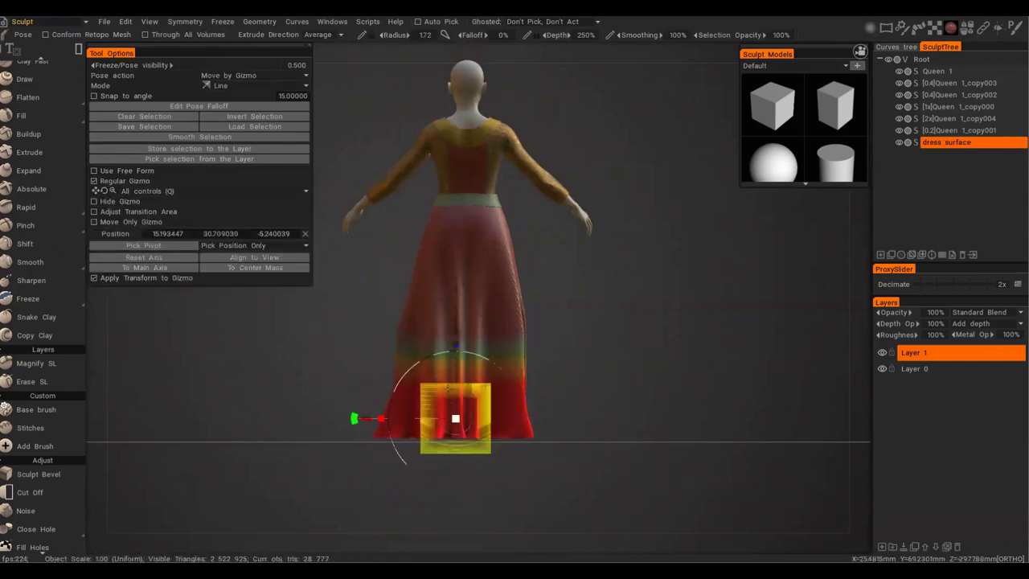
drag(455, 418, 466, 421)
alt+drag(386, 412, 464, 356)
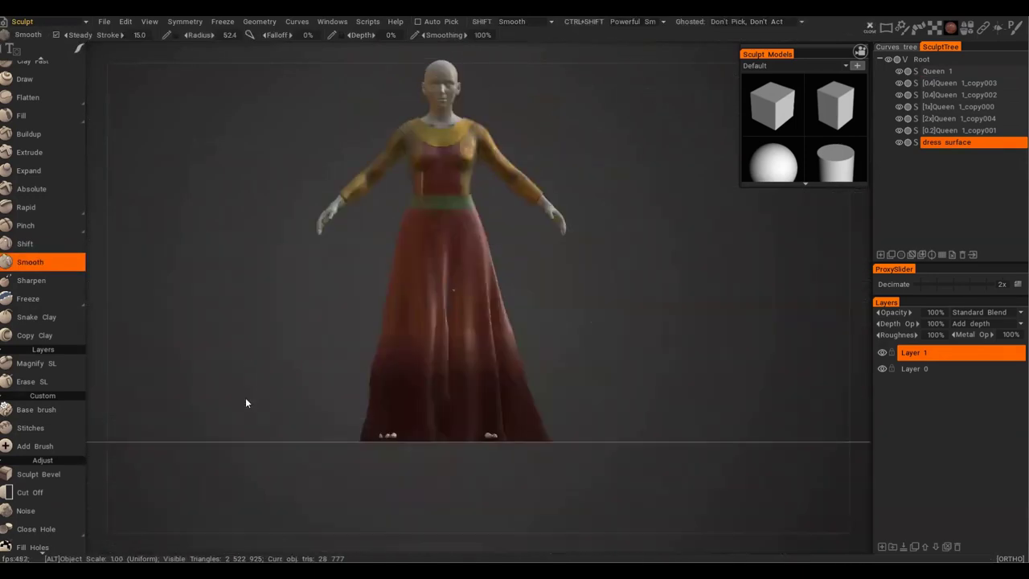
scroll(471, 362, up, 3)
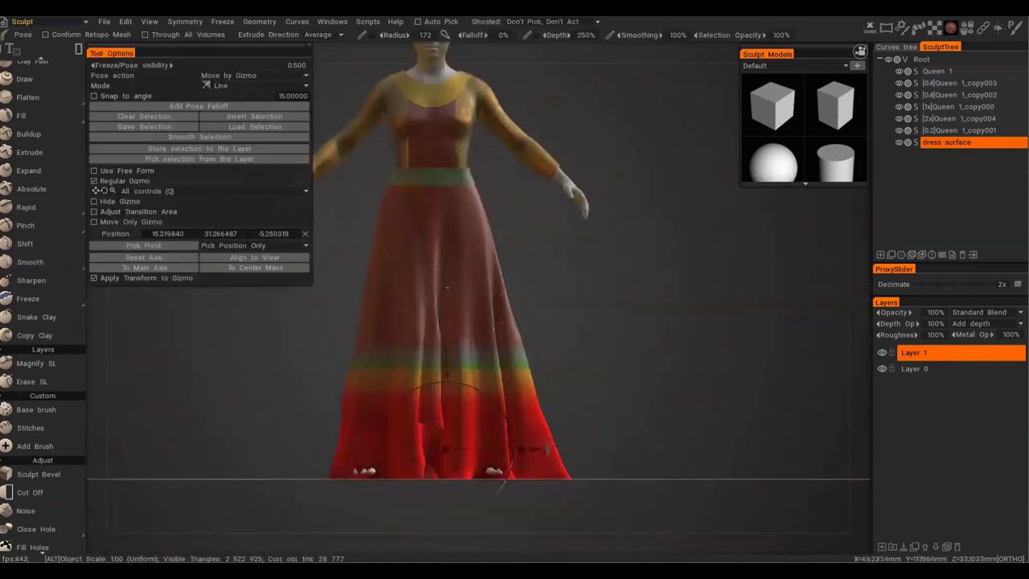
right_drag(480, 399, 454, 417)
alt+shift+drag(398, 326, 474, 344)
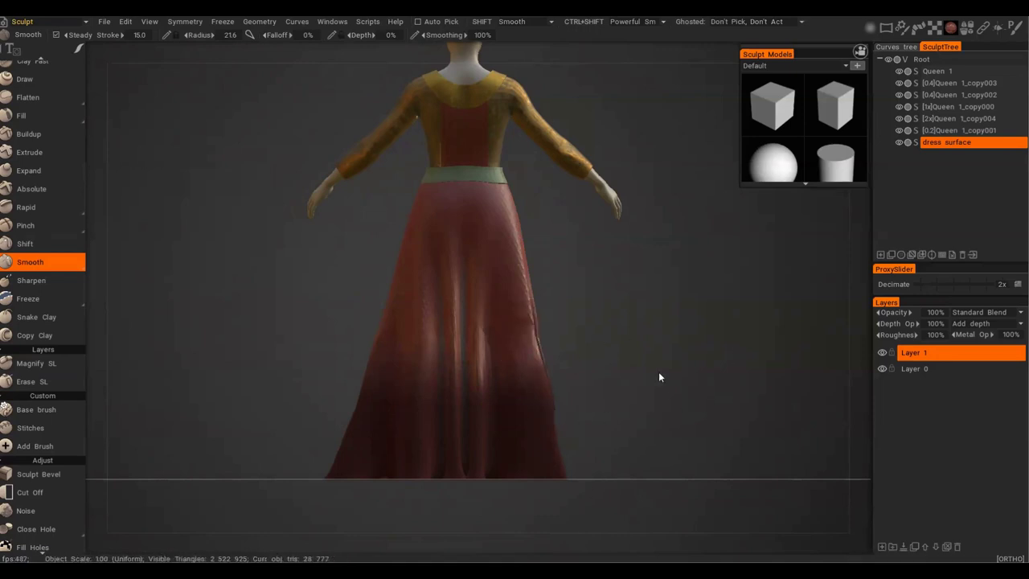
alt+shift+drag(597, 337, 386, 343)
Adjust the outline of the lengthened skirt with the Move tool.
key(m)
right_drag(359, 346, 394, 345)
mouse_move(353, 349)
alt+shift+mouse_down()
mouse_move(167, 387)
mouse_move(563, 364)
mouse_move(535, 386)
alt+shift+mouse_up()
key(shift)
alt+drag(486, 457, 537, 289)
alt+right_drag(537, 289, 480, 340)
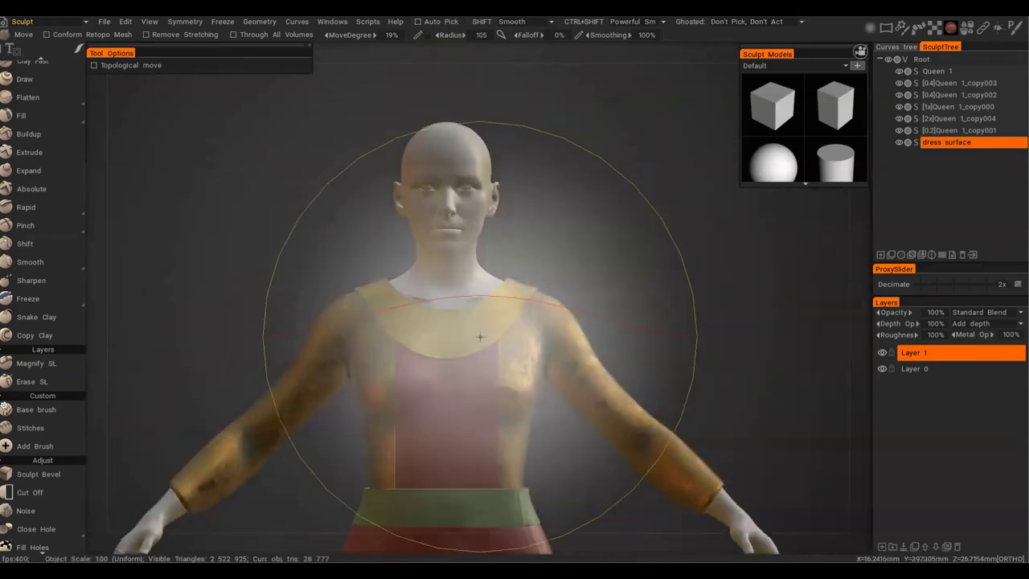
Convert the yellow collar layer to voxels and work a pattern of radial panel lines into it.
key(h)
key(v)
key(e)
click(576, 336)
key(p)
key(e)
click(569, 340)
mouse_move(391, 153)
mouse_down()
mouse_move(503, 311)
mouse_move(506, 344)
mouse_up()
mouse_move(454, 387)
alt+mouse_down()
mouse_move(763, 410)
mouse_move(439, 391)
mouse_move(611, 434)
mouse_move(648, 380)
alt+mouse_up()
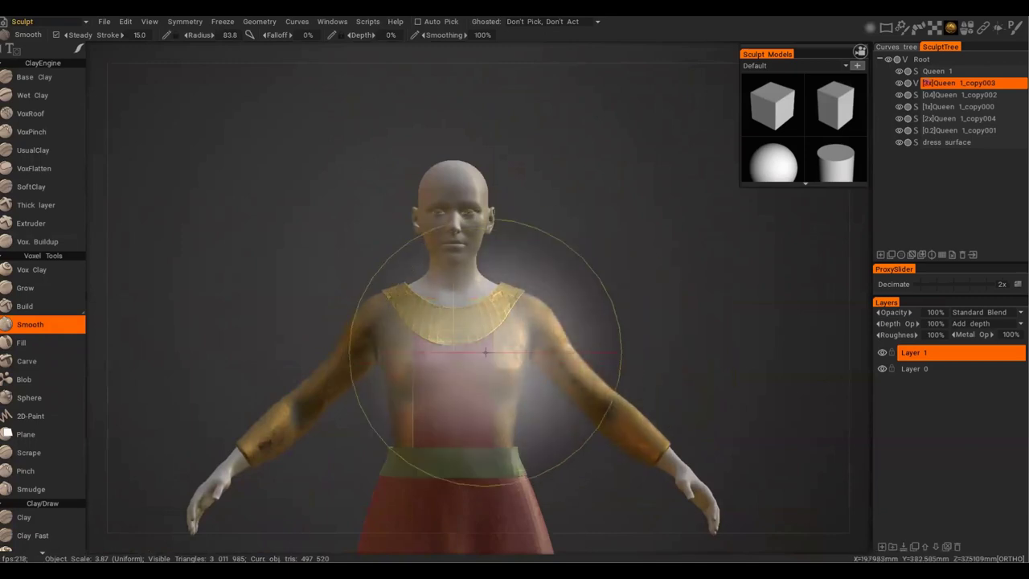
Separate part of the collar into its own layer using Vox Hide, and convert the sleeve and side layer to voxels.
key(h)
key(e)
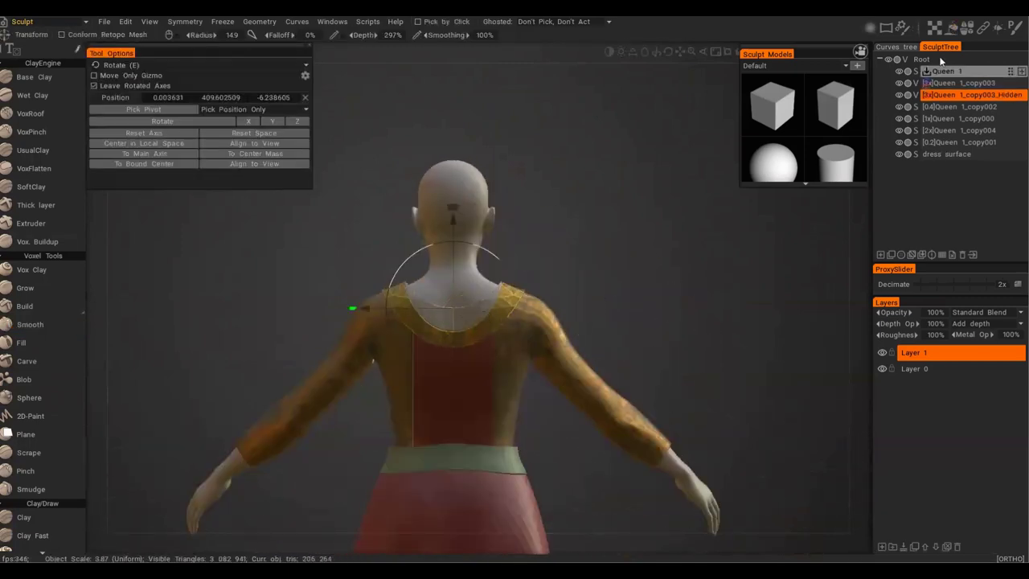
drag(273, 352, 466, 337)
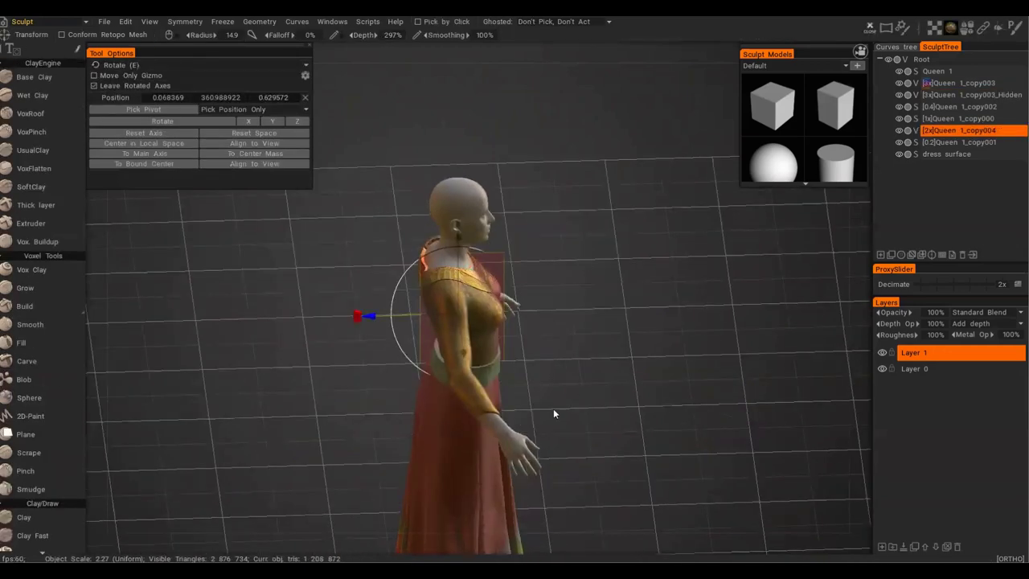
Cut the sleeves off the side panels at the shoulders with Vox Hide and separate them into their own layer.
alt+drag(554, 409, 405, 382)
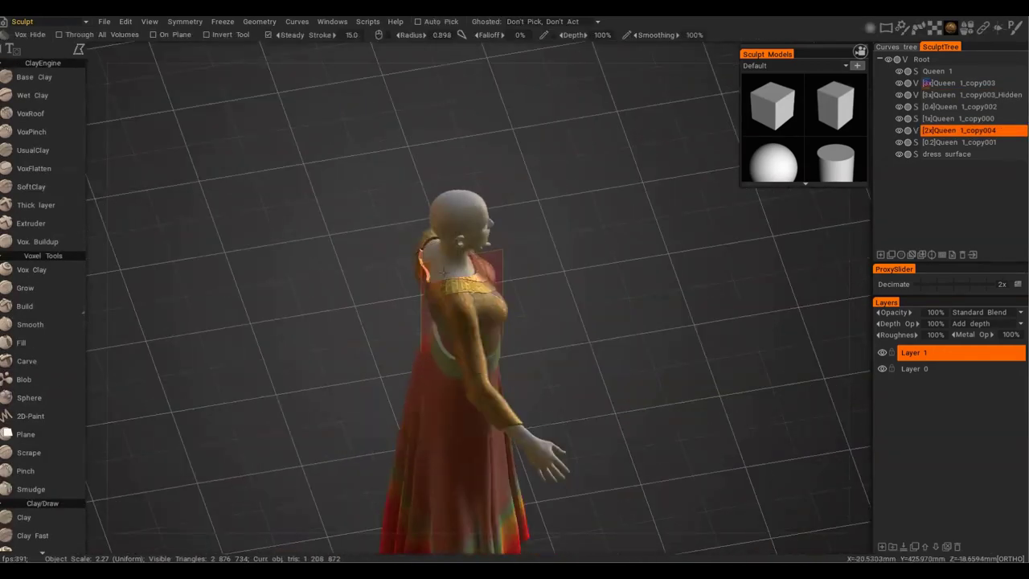
alt+drag(476, 386, 444, 346)
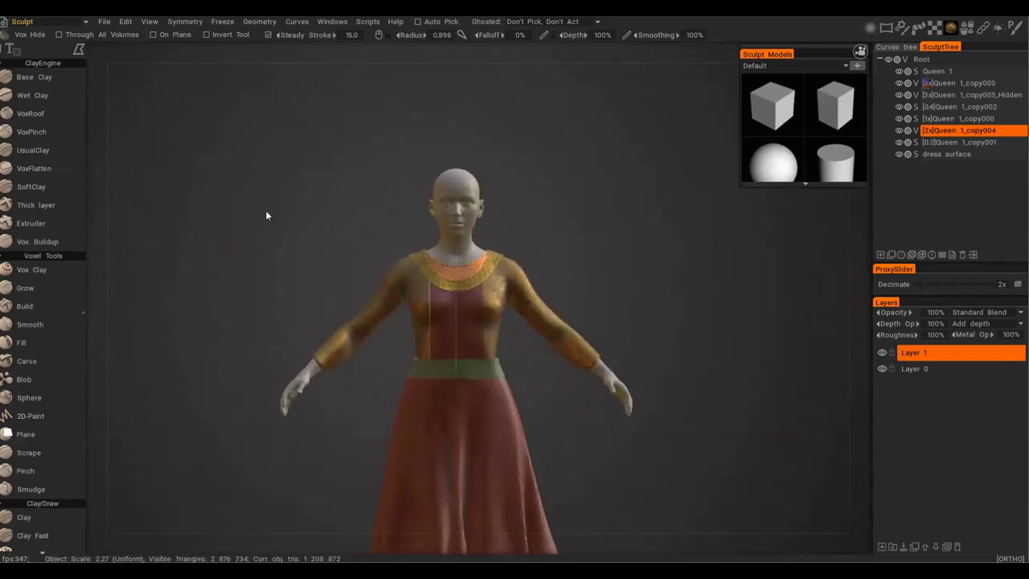
click(246, 332)
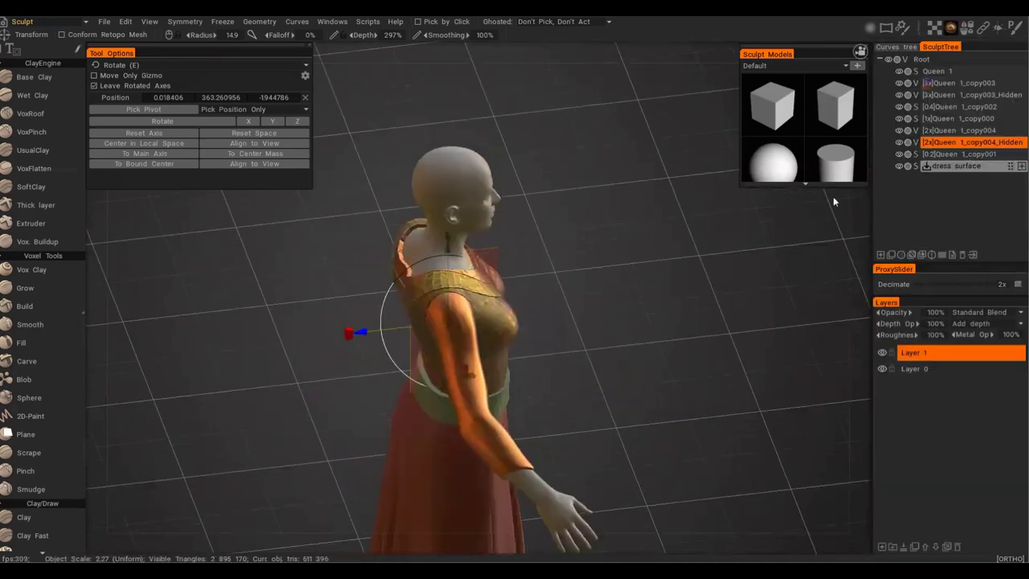
key(h)
Split the sleeves lengthwise into front and back halves on separate layers.
alt+drag(401, 408, 509, 398)
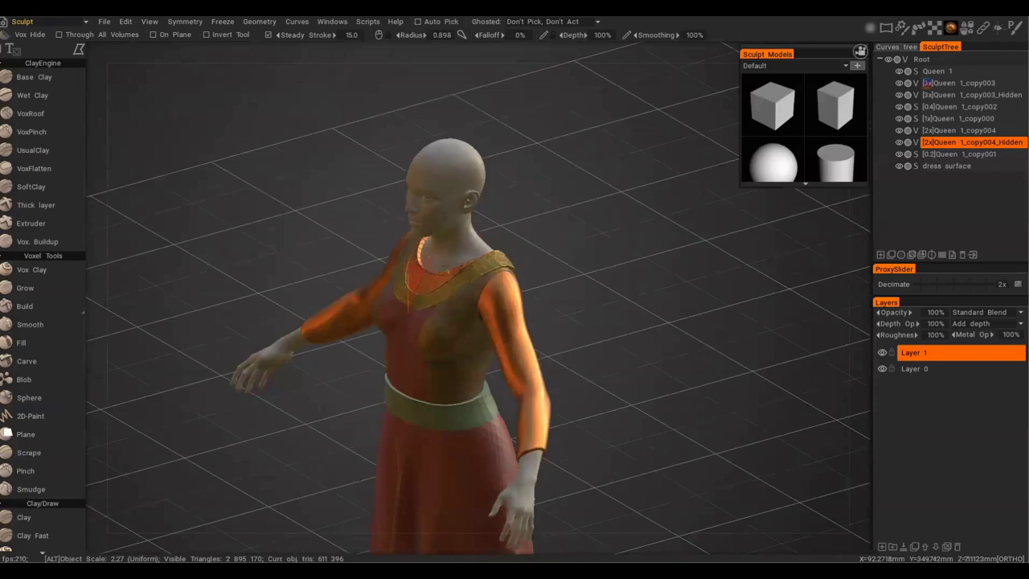
drag(441, 443, 461, 323)
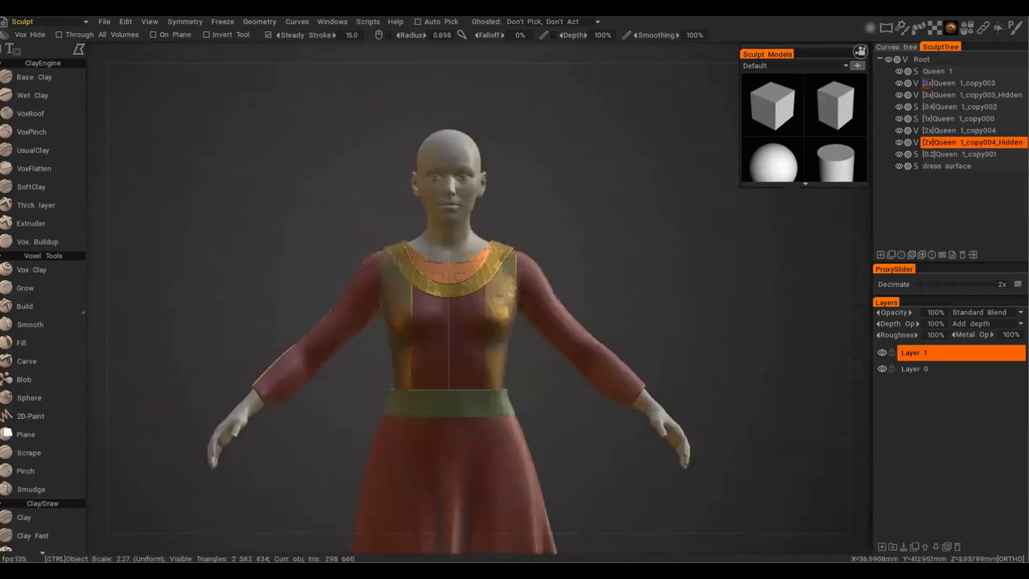
alt+drag(499, 361, 404, 364)
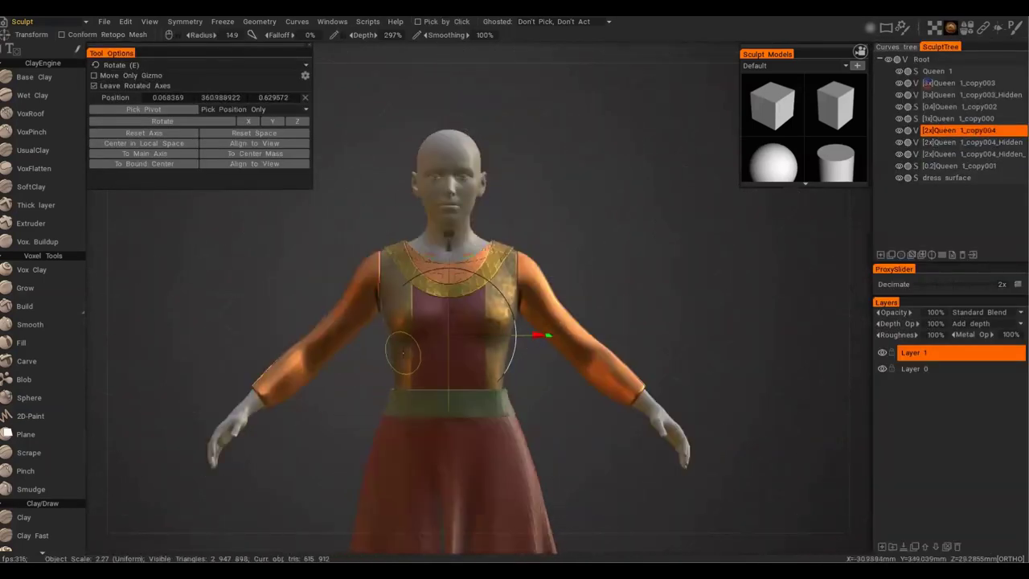
Clear the Pose selection on the dress surface's lower skirt.
alt+right_drag(586, 324, 521, 247)
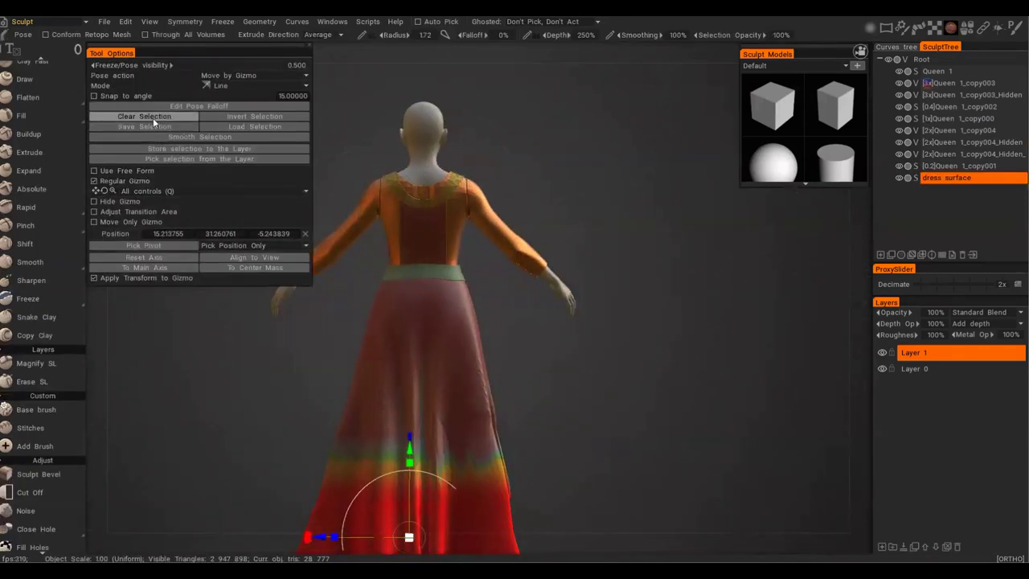
click(153, 120)
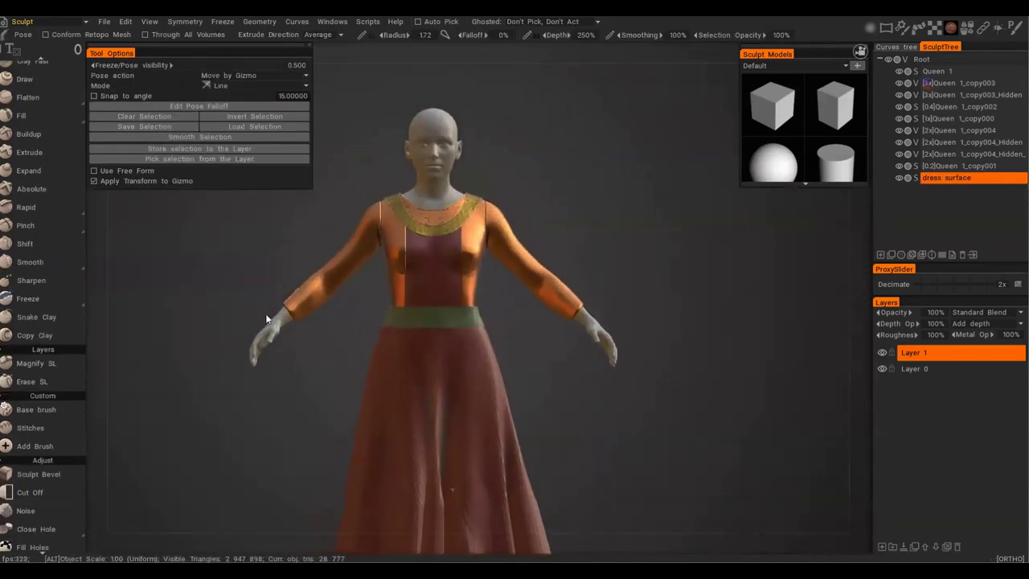
Select the wrist areas of the Queen 1 body, extrude them as a cuff layer and give it a yellow shader.
click(935, 71)
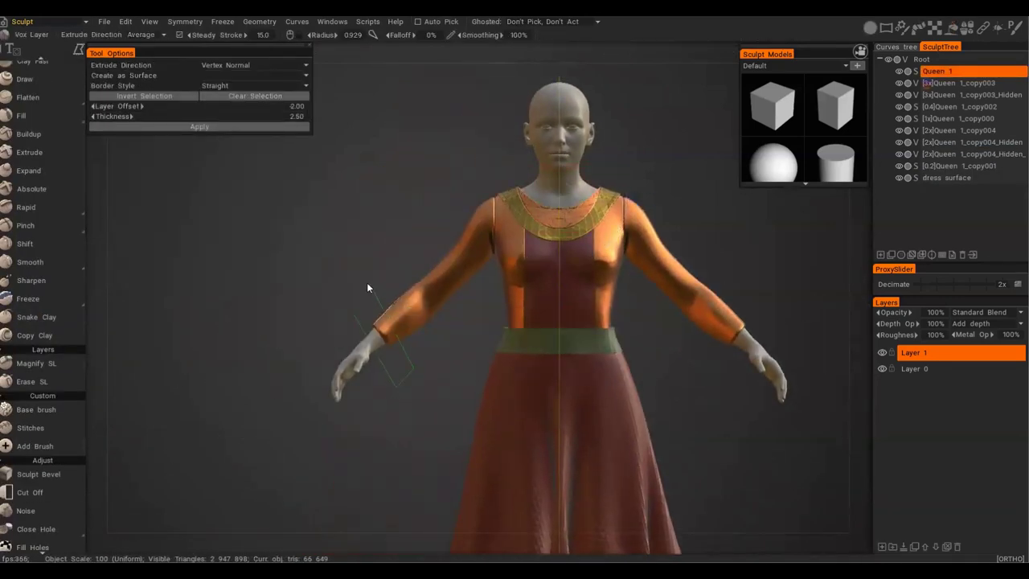
alt+drag(364, 142, 419, 321)
mouse_move(952, 29)
click(1011, 111)
Sculpt small raised stitches along both sides of the long sleeve seam with the Base Clay brush.
alt+drag(573, 256, 634, 215)
scroll(514, 304, up, 3)
key(h)
alt+middle_drag(633, 215, 564, 255)
click(34, 77)
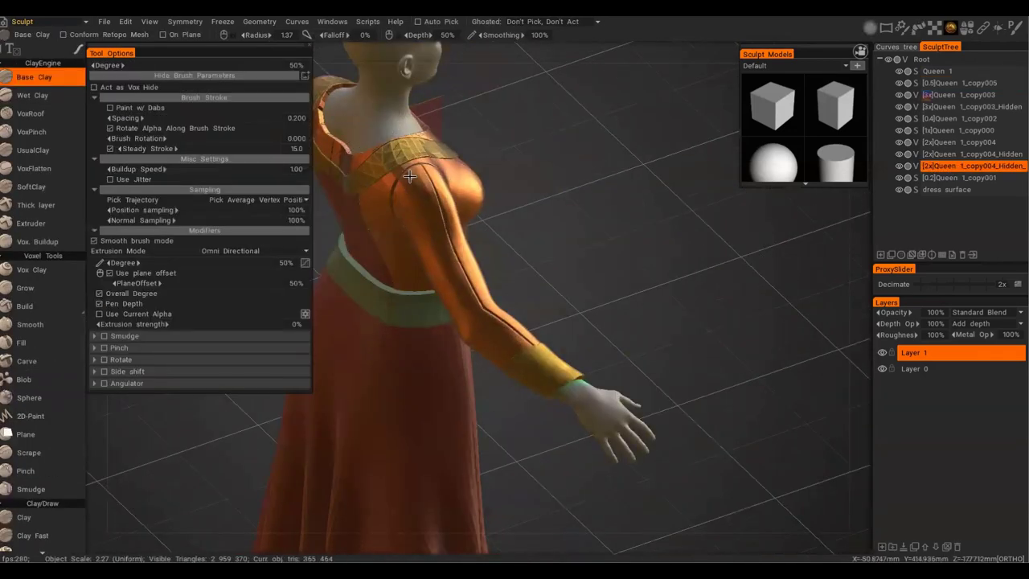
alt+drag(531, 244, 555, 338)
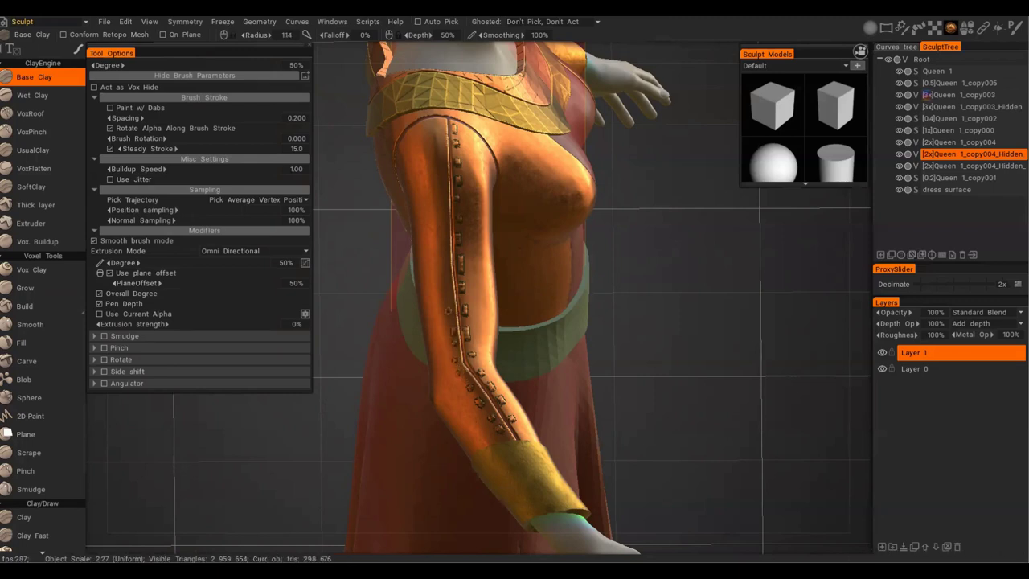
drag(447, 127, 439, 130)
alt+drag(442, 137, 541, 184)
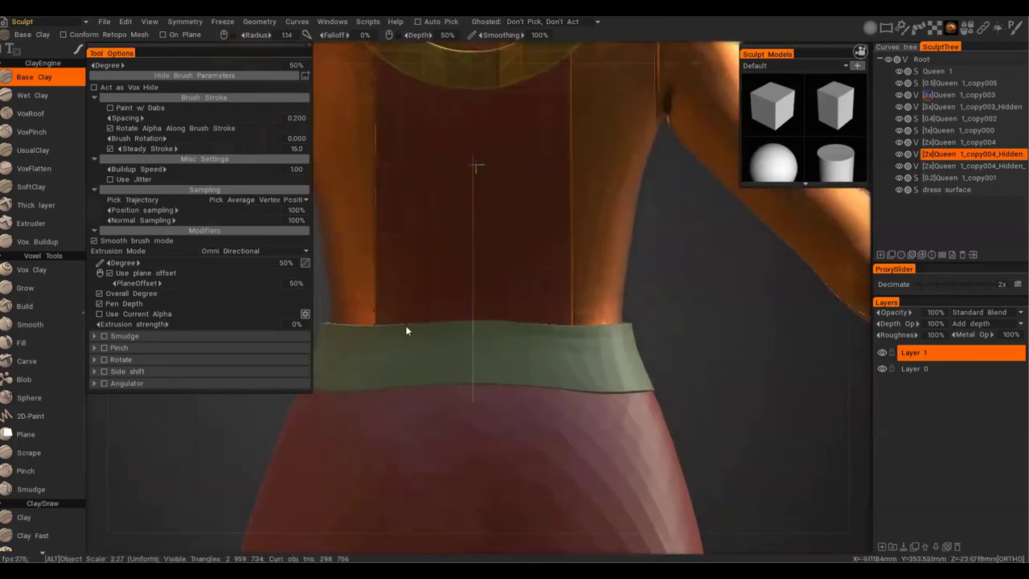
Sculpt raised stitches along the shoulder seams where the sleeves meet the torso.
alt+middle_drag(540, 184, 449, 251)
mouse_move(448, 338)
alt+mouse_down()
mouse_move(382, 431)
mouse_move(357, 443)
mouse_move(656, 342)
alt+mouse_up()
key(h)
alt+middle_drag(656, 343, 836, 394)
drag(611, 220, 614, 286)
alt+right_drag(613, 286, 503, 313)
alt+drag(504, 312, 712, 340)
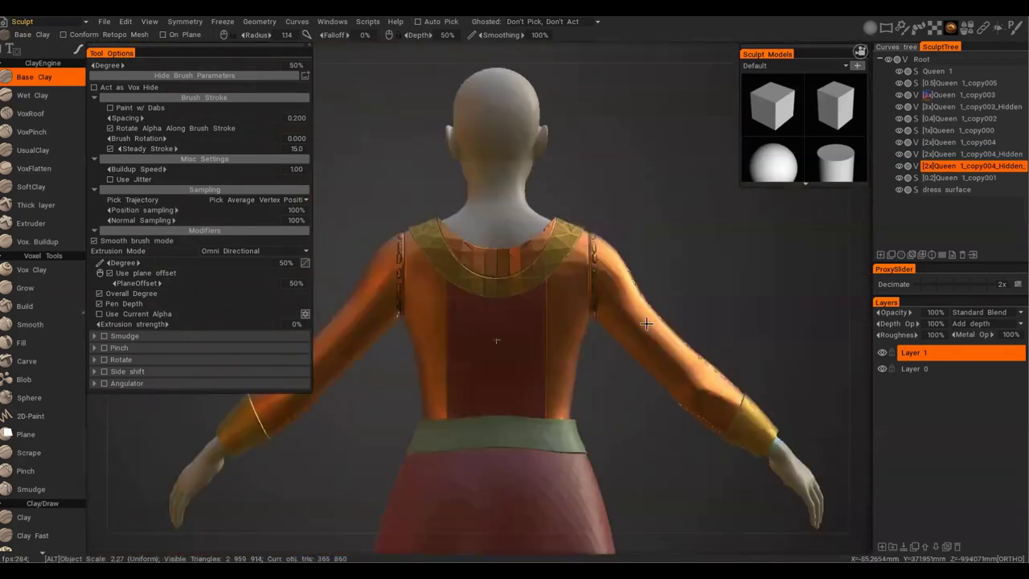
Pick the torso side panels and sculpt stitches along their edges beside the central red panel on the back.
alt+right_drag(712, 340, 608, 282)
key(h)
alt+drag(608, 282, 563, 241)
drag(560, 212, 556, 229)
alt+right_drag(572, 409, 499, 410)
Sculpt matching raised stitches along the side panel edges beside the central red panel on the front.
alt+drag(498, 410, 579, 313)
alt+right_drag(579, 314, 605, 251)
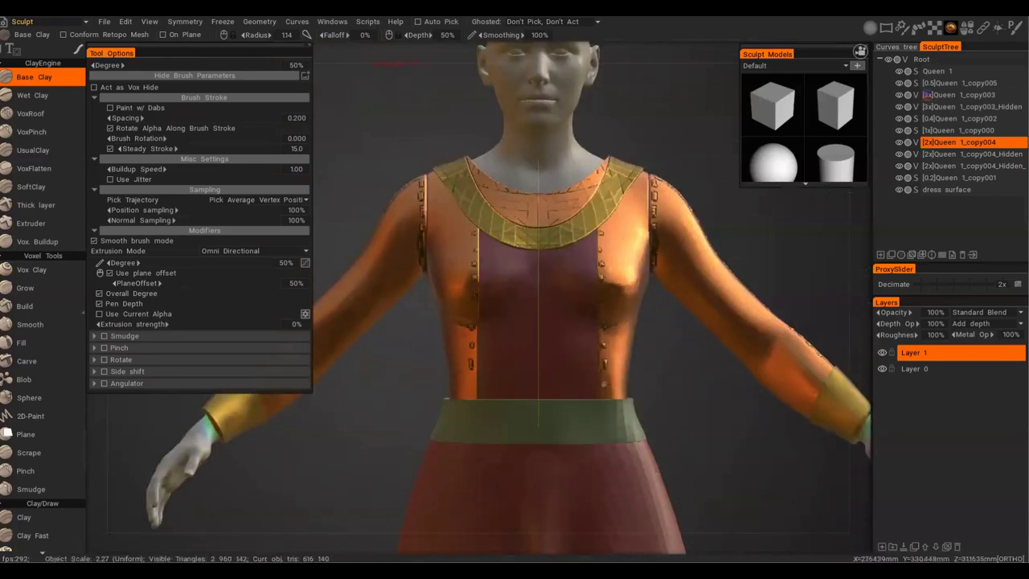
drag(606, 366, 605, 388)
alt+middle_drag(605, 388, 565, 342)
Convert the green belt layer to voxels and sculpt a symmetrical scroll pattern across it with Base Clay.
key(h)
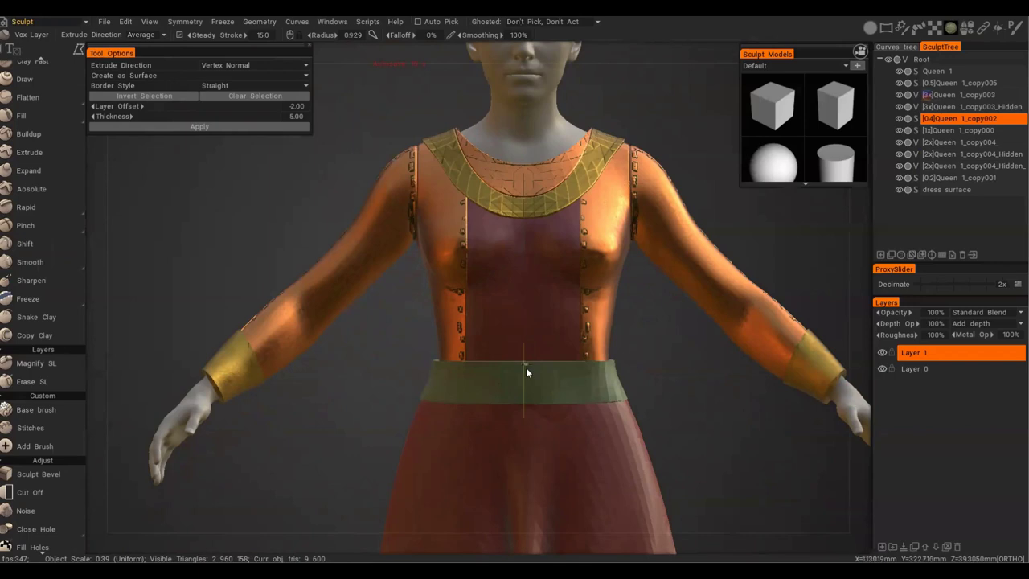
click(916, 118)
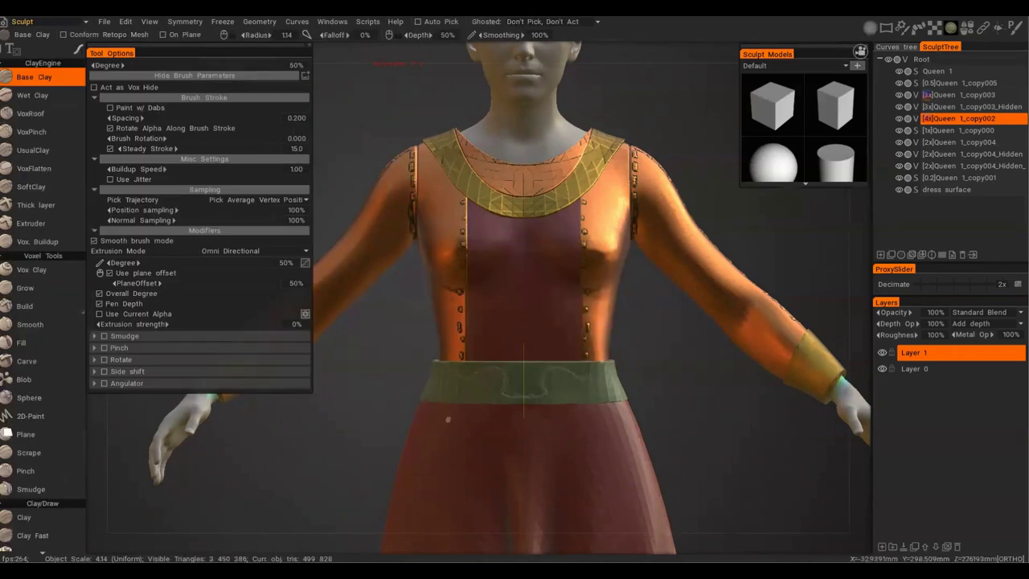
alt+shift+drag(514, 378, 373, 345)
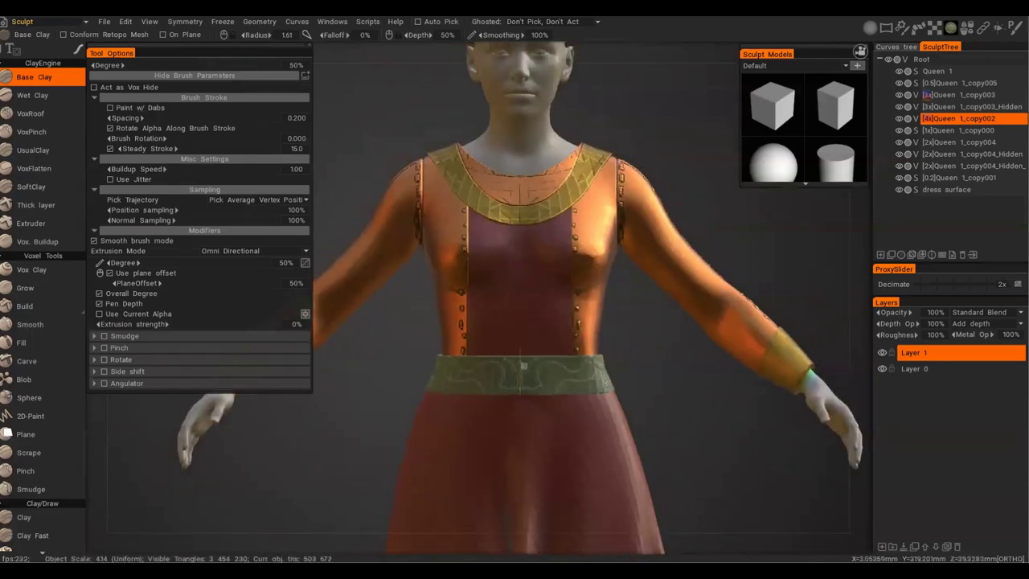
Resample the belt to a required poly count of 666 402 with a density factor of 1.15 and Good quality.
alt+drag(596, 337, 637, 334)
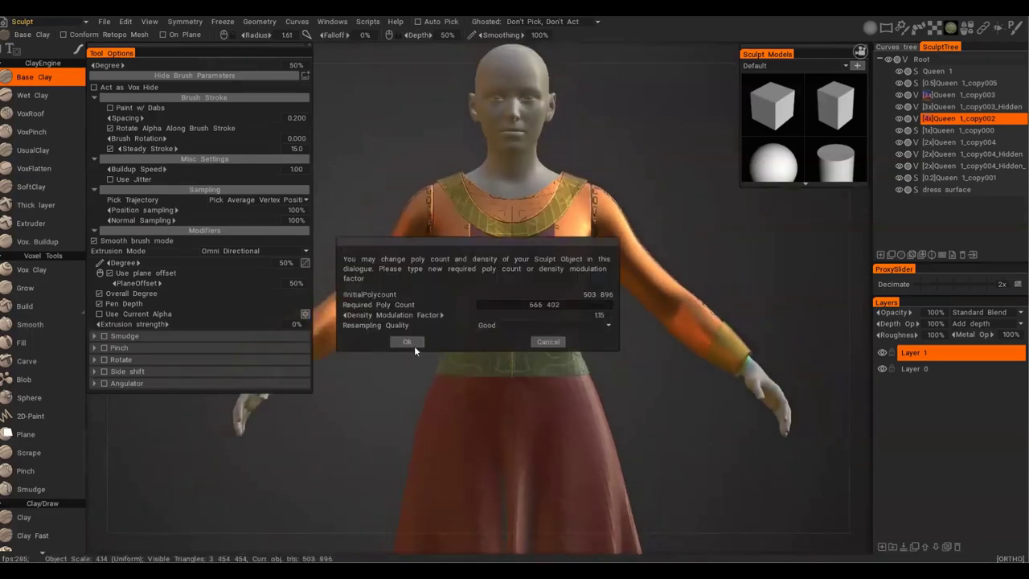
click(407, 342)
Select a band about 4.2 mm tall around the head on the Queen 1 layer and extrude it as a Vox Layer with thickness 3.
alt+drag(499, 346, 563, 323)
scroll(579, 322, down, 2)
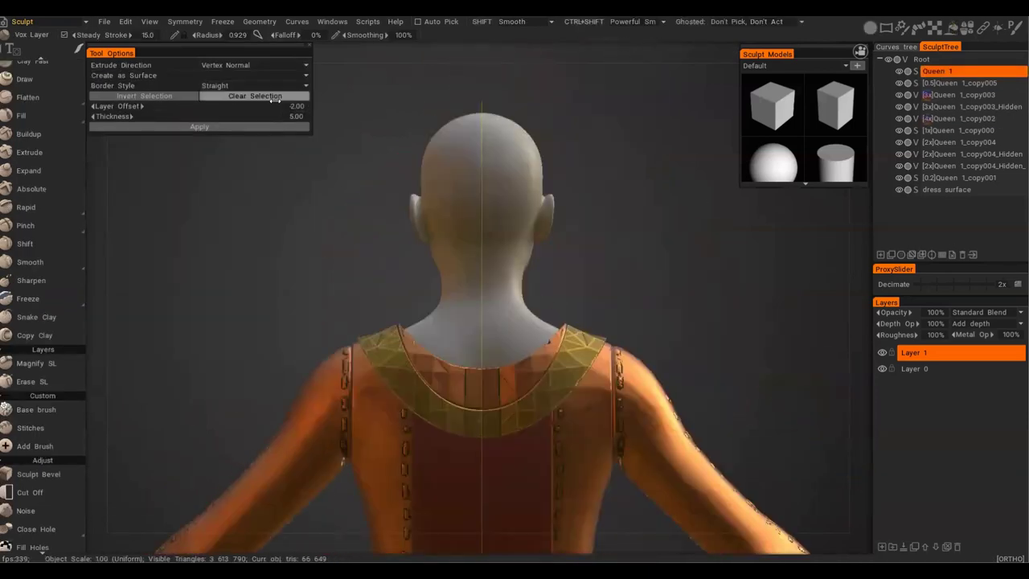
key(e)
click(591, 156)
alt+drag(430, 167, 427, 190)
drag(588, 195, 589, 193)
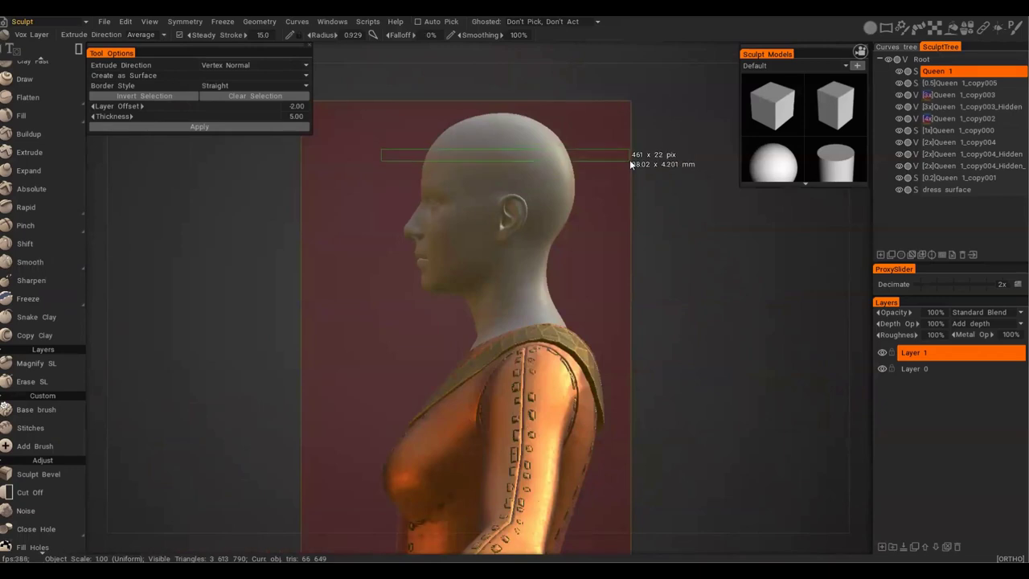
alt+drag(630, 164, 325, 152)
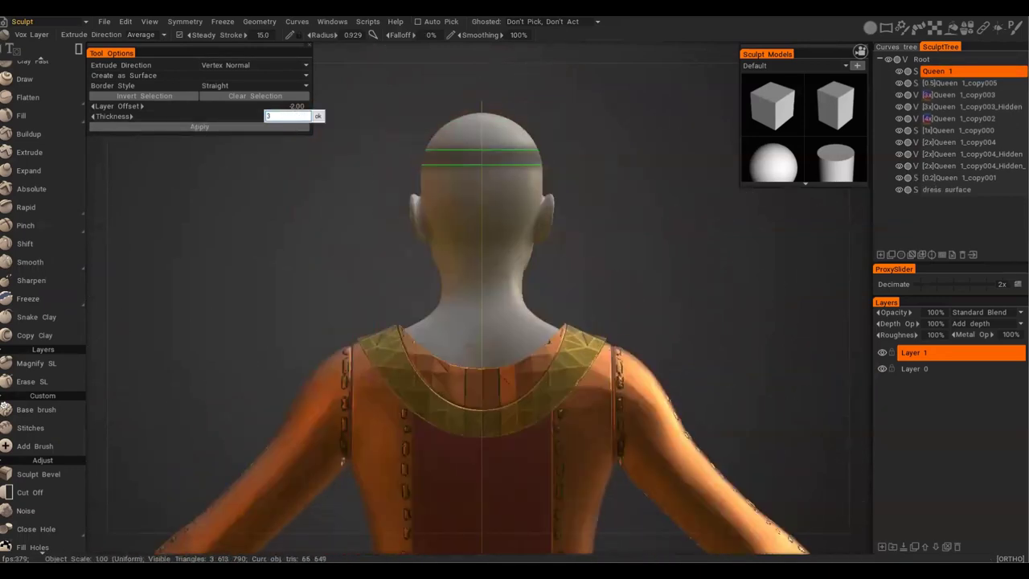
key(Return)
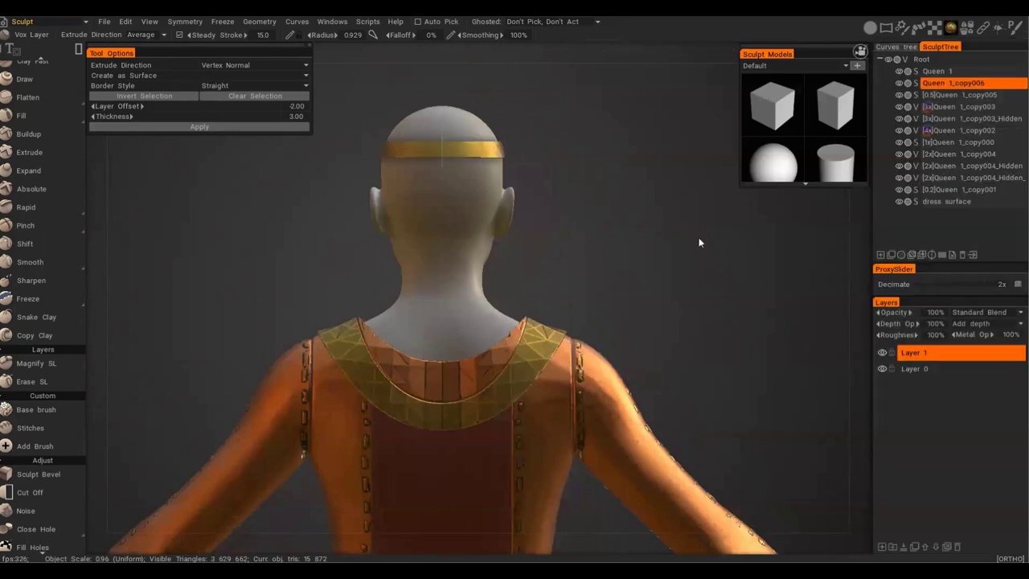
mouse_move(699, 242)
alt+mouse_down()
mouse_move(592, 298)
mouse_move(698, 243)
alt+mouse_up()
Reselect the Queen 1 layer and mask a wider headband area with an openwork lattice pattern over the top of the scalp.
scroll(413, 234, up, 3)
click(957, 72)
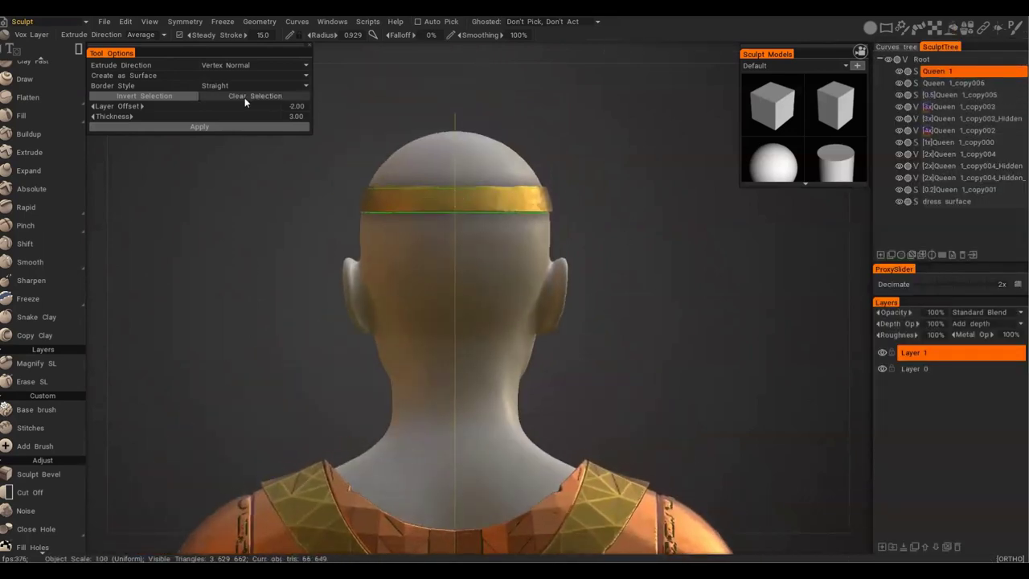
drag(581, 211, 581, 217)
key(e)
click(412, 193)
ctrl+drag(408, 174, 418, 187)
key(ctrl+z)
right_click(458, 199)
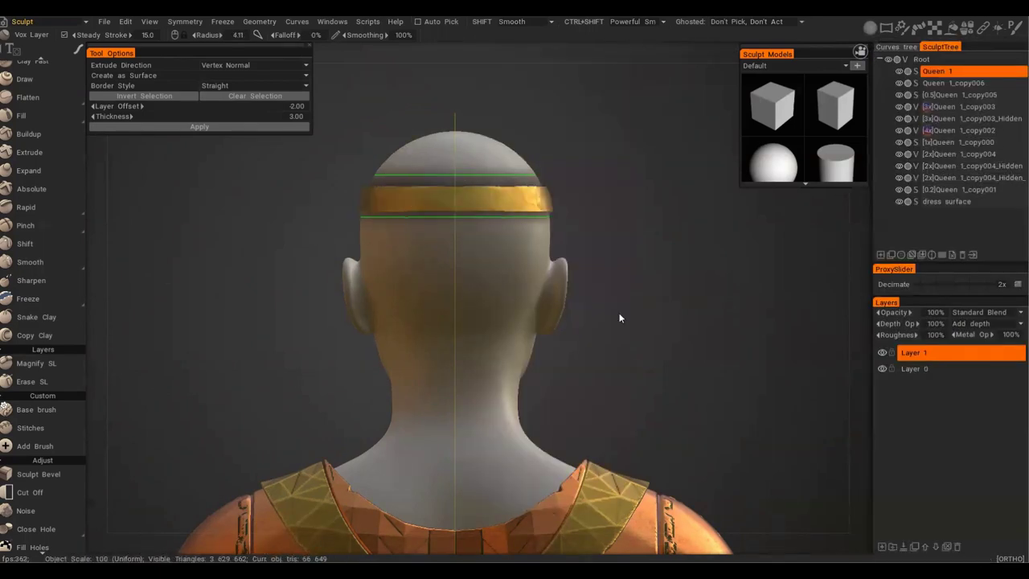
alt+drag(447, 179, 465, 191)
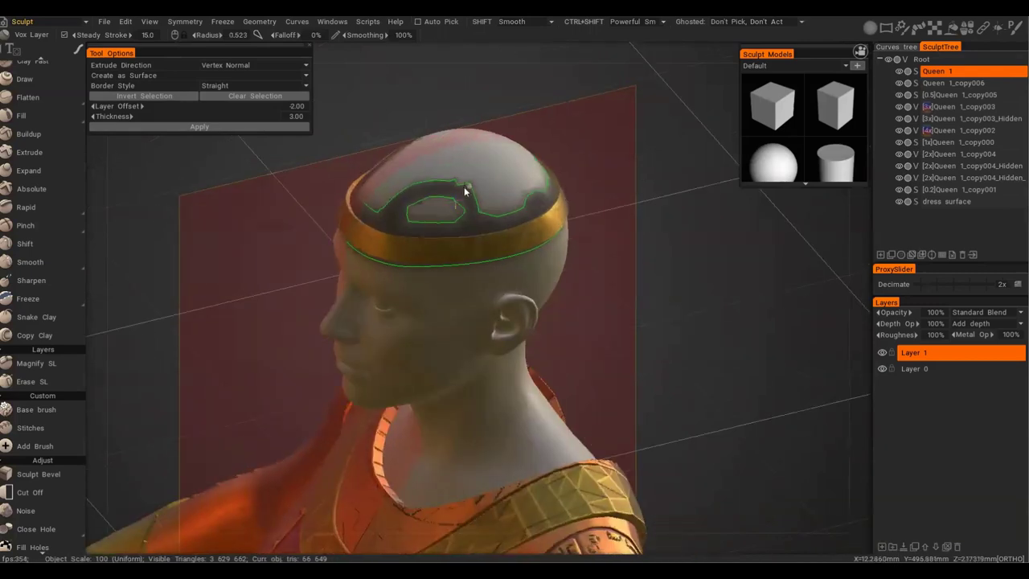
alt+drag(538, 204, 455, 205)
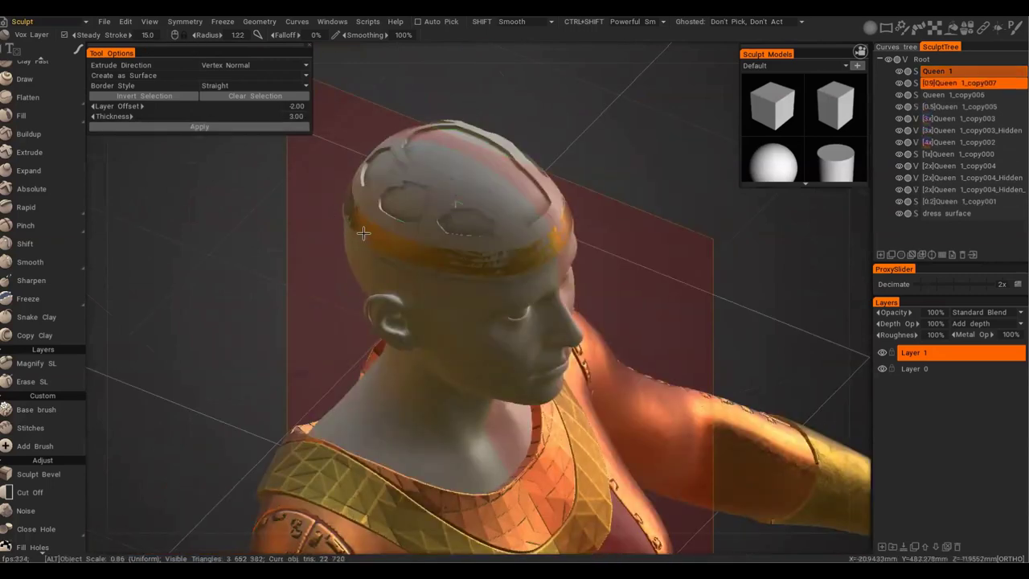
Extrude the lattice selection as a layer with thickness 2.60 and give it a copper material.
text(6)
key(Return)
click(282, 127)
alt+drag(321, 237, 450, 217)
click(960, 84)
mouse_move(951, 27)
click(930, 188)
mouse_move(804, 233)
alt+mouse_down()
mouse_move(667, 235)
mouse_move(632, 265)
alt+mouse_up()
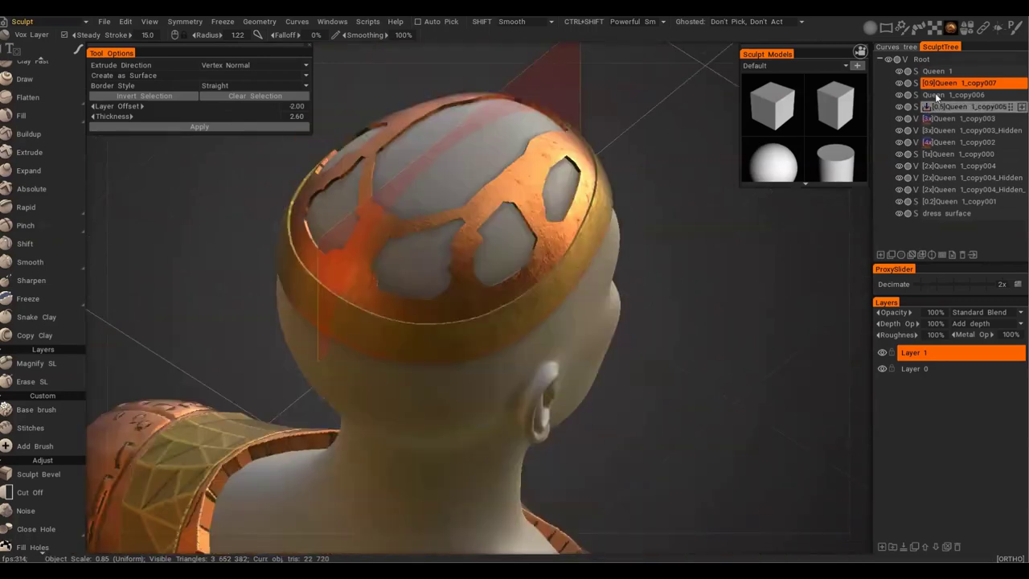
Convert the copper lattice layer to voxels and cut away its upper part with Cut Off, leaving jagged points above the gold headband.
click(916, 84)
click(409, 342)
alt+drag(411, 343, 528, 284)
key(e)
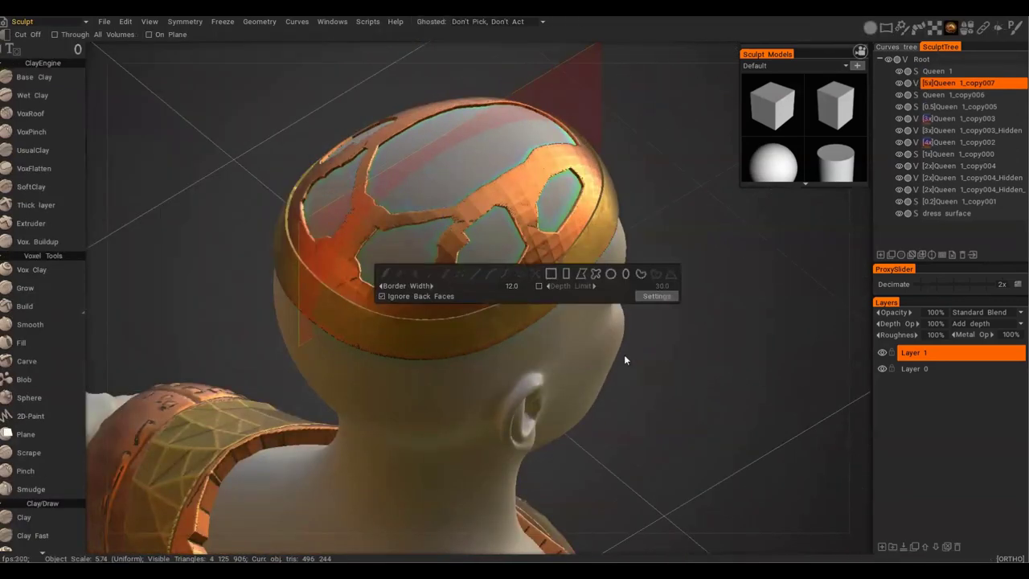
drag(483, 316, 524, 318)
key(Return)
mouse_move(608, 280)
alt+mouse_down()
mouse_move(448, 266)
mouse_move(471, 294)
mouse_move(436, 294)
mouse_move(493, 301)
mouse_move(436, 237)
alt+mouse_up()
drag(499, 254, 475, 242)
mouse_move(475, 241)
alt+mouse_down()
mouse_move(588, 172)
mouse_move(372, 240)
alt+mouse_up()
mouse_move(392, 282)
alt+mouse_down()
mouse_move(464, 272)
mouse_move(444, 237)
alt+mouse_up()
scroll(443, 237, down, 4)
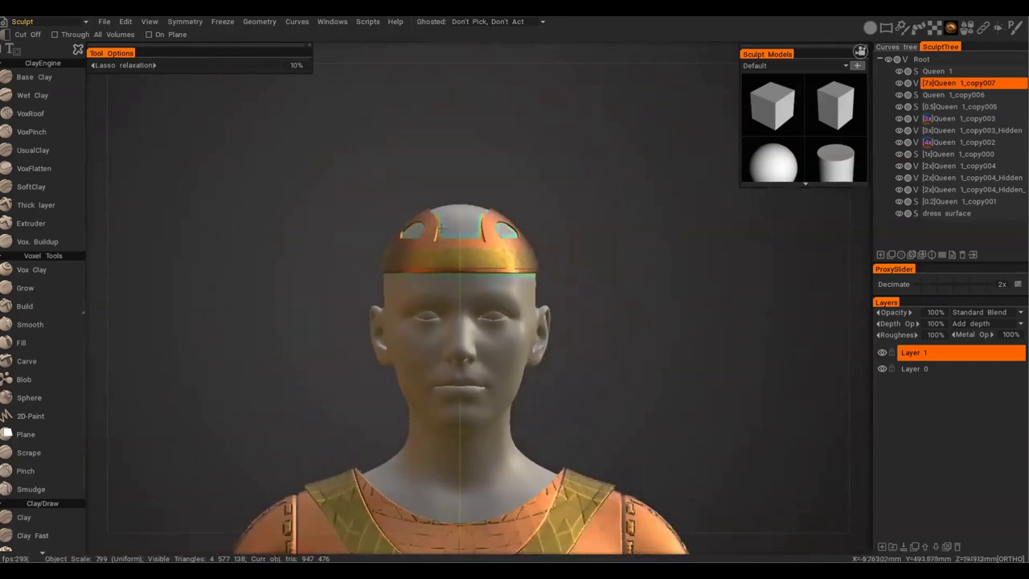
alt+drag(536, 172, 297, 25)
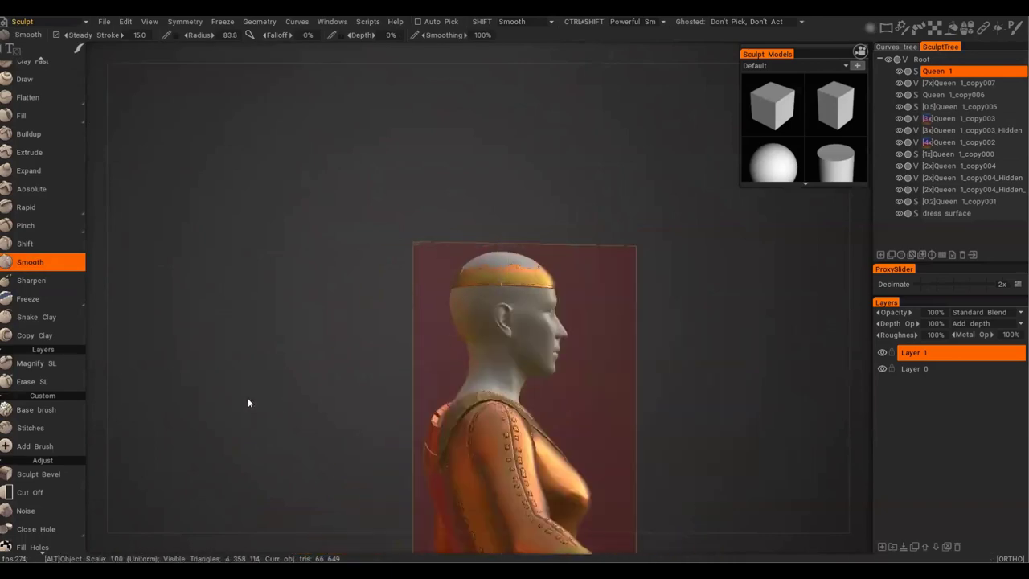
Extrude a selected band at the base of the neck from the Queen 1 layer with thickness 2.60 and assign it a material.
alt+drag(248, 398, 602, 384)
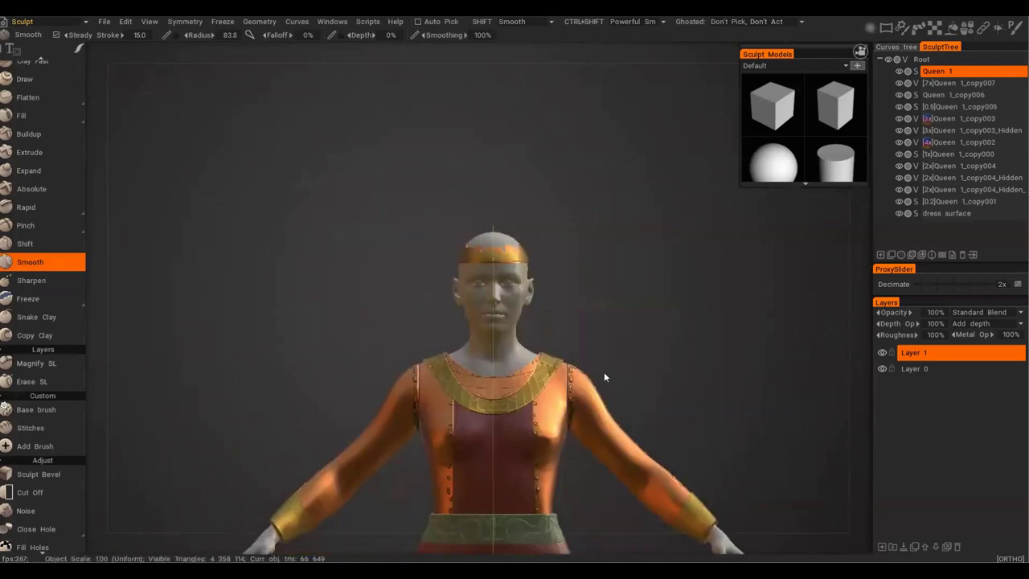
scroll(602, 384, up, 2)
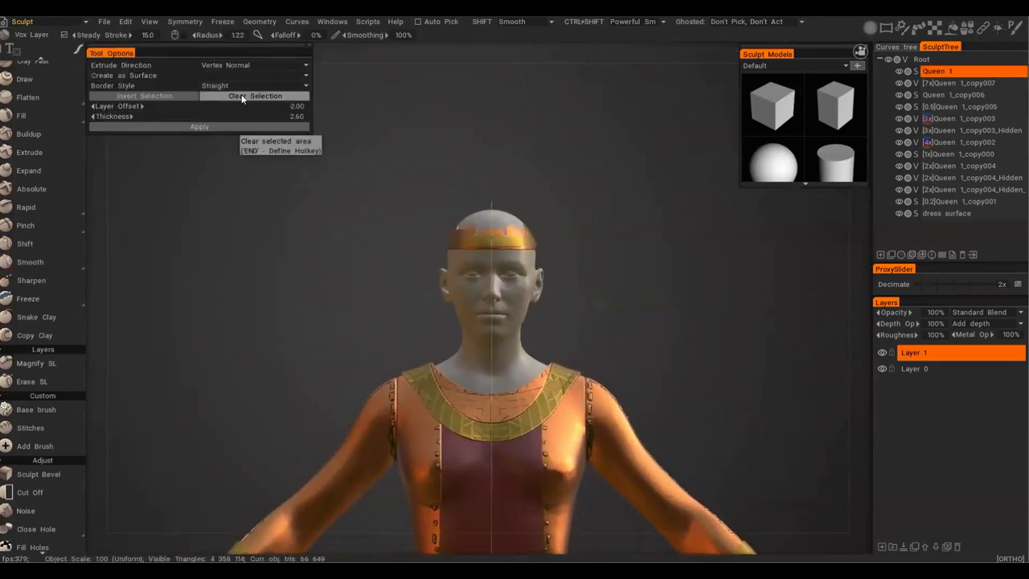
key(e)
click(616, 258)
mouse_move(492, 201)
mouse_down()
mouse_move(615, 364)
mouse_move(587, 383)
mouse_up()
ctrl+drag(449, 171, 630, 364)
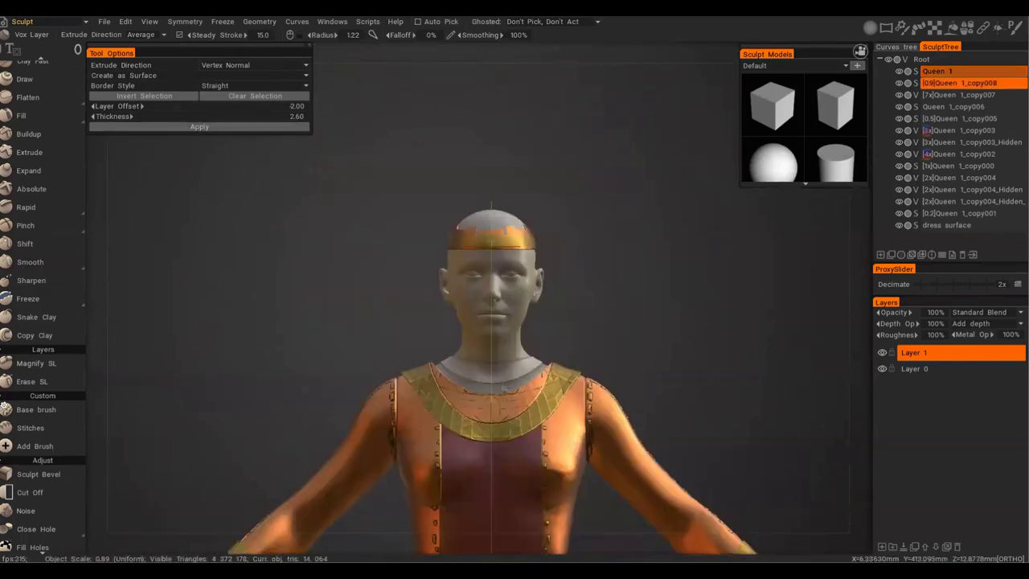
mouse_move(951, 27)
click(1008, 70)
scroll(723, 322, down, 3)
mouse_move(747, 313)
alt+mouse_down()
mouse_move(710, 352)
mouse_move(575, 326)
mouse_move(427, 323)
mouse_move(552, 334)
alt+mouse_up()
Select another narrow band around the neck on the body and extrude it as a separate Vox Layer.
scroll(483, 313, up, 3)
key(h)
key(e)
click(560, 217)
mouse_move(553, 334)
alt+mouse_down()
mouse_move(482, 319)
mouse_move(562, 326)
alt+mouse_up()
key(e)
click(677, 314)
drag(417, 132, 610, 339)
ctrl+drag(407, 68, 629, 335)
mouse_move(508, 352)
alt+mouse_down()
mouse_move(550, 404)
mouse_move(587, 354)
mouse_move(523, 346)
alt+mouse_up()
click(299, 126)
Assign a material to the second neck band and reselect the Queen 1 layer with the Smooth tool.
mouse_move(450, 265)
alt+mouse_down()
mouse_move(627, 266)
mouse_move(579, 261)
alt+mouse_up()
click(871, 28)
click(1009, 74)
click(952, 71)
alt+drag(514, 193, 455, 193)
click(31, 262)
alt+drag(643, 265, 579, 266)
alt+right_drag(611, 241, 635, 298)
alt+middle_drag(636, 297, 568, 171)
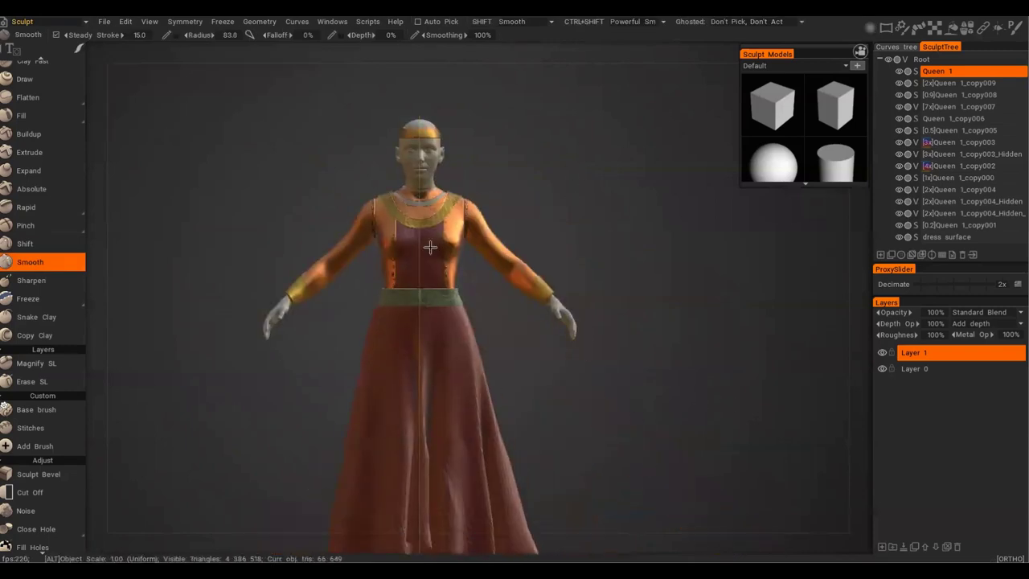
Pick the Queen 1_copy005 layer, convert it to voxels and separate part of it into its own layer.
alt+drag(571, 184, 643, 189)
alt+right_drag(563, 242, 611, 305)
key(h)
mouse_move(467, 322)
alt+mouse_down()
mouse_move(490, 346)
mouse_move(464, 353)
mouse_move(539, 322)
alt+mouse_up()
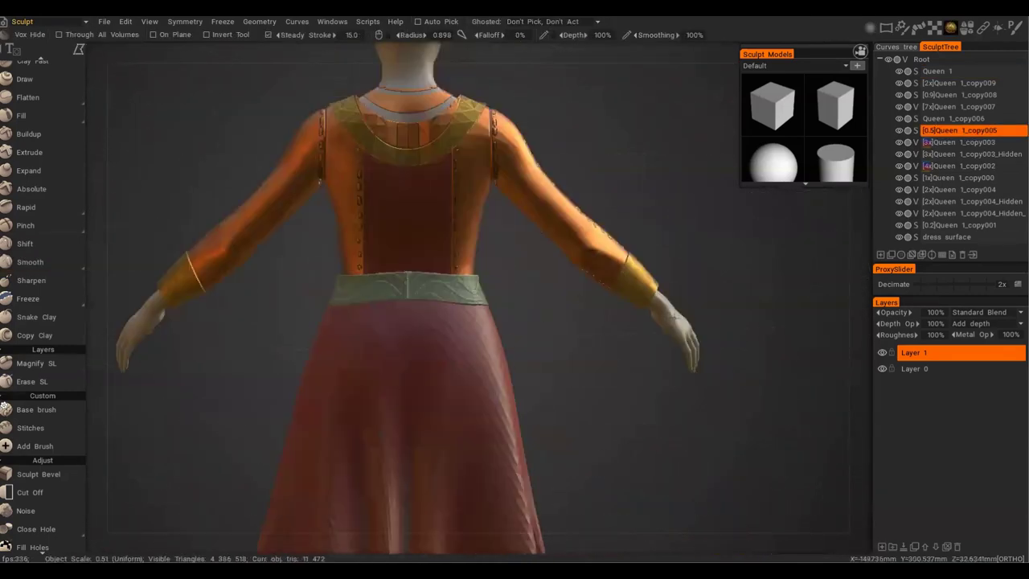
click(915, 130)
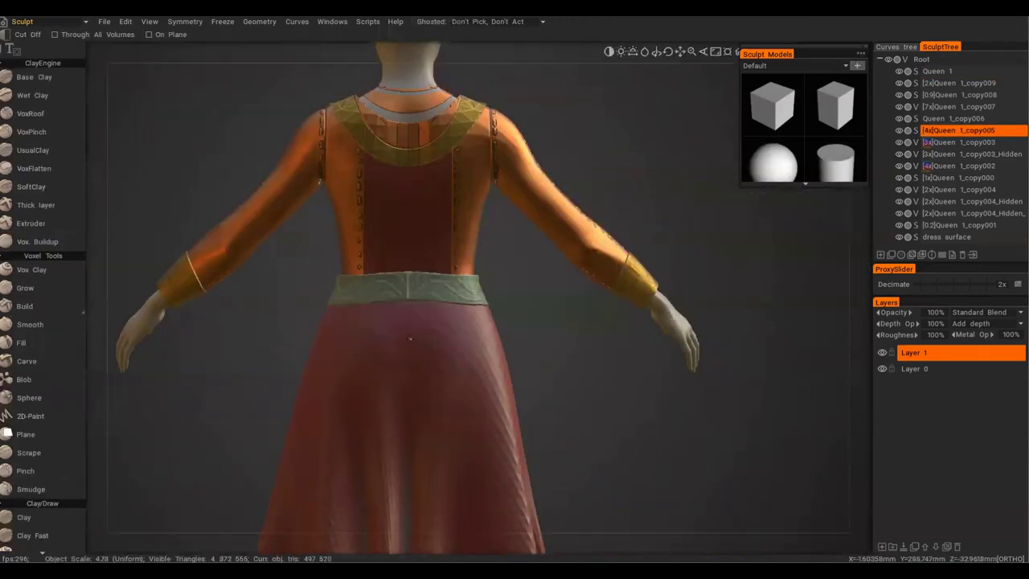
alt+right_drag(619, 331, 662, 320)
click(951, 28)
alt+drag(663, 320, 454, 326)
Switch to the Render room and examine the complete queen costume from the front.
click(31, 325)
alt+drag(611, 329, 499, 310)
alt+right_drag(498, 310, 394, 313)
alt+drag(394, 313, 402, 273)
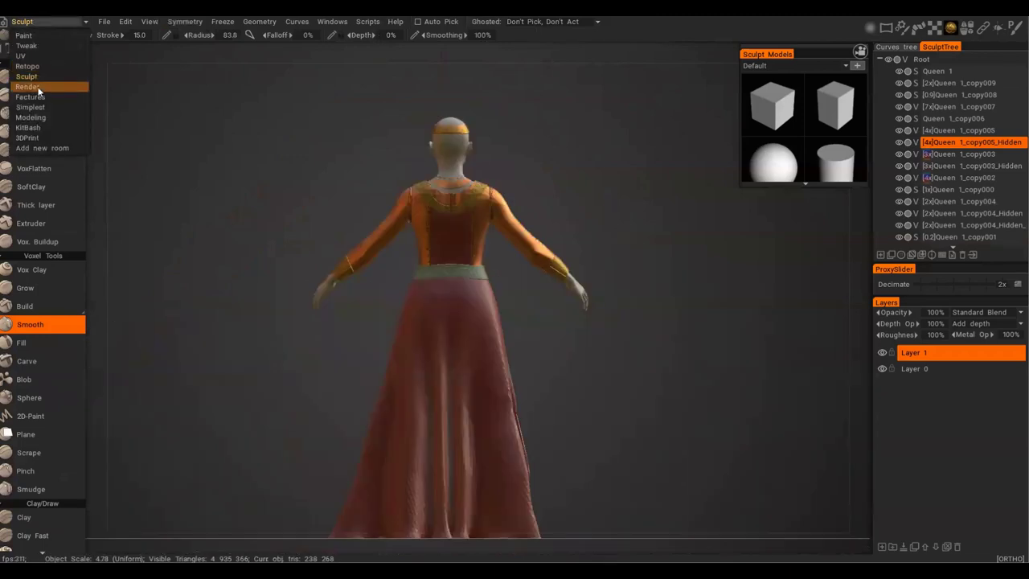
click(26, 86)
alt+drag(377, 394, 666, 341)
Return to the Sculpt room and smooth the entire dress surface layer with a smoothing degree of 2.
click(27, 23)
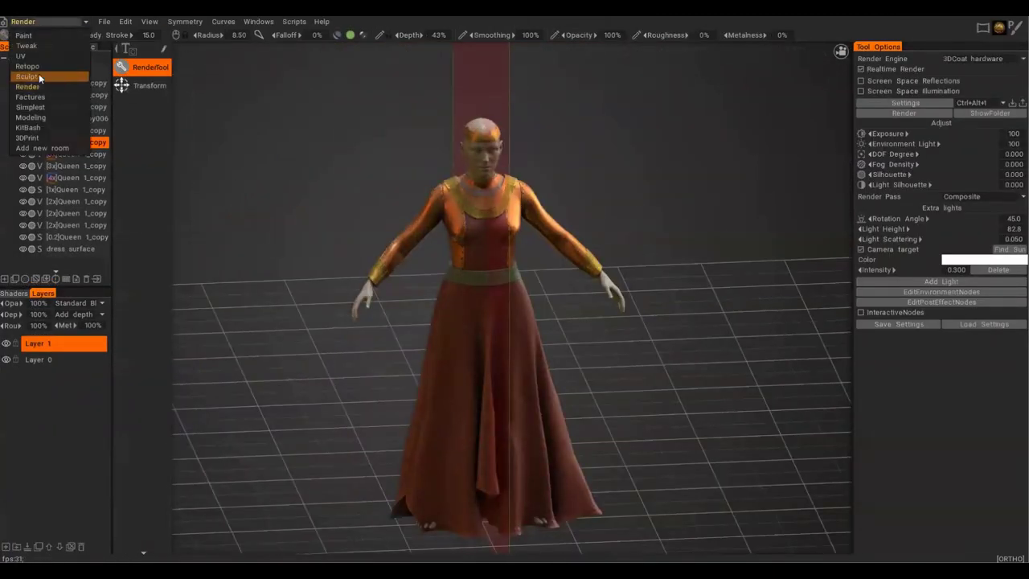
click(39, 75)
alt+drag(338, 306, 620, 262)
alt+right_drag(621, 262, 587, 265)
click(947, 245)
key(Return)
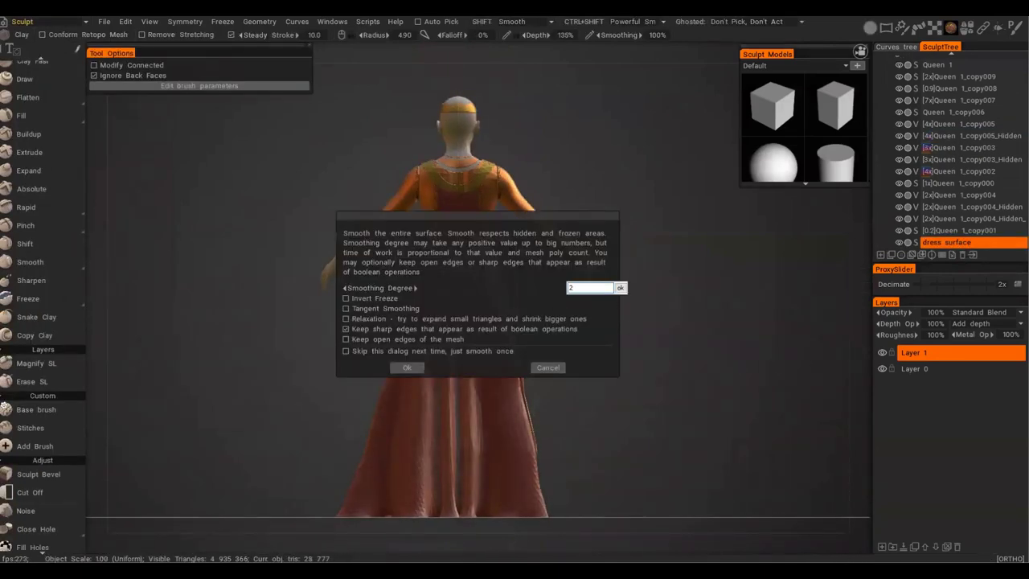
click(408, 368)
alt+right_drag(636, 440, 795, 233)
Repeat the whole-surface smoothing on the skirt.
key(Return)
click(409, 367)
alt+drag(591, 408, 579, 258)
key(m)
alt+right_drag(579, 257, 648, 322)
alt+drag(648, 323, 538, 277)
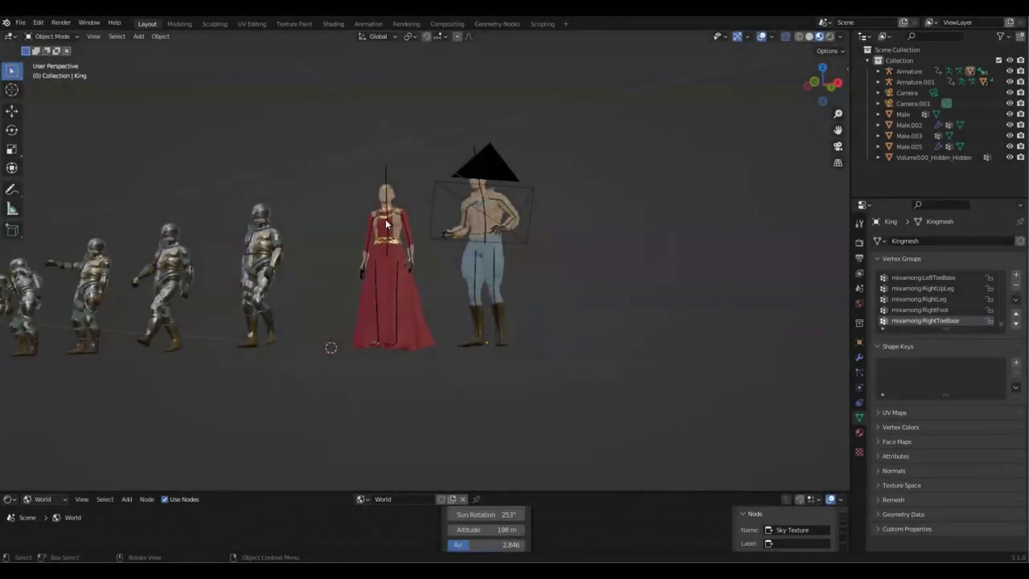
Switch to Blender, save Characters Lineup 3.blend and show the character lineup in front orthographic view.
middle_drag(385, 219, 526, 200)
scroll(375, 218, down, 1)
key(ctrl+s)
scroll(459, 225, up, 1)
shift+middle_drag(459, 227, 518, 227)
key(shift+alt+z)
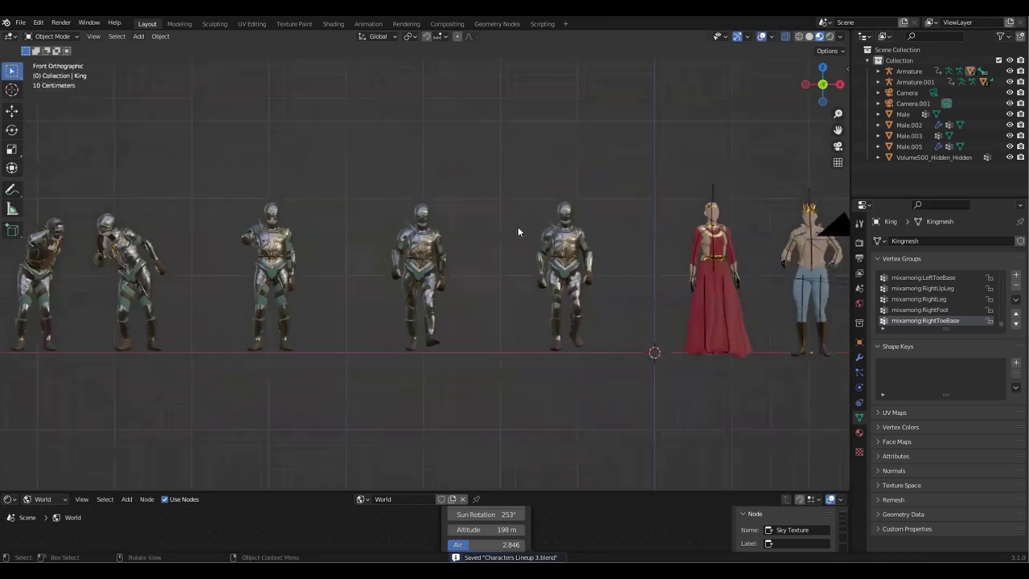
Add a cube mesh at the world origin and show the scene in solid shading from the top.
key(shift+a)
click(557, 240)
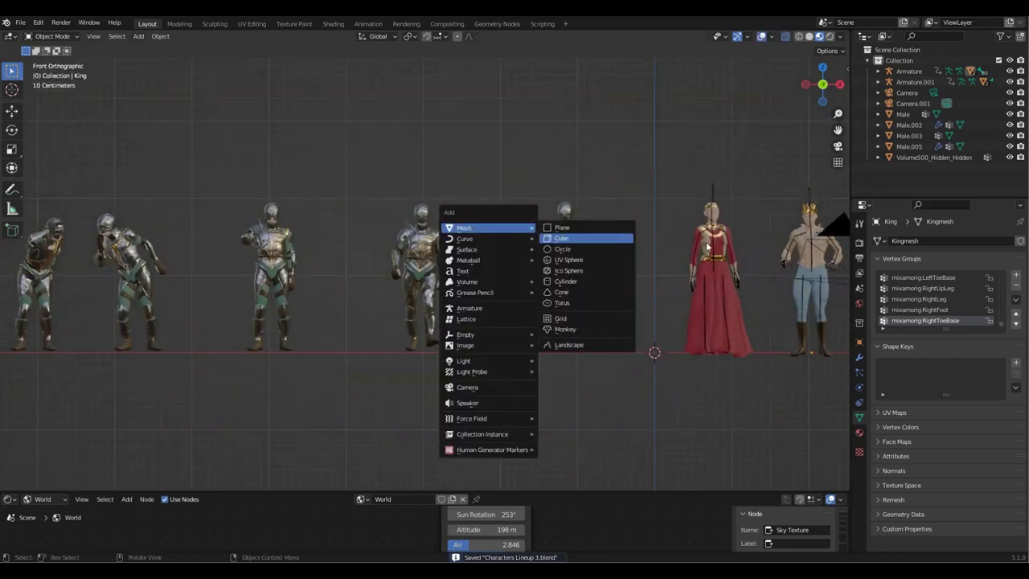
key(z)
key(KP_7)
shift+middle_drag(704, 289, 680, 281)
key(g)
click(600, 390)
key(ctrl+z)
Narrow the cube along the X axis and flatten it along the Z axis.
shift+middle_drag(681, 331, 664, 324)
key(s)
key(x)
click(630, 298)
key(KP_Decimal)
key(KP_1)
key(s)
key(z)
click(432, 259)
Slim the cube further along X and scale it overall into a narrow bar lying along the Y axis.
key(KP_7)
key(s)
key(x)
click(466, 241)
key(s)
click(479, 241)
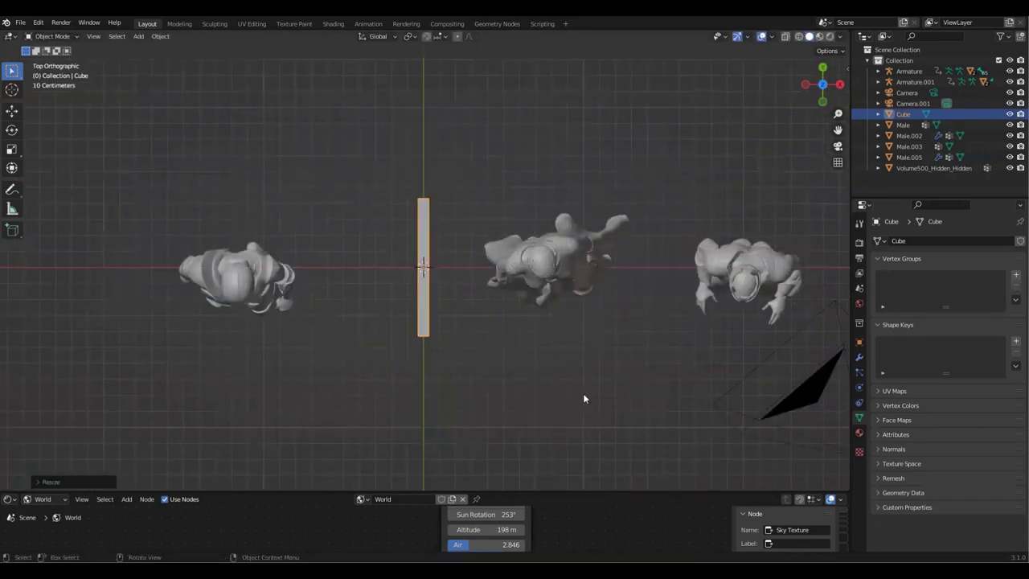
key(KP_Decimal)
key(s)
key(x)
click(480, 289)
Thin the bar further along the Z axis in front view.
key(KP_1)
key(s)
key(z)
click(439, 198)
scroll(440, 196, up, 11)
shift+middle_drag(438, 196, 468, 112)
key(s)
key(z)
click(479, 137)
Scale the bar uniformly and adjust its length along the Y axis in top view.
key(KP_7)
scroll(487, 176, down, 11)
key(s)
click(483, 143)
scroll(483, 138, up, 3)
key(s)
key(y)
click(495, 178)
Cut two closely spaced edge loops across the bar for a crossguard and delete the extra loop near the middle.
key(Tab)
shift+middle_drag(490, 400, 458, 373)
key(ctrl+r)
click(436, 314)
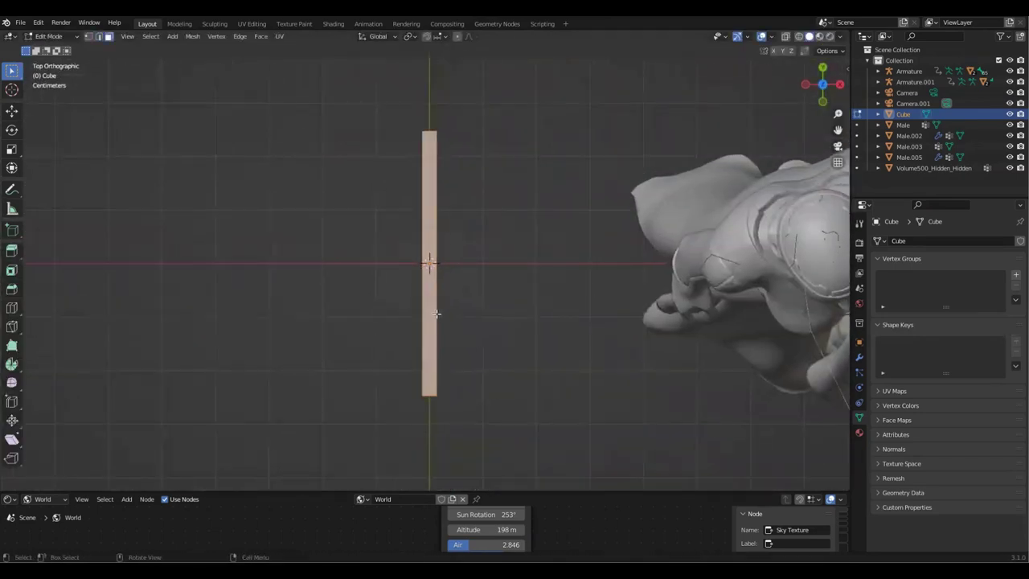
click(430, 263)
scroll(430, 263, up, 4)
middle_drag(430, 263, 470, 229)
key(ctrl+r)
click(623, 298)
middle_drag(623, 298, 482, 241)
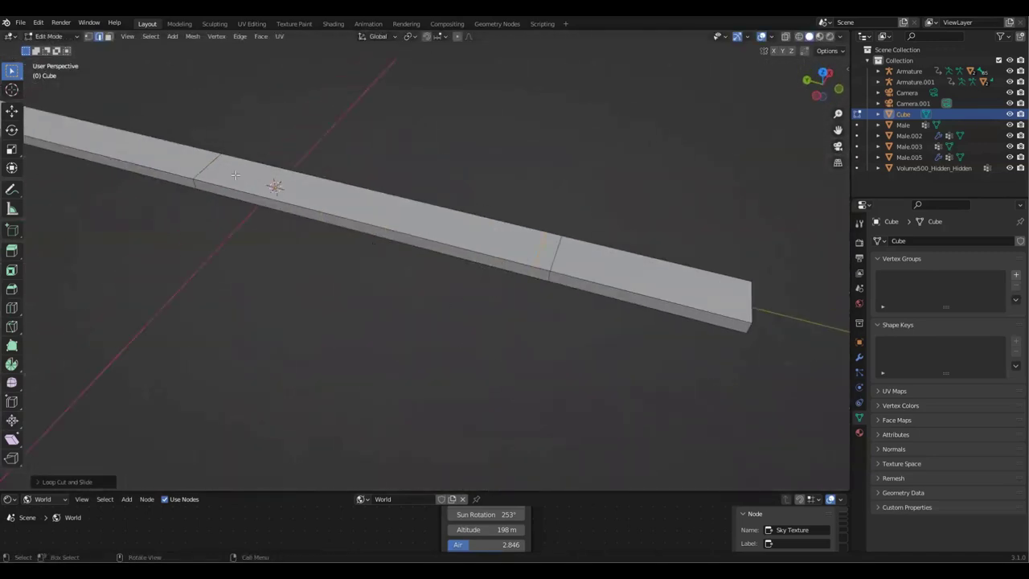
key(x)
click(309, 241)
Extrude the side faces of the narrow band in place and scale them outward along X to form a crossguard.
key(3)
middle_drag(519, 297, 521, 353)
click(542, 274)
shift+click(364, 304)
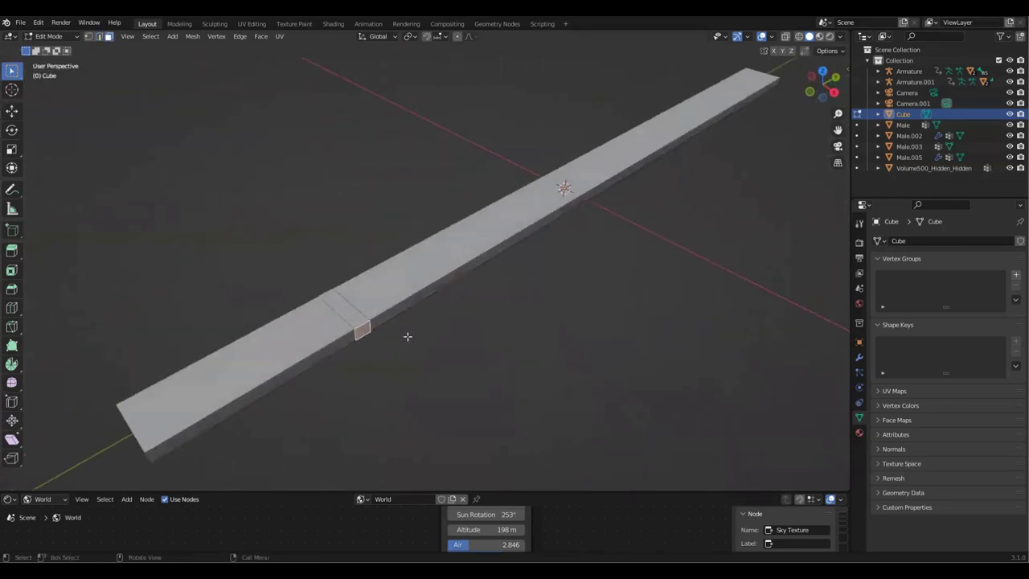
key(e)
right_click(407, 336)
key(s)
key(x)
click(325, 173)
Extrude the faces at the handle end in place and scale them along Z and X to form a blocky pommel.
middle_drag(326, 173, 440, 351)
middle_drag(326, 298, 315, 140)
middle_drag(310, 178, 289, 163)
shift+click(280, 137)
key(e)
right_click(312, 104)
key(s)
key(z)
click(376, 152)
middle_drag(400, 269, 618, 415)
key(s)
key(x)
click(581, 417)
Cut a lengthwise edge loop down the centre of the sword, from pommel to blade tip.
scroll(483, 434, down, 1)
shift+middle_drag(381, 482, 390, 415)
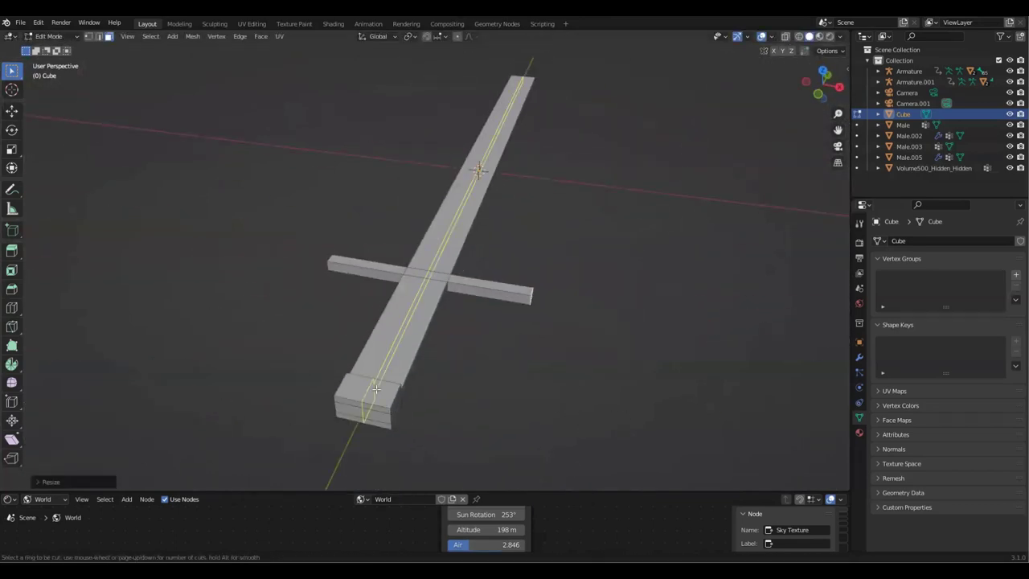
key(KP_7)
scroll(517, 292, down, 3)
shift+middle_drag(513, 242, 501, 280)
shift+middle_drag(460, 175, 456, 194)
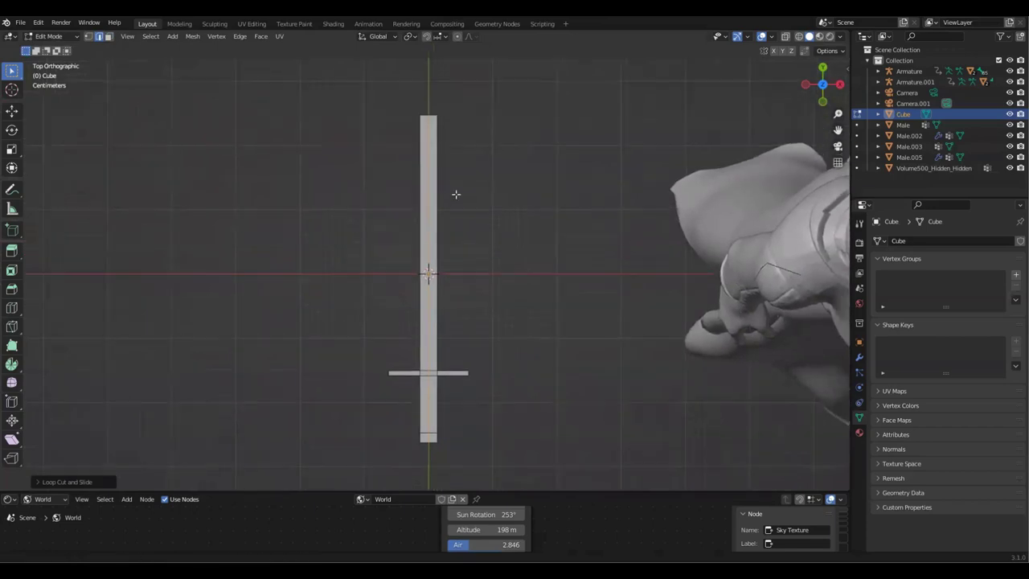
Delete the faces of the sword's half on the negative X side of the centre cut.
key(alt+z)
drag(360, 92, 433, 476)
key(x)
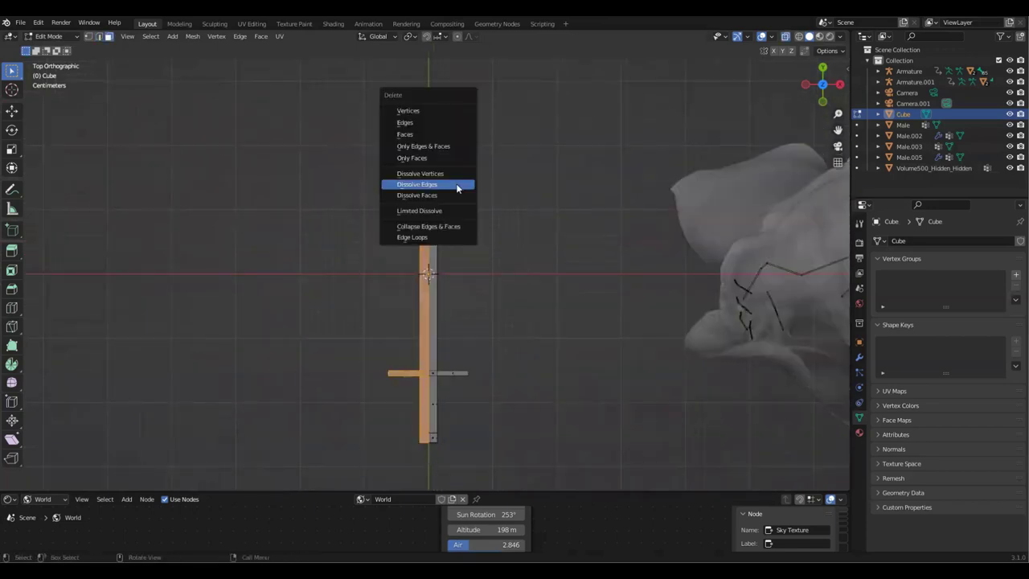
click(430, 136)
middle_drag(464, 197, 549, 298)
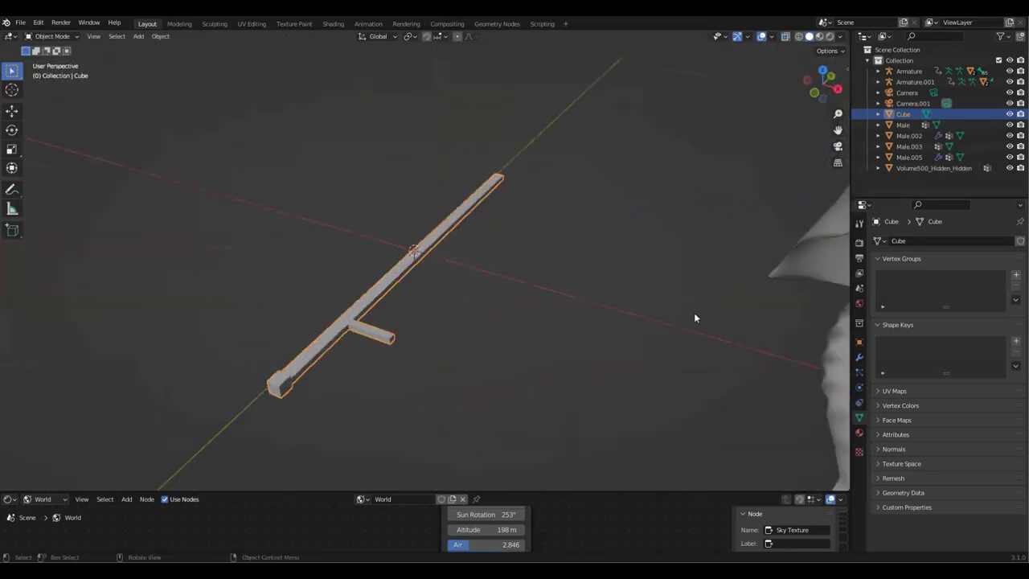
Save the file and add a Mirror modifier on the X axis to the half sword.
key(Tab)
scroll(549, 298, up, 2)
key(ctrl+s)
click(859, 357)
click(906, 240)
click(823, 377)
Move the centre edge at the blade's end along the Y axis to shape a pointed tip.
middle_drag(614, 233, 575, 217)
key(Tab)
click(459, 277)
key(grave)
click(420, 178)
key(g)
key(y)
click(542, 193)
scroll(531, 241, down, 3)
Save the file and add a Subdivision modifier to the sword with viewport level 2.
key(Tab)
key(ctrl+s)
click(897, 242)
click(810, 423)
middle_drag(608, 304, 561, 345)
click(1007, 411)
Add supporting edge loops around the crossguard and handle to tighten the subdivided shape, and save the file.
key(Tab)
scroll(595, 337, up, 3)
middle_drag(707, 322, 542, 289)
key(ctrl+s)
scroll(482, 338, up, 3)
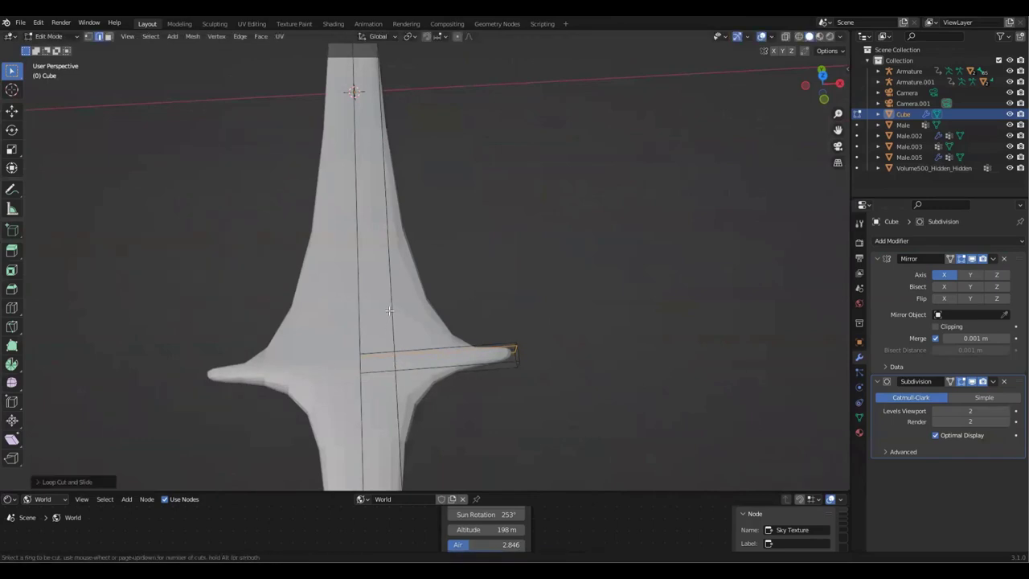
click(446, 471)
shift+middle_drag(445, 472, 506, 375)
key(ctrl+r)
click(466, 291)
middle_drag(544, 318, 643, 265)
key(ctrl+s)
Adjust the blade's tip along the Y axis in top view and save the file.
key(Tab)
scroll(368, 238, down, 3)
shift+middle_drag(643, 265, 411, 184)
scroll(411, 184, up, 4)
key(KP_7)
key(Tab)
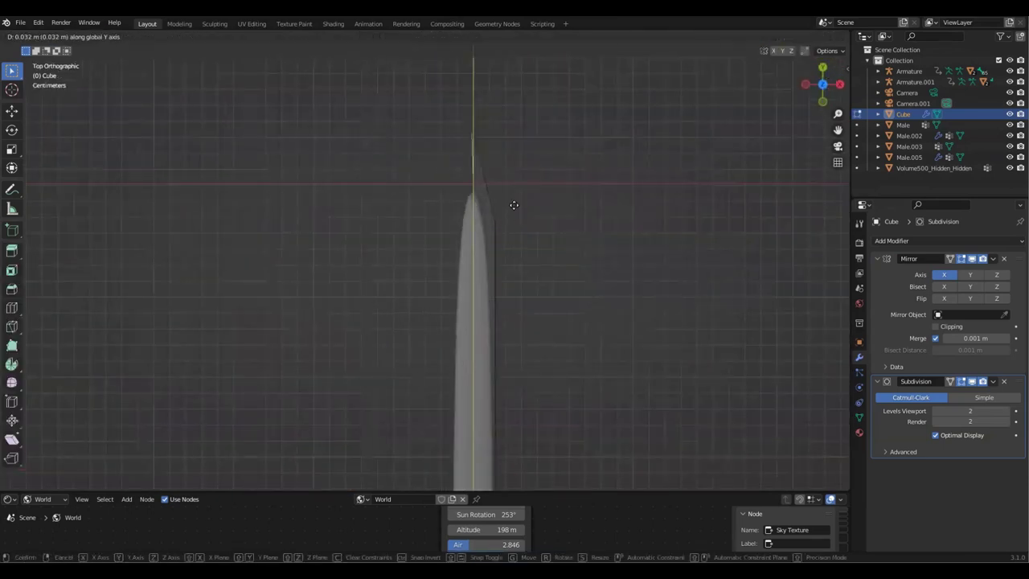
key(ctrl+s)
scroll(506, 171, down, 4)
middle_drag(506, 171, 515, 340)
click(515, 300)
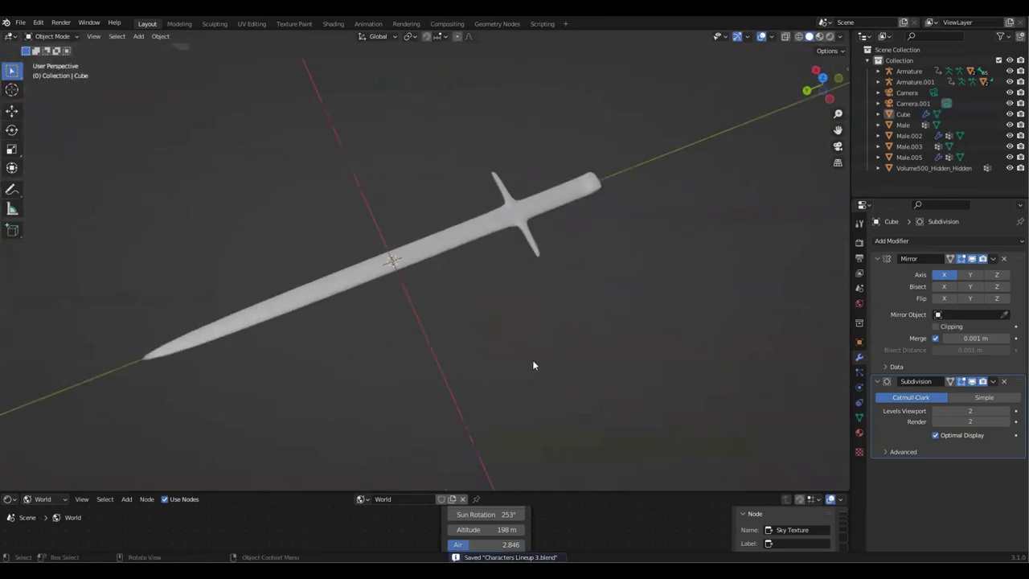
Move the handle's side face inward along the X axis to slim the grip, and save the file.
key(KP_7)
scroll(434, 291, up, 4)
click(432, 291)
key(Tab)
middle_drag(432, 291, 322, 193)
key(3)
click(426, 328)
key(g)
key(x)
middle_drag(478, 349, 595, 314)
click(591, 376)
key(Tab)
scroll(526, 331, down, 4)
middle_drag(459, 265, 527, 285)
key(ctrl+s)
middle_drag(474, 322, 537, 408)
key(Tab)
key(KP_7)
scroll(482, 274, up, 2)
shift+middle_drag(481, 231, 468, 325)
key(alt+z)
key(Tab)
Display the scene in Material Preview shading, assign the existing Armor material to the sword, and save the file.
scroll(480, 347, down, 3)
key(z)
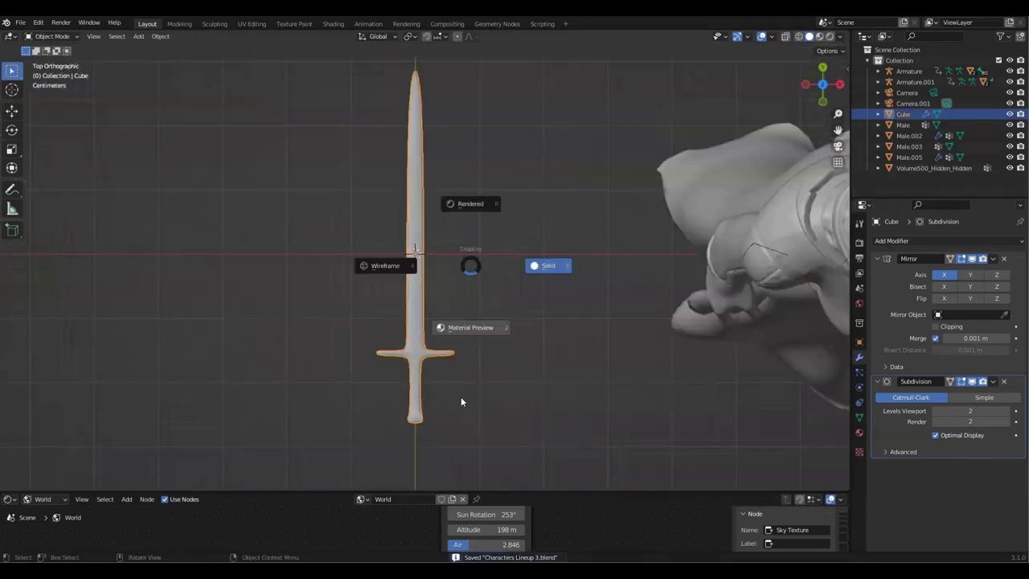
click(456, 398)
middle_drag(475, 383, 547, 307)
click(859, 432)
click(880, 287)
click(899, 303)
click(547, 311)
middle_drag(488, 317, 627, 273)
key(ctrl+s)
Add a second material slot to the sword and set it to the existing Leather material.
click(422, 252)
middle_drag(435, 253, 568, 253)
scroll(567, 254, up, 2)
key(Tab)
middle_drag(403, 308, 400, 164)
middle_drag(463, 152, 563, 241)
click(1020, 240)
click(879, 318)
click(912, 396)
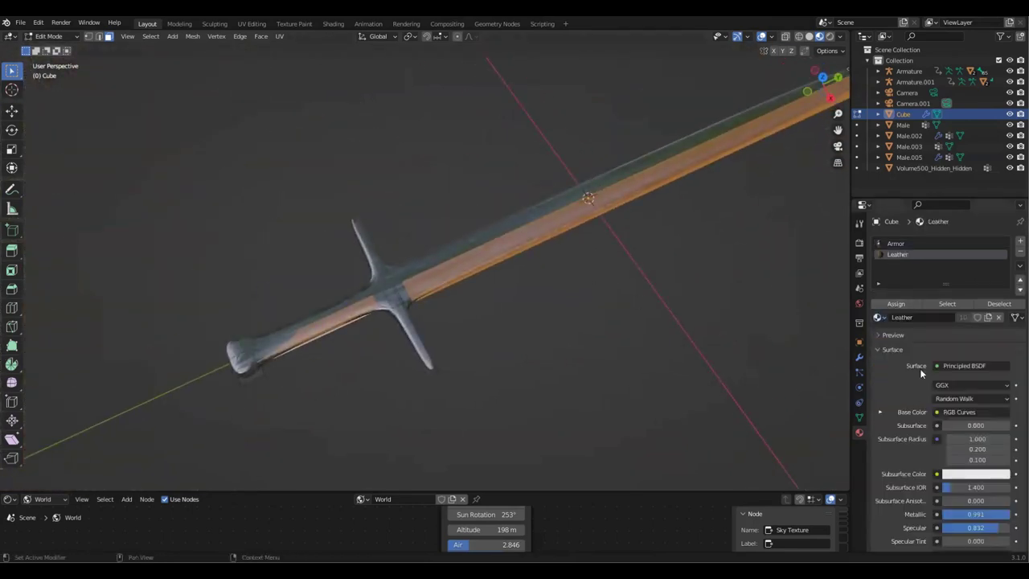
Assign the Leather material to the selected sword faces, leave edit mode and save the file.
click(896, 305)
key(Tab)
middle_drag(503, 313, 380, 271)
scroll(461, 281, down, 2)
key(ctrl+s)
Try to add a loop cut across the blade near the crossguard.
key(Tab)
scroll(461, 281, up, 3)
key(Tab)
click(557, 359)
middle_drag(556, 360, 373, 321)
click(407, 257)
middle_drag(408, 257, 519, 354)
scroll(455, 291, down, 4)
scroll(514, 345, up, 8)
key(Tab)
key(ctrl+r)
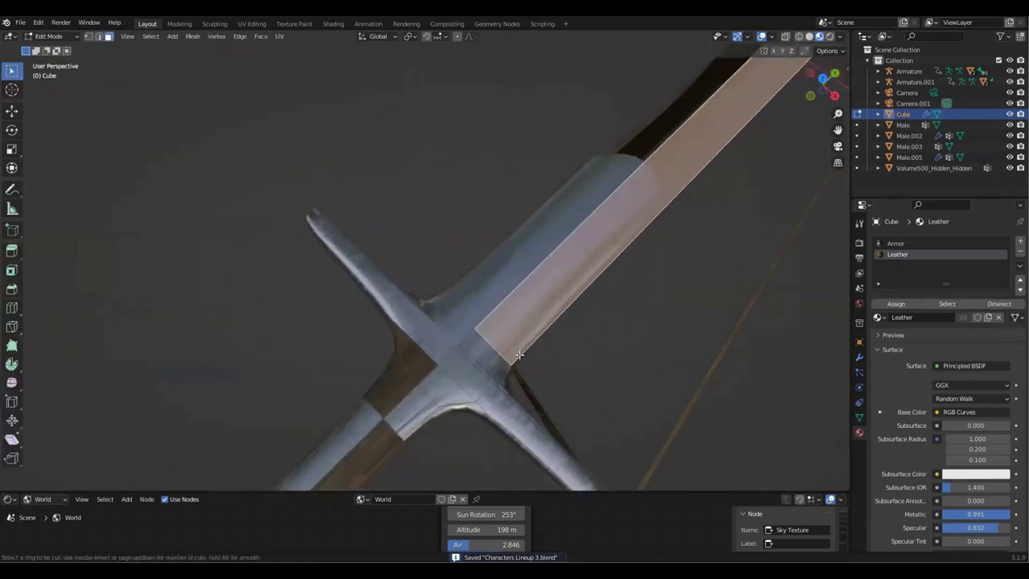
click(526, 346)
right_click(287, 84)
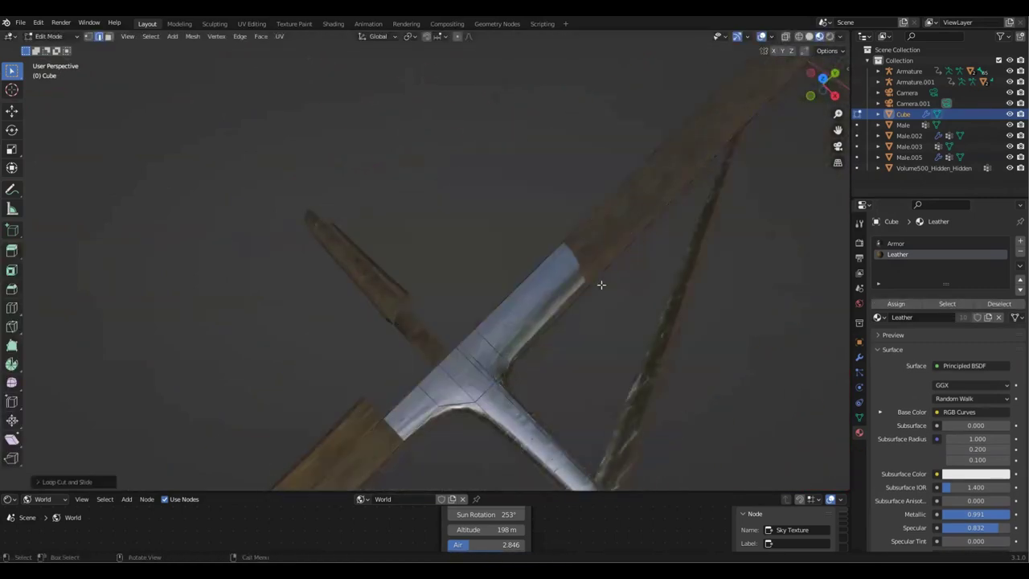
key(ctrl+z)
key(ctrl+z)
key(ctrl+z)
Save the file, move the sword up in front view and scale it to suit the characters.
scroll(465, 312, down, 8)
key(ctrl+s)
key(grave)
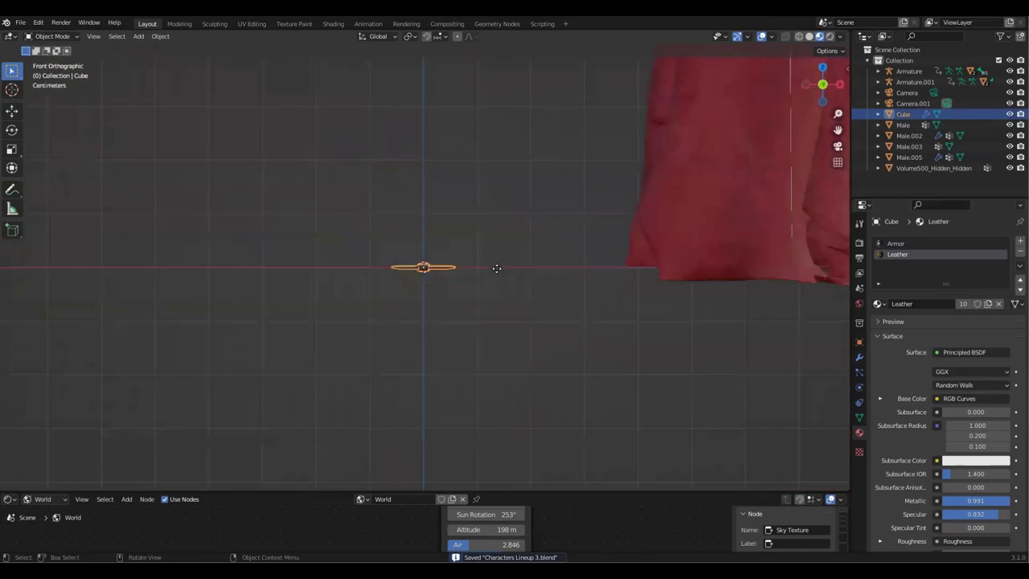
key(g)
click(482, 209)
middle_drag(483, 209, 494, 253)
key(s)
click(443, 272)
Move the sword onto the middle knight's forearm in front view and rotate it so the crossguard stands upright.
key(grave)
key(g)
click(481, 173)
shift+middle_drag(480, 173, 503, 182)
key(r)
click(473, 283)
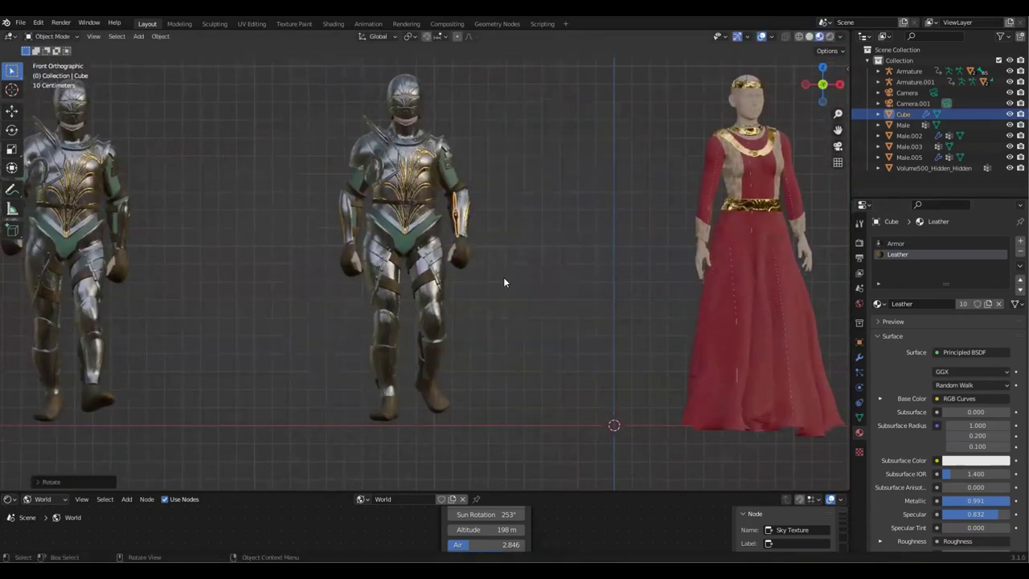
Tilt the sword in side view, move it toward the knight's hip and save the file.
click(447, 331)
middle_drag(447, 330, 563, 205)
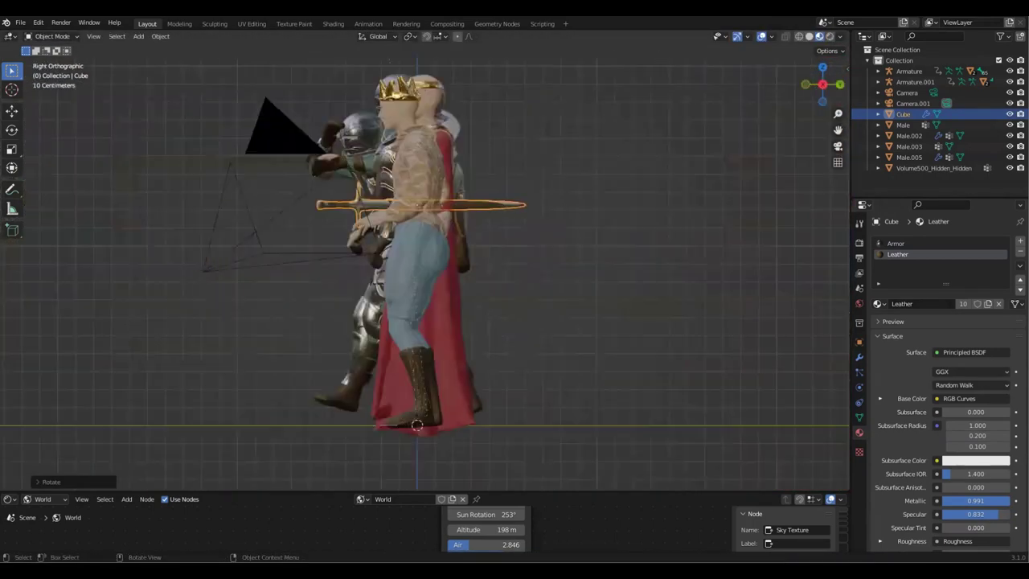
key(r)
click(499, 241)
key(g)
key(ctrl+s)
Adjust the sword's position and rotation so it hangs beside the knight's waist.
middle_drag(459, 256, 575, 245)
key(g)
click(516, 215)
key(r)
click(555, 241)
key(g)
click(562, 233)
Rotate the sword in an axis-aligned view to follow the knight's hip, and save the file.
key(grave)
key(r)
click(659, 269)
middle_drag(659, 269, 633, 174)
key(ctrl+s)
Shift the sword between the knight's hip and forearm, deselect it and save the file.
key(g)
click(507, 226)
click(633, 177)
scroll(447, 223, up, 4)
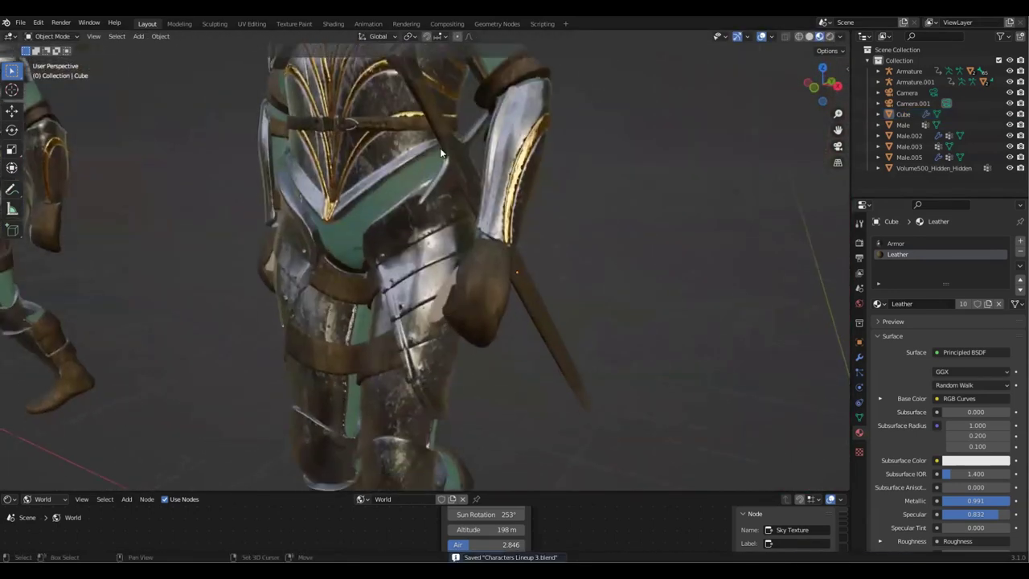
middle_drag(447, 223, 508, 206)
key(ctrl+s)
Add a Bezier curve at the knight's hip and rotate its points in top view.
key(shift+a)
mouse_move(522, 211)
mouse_move(514, 319)
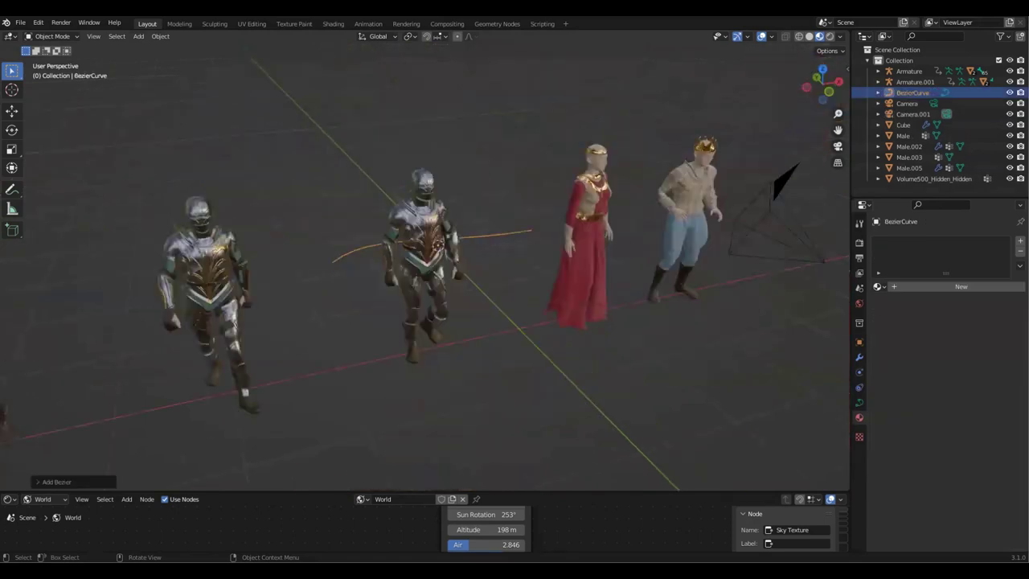
key(KP_7)
middle_drag(591, 239, 496, 376)
scroll(497, 375, up, 4)
key(Tab)
key(r)
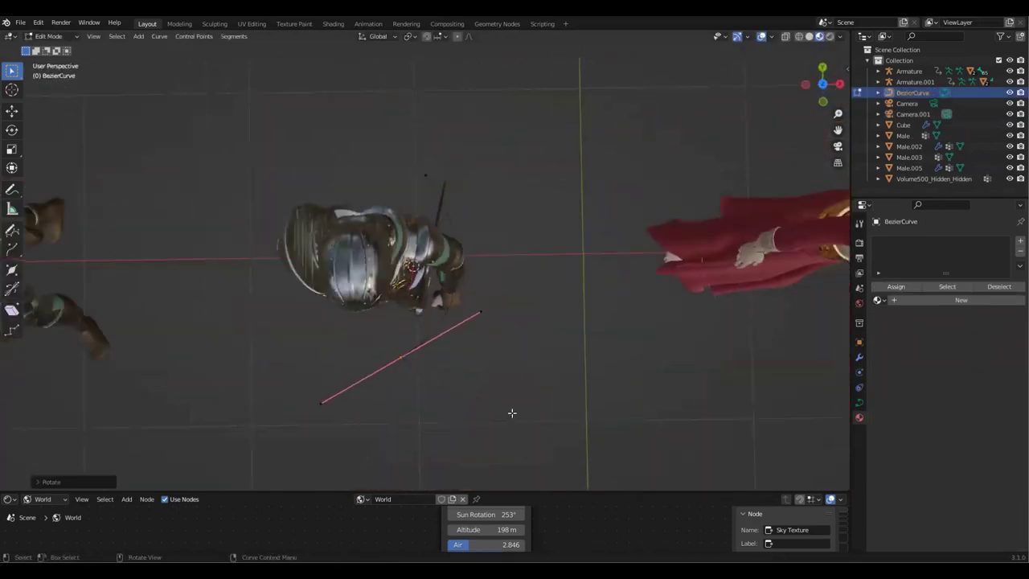
click(507, 411)
Save the file and rotate the curve so it slopes diagonally across the knight's waist.
key(Tab)
key(ctrl+s)
key(KP_3)
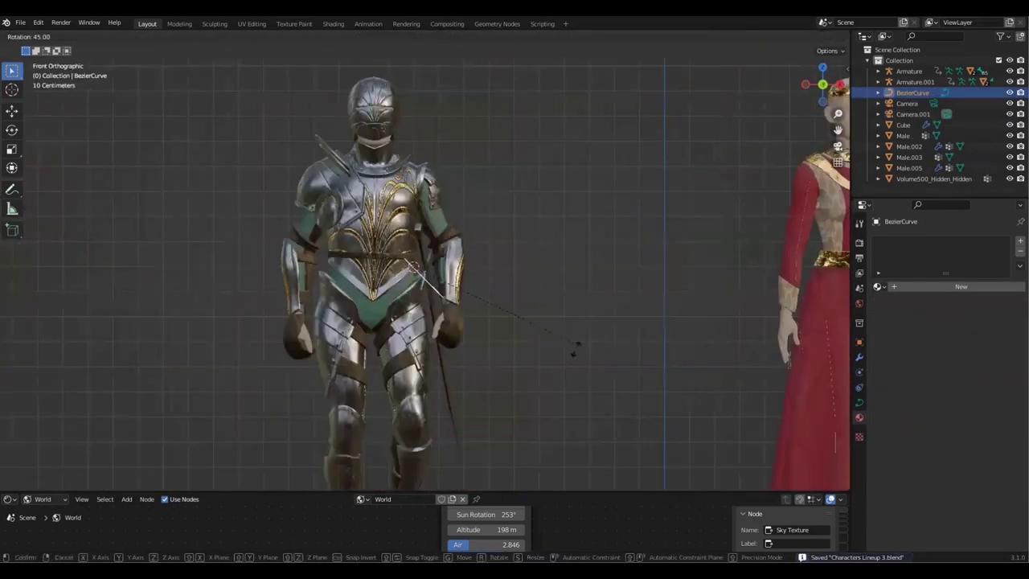
middle_drag(563, 322, 513, 283)
key(Tab)
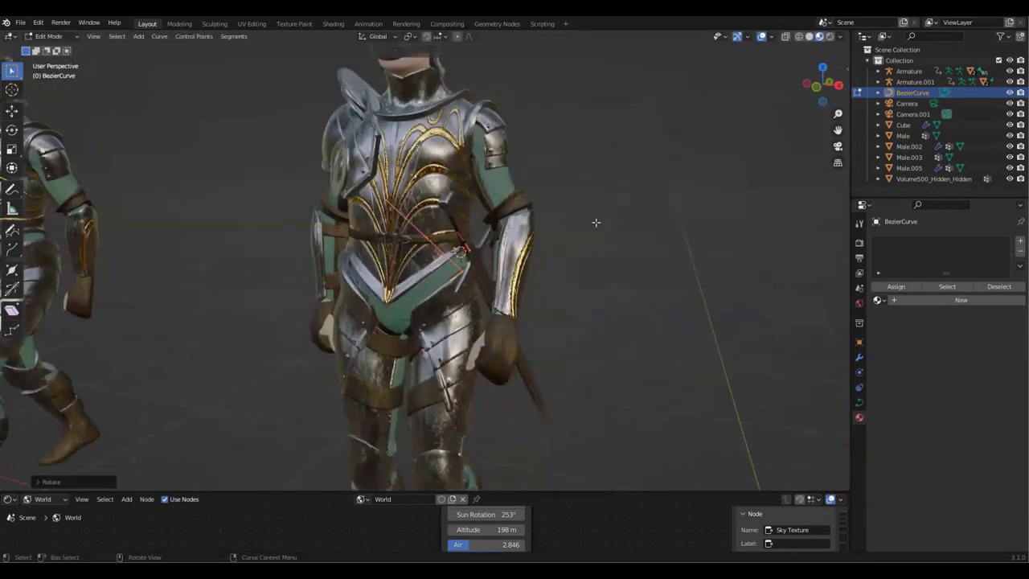
click(600, 213)
Set the curve's round bevel depth to 0.02 m in its geometry settings.
scroll(569, 250, up, 4)
click(861, 404)
click(896, 401)
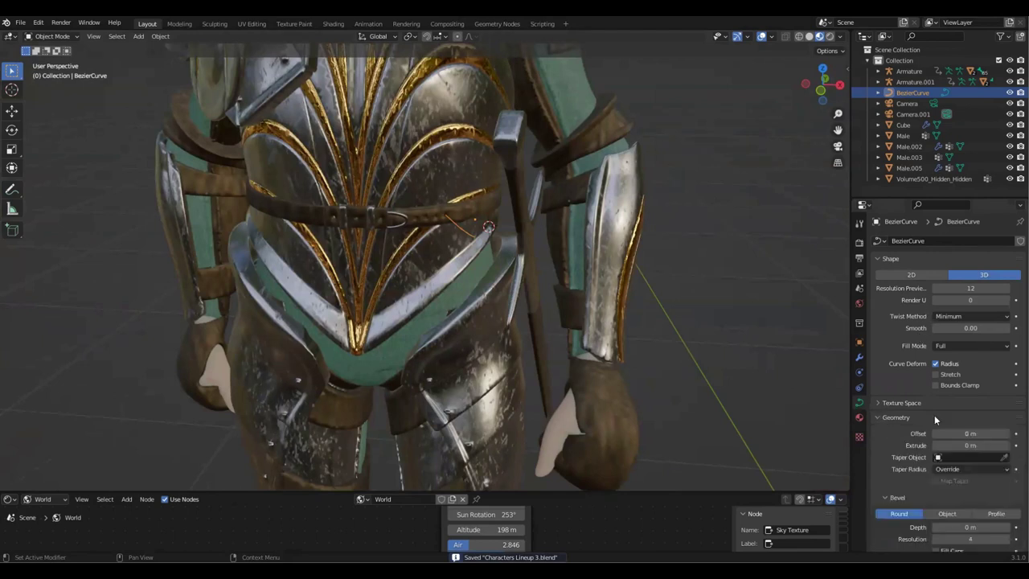
scroll(1005, 442, down, 3)
Scale the curve into a thin strap at the waist, return to point editing and save the file.
key(s)
middle_drag(655, 275, 485, 248)
click(572, 265)
key(Tab)
key(ctrl+s)
middle_drag(595, 286, 427, 249)
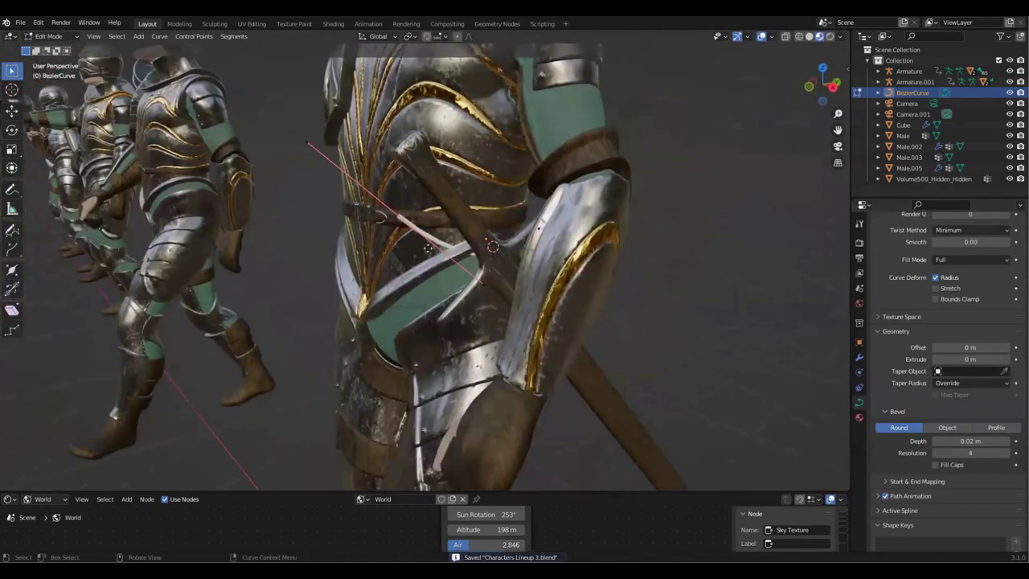
Move the strap curve's control points so it runs from the belt toward the sword's hilt.
click(492, 280)
middle_drag(493, 280, 475, 310)
click(417, 295)
middle_drag(417, 295, 514, 313)
click(492, 275)
click(493, 246)
middle_drag(493, 246, 549, 280)
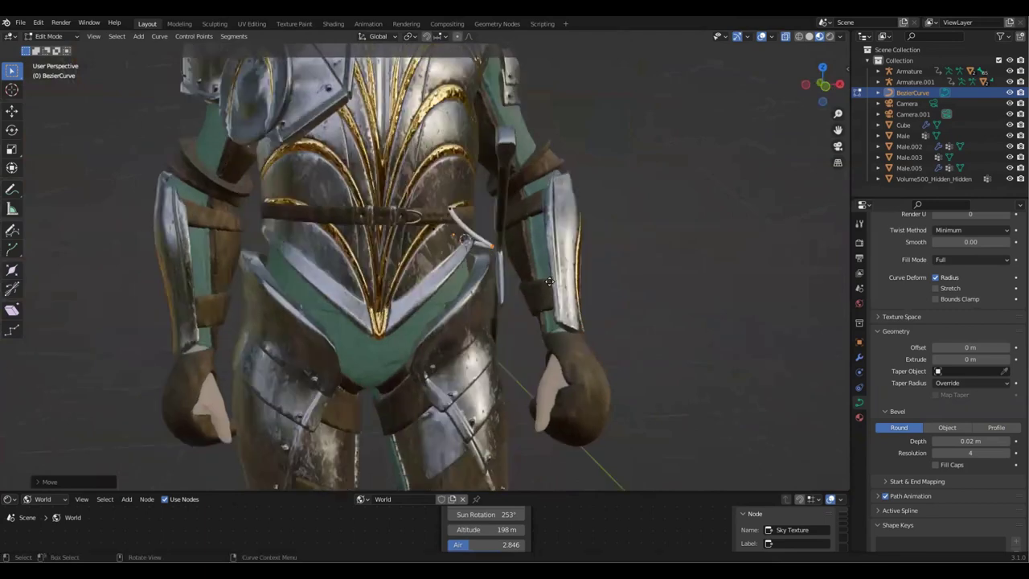
Reposition the strap's control point against the knight's body from the side and in top view.
key(g)
click(389, 230)
middle_drag(389, 230, 145, 193)
click(393, 223)
key(KP_7)
key(g)
click(402, 241)
Fine-tune the strap's control point in top view and rotate its handle to follow the waist.
middle_drag(402, 241, 523, 253)
key(KP_7)
key(g)
click(503, 330)
middle_drag(535, 213, 595, 185)
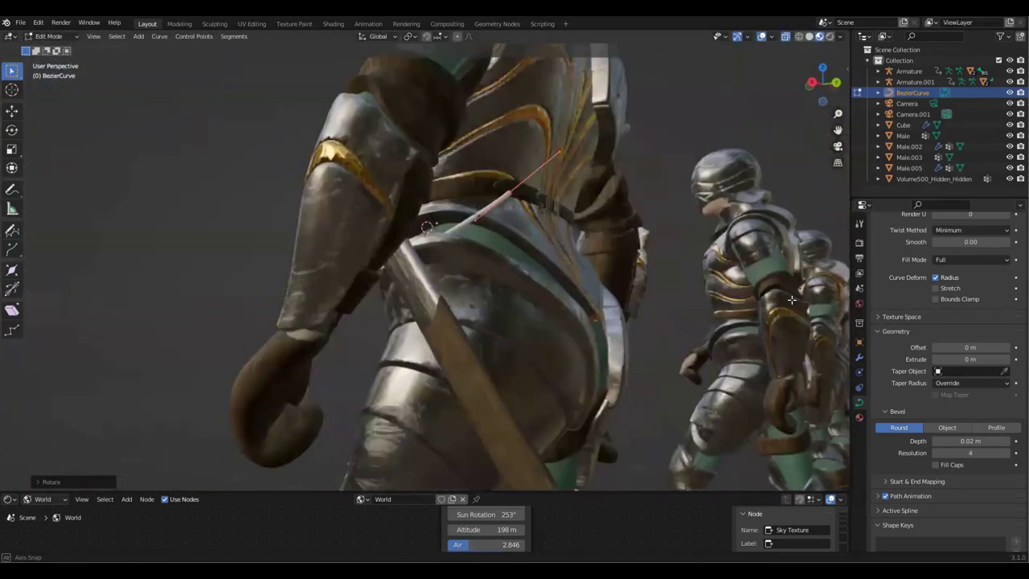
Set the strap's bevel resolution to 5, enable Fill Caps and save the file.
scroll(942, 445, down, 1)
click(1006, 432)
middle_drag(563, 233, 703, 244)
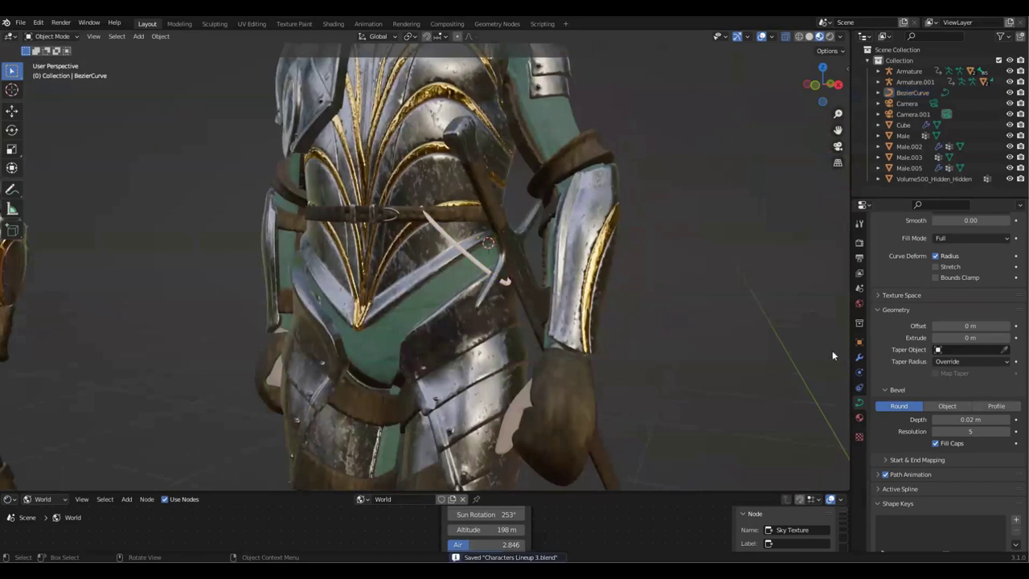
Assign the existing Leather material to the strap curve.
click(859, 418)
click(881, 287)
click(914, 365)
middle_drag(495, 219, 547, 251)
click(474, 246)
scroll(474, 245, down, 2)
middle_drag(476, 246, 533, 281)
Add a cylinder mesh at the knight's hip and scale it down.
click(445, 293)
scroll(530, 282, up, 2)
key(shift+a)
mouse_move(530, 283)
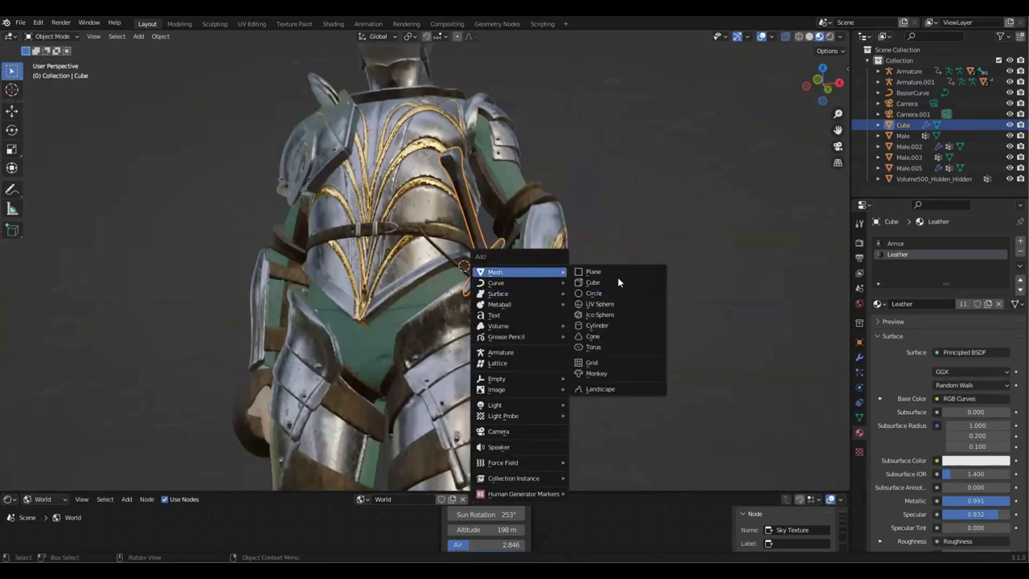
click(656, 325)
key(s)
click(492, 259)
key(s)
click(527, 239)
key(KP_7)
key(r)
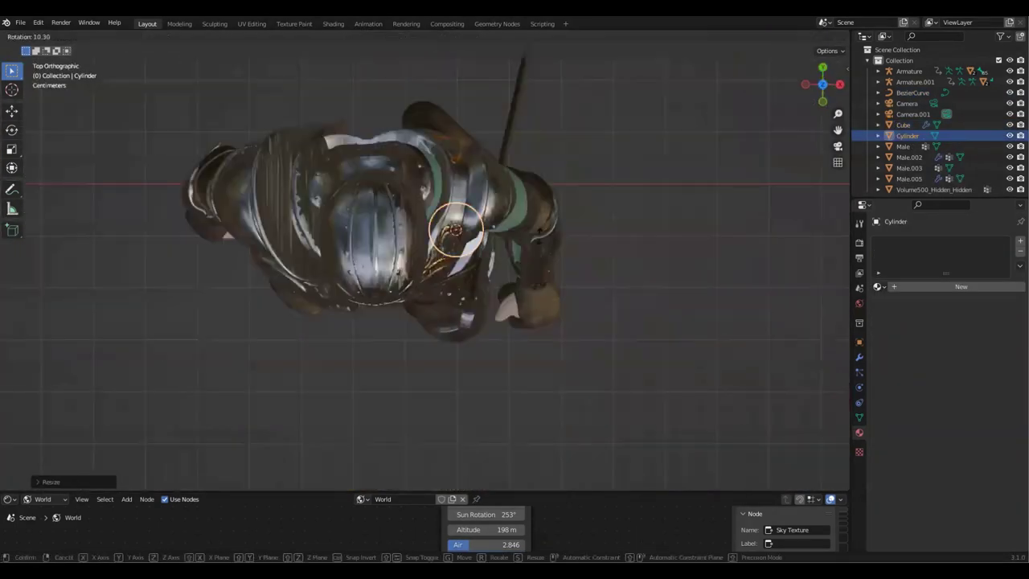
key(Escape)
Try to scale the cylinder along the X axis.
key(KP_1)
middle_drag(553, 234, 599, 306)
key(KP_Decimal)
key(s)
key(x)
click(519, 274)
mouse_move(611, 258)
middle_down()
mouse_move(566, 228)
mouse_move(573, 244)
mouse_move(605, 255)
middle_up()
key(ctrl+z)
Set the transform orientation to Normal and flatten the cylinder along its Z axis.
key(period)
key(Escape)
key(comma)
click(605, 317)
key(s)
key(z)
click(460, 275)
middle_drag(460, 275, 486, 279)
Move the cylinder toward the strap's lower end and shift it along its Z axis.
key(g)
click(487, 269)
key(g)
key(z)
click(523, 284)
Refine the cylinder's placement from other angles so it sits at the strap's end beside the crossguard.
key(g)
middle_drag(487, 280, 628, 301)
click(522, 284)
key(g)
click(534, 294)
Save the file and assign the existing gold material to the cylinder.
key(ctrl+s)
click(881, 288)
click(896, 333)
Bevel the gold cylinder's edges by about 0.0025 m with 5 segments and save the file.
scroll(466, 264, up, 4)
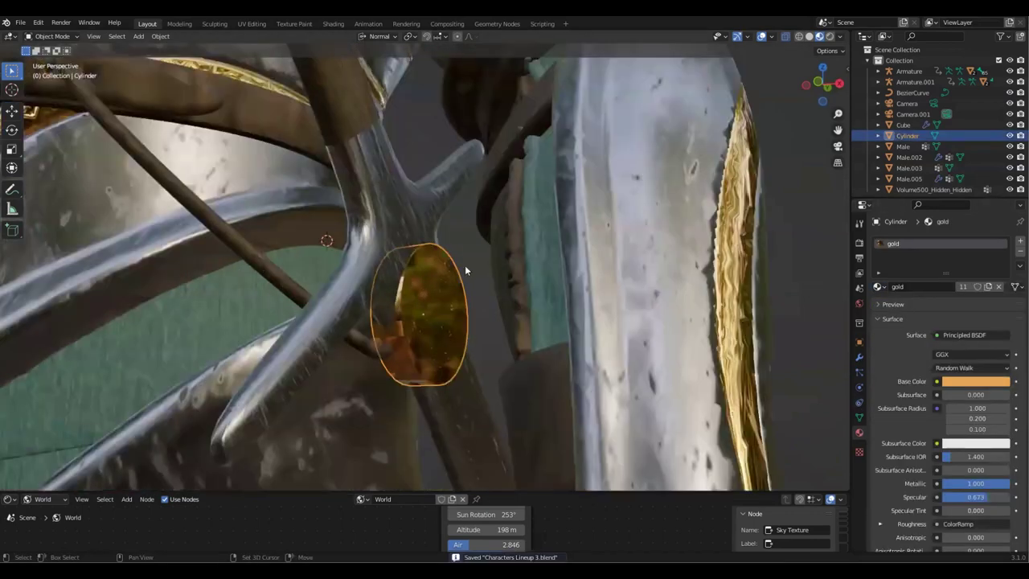
shift+middle_drag(466, 263, 443, 225)
key(Tab)
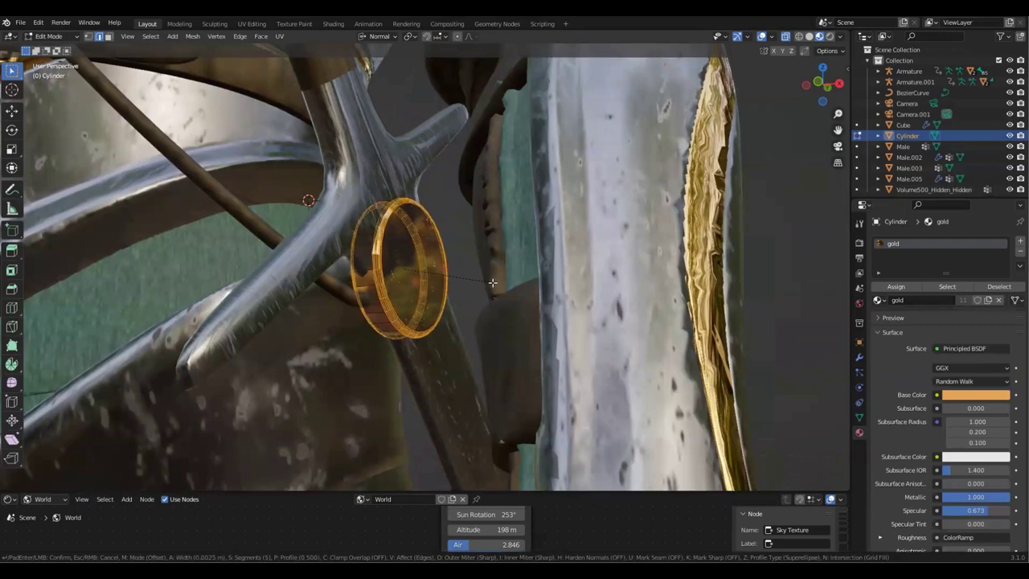
key(Tab)
key(ctrl+s)
Select the sword, strap and gold fitting and move them into a new collection named Sword.
middle_drag(498, 284, 665, 262)
scroll(402, 256, down, 5)
click(373, 258)
shift+click(407, 259)
shift+click(421, 266)
key(ctrl+z)
key(ctrl+shift+z)
key(m)
click(632, 229)
text(S)
key(KP_7)
Make a linked duplicate of the sword, strap and fitting and place it at the neighbouring knight's hip.
scroll(627, 241, down, 5)
shift+middle_drag(607, 233, 767, 225)
key(shift+d)
click(389, 335)
middle_drag(390, 335, 354, 272)
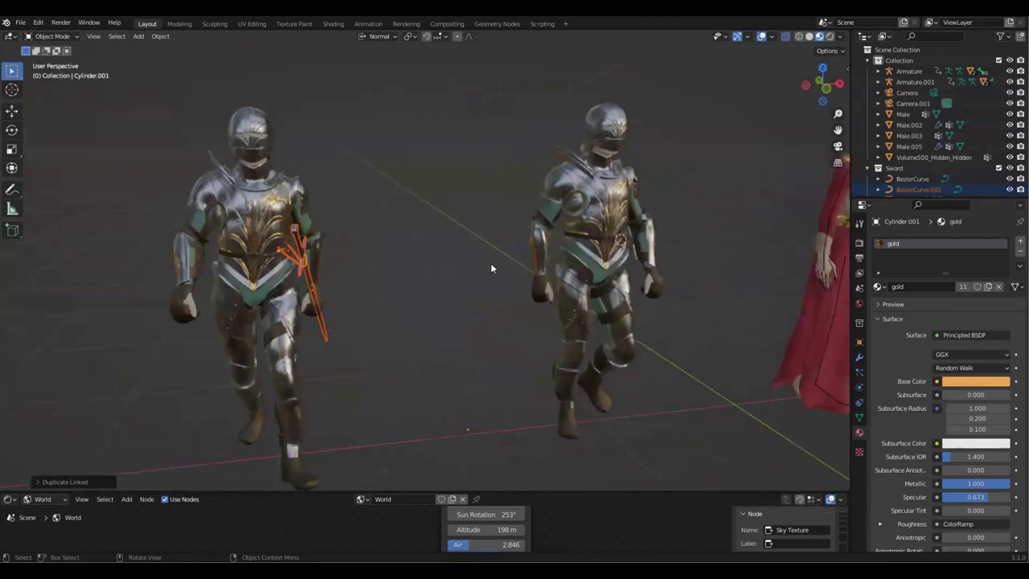
key(KP_1)
scroll(370, 249, up, 3)
key(g)
click(446, 156)
key(g)
click(557, 260)
Set a new origin for the duplicated sword parts.
middle_drag(557, 260, 436, 330)
key(F3)
text(set o)
key(Return)
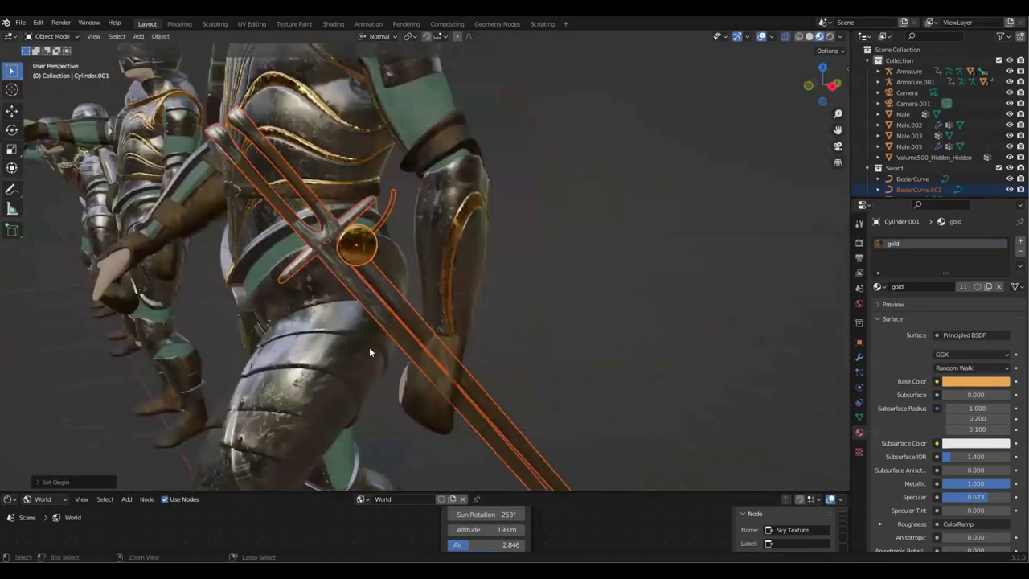
Refine the duplicated sword's position against the second knight's belt from the side and from above.
middle_drag(458, 371, 507, 245)
key(g)
click(661, 349)
key(g)
click(664, 341)
key(KP_7)
click(639, 341)
Make another linked duplicate of the sword set for the third knight and save the file.
key(KP_1)
key(alt+d)
click(397, 297)
key(KP_7)
key(ctrl+s)
Adjust the new sword copy from several angles until it sits at the third knight's hip.
mouse_move(456, 331)
ctrl+middle_down()
mouse_move(385, 345)
mouse_move(442, 340)
ctrl+middle_up()
key(g)
click(494, 286)
middle_drag(495, 286, 437, 436)
key(g)
click(473, 271)
key(grave)
key(g)
click(578, 249)
Make a linked duplicate of the sword set and move it beside the fourth knight.
key(grave)
click(412, 183)
key(alt+d)
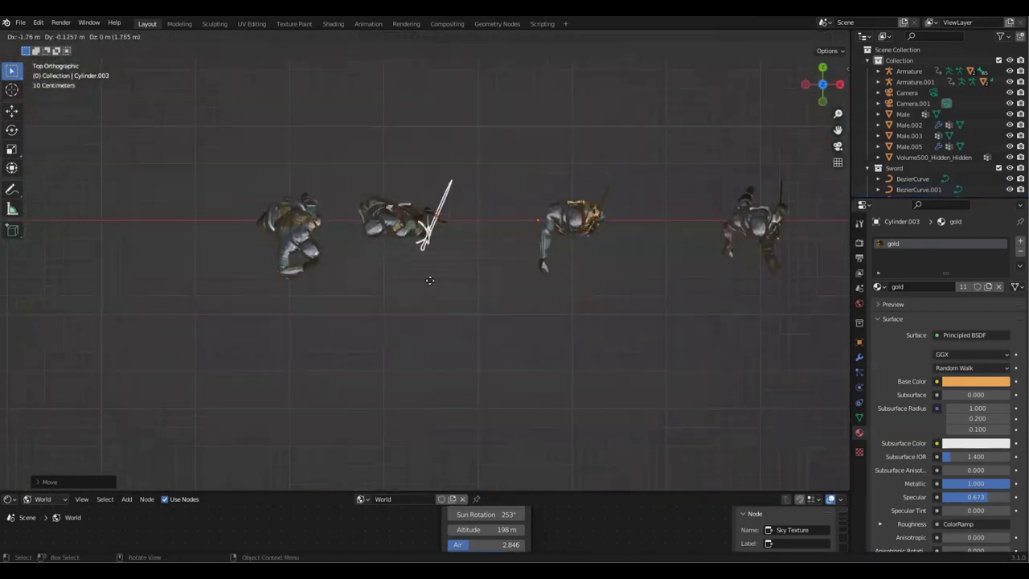
click(439, 281)
middle_drag(439, 280, 458, 226)
Rotate and move the sword copy to fit the fourth knight's hip and stance.
key(grave)
key(r)
click(524, 187)
key(g)
click(533, 186)
middle_drag(533, 186, 519, 276)
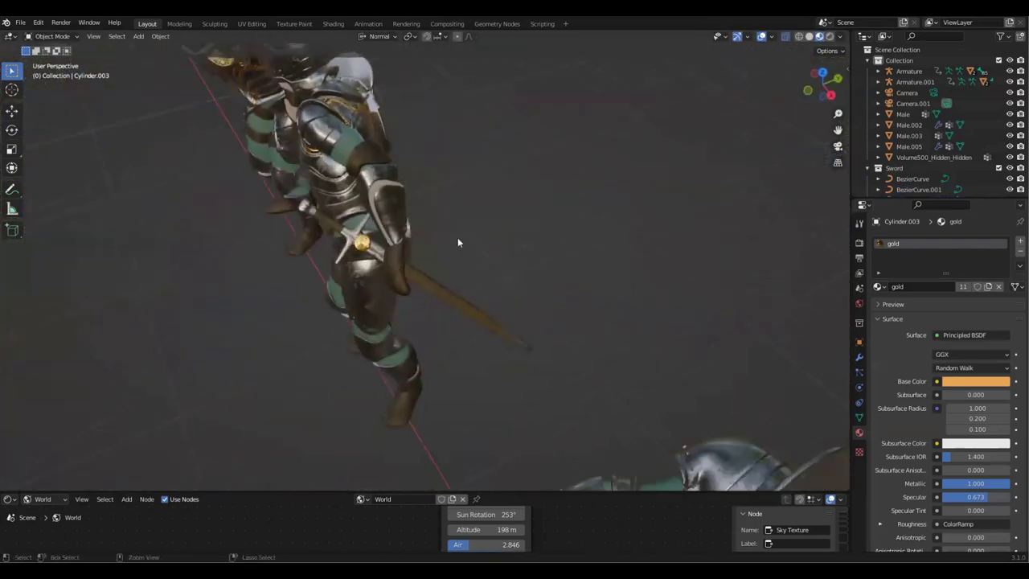
middle_drag(459, 242, 480, 345)
key(KP_7)
key(r)
click(682, 223)
Make a linked duplicate of the sword set for the last knight in the line and save the file.
key(KP_1)
scroll(563, 225, down, 2)
shift+middle_drag(388, 222, 541, 166)
key(alt+d)
click(256, 234)
click(448, 193)
scroll(365, 266, up, 3)
scroll(502, 245, down, 4)
scroll(541, 166, down, 4)
scroll(436, 228, down, 4)
shift+middle_drag(436, 227, 318, 268)
key(ctrl+s)
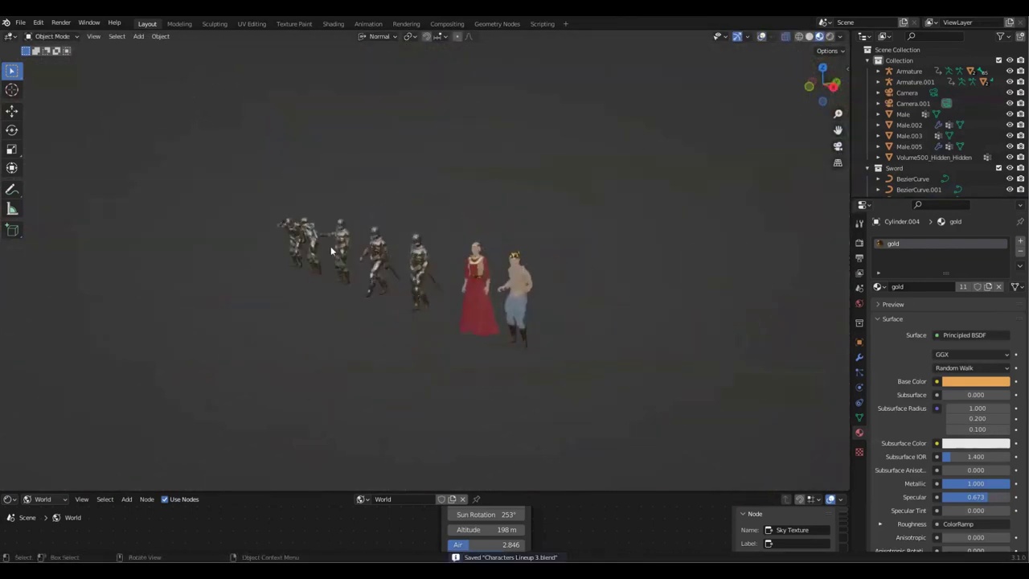
Examine the lineup of knights from the front and other angles to check the swords.
key(KP_1)
middle_drag(353, 186, 294, 246)
scroll(295, 246, up, 2)
key(KP_1)
scroll(397, 224, down, 2)
scroll(397, 223, up, 2)
shift+middle_drag(450, 225, 423, 314)
key(KP_7)
key(shift+a)
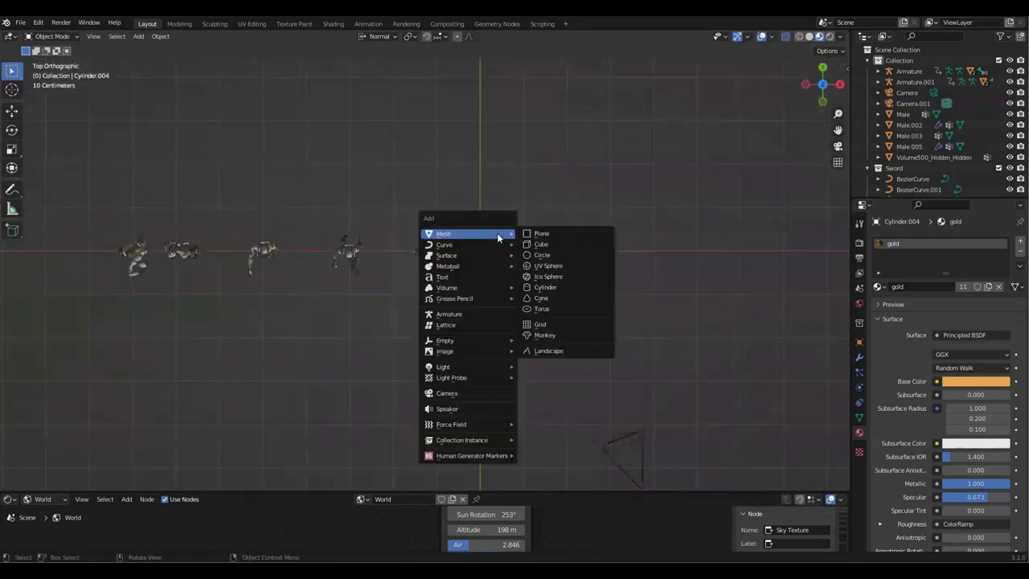
key(shift+a)
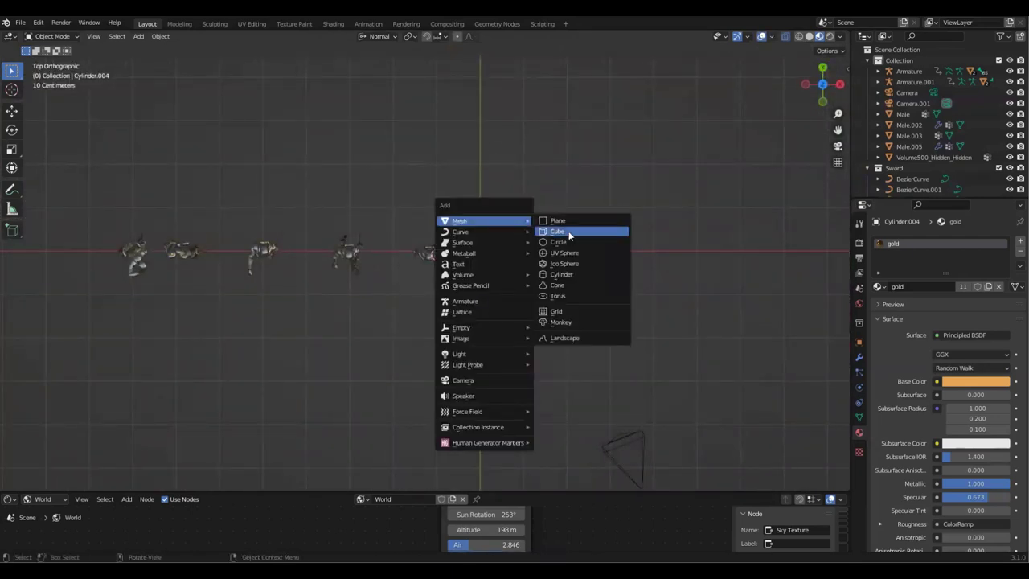
click(569, 232)
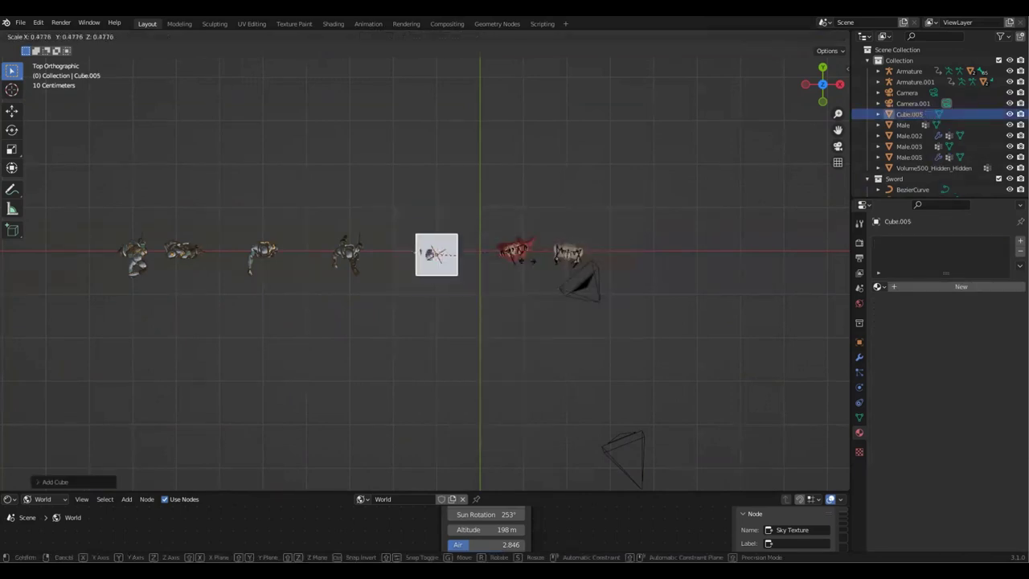
key(KP_Decimal)
key(g)
key(x)
click(659, 267)
key(s)
key(x)
click(482, 278)
scroll(490, 362, down, 5)
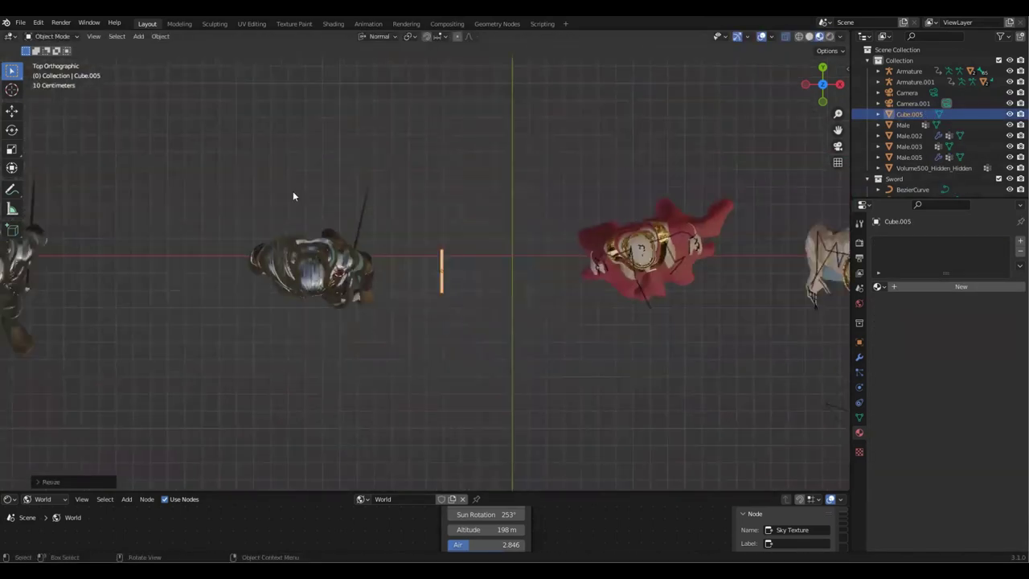
key(KP_1)
scroll(490, 365, up, 6)
key(KP_7)
scroll(521, 223, down, 5)
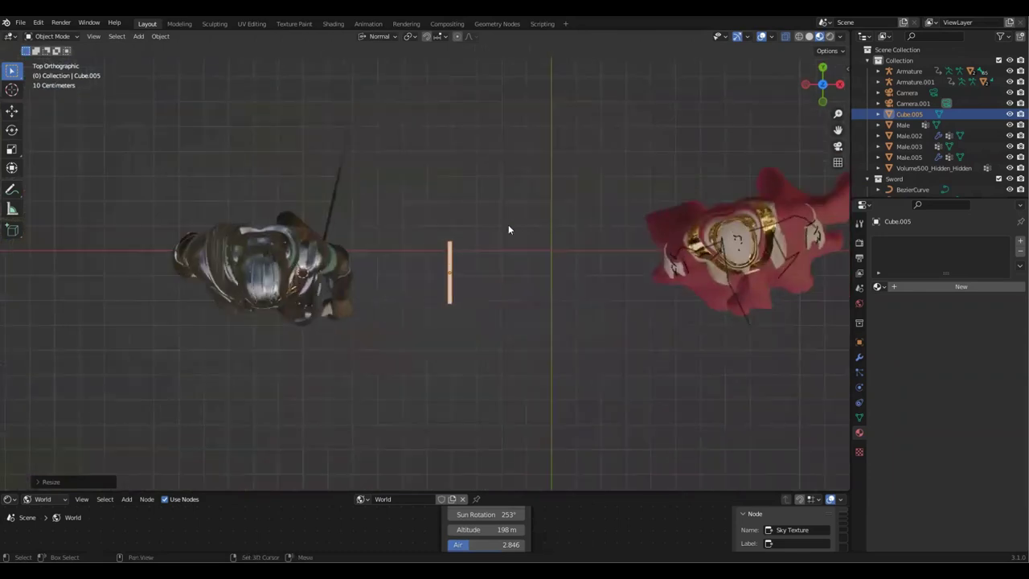
key(Delete)
Add a small cylinder between the nearest knight and the woman in red and rotate it to lie horizontally.
key(shift+a)
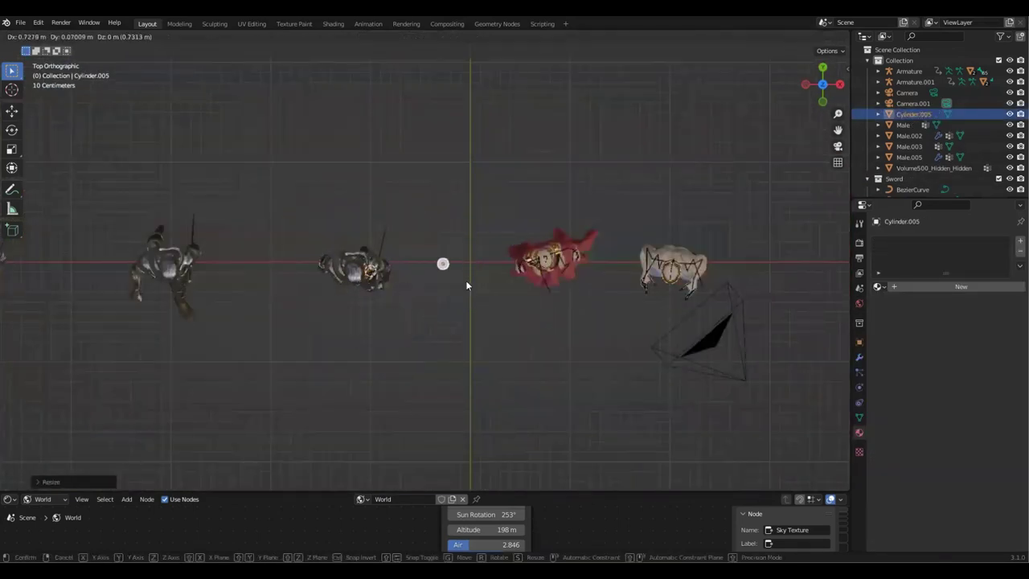
click(466, 281)
key(KP_3)
key(r)
click(597, 256)
key(KP_7)
shift+middle_drag(583, 243, 566, 277)
Save the file and stretch the cylinder along its length into a long thin pole.
key(ctrl+s)
key(s)
click(434, 197)
scroll(426, 237, up, 2)
scroll(426, 262, down, 1)
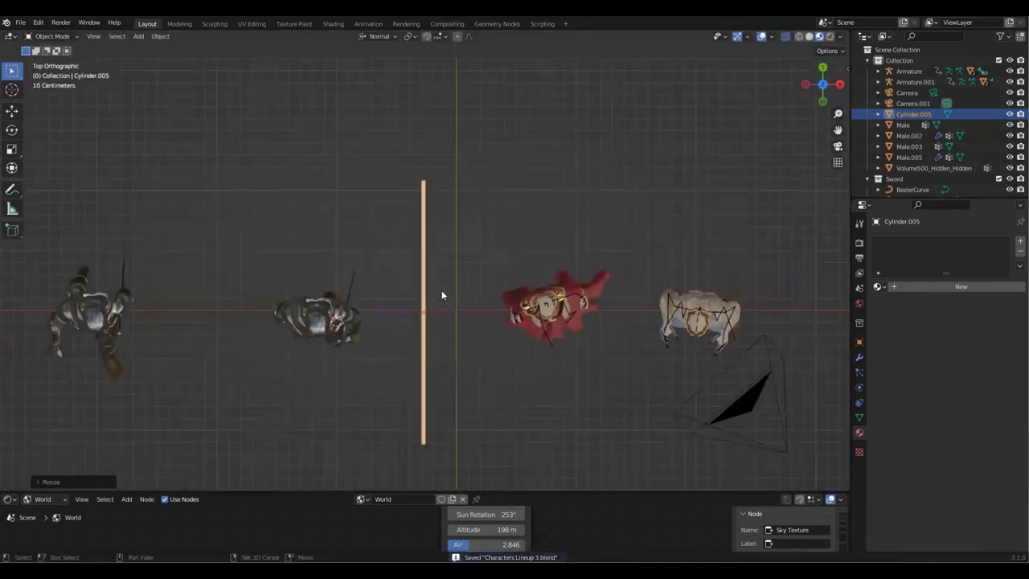
Add a cube, scale it down and place it at one end of the pole.
key(shift+a)
mouse_move(477, 303)
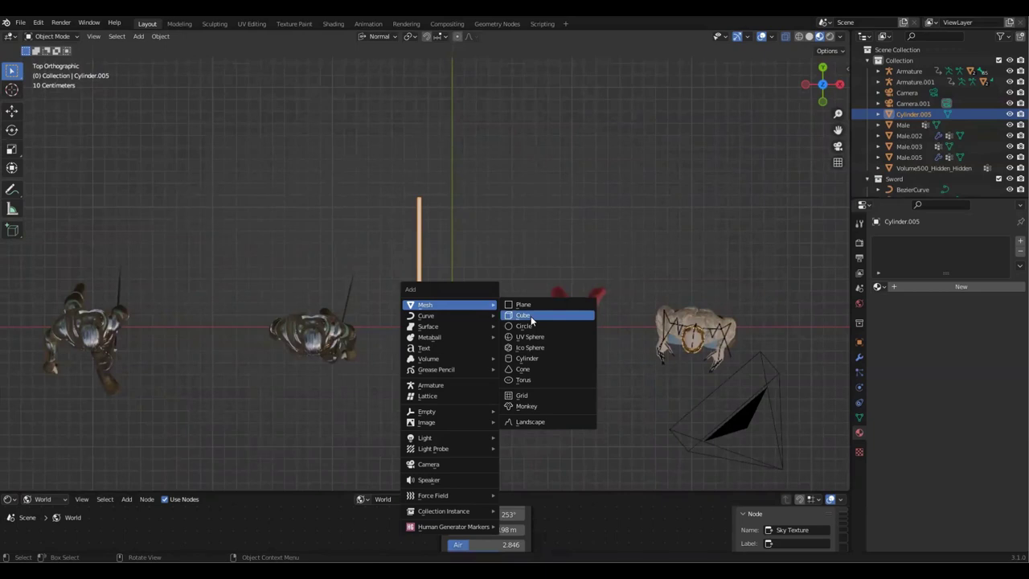
click(522, 314)
key(s)
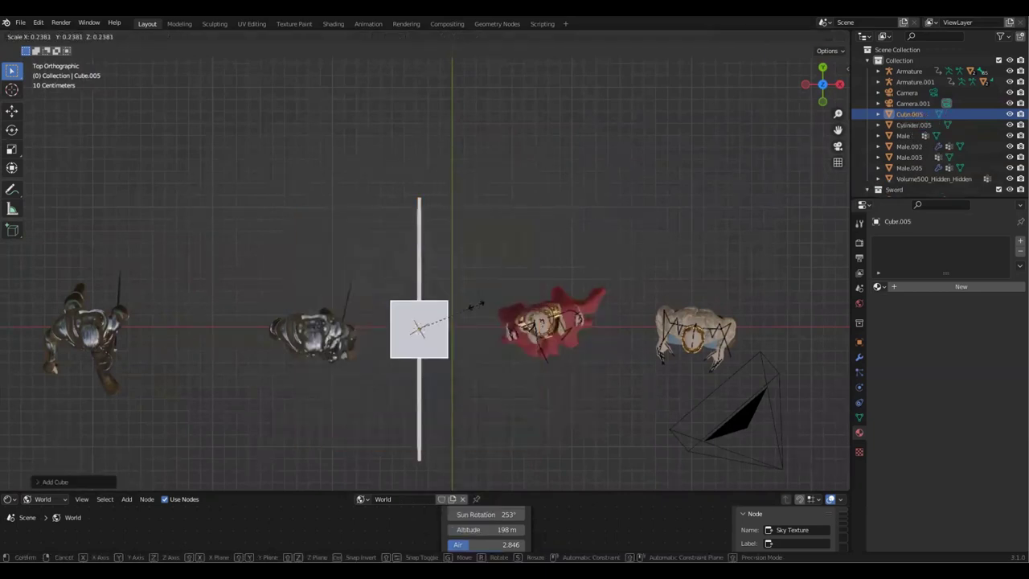
click(452, 183)
key(KP_Decimal)
Scale the cube at the end of the pole into a narrow, flat block slightly wider than the pole.
key(s)
key(x)
click(515, 267)
key(s)
click(507, 353)
middle_drag(507, 354, 438, 250)
key(s)
key(z)
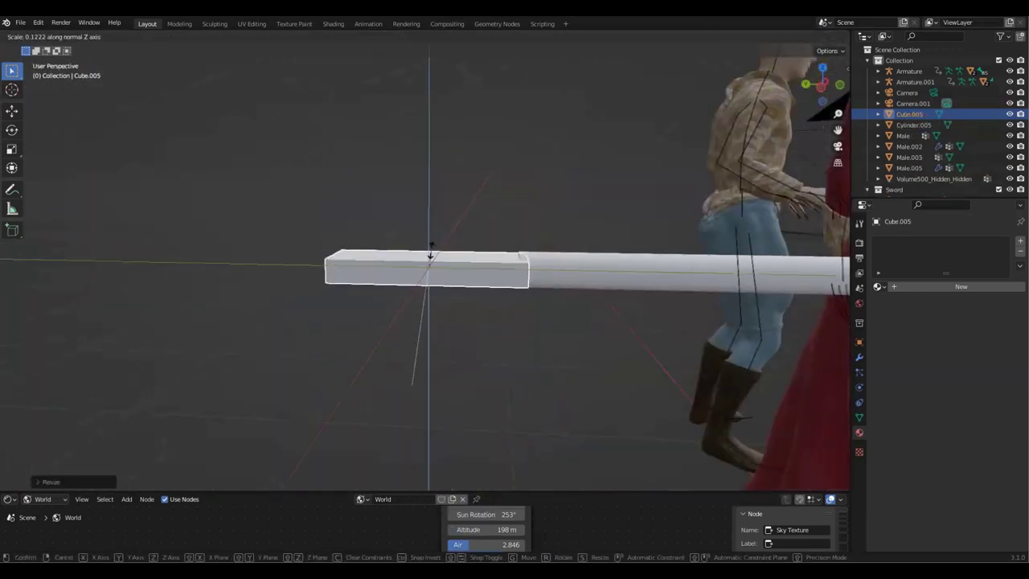
click(429, 263)
Add a crosswise edge loop to the outer part of the block and widen it along the X axis.
alt+middle_drag(455, 313, 465, 191)
key(Tab)
key(ctrl+r)
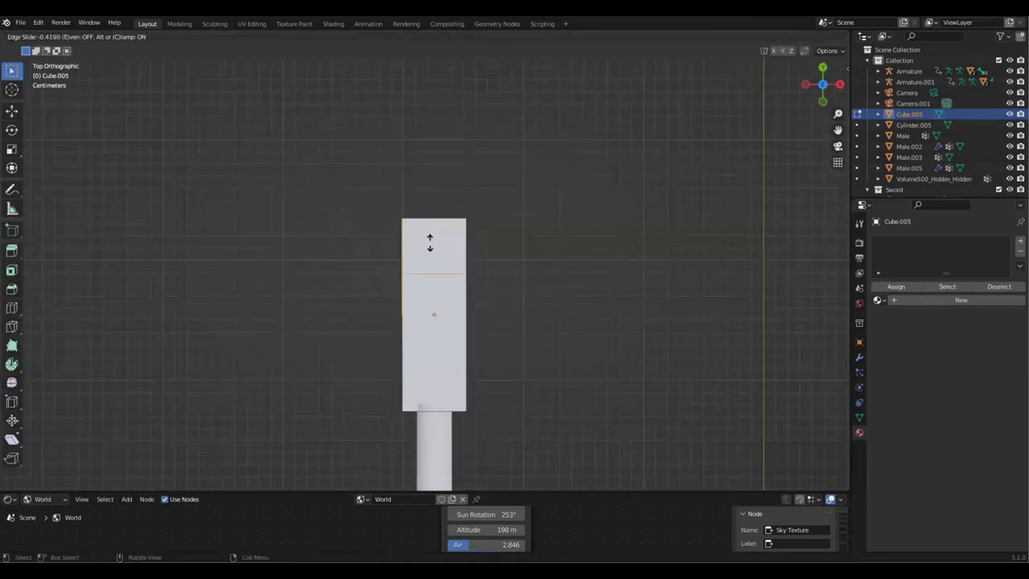
click(430, 239)
key(s)
key(x)
click(576, 284)
Add a lengthwise centre edge loop to the block and pull its outer end outward into a sharp point.
middle_drag(571, 282, 422, 322)
click(434, 273)
click(403, 330)
key(KP_7)
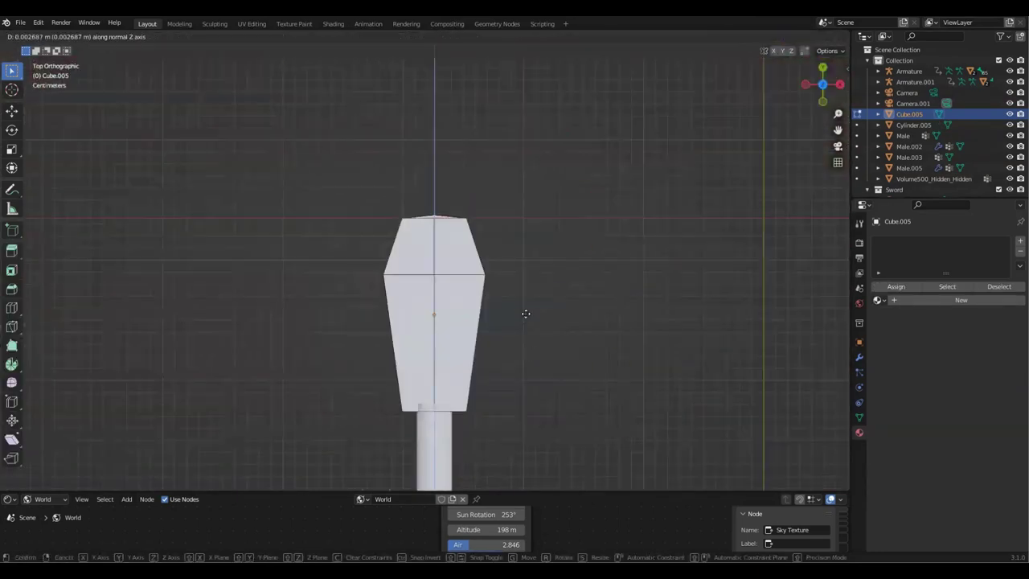
key(g)
key(y)
click(515, 278)
shift+middle_drag(512, 291, 507, 262)
key(Tab)
Save the file and add a Subdivision Surface modifier to the spearhead.
key(ctrl+s)
click(859, 357)
click(893, 242)
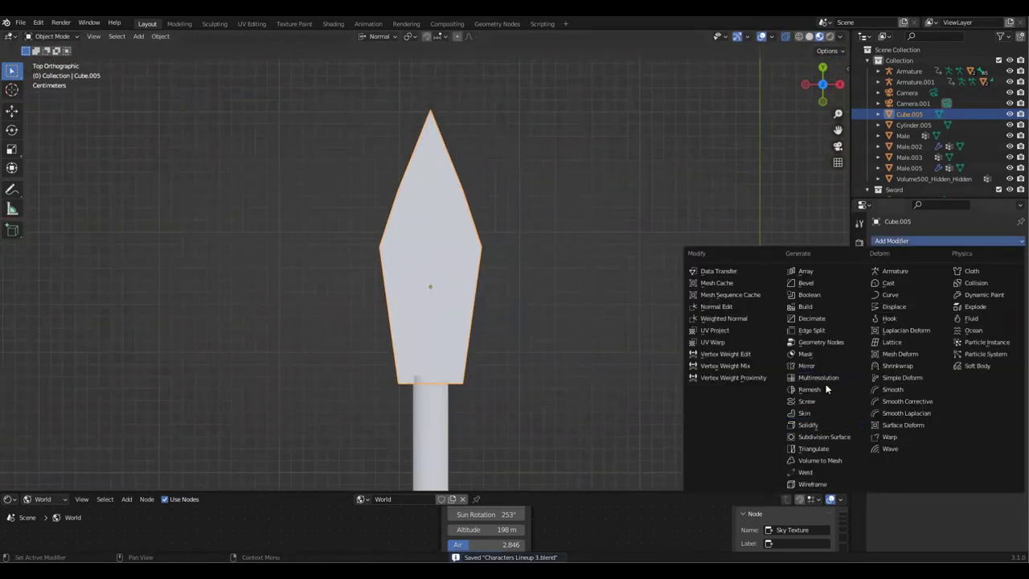
click(831, 439)
Add edge loops to the spearhead and scale them to form a waisted blade with a wider base.
key(Tab)
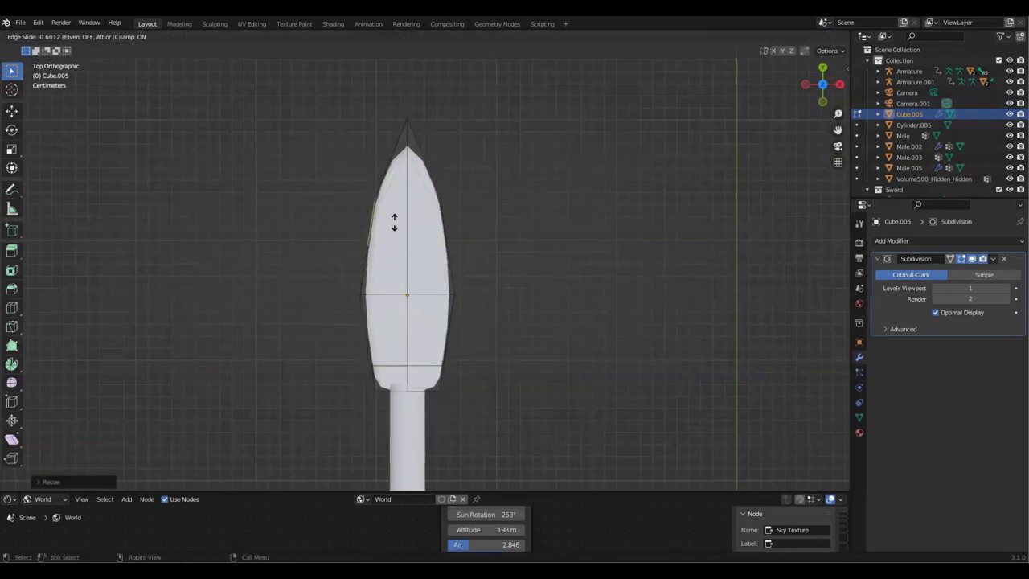
key(s)
key(x)
scroll(555, 293, down, 1)
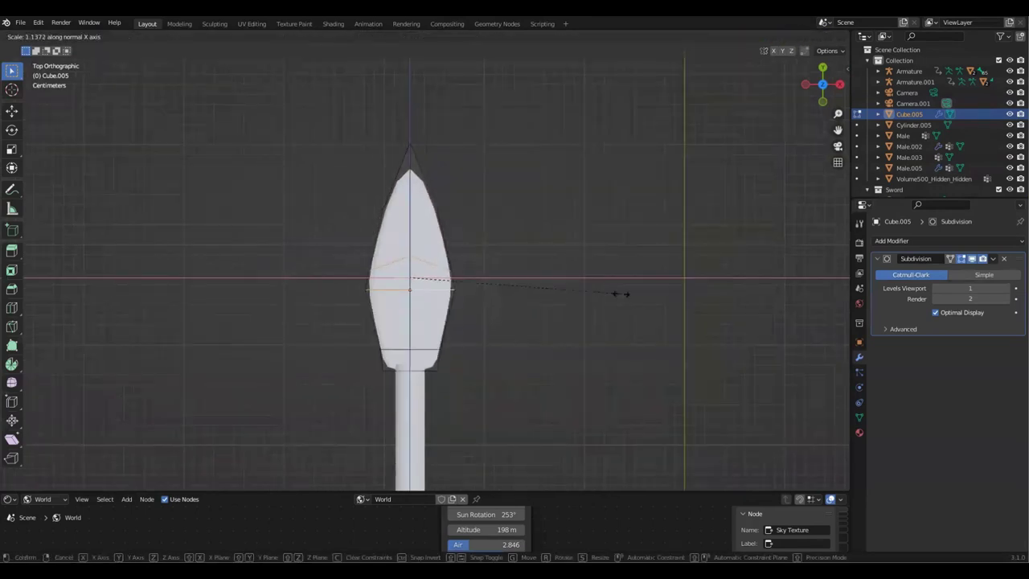
click(490, 291)
middle_drag(490, 291, 466, 224)
middle_drag(388, 356, 515, 250)
key(KP_7)
key(s)
click(508, 291)
scroll(468, 139, down, 6)
scroll(467, 138, up, 4)
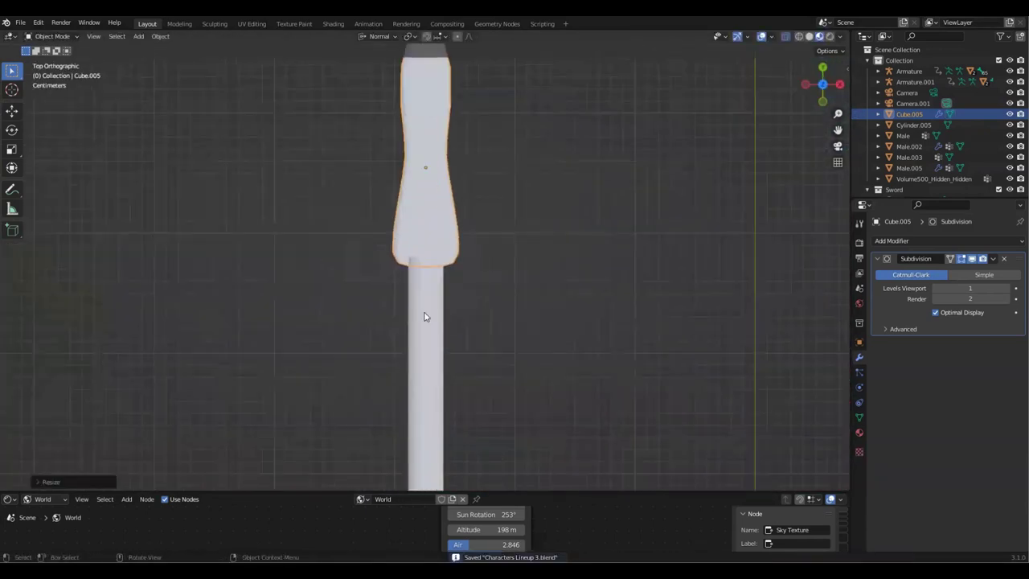
Add an edge loop near the pole's spearhead end, extrude the end faces into a thicker collar, and save the file.
click(426, 293)
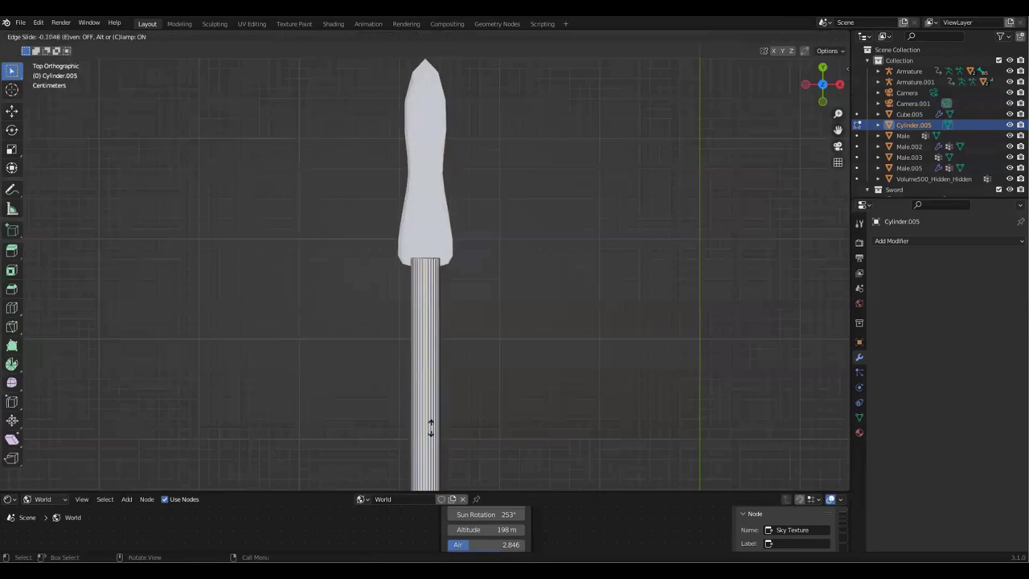
scroll(507, 180, up, 3)
key(3)
drag(388, 239, 462, 361)
middle_drag(458, 359, 534, 269)
key(e)
right_click(532, 301)
middle_drag(547, 316, 521, 295)
key(Tab)
key(ctrl+s)
scroll(521, 295, down, 2)
Assign the Leather material to the pole and the Armor material to the spearhead.
click(519, 233)
click(861, 432)
click(879, 287)
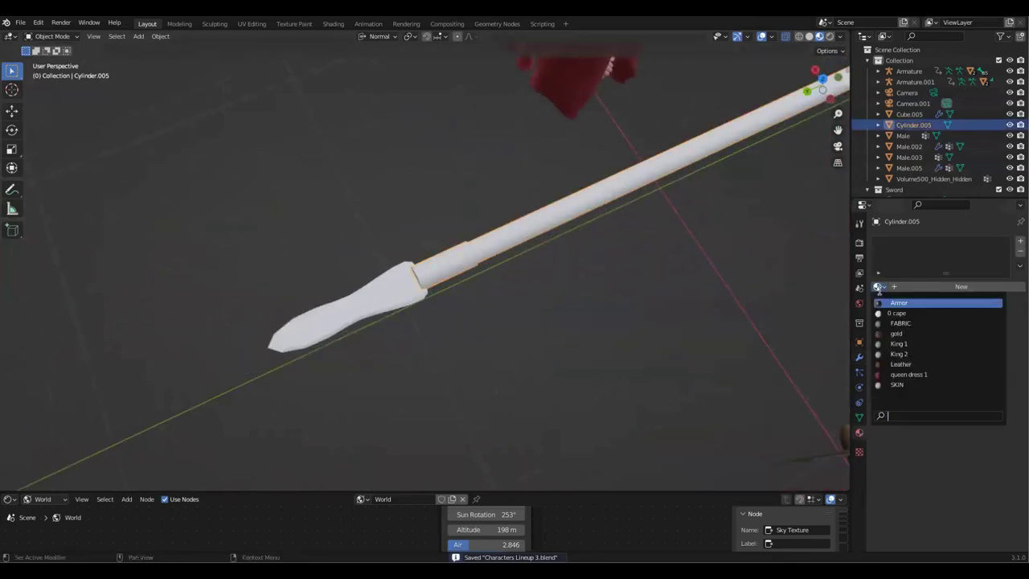
click(891, 365)
click(399, 300)
click(878, 287)
click(907, 300)
Adjust the spearhead's position against the pole's collar and save the file.
middle_drag(475, 314, 558, 306)
key(g)
click(517, 333)
click(517, 333)
key(ctrl+s)
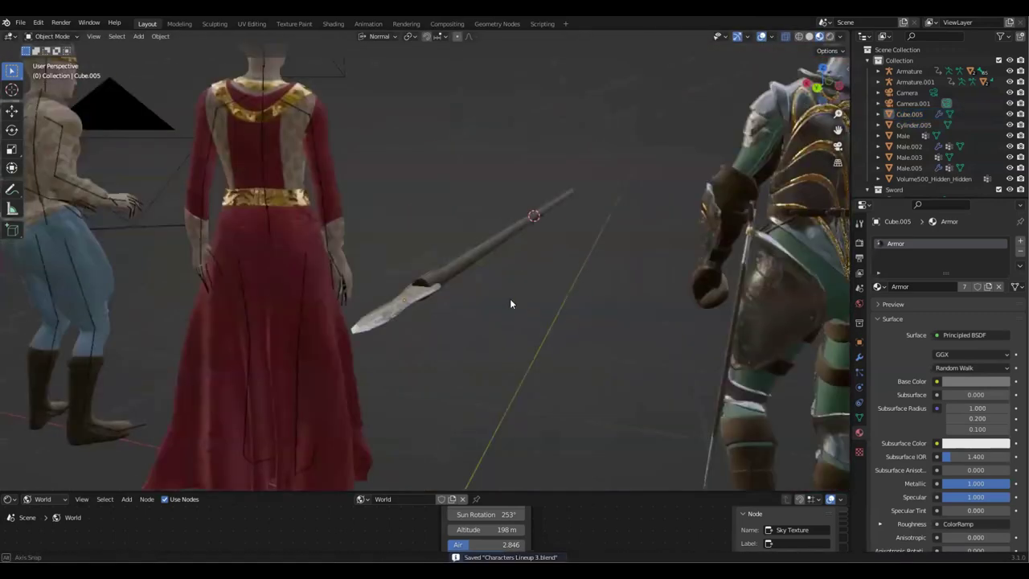
Separate edge rings around the pole's collar into their own object, convert it to a curve, and save the file.
click(443, 269)
key(Tab)
click(448, 272)
middle_drag(448, 271, 500, 295)
key(Tab)
scroll(494, 293, up, 2)
click(375, 274)
key(F3)
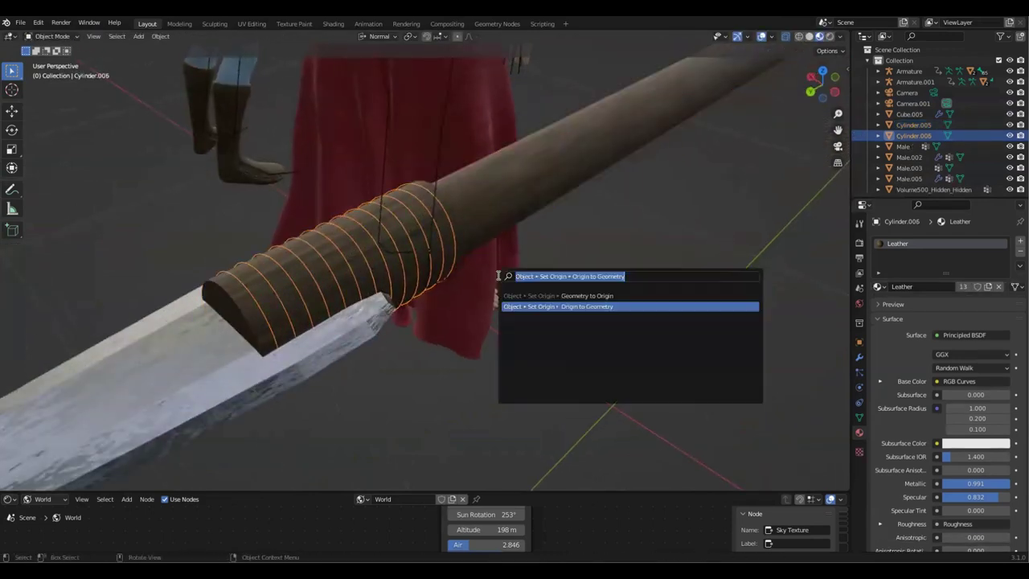
key(Down)
key(Return)
key(ctrl+s)
Set the ring curve's bevel depth to 0.01 m and its bevel resolution to 2.
click(861, 403)
scroll(993, 474, down, 2)
drag(1005, 486, 925, 484)
key(g)
right_click(718, 234)
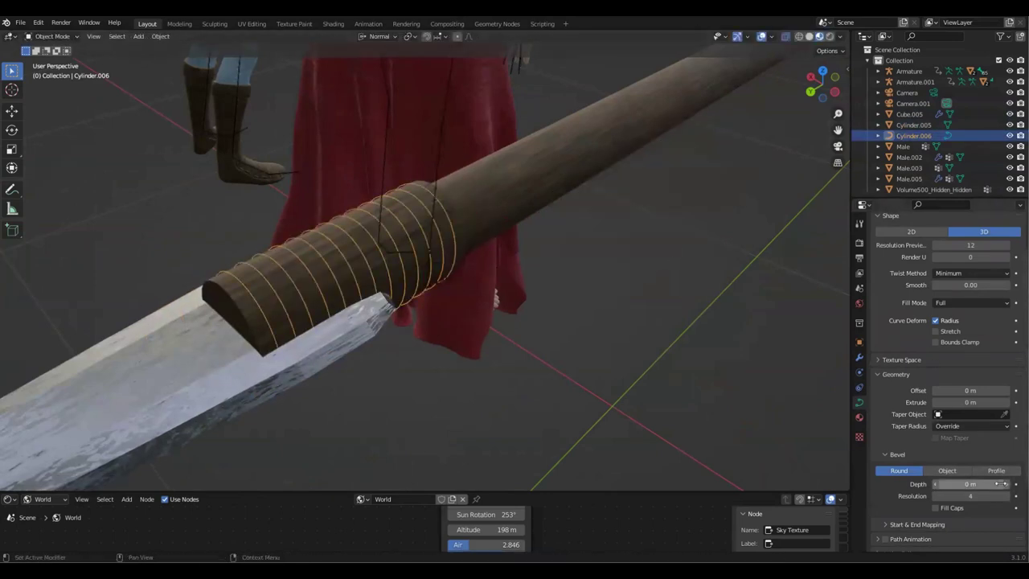
click(1005, 484)
middle_drag(649, 291, 705, 241)
click(937, 495)
click(938, 495)
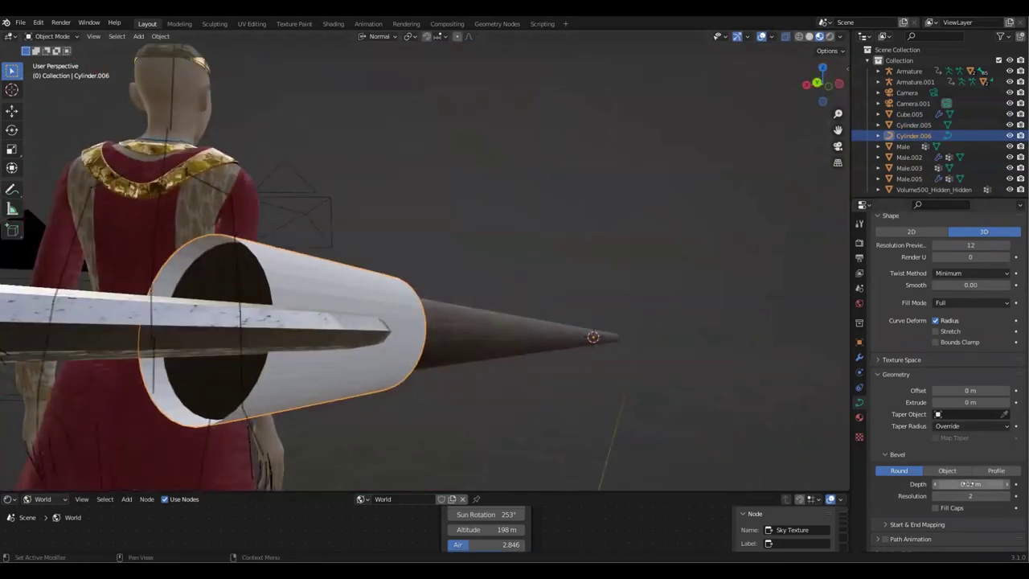
Try a different bevel depth on the ring curve and undo it.
drag(970, 484, 991, 484)
middle_drag(660, 247, 586, 287)
key(ctrl+z)
middle_drag(415, 349, 450, 344)
Set the ring curve's bevel depth to 0.001 m and save the file.
click(860, 358)
key(Tab)
middle_drag(572, 275, 661, 303)
click(861, 403)
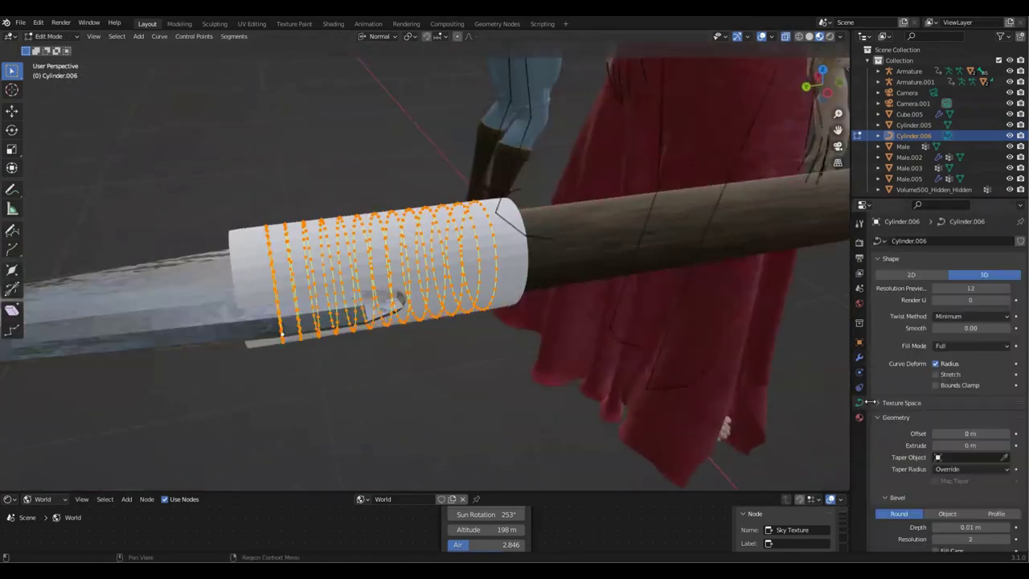
text(0.001)
key(Return)
key(Tab)
key(ctrl+s)
middle_drag(496, 269, 472, 293)
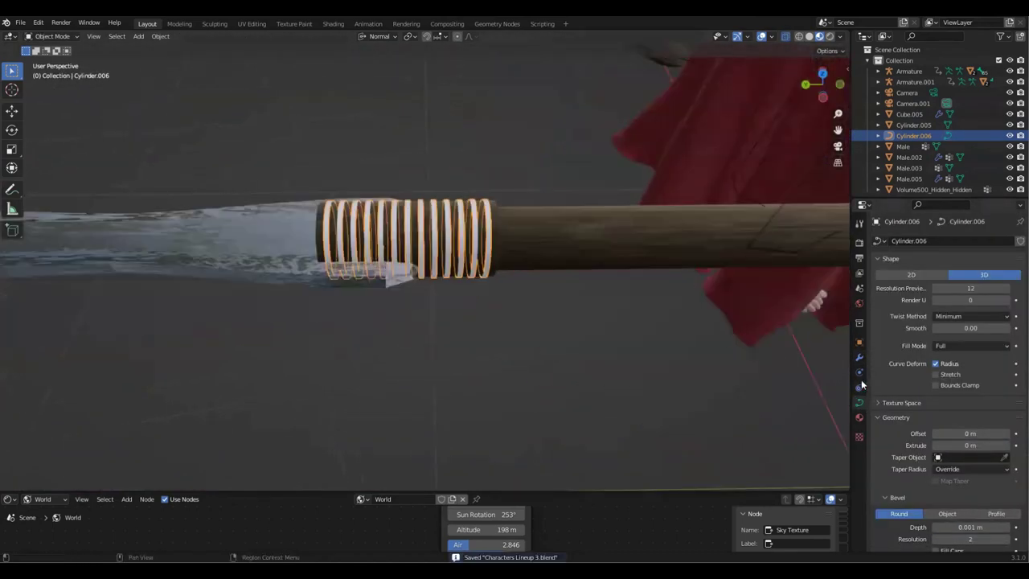
Assign the King 1 material to the rings around the collar and save the file.
click(859, 357)
click(859, 418)
click(879, 286)
click(902, 344)
click(545, 359)
scroll(545, 359, down, 5)
middle_drag(545, 359, 508, 307)
key(ctrl+s)
Select all parts of the pole weapon and move them to a new collection named "spear".
scroll(509, 307, down, 3)
drag(342, 217, 506, 310)
scroll(506, 307, up, 1)
key(m)
click(507, 280)
text(spear)
key(Return)
key(Return)
Rotate the spear by -90 degrees in the right view so it stands upright with its blade up.
key(KP_3)
scroll(611, 322, down, 4)
key(r)
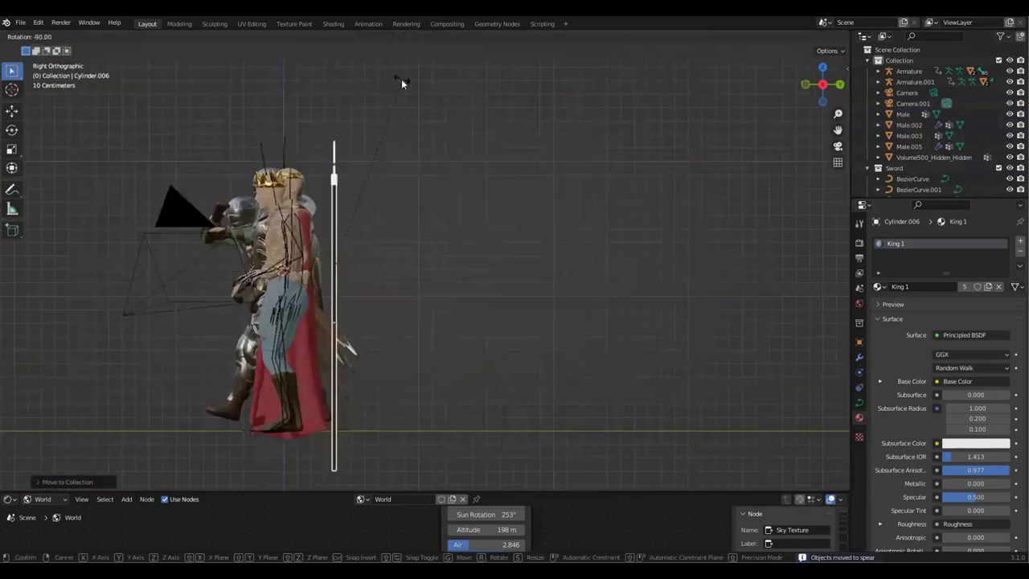
click(402, 79)
Move the spear across the lineup along the X axis to the knight with the outstretched fist.
scroll(563, 201, down, 3)
key(g)
click(451, 273)
middle_drag(345, 309, 453, 328)
key(KP_1)
key(g)
key(x)
click(492, 295)
Adjust the spear's height along the Z axis and fit its shaft into the knight's outstretched hand.
key(KP_Decimal)
scroll(492, 295, up, 2)
key(g)
key(z)
click(531, 277)
scroll(537, 281, down, 2)
middle_drag(541, 285, 460, 294)
key(KP_7)
scroll(455, 259, up, 5)
scroll(455, 259, up, 2)
key(KP_1)
scroll(505, 225, up, 2)
scroll(390, 224, down, 2)
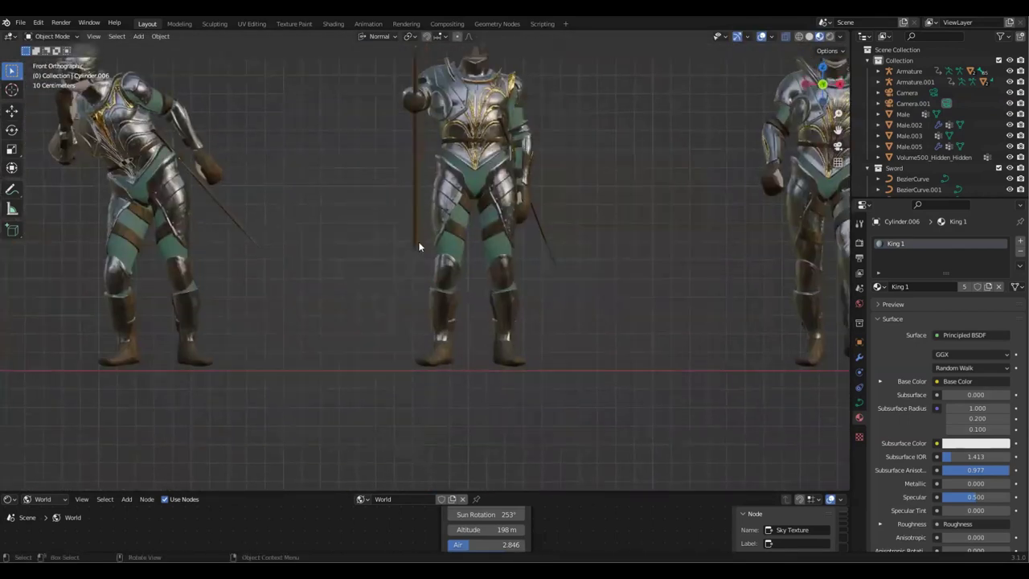
Extend the lower end of the spear's shaft down to the ground and save the file.
scroll(390, 225, up, 5)
click(401, 203)
key(Tab)
scroll(428, 237, down, 7)
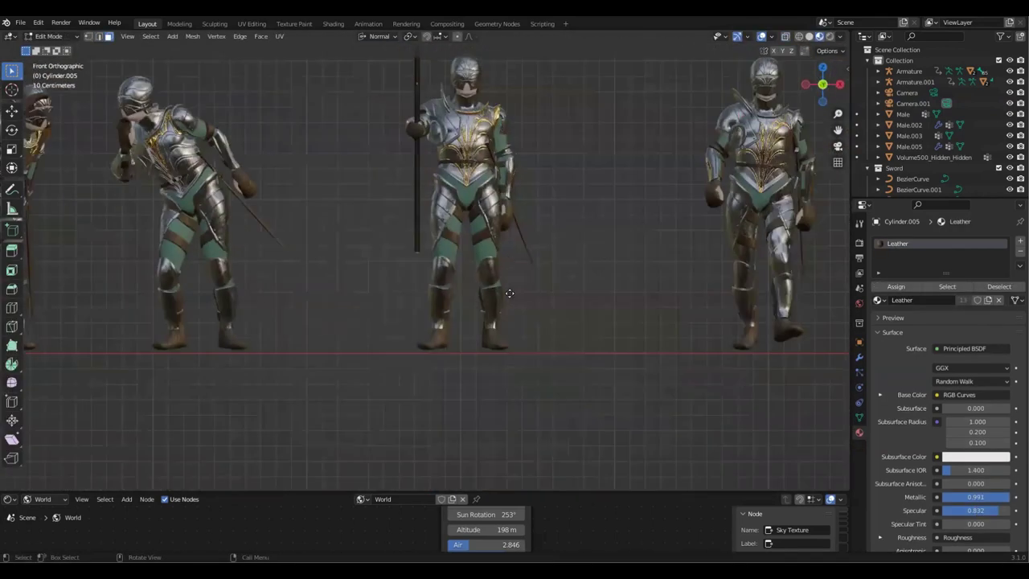
key(Tab)
key(ctrl+s)
Rotate the spear slightly to align it with the knight's grip and save the file.
scroll(514, 346, down, 8)
scroll(571, 242, up, 5)
middle_drag(571, 242, 461, 121)
scroll(461, 120, up, 5)
key(KP_7)
key(KP_1)
scroll(547, 289, down, 4)
key(ctrl+s)
Switch the viewport to rendered shading and examine the lineup of knights with the spear.
middle_drag(561, 233, 484, 253)
key(z)
click(478, 191)
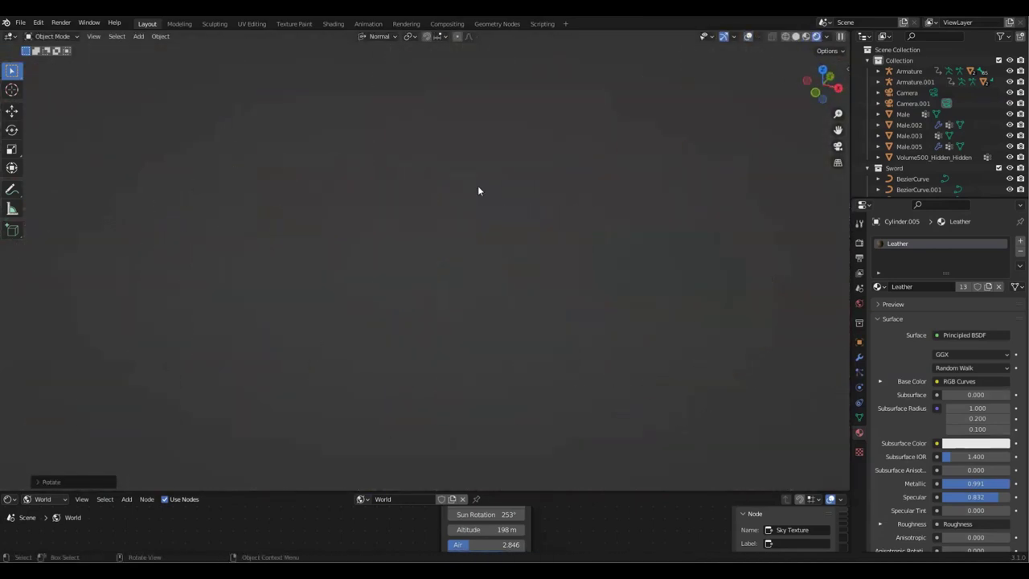
mouse_move(478, 191)
middle_down()
mouse_move(527, 279)
mouse_move(722, 311)
mouse_move(500, 308)
mouse_move(722, 298)
mouse_move(319, 311)
mouse_move(386, 238)
middle_up()
middle_drag(445, 220, 487, 234)
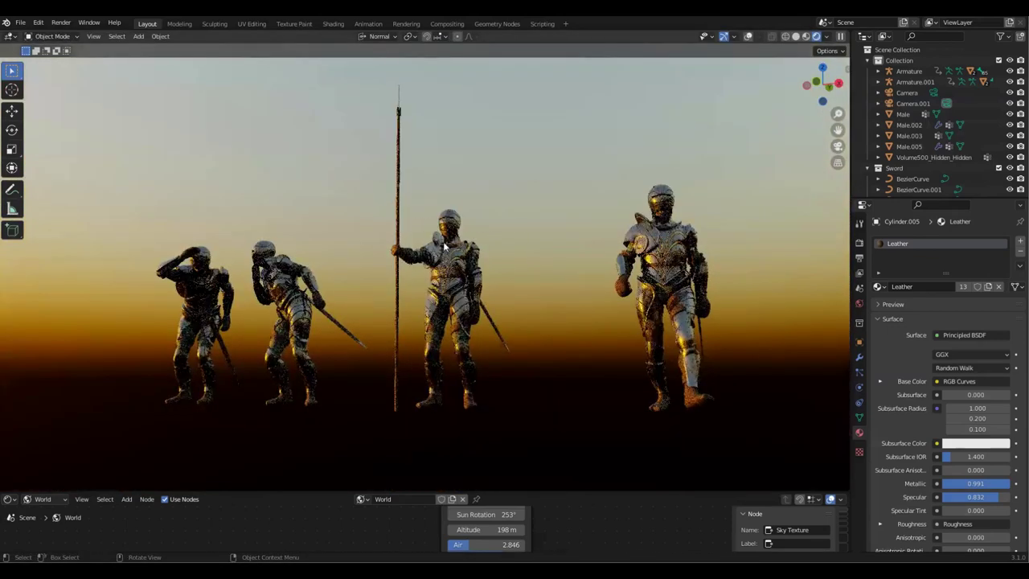
Switch the viewport to solid shading with overlays shown and scale the spear along the X axis at the knight's hand.
key(z)
key(shift+alt+z)
key(KP_7)
scroll(419, 336, up, 5)
scroll(418, 336, up, 4)
shift+middle_drag(346, 418, 406, 342)
key(s)
key(x)
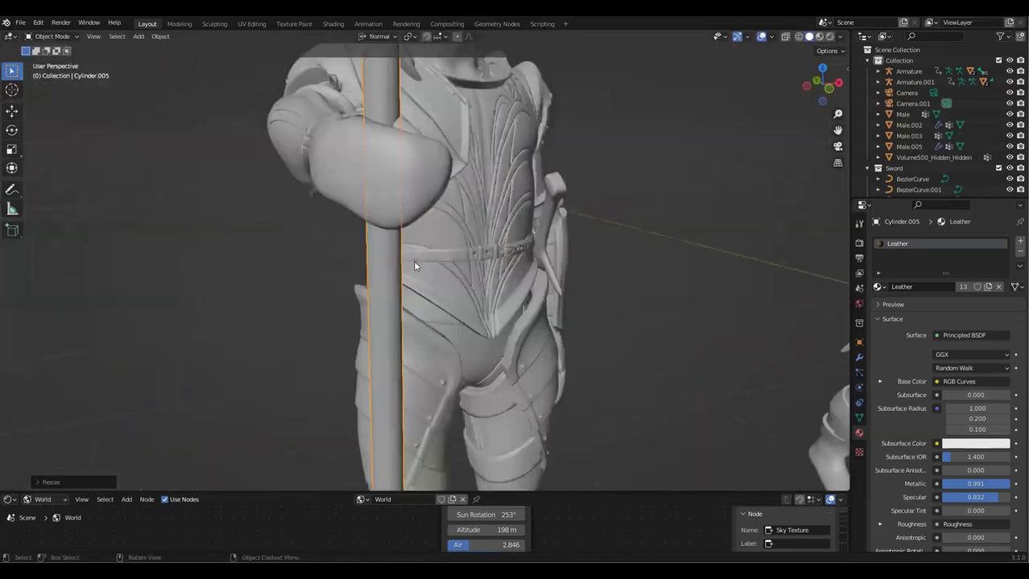
Return the viewport to rendered shading and save the file.
key(z)
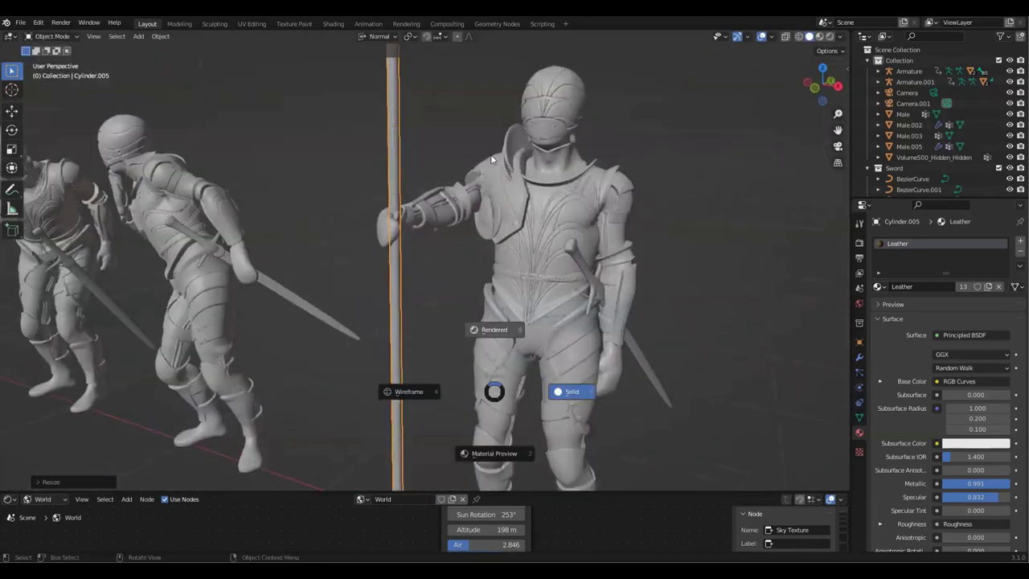
click(493, 159)
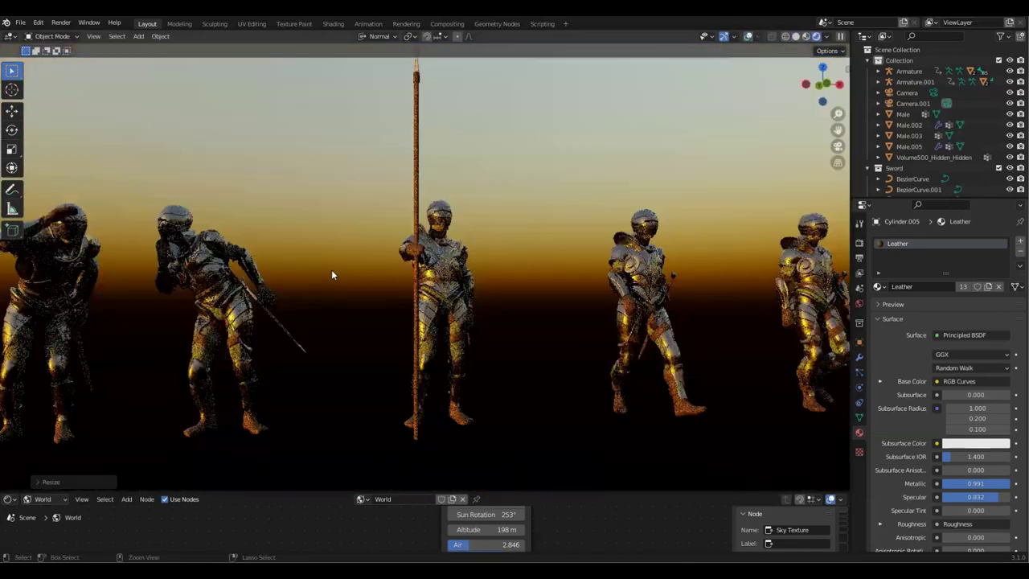
key(ctrl+s)
Rotate the spear in front view so it tilts away from vertical beside the knight, hide the overlays and save the file.
scroll(332, 270, down, 3)
middle_drag(331, 270, 409, 178)
key(KP_7)
key(KP_1)
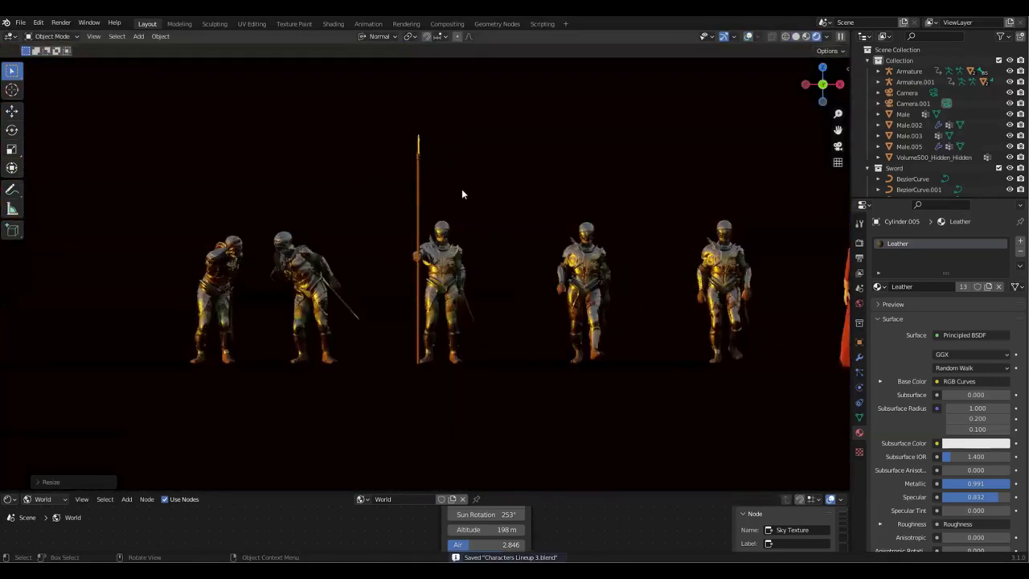
click(517, 202)
key(shift+alt+z)
key(ctrl+s)
Move the tilted spear in front view so its shaft lines up with the knight's outstretched hand.
middle_drag(517, 201, 471, 260)
key(KP_1)
scroll(595, 276, down, 2)
middle_drag(595, 278, 466, 233)
key(KP_1)
scroll(427, 215, up, 6)
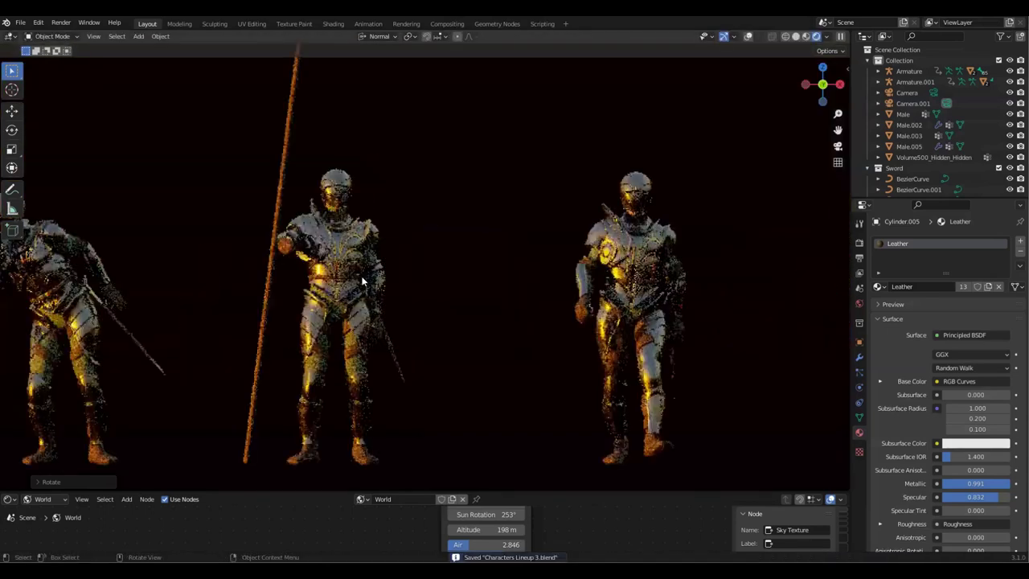
shift+middle_drag(374, 286, 470, 266)
key(g)
click(470, 267)
key(g)
click(467, 267)
scroll(492, 252, down, 5)
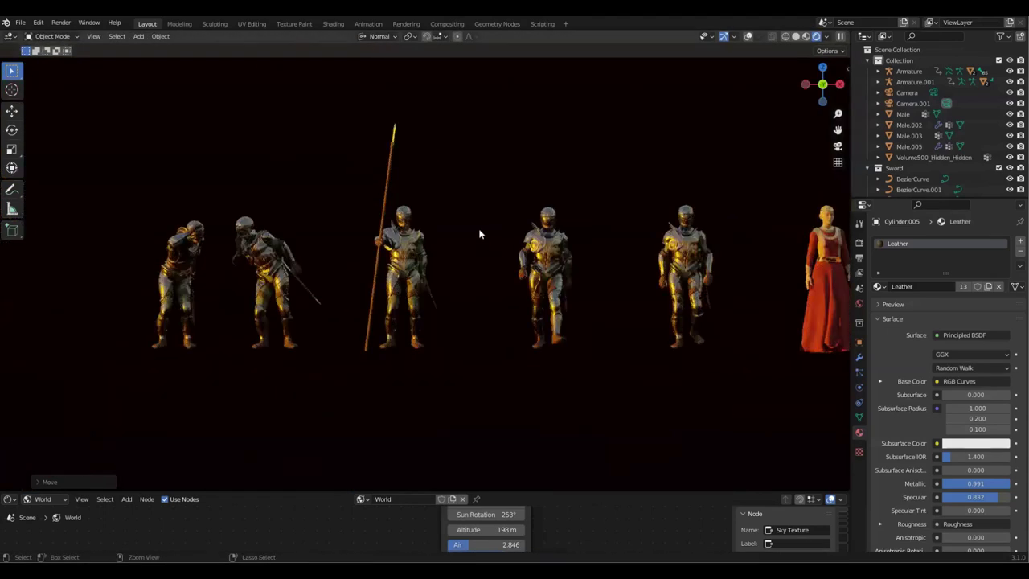
Fine-tune the spear's tilt and shift it slightly to keep the shaft in the knight's grip.
scroll(468, 231, up, 2)
key(r)
click(510, 226)
key(g)
click(497, 223)
scroll(466, 231, down, 2)
shift+middle_drag(428, 241, 412, 267)
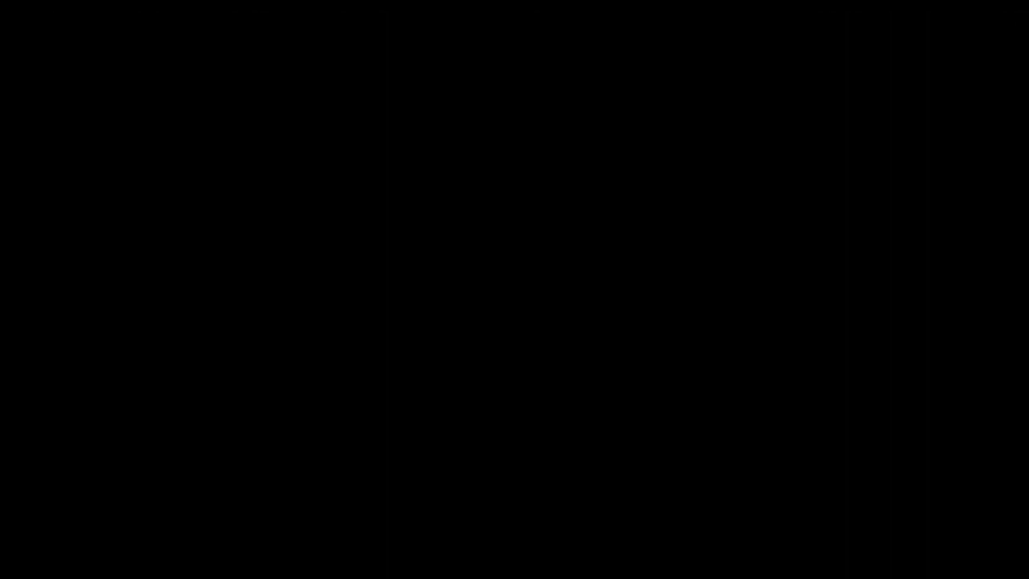